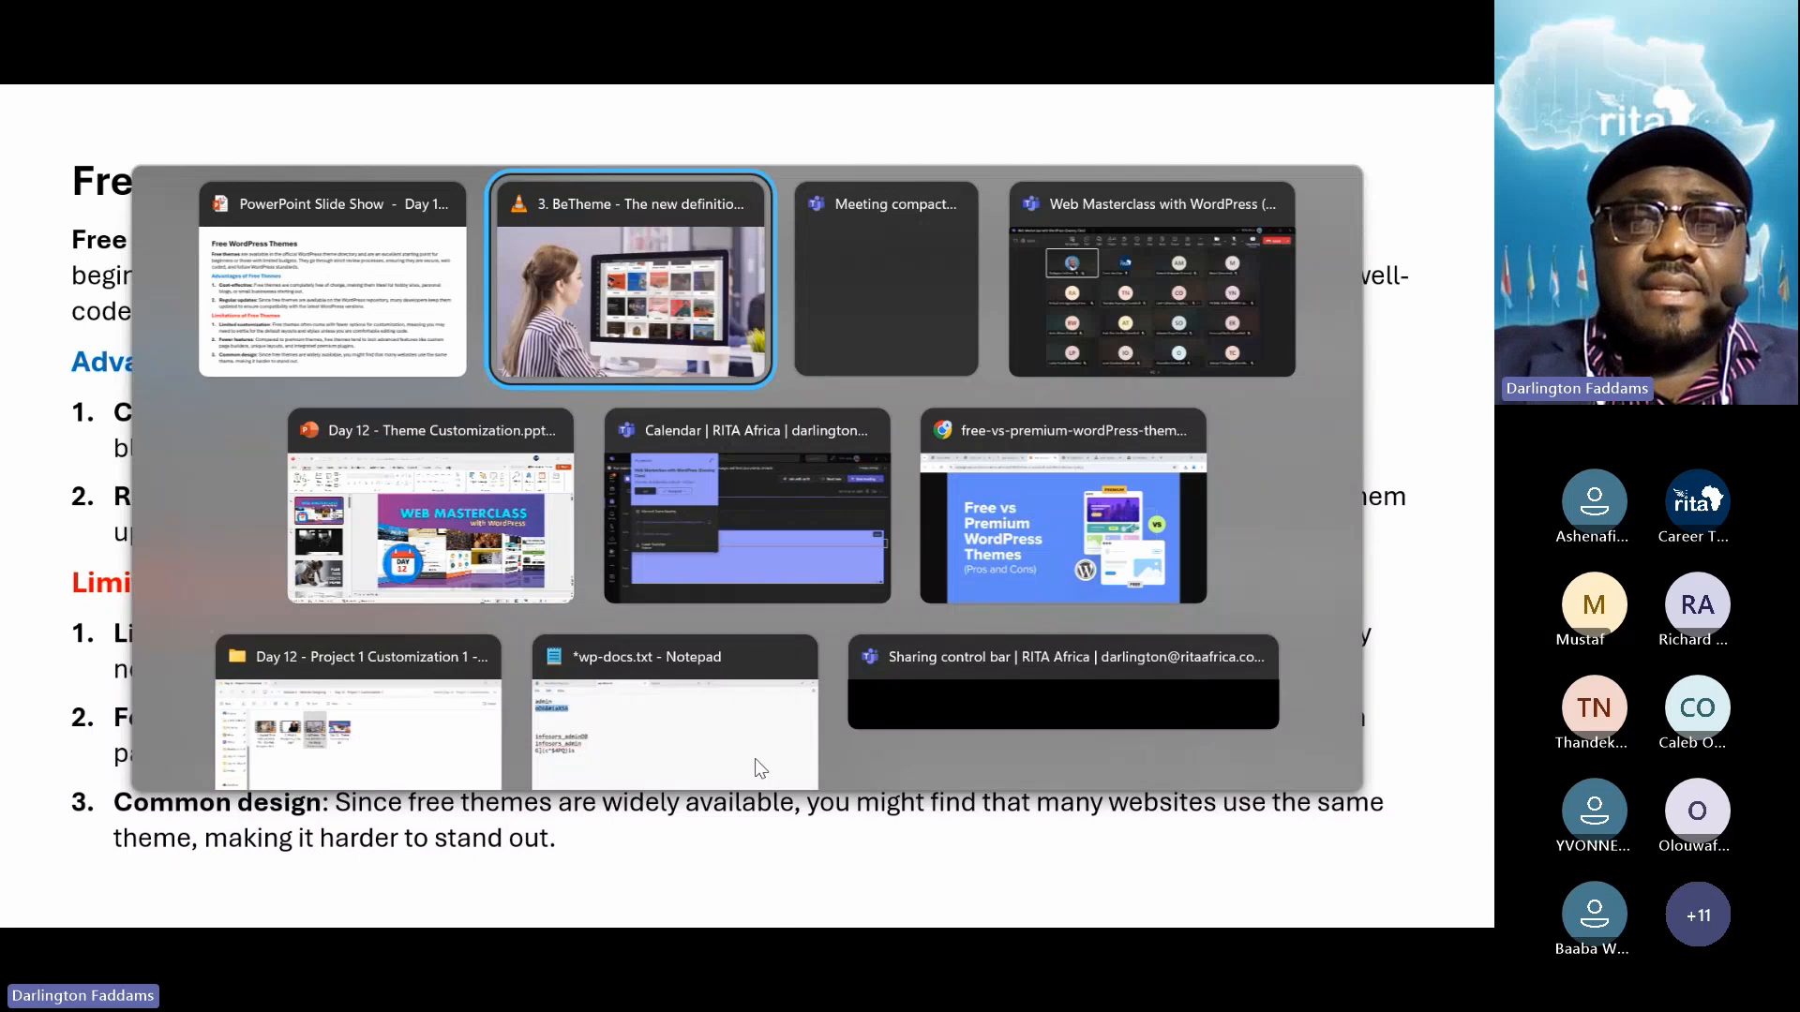
# Switch to the browser and bring up the WordPress admin Dashboard
pyautogui.hotkey('alt', 'Tab')
pyautogui.hotkey('alt', 'Tab')
pyautogui.hotkey('alt', 'Tab')
pyautogui.hotkey('alt', 'Tab')
pyautogui.hotkey('alt', 'Tab')
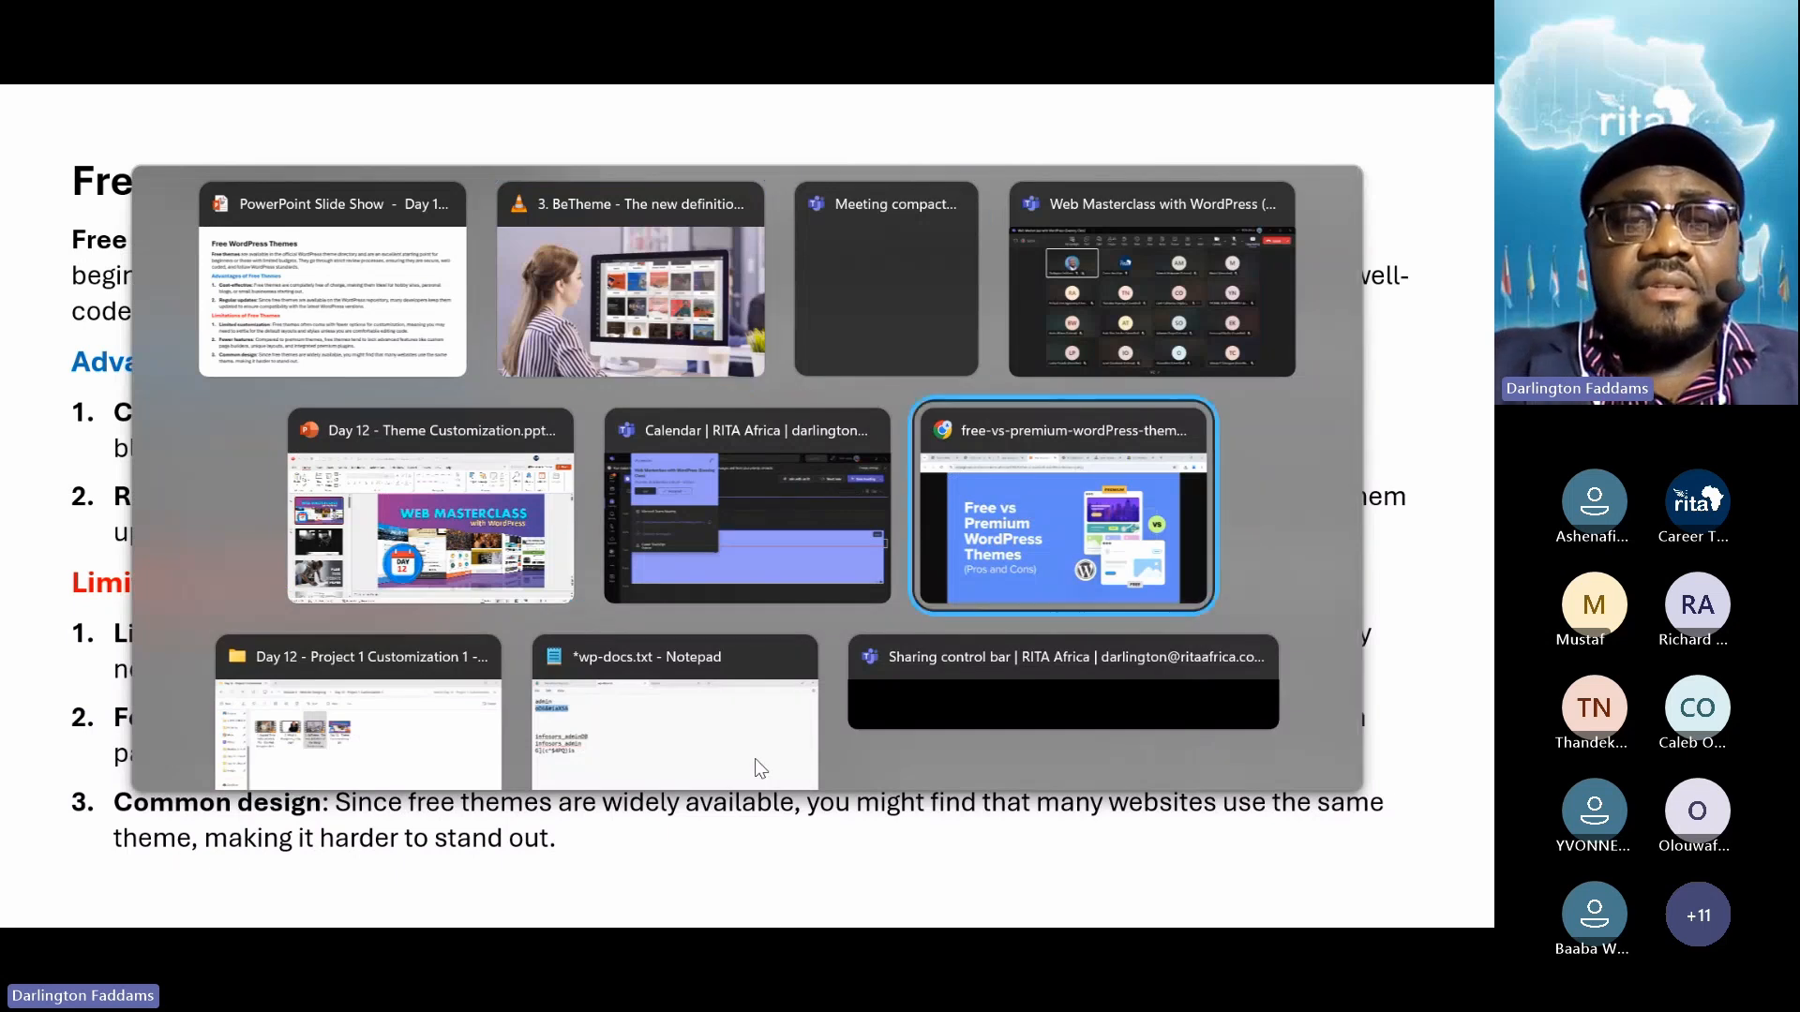
pyautogui.hotkey('alt', 'shift', 'Tab')
pyautogui.hotkey('alt', 'shift', 'Tab')
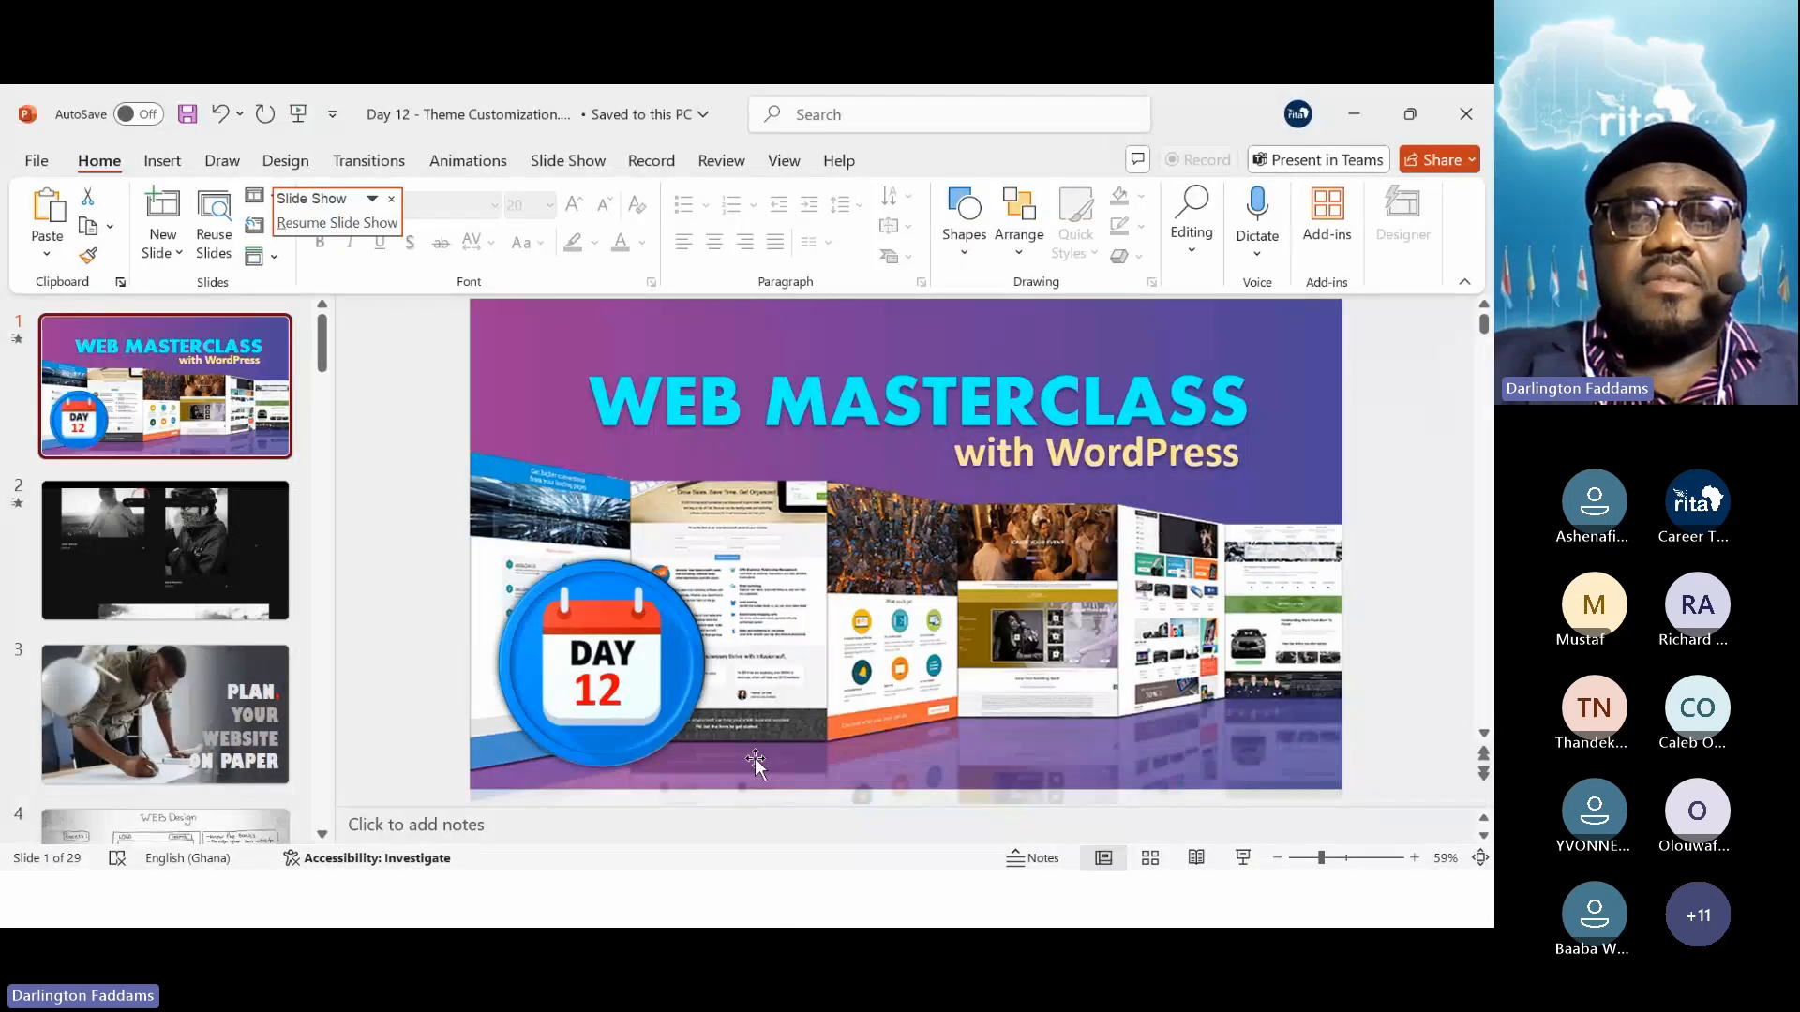
pyautogui.hotkey('alt', 'Tab')
pyautogui.hotkey('alt', 'Tab')
pyautogui.hotkey('alt', 'Tab')
pyautogui.hotkey('alt', 'Tab')
pyautogui.hotkey('alt', 'Tab')
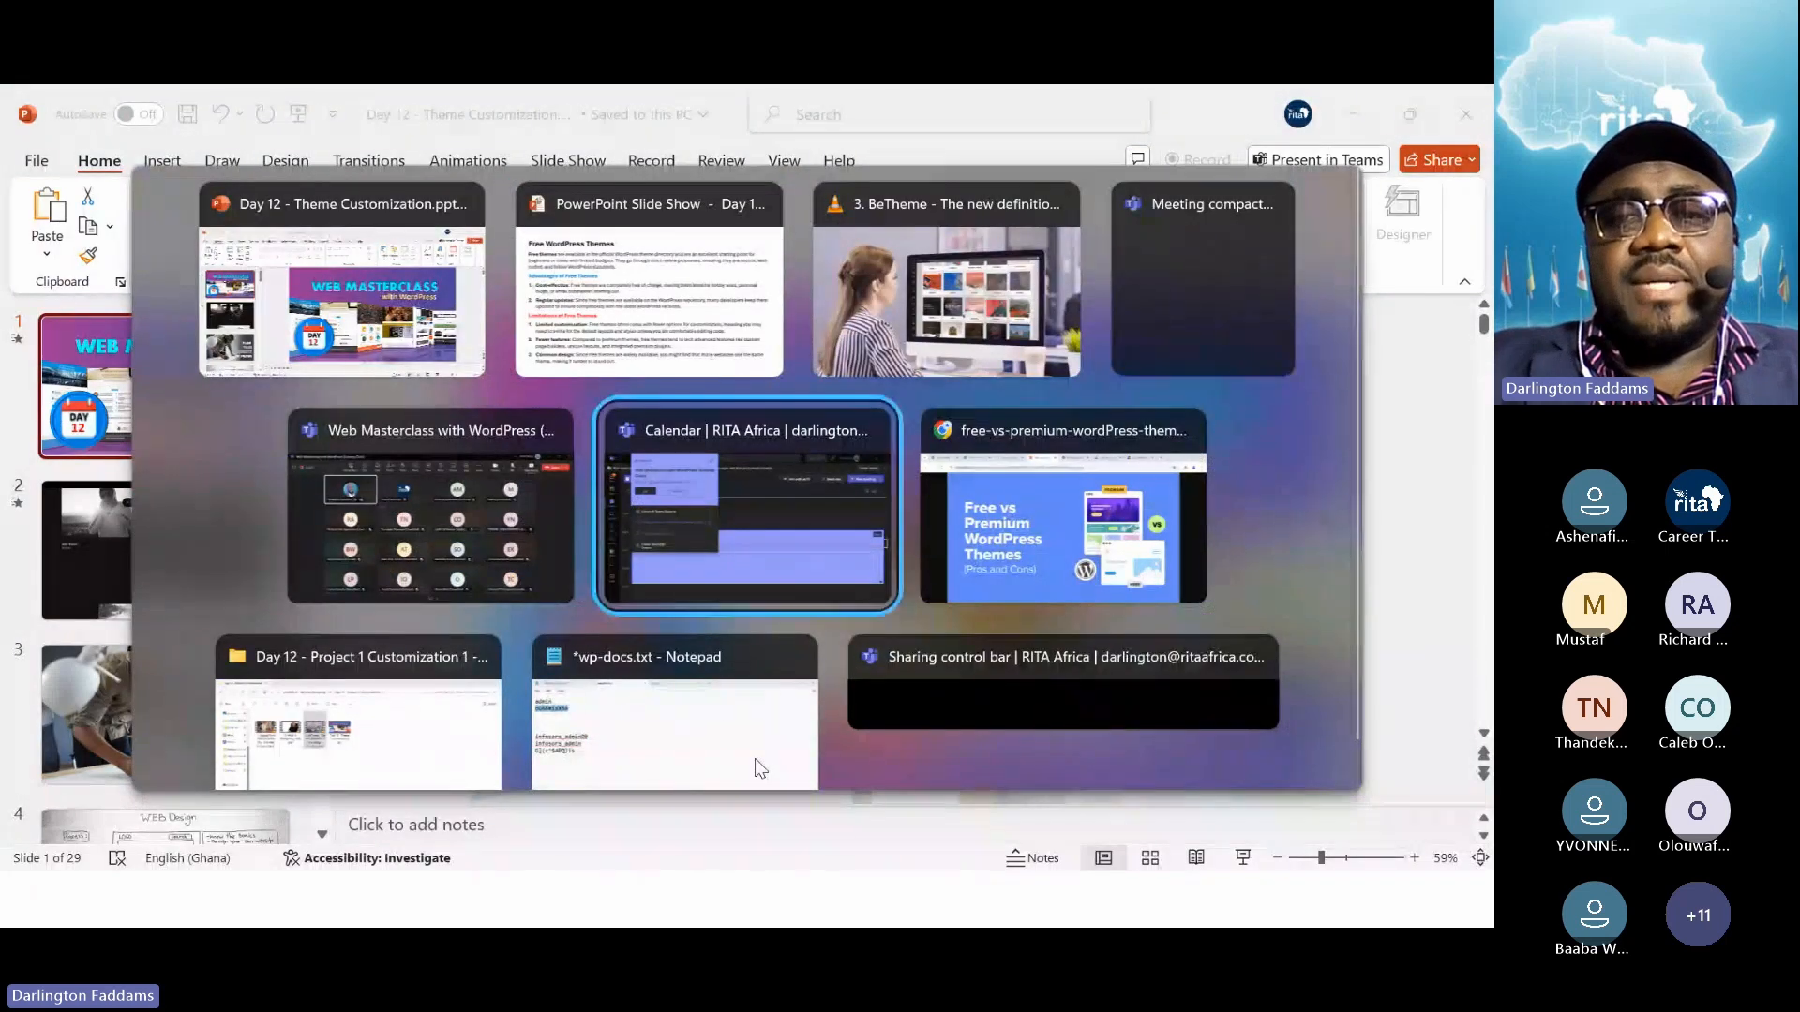
pyautogui.hotkey('alt', 'Tab')
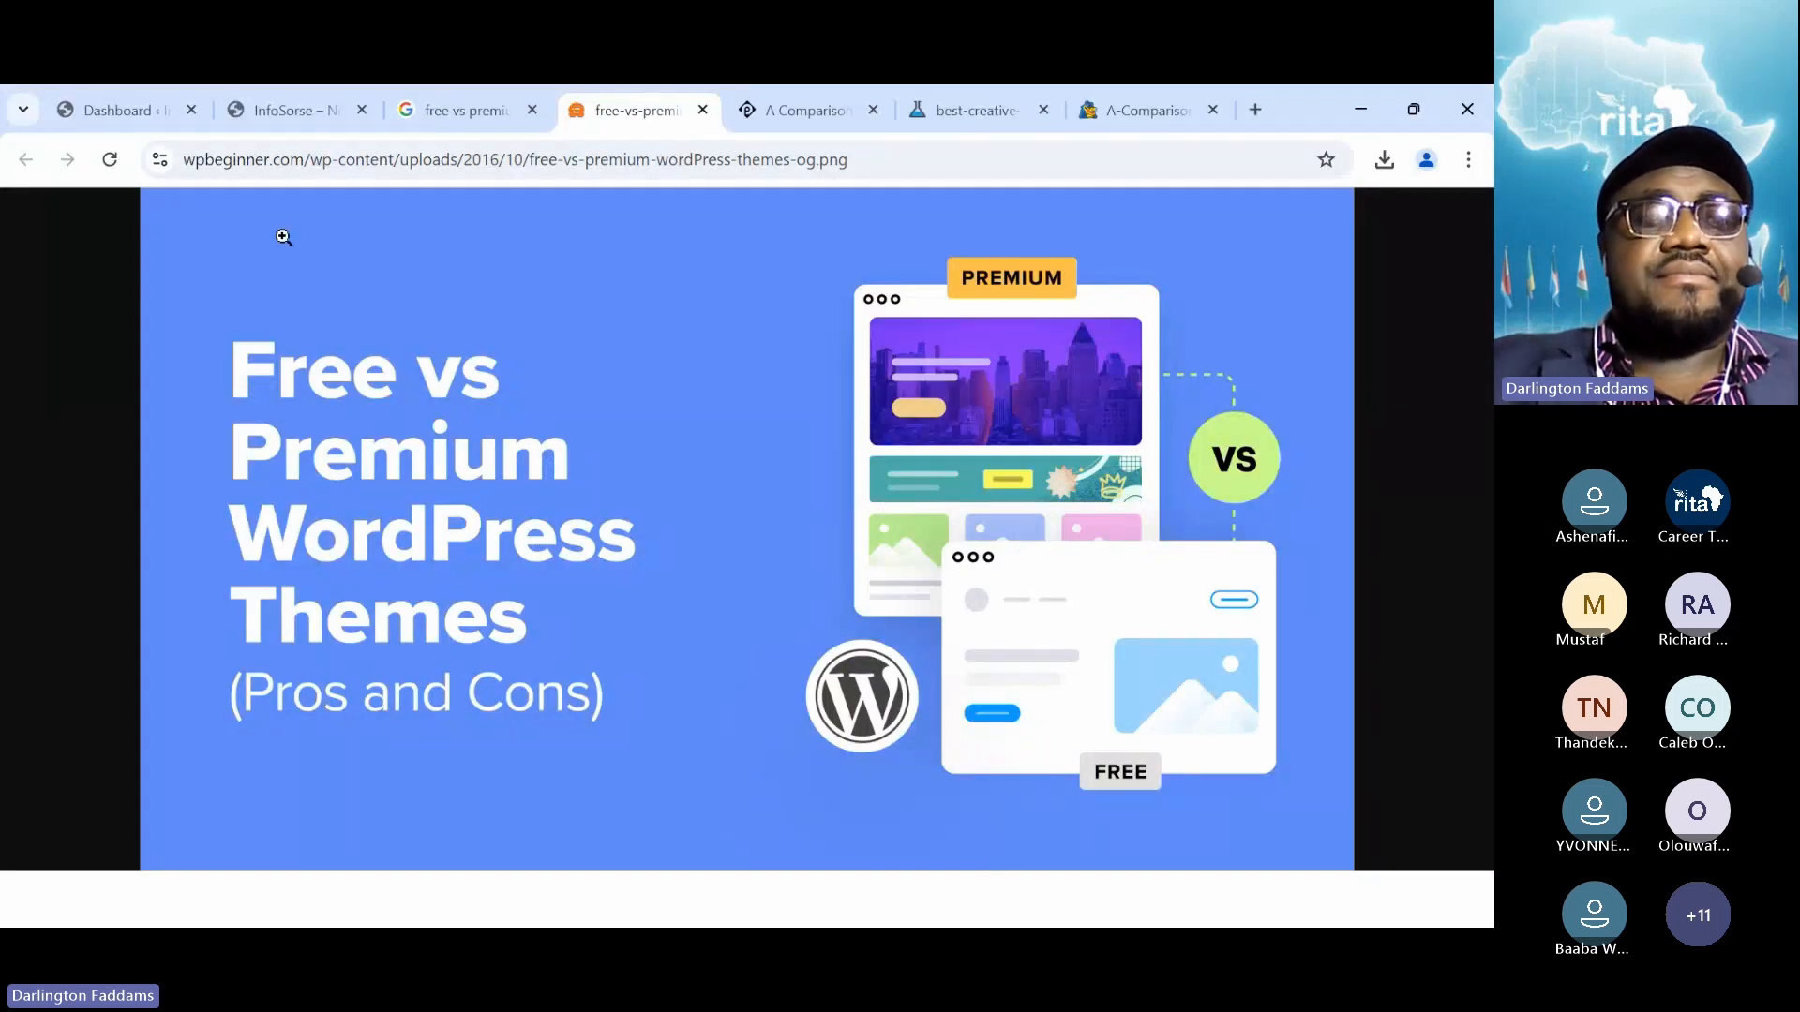
pyautogui.click(148, 124)
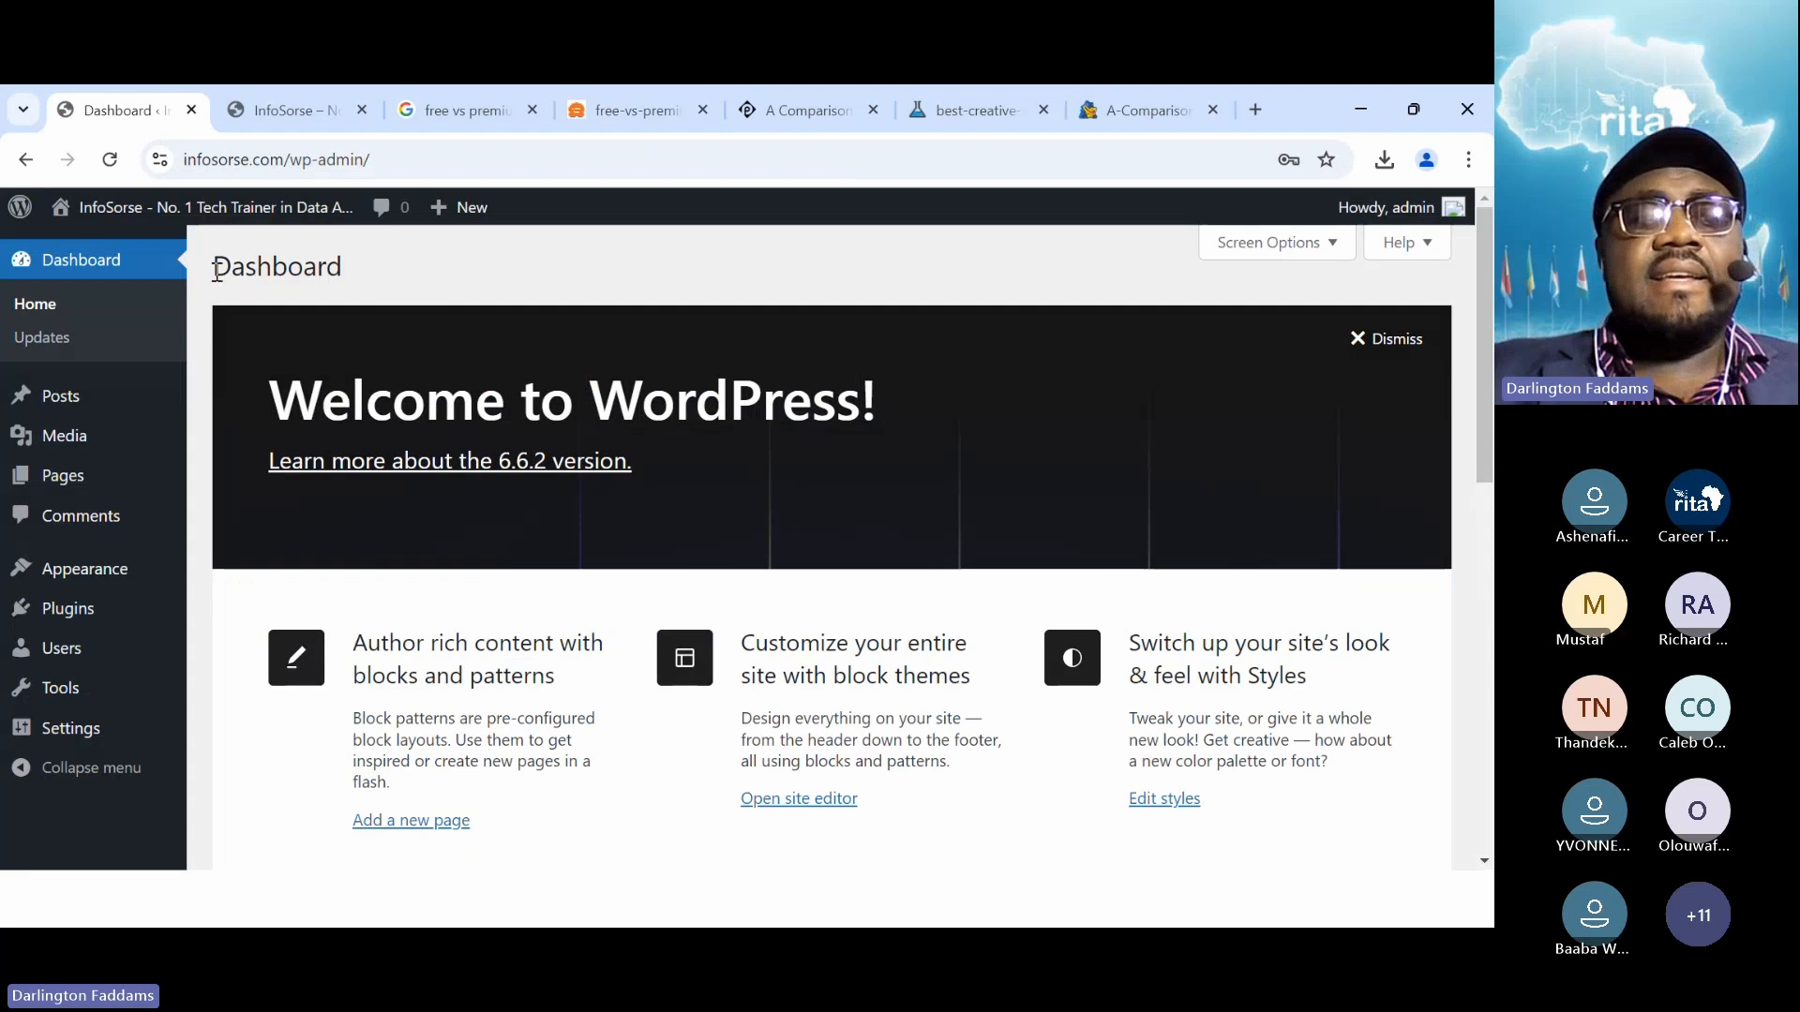
pyautogui.click(122, 270)
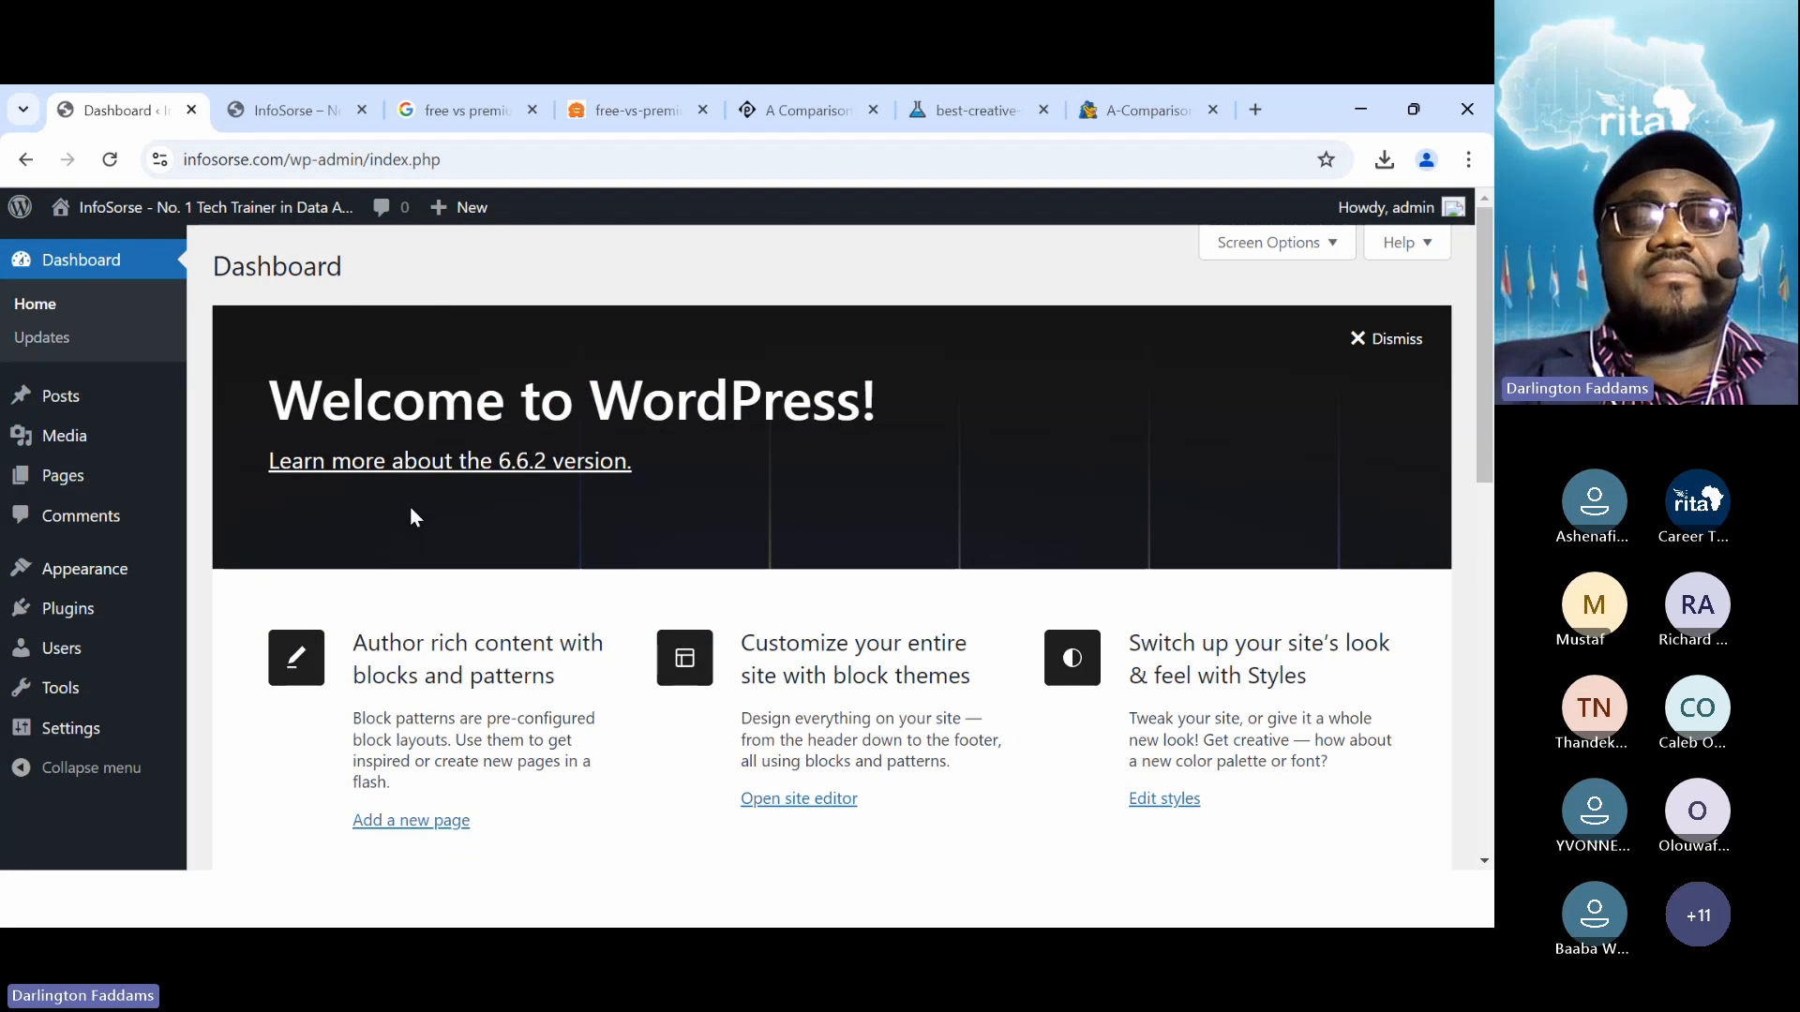
# Scroll through the InfoSorse live homepage, then return to the admin Dashboard
pyautogui.click(293, 109)
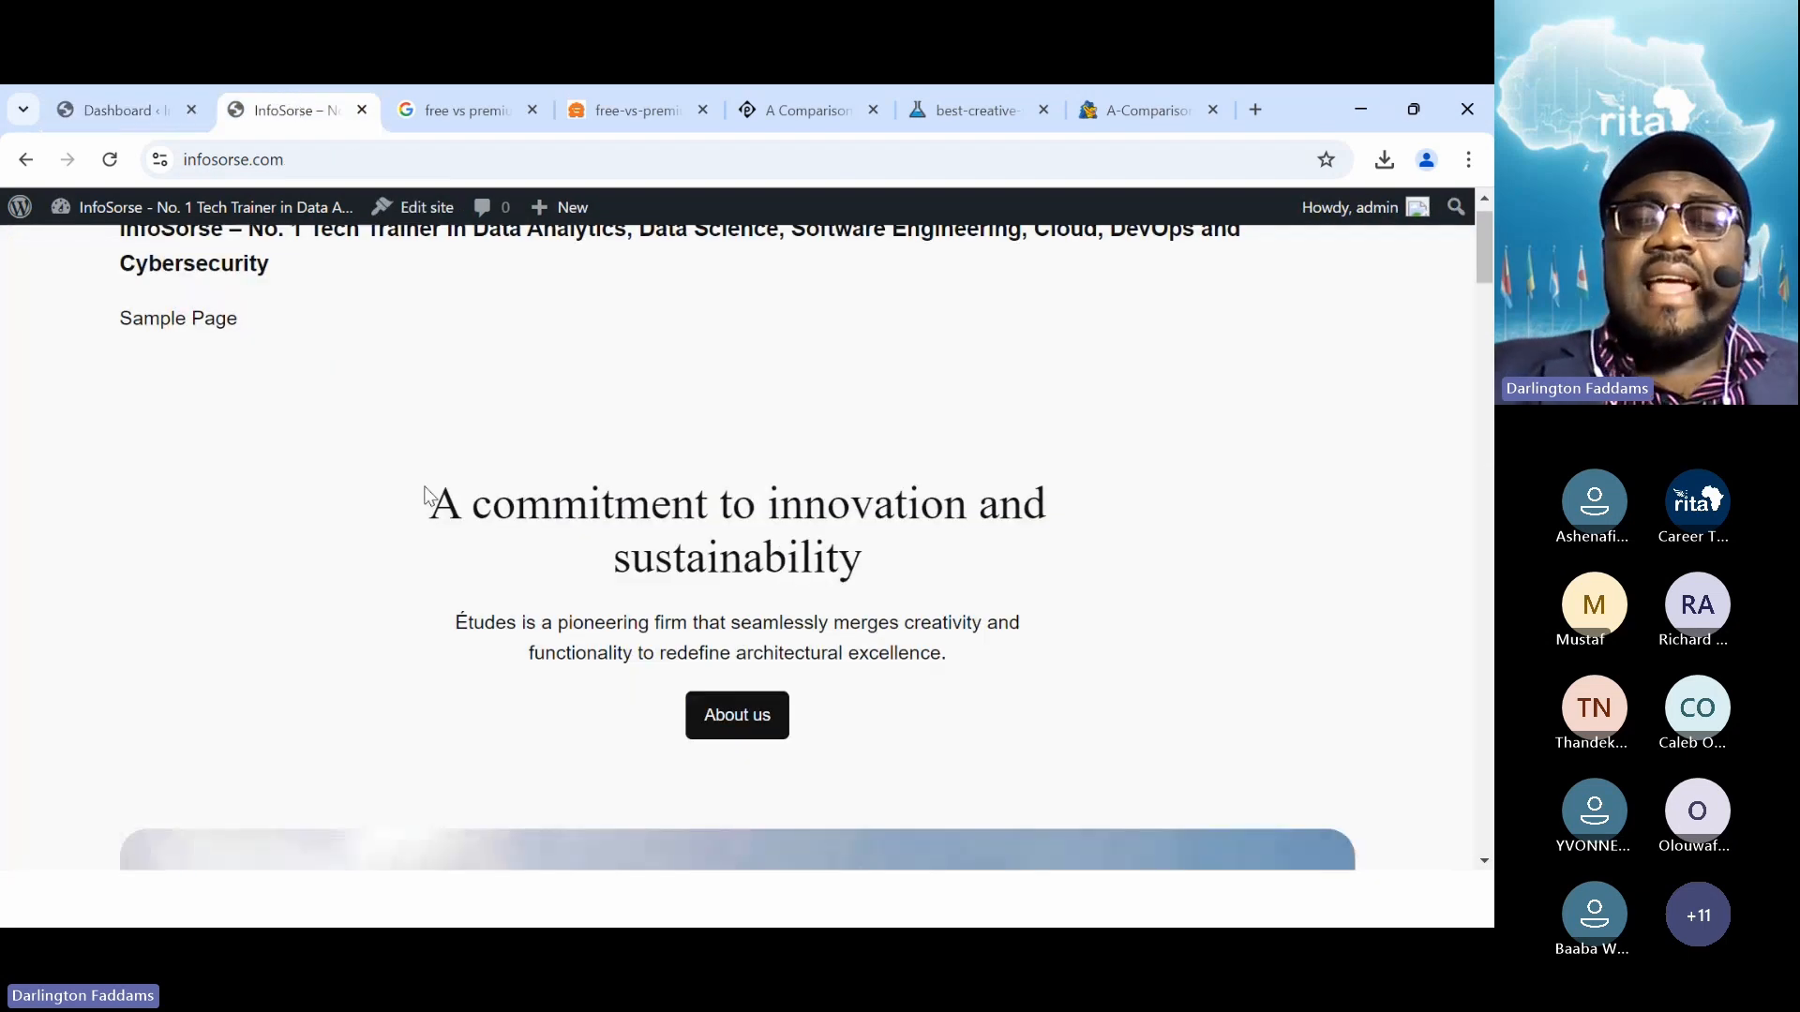
pyautogui.scroll(-12, 427, 494)
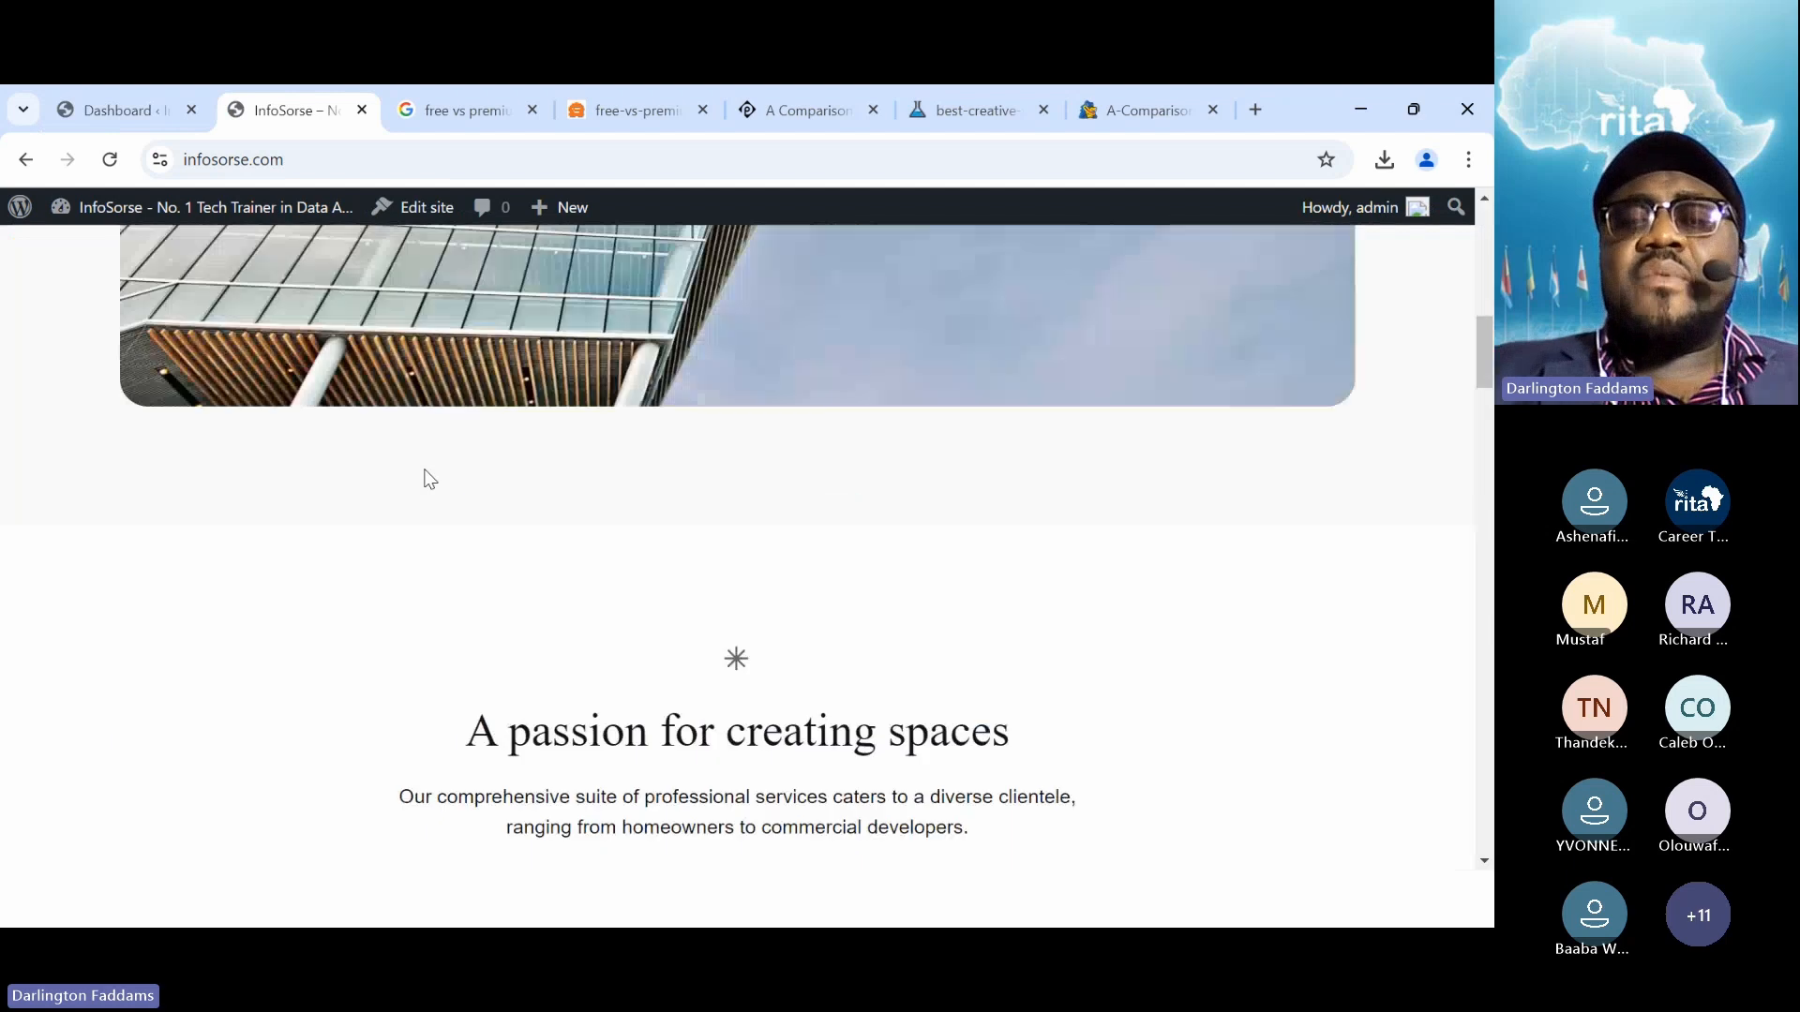
pyautogui.scroll(-5, 429, 479)
pyautogui.scroll(2, 429, 479)
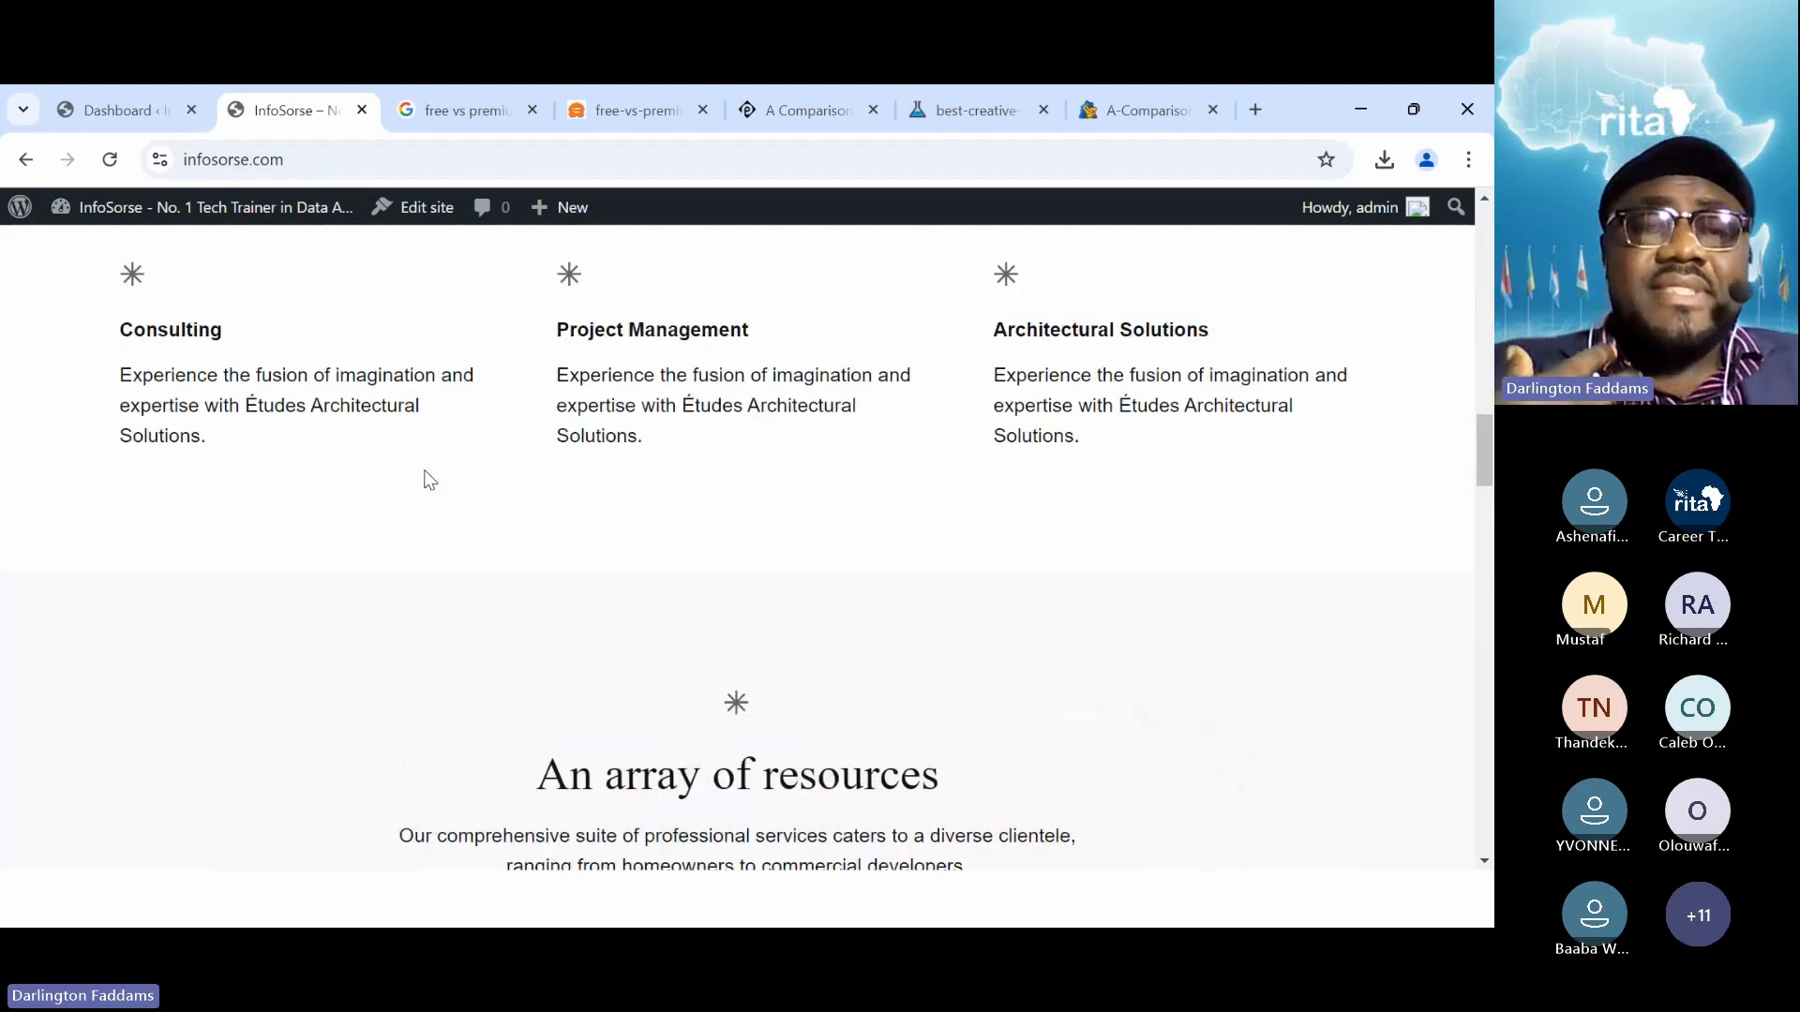
pyautogui.scroll(10, 429, 480)
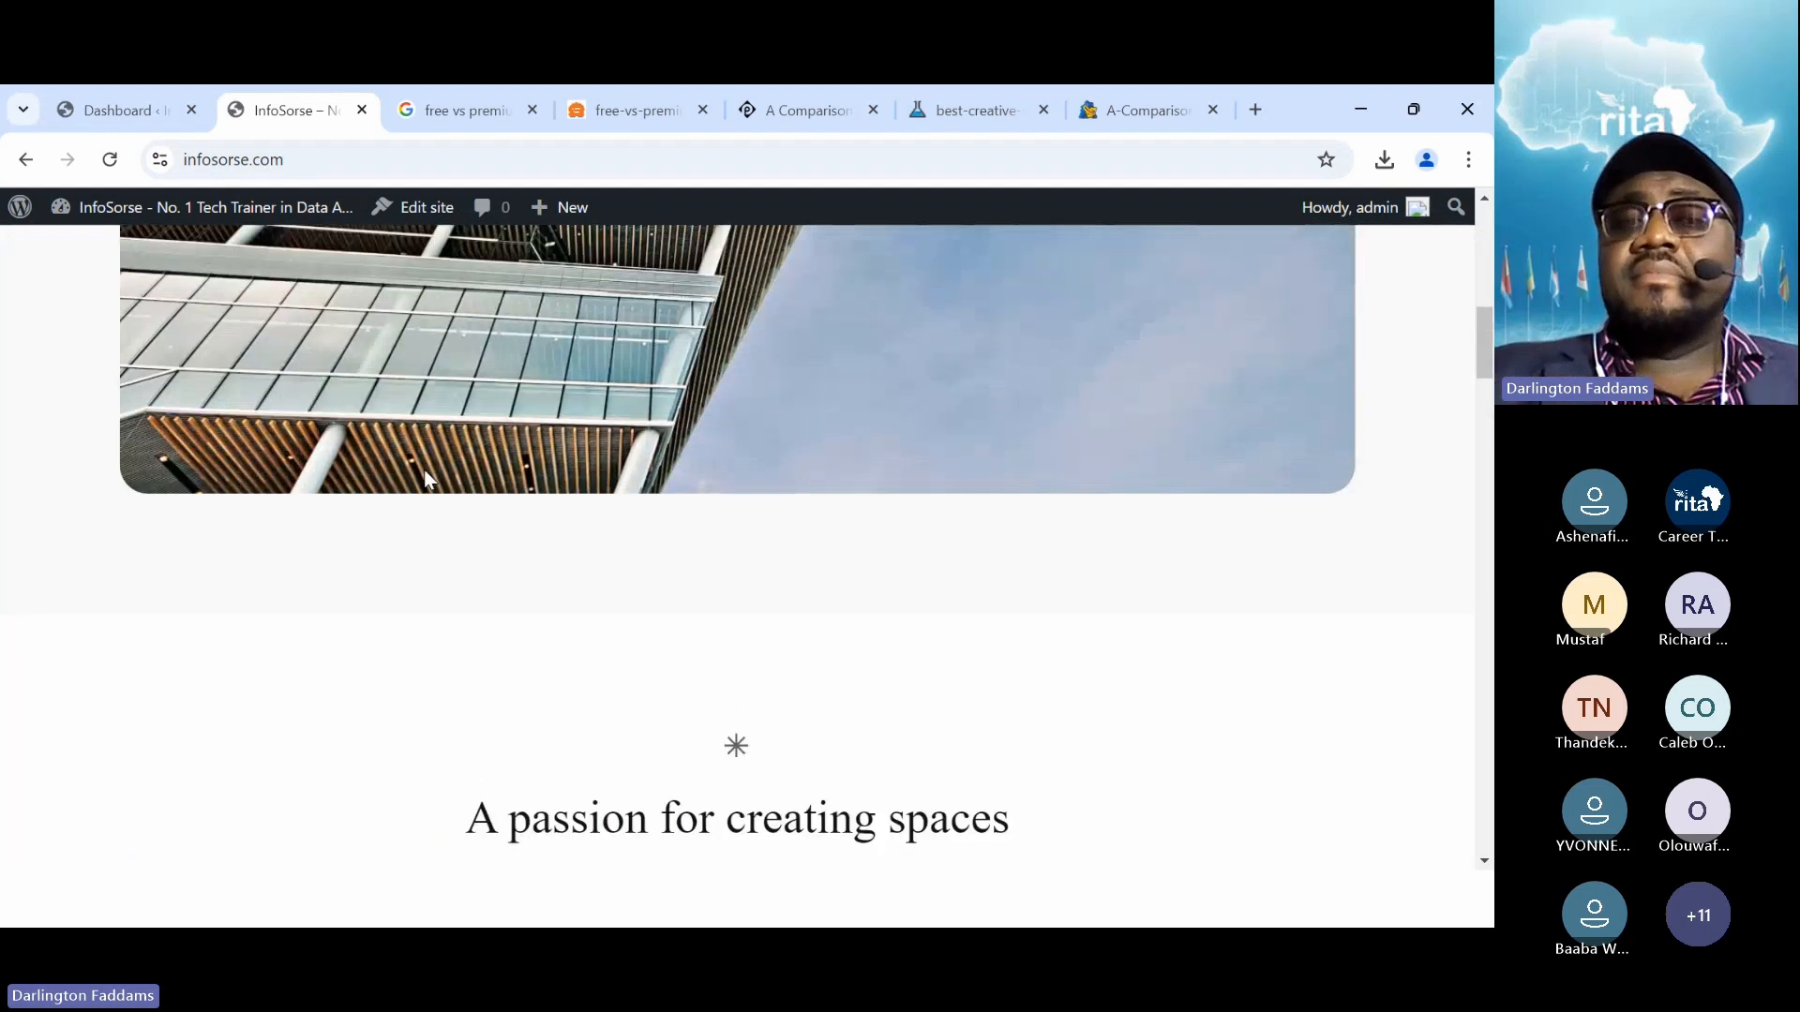
pyautogui.scroll(3, 430, 480)
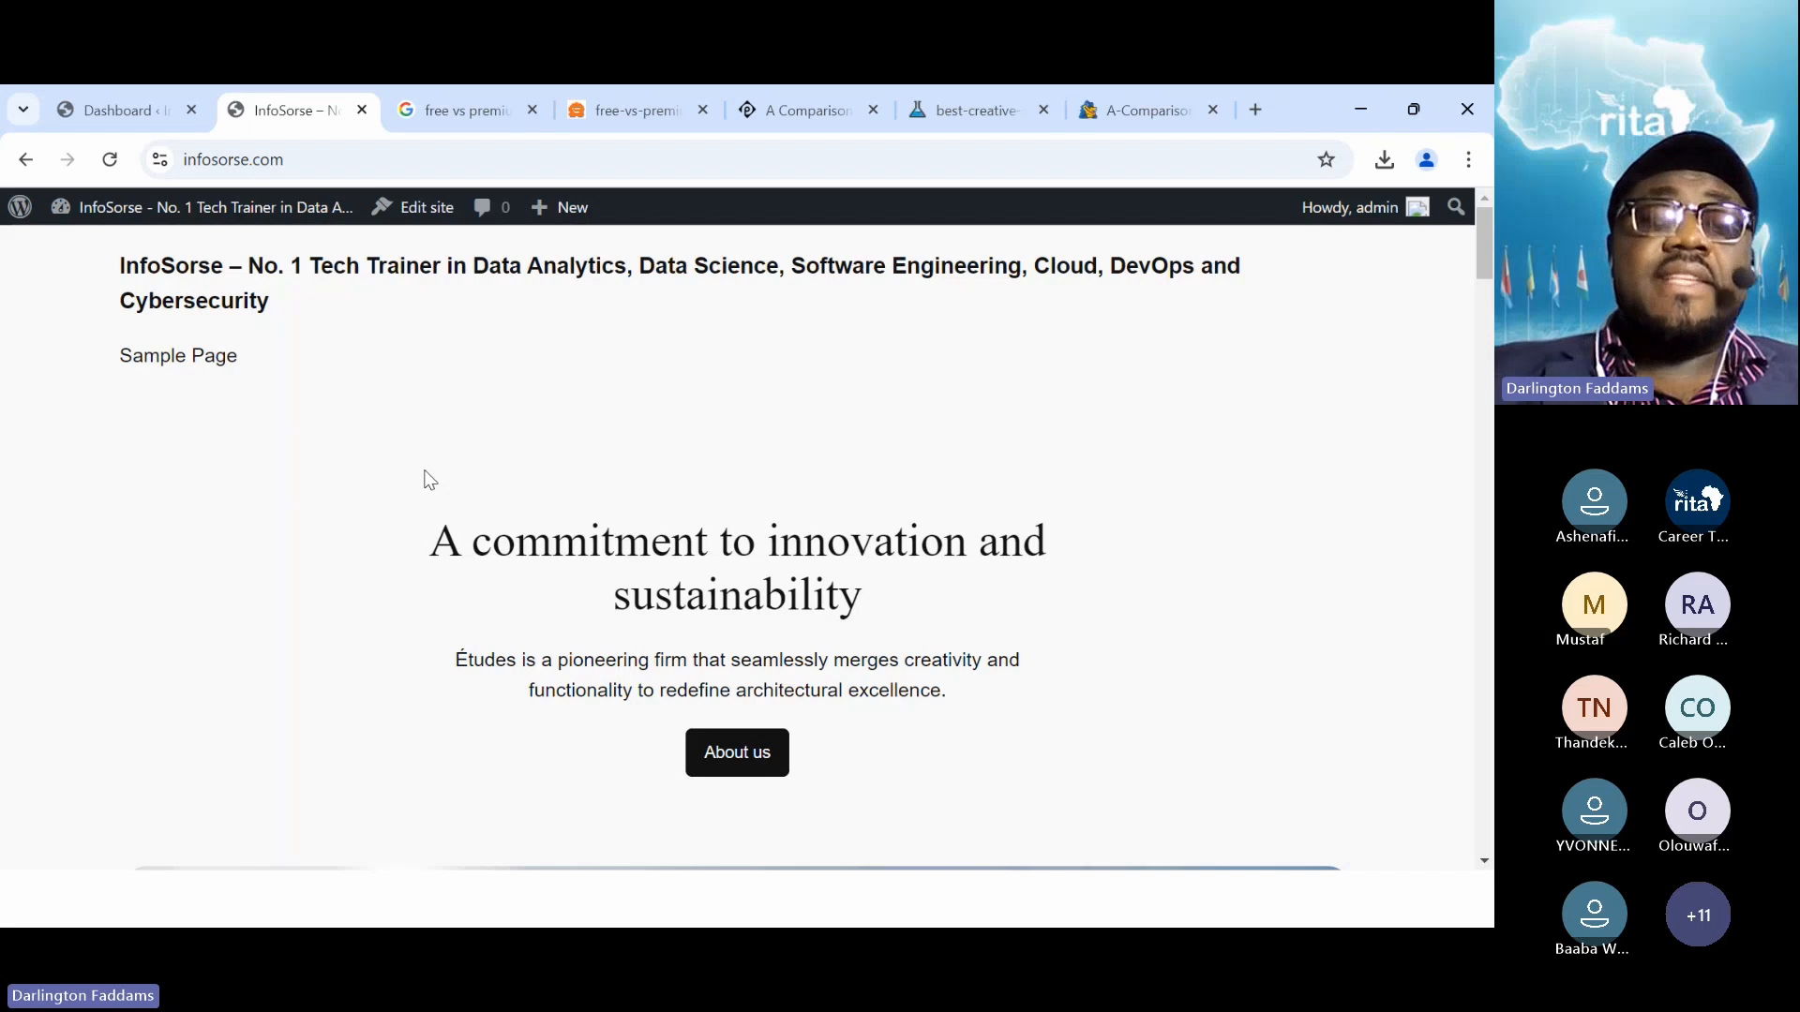
pyautogui.click(111, 116)
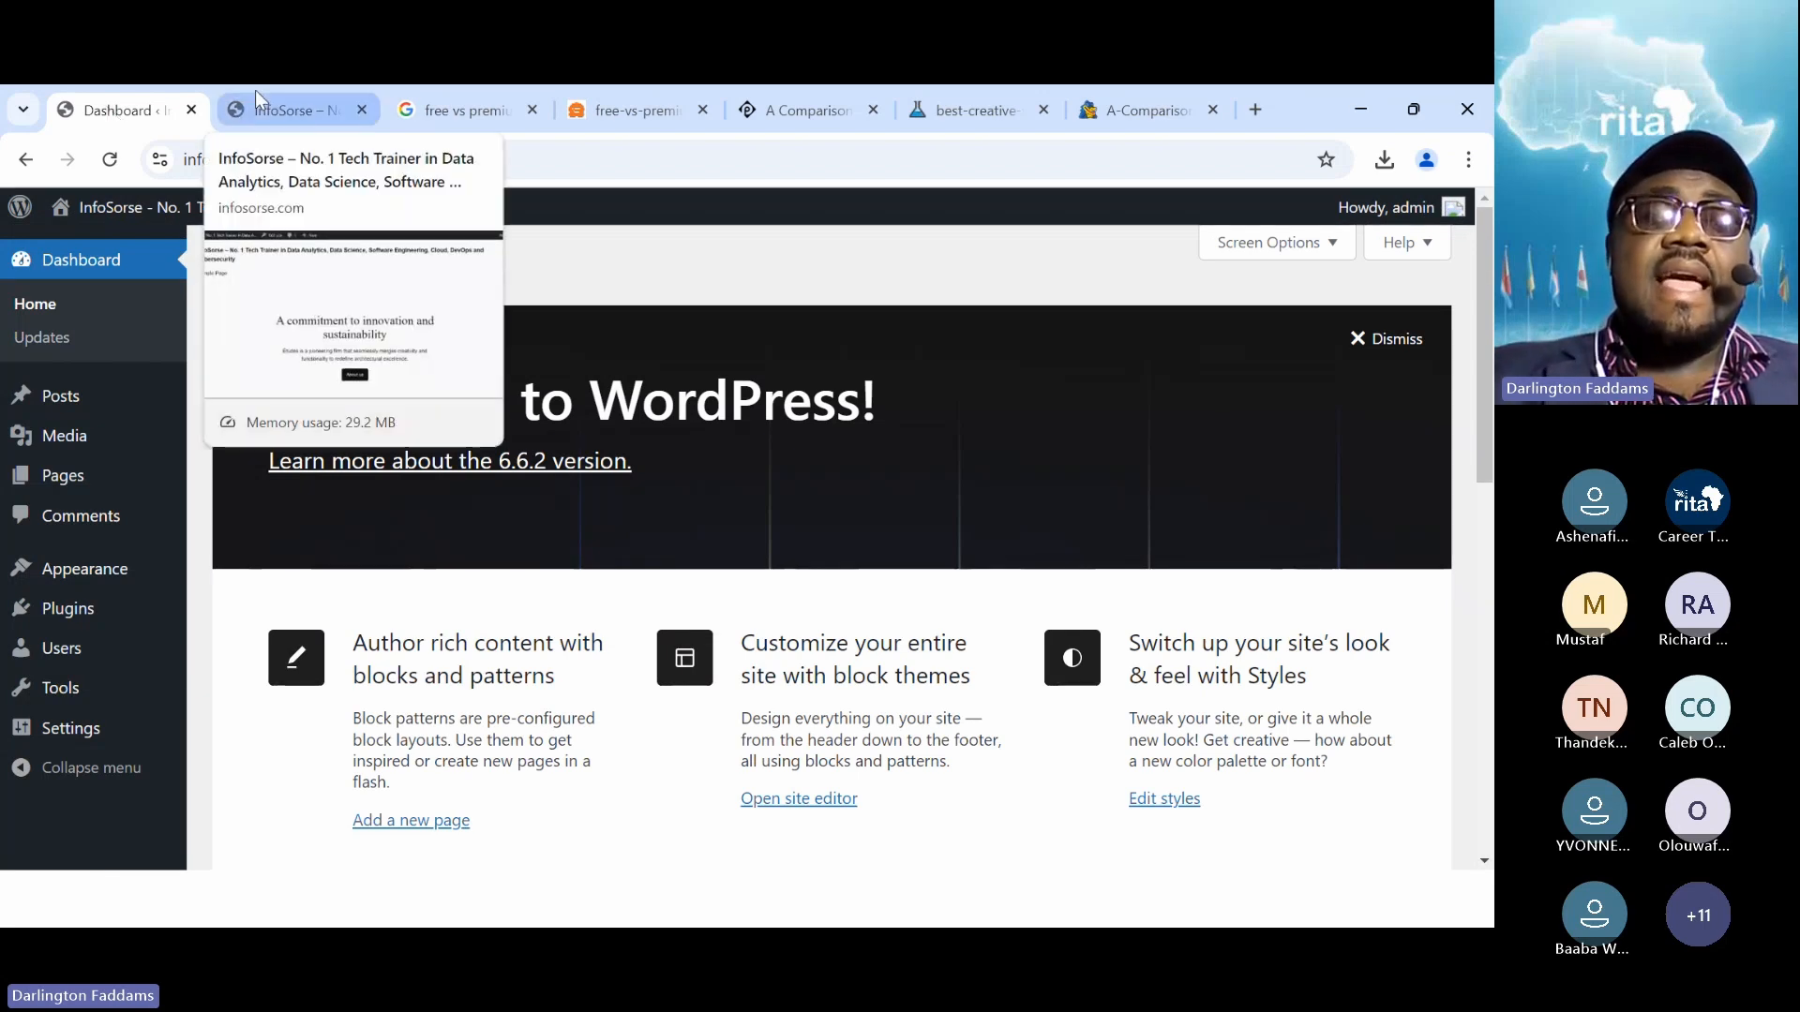
# Go to Appearance > Themes, showing Twenty Twenty-Four active beside Twenty Twenty-Three and Twenty Twenty-Two
pyautogui.moveTo(99, 573)
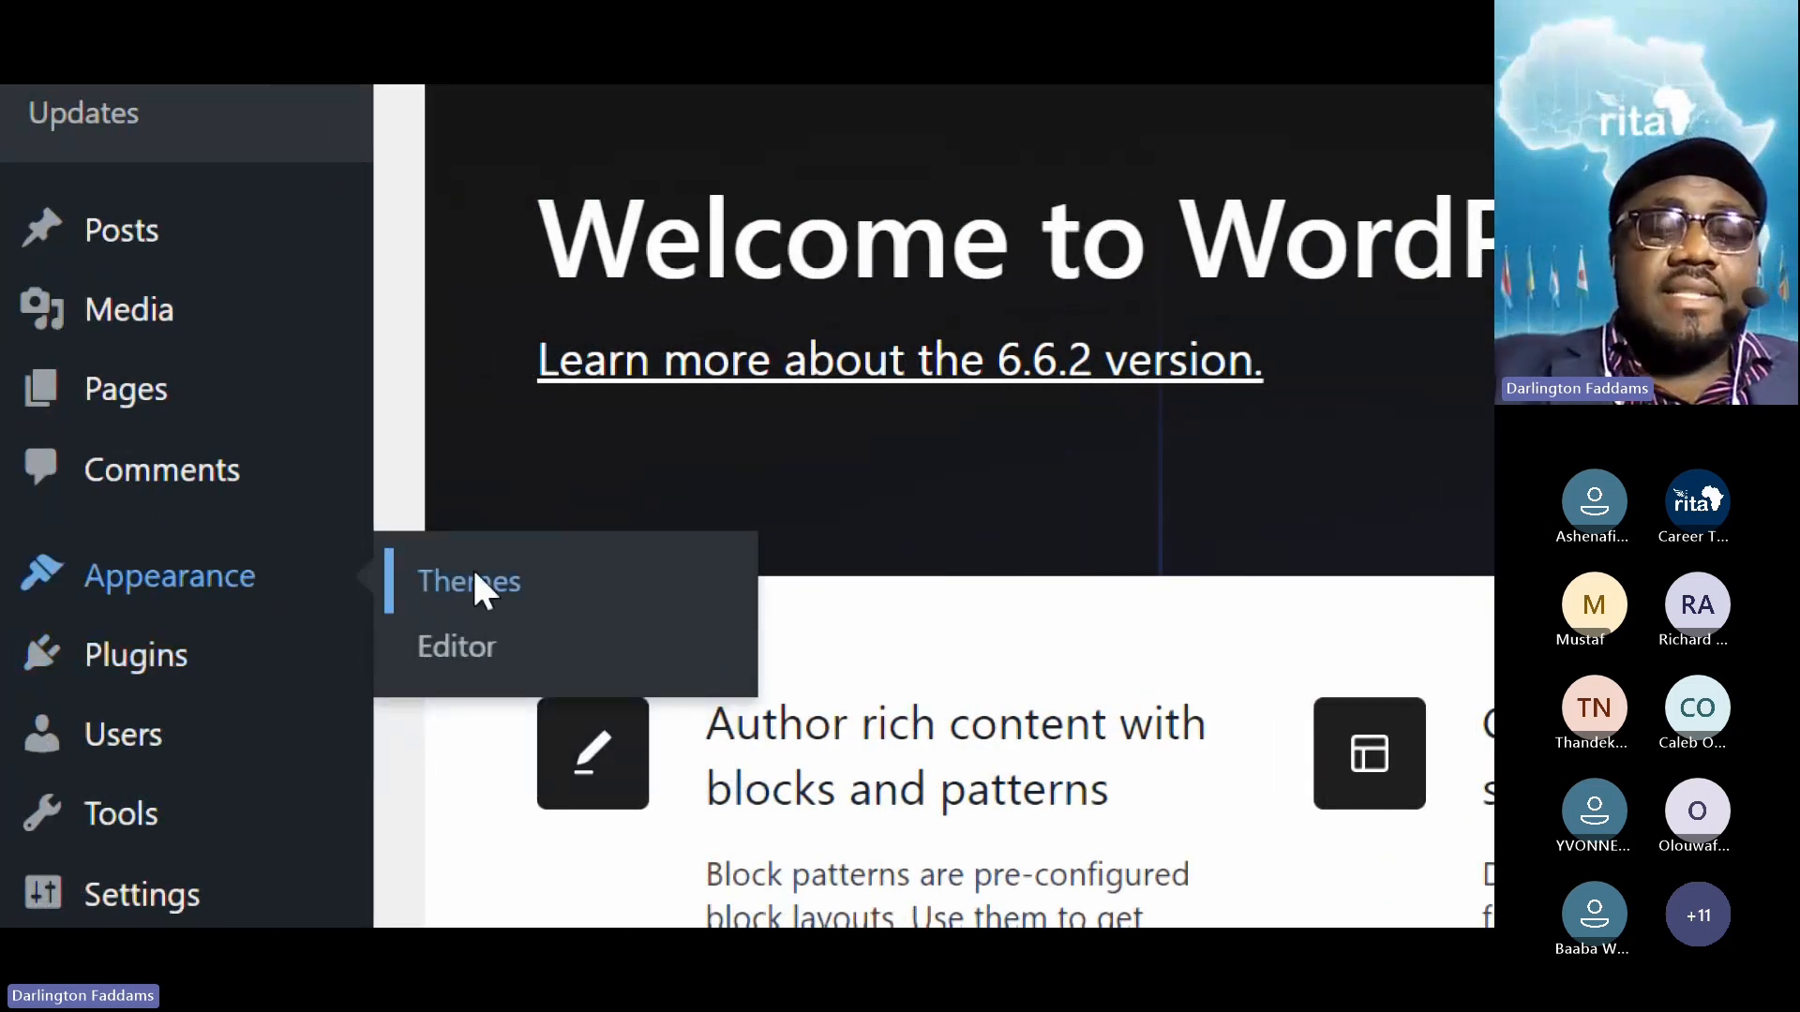
pyautogui.click(475, 583)
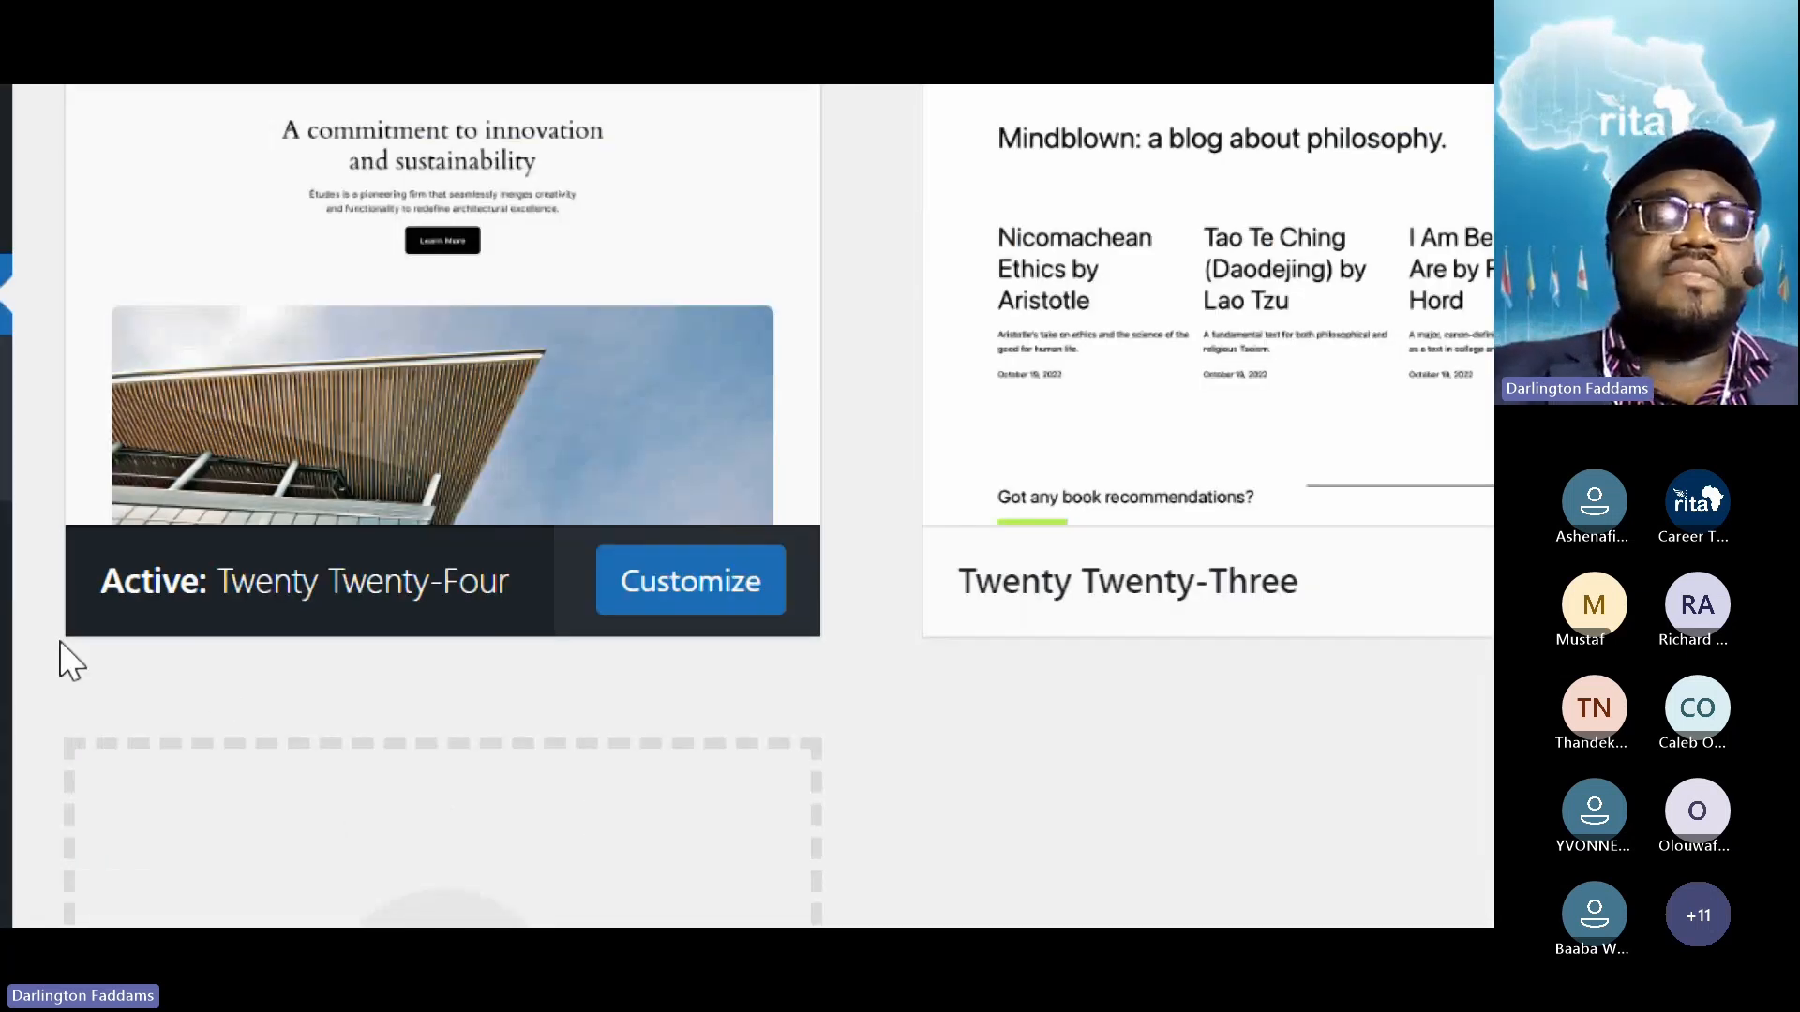
pyautogui.moveTo(168, 649)
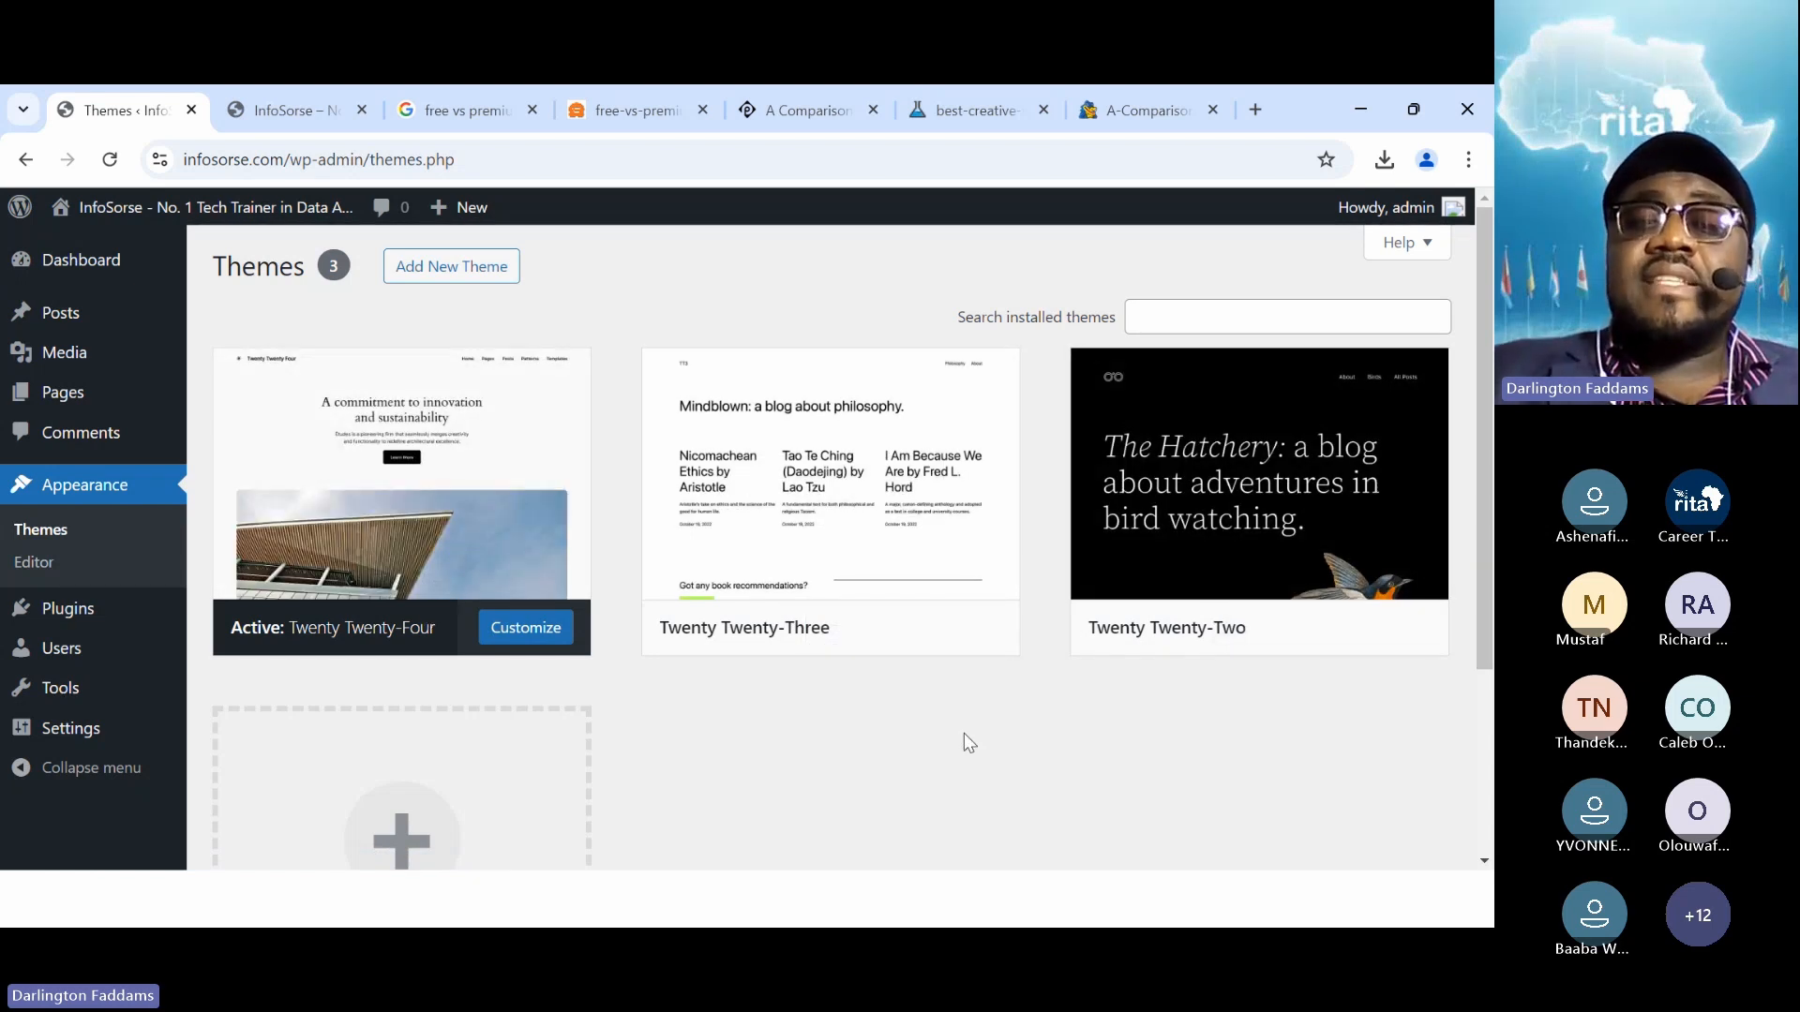
pyautogui.moveTo(800, 559)
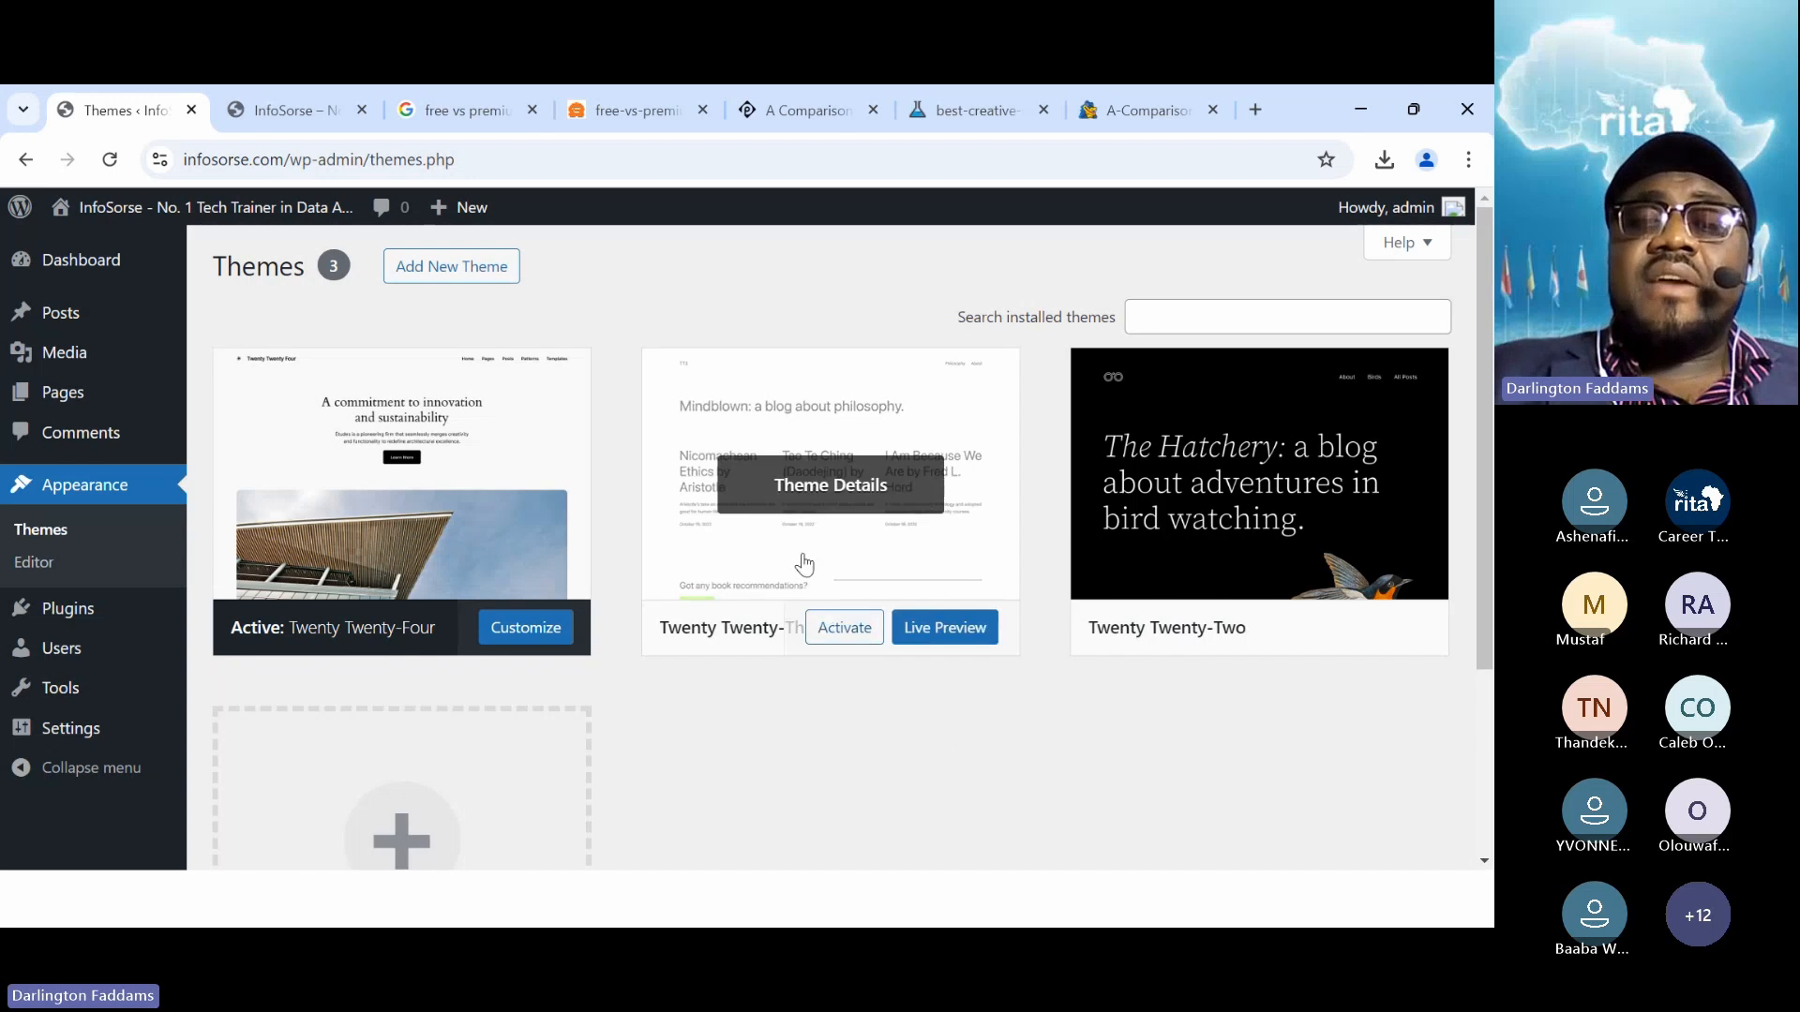
# Activate Twenty Twenty-Three and reload the front page to preview it
pyautogui.click(846, 640)
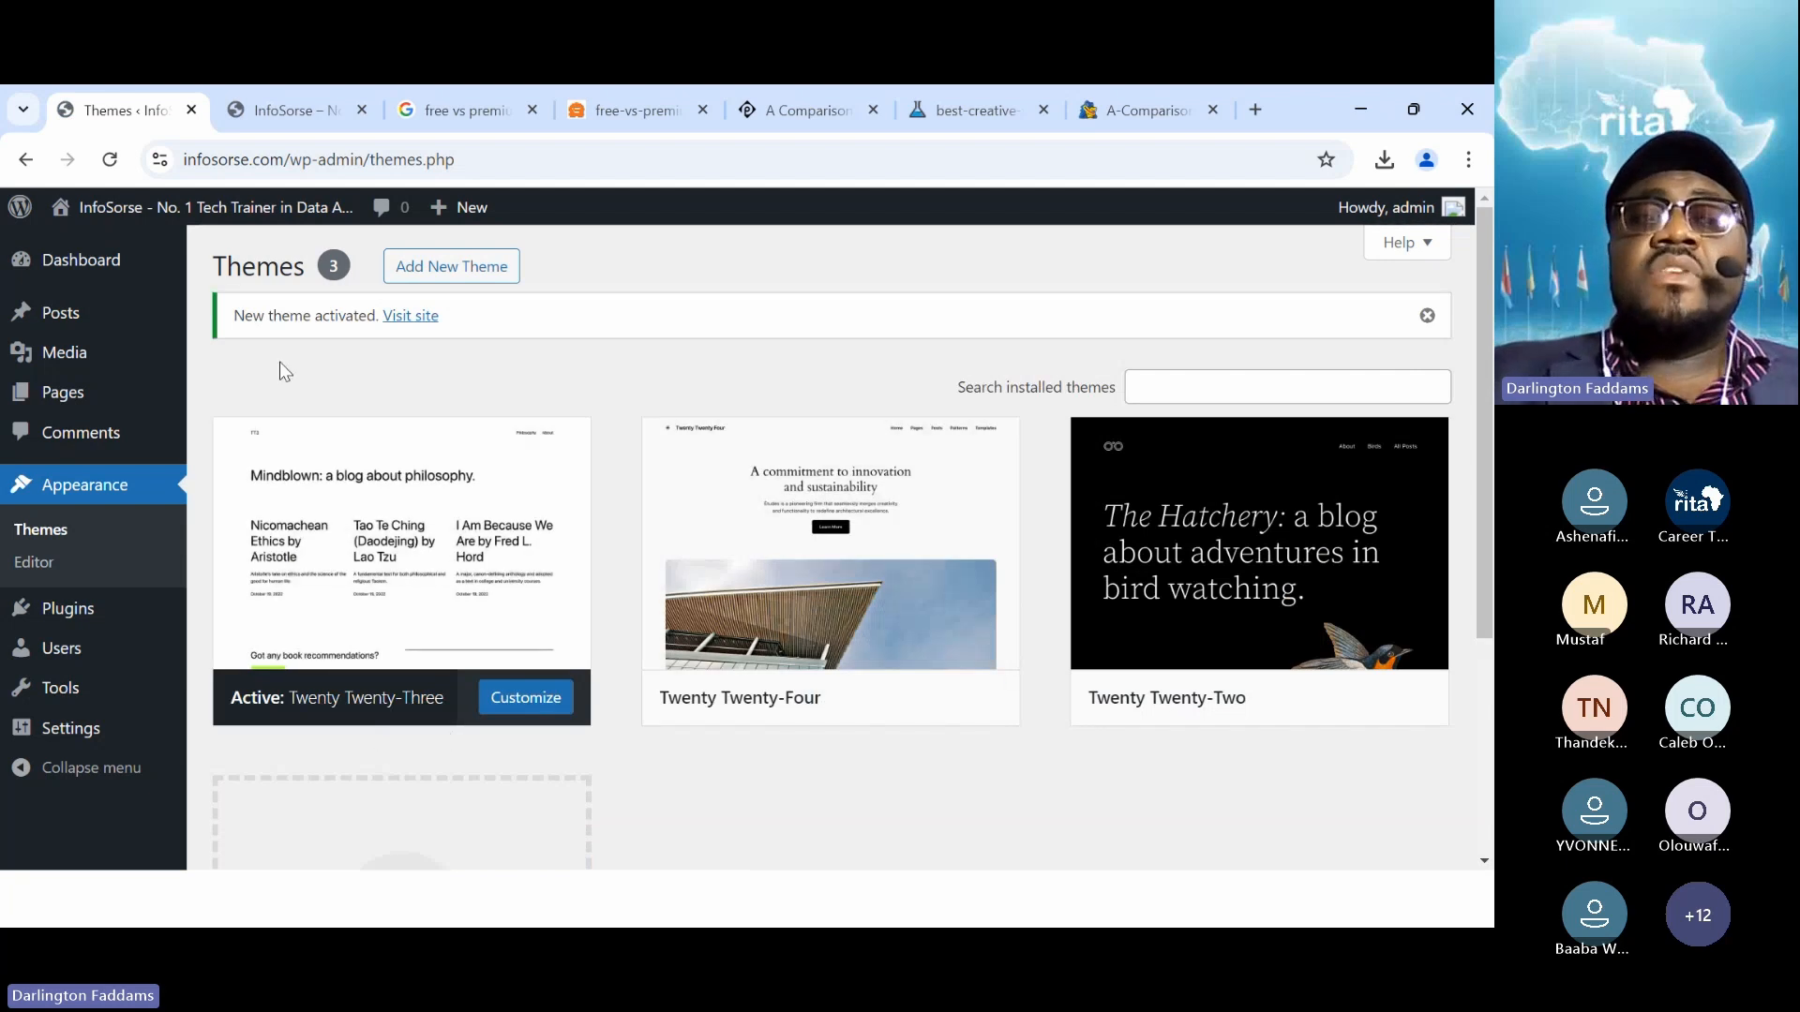
pyautogui.click(277, 114)
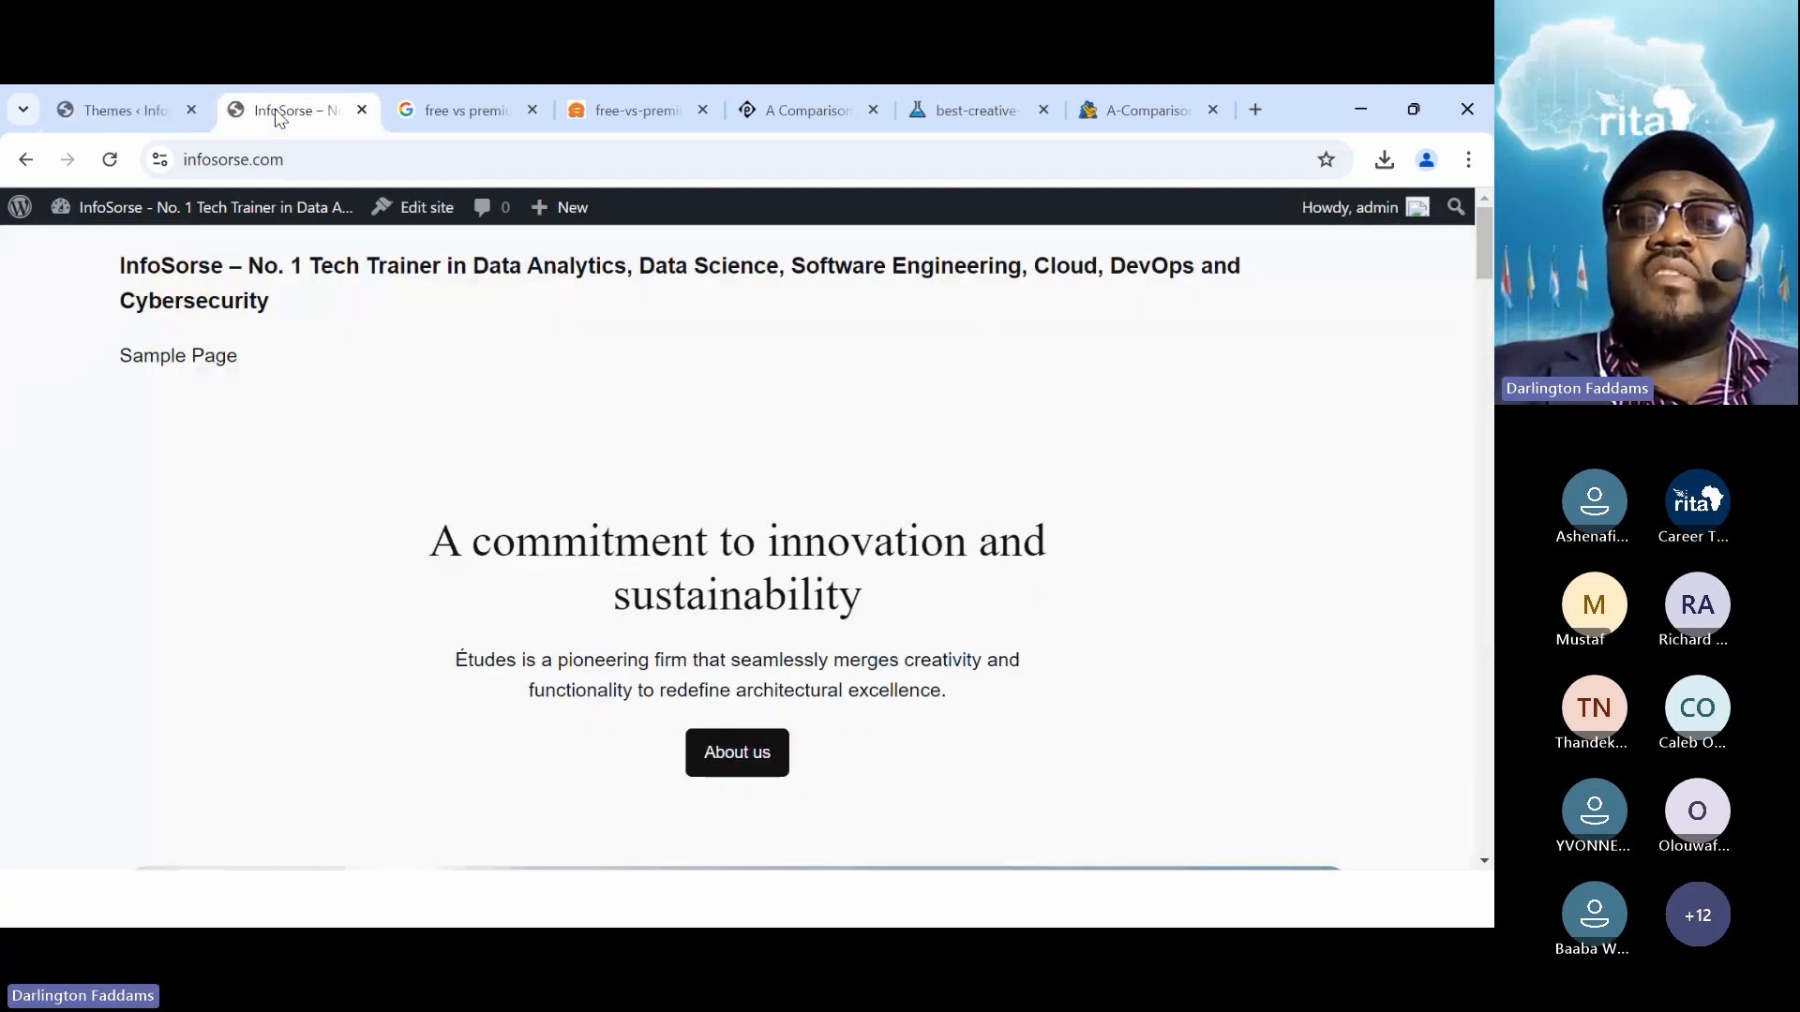
pyautogui.click(111, 173)
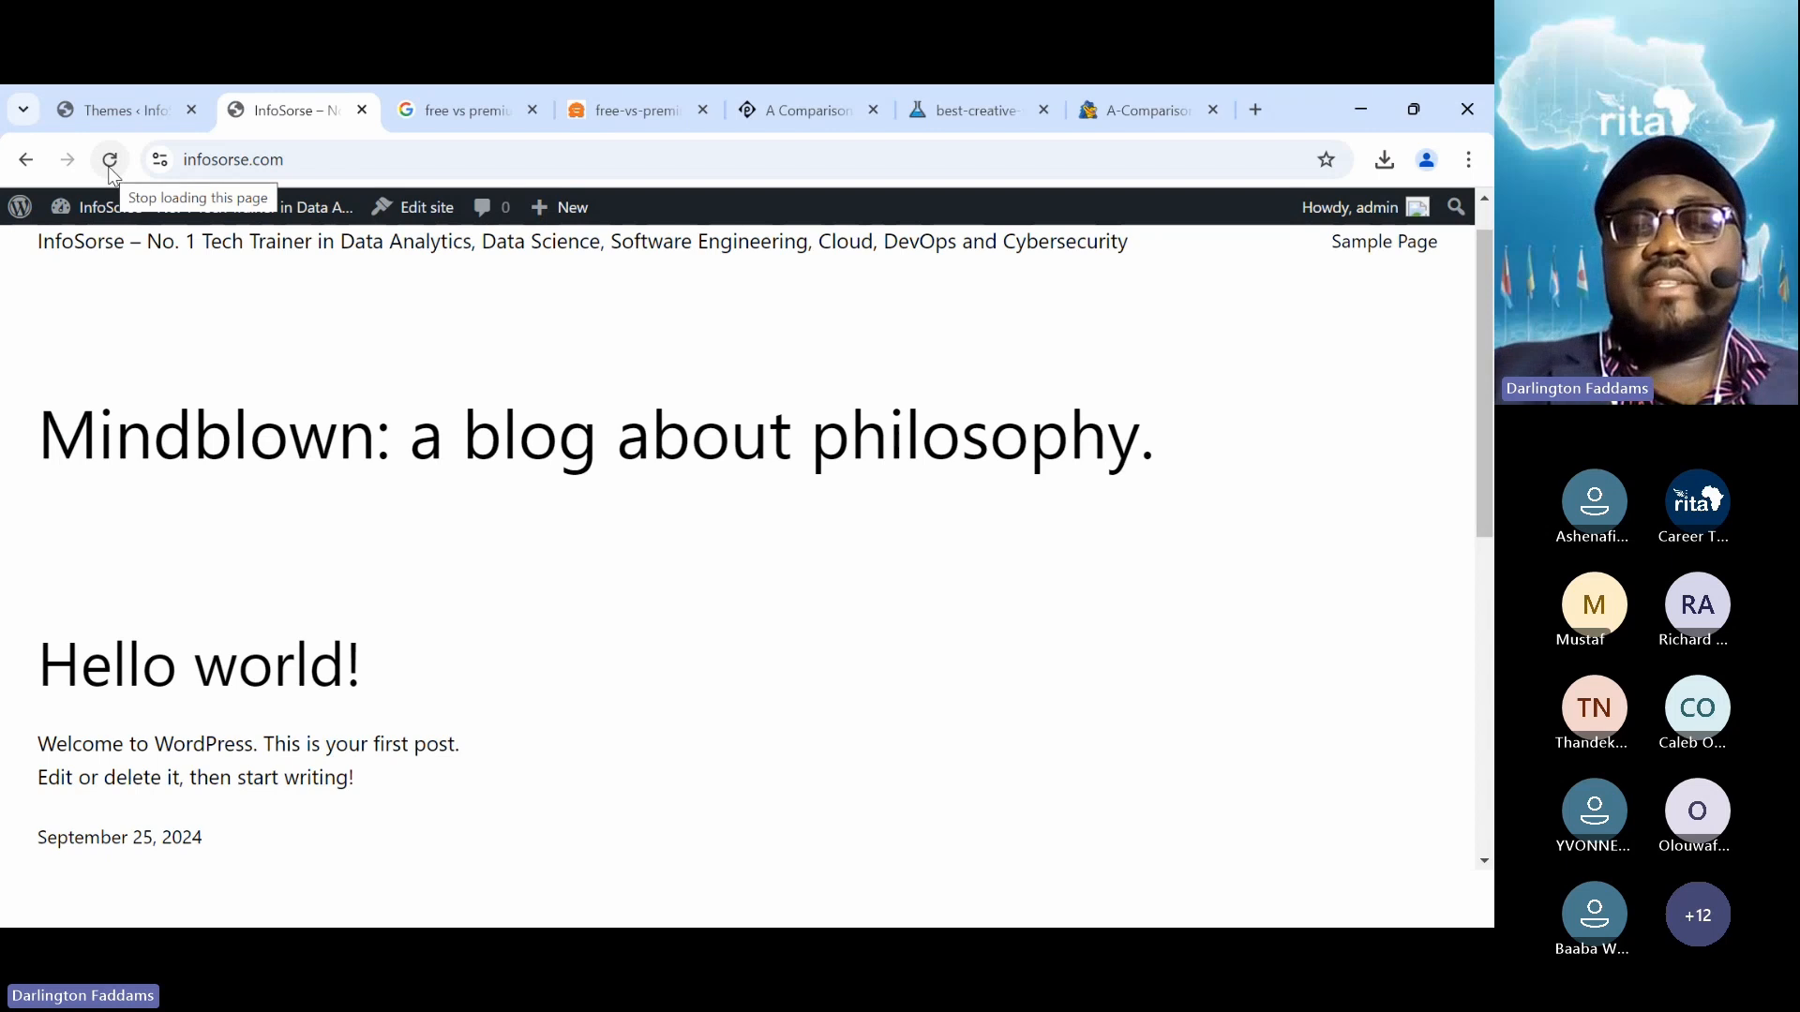
pyautogui.click(110, 120)
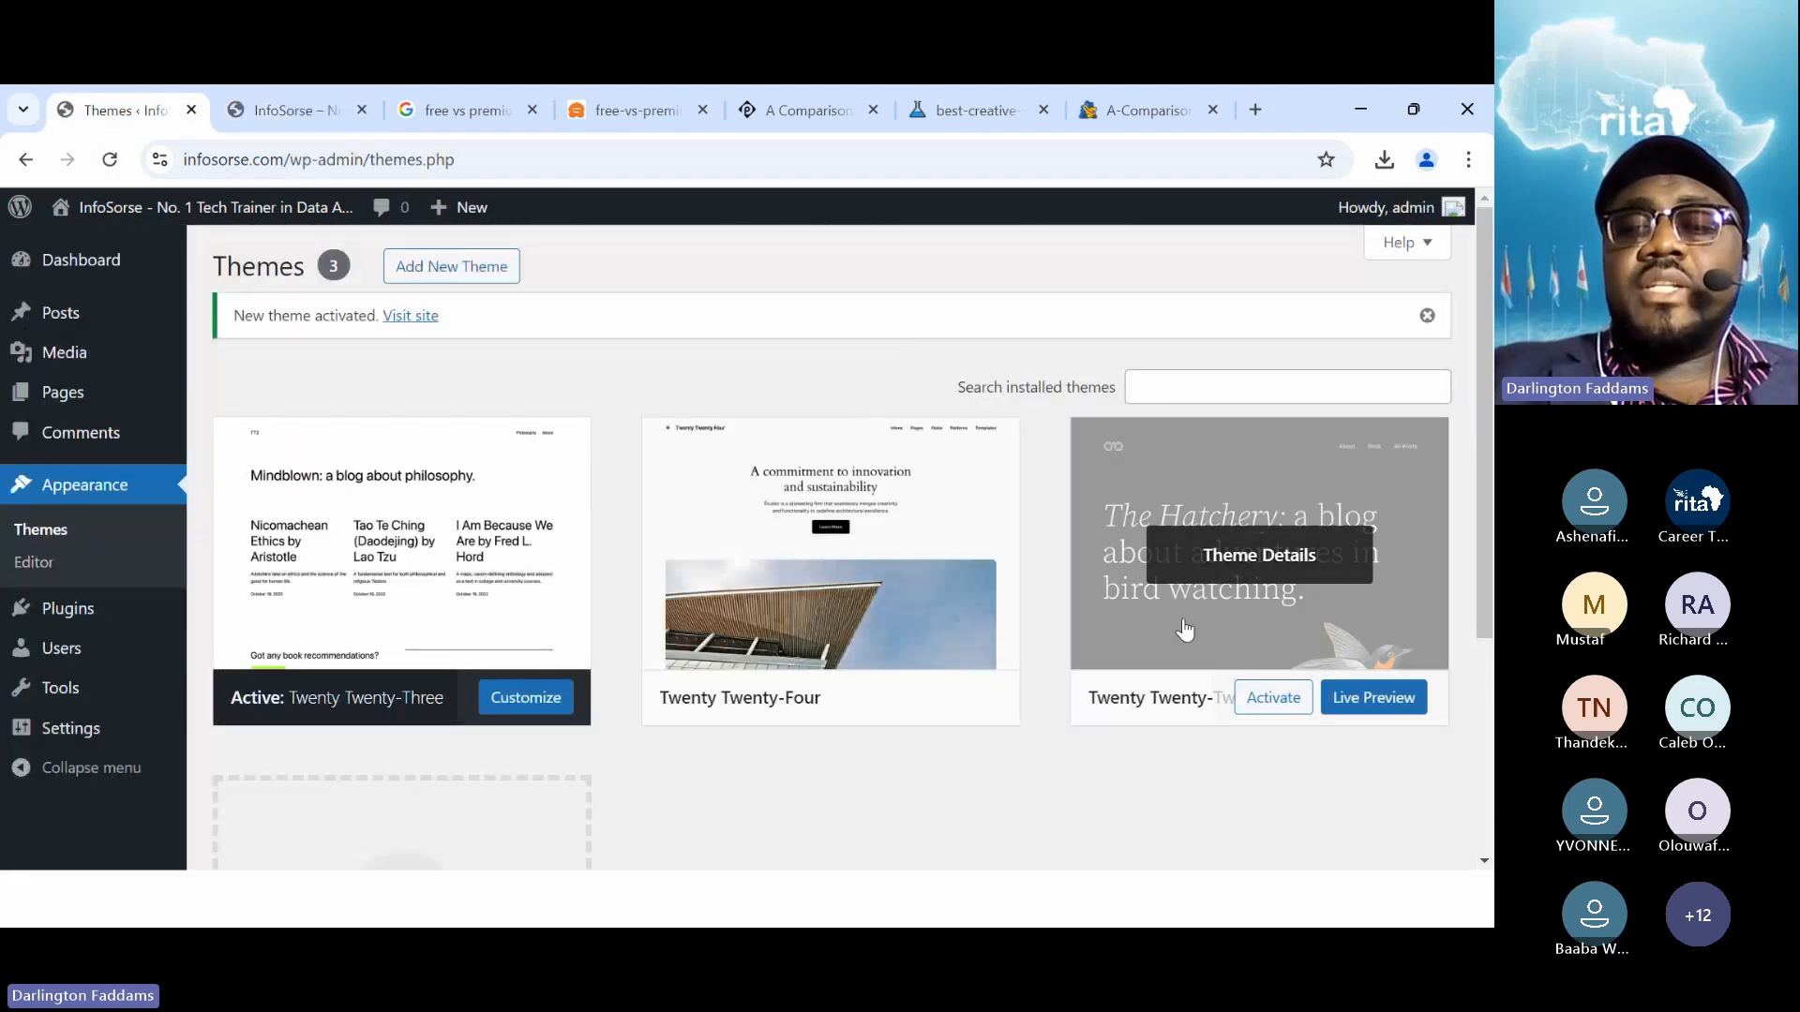
# Activate Twenty Twenty-Two and reload the site to see its bird-watching design
pyautogui.click(1257, 701)
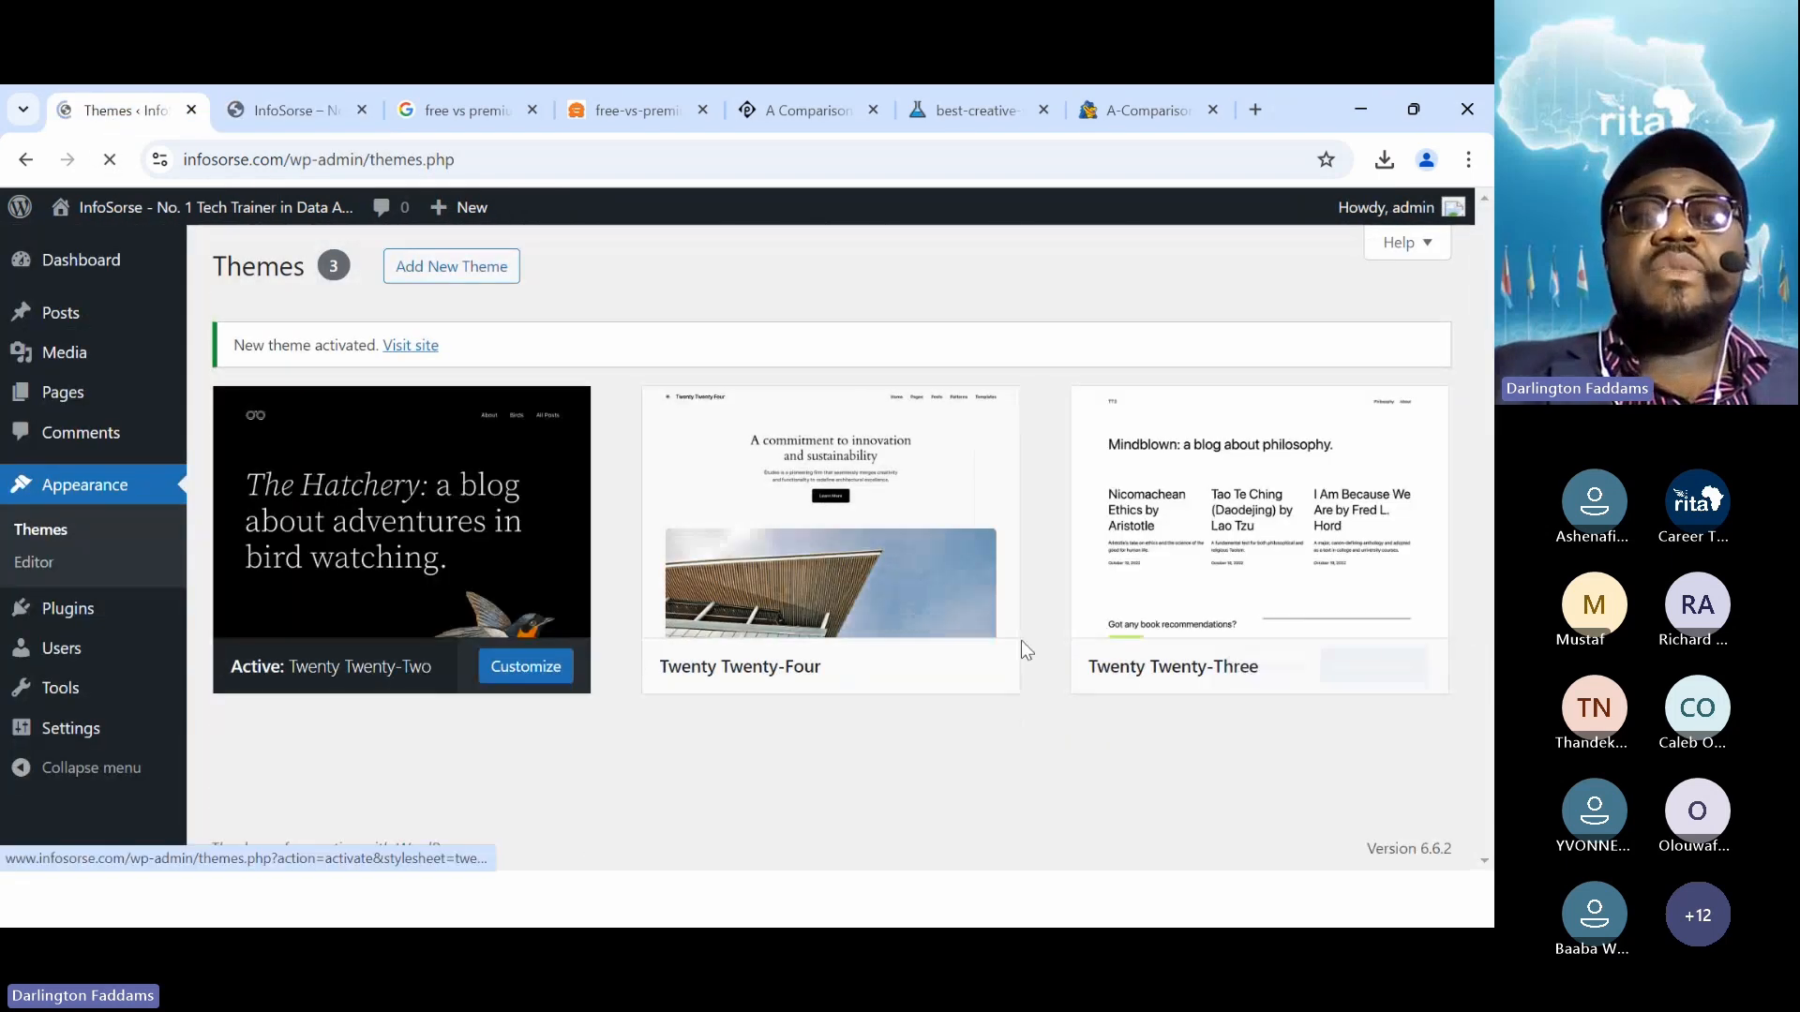
pyautogui.click(272, 114)
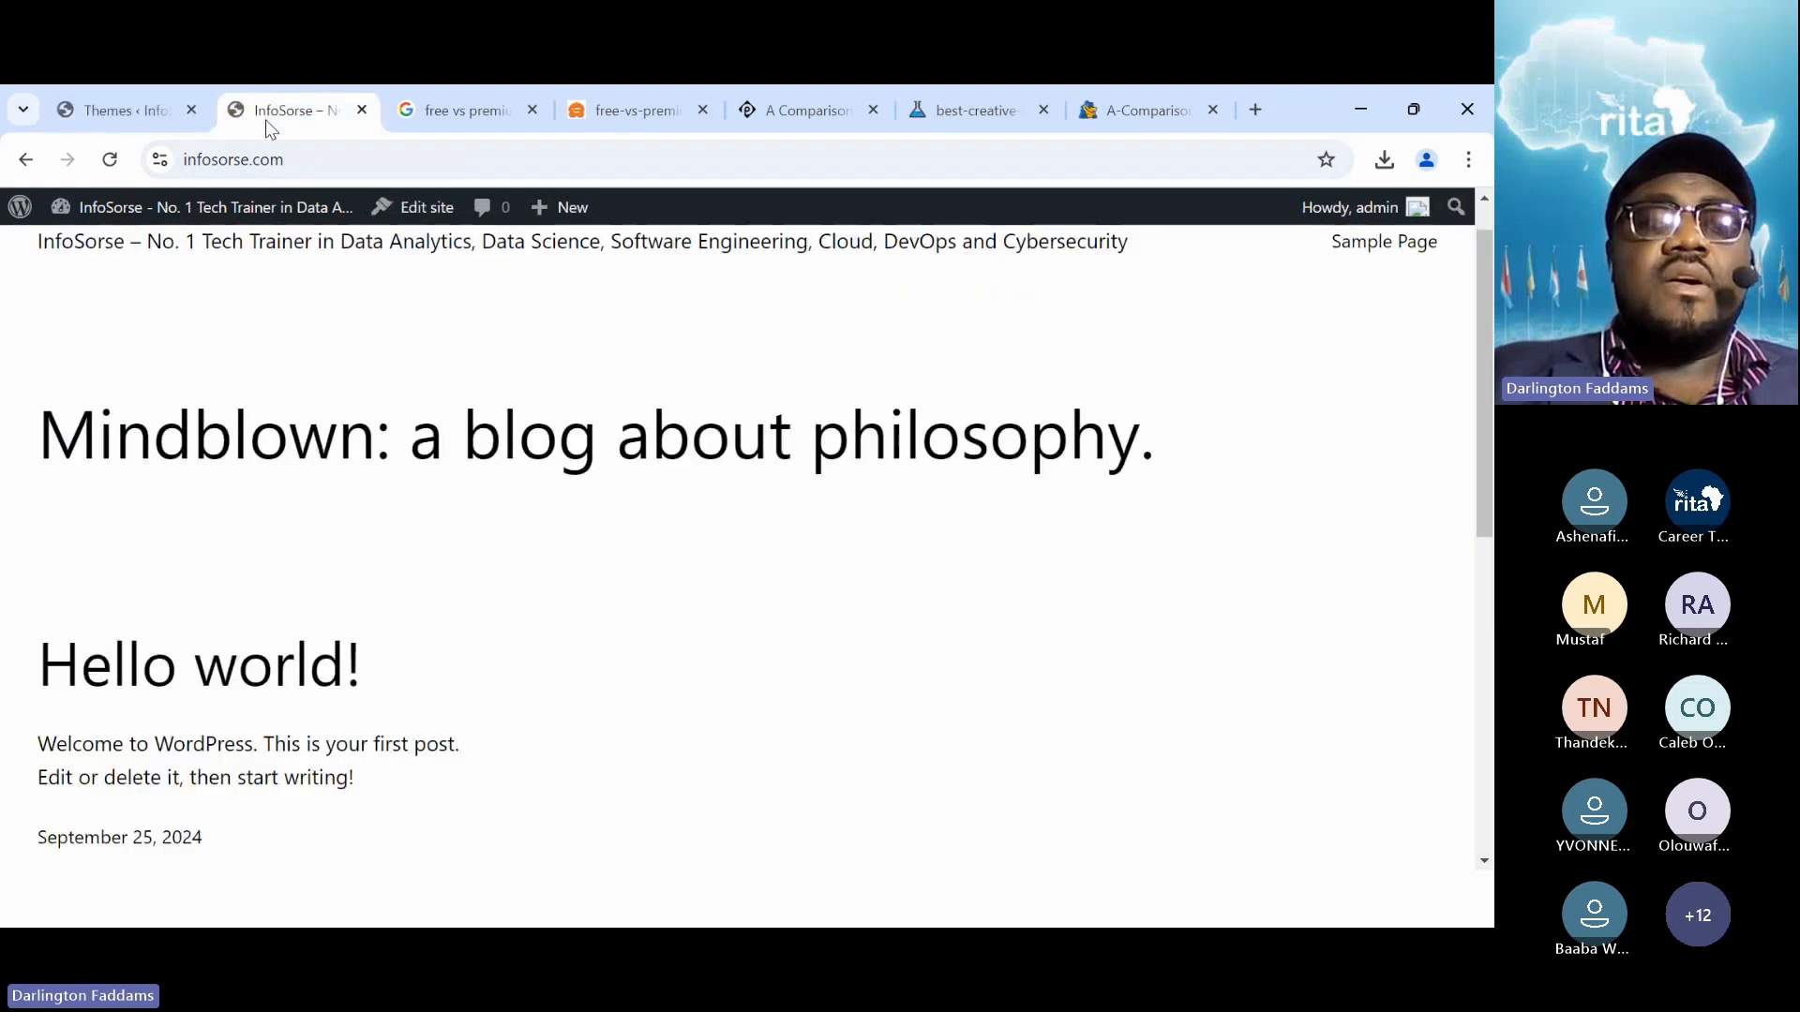
pyautogui.click(109, 159)
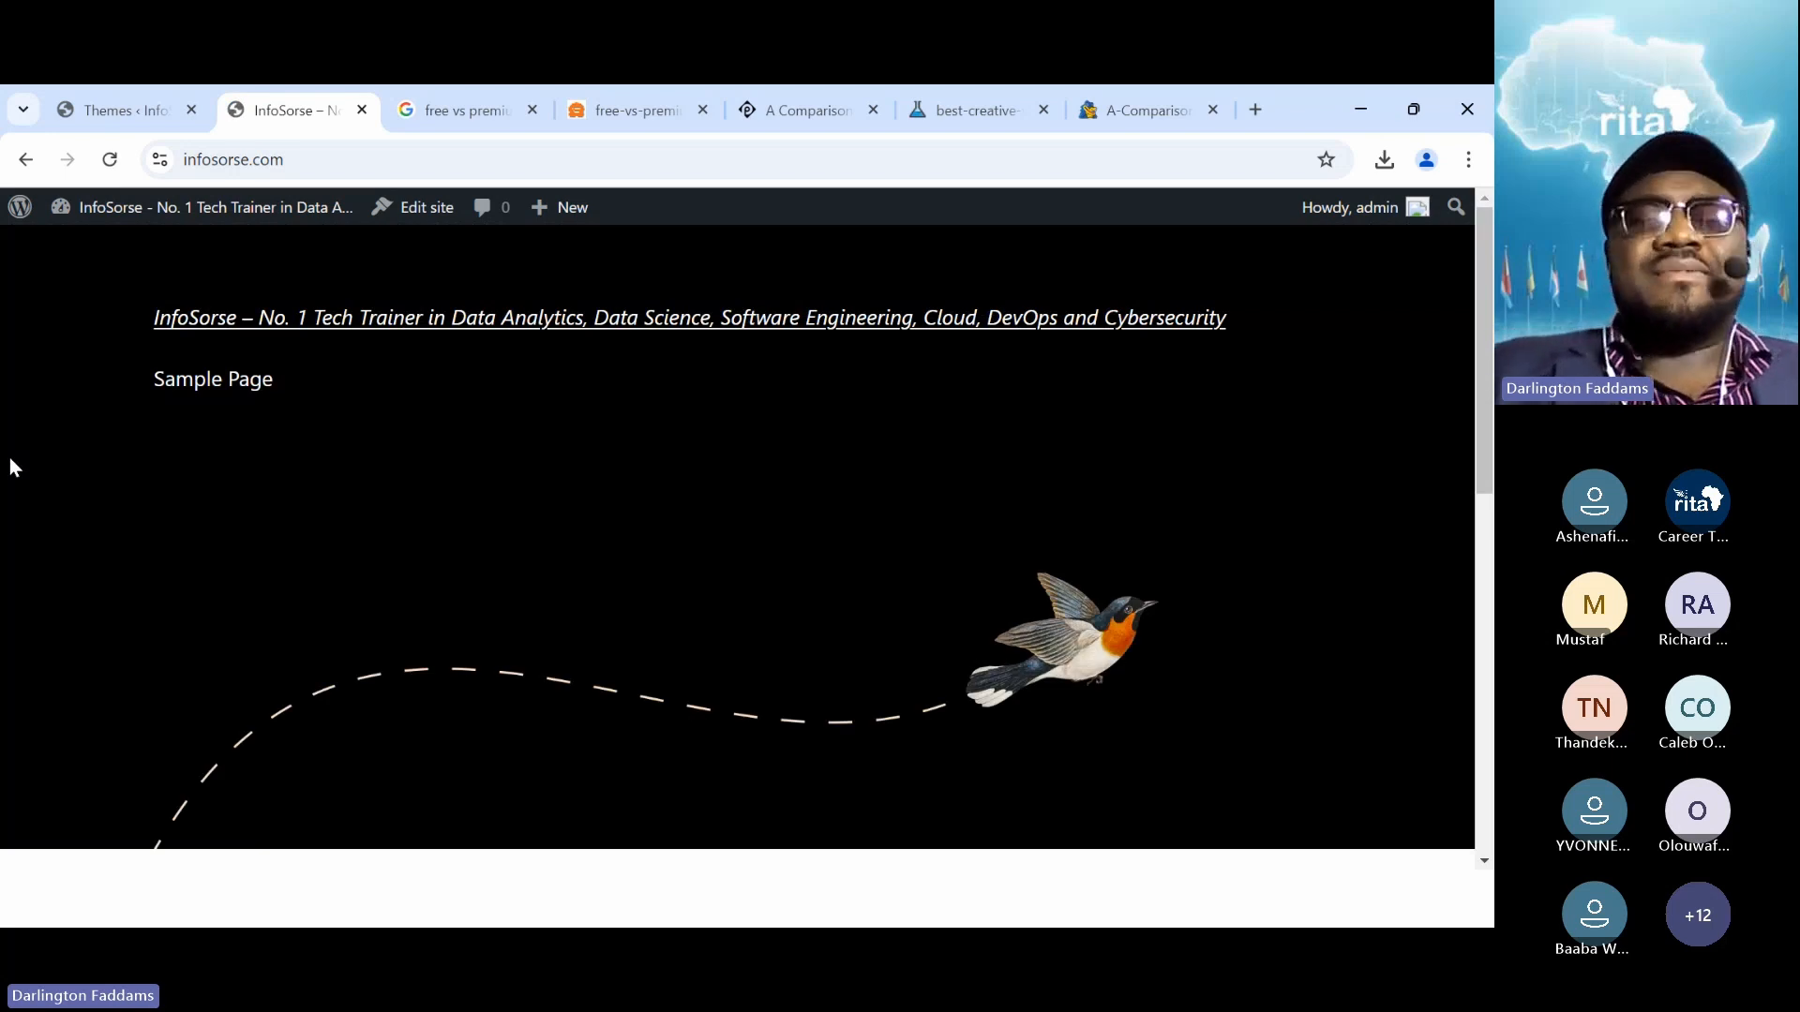
pyautogui.click(94, 111)
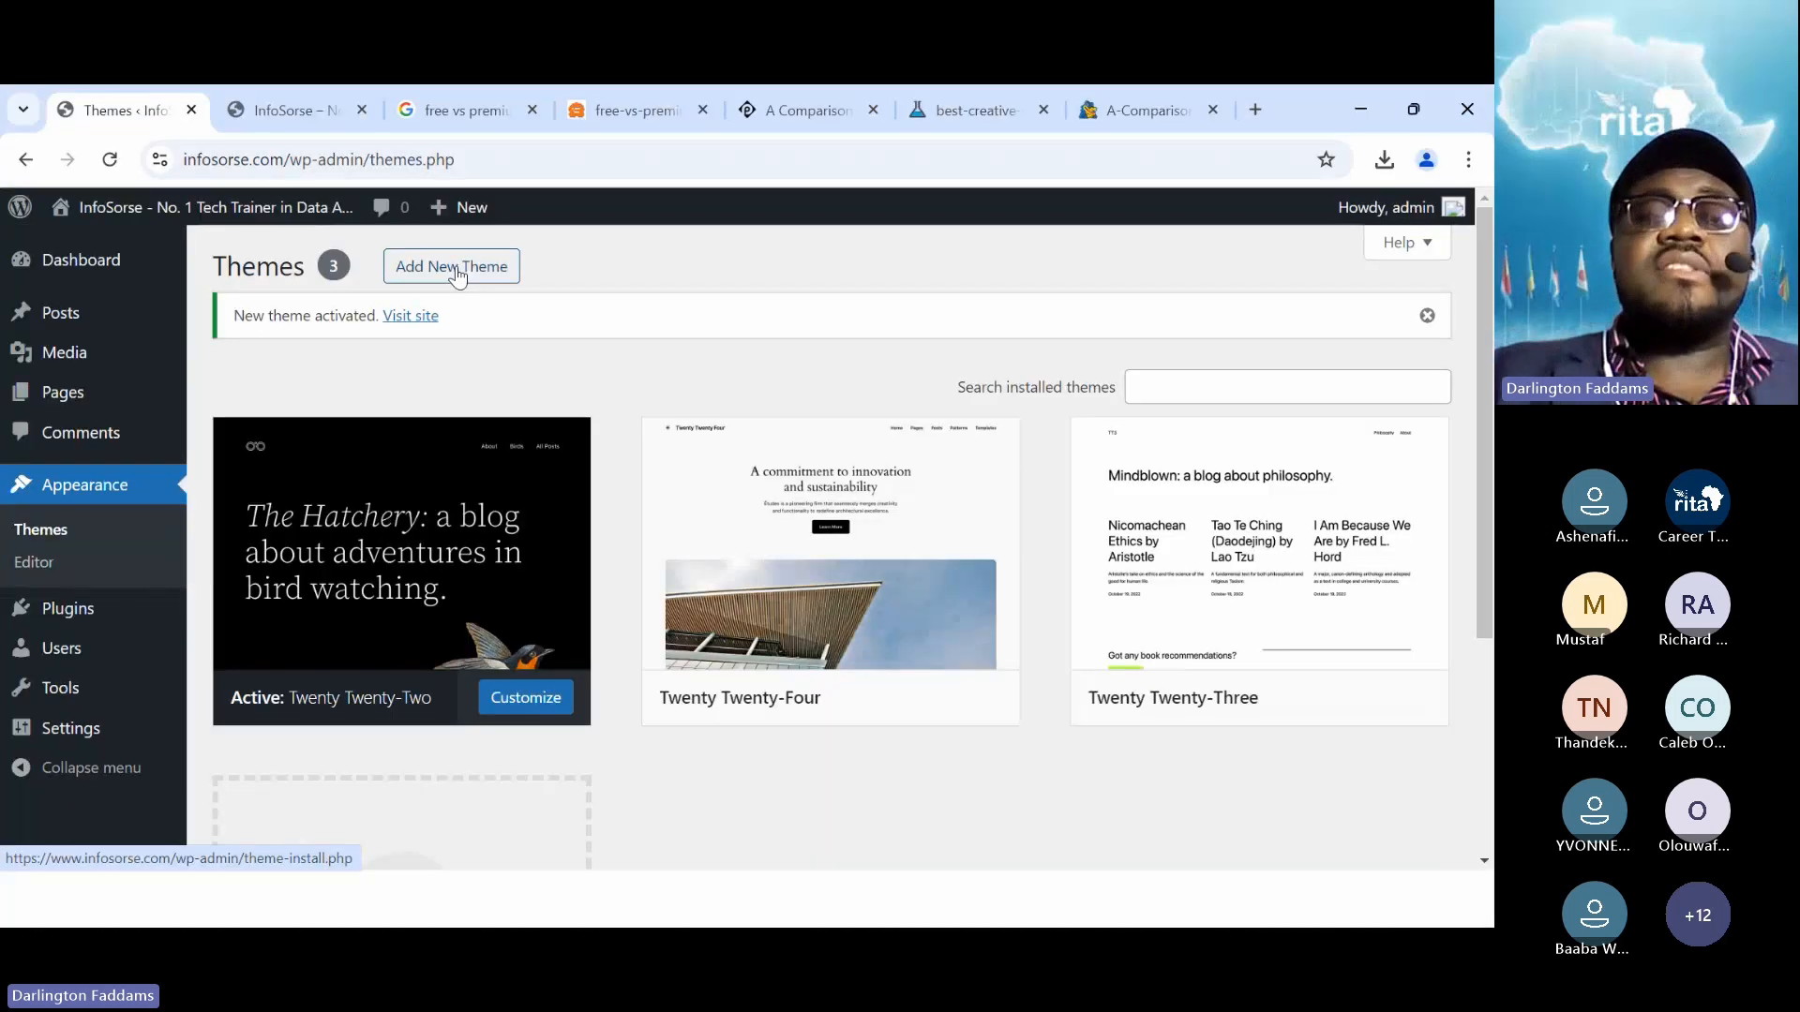
# Install the Astra theme from the Popular themes list and activate it
pyautogui.click(456, 274)
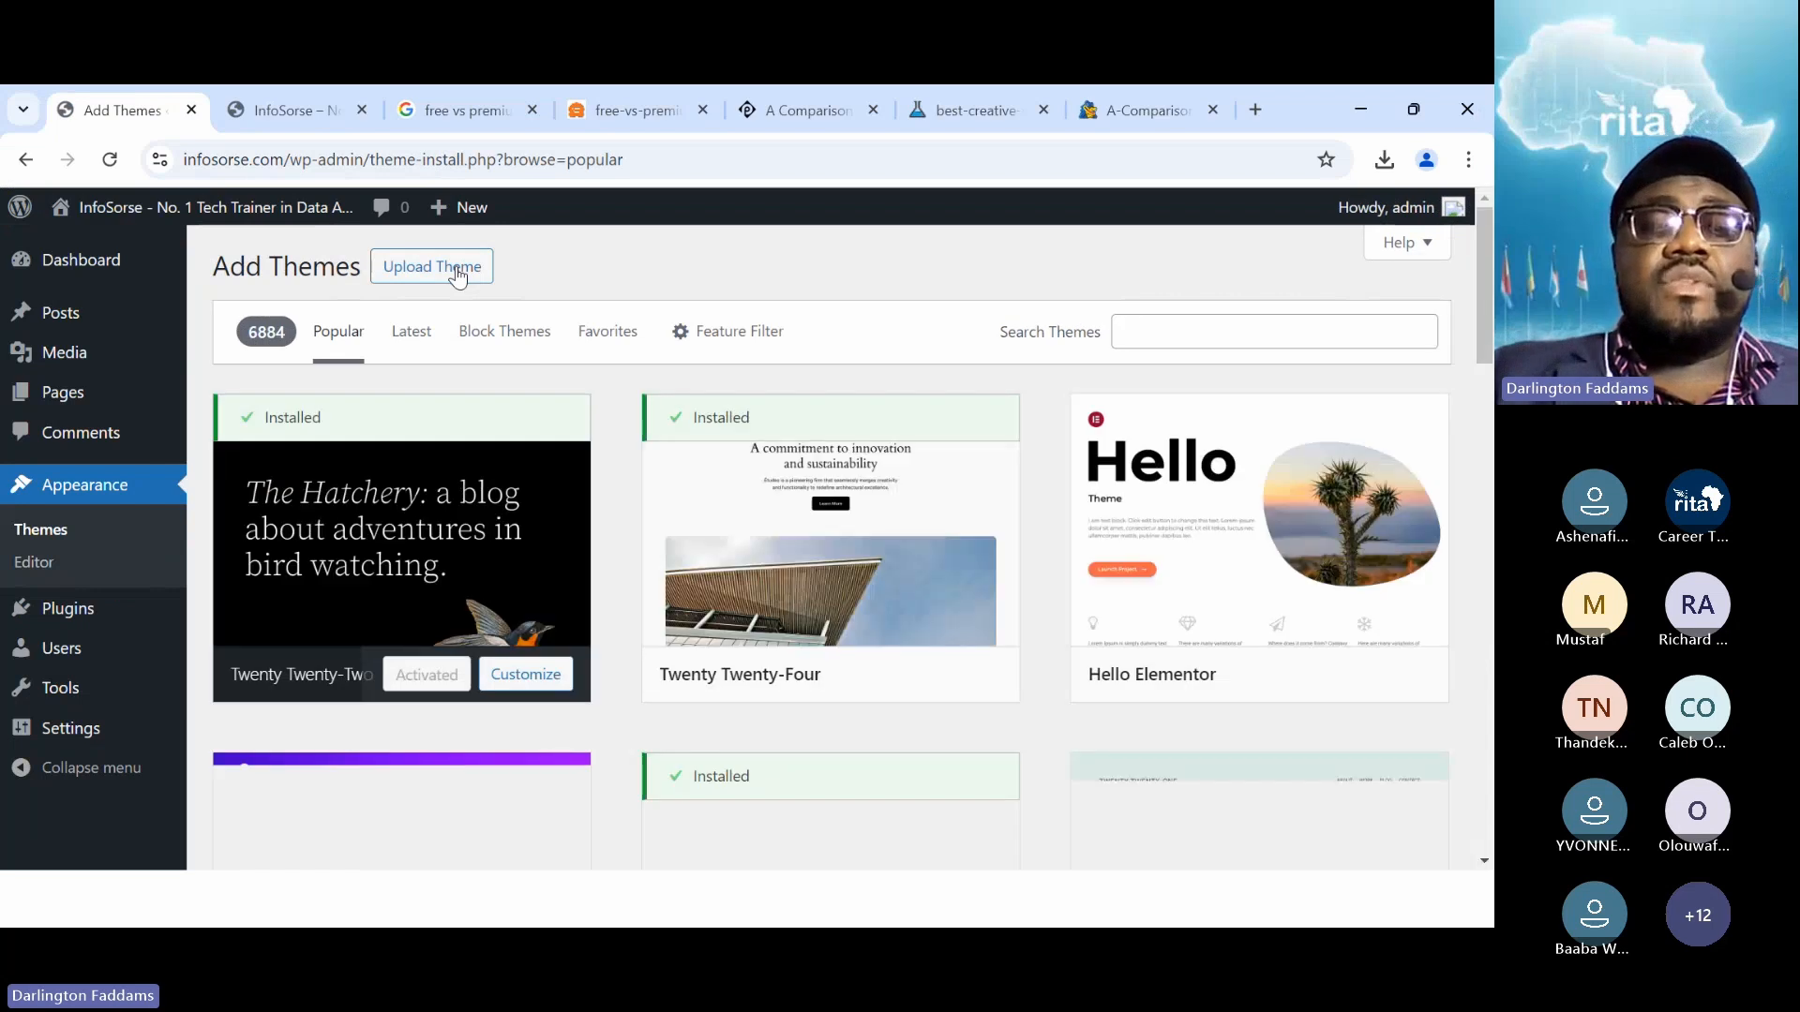
pyautogui.scroll(-3, 394, 450)
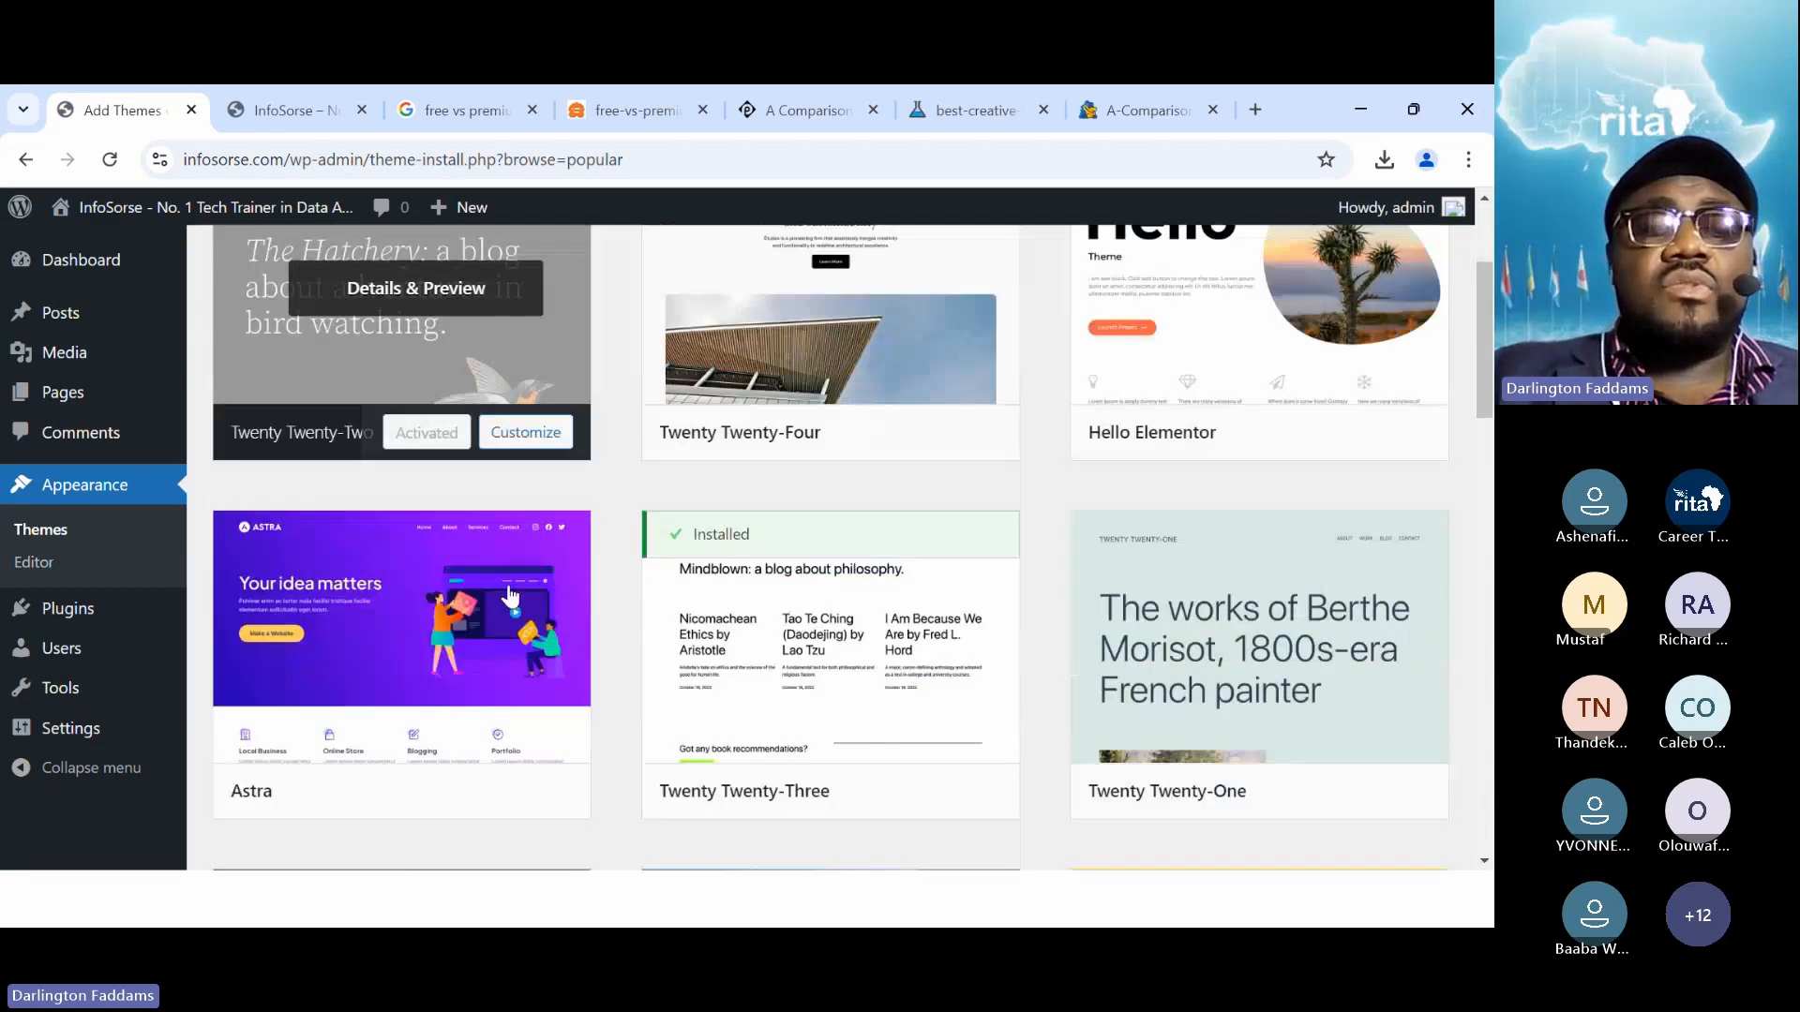
pyautogui.scroll(-2, 509, 595)
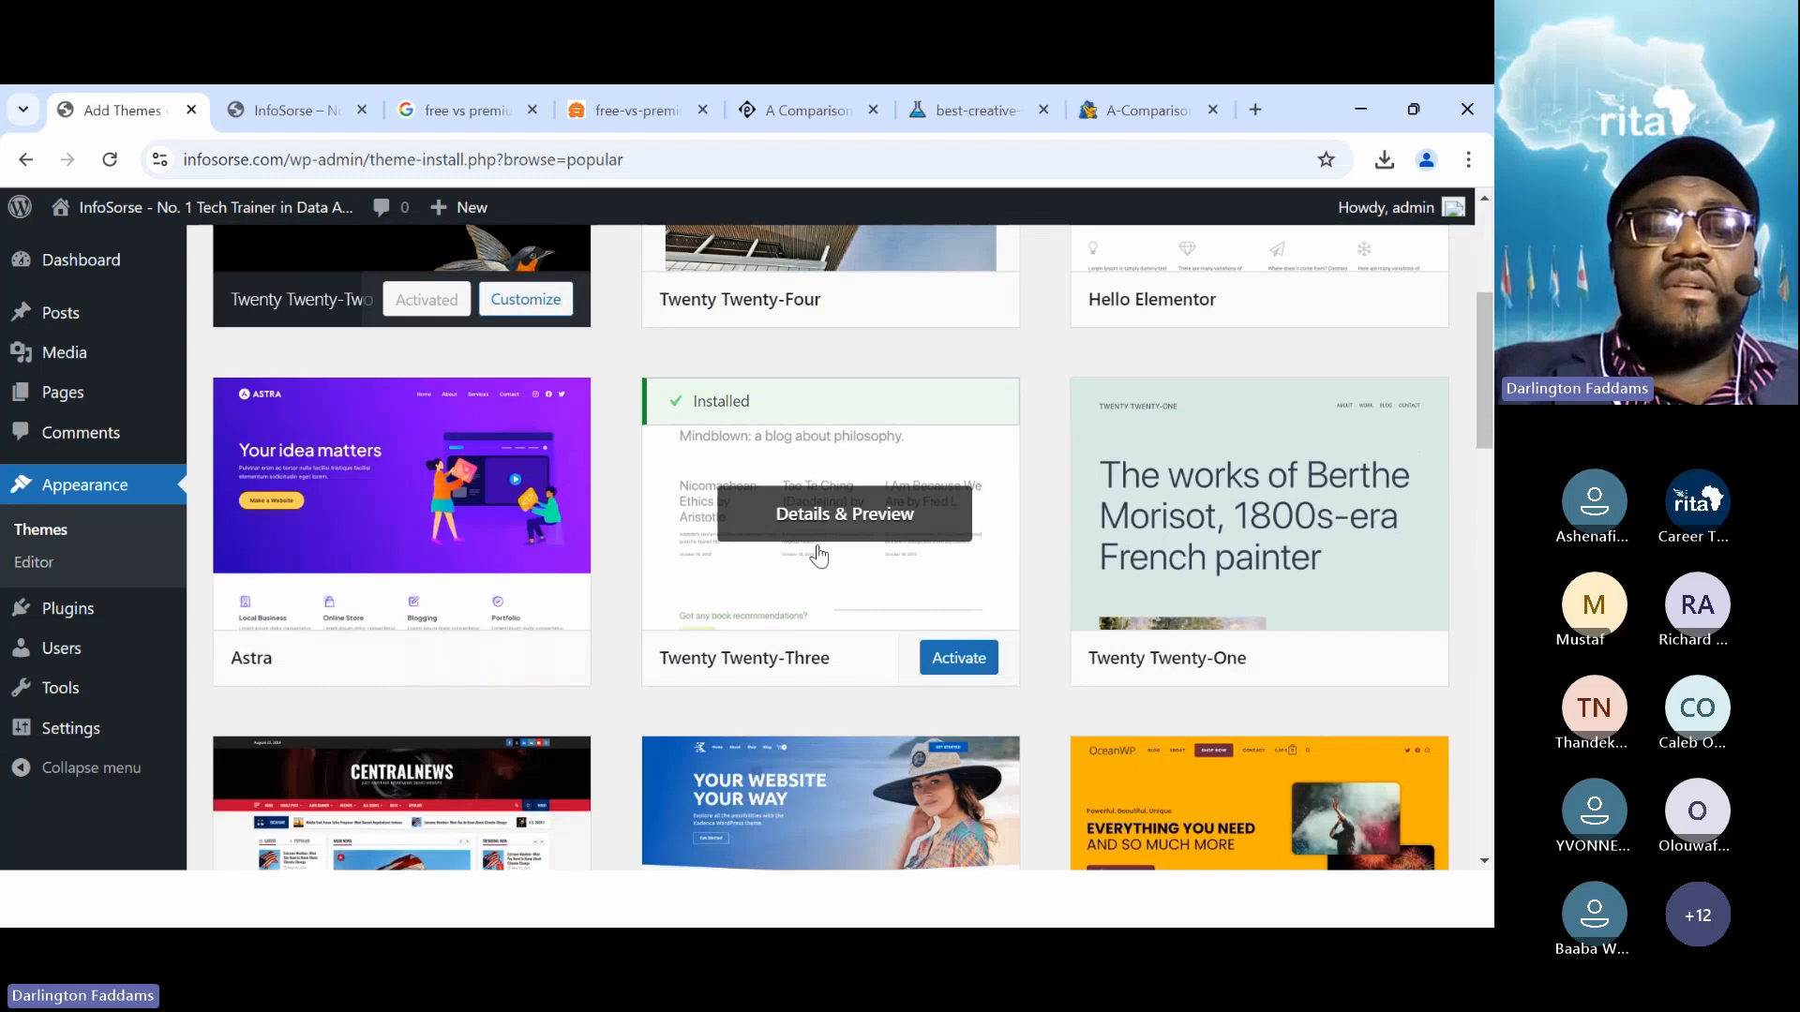
pyautogui.moveTo(273, 683)
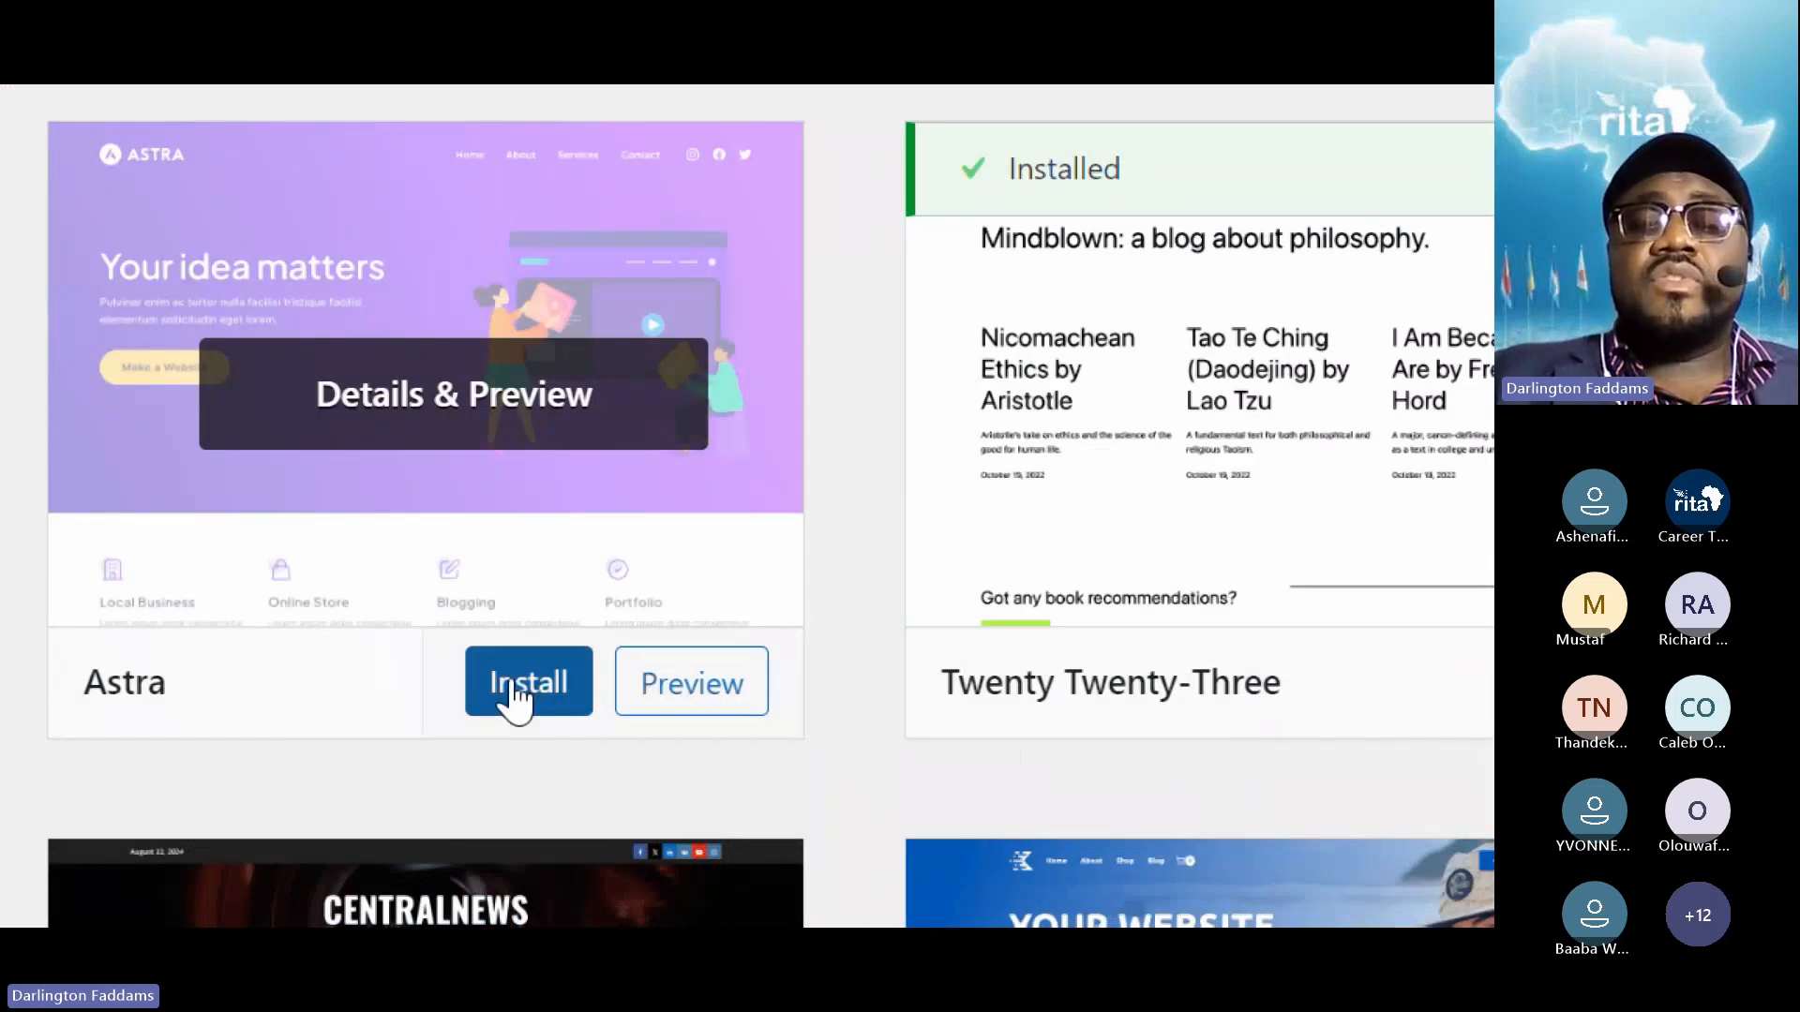
pyautogui.click(513, 696)
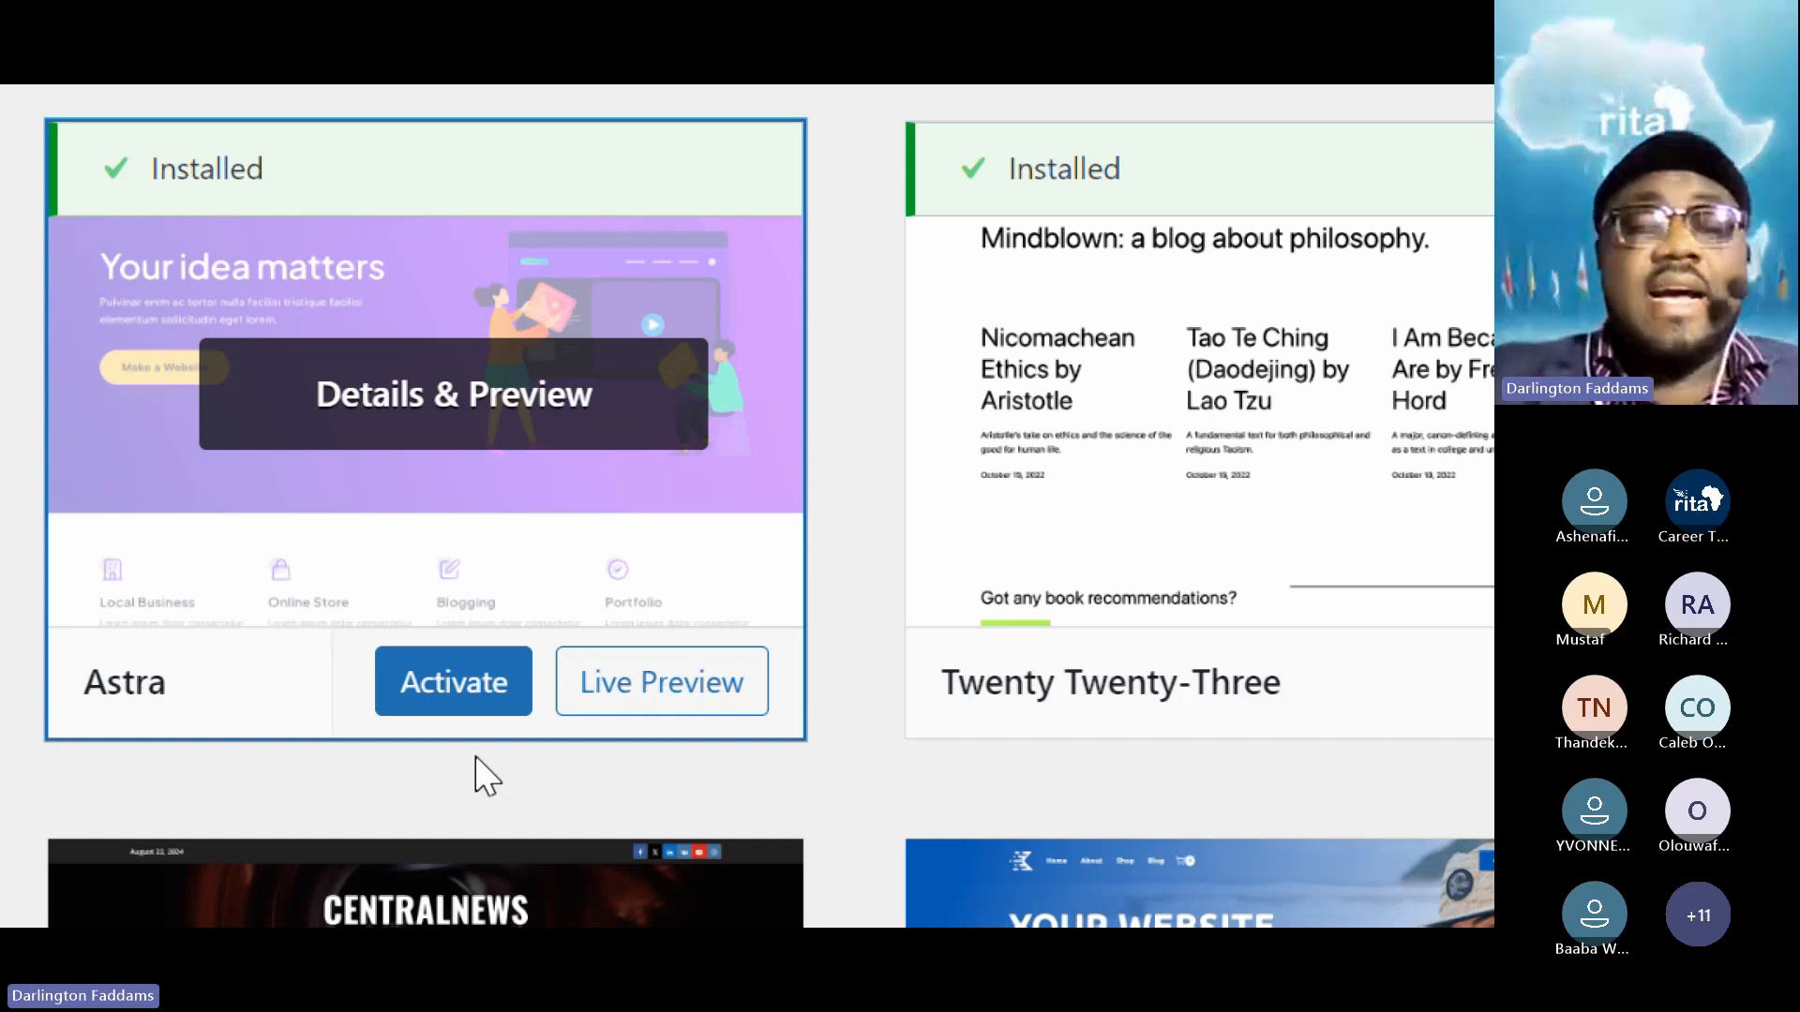
pyautogui.click(453, 691)
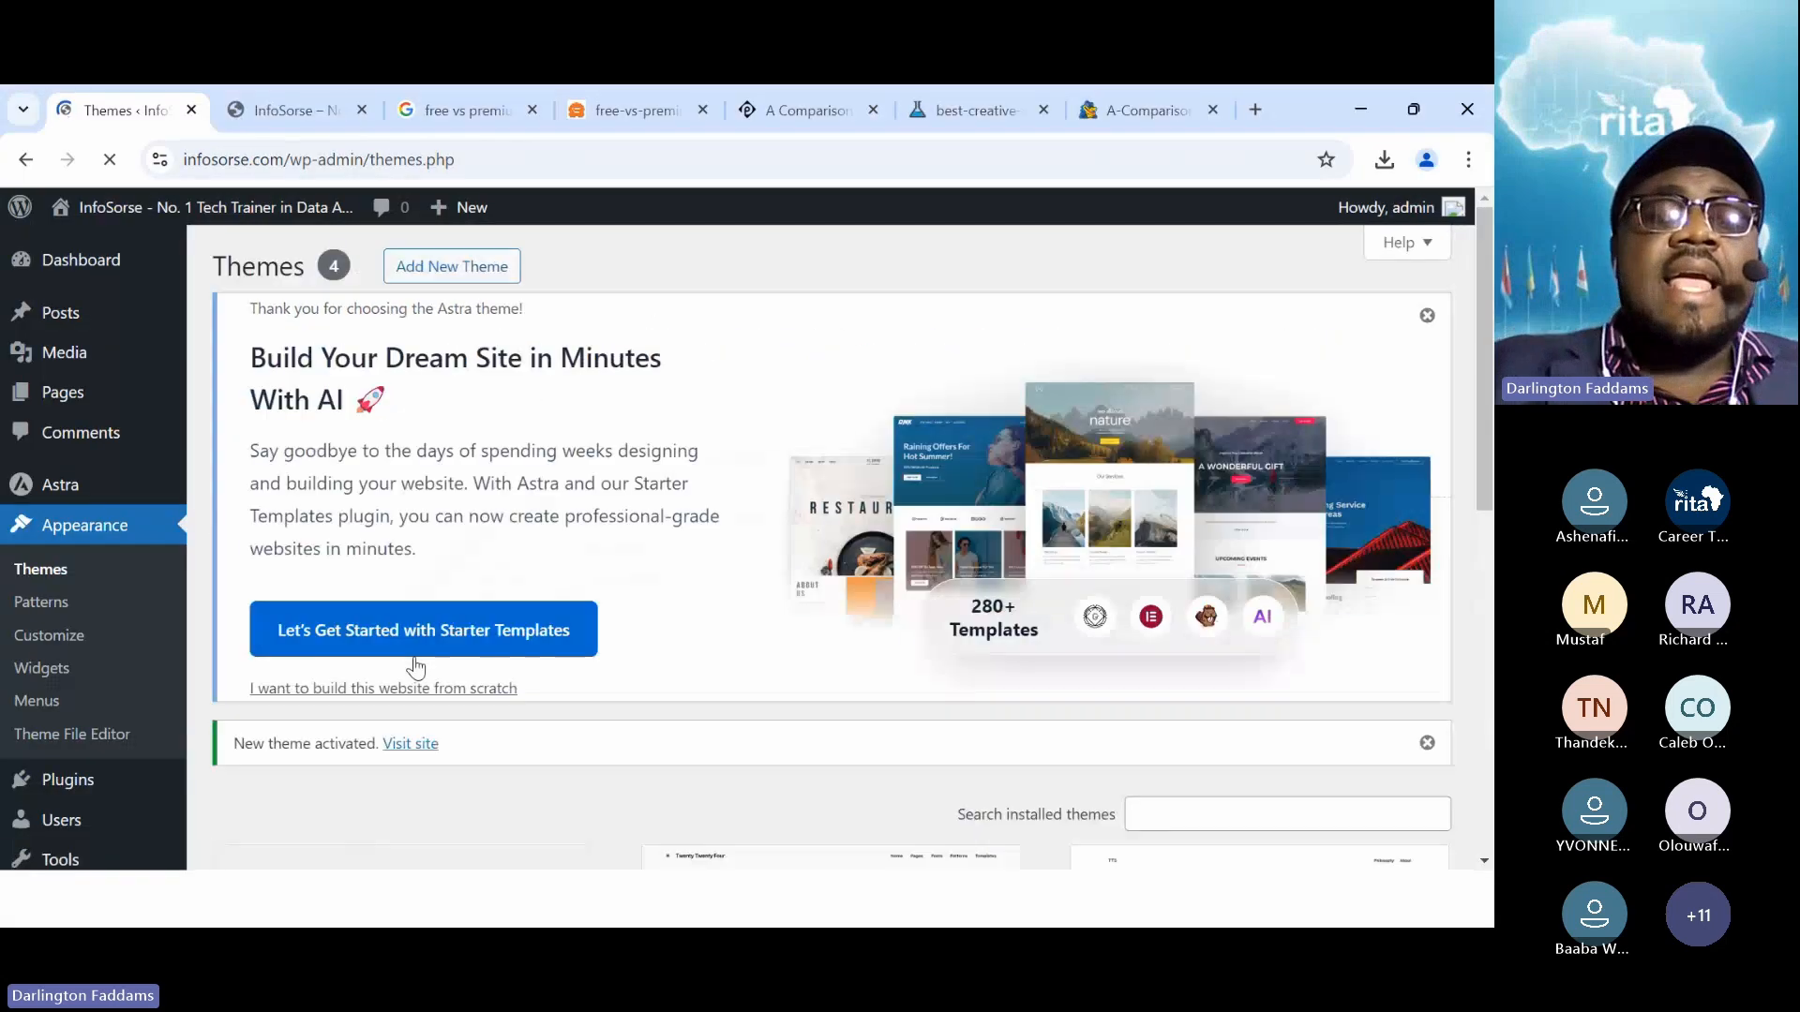
# Reload and scroll the InfoSorse front page in Astra, then return to the Themes grid
pyautogui.click(269, 118)
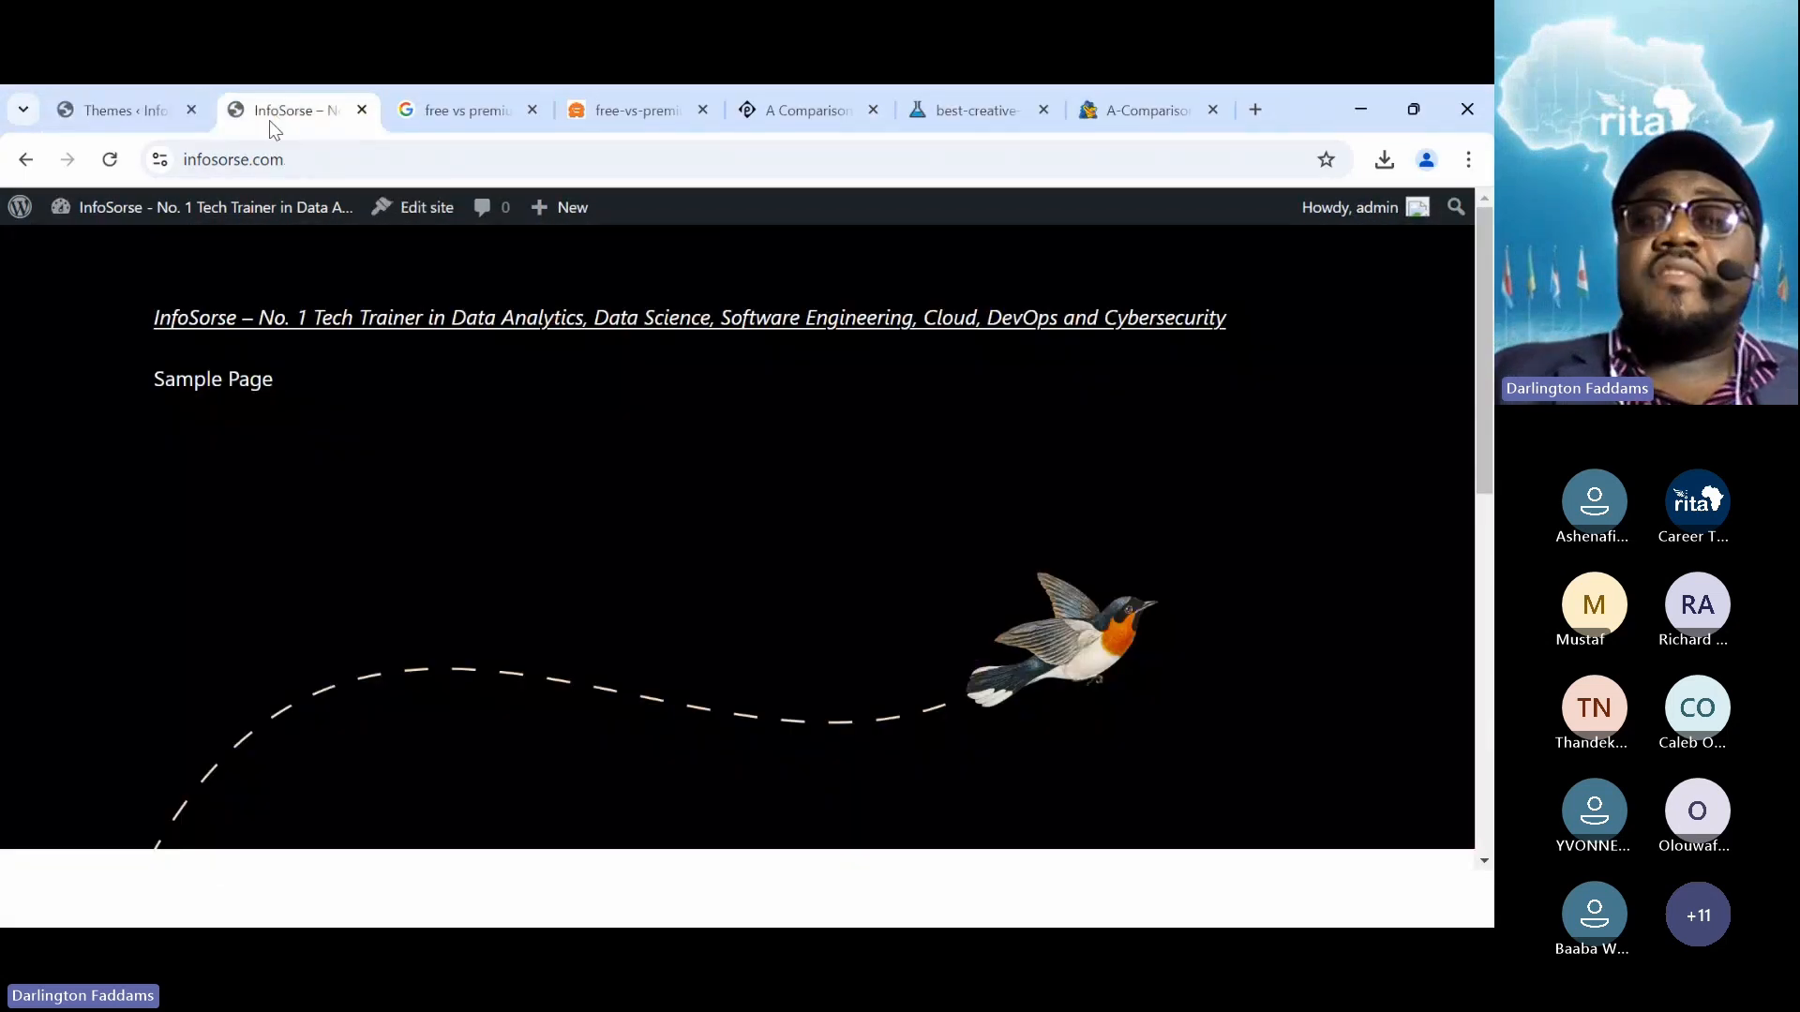
pyautogui.click(111, 159)
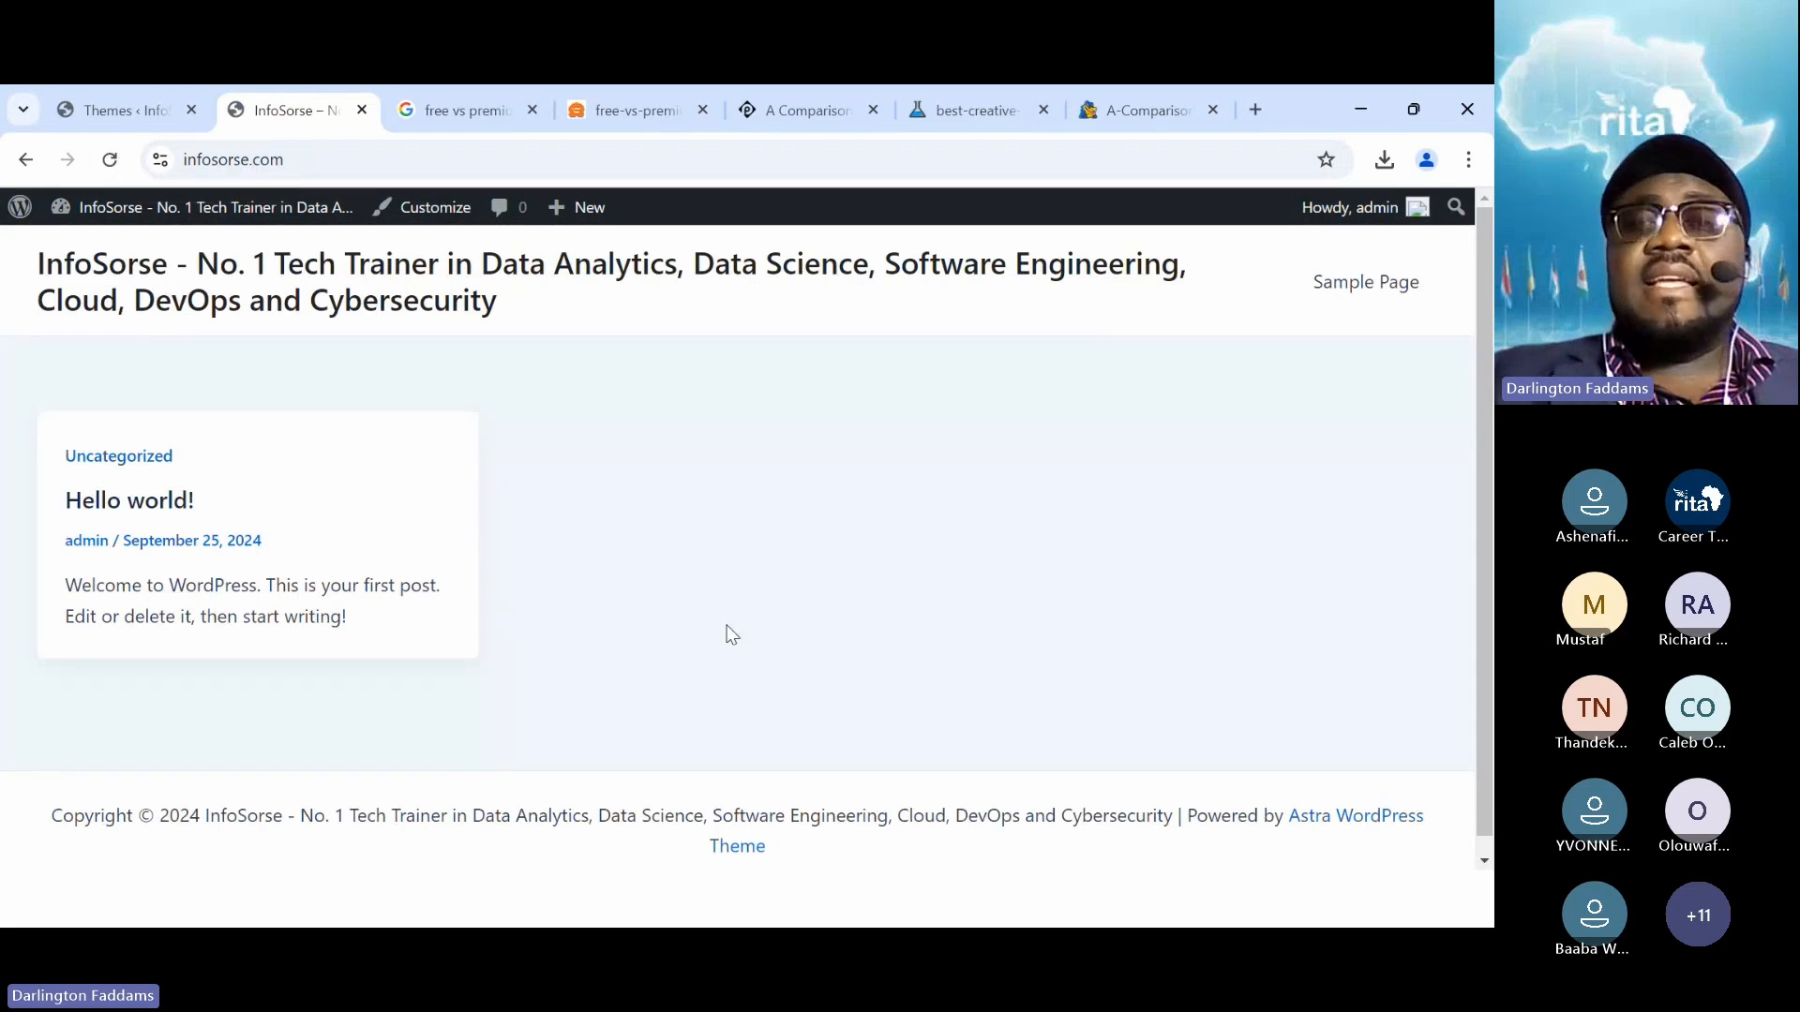
pyautogui.scroll(-1, 726, 626)
pyautogui.scroll(1, 732, 635)
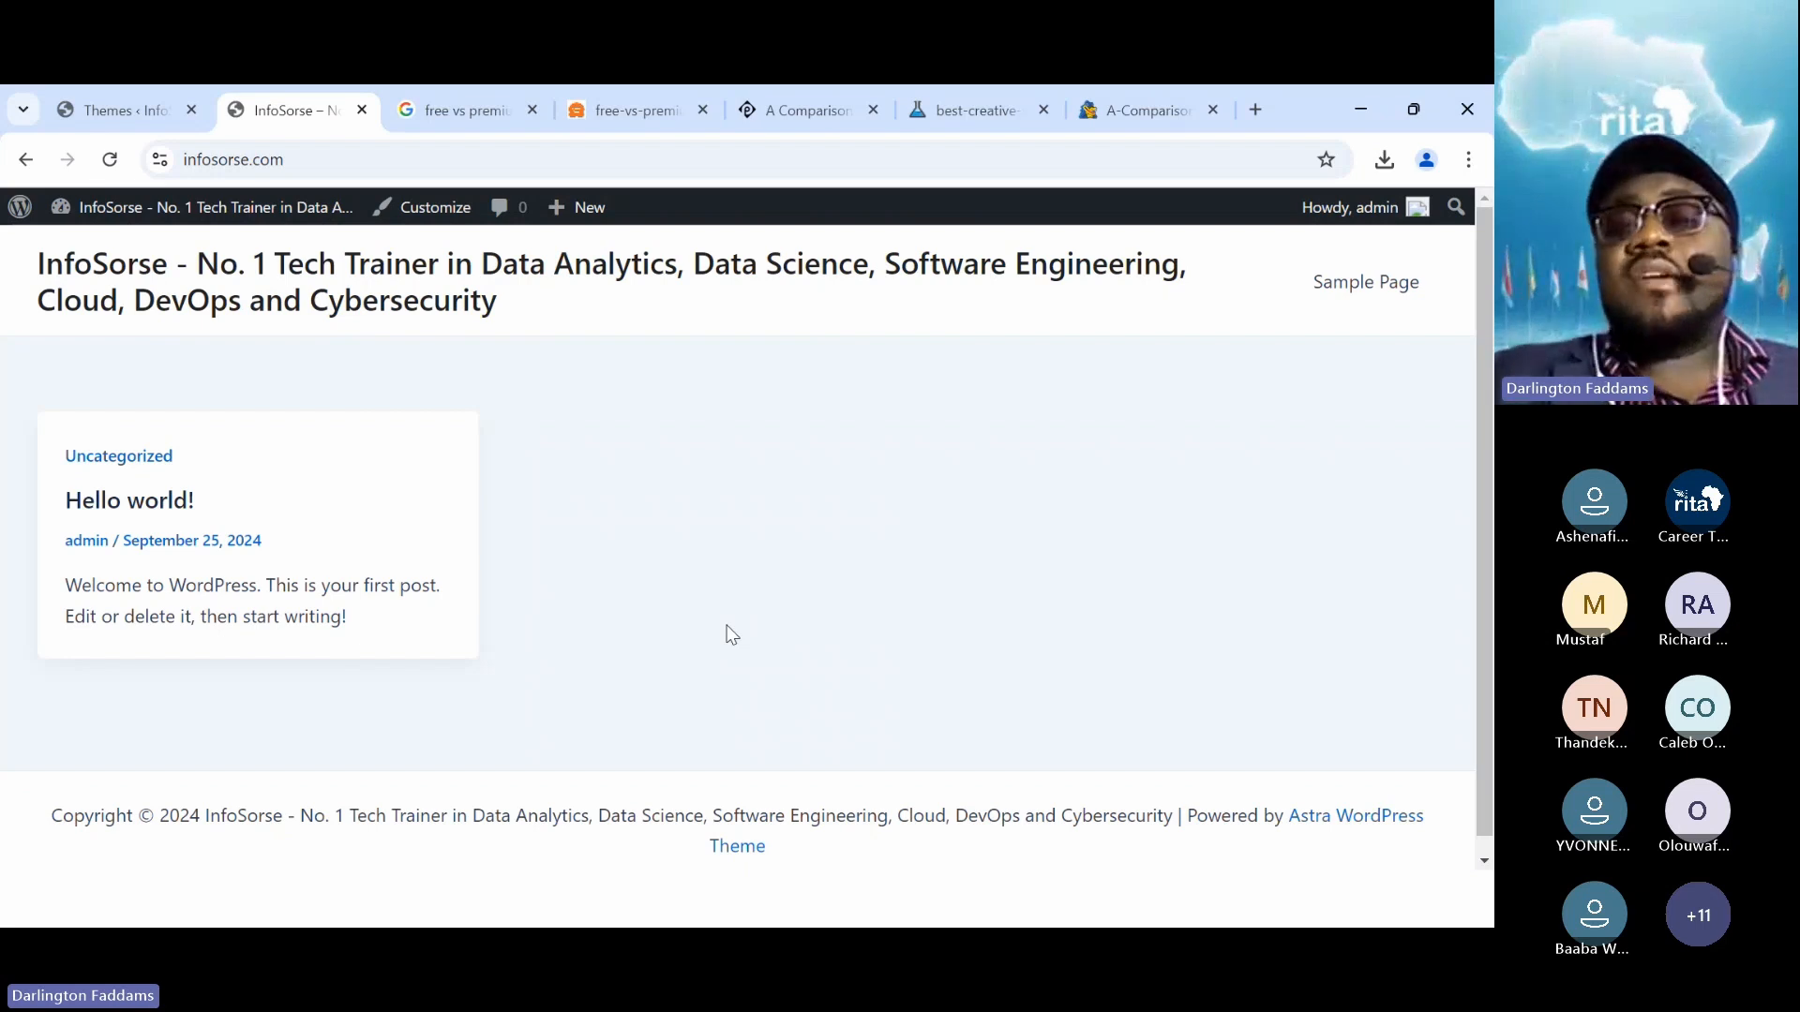
pyautogui.scroll(-1, 732, 634)
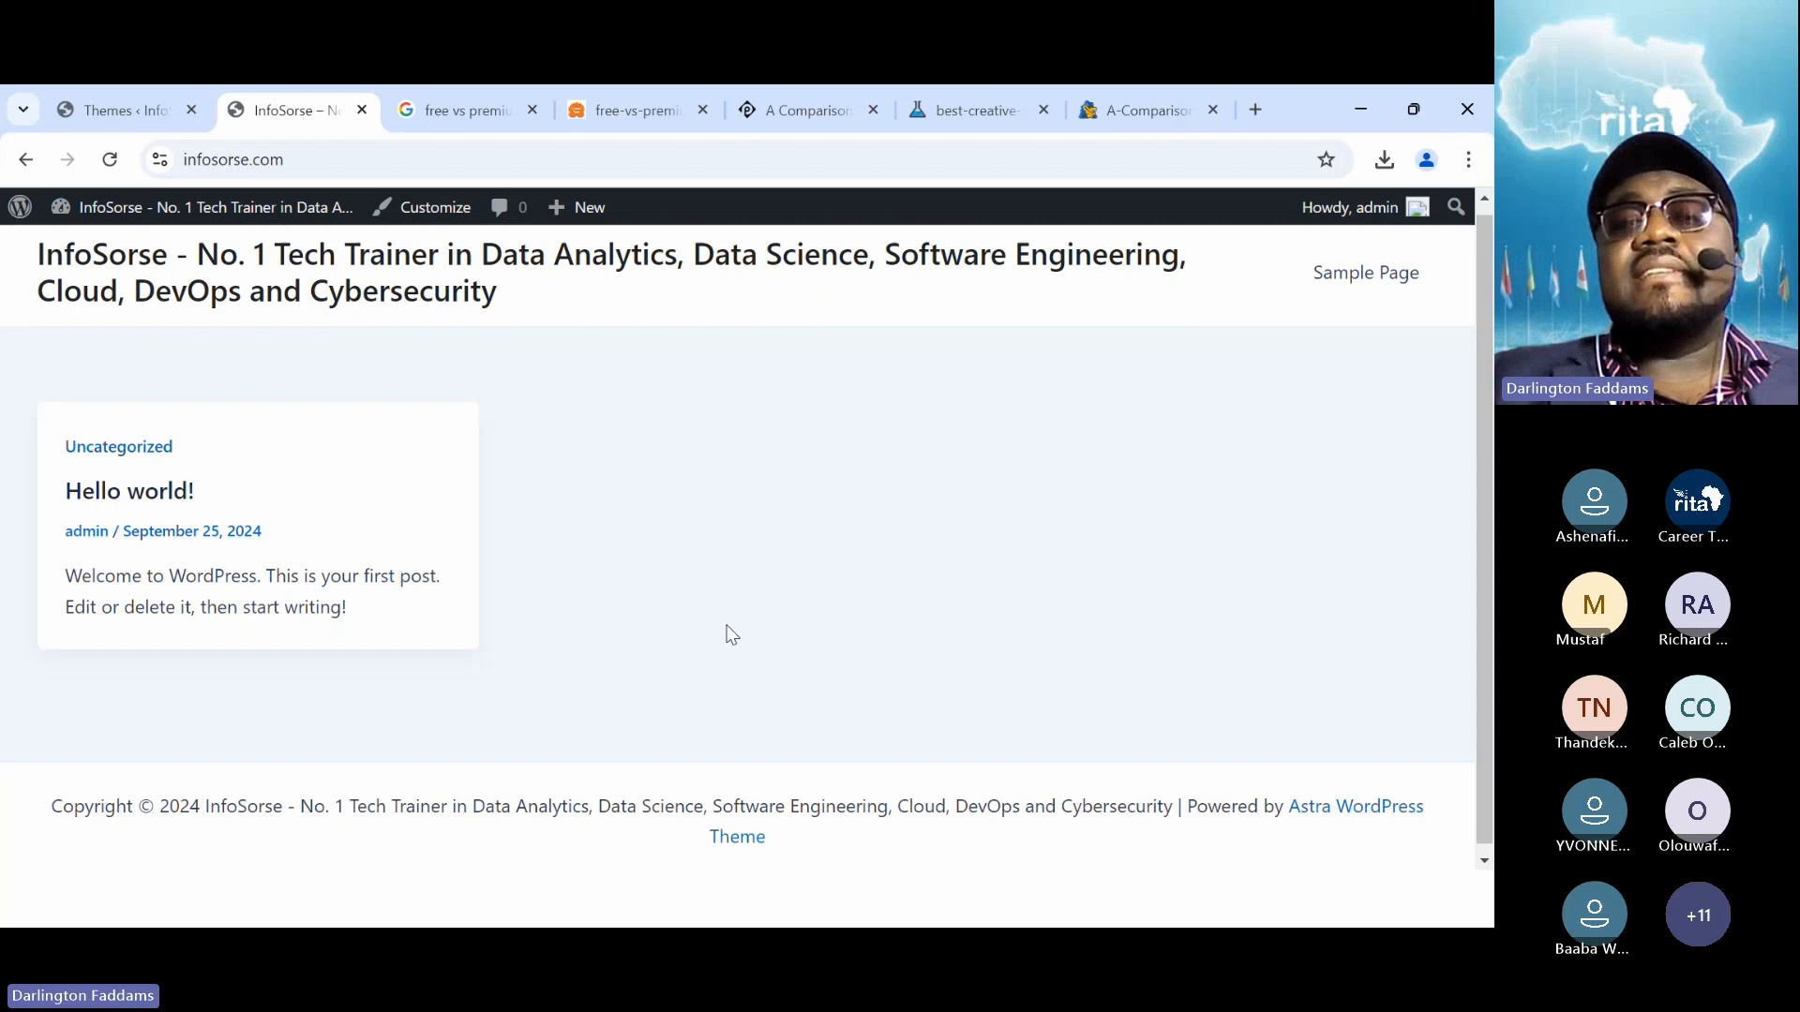
pyautogui.scroll(1, 733, 634)
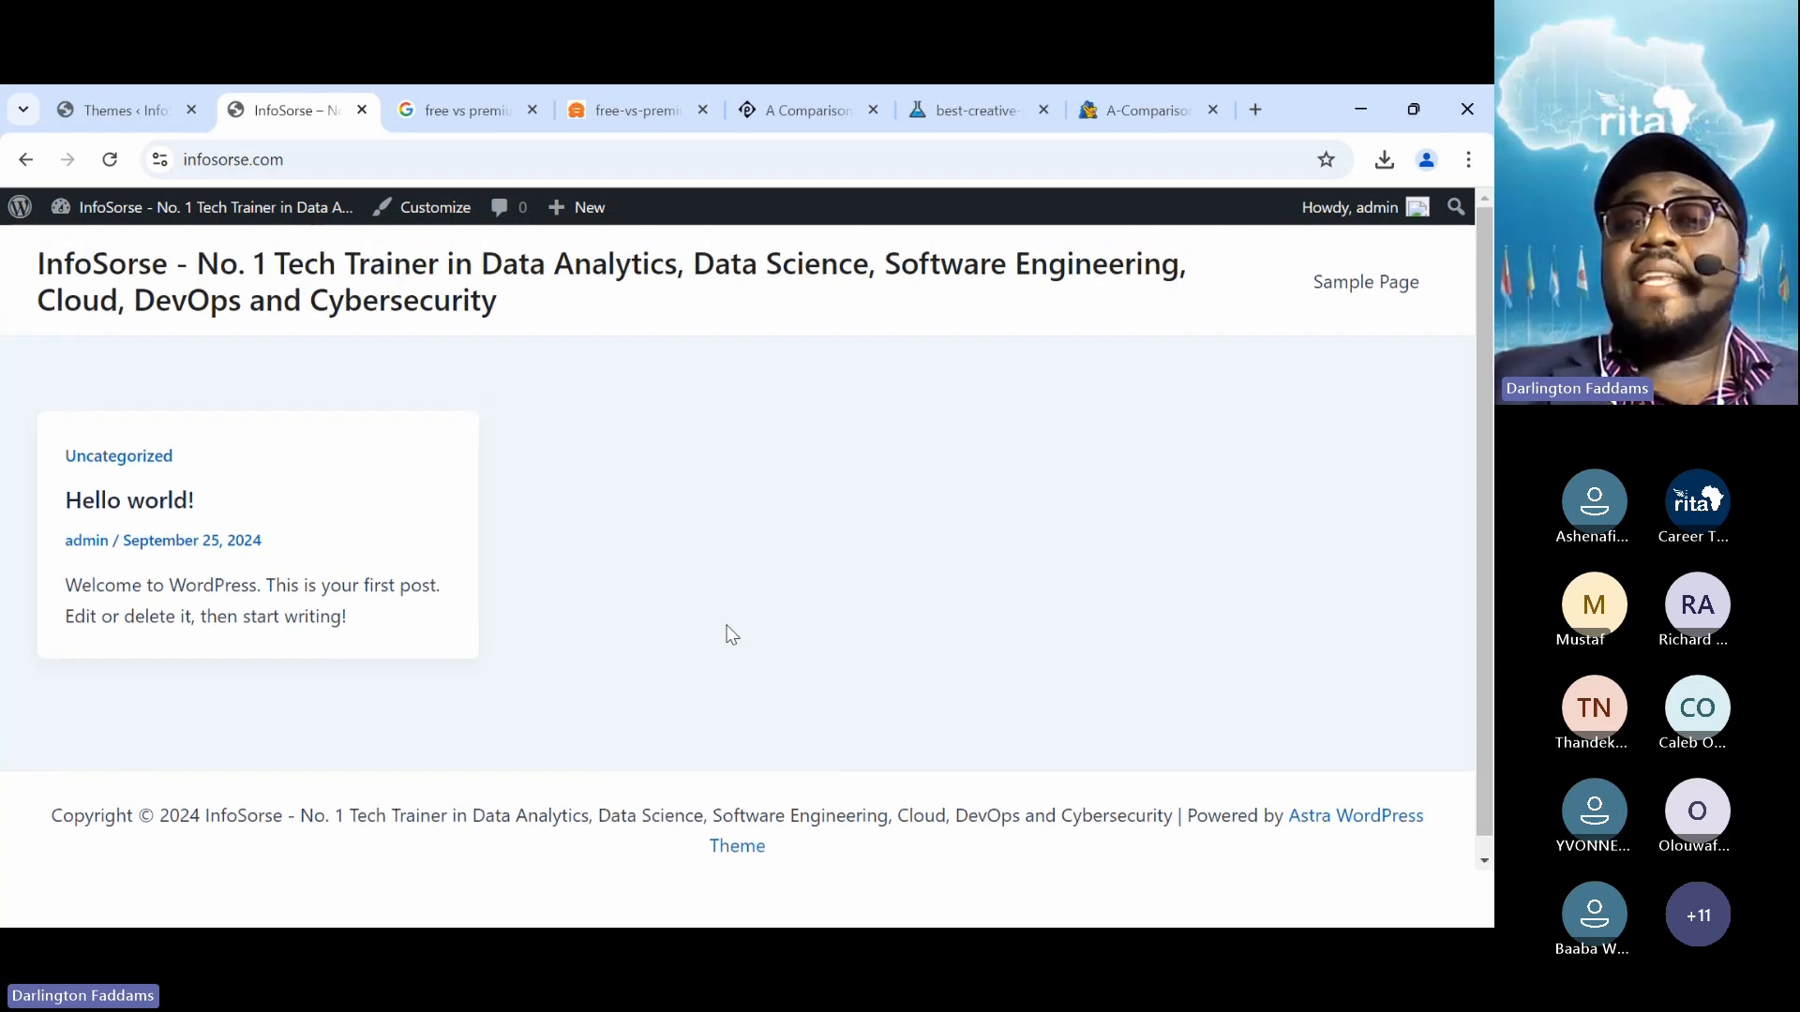
pyautogui.click(116, 108)
pyautogui.scroll(-6, 270, 516)
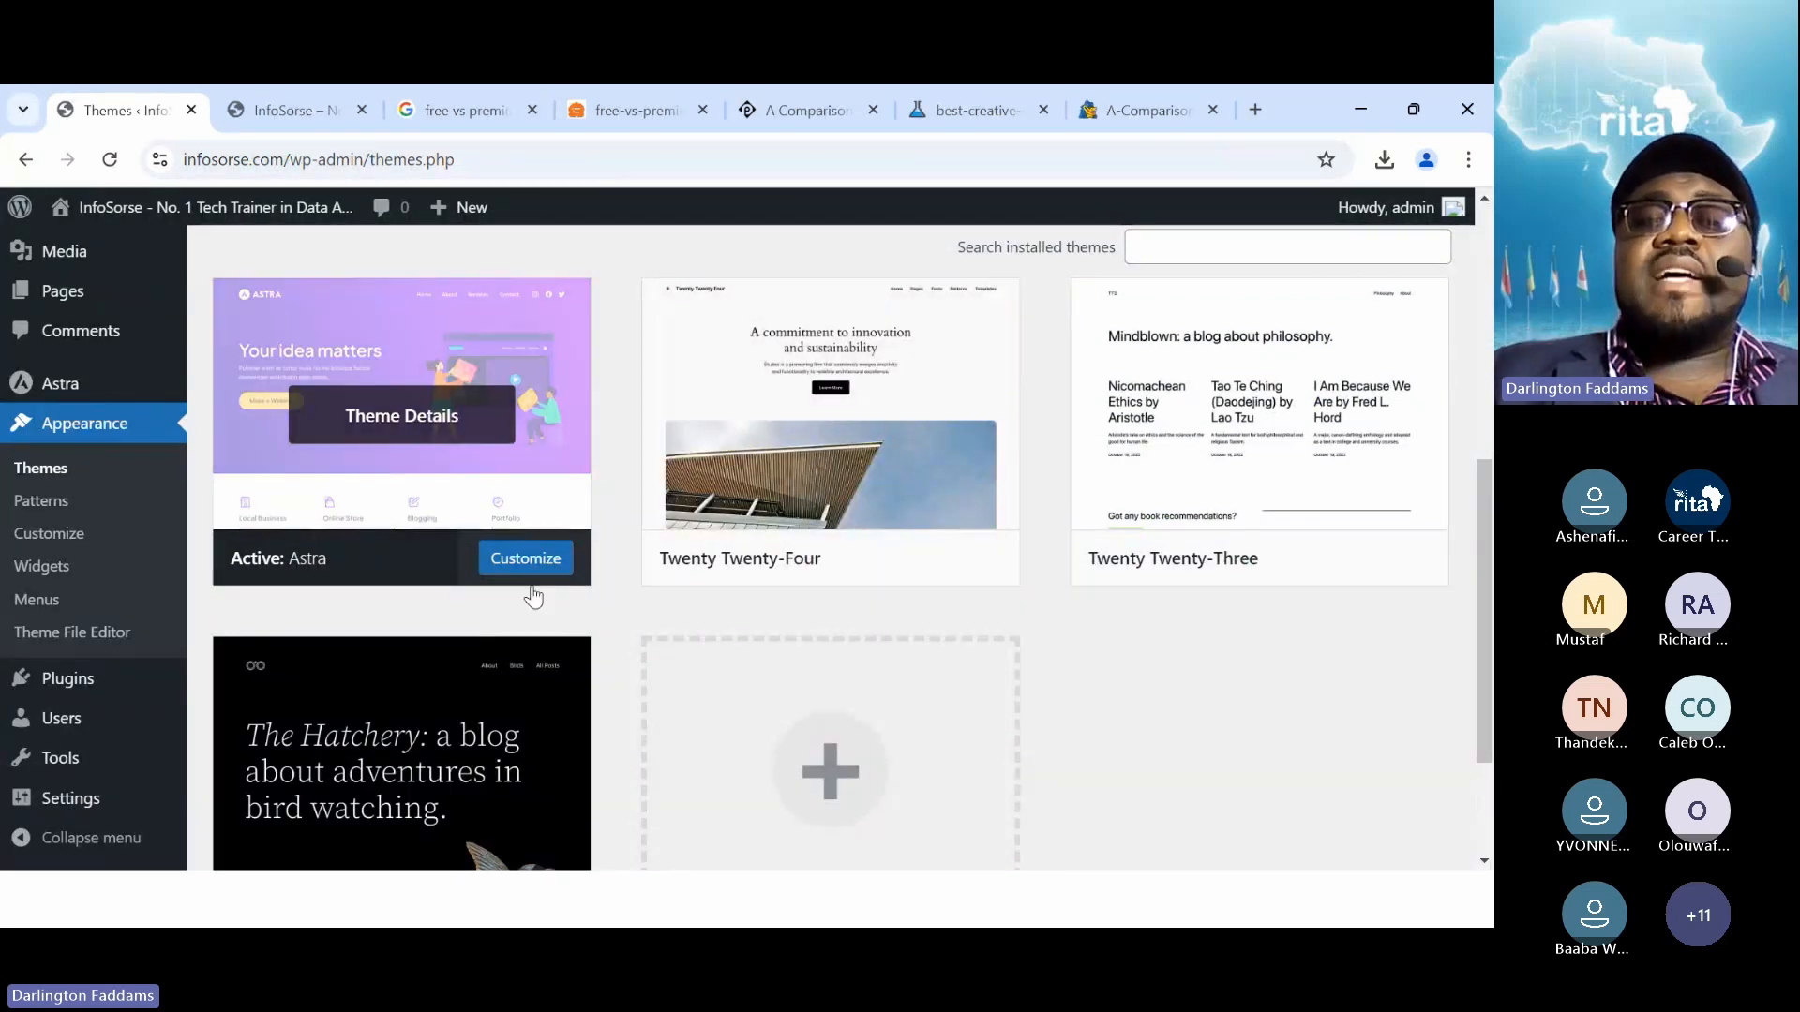
# Install the Kadence theme from the Add Themes directory and activate it
pyautogui.scroll(6, 547, 435)
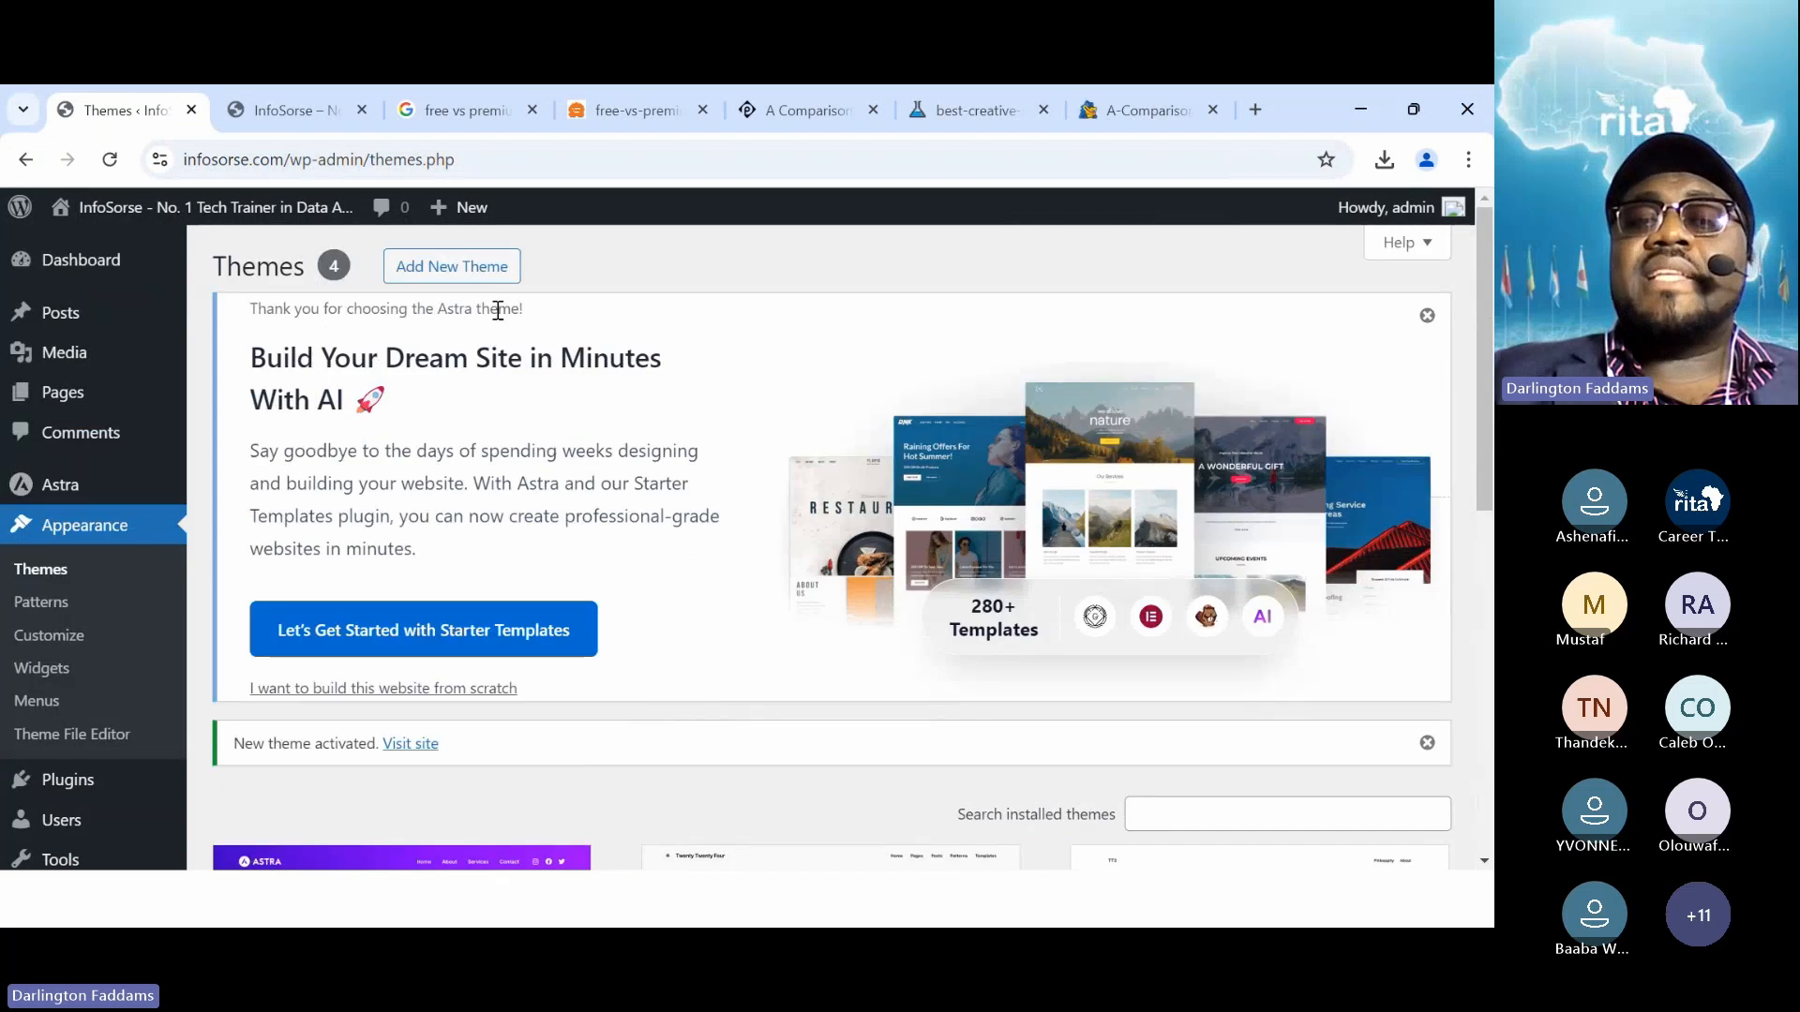
pyautogui.click(476, 272)
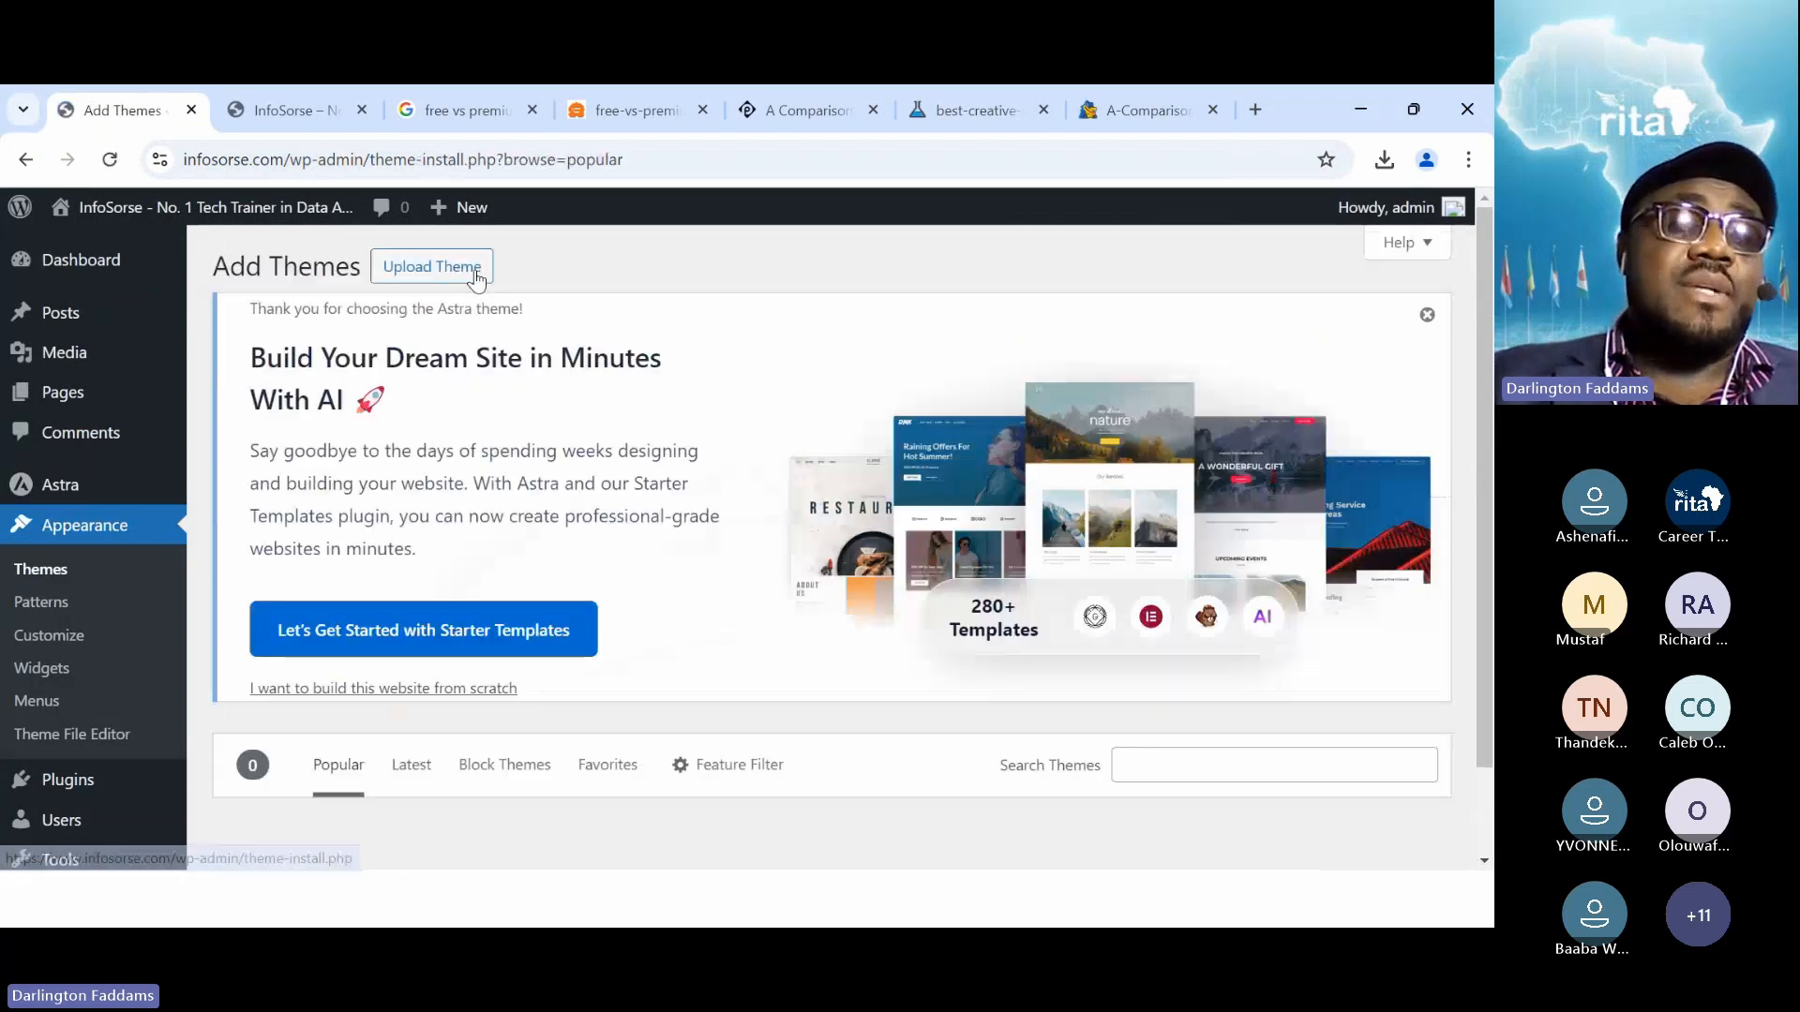
pyautogui.scroll(-4, 553, 510)
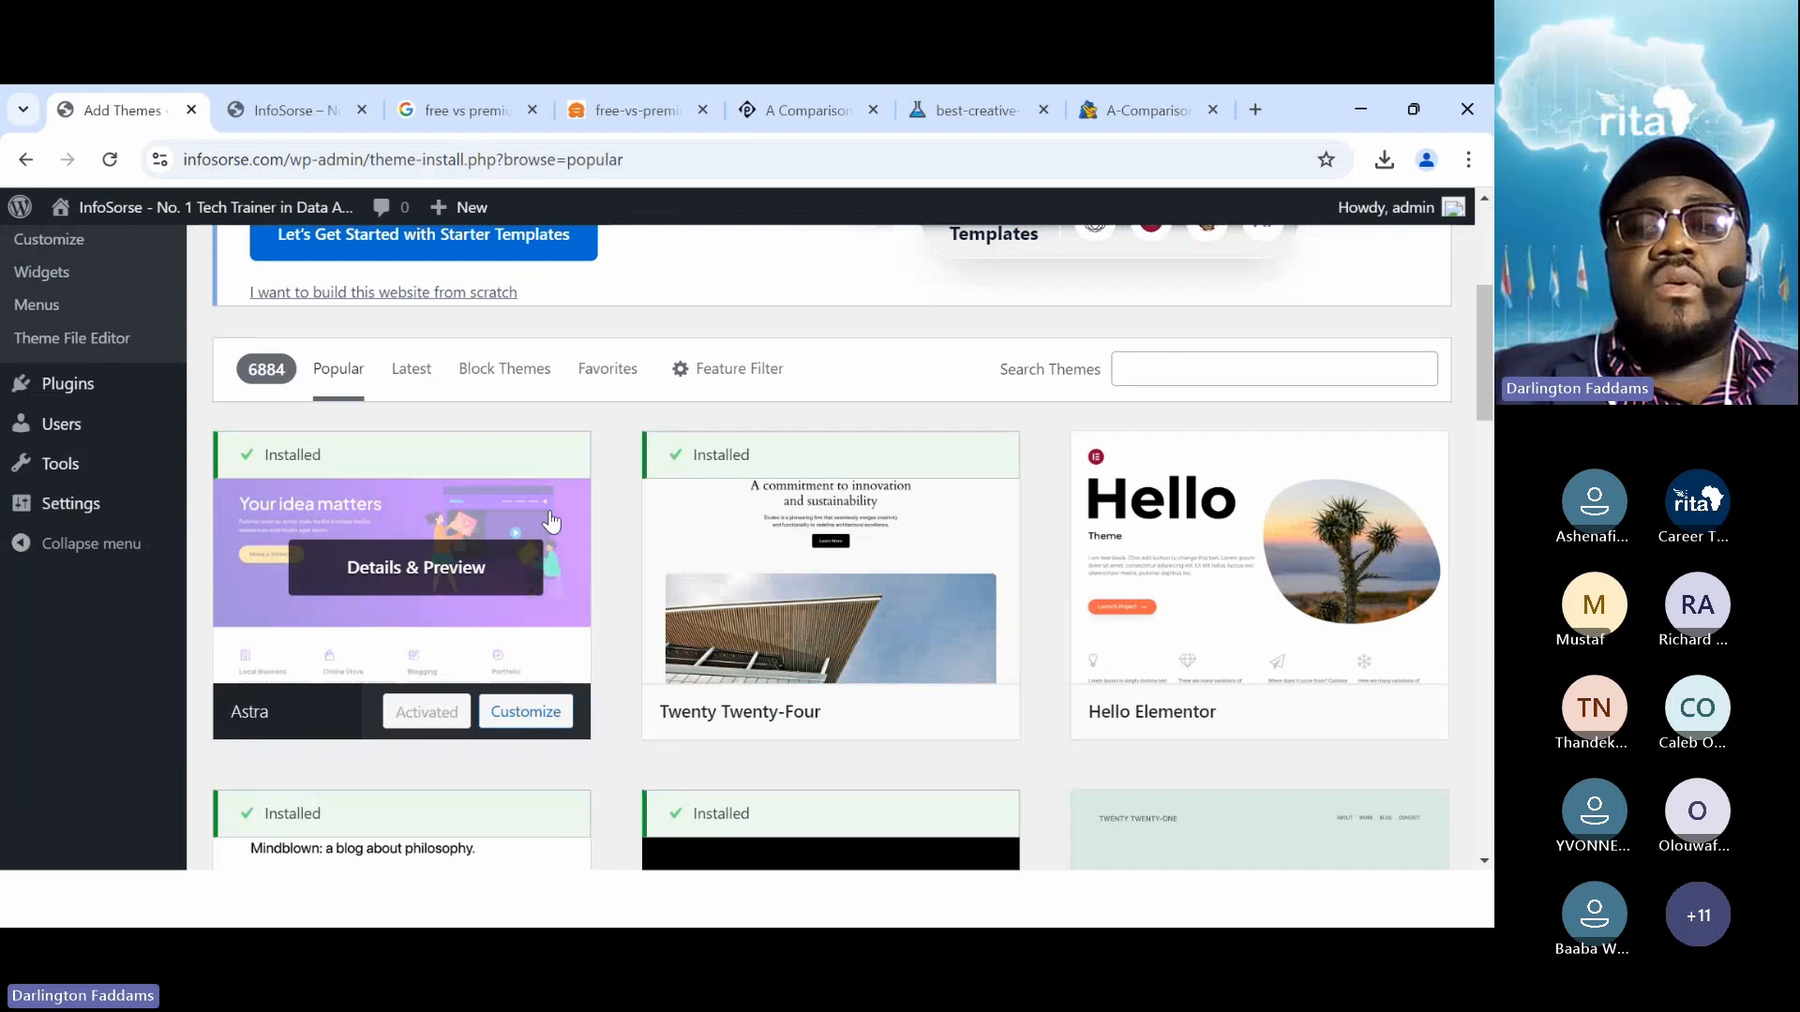
pyautogui.scroll(-6, 551, 511)
pyautogui.scroll(-2, 551, 522)
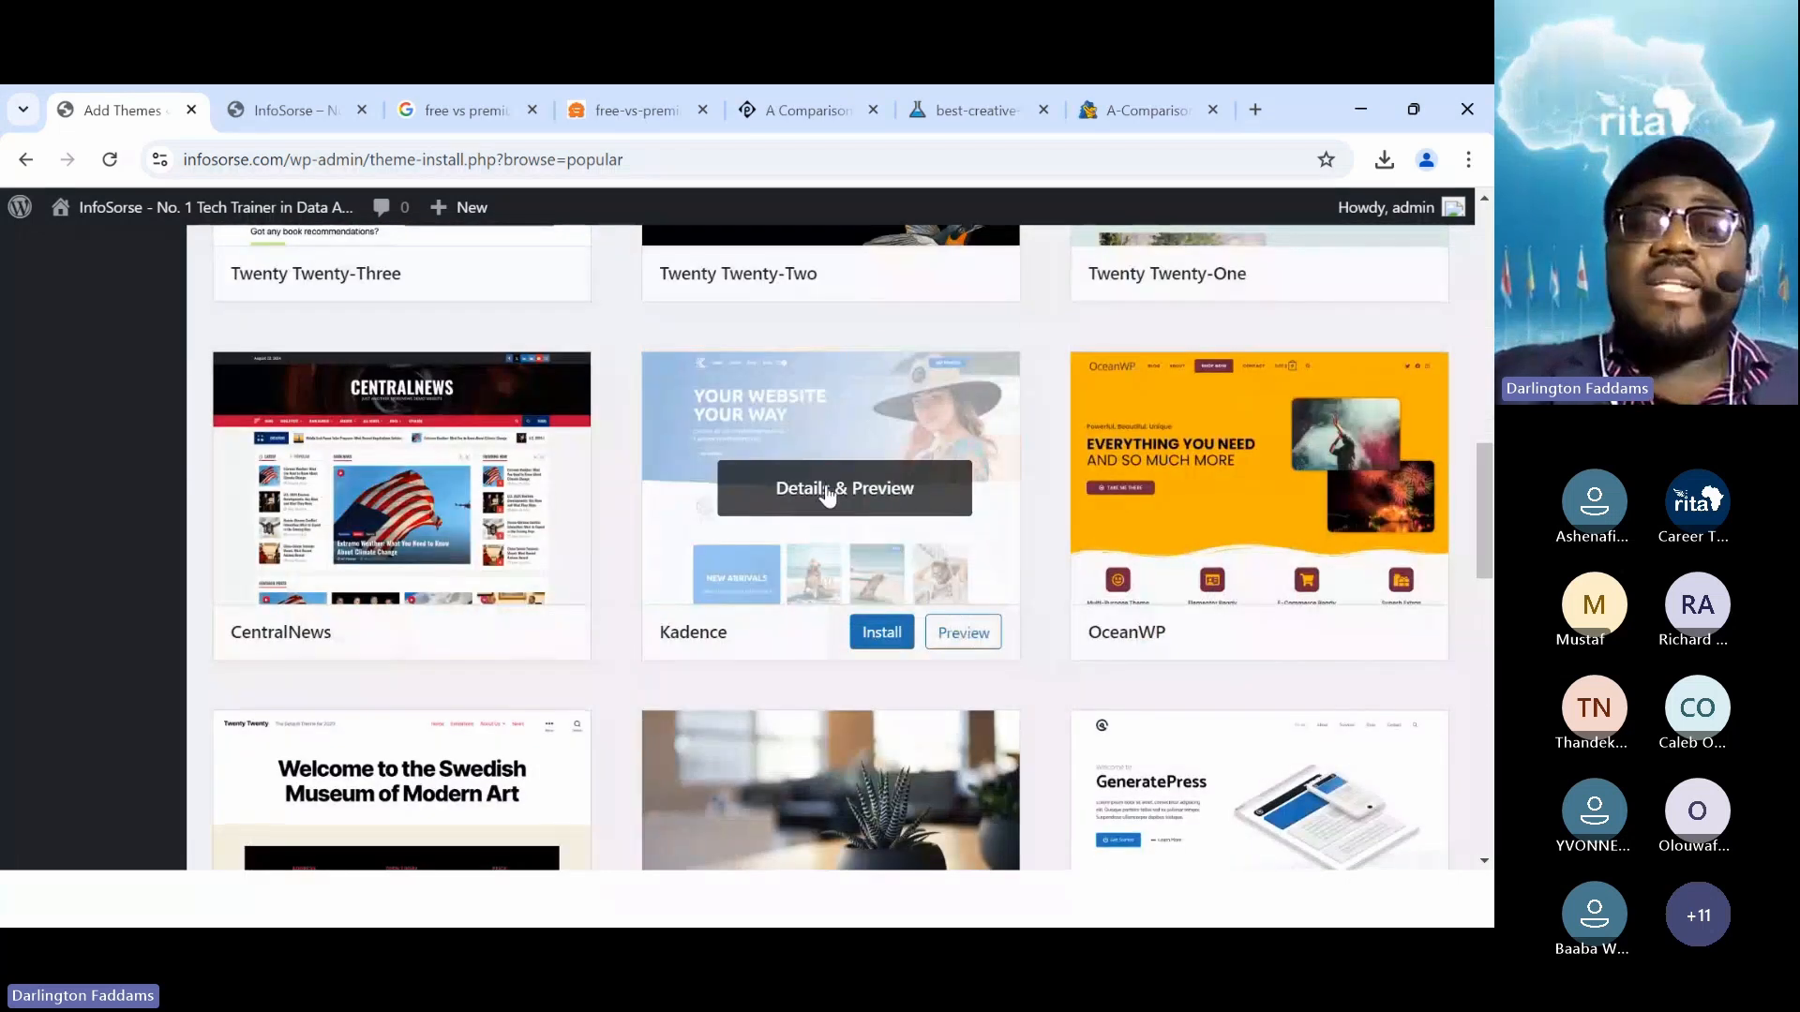
pyautogui.click(882, 634)
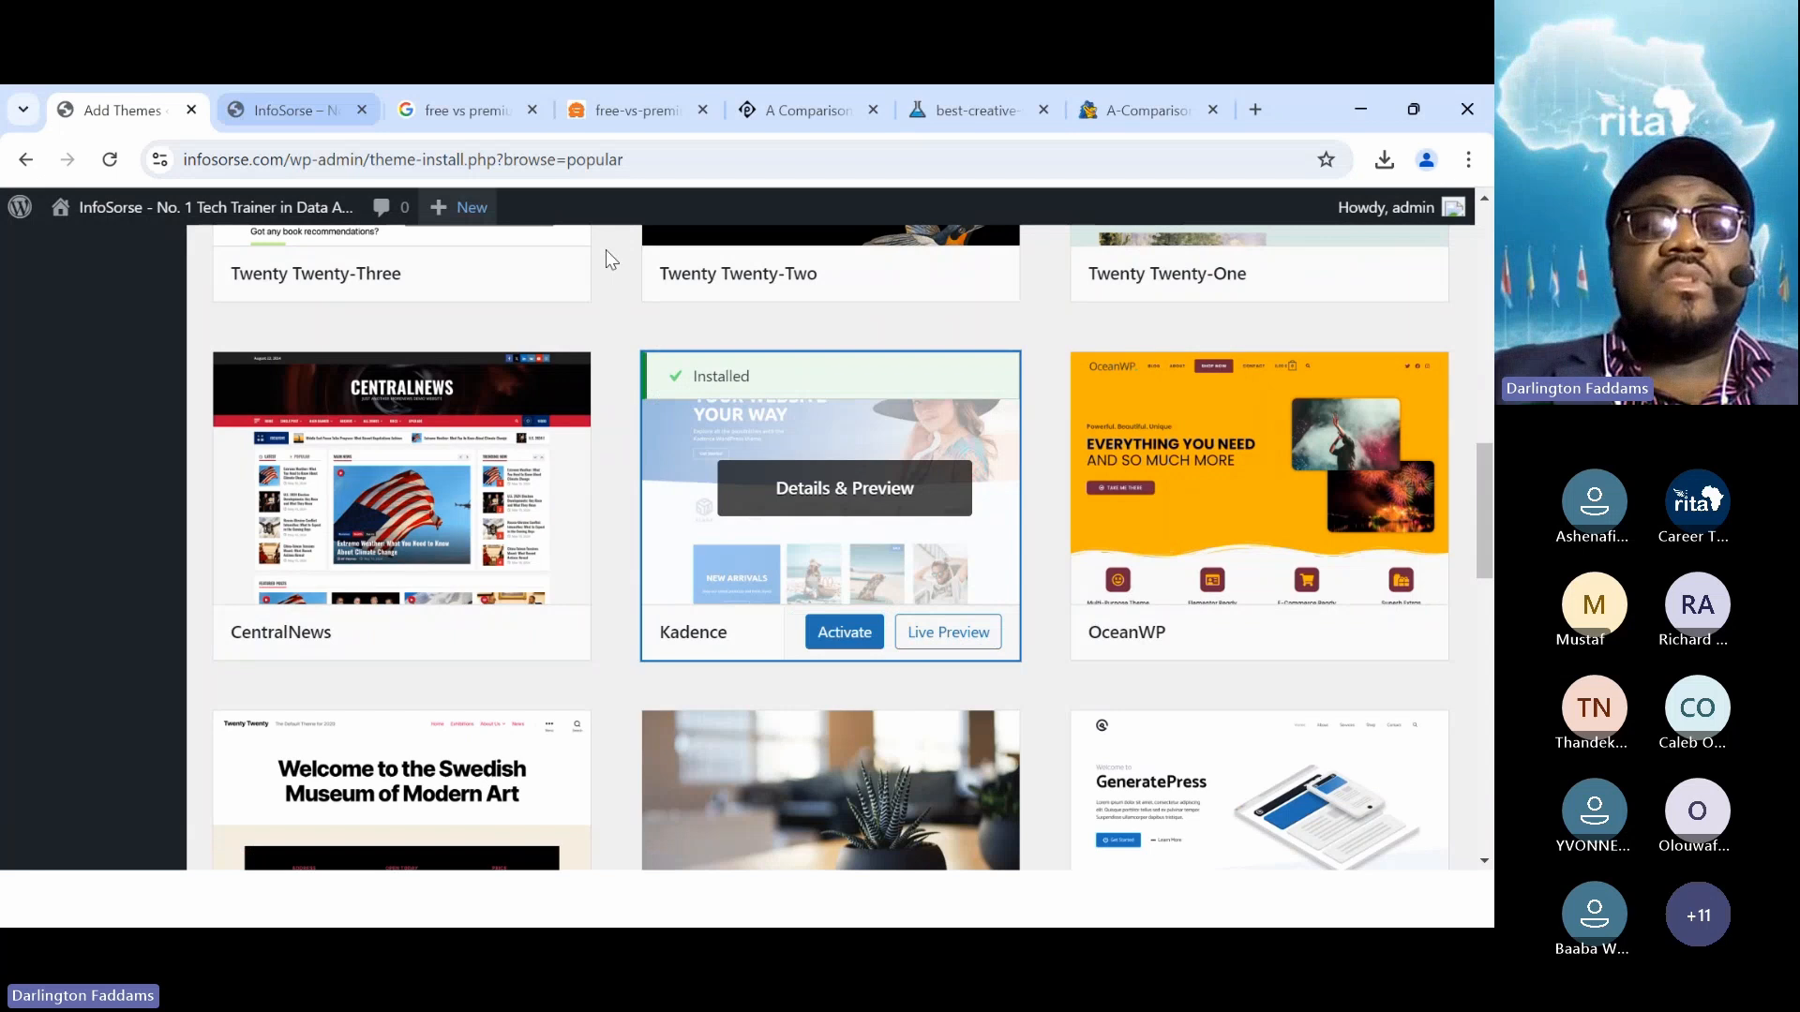
pyautogui.click(838, 645)
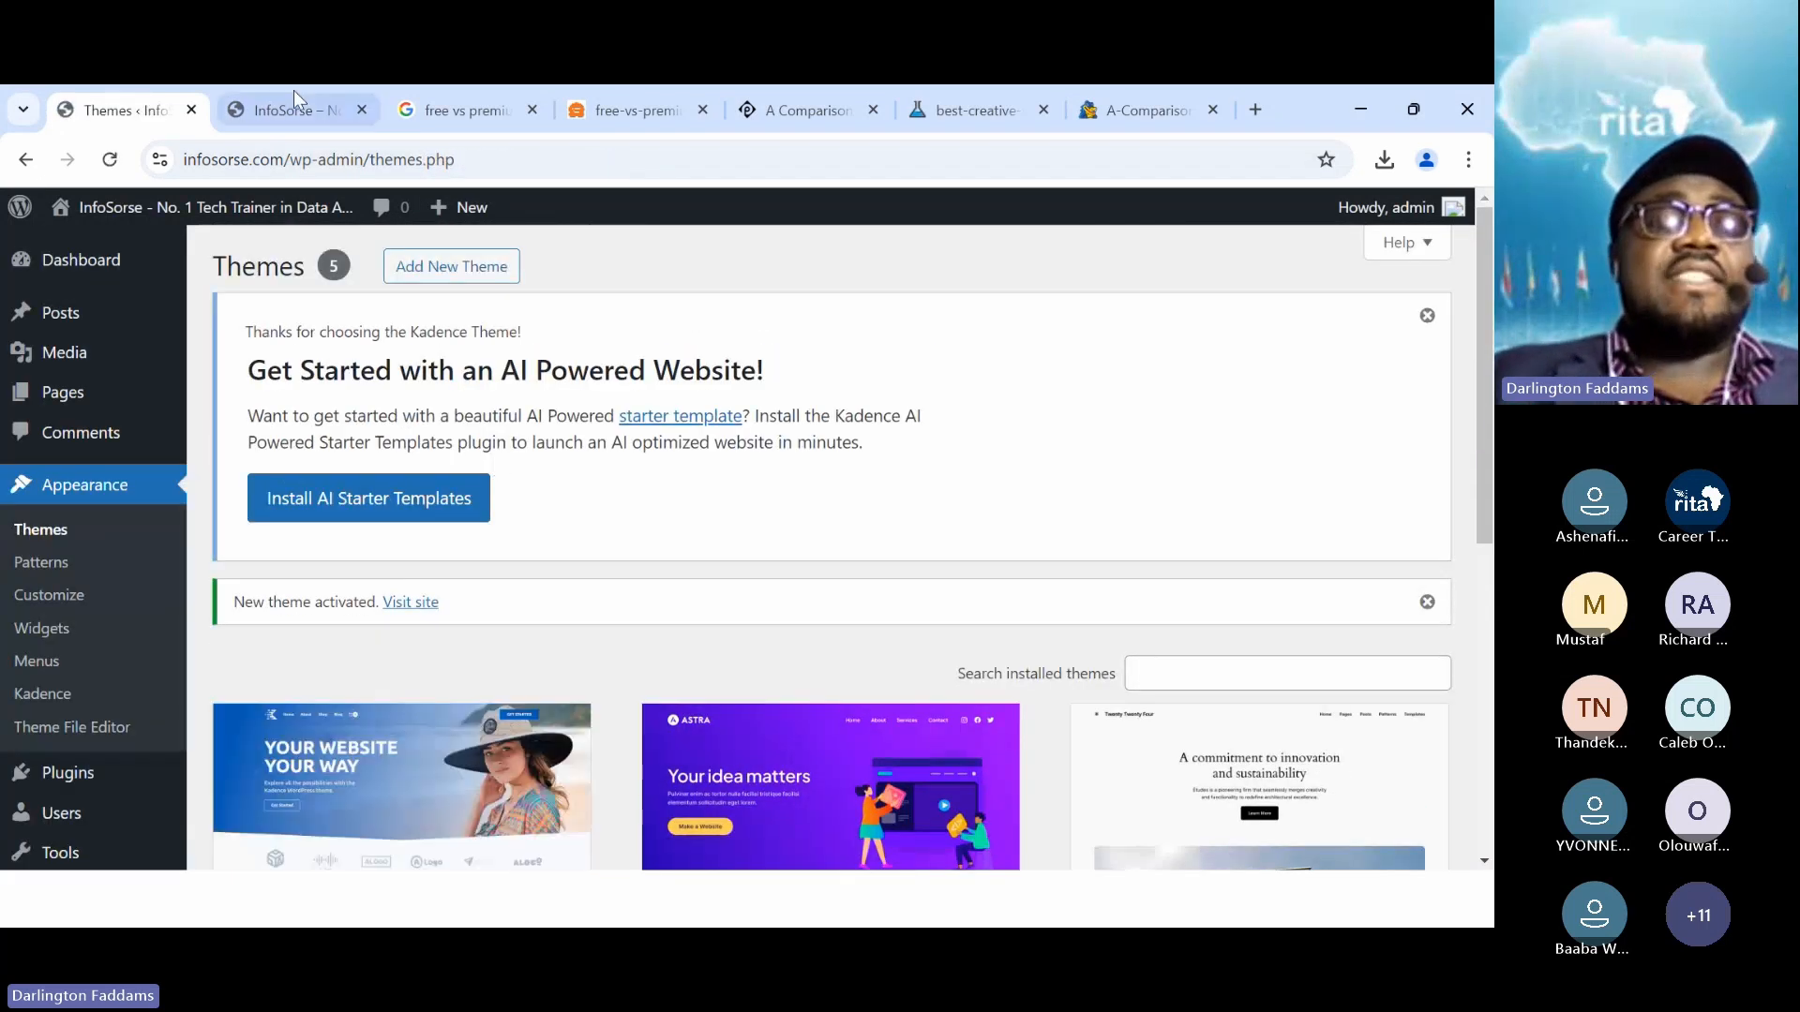
# Reload the front page to confirm the Kadence layout, then go back to Themes
pyautogui.click(297, 107)
pyautogui.click(111, 159)
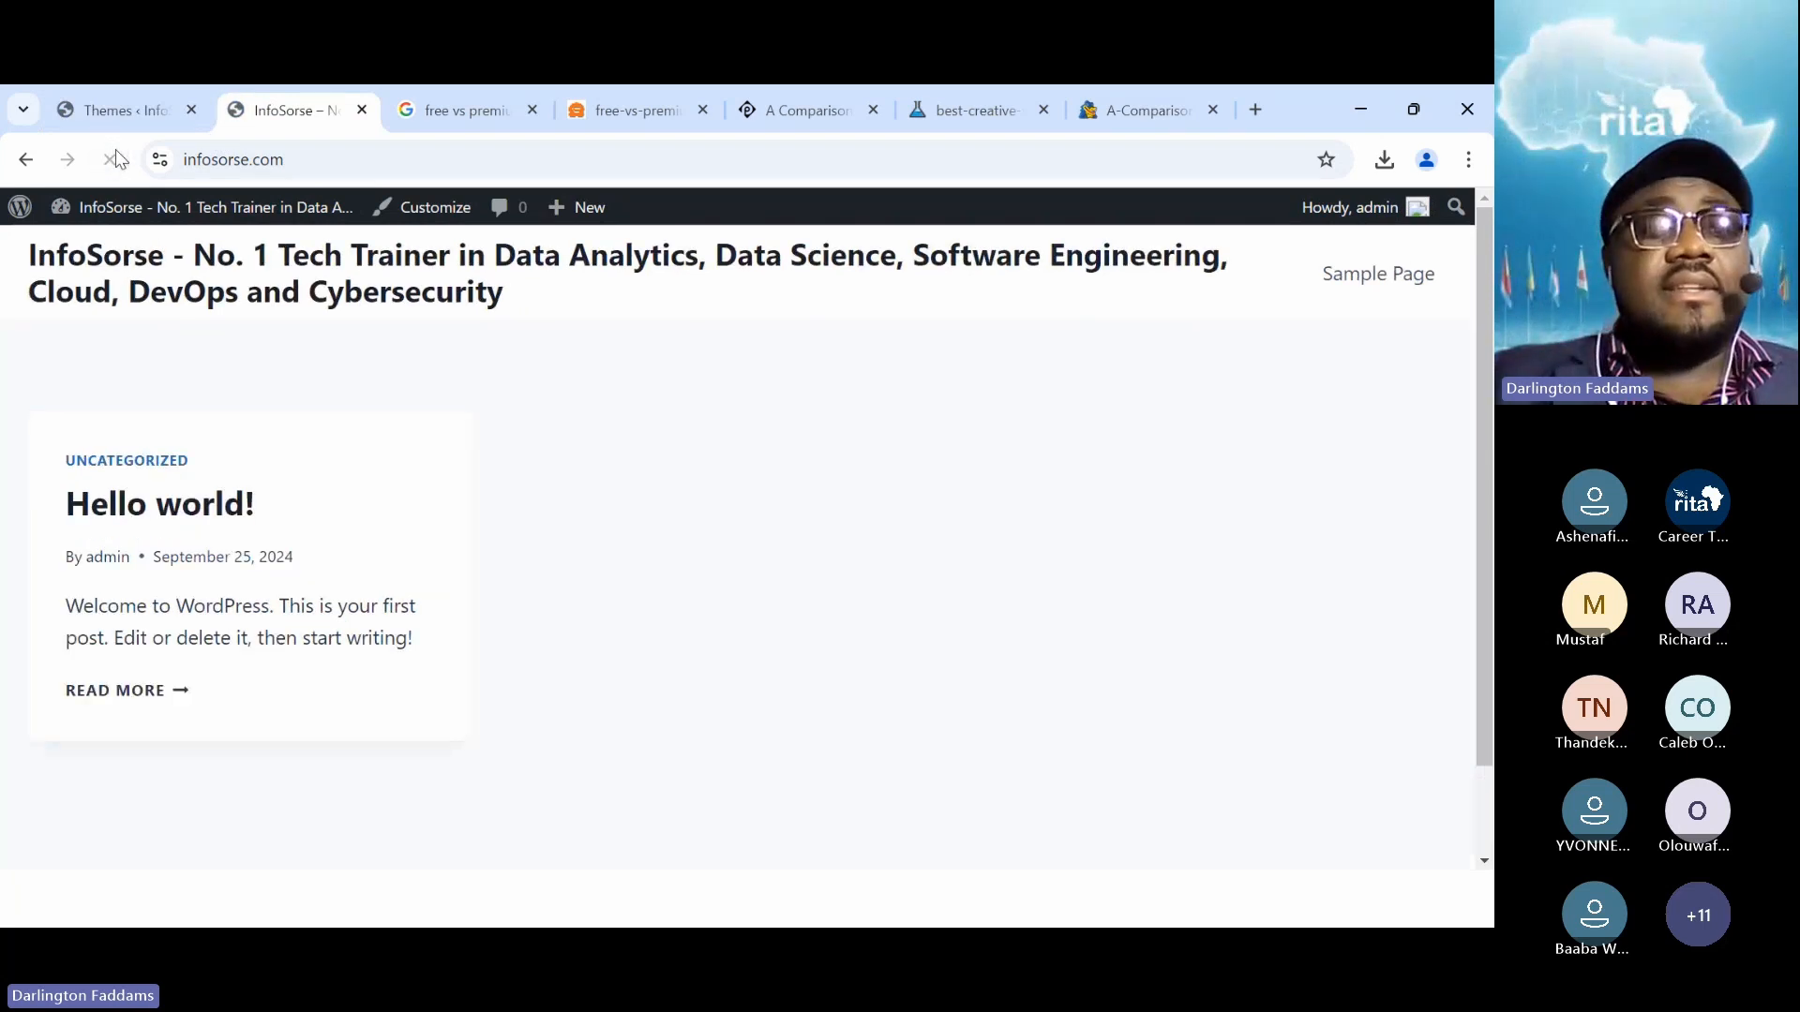
pyautogui.click(132, 89)
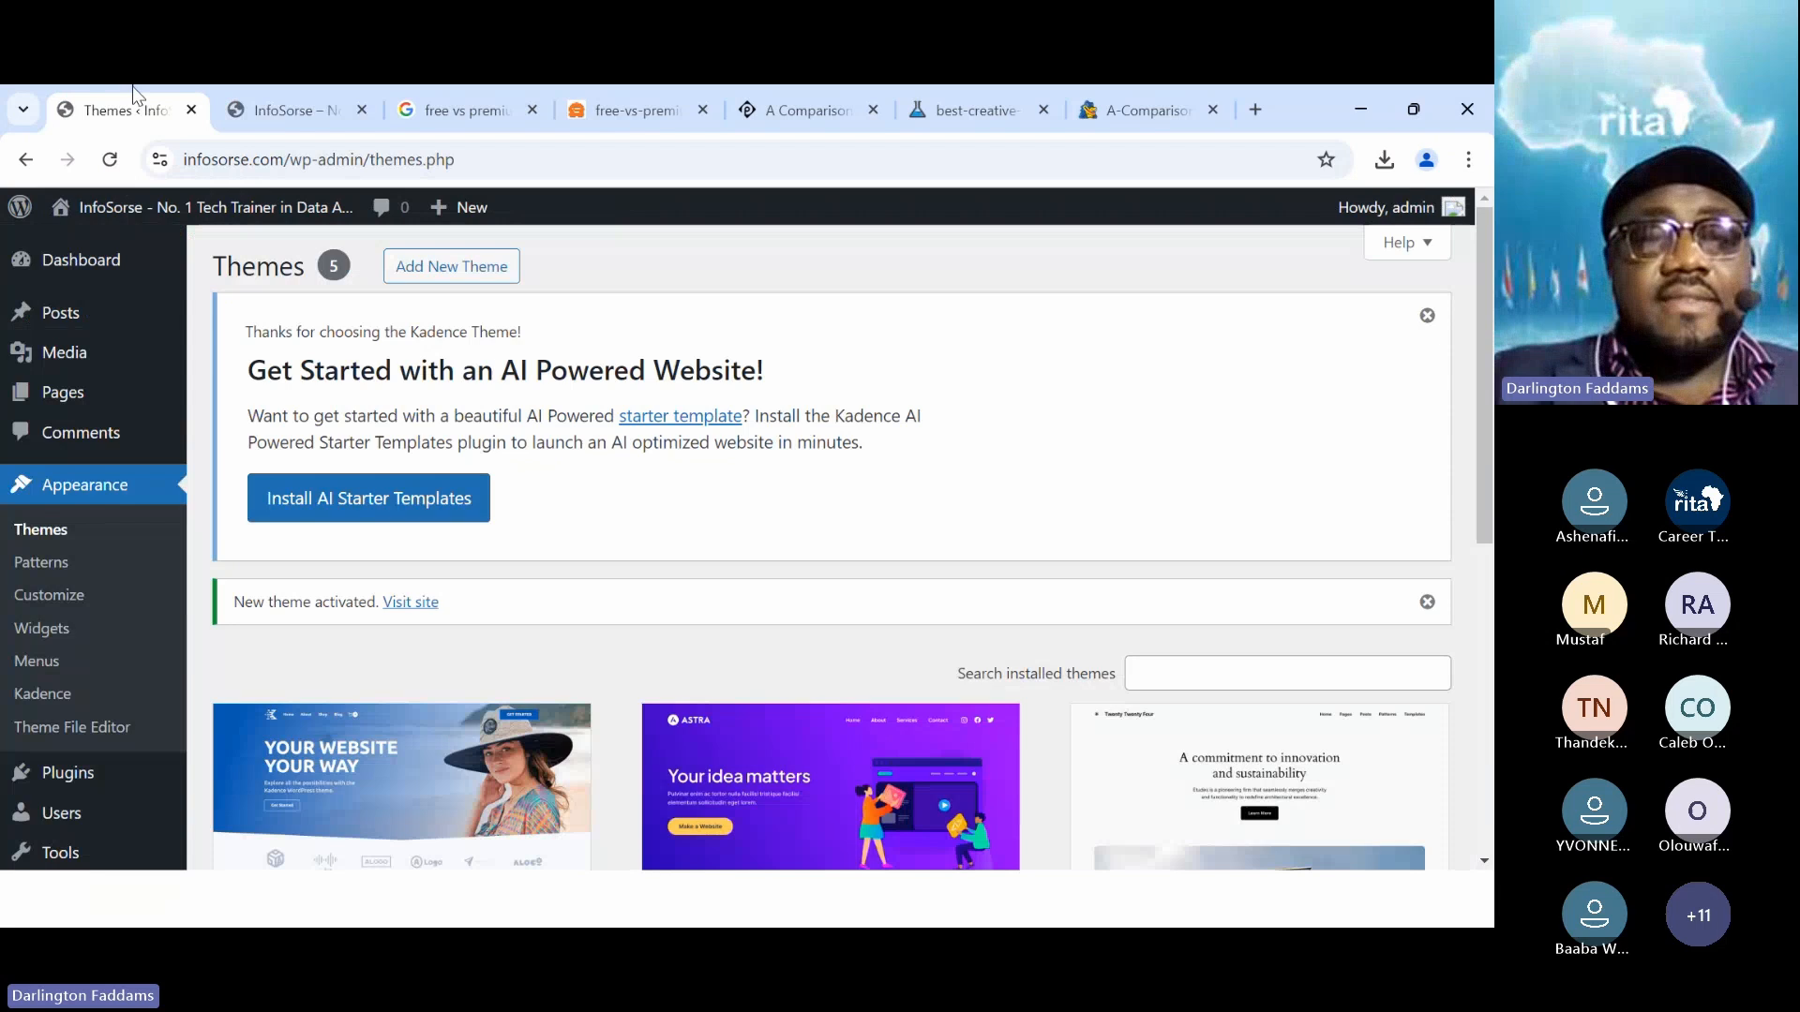
pyautogui.scroll(-3, 622, 507)
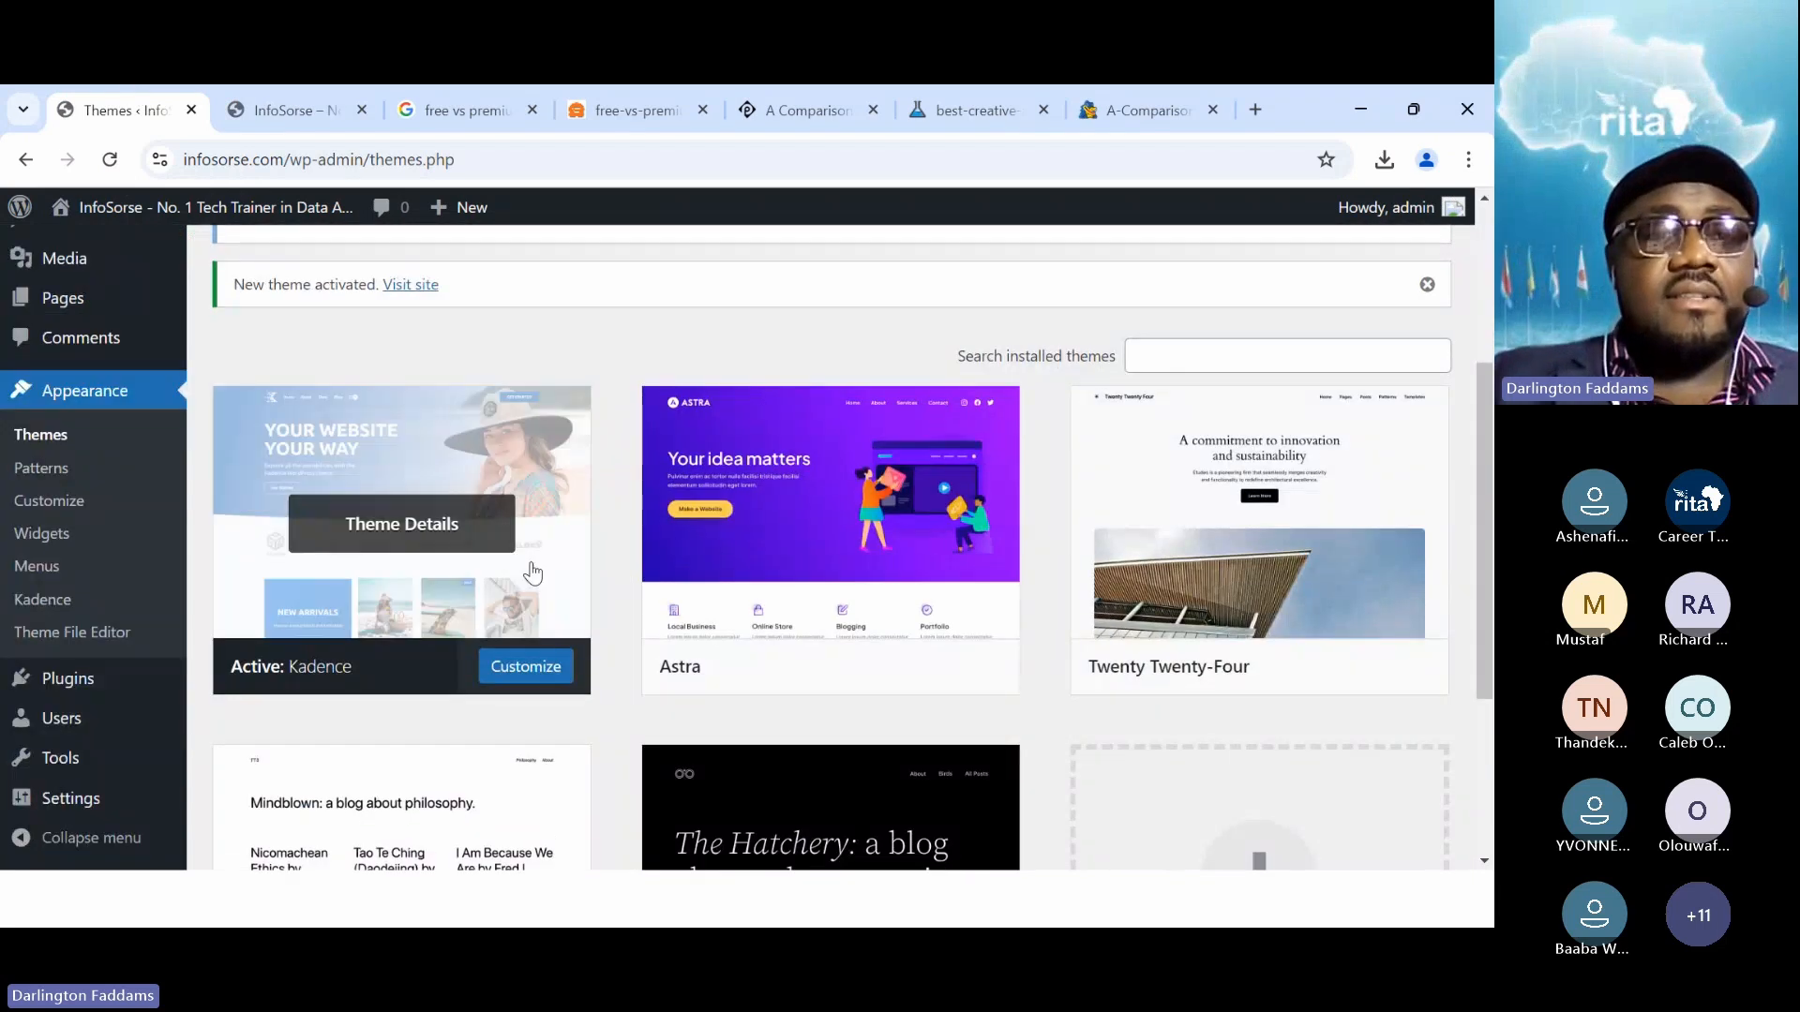
pyautogui.click(300, 112)
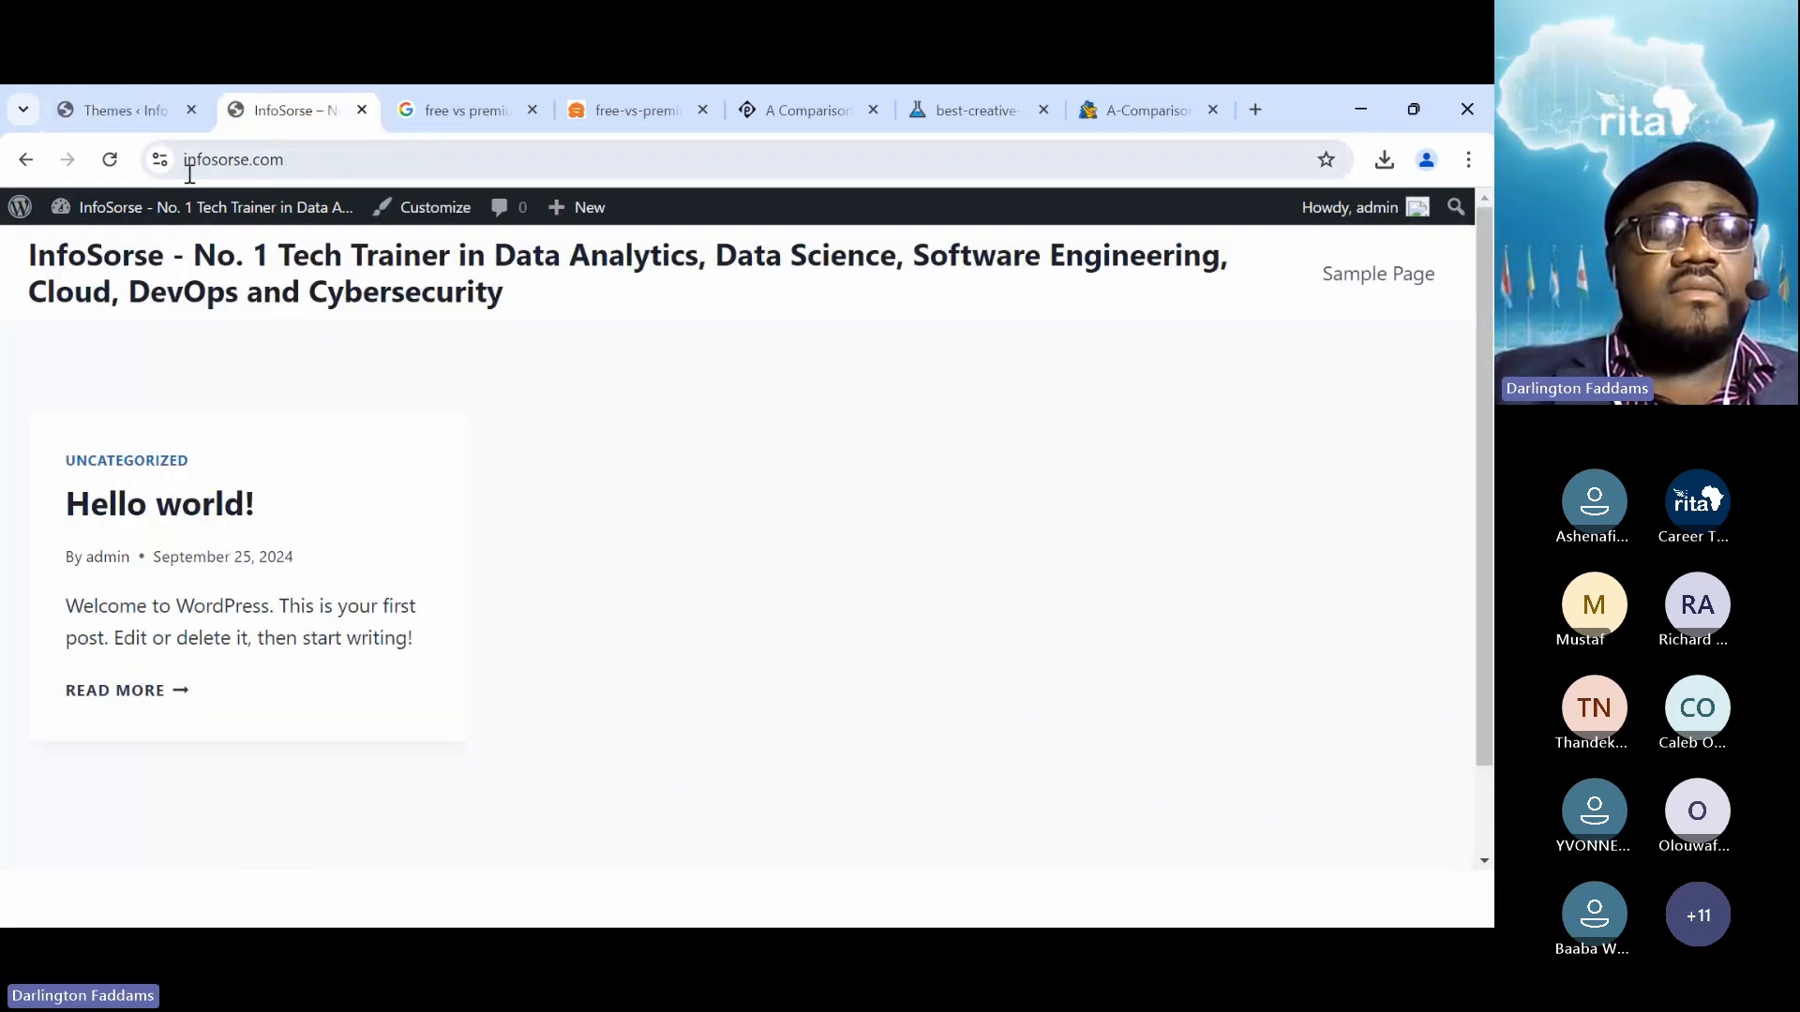
pyautogui.click(110, 162)
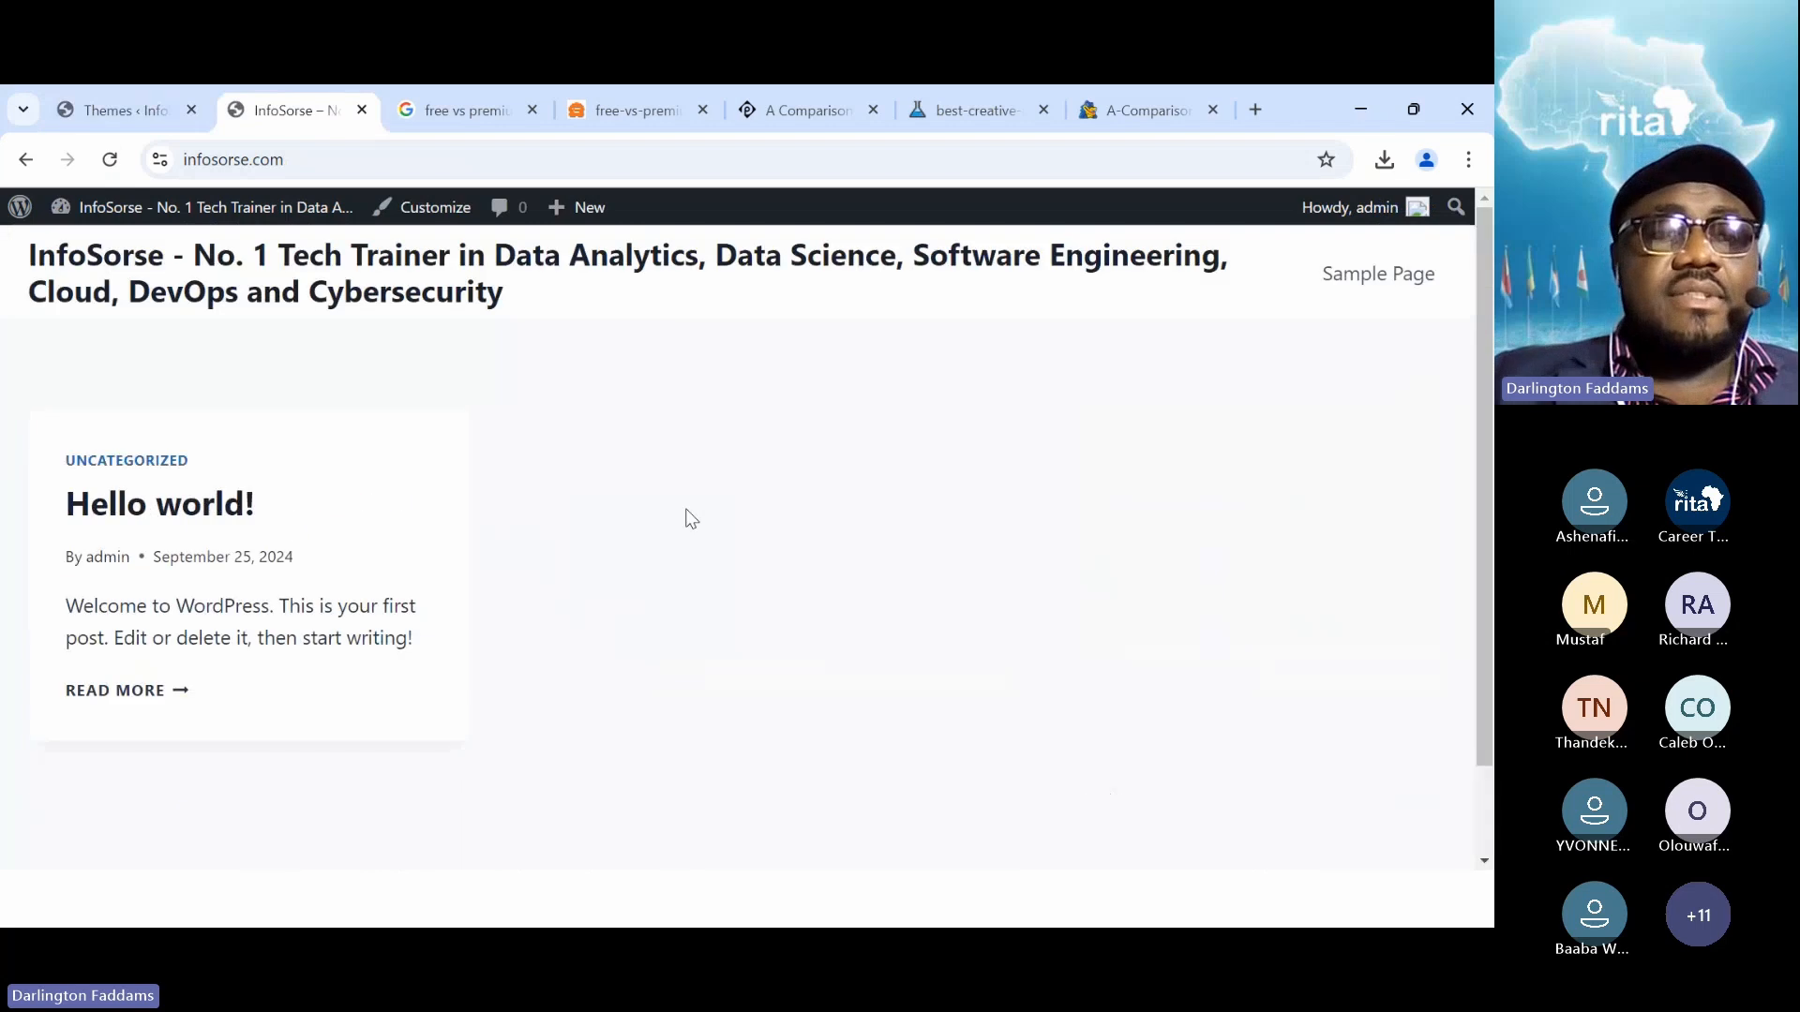
pyautogui.click(129, 112)
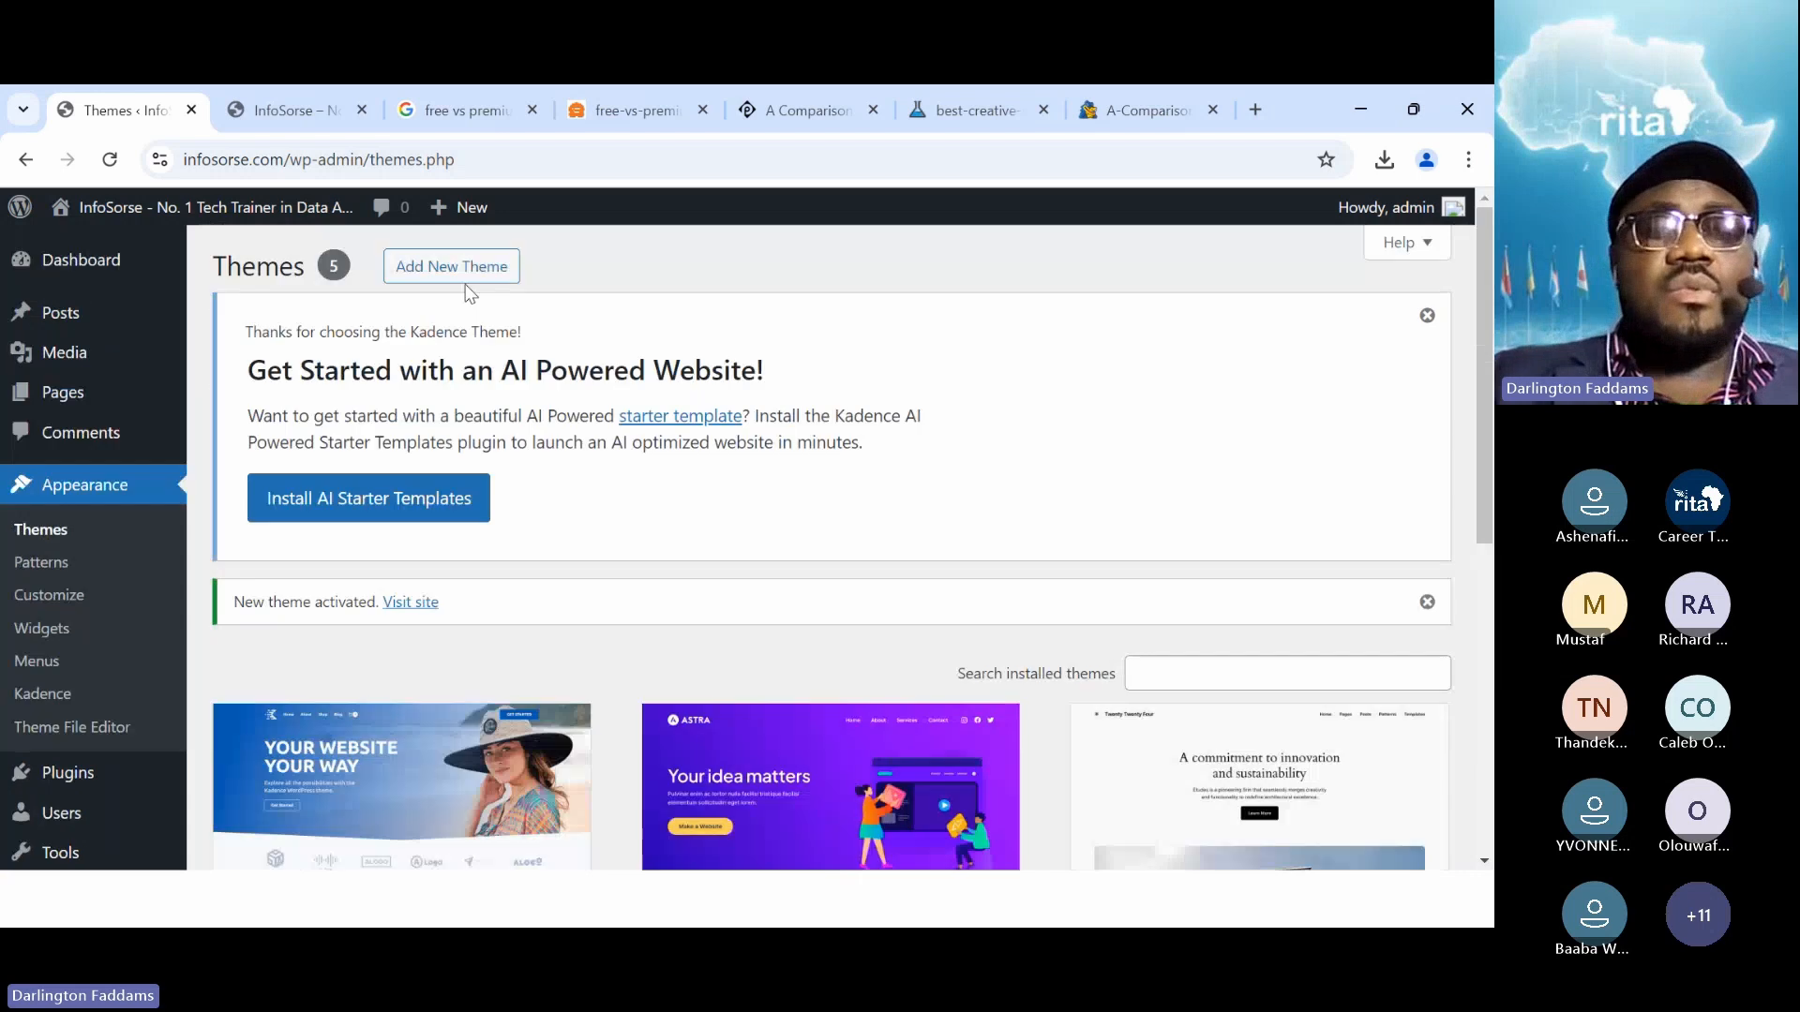
pyautogui.scroll(3, 506, 328)
# Find OceanWP in the Add Themes directory, install it and activate it
pyautogui.click(452, 267)
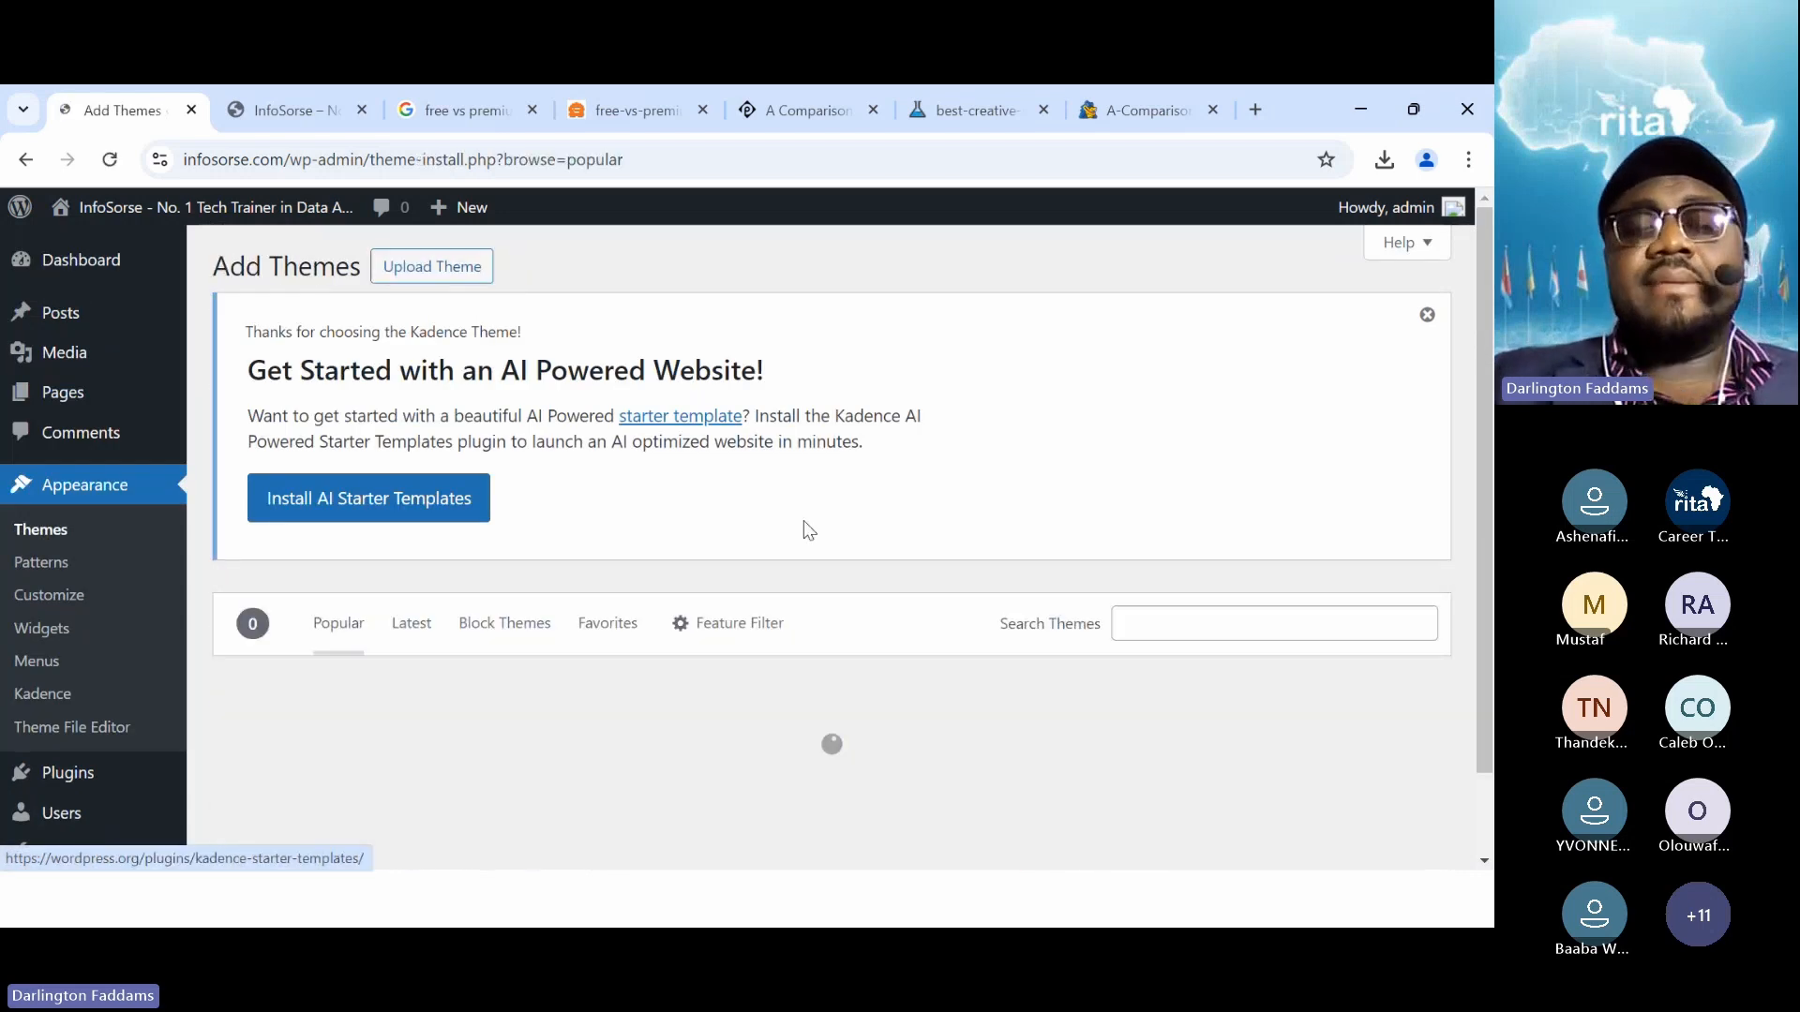
pyautogui.scroll(-1, 804, 526)
pyautogui.scroll(-10, 804, 526)
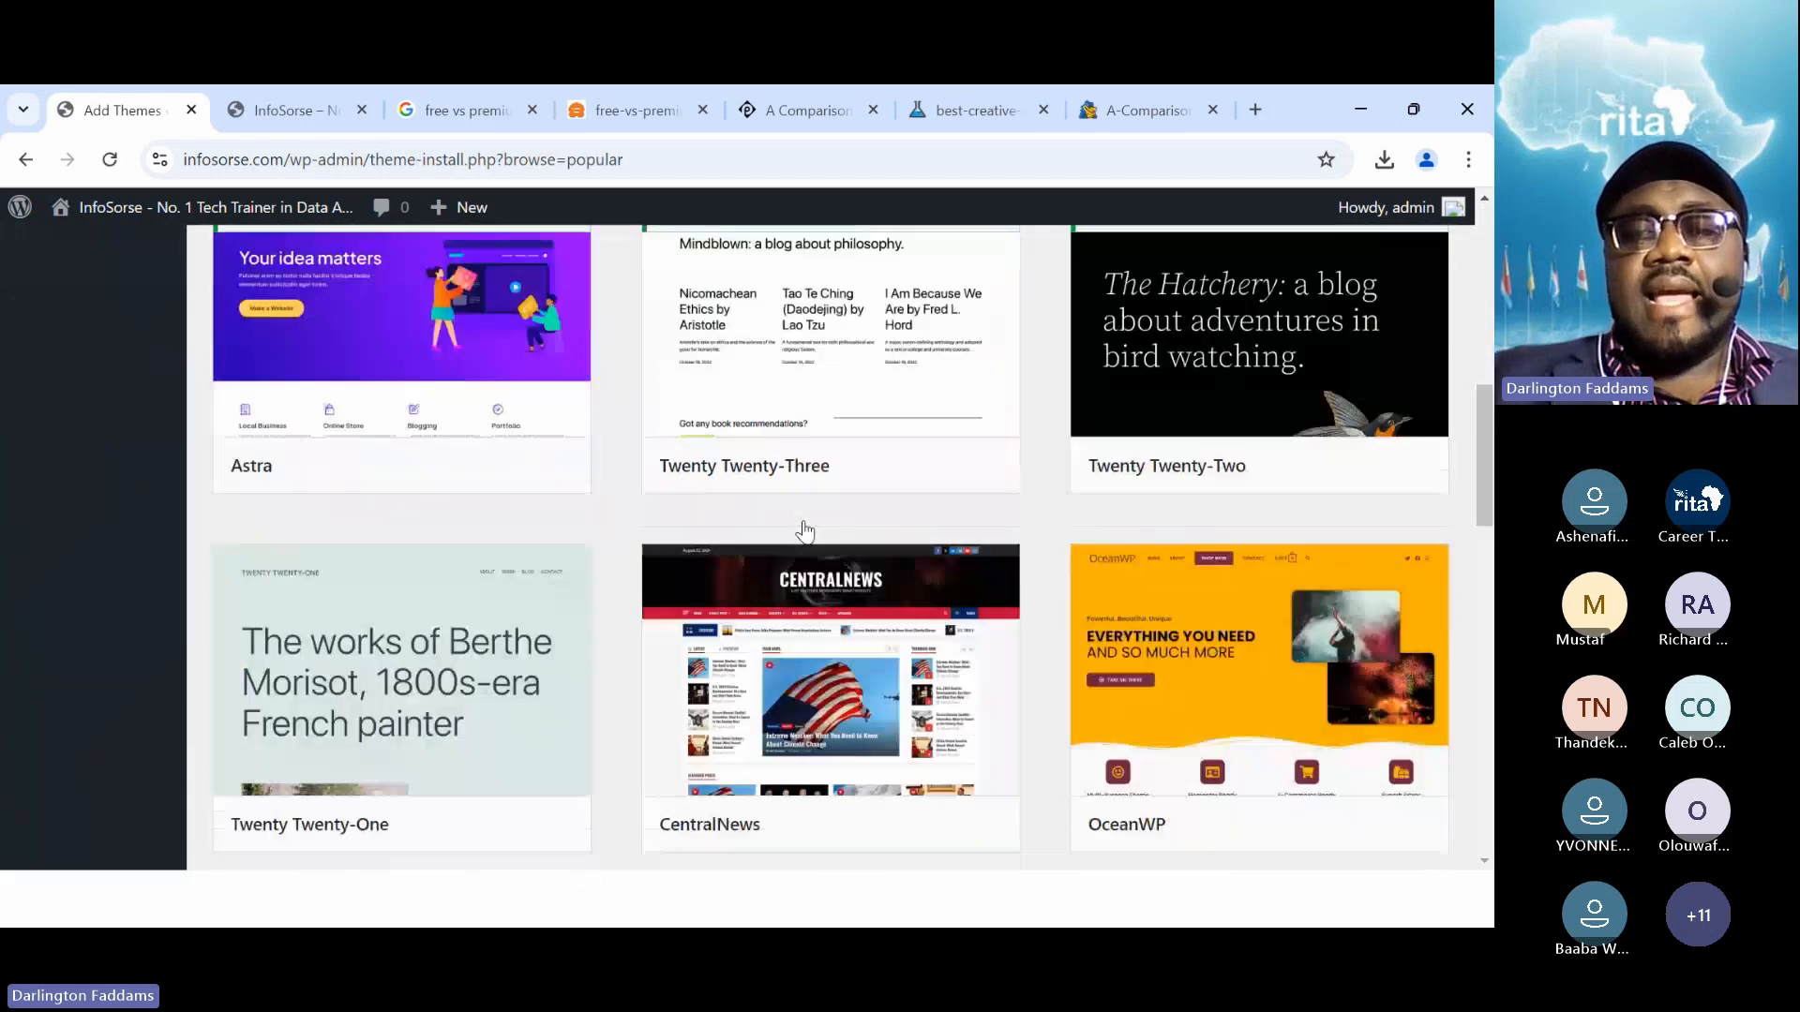
pyautogui.scroll(-1, 804, 526)
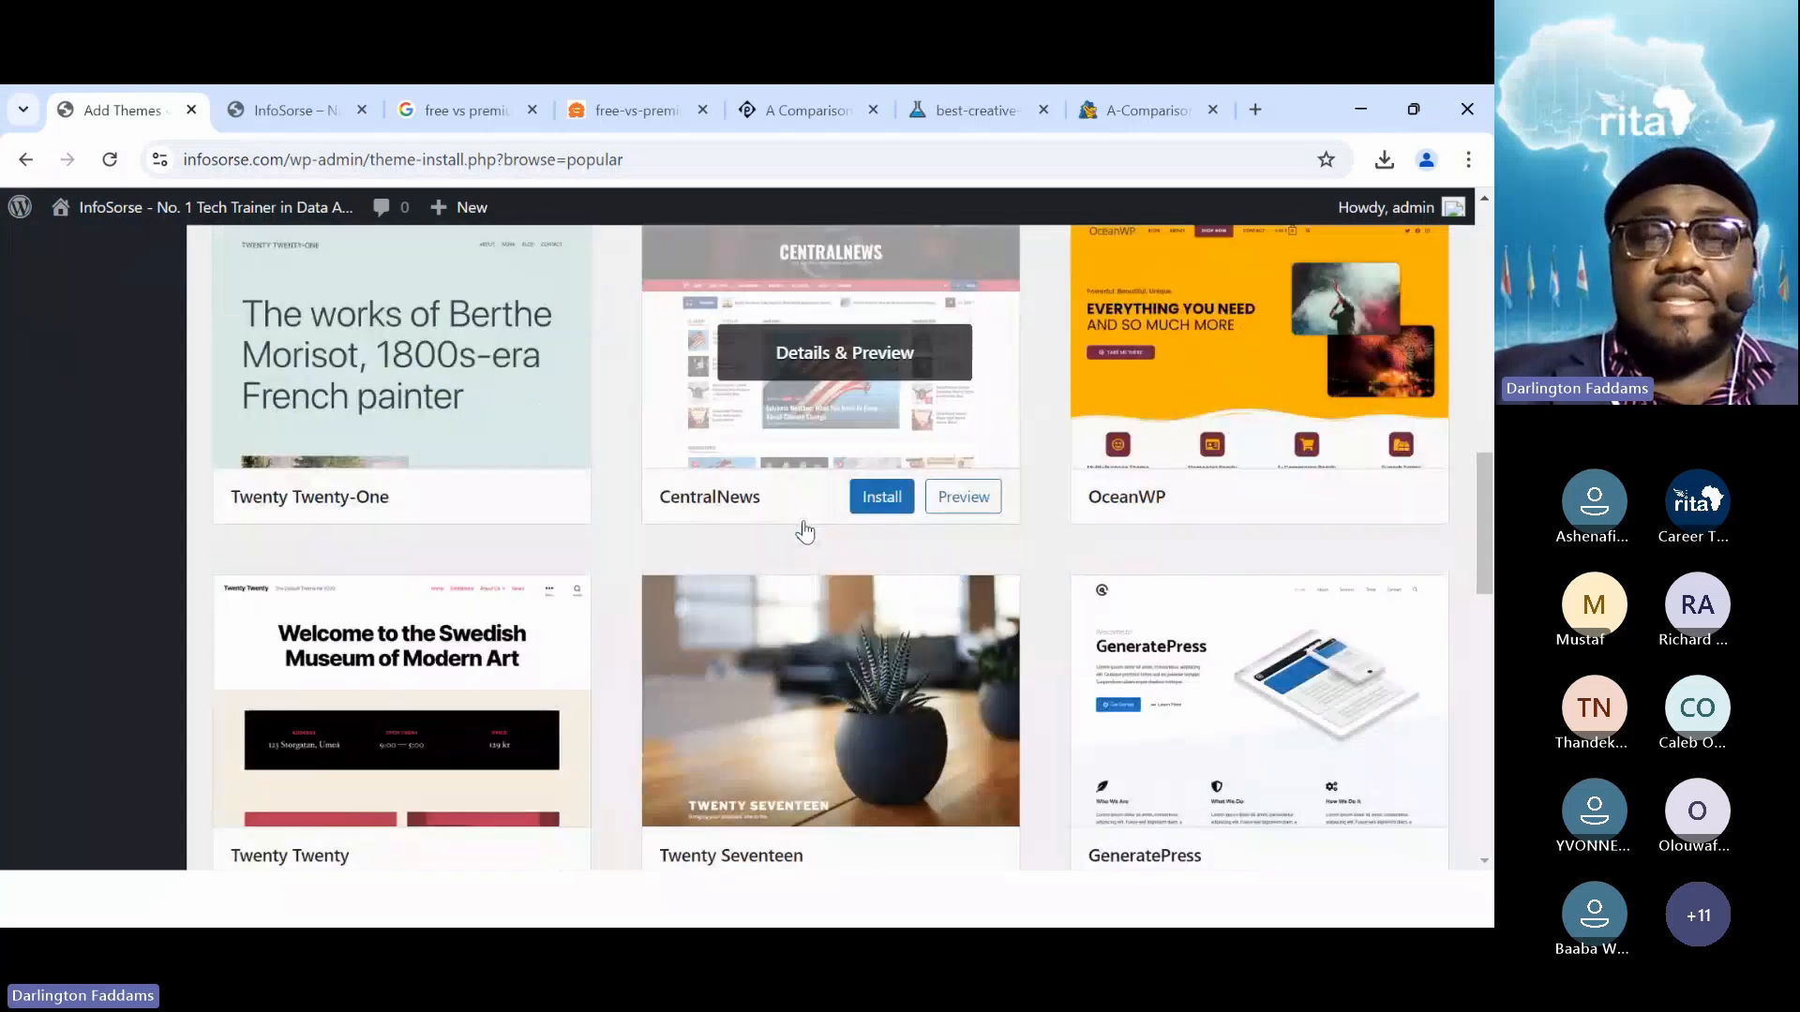
pyautogui.click(1322, 504)
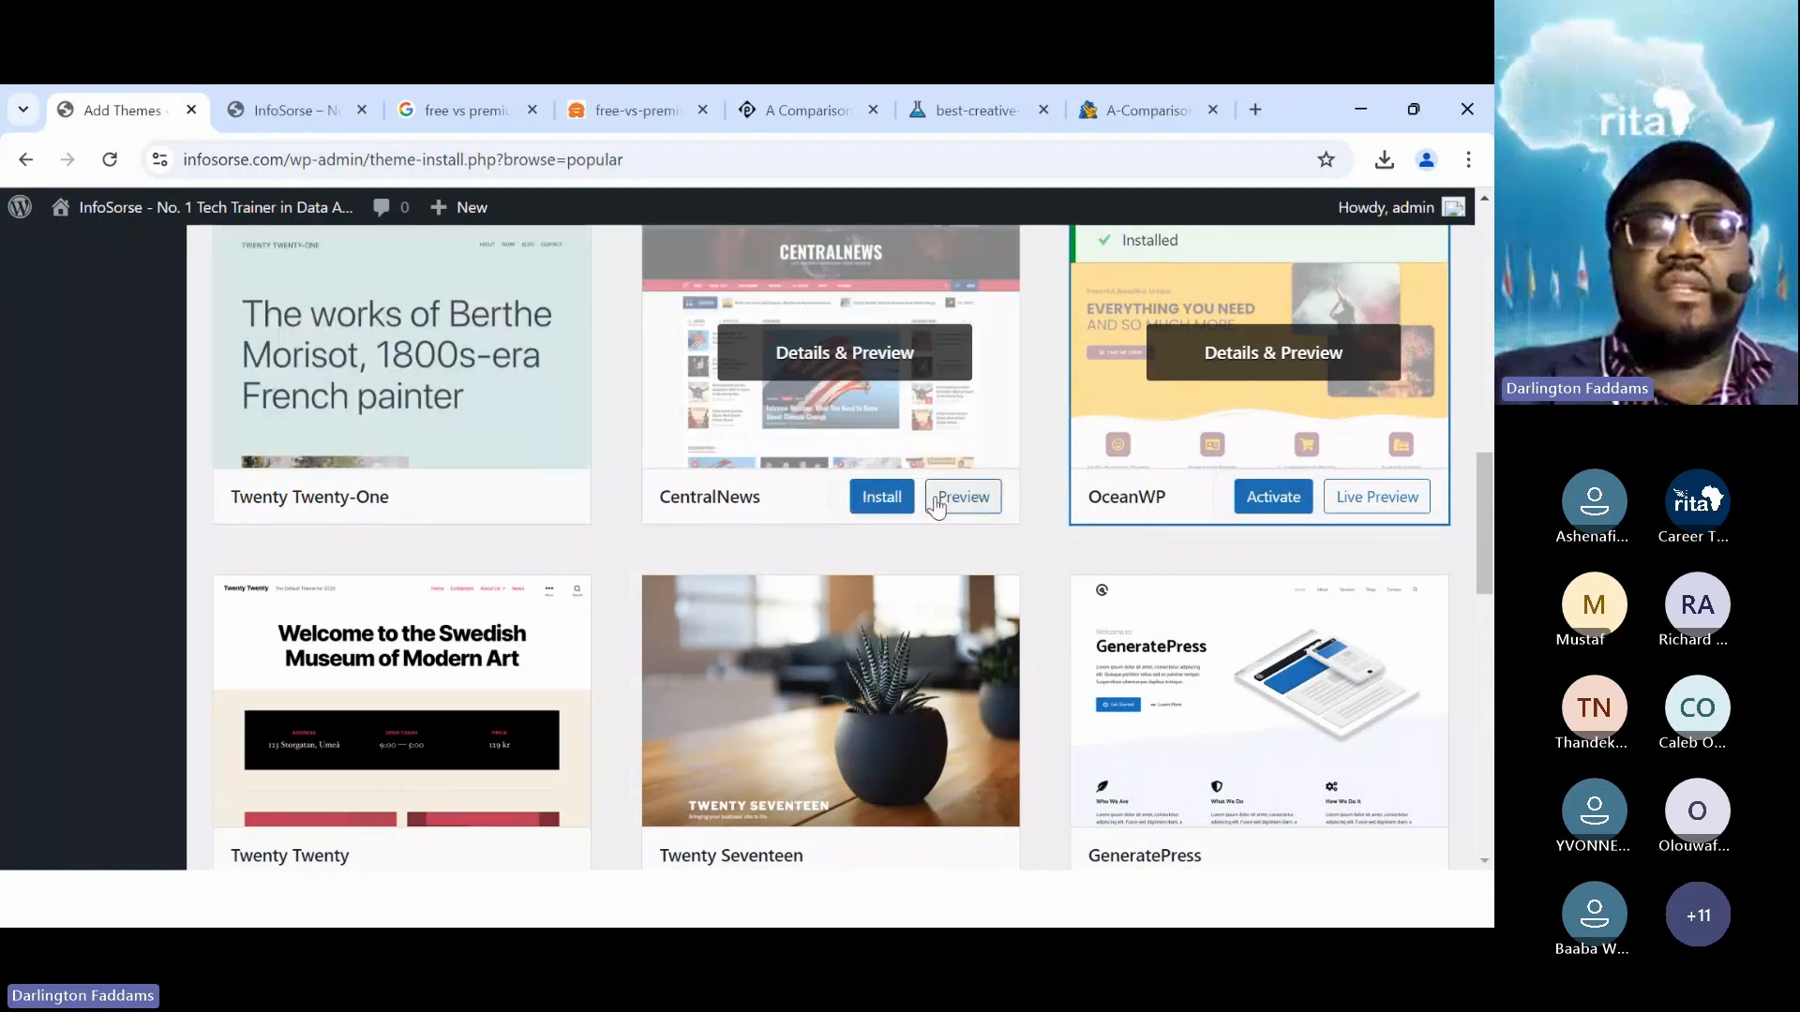
pyautogui.click(1272, 497)
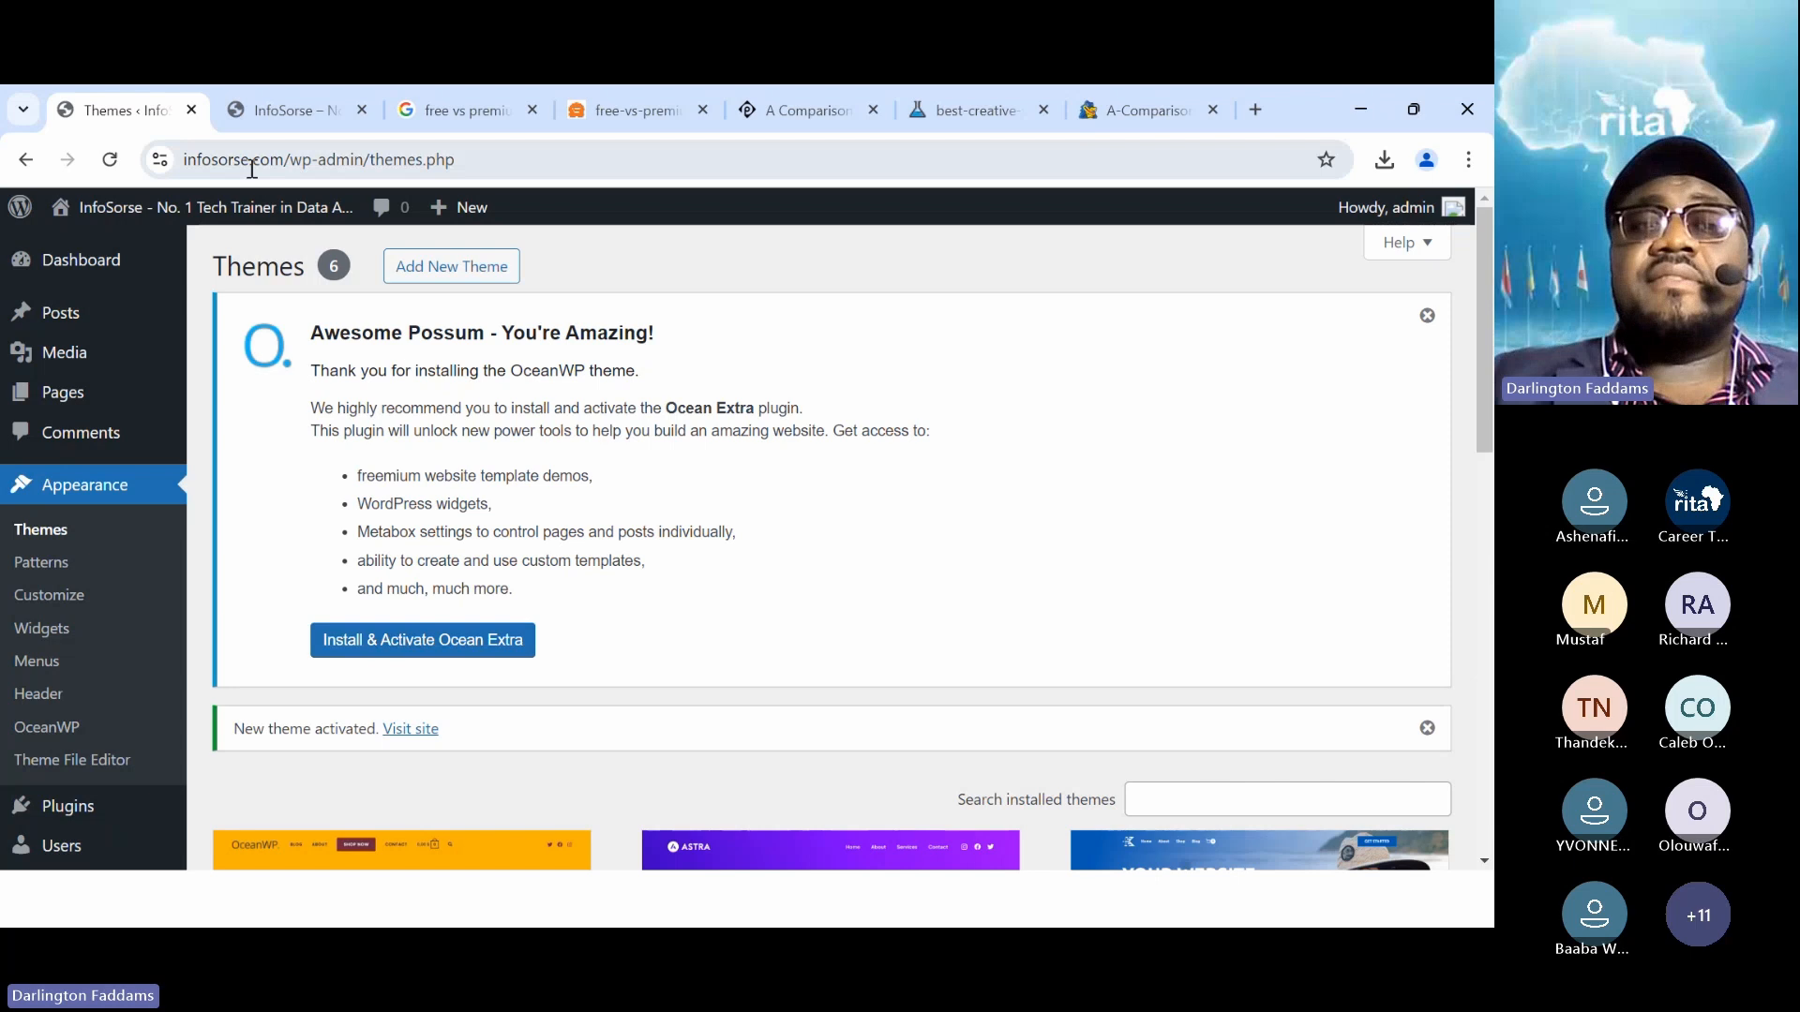
# Reload the front page to see the OceanWP layout
pyautogui.click(261, 111)
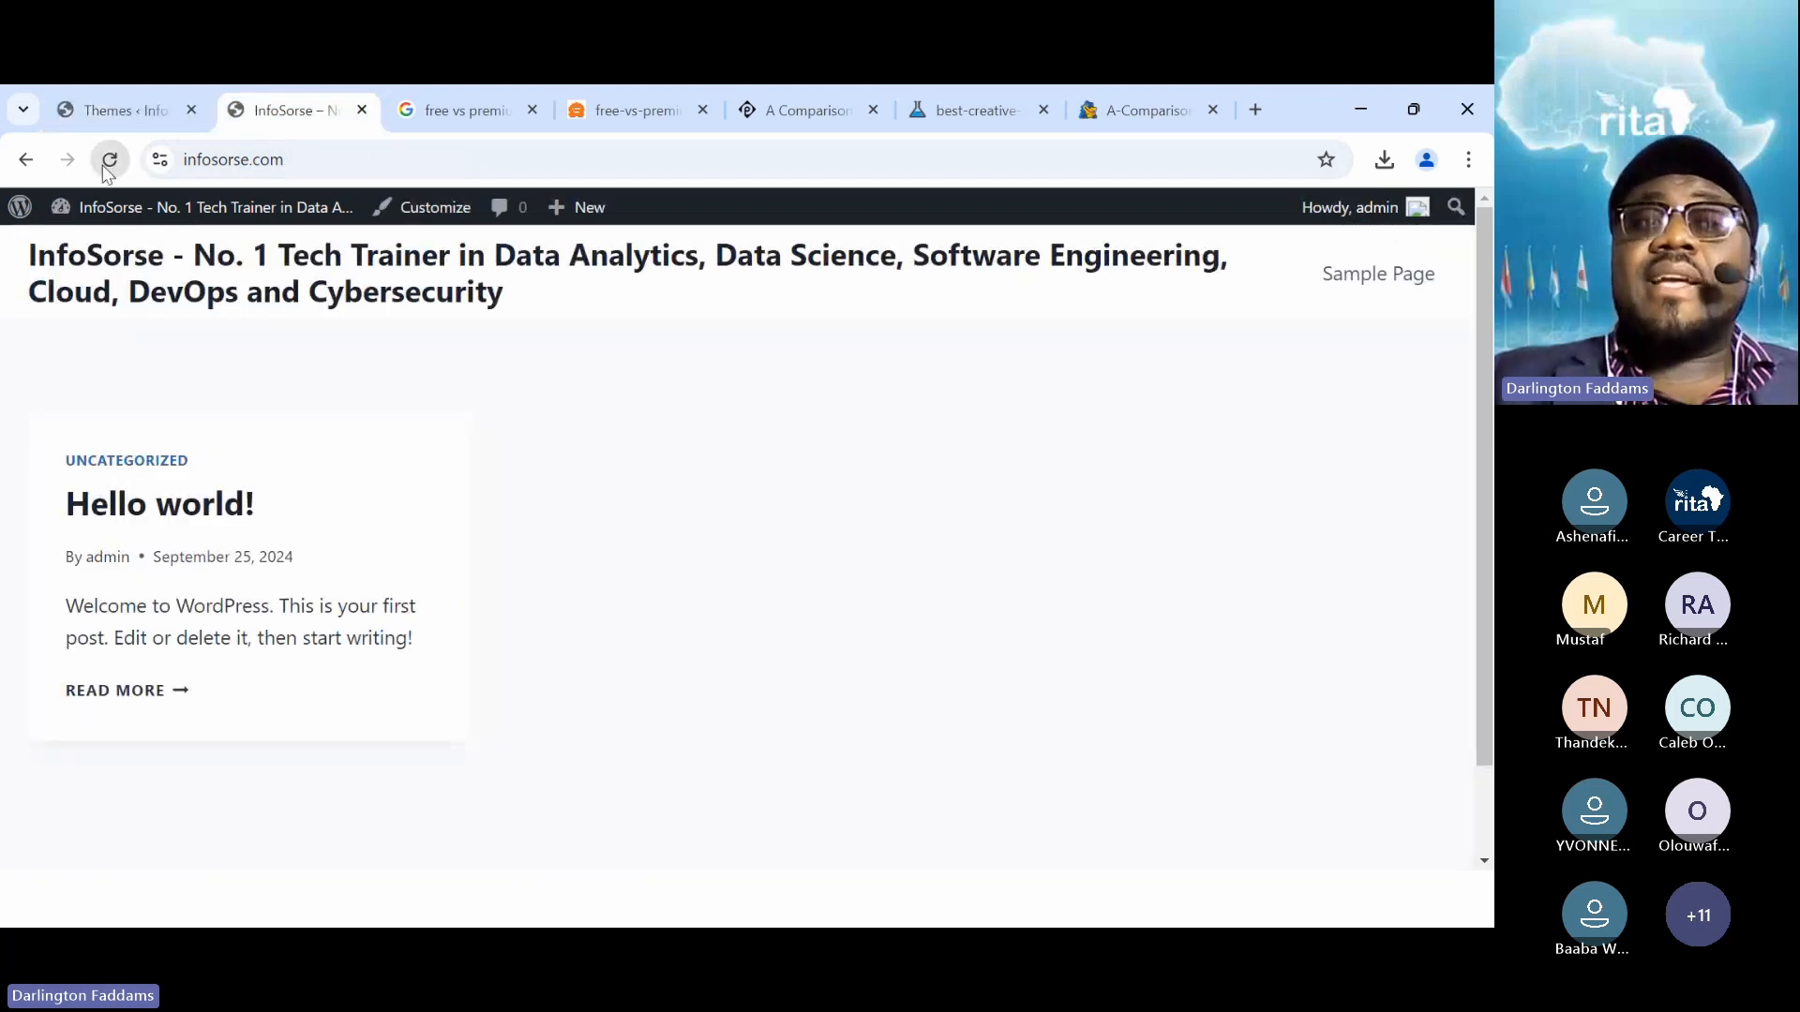
pyautogui.click(106, 165)
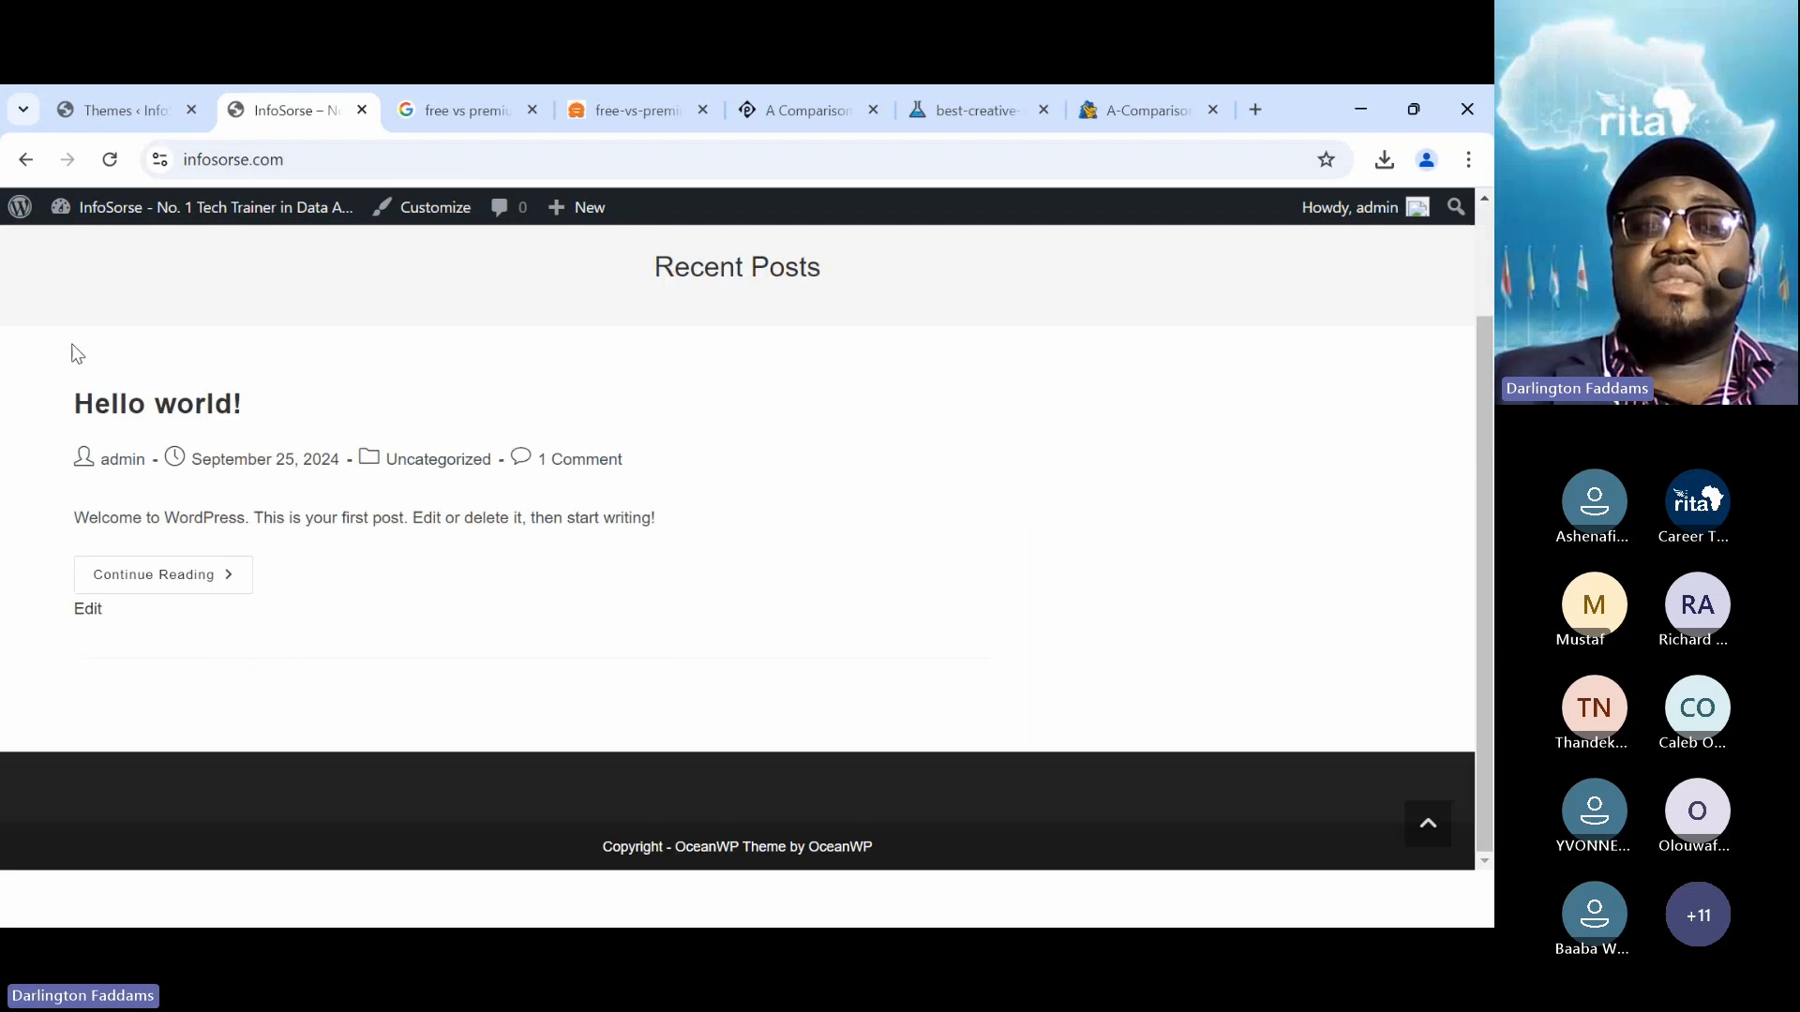
pyautogui.click(98, 107)
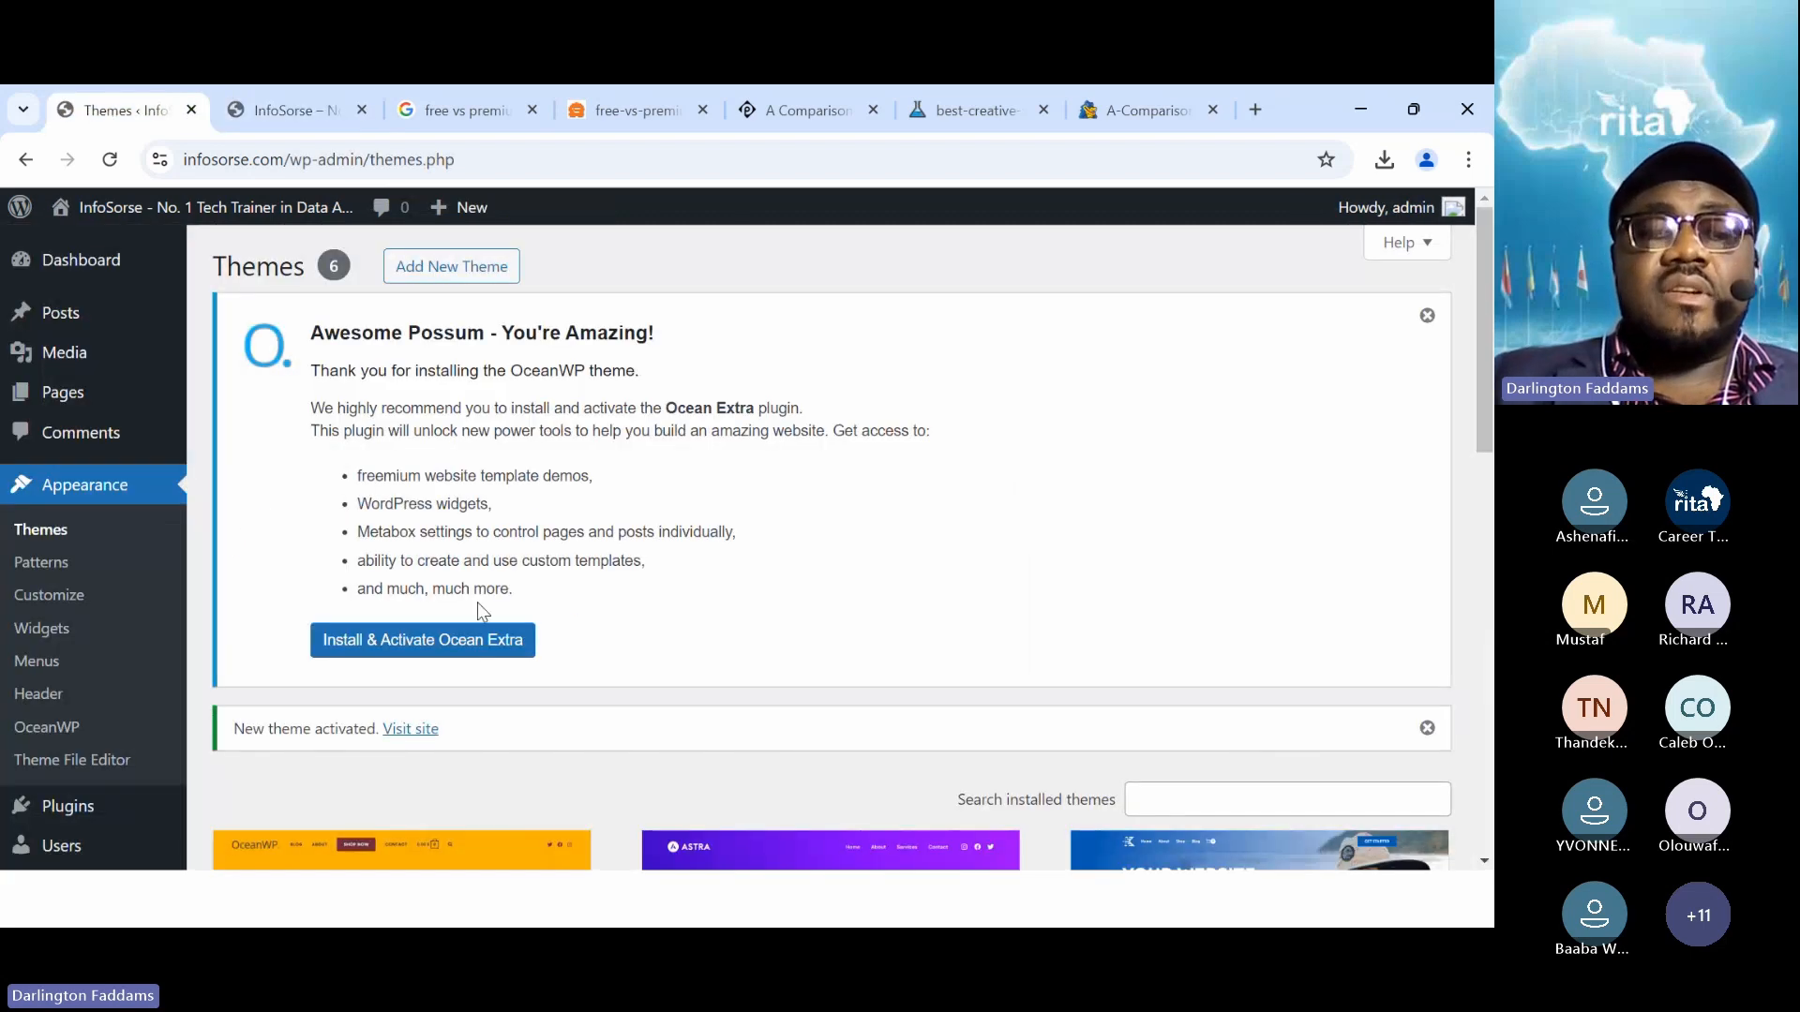
# Install and activate the Ocean Extra plugin and opt in with Allow & Continue
pyautogui.click(430, 647)
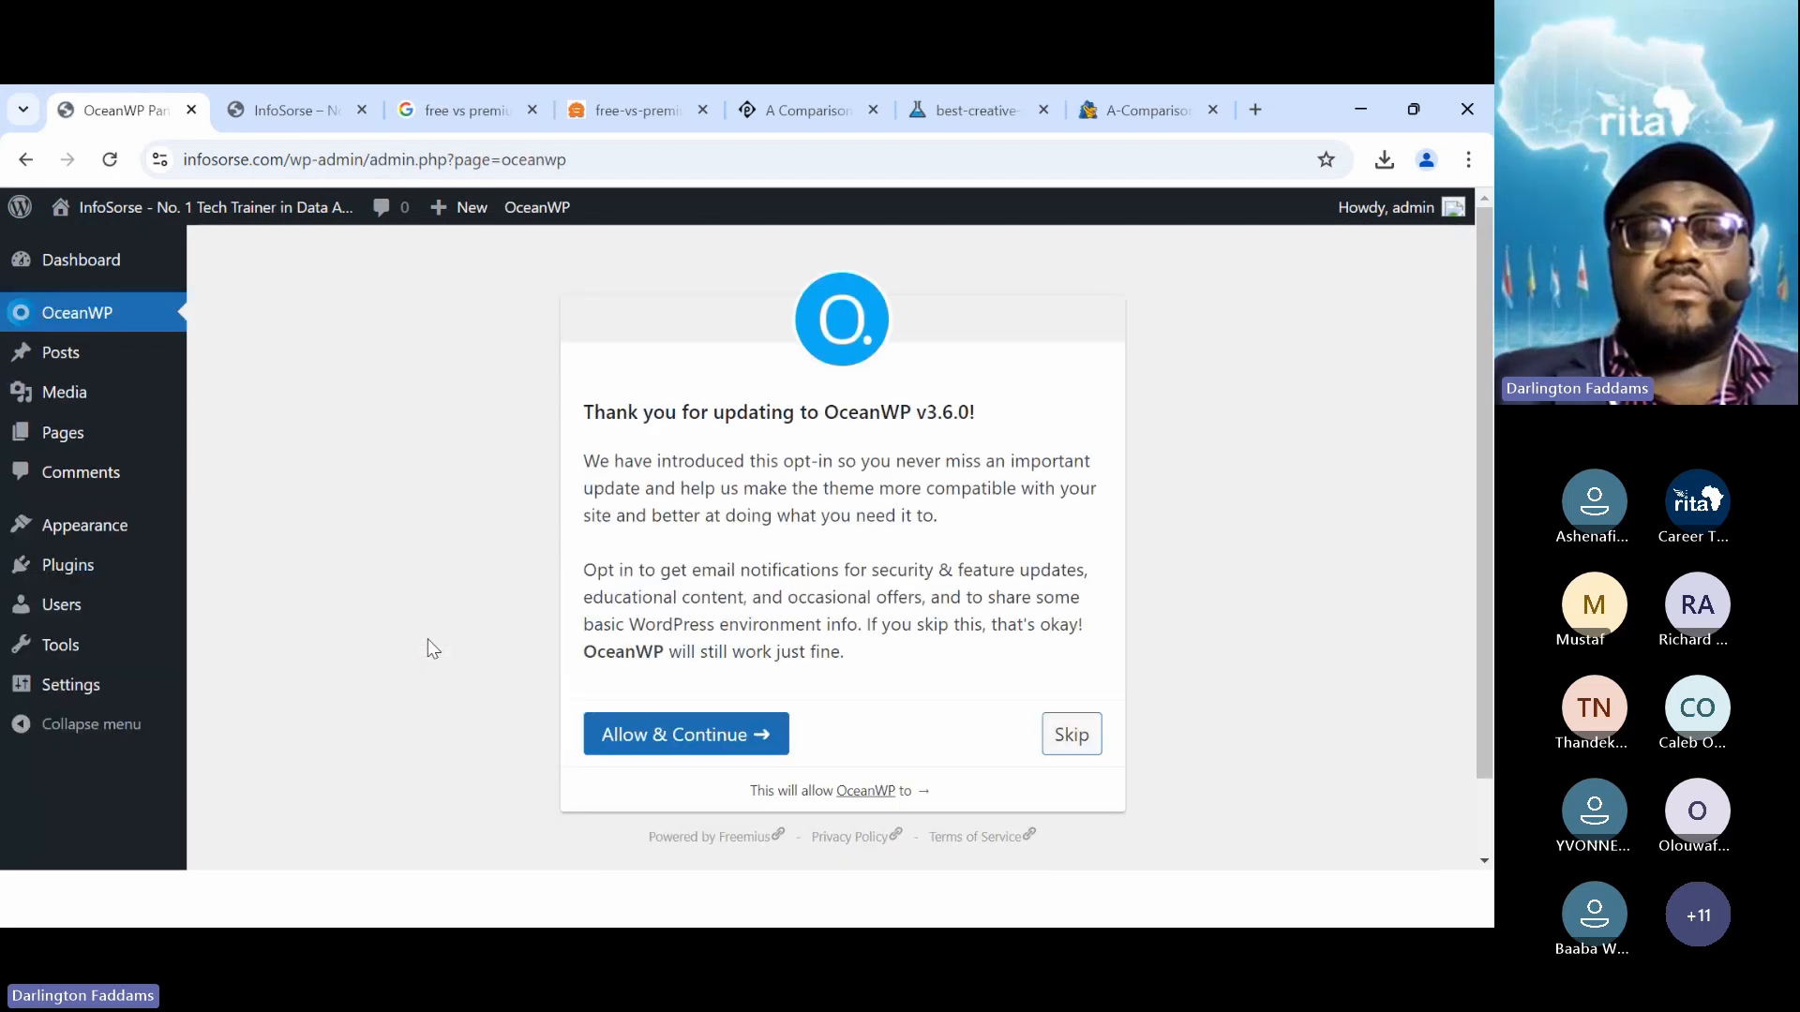
pyautogui.click(677, 729)
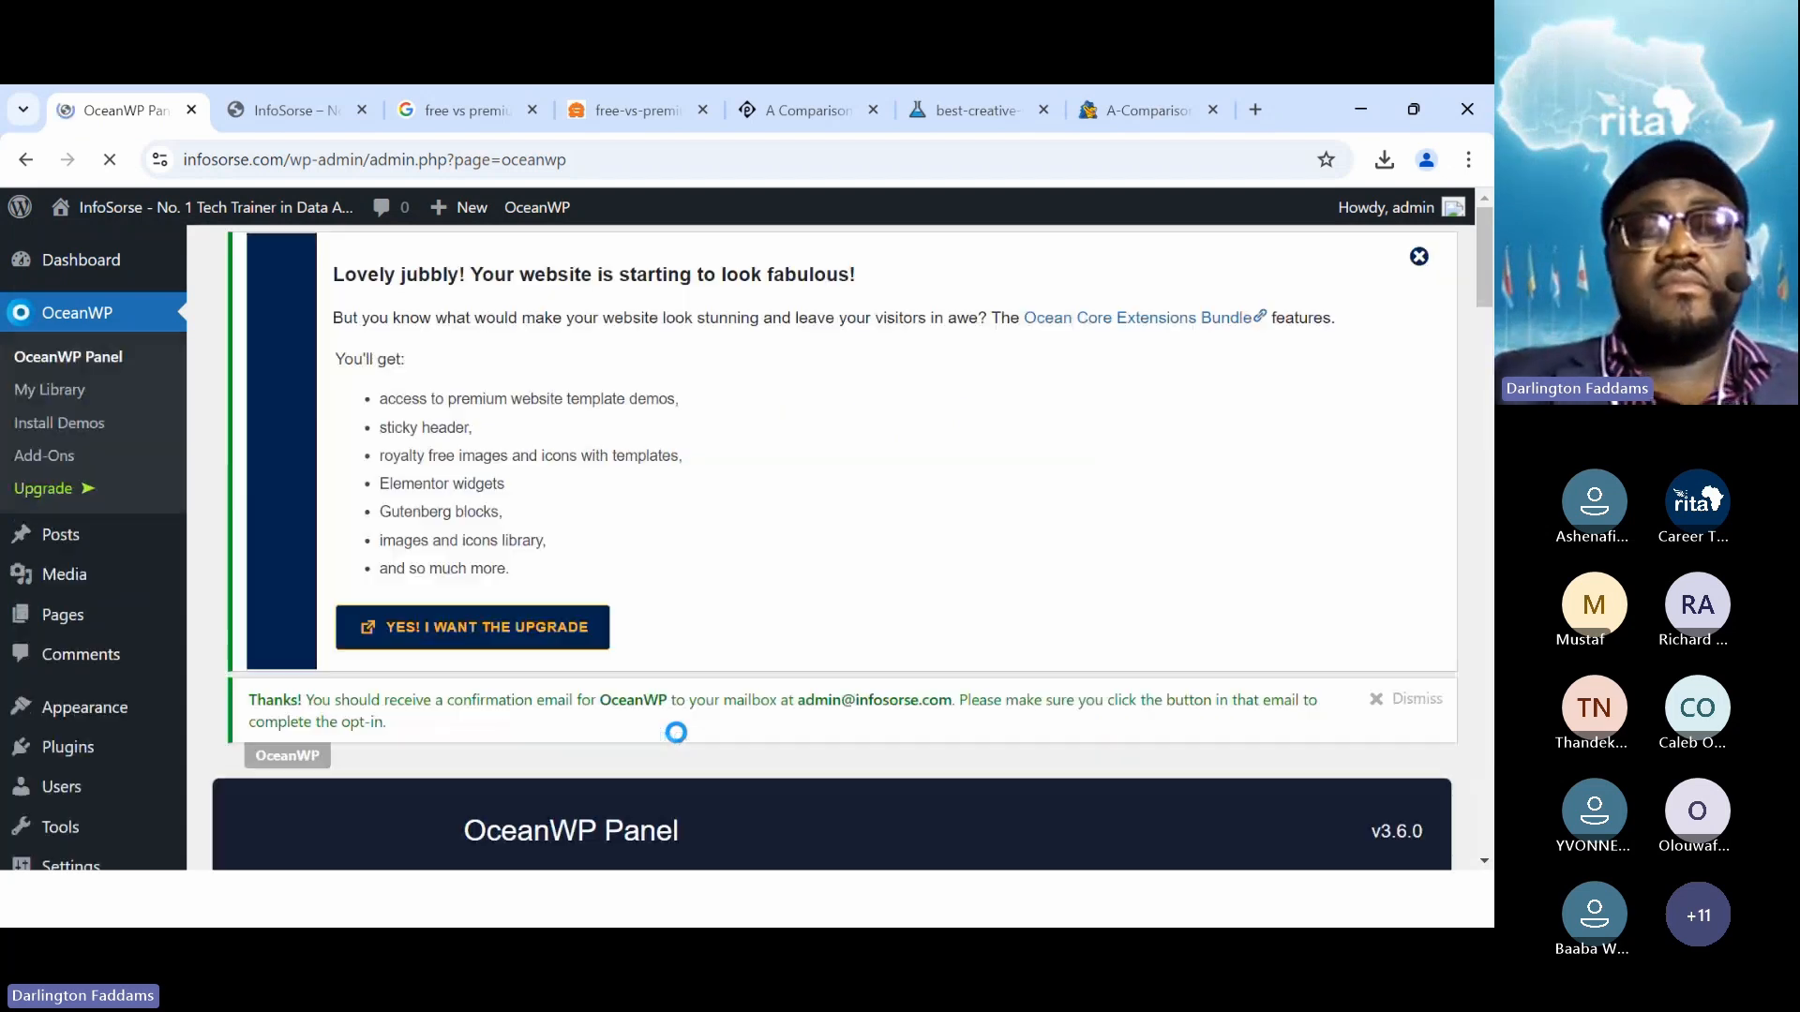
pyautogui.scroll(-3, 677, 732)
pyautogui.scroll(-3, 677, 732)
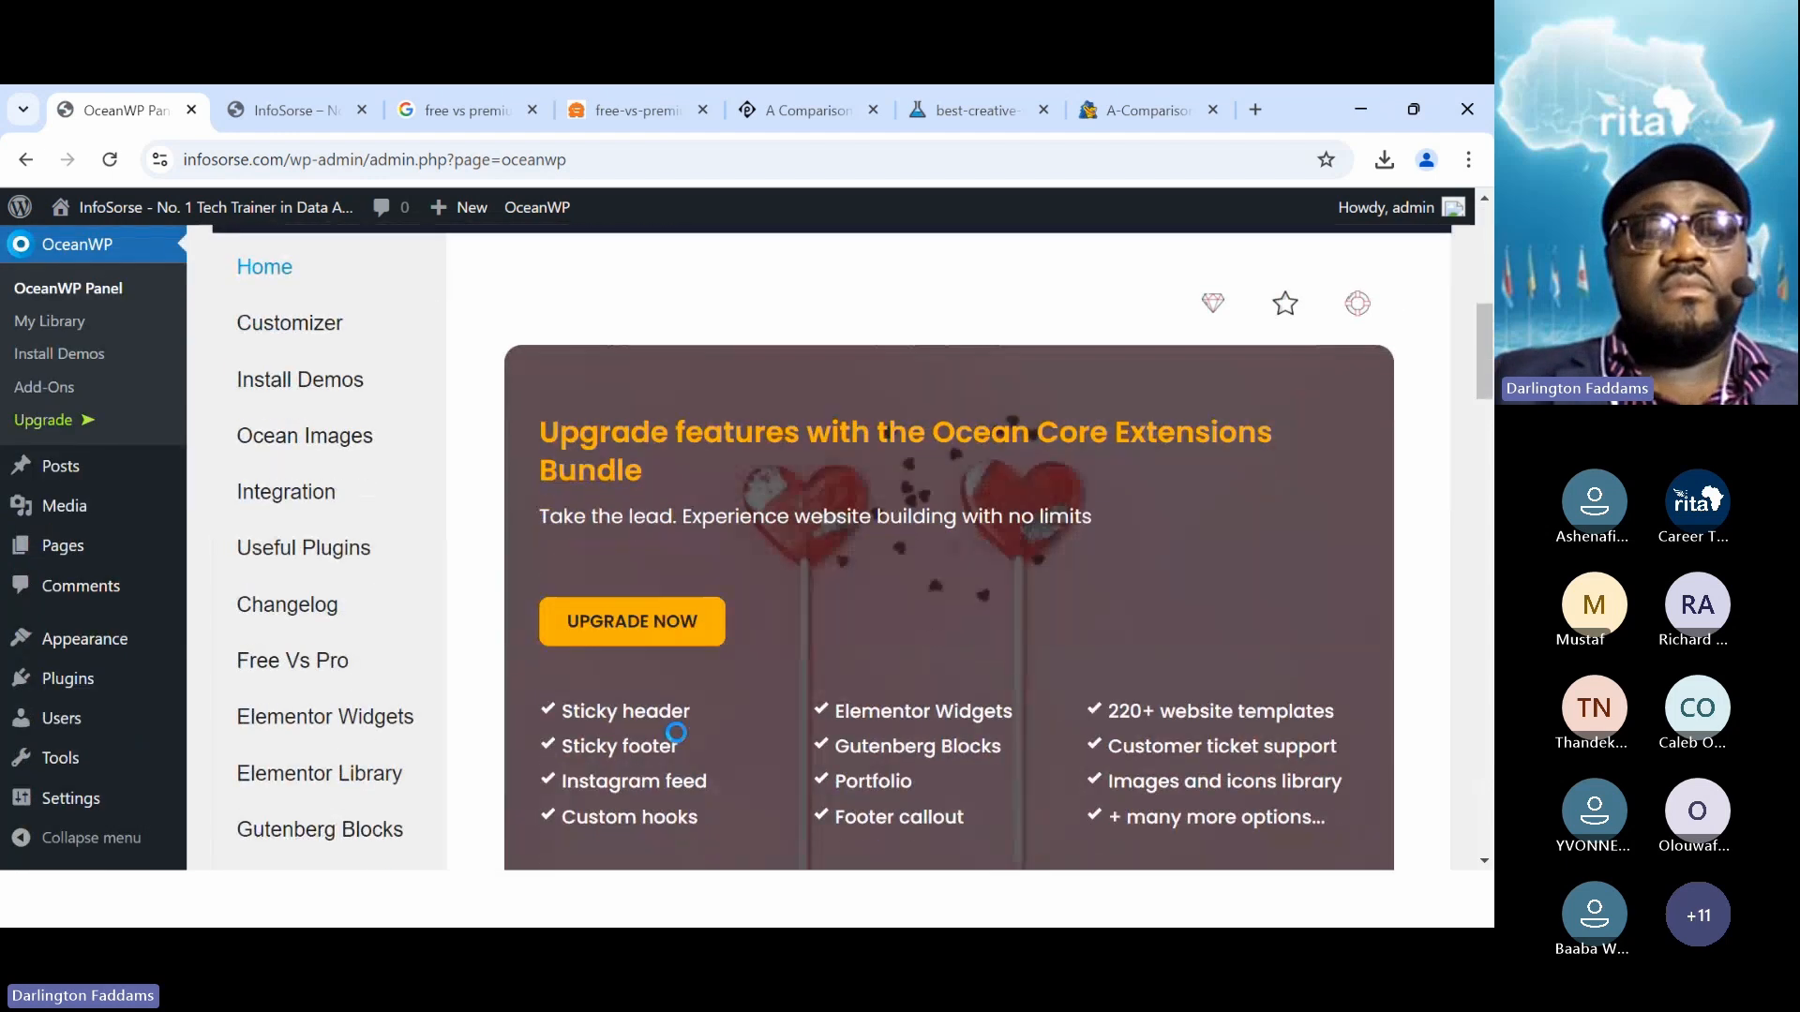
pyautogui.scroll(5, 677, 732)
# Reload the front page with OceanWP active, then return to the OceanWP Panel
pyautogui.click(281, 109)
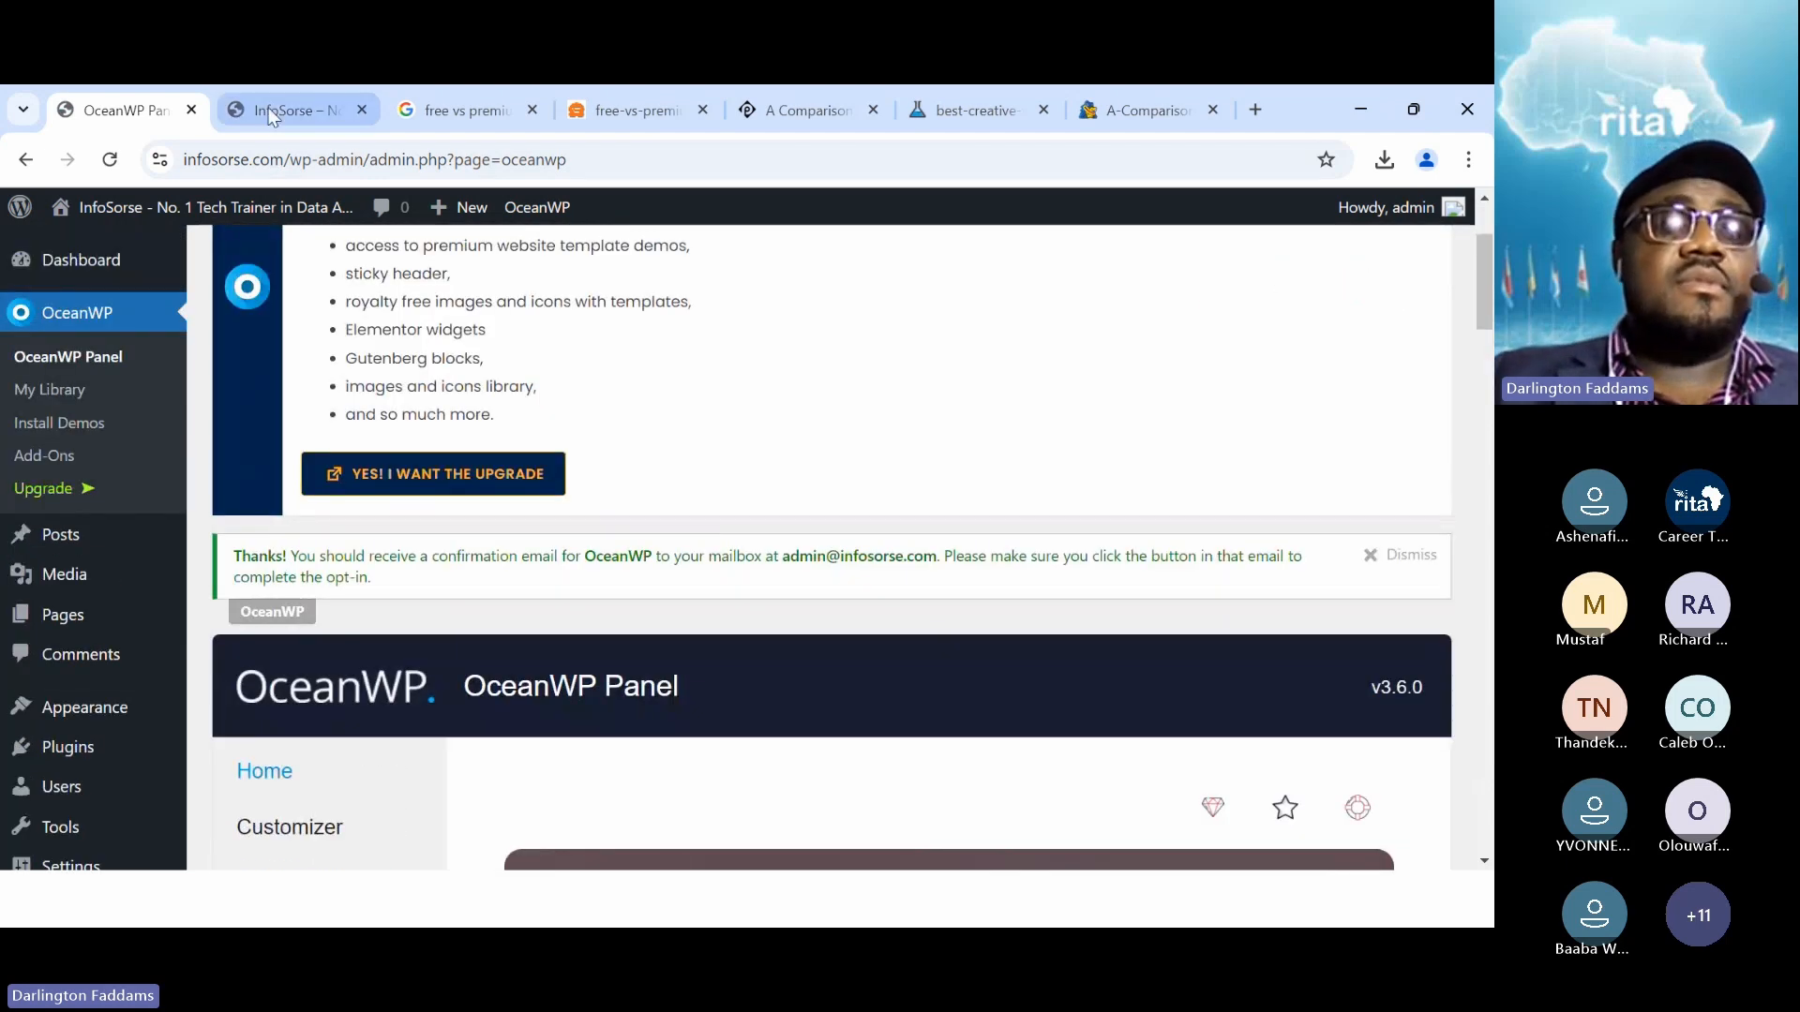
pyautogui.click(105, 173)
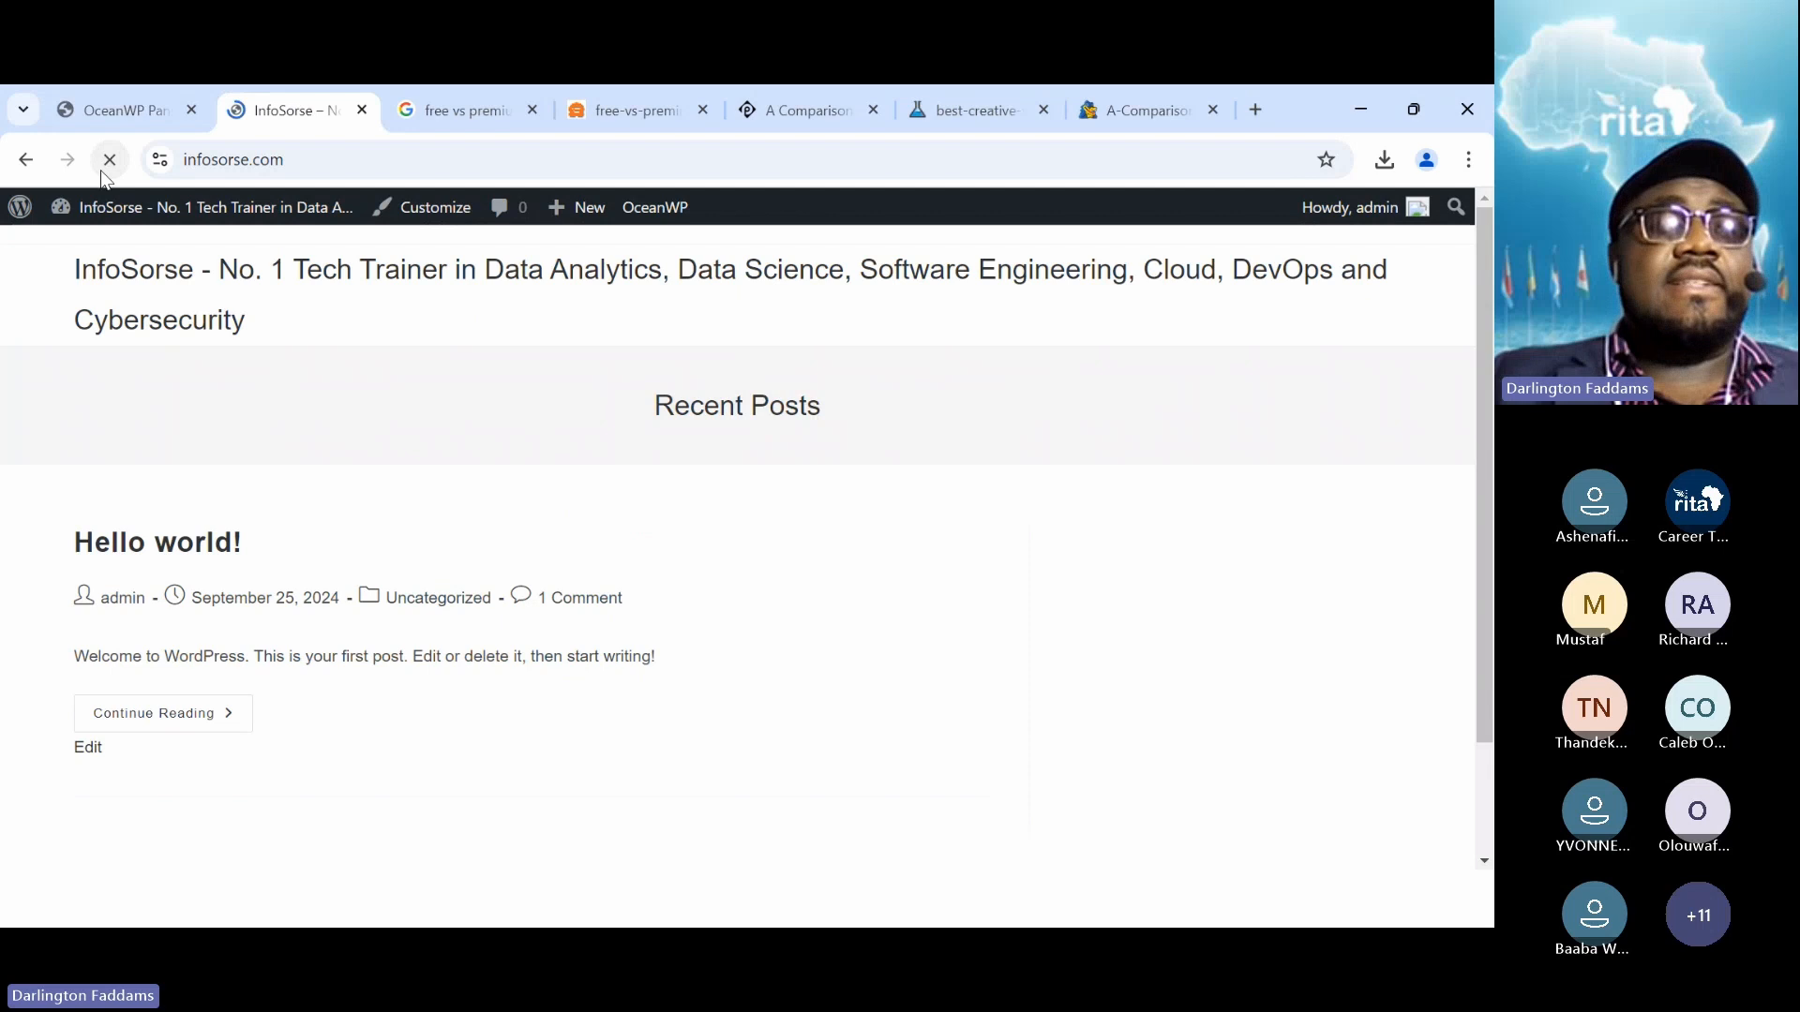
pyautogui.click(99, 105)
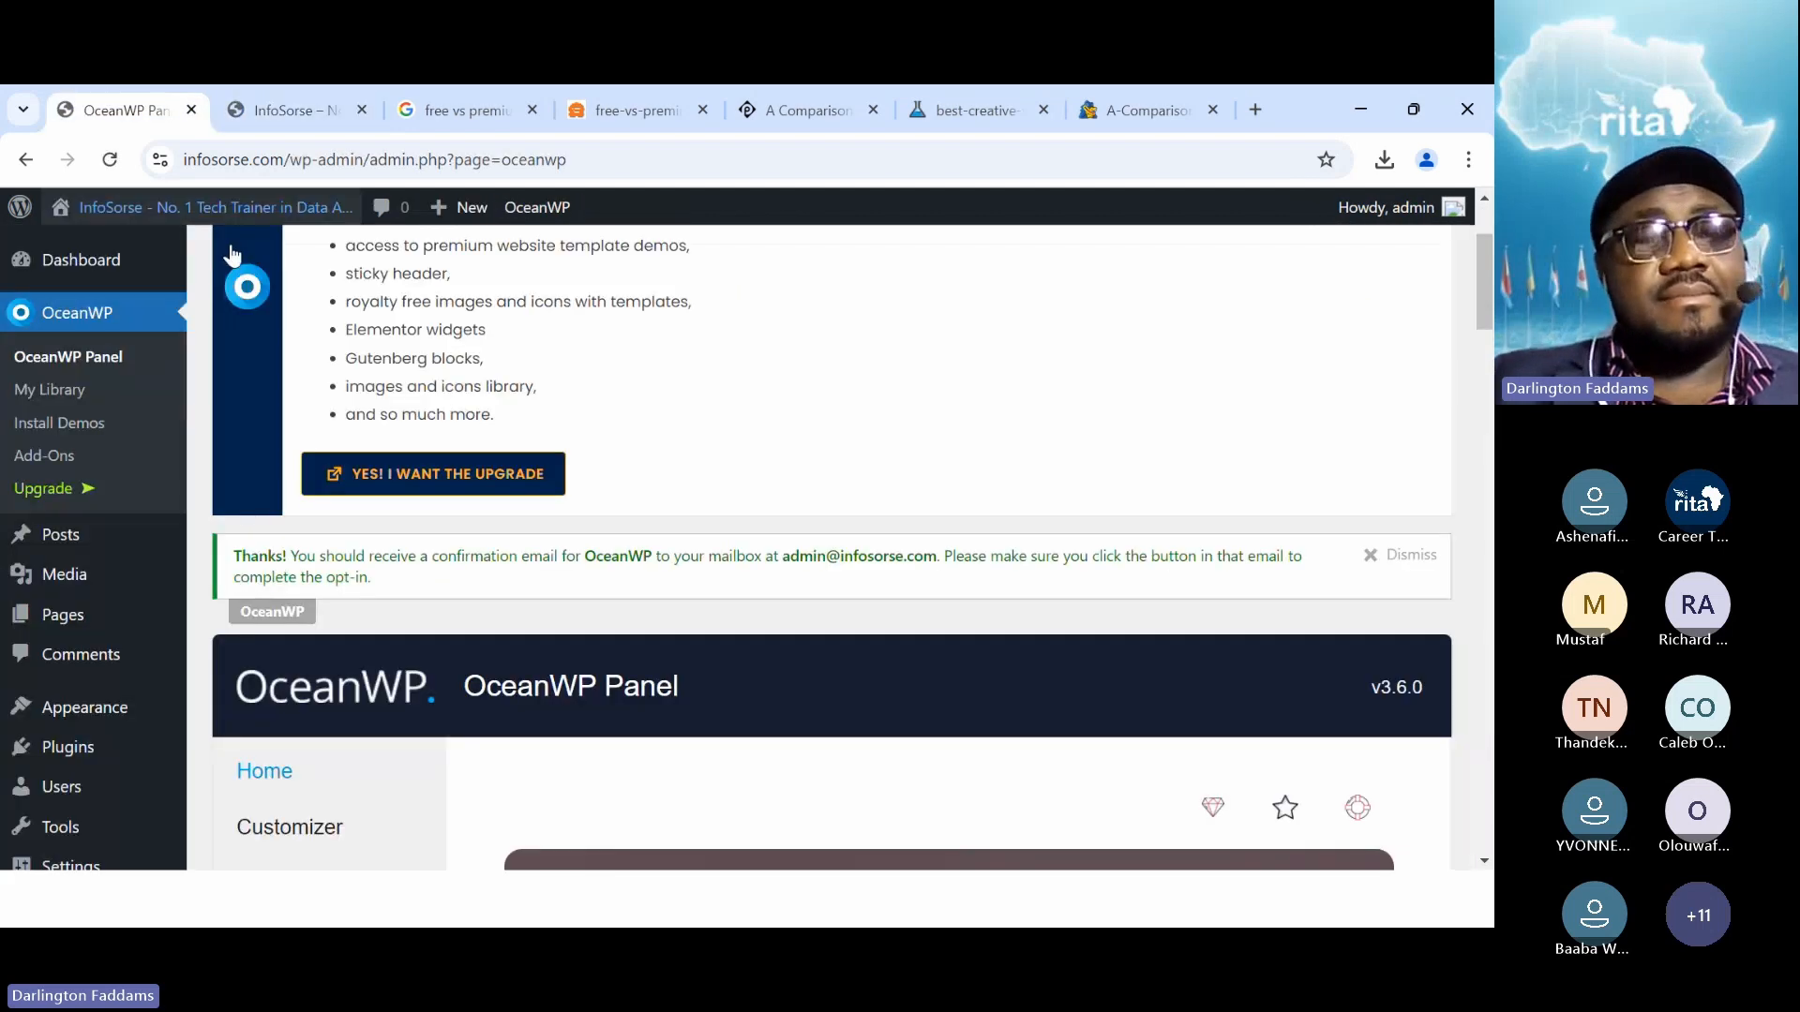
pyautogui.scroll(-3, 78, 675)
# Install GeneratePress from the Add Themes directory and activate it
pyautogui.moveTo(75, 645)
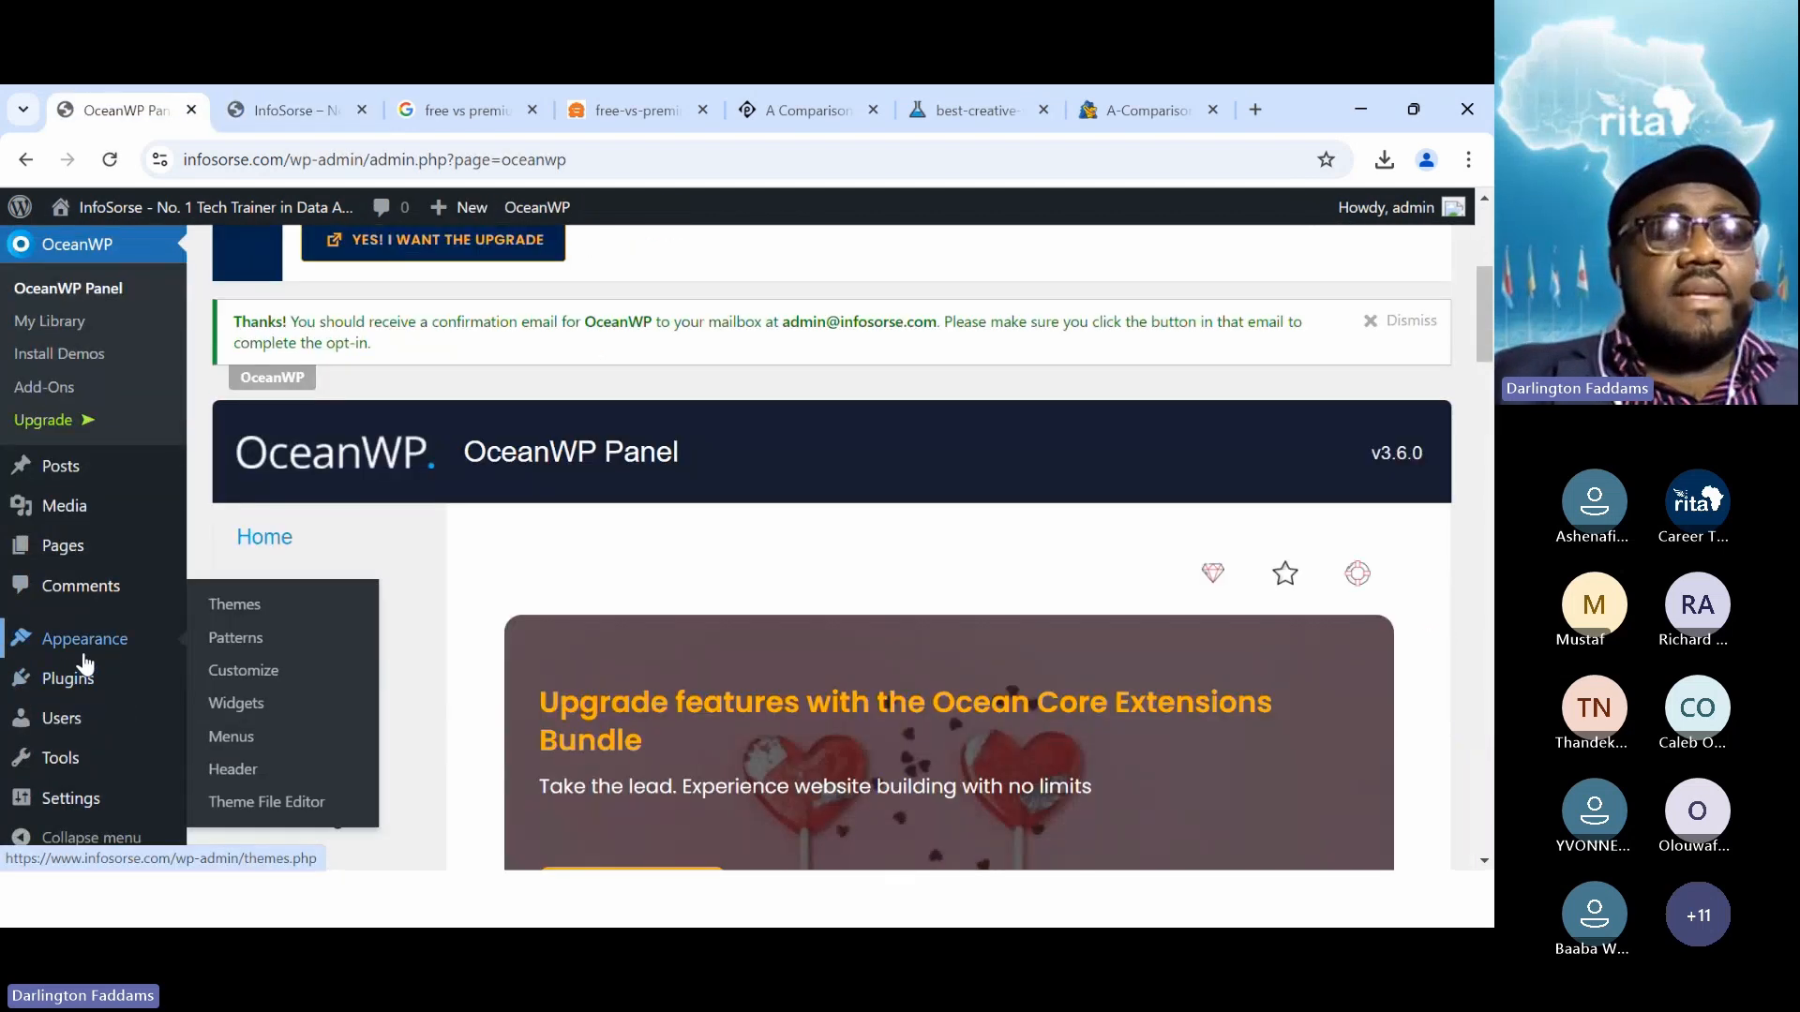
pyautogui.click(262, 617)
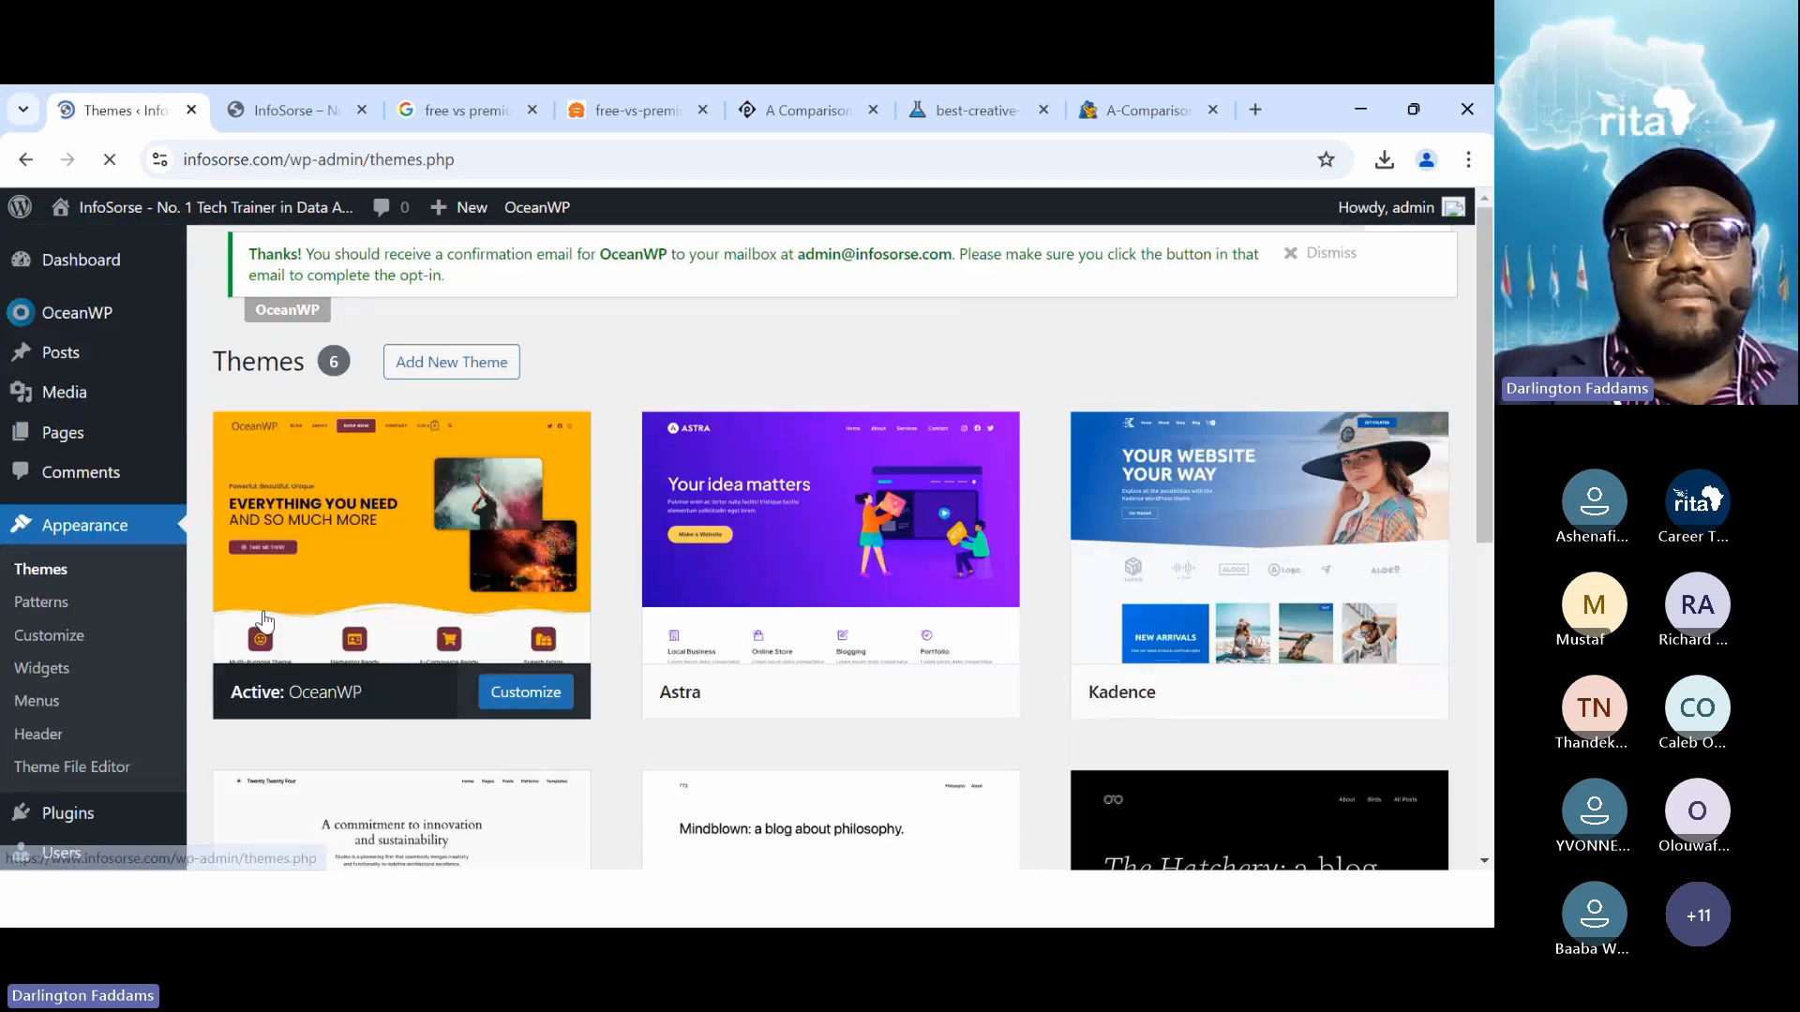
pyautogui.scroll(-4, 579, 750)
pyautogui.scroll(4, 578, 751)
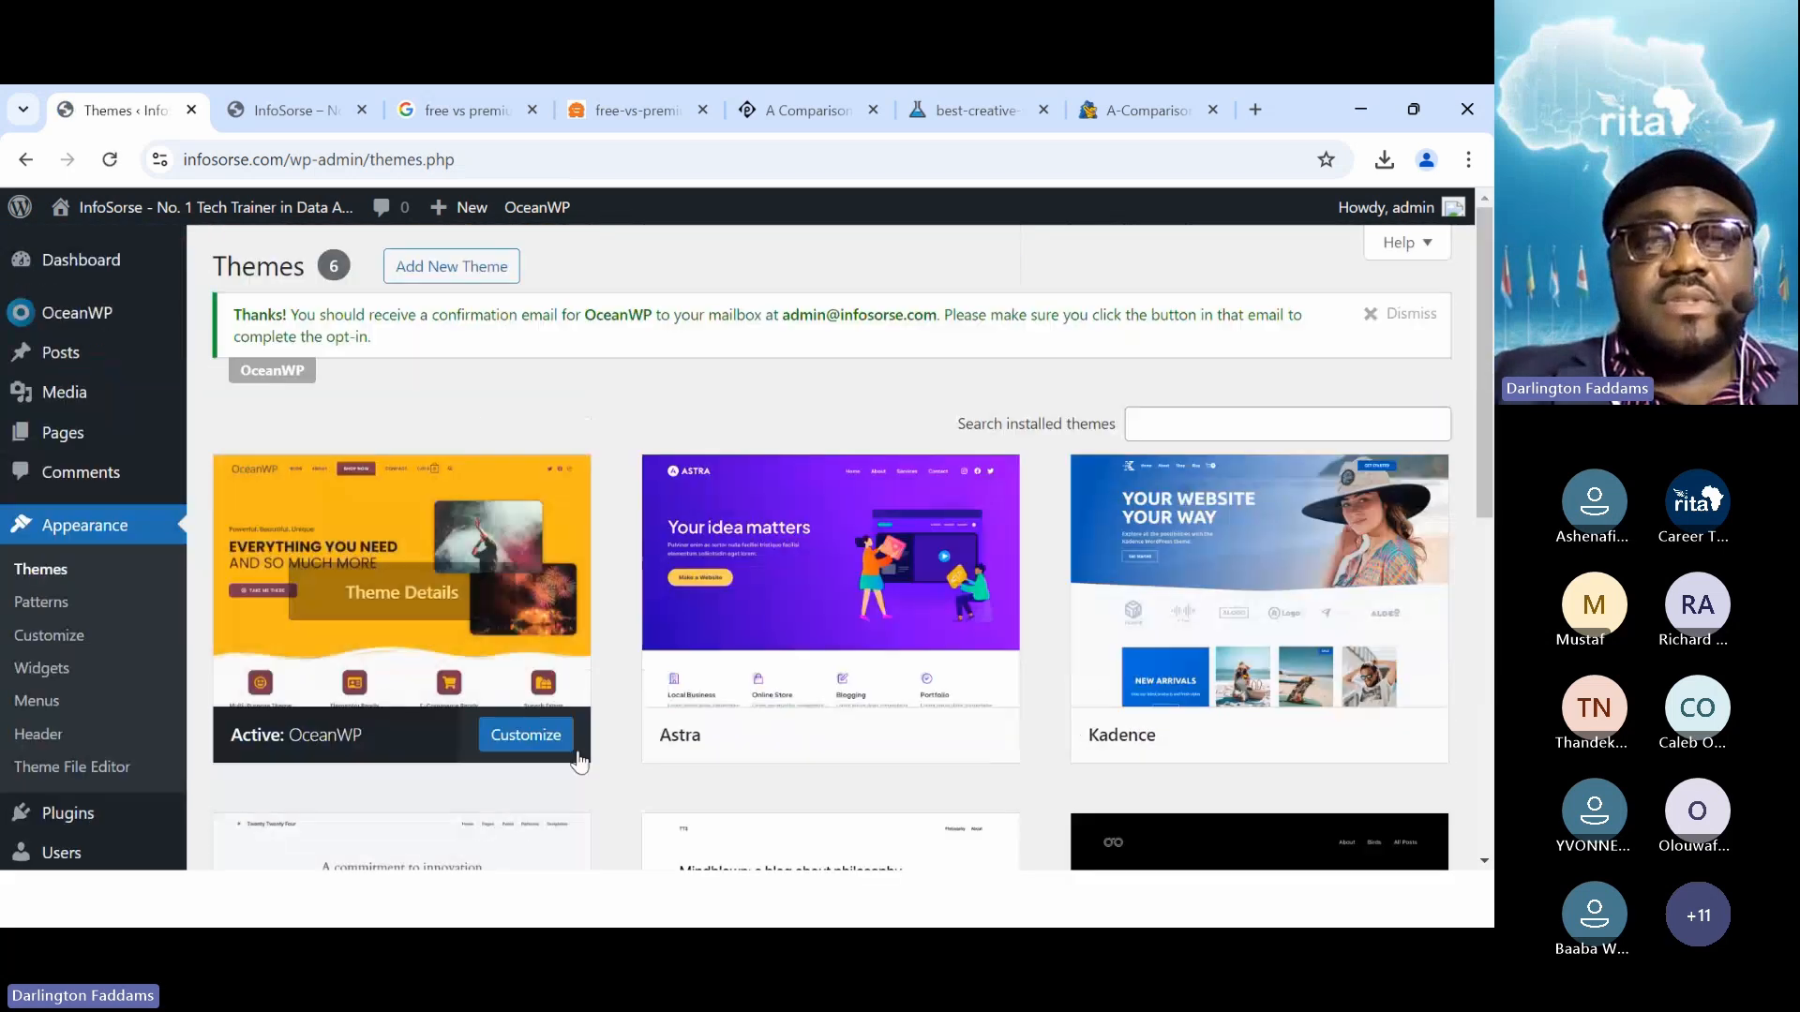
pyautogui.click(479, 267)
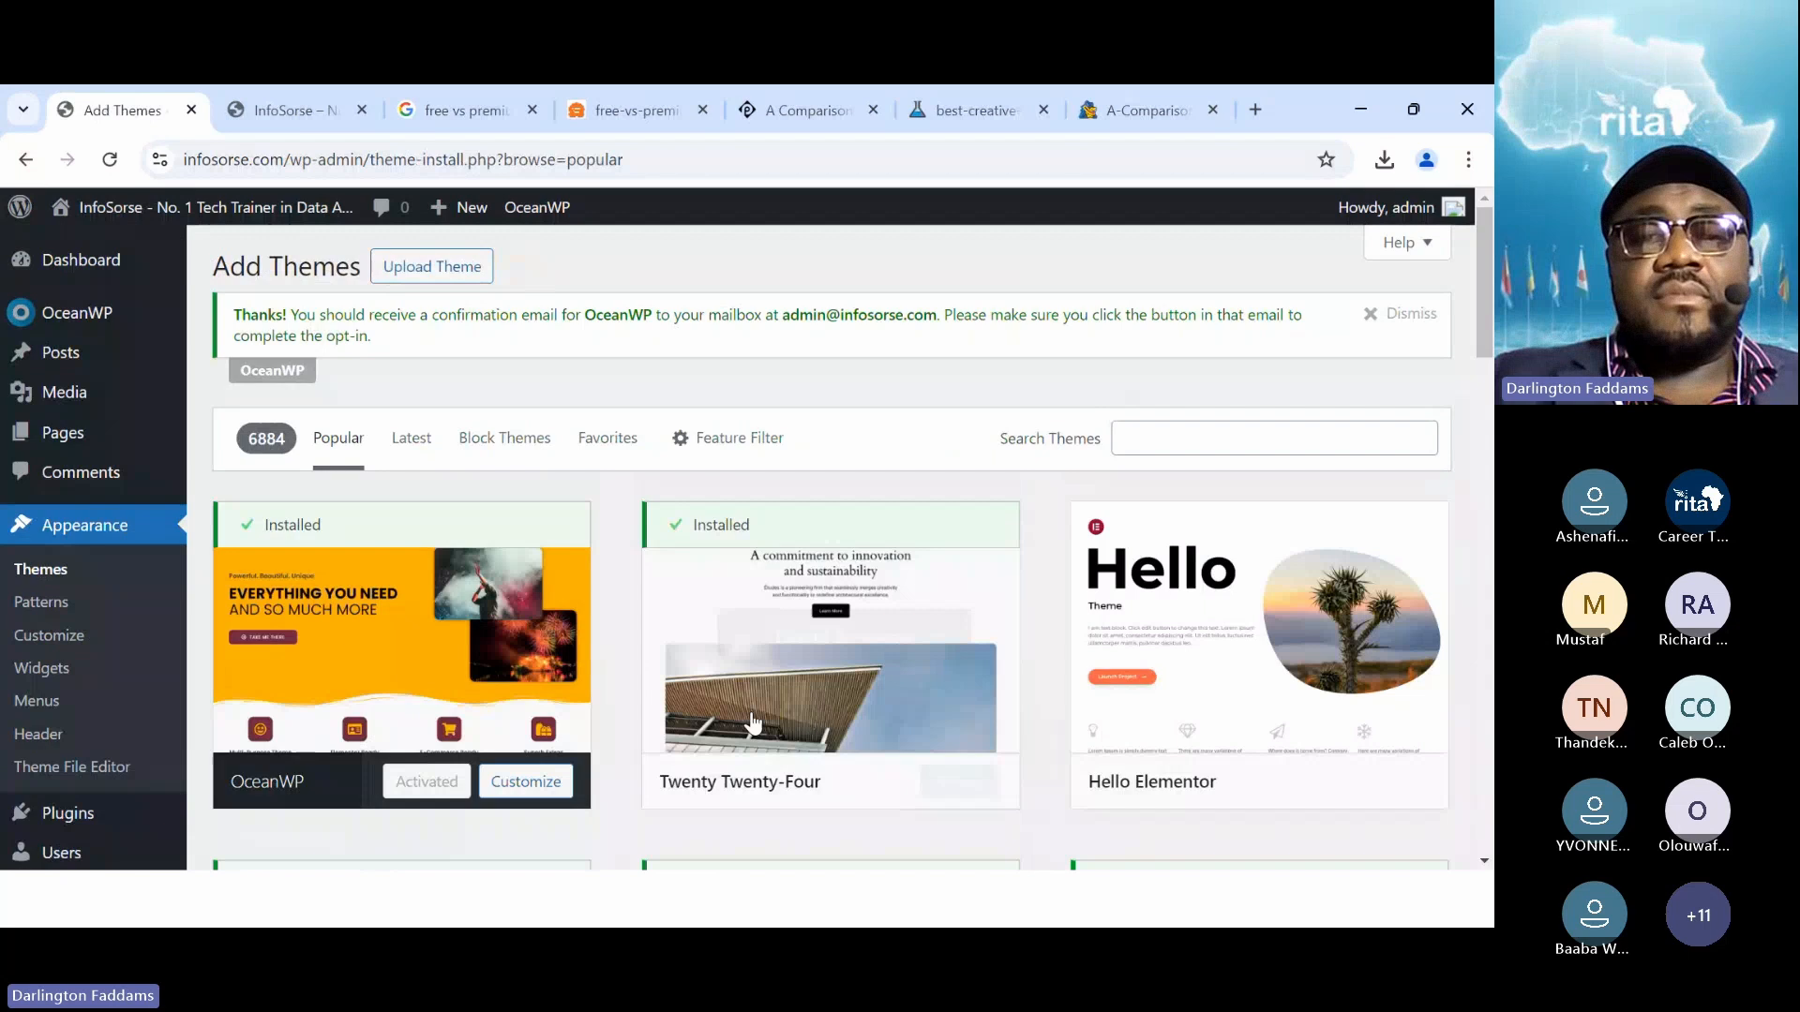
pyautogui.scroll(-5, 750, 722)
pyautogui.scroll(-5, 750, 720)
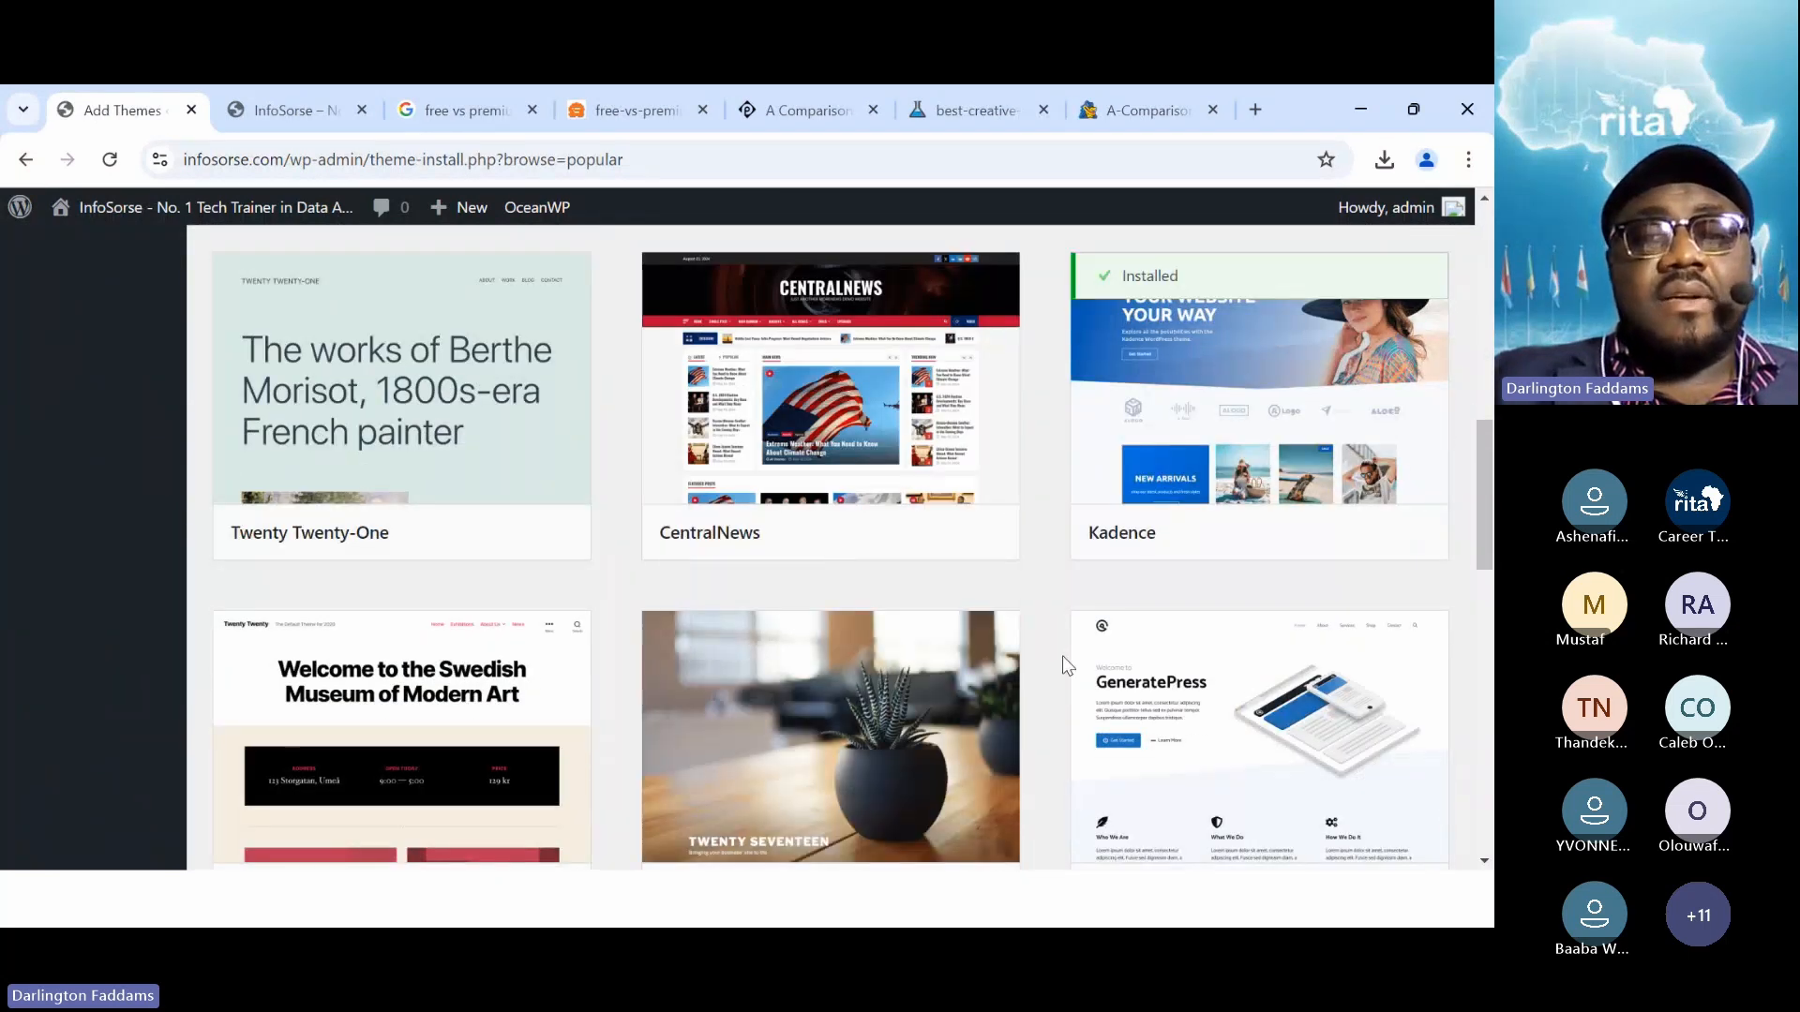
pyautogui.scroll(-3, 1063, 657)
pyautogui.click(1294, 581)
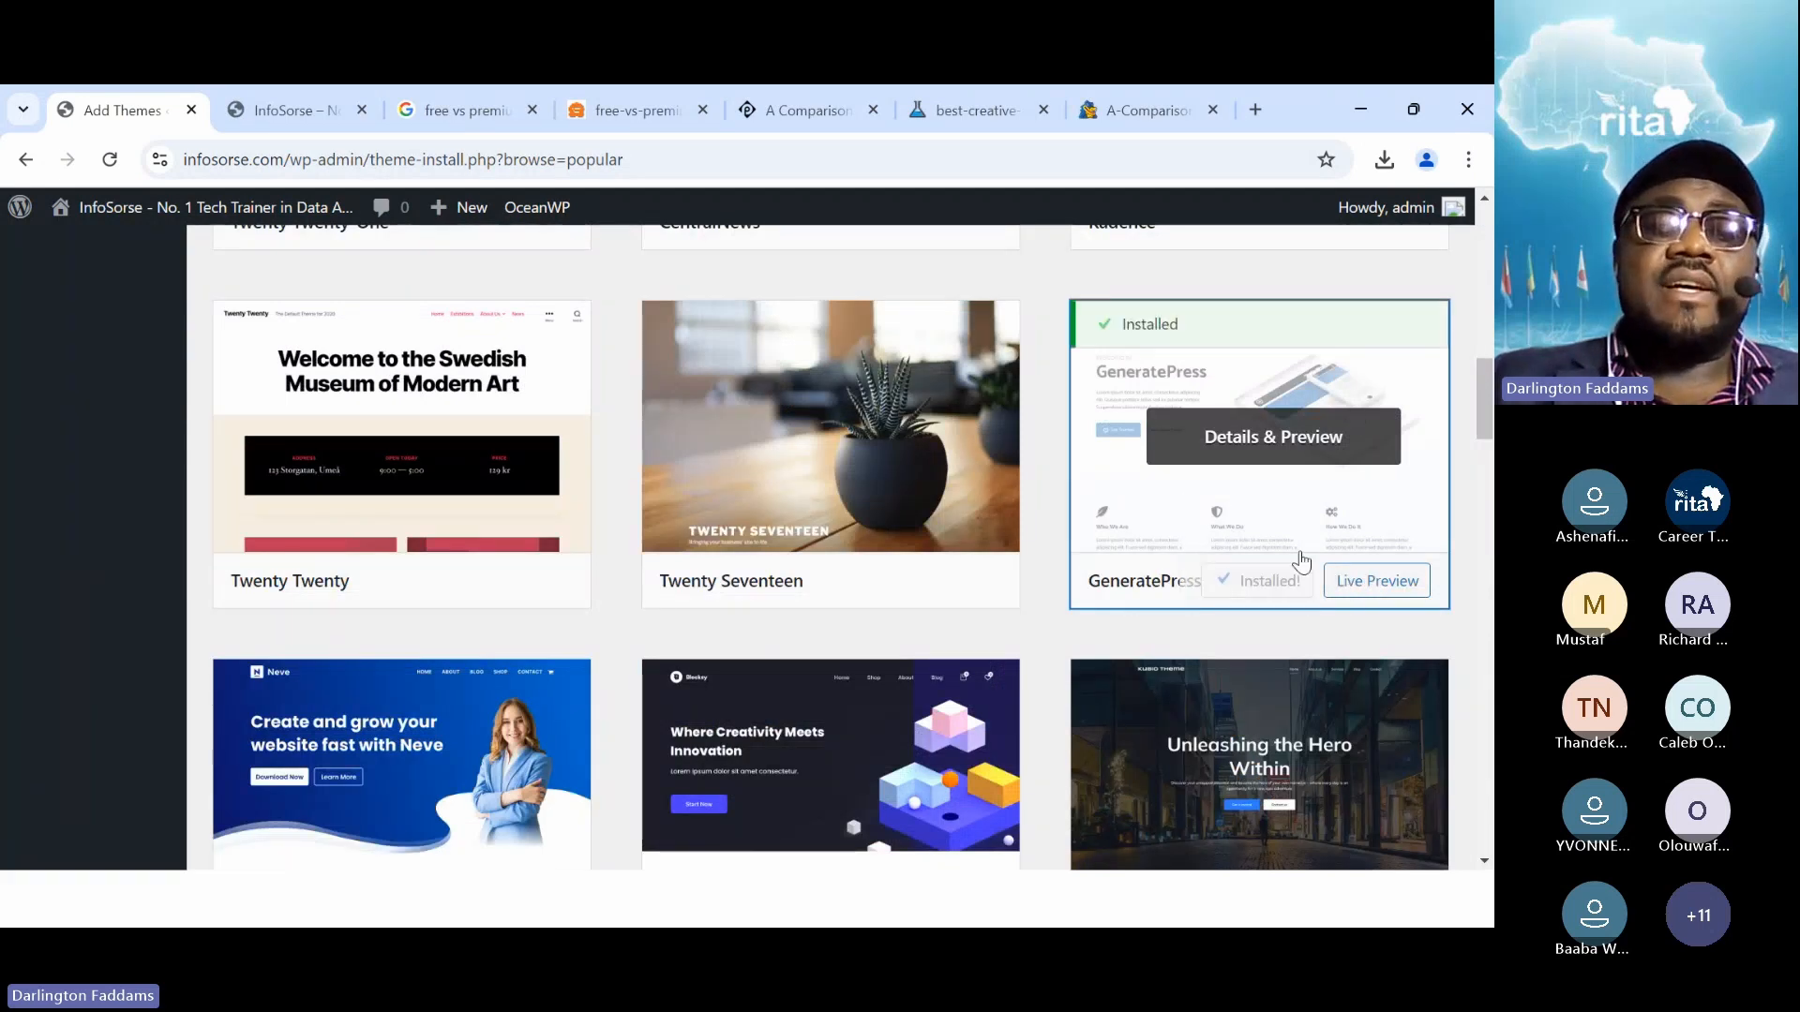
pyautogui.click(1275, 591)
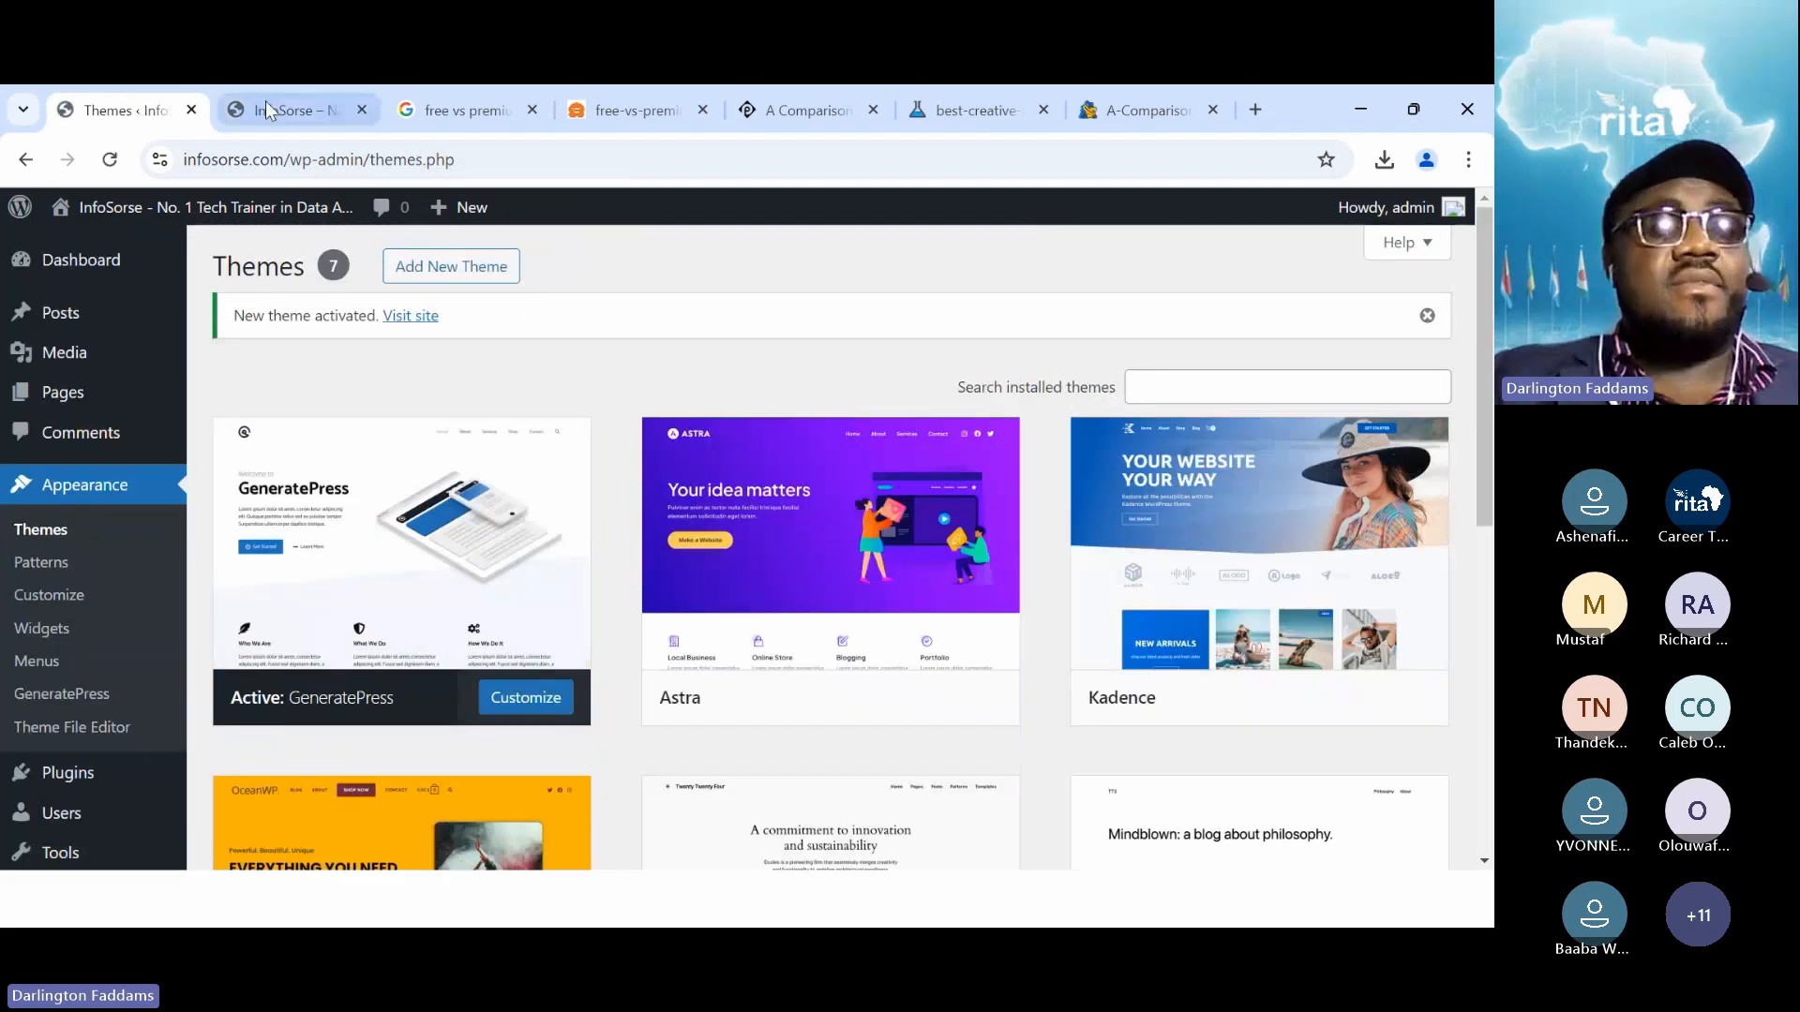
# Reload the InfoSorse homepage in GeneratePress, then return to the Themes list
pyautogui.click(269, 109)
pyautogui.click(105, 163)
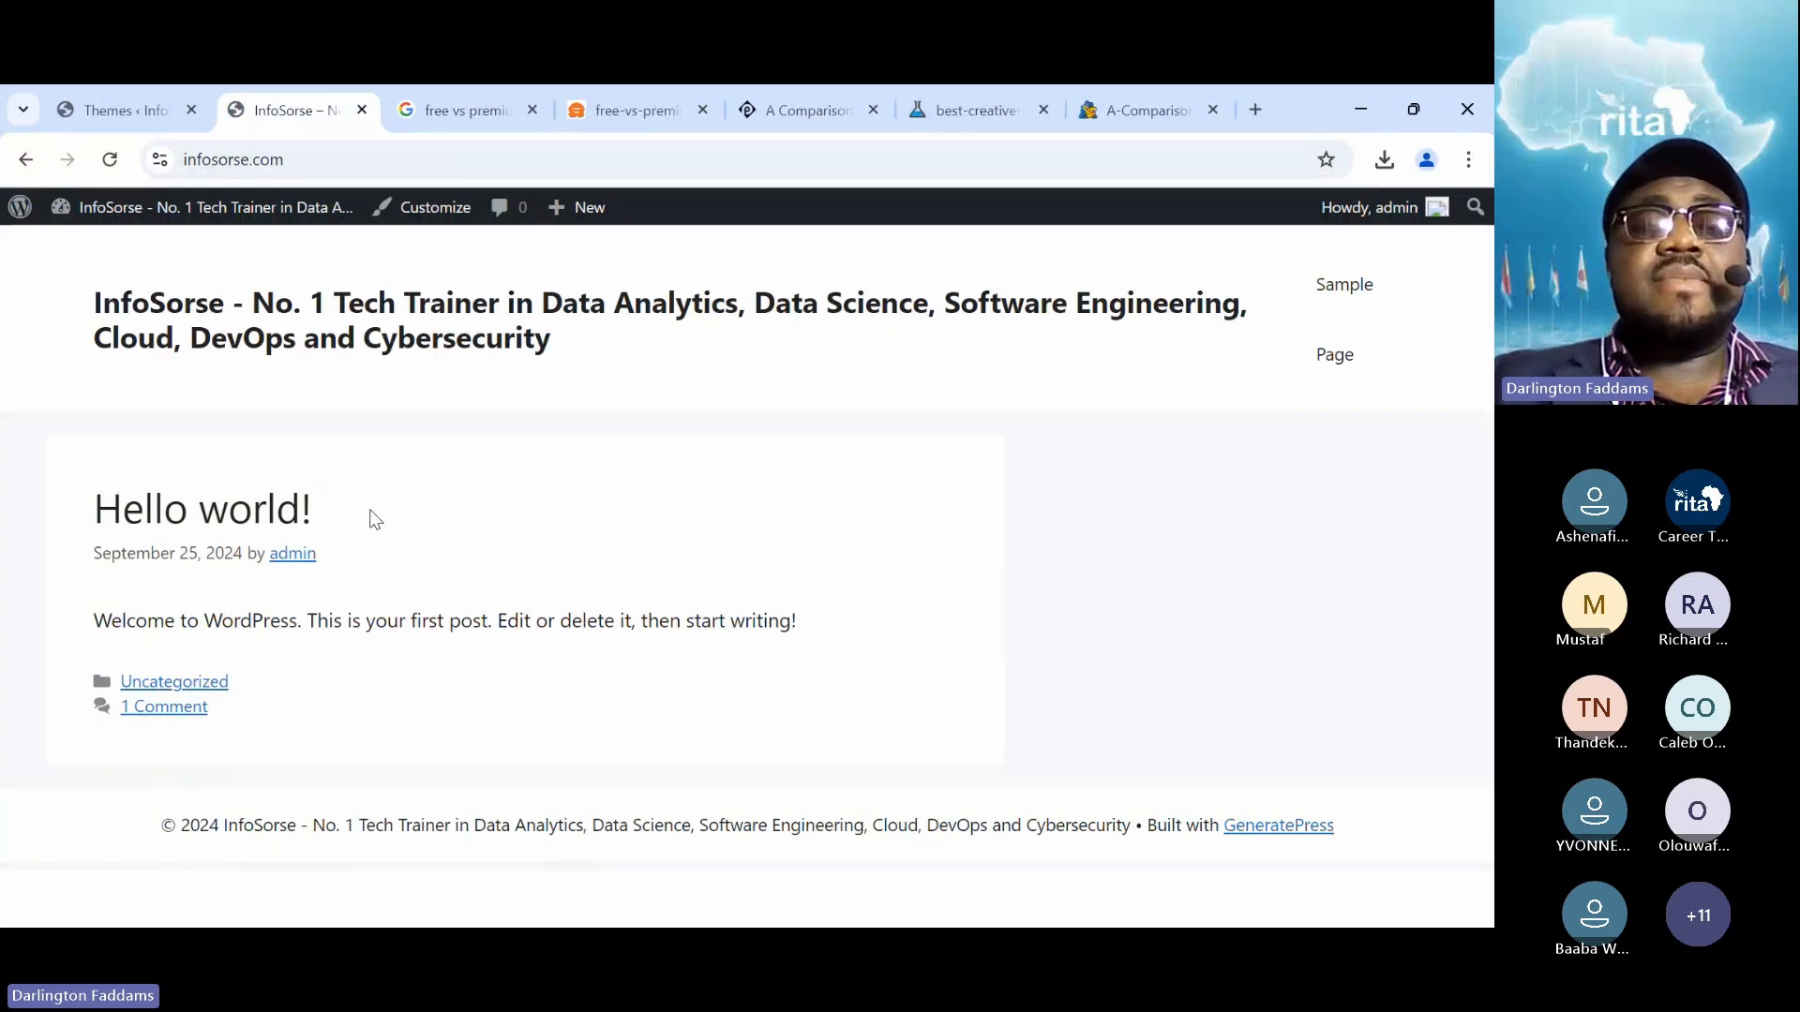
pyautogui.click(86, 104)
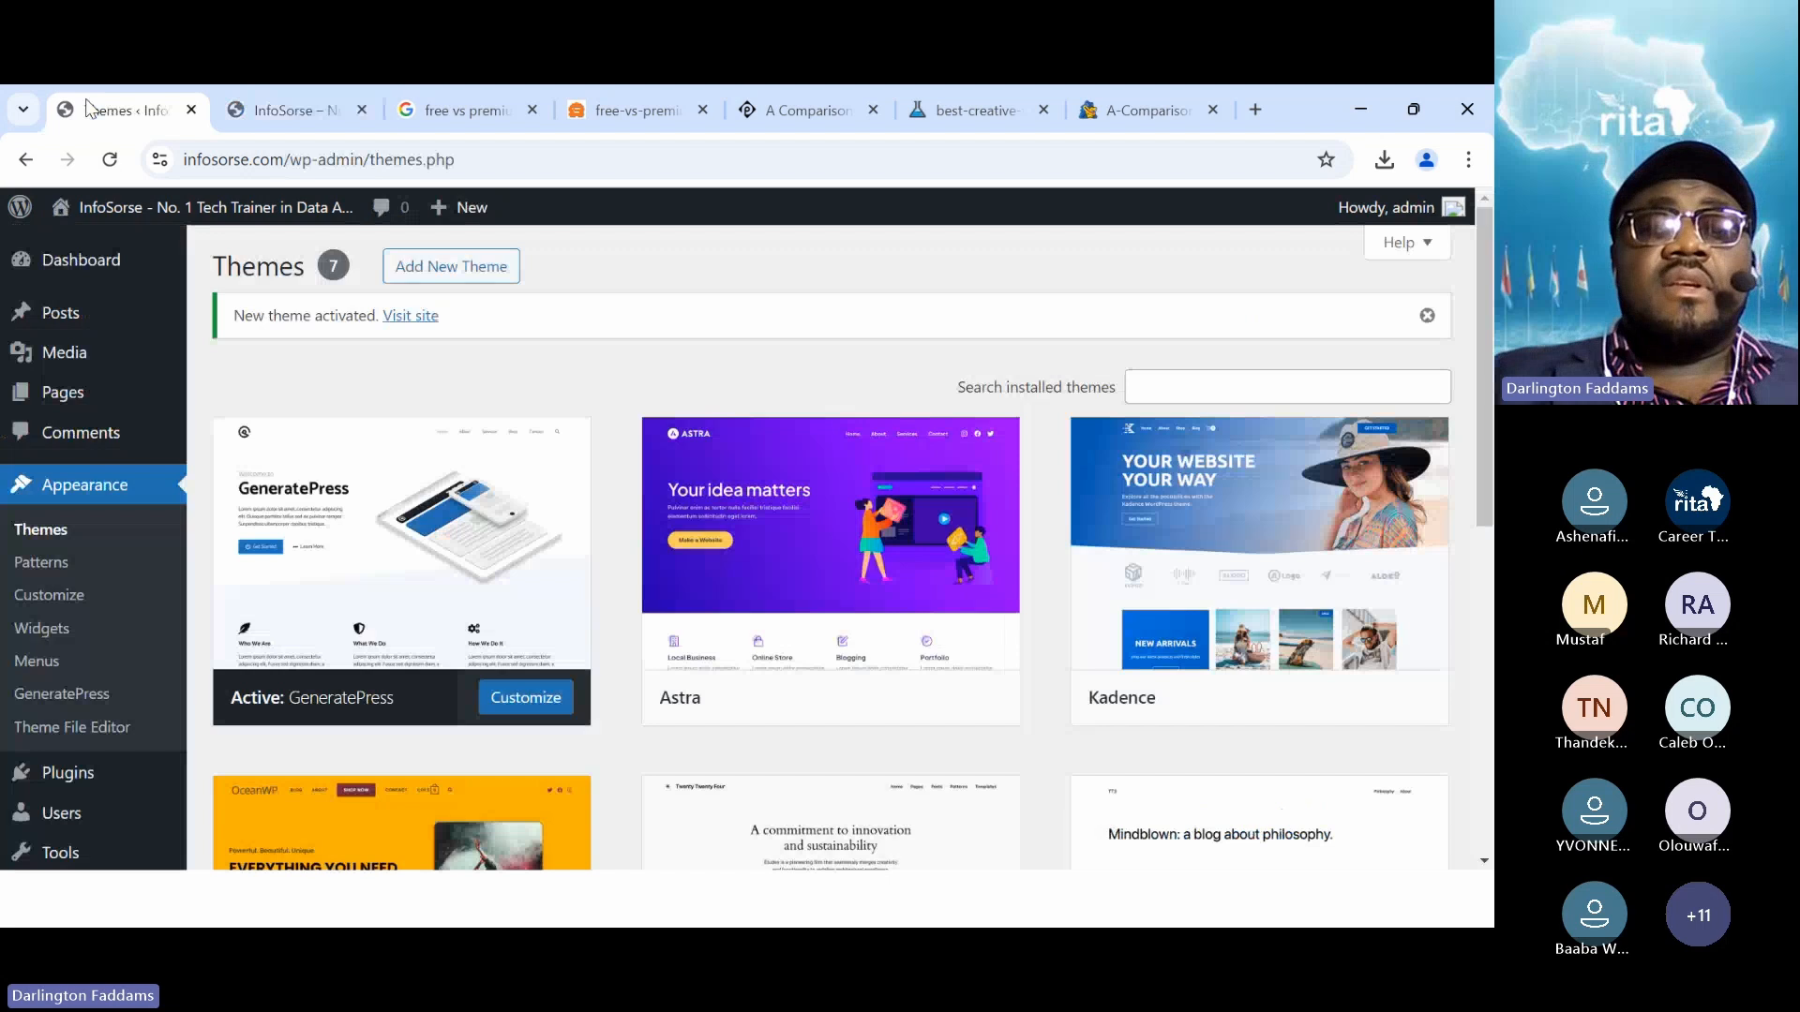
# Install and activate Kubio, which offers Modern, Fullscreen and Classic starter designs
pyautogui.click(459, 266)
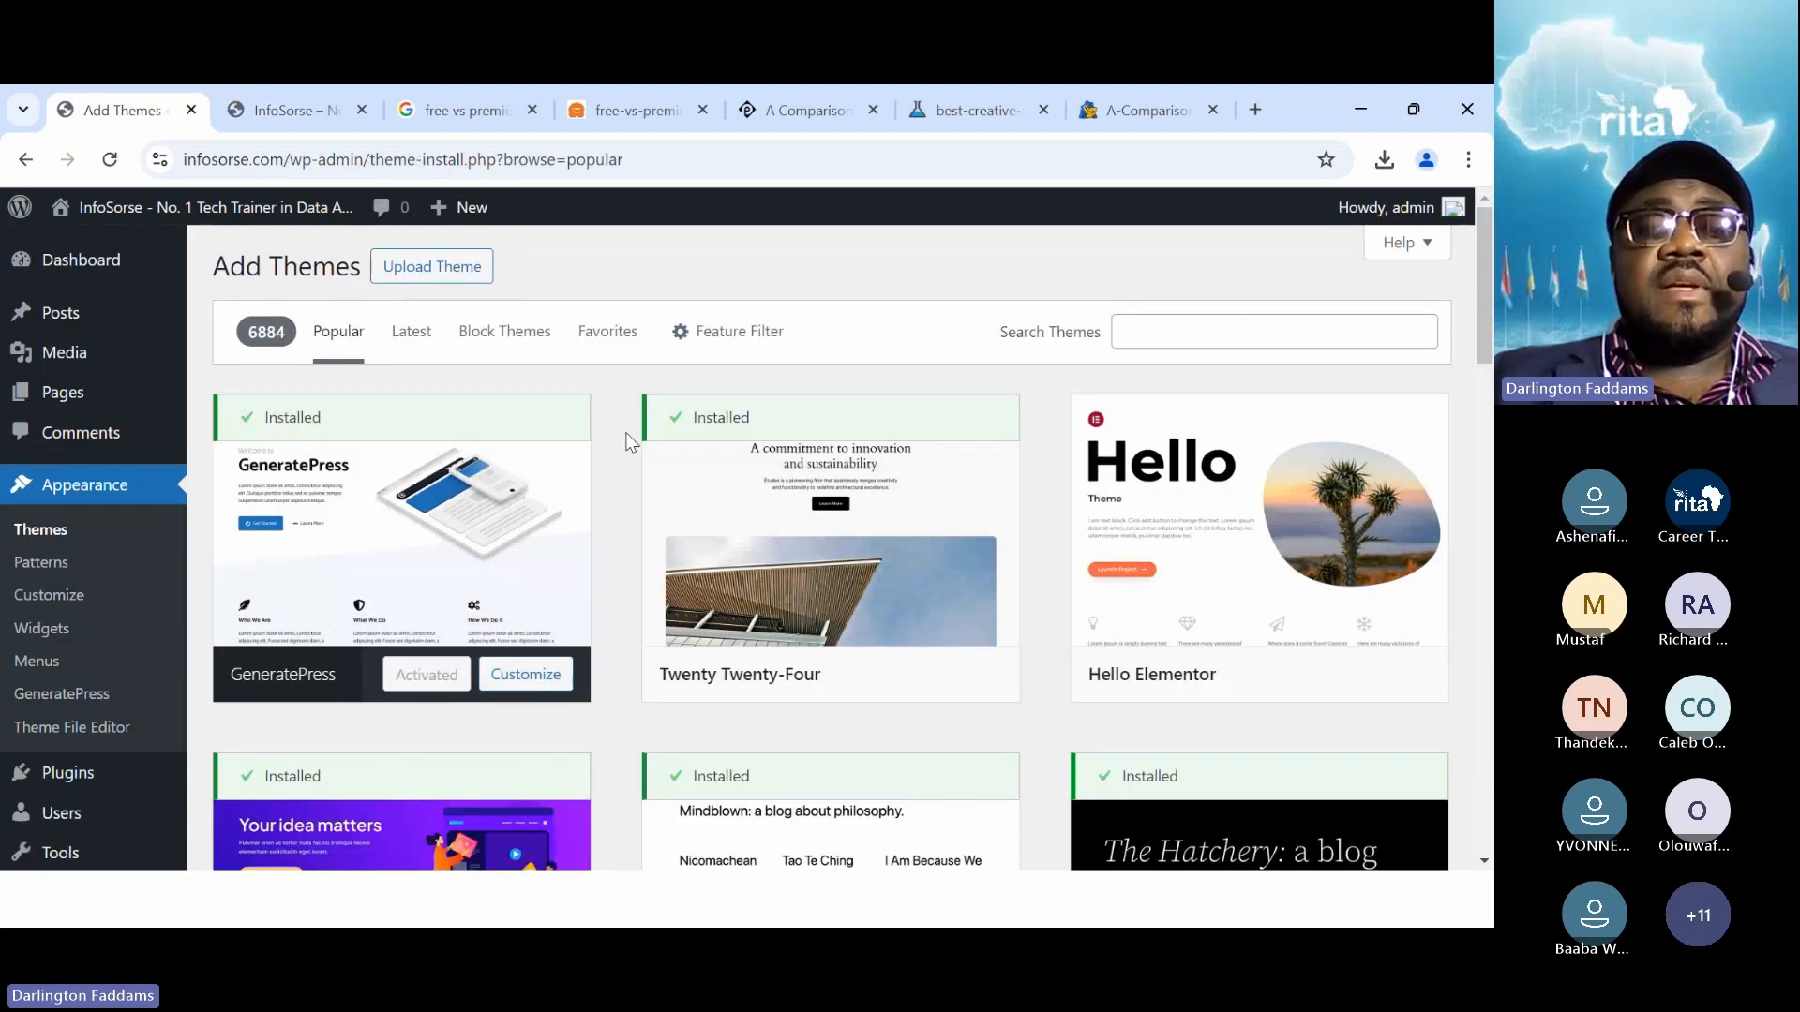
pyautogui.scroll(-10, 626, 442)
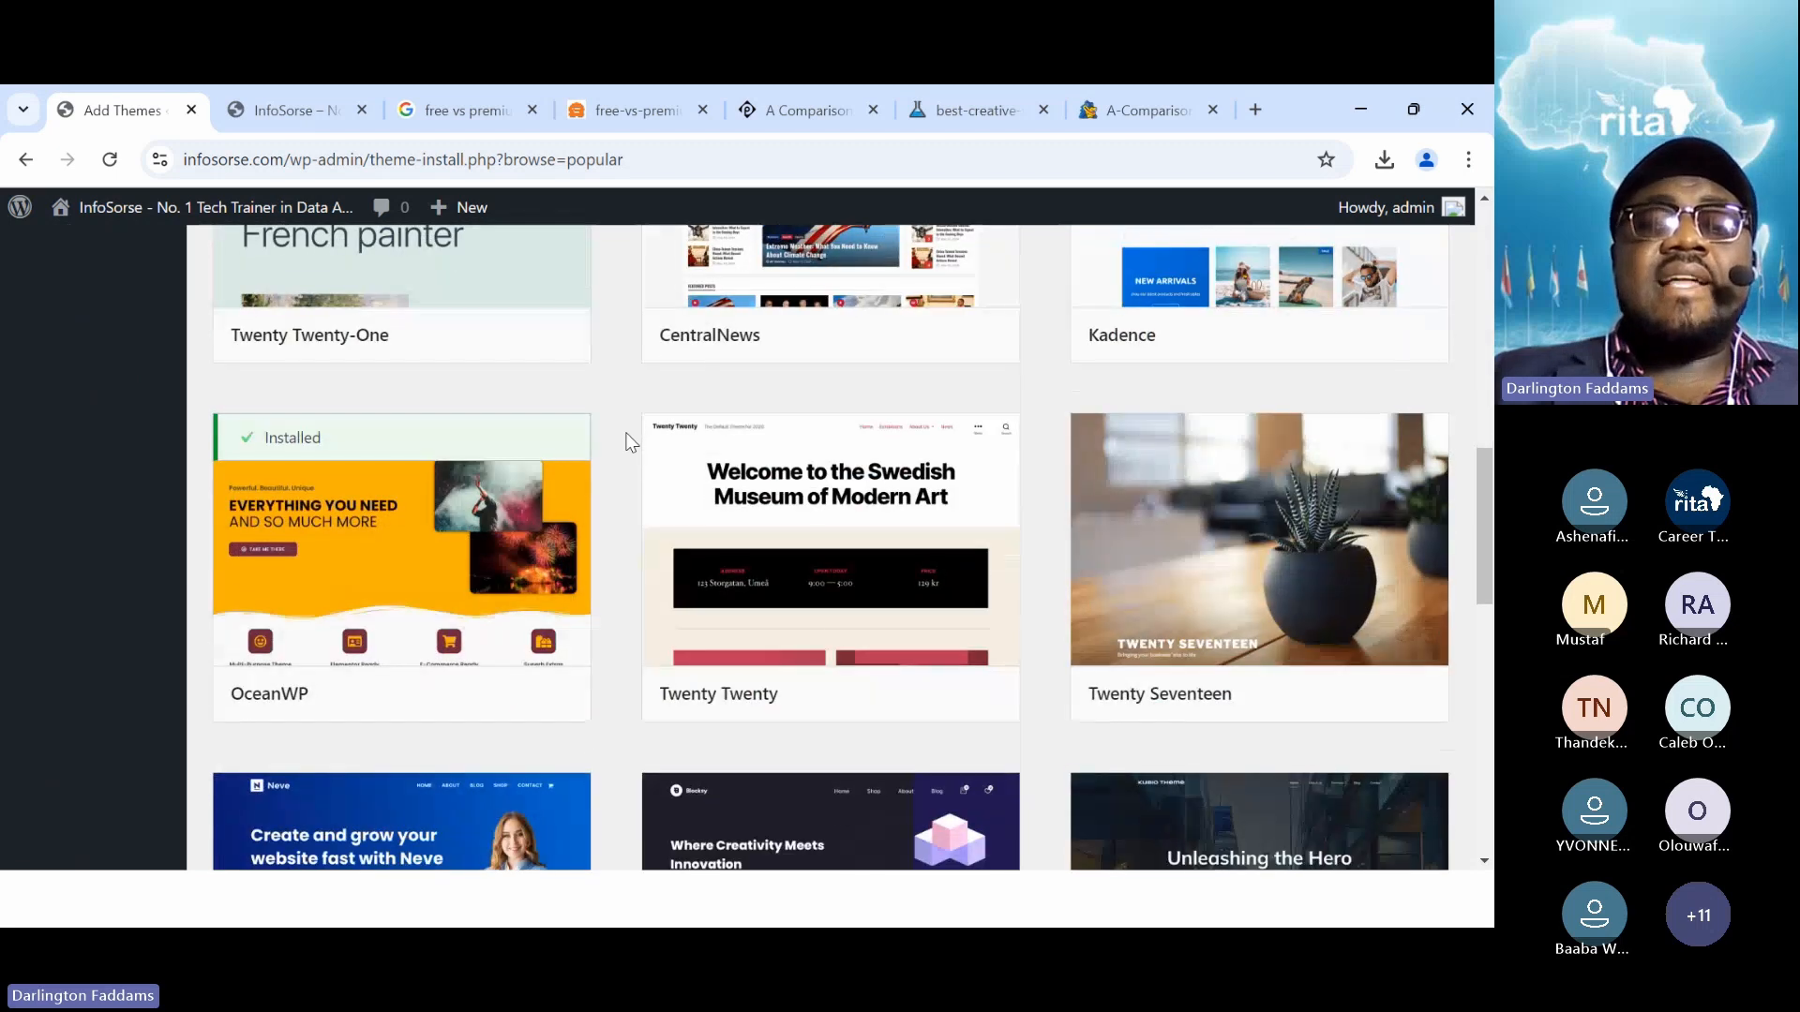
pyautogui.scroll(-2, 626, 443)
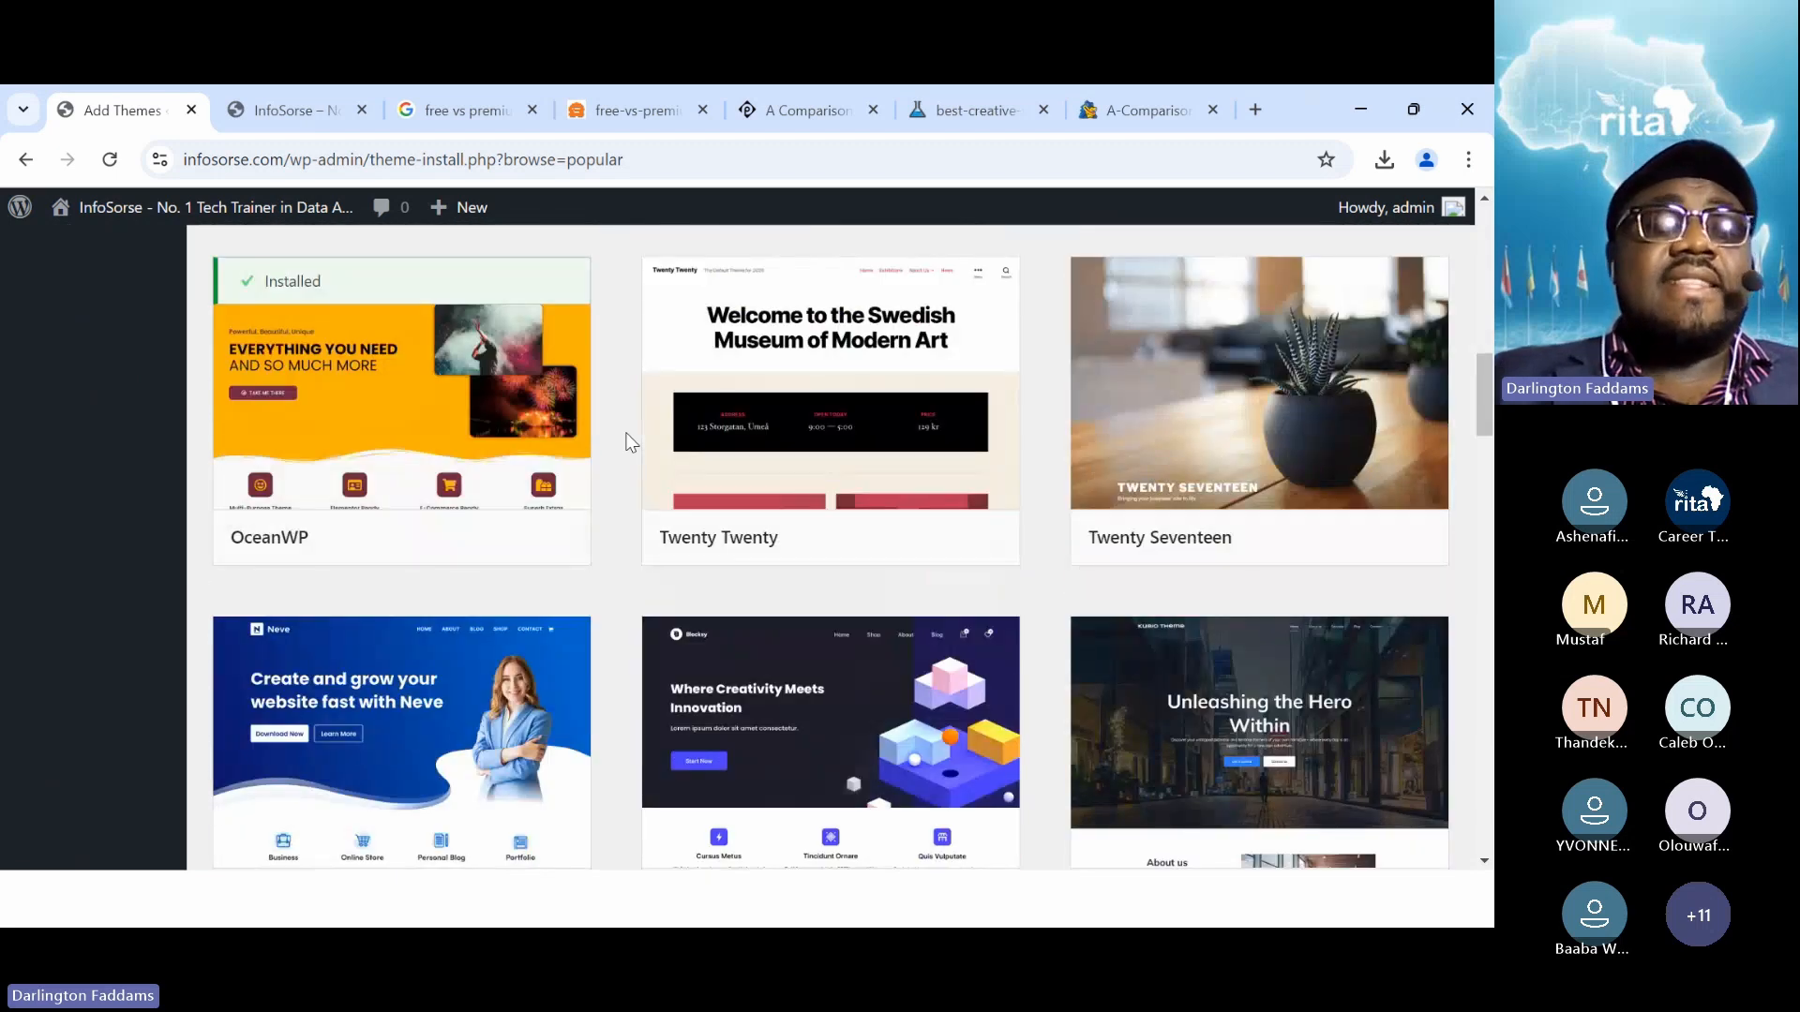
pyautogui.scroll(-2, 626, 443)
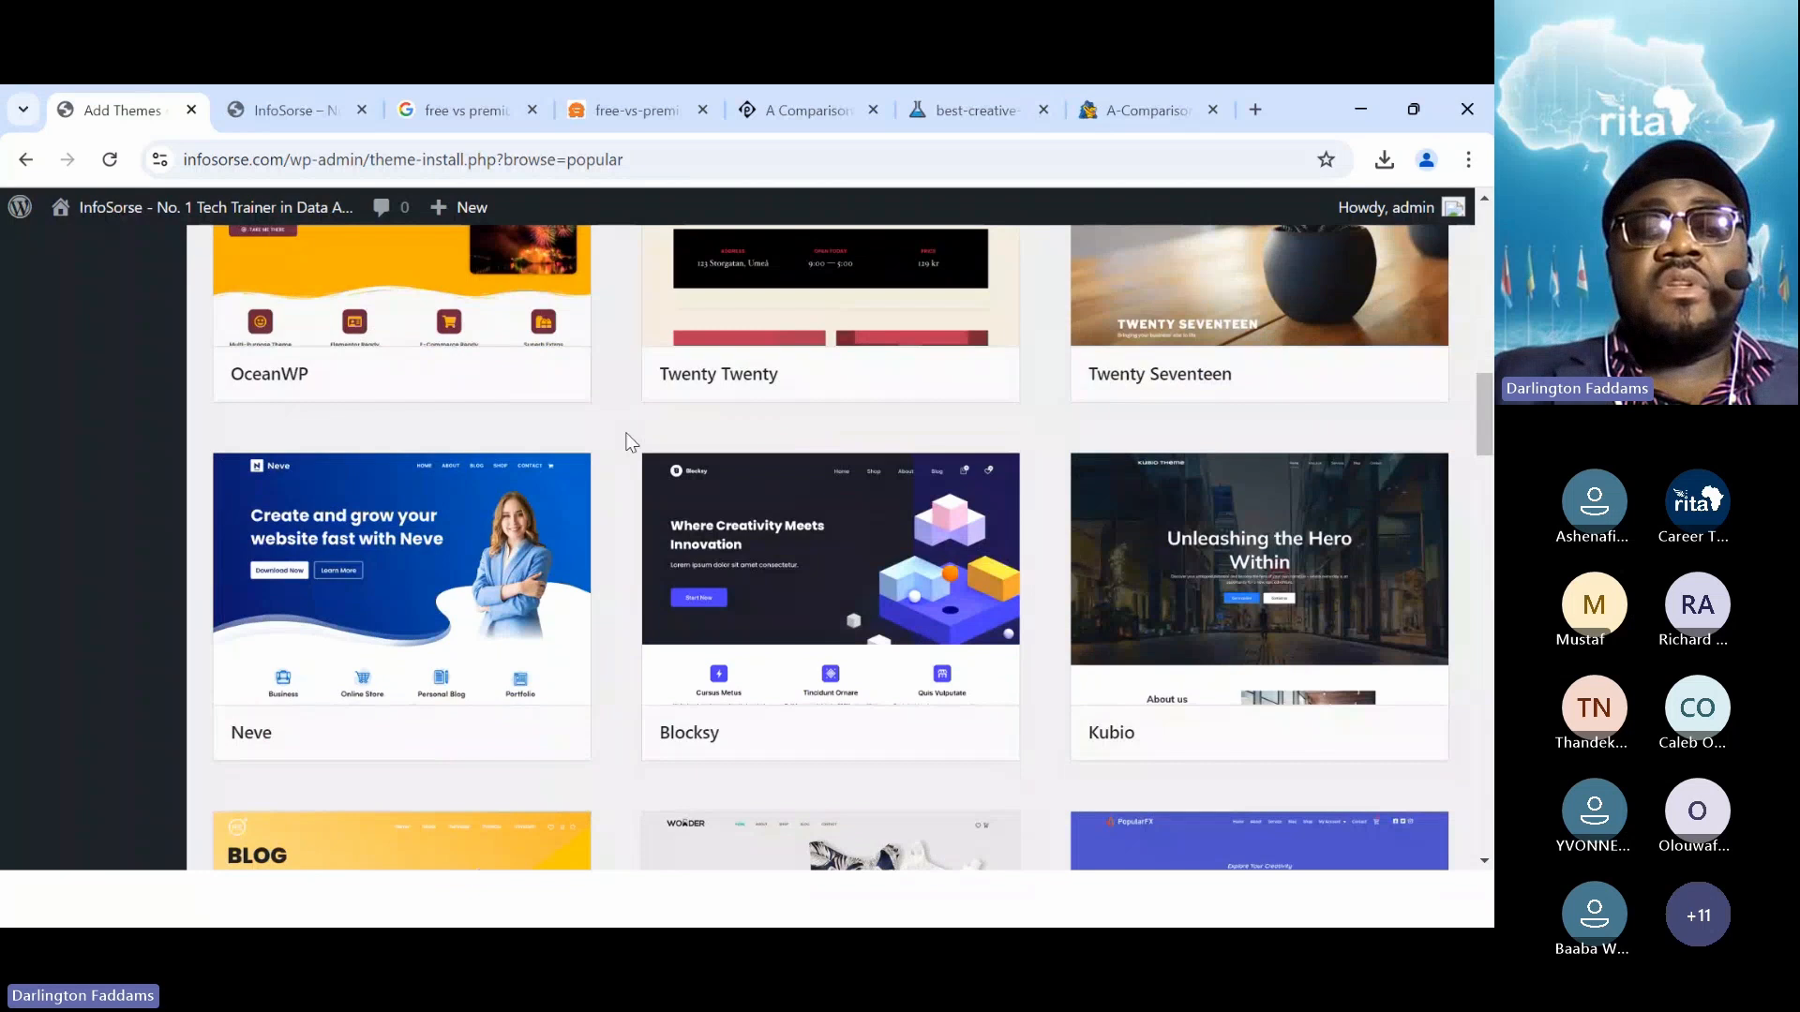
pyautogui.scroll(-1, 630, 443)
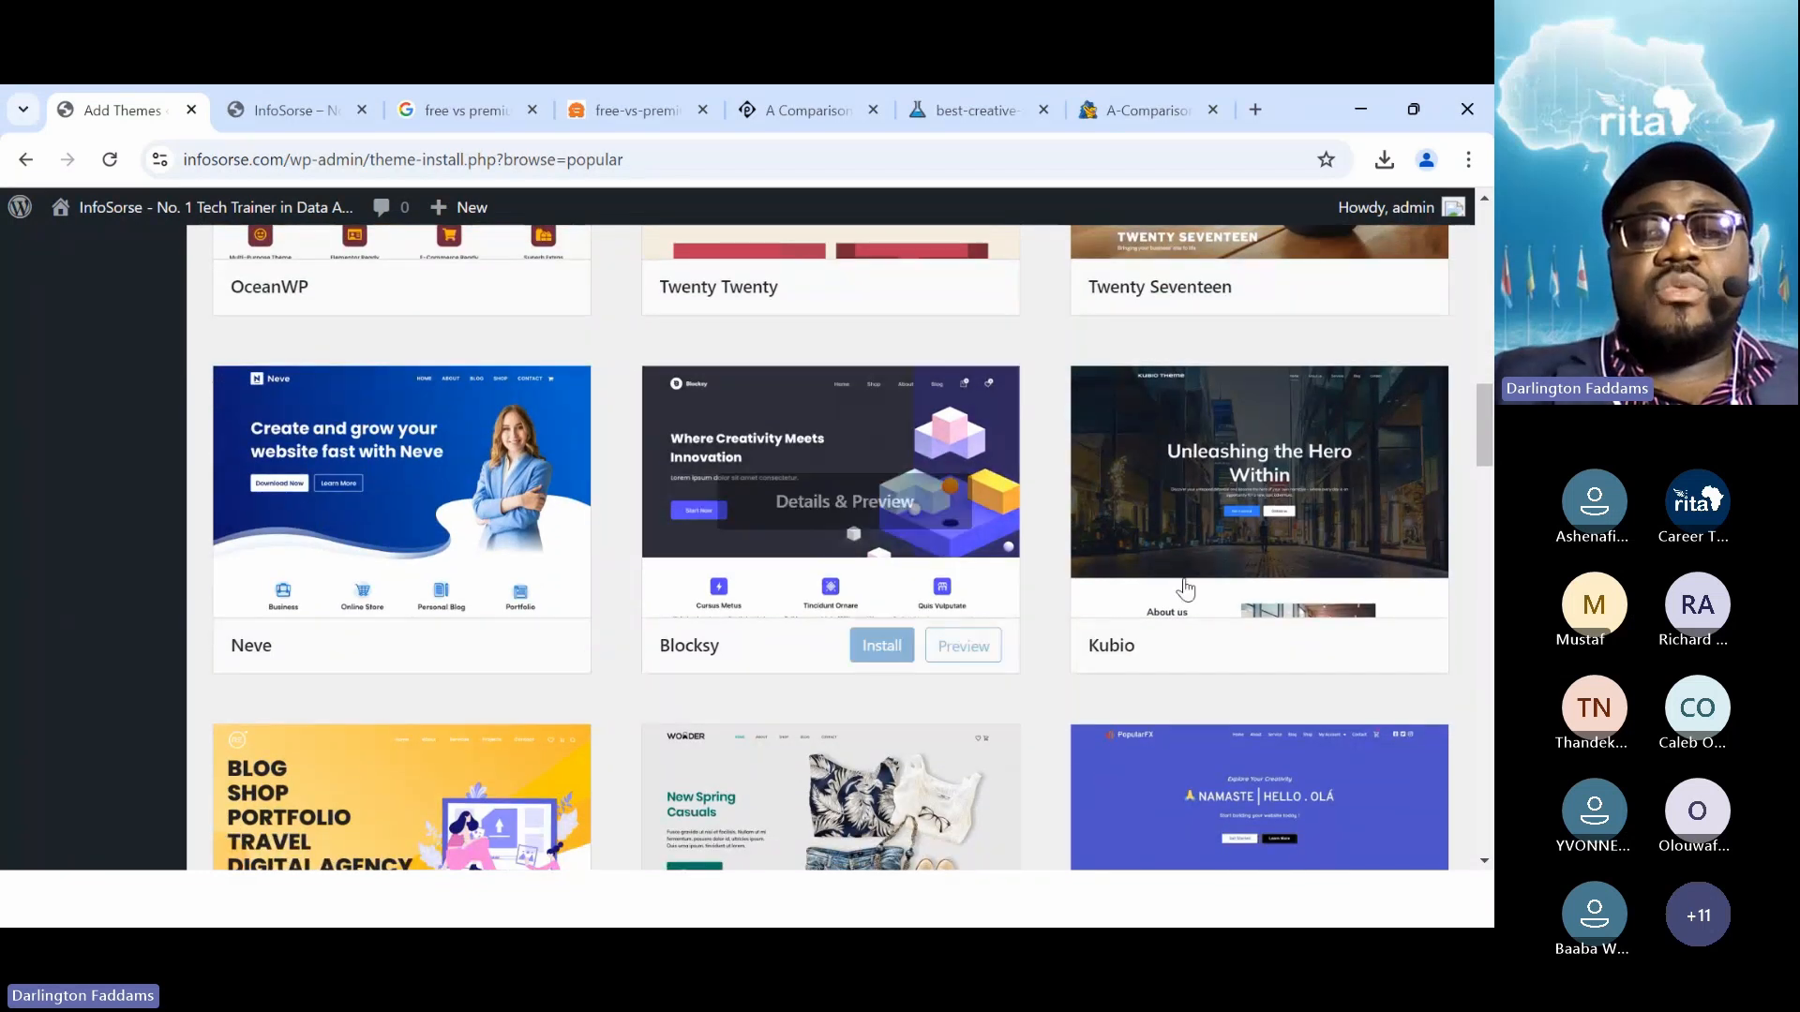
pyautogui.click(1286, 654)
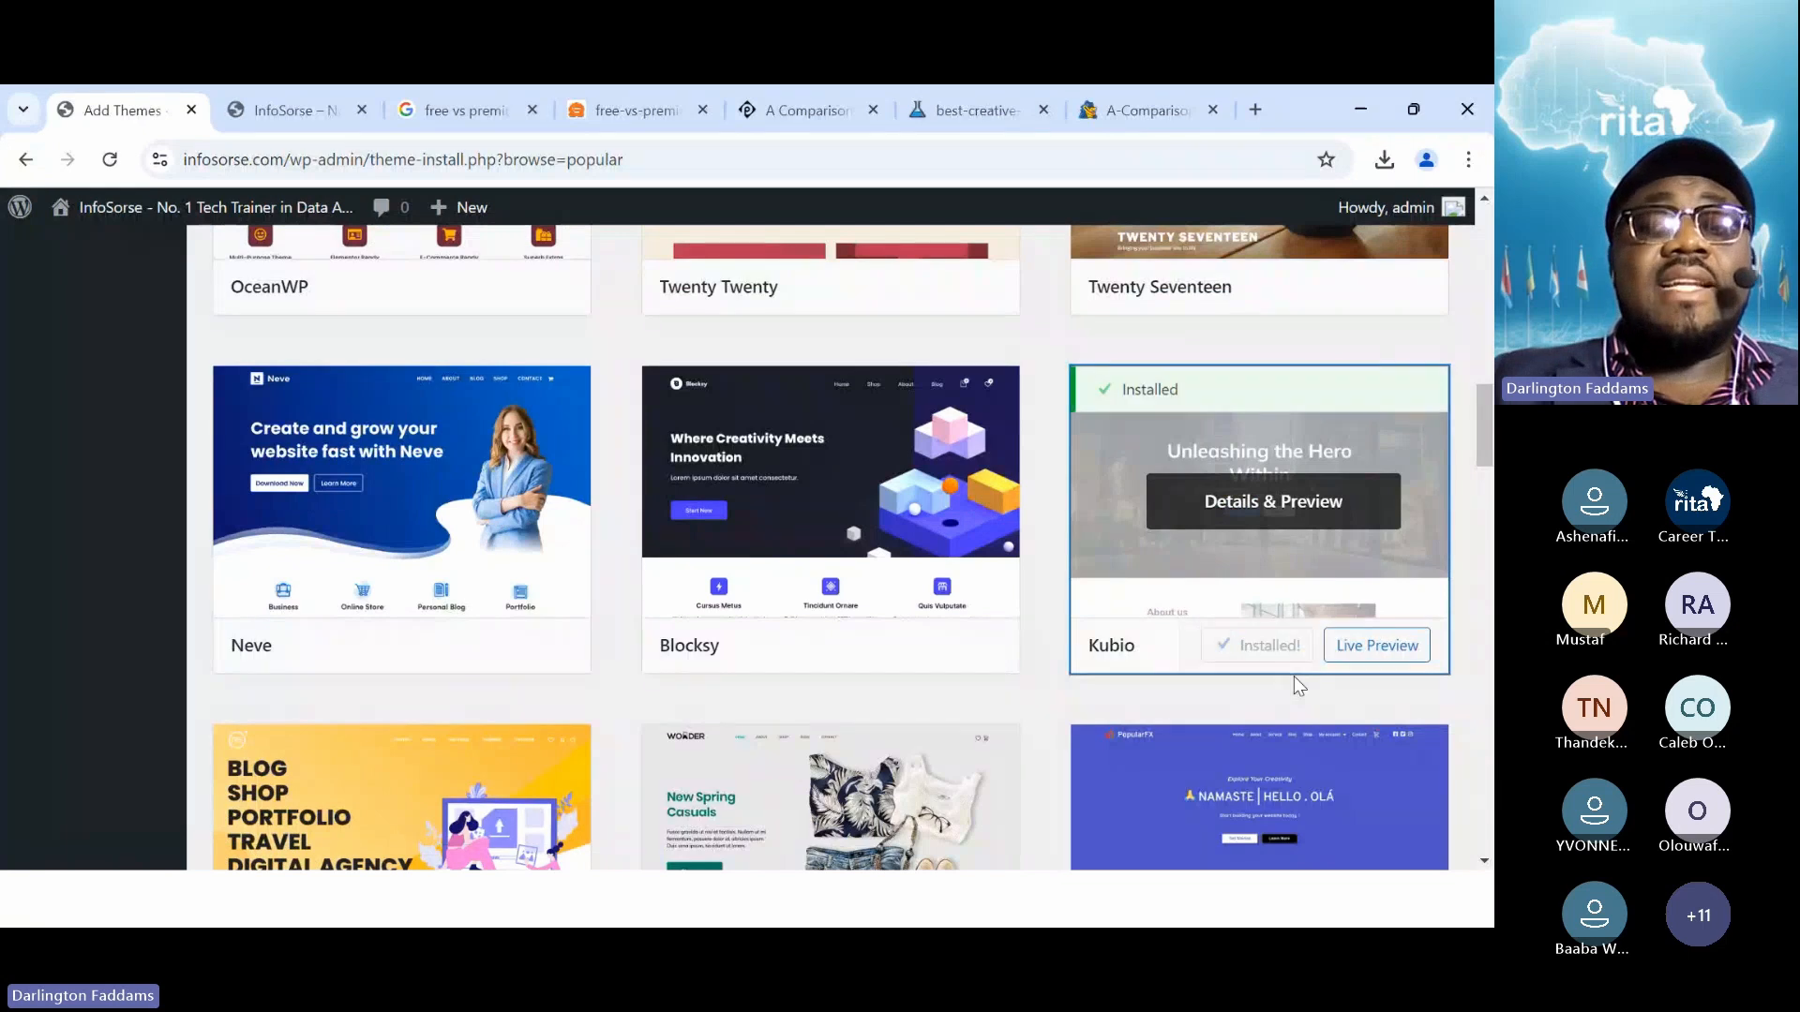
pyautogui.click(1273, 653)
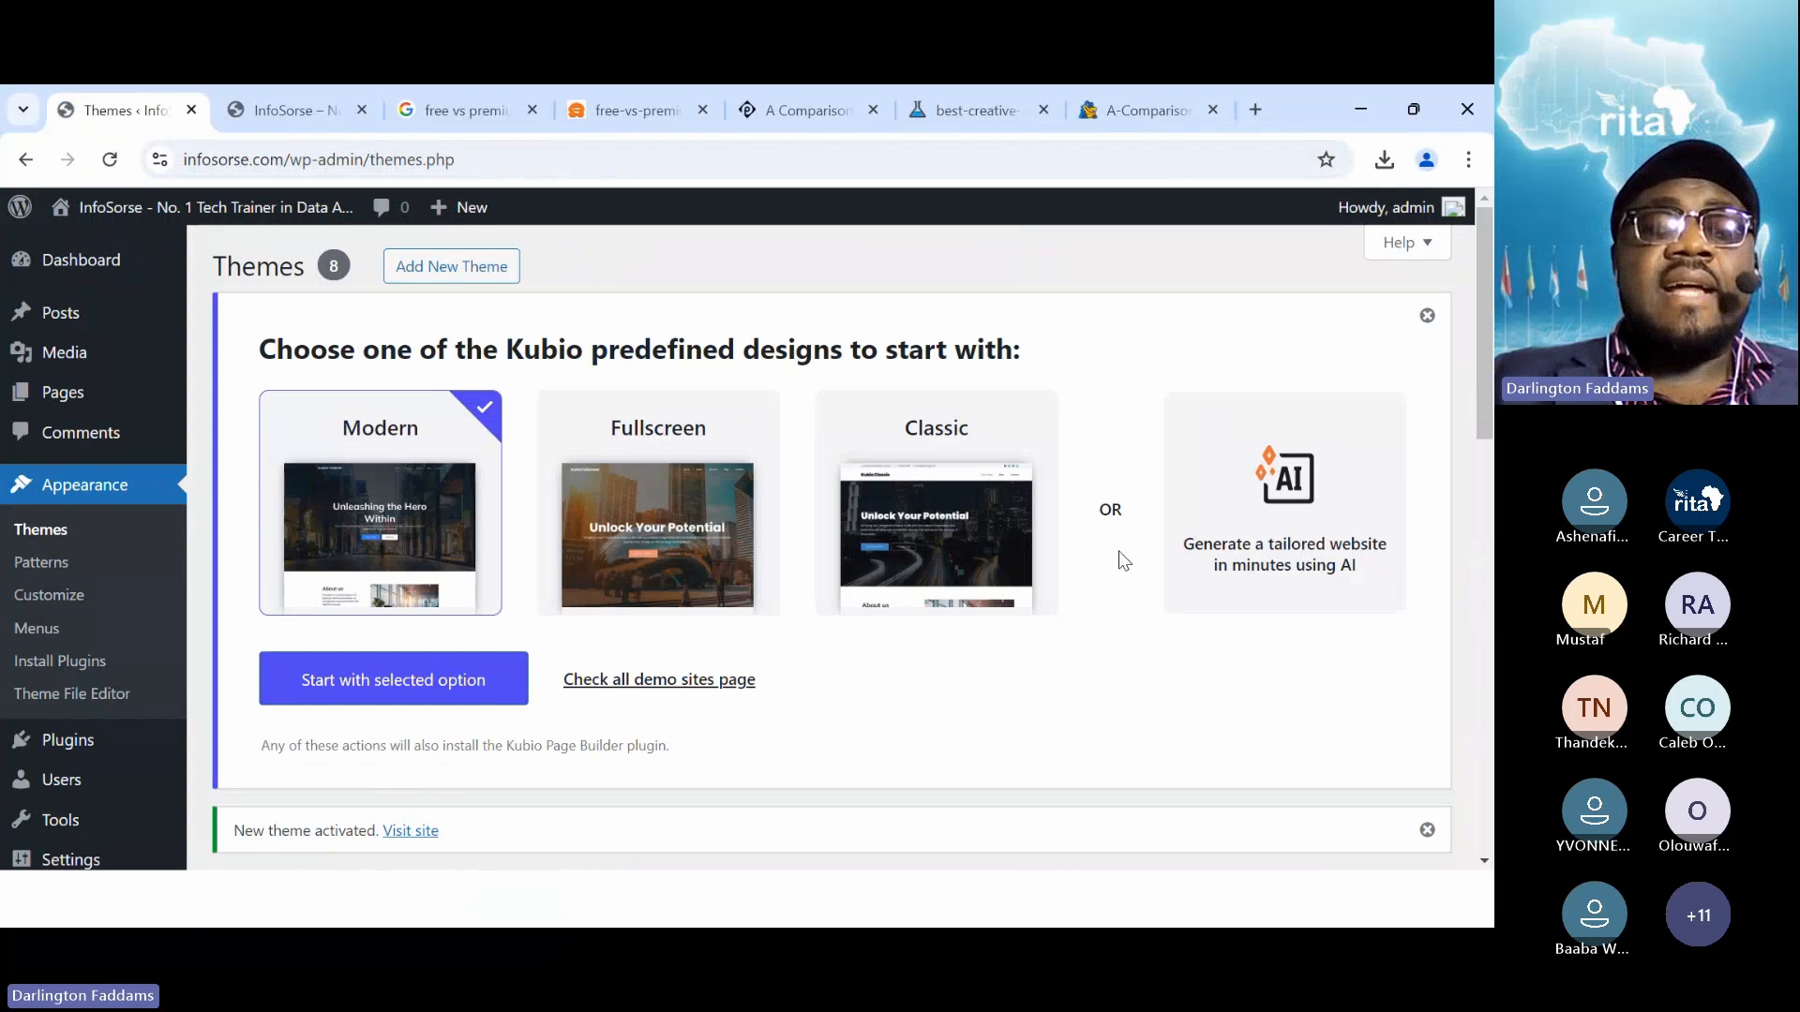
# Reload the live InfoSorse site and scroll through Kubio's 'Unleashing the Hero Within' homepage
pyautogui.scroll(-1, 768, 709)
pyautogui.scroll(1, 763, 707)
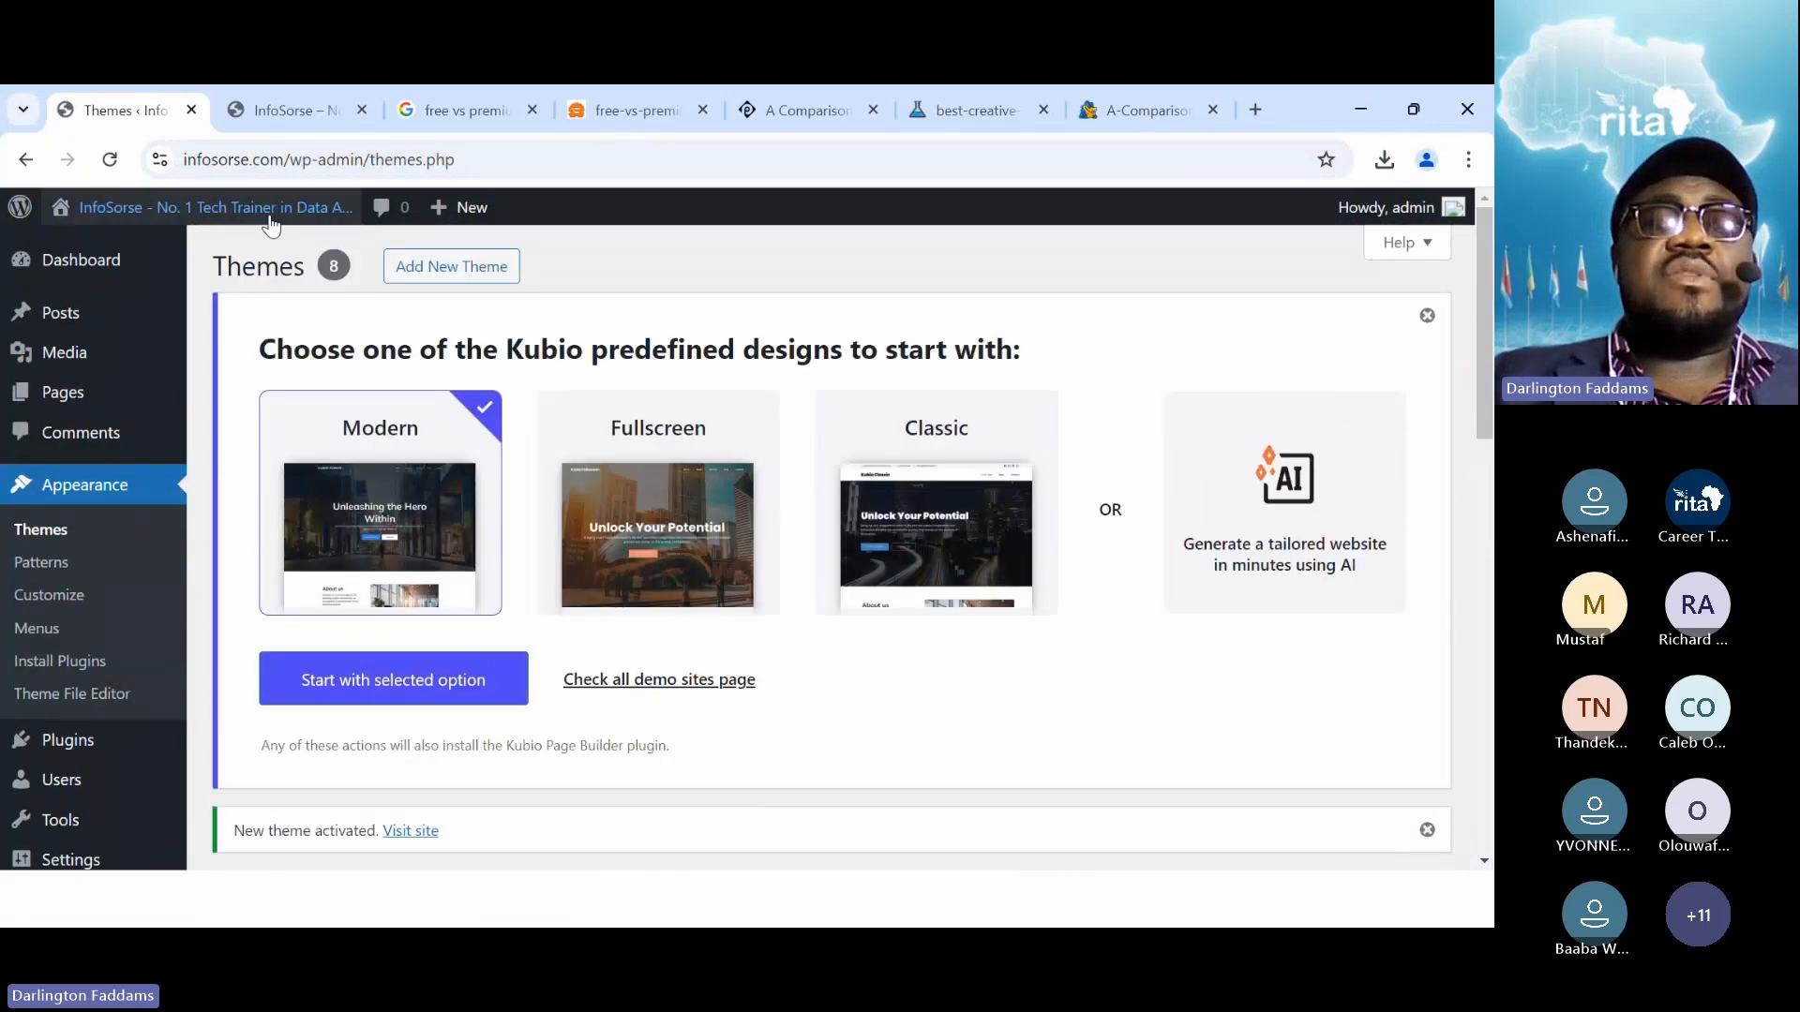
pyautogui.click(282, 110)
pyautogui.click(109, 160)
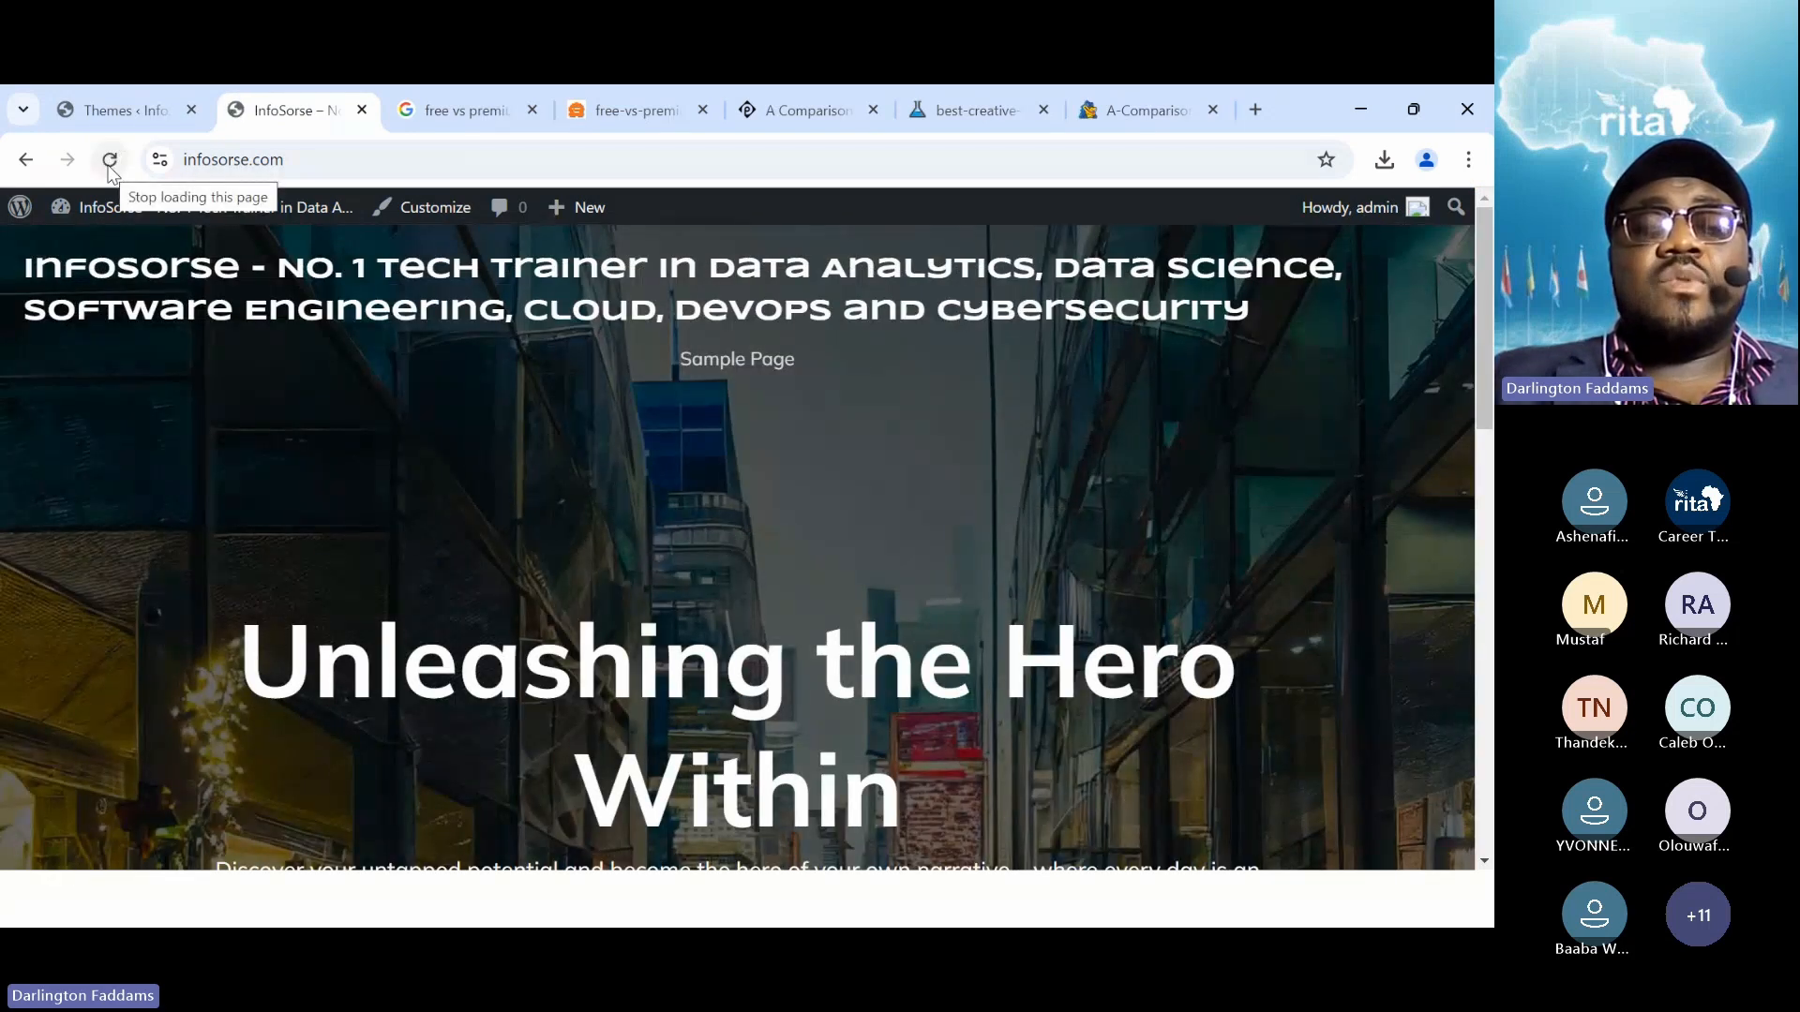
pyautogui.scroll(-10, 310, 589)
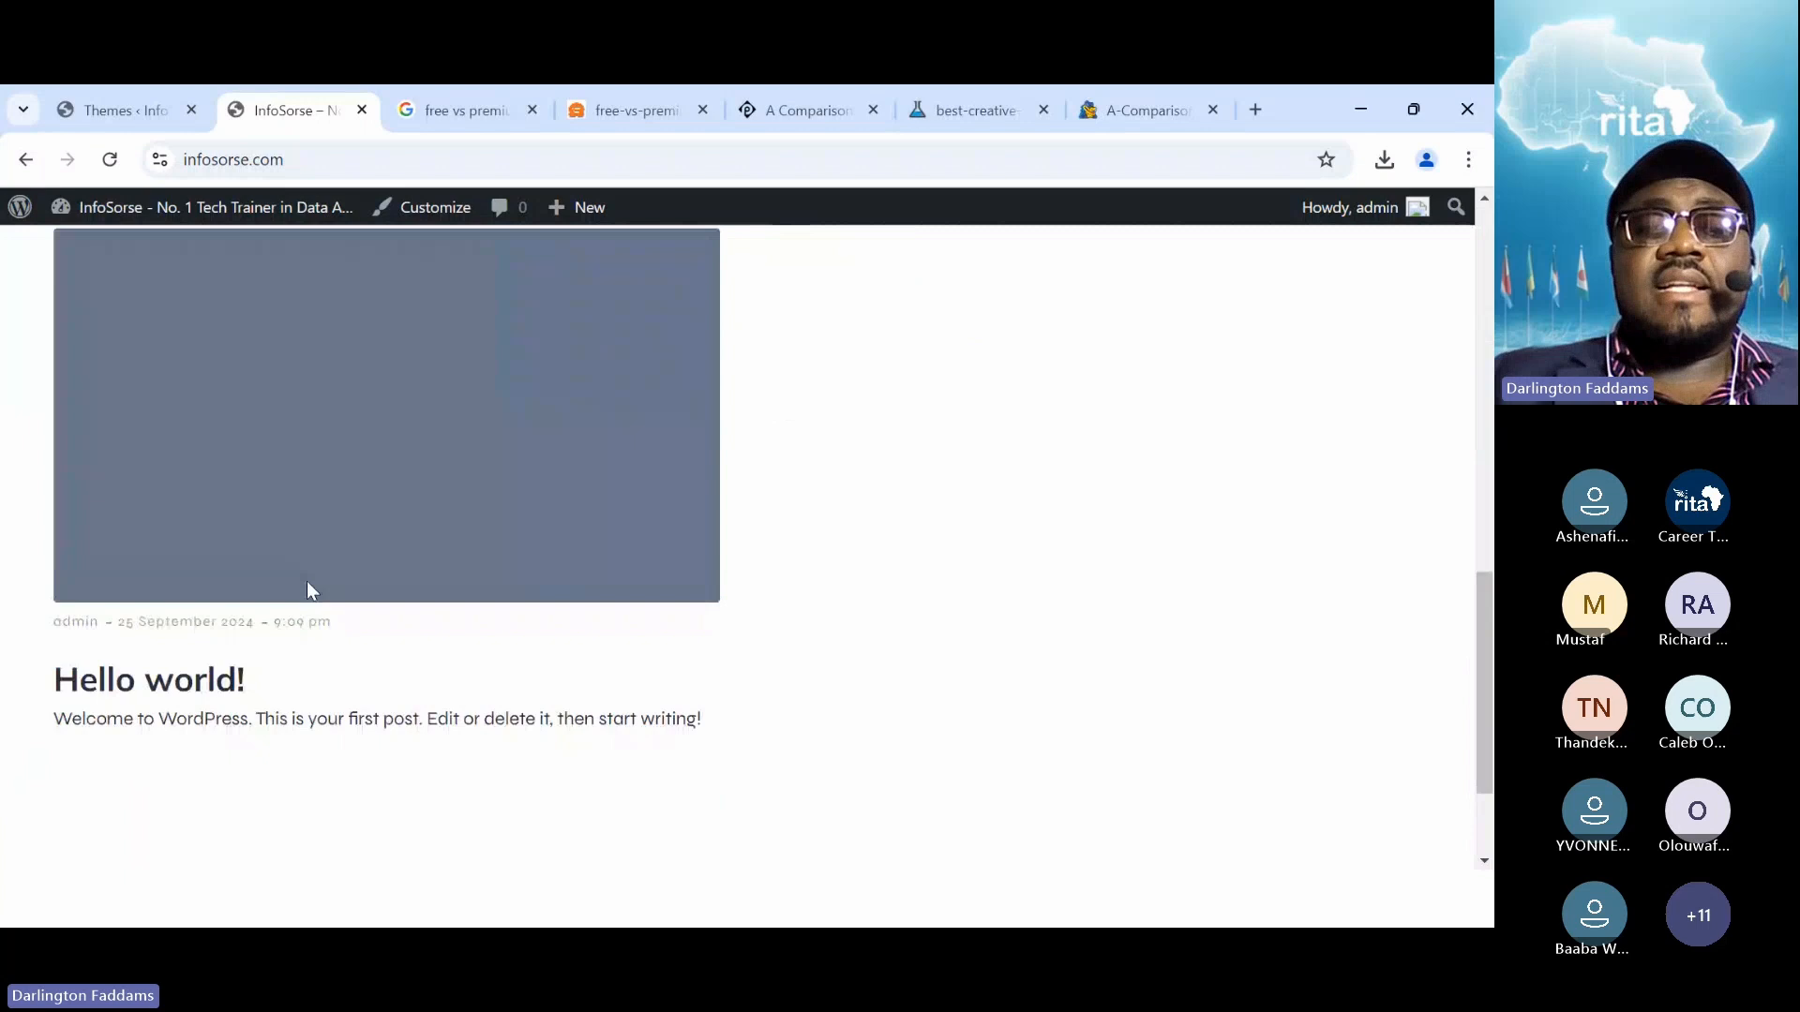
pyautogui.scroll(-2, 309, 591)
pyautogui.scroll(10, 309, 591)
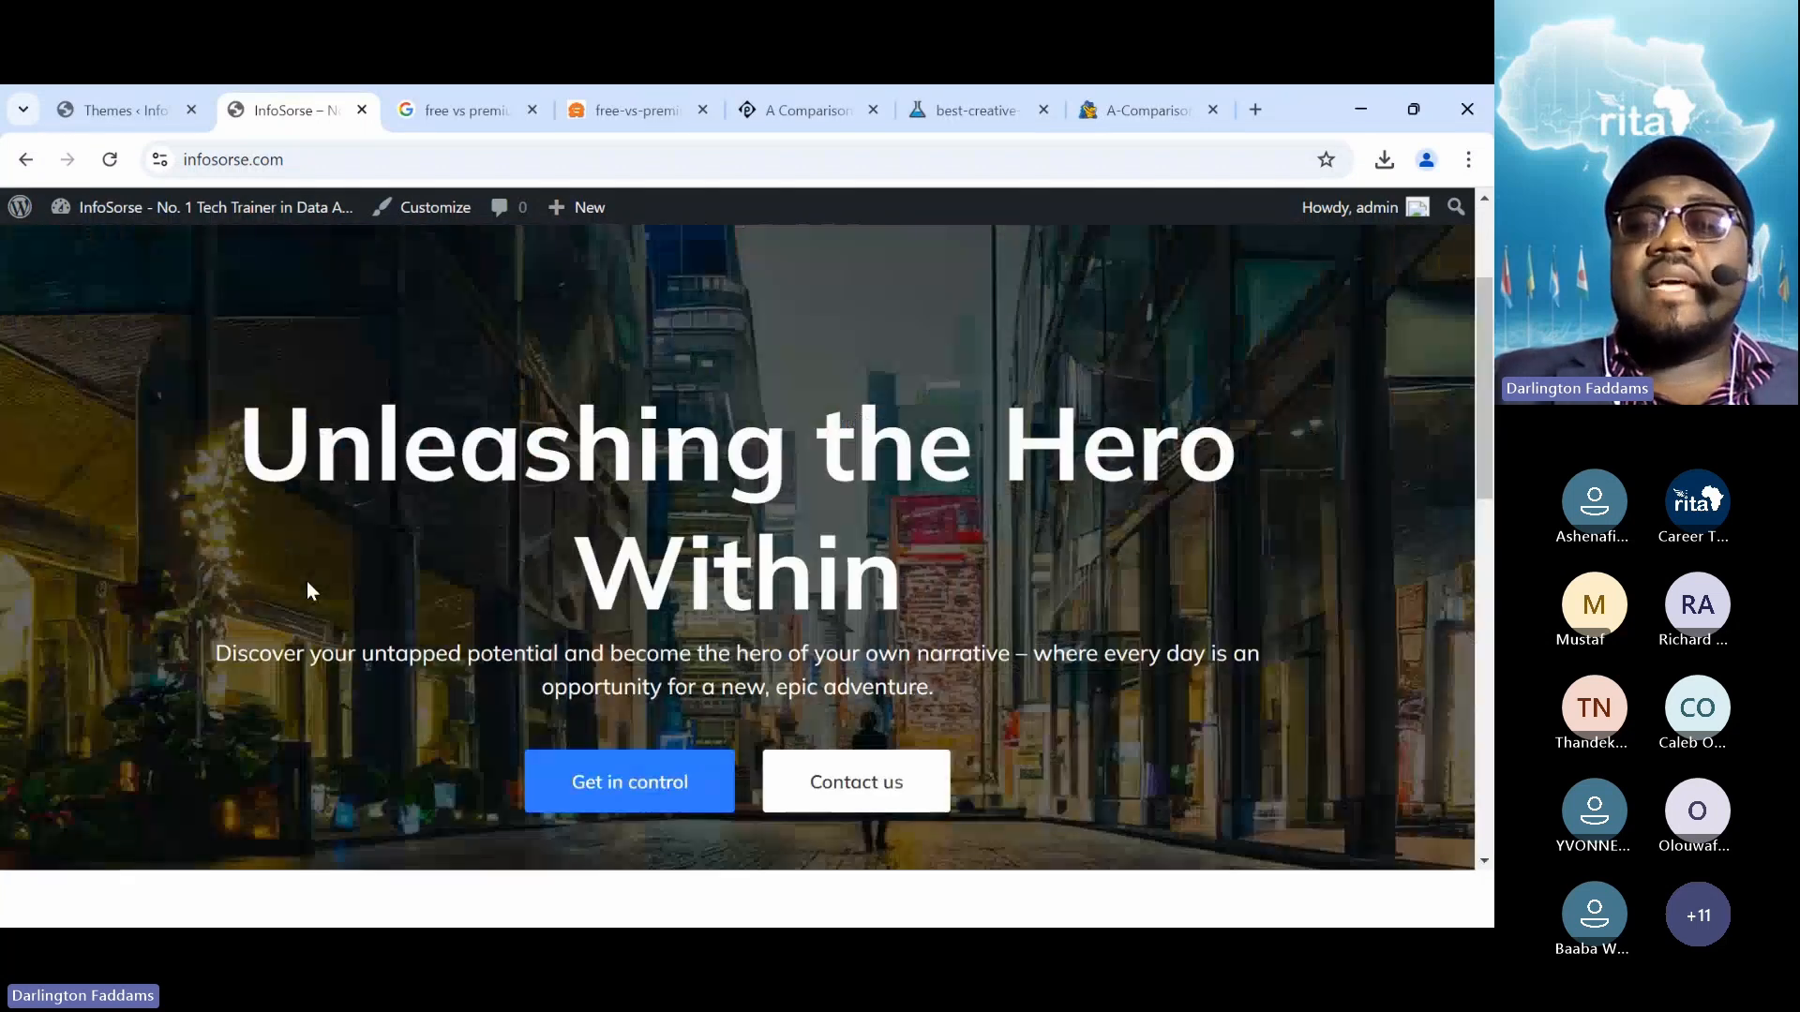
pyautogui.scroll(3, 308, 588)
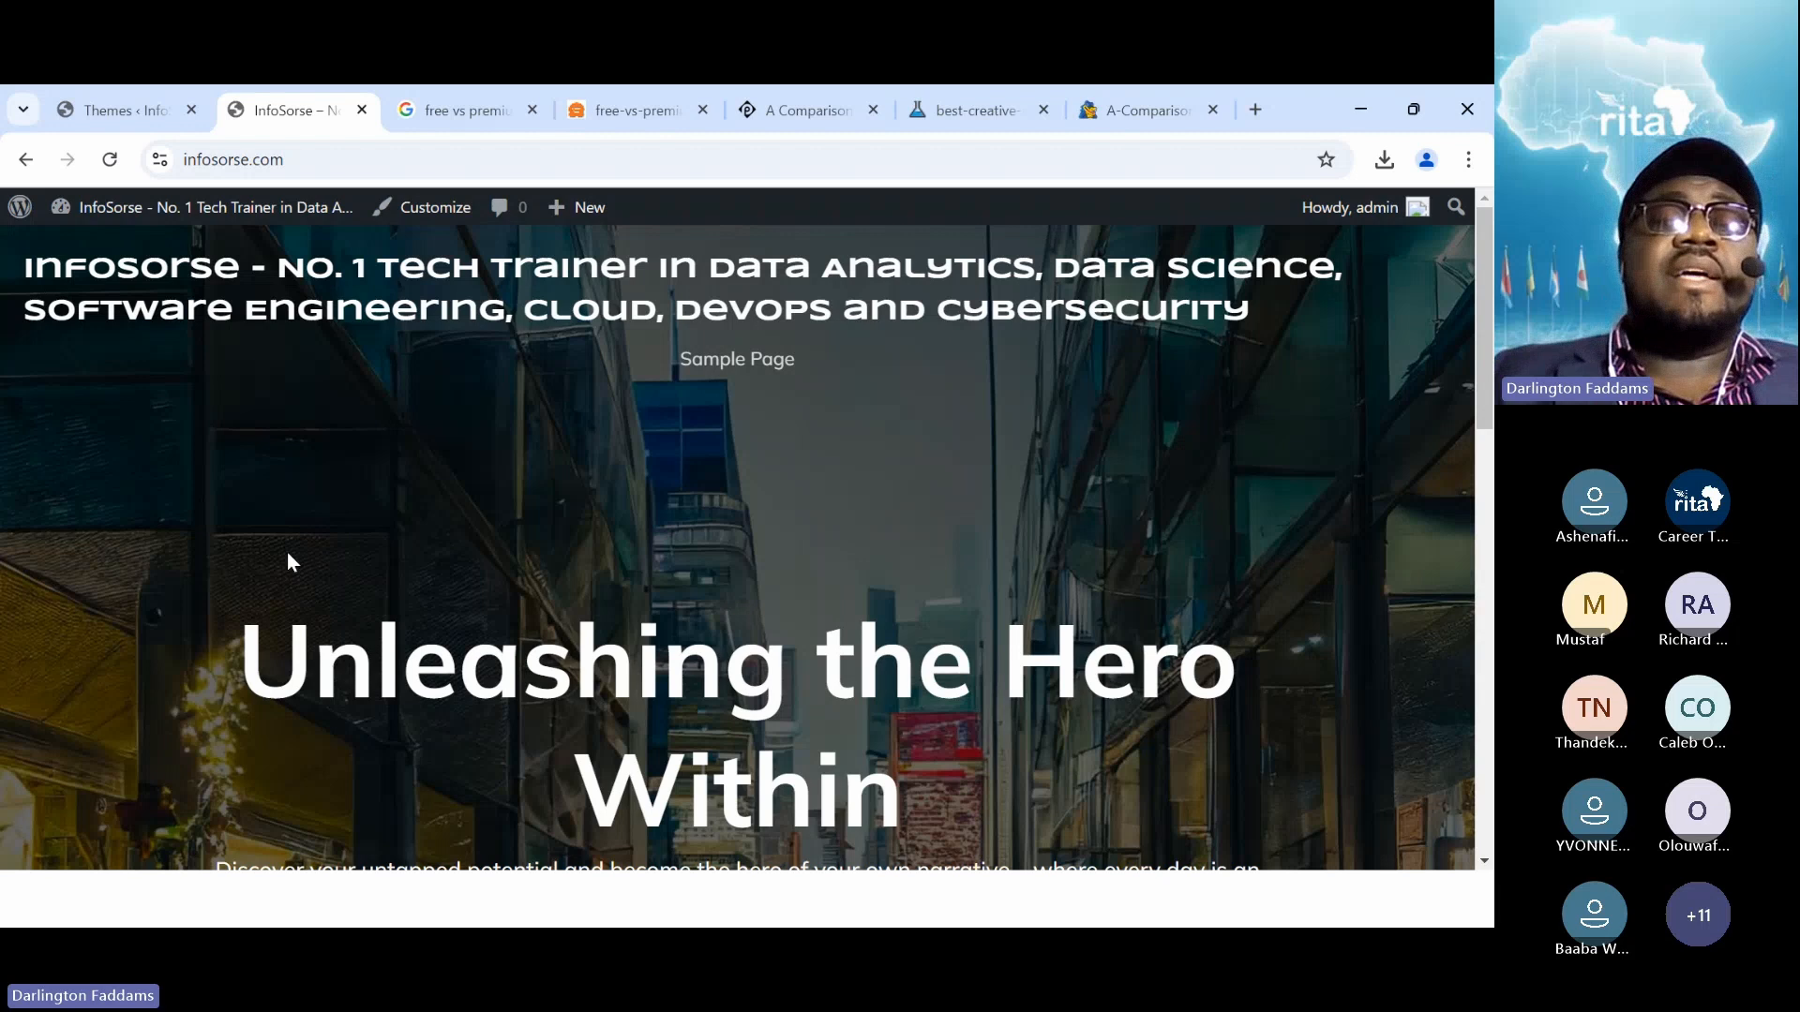
# Go back to the Themes admin page and open the Add Themes popular directory
pyautogui.click(108, 109)
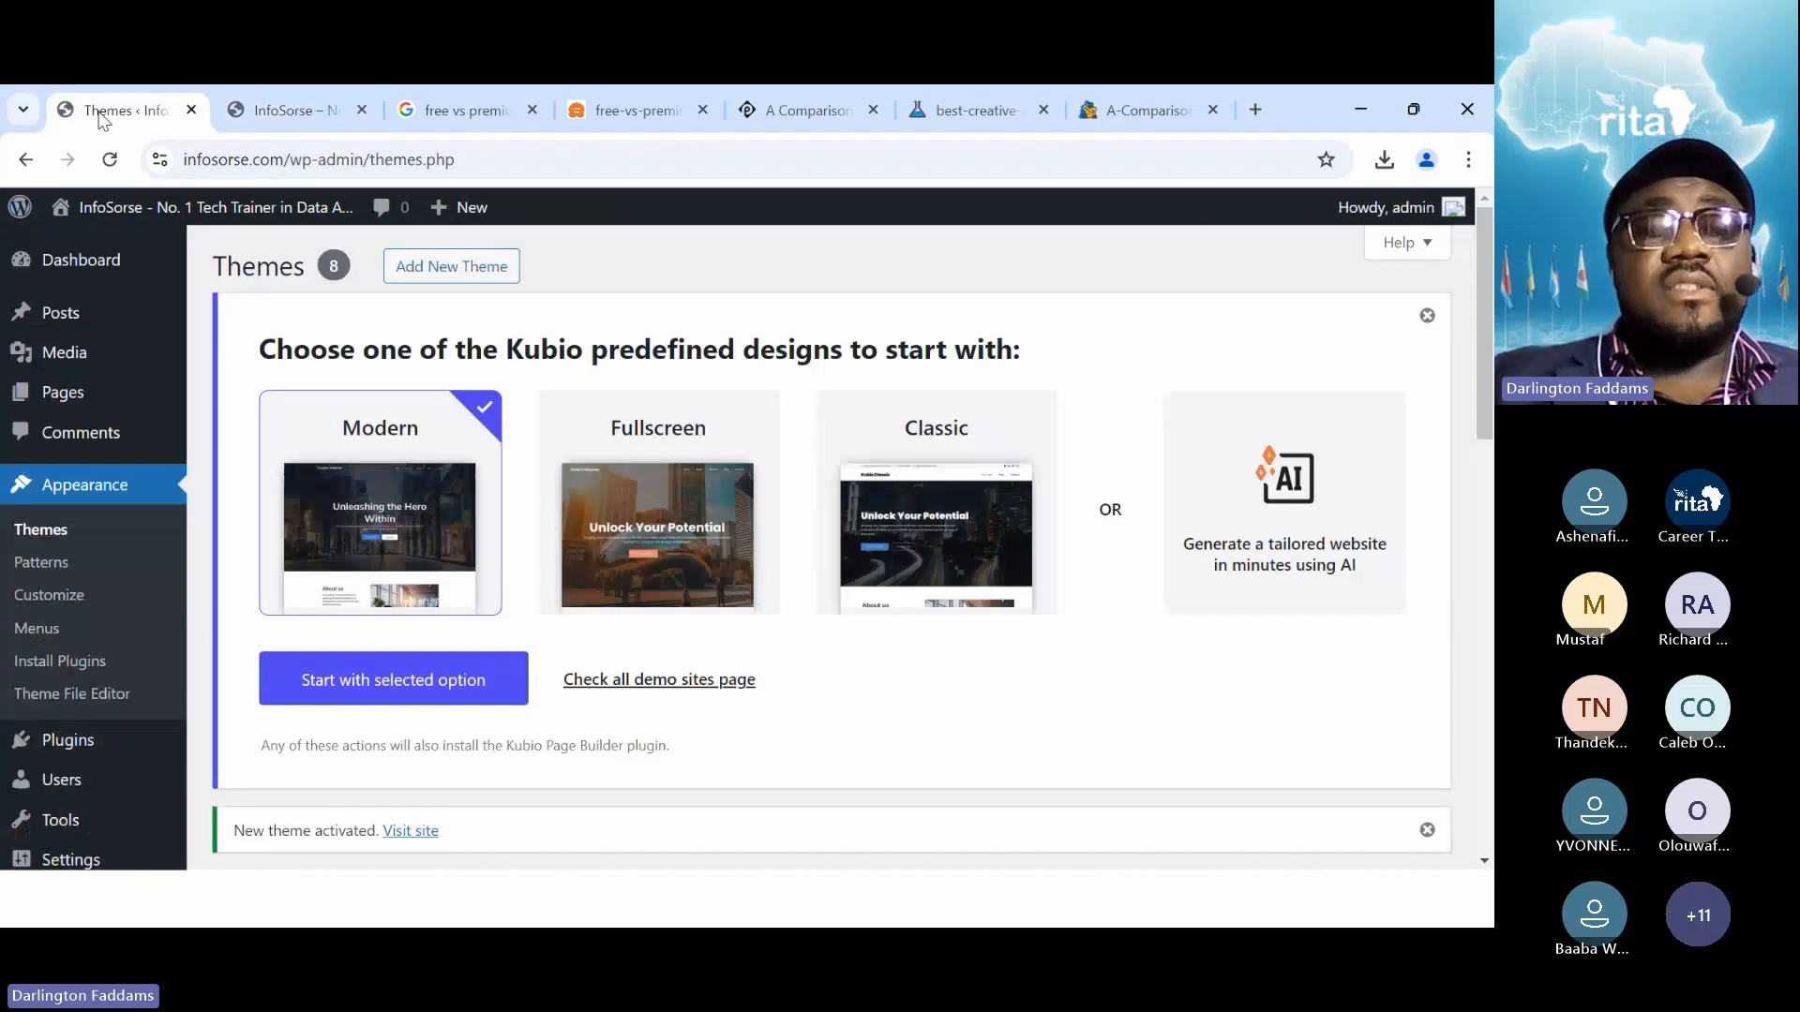
pyautogui.click(487, 272)
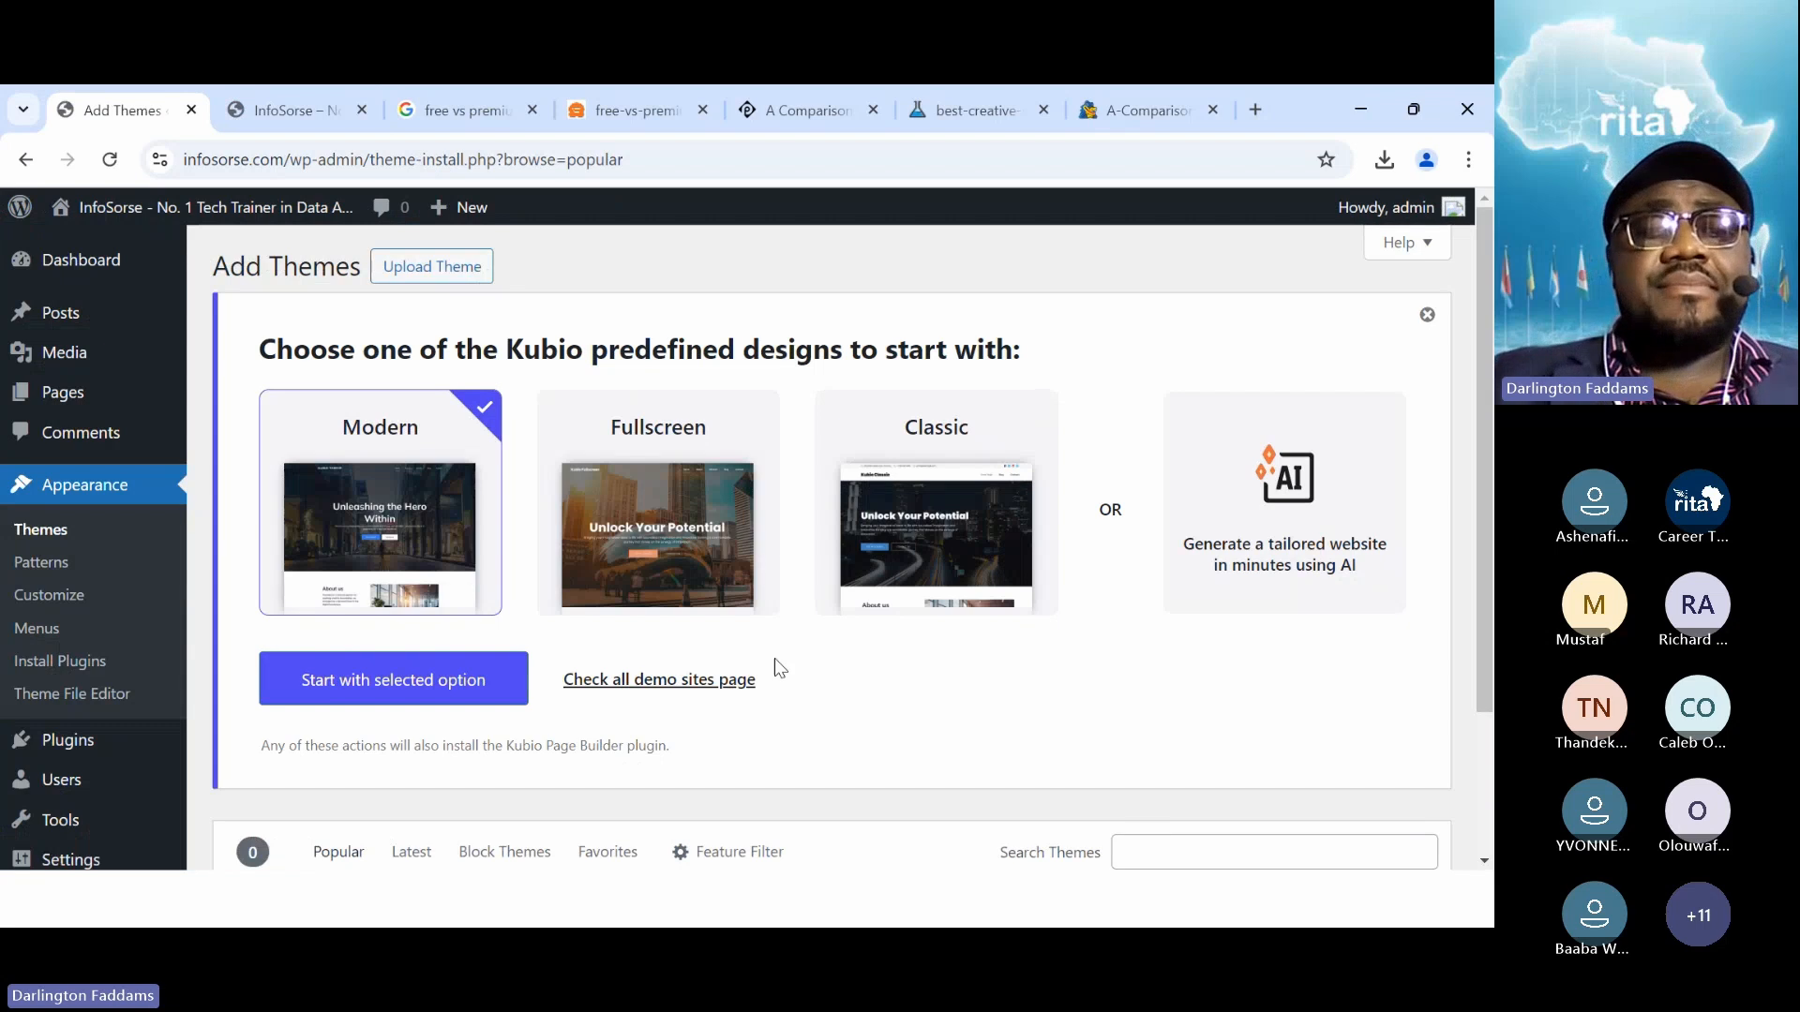
pyautogui.scroll(-6, 740, 649)
# Find BlogHash in the Add Themes grid, install it, and activate it
pyautogui.scroll(-15, 722, 643)
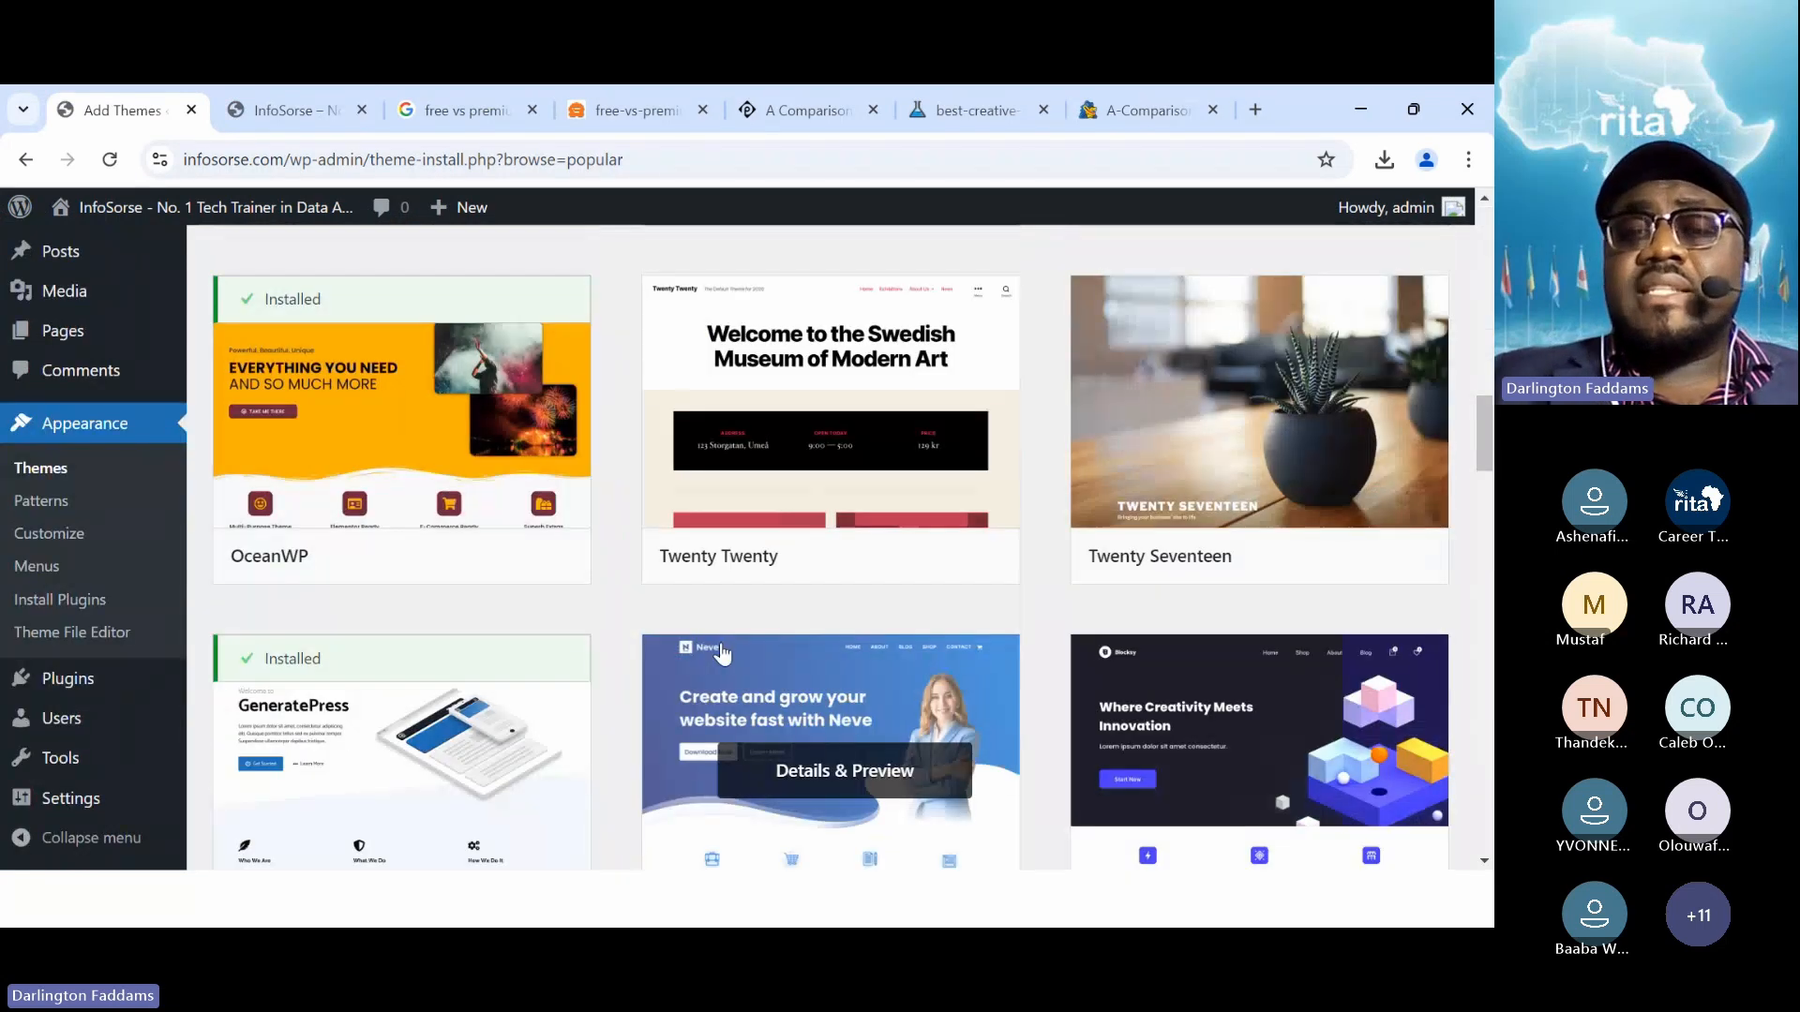
pyautogui.scroll(-3, 722, 651)
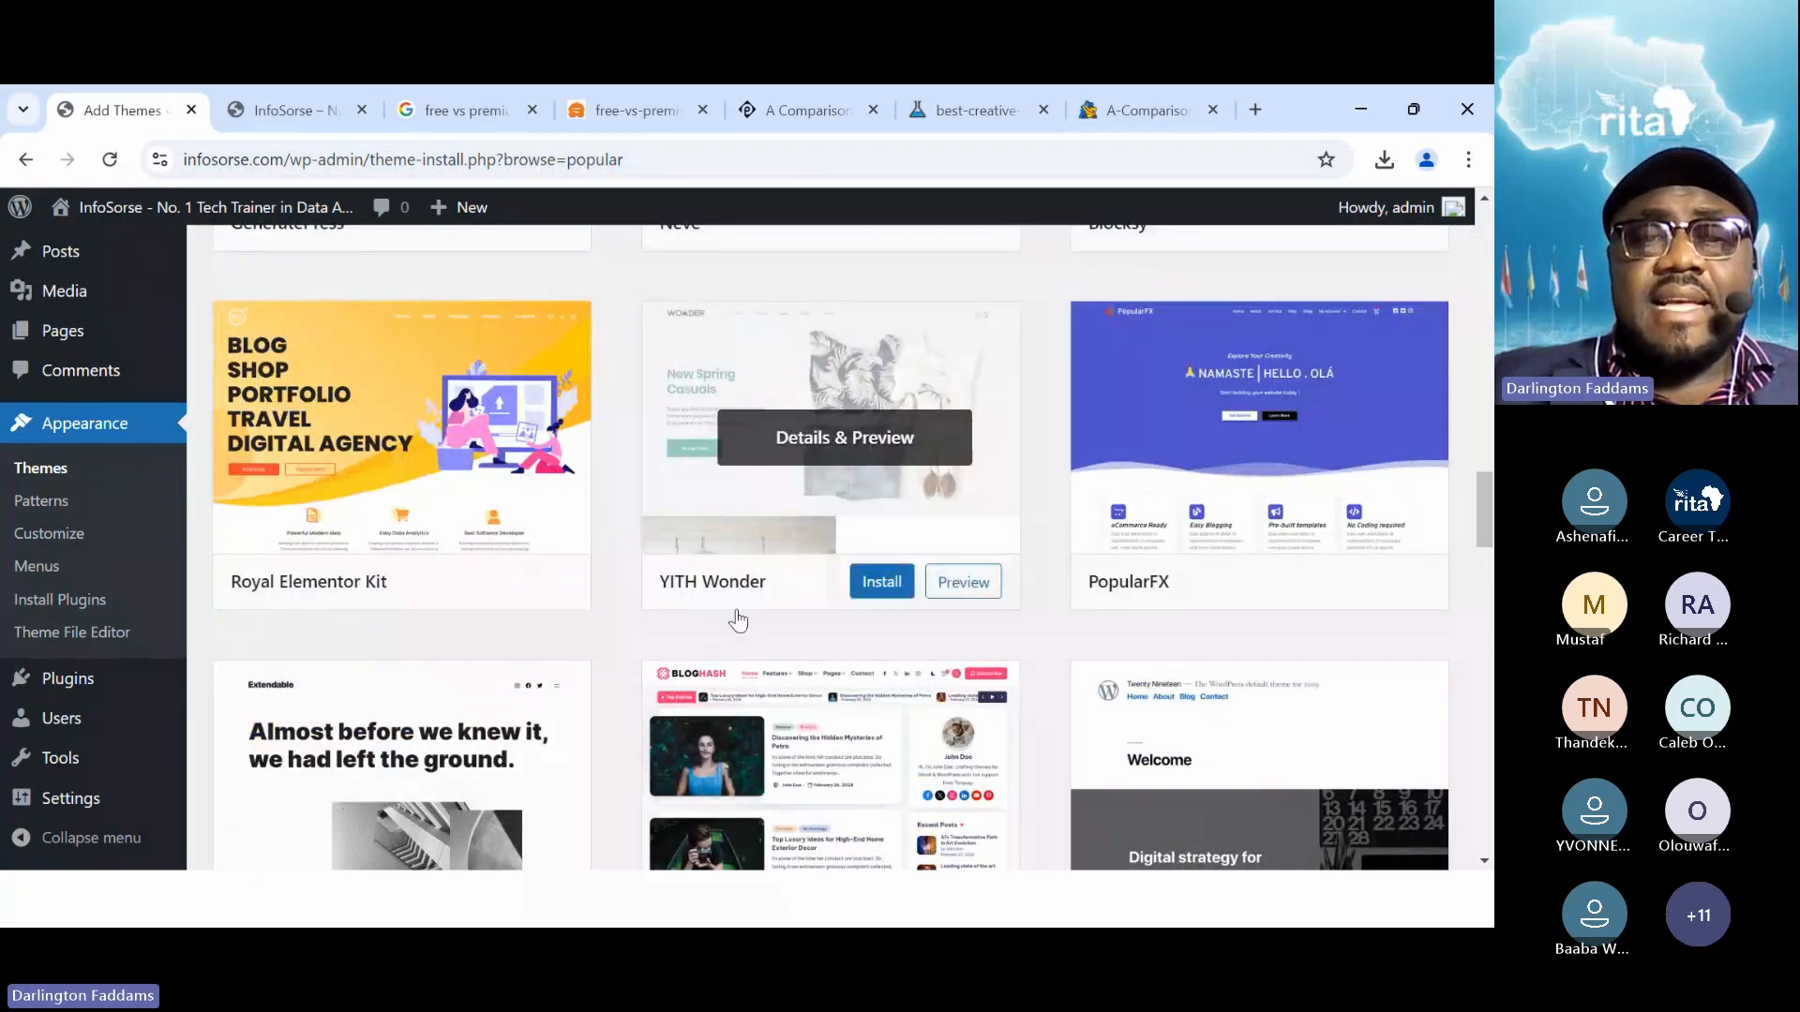
pyautogui.scroll(-1, 731, 619)
pyautogui.scroll(-1, 729, 626)
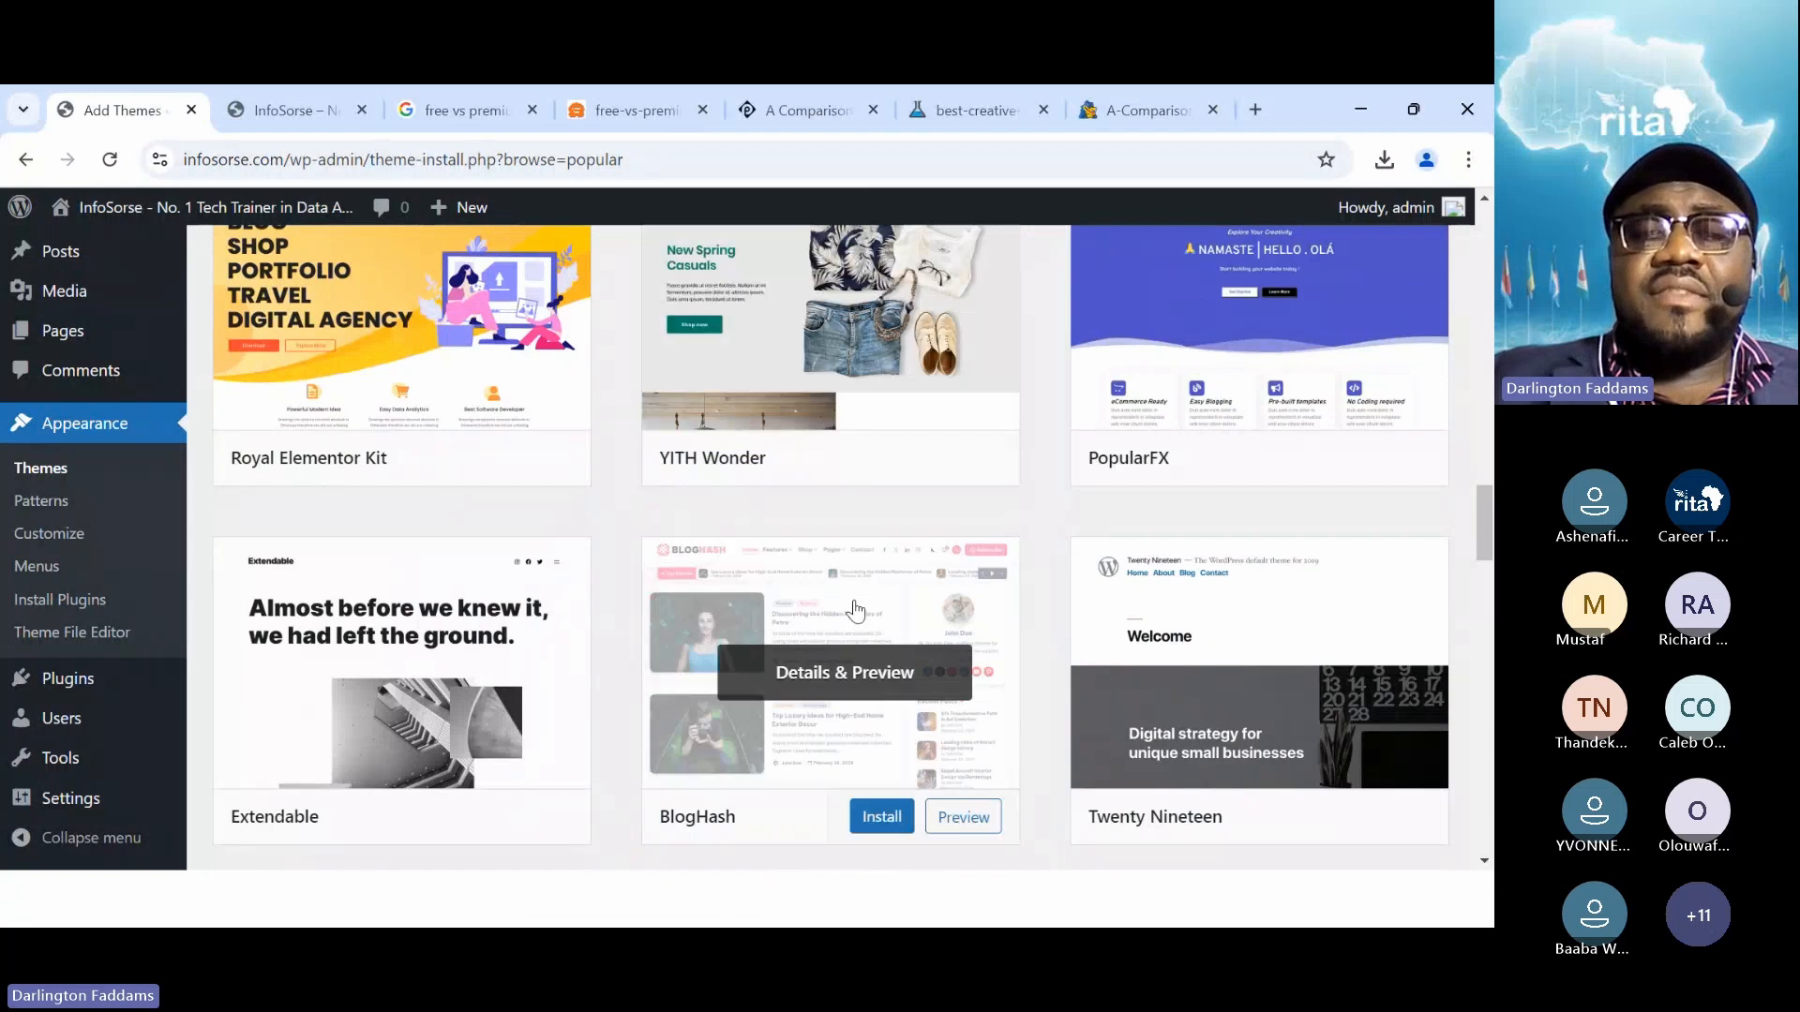
pyautogui.scroll(-3, 855, 610)
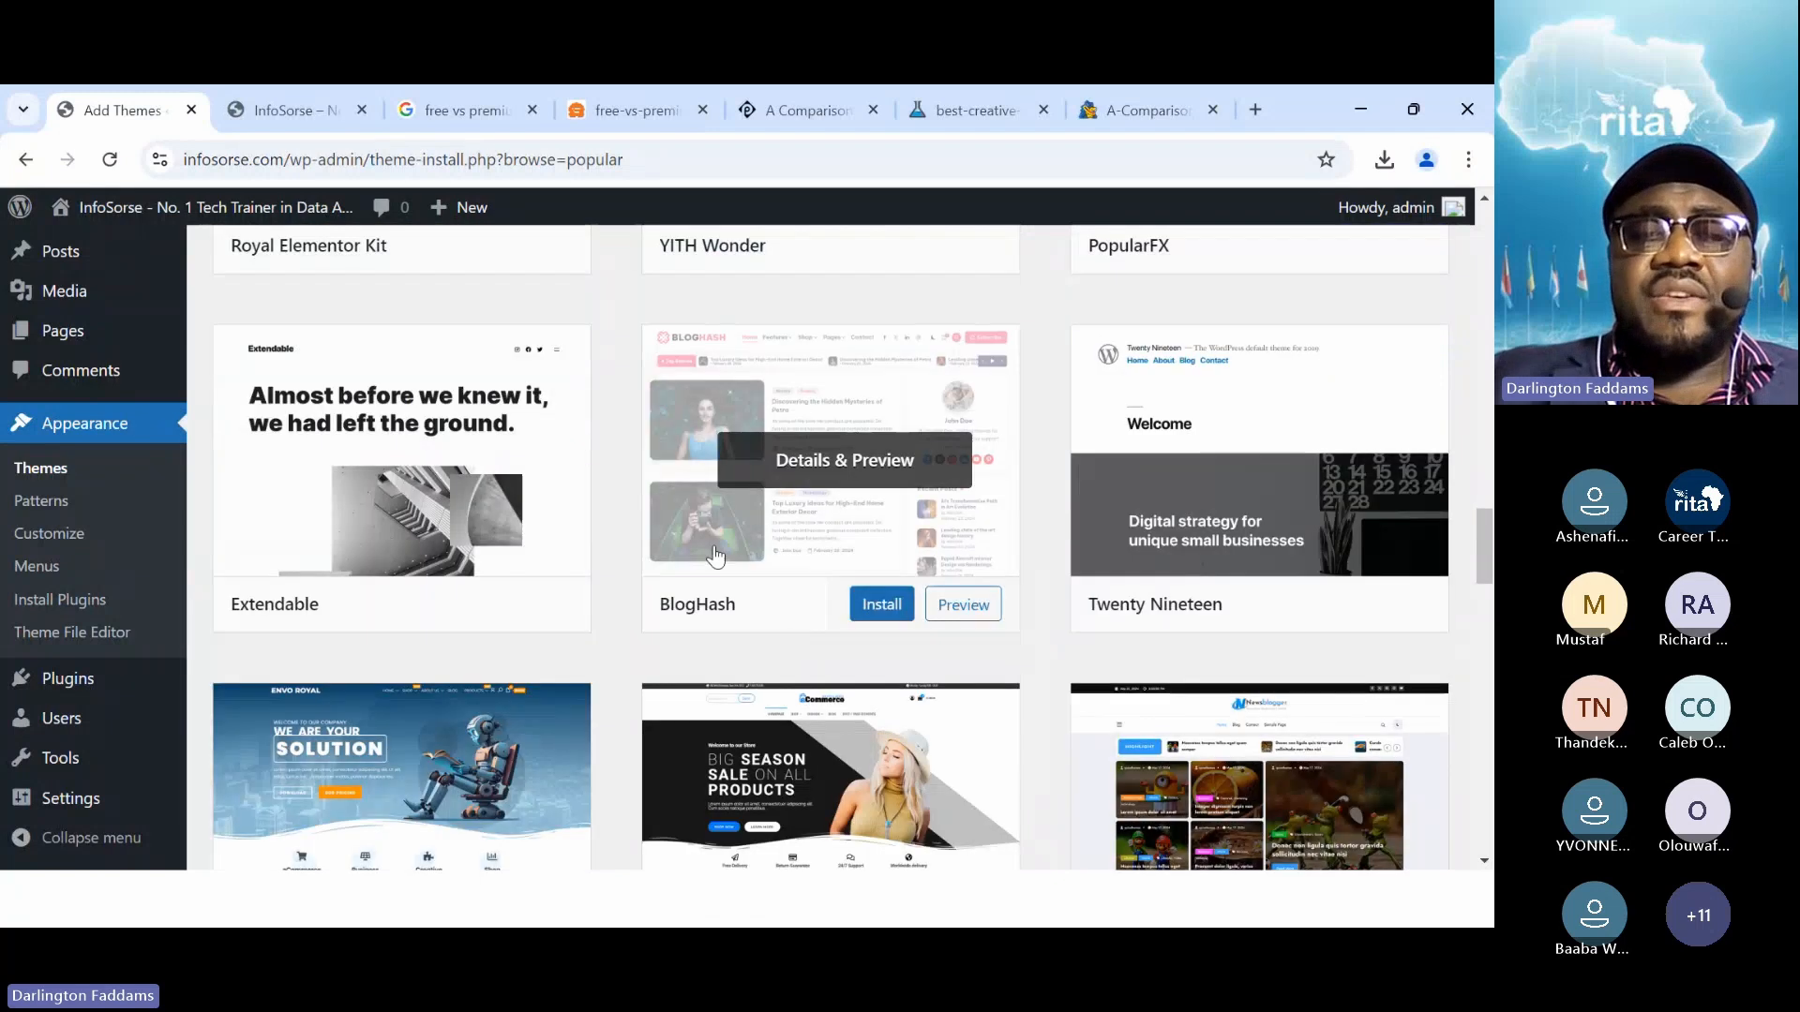
pyautogui.click(881, 607)
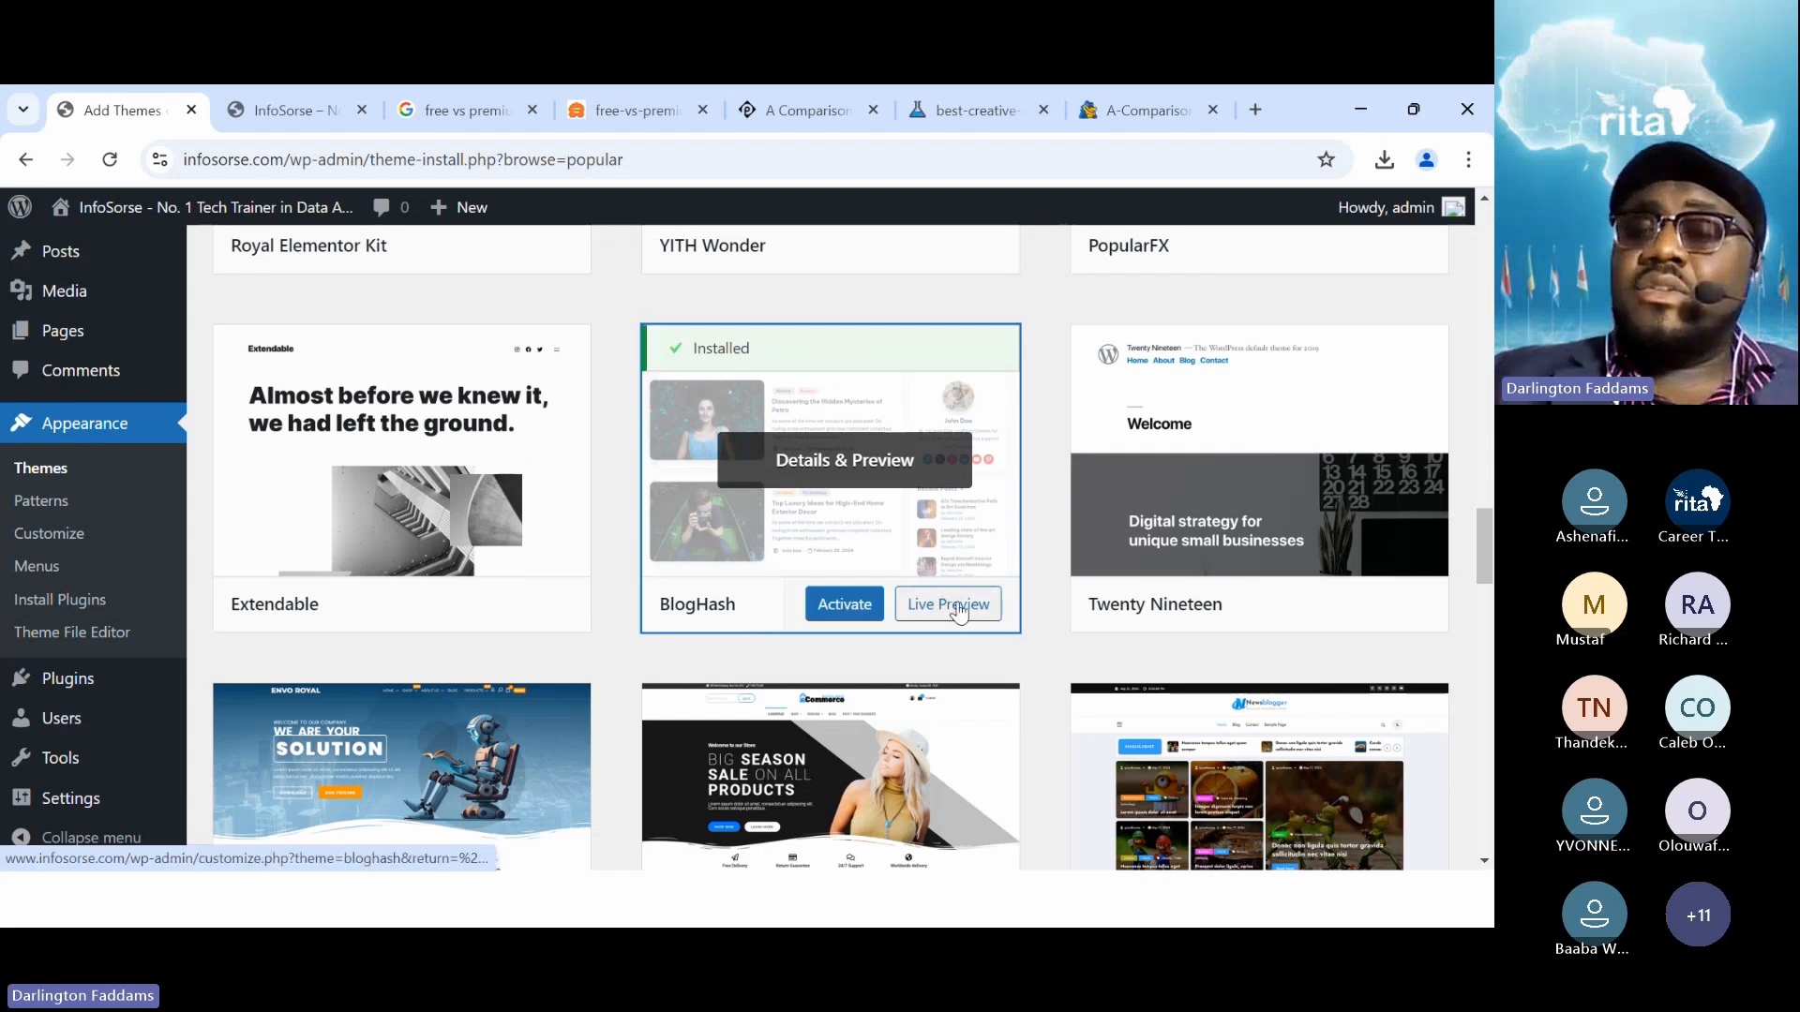
pyautogui.click(858, 605)
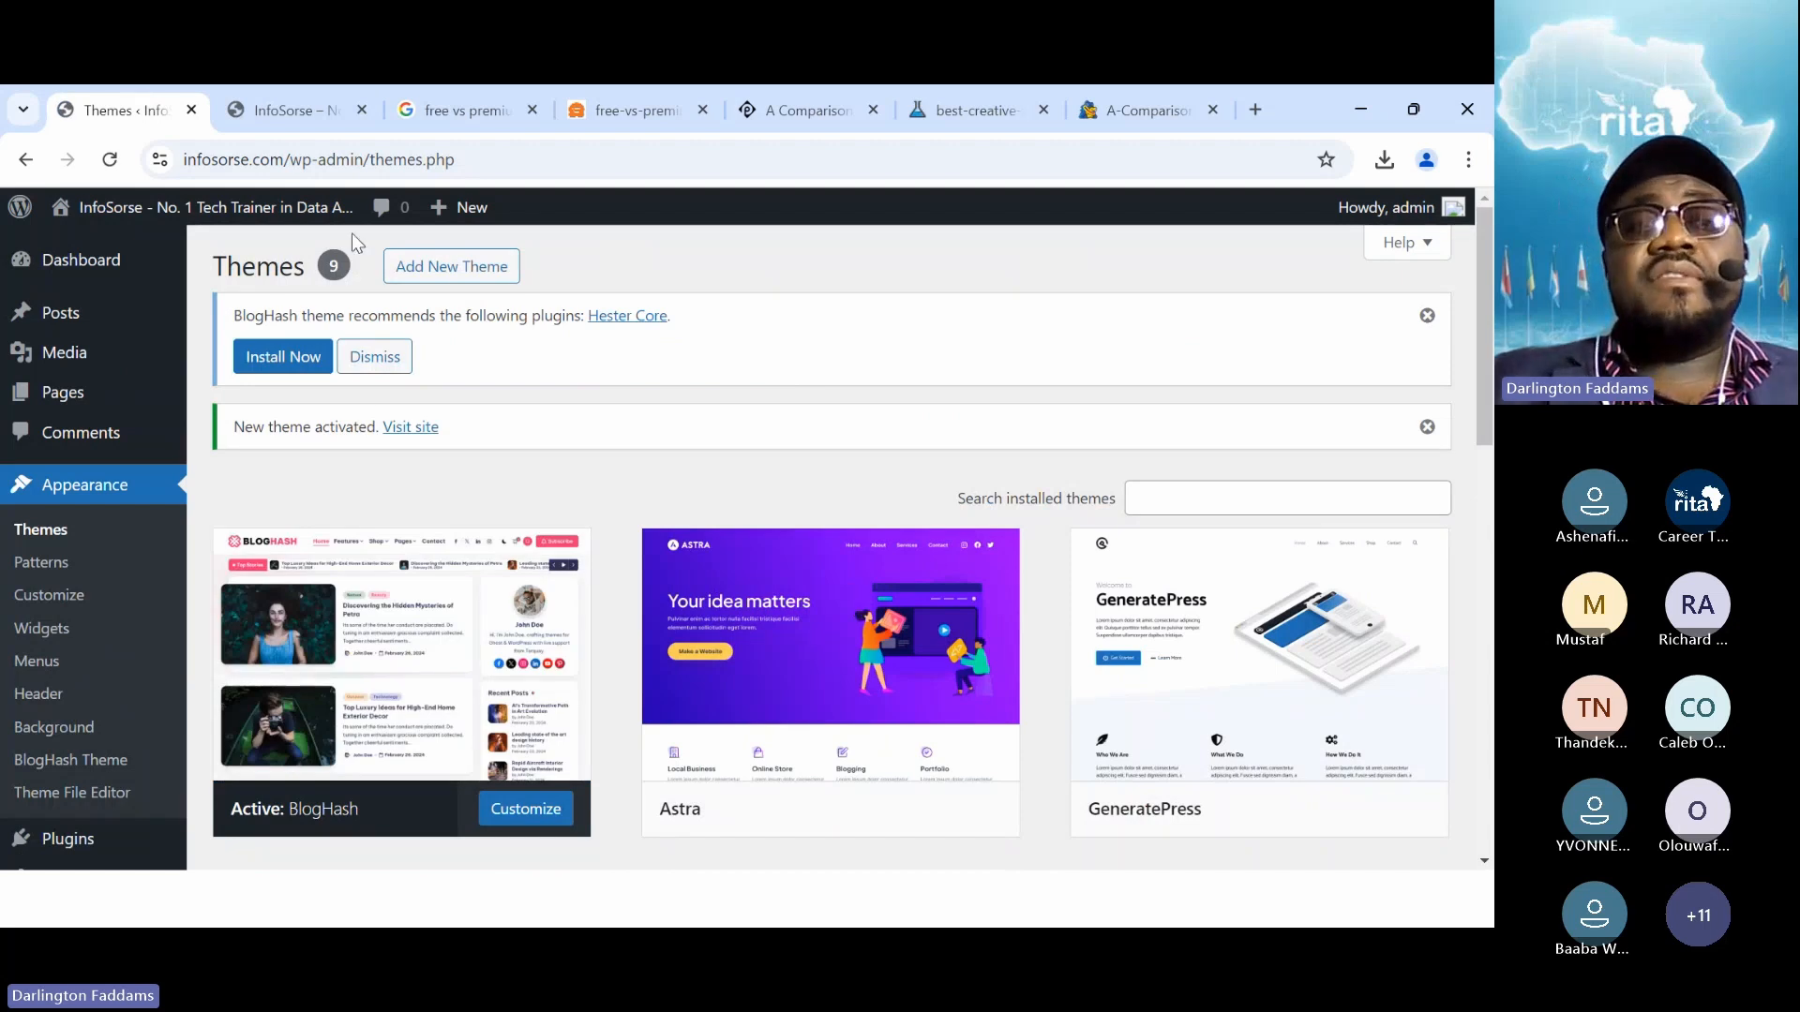
# Reload the live site to review BlogHash's magazine layout, then return to the Themes page
pyautogui.click(273, 127)
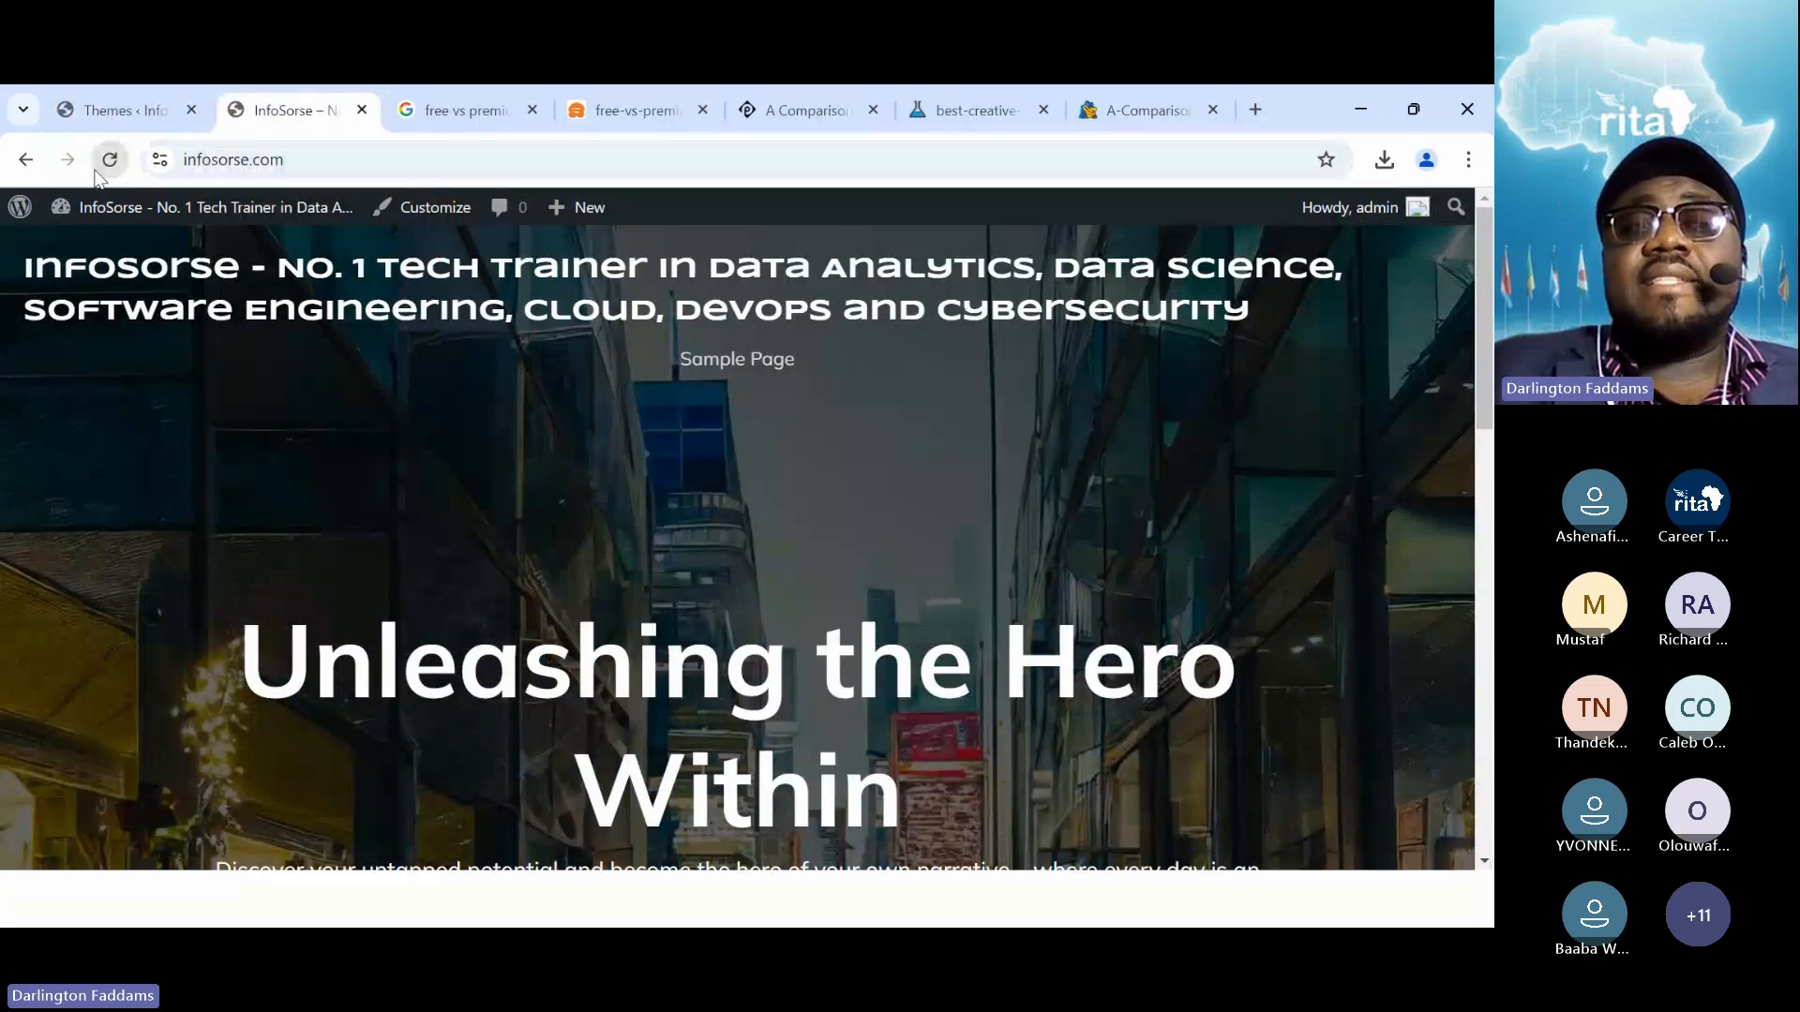
pyautogui.click(101, 167)
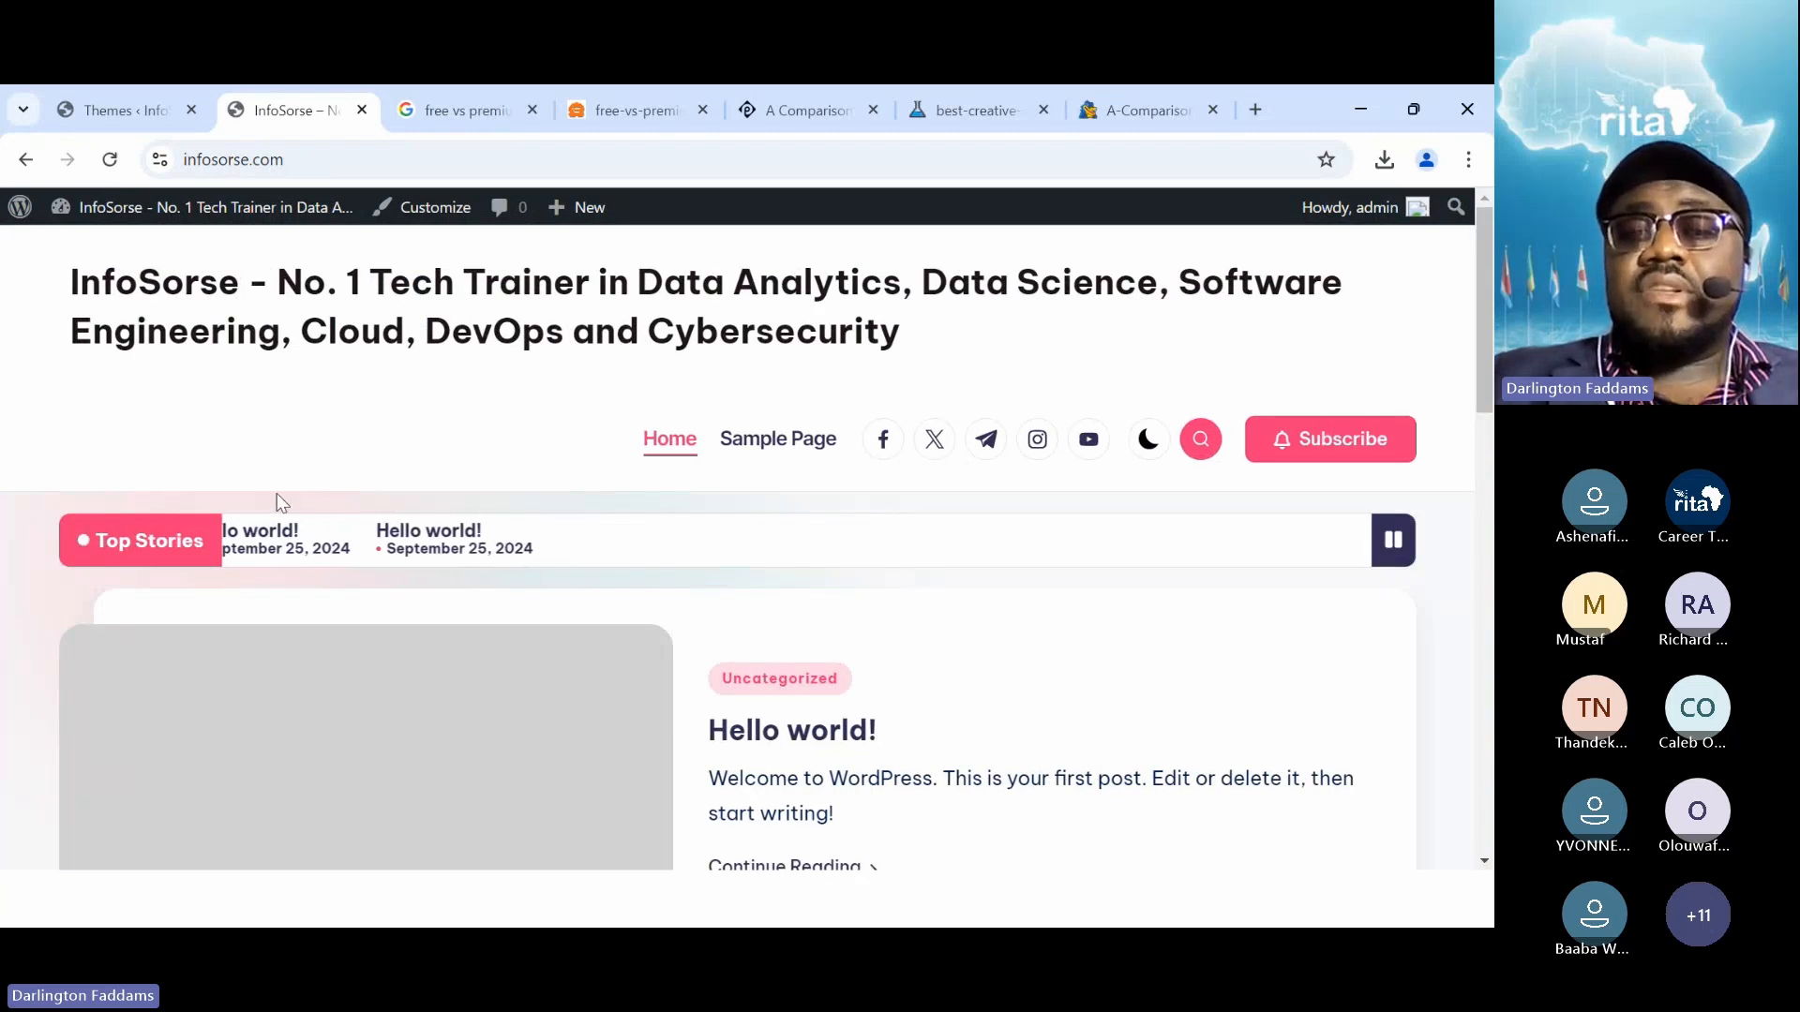
pyautogui.scroll(-3, 274, 488)
pyautogui.scroll(3, 272, 483)
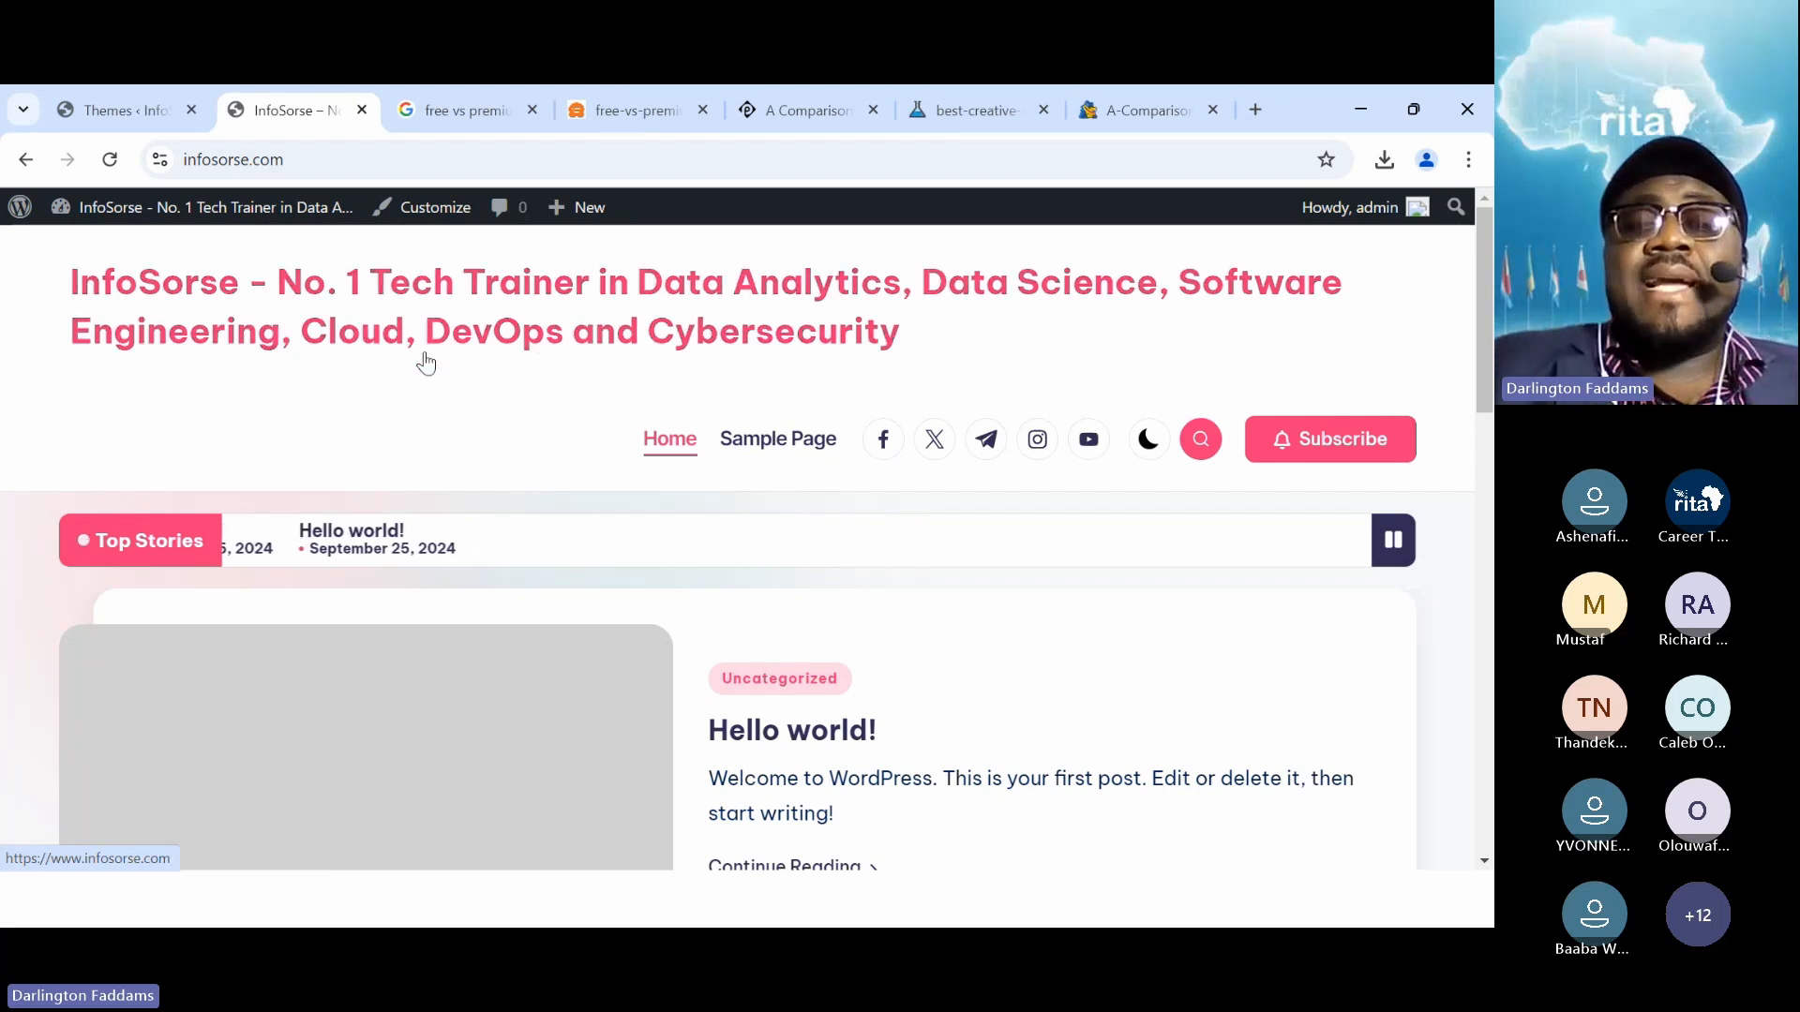
pyautogui.scroll(-1, 532, 495)
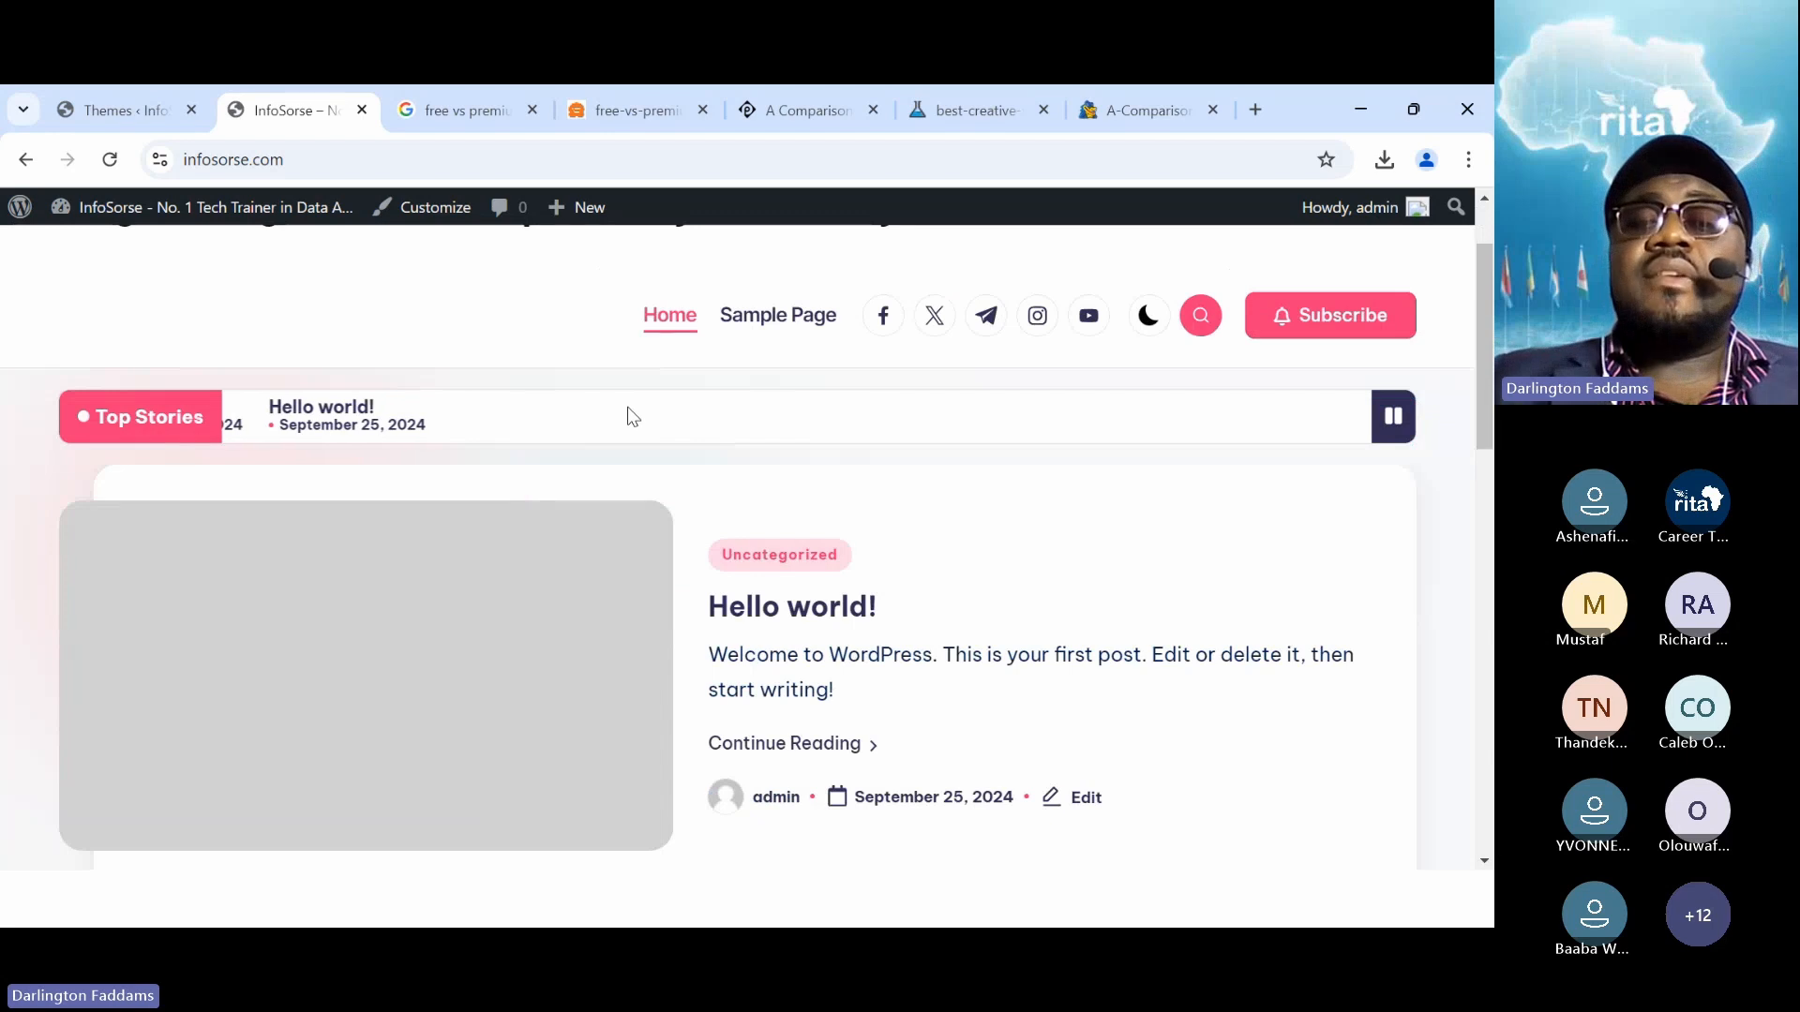
pyautogui.scroll(-6, 628, 407)
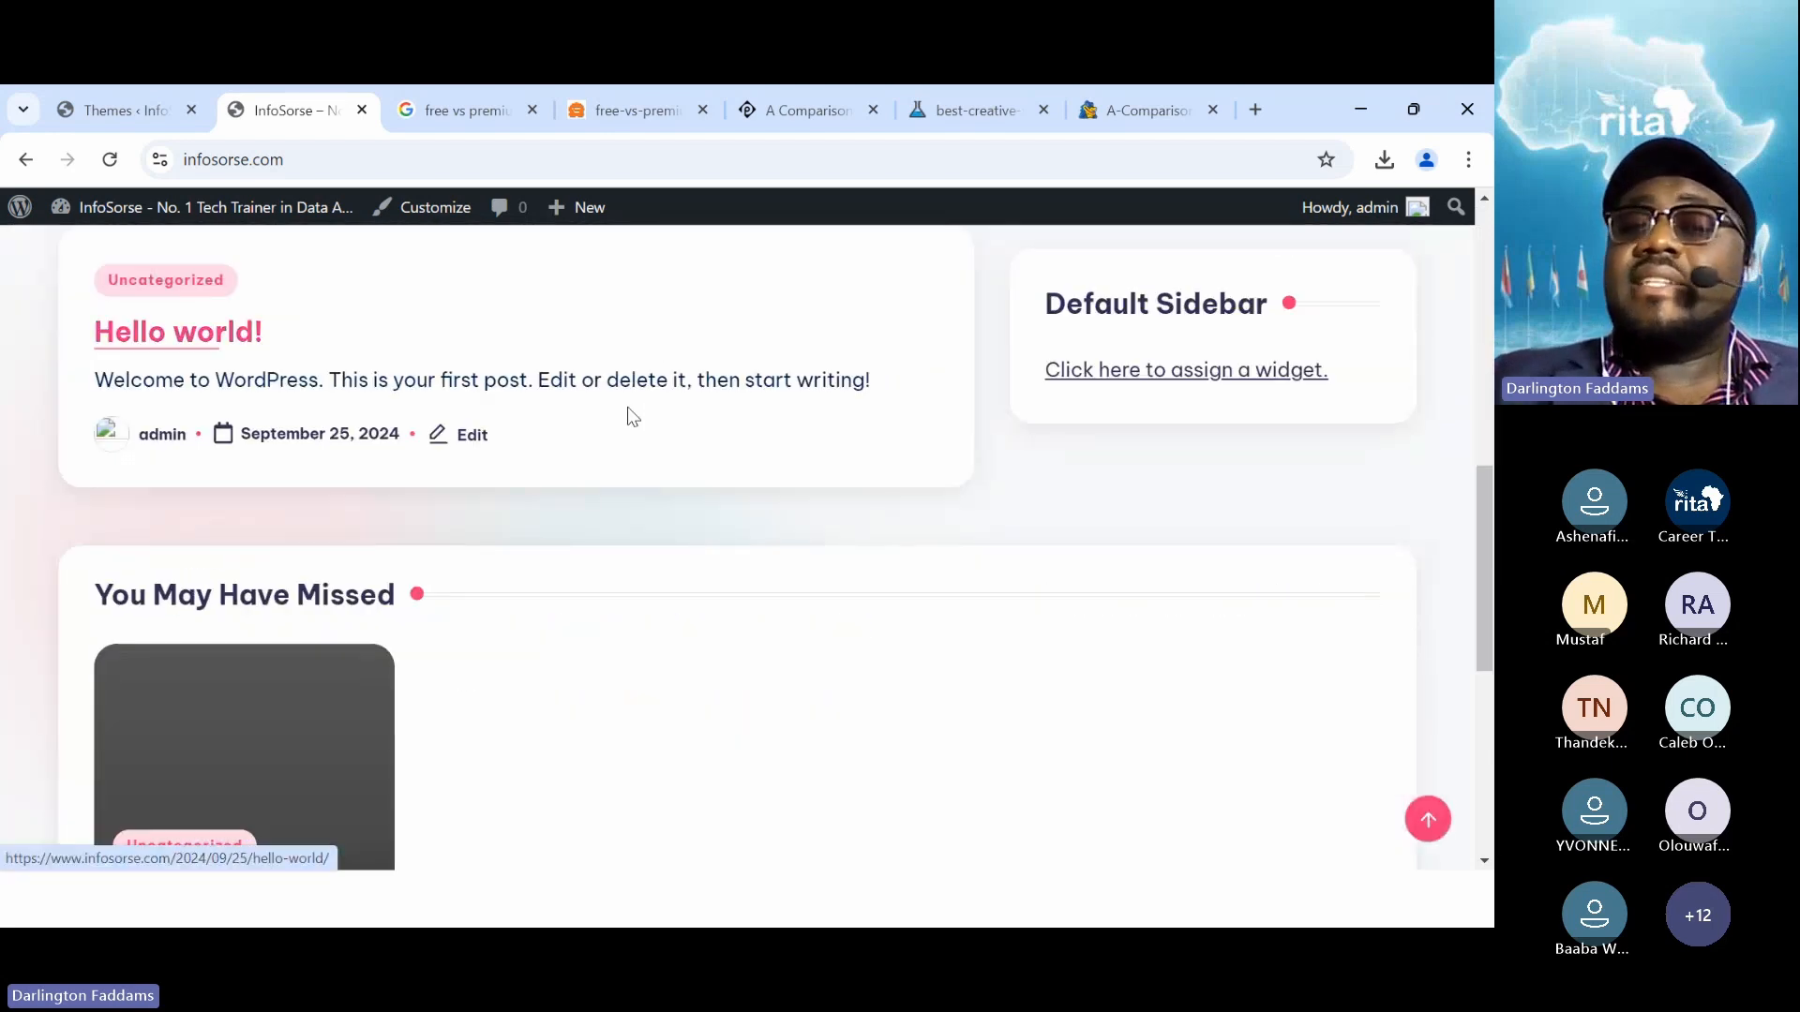
pyautogui.scroll(7, 628, 407)
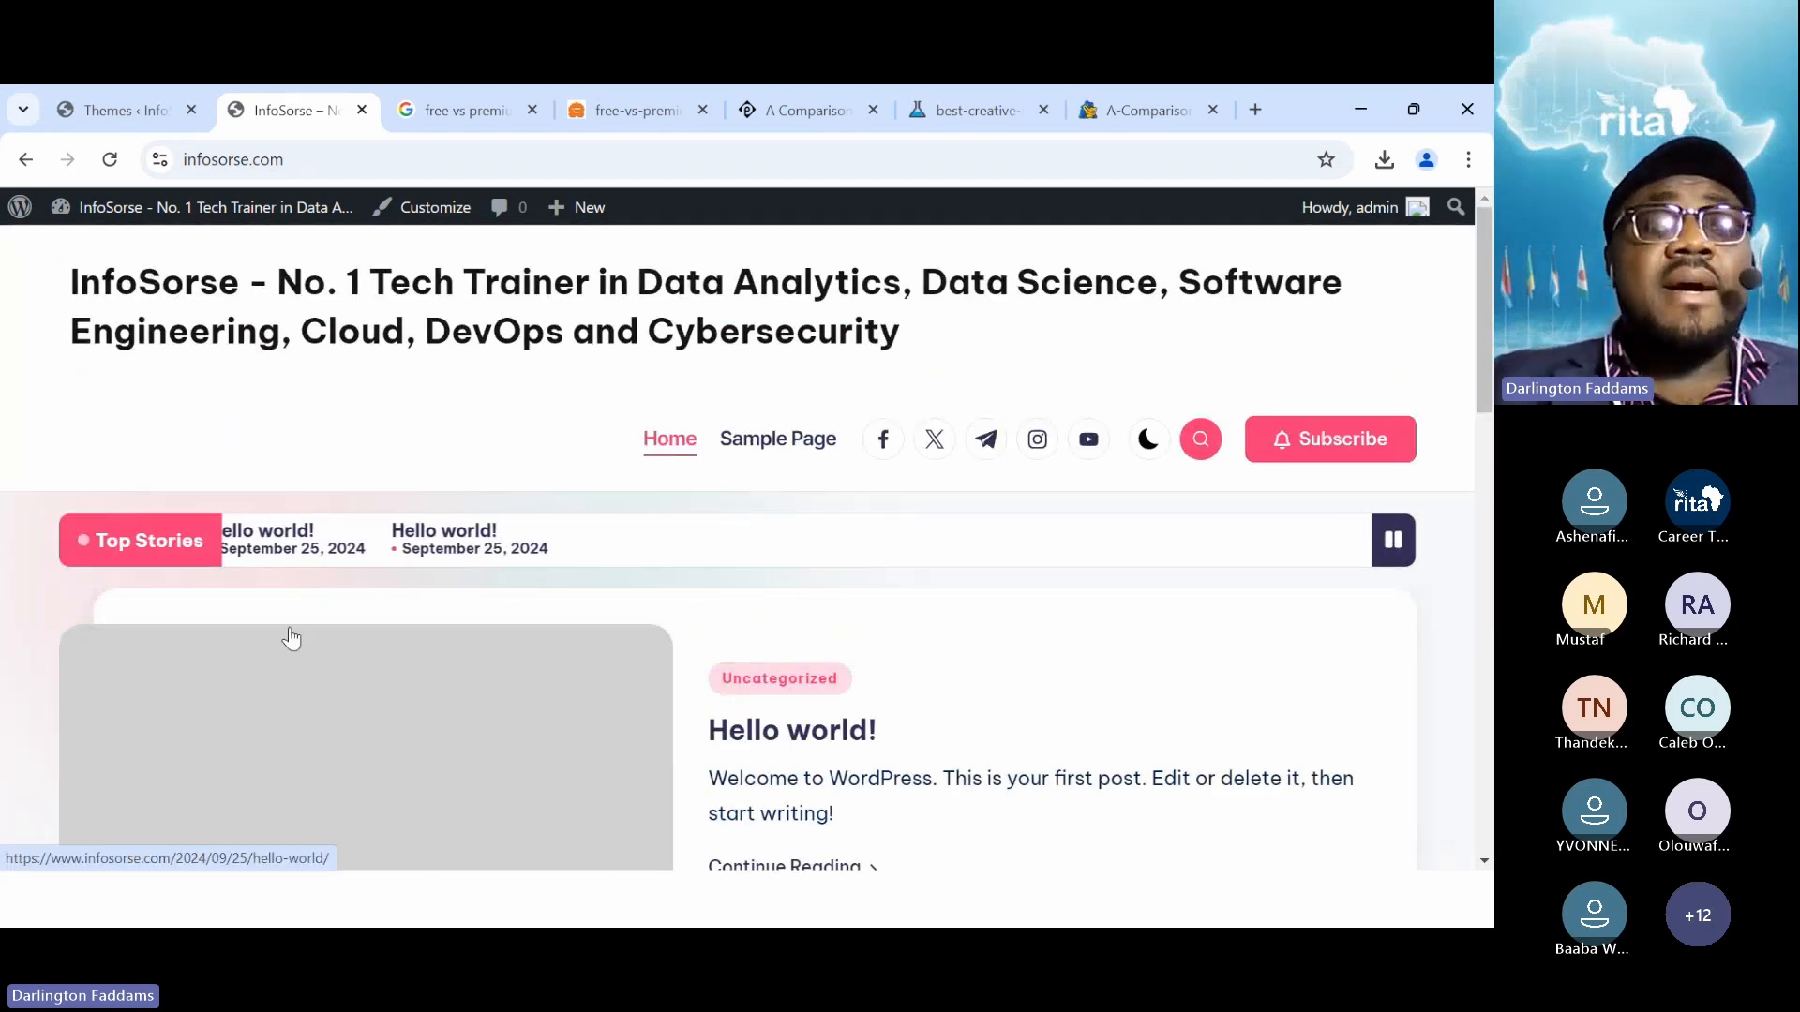
pyautogui.click(132, 110)
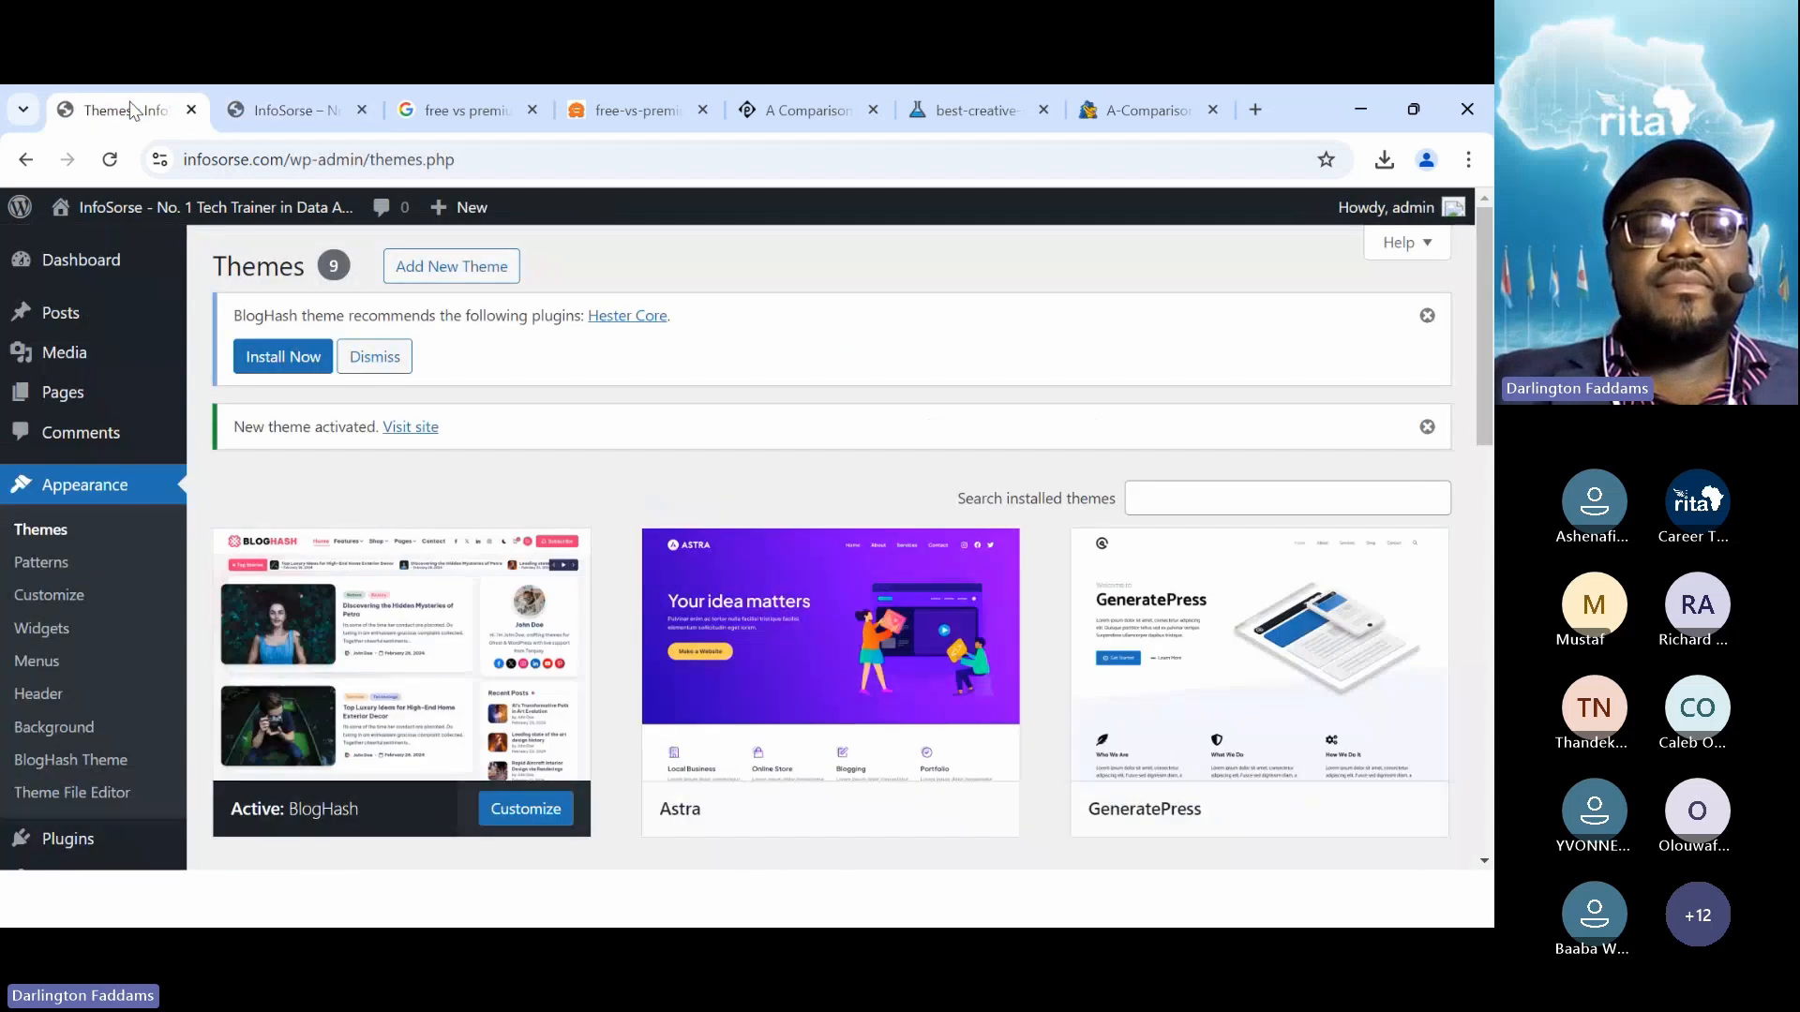
# From Appearance > Themes, open Add New Theme to browse the 6884 popular free themes
pyautogui.moveTo(342, 532)
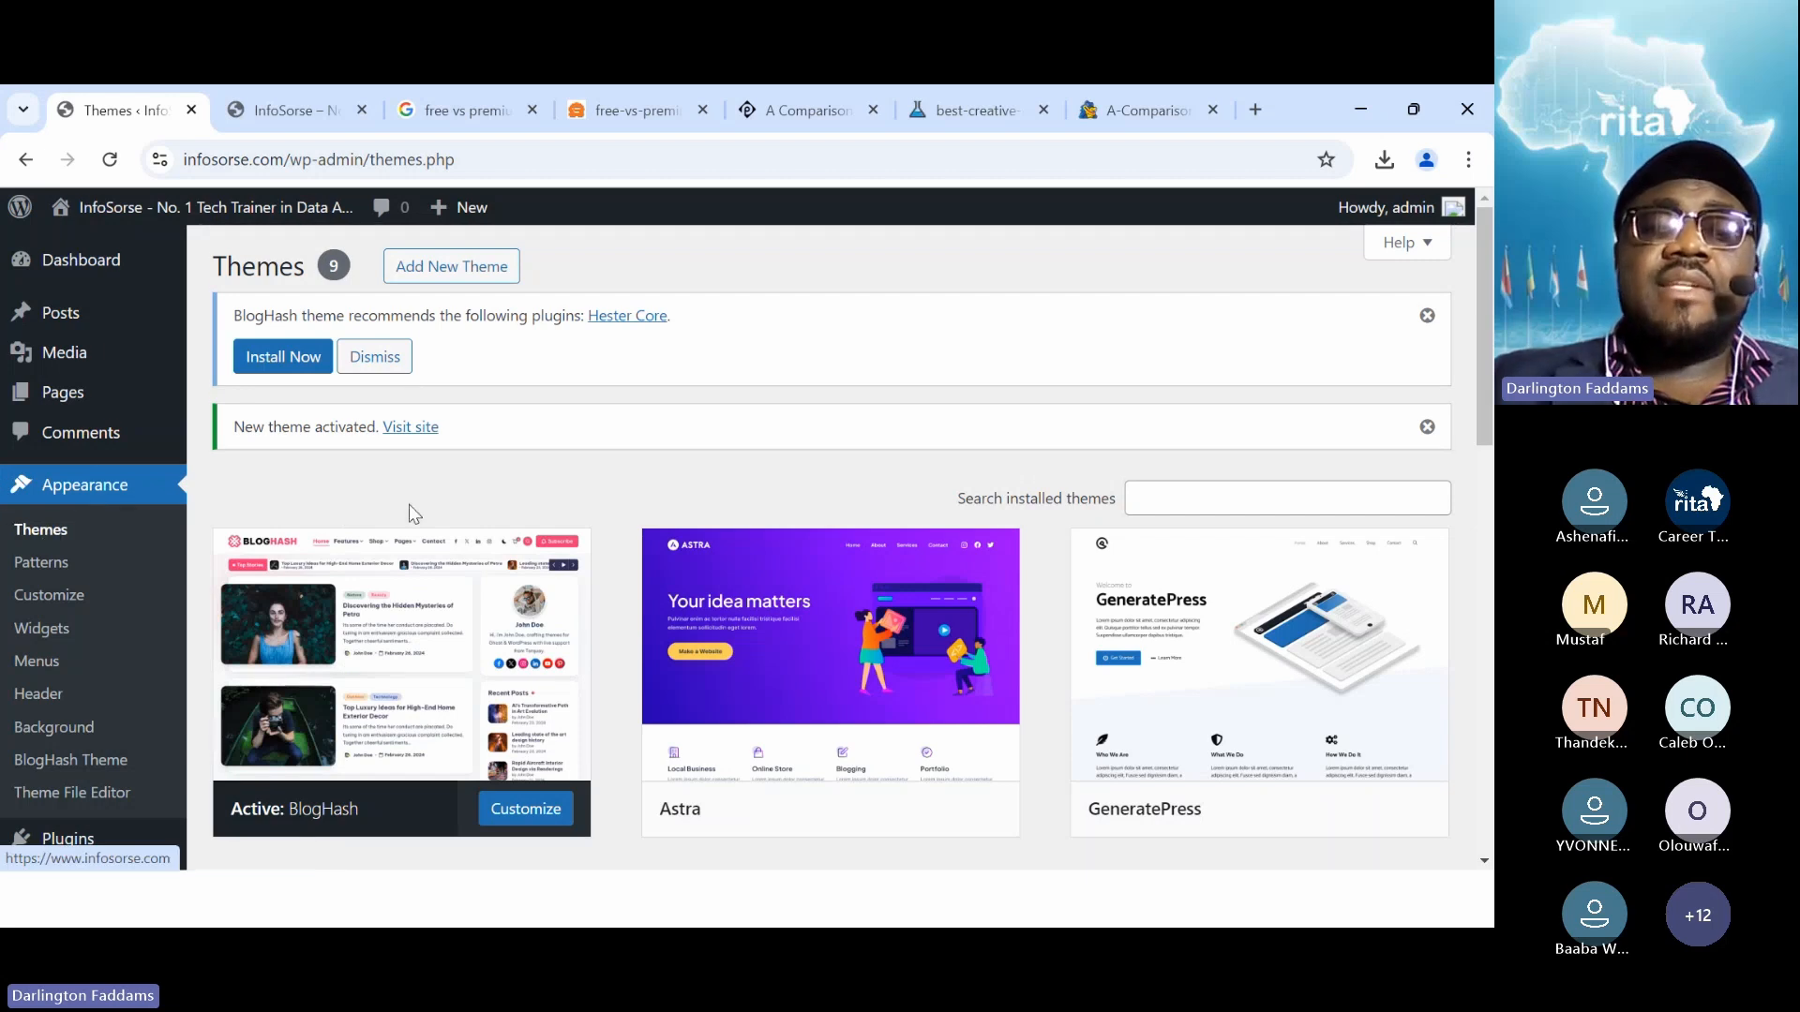
pyautogui.scroll(-10, 409, 504)
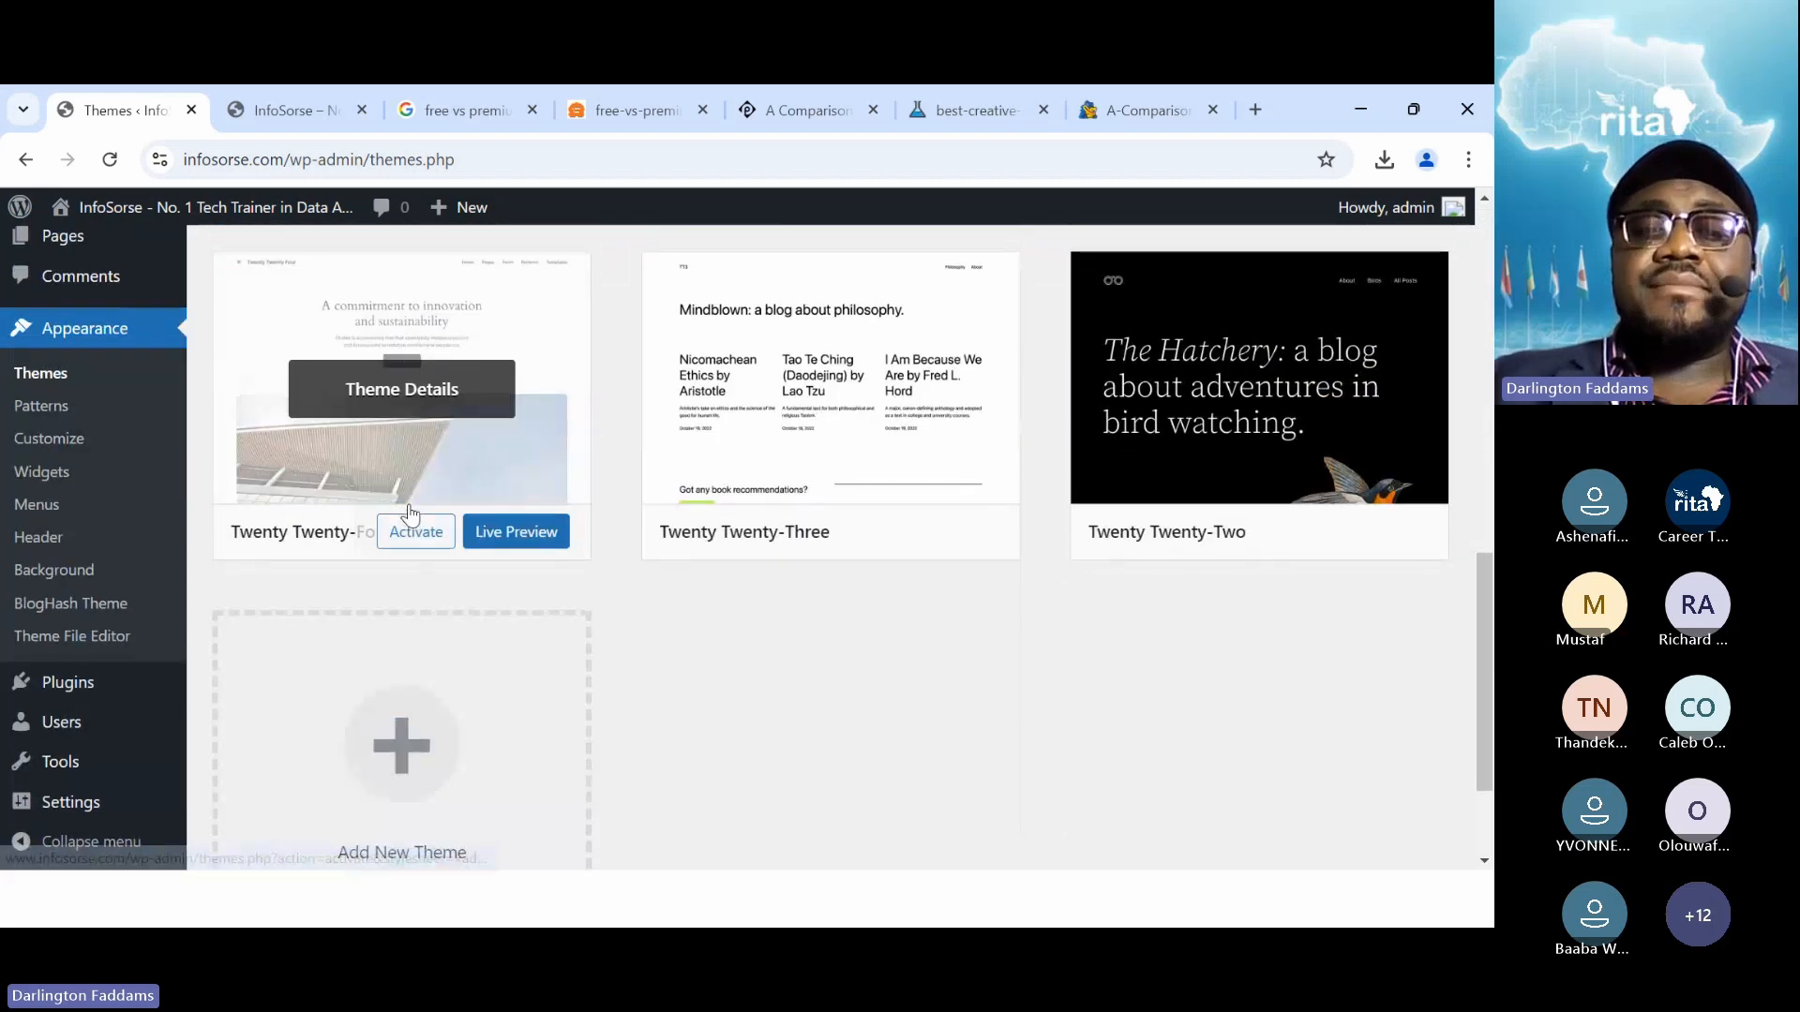
pyautogui.scroll(10, 409, 514)
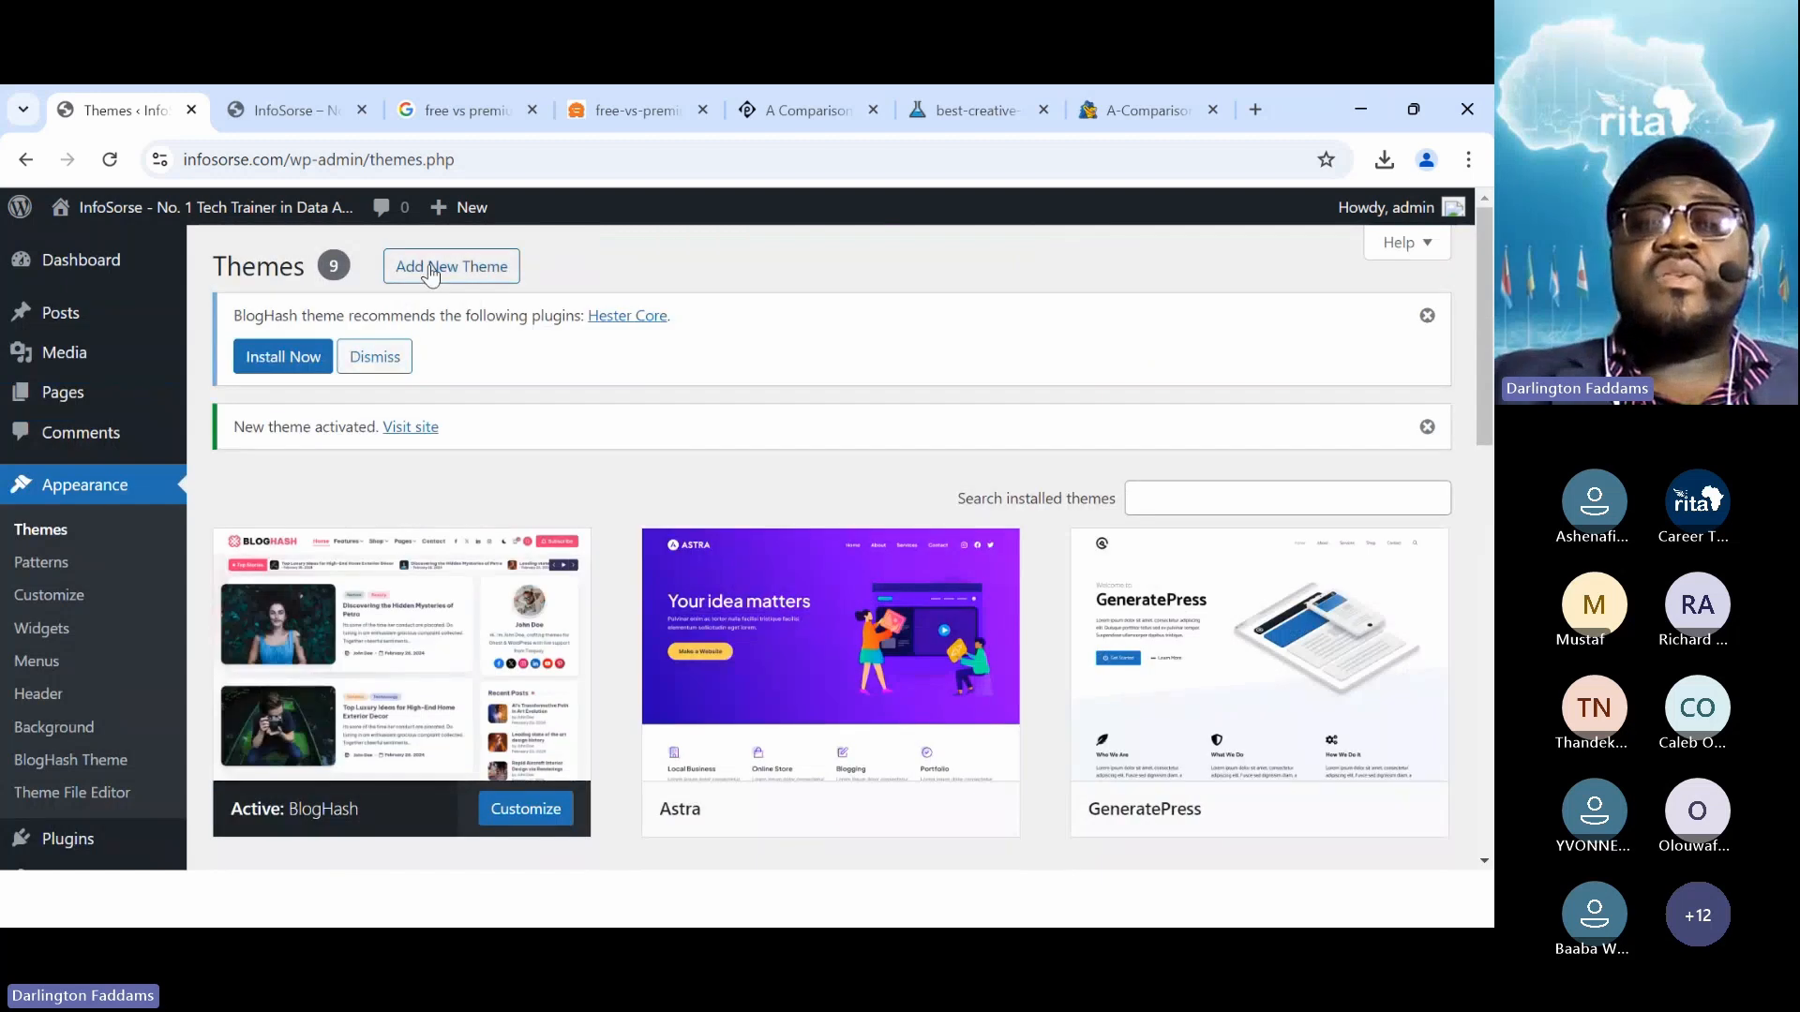
pyautogui.click(430, 270)
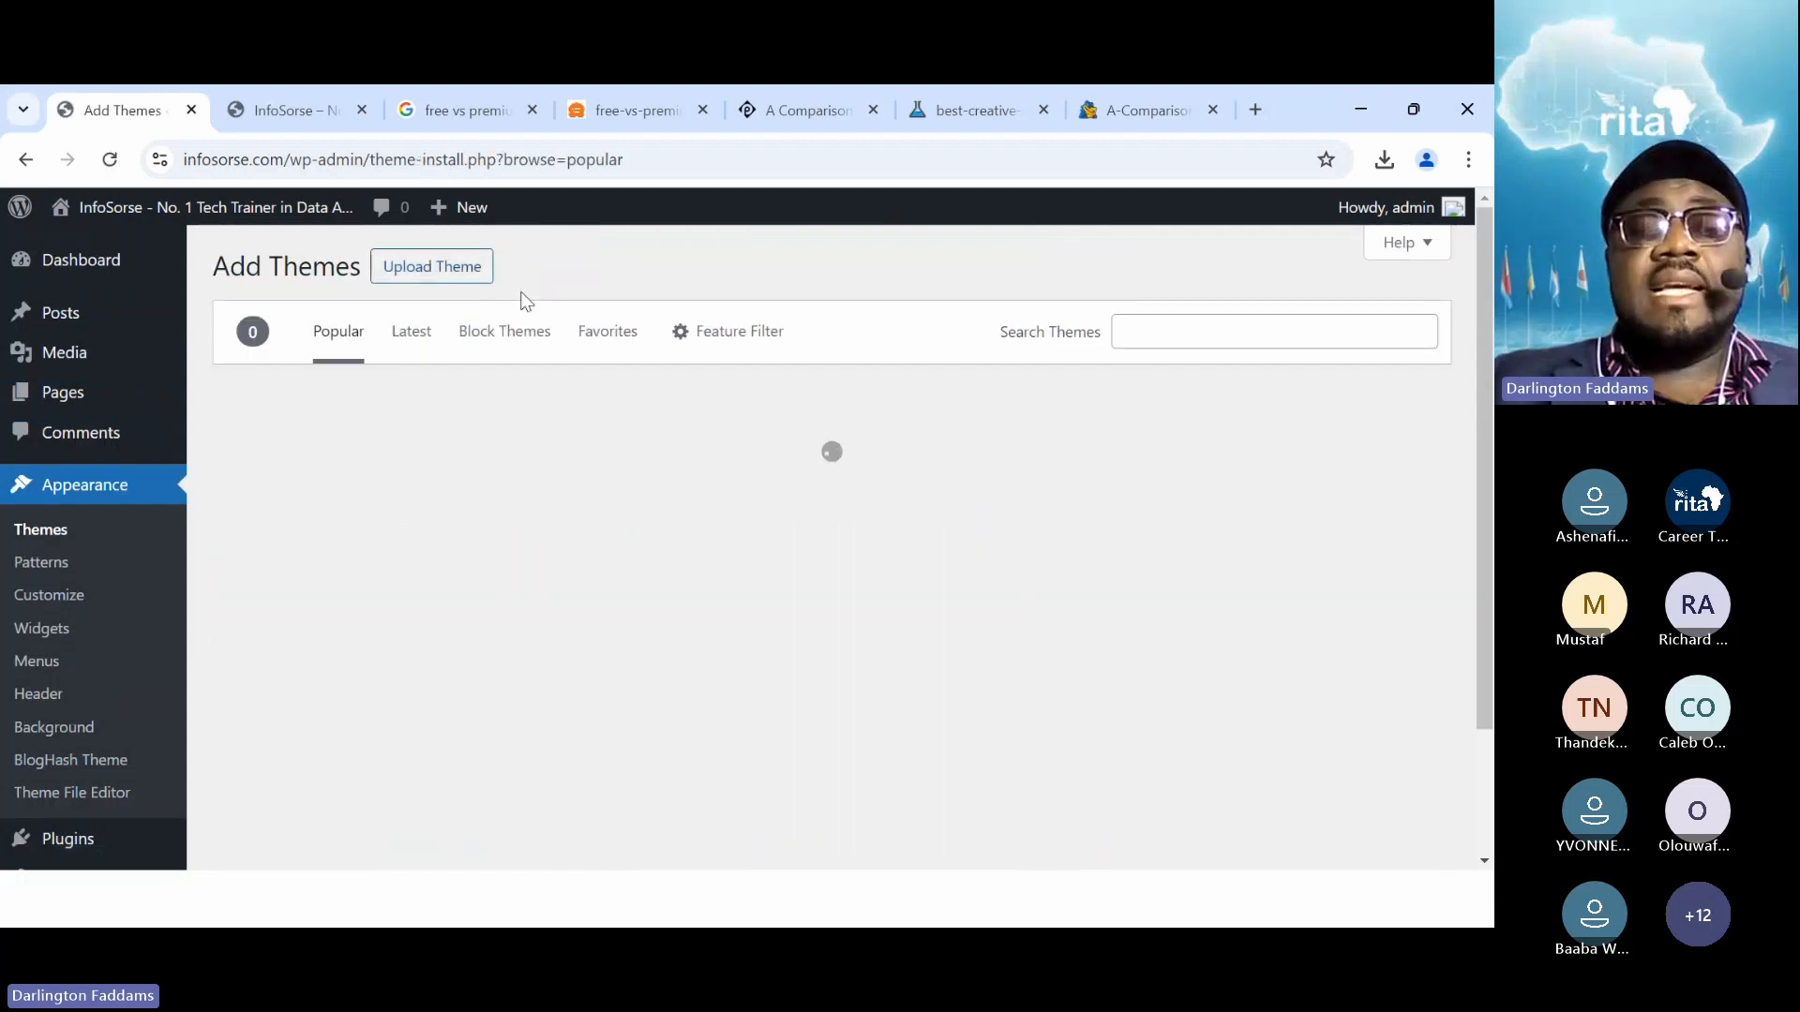
pyautogui.scroll(-10, 605, 651)
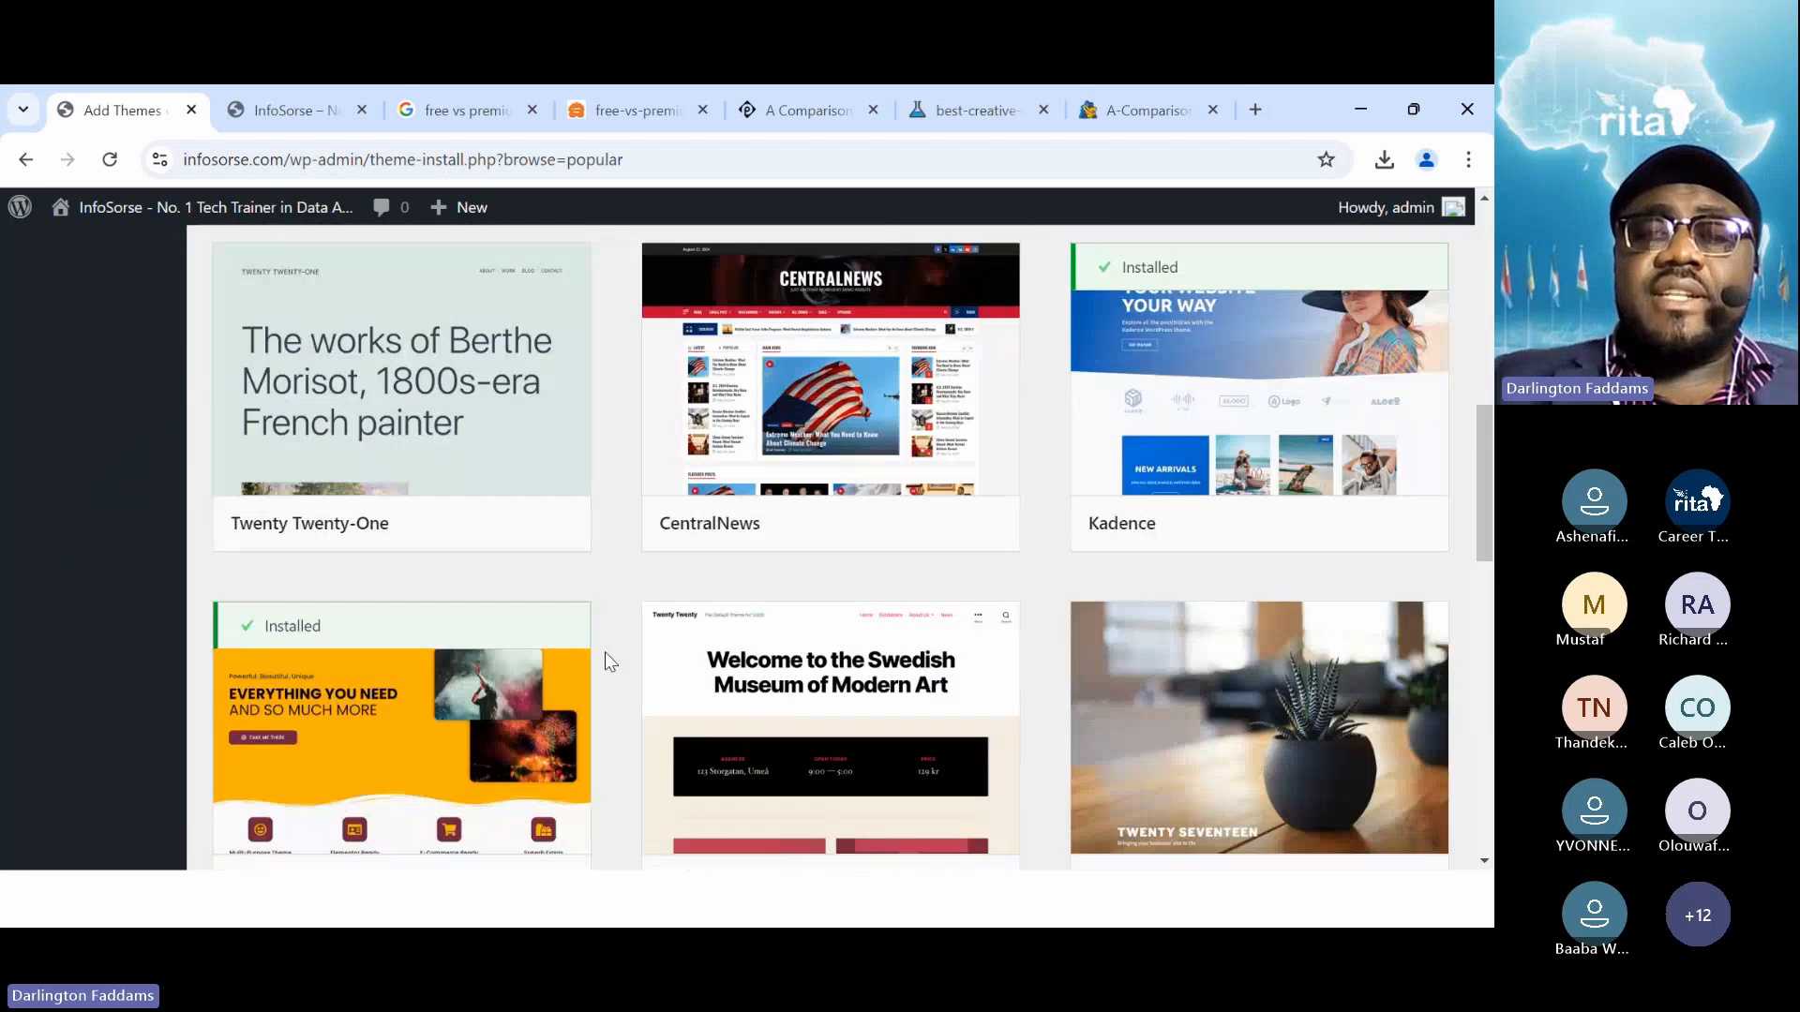
pyautogui.scroll(10, 605, 650)
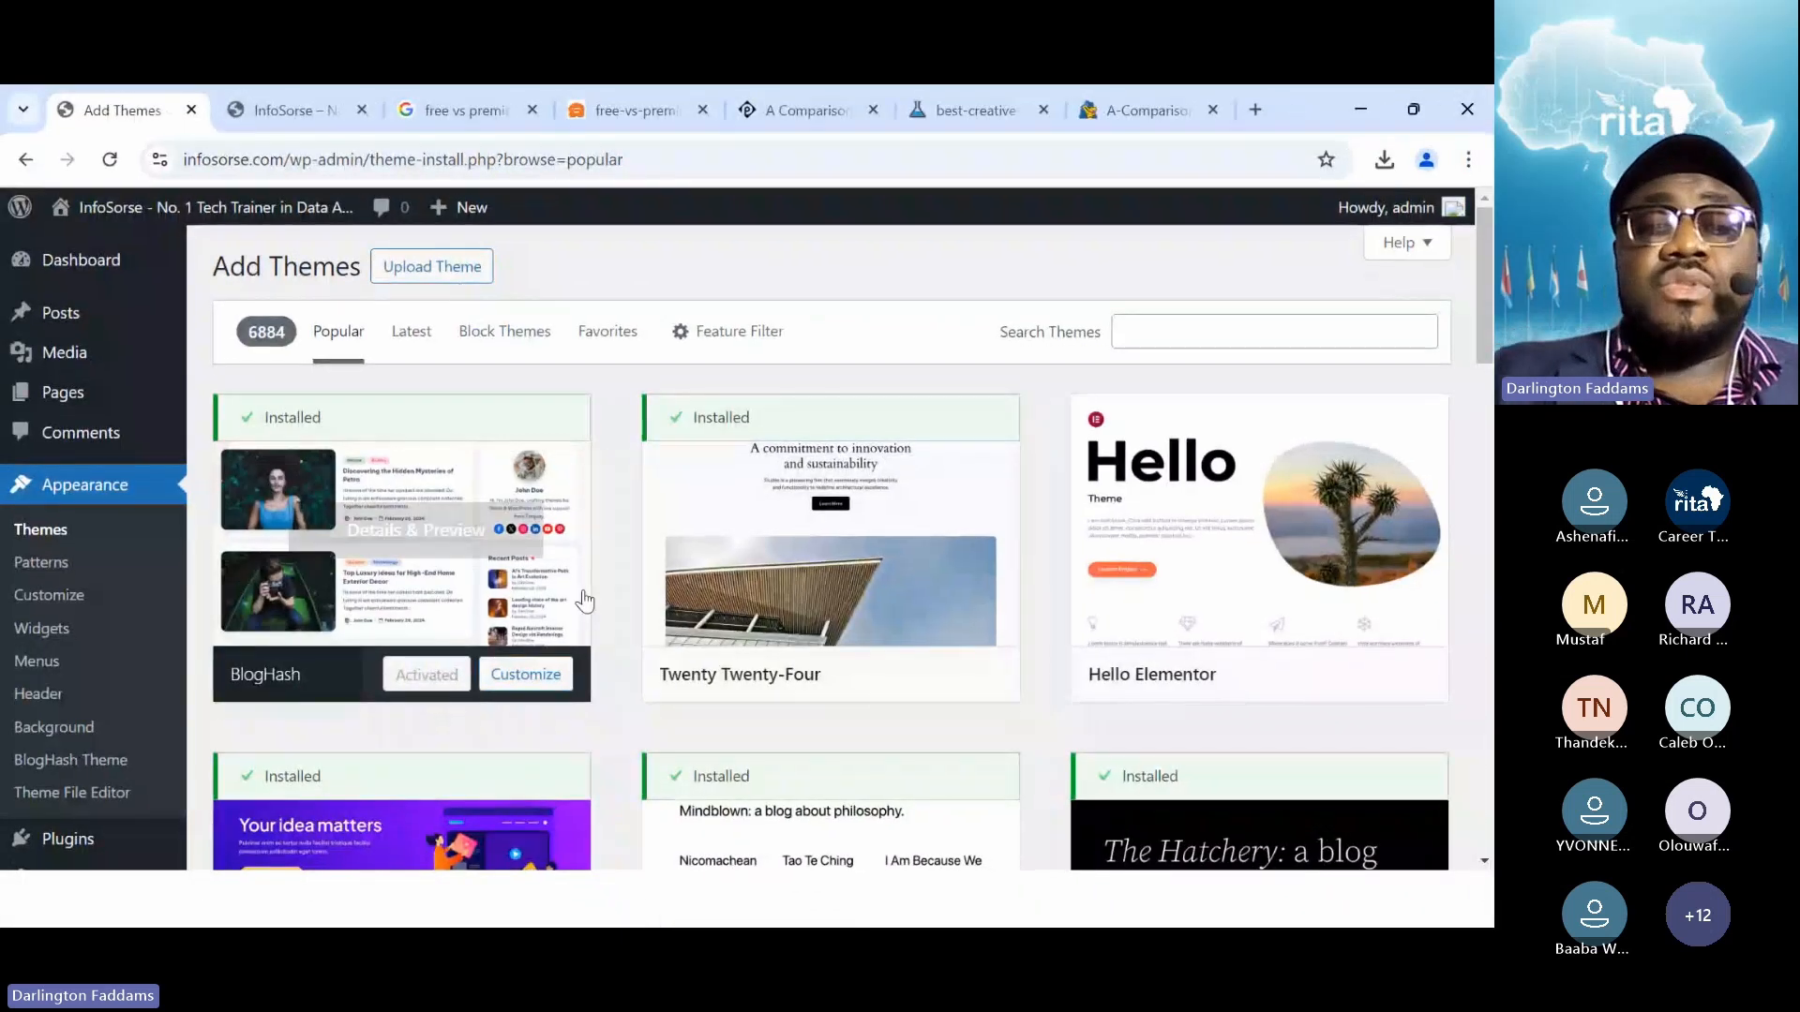
# Find Royal Elementor Kit in the popular themes, install it, and activate it
pyautogui.scroll(-10, 582, 595)
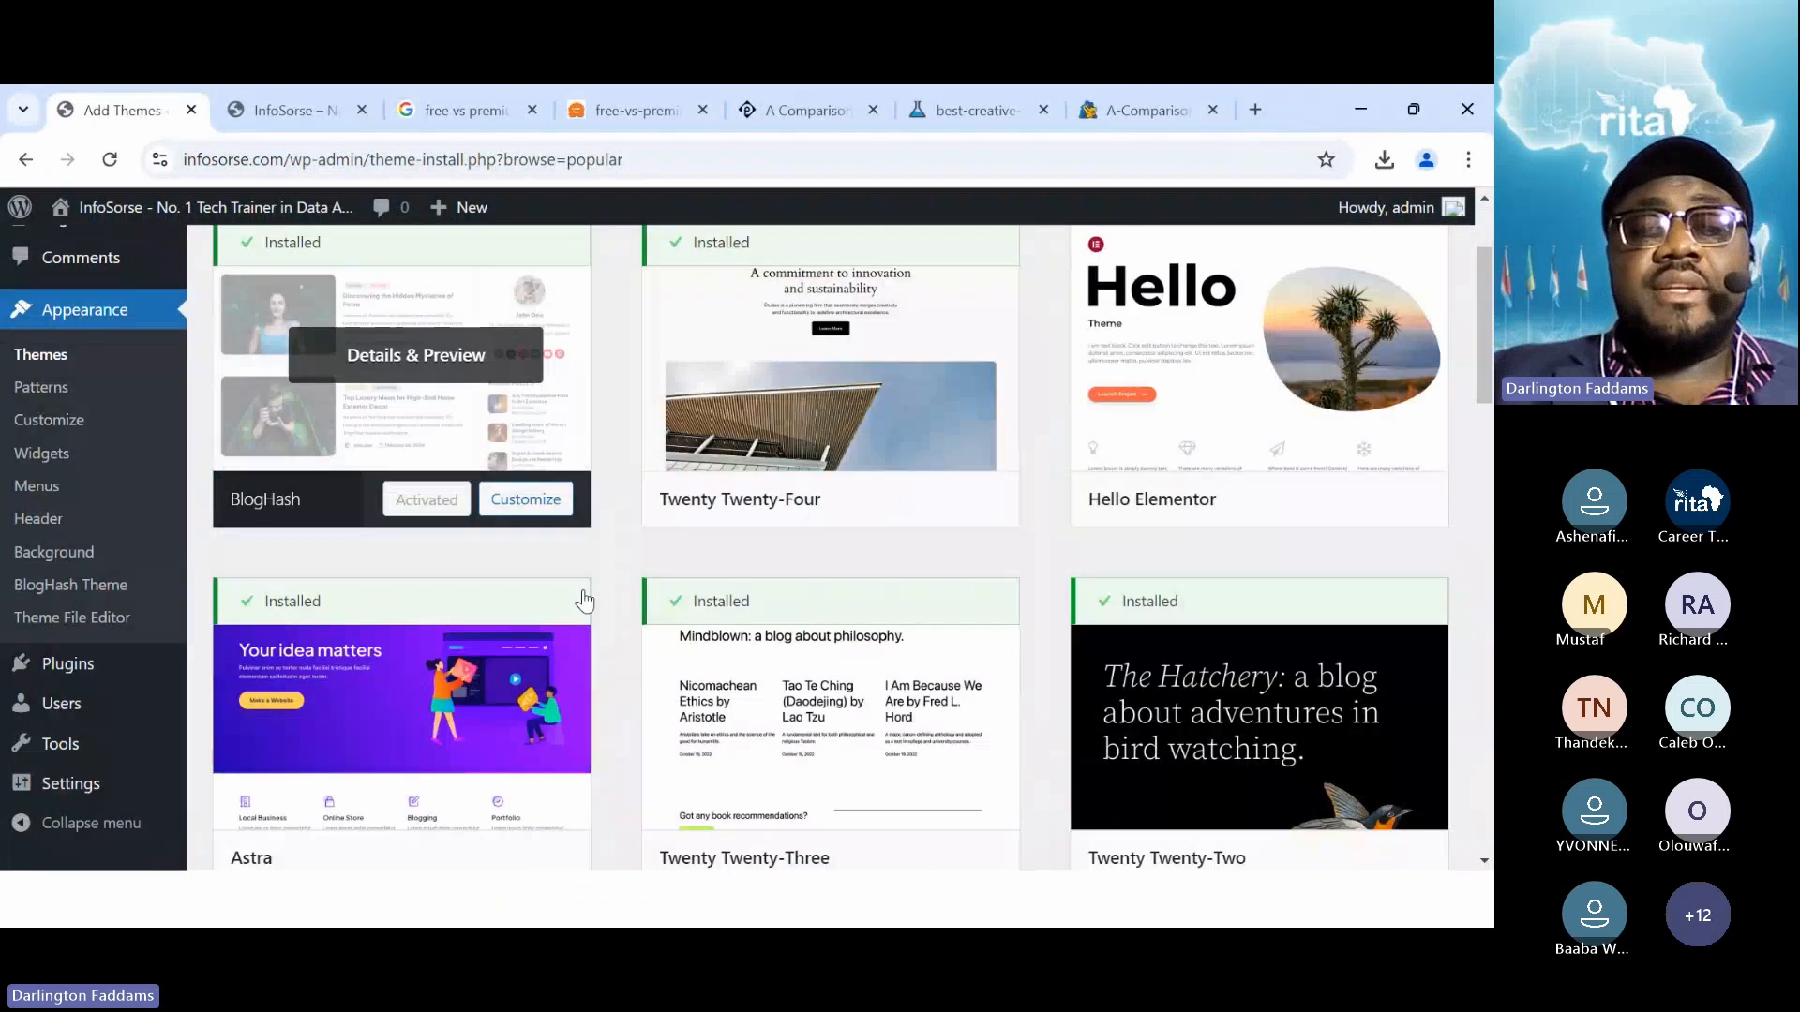
pyautogui.scroll(-8, 582, 600)
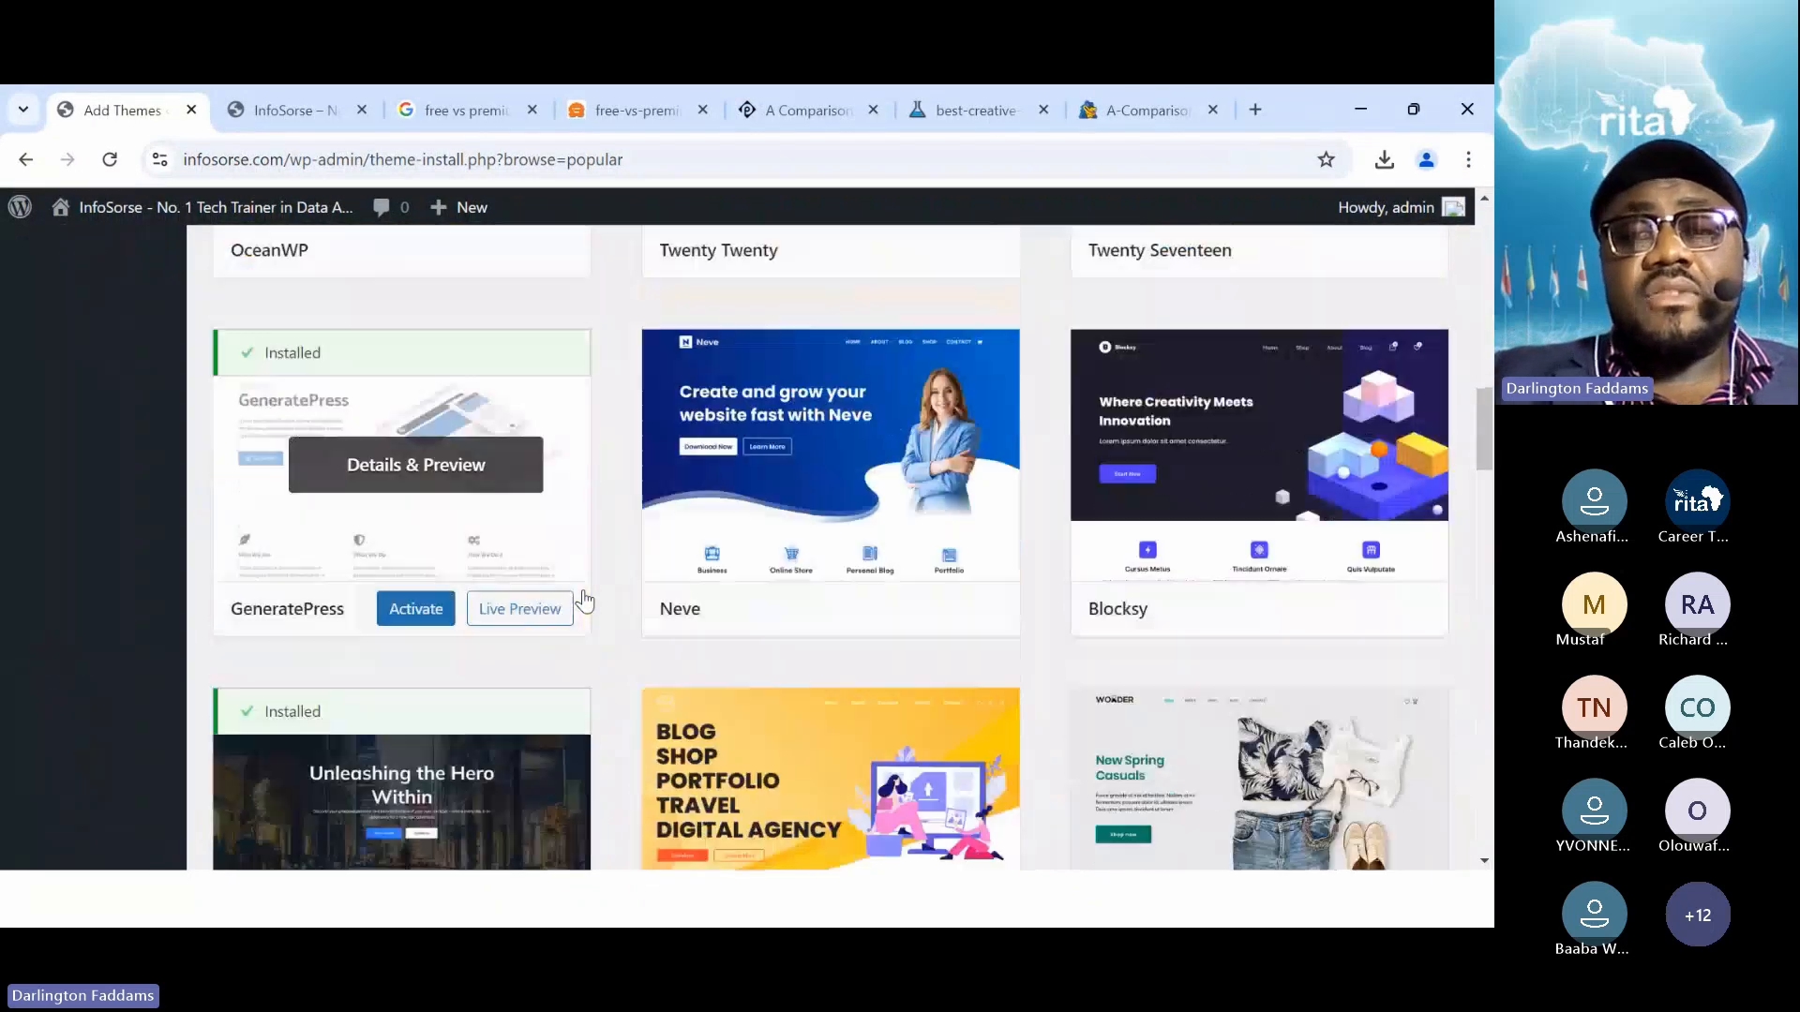
pyautogui.scroll(-1, 583, 600)
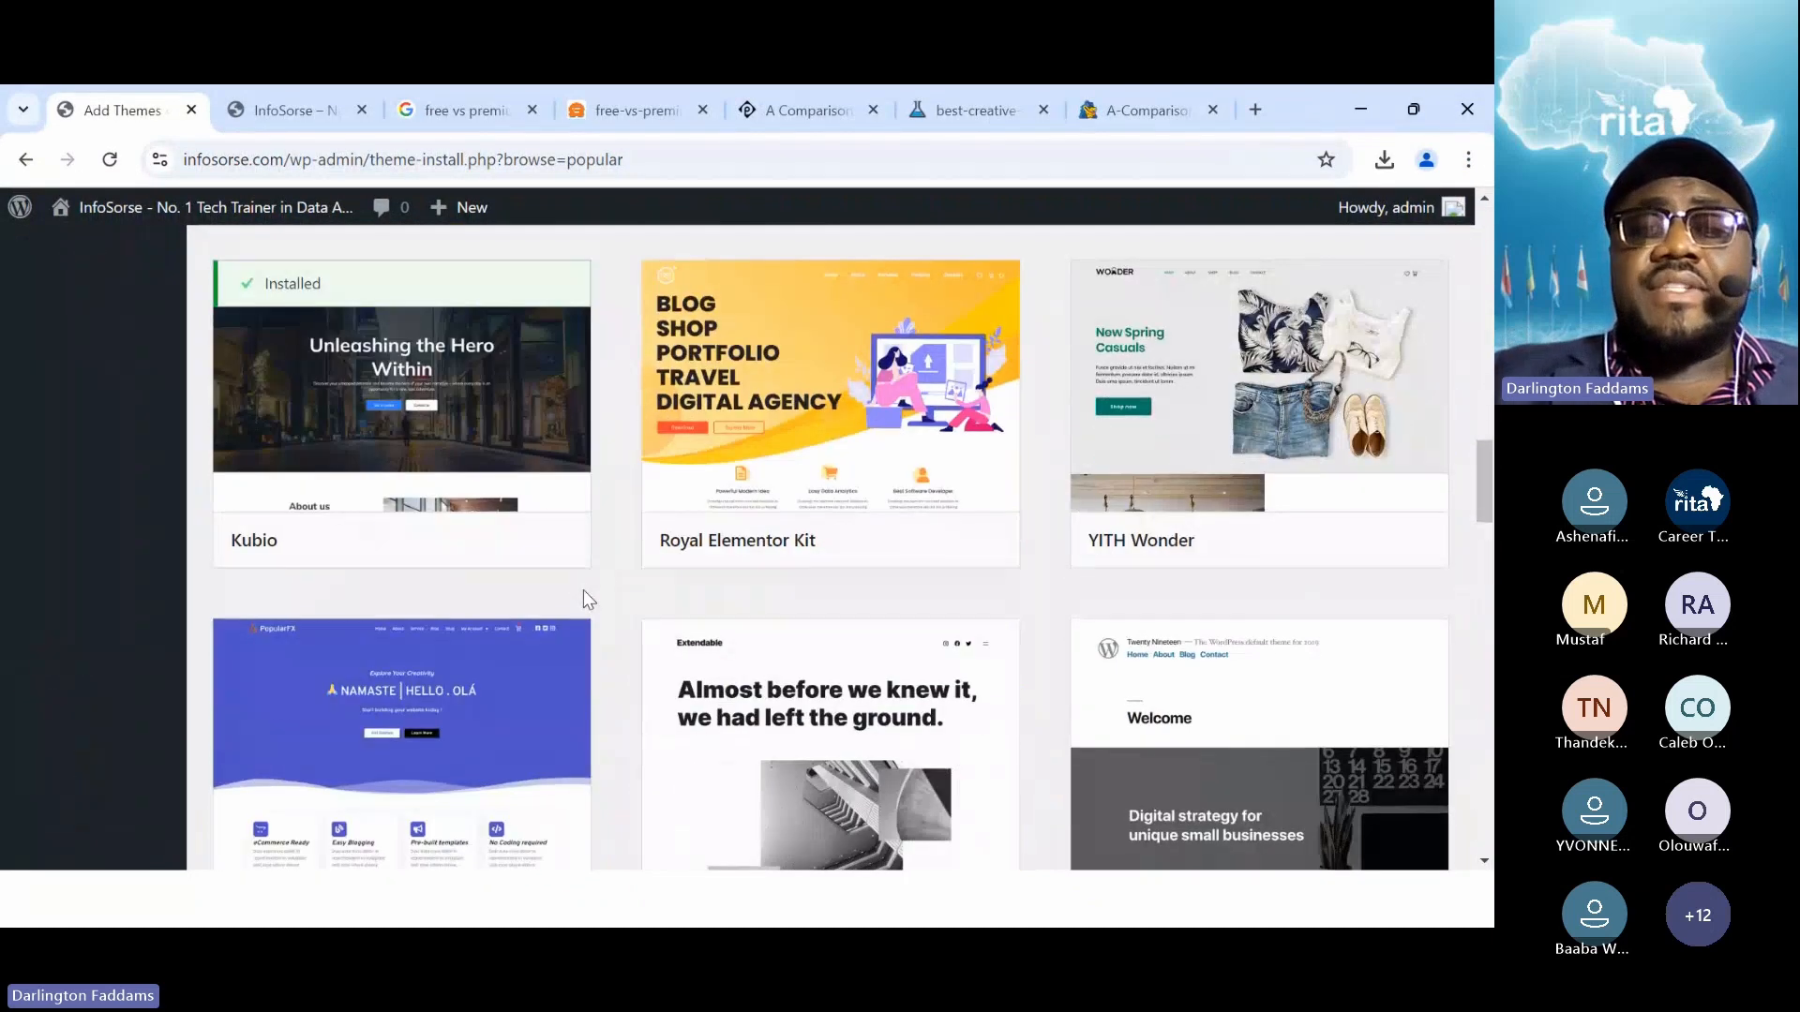
pyautogui.click(869, 543)
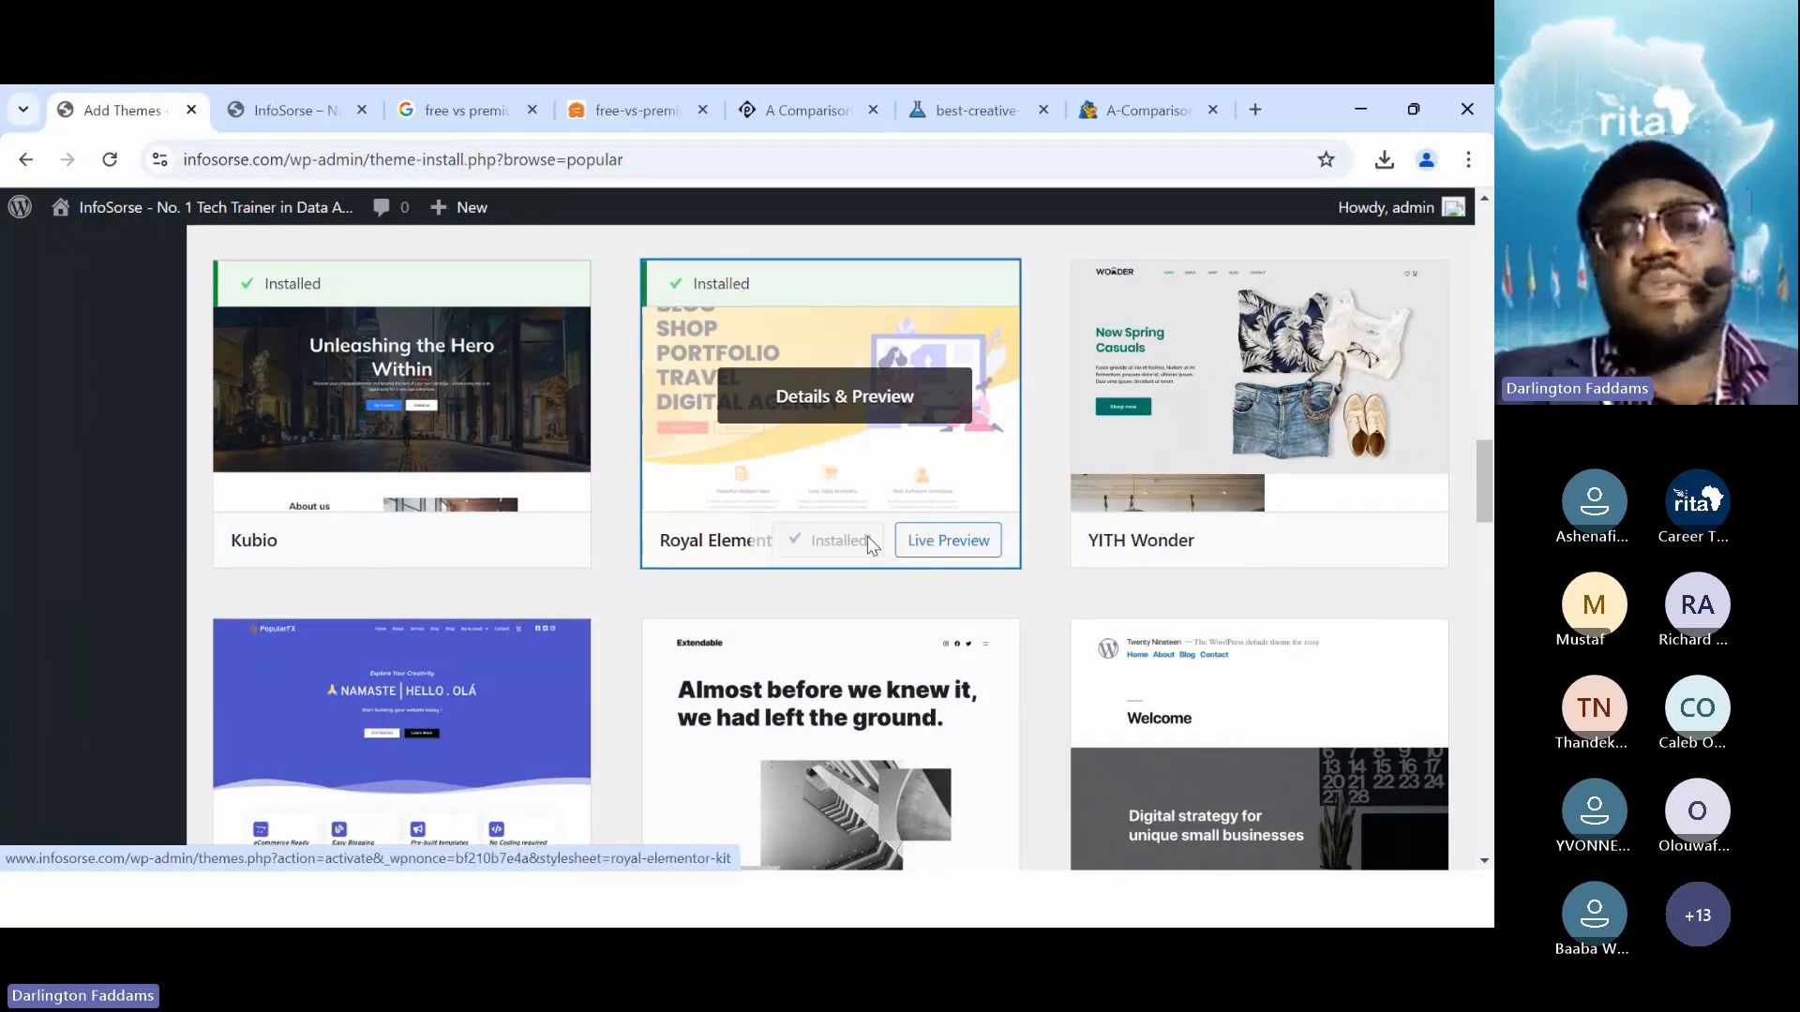
pyautogui.click(871, 552)
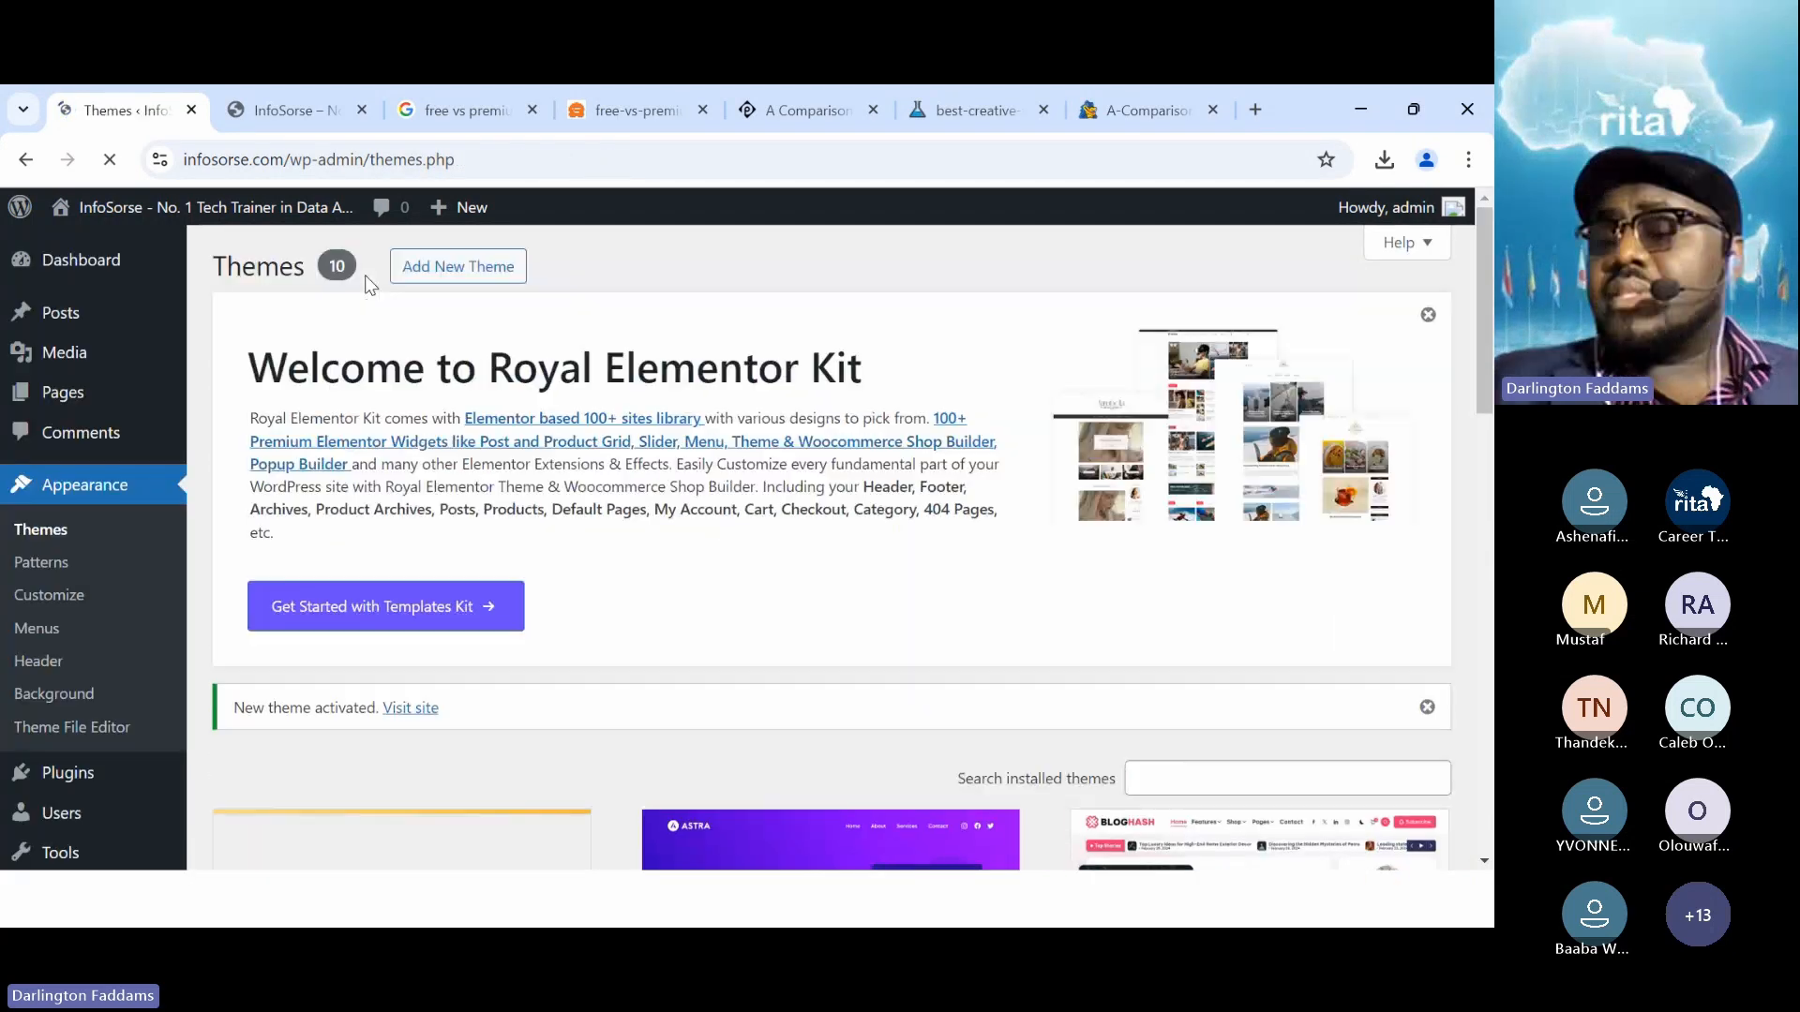
# Reload the live InfoSorse front page to see Royal Elementor Kit's plain layout
pyautogui.click(298, 111)
pyautogui.click(110, 159)
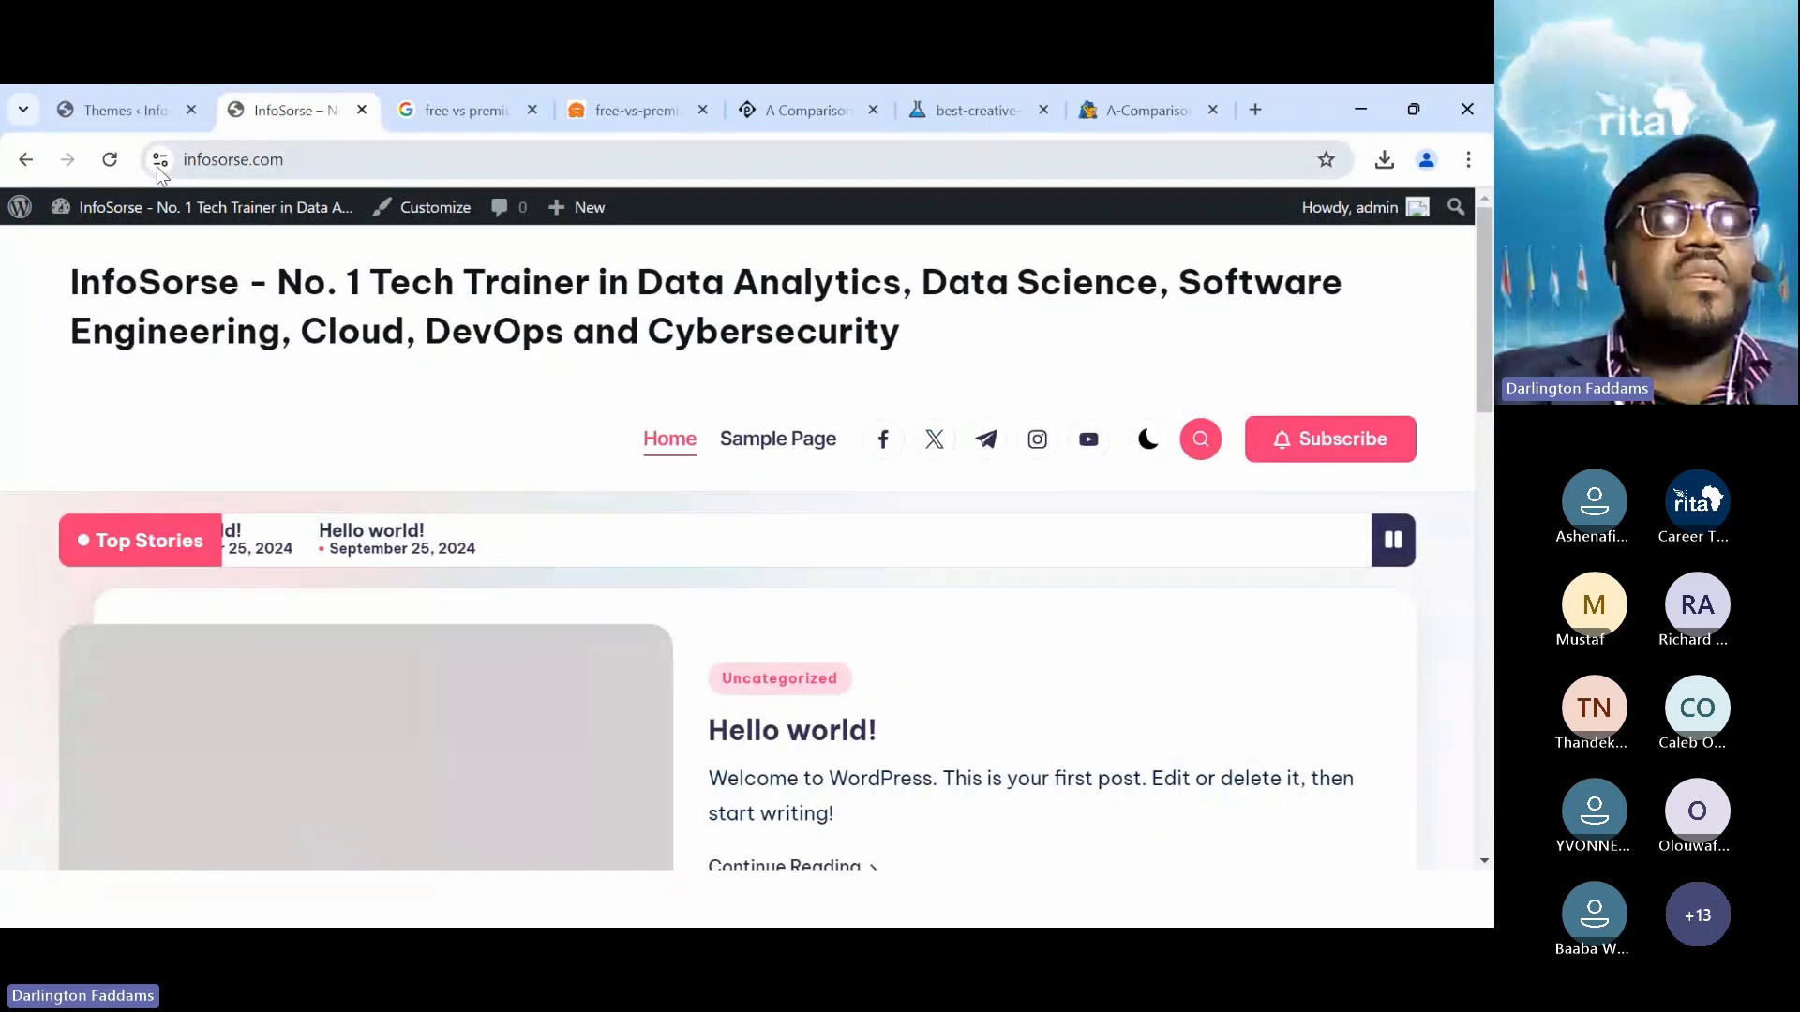
pyautogui.click(111, 159)
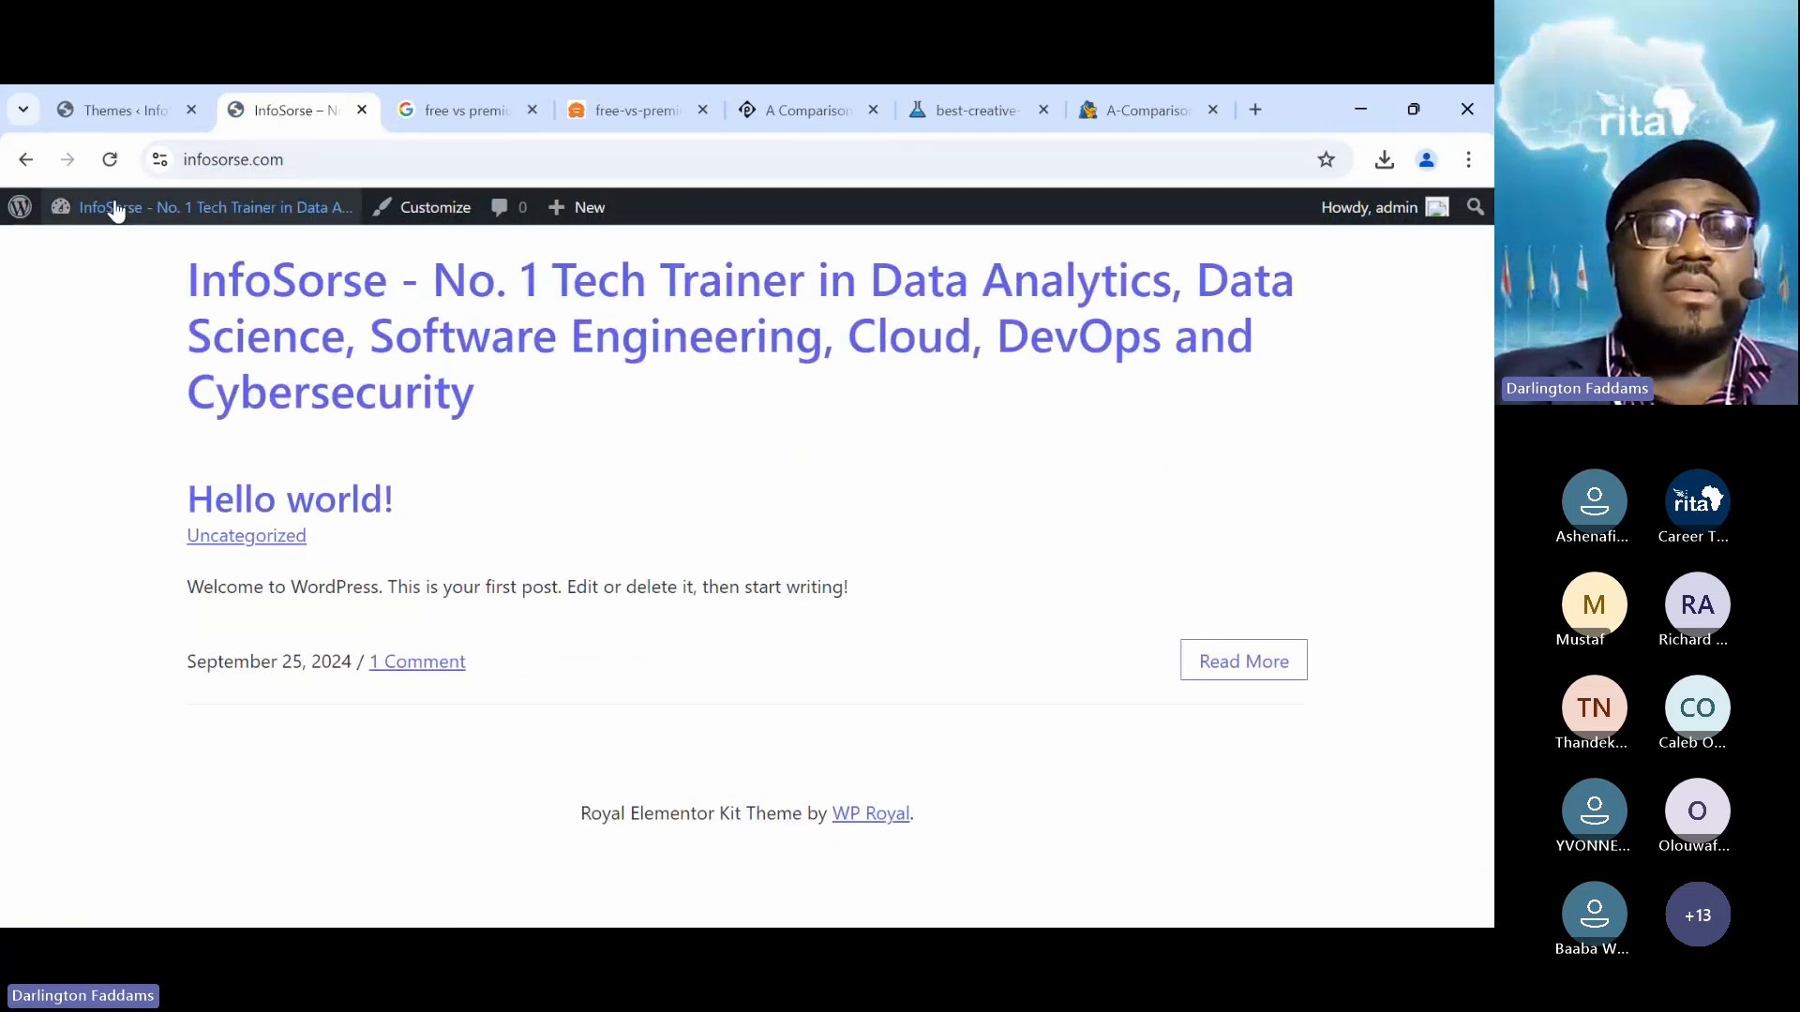
# Return to the Themes admin page and open Add New Theme
pyautogui.click(122, 110)
pyautogui.scroll(-5, 604, 466)
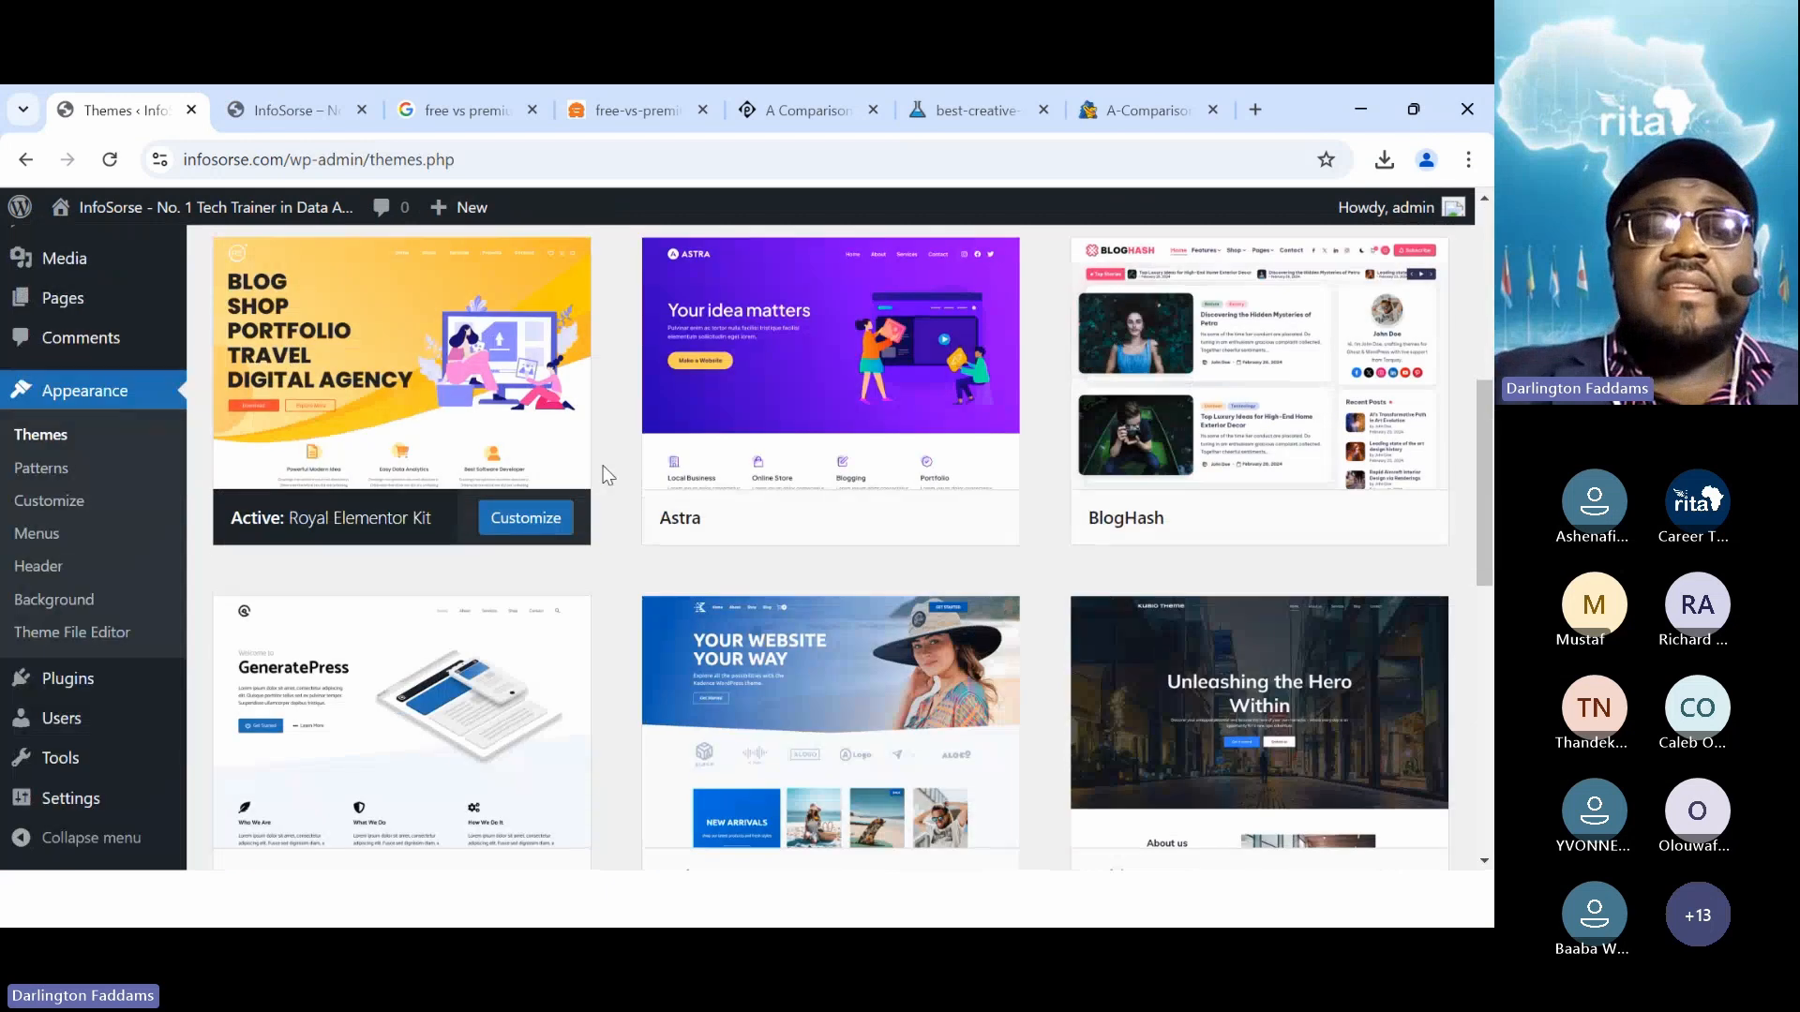
pyautogui.scroll(5, 605, 466)
pyautogui.click(503, 268)
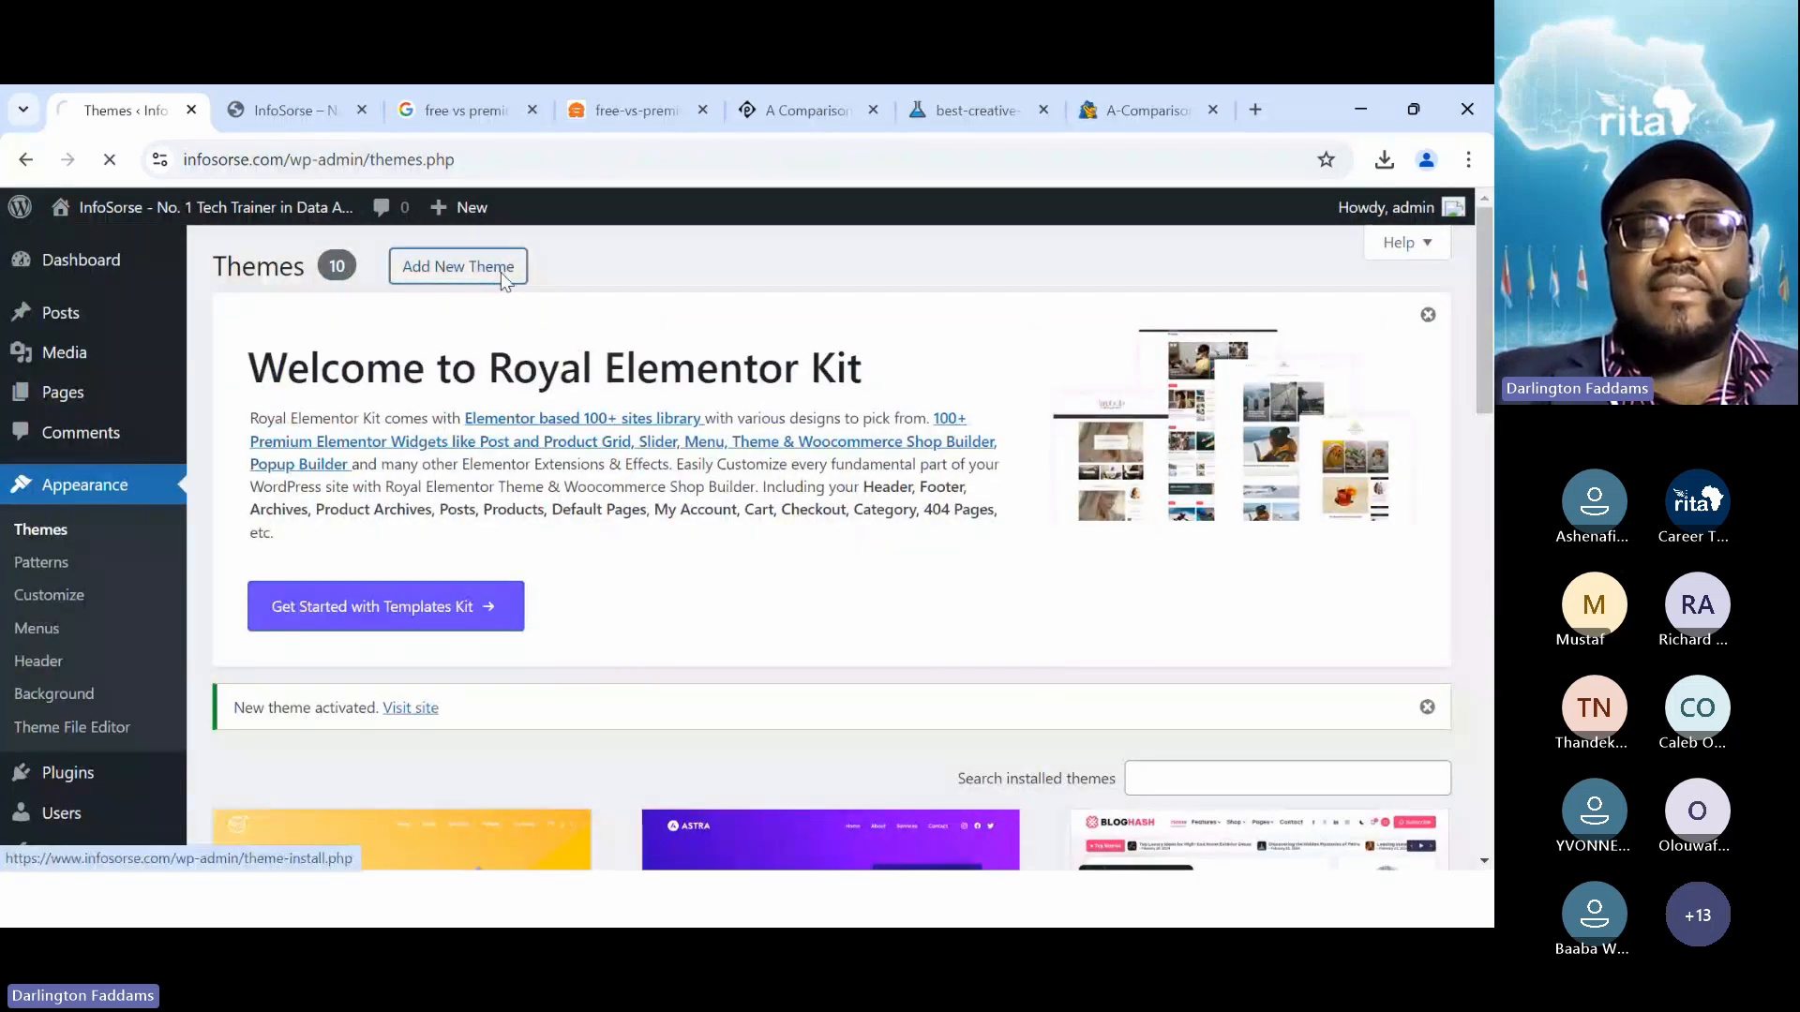
# Find Envo Royal in the Popular themes, install and activate it, then go to the site tab
pyautogui.scroll(-2, 716, 562)
pyautogui.scroll(-12, 716, 562)
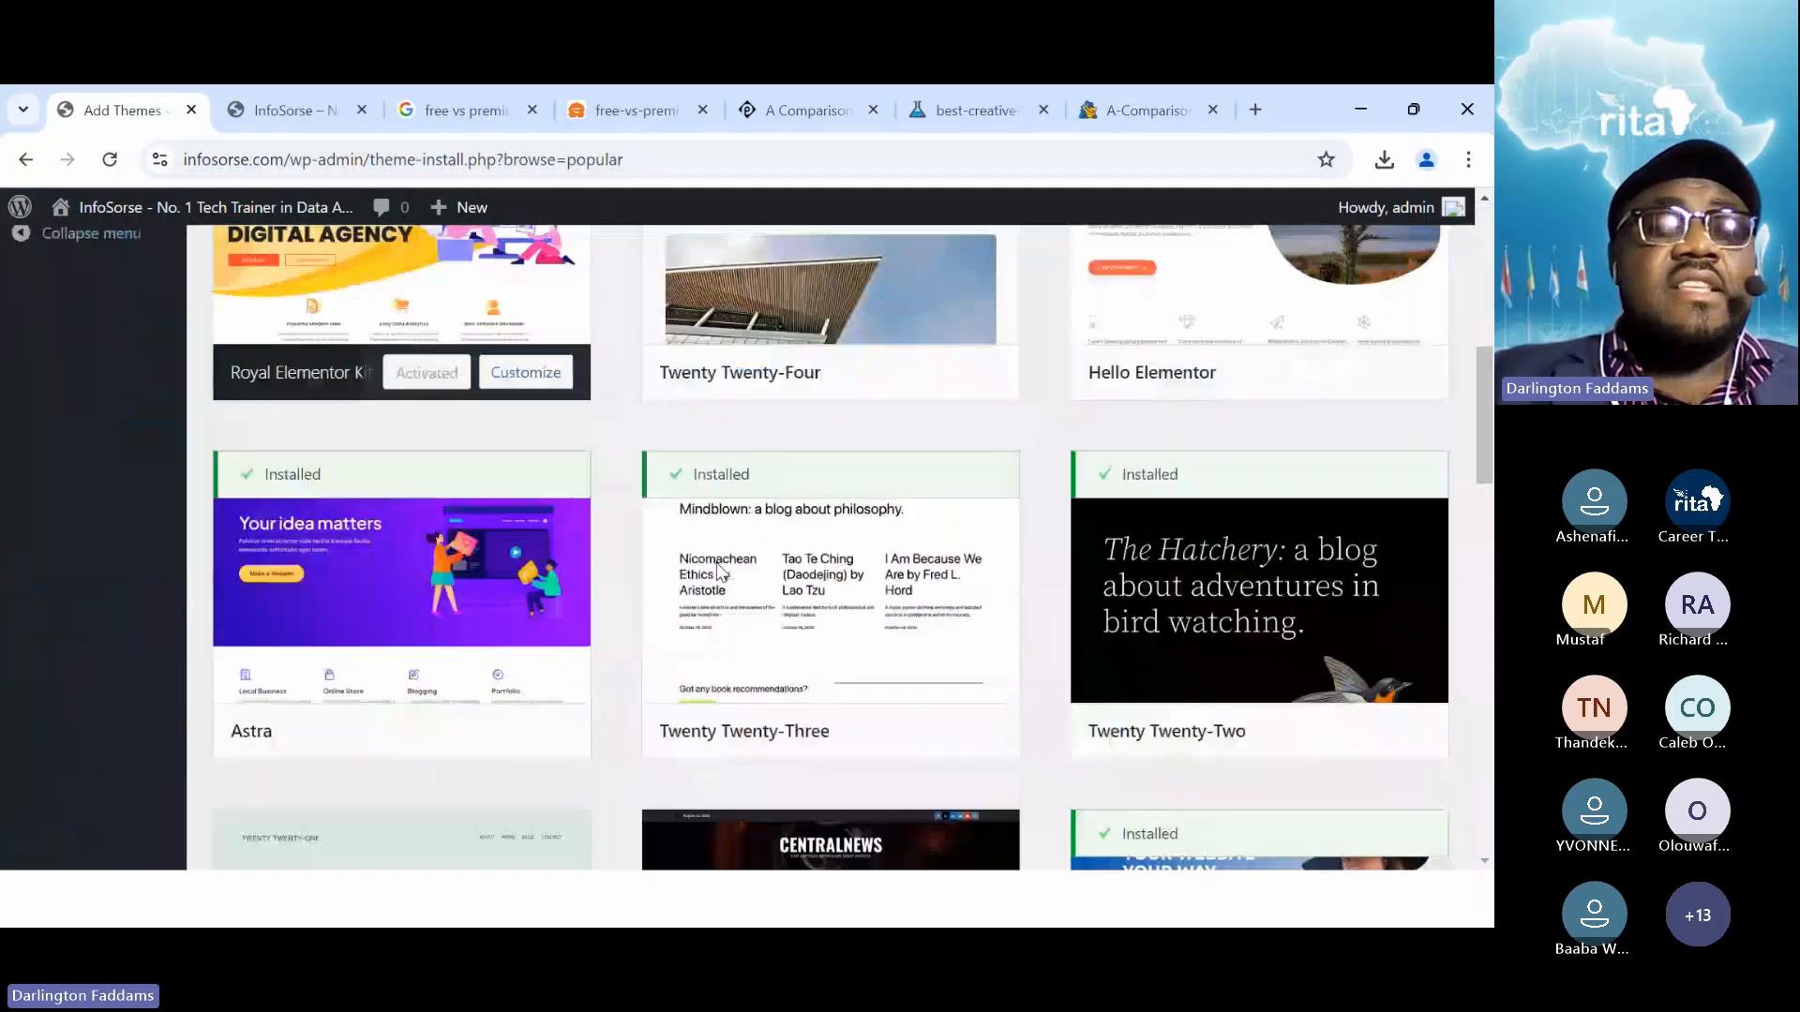
pyautogui.scroll(-2, 718, 572)
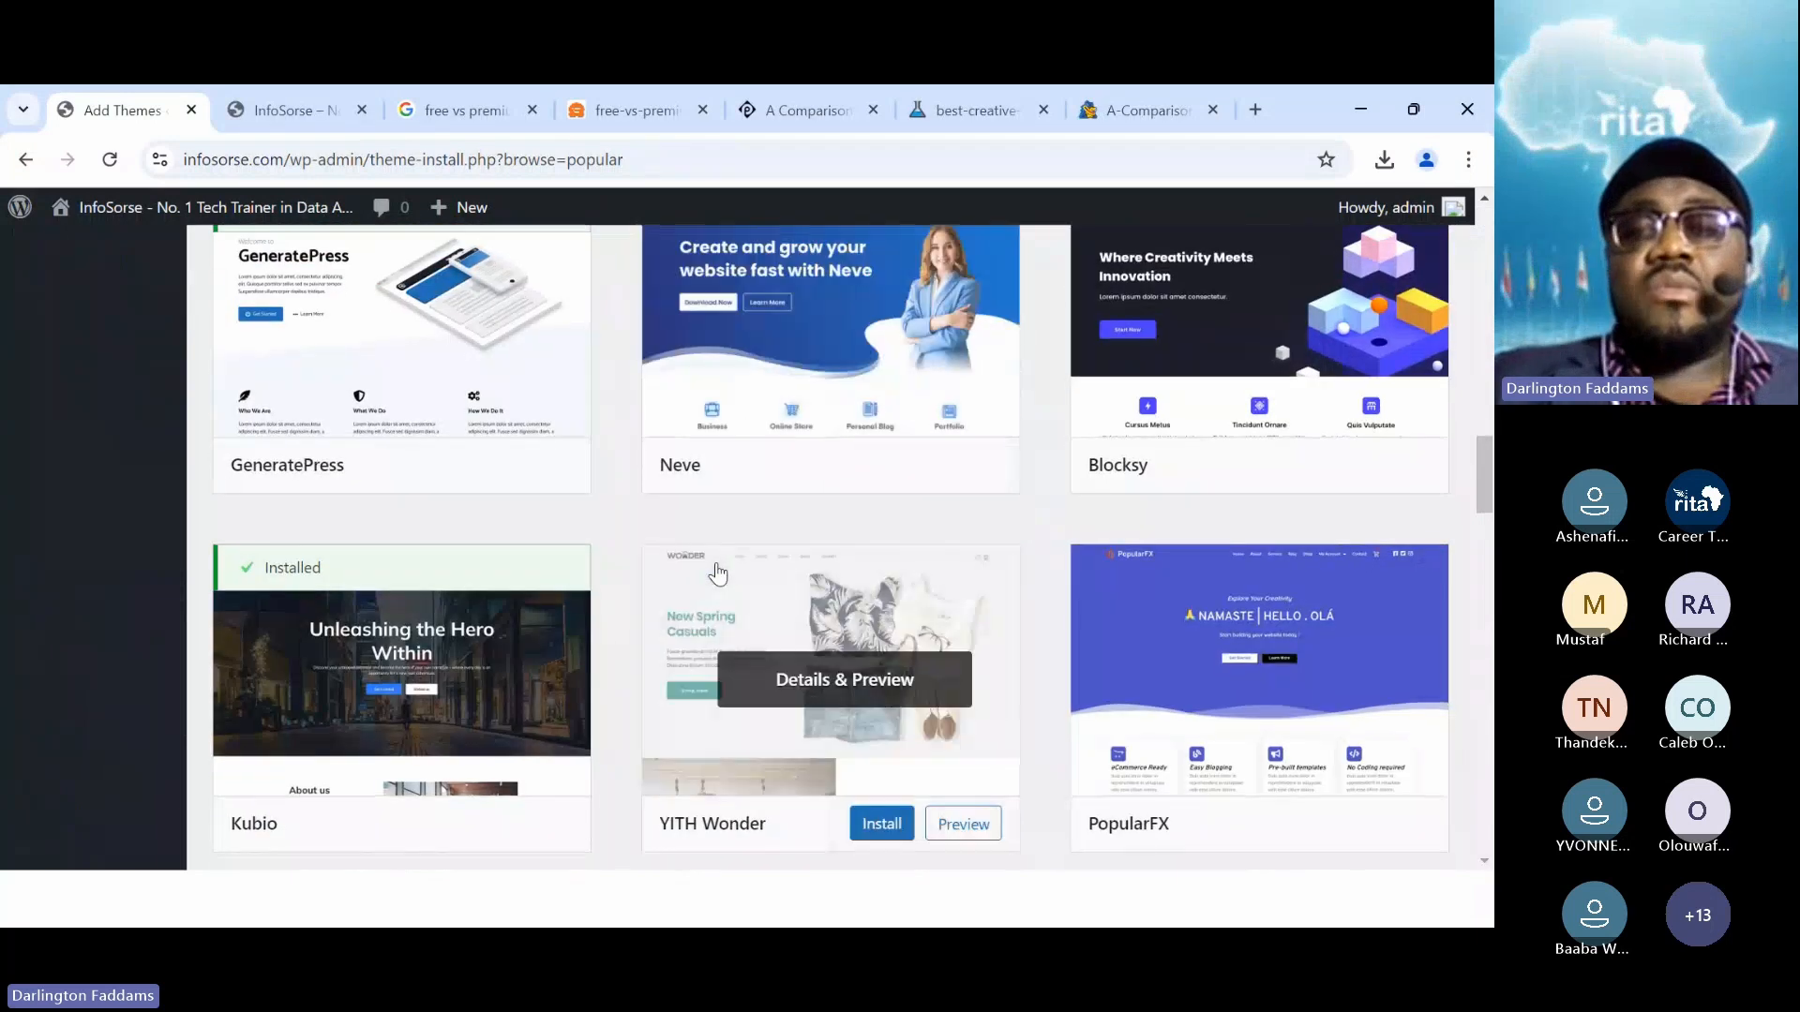
pyautogui.scroll(2, 719, 573)
pyautogui.scroll(-6, 718, 574)
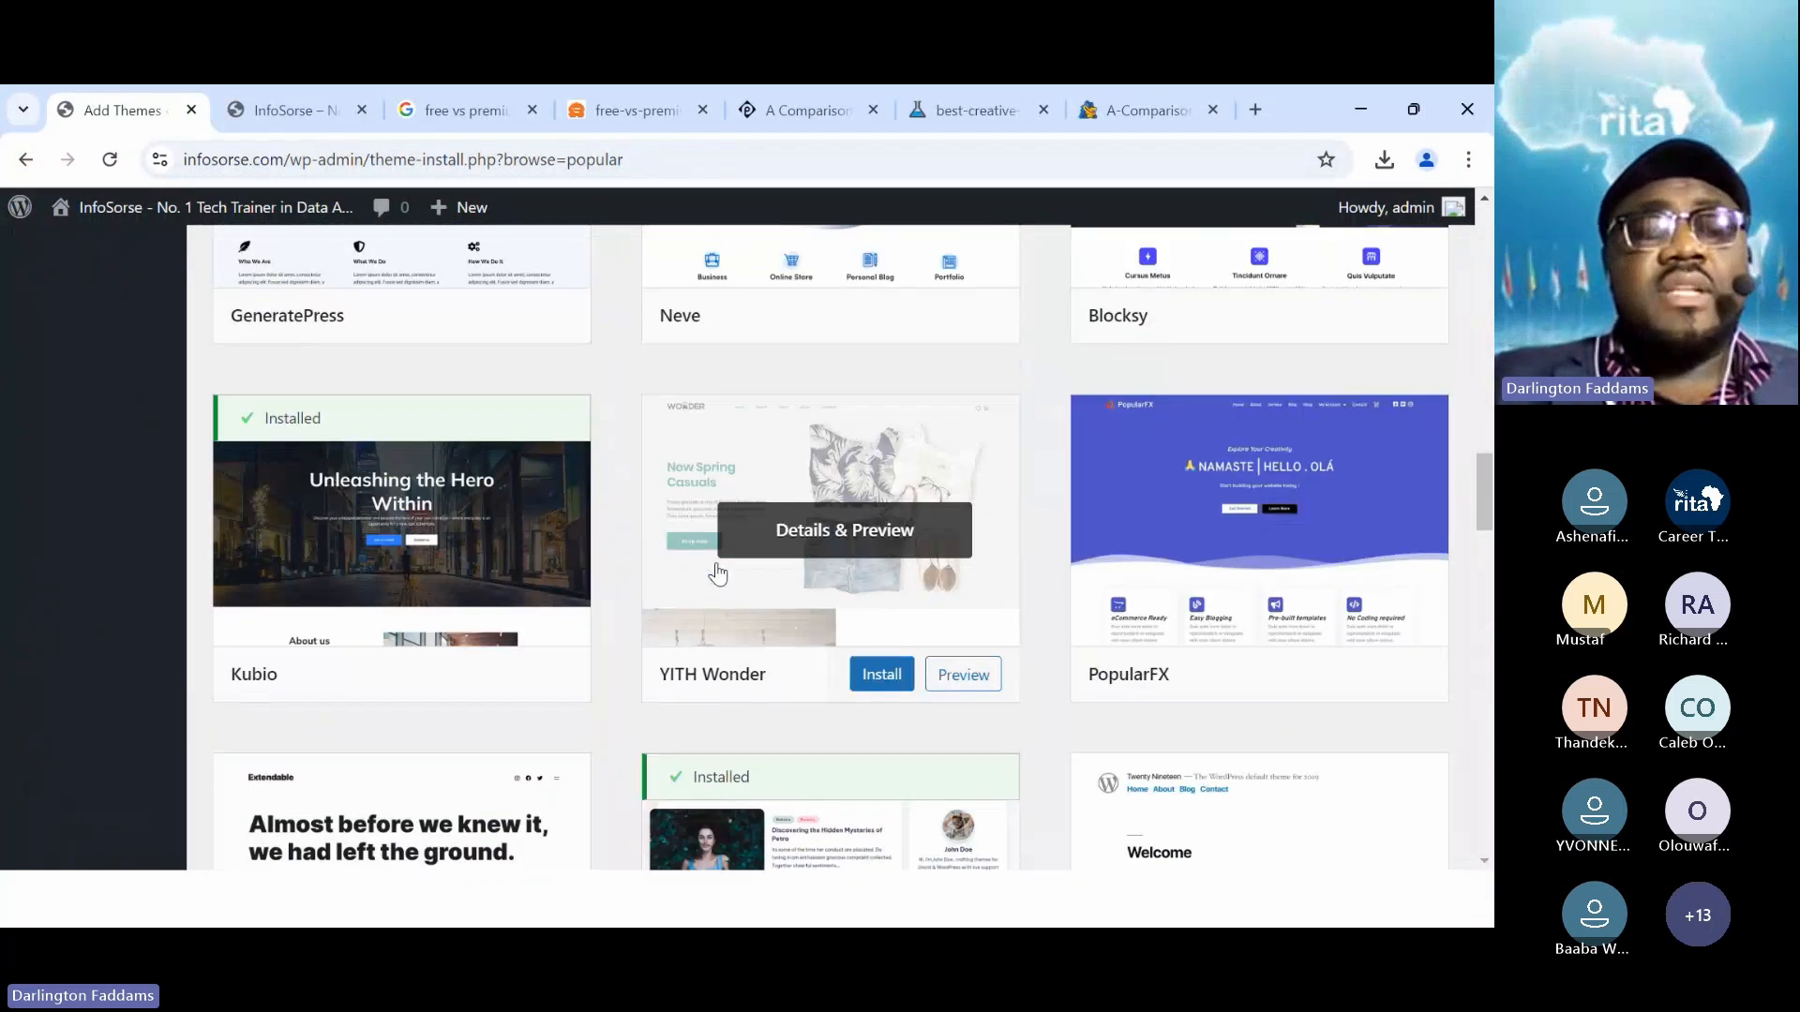
pyautogui.scroll(-3, 719, 572)
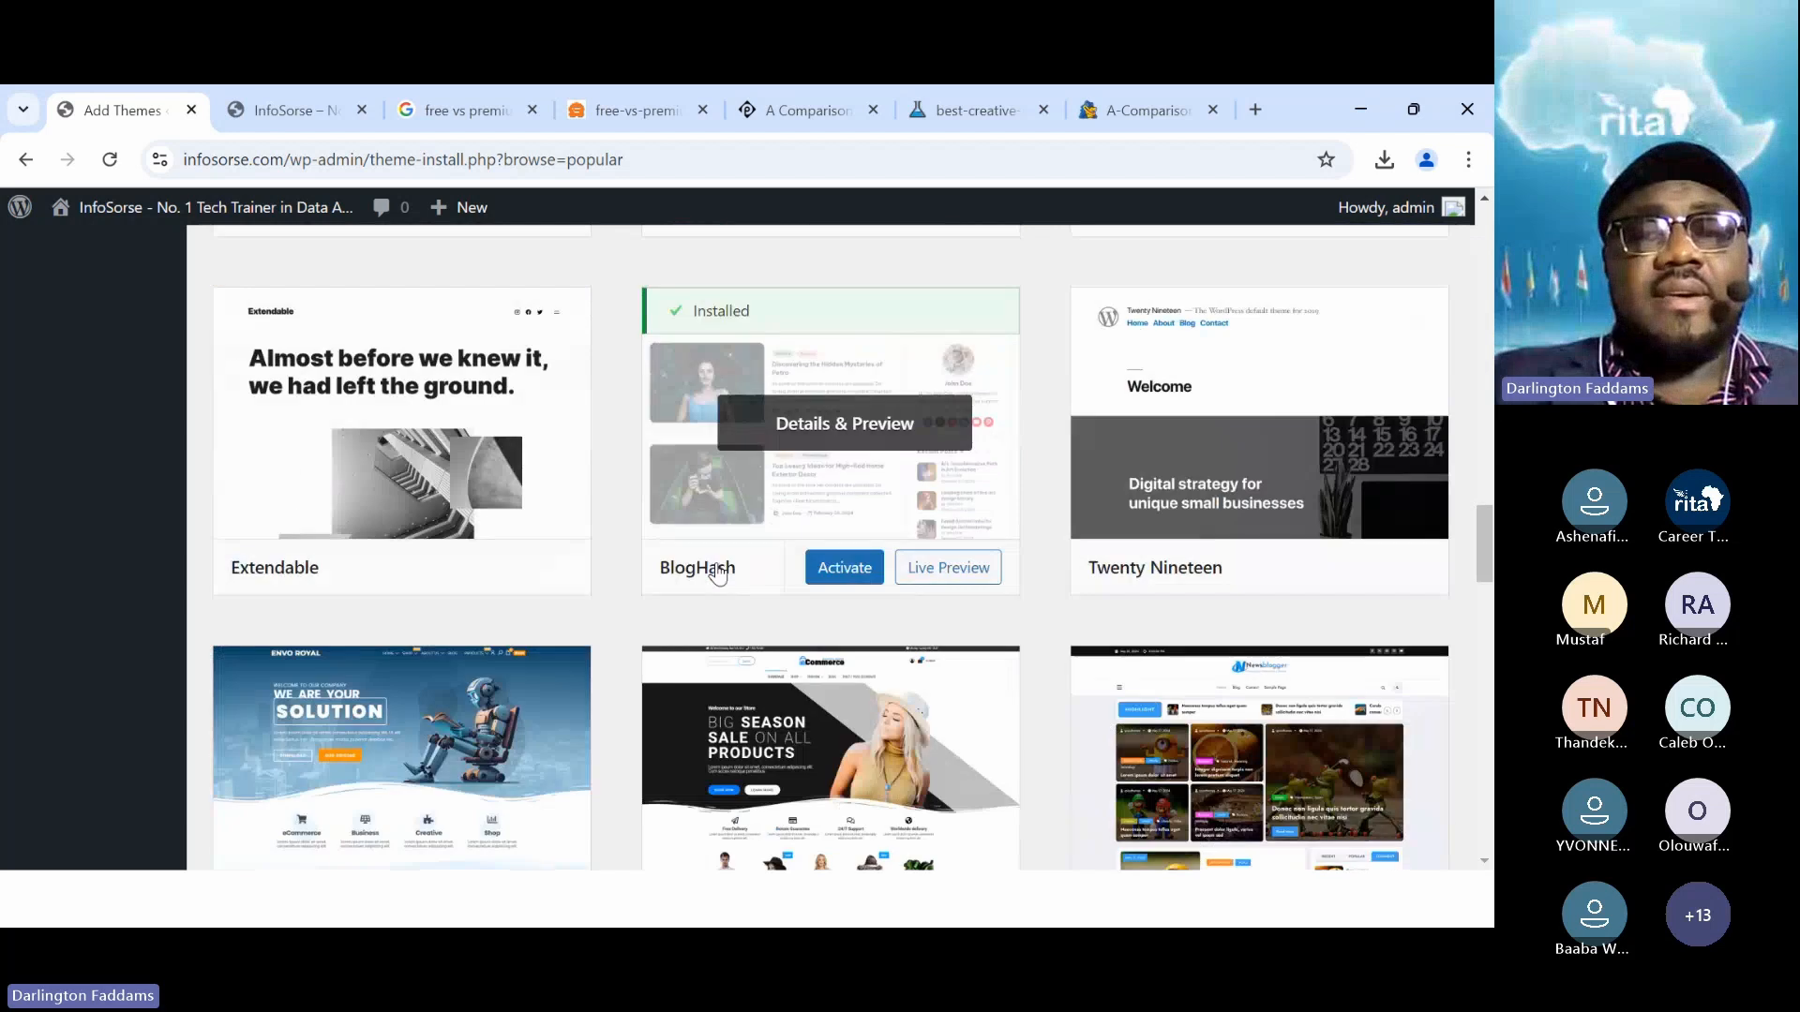
pyautogui.scroll(-2, 718, 572)
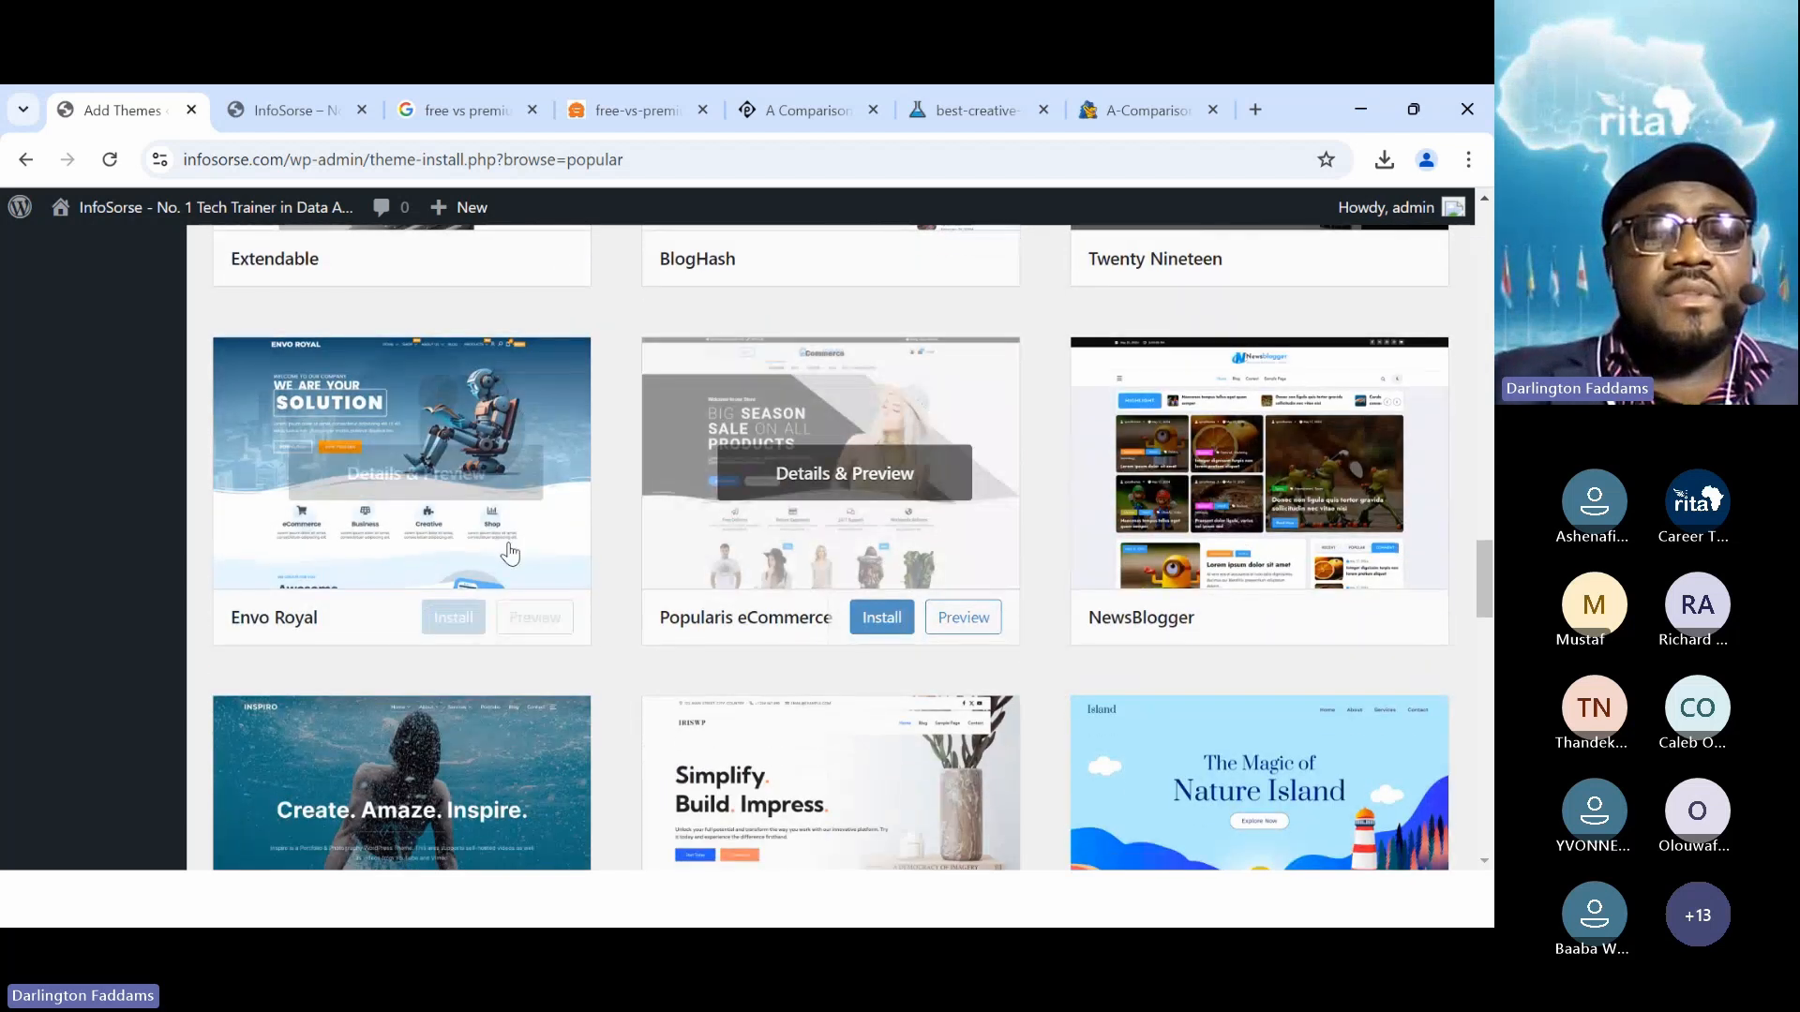
pyautogui.click(466, 619)
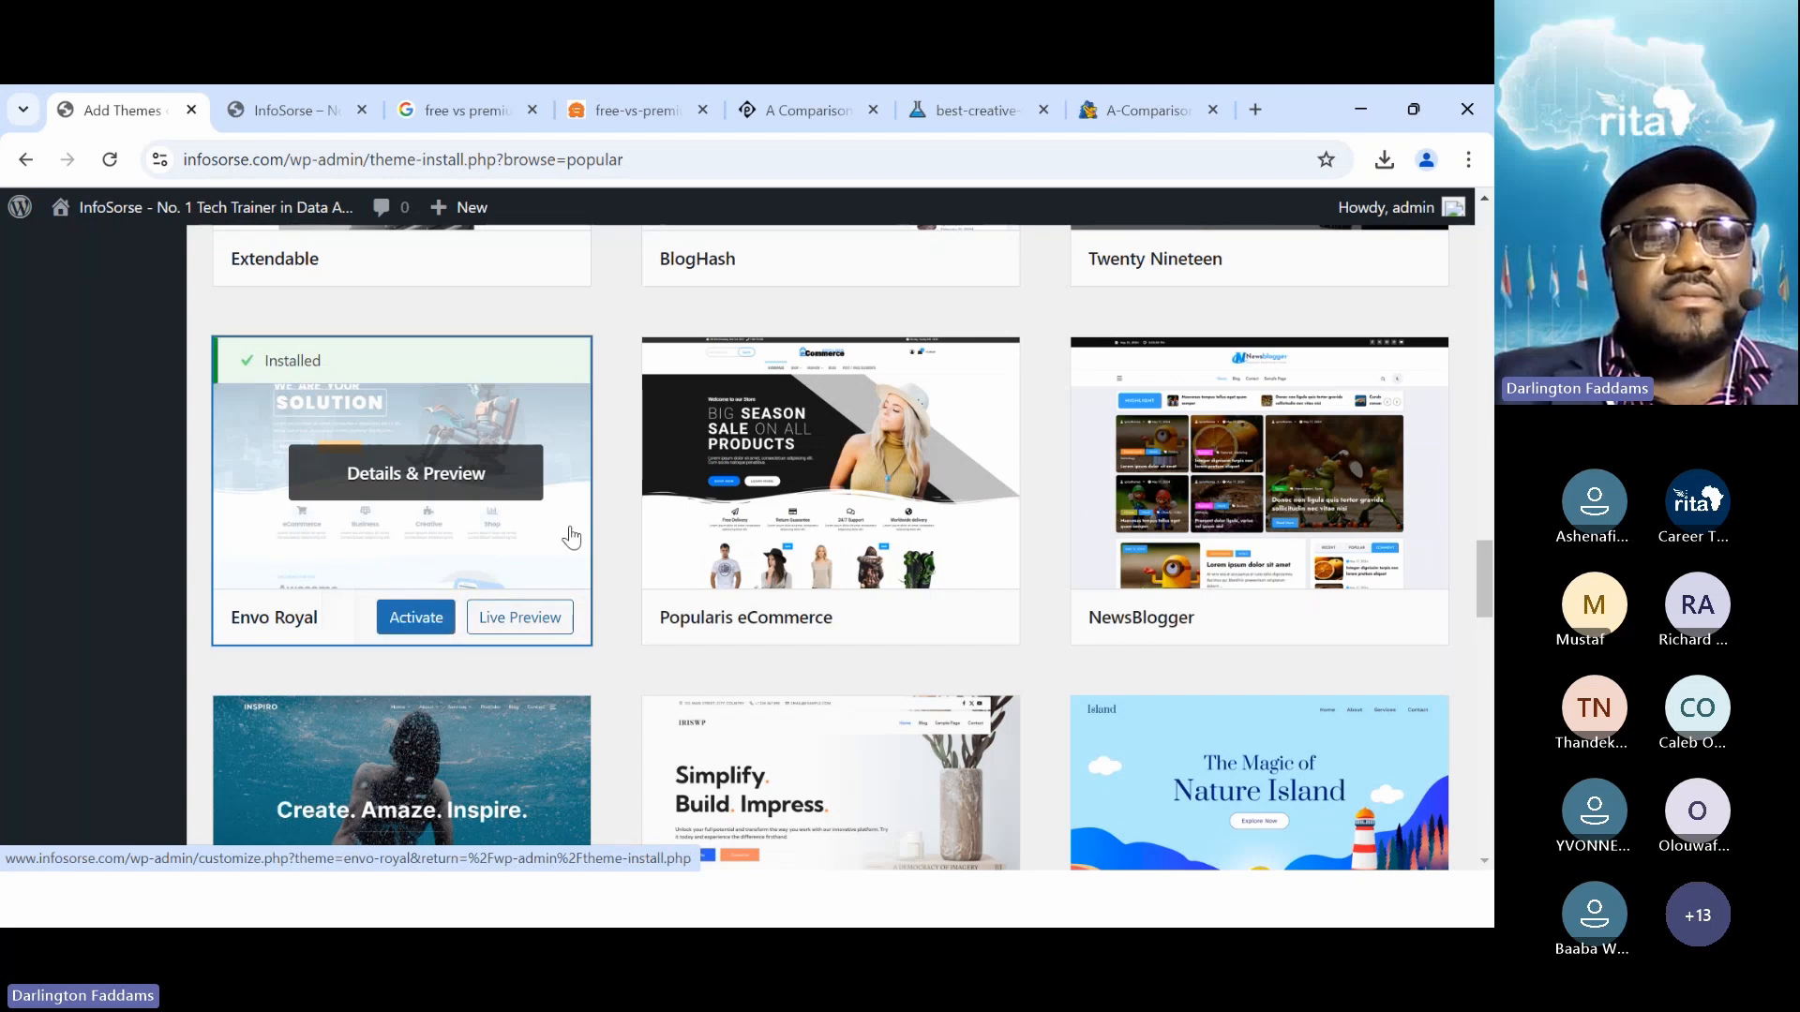
pyautogui.click(428, 624)
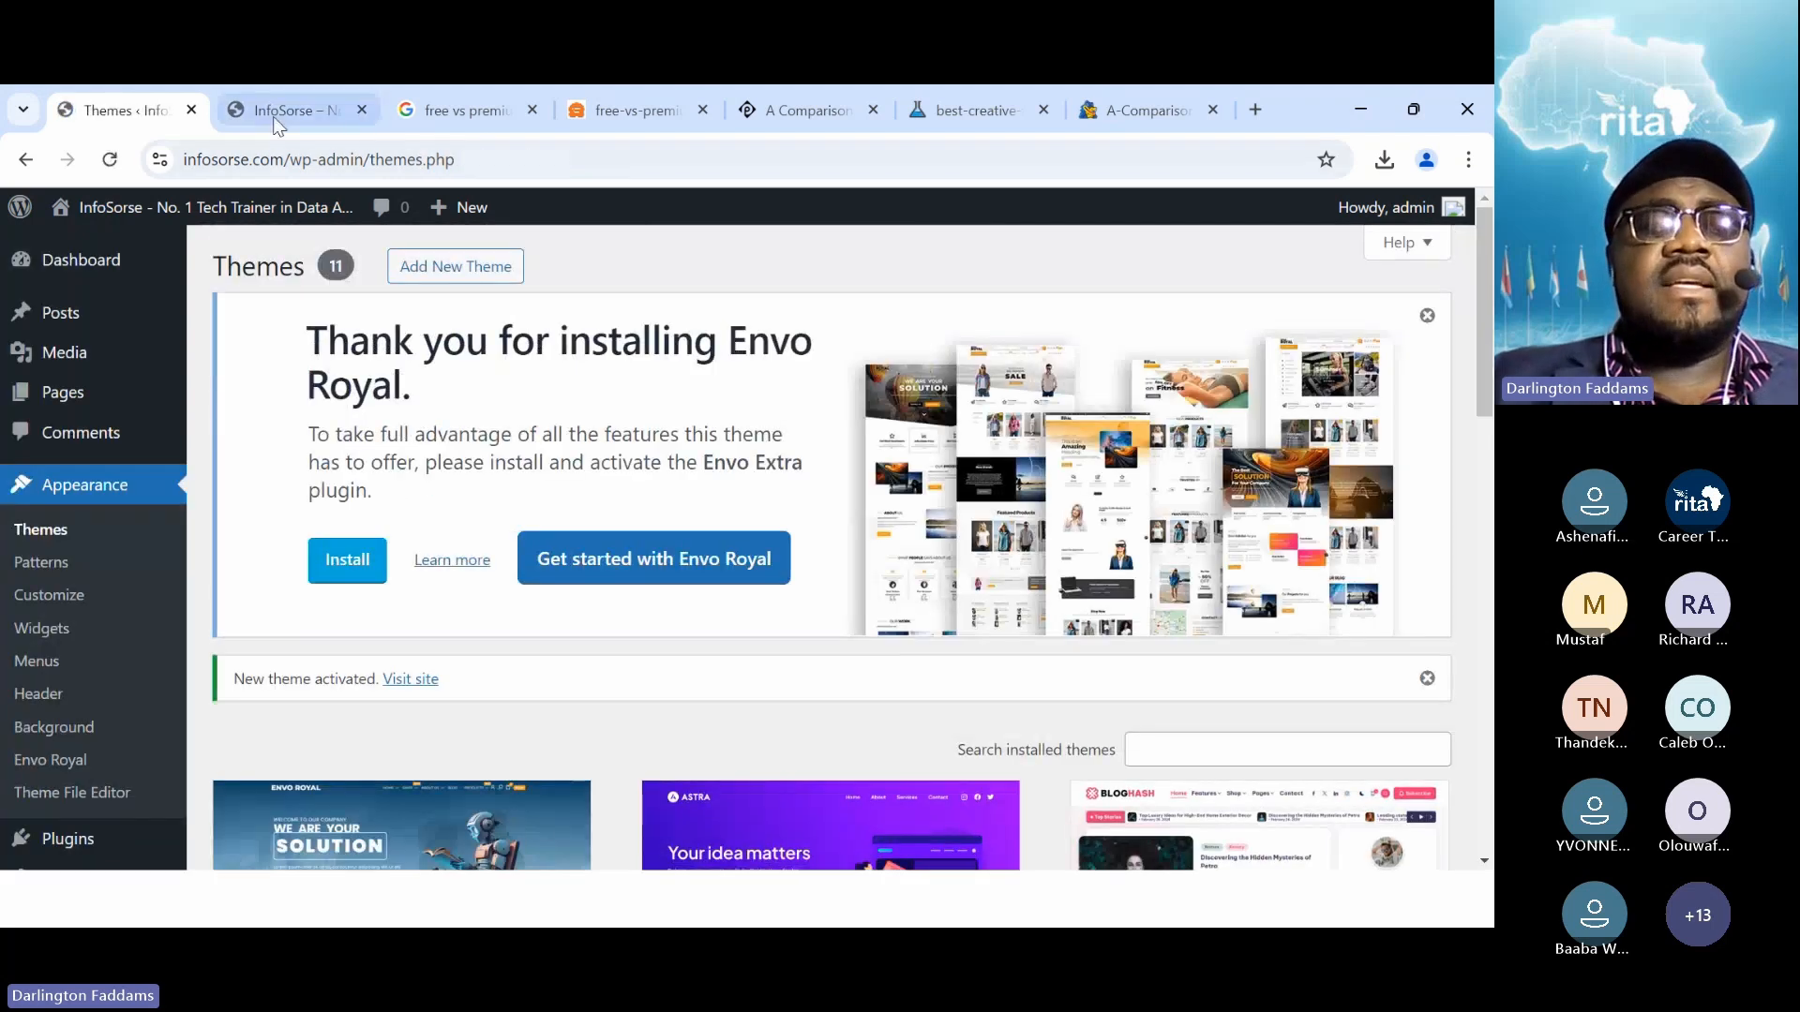
pyautogui.click(277, 122)
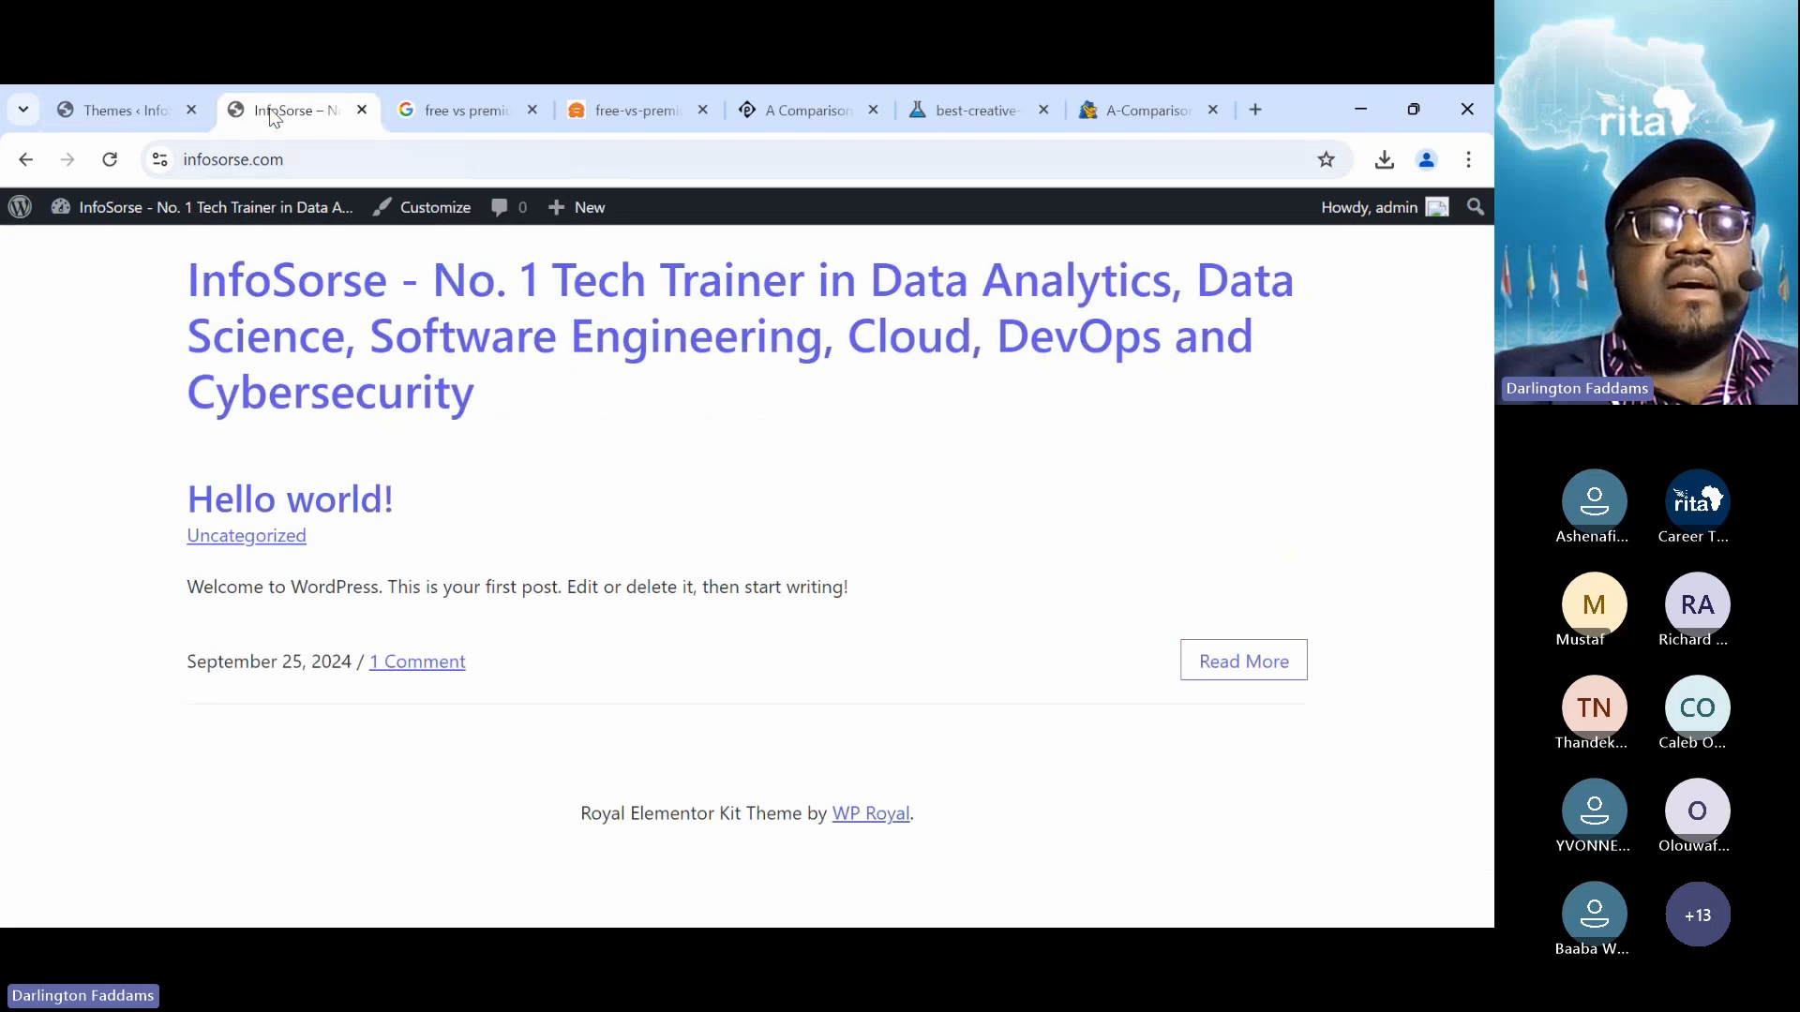
# Reload the site to view Envo Royal's balloon hero, then resume the Free WordPress Themes slide show
pyautogui.click(111, 161)
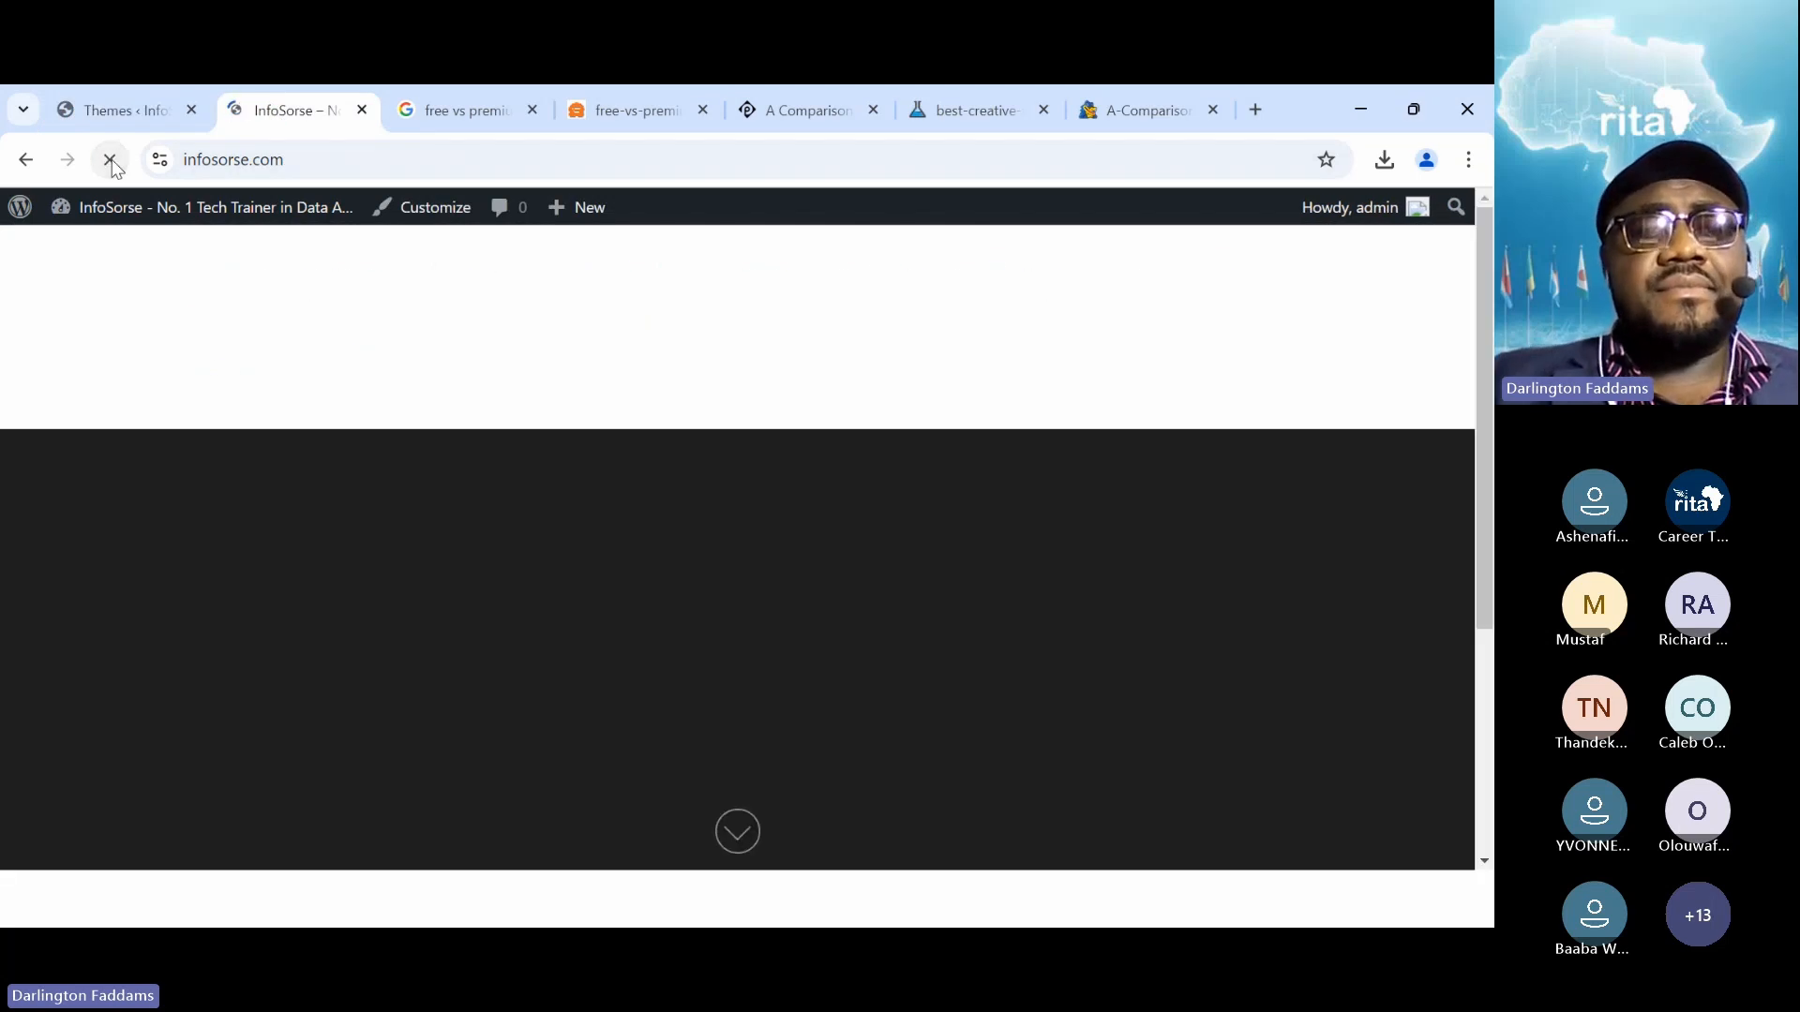
pyautogui.scroll(-4, 391, 549)
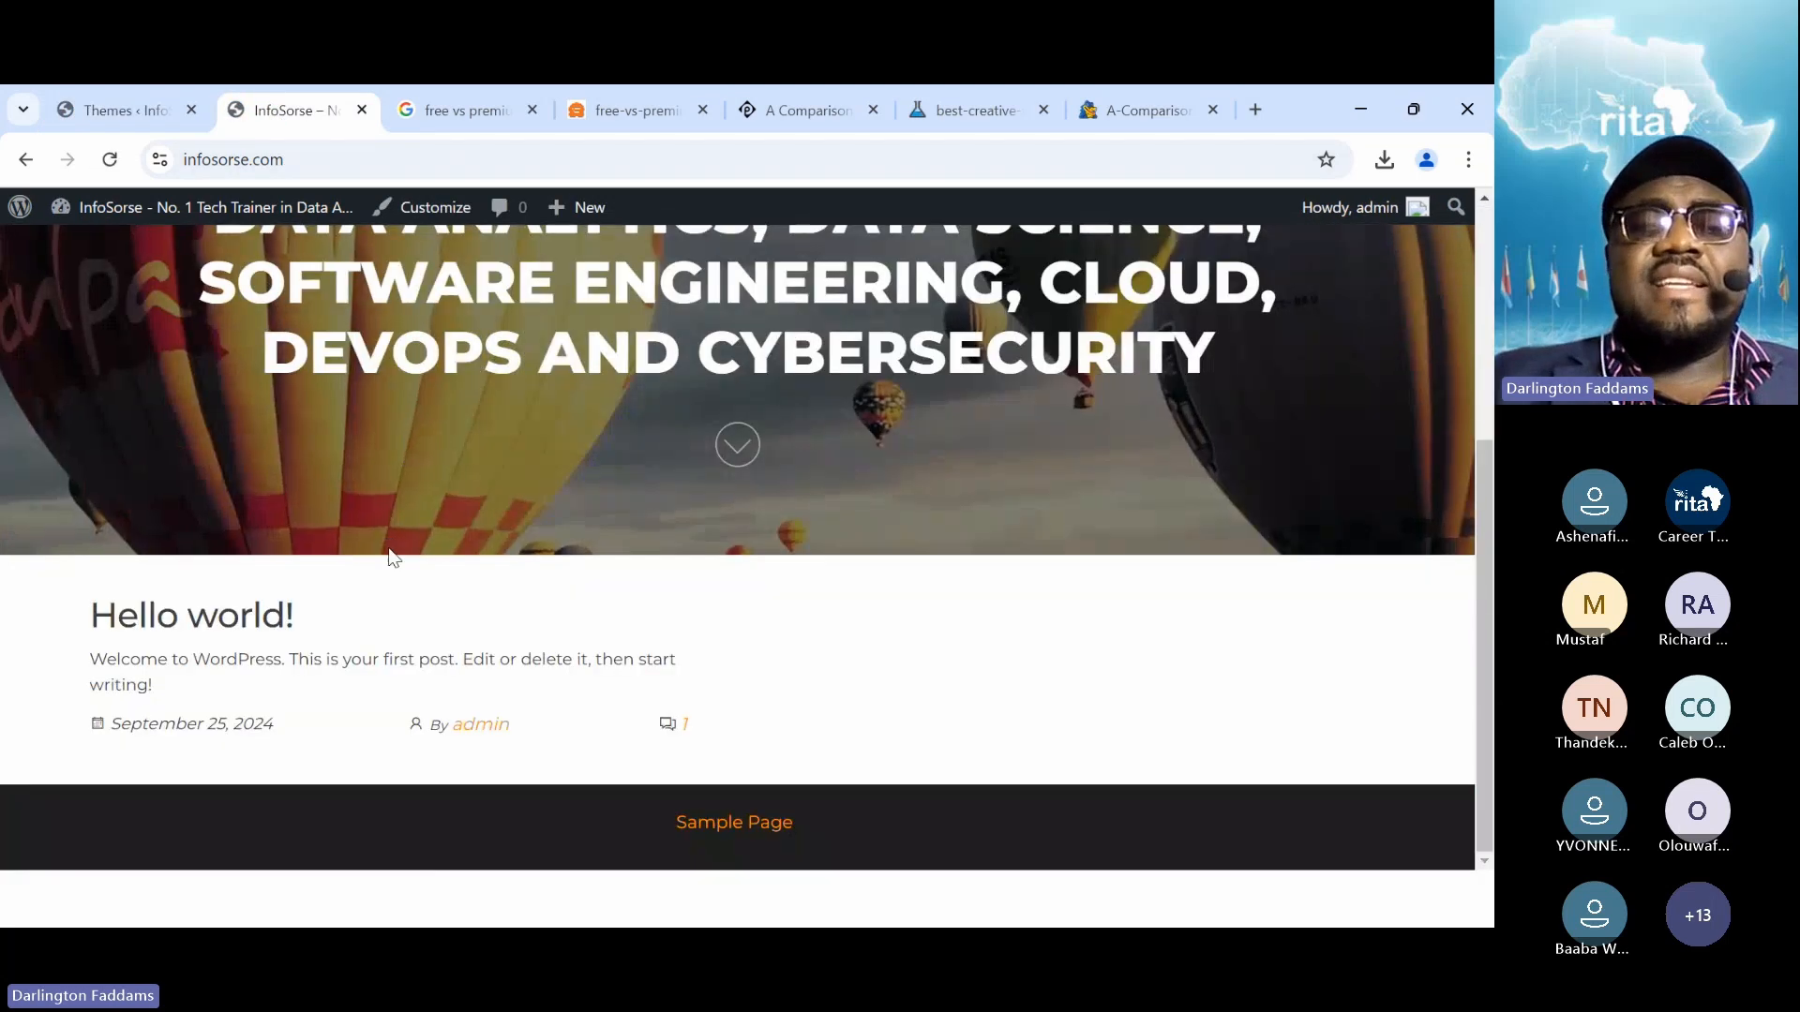
pyautogui.scroll(4, 391, 548)
pyautogui.scroll(-4, 391, 548)
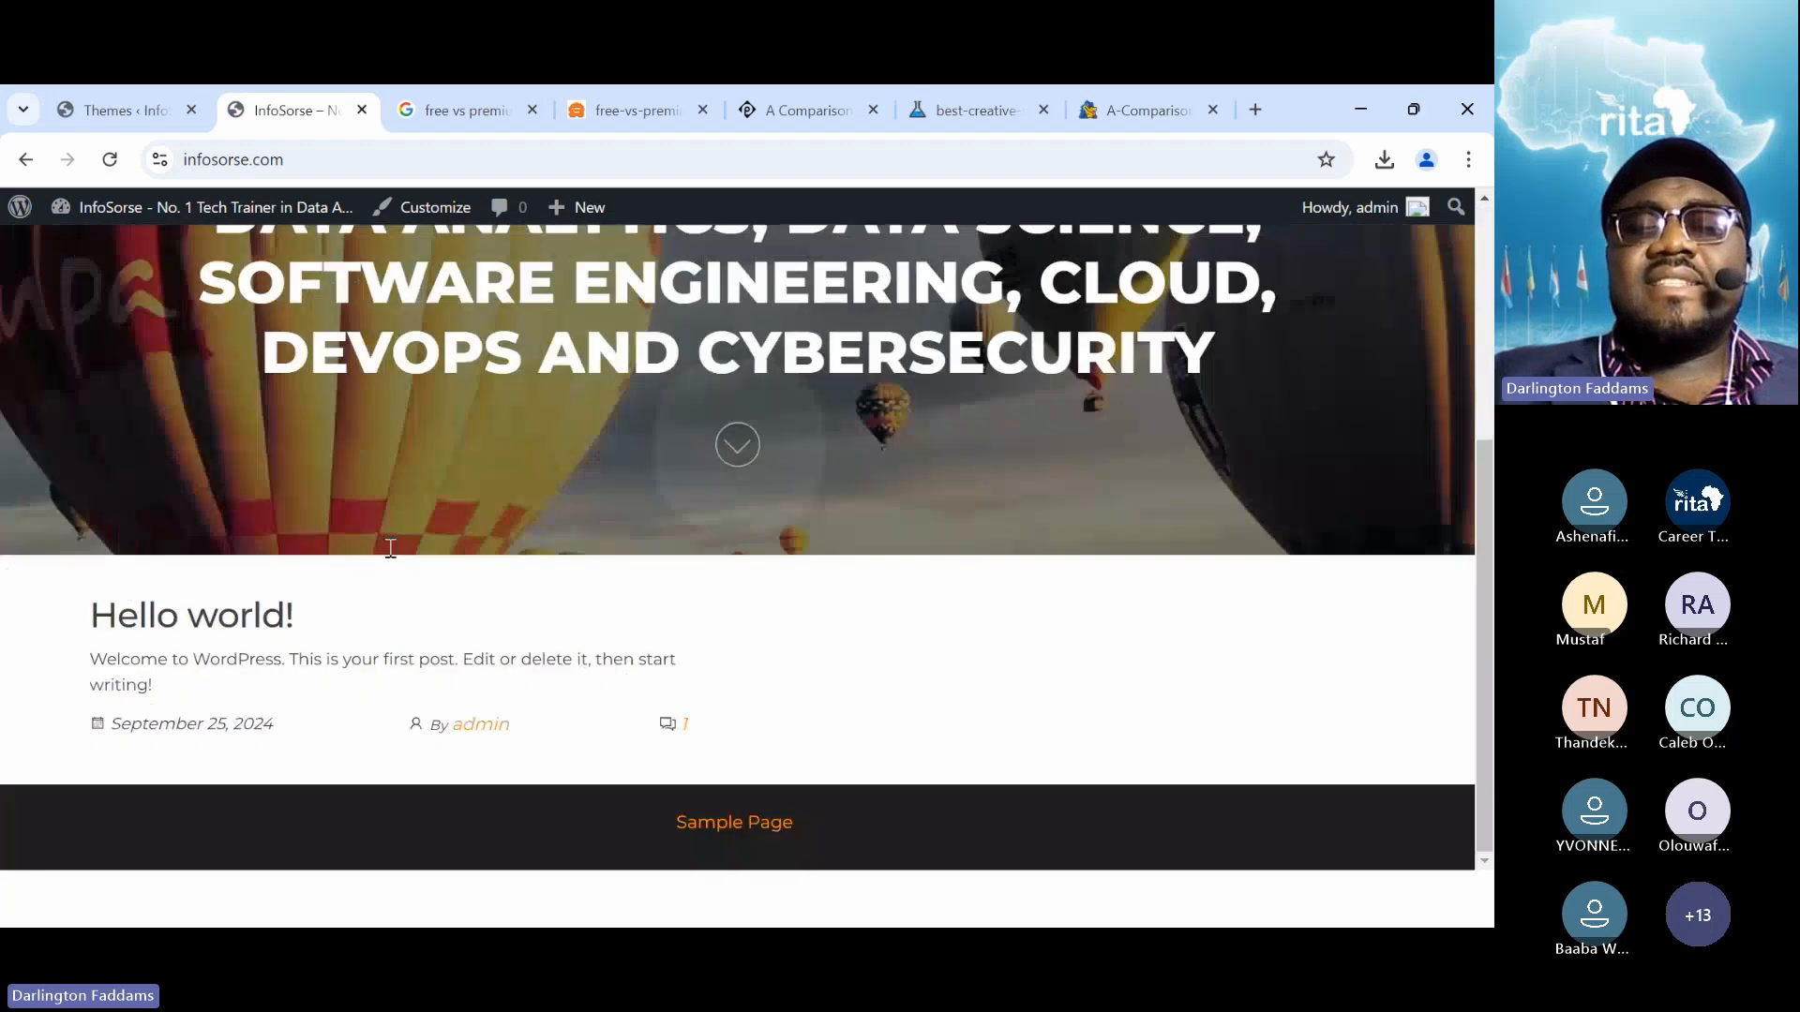
pyautogui.scroll(4, 391, 548)
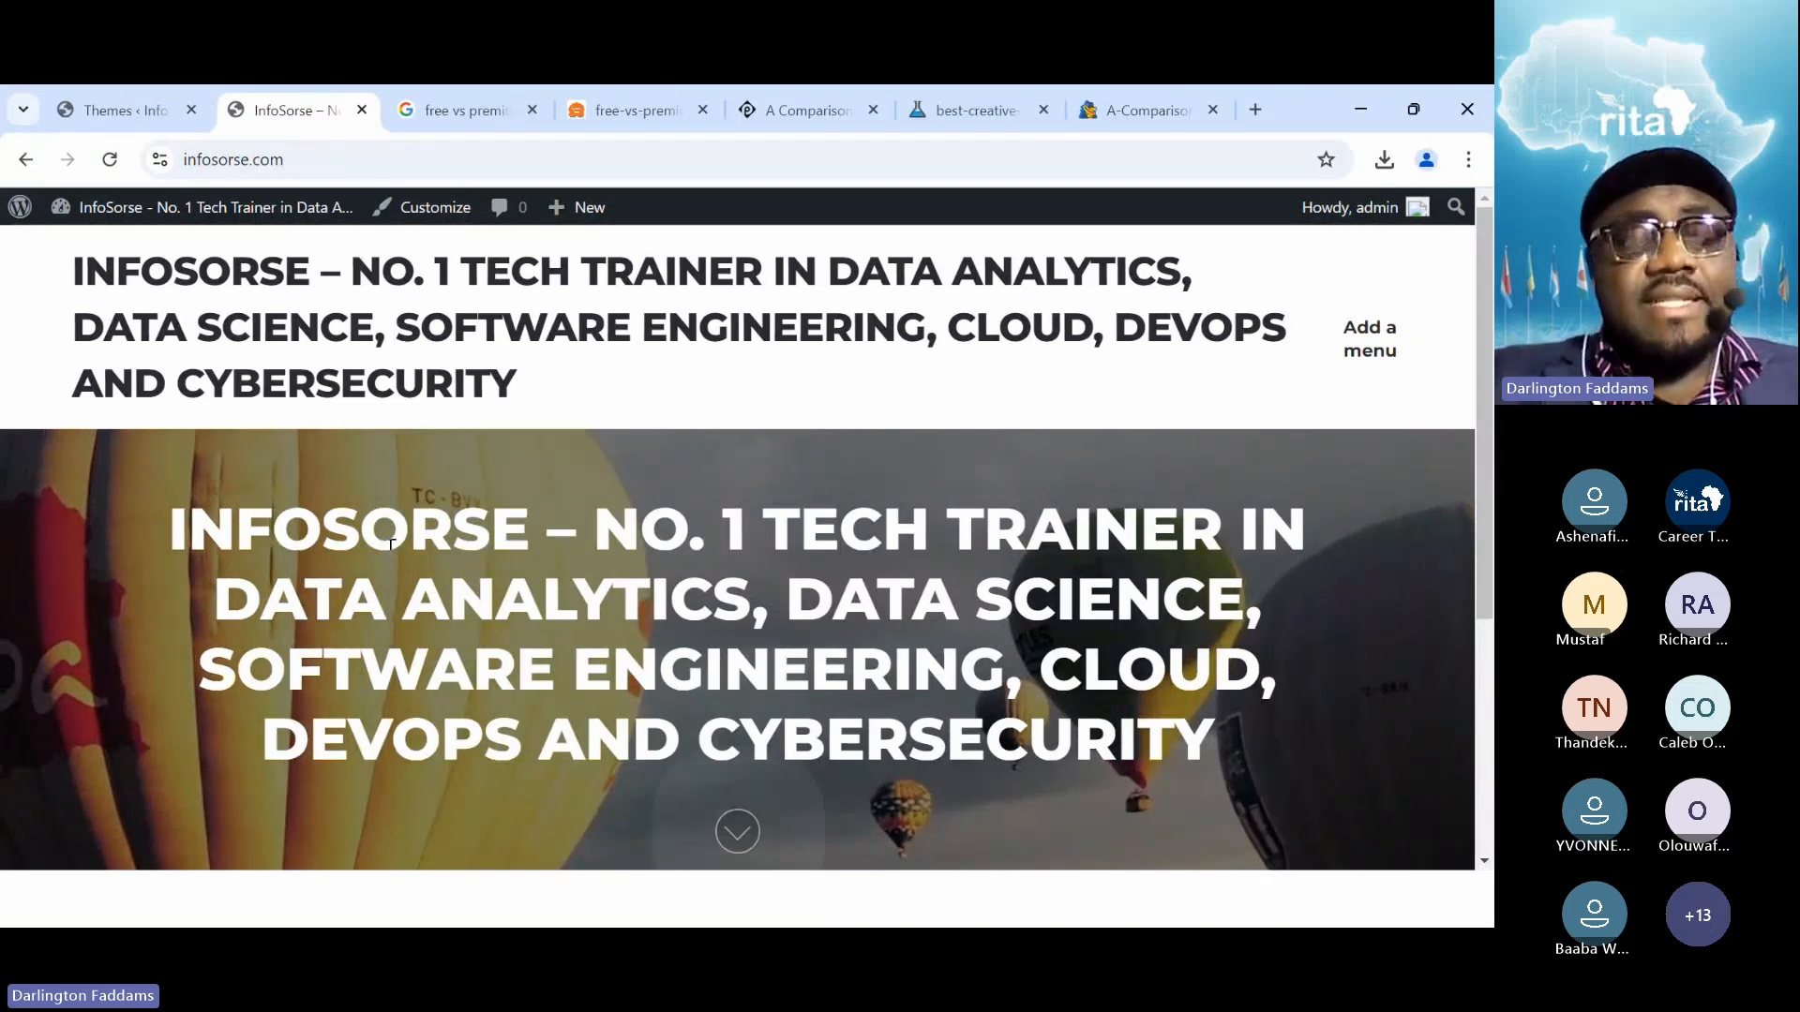
pyautogui.hotkey('alt', 'Tab')
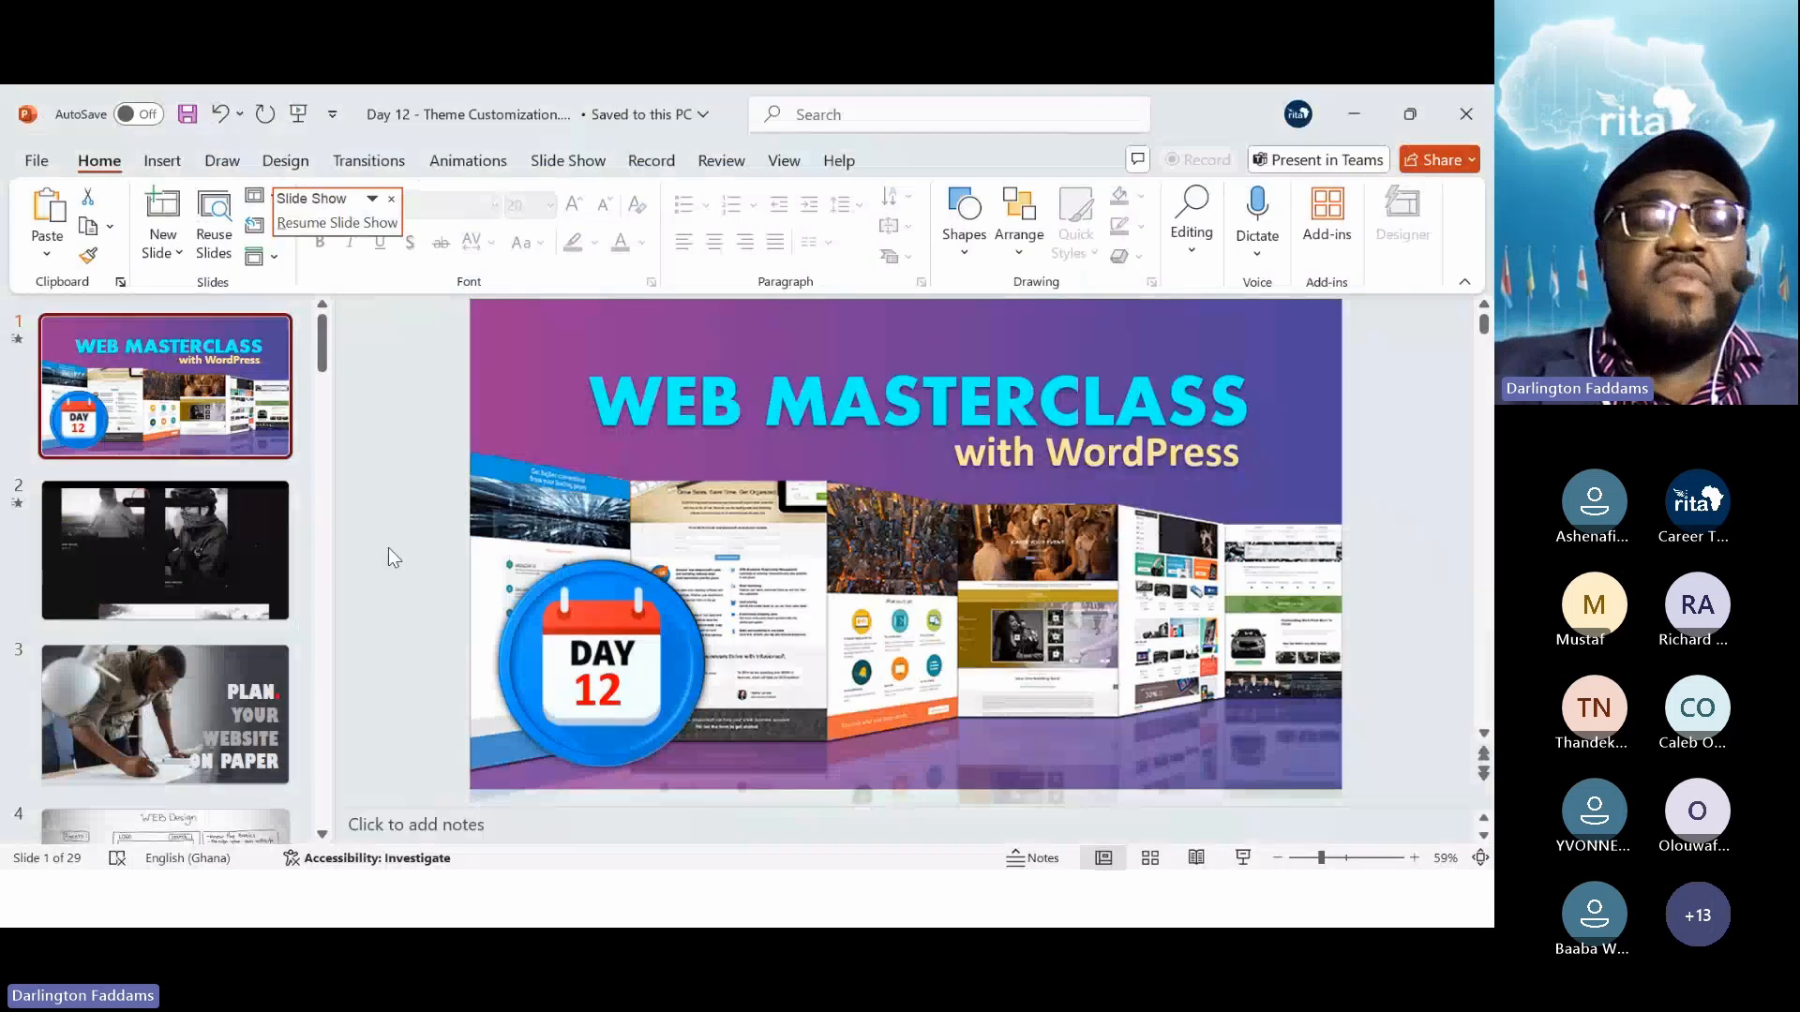
pyautogui.hotkey('alt', 'Tab')
pyautogui.hotkey('alt', 'Tab')
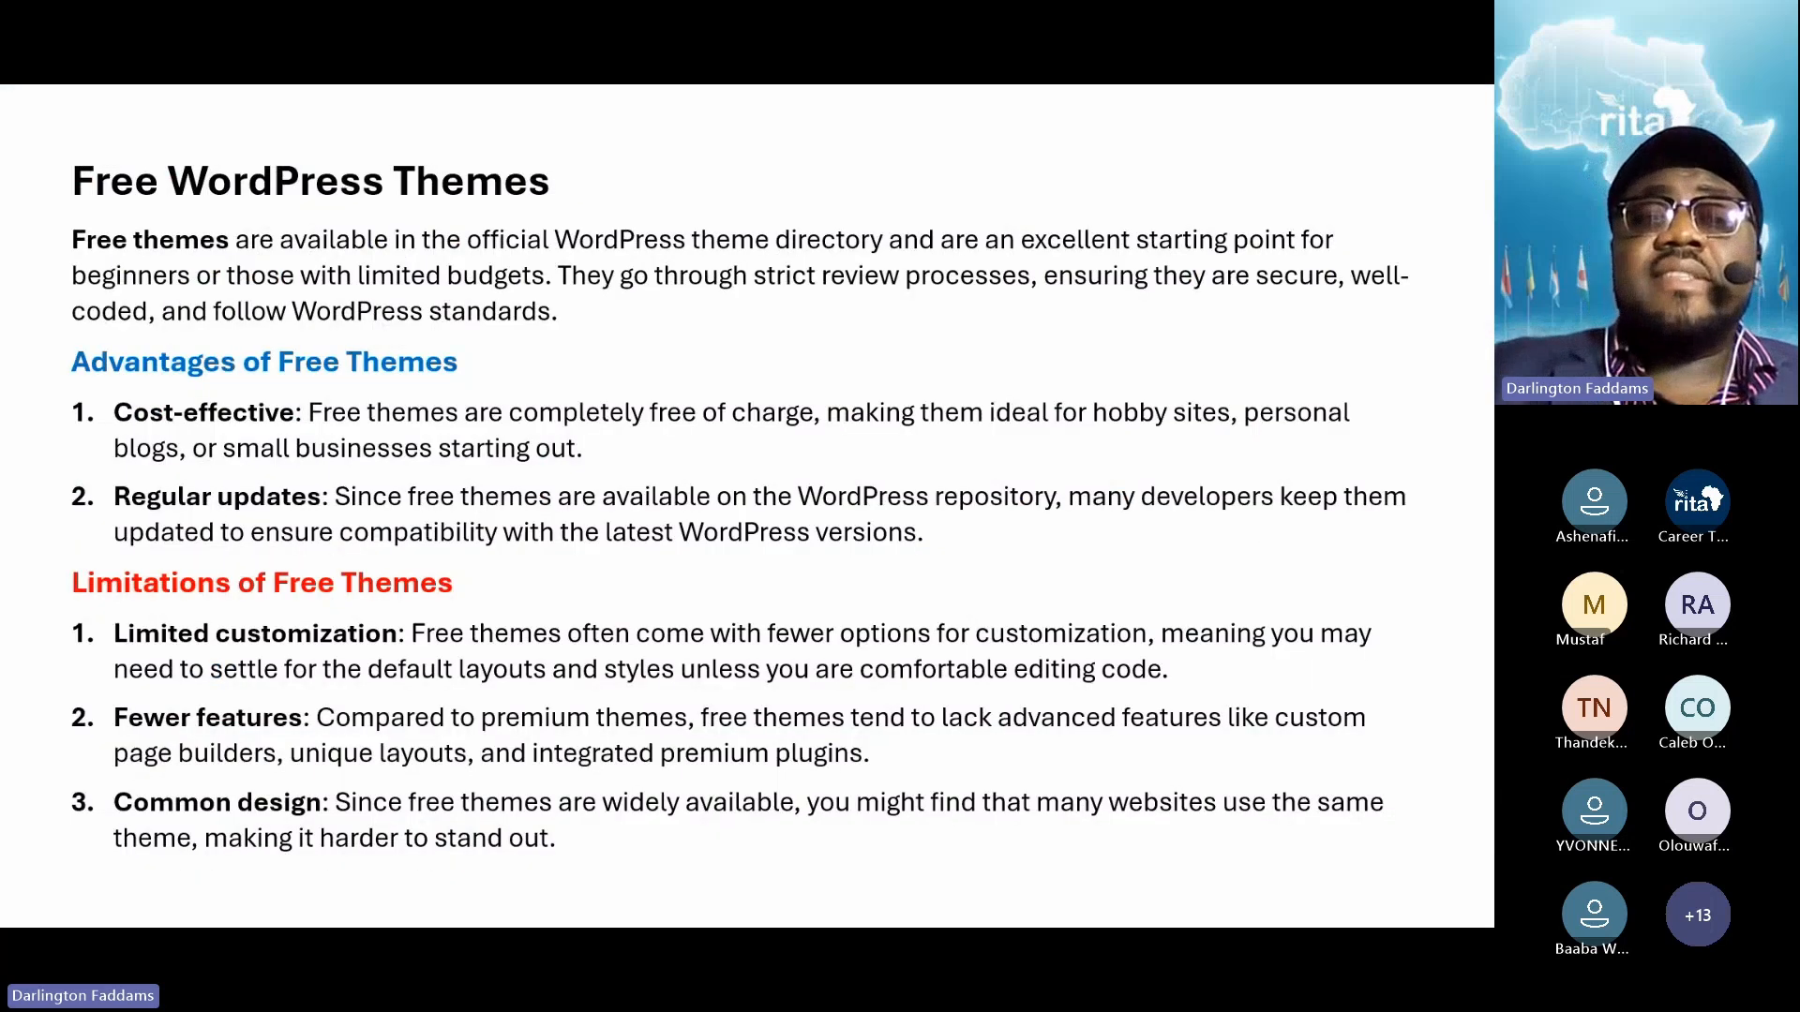
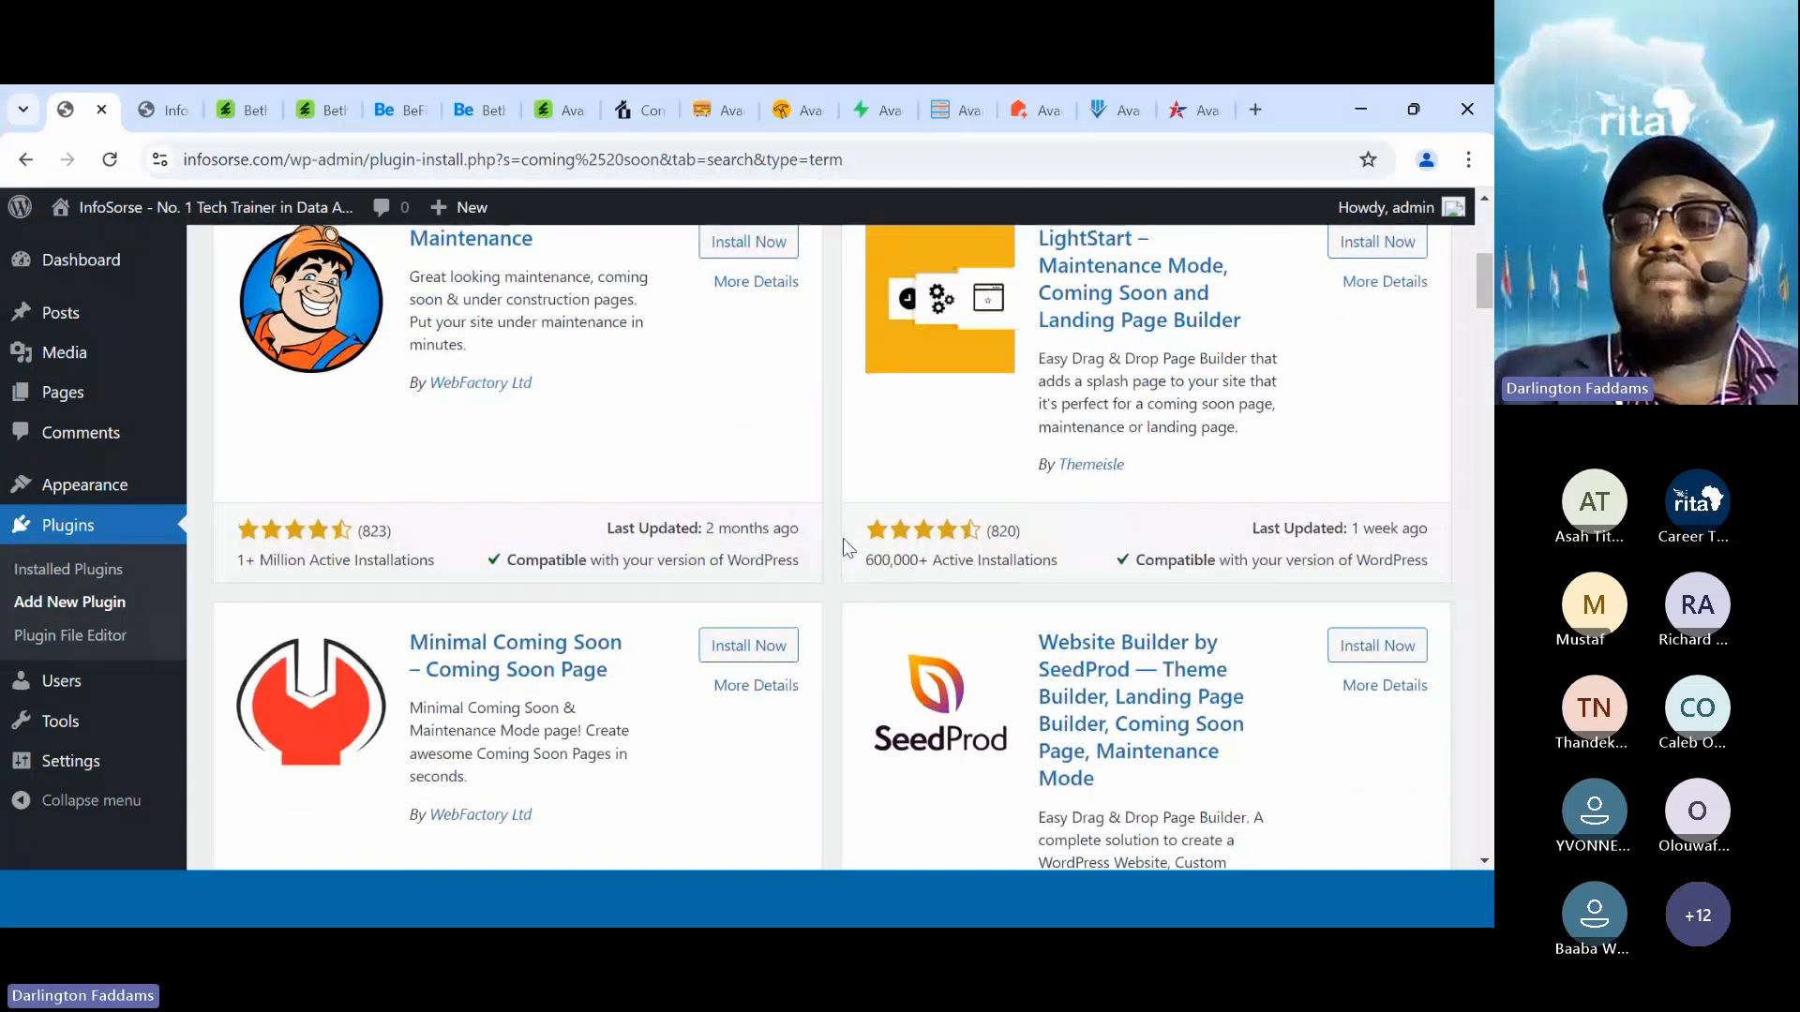
# View the live site homepage and scroll through it
pyautogui.scroll(2, 842, 538)
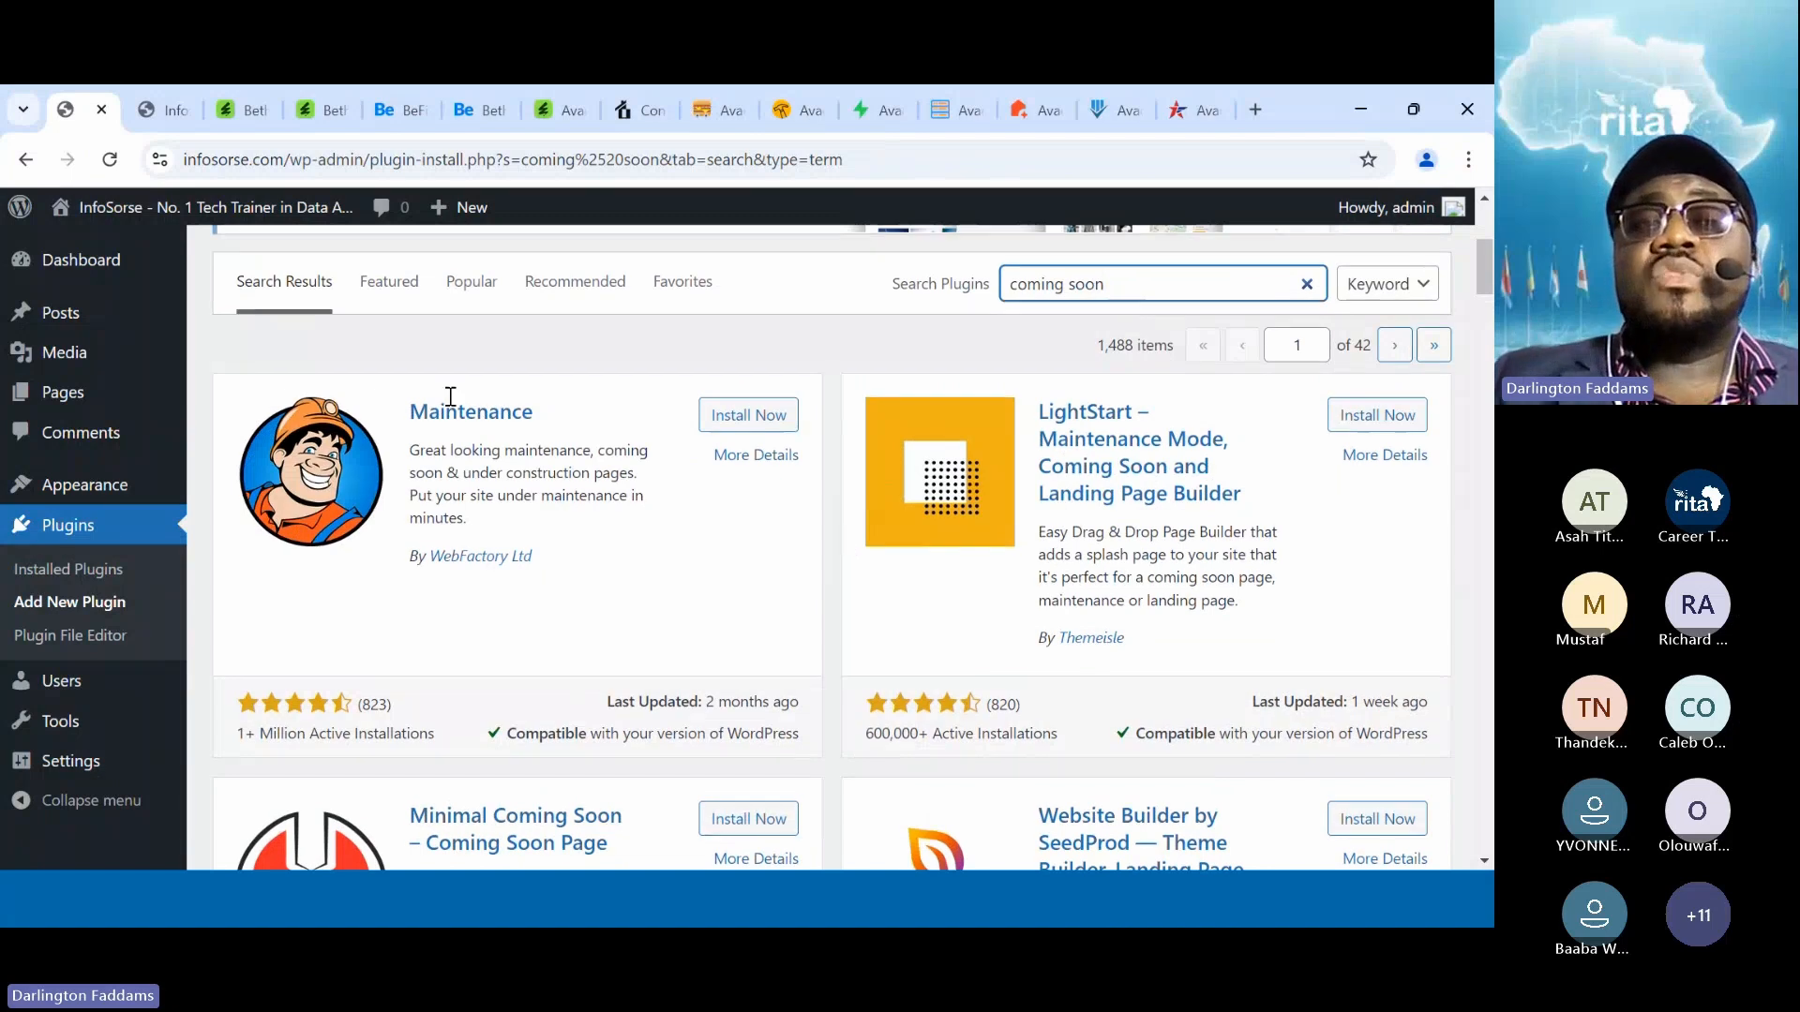
pyautogui.click(161, 99)
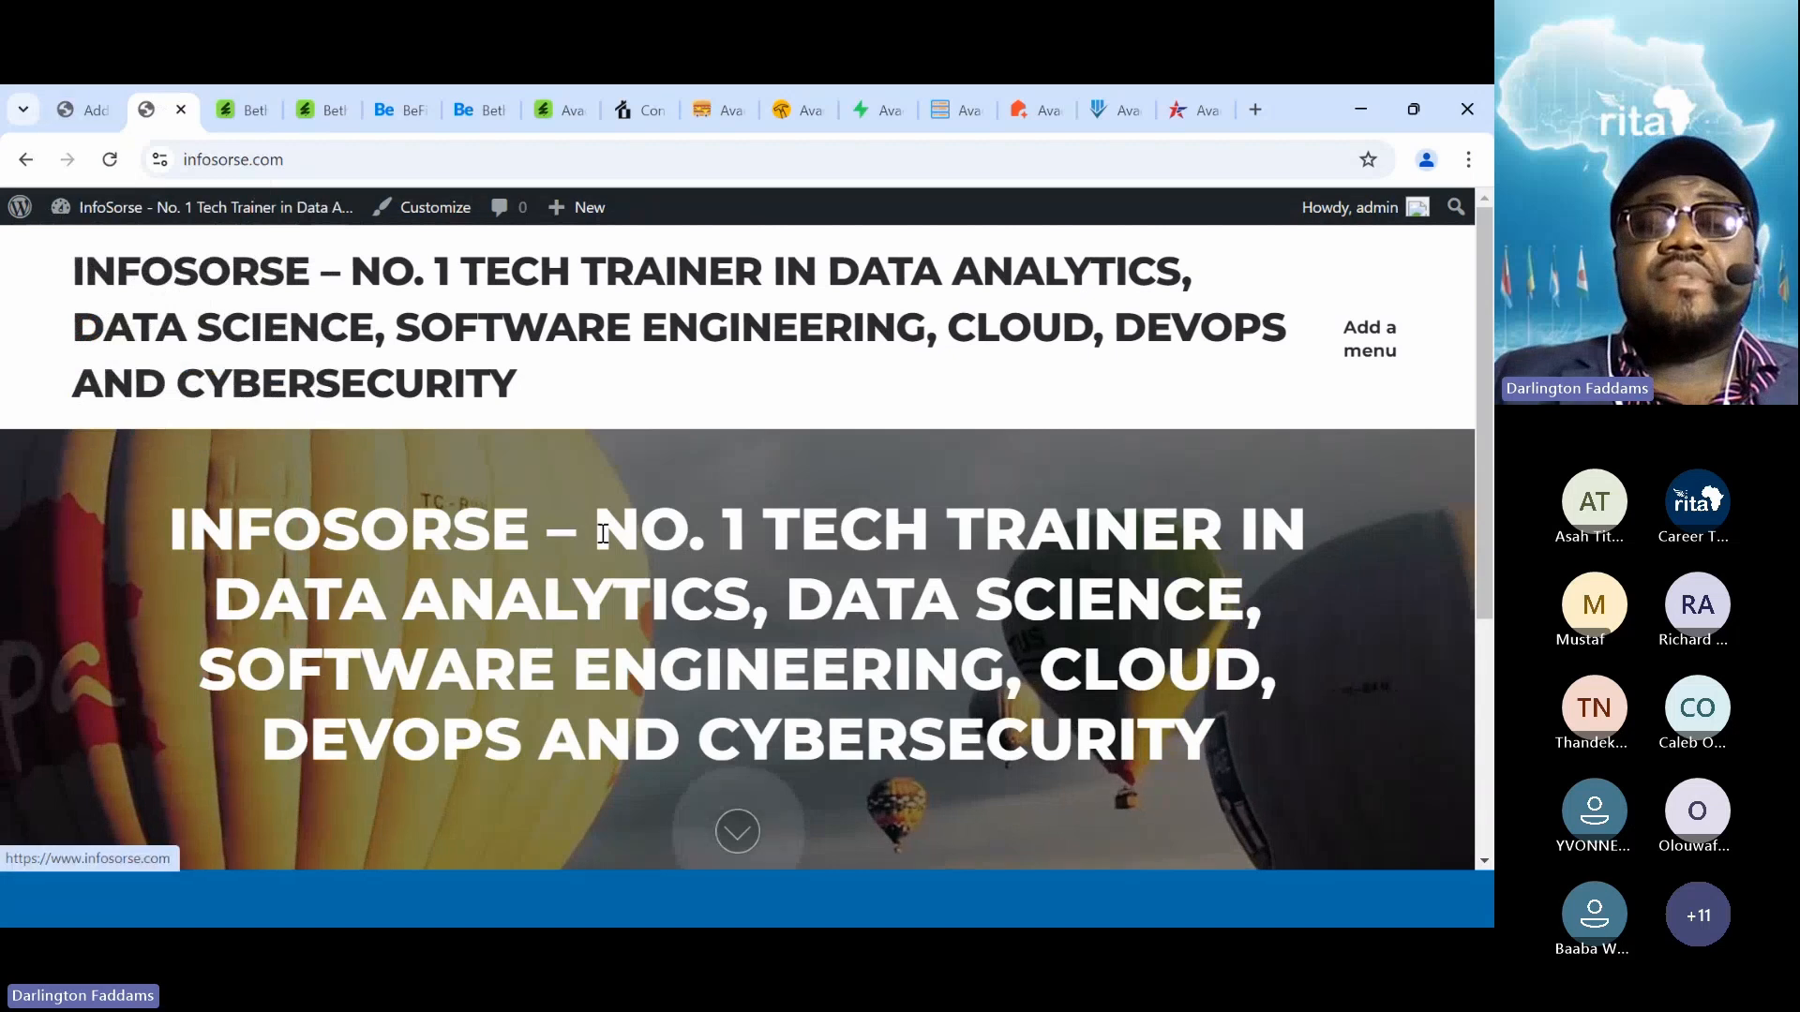
pyautogui.scroll(-4, 570, 600)
pyautogui.scroll(2, 570, 600)
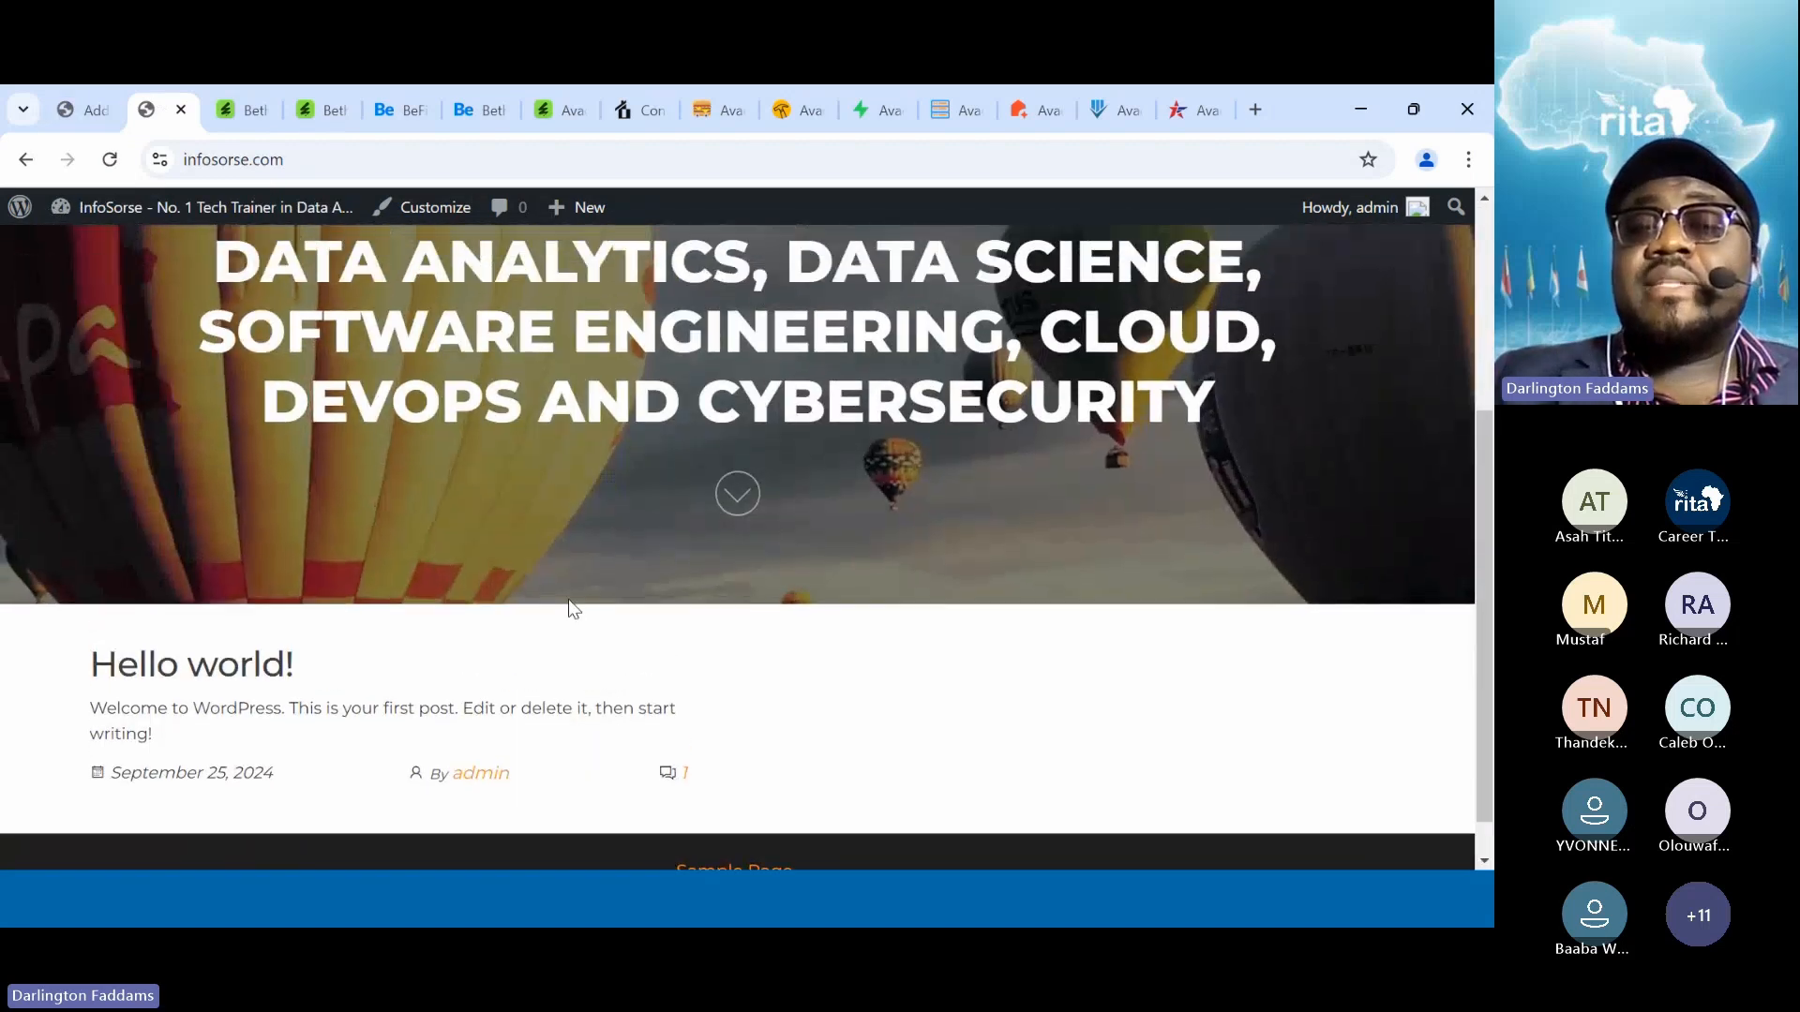
pyautogui.scroll(3, 568, 599)
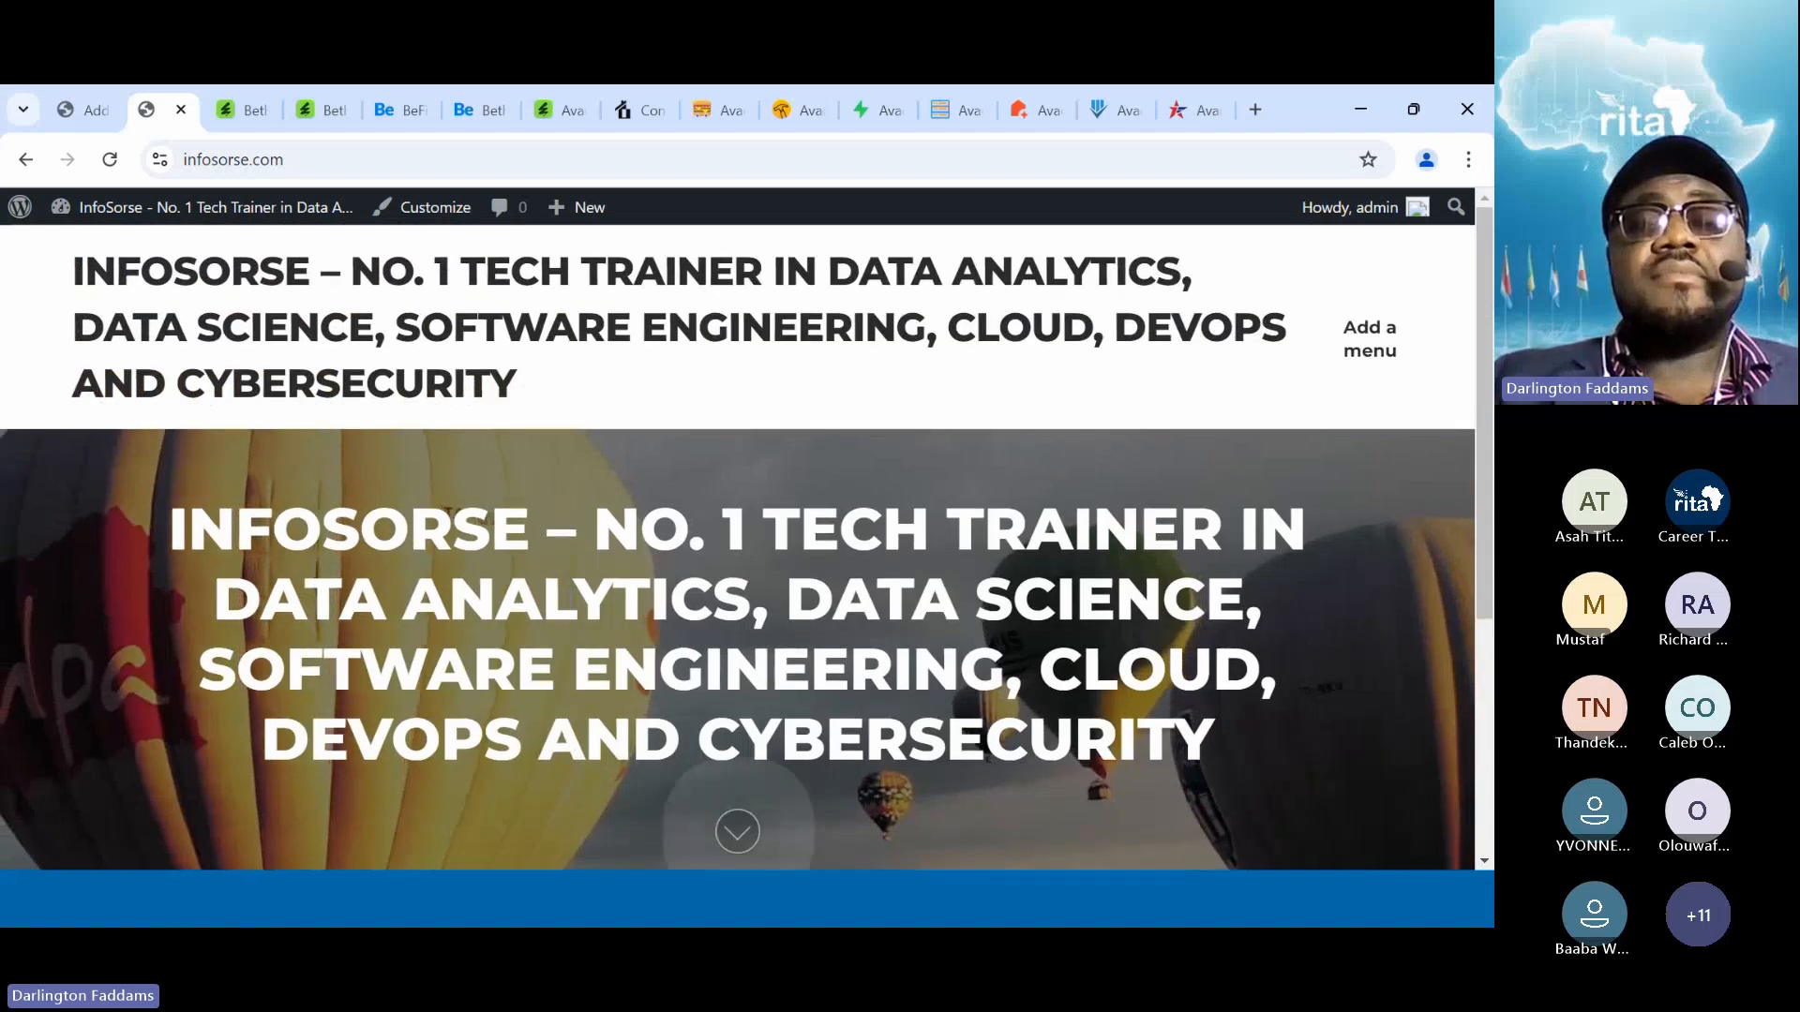
pyautogui.scroll(-5, 570, 600)
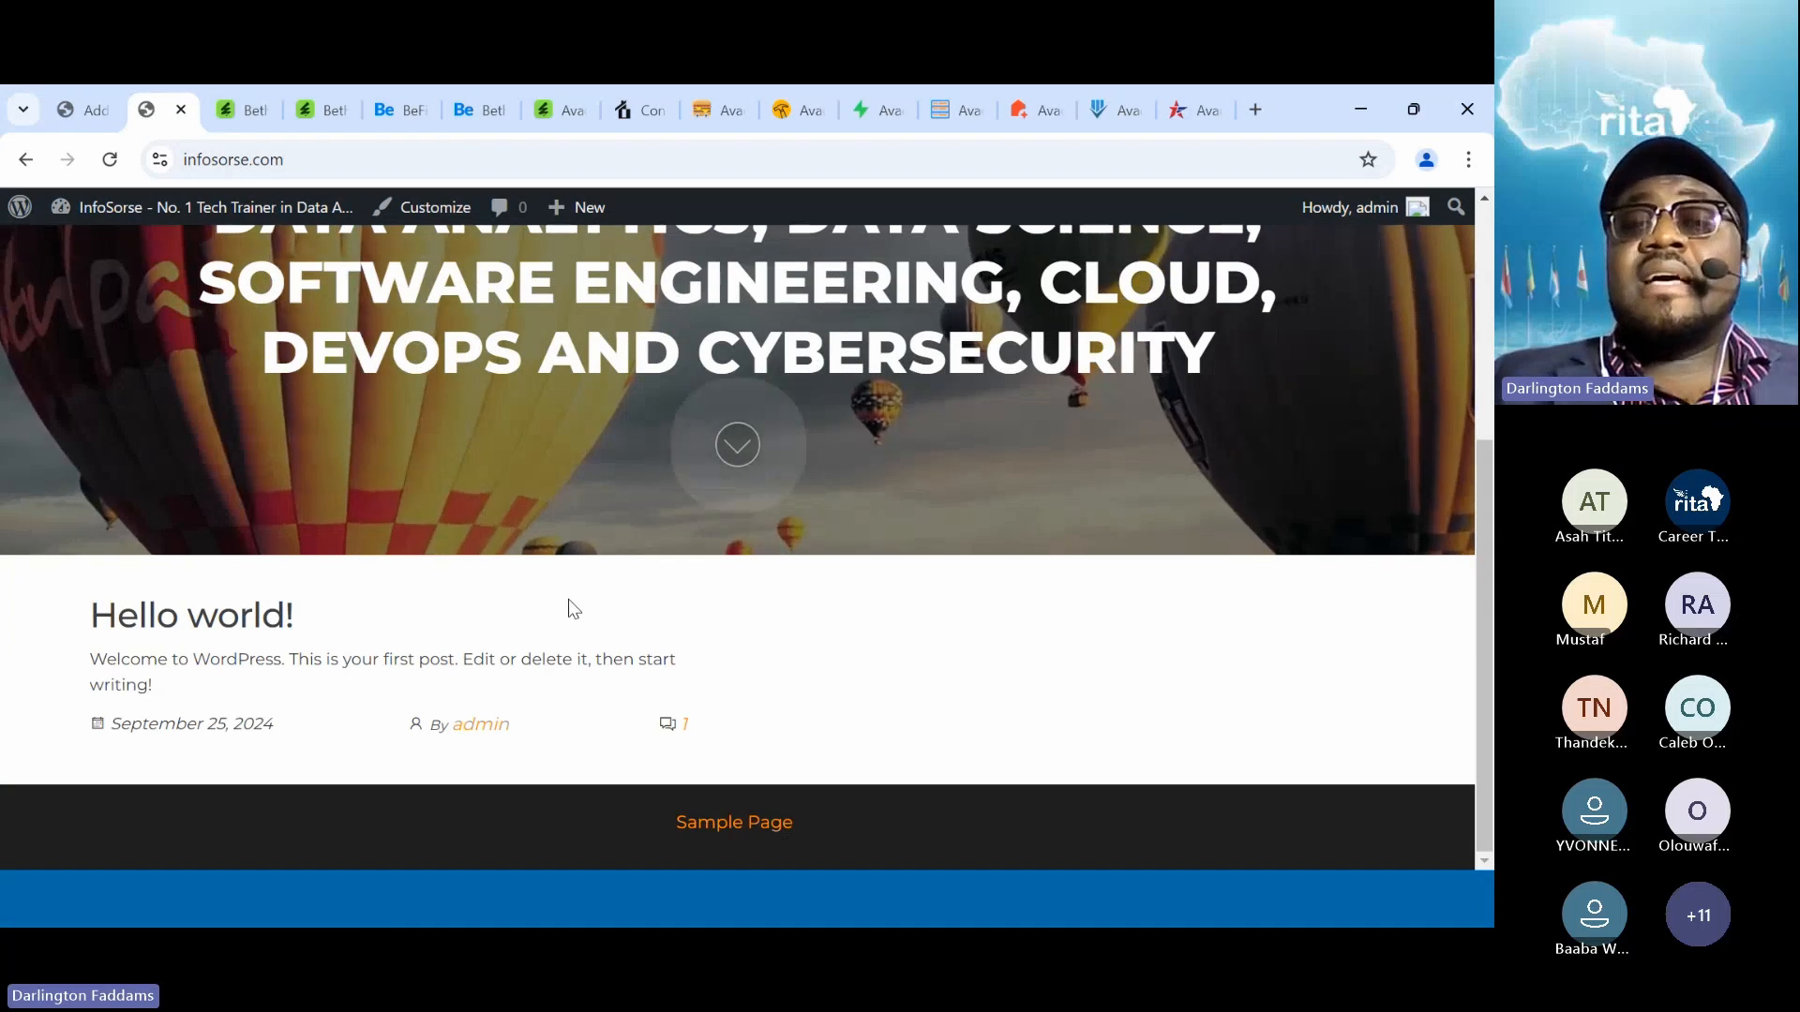
pyautogui.scroll(1, 569, 600)
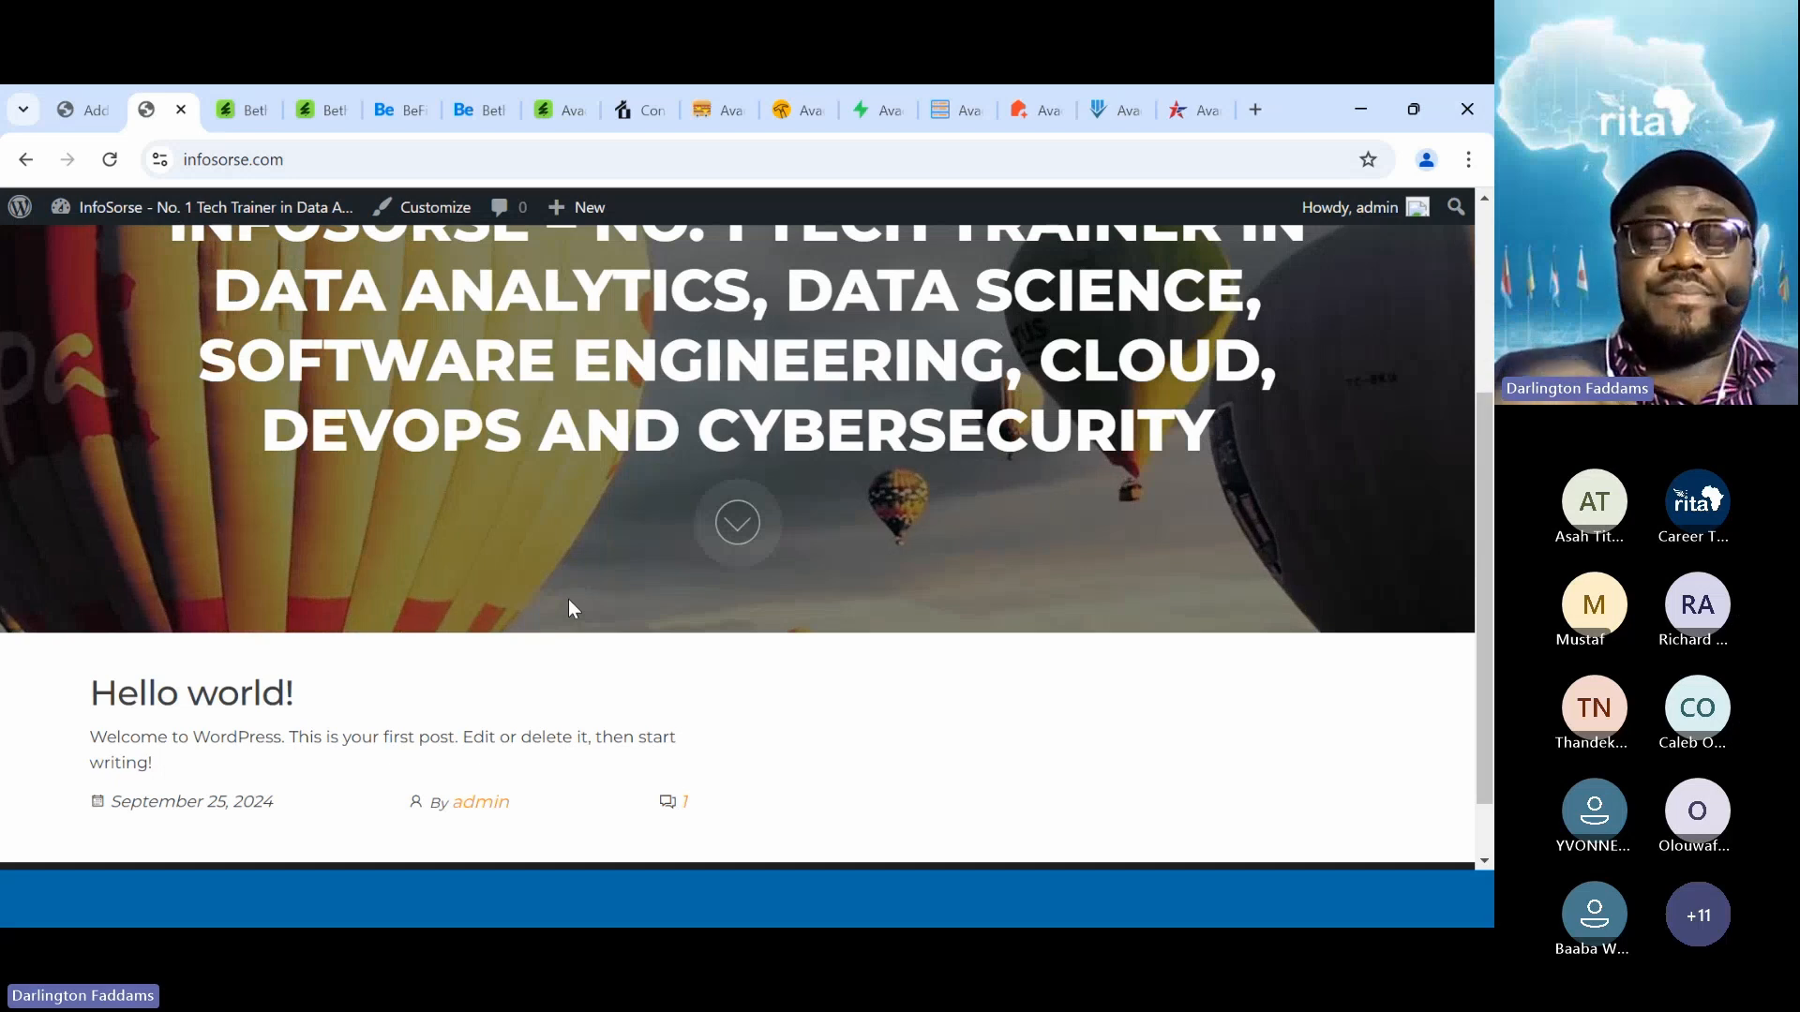
pyautogui.scroll(3, 570, 609)
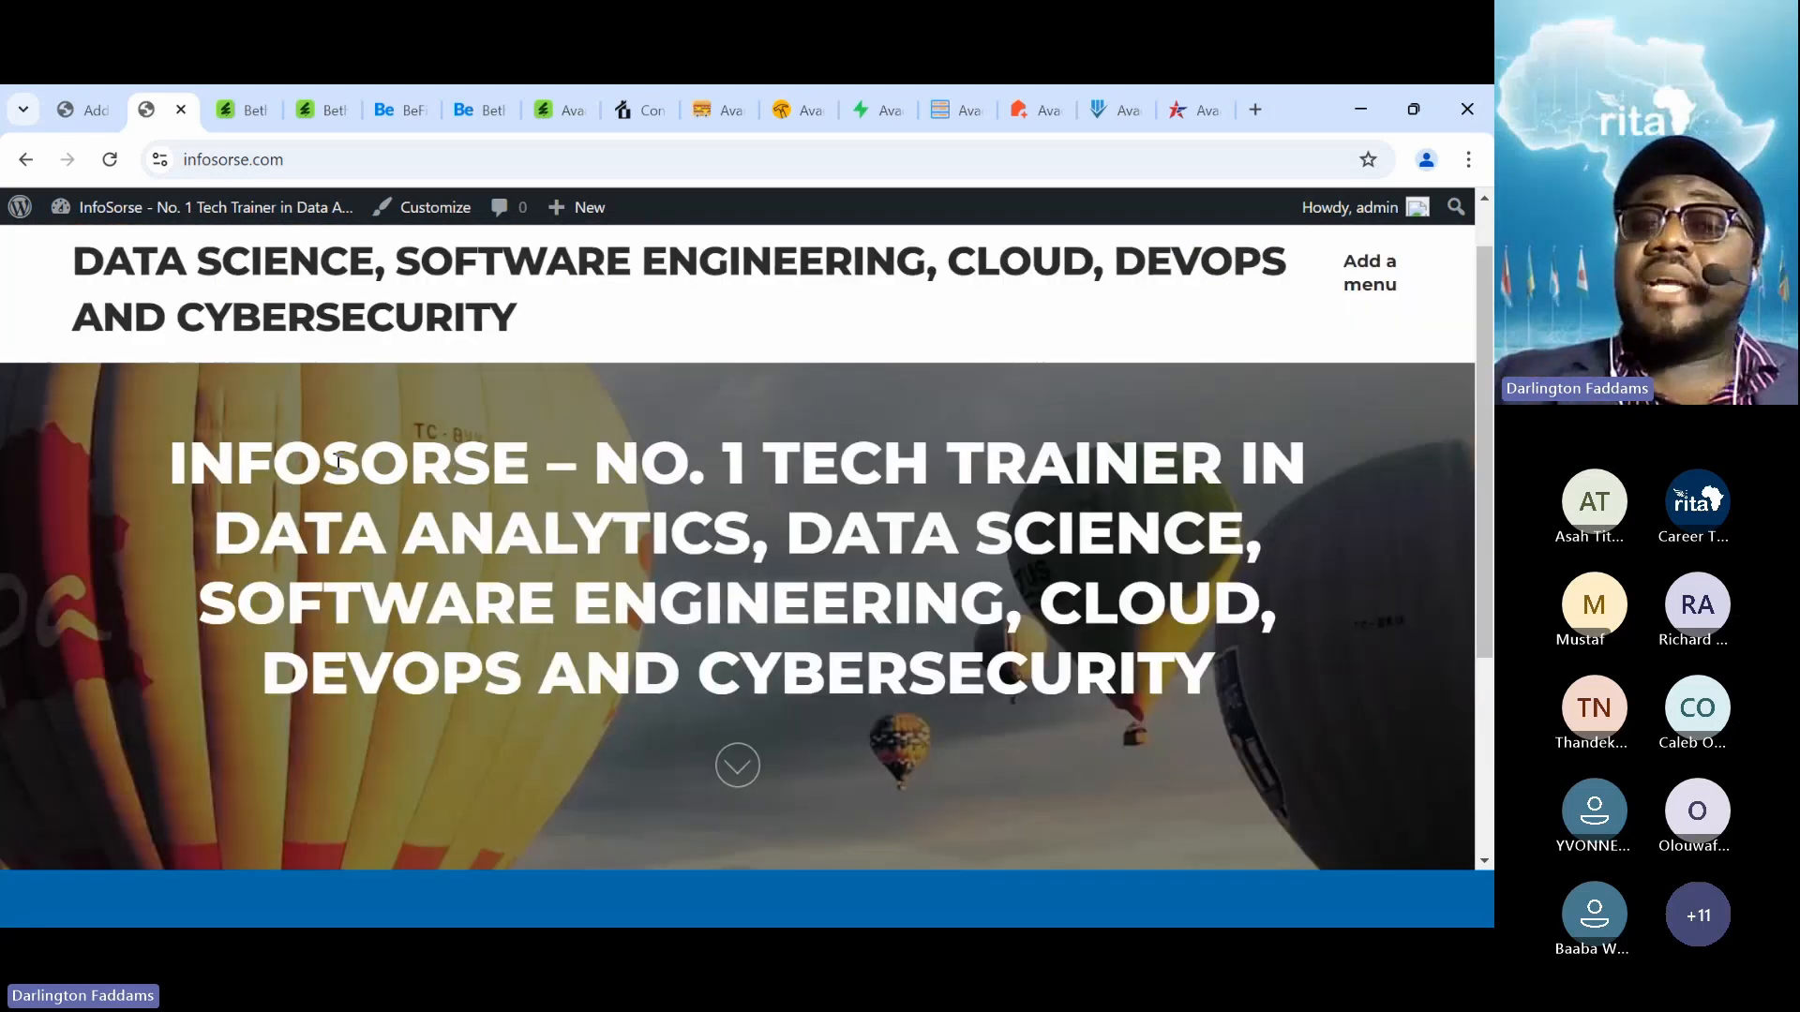
# Back in the coming soon plugin results, install the SeedProd website builder
pyautogui.click(92, 93)
pyautogui.scroll(-3, 535, 448)
pyautogui.scroll(-2, 536, 448)
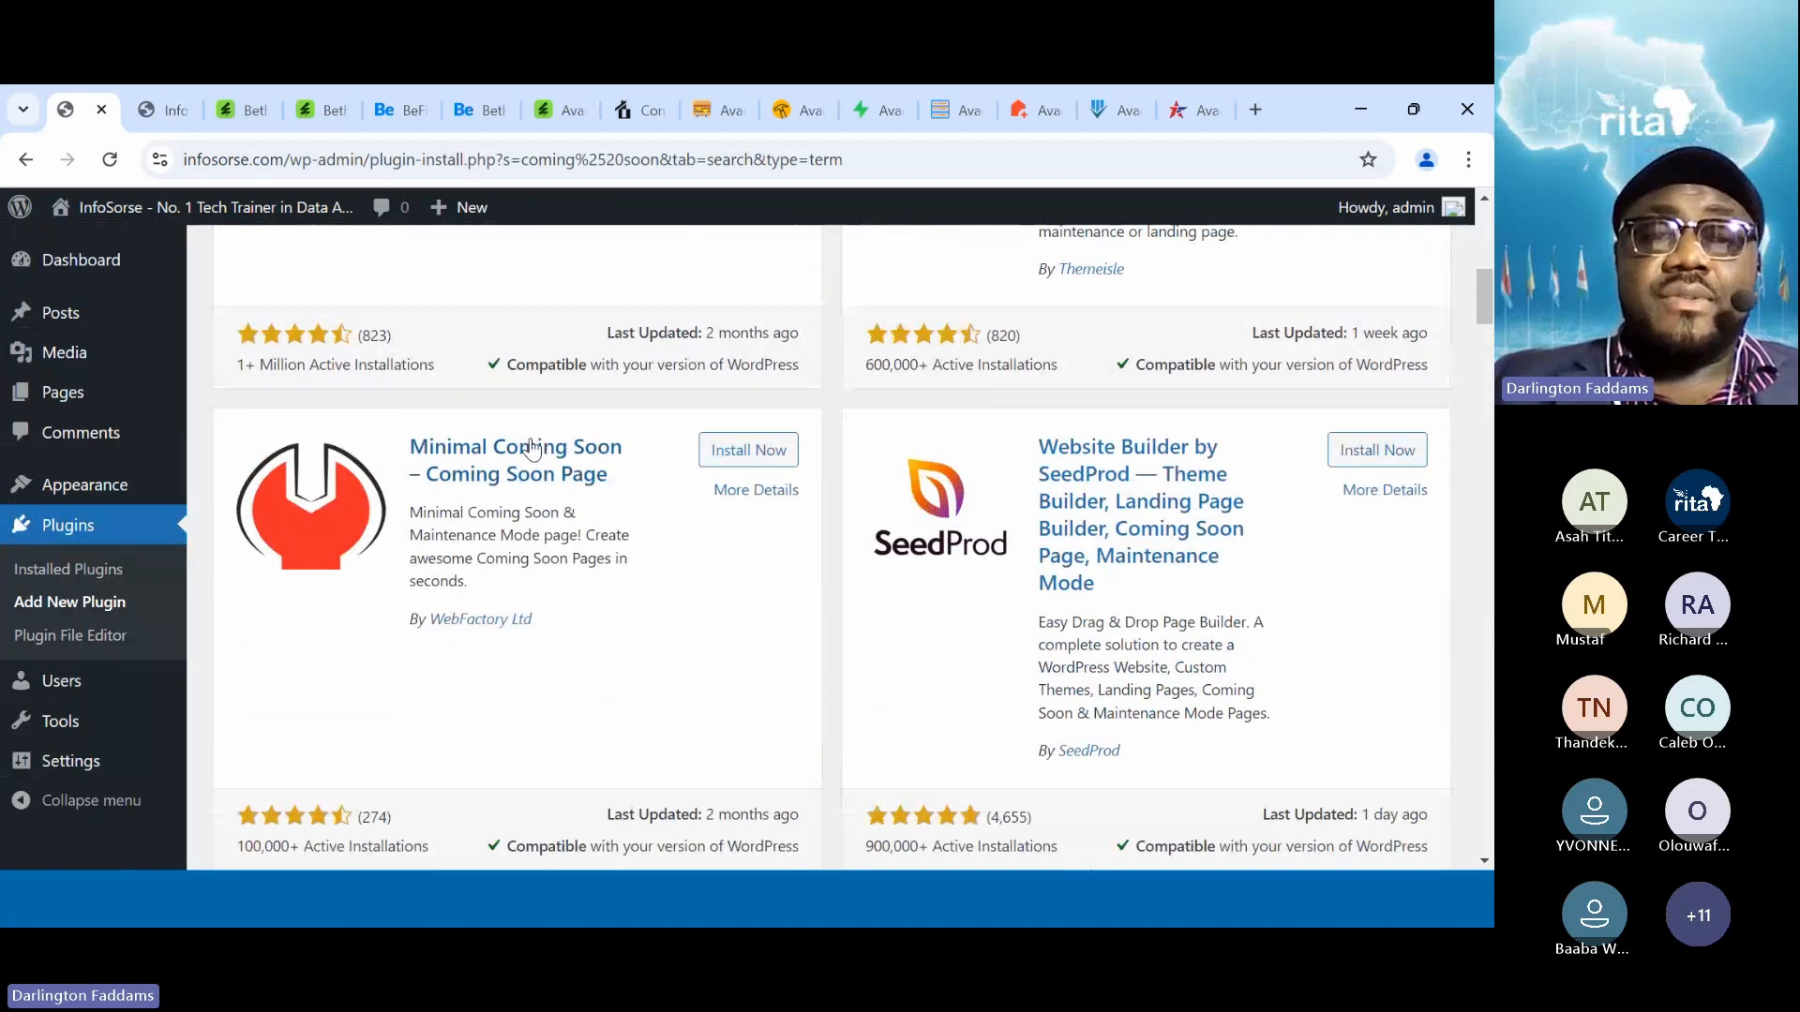
pyautogui.scroll(-1, 1078, 500)
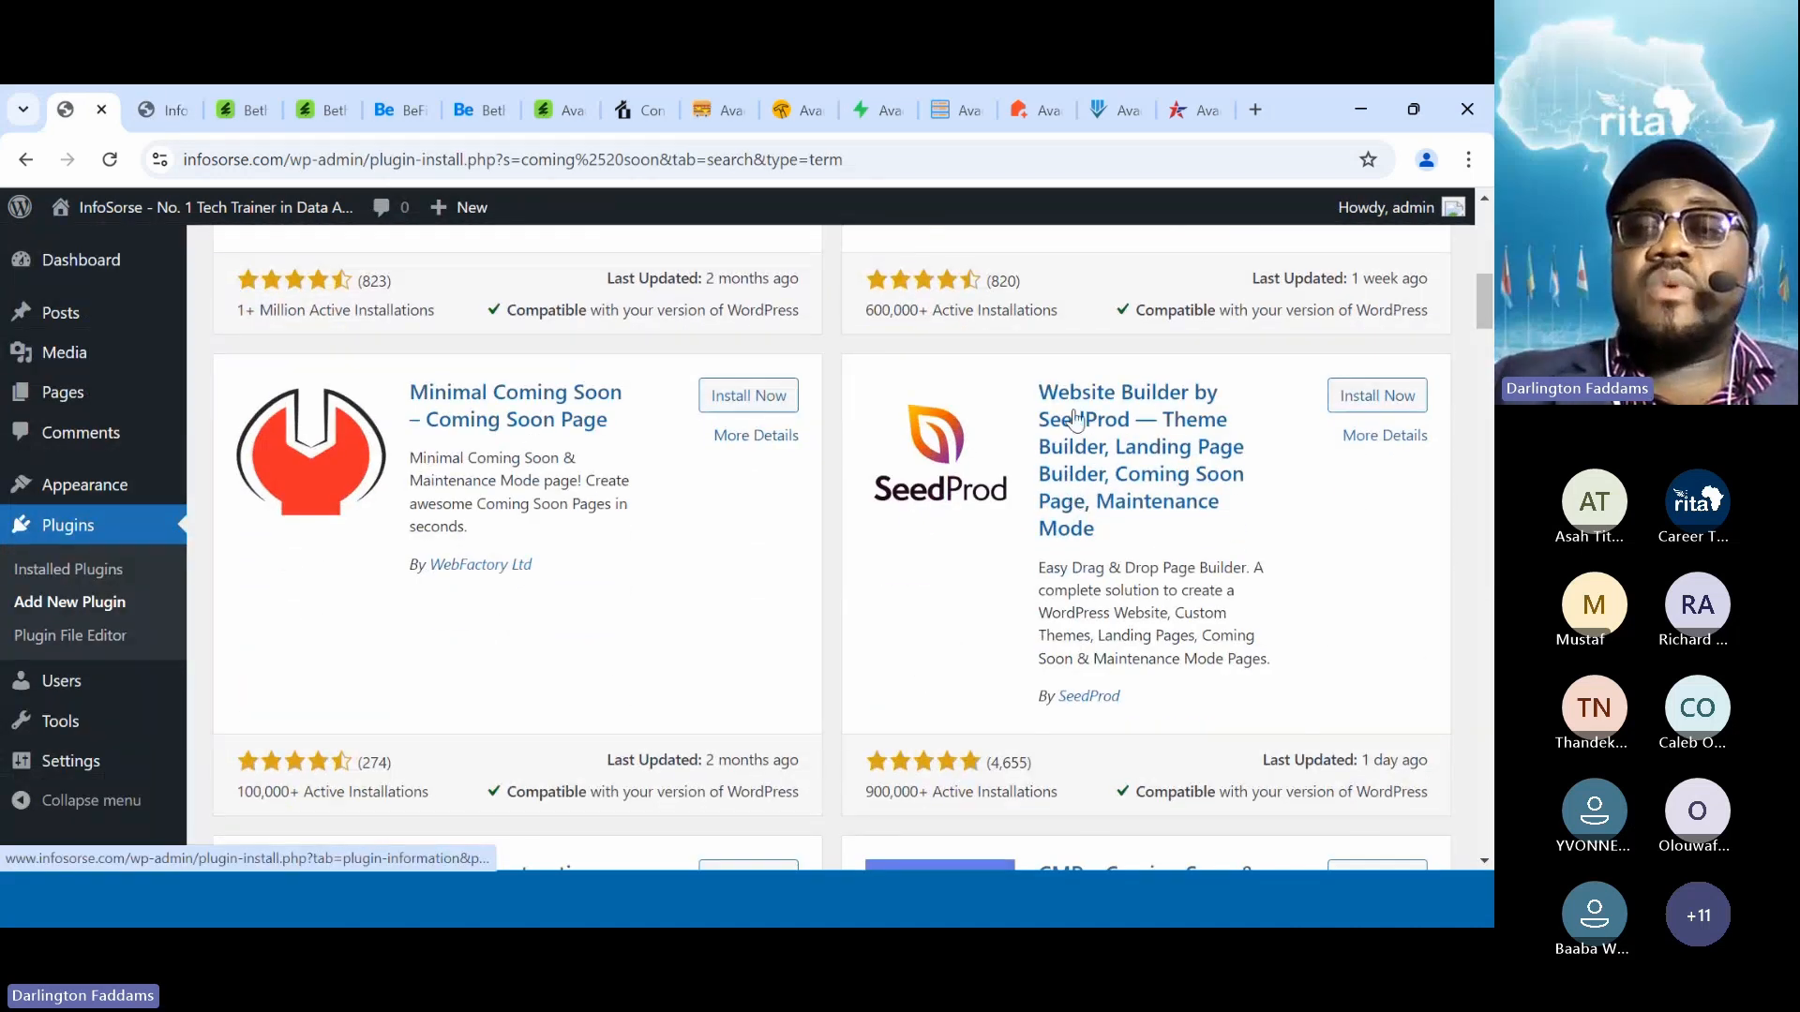
pyautogui.click(1377, 395)
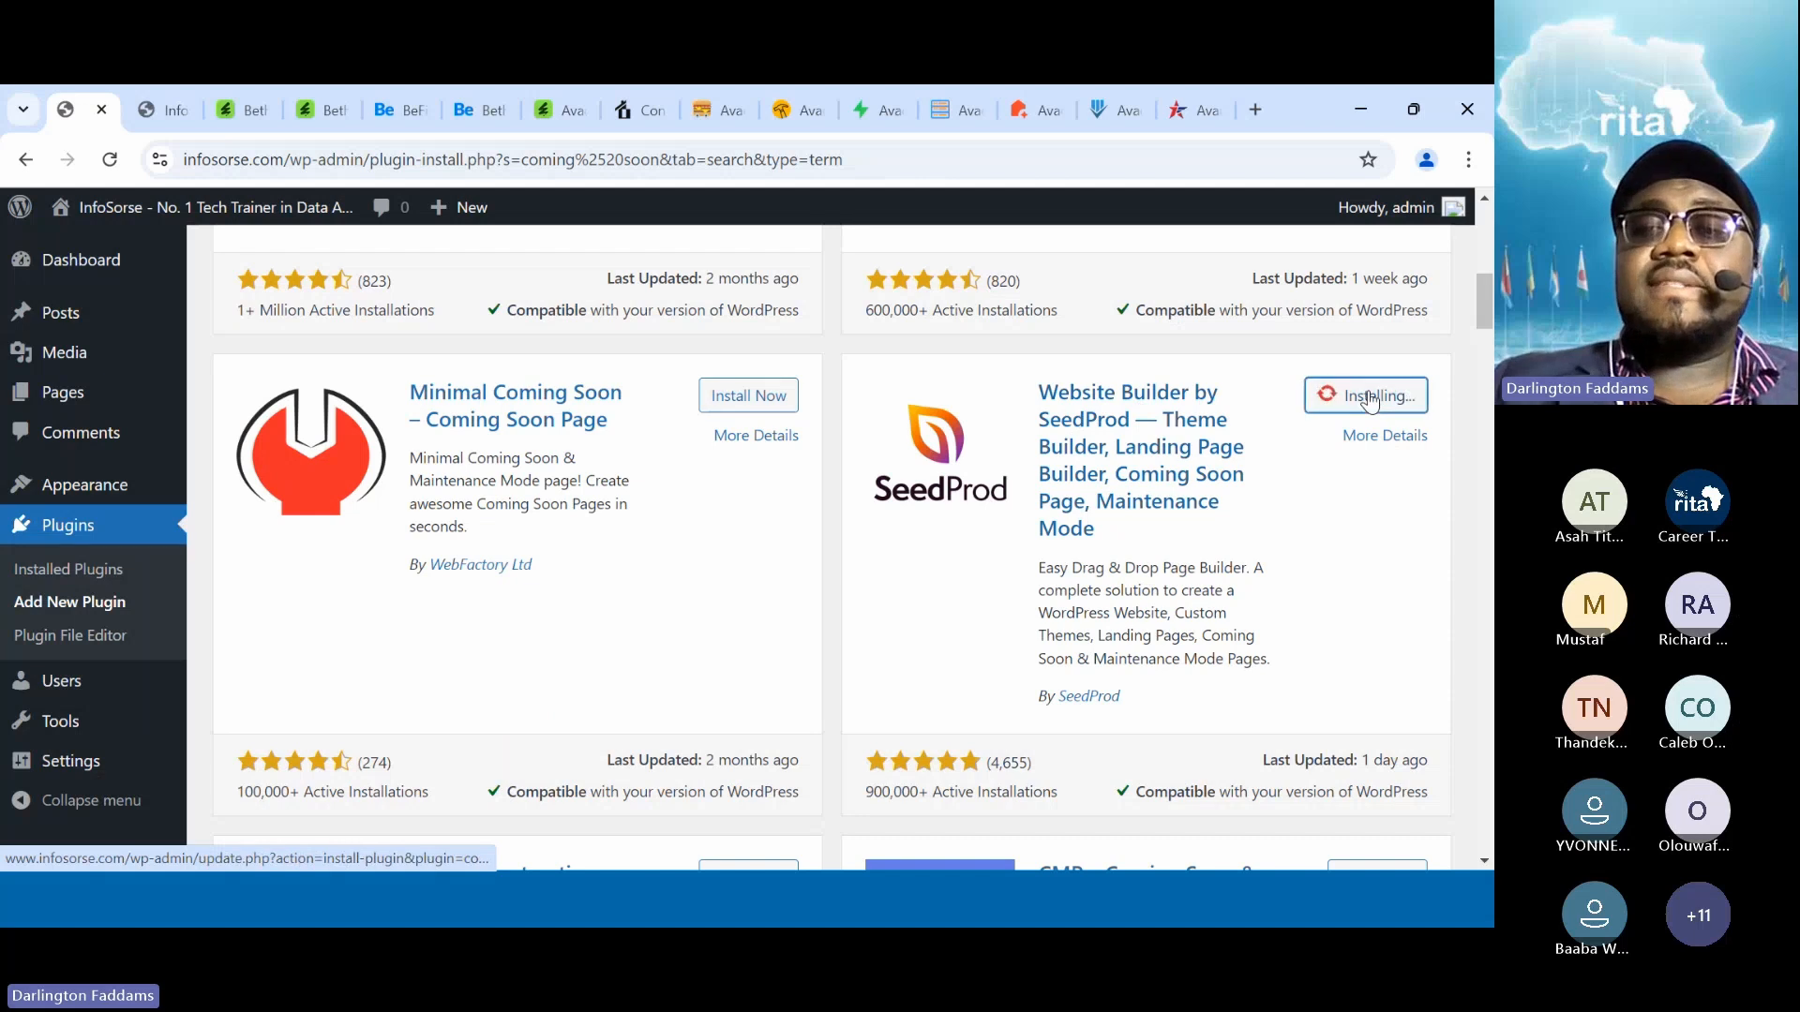
# Activate the newly installed SeedProd plugin
pyautogui.scroll(-4, 1230, 475)
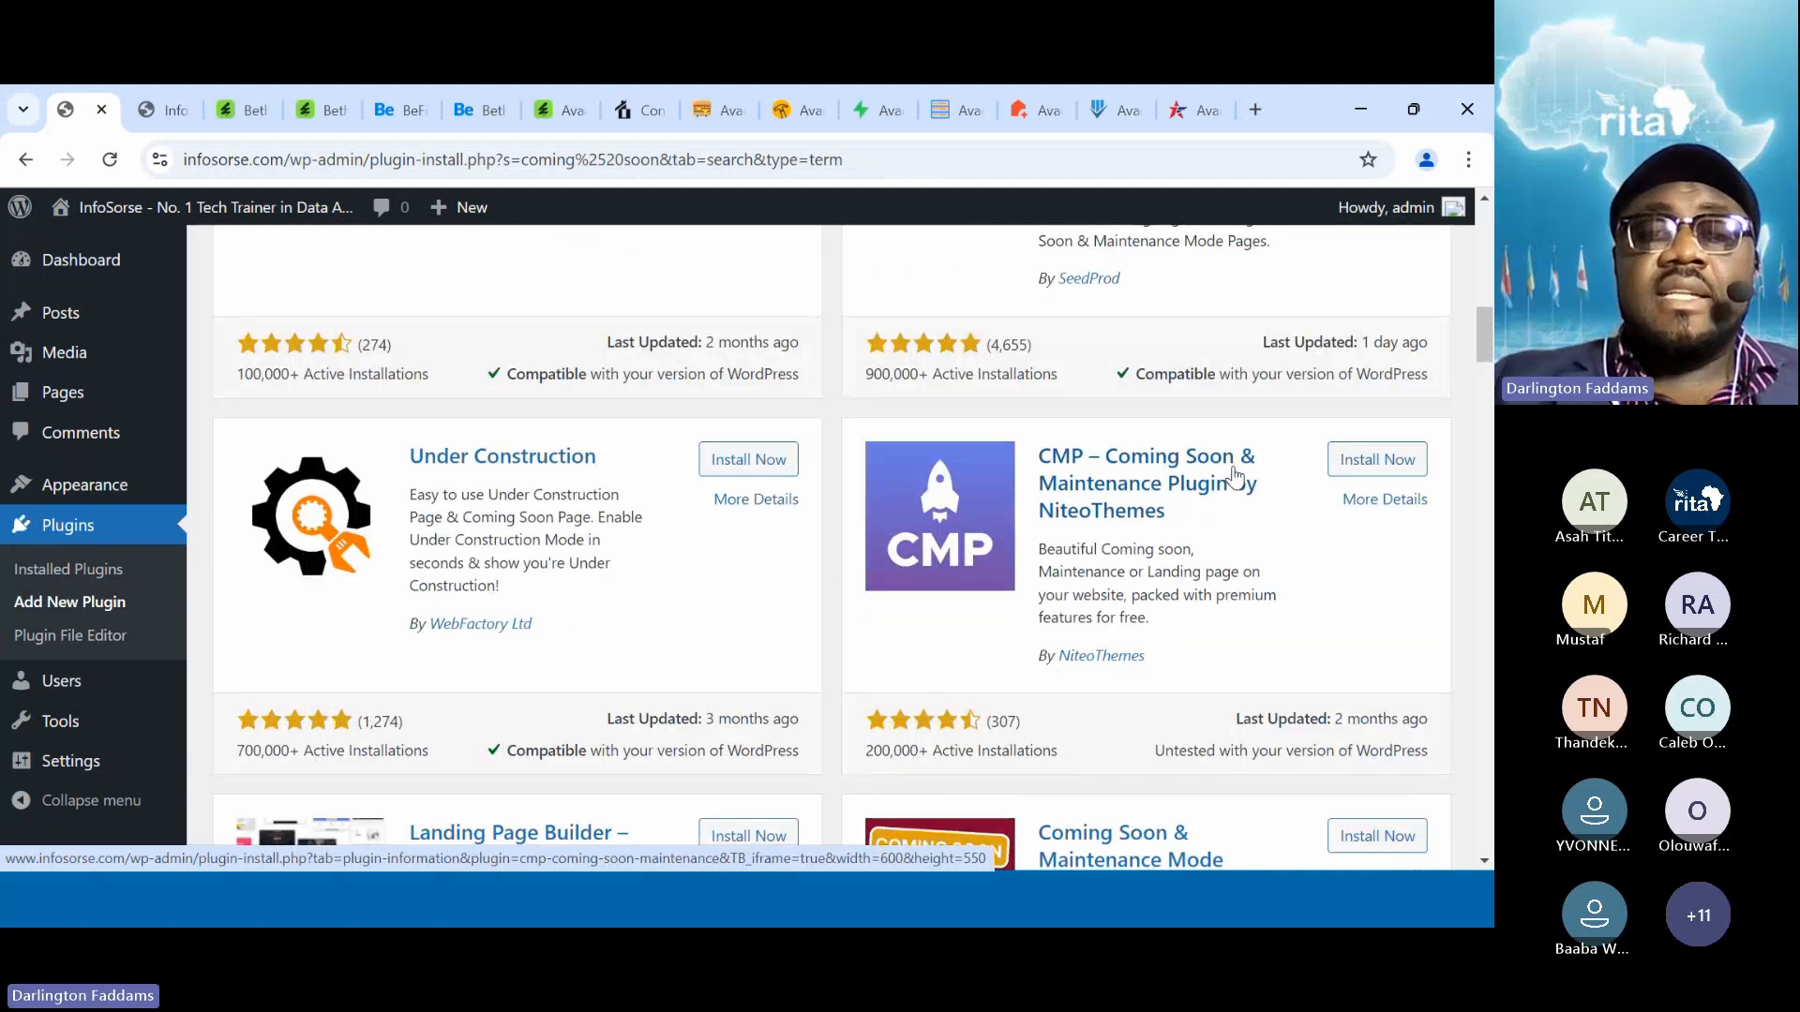
pyautogui.scroll(-6, 1234, 476)
pyautogui.scroll(-3, 1233, 468)
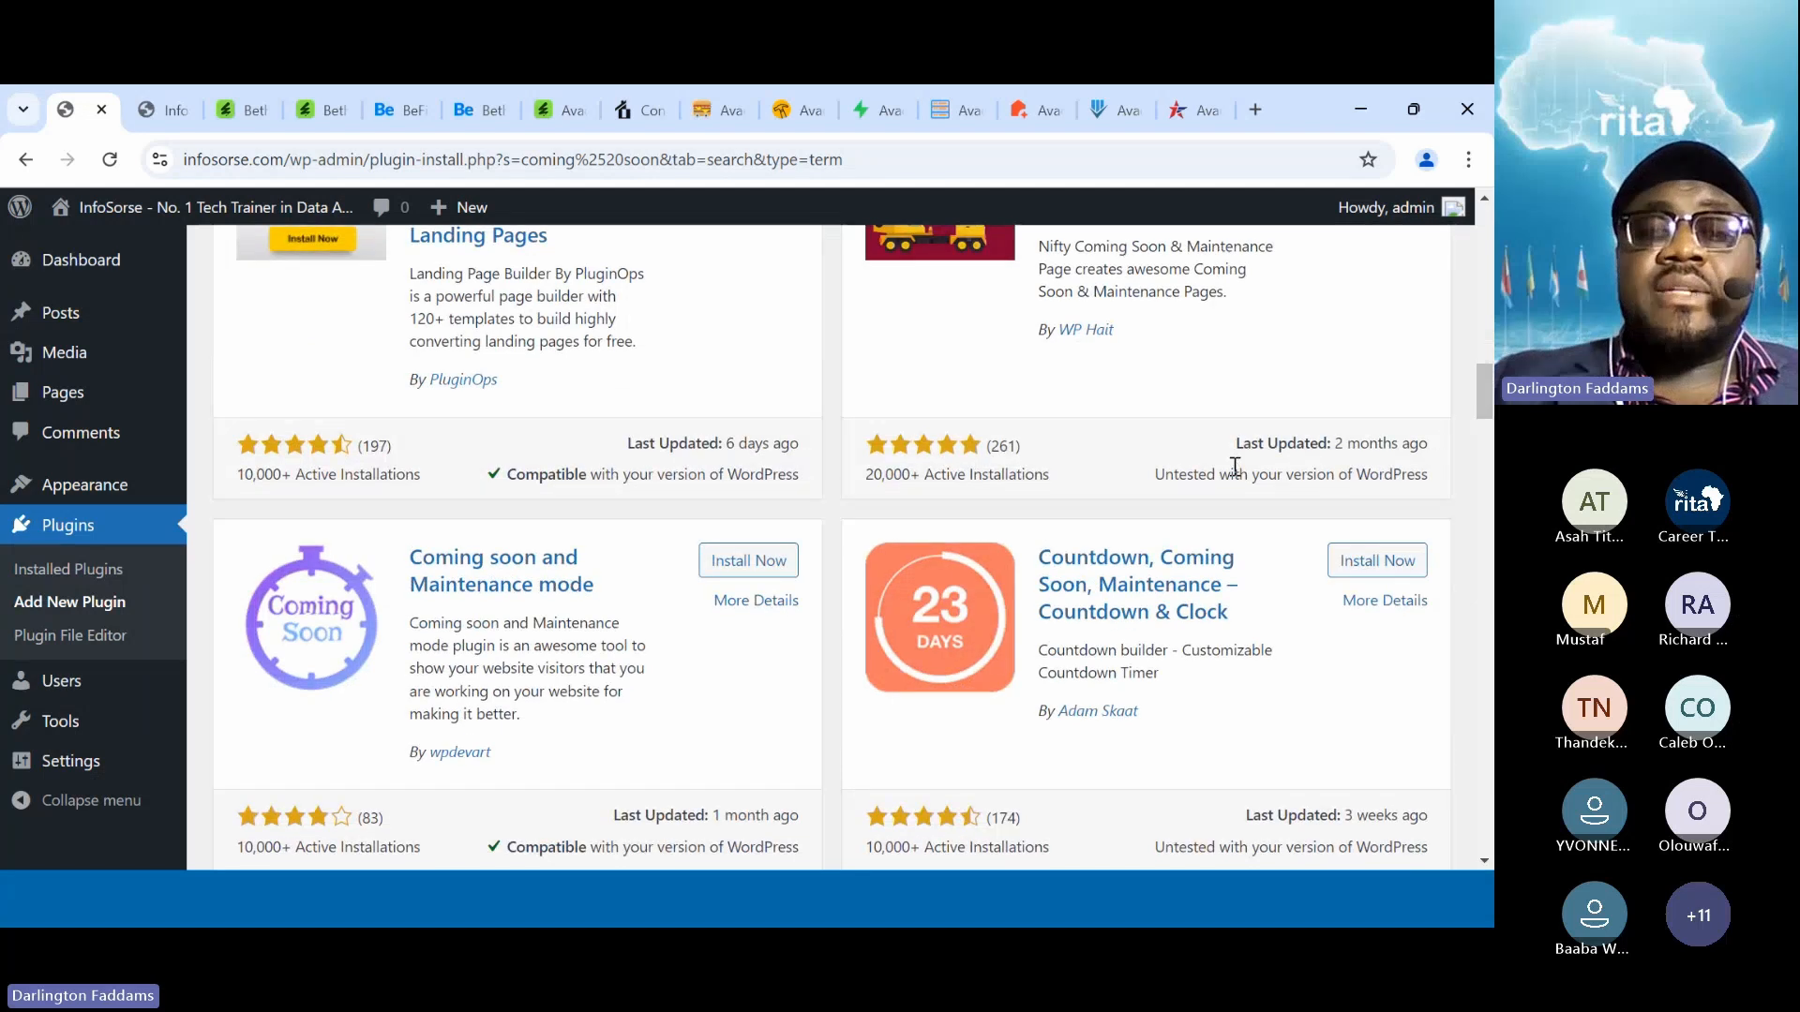
pyautogui.scroll(-3, 1235, 467)
pyautogui.scroll(10, 1235, 467)
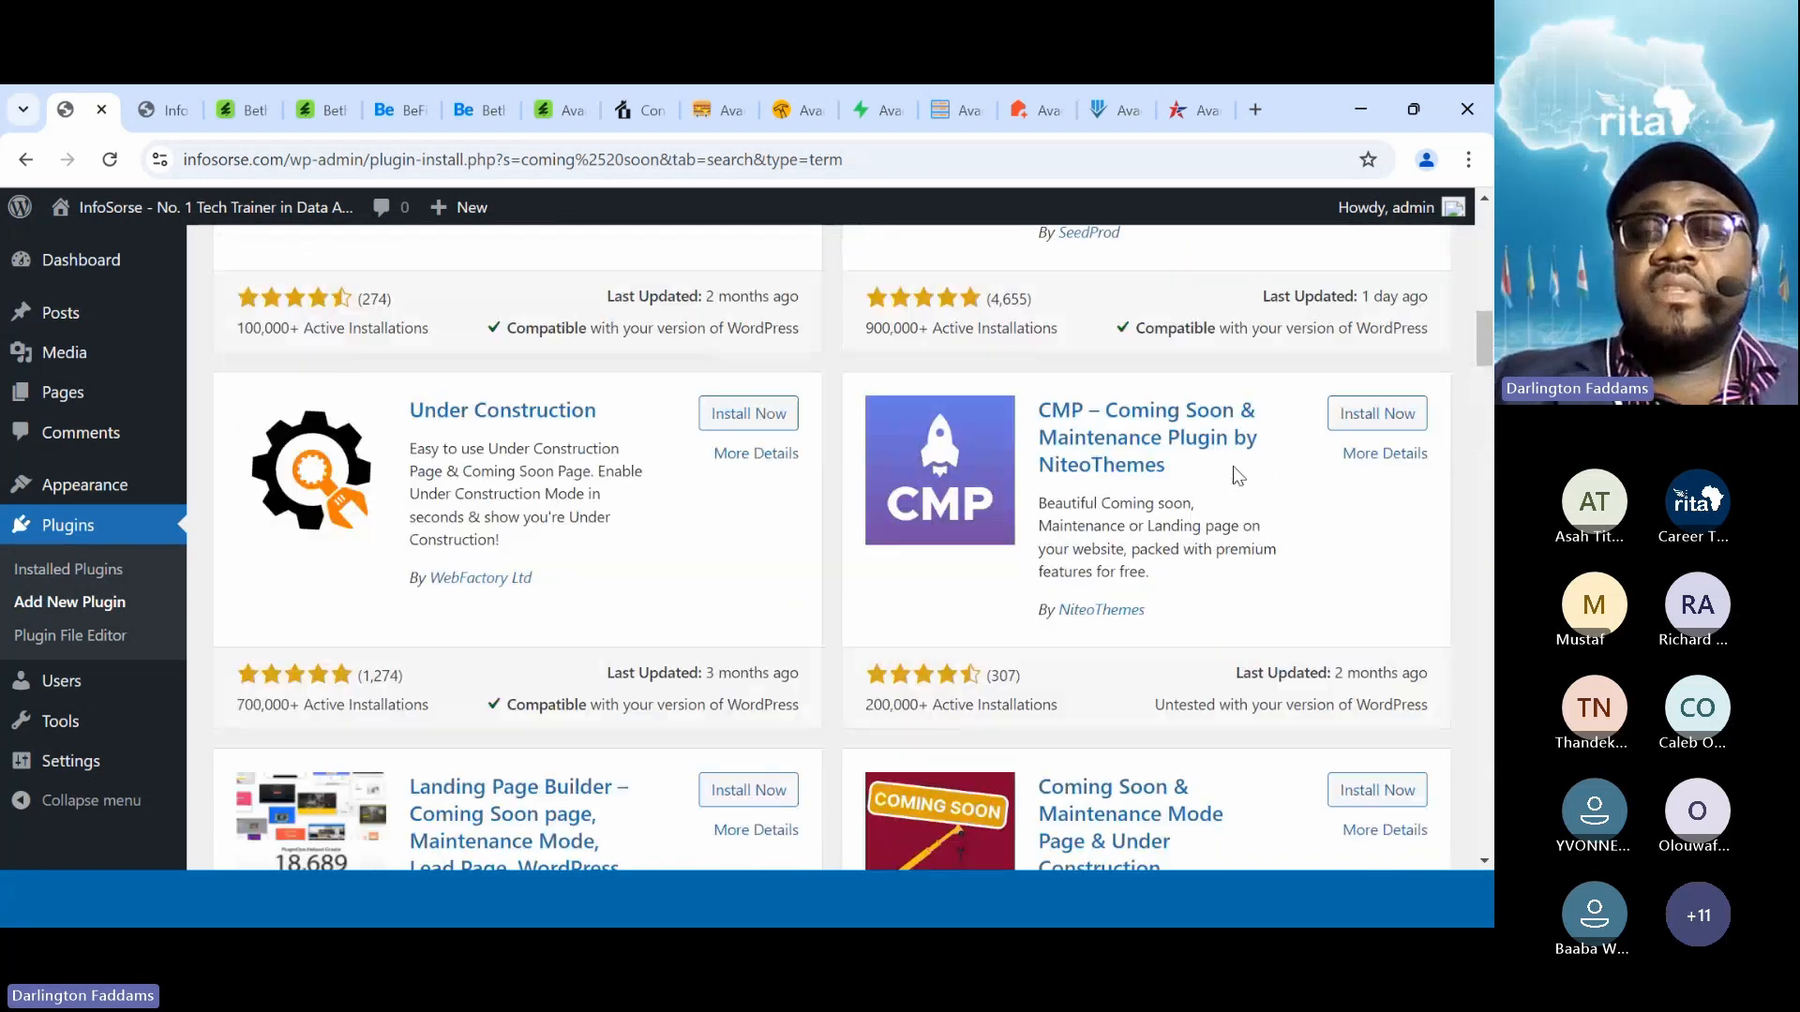
pyautogui.scroll(4, 1235, 469)
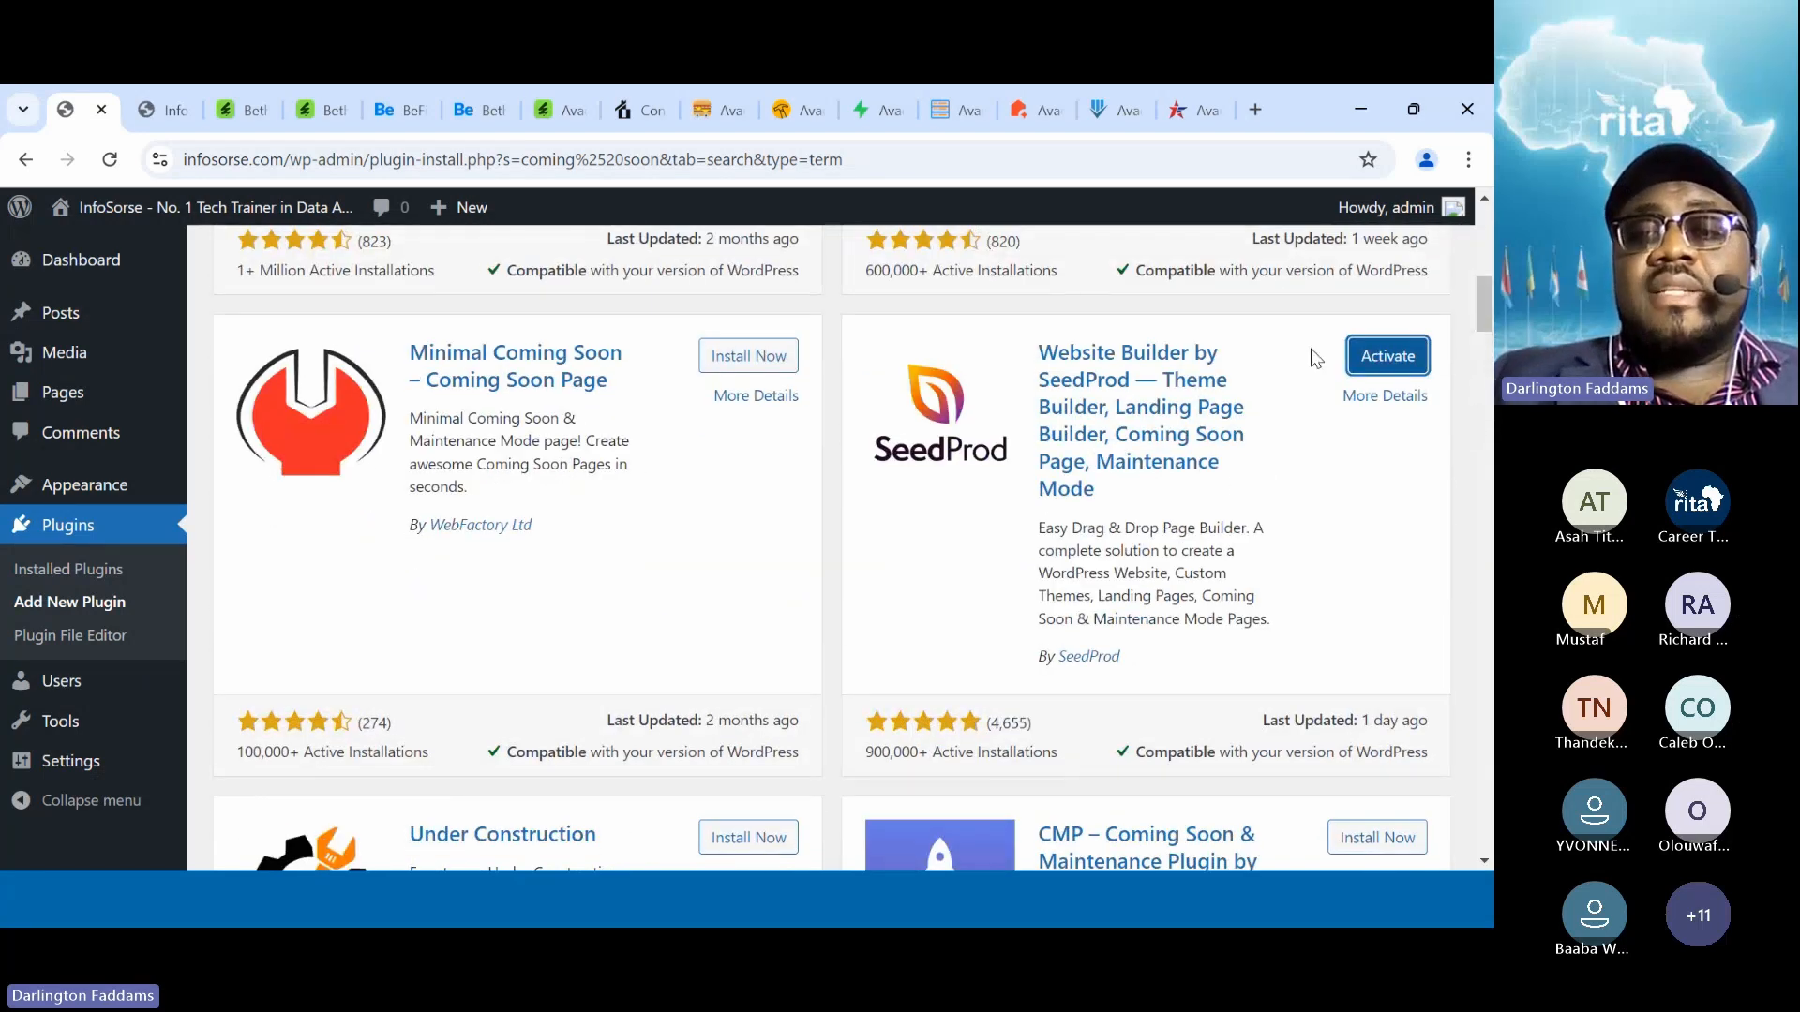
pyautogui.click(1378, 361)
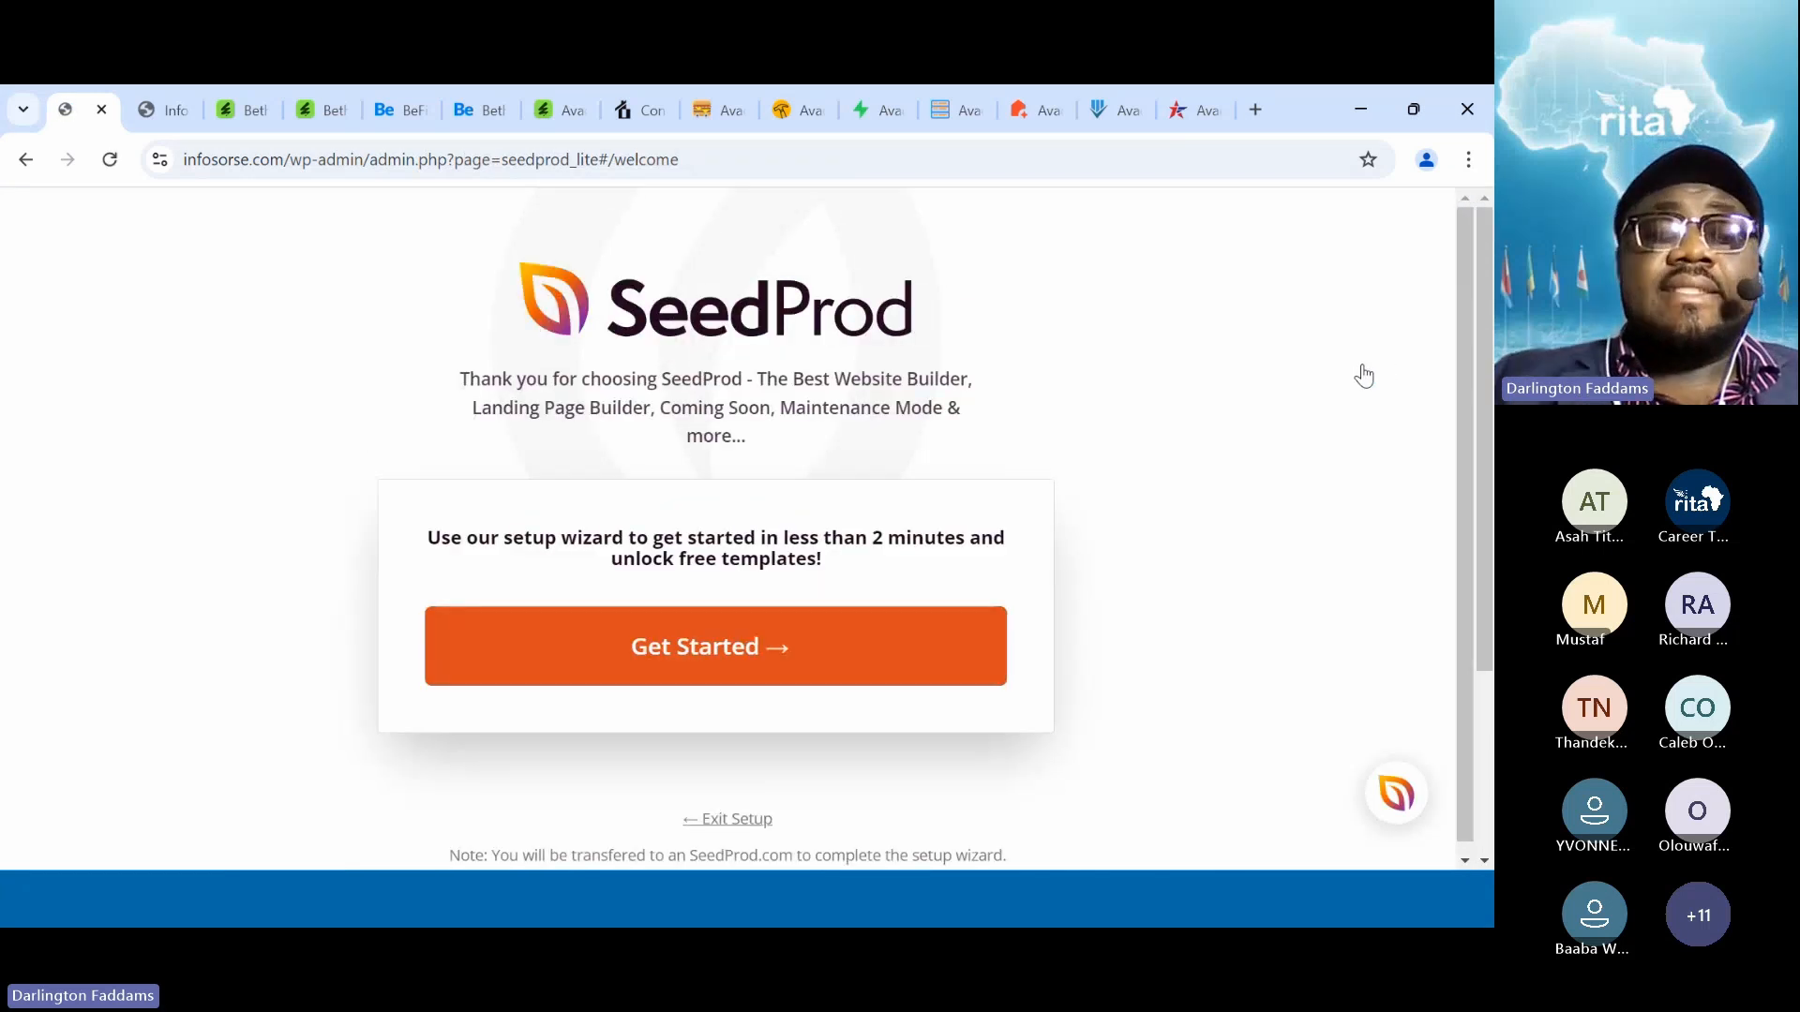
# Start the SeedProd wizard, choose Setup a Coming Soon Page, and save
pyautogui.click(760, 682)
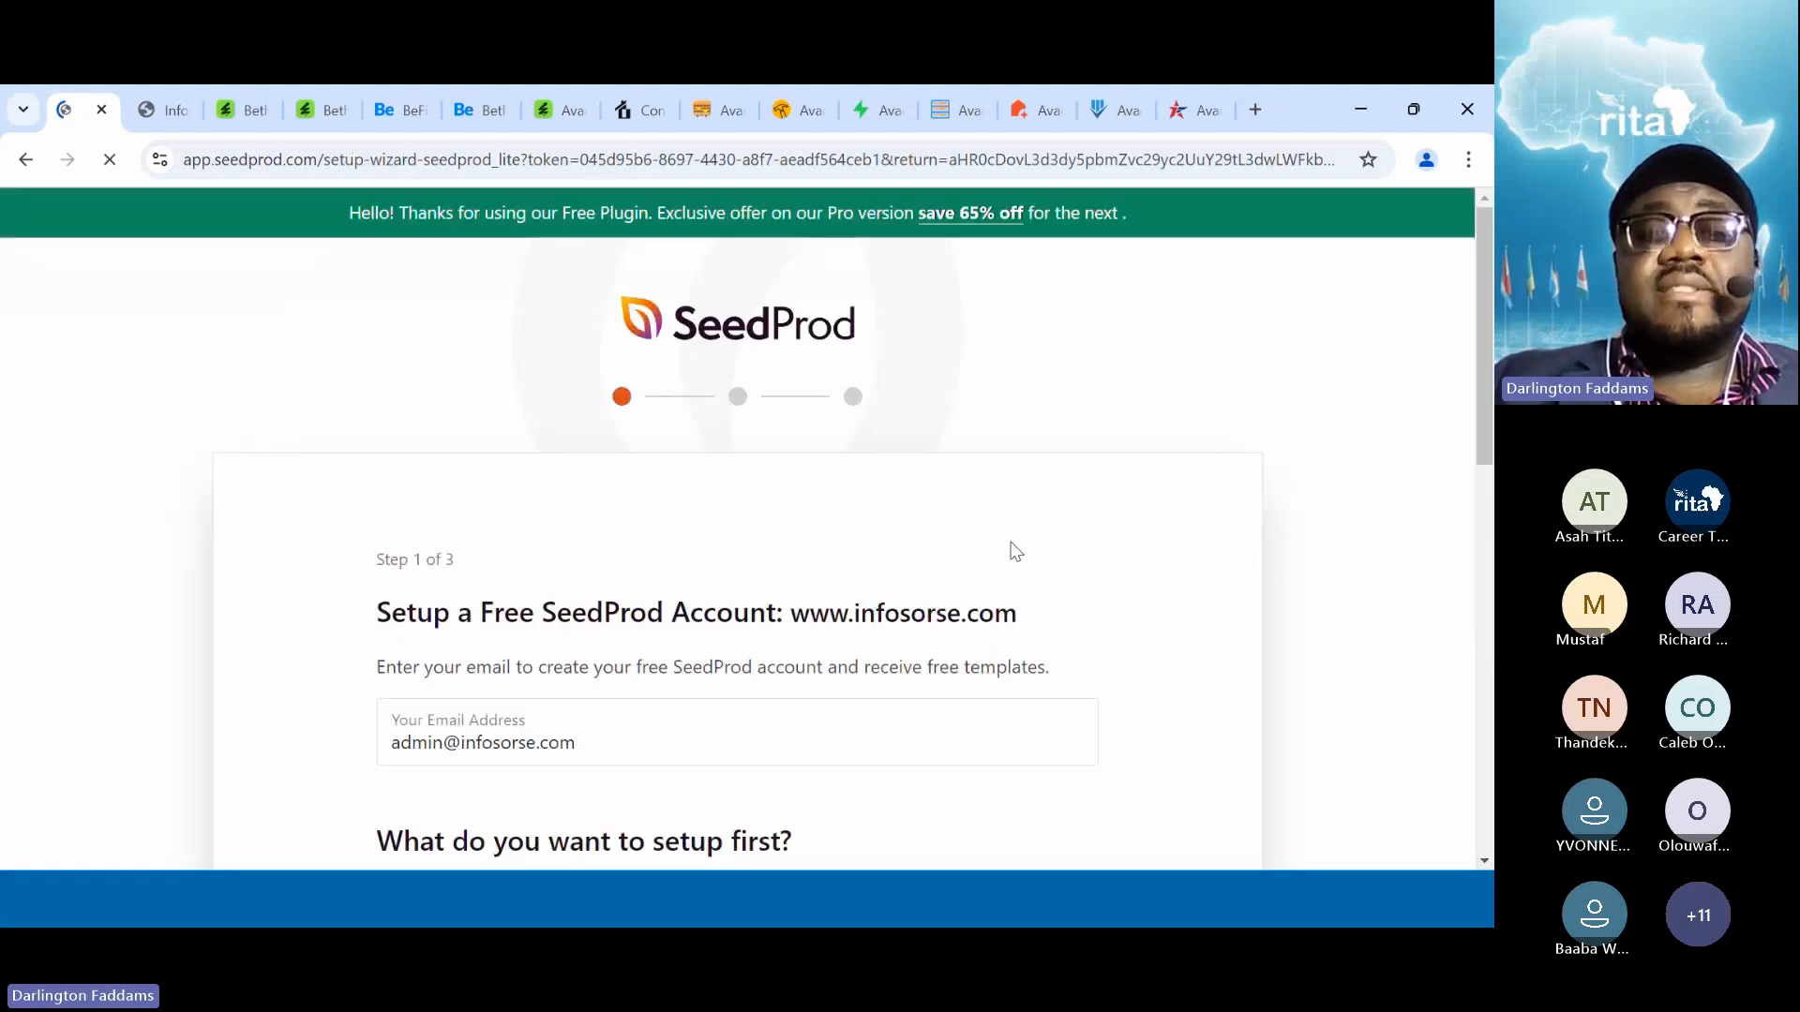
pyautogui.scroll(-5, 1015, 552)
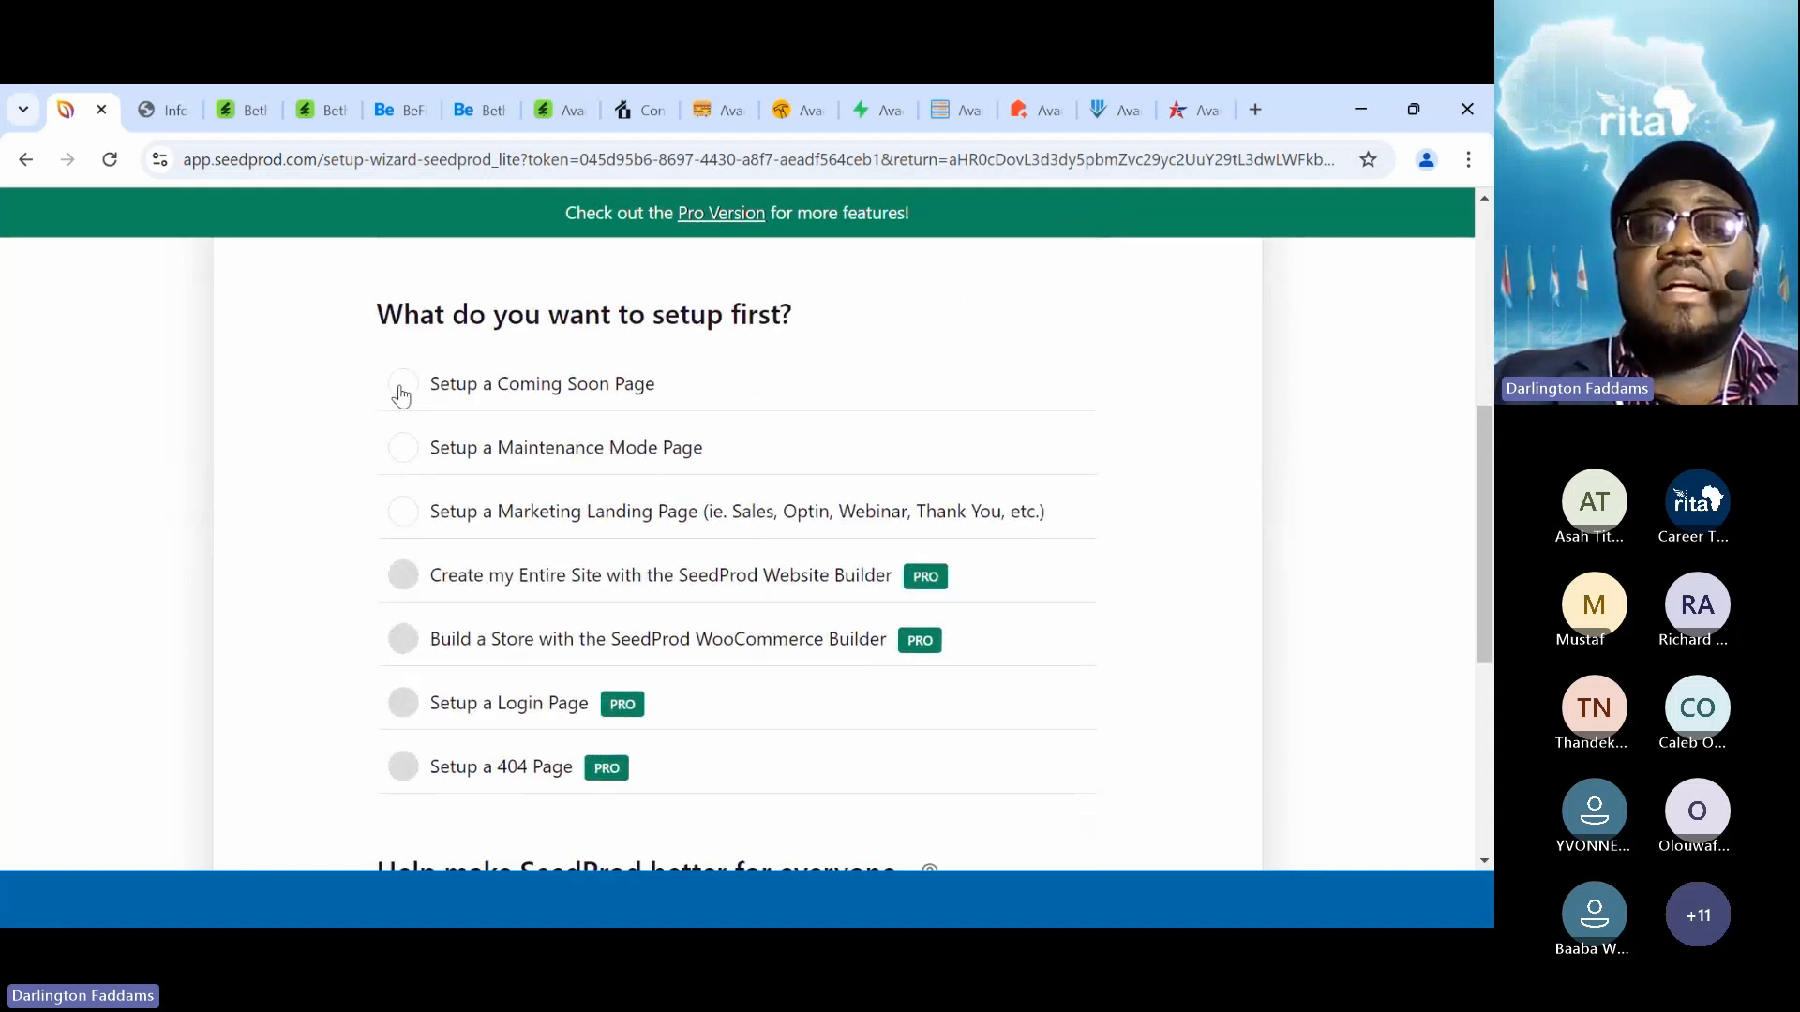
pyautogui.click(403, 384)
pyautogui.scroll(-4, 682, 390)
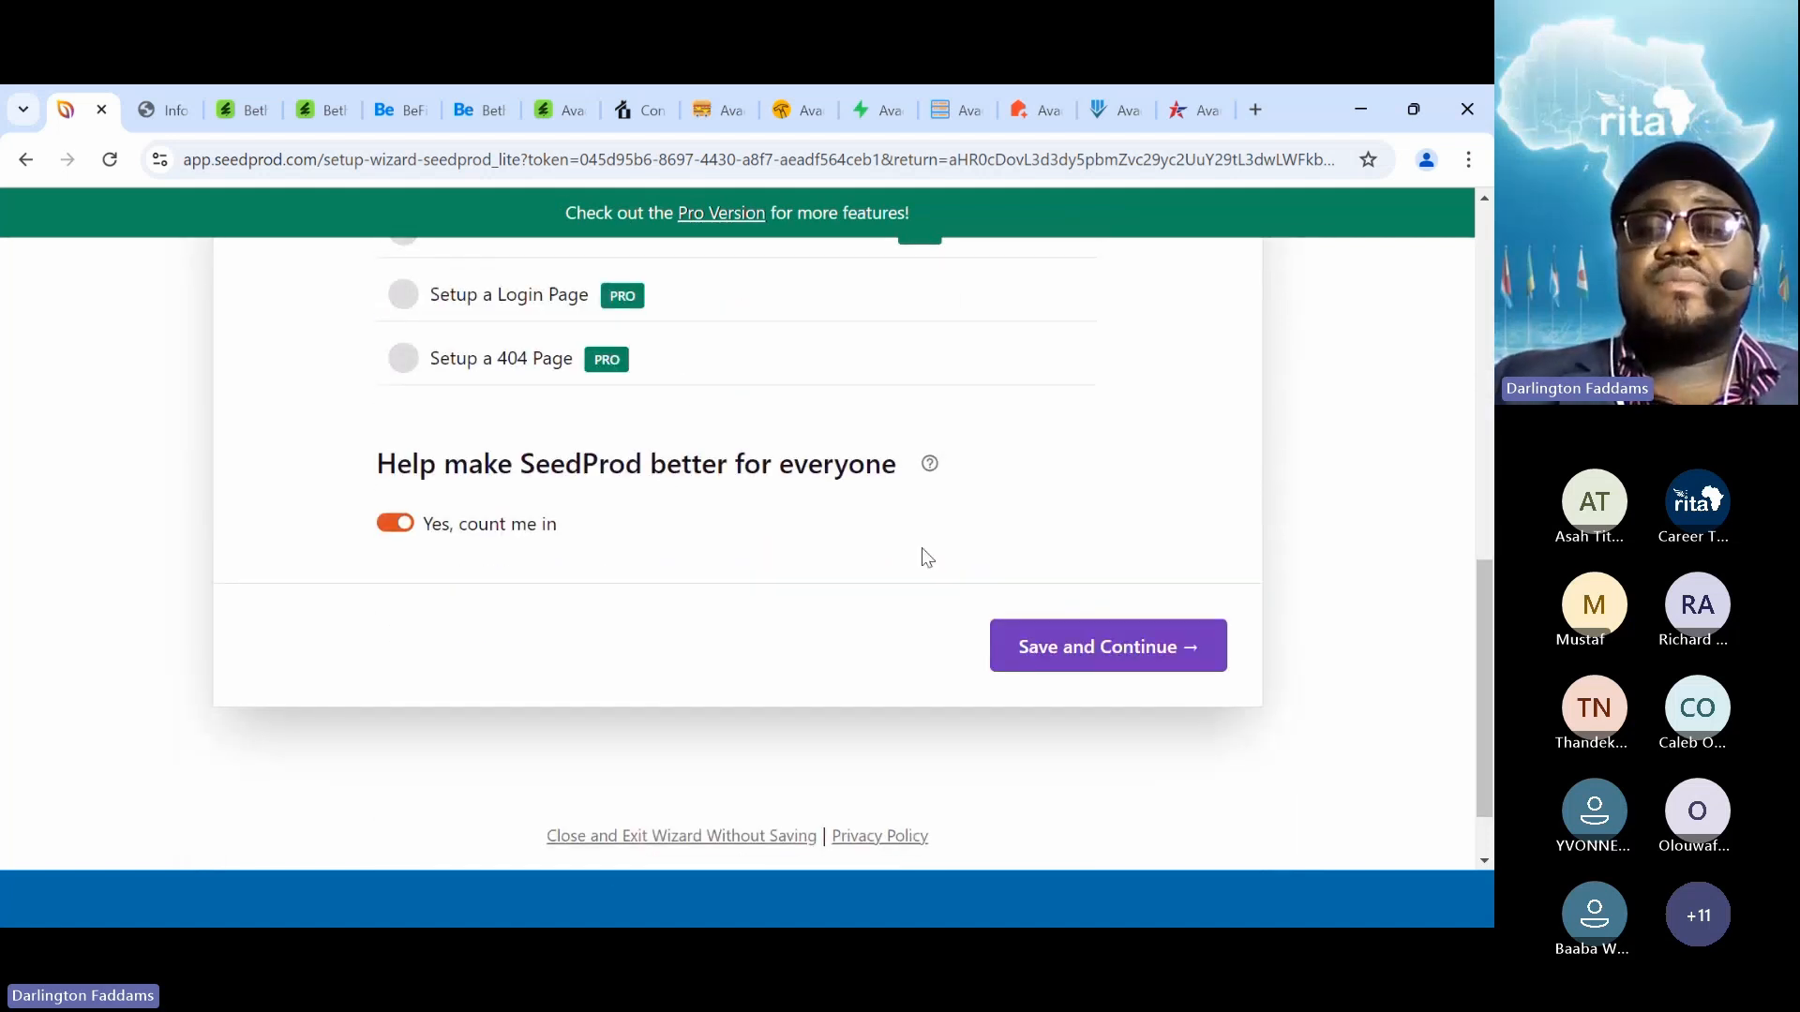
pyautogui.click(1134, 672)
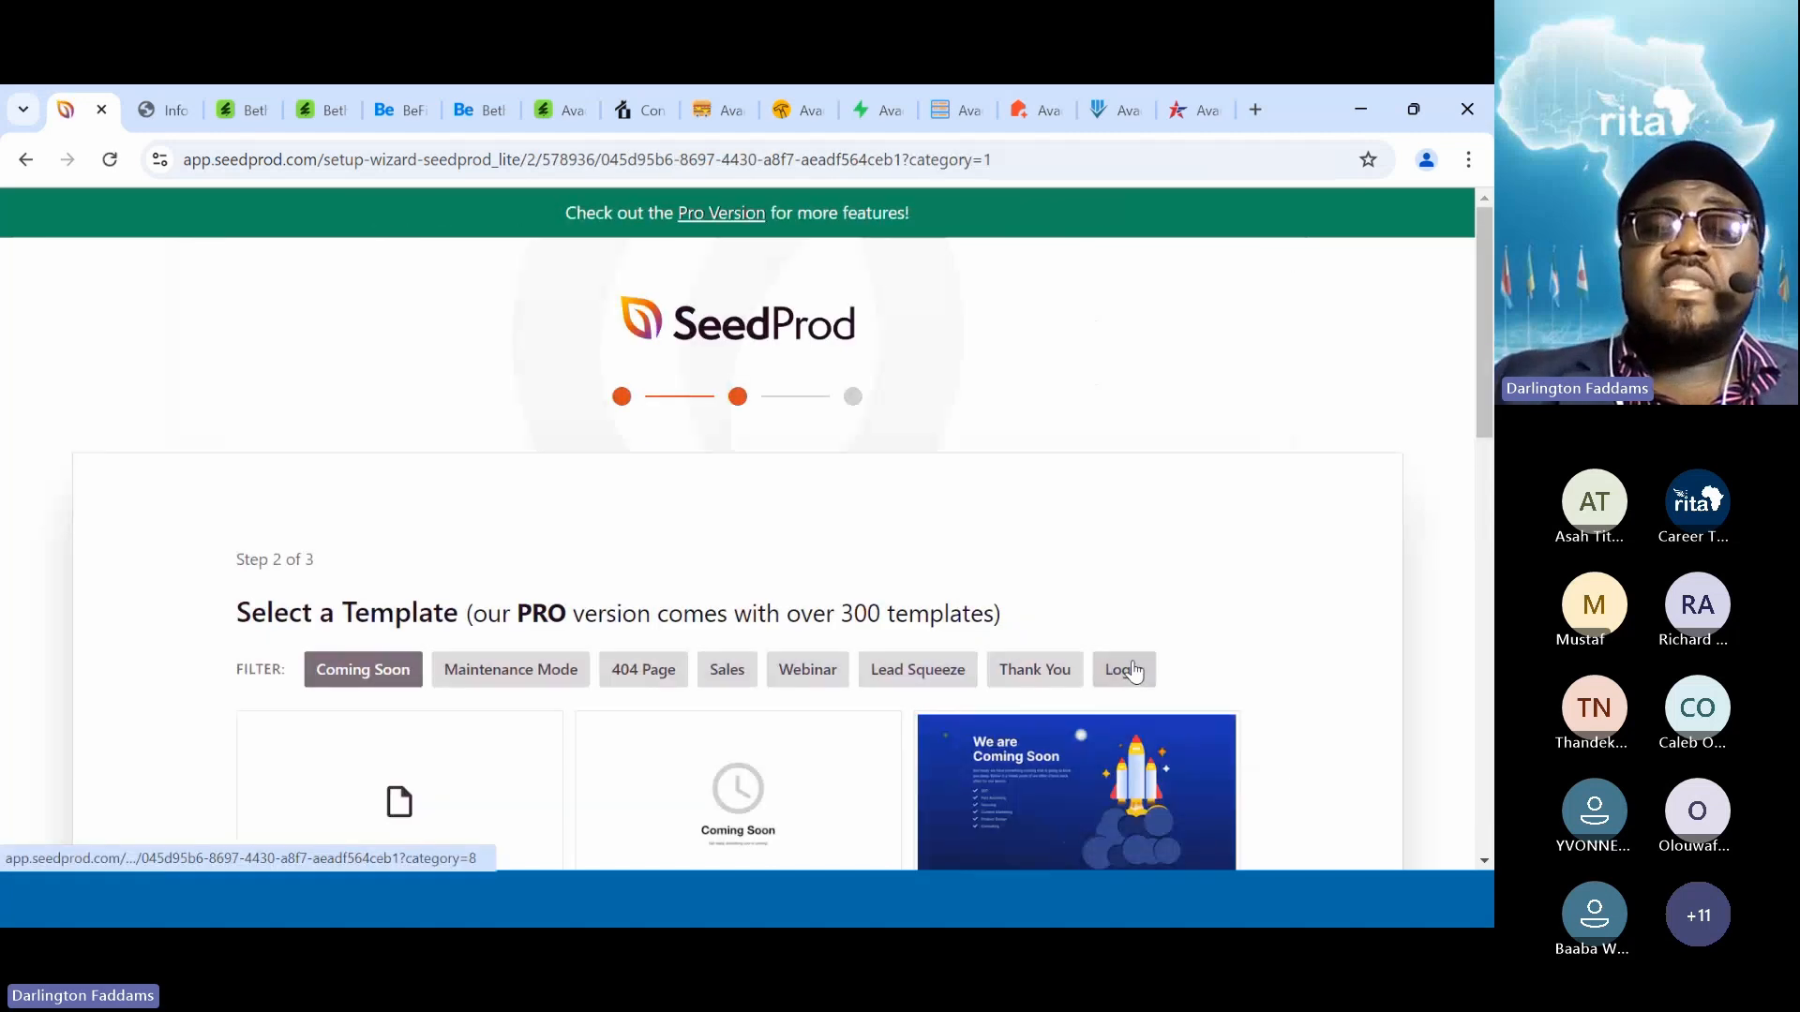
# Pick the Rocket Coming Soon Page template and finish the setup
pyautogui.scroll(-3, 1133, 660)
pyautogui.scroll(-2, 1133, 660)
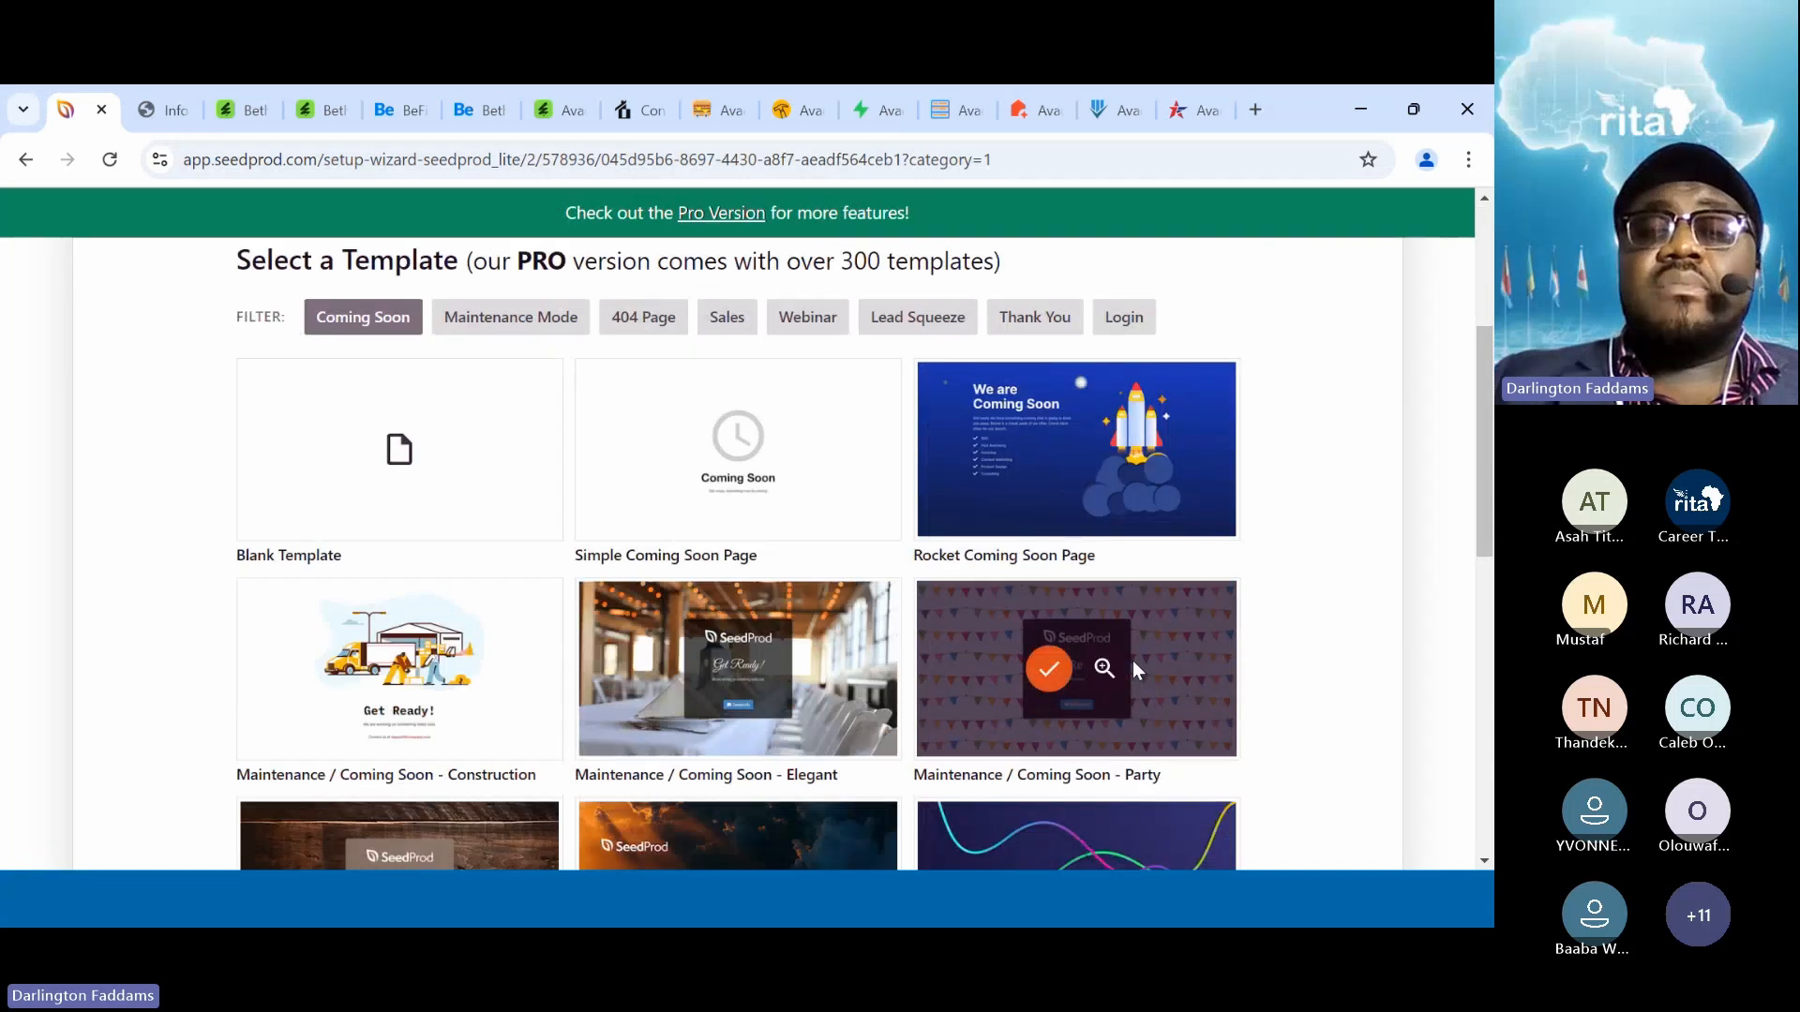
pyautogui.scroll(-1, 1132, 660)
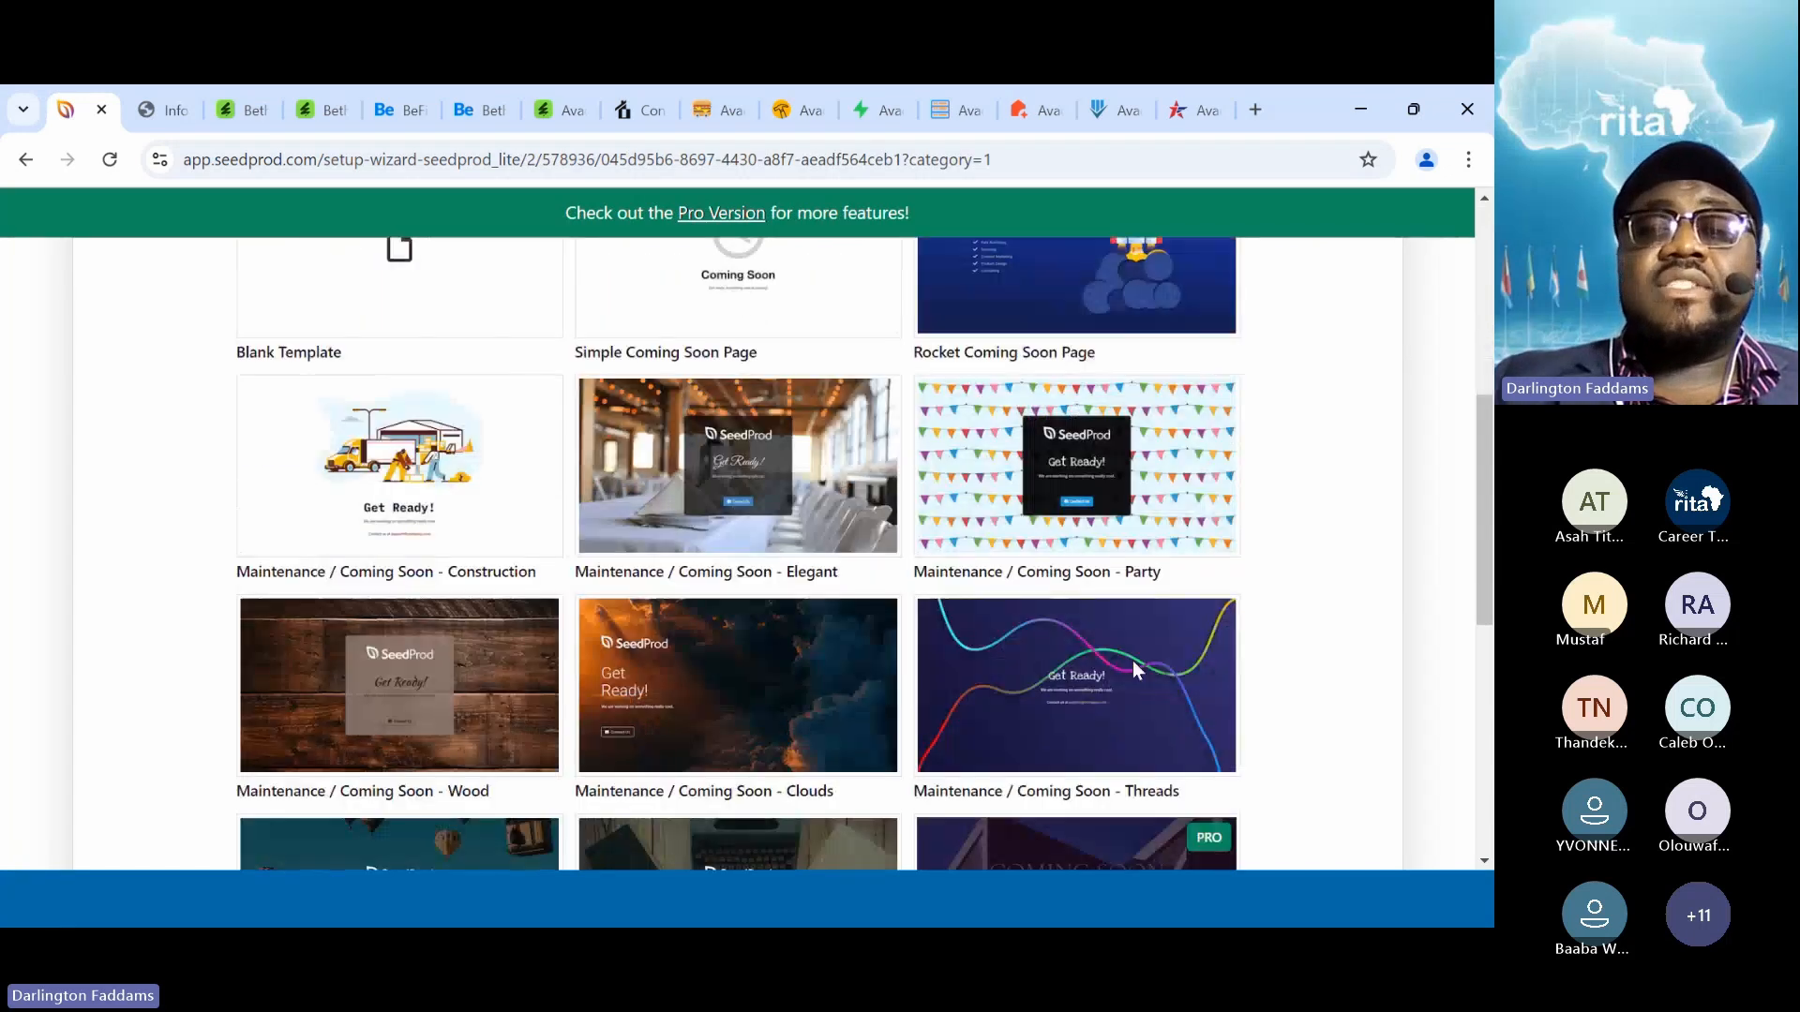
pyautogui.scroll(3, 1133, 660)
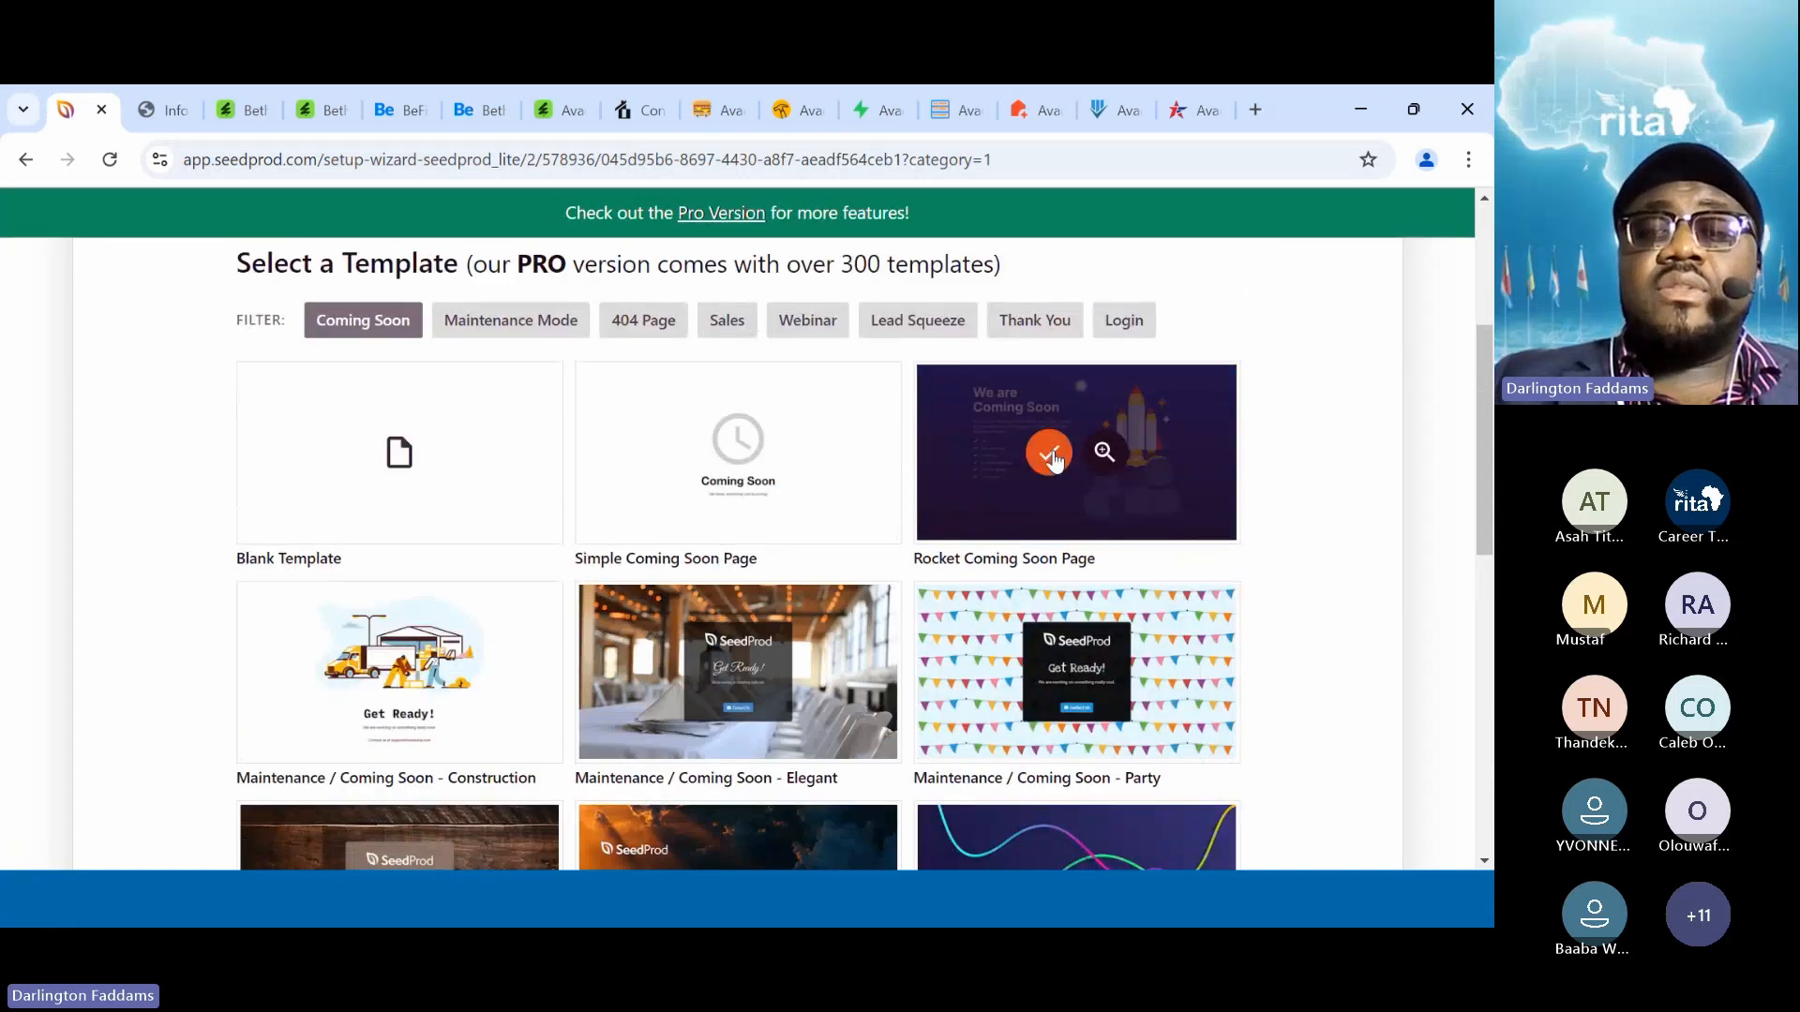
pyautogui.click(1051, 454)
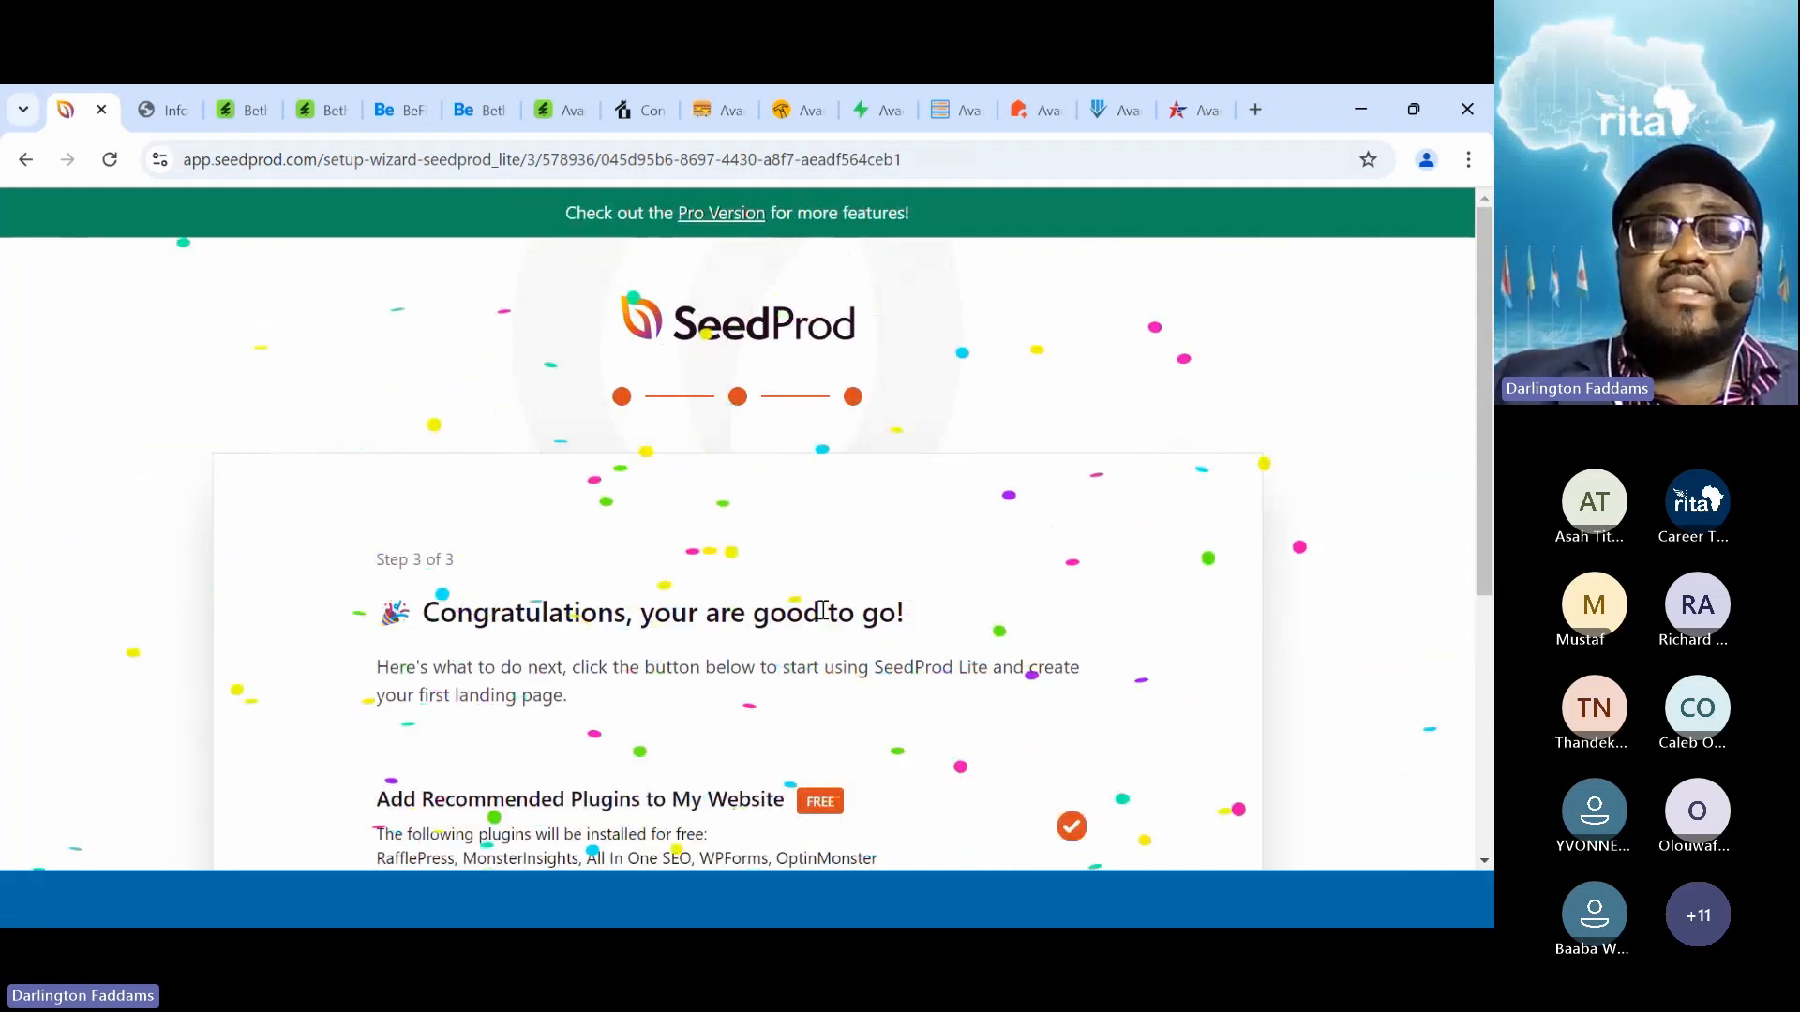
pyautogui.scroll(-4, 1073, 631)
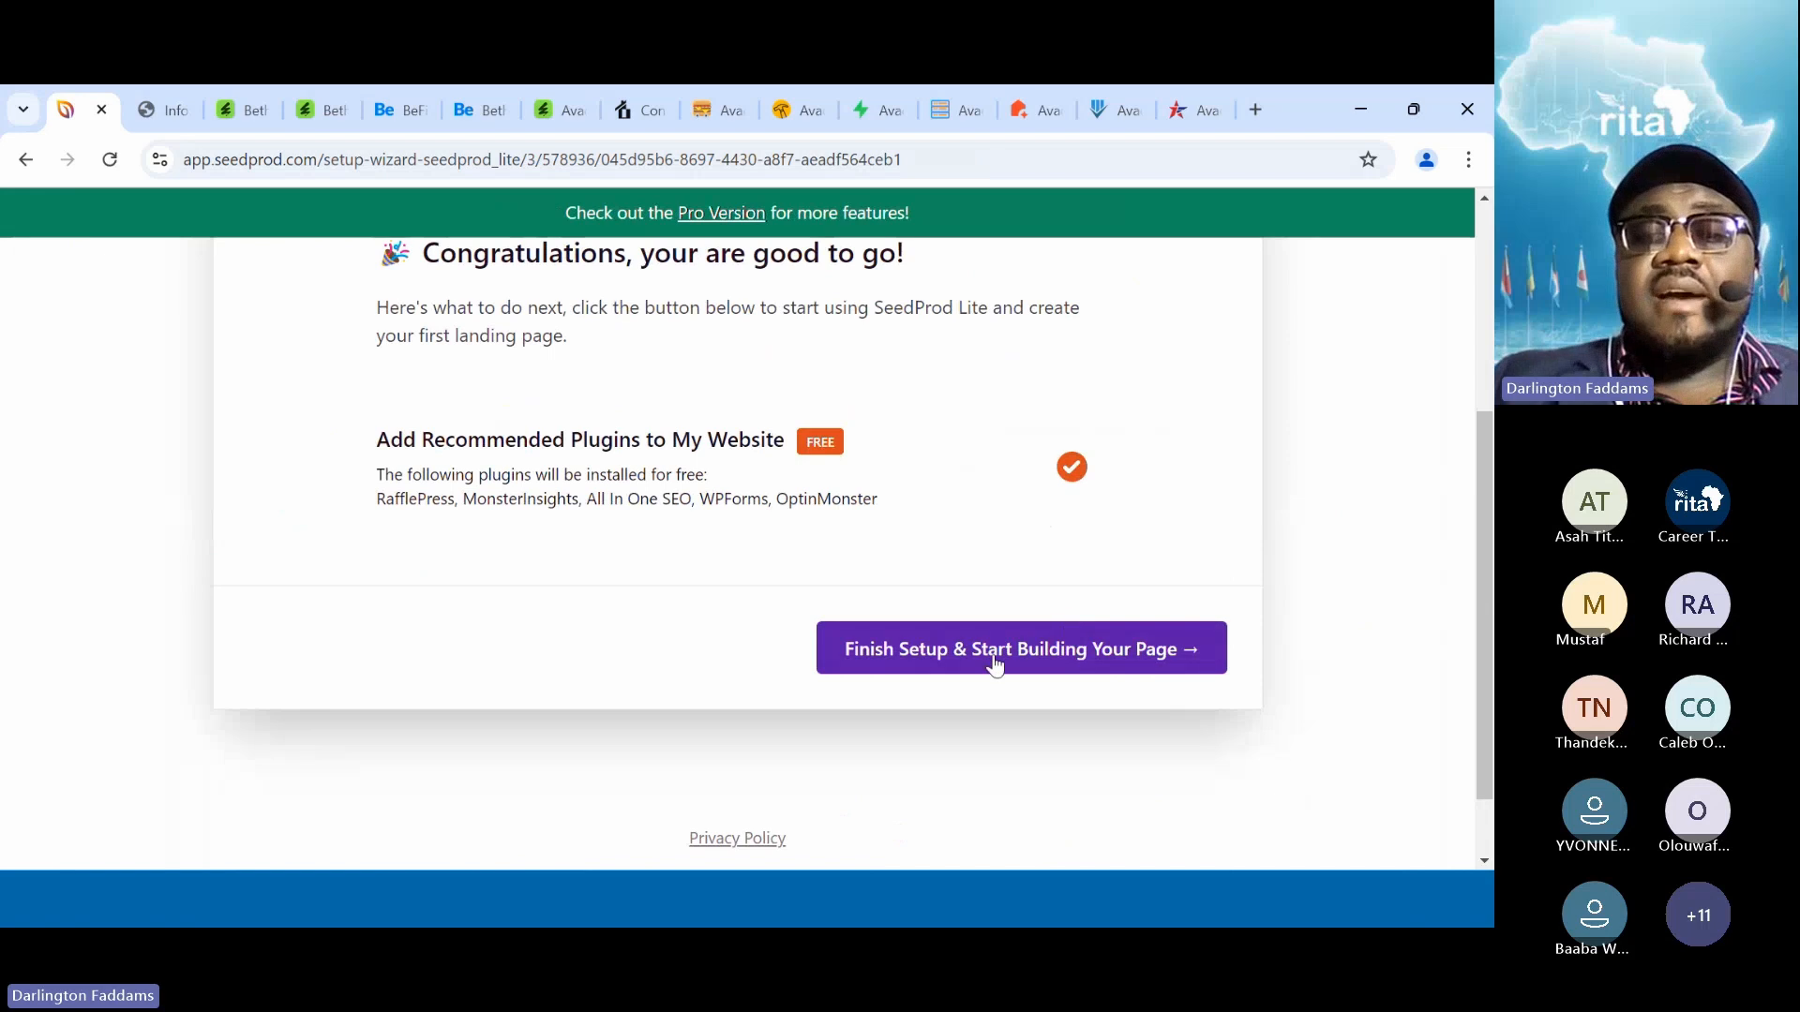
pyautogui.click(1025, 649)
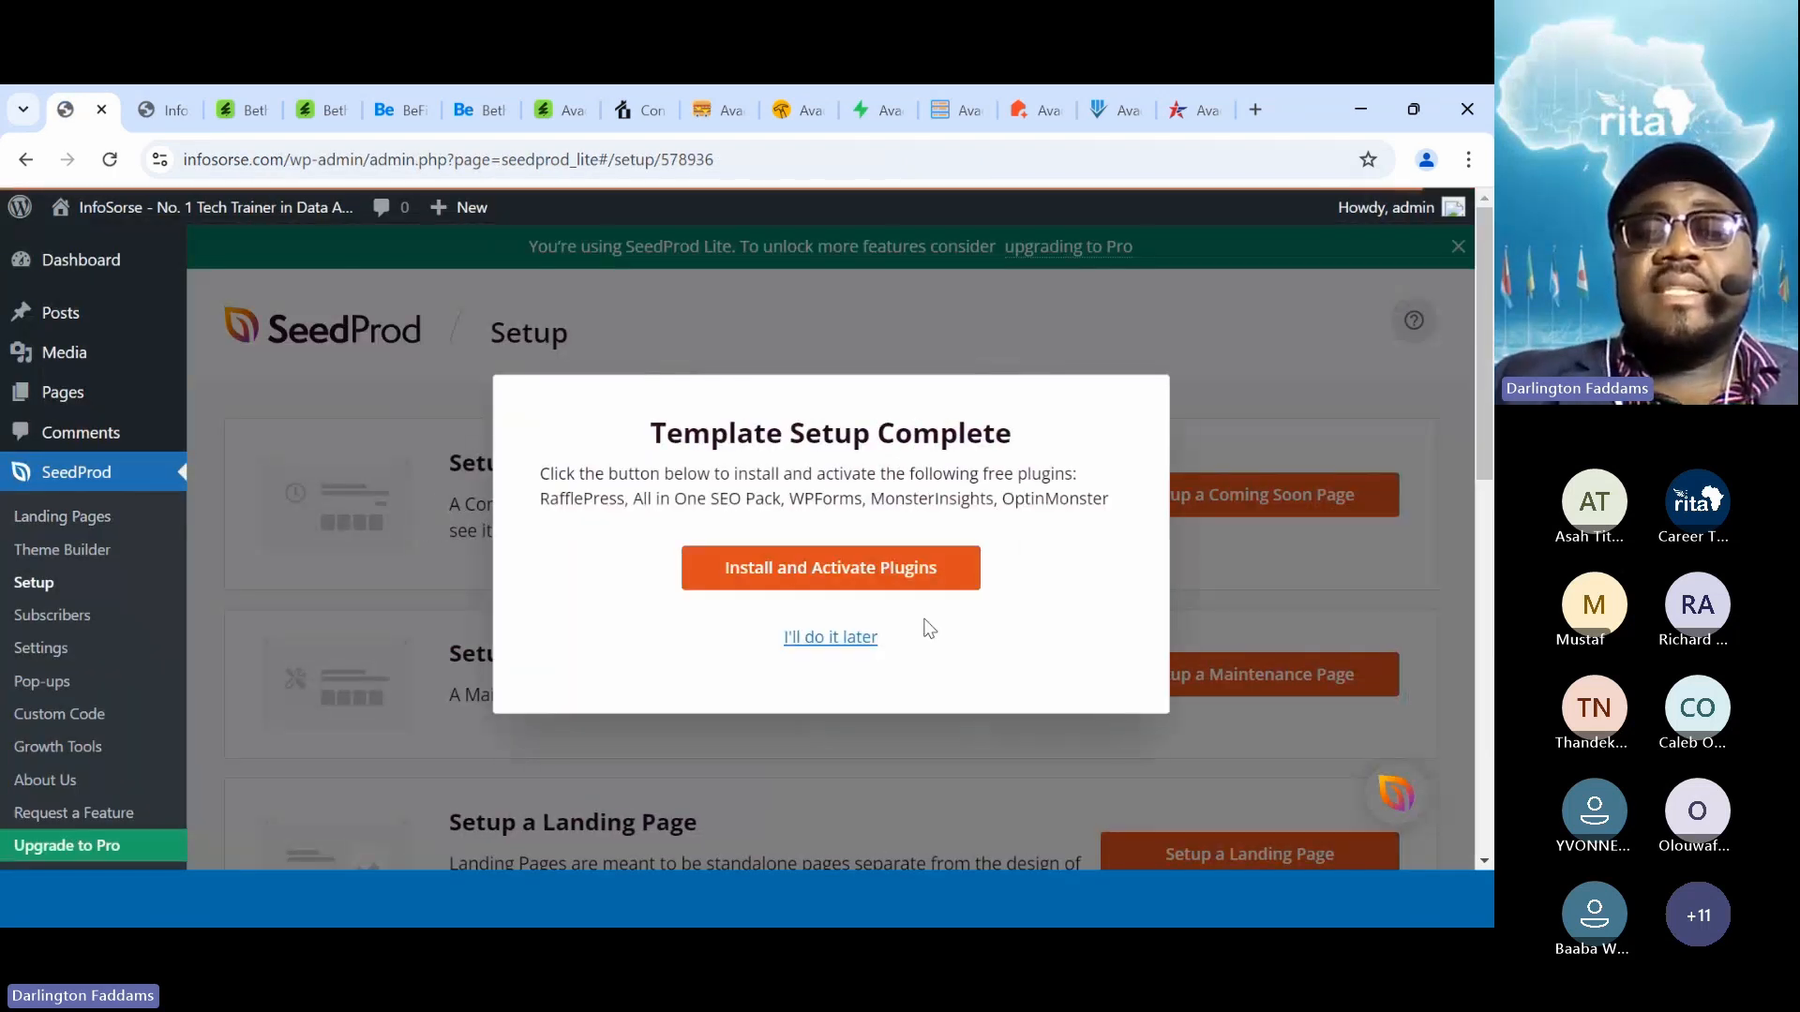
# Skip the recommended extra plugins and return to the Coming Soon page builder
pyautogui.click(849, 639)
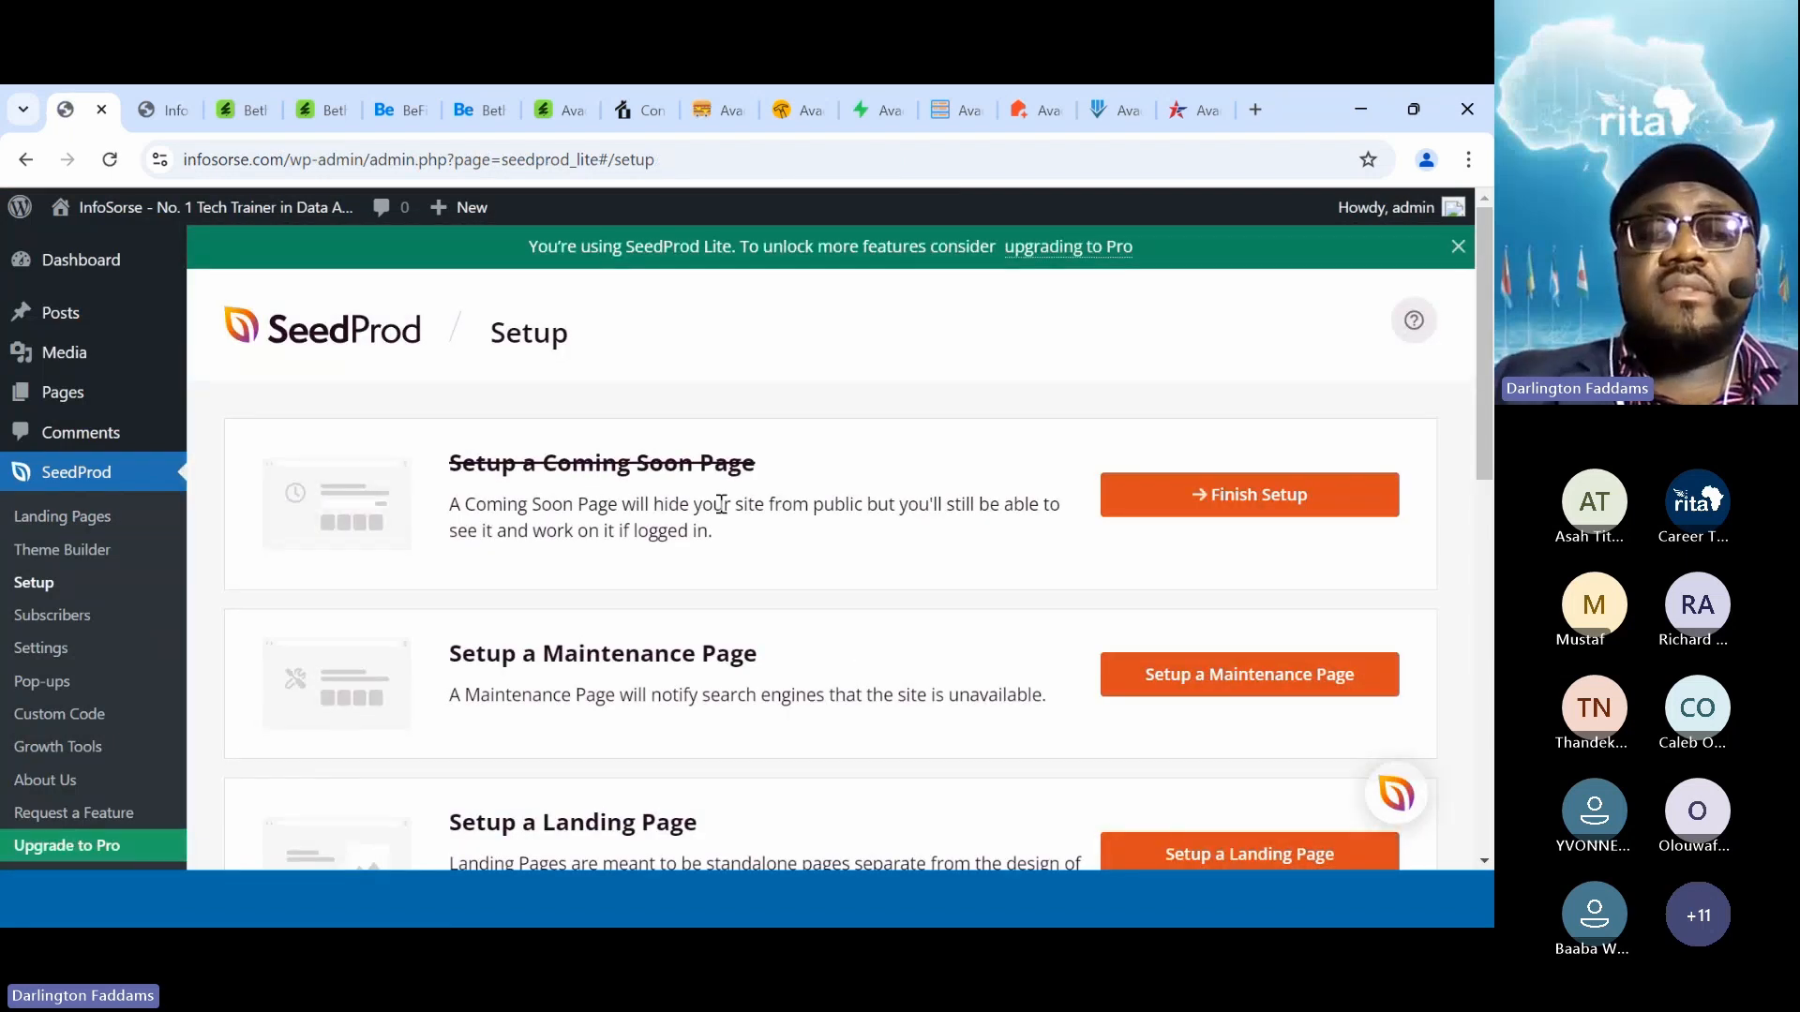
pyautogui.click(1219, 491)
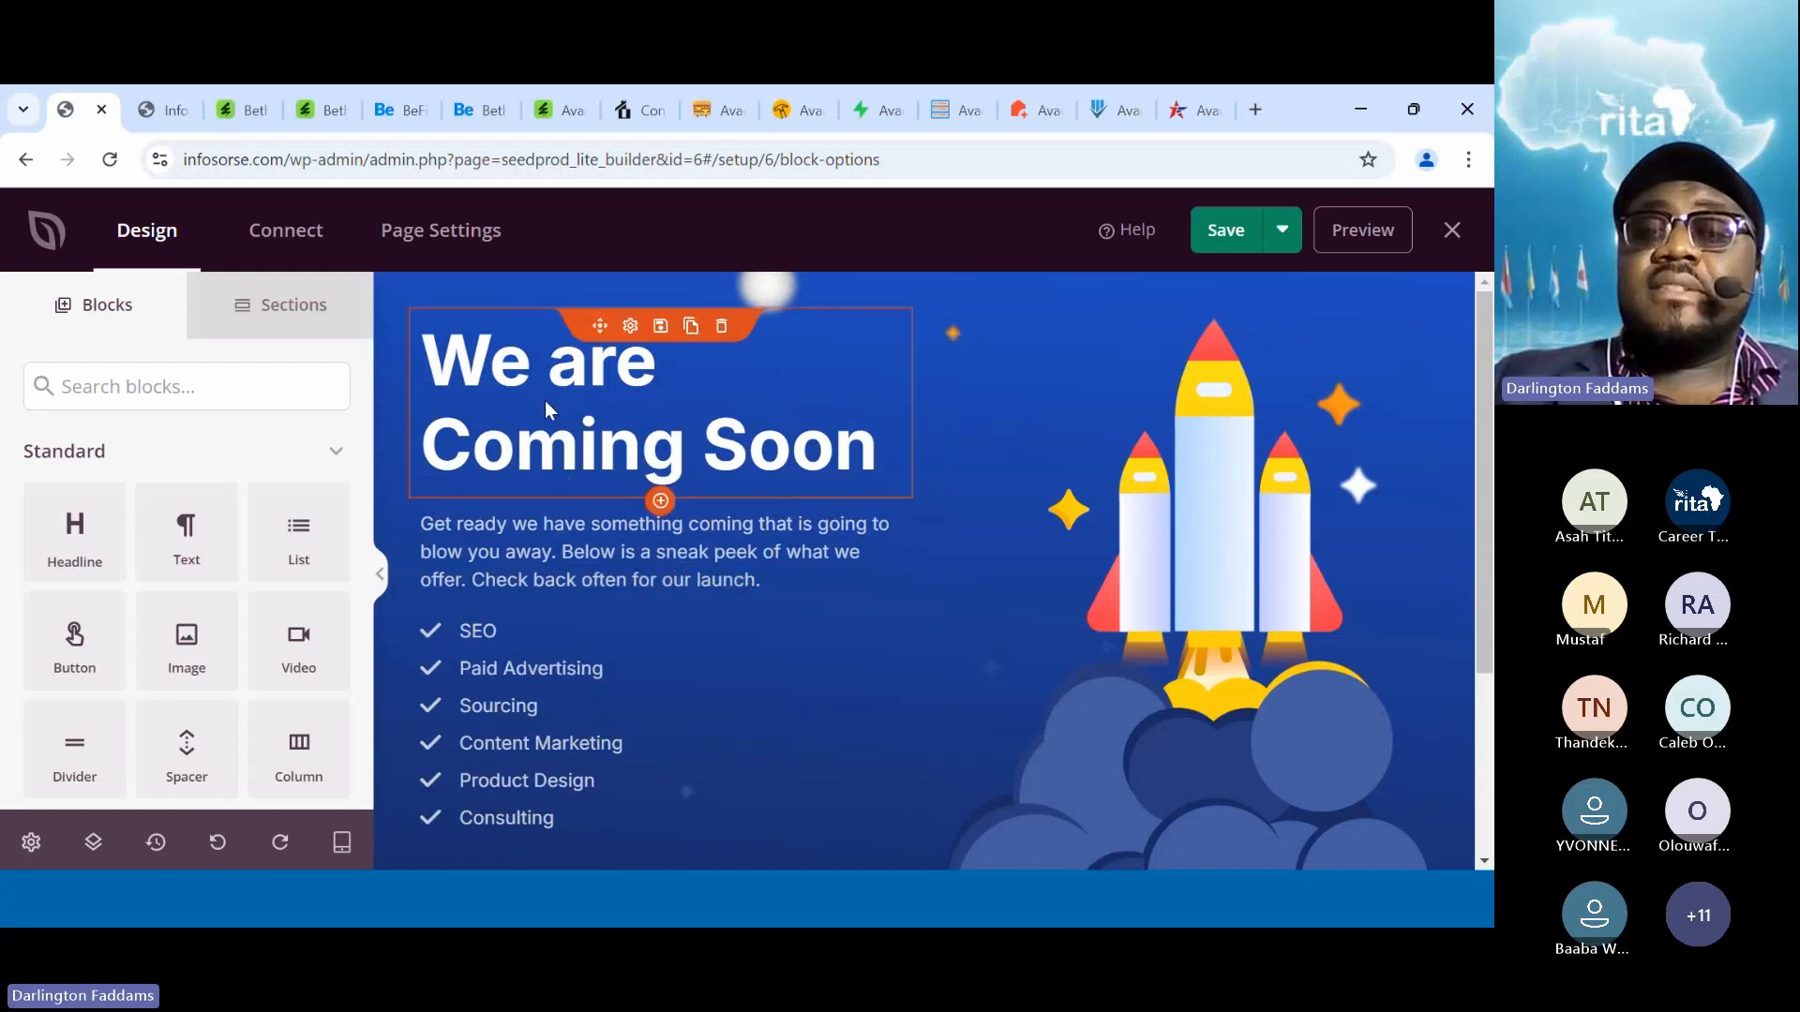
pyautogui.click(597, 572)
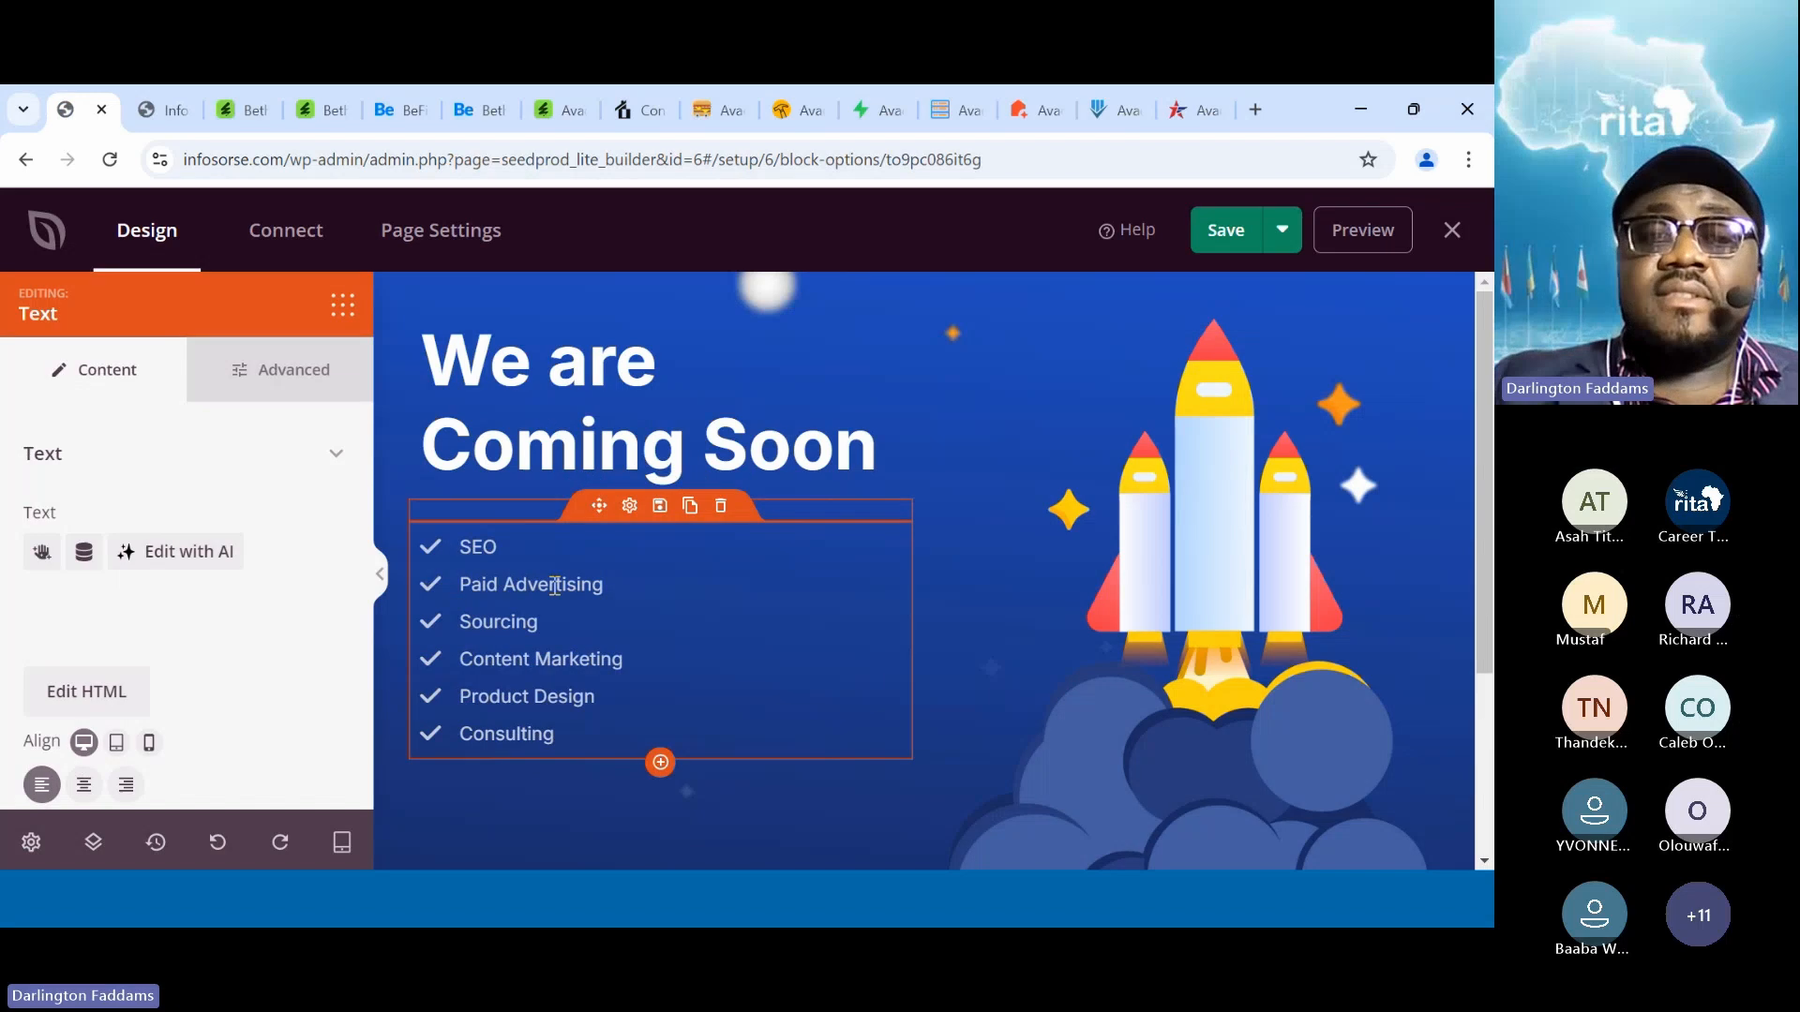
pyautogui.click(641, 441)
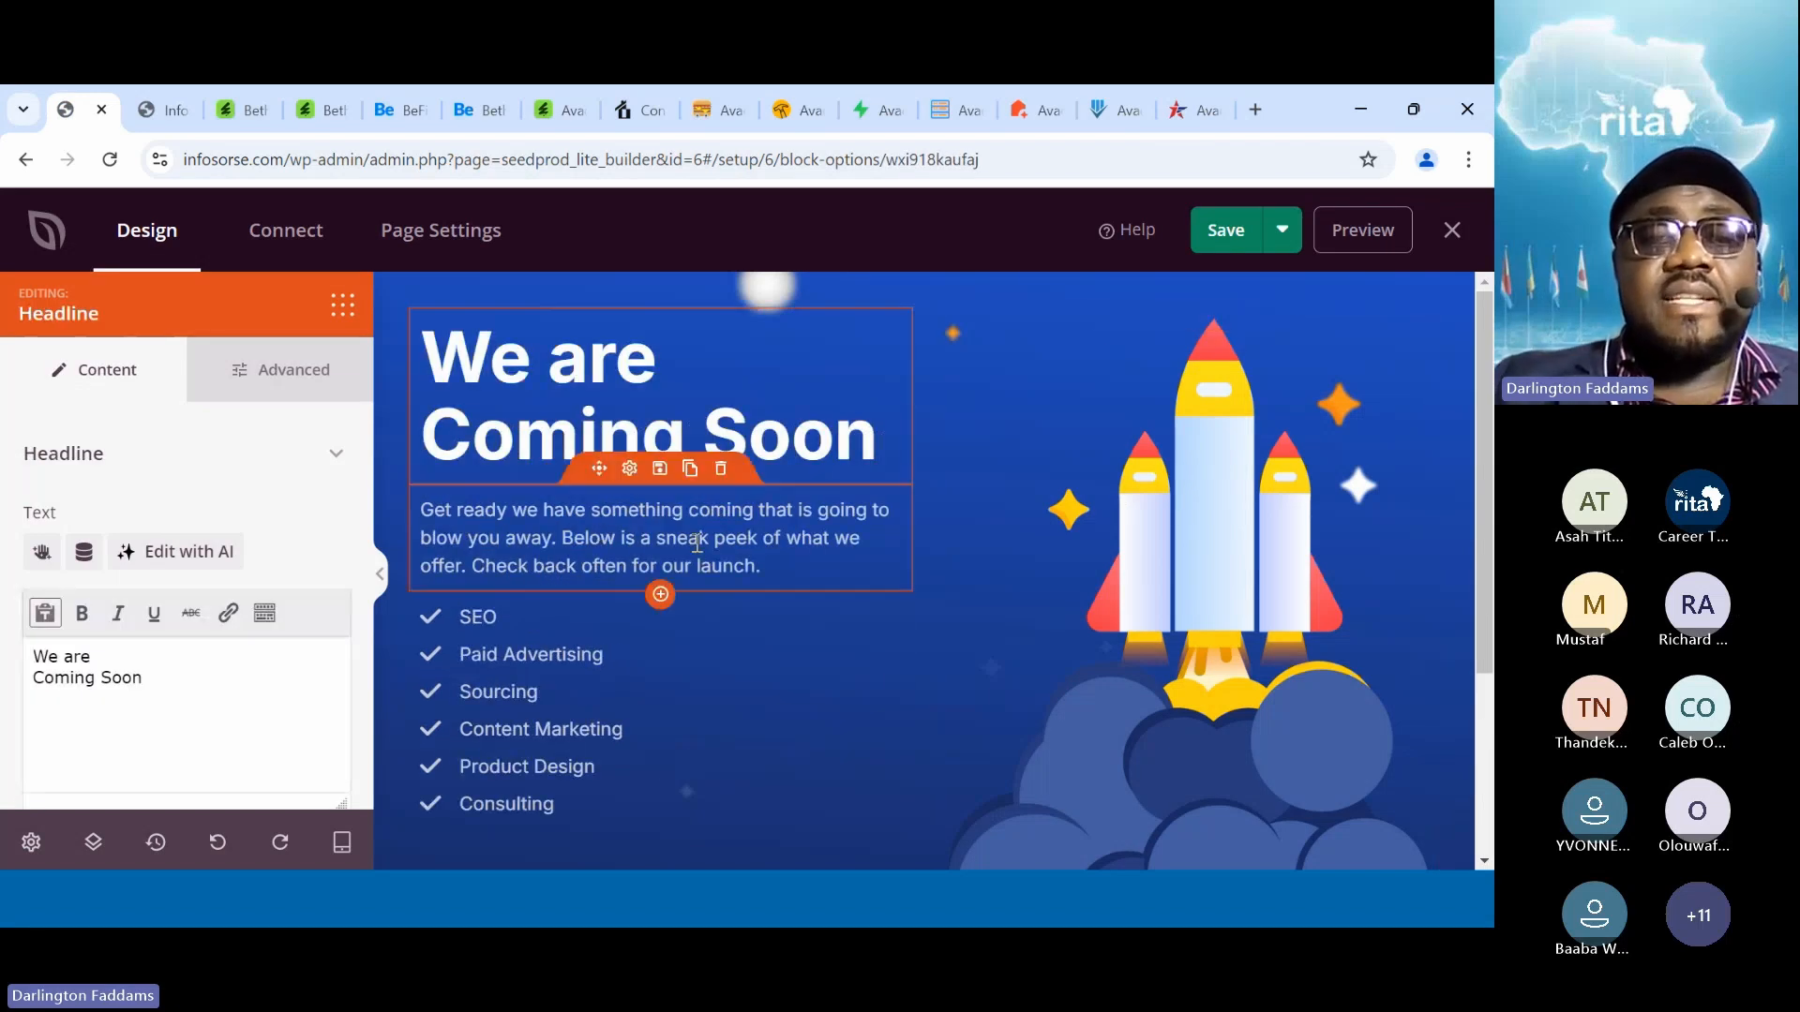
# Replace the paragraph from 'Below' onward with 'Please check back in 7 days.' and save
pyautogui.click(585, 544)
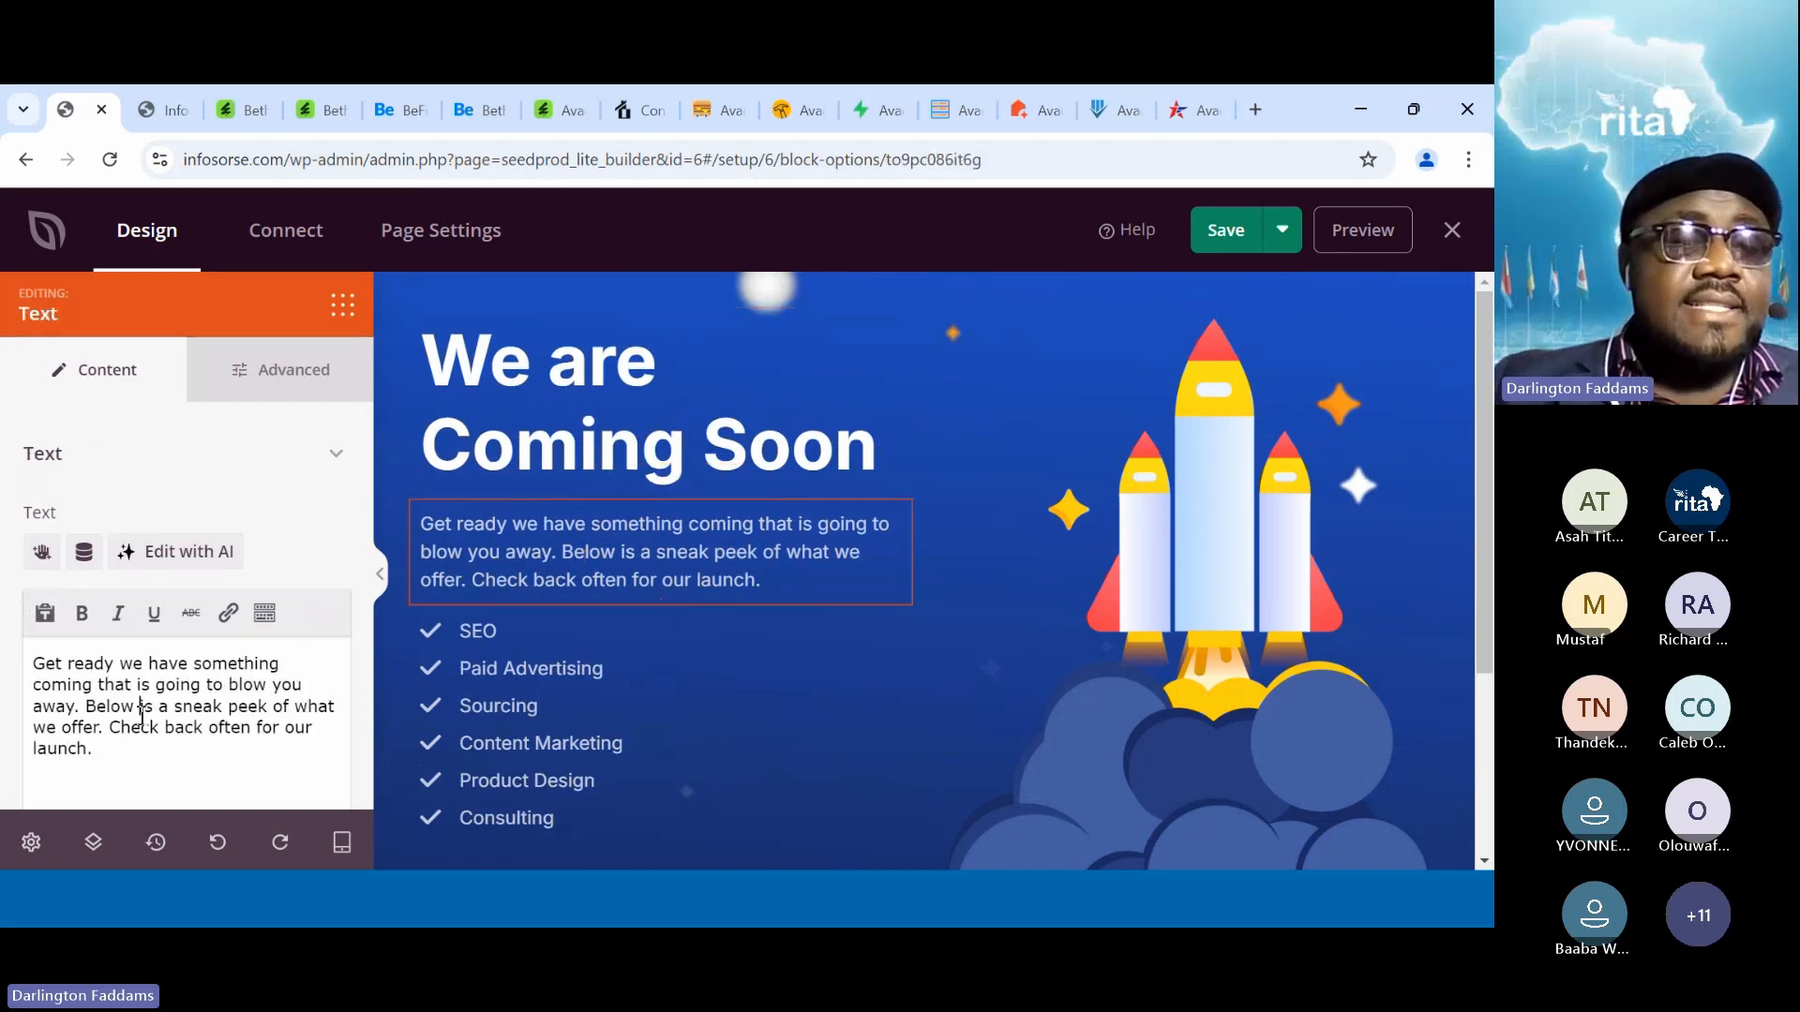
pyautogui.moveTo(141, 712); pyautogui.dragTo(125, 749)
pyautogui.click(128, 777)
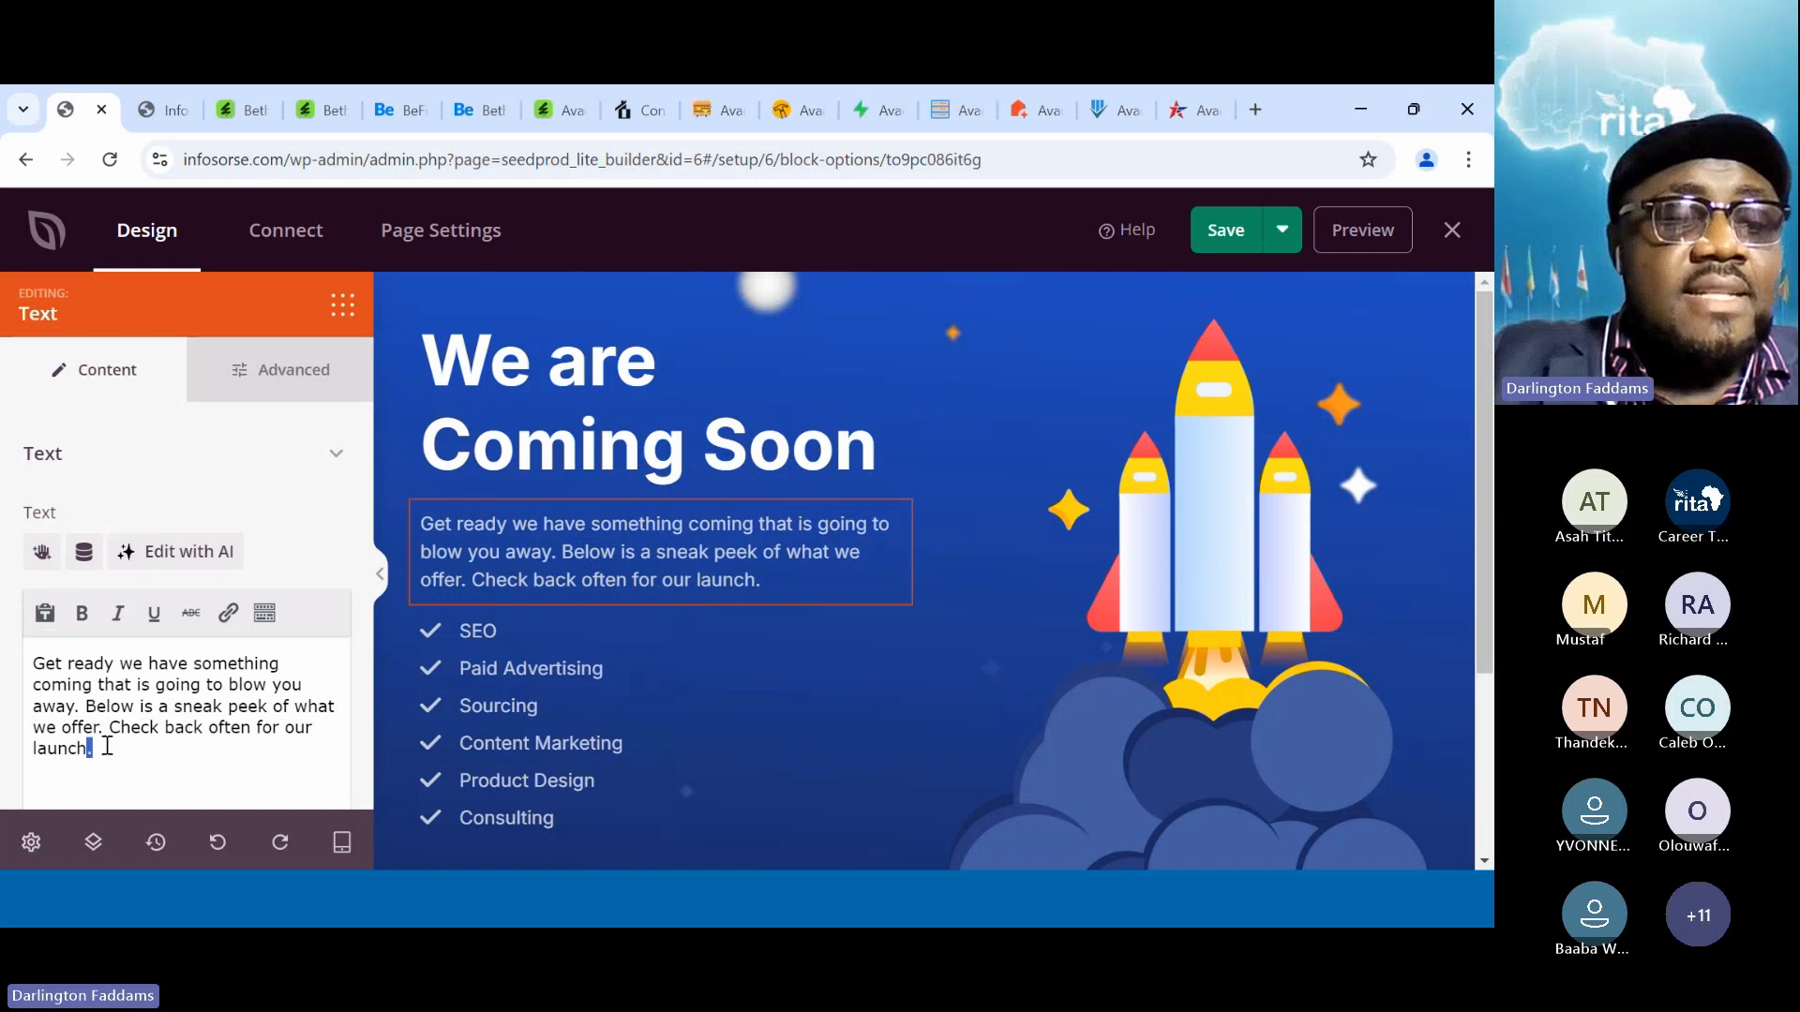
pyautogui.moveTo(106, 746); pyautogui.dragTo(85, 708)
pyautogui.write('Pleas')
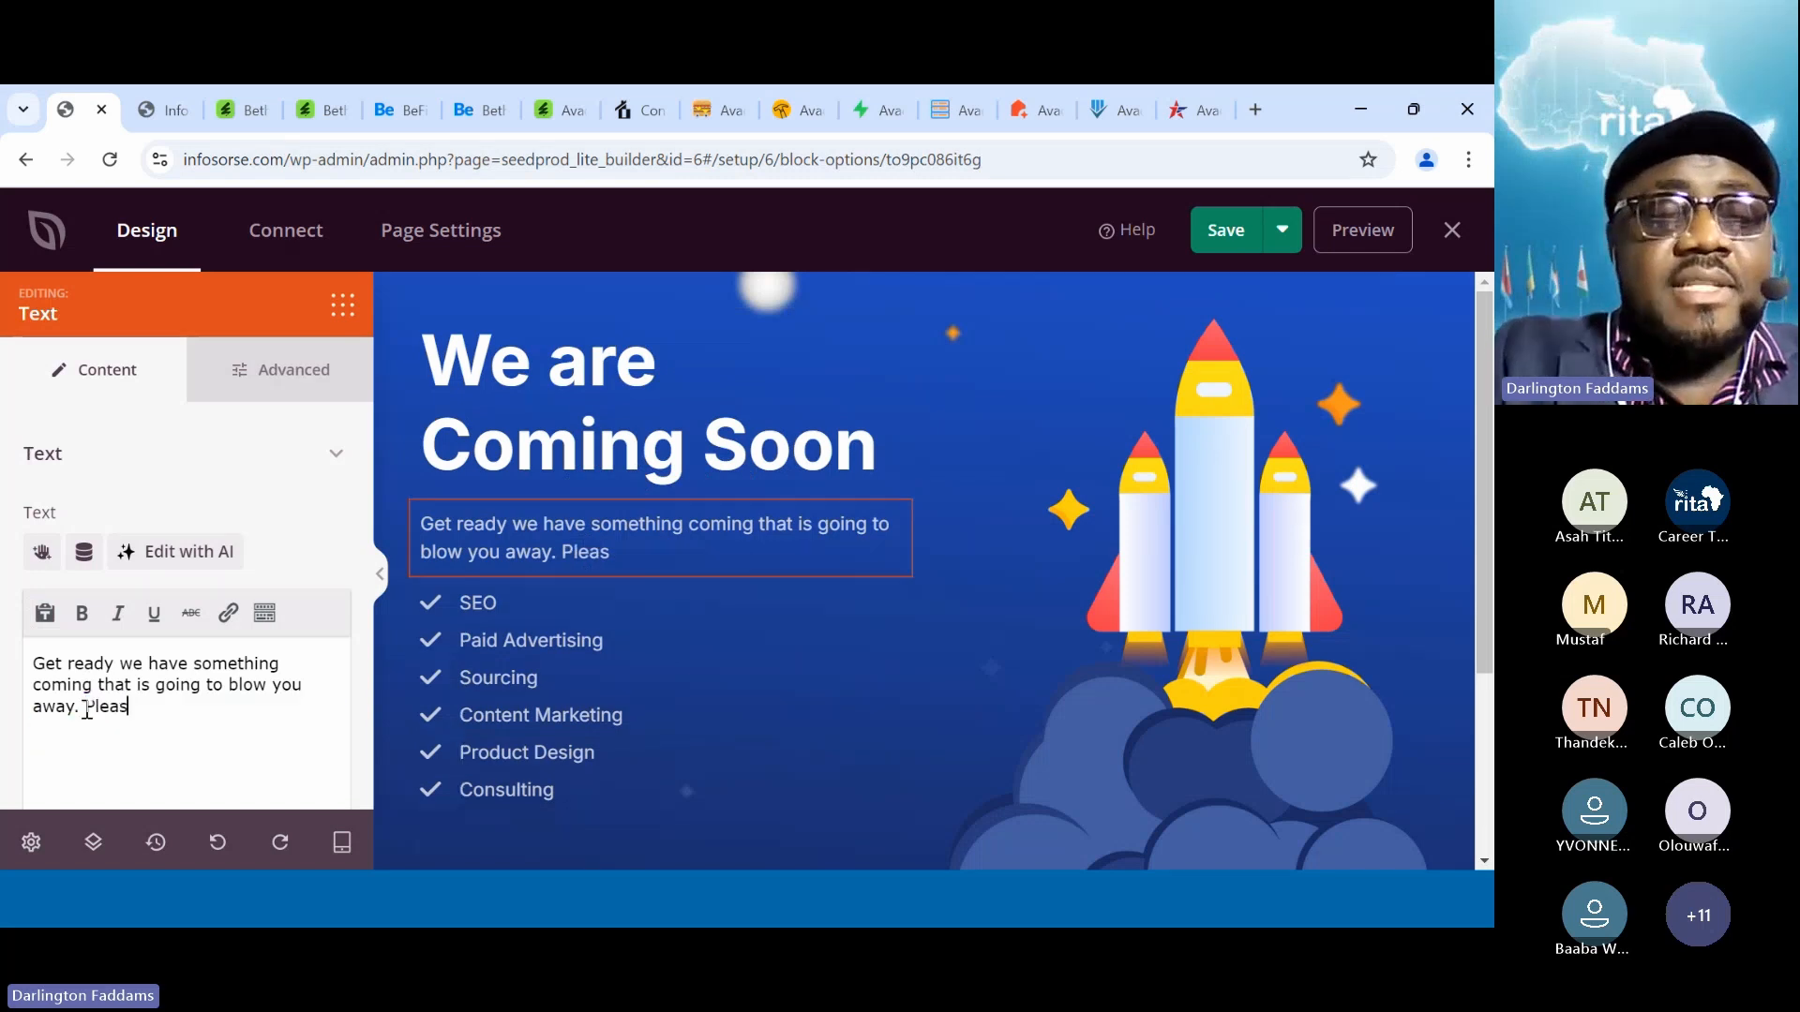
pyautogui.write('e check back in 7 days.')
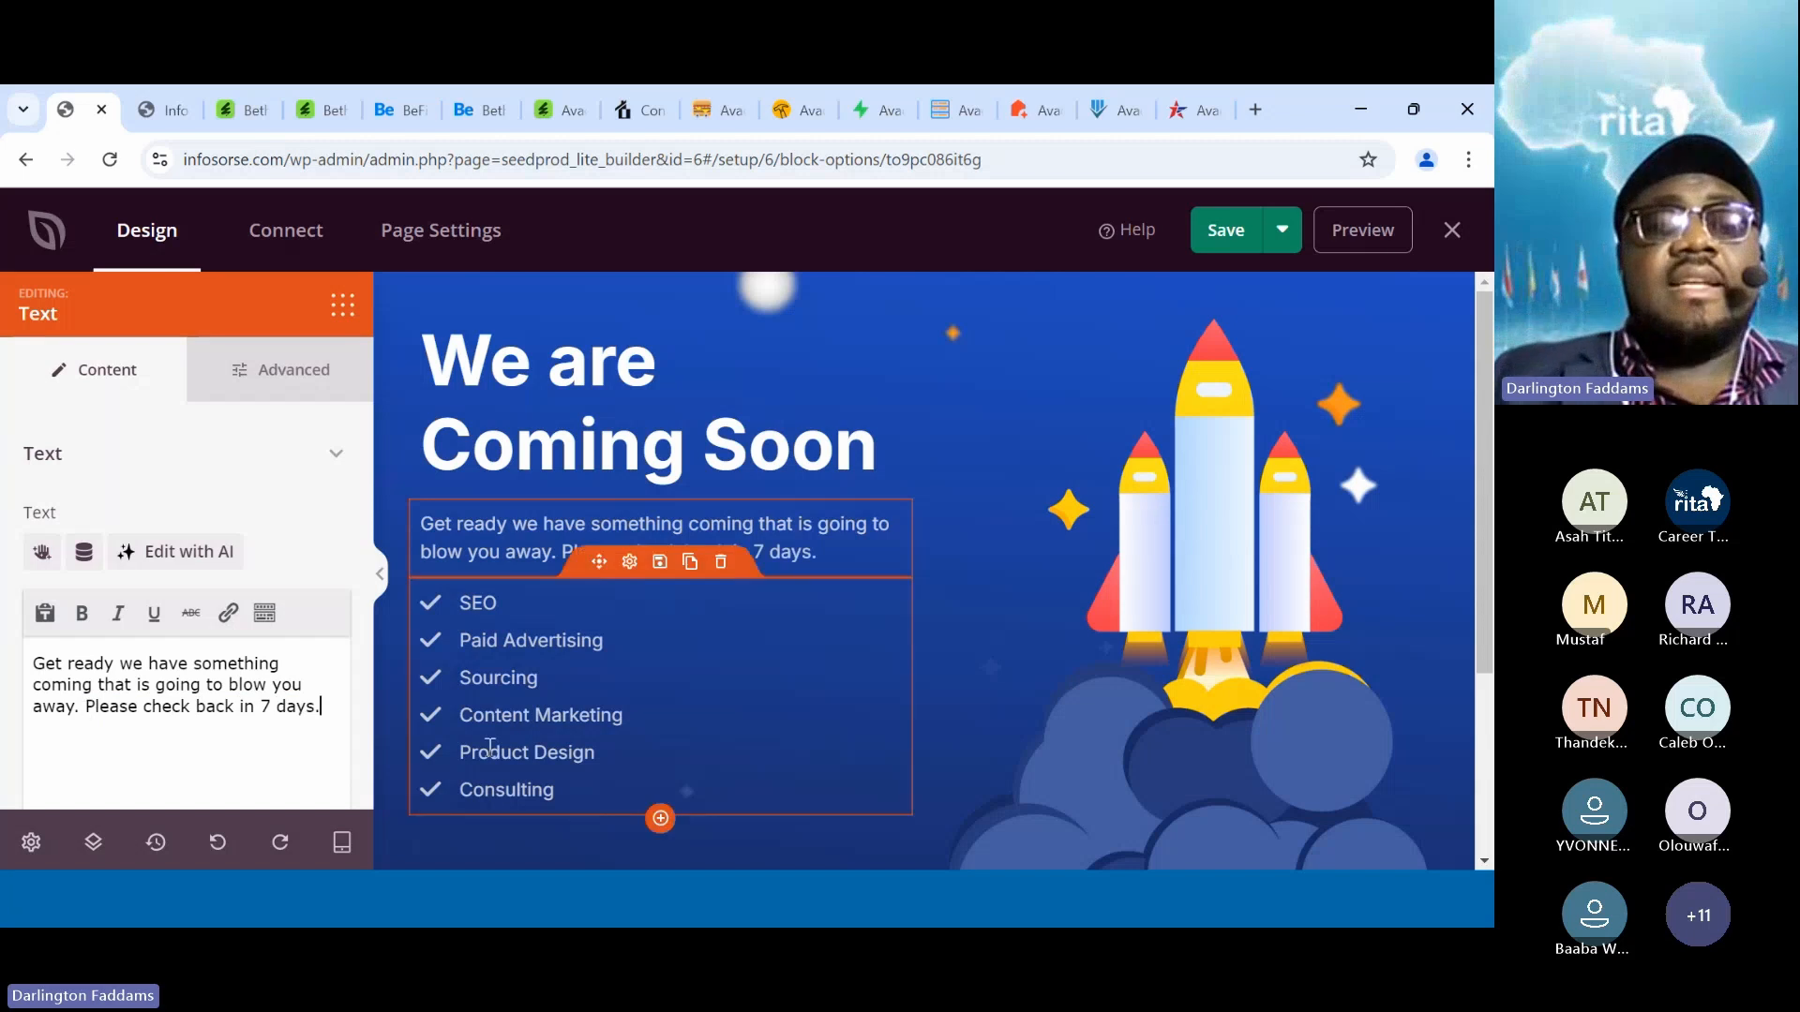
pyautogui.click(532, 593)
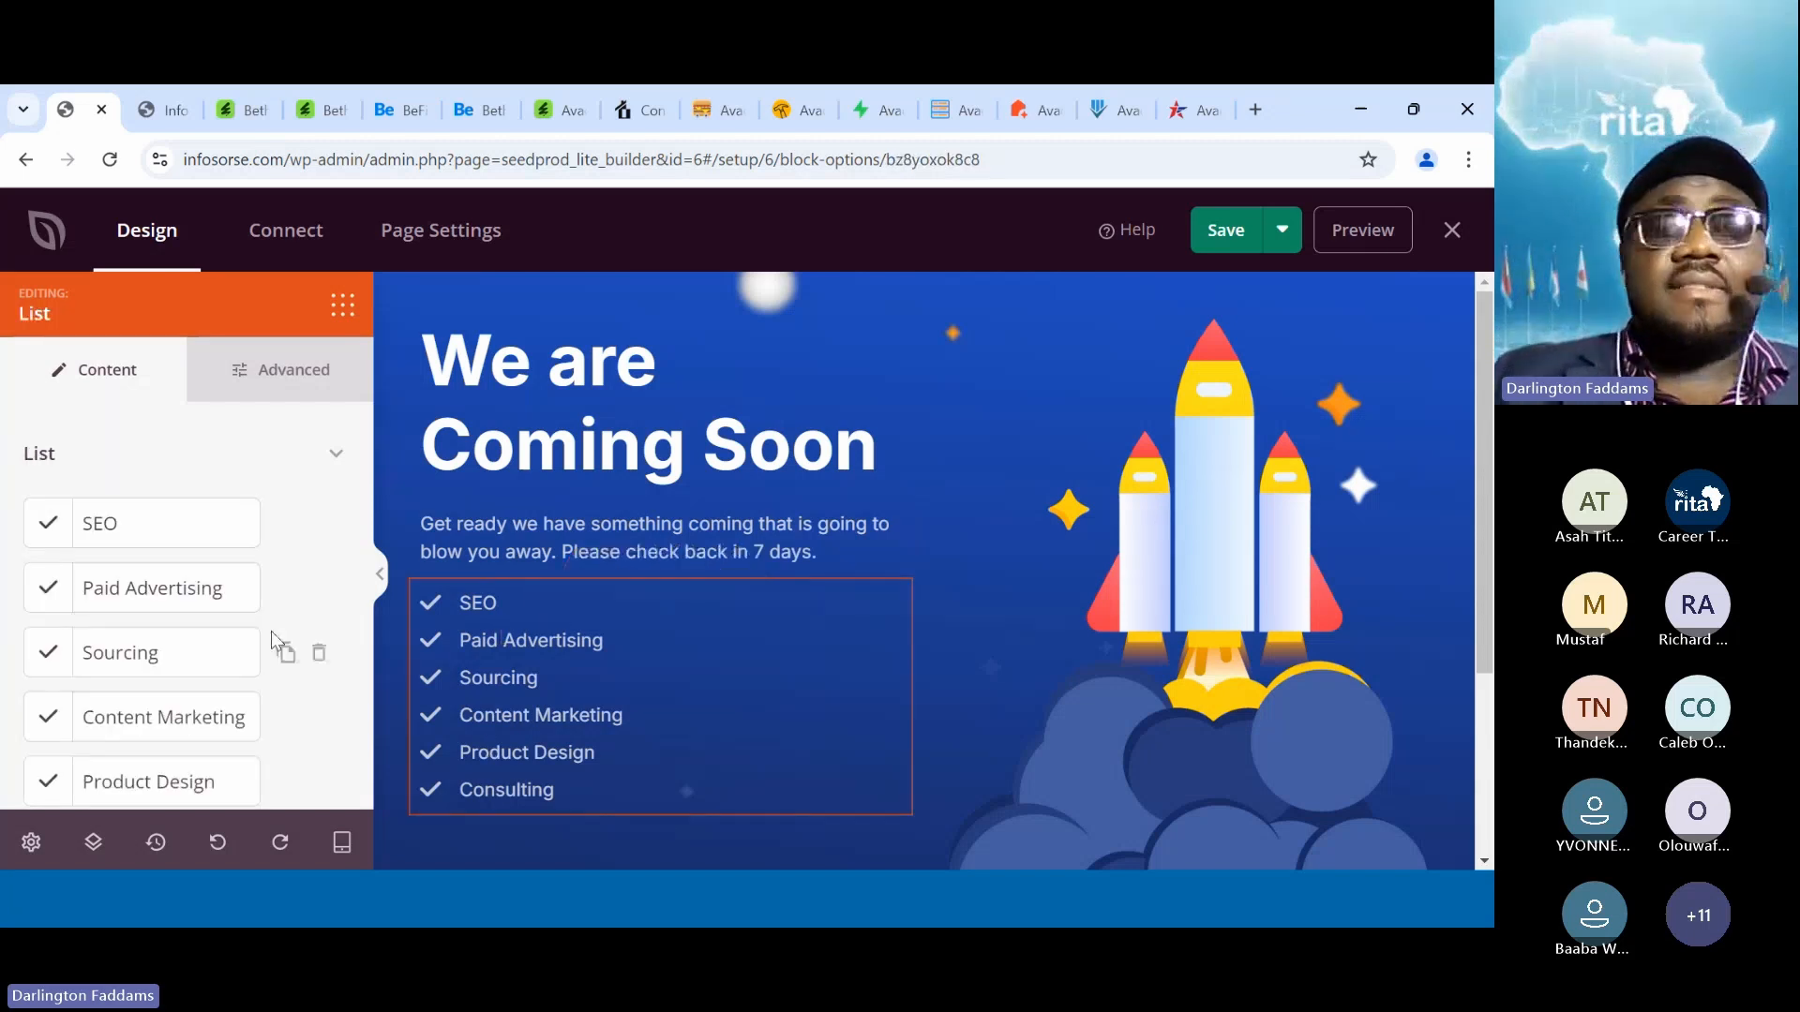
pyautogui.click(1235, 234)
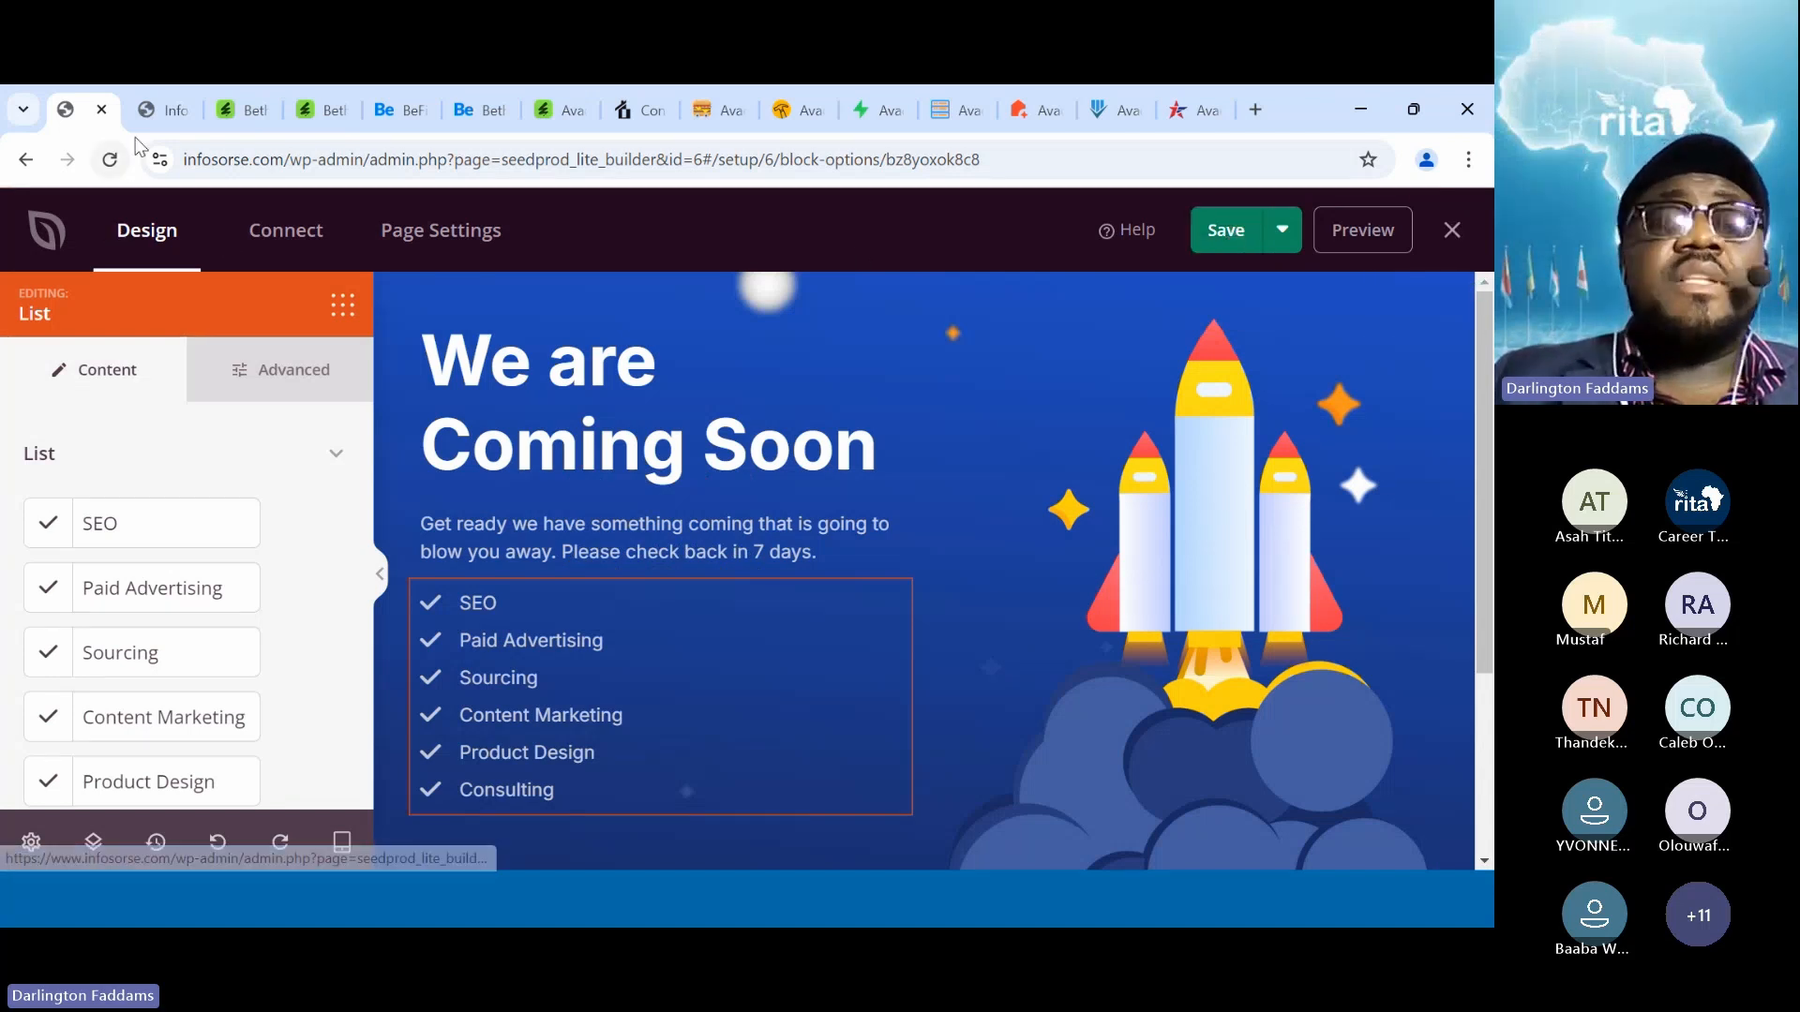
# Exit the editor, turn on Coming Soon Mode, and reload the infosorse.com tab
pyautogui.click(1449, 232)
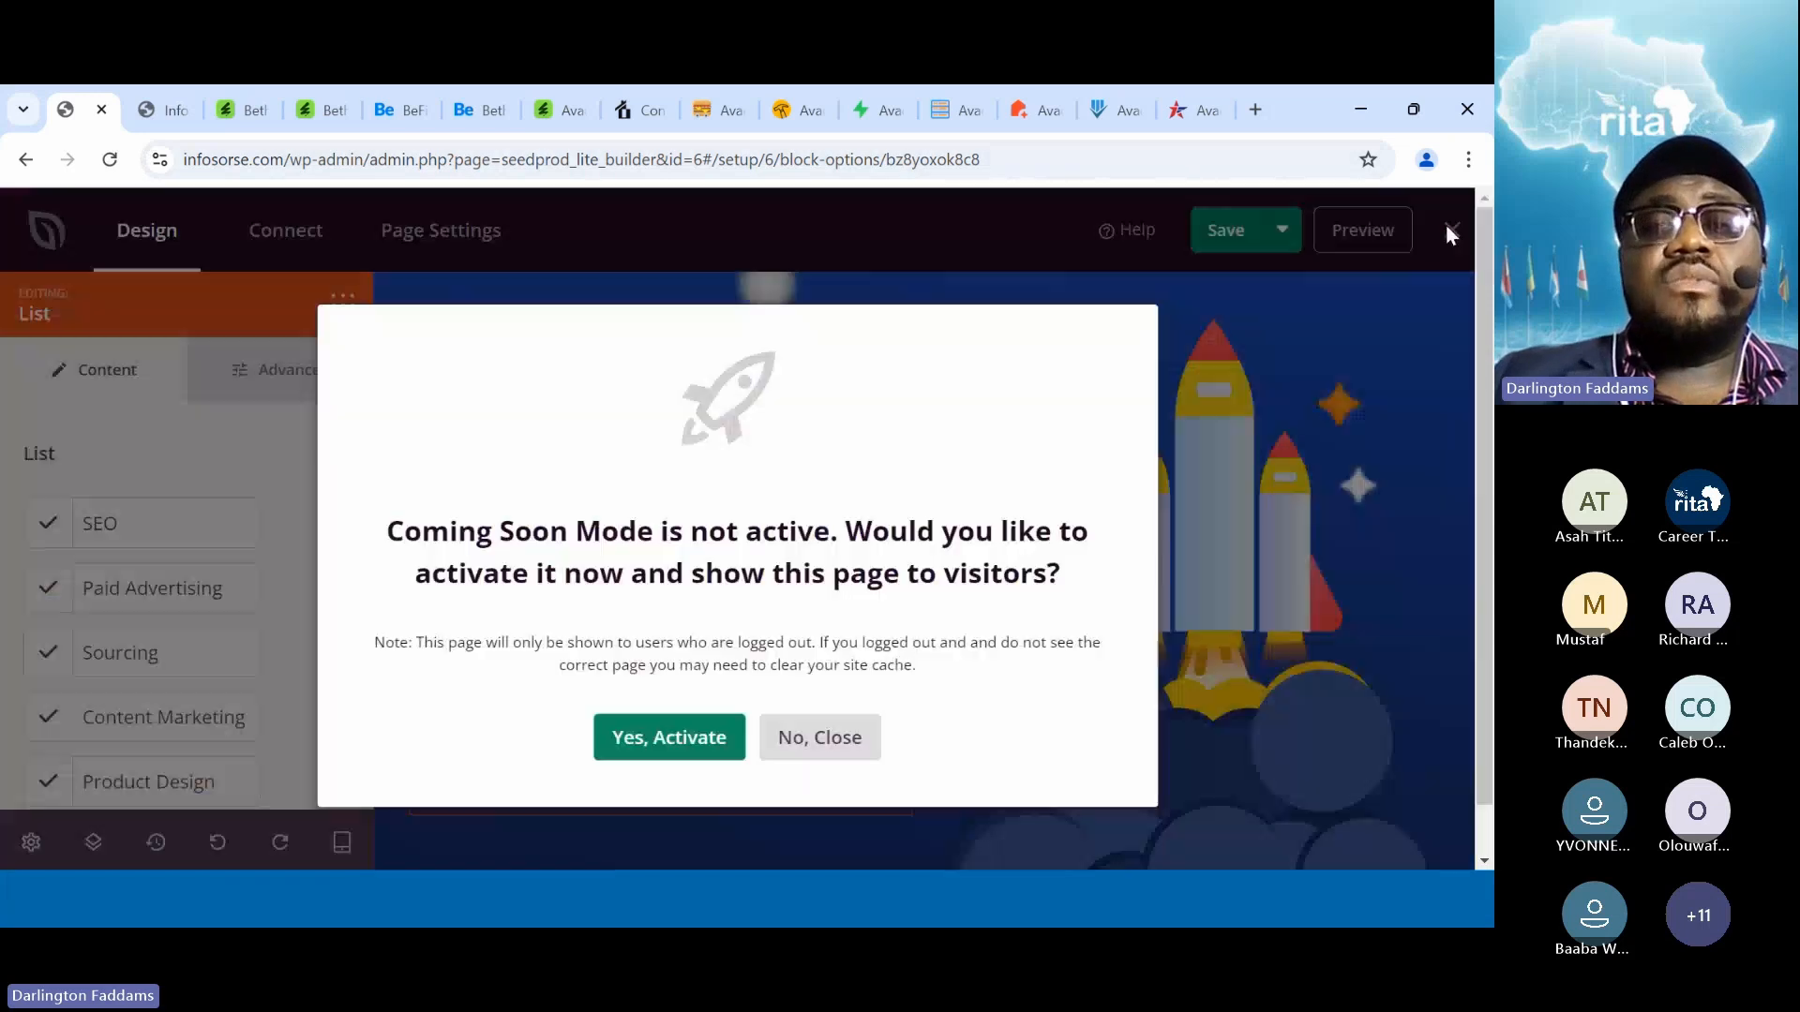
pyautogui.click(684, 746)
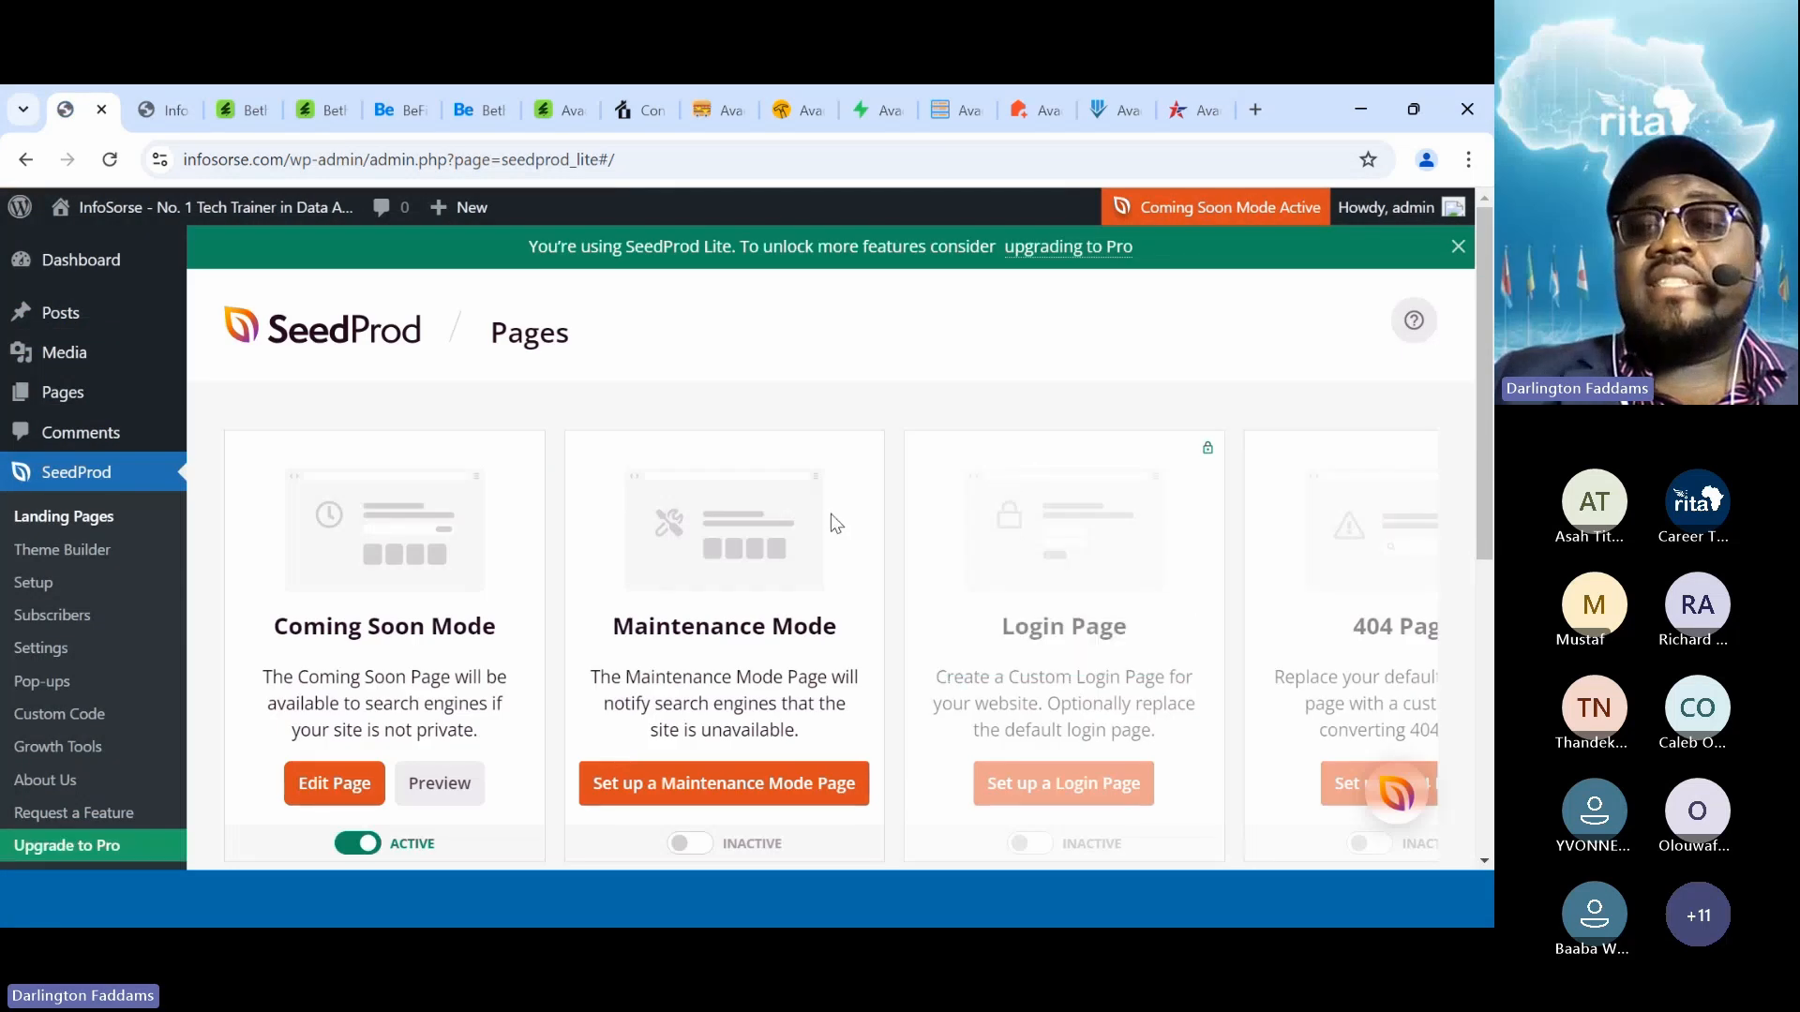
pyautogui.scroll(-3, 830, 514)
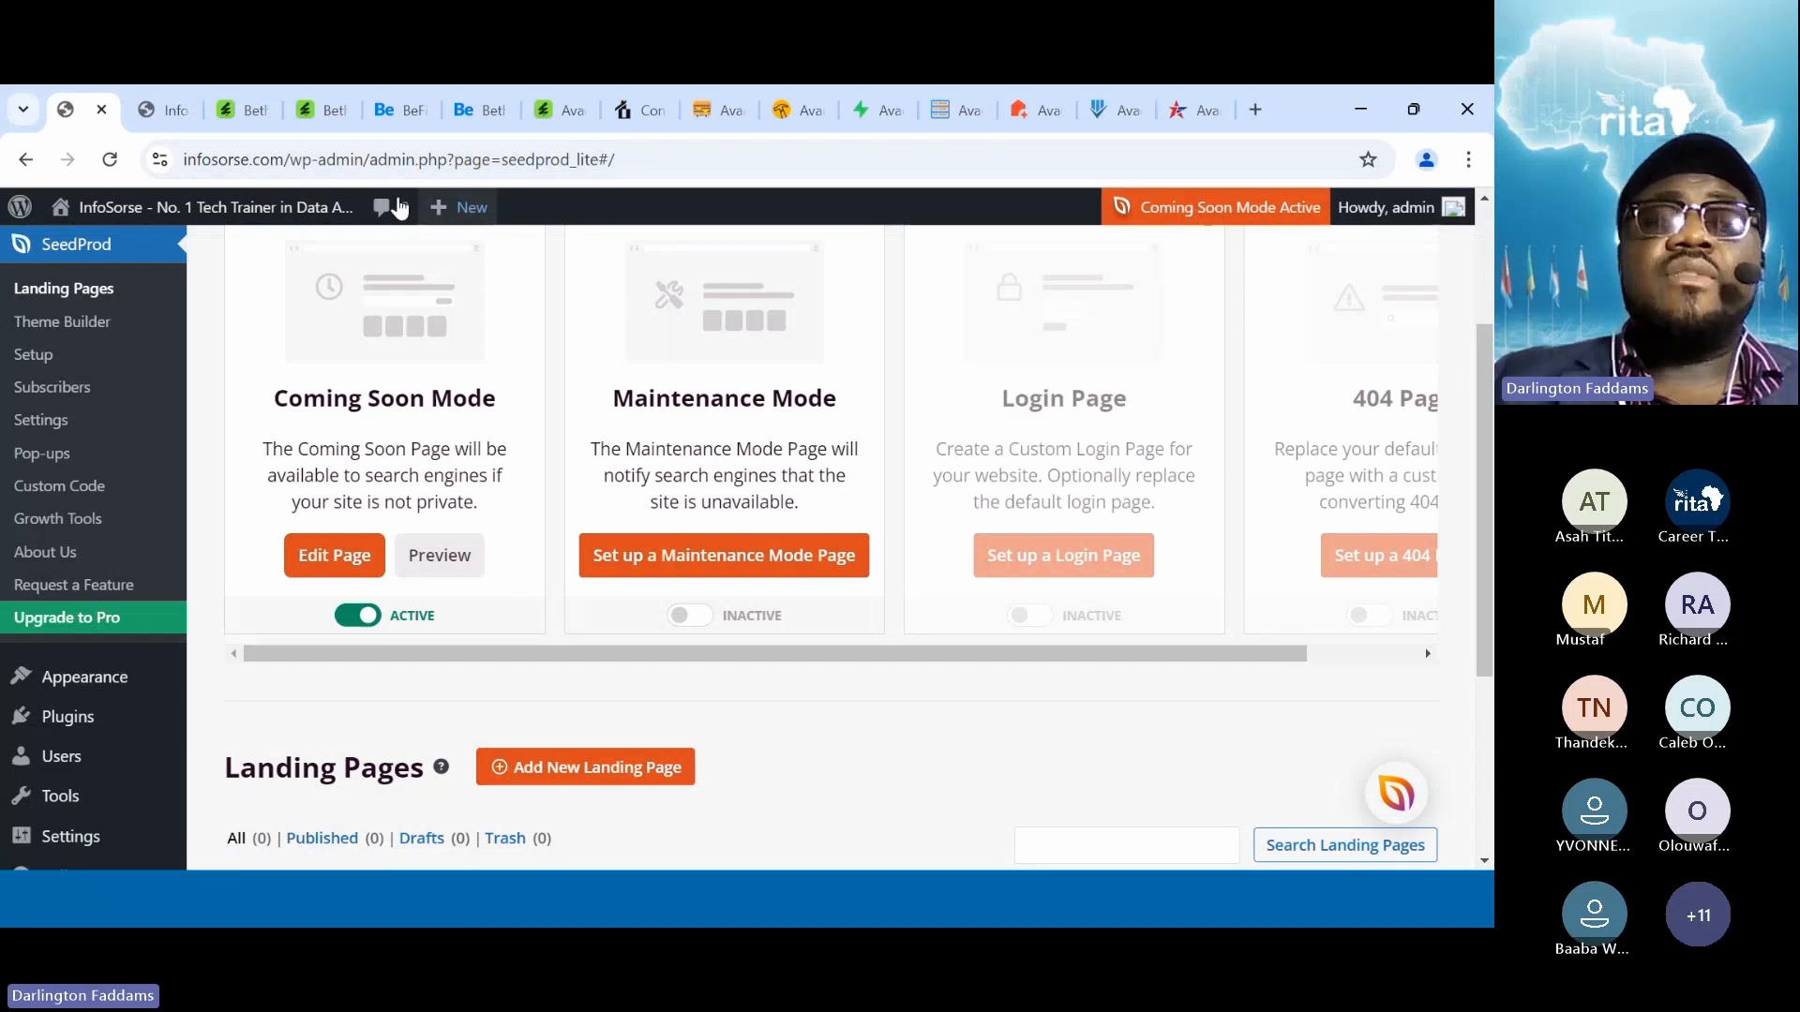
pyautogui.click(167, 111)
pyautogui.click(110, 161)
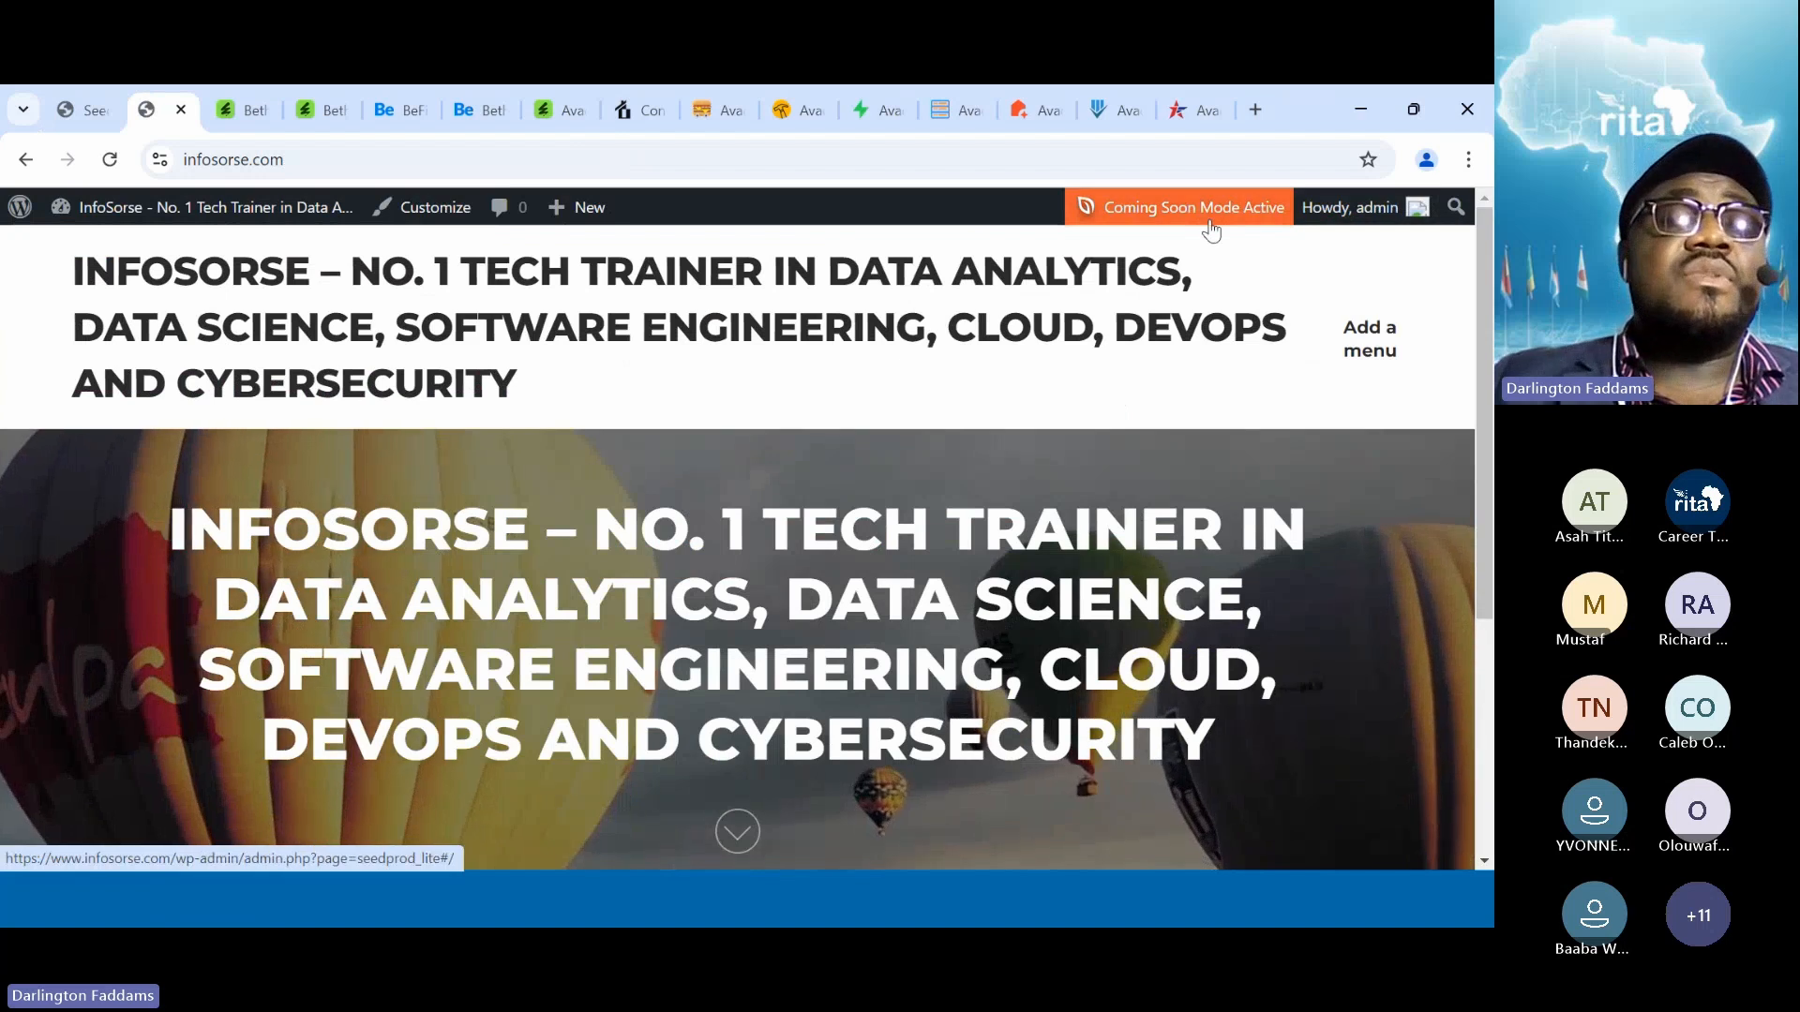
# Scroll through the logged-in infosorse.com homepage, then bring up Chrome's three-dot menu
pyautogui.scroll(-4, 927, 566)
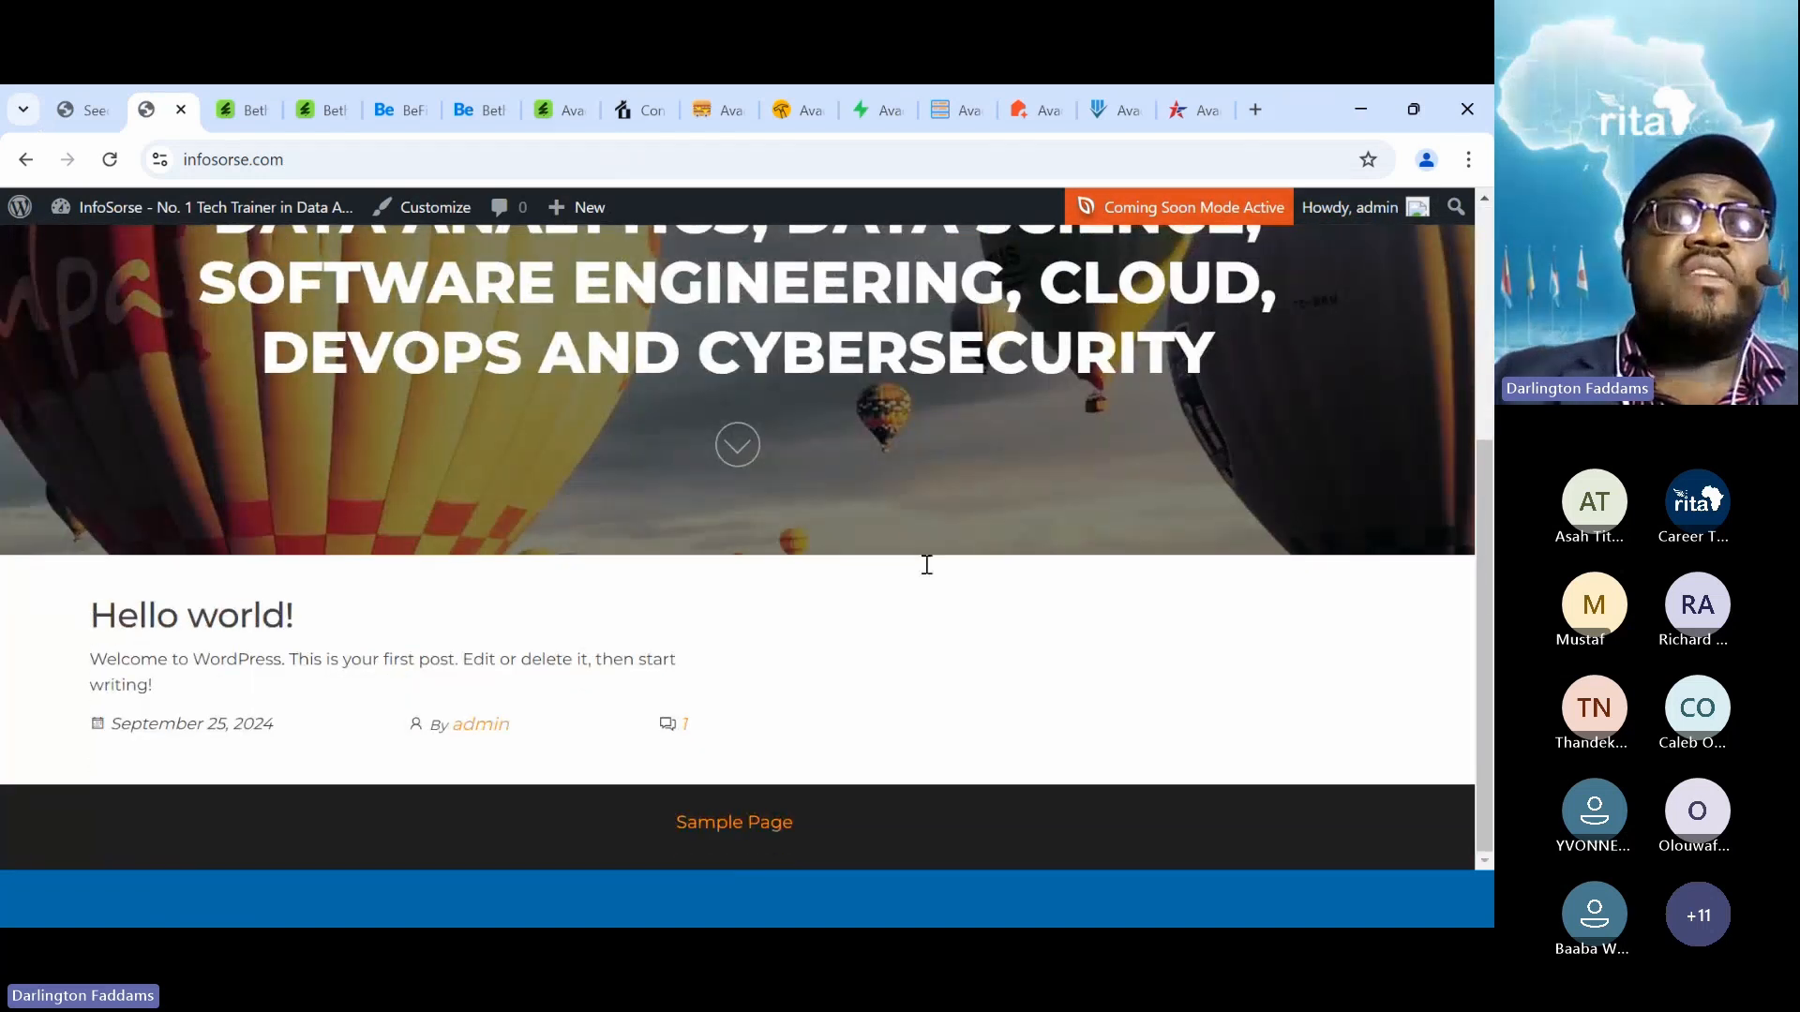
pyautogui.scroll(4, 927, 565)
pyautogui.moveTo(47, 218)
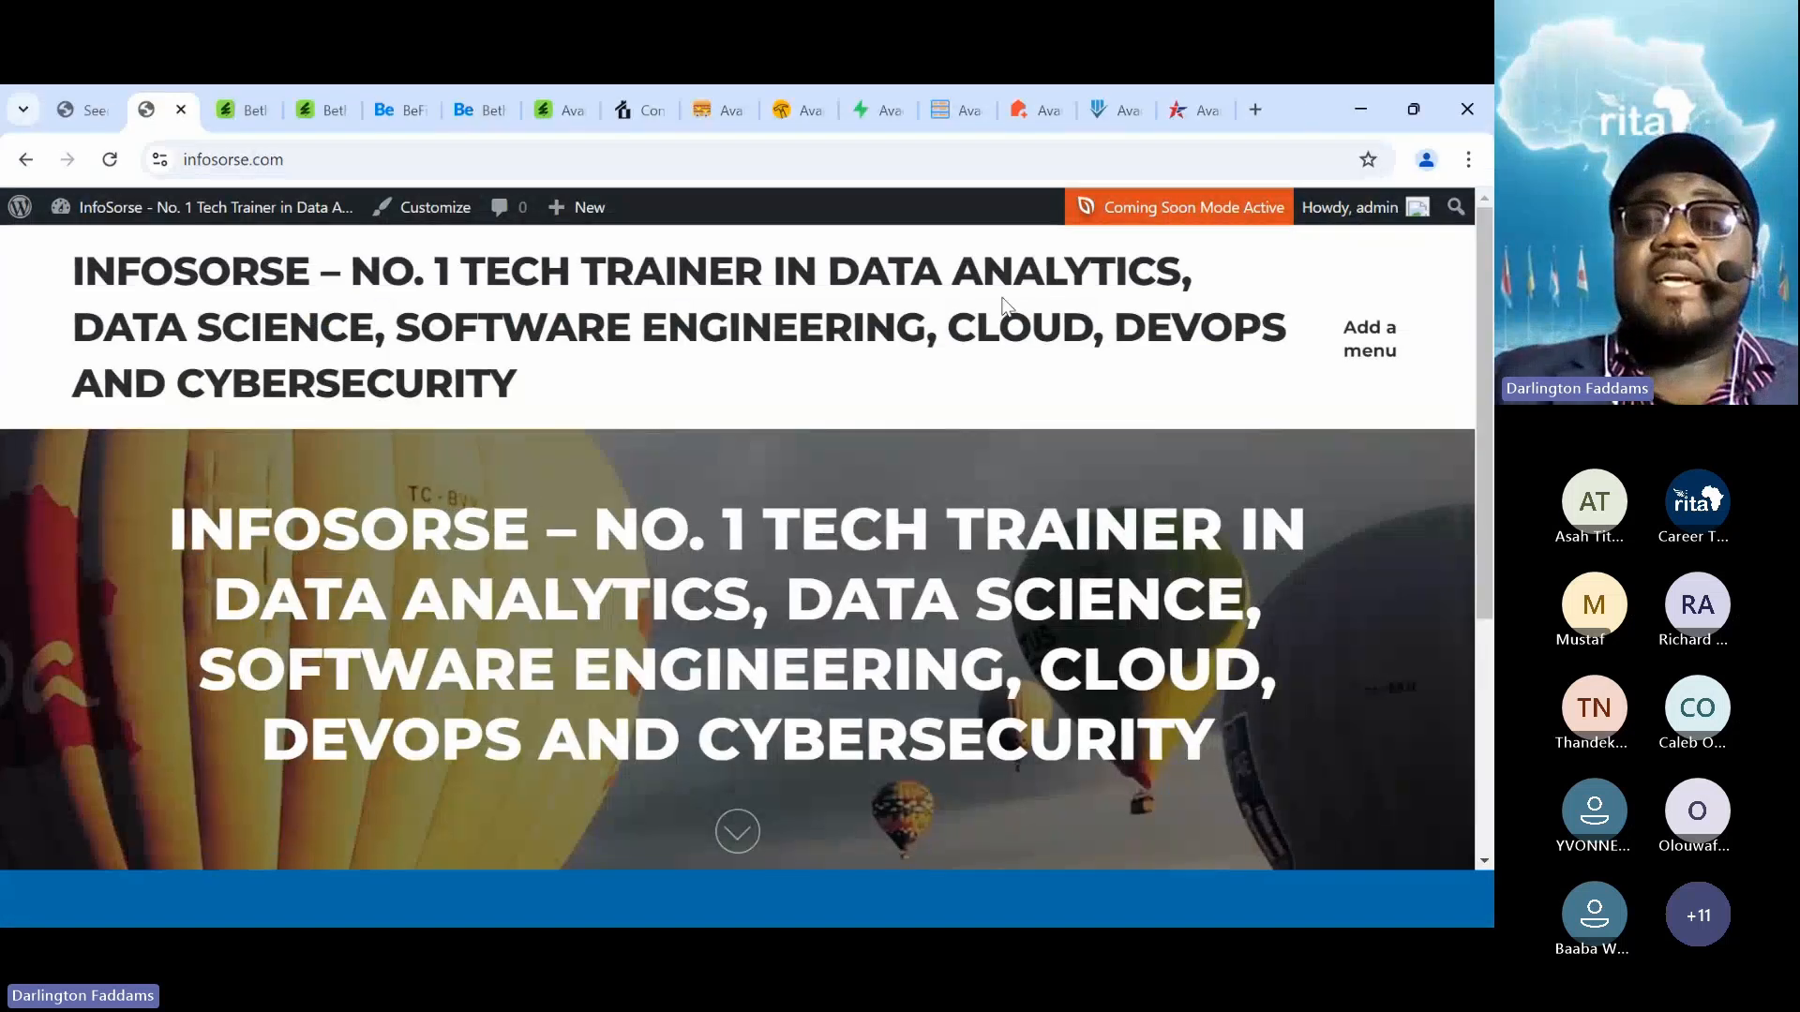
pyautogui.scroll(-4, 851, 409)
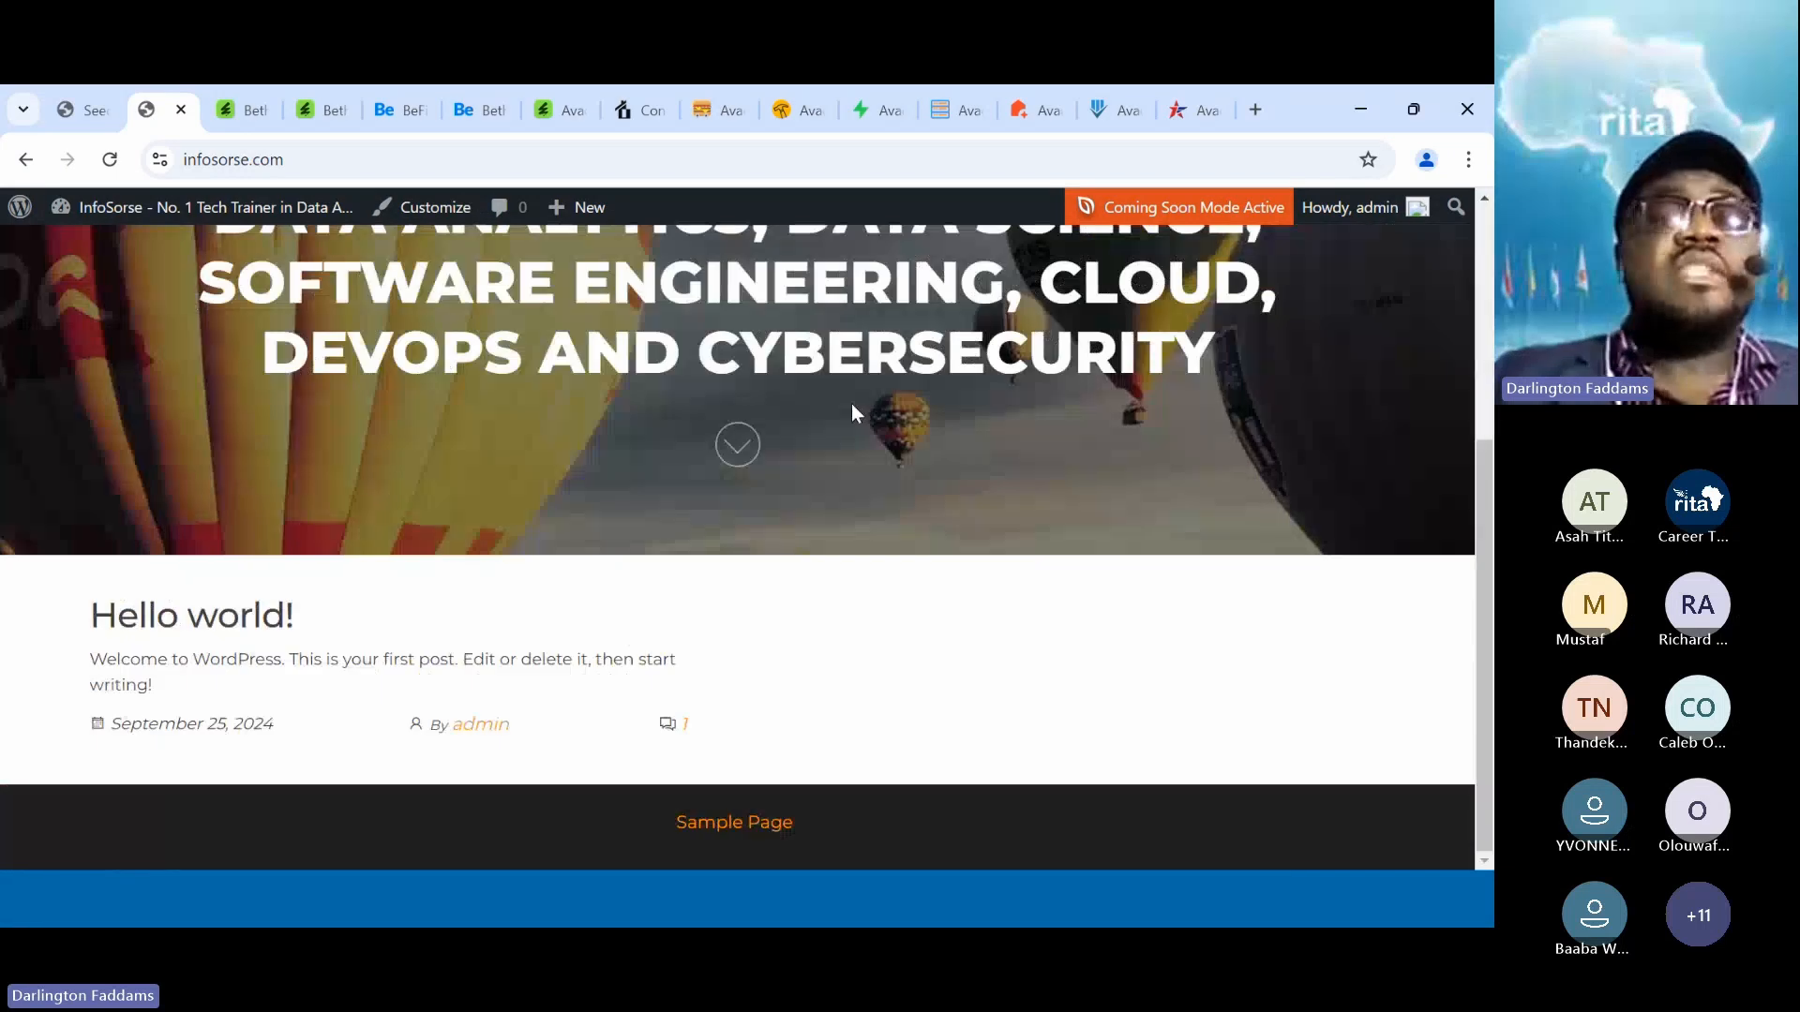
pyautogui.scroll(5, 851, 403)
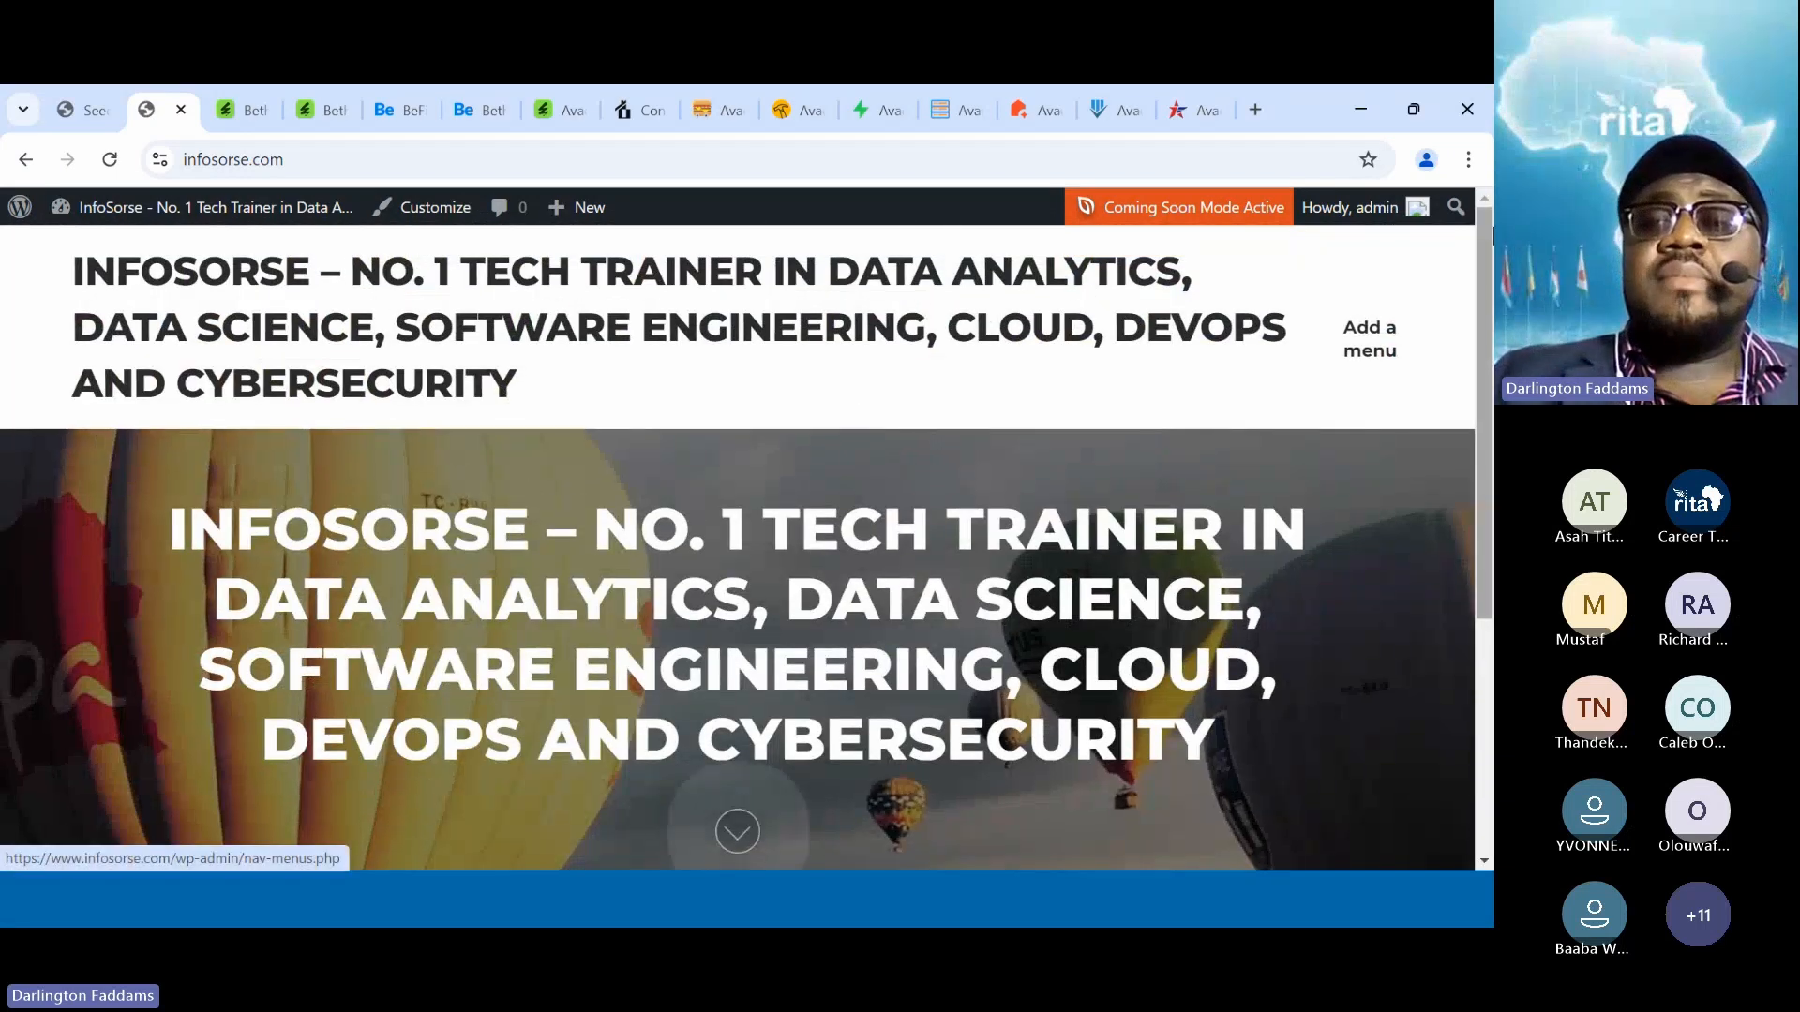
pyautogui.click(1468, 160)
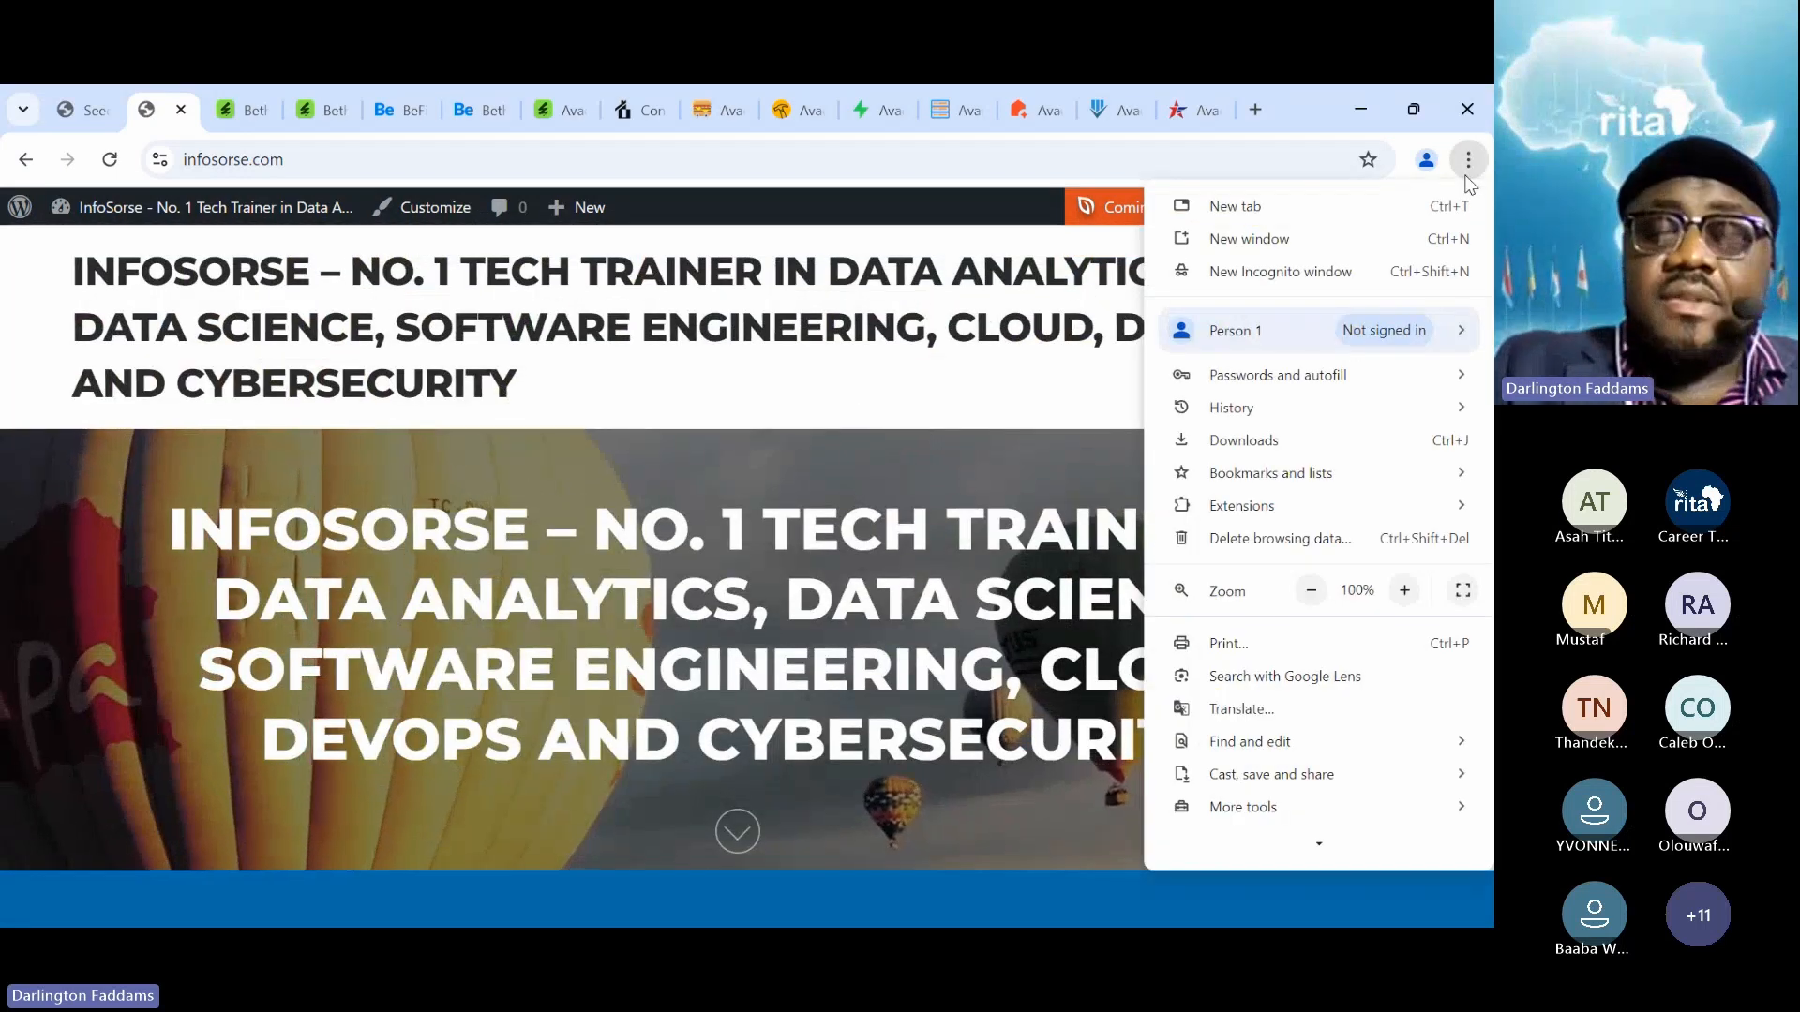
# Visit infosorse.com in a new Incognito window to see the We are Coming Soon page
pyautogui.click(1361, 274)
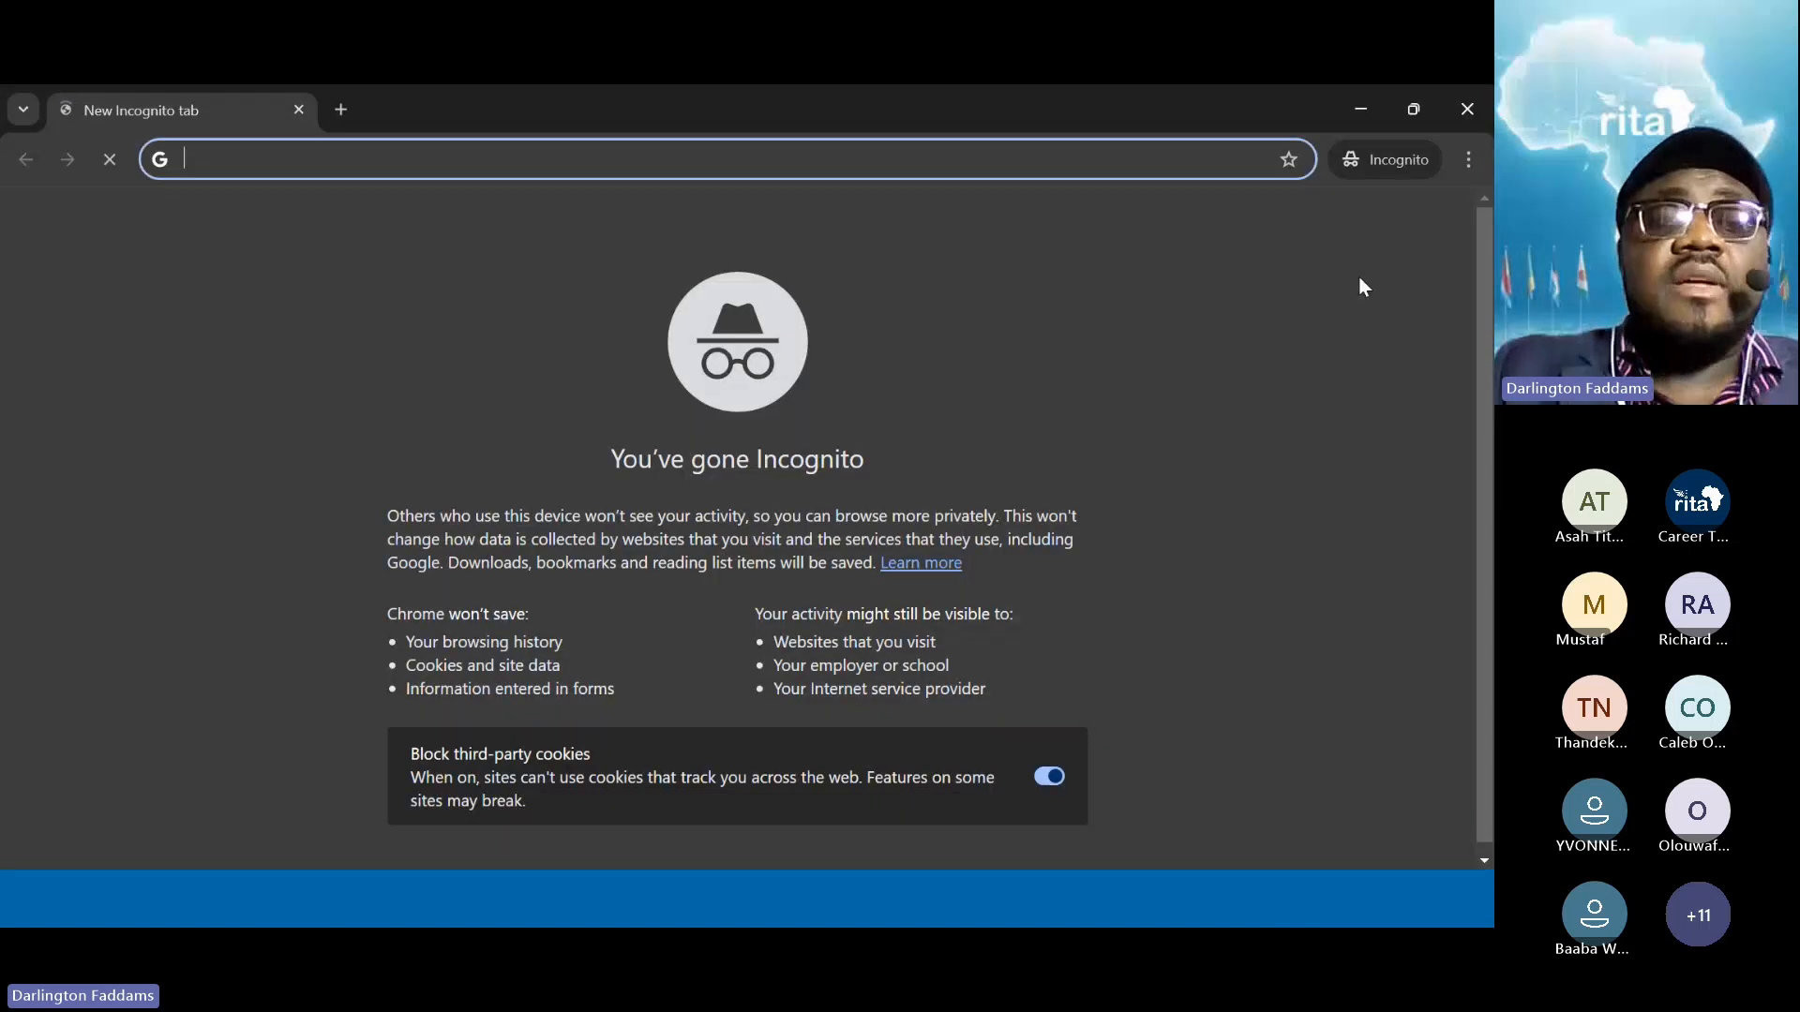
pyautogui.write('ifo')
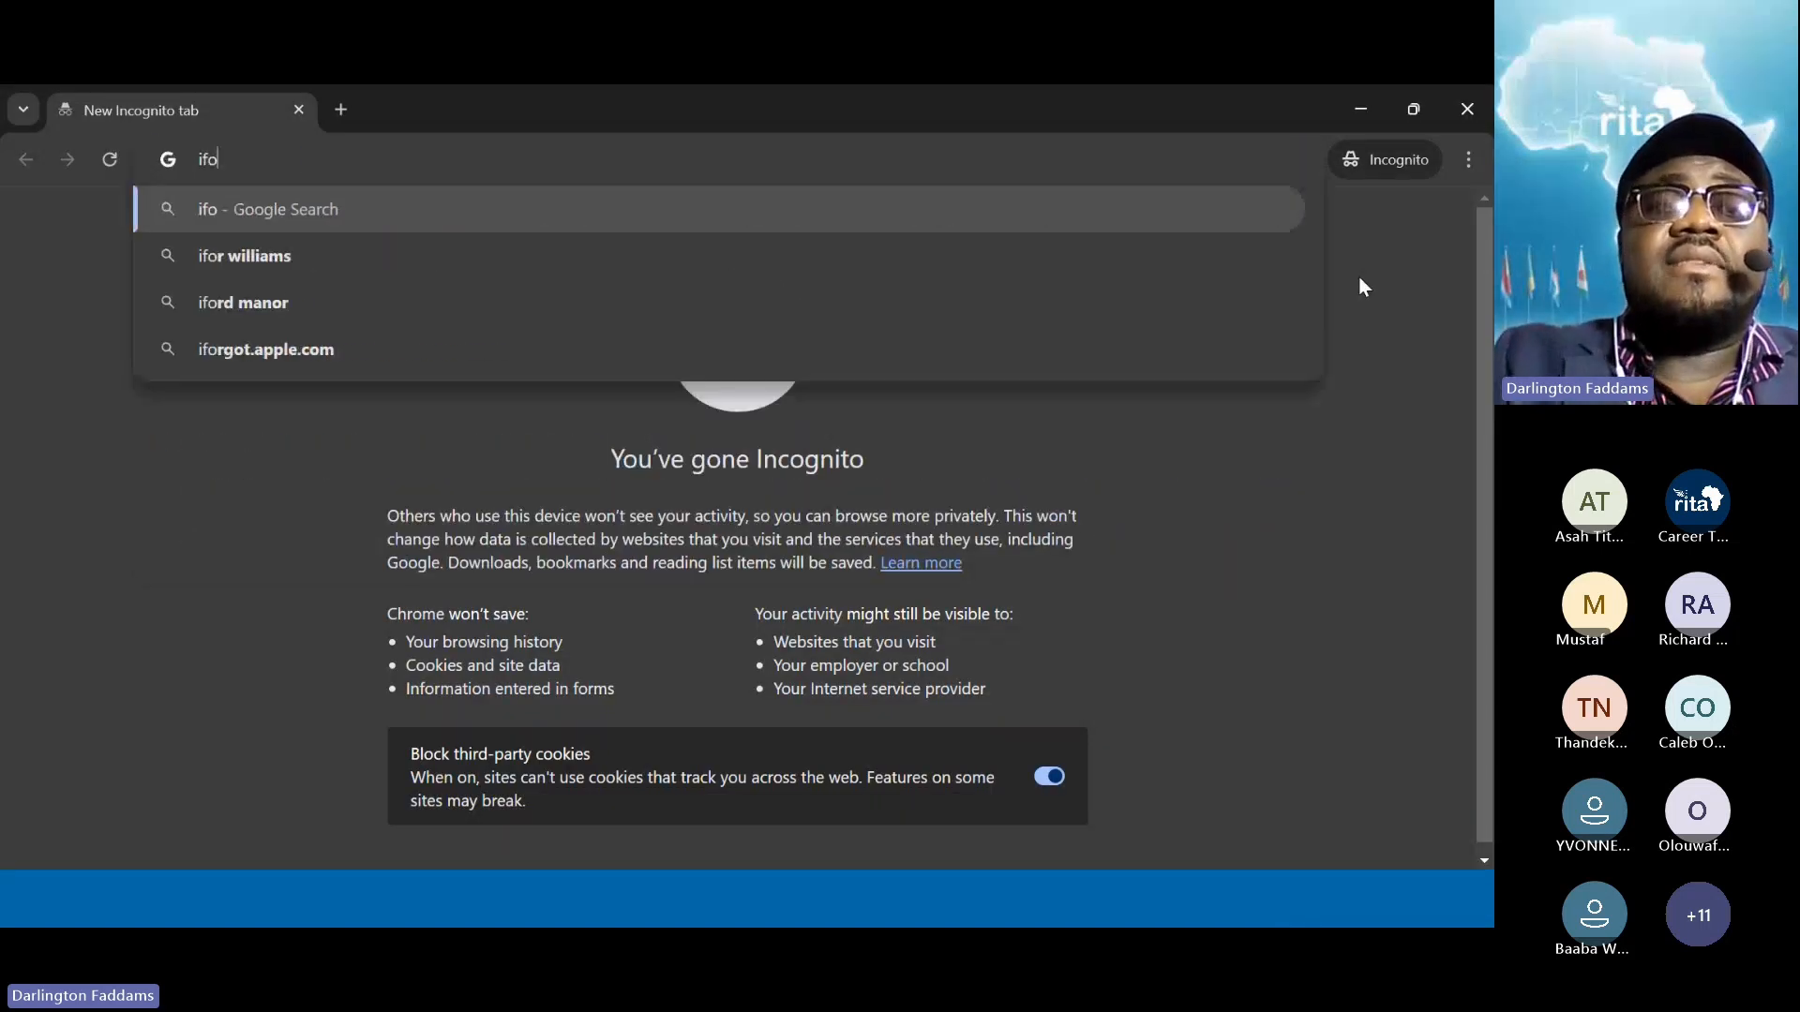
pyautogui.press('BackSpace')
pyautogui.press('BackSpace')
pyautogui.write('nf')
pyautogui.press('Return')
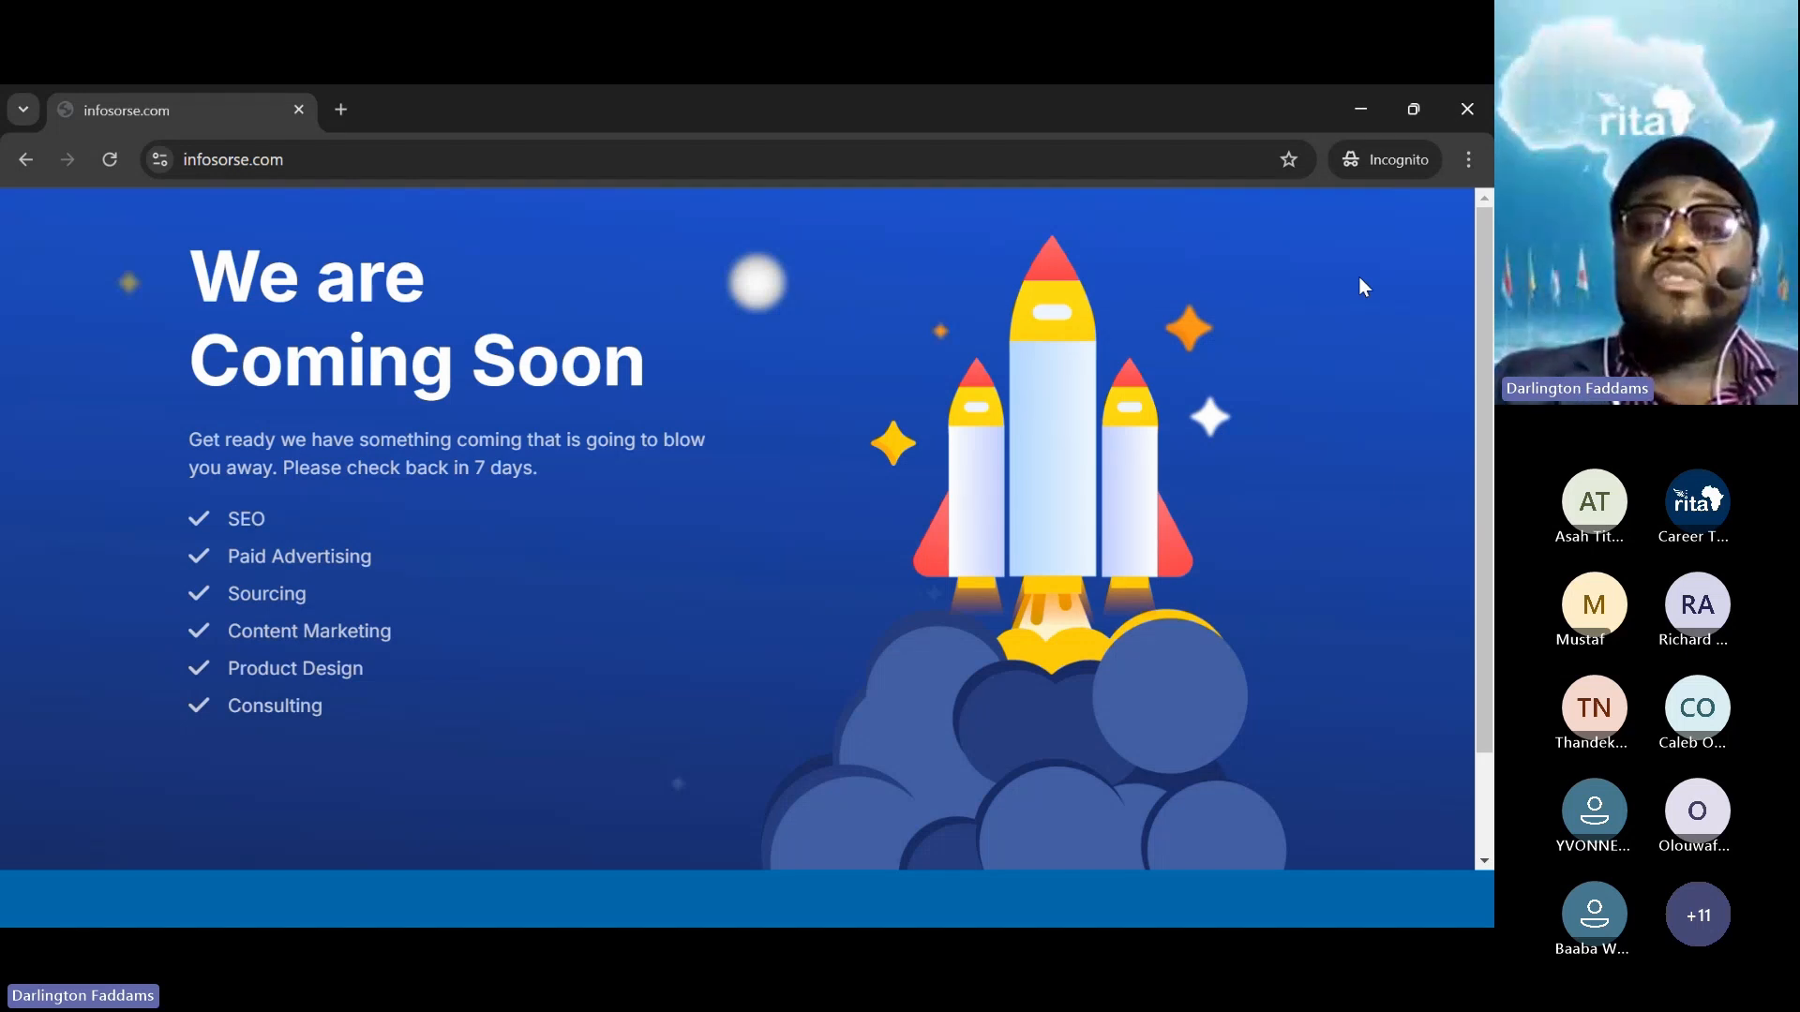
pyautogui.scroll(-1, 1359, 275)
pyautogui.scroll(1, 1359, 276)
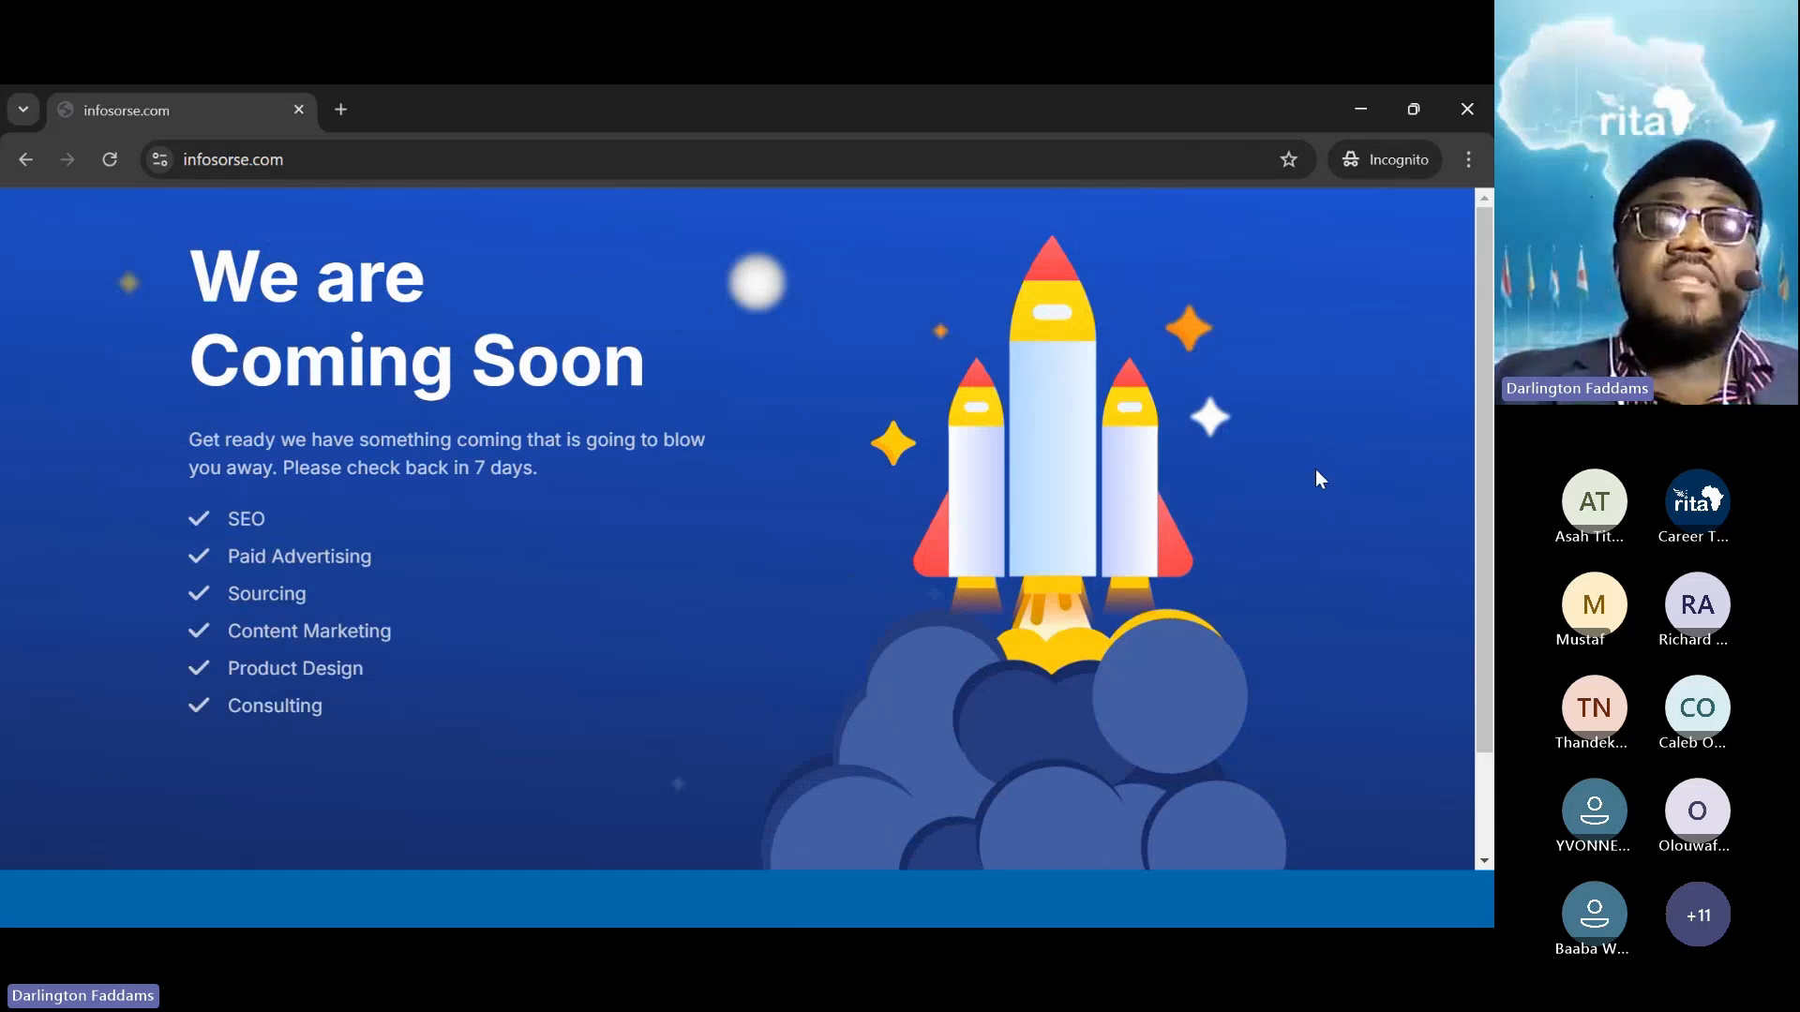
pyautogui.scroll(-1, 1315, 478)
pyautogui.scroll(1, 1315, 478)
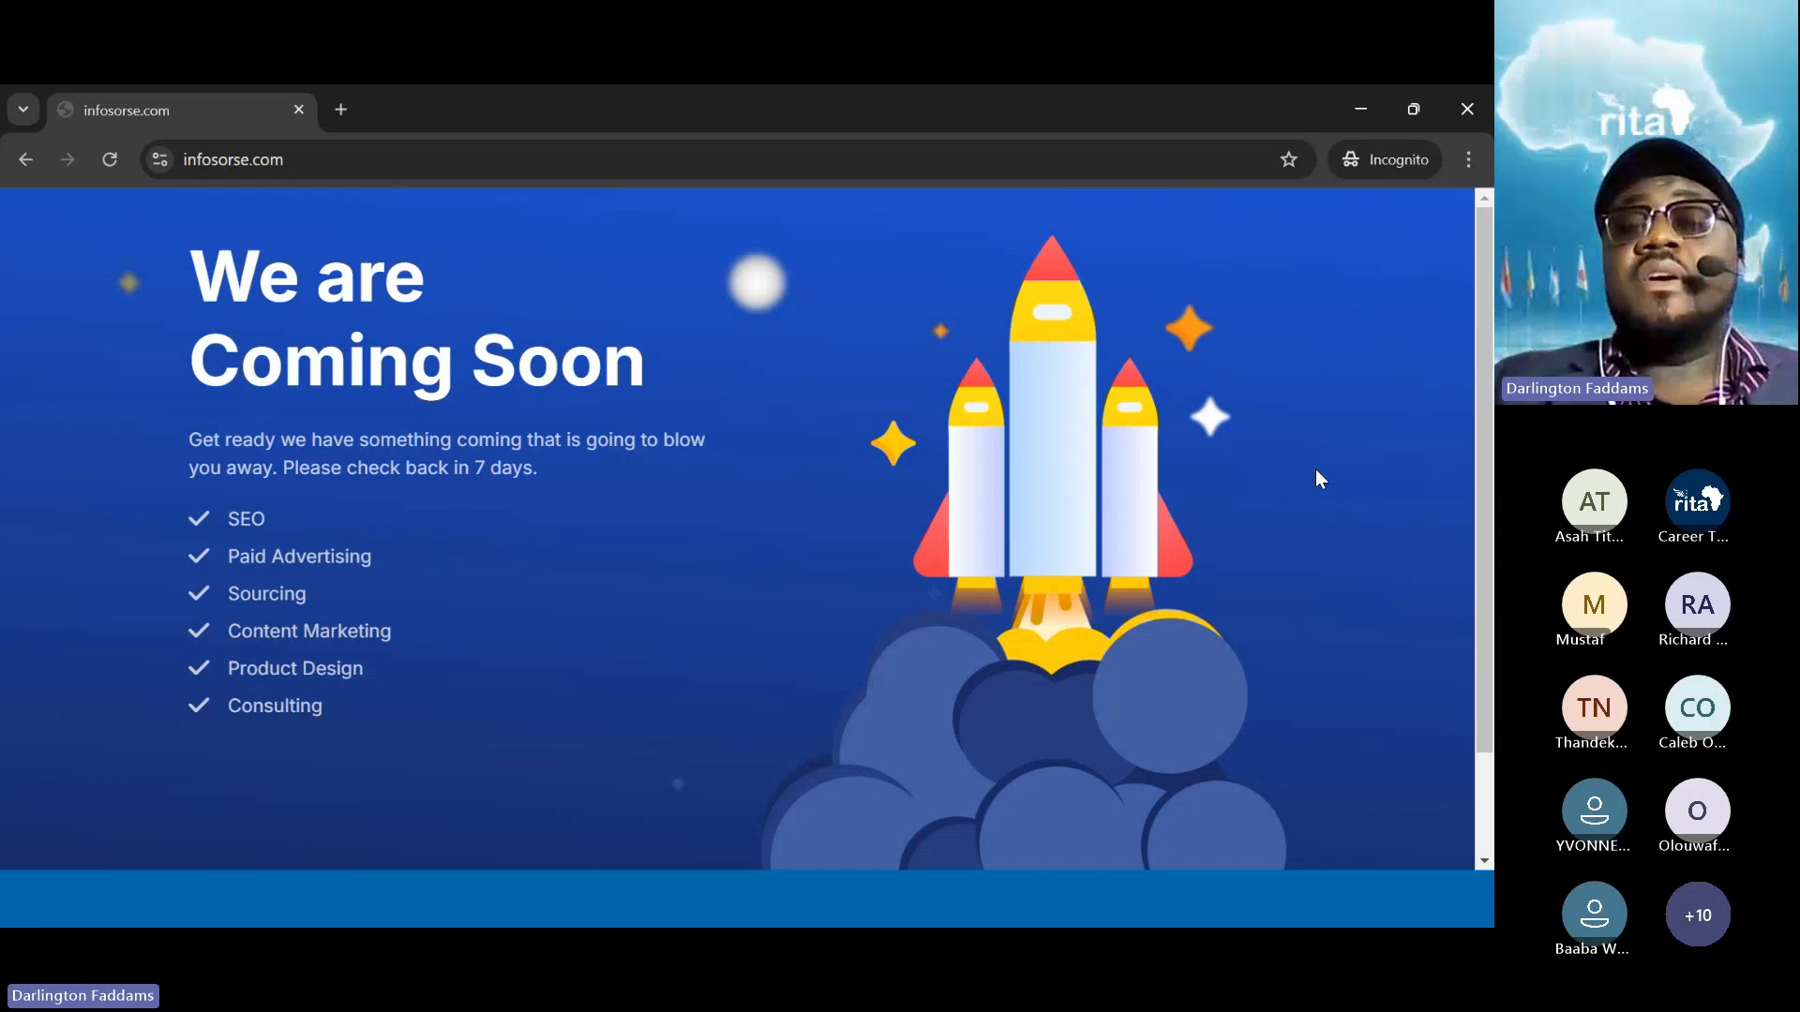
# Switch back to the Incognito window with Alt+Tab and close it
pyautogui.hotkey('alt', 'Tab')
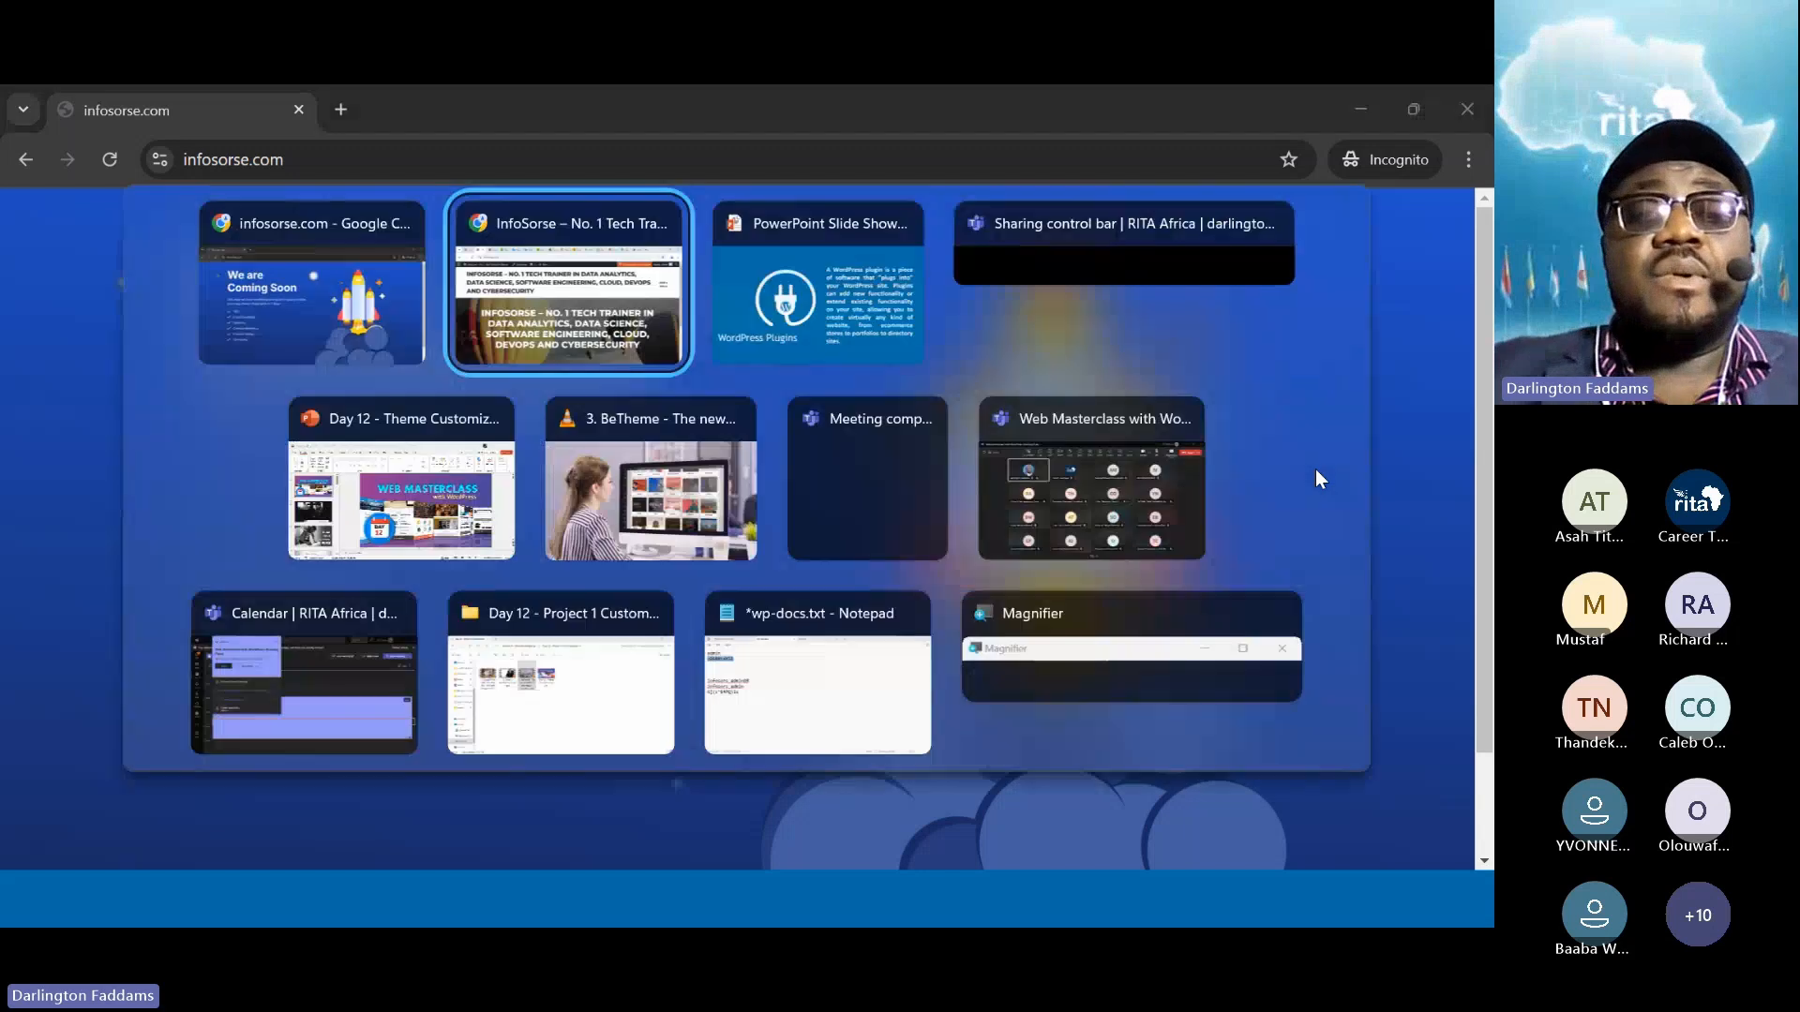
pyautogui.hotkey('alt', 'Tab')
pyautogui.hotkey('alt', 'Tab')
pyautogui.hotkey('alt', 'Tab')
pyautogui.hotkey('alt', 'Tab')
pyautogui.hotkey('alt', 'Tab')
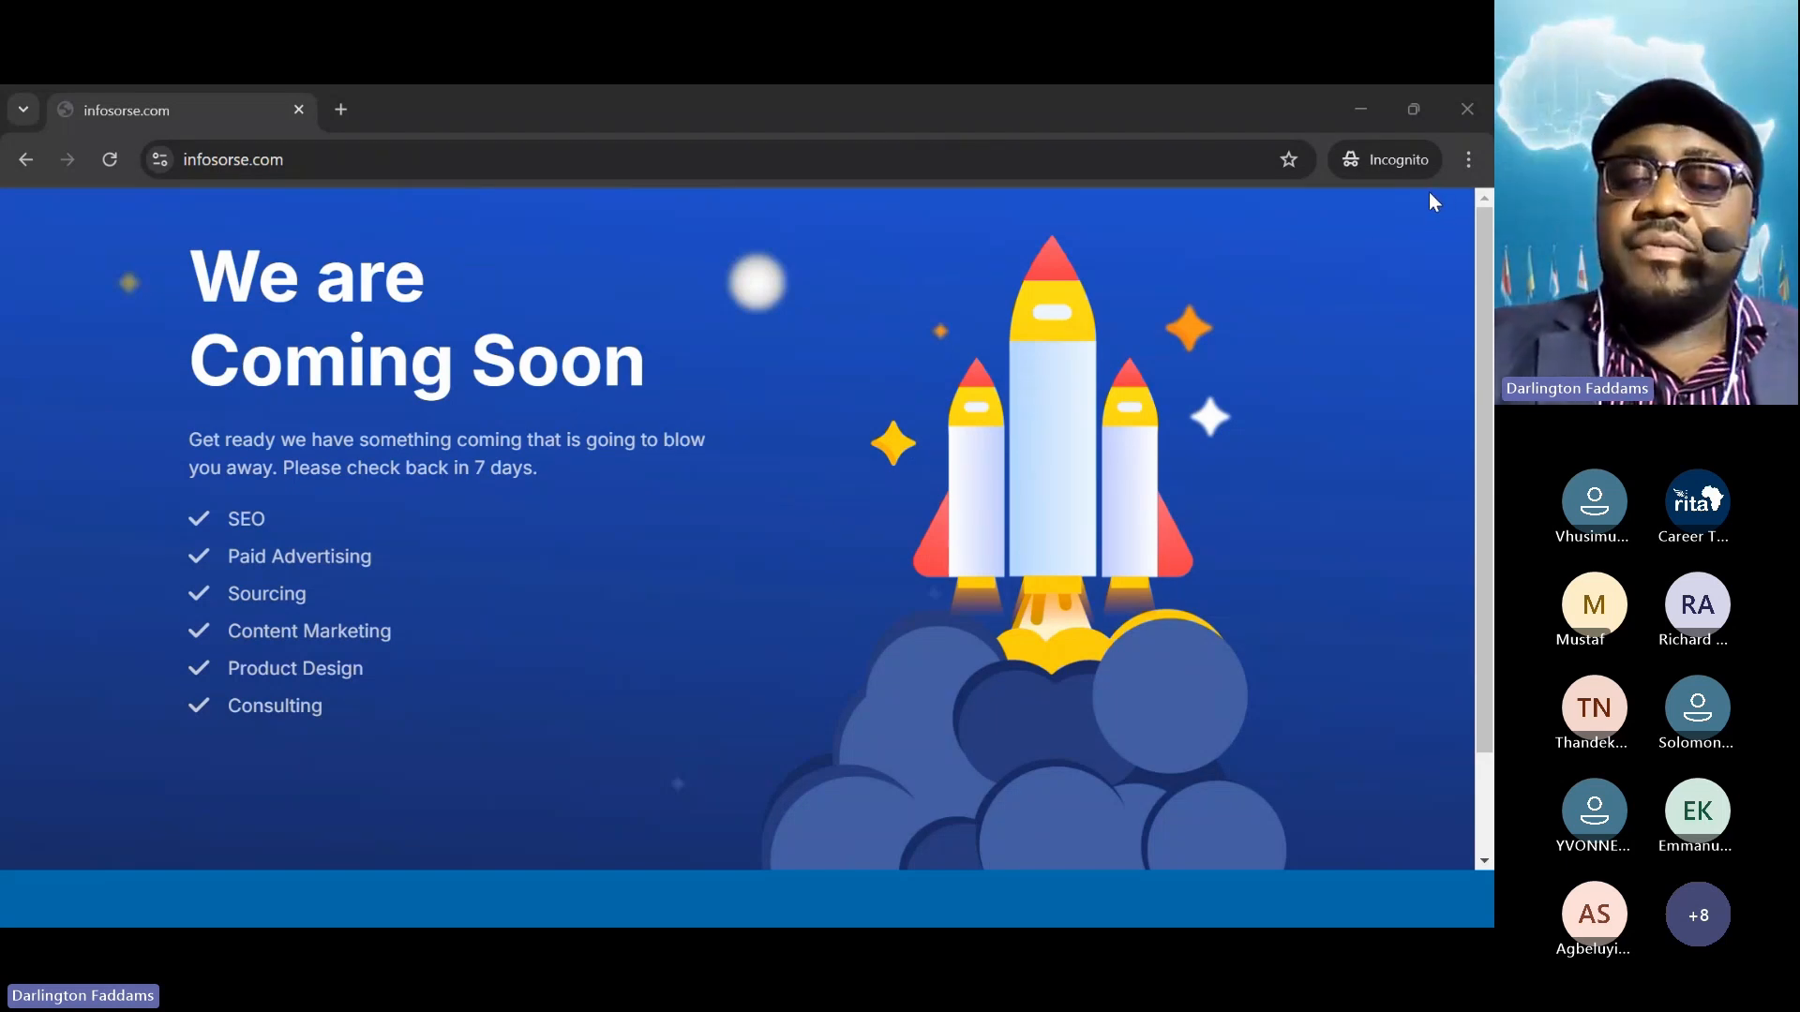
pyautogui.press('super+plus')
pyautogui.press('super+plus')
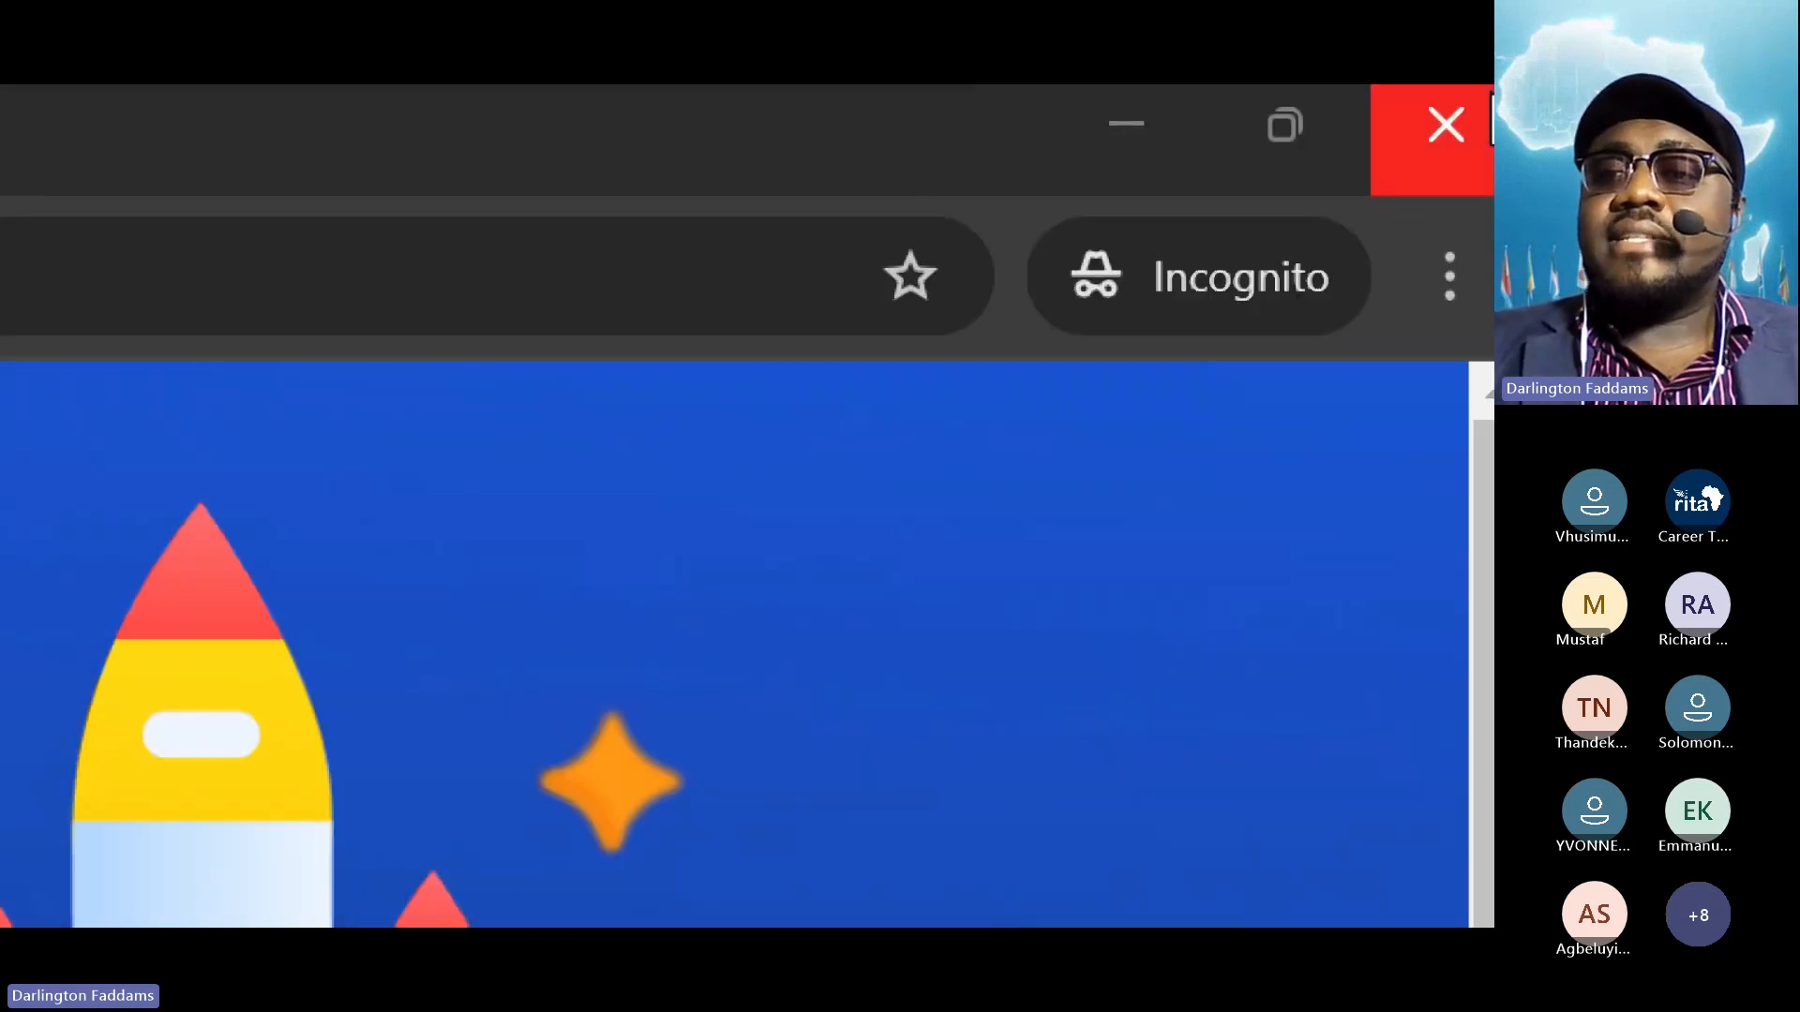
pyautogui.press('super+minus')
pyautogui.press('super+minus')
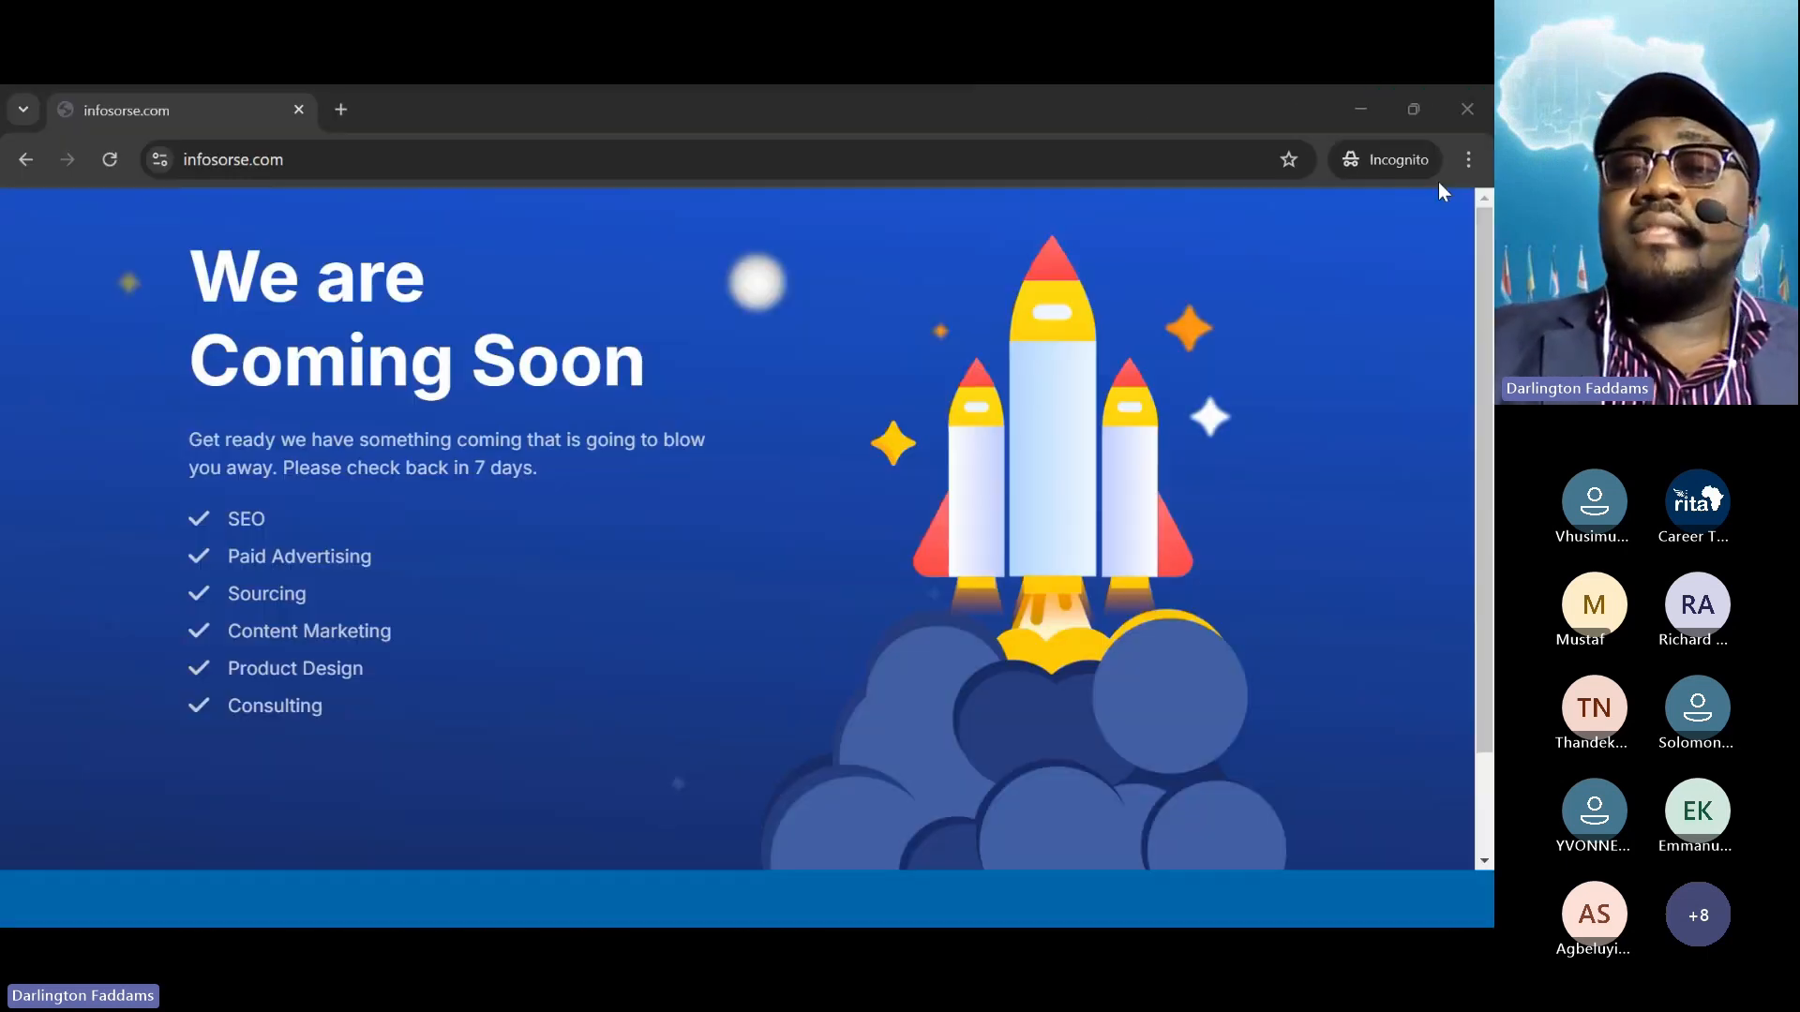
pyautogui.click(1485, 110)
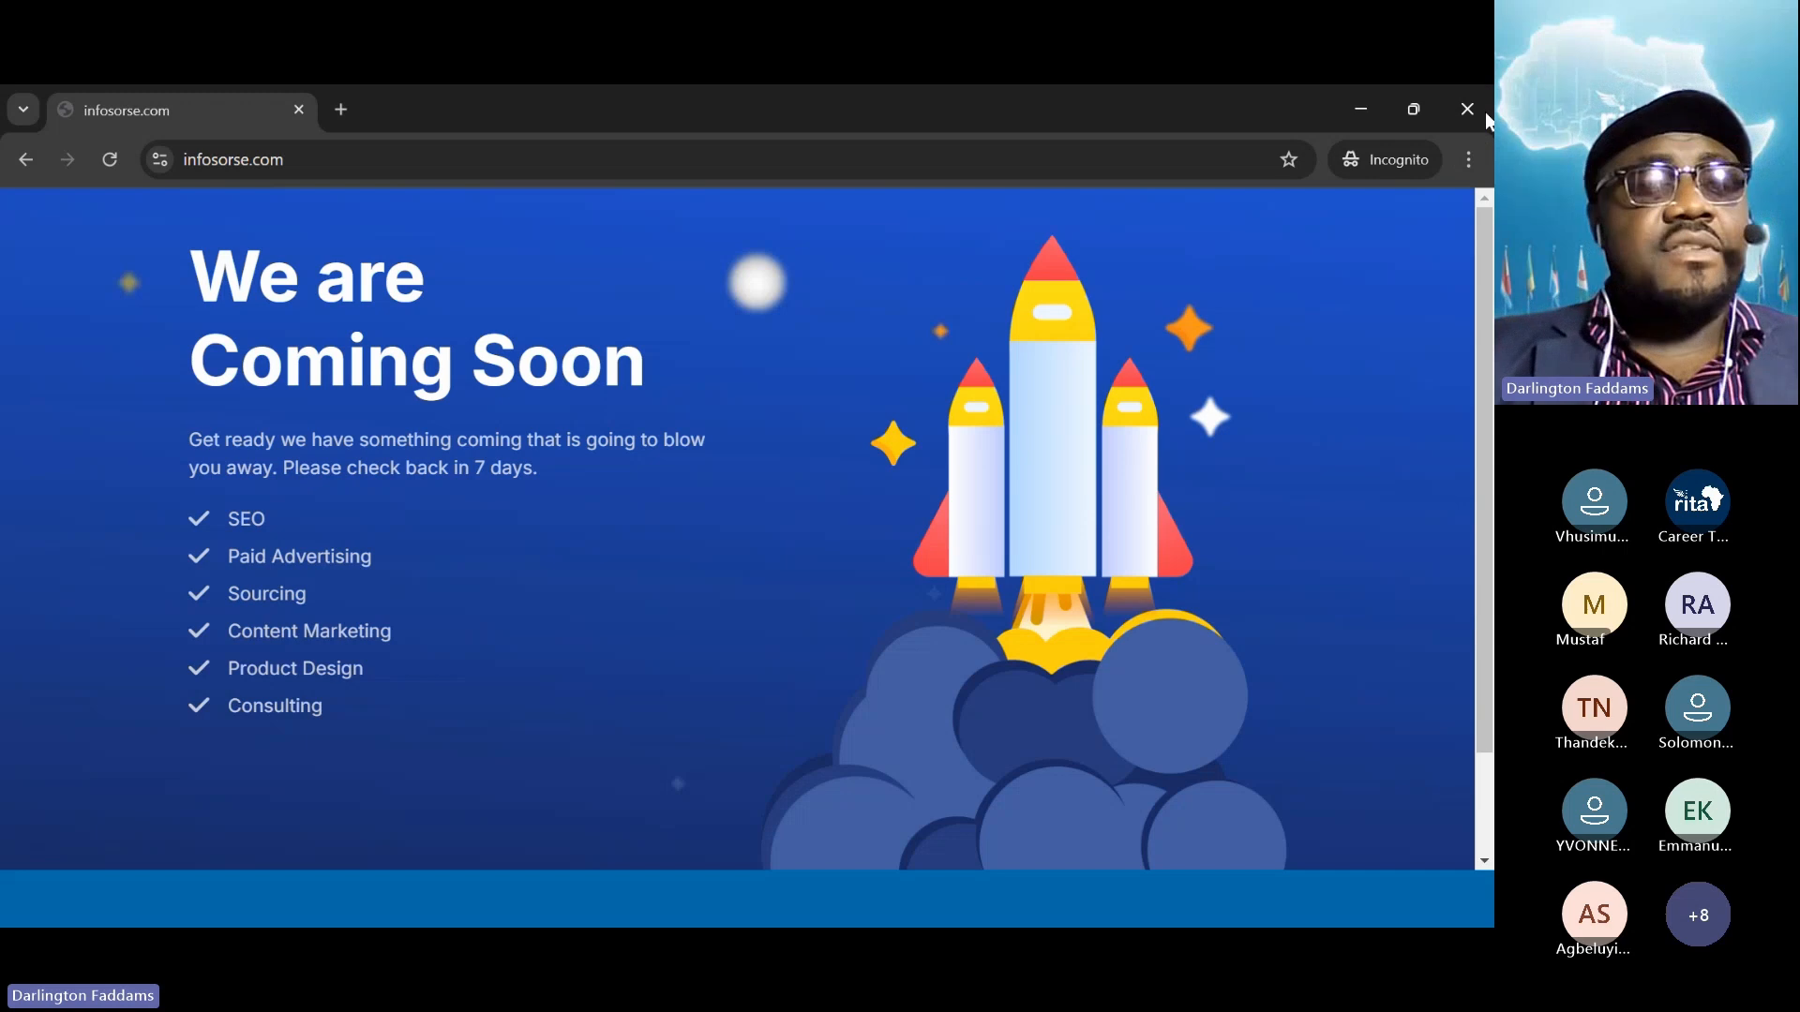
pyautogui.click(1485, 110)
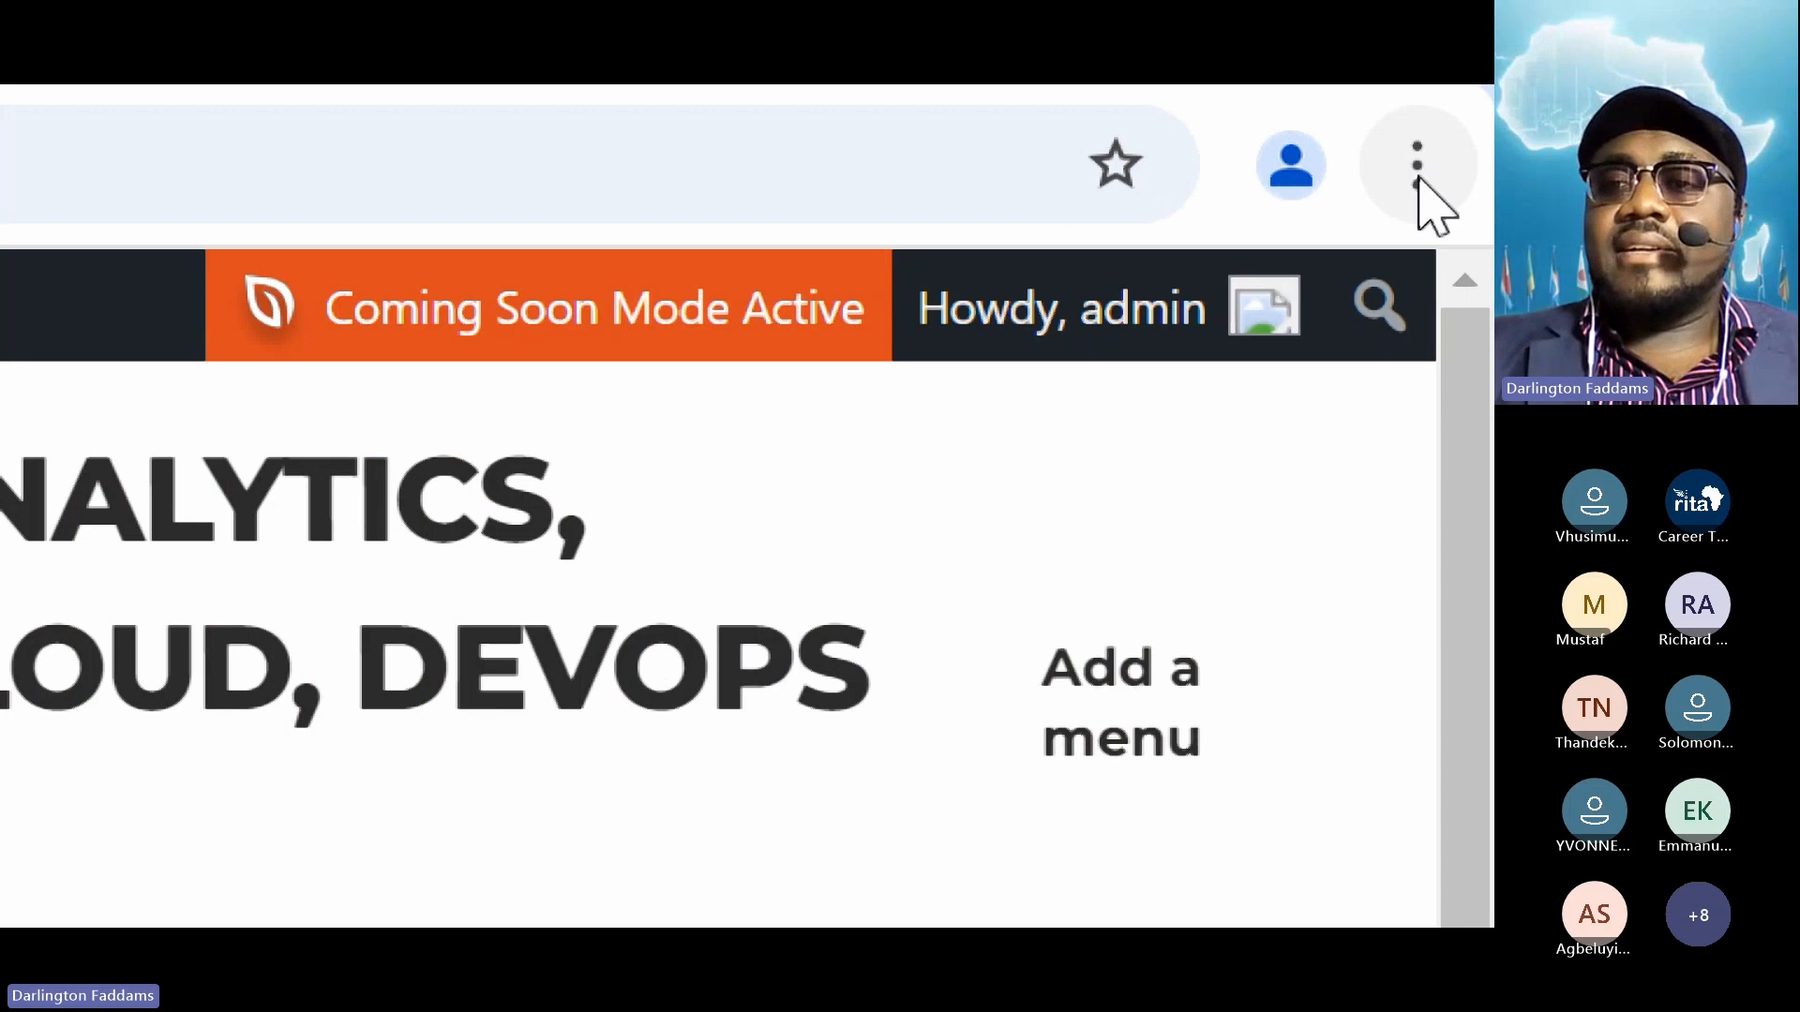
# Dismiss Chrome's three-dot menu, then show the Windows desktop with Win+D
pyautogui.click(1468, 161)
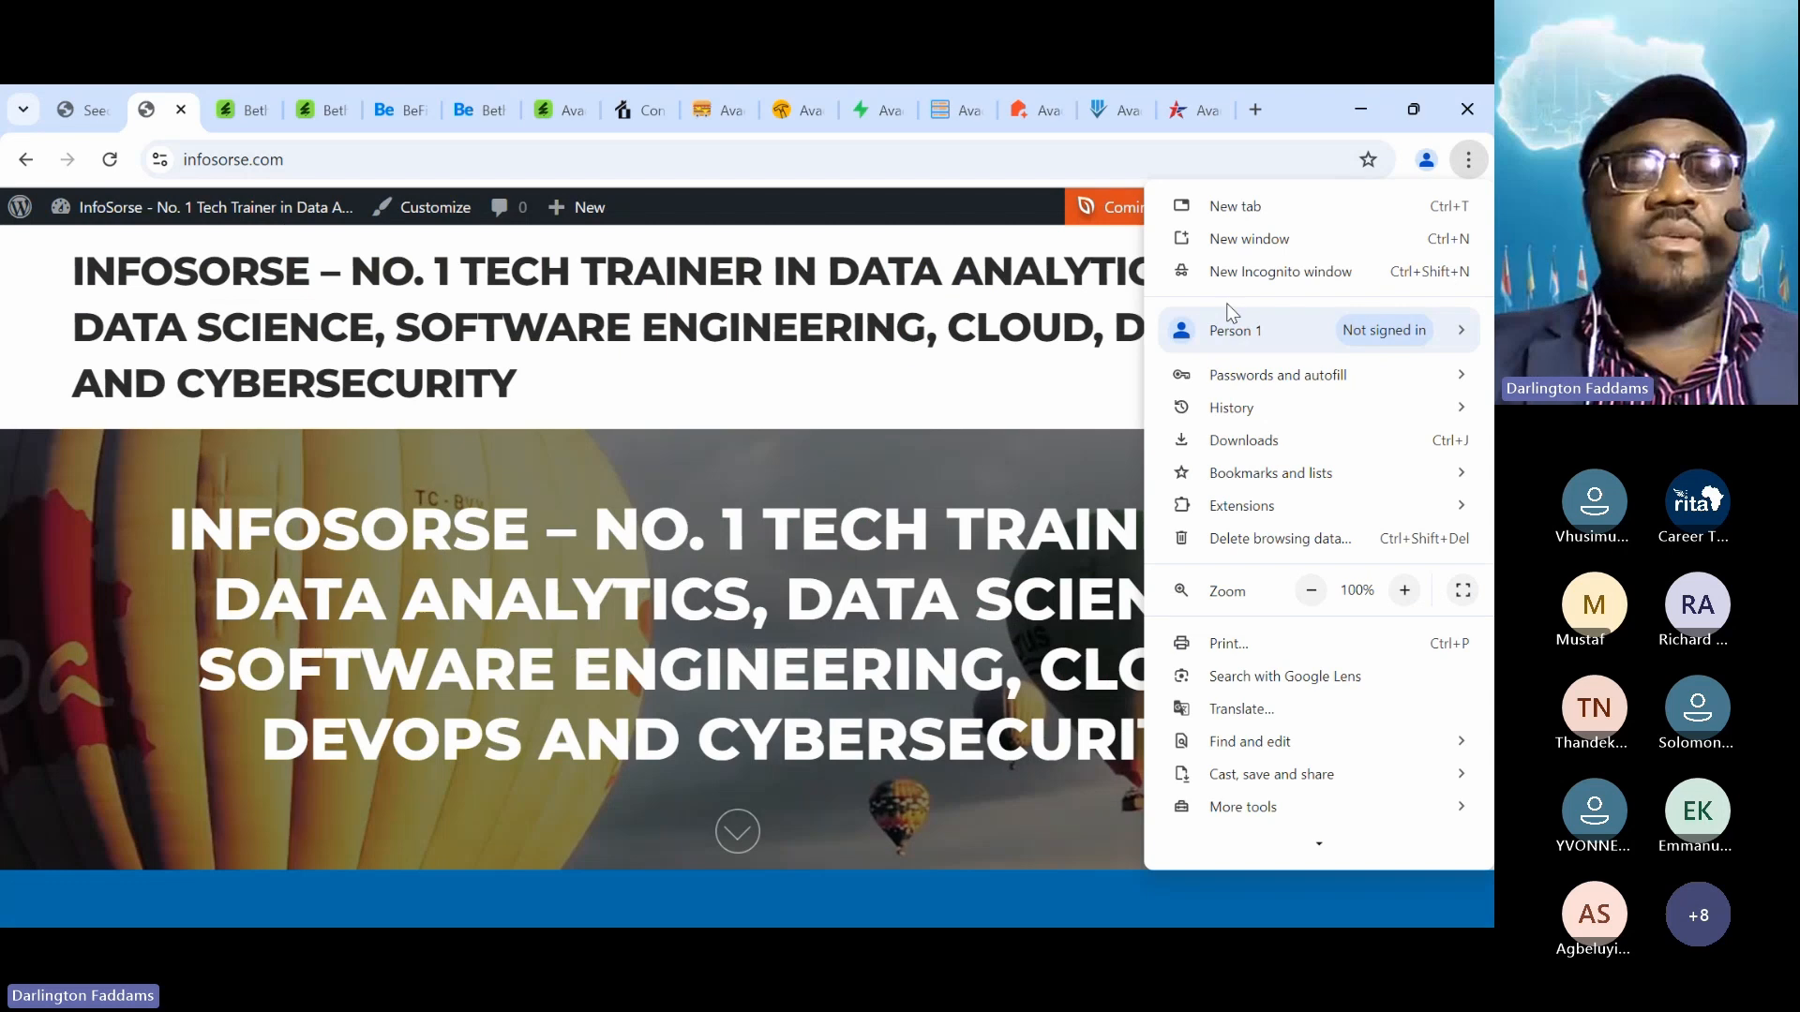
pyautogui.click(591, 401)
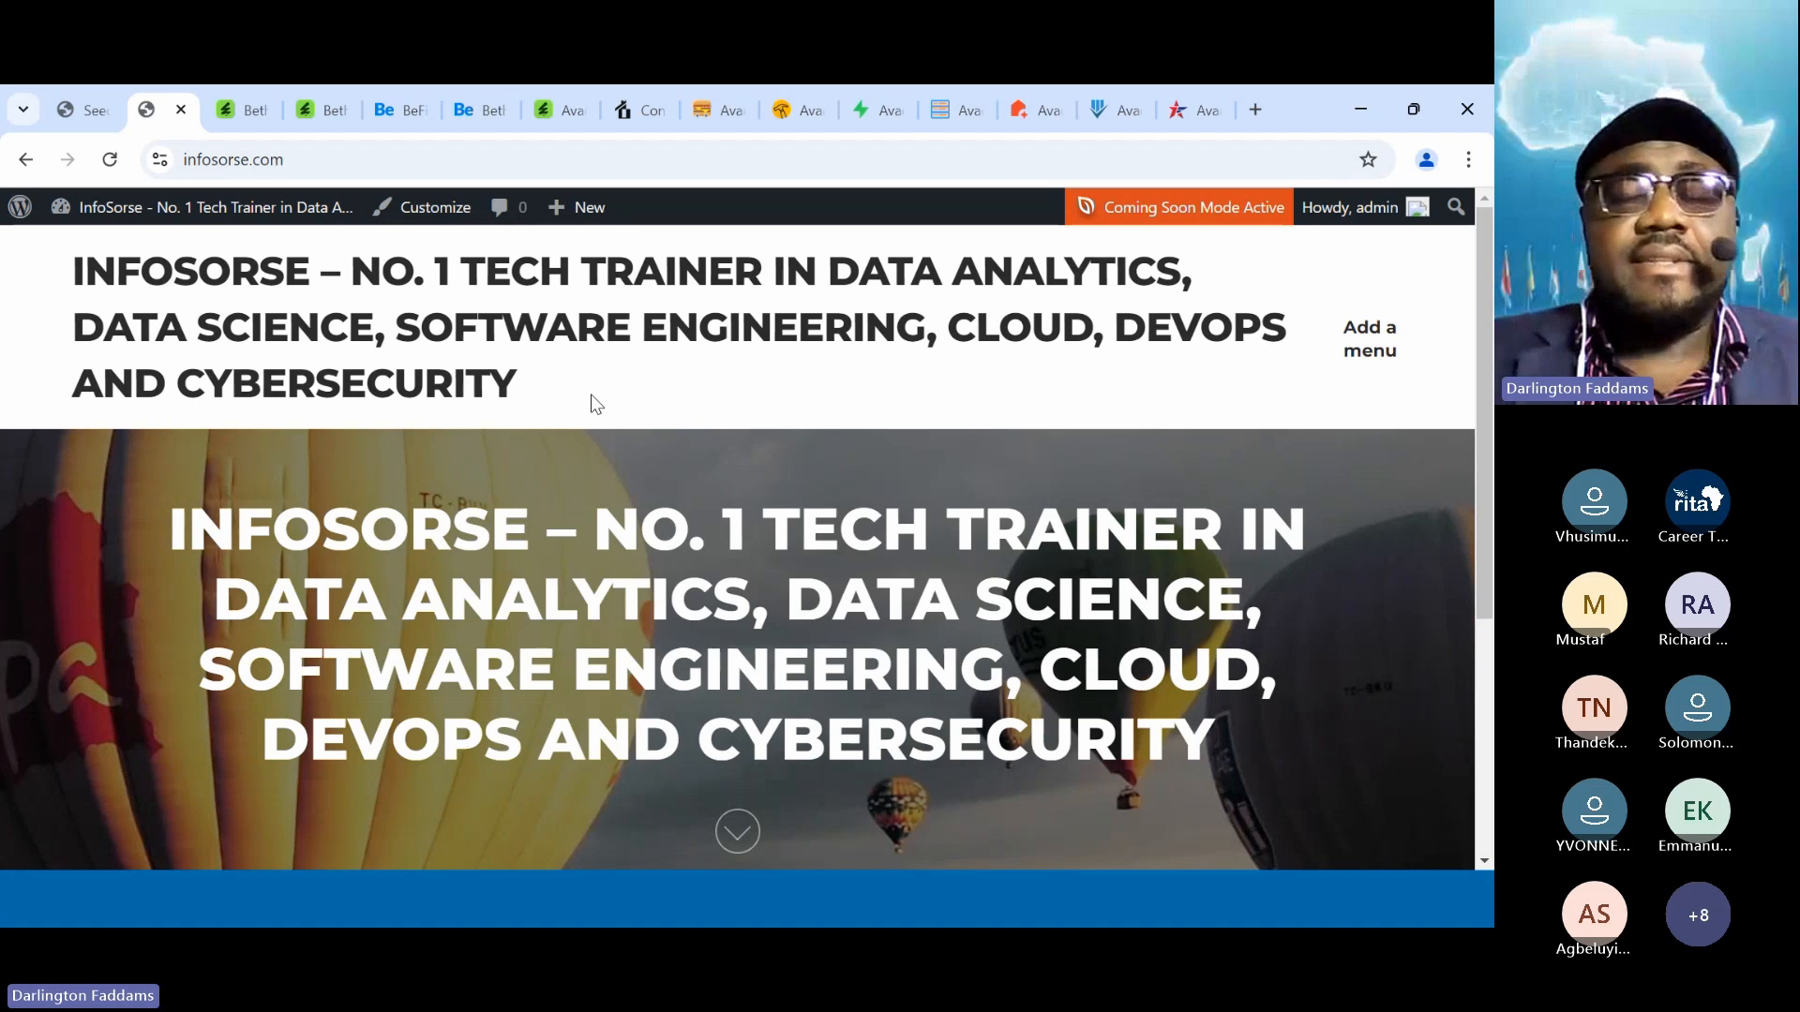
pyautogui.press('super+d')
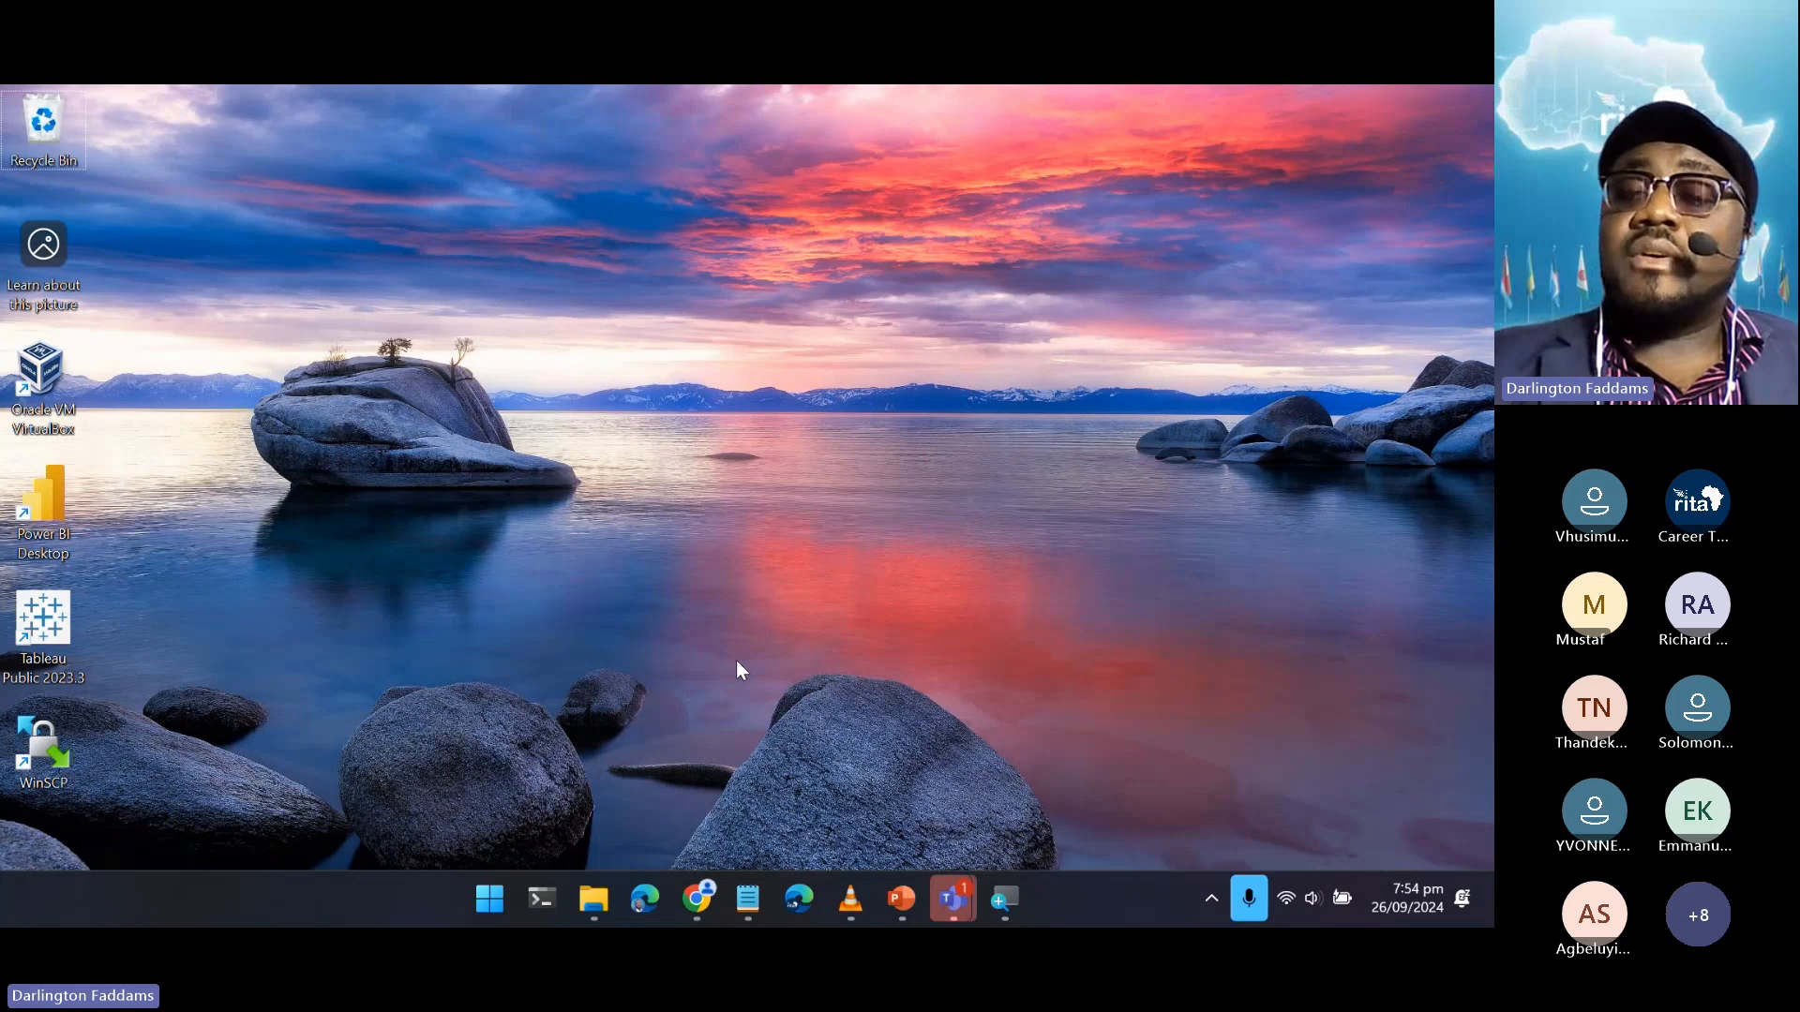
# Restore the Chrome window showing infosorse.com from the taskbar
pyautogui.click(697, 900)
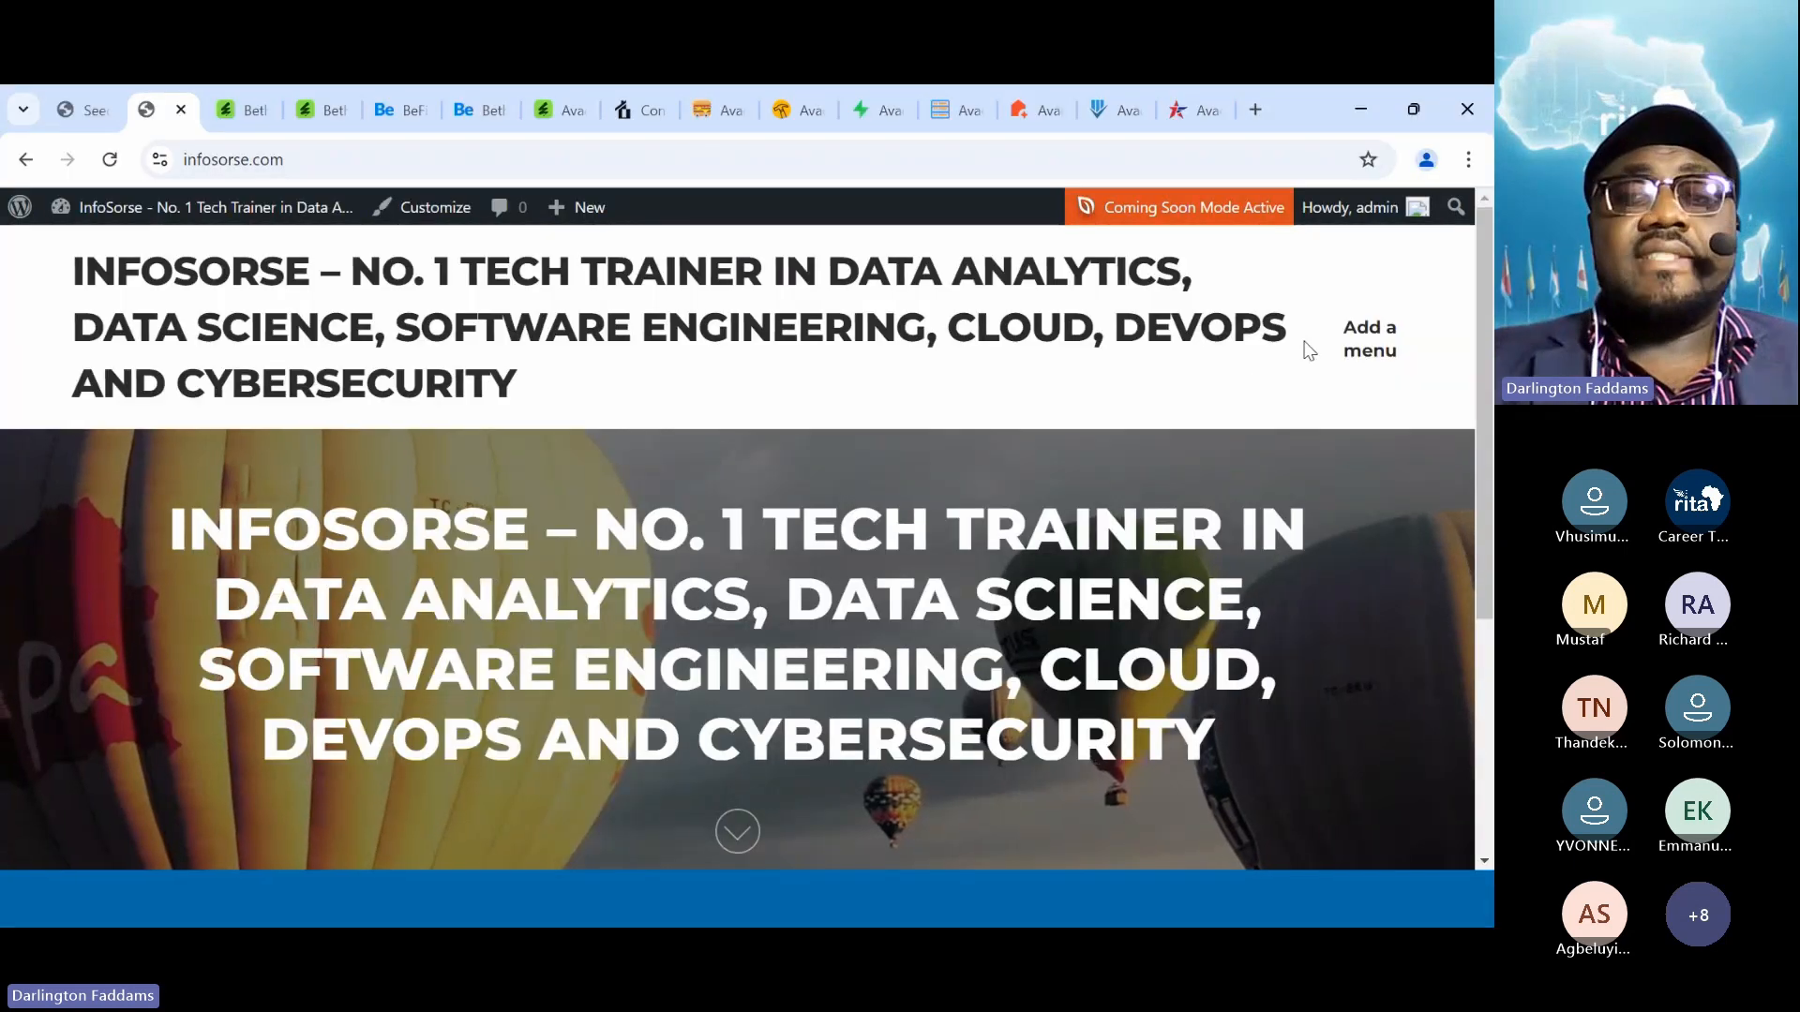
# Google 'xampp' in a new tab, then switch to the wp-docs.txt notes in Notepad
pyautogui.click(1257, 111)
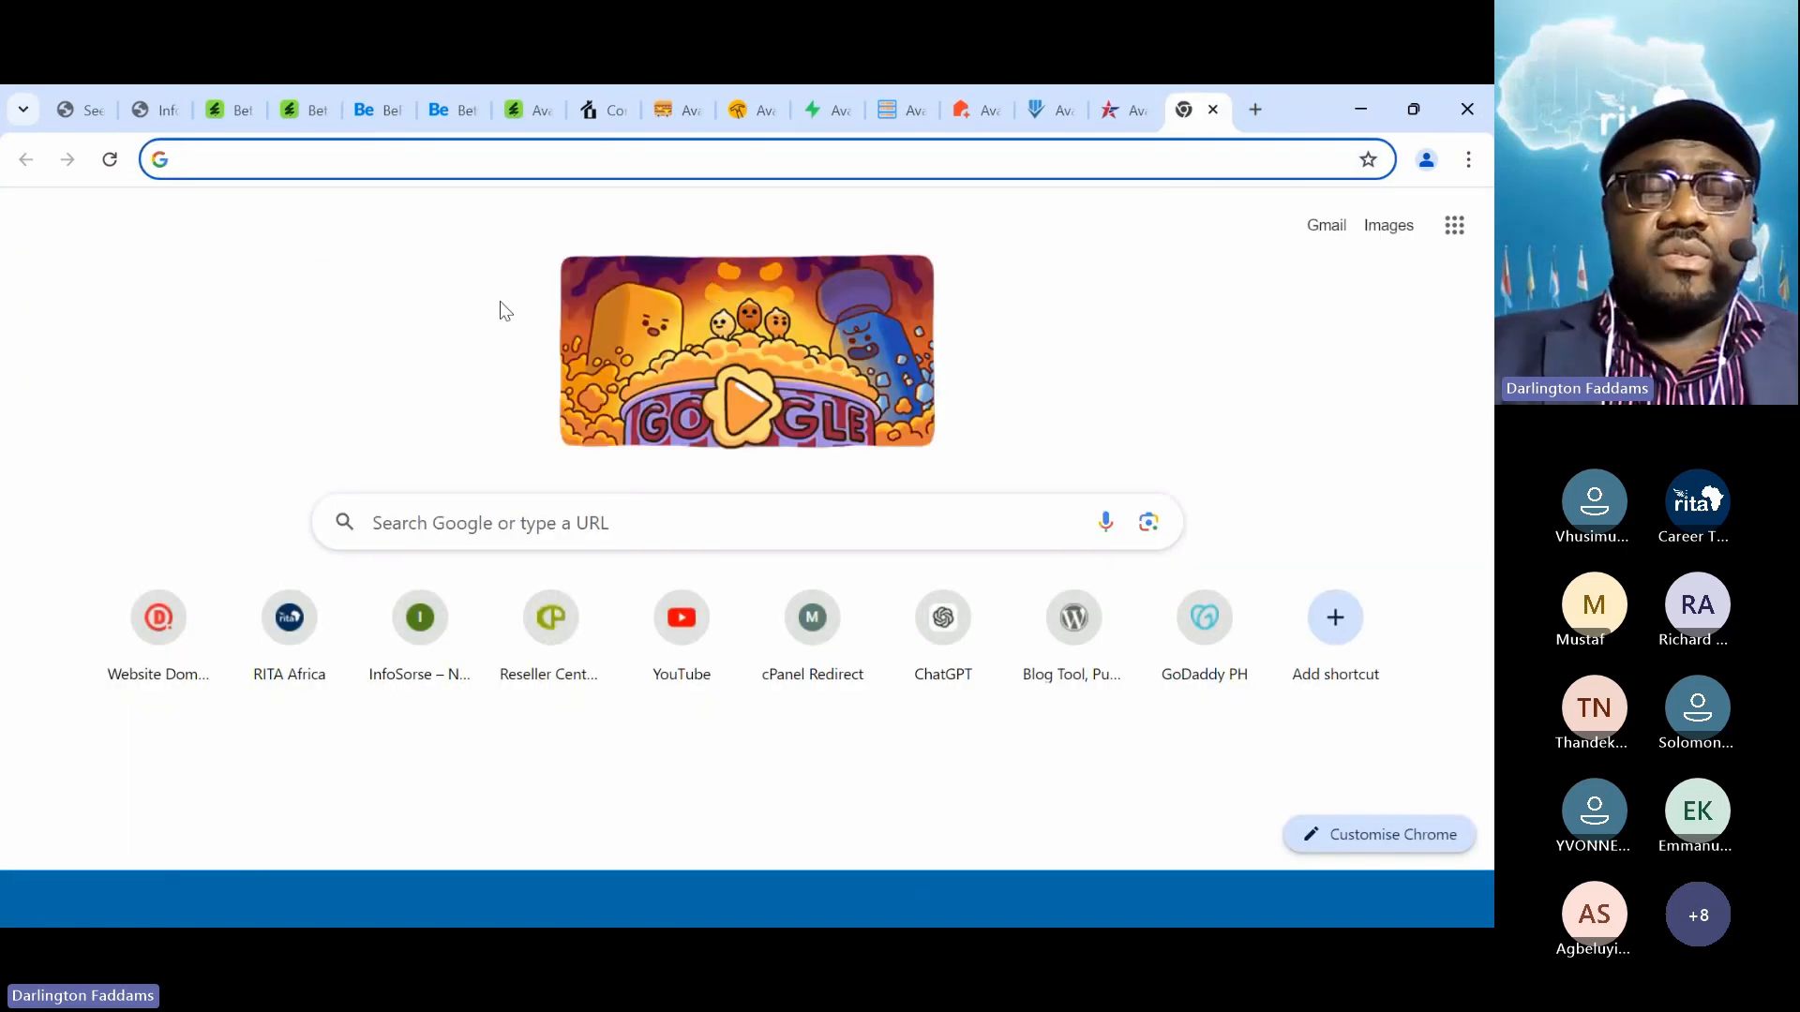
pyautogui.write('xampp')
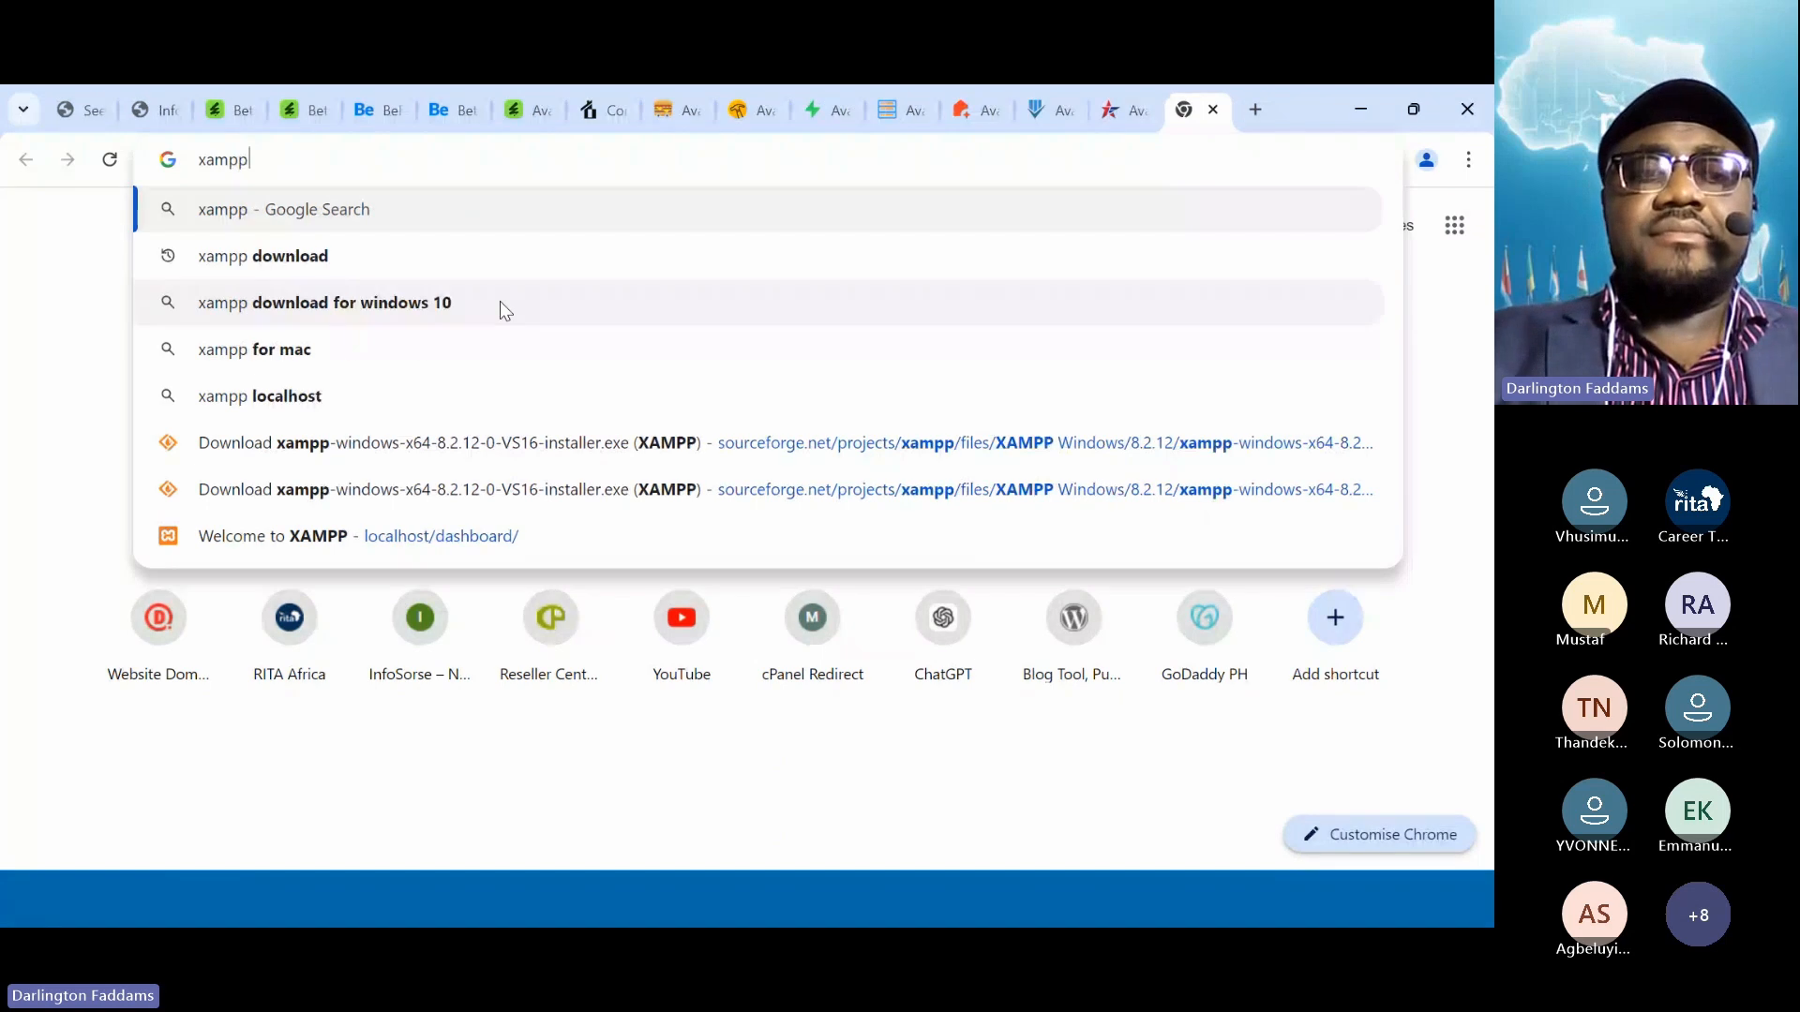
pyautogui.press('Return')
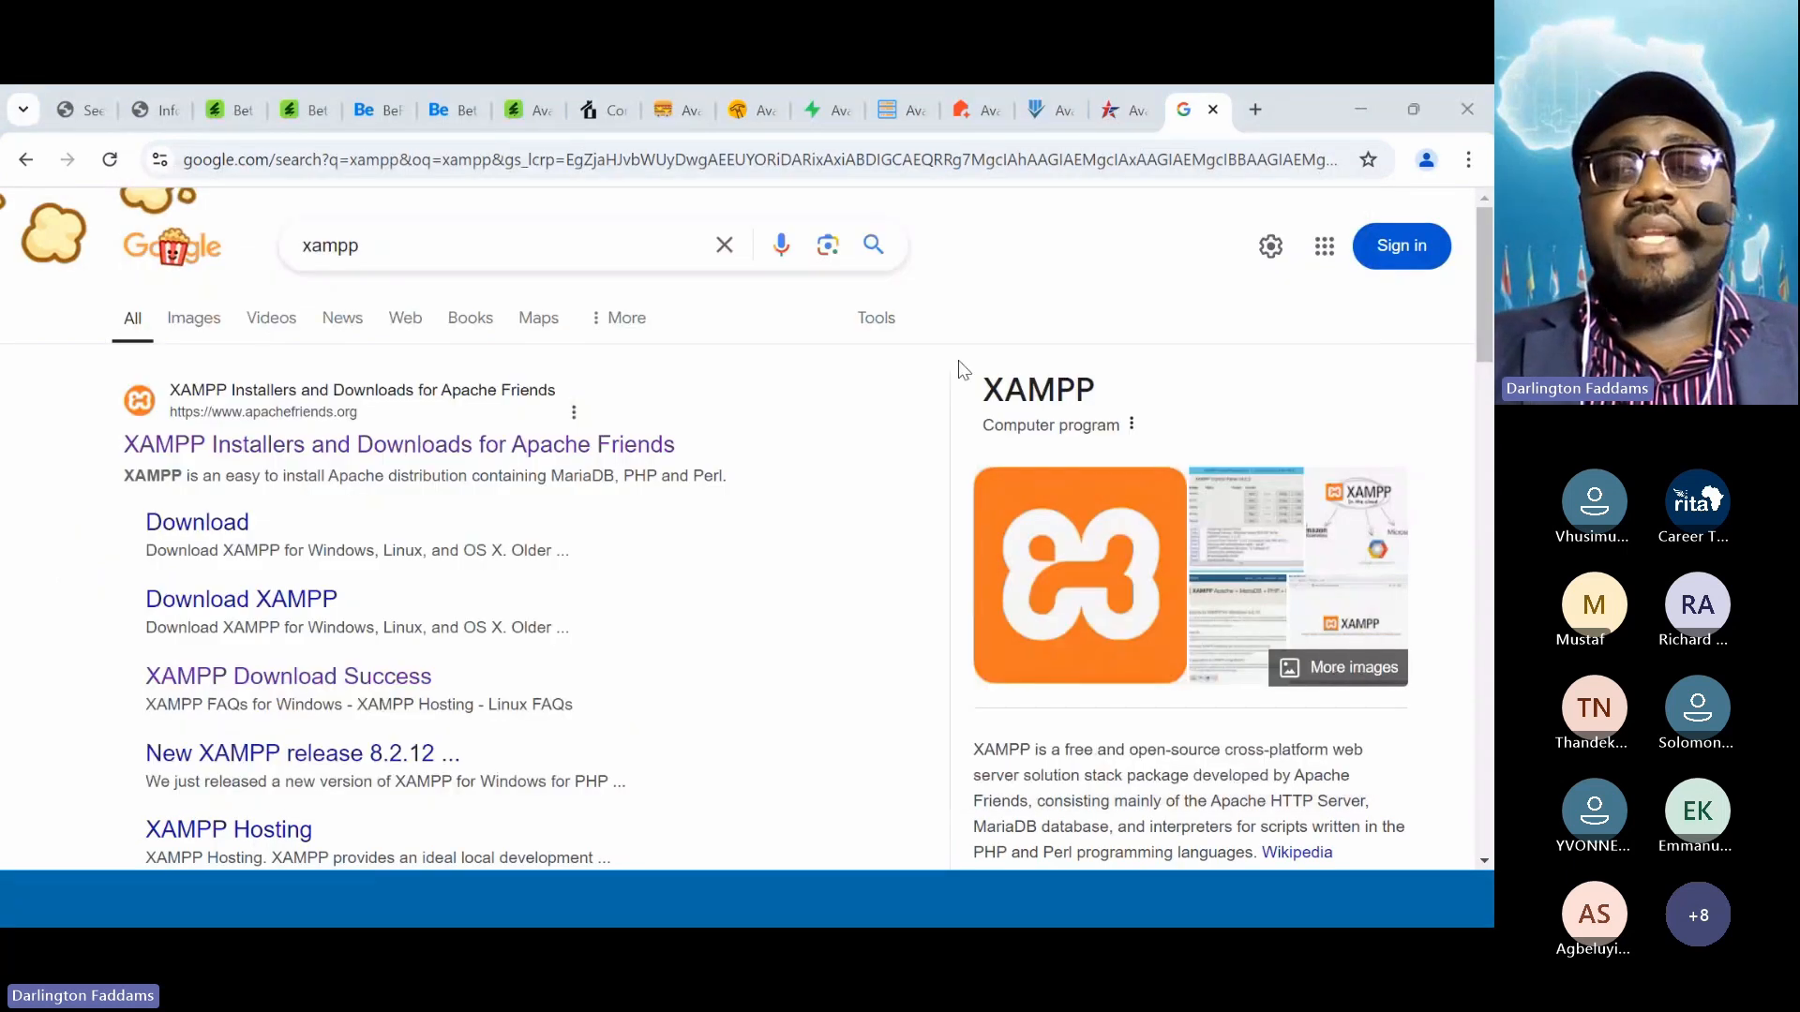
pyautogui.hotkey('alt', 'Tab')
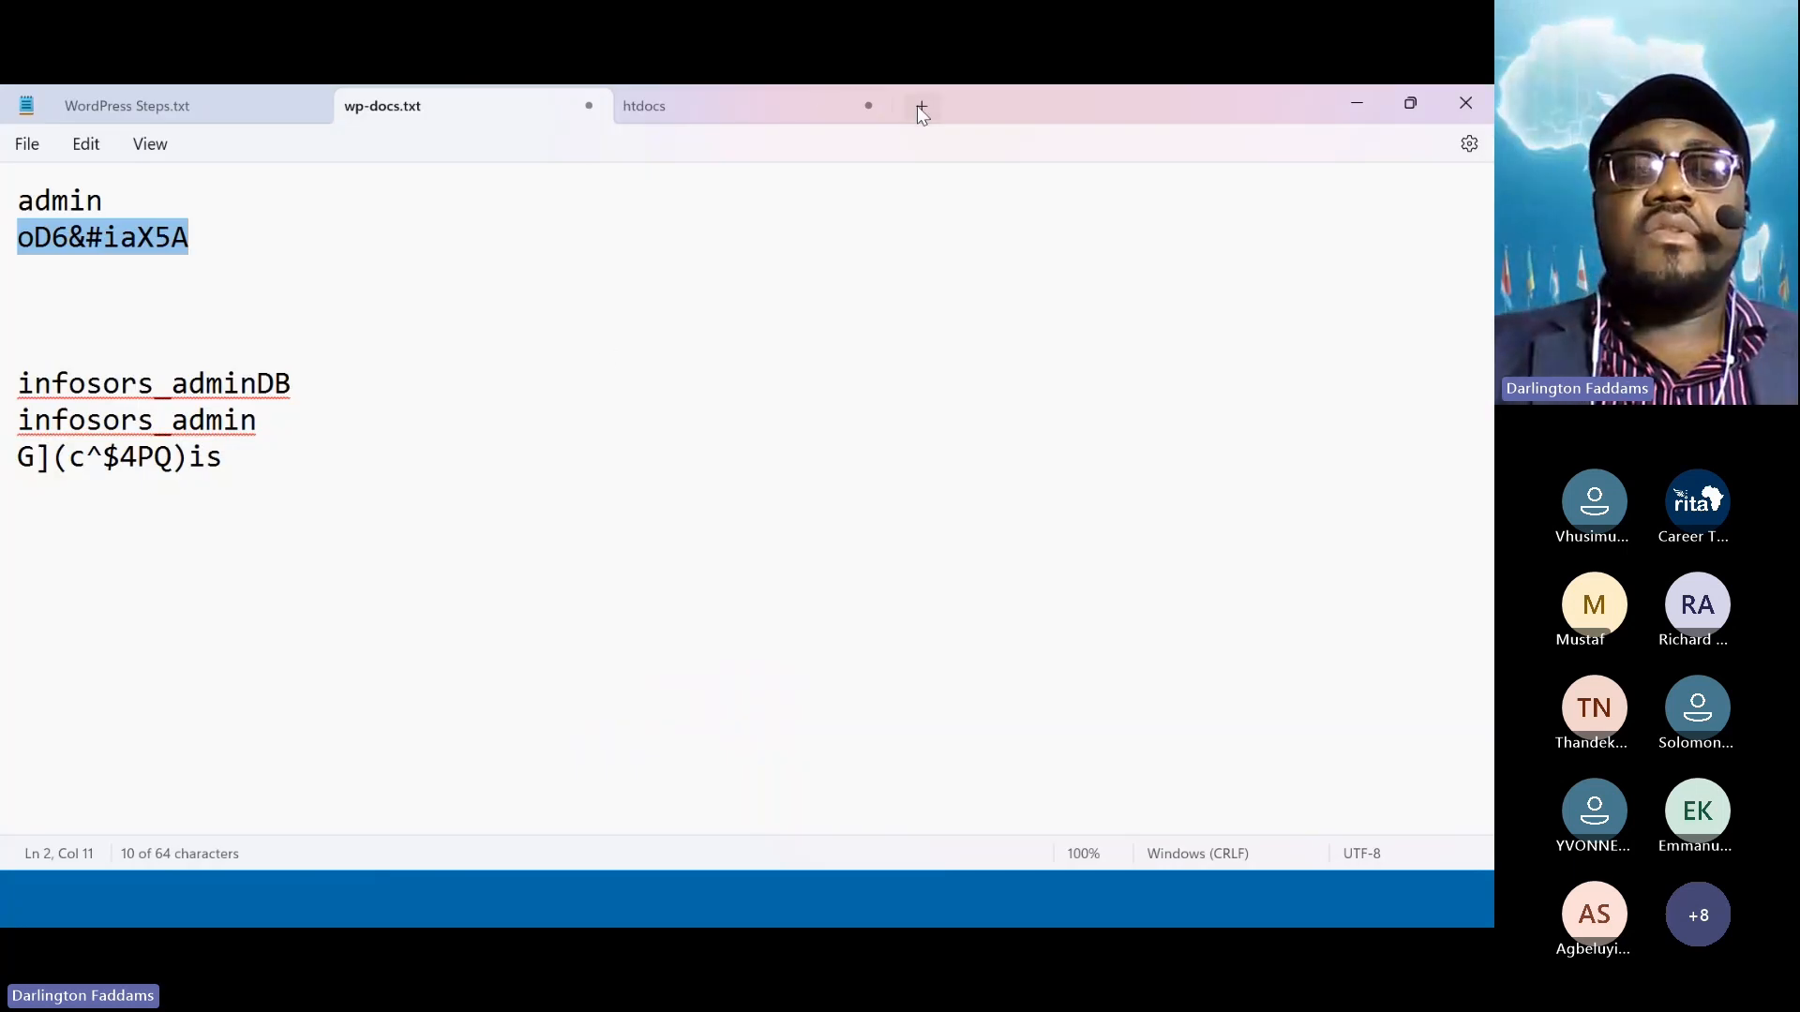
# Start a new note with the line 'WAMP - Windows, Apache Server, MySQL, PHP'
pyautogui.click(919, 106)
pyautogui.press('Return')
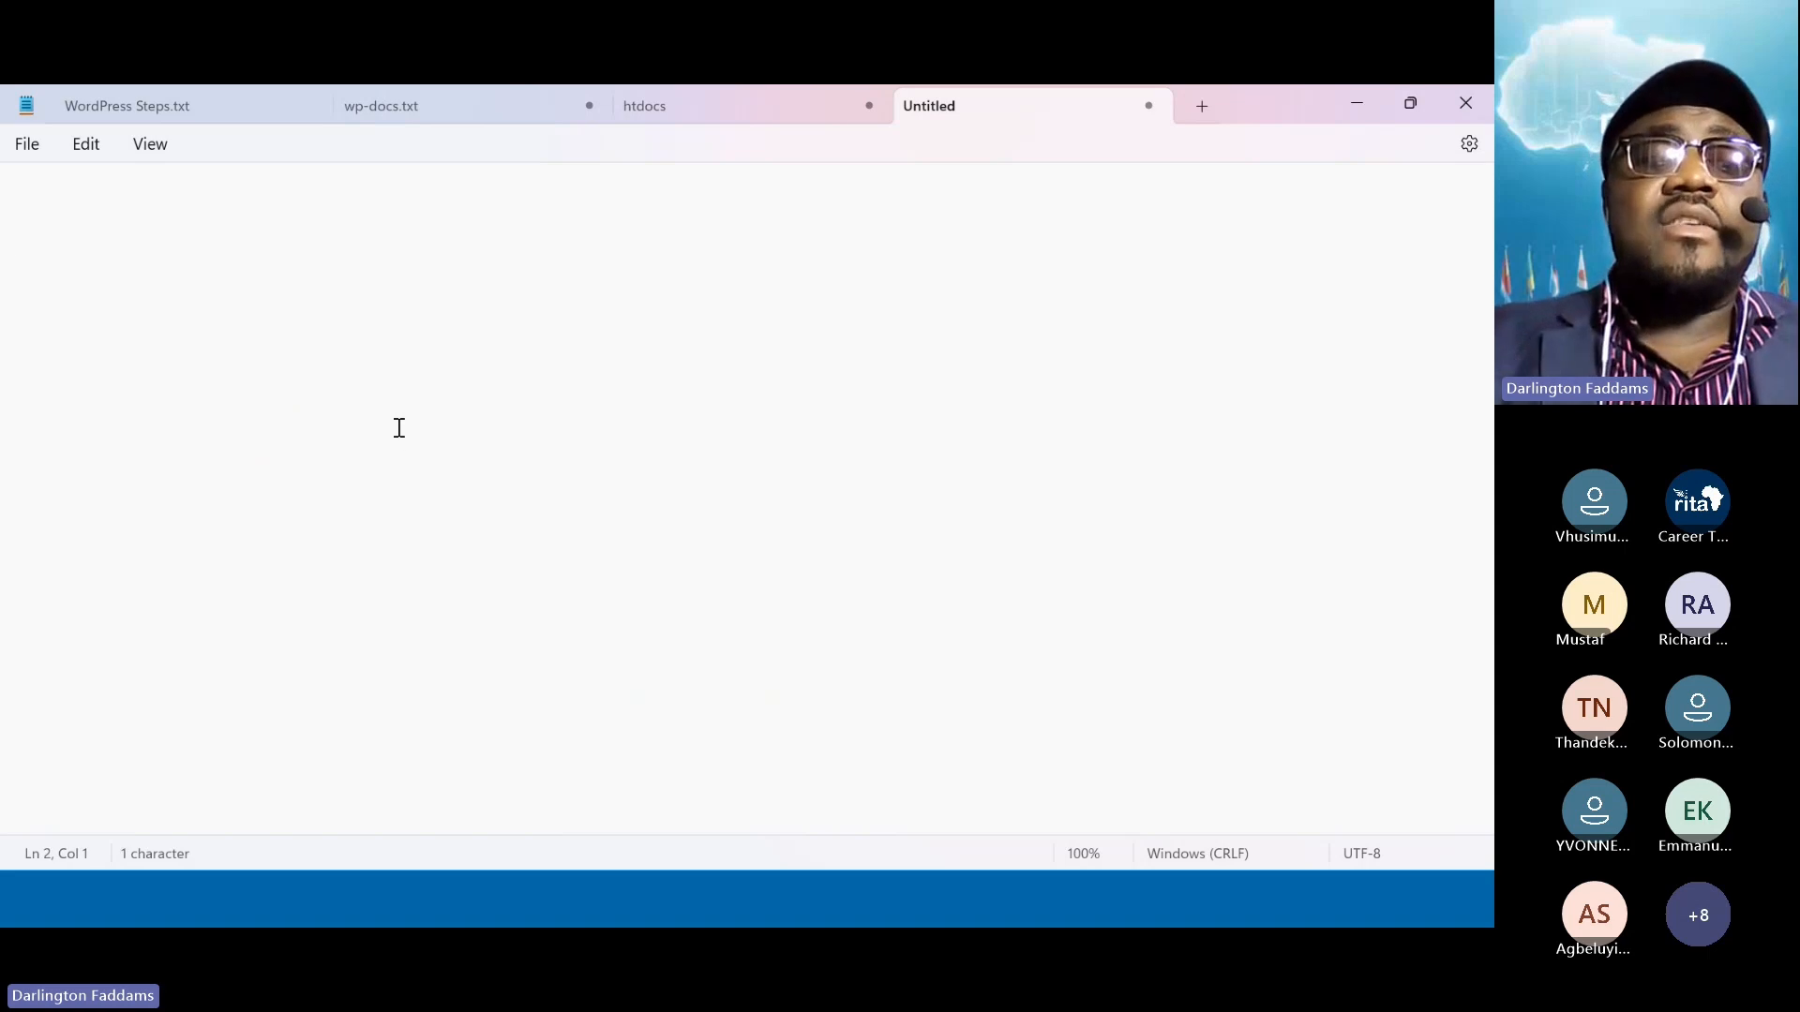
pyautogui.write('WAMP - ')
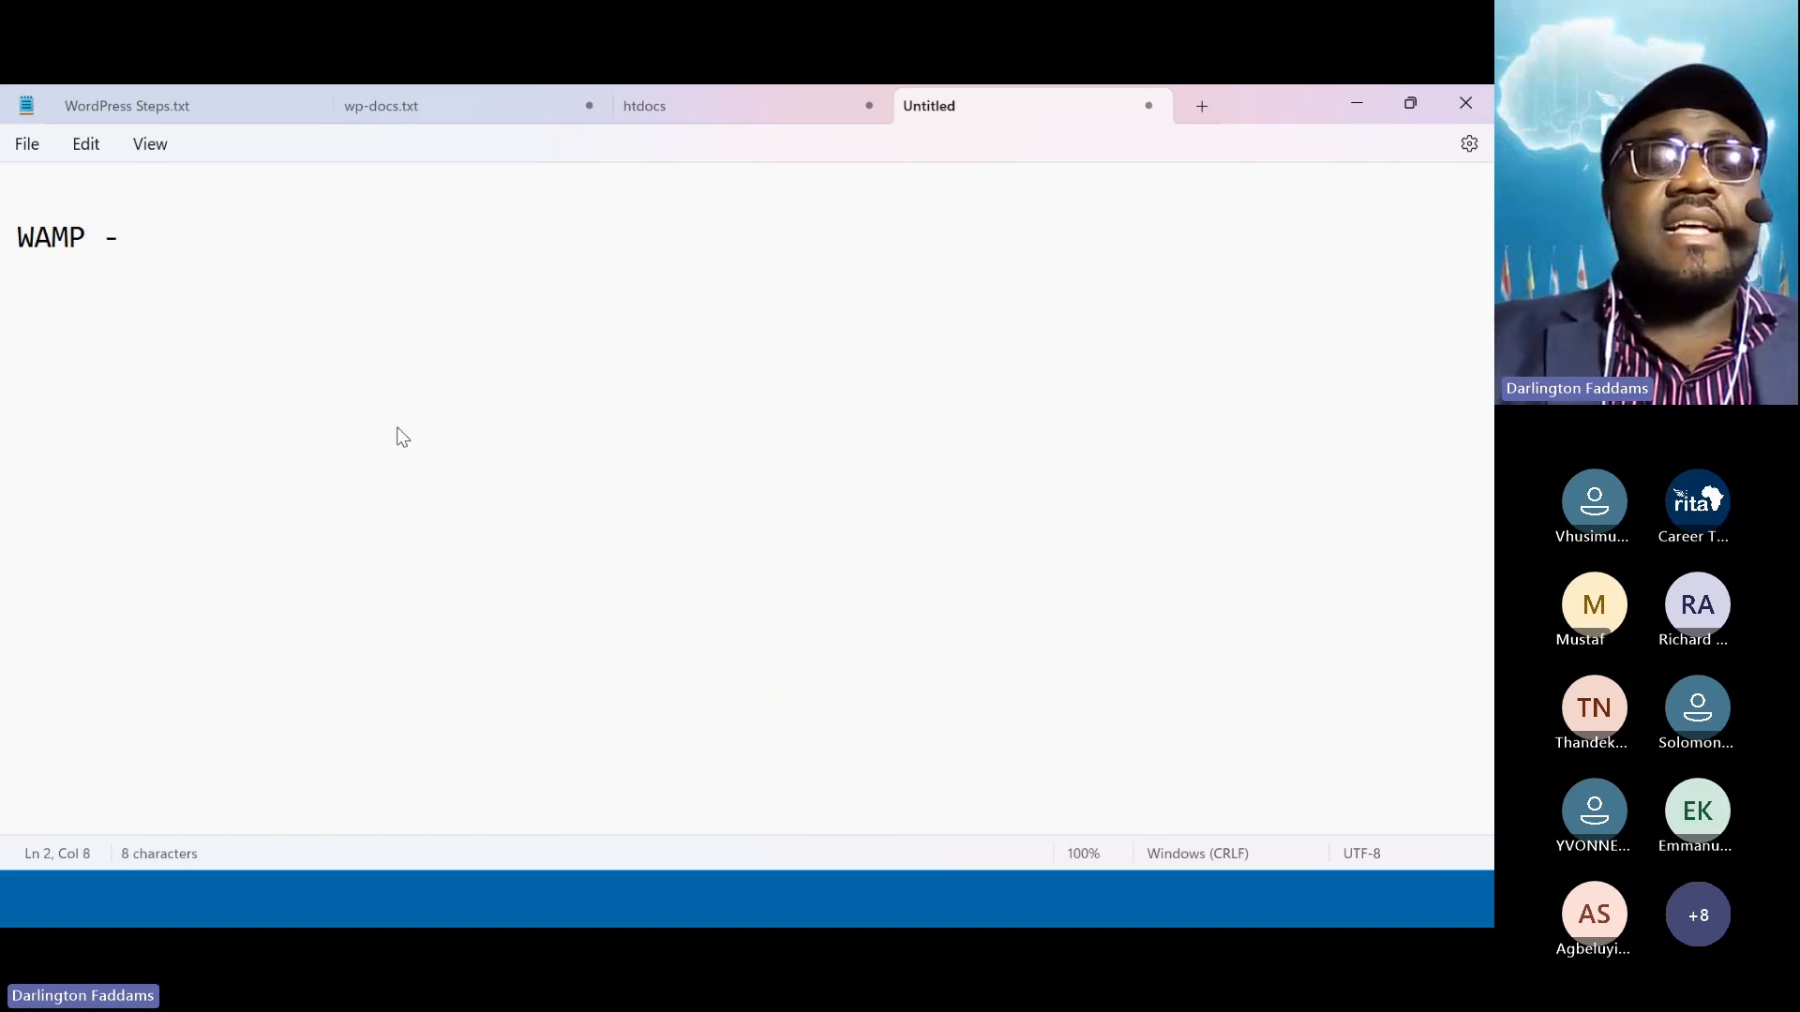
pyautogui.write('Windows A')
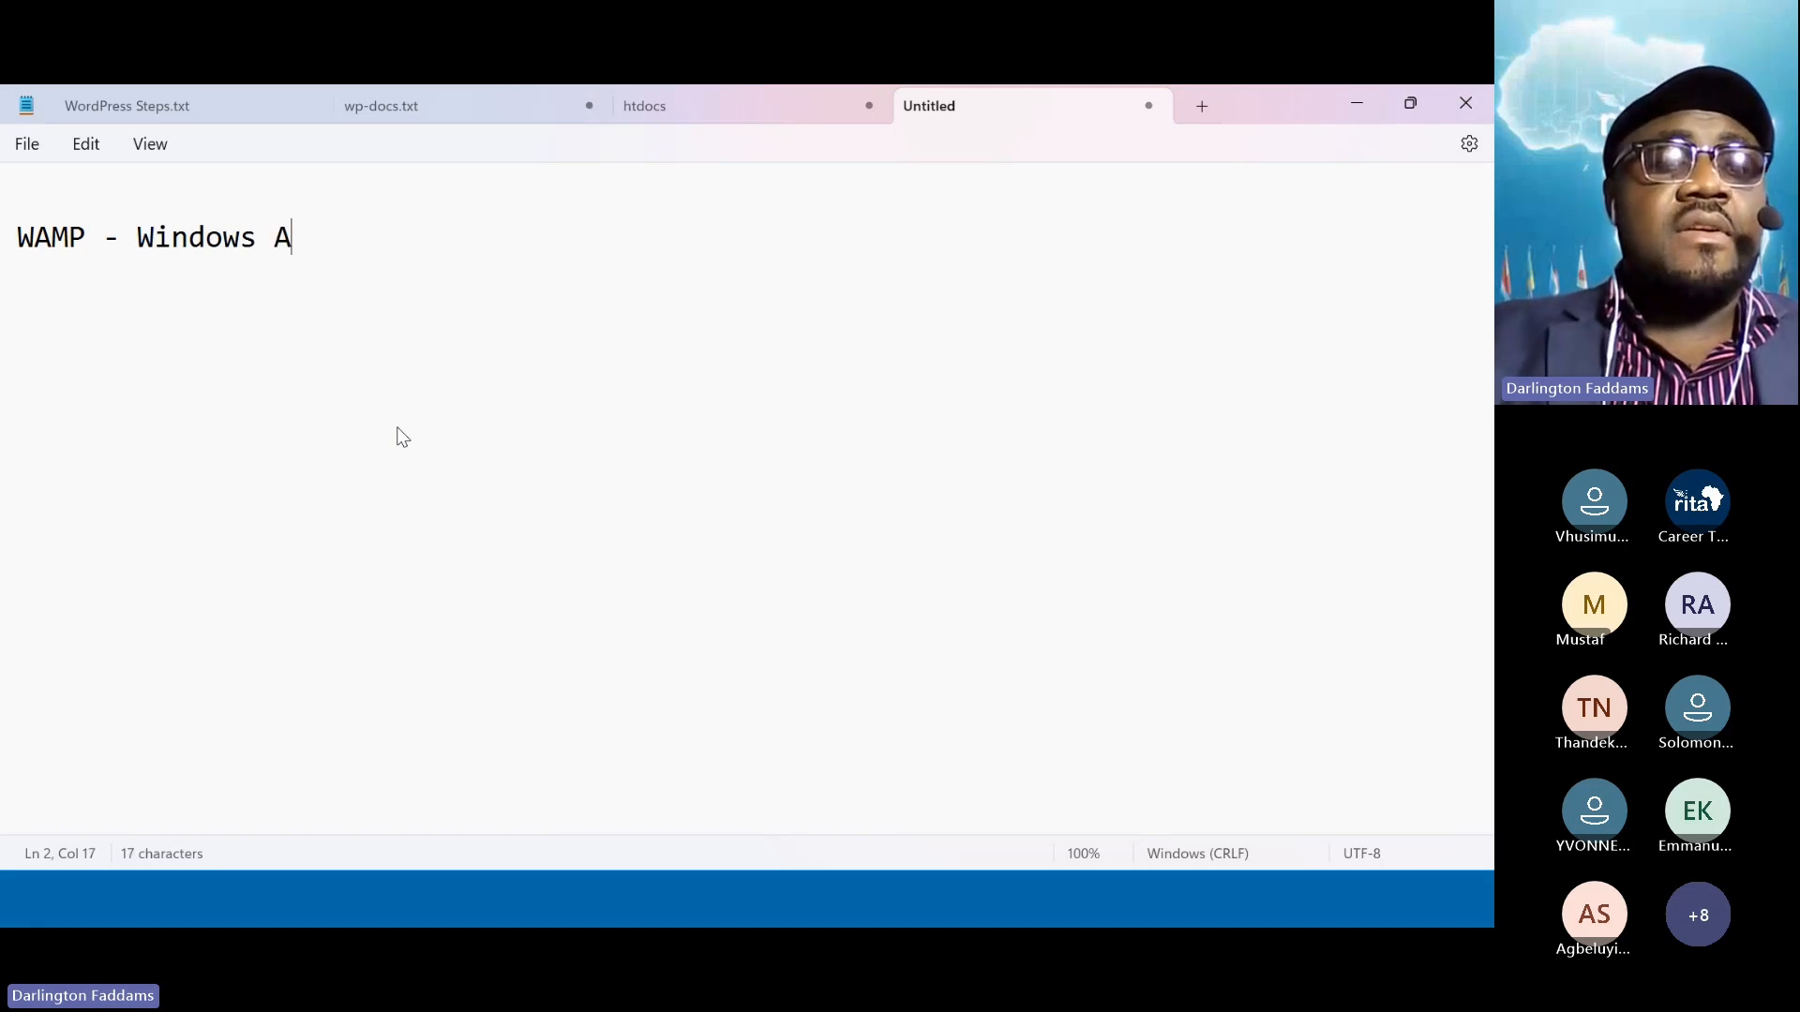
pyautogui.press('BackSpace')
pyautogui.press('BackSpace')
pyautogui.write(', Apache')
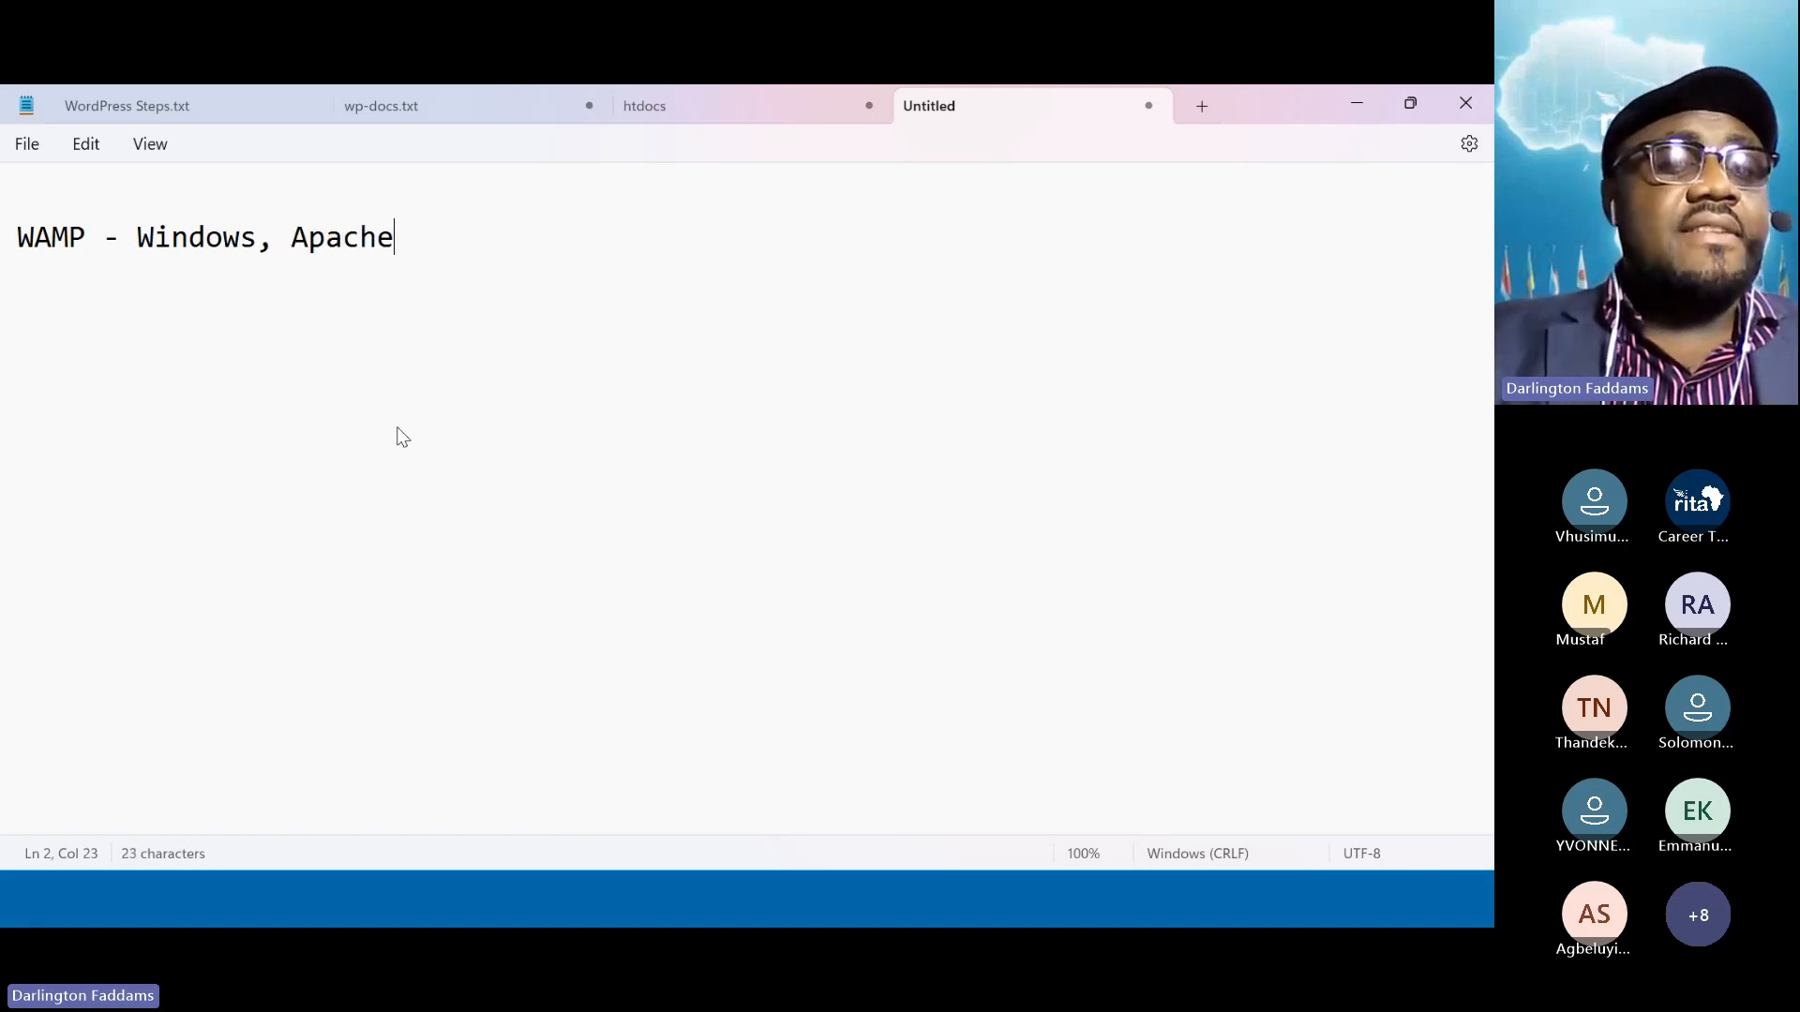
pyautogui.write(' Server')
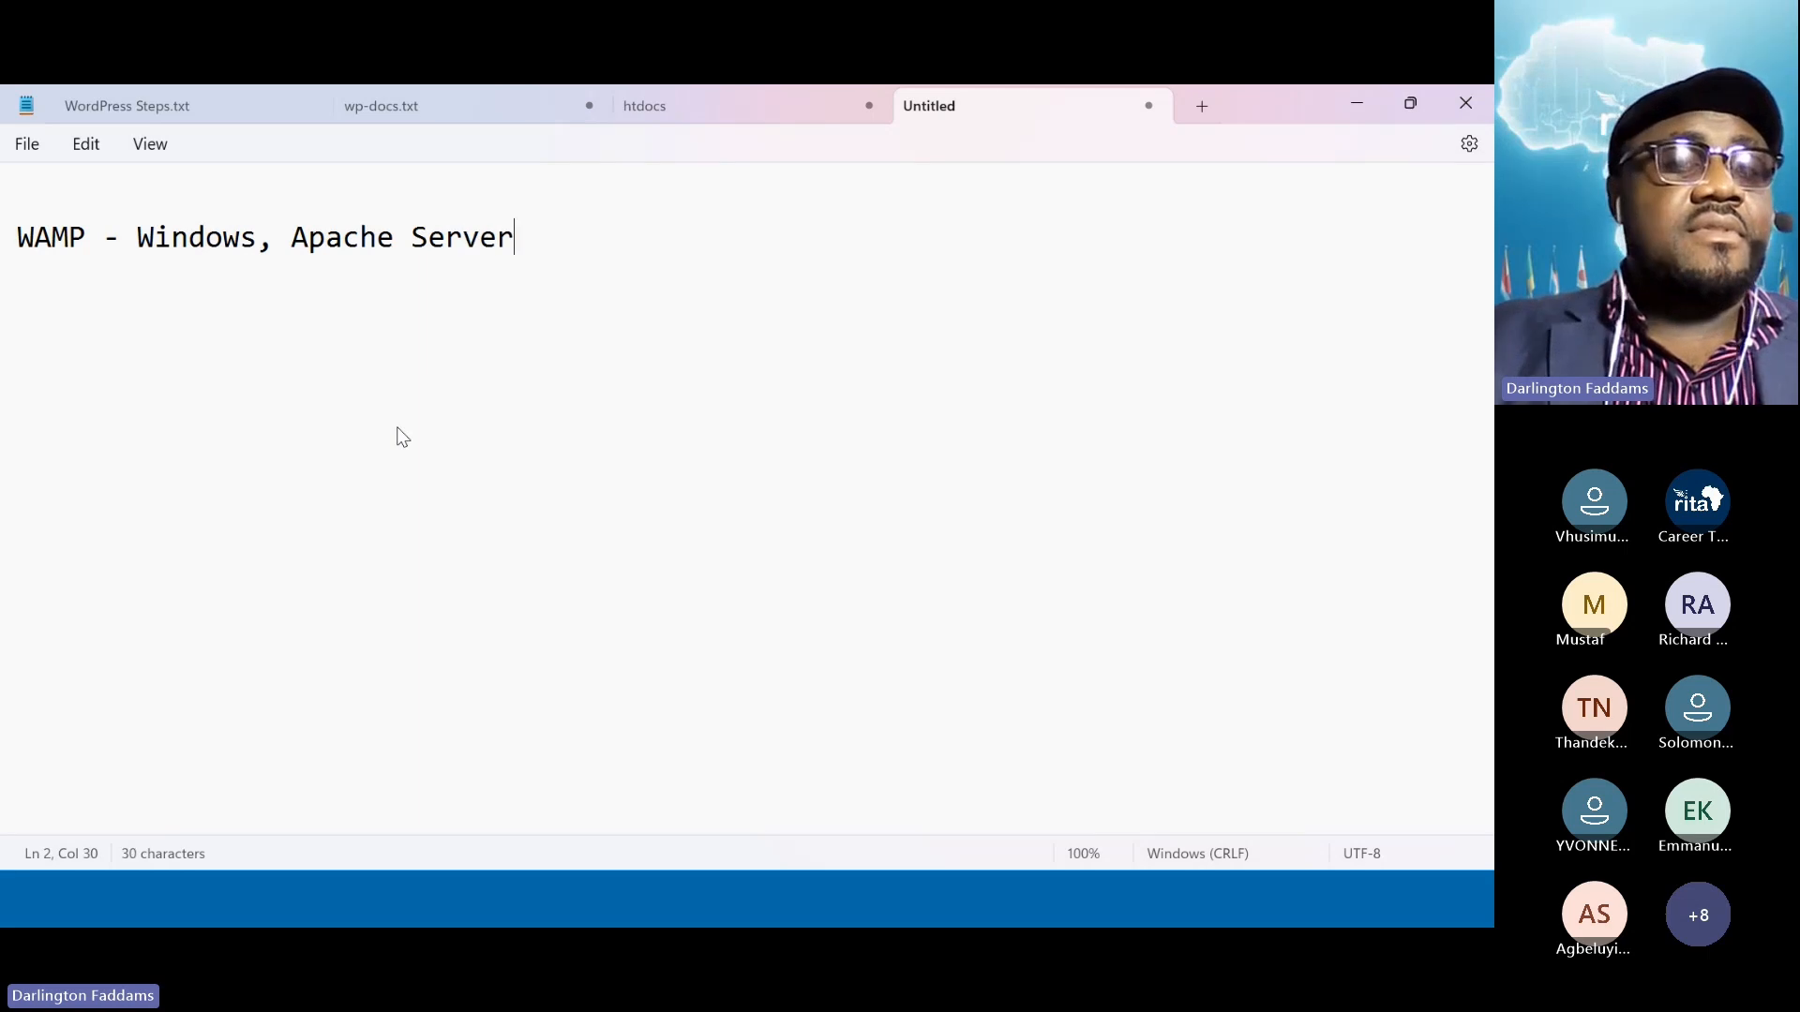
pyautogui.write(', Mys')
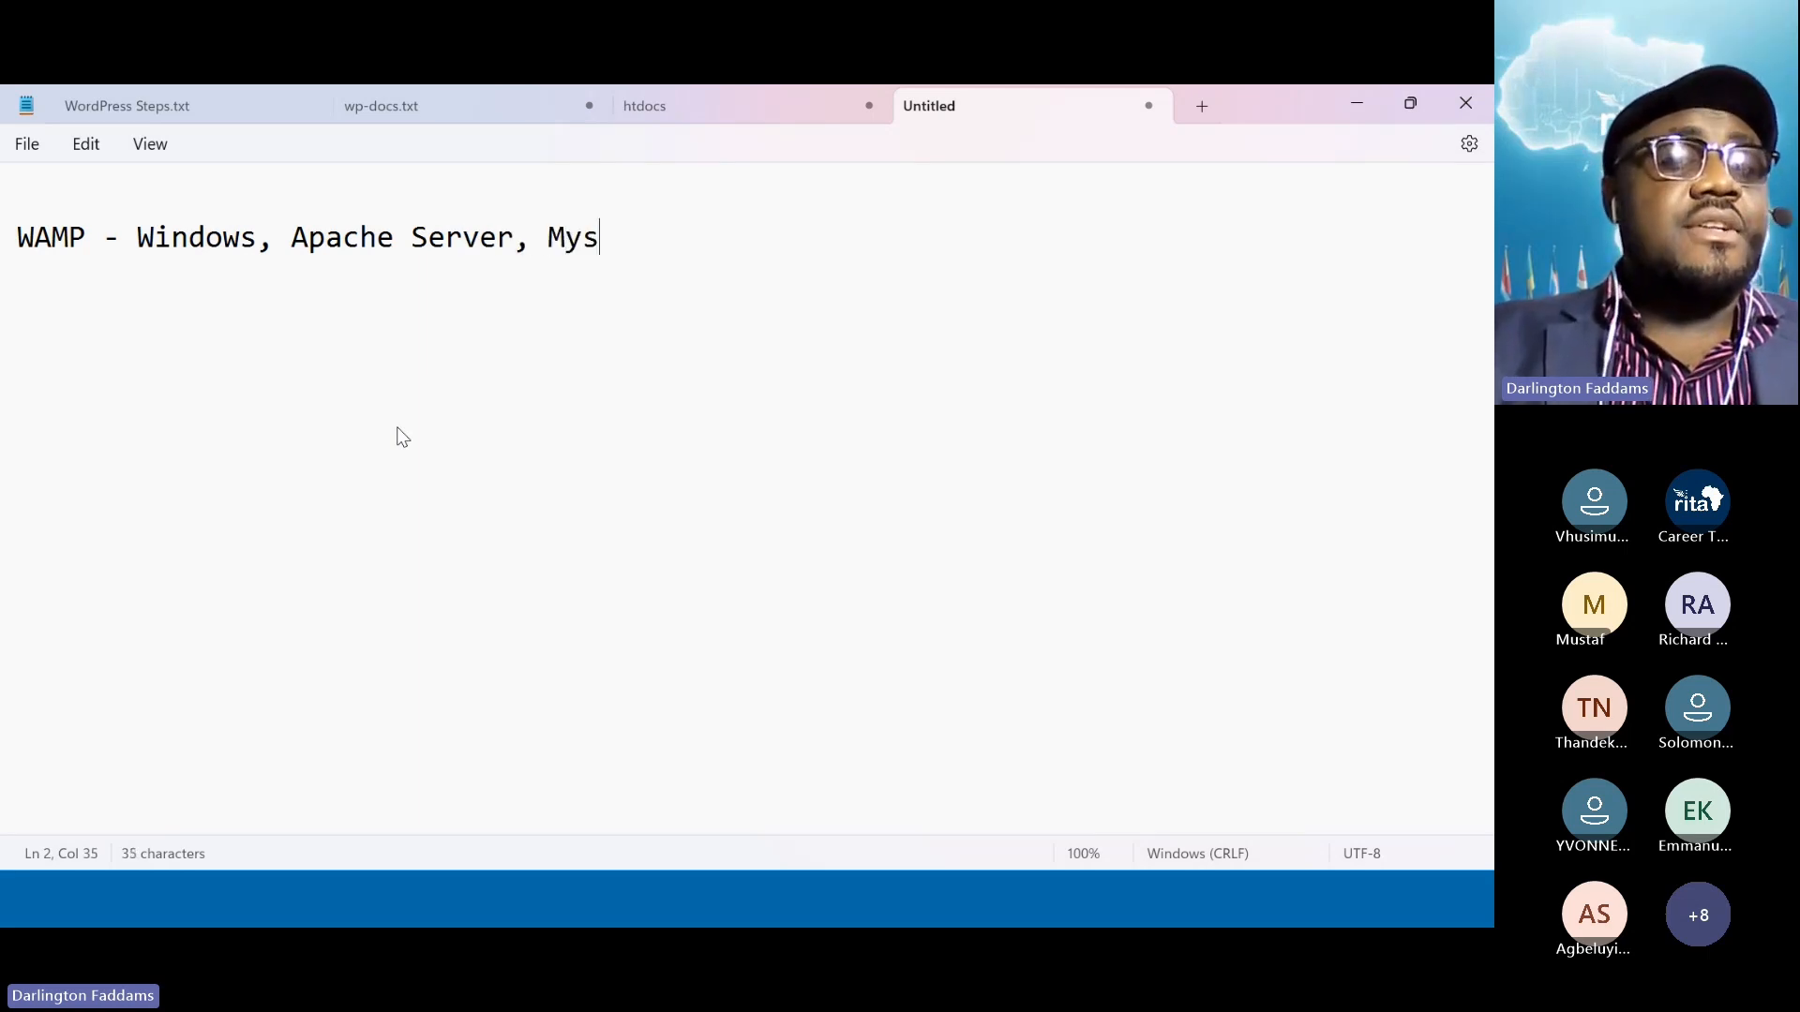
pyautogui.press('BackSpace')
pyautogui.write('SQL, ')
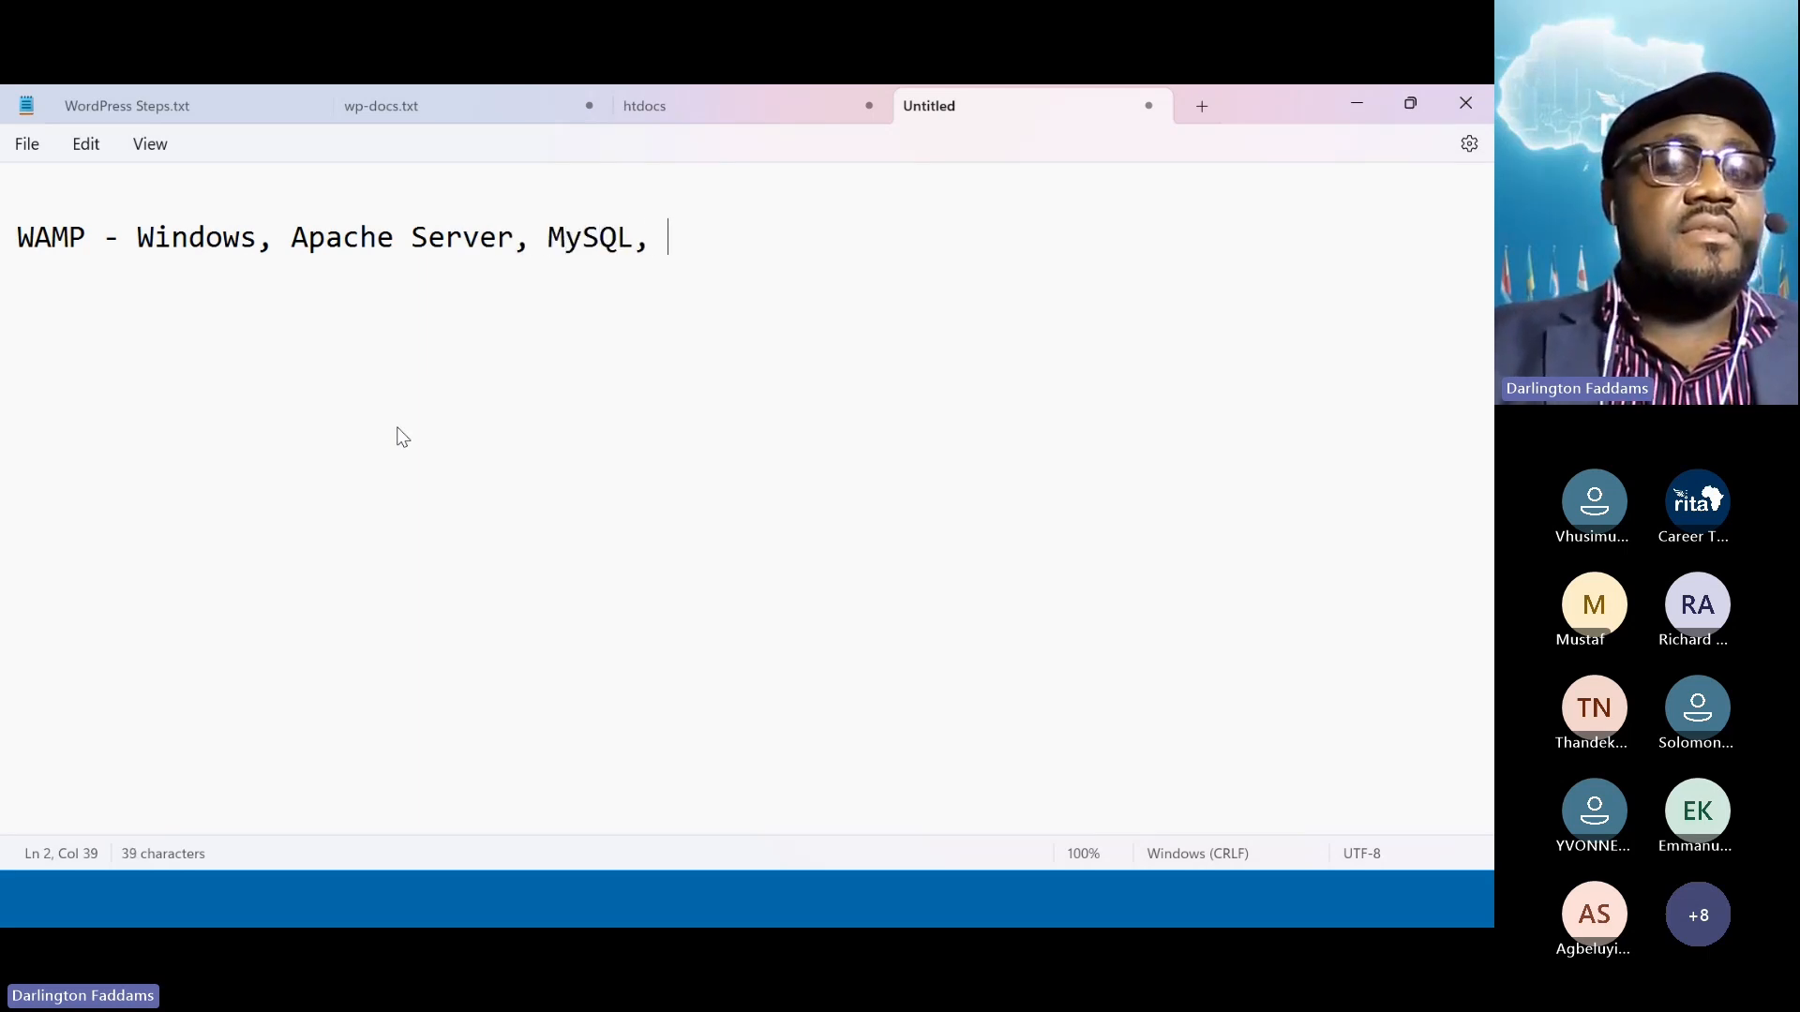
pyautogui.write('PHP')
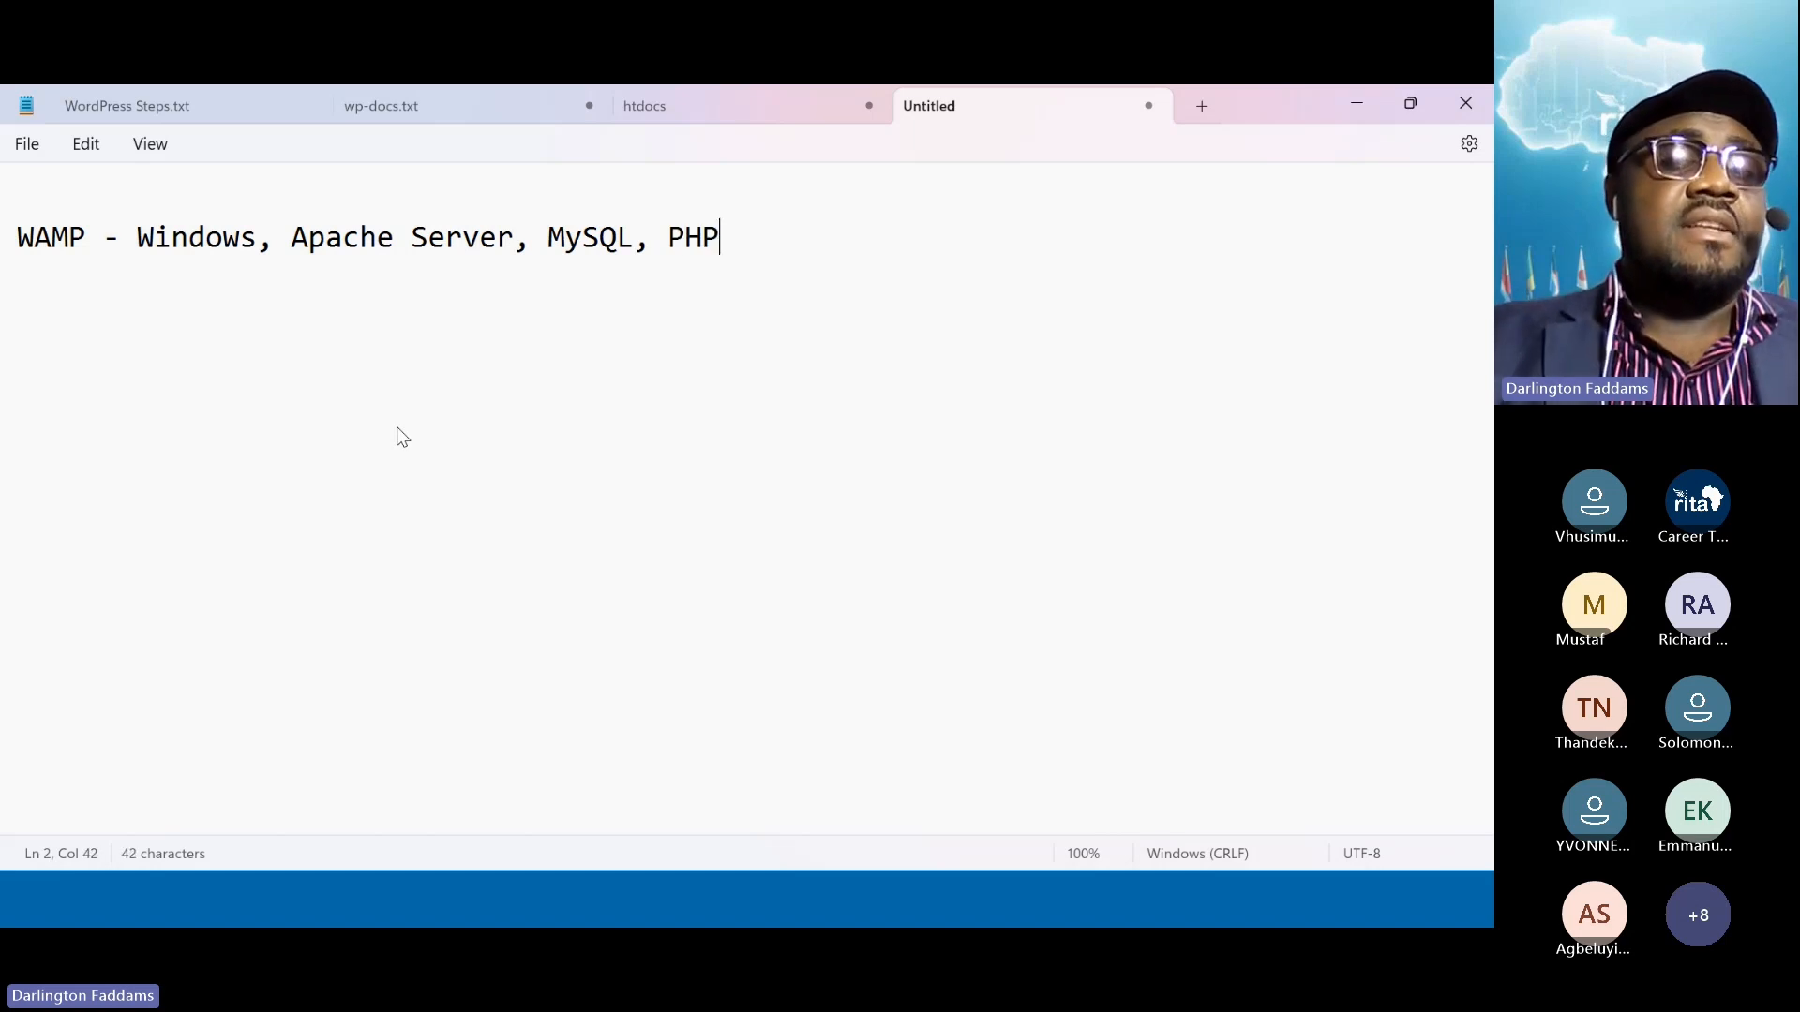
# Point out WAMP, Windows, Apache, PHP and MySQL on the WAMP line
pyautogui.doubleClick(49, 241)
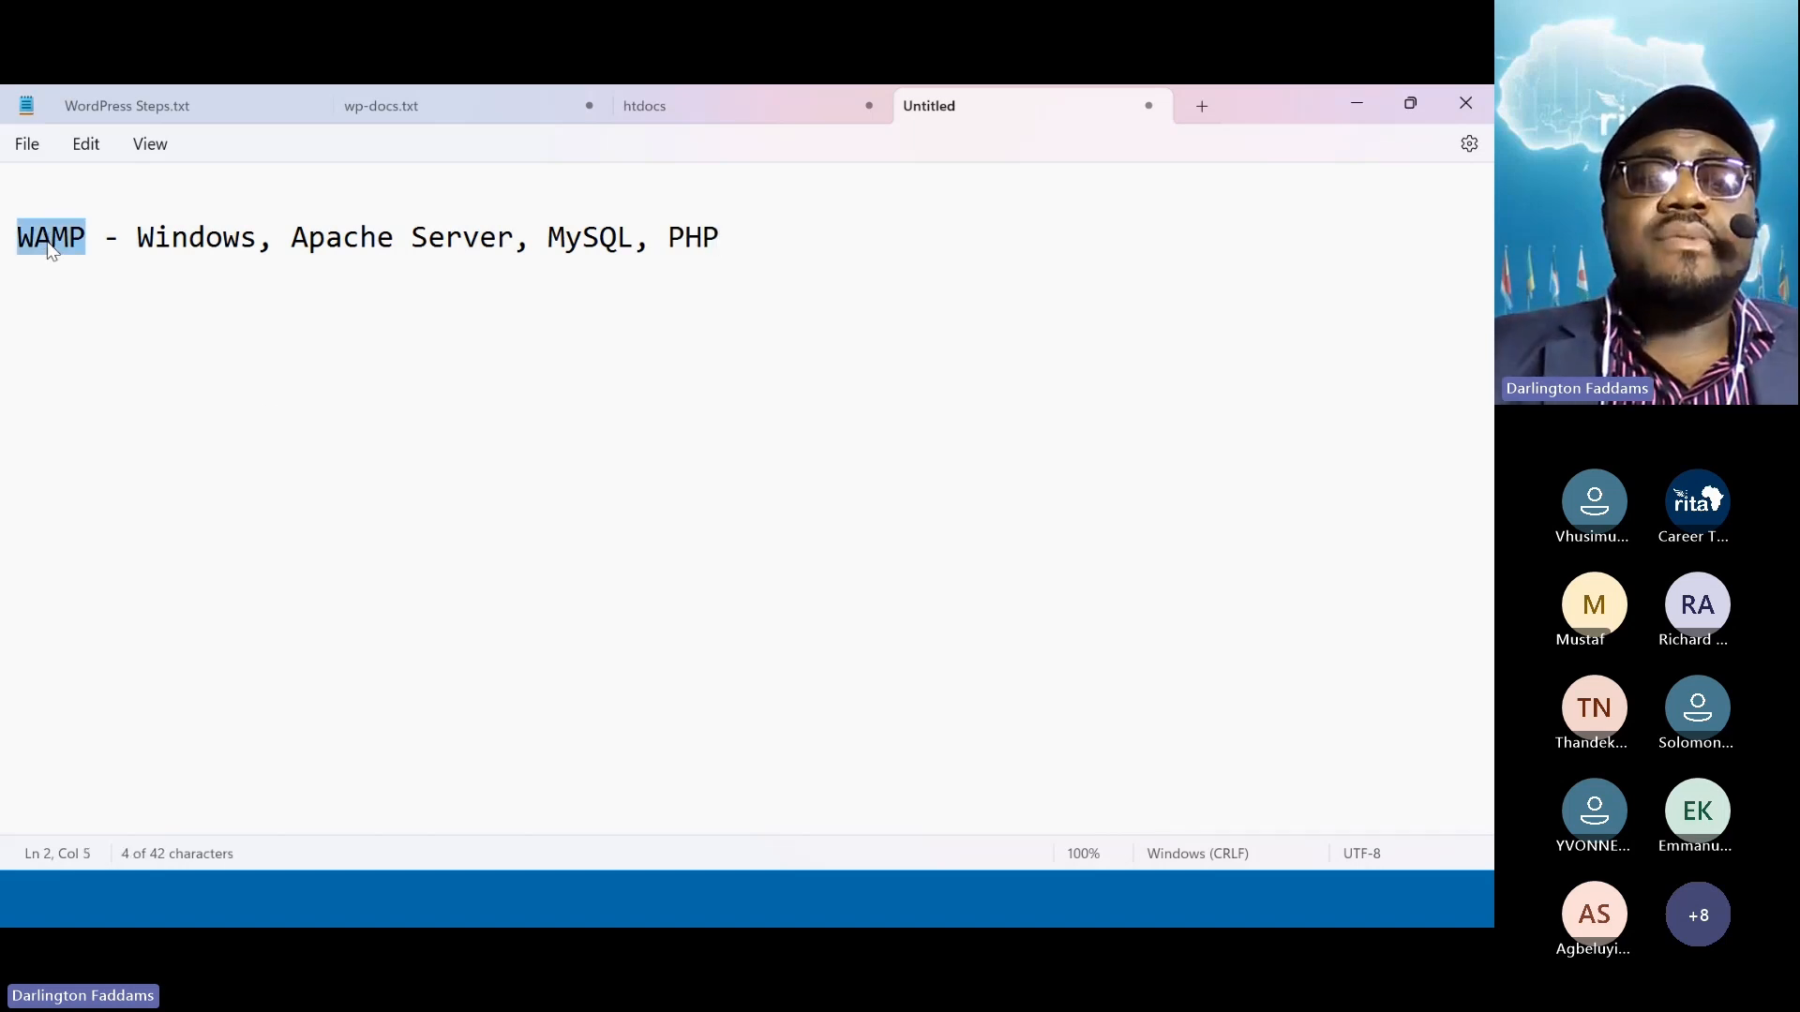
pyautogui.doubleClick(148, 248)
pyautogui.click(309, 240)
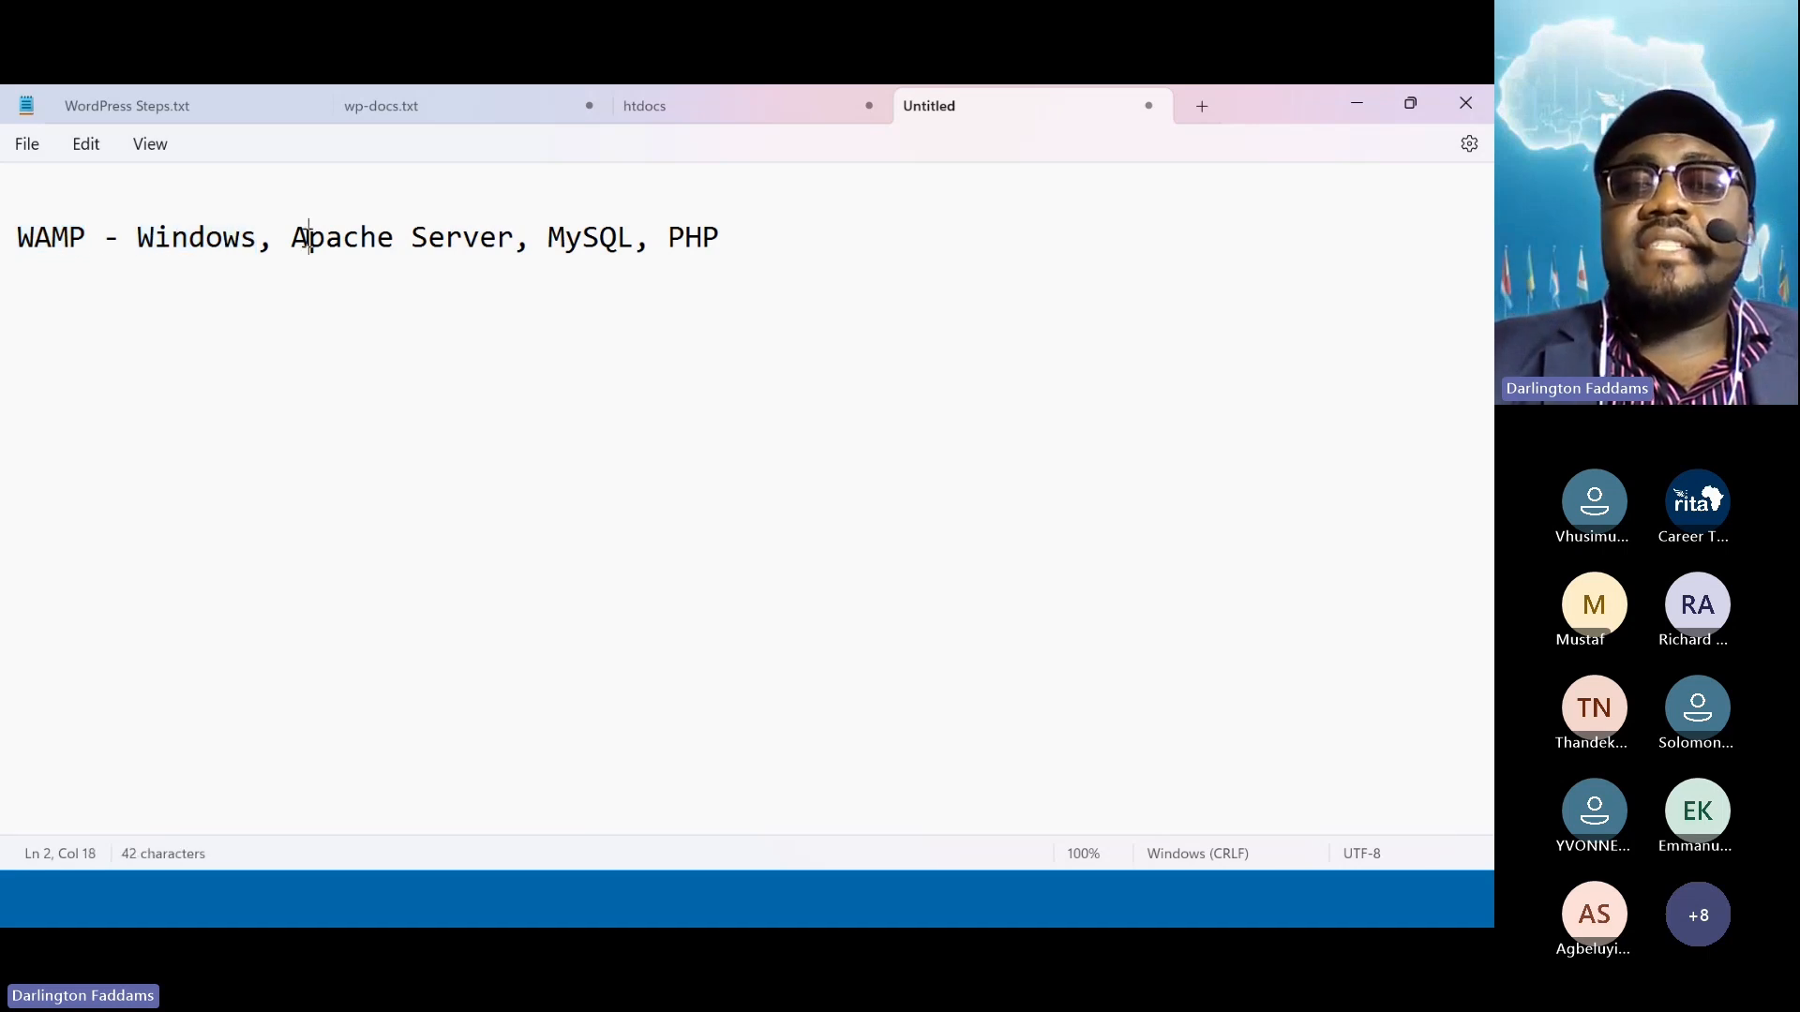
pyautogui.click(686, 248)
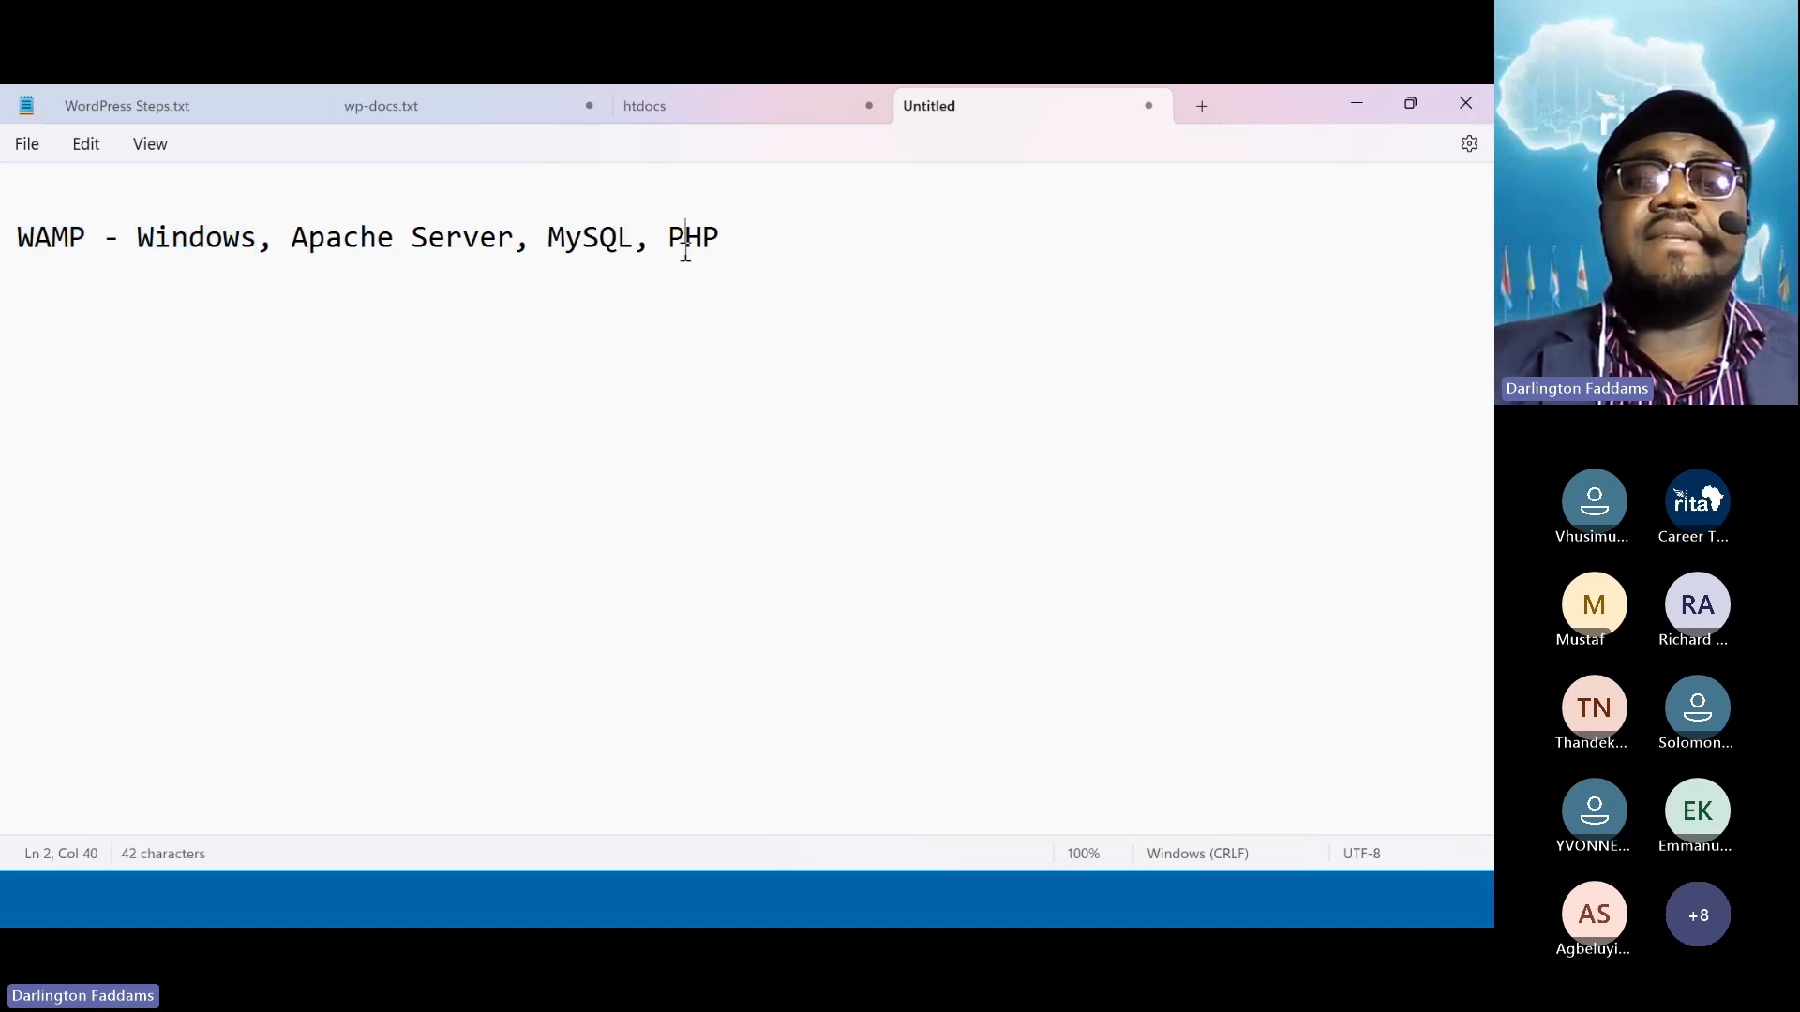
pyautogui.doubleClick(616, 246)
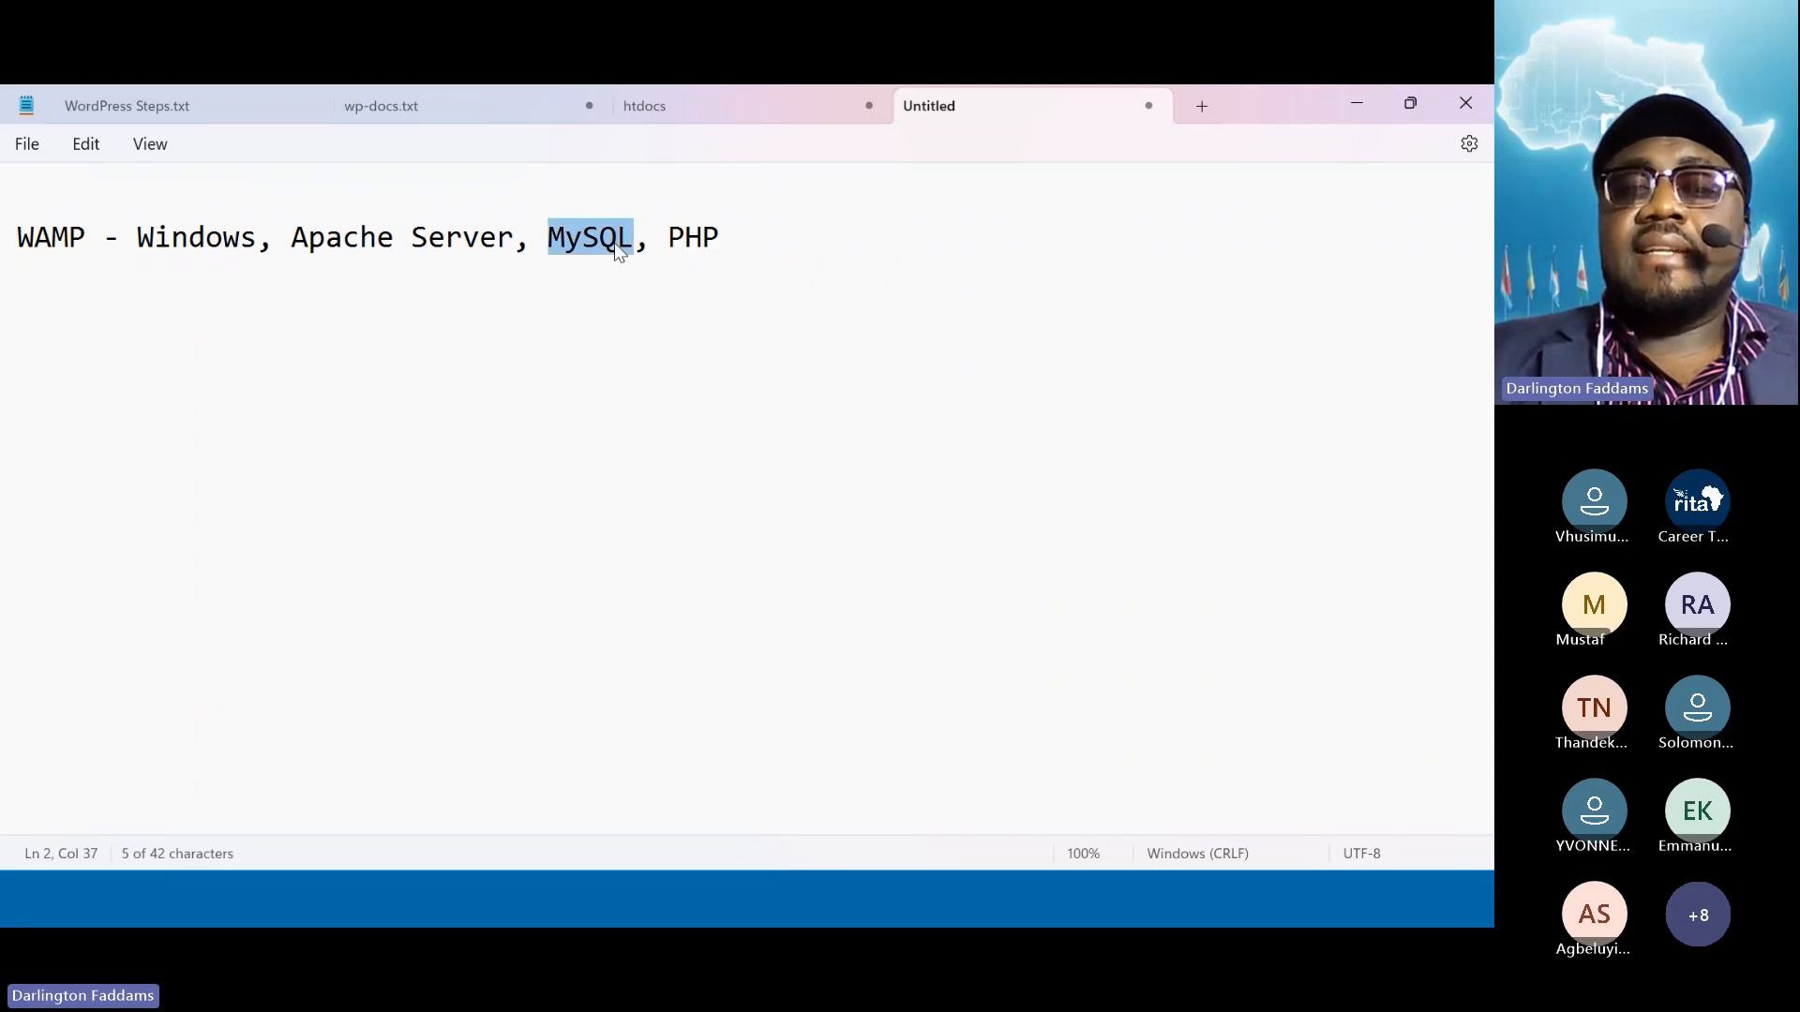
pyautogui.click(784, 254)
# Add 'LAMP - Linux, Apache Server, MySQL, PHP' by copying the WAMP definition, then minimize Notepad
pyautogui.press('Return')
pyautogui.write('L')
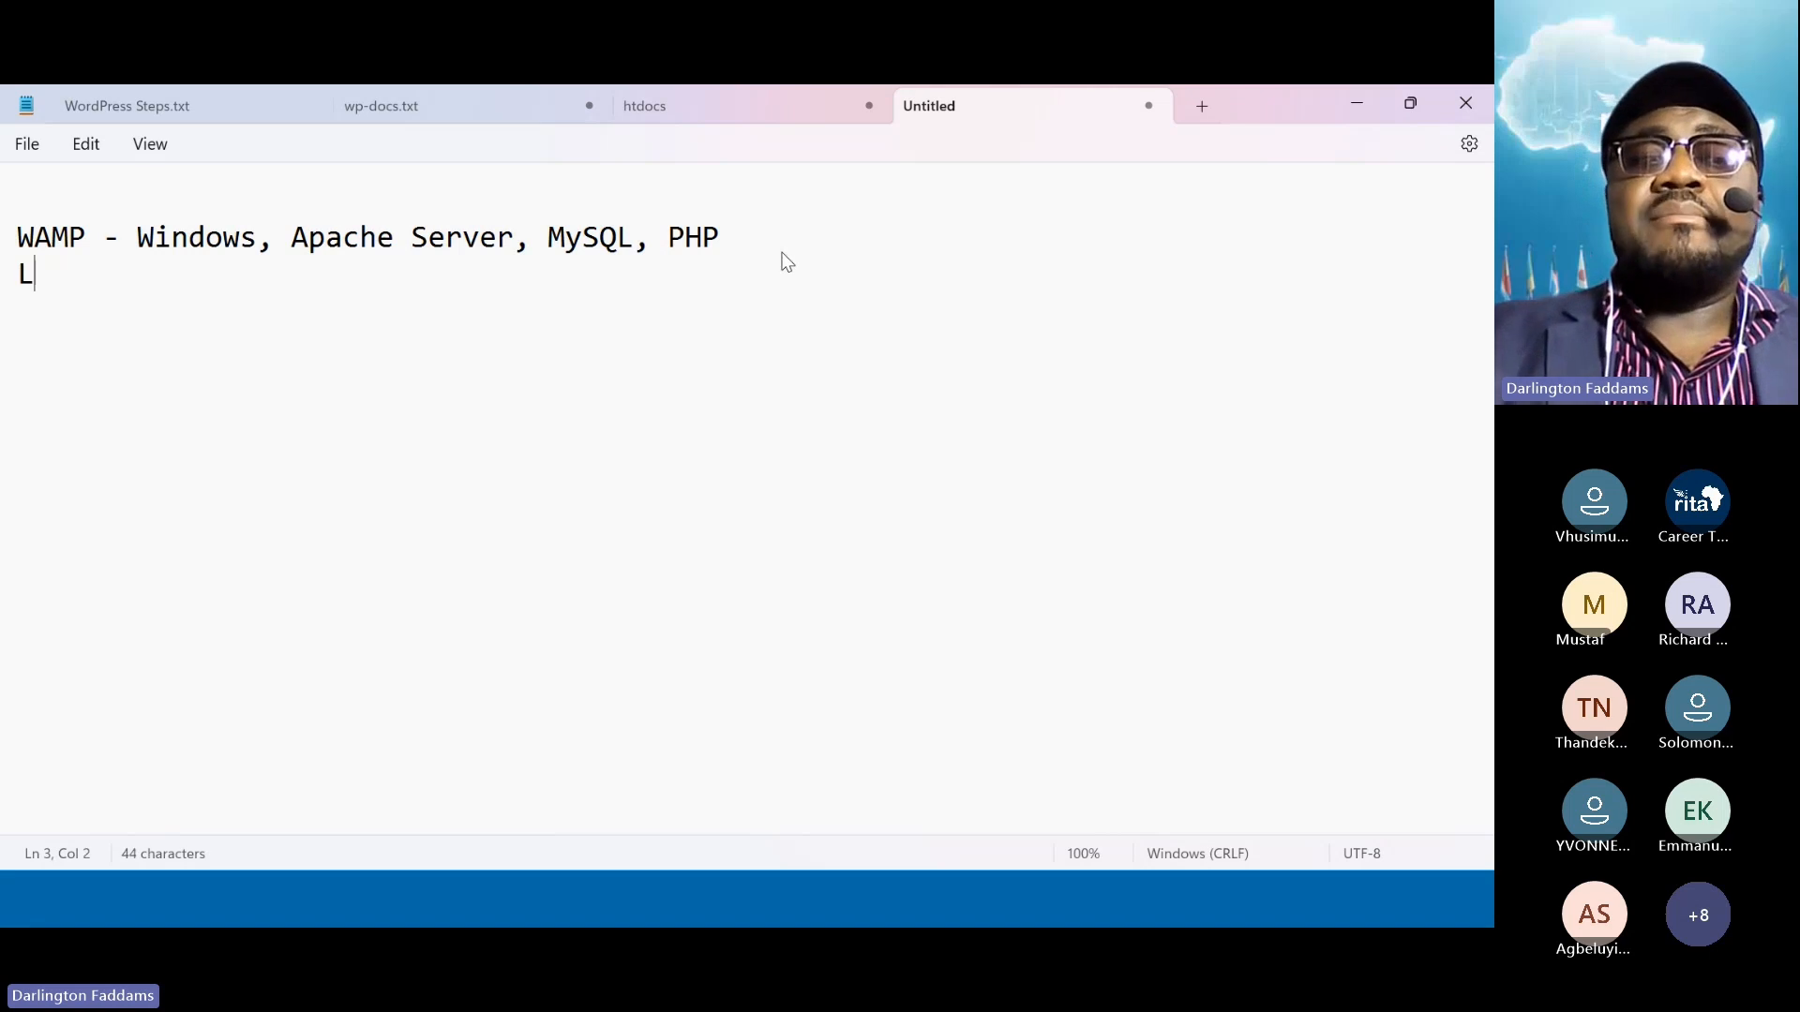
pyautogui.write('AMP')
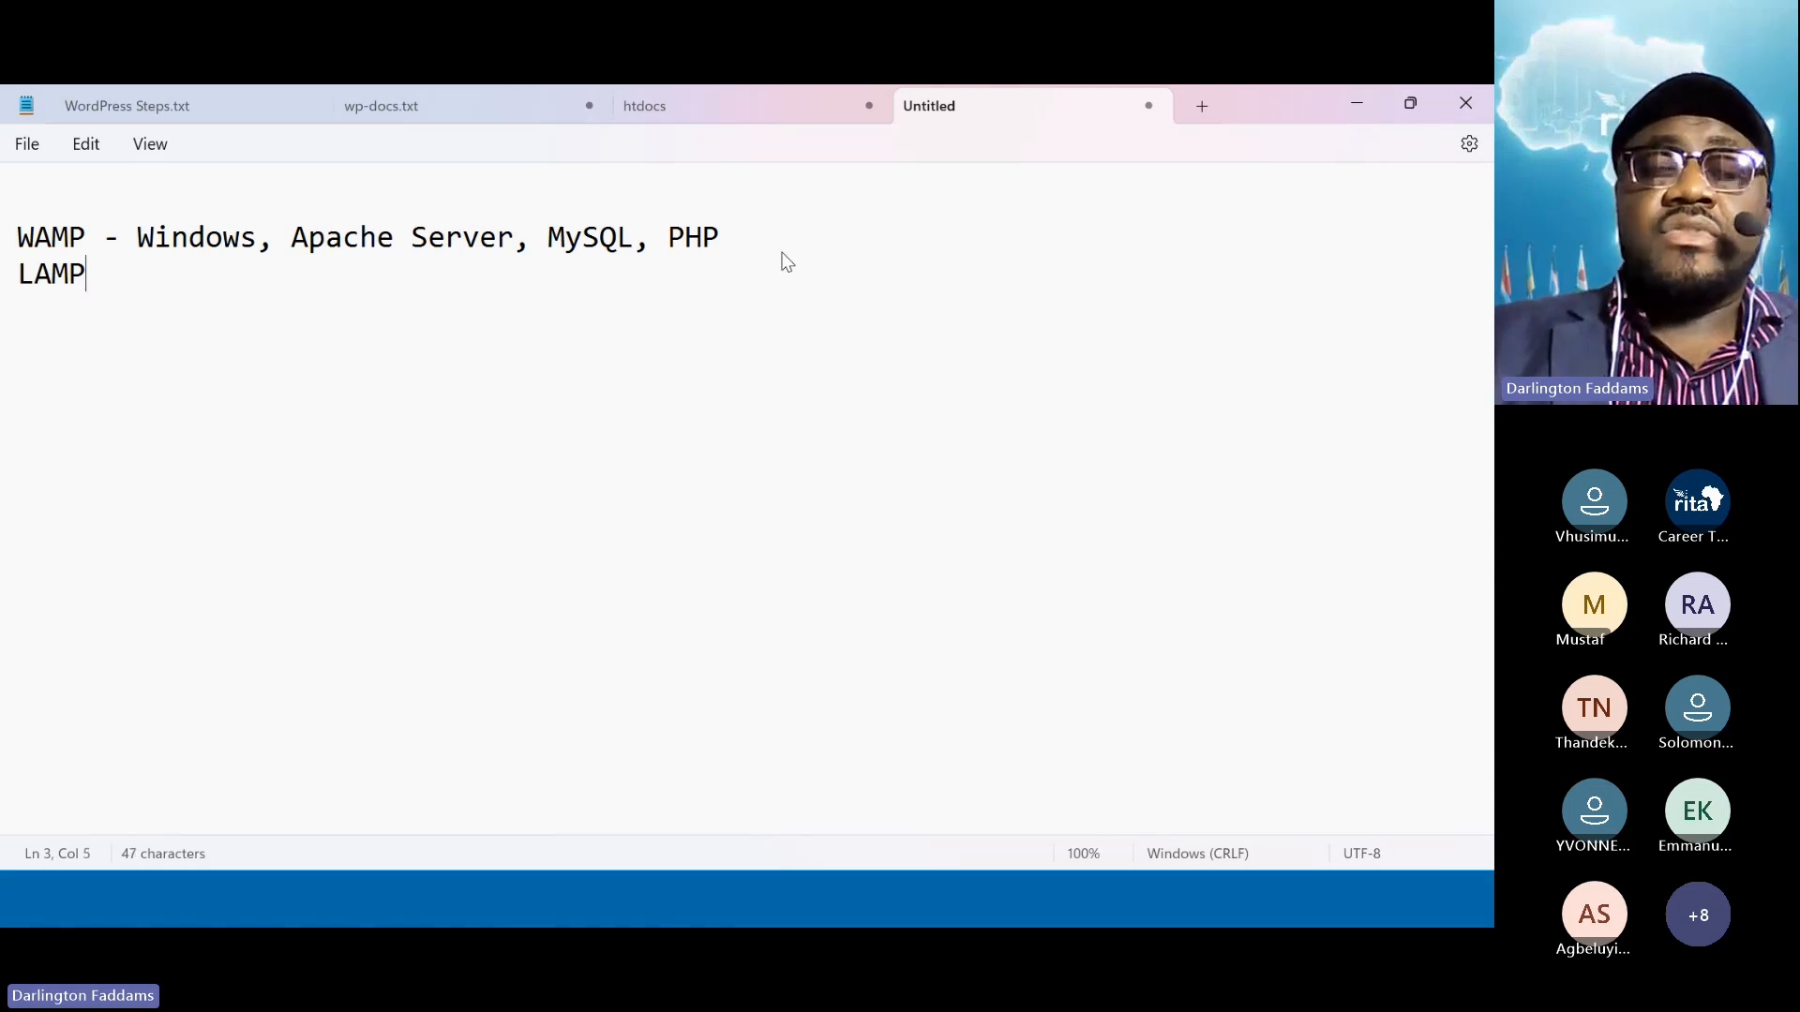
pyautogui.tripleClick(630, 217)
pyautogui.moveTo(722, 236); pyautogui.dragTo(94, 236)
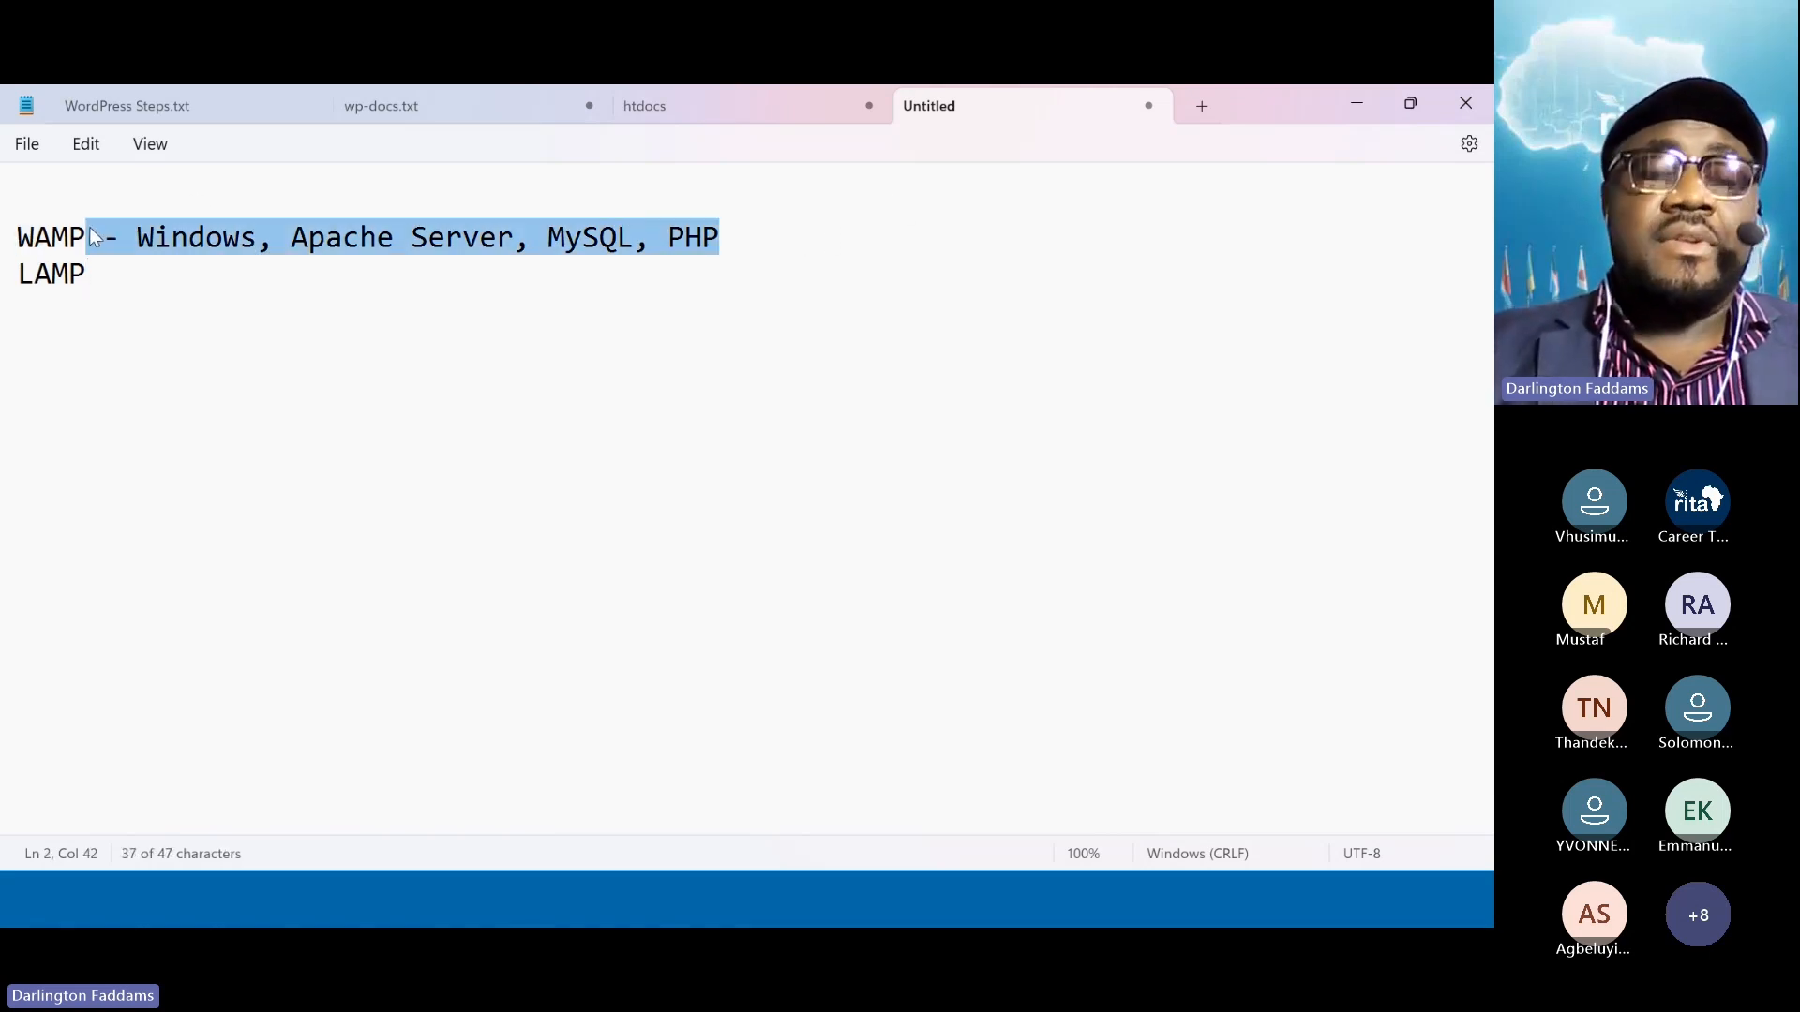
pyautogui.hotkey('ctrl', 'c')
pyautogui.click(114, 278)
pyautogui.hotkey('ctrl', 'v')
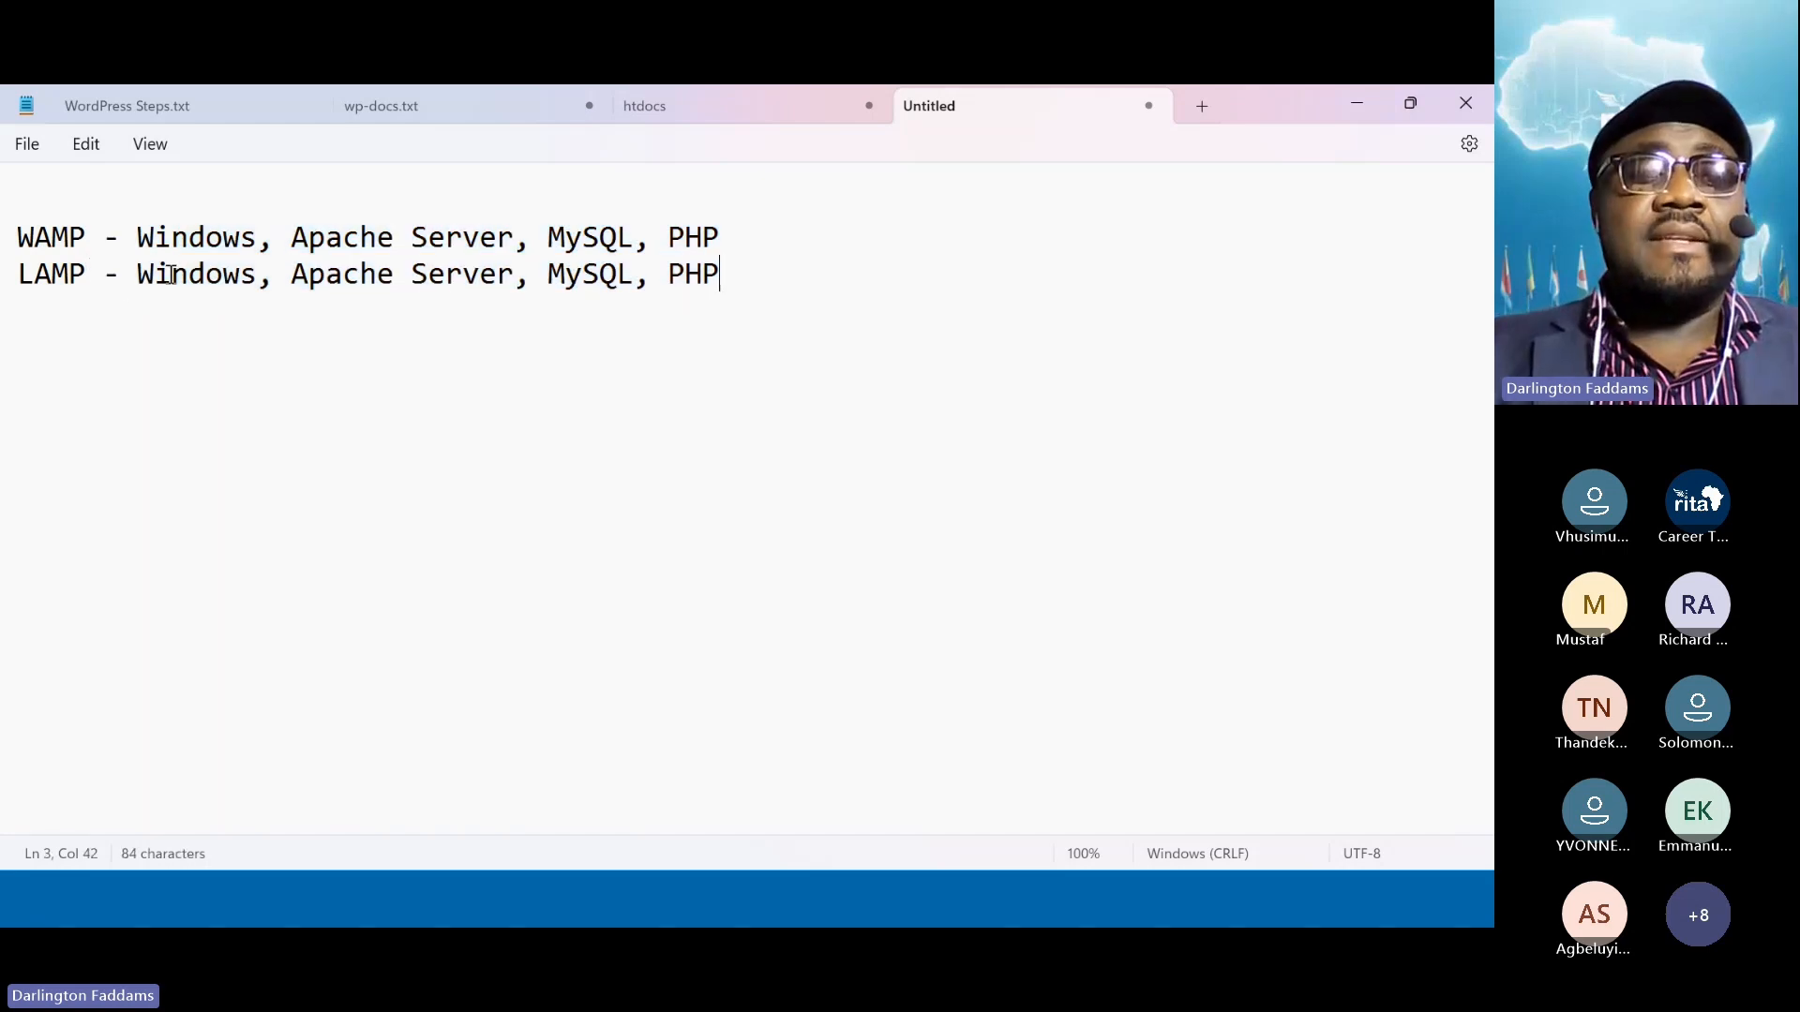
pyautogui.doubleClick(174, 278)
pyautogui.write('Linux')
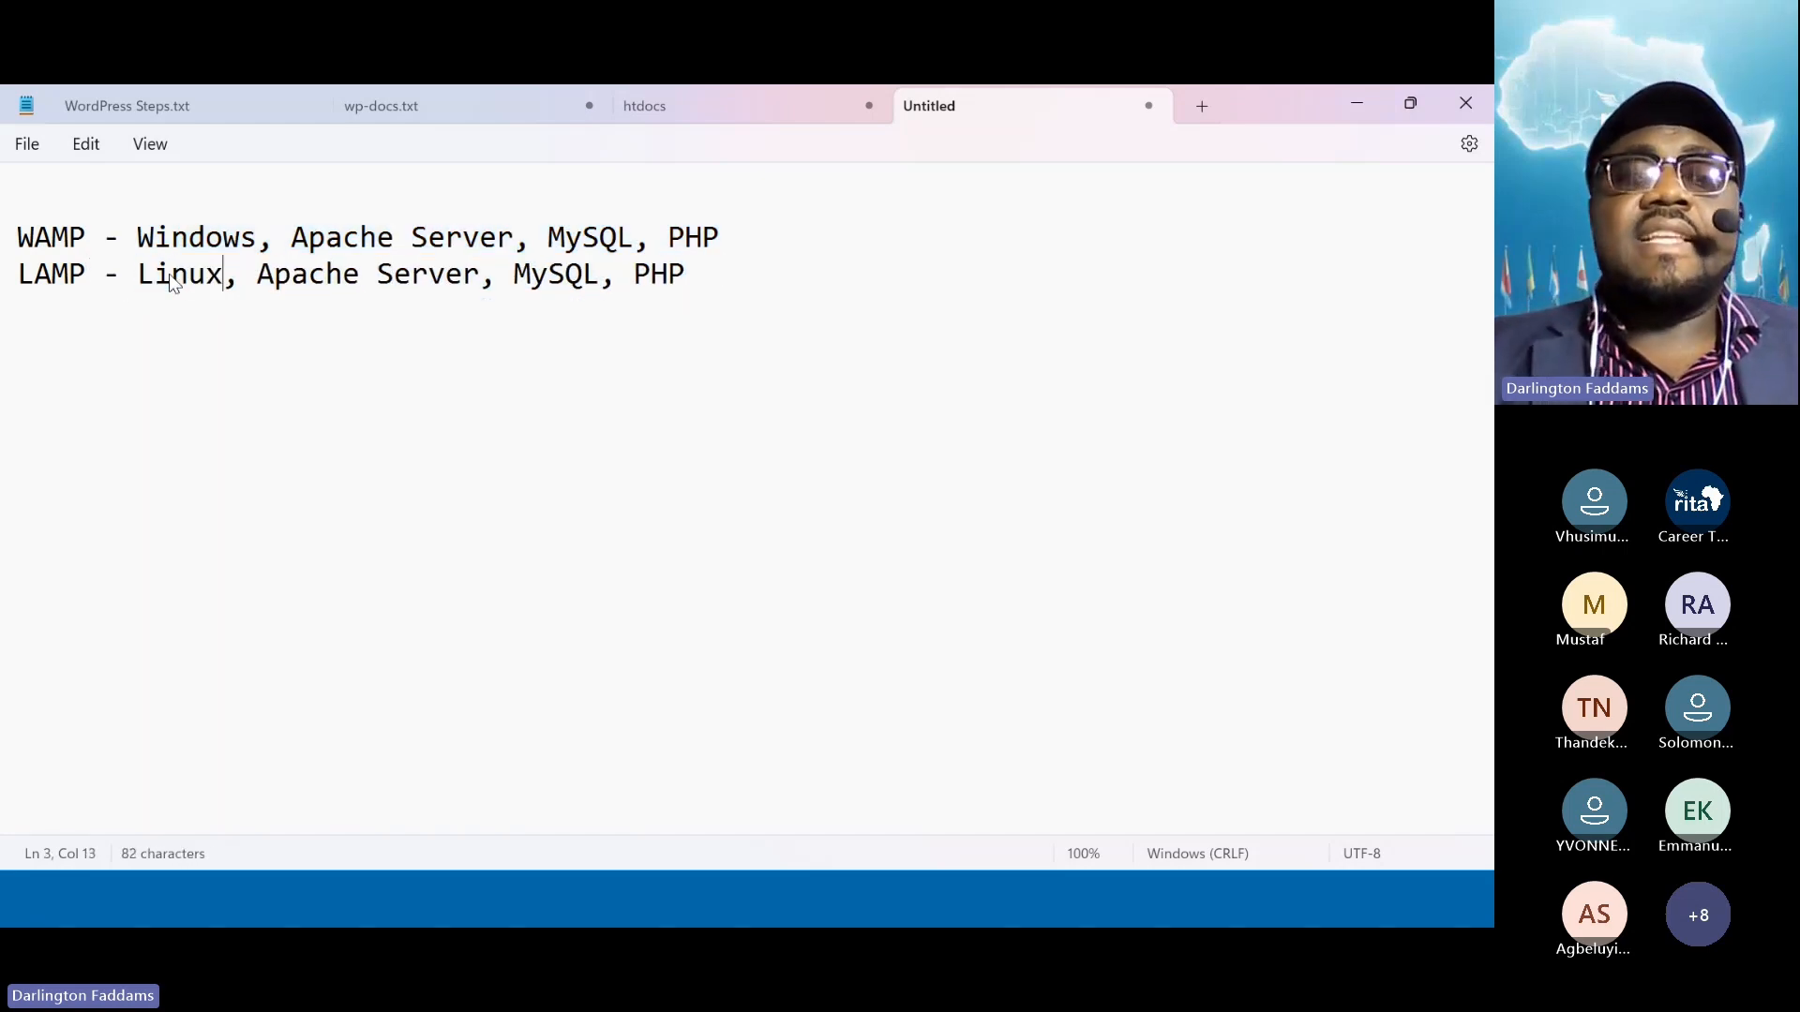
pyautogui.click(695, 271)
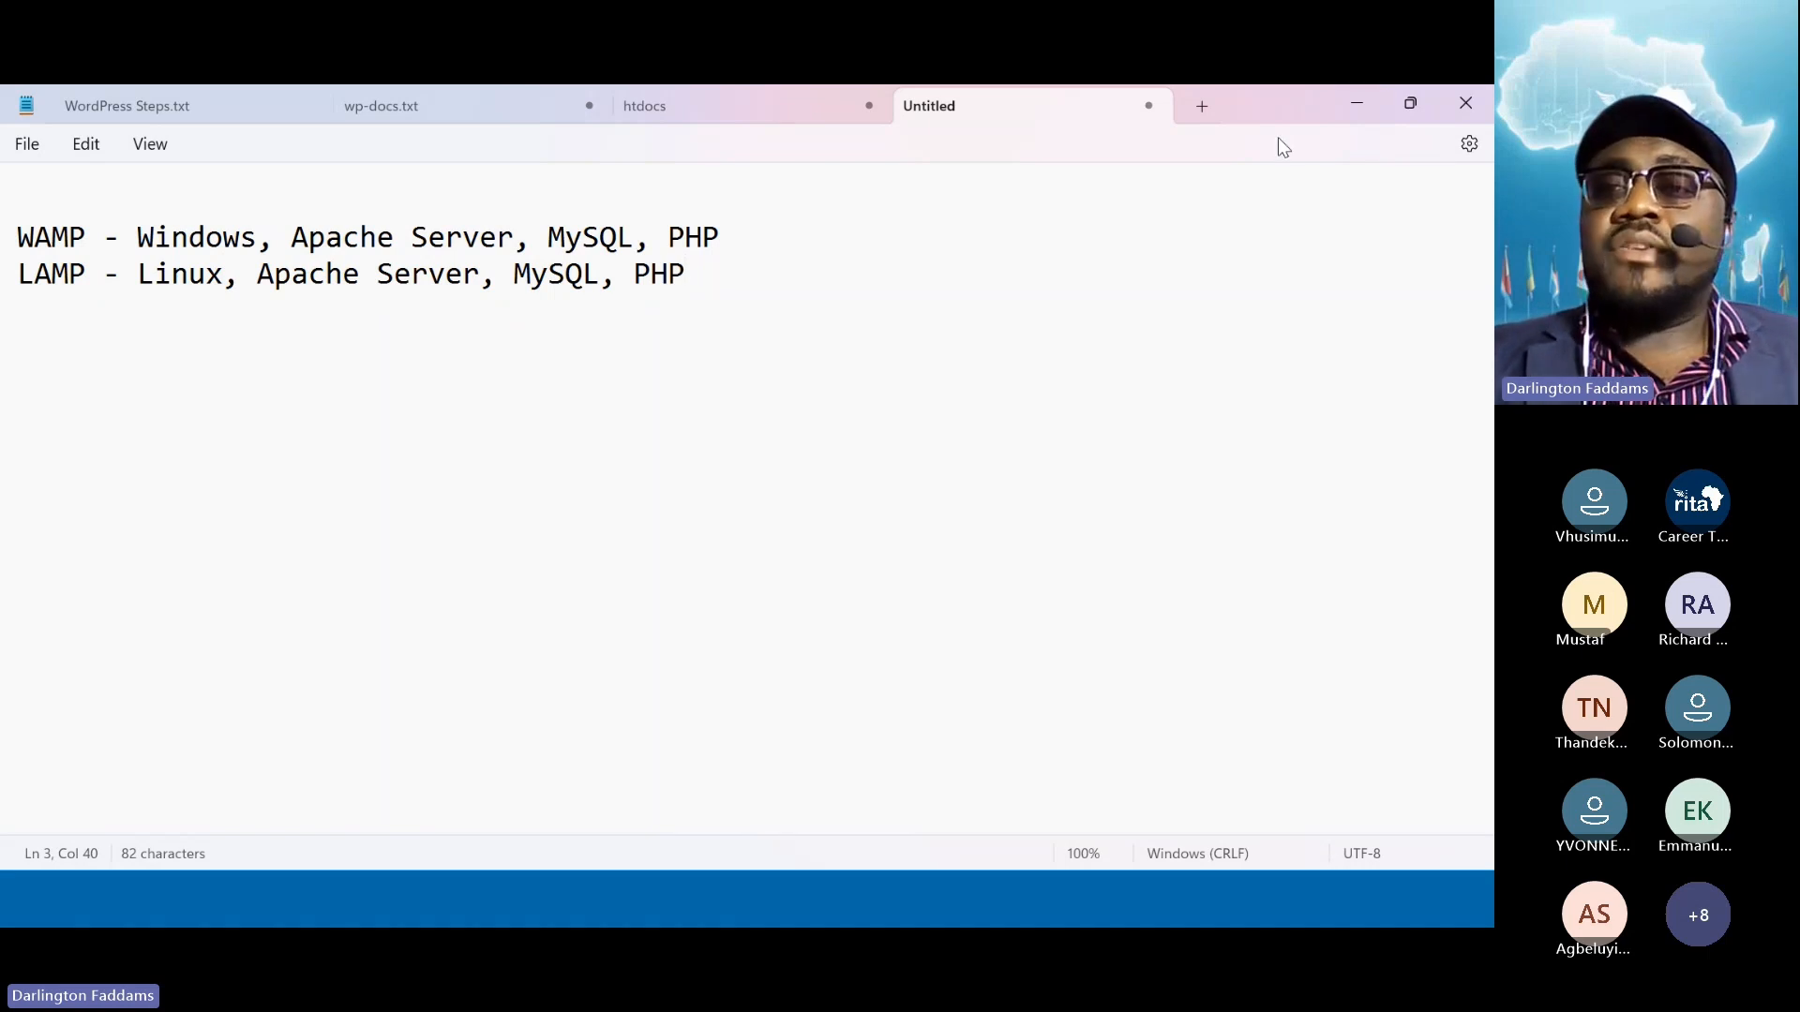
pyautogui.click(1361, 104)
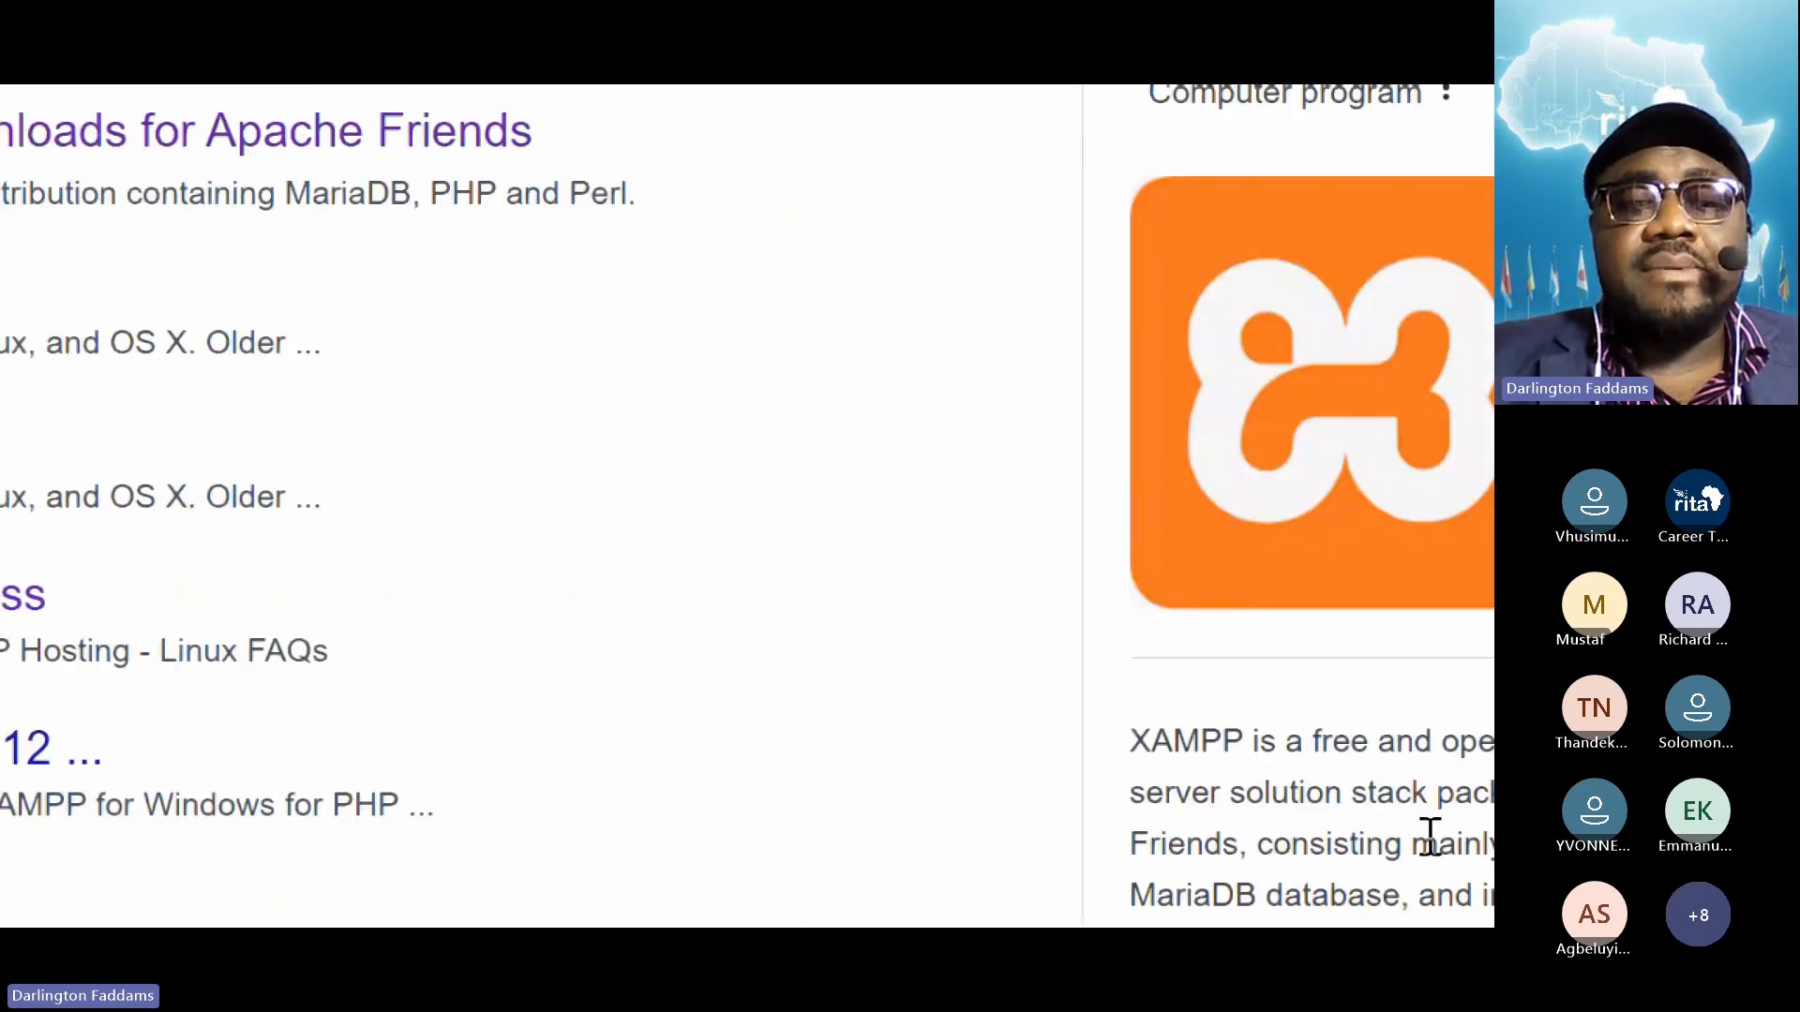
pyautogui.scroll(-3, 1448, 843)
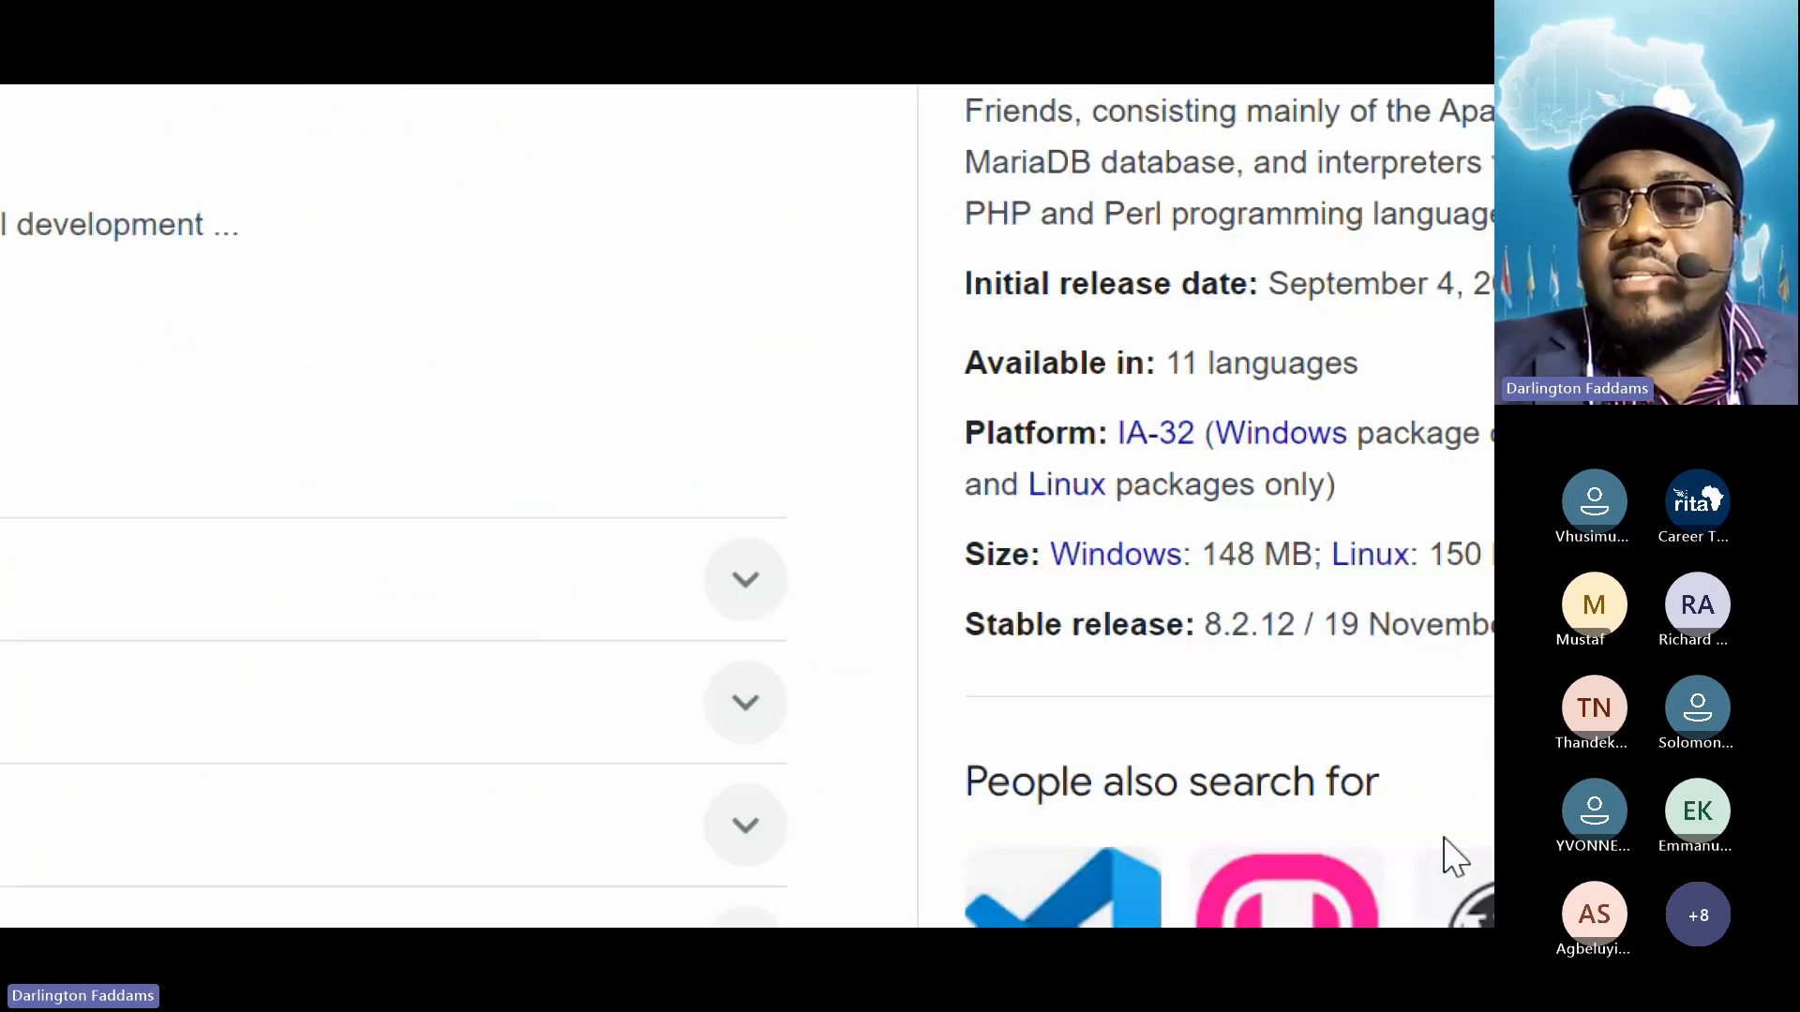
pyautogui.scroll(2, 1447, 856)
pyautogui.scroll(2, 1448, 902)
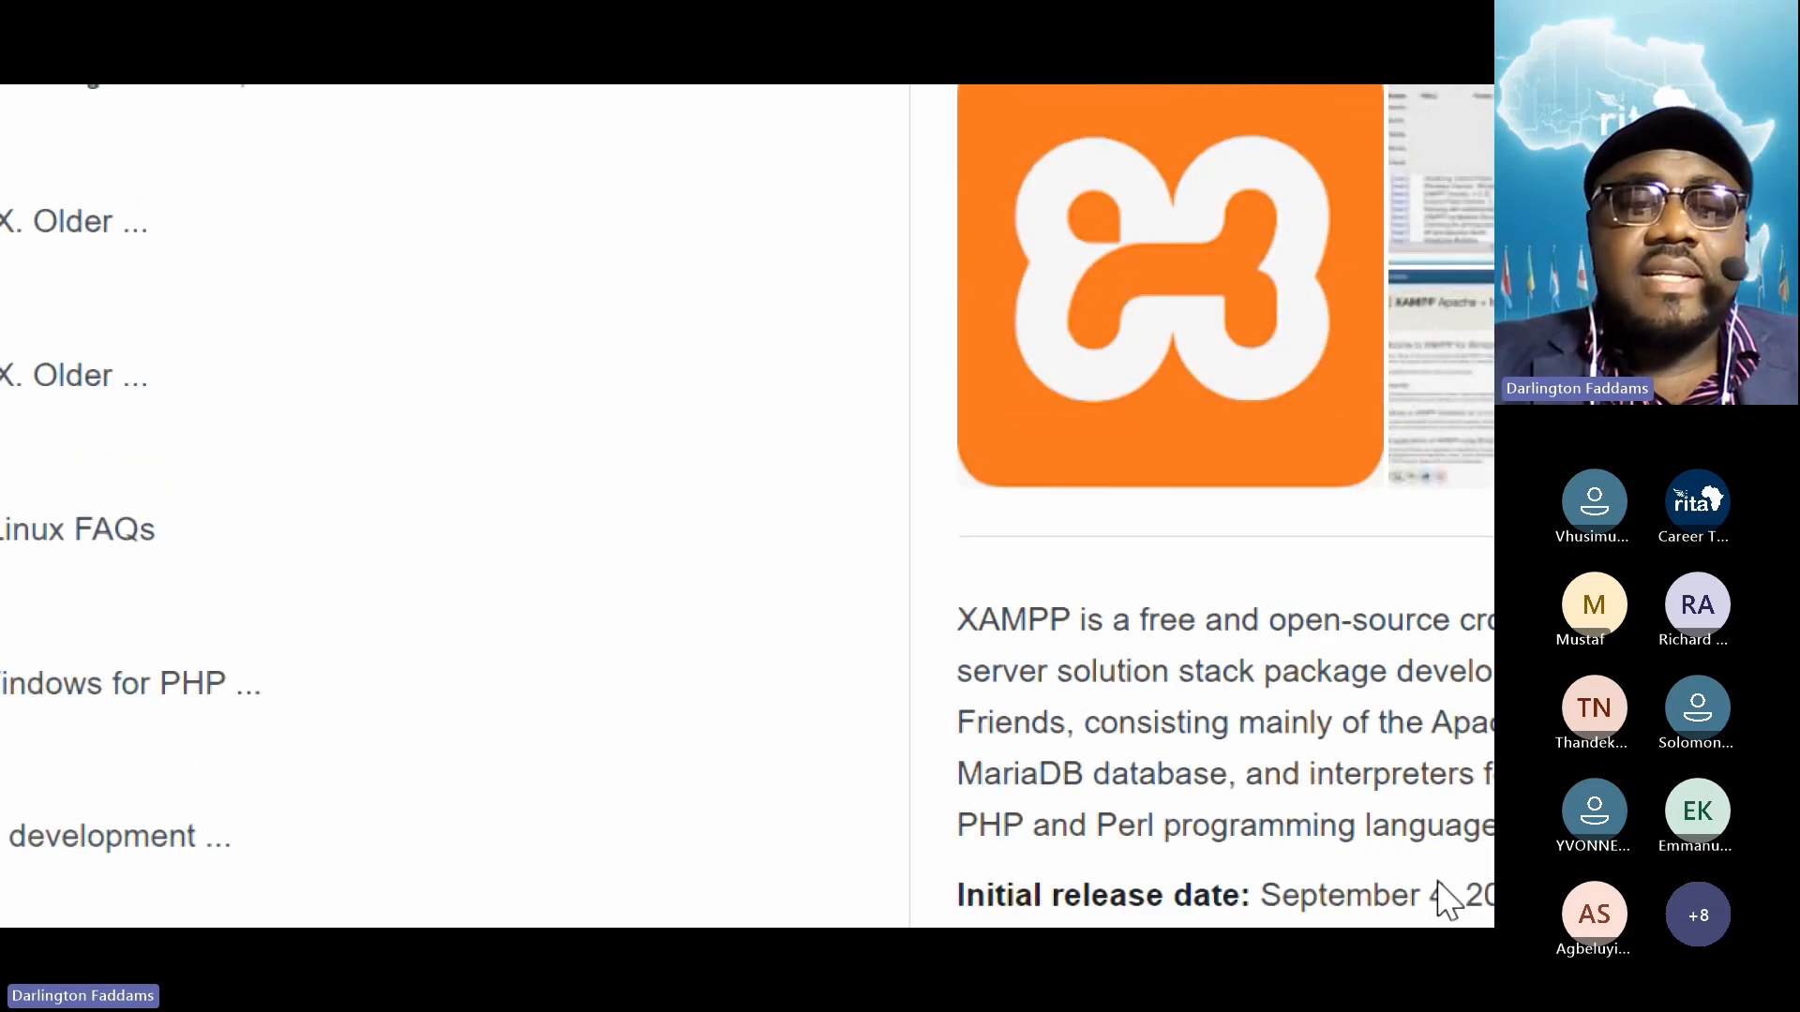
pyautogui.scroll(-5, 409, 807)
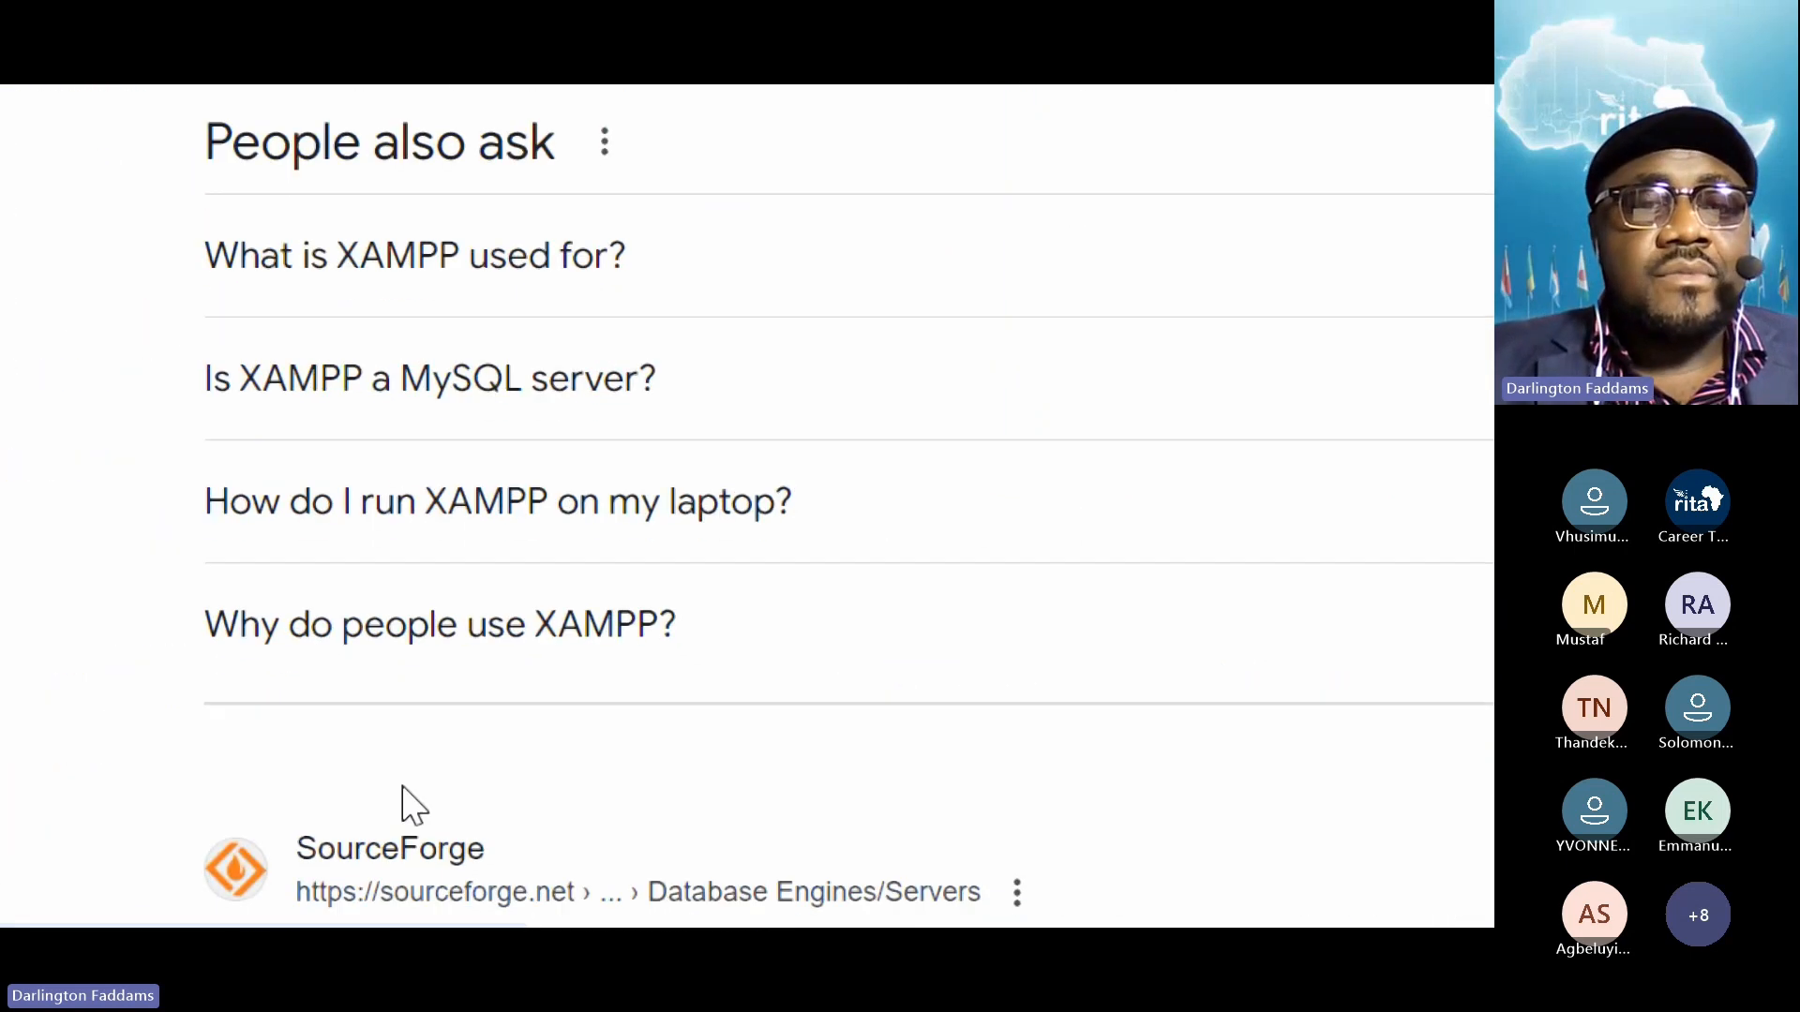
pyautogui.scroll(-5, 410, 806)
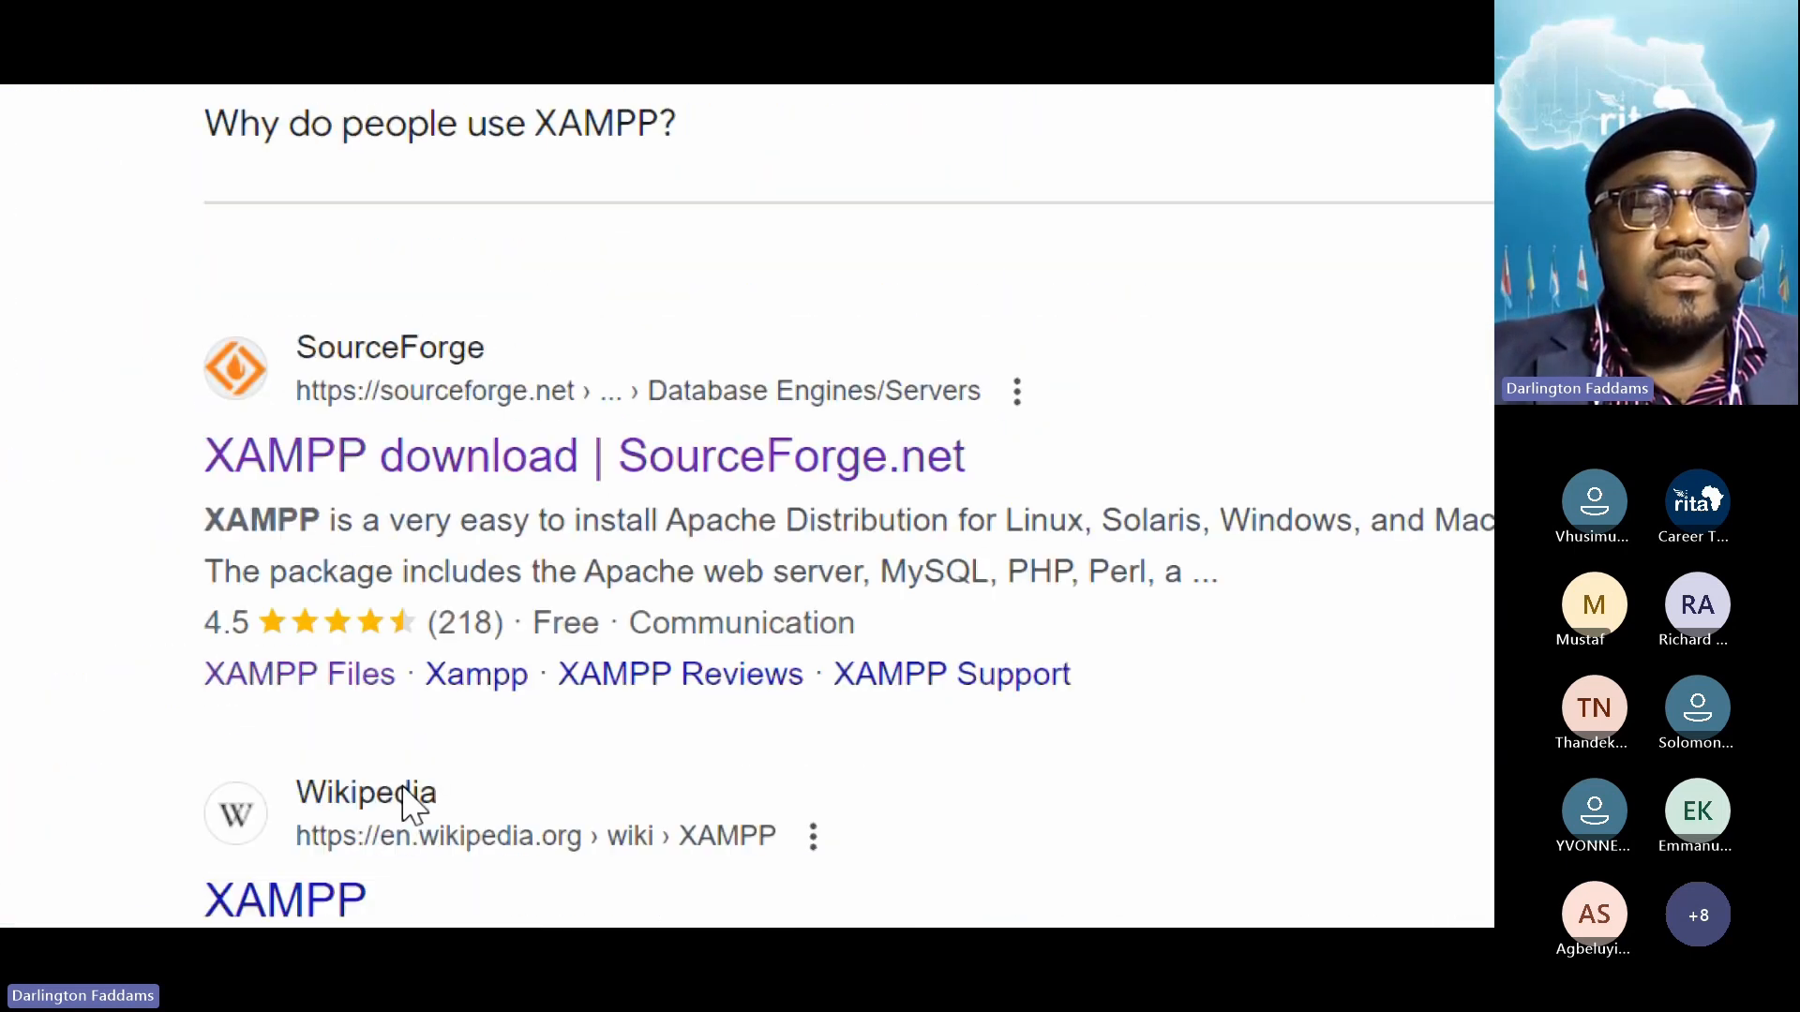
pyautogui.scroll(1, 410, 806)
pyautogui.scroll(-1, 413, 806)
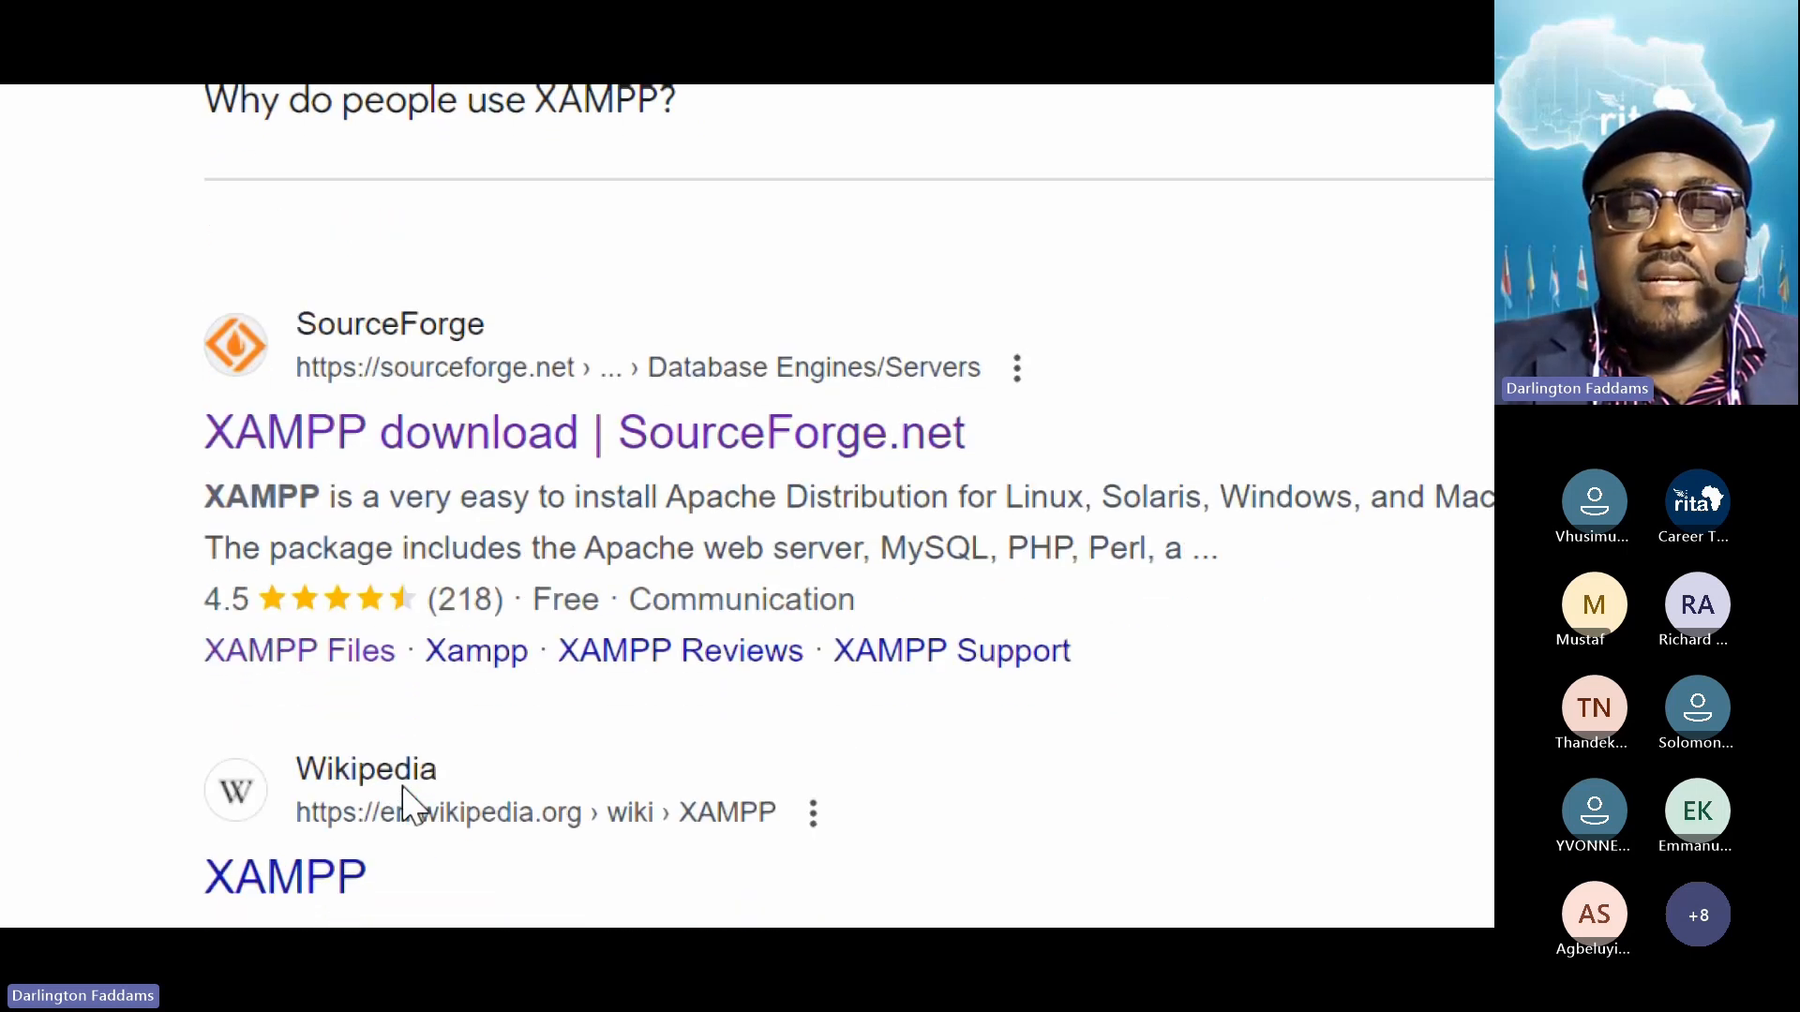
pyautogui.scroll(-8, 405, 809)
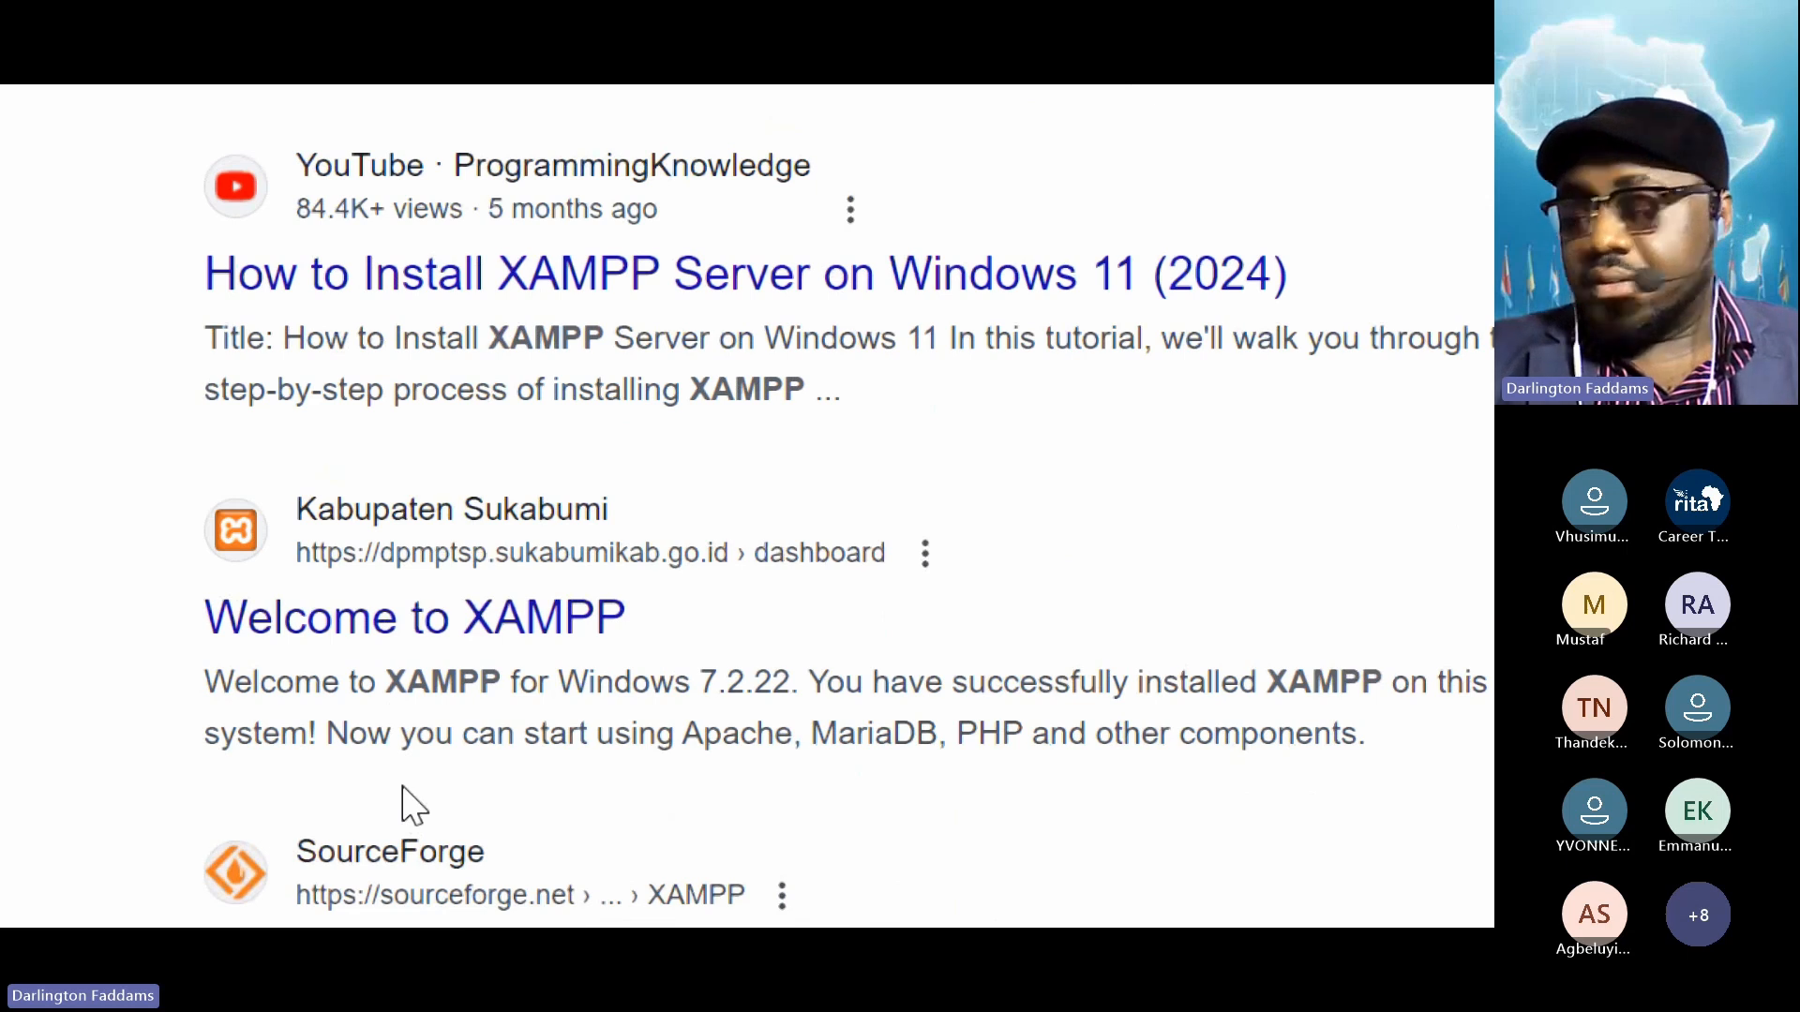
pyautogui.scroll(-3, 413, 807)
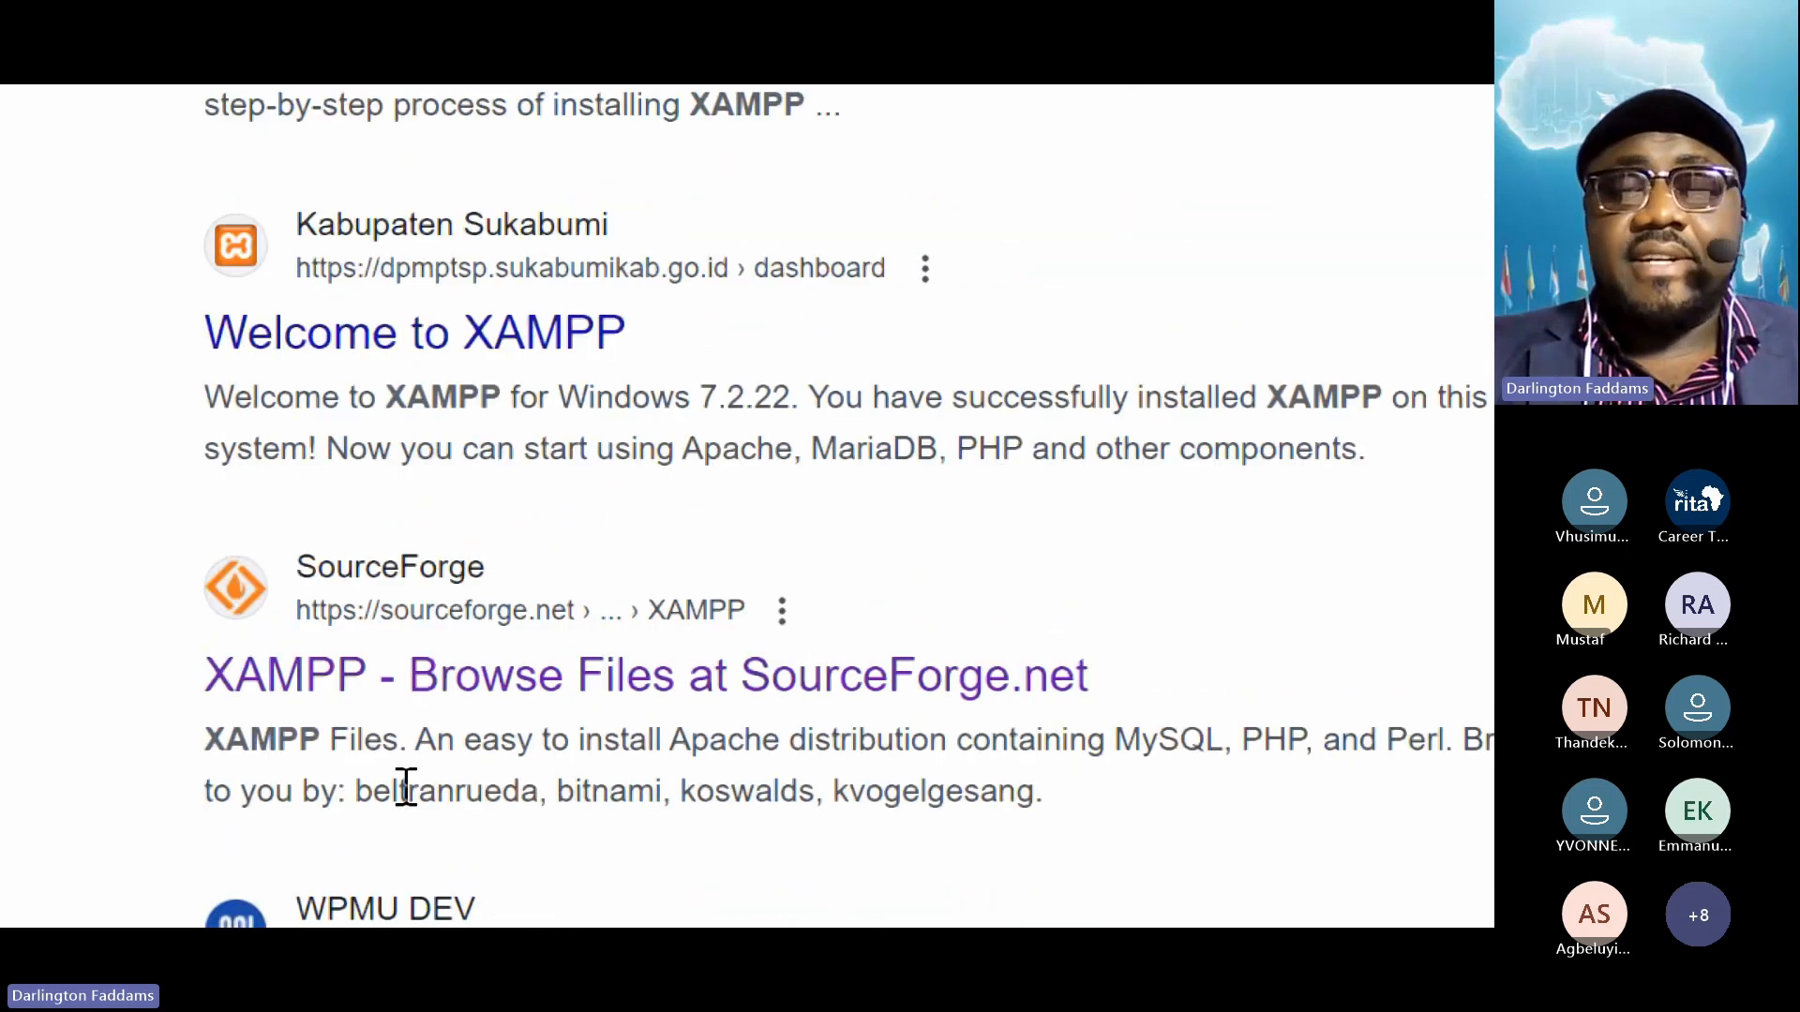
pyautogui.scroll(-2, 405, 792)
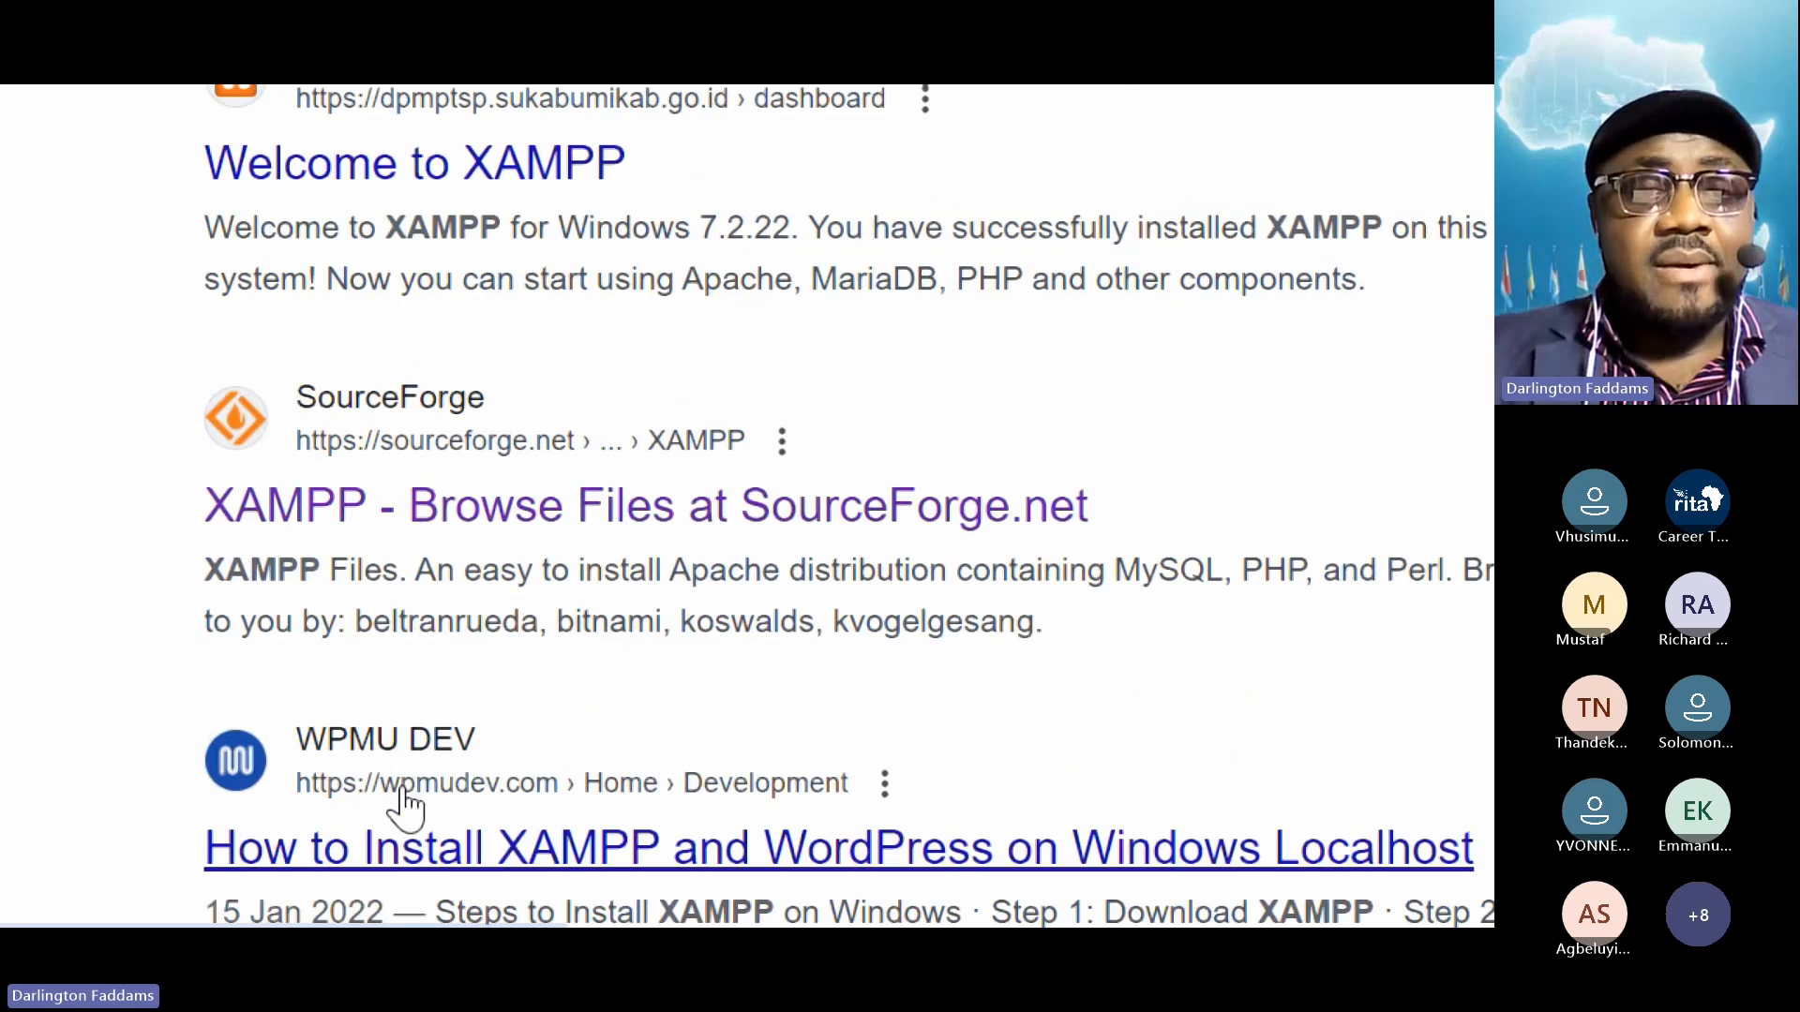
pyautogui.scroll(-4, 404, 789)
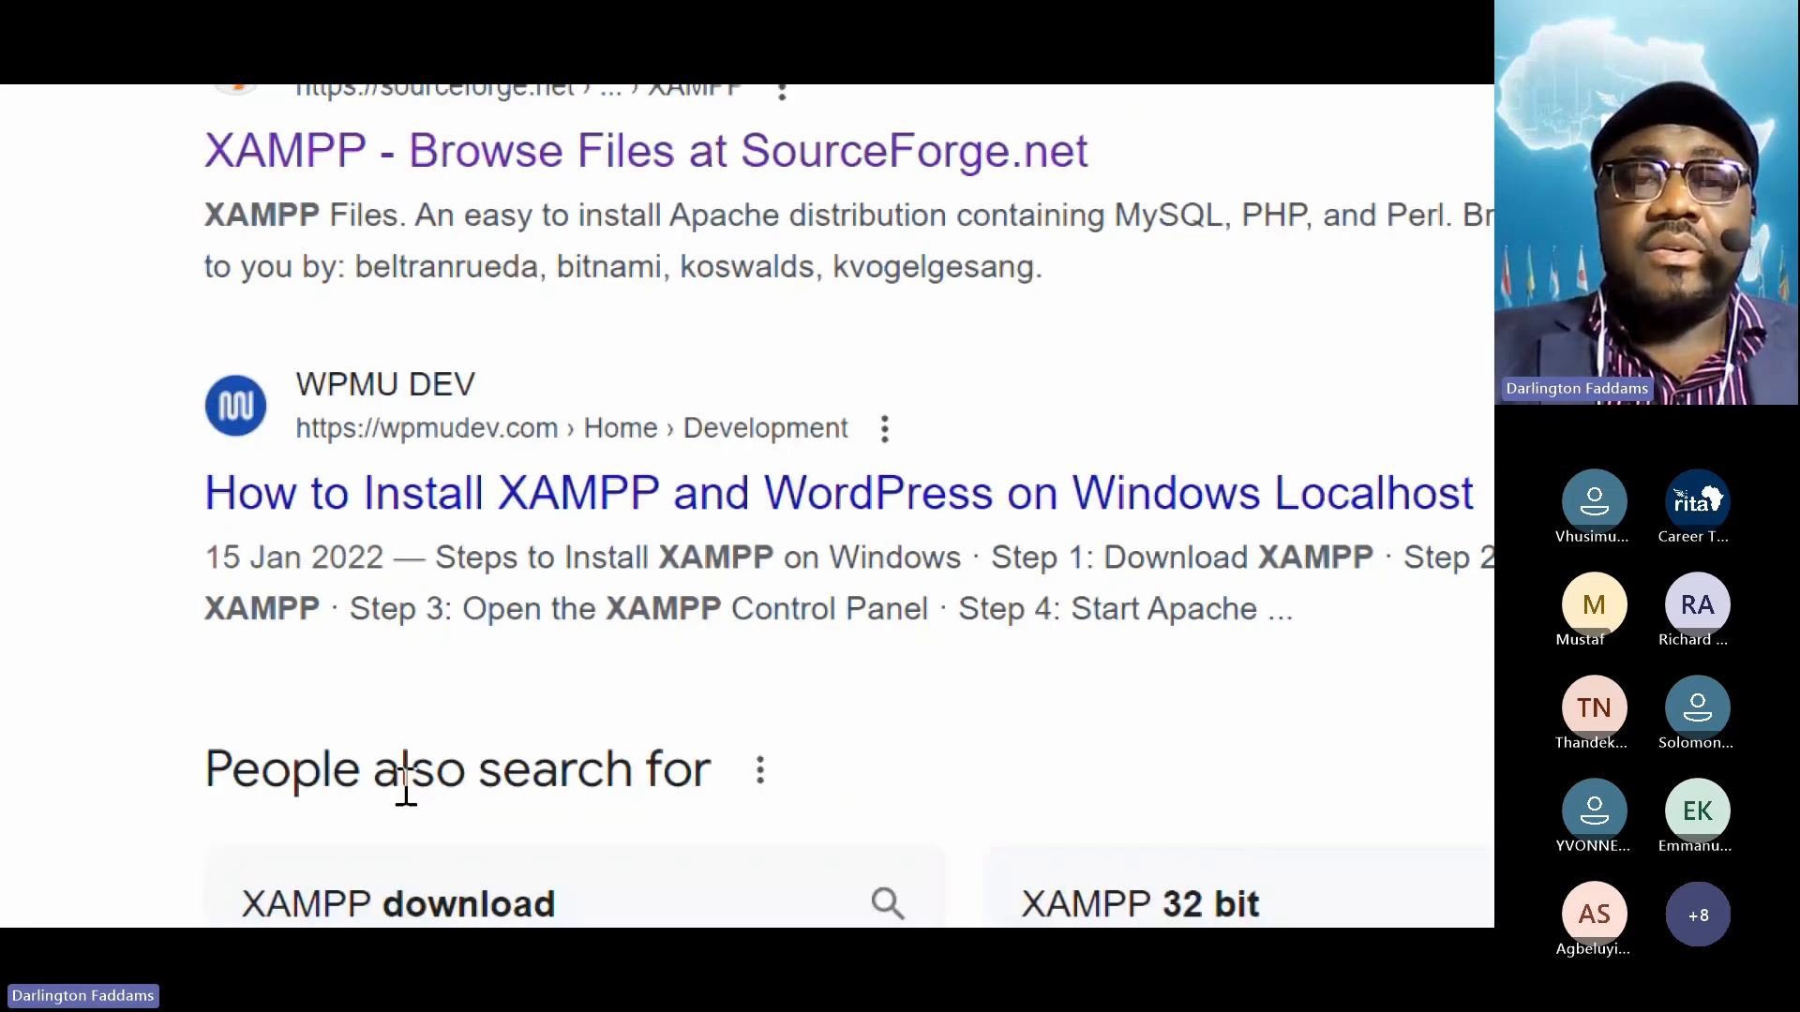
pyautogui.click(393, 207)
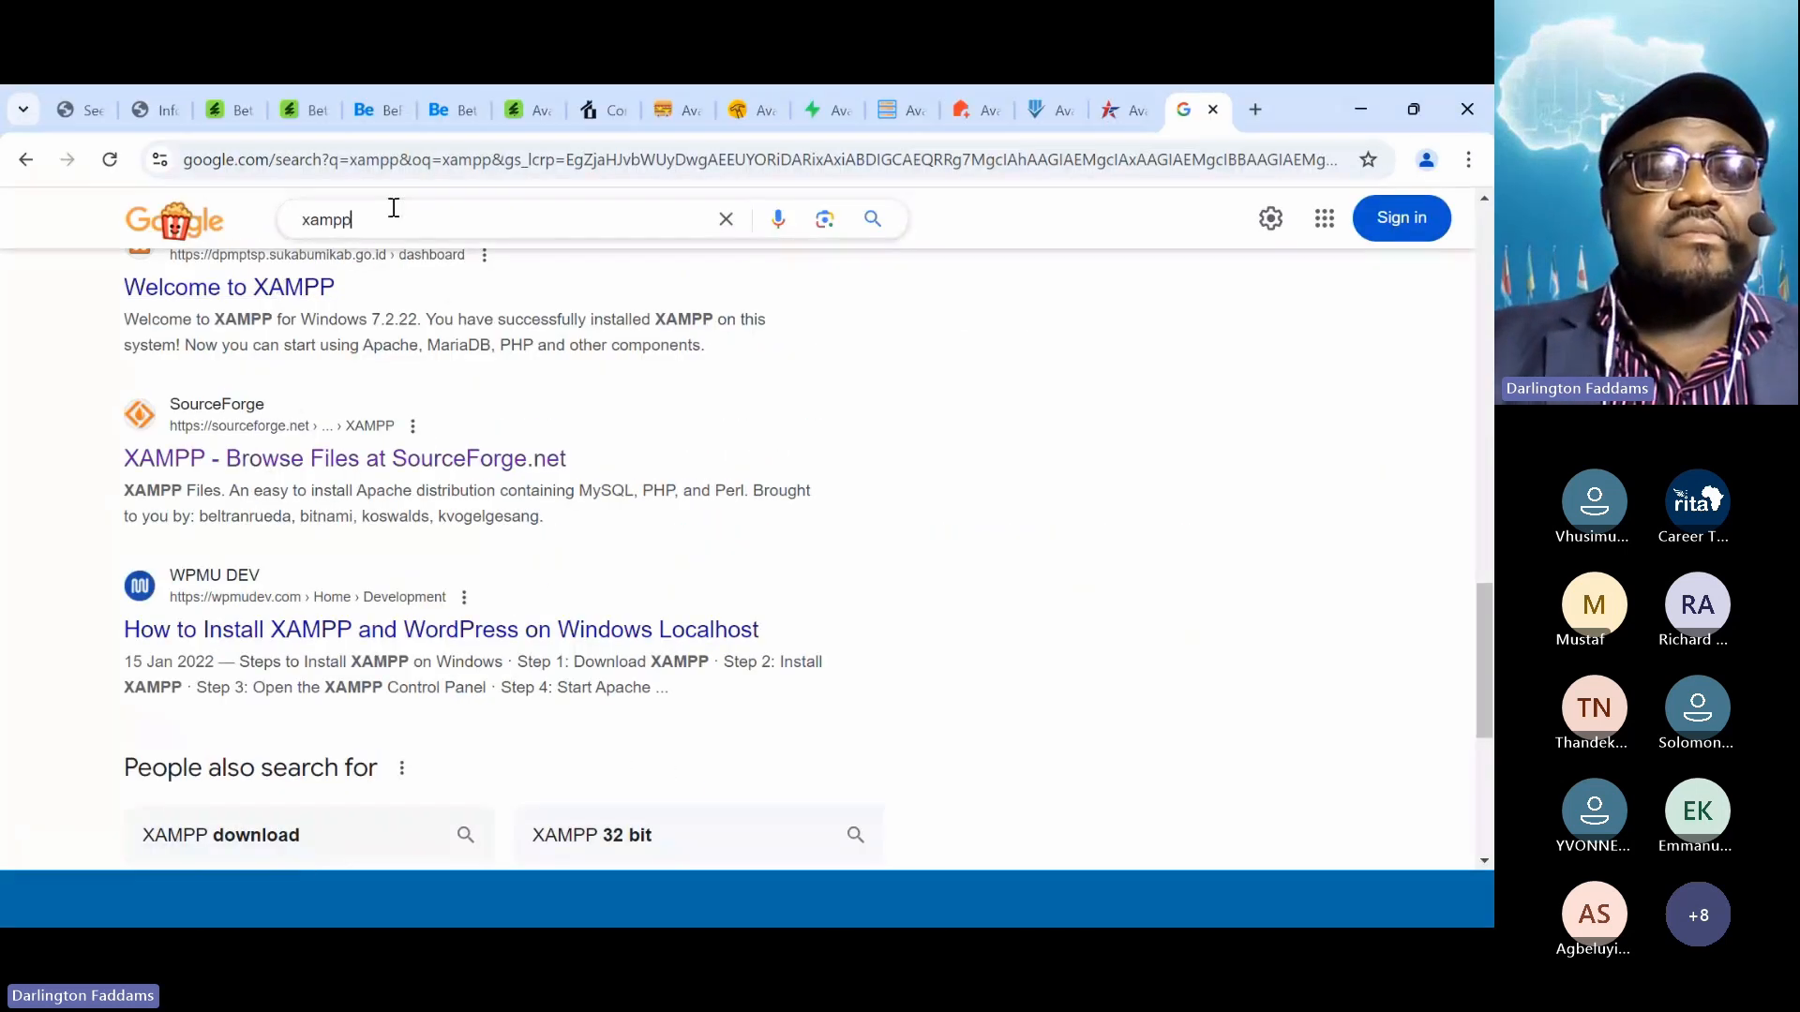
# Search Google for 'what does XAMPP stand for'
pyautogui.doubleClick(394, 207)
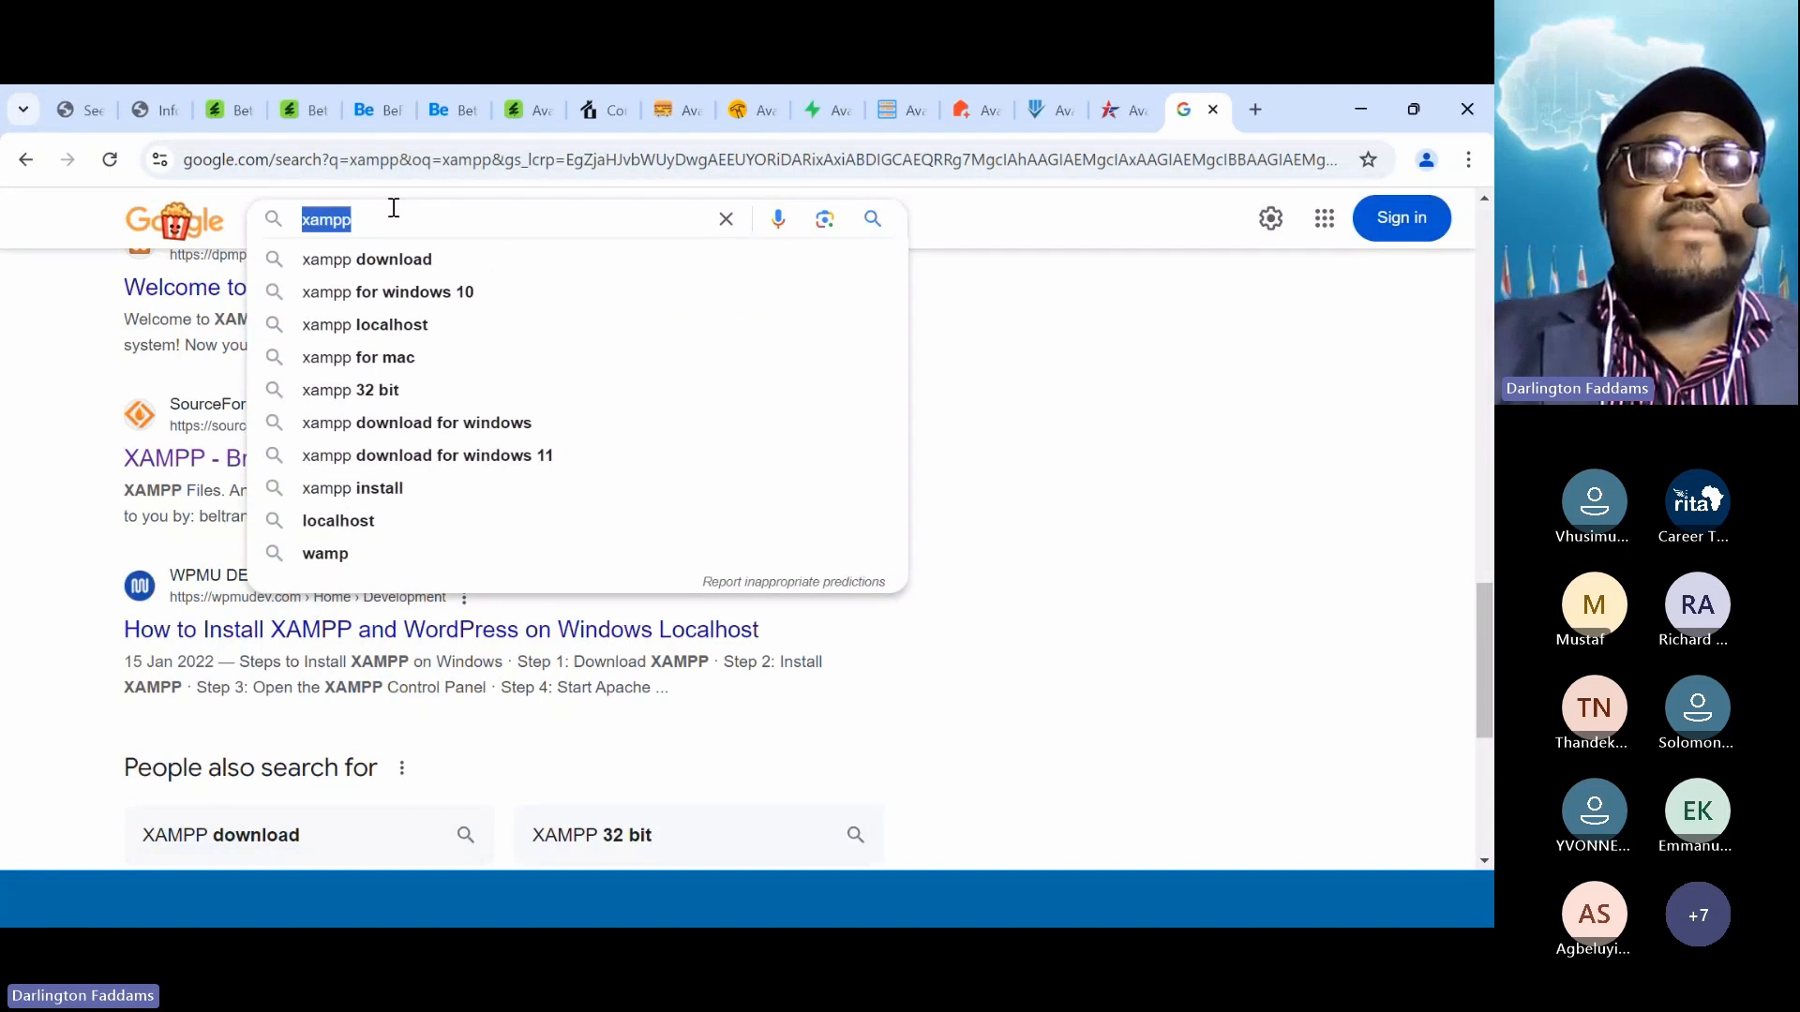
pyautogui.write('wht')
pyautogui.press('BackSpace')
pyautogui.press('BackSpace')
pyautogui.press('BackSpace')
pyautogui.write('hat does XAM')
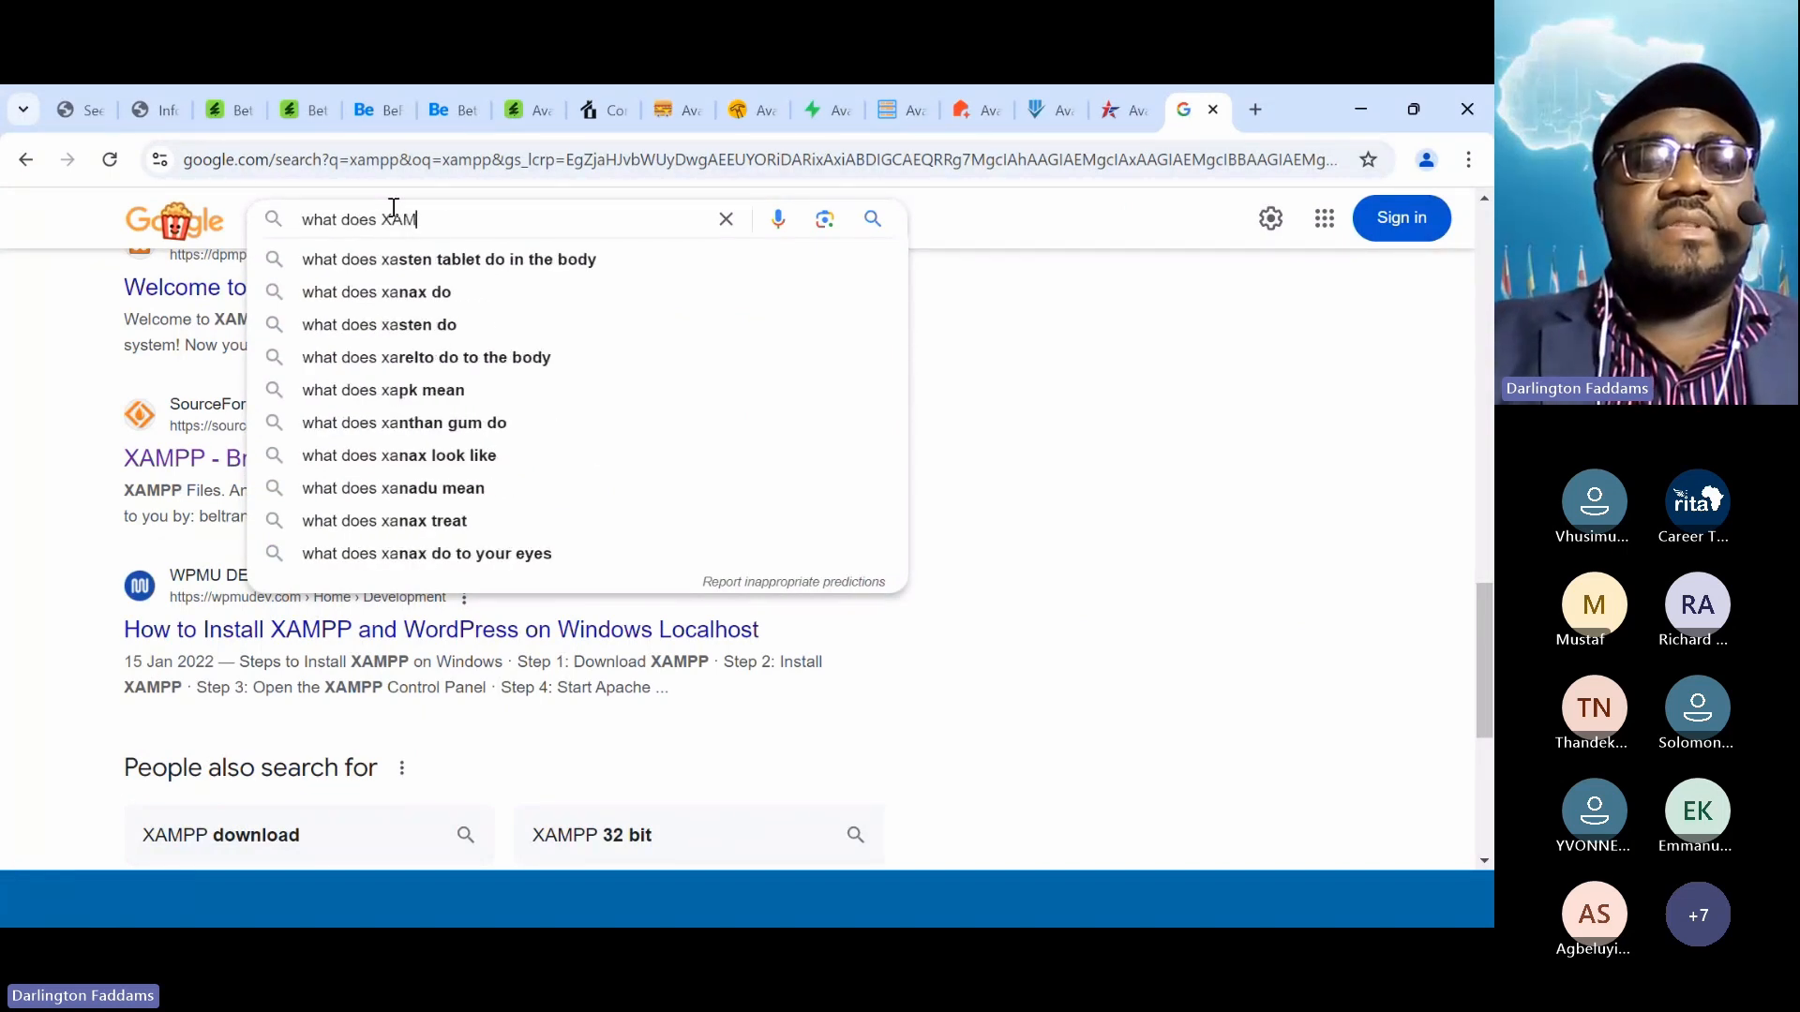
pyautogui.write('PP stand for')
pyautogui.press('Return')
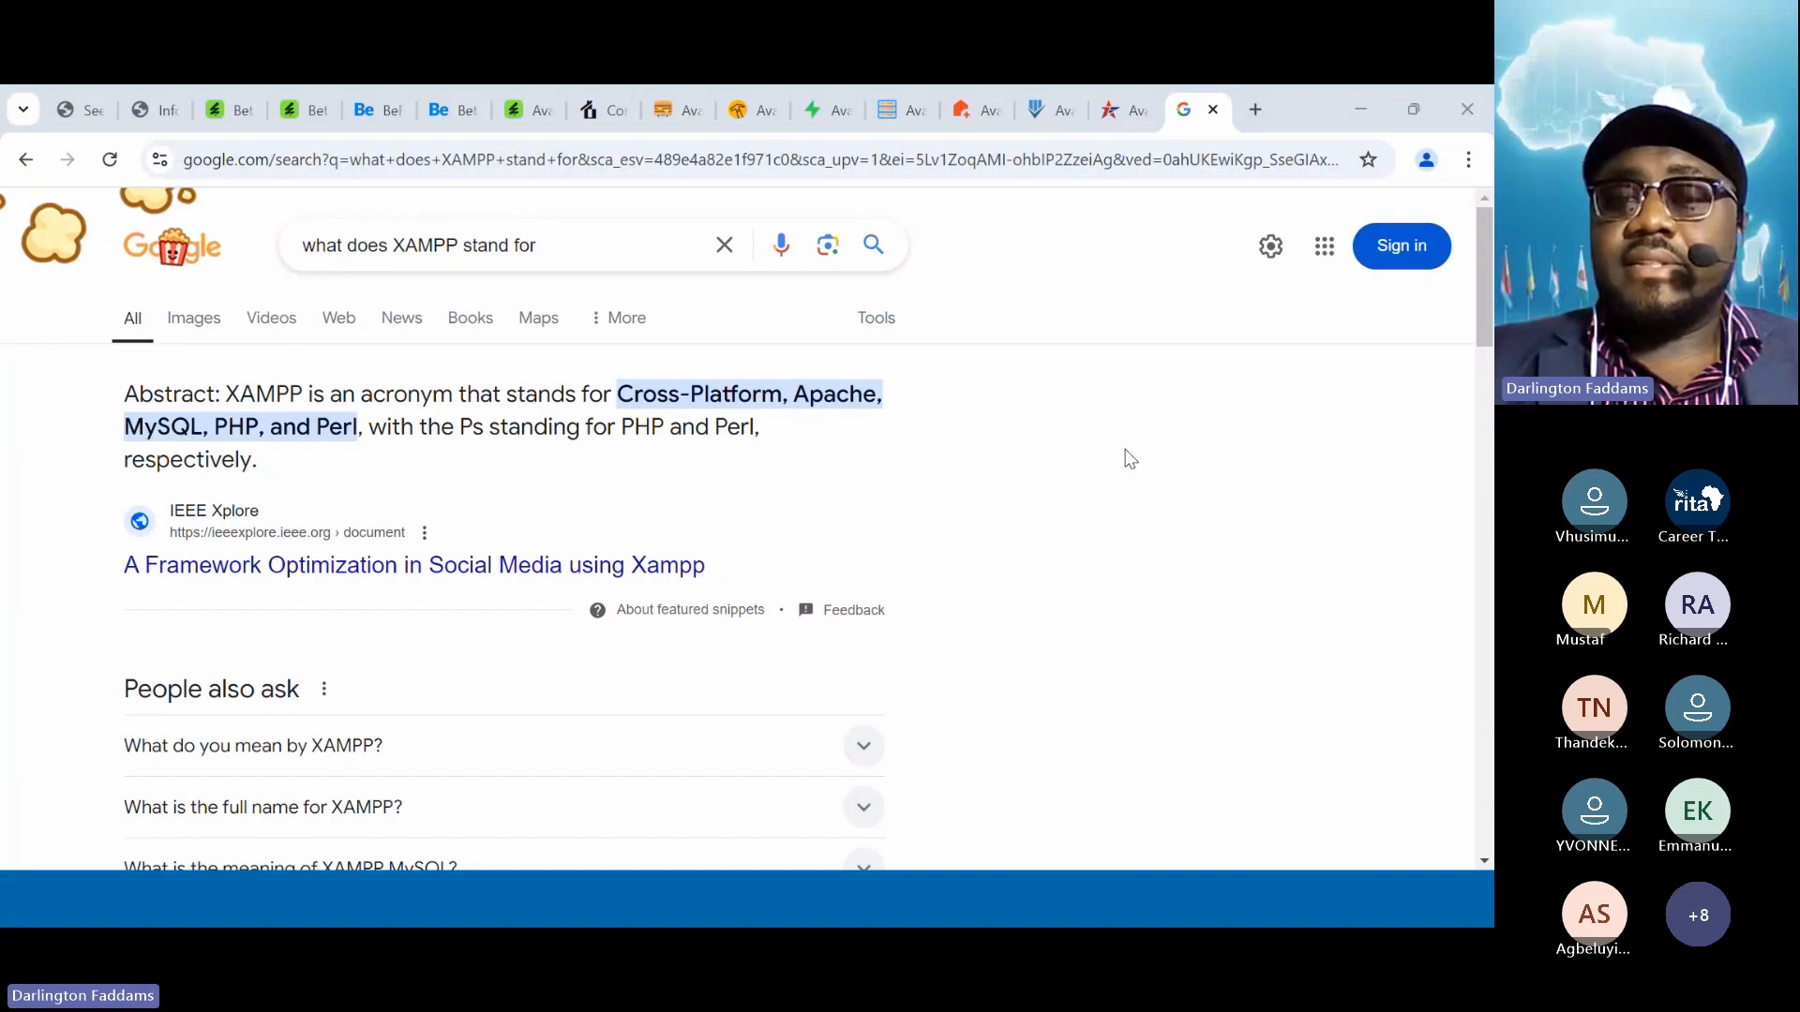
pyautogui.press('super+plus')
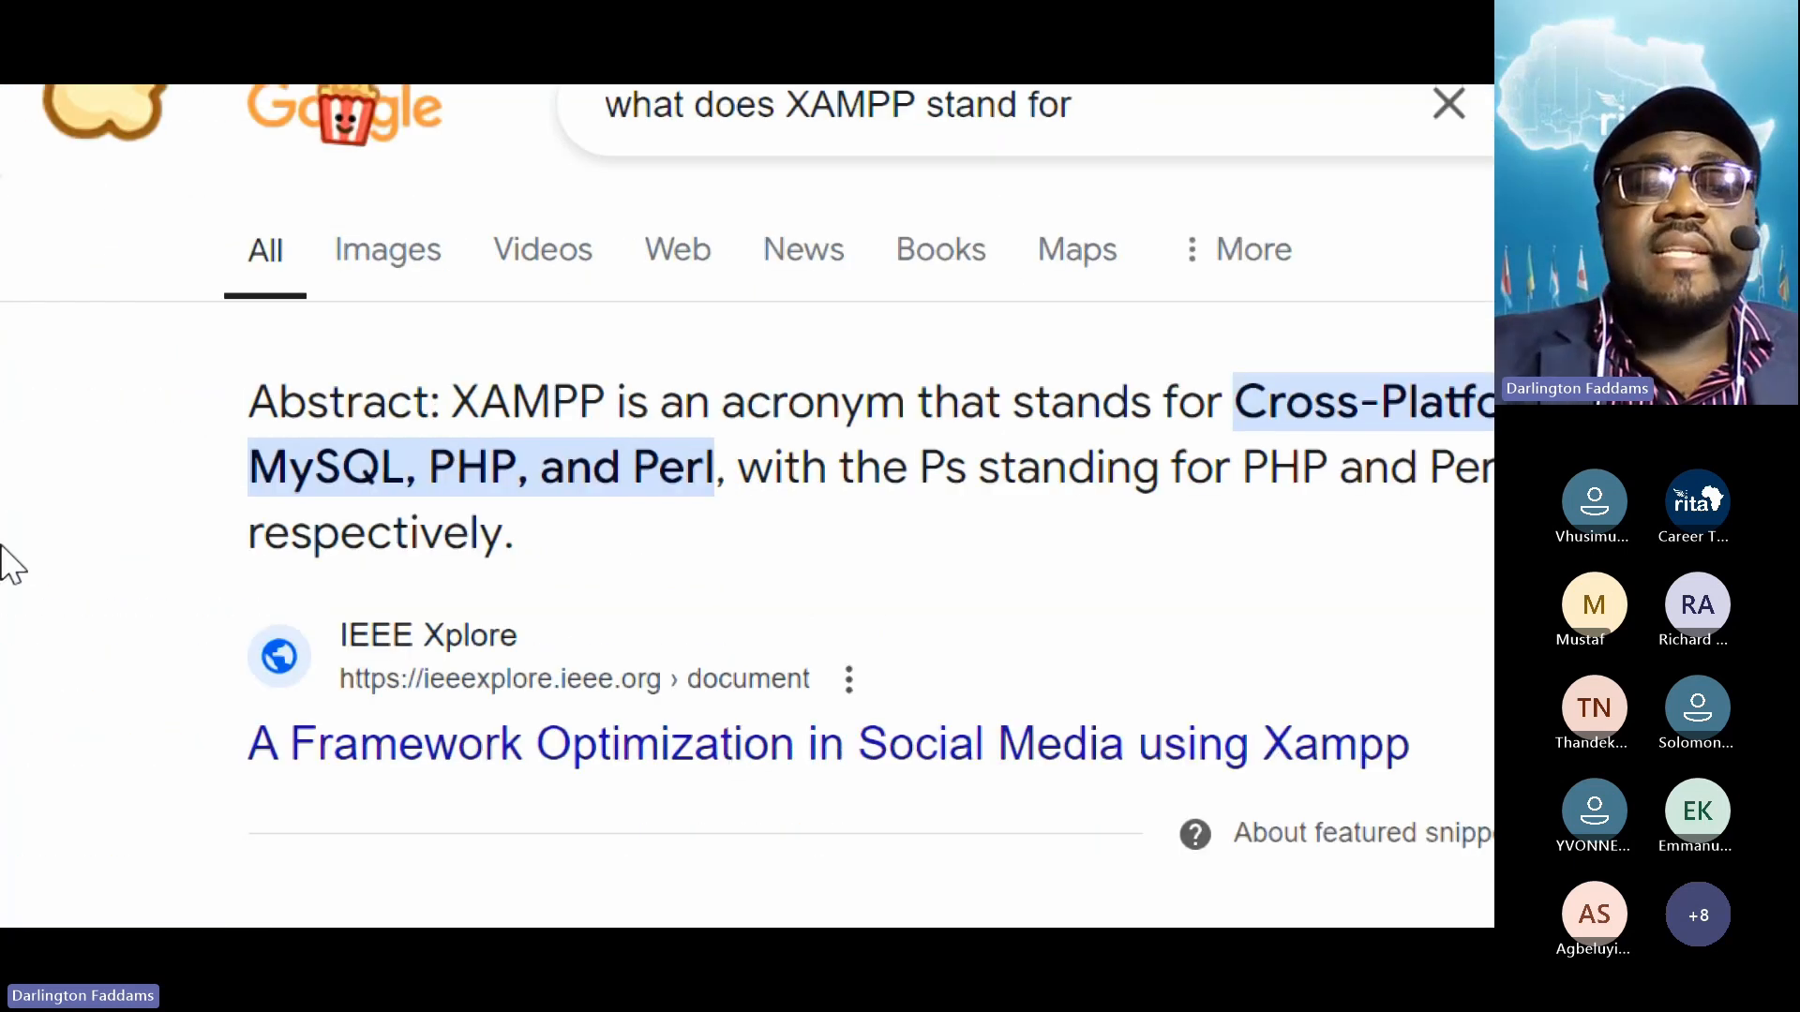
# Highlight Cross-Platform, Apache, MySQL and PHP in the answer explaining the XAMPP acronym
pyautogui.moveTo(454, 398); pyautogui.dragTo(479, 401)
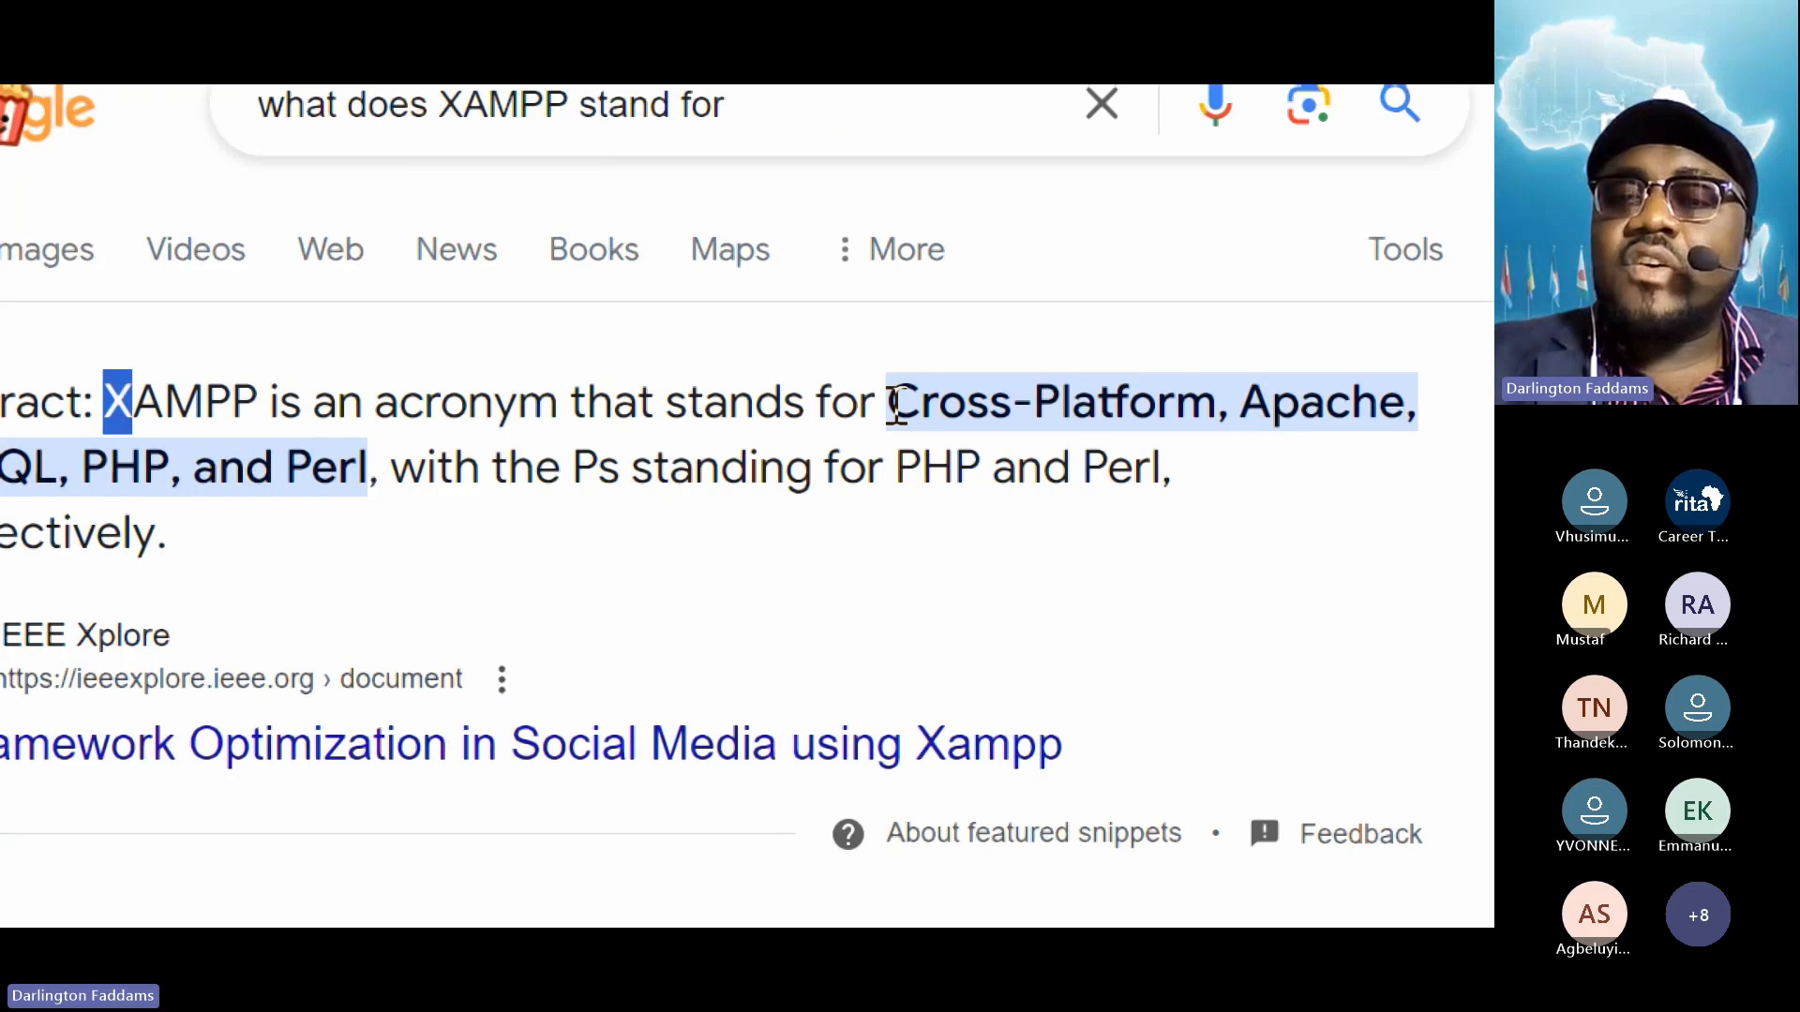
pyautogui.moveTo(888, 402); pyautogui.dragTo(1230, 399)
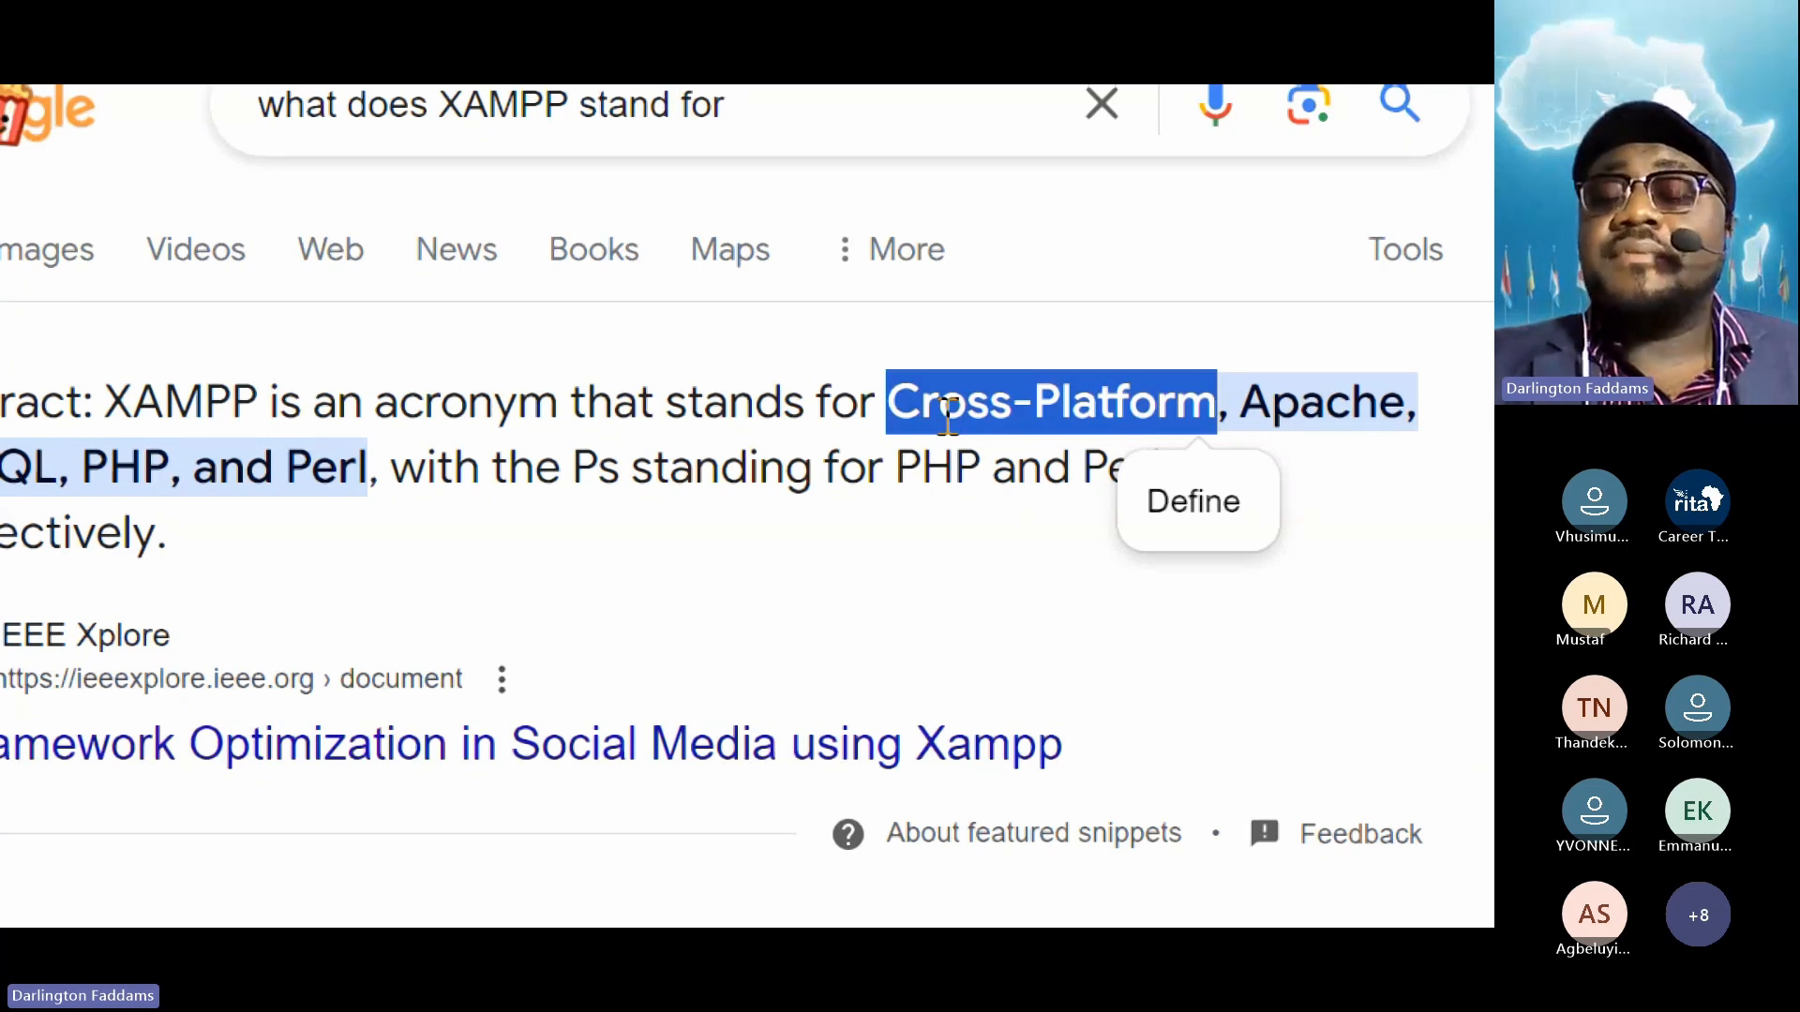
pyautogui.doubleClick(1364, 401)
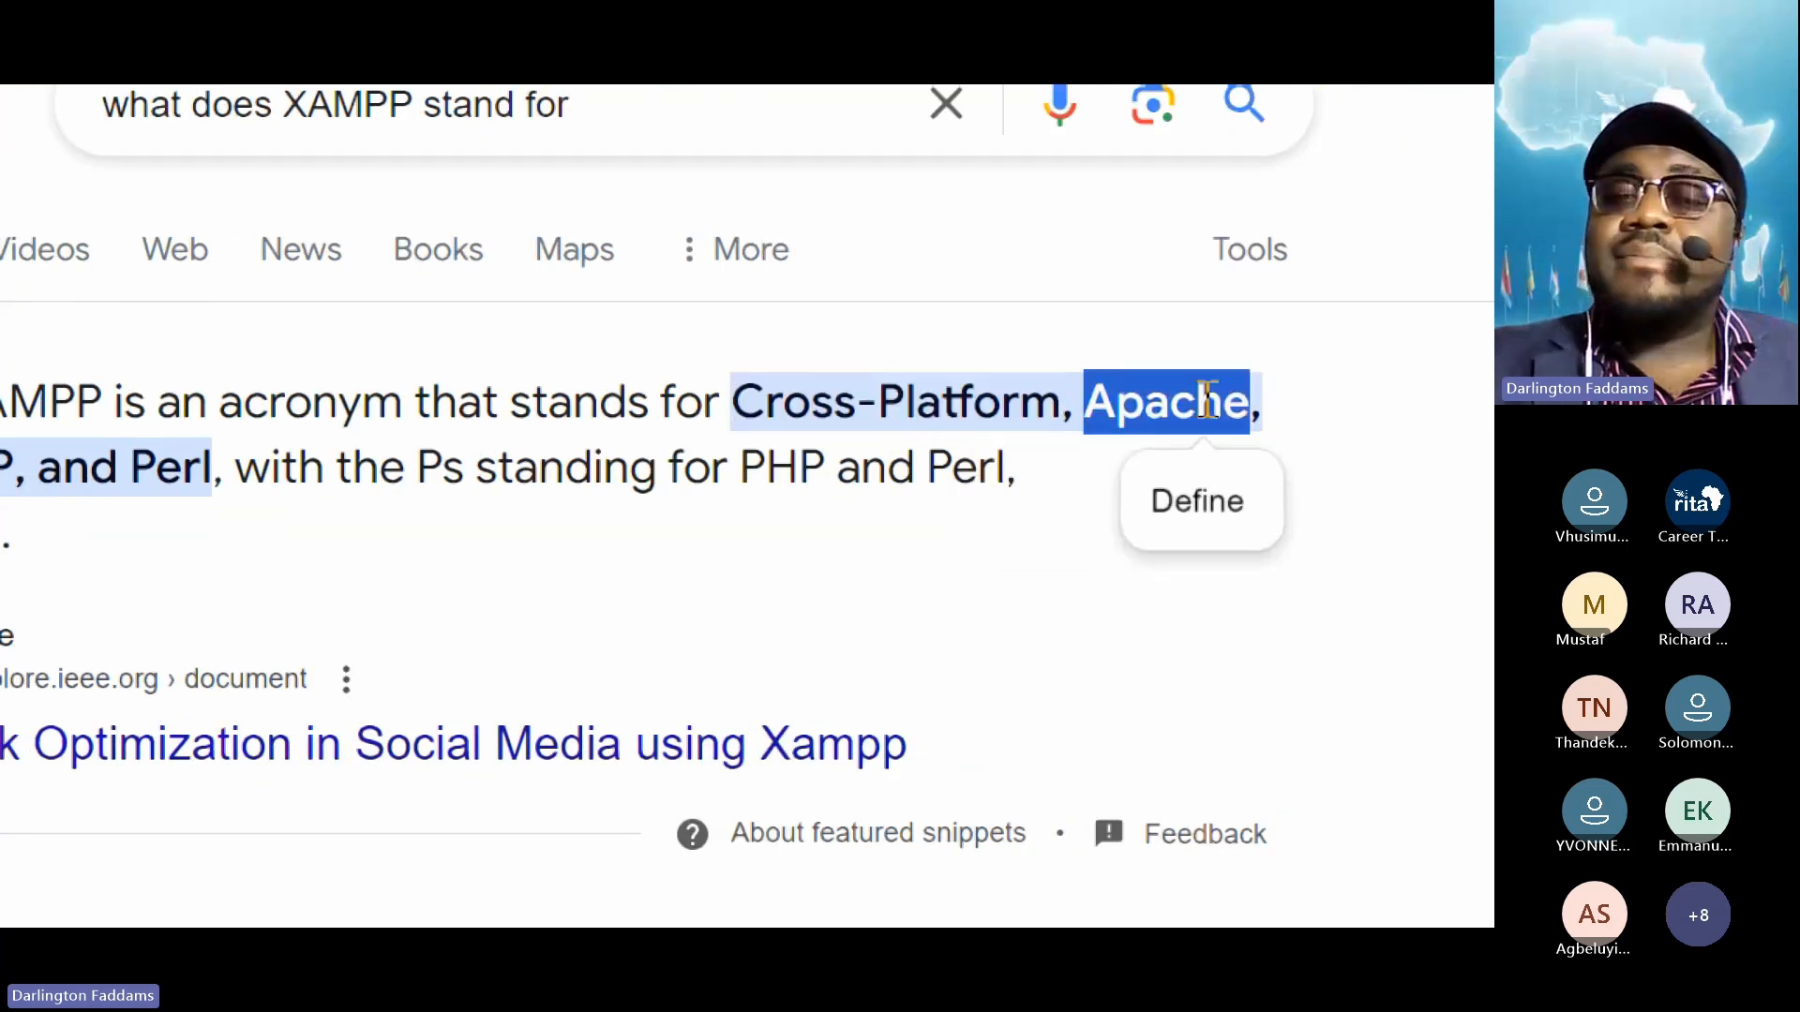
pyautogui.click(26, 473)
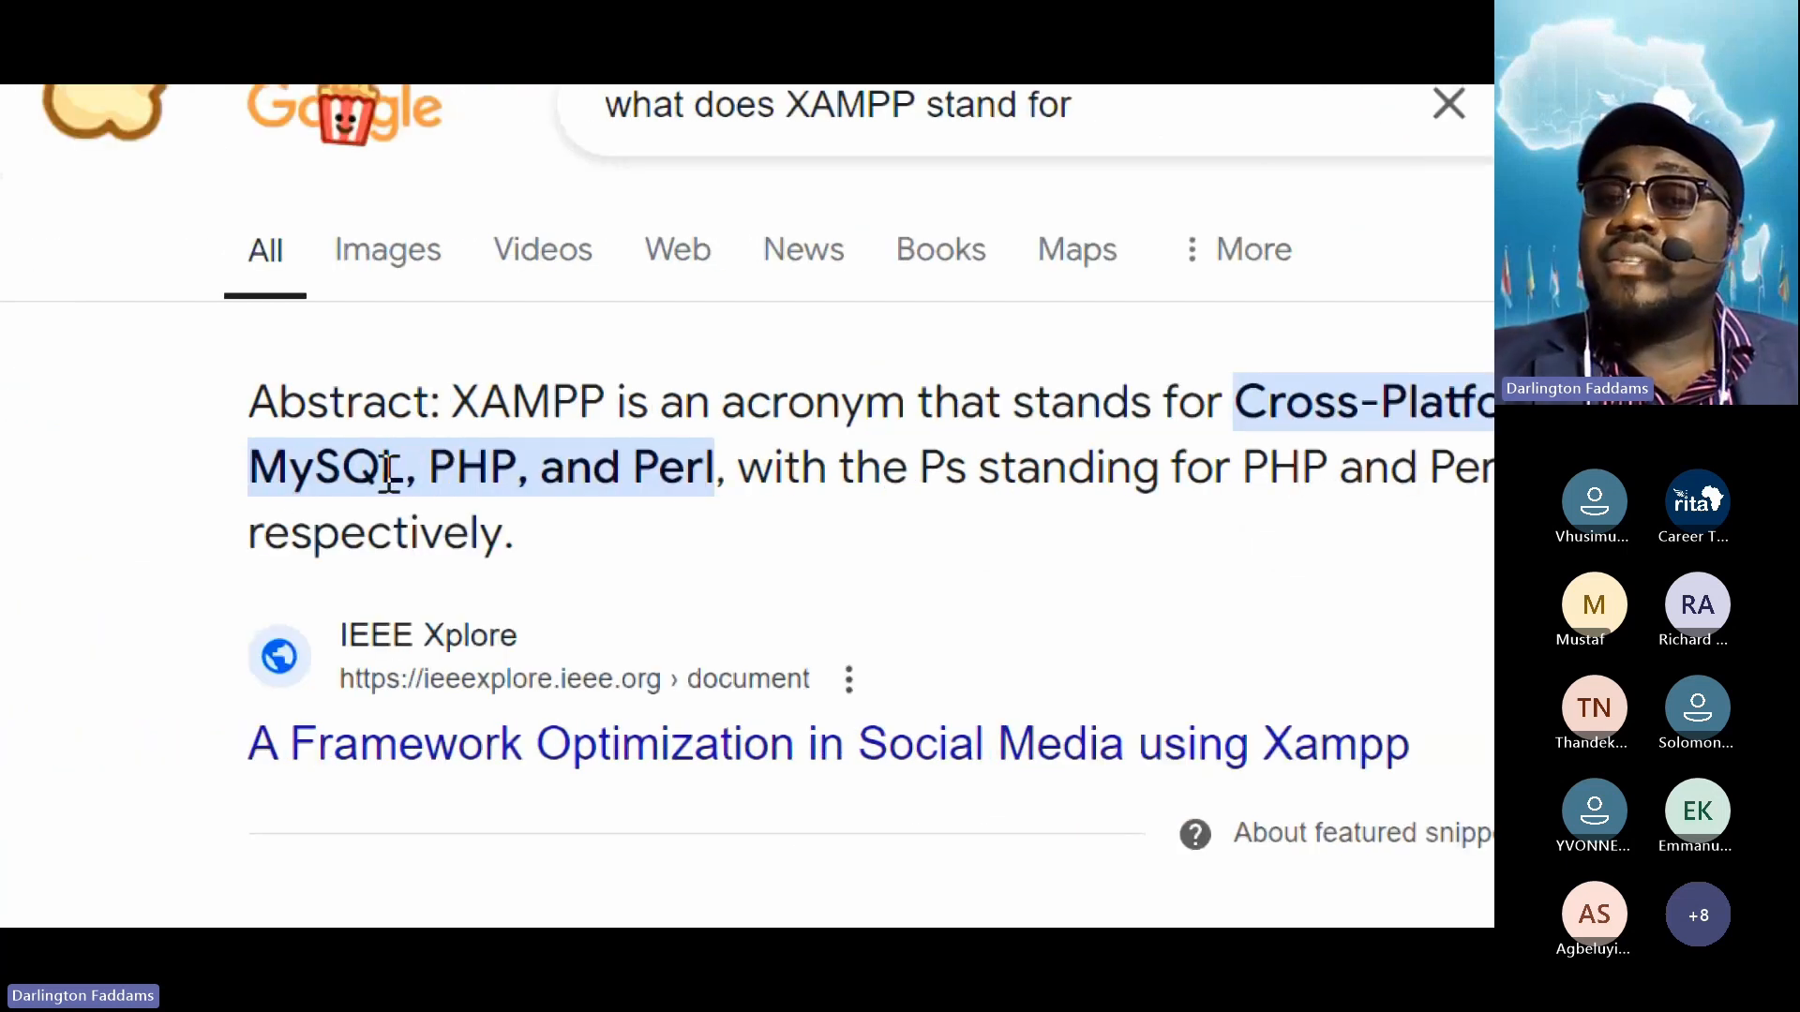
pyautogui.doubleClick(387, 469)
pyautogui.doubleClick(457, 469)
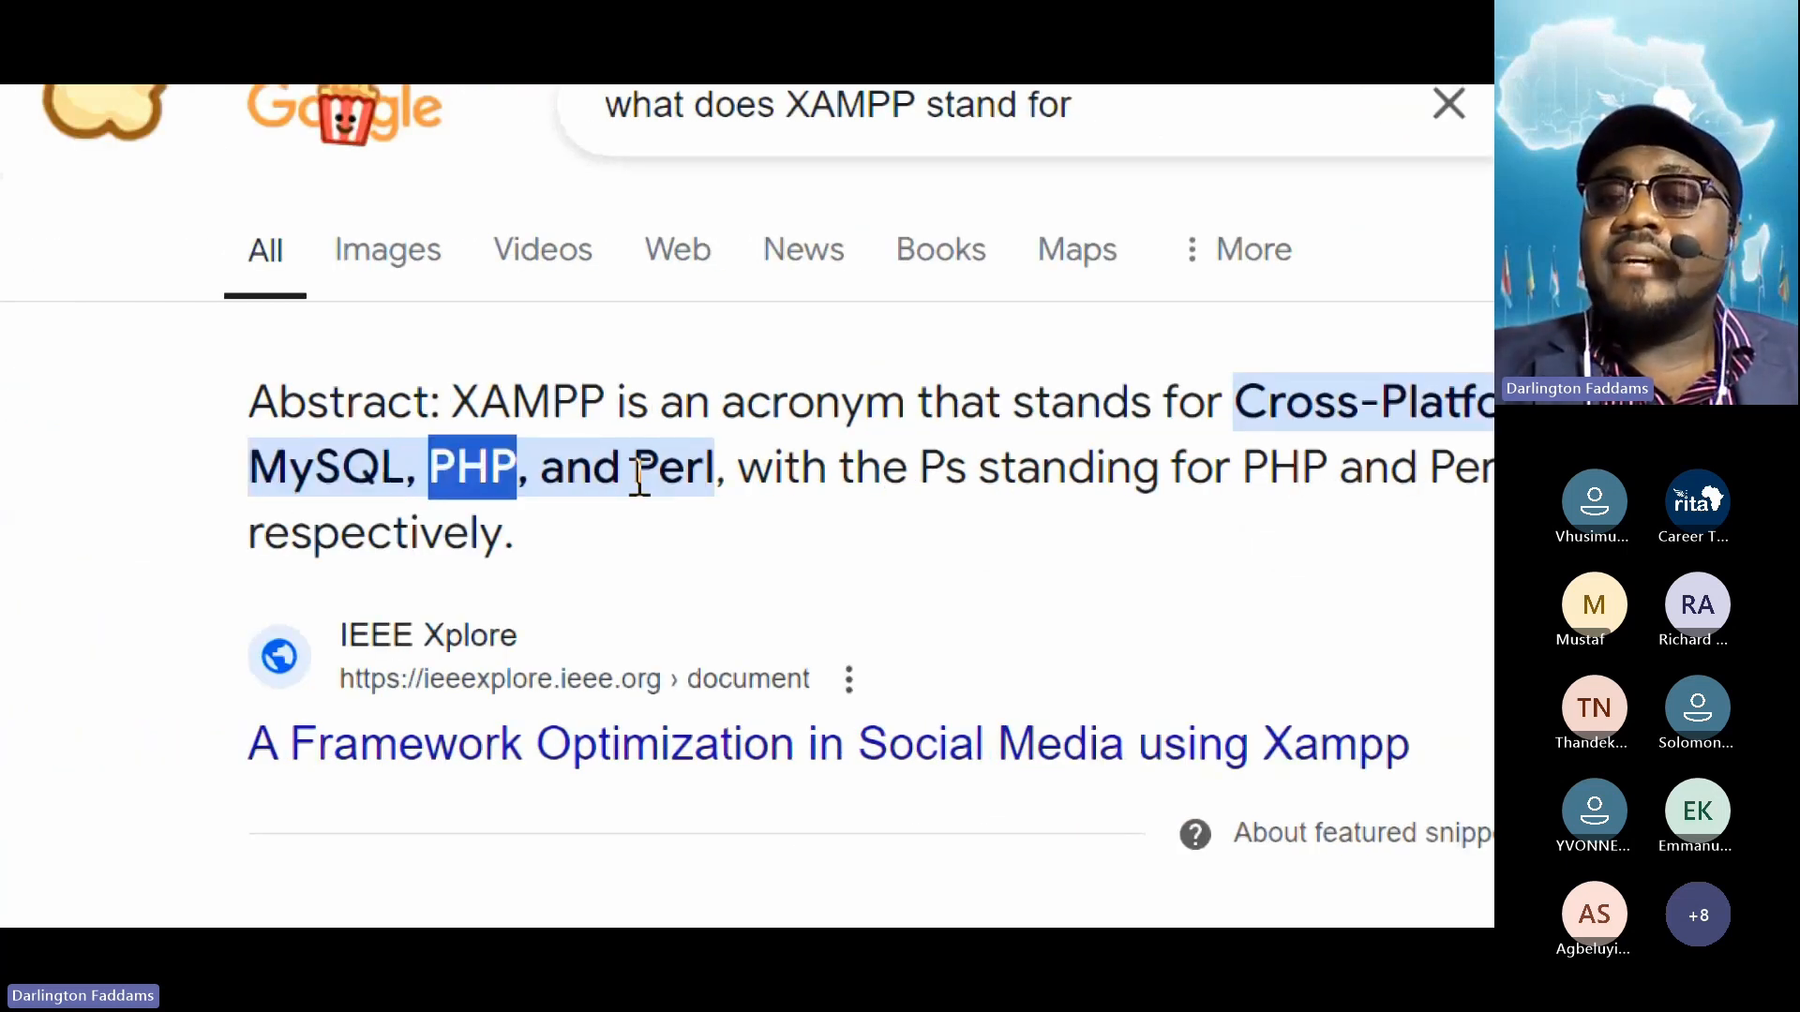
pyautogui.click(652, 485)
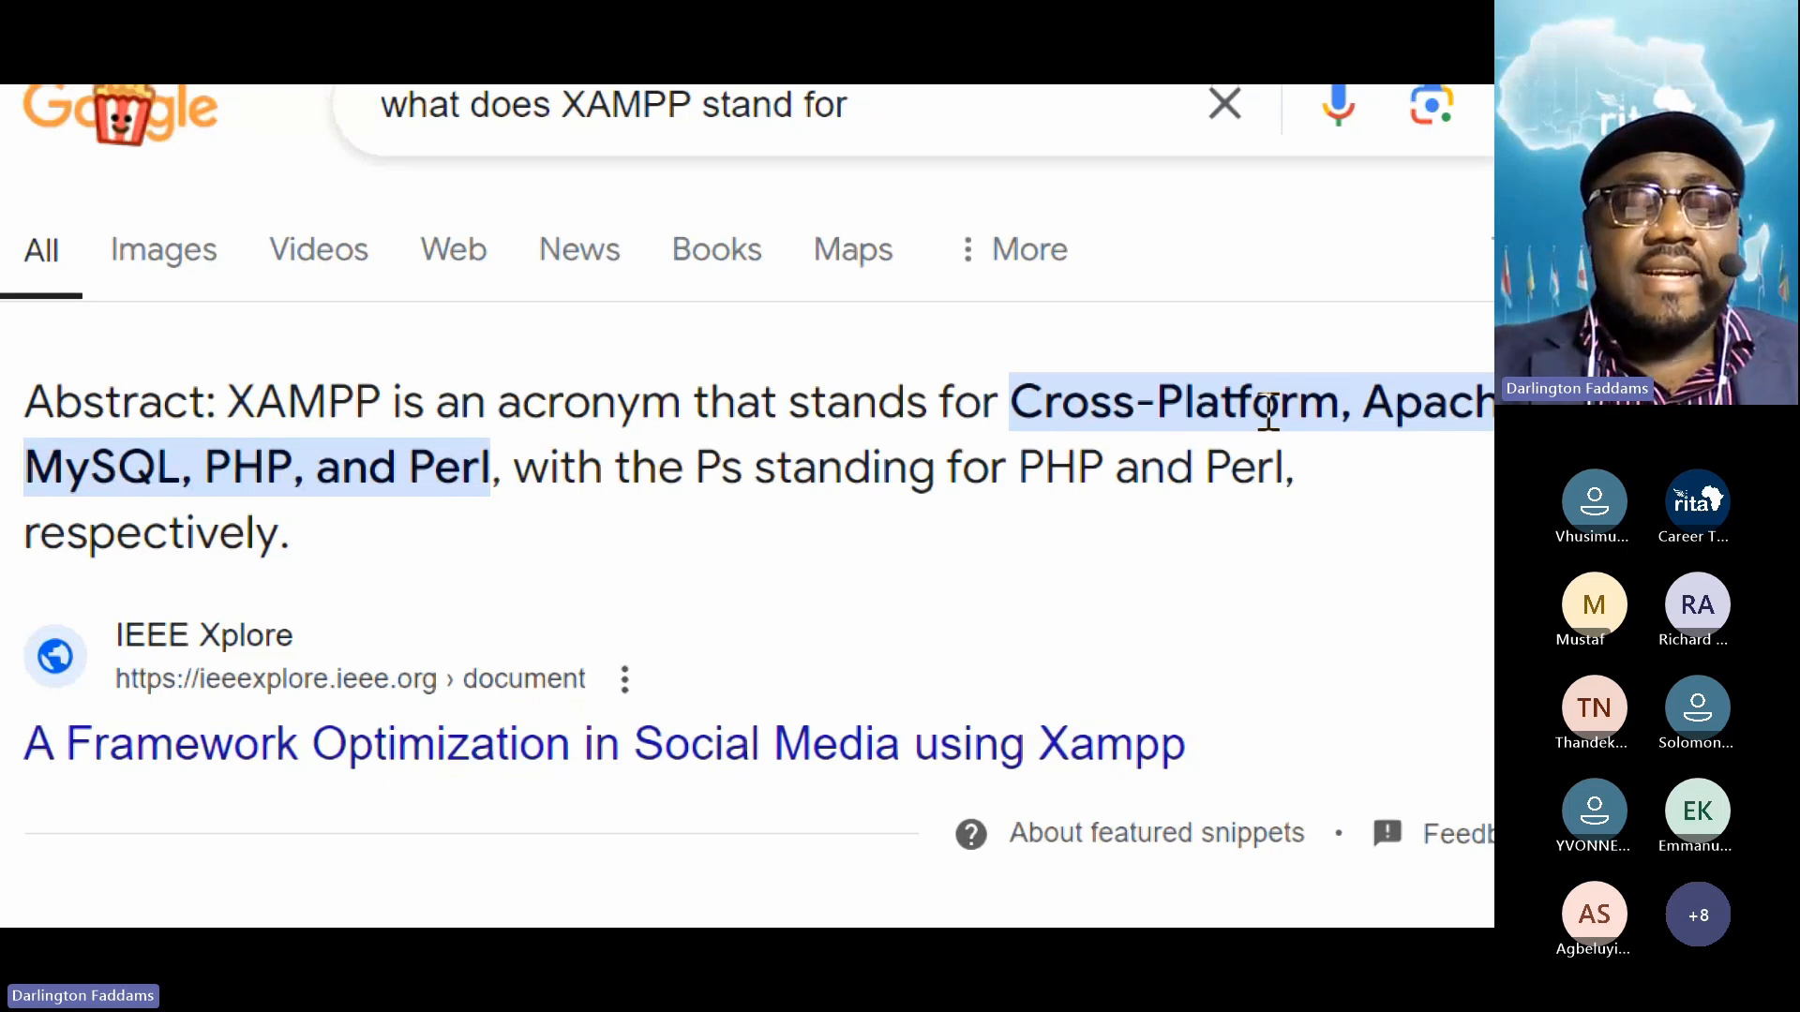
pyautogui.press('super+minus')
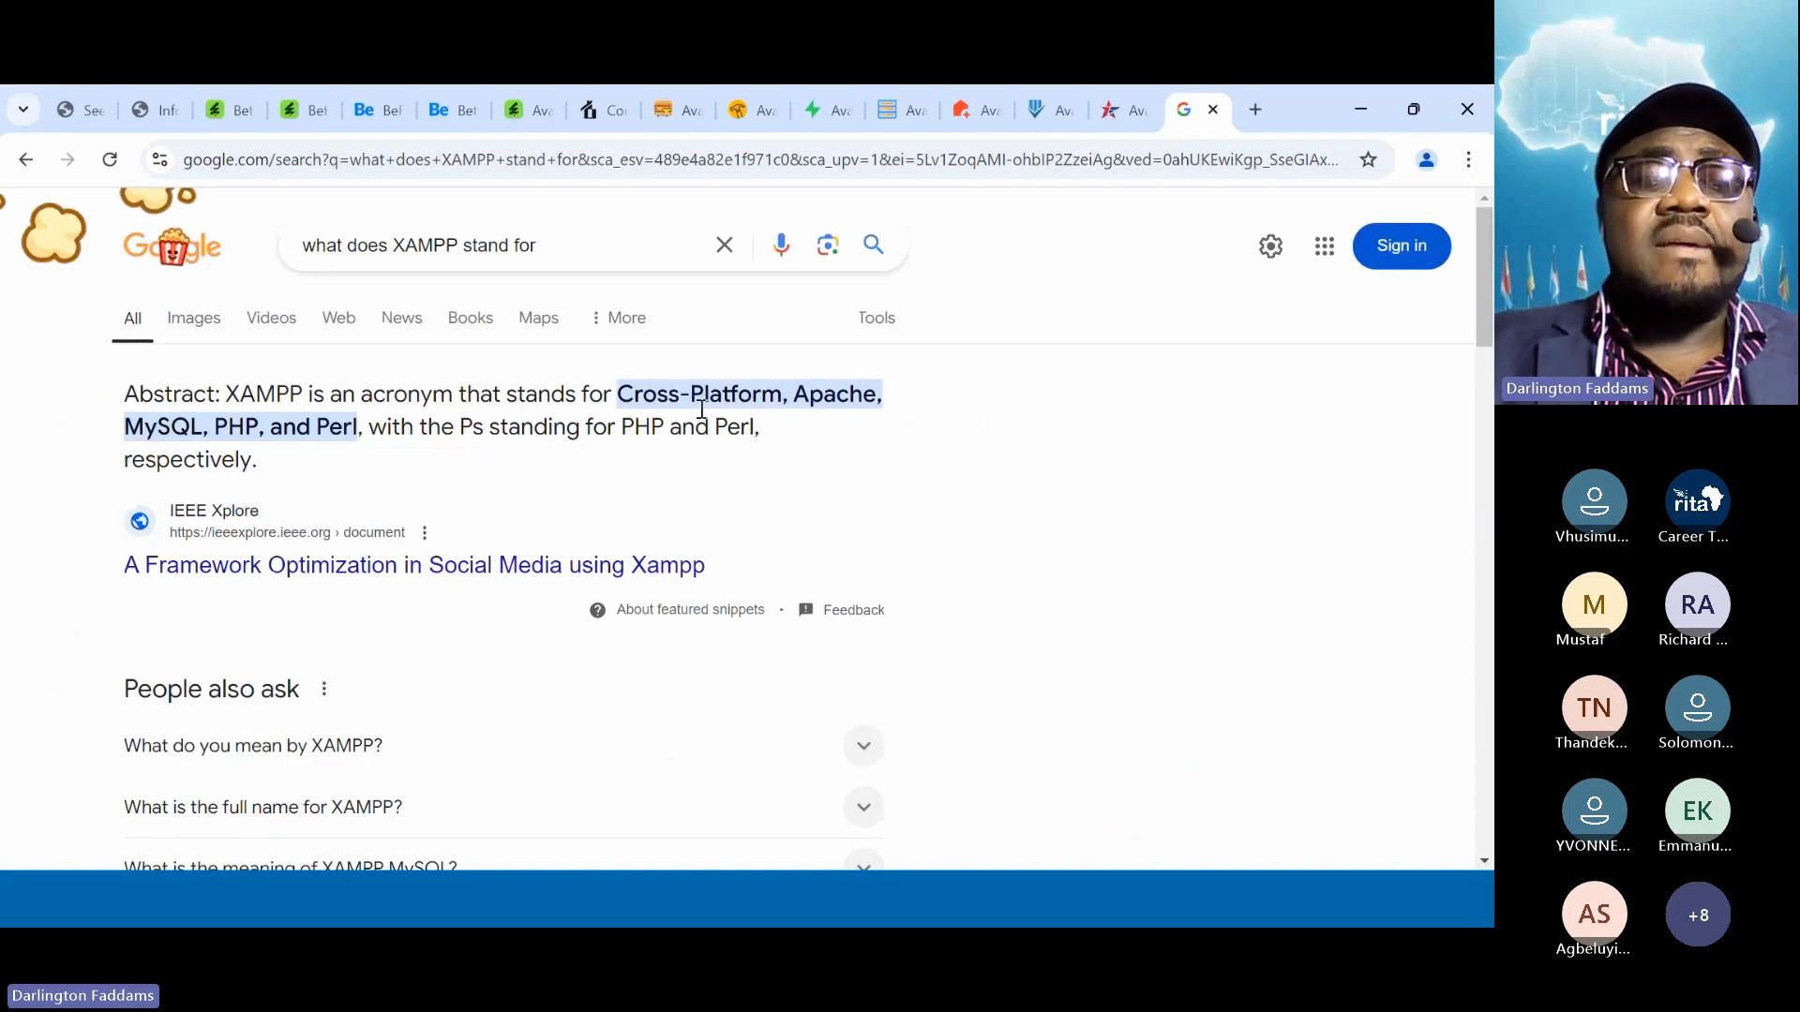
pyautogui.click(577, 259)
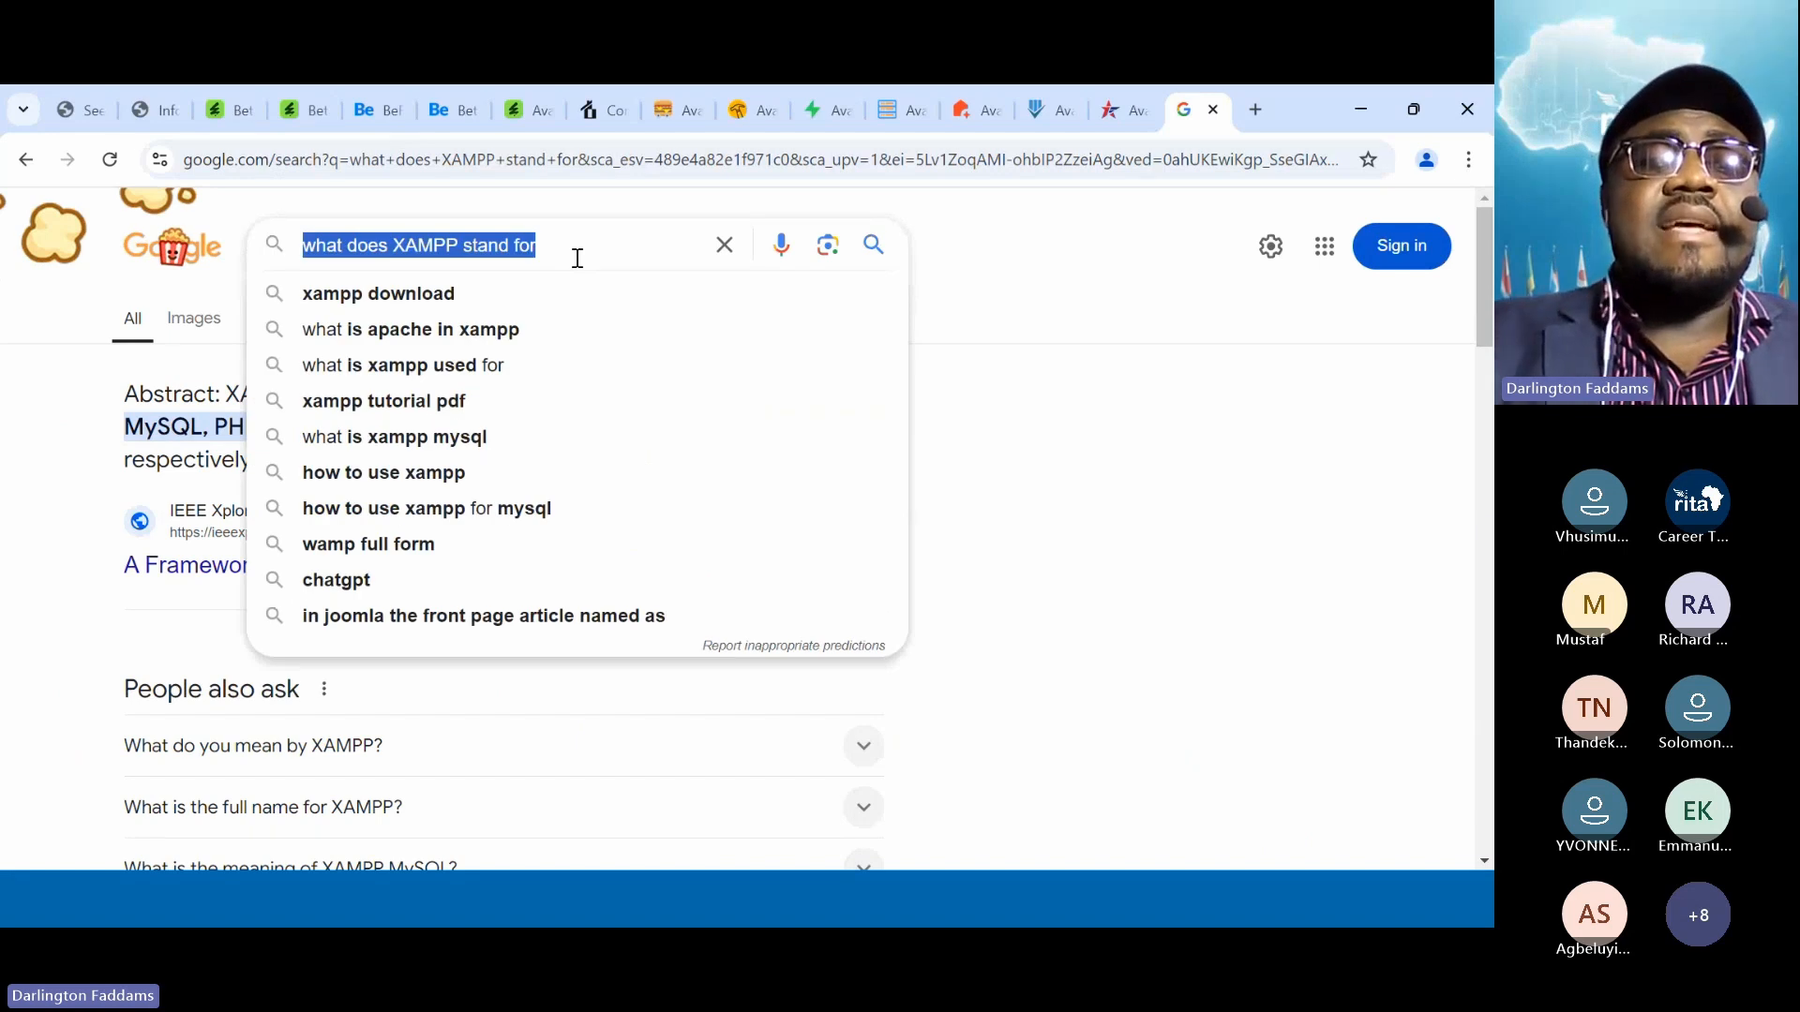
# Search 'xampp download' and open the official Download XAMPP page
pyautogui.write('xampp dow')
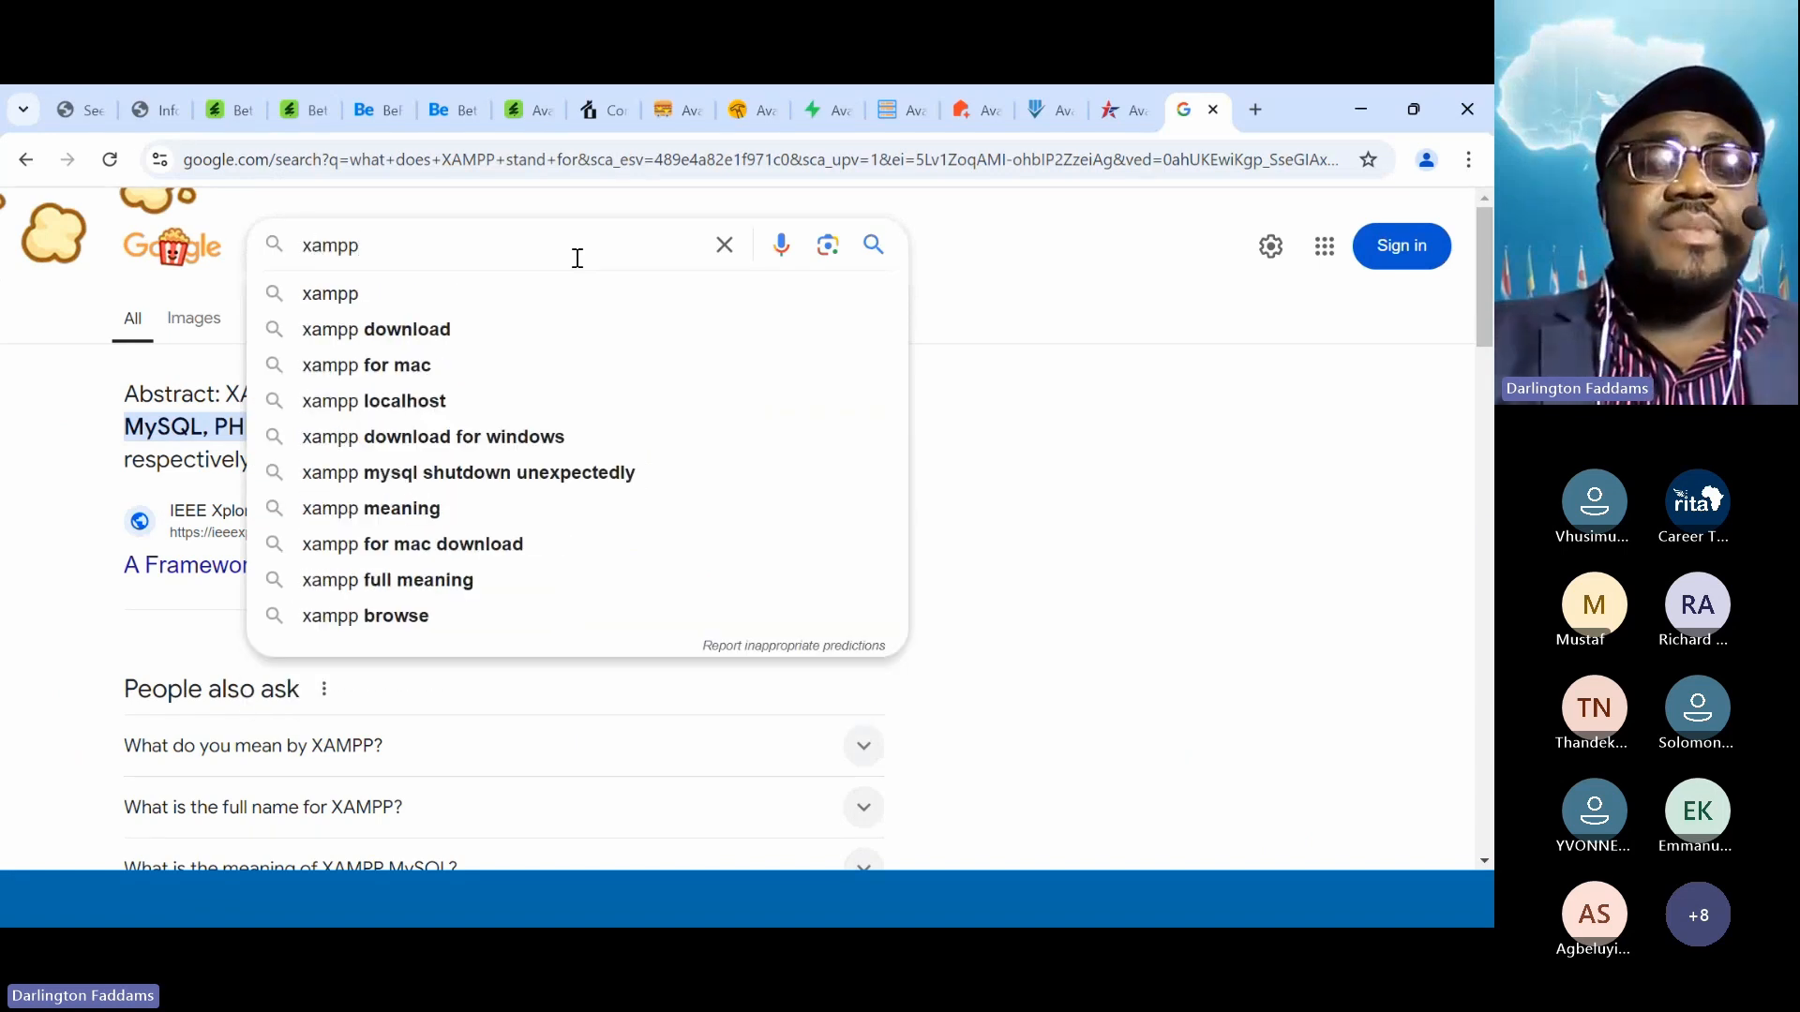
pyautogui.write('load')
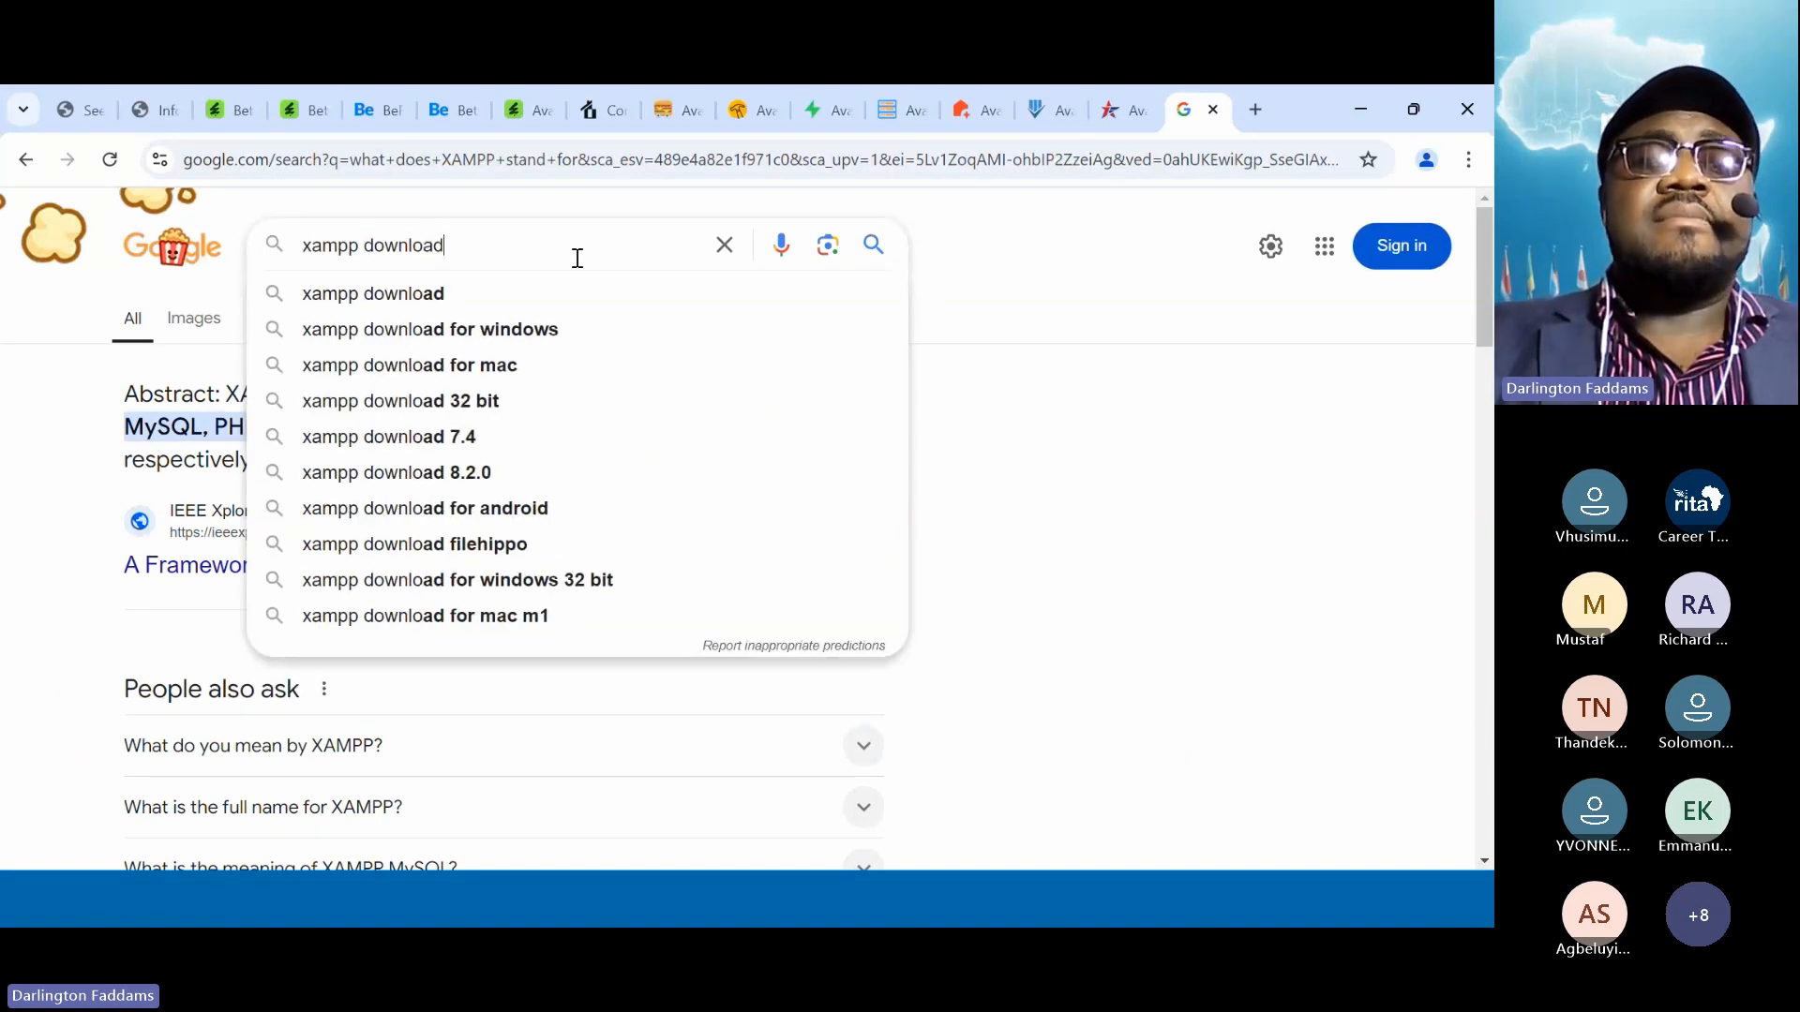
pyautogui.press('Return')
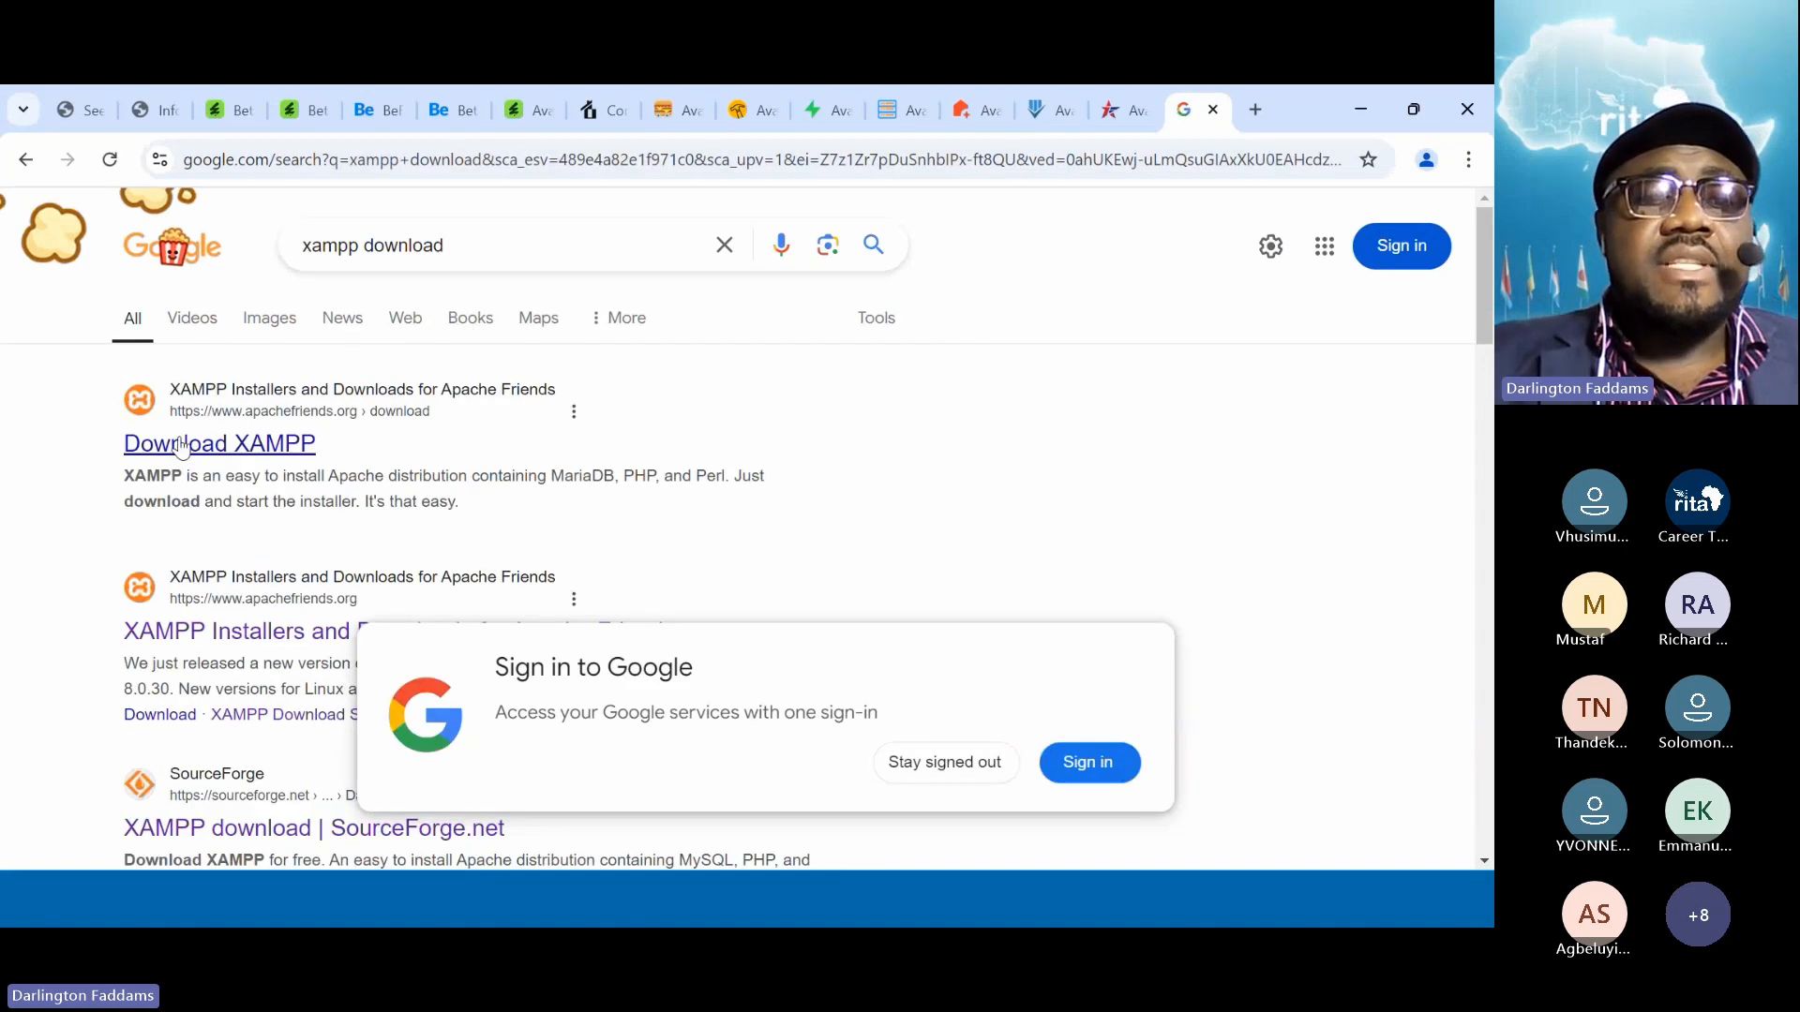
pyautogui.click(240, 457)
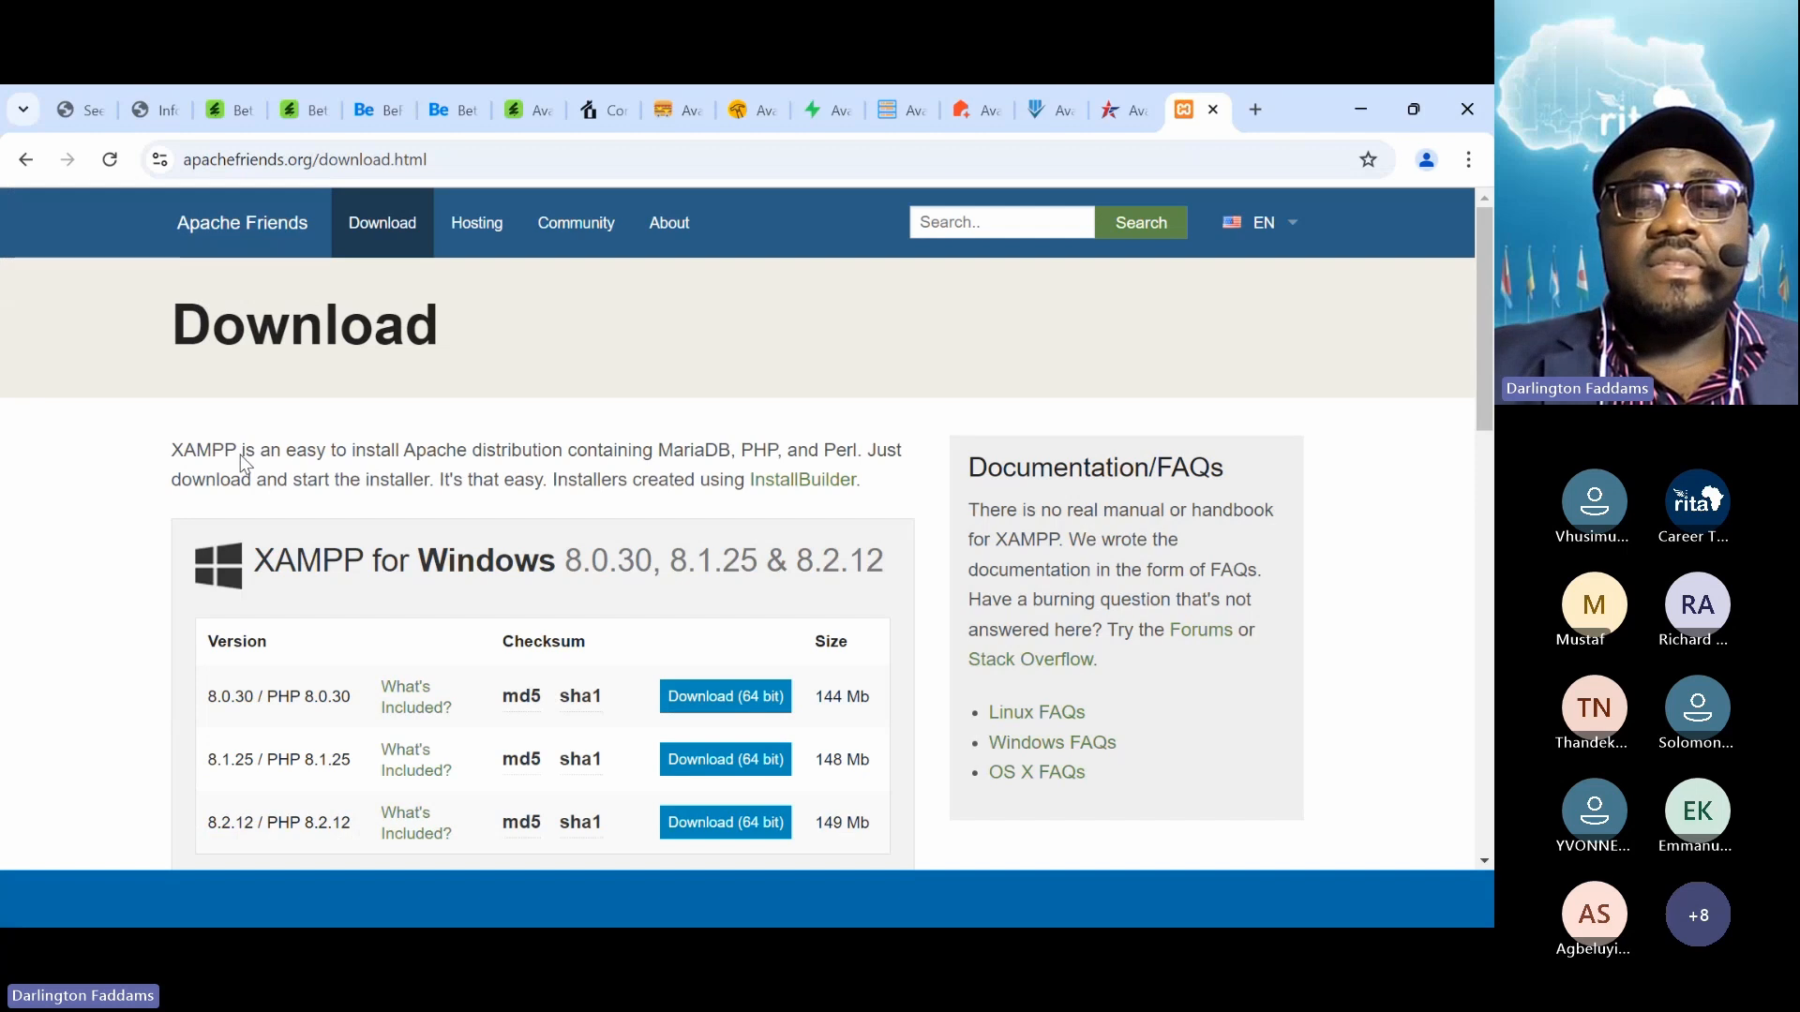
# Scroll through the Linux and OS X versions, then back up to XAMPP for Windows
pyautogui.scroll(-3, 242, 463)
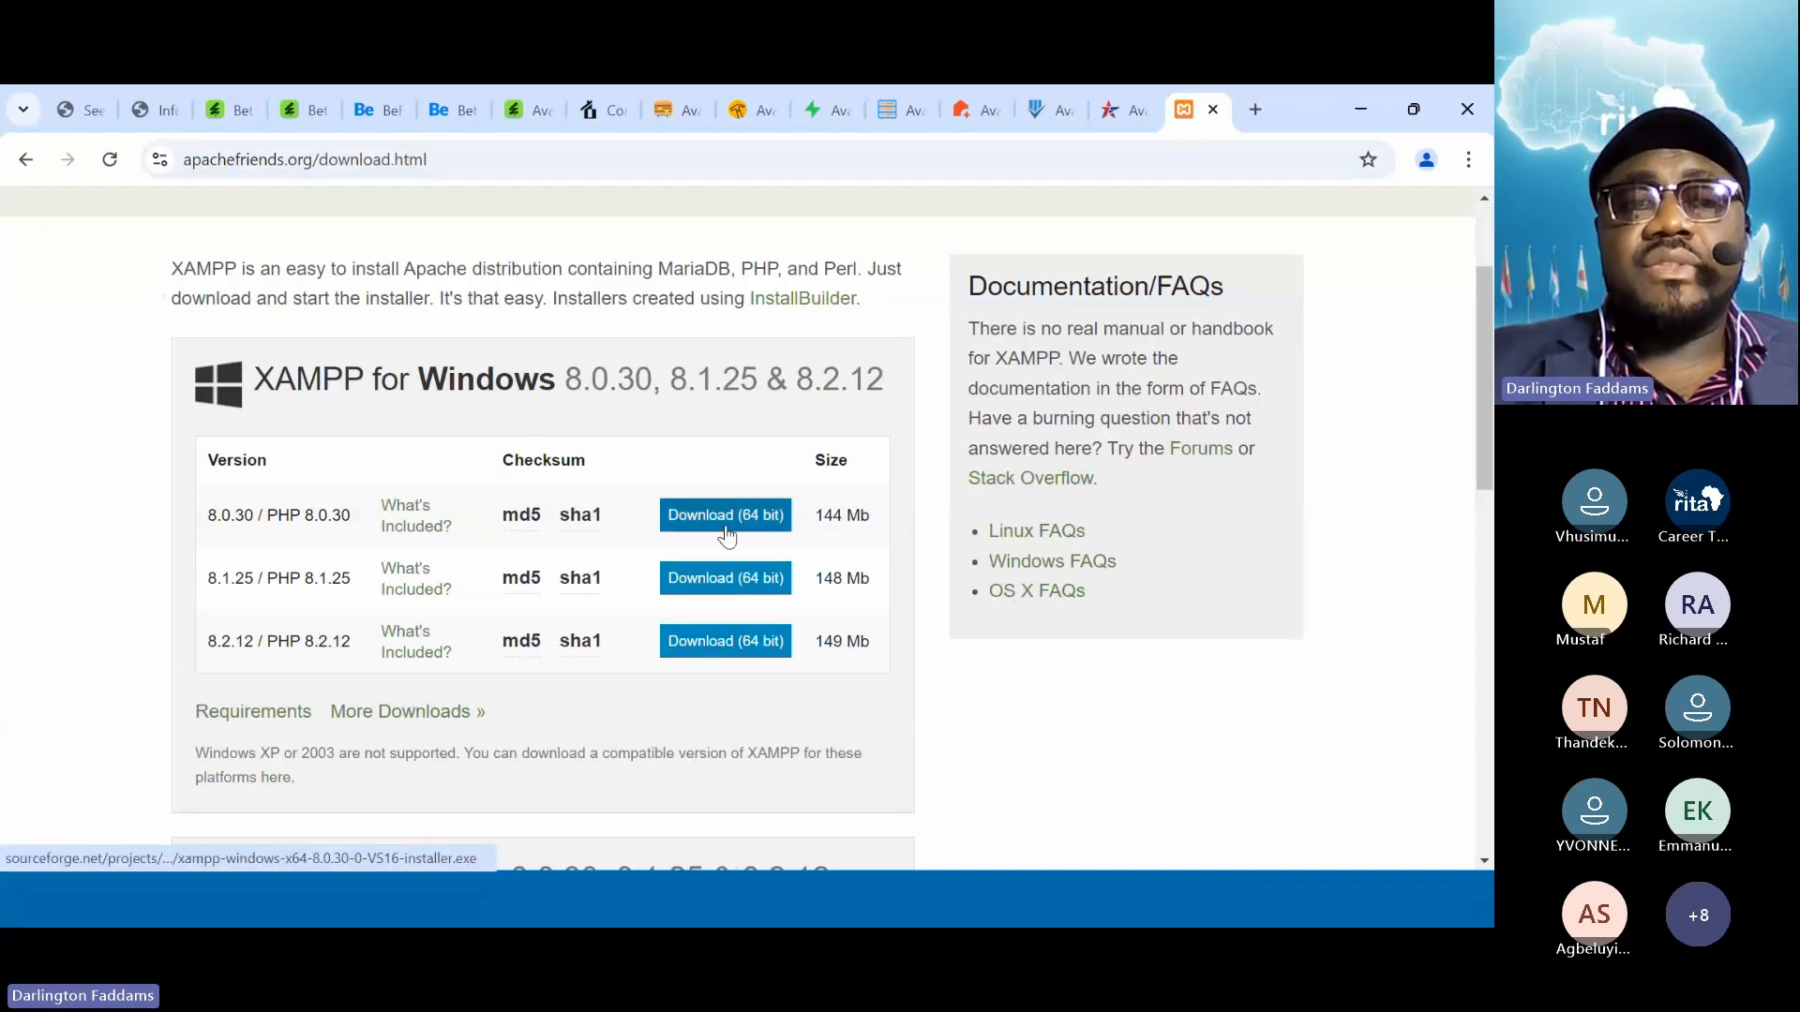
pyautogui.scroll(2, 661, 462)
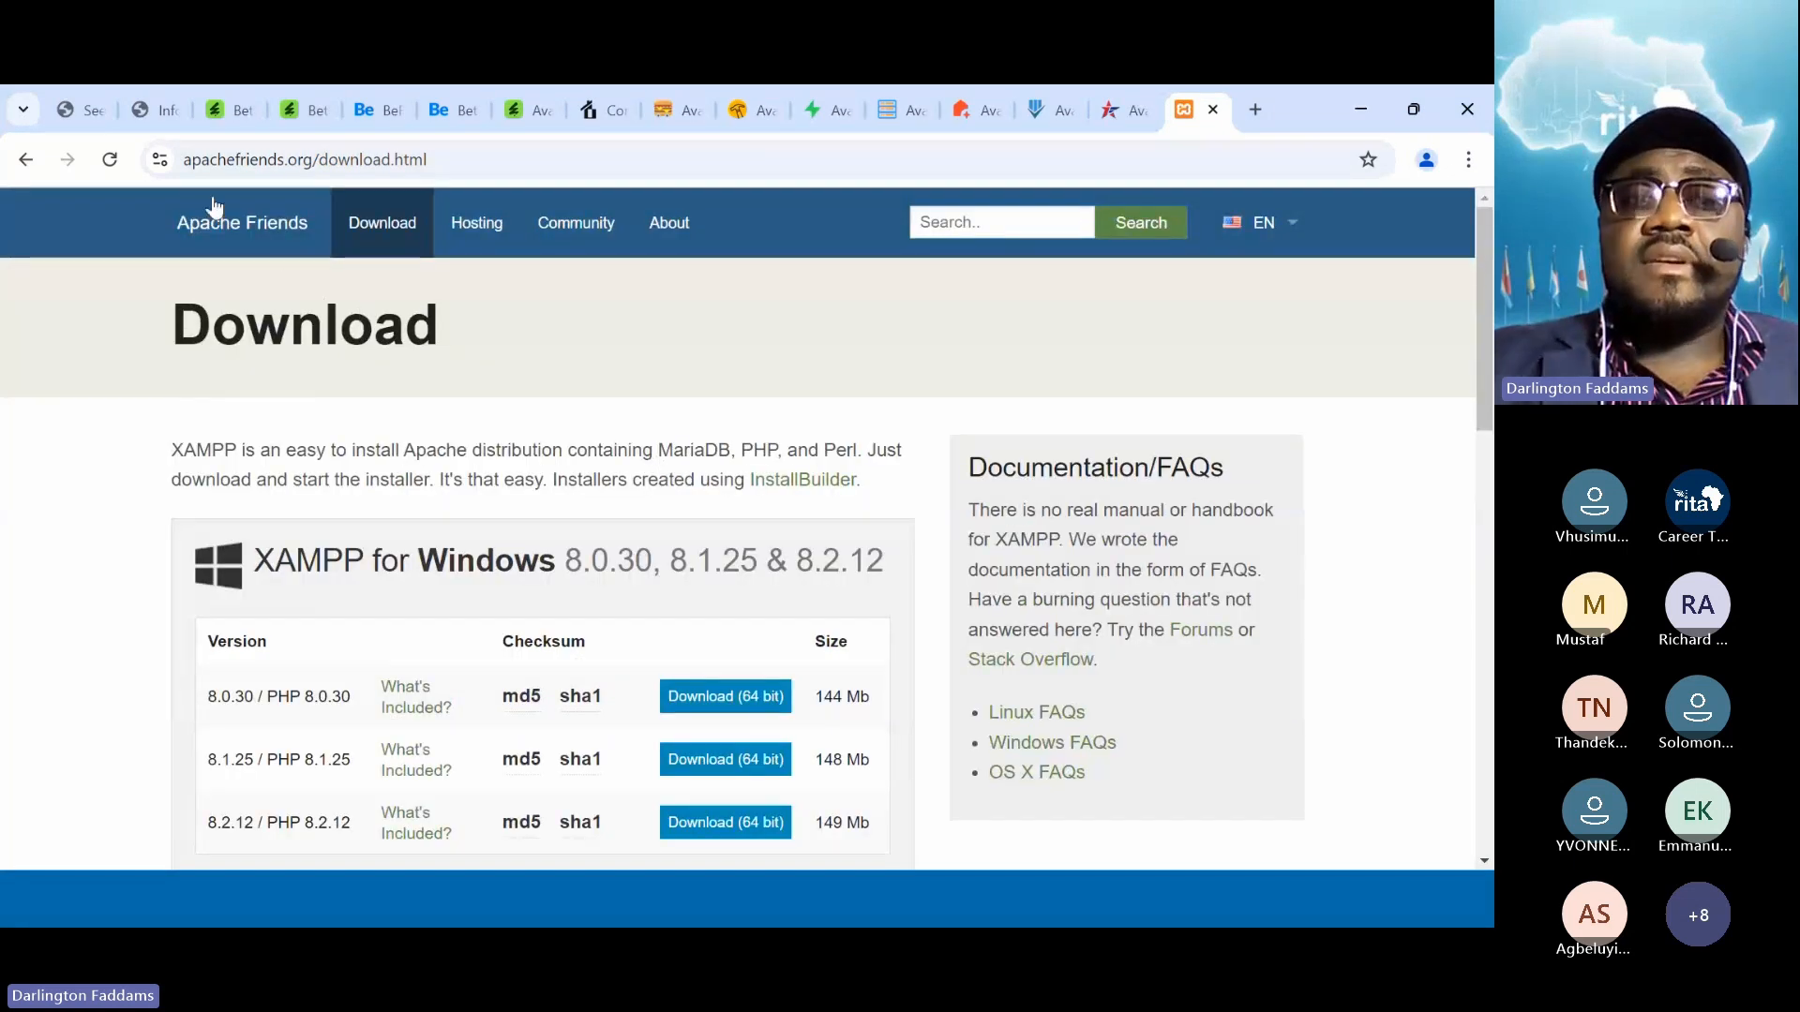
pyautogui.scroll(-3, 28, 356)
pyautogui.scroll(-2, 3, 380)
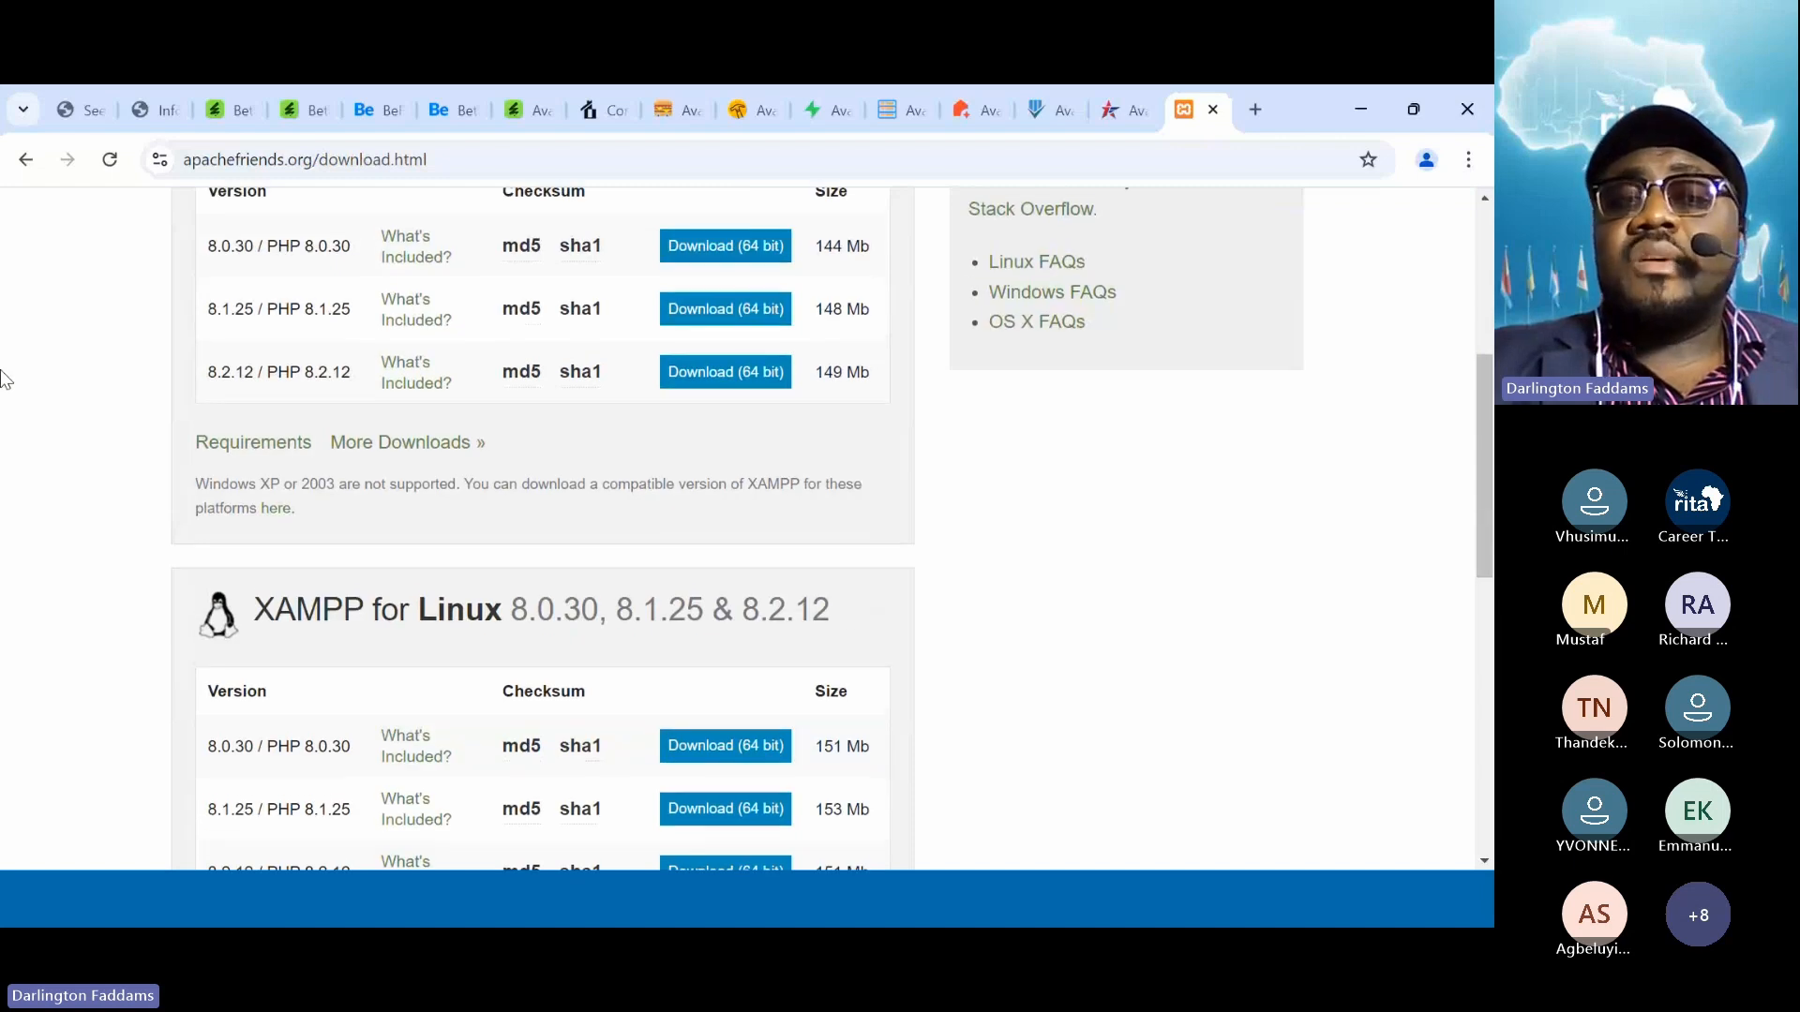
pyautogui.scroll(3, 3, 380)
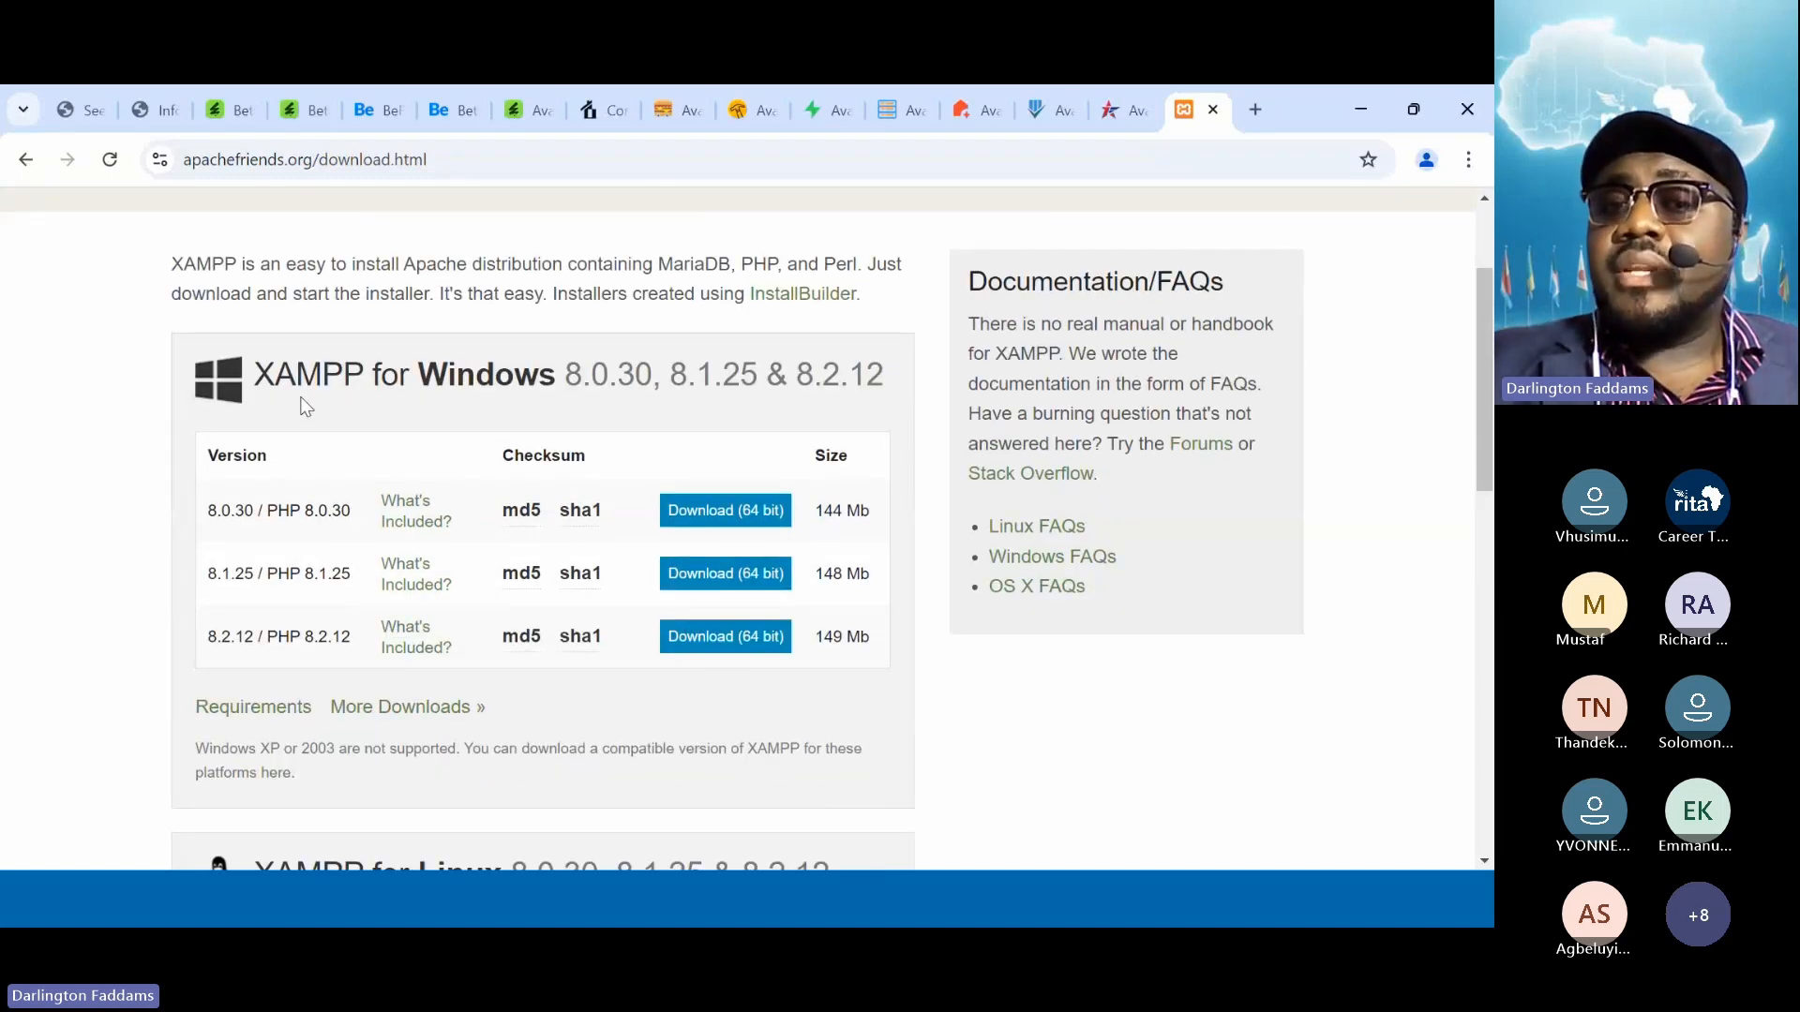
pyautogui.scroll(-4, 508, 397)
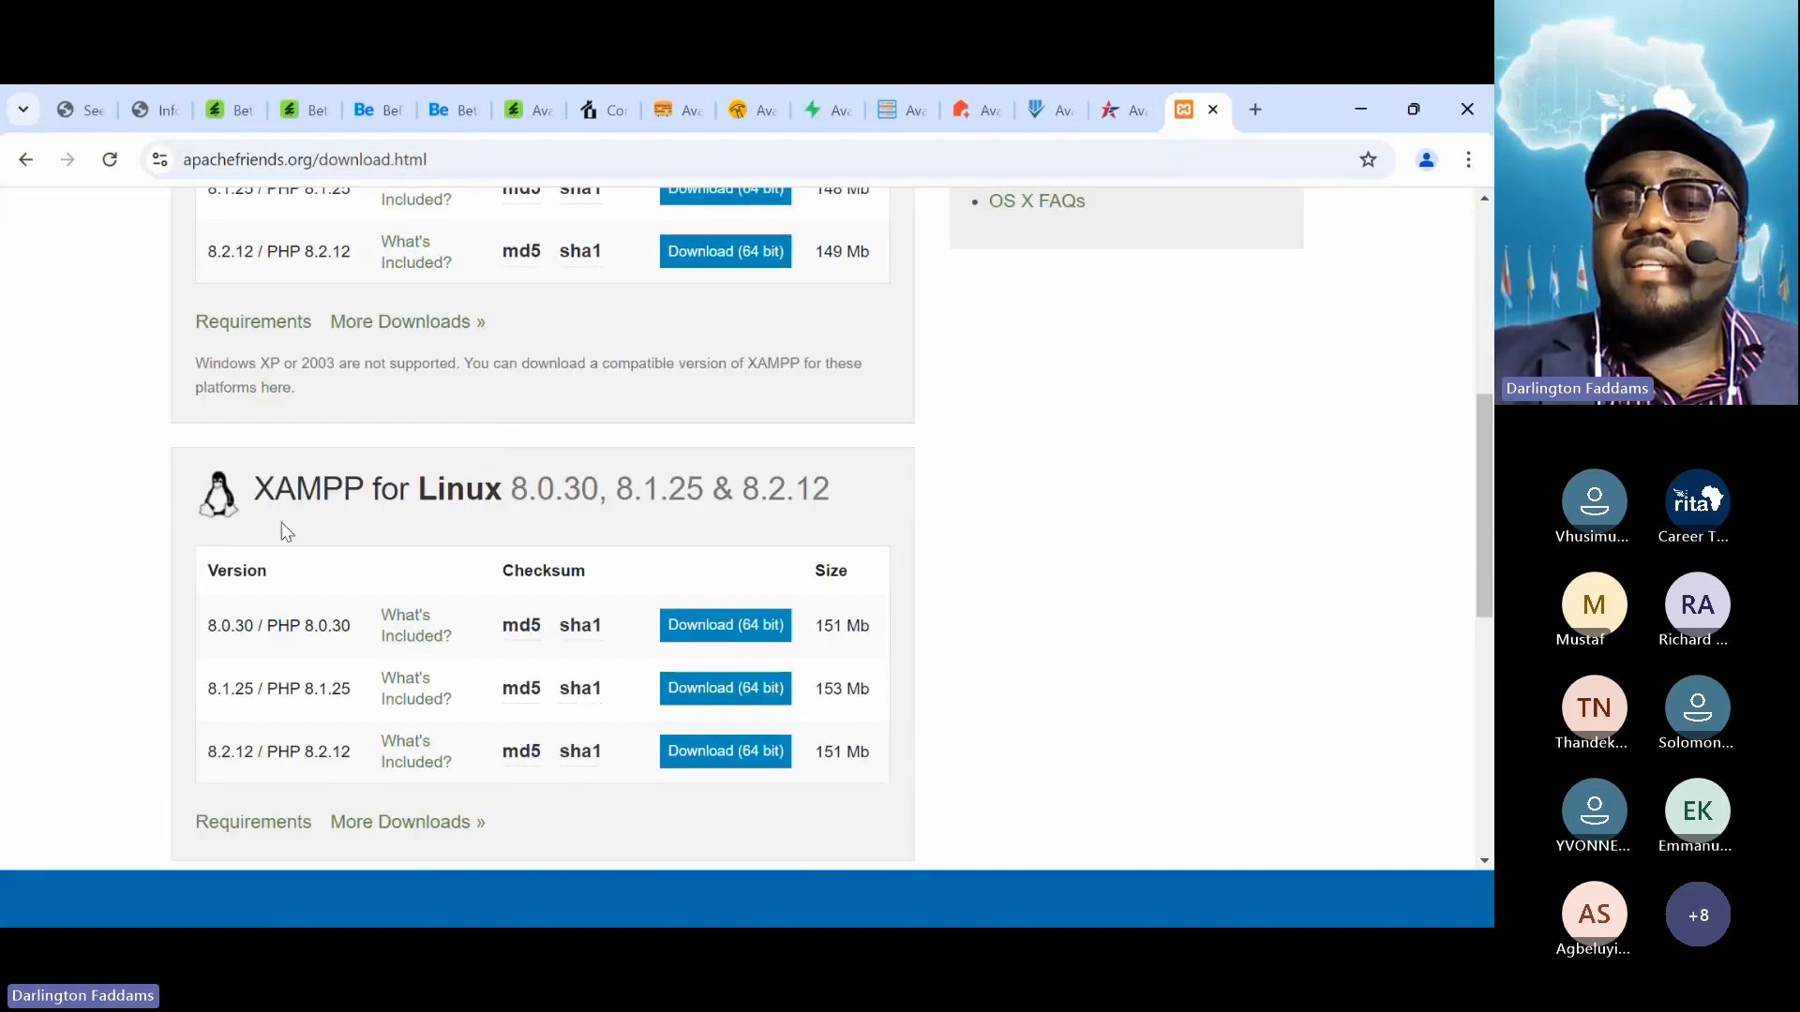
pyautogui.scroll(-1, 287, 532)
pyautogui.scroll(-4, 542, 548)
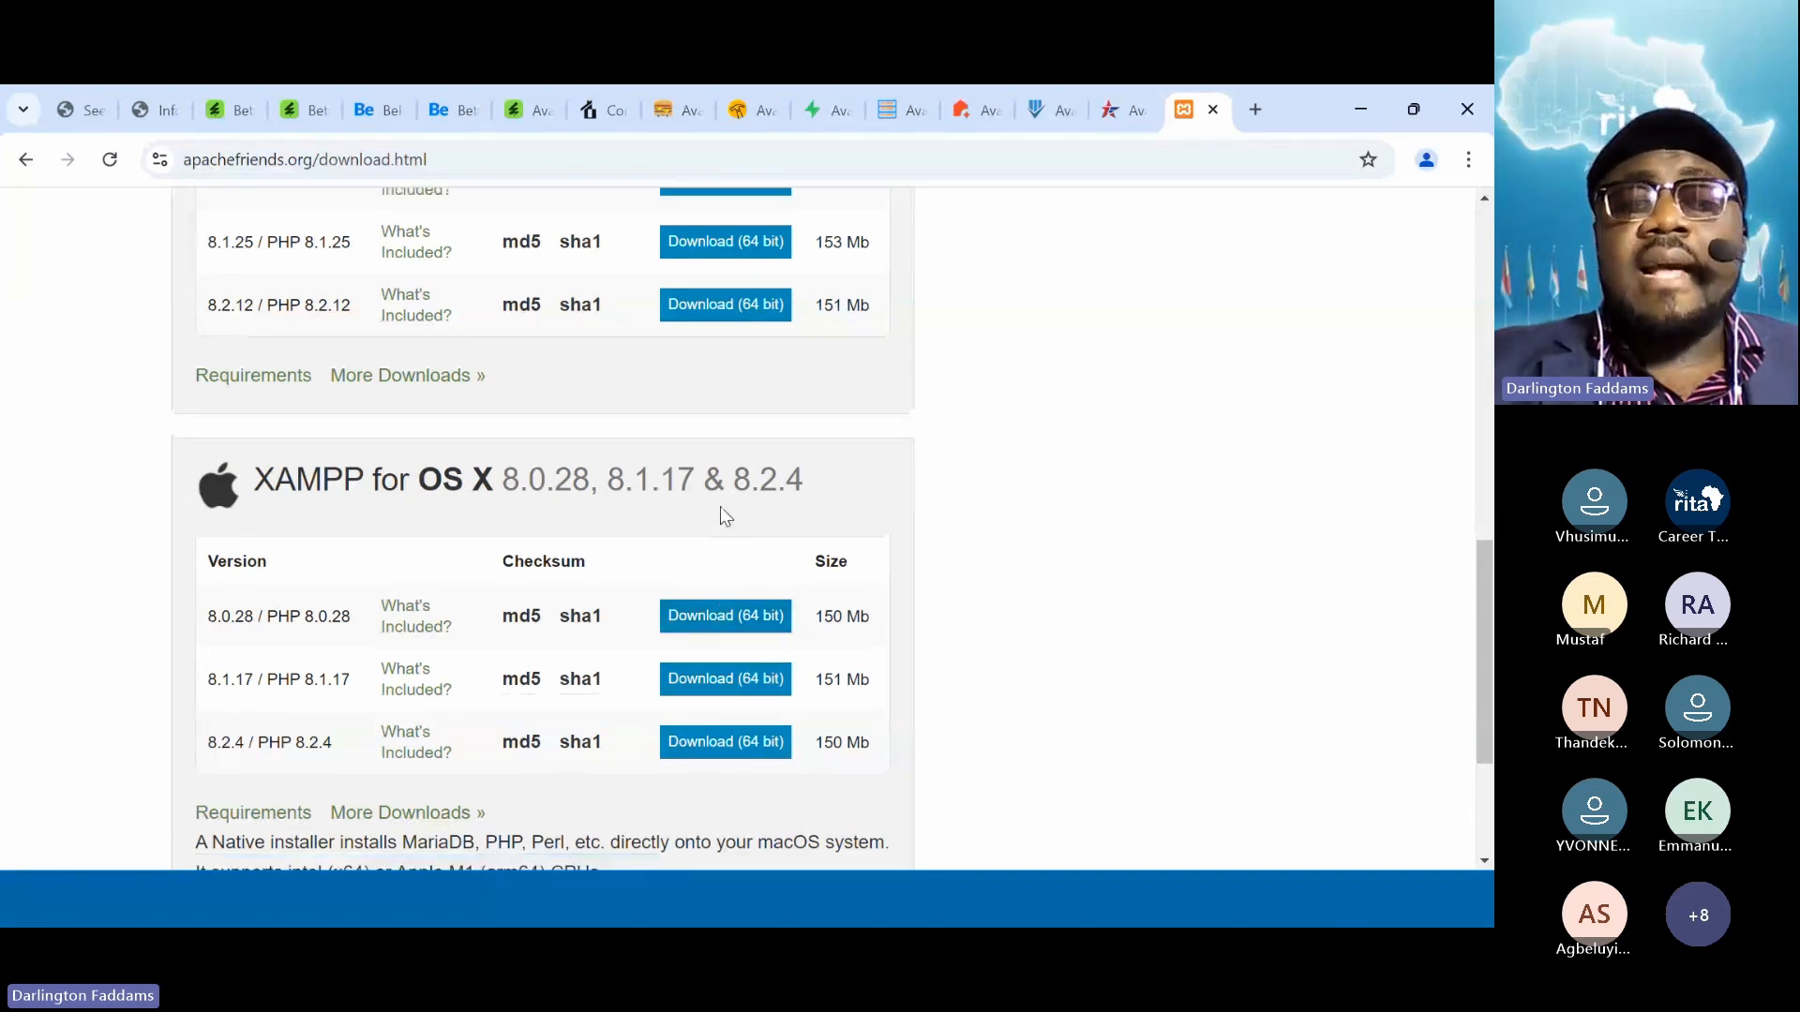
pyautogui.scroll(3, 722, 511)
pyautogui.scroll(6, 722, 514)
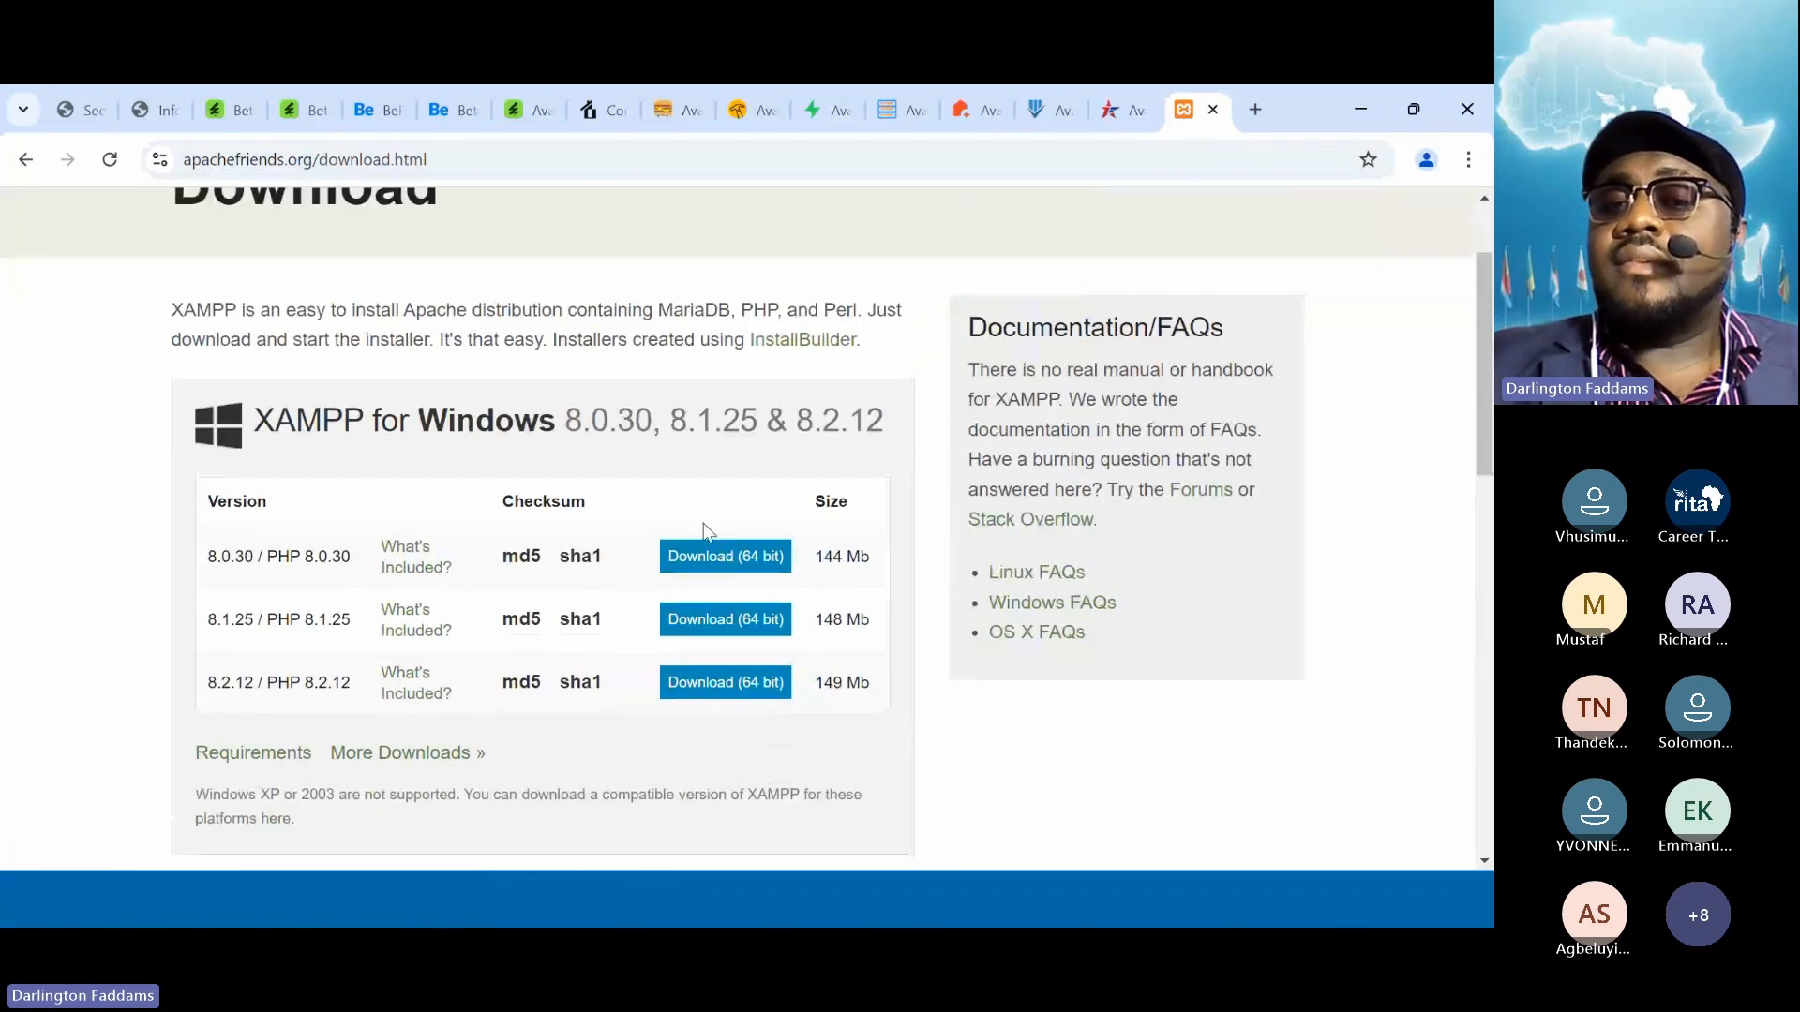
# Download the 64-bit XAMPP 8.0.30 Windows installer, check its progress, and restore down Chrome
pyautogui.click(684, 570)
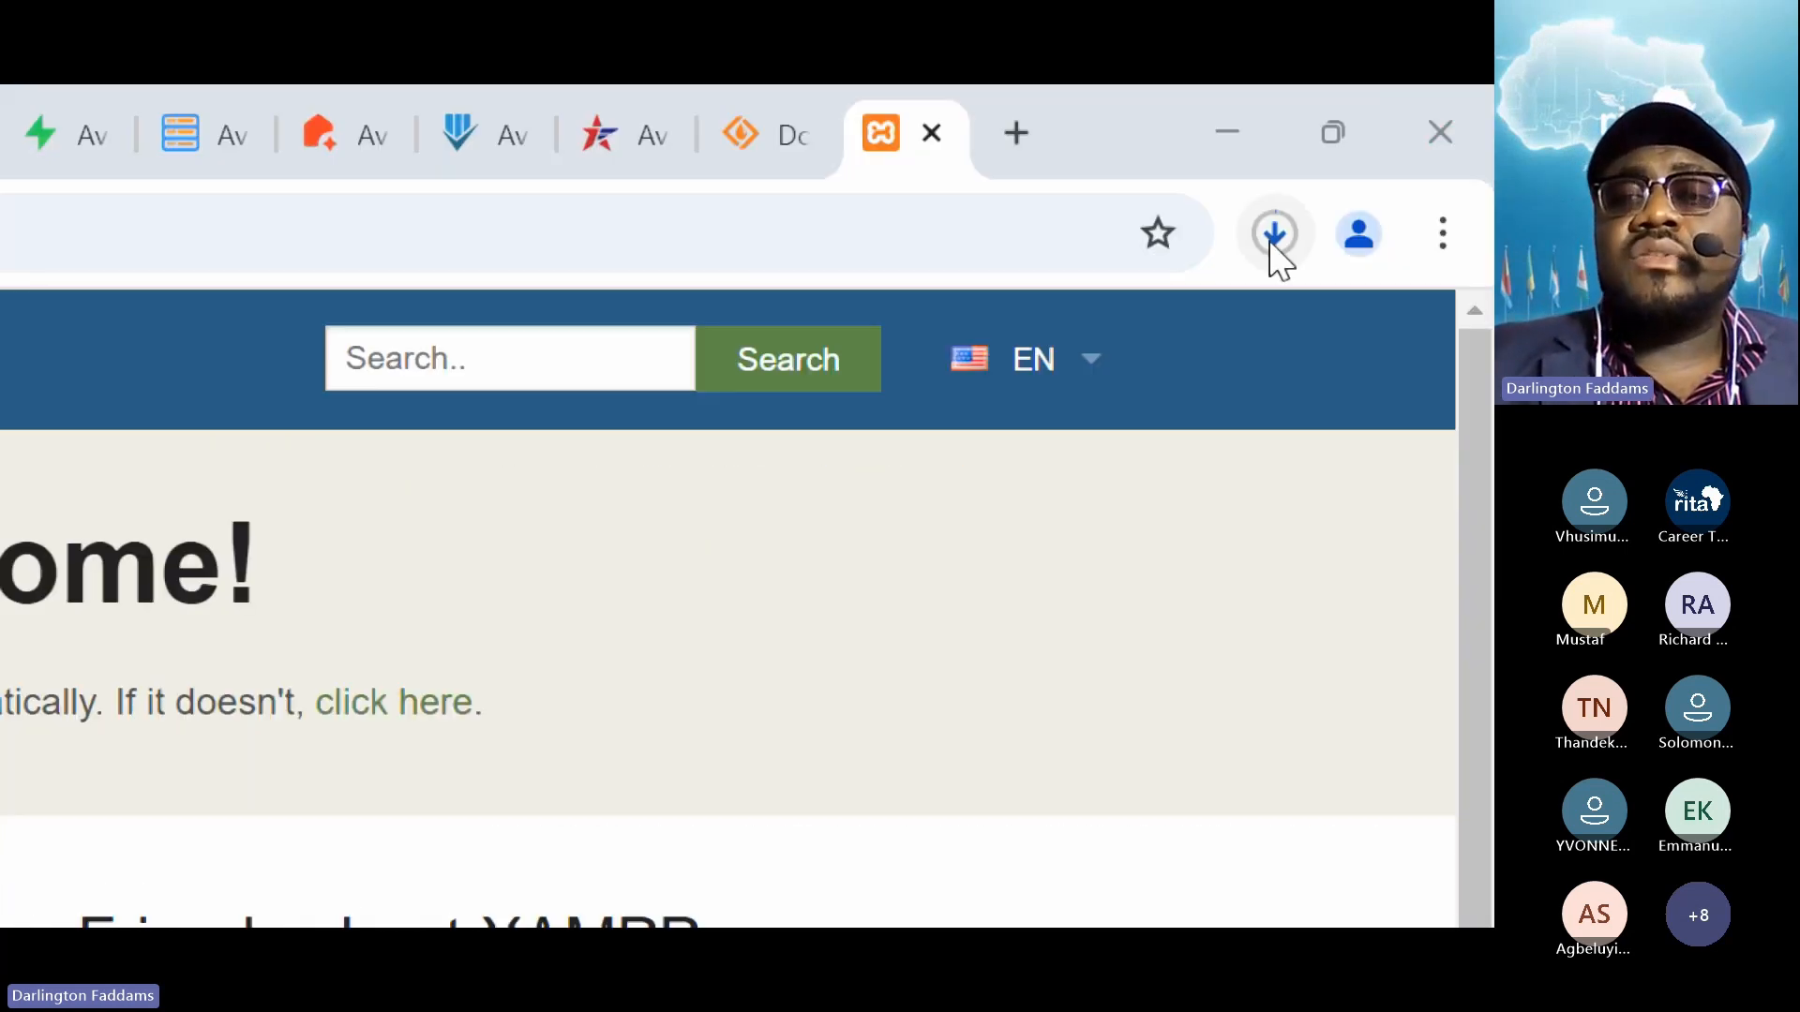
pyautogui.click(1273, 246)
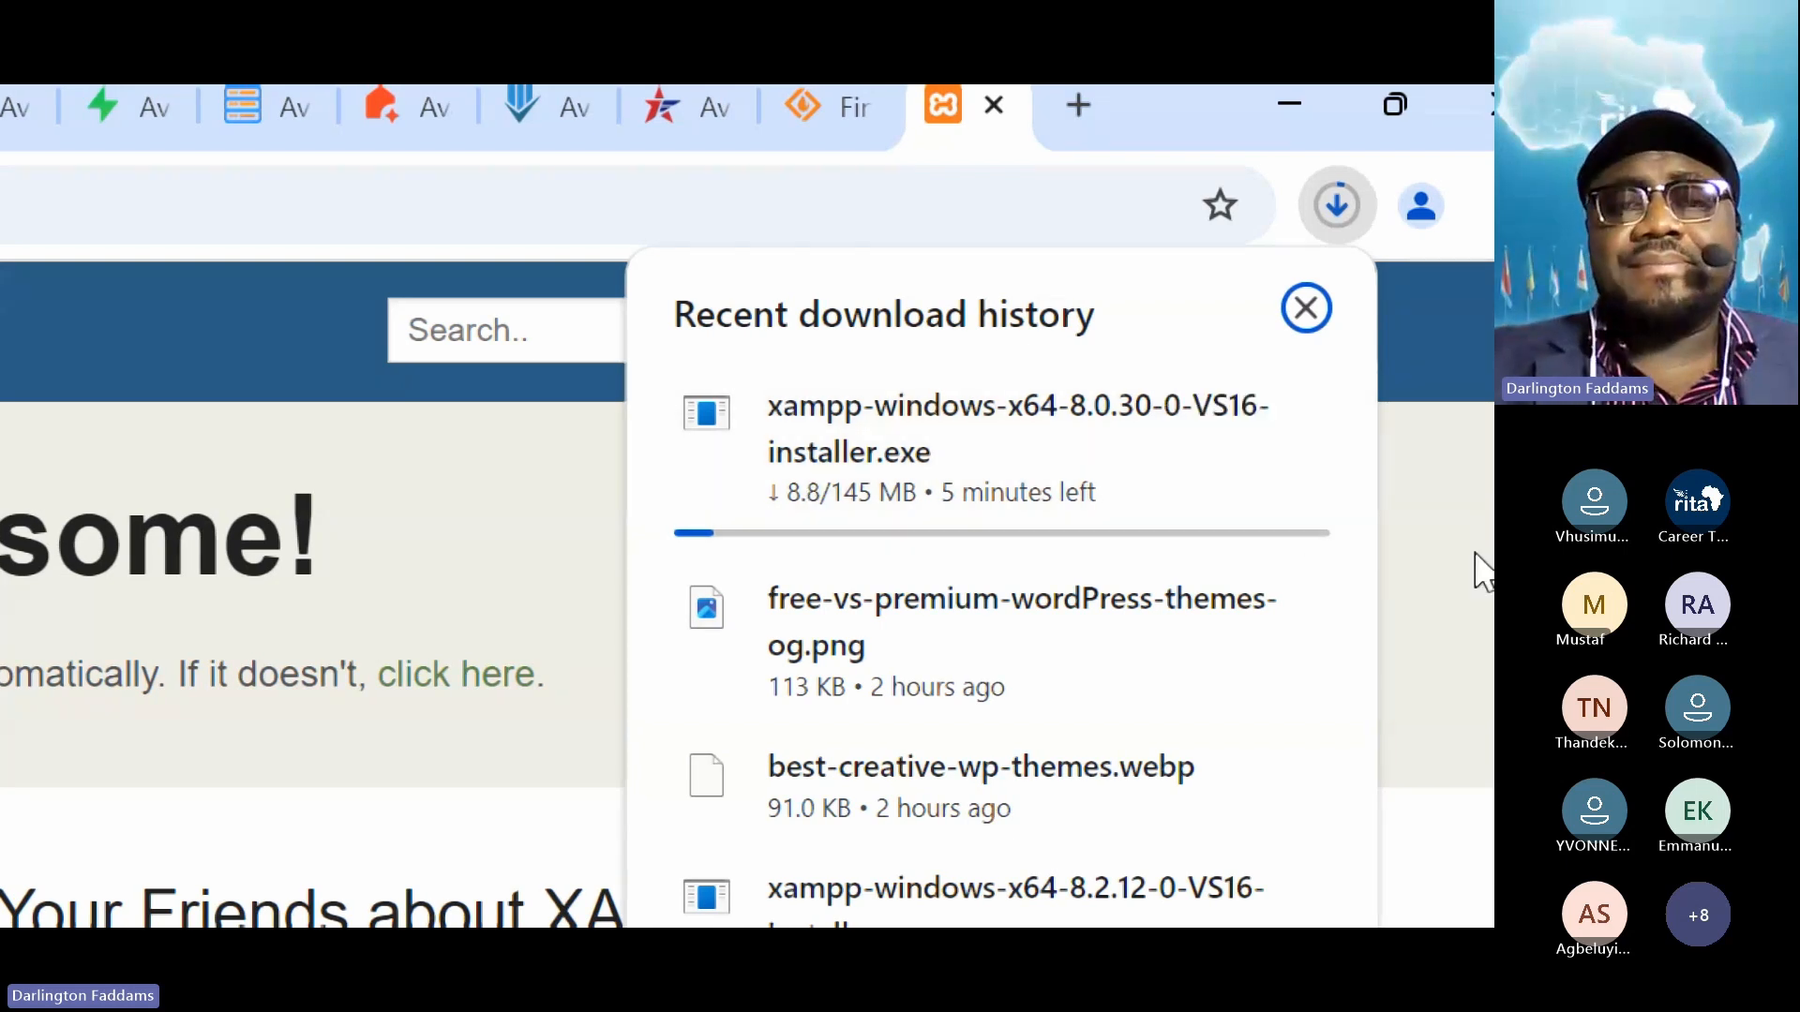
pyautogui.click(1477, 568)
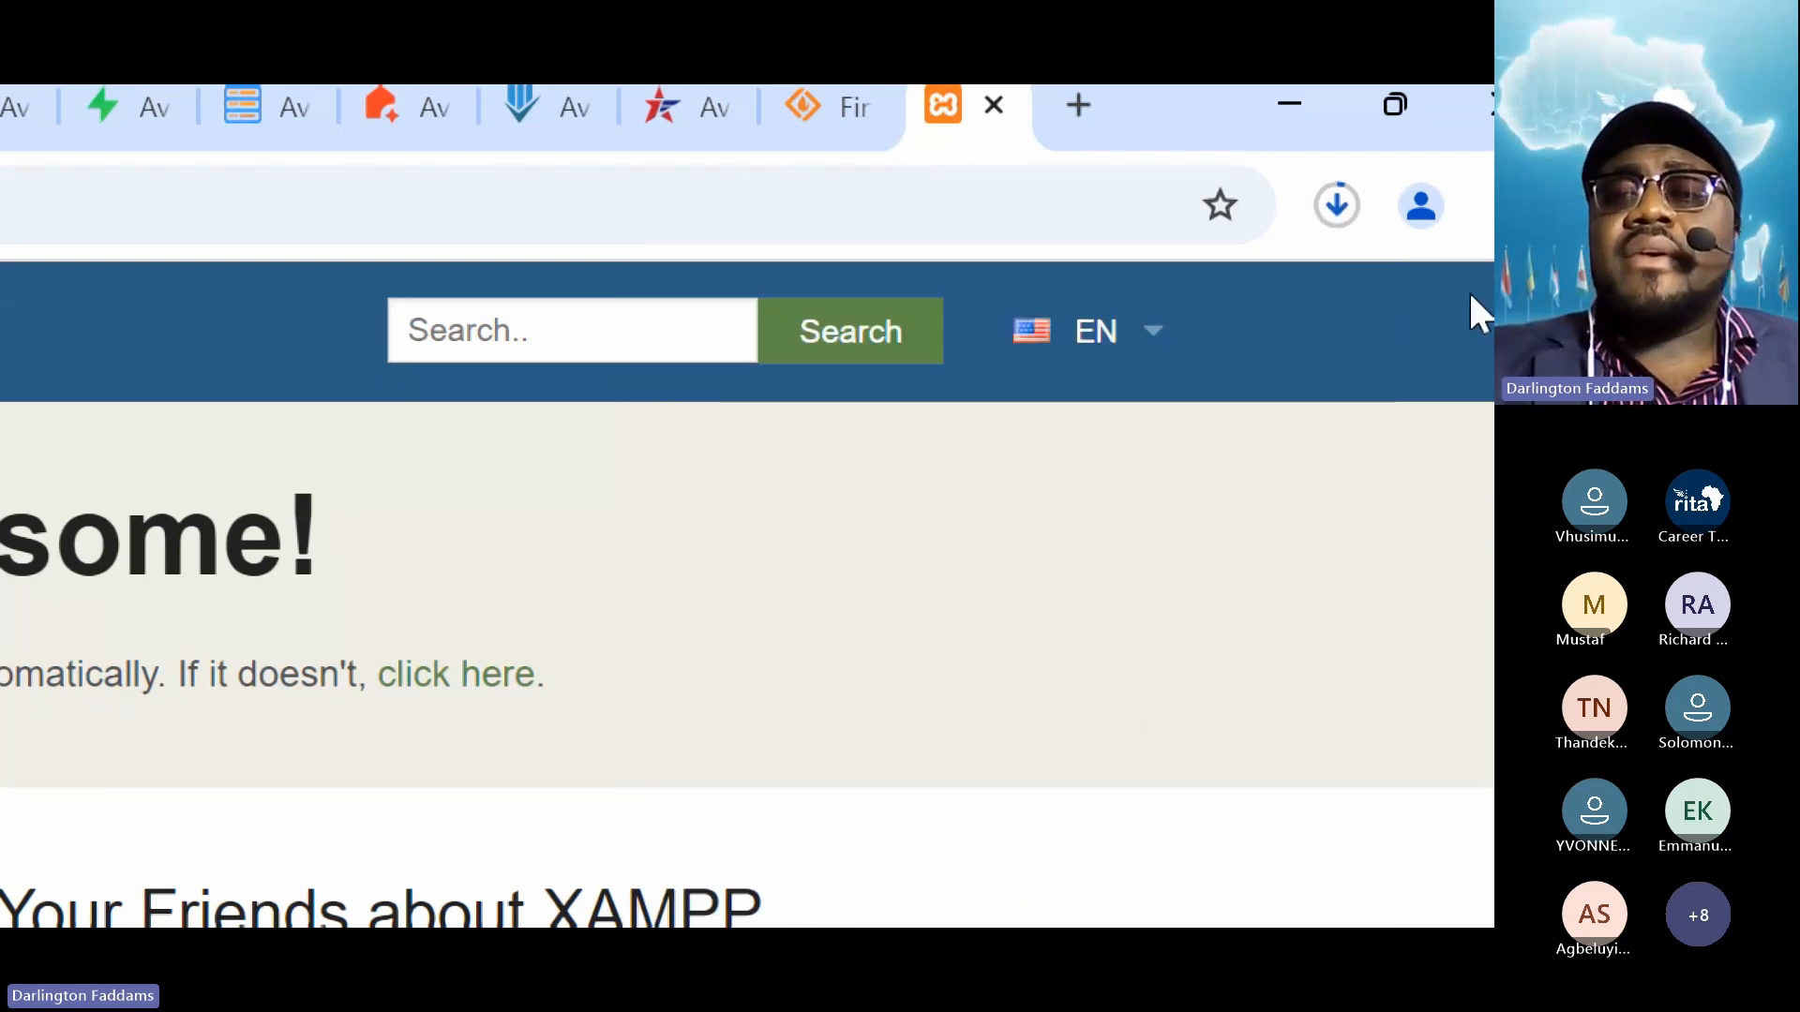
pyautogui.click(1333, 208)
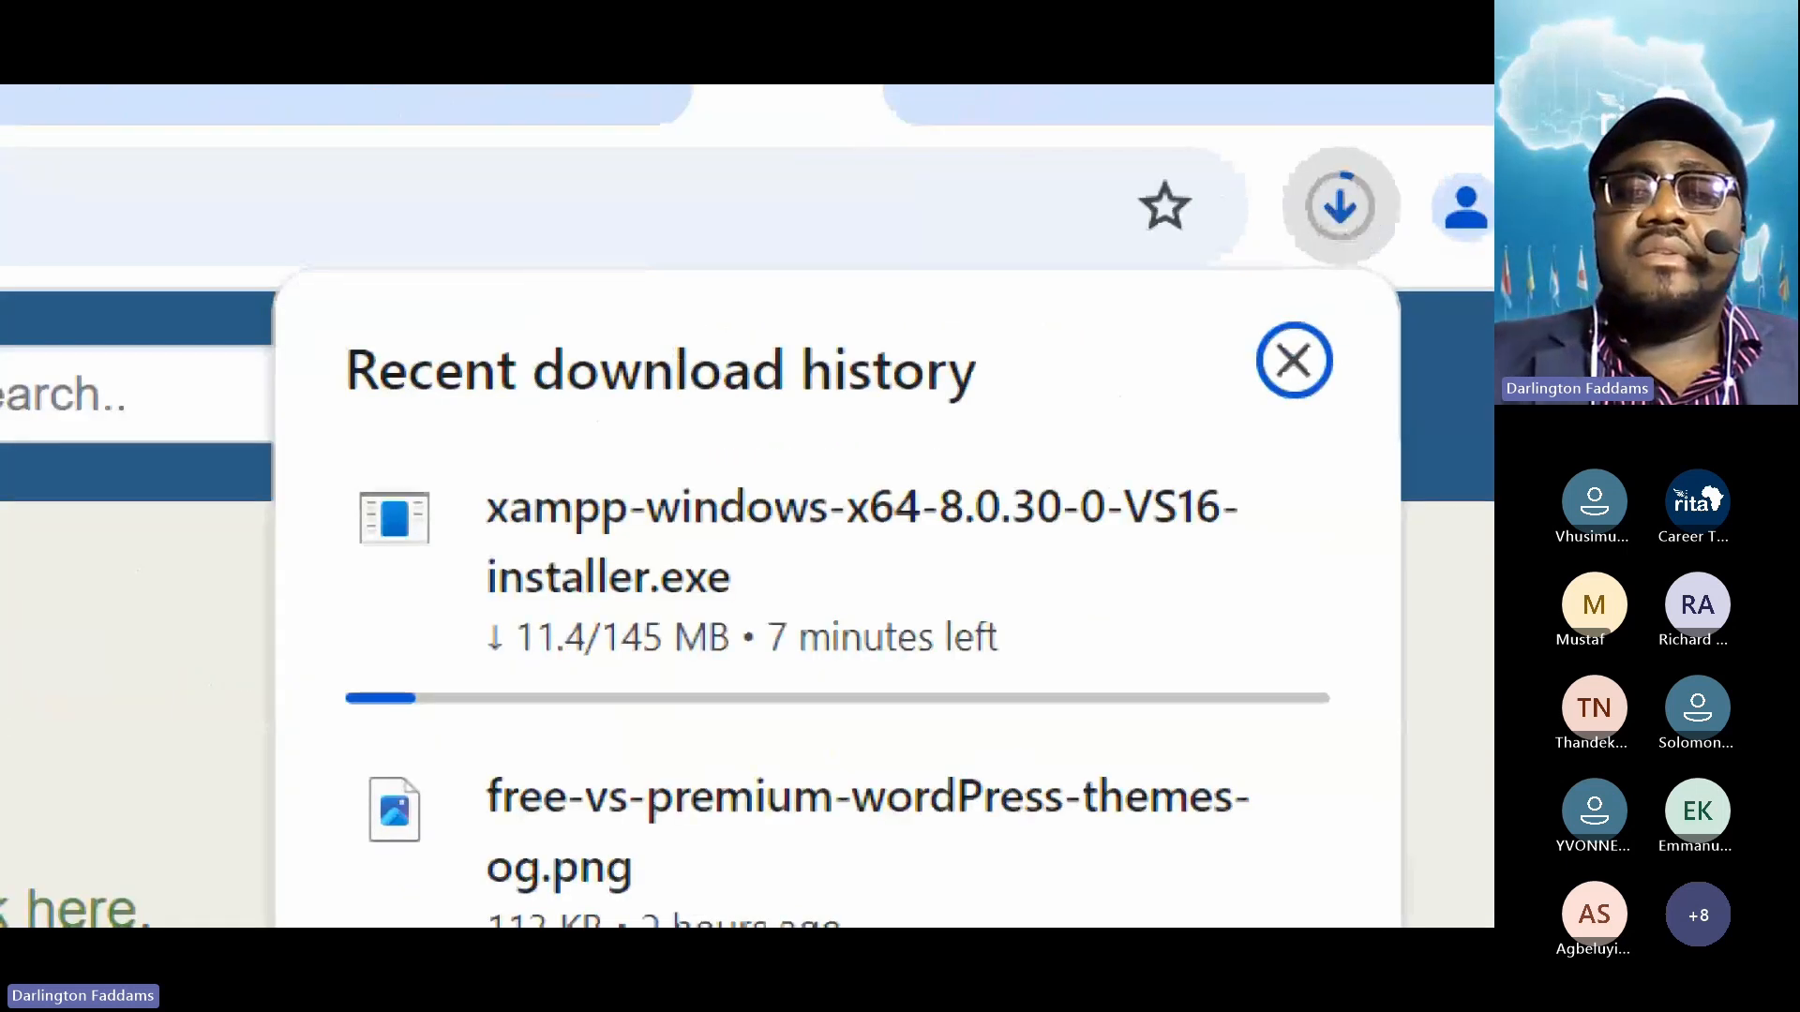
pyautogui.moveTo(1258, 128)
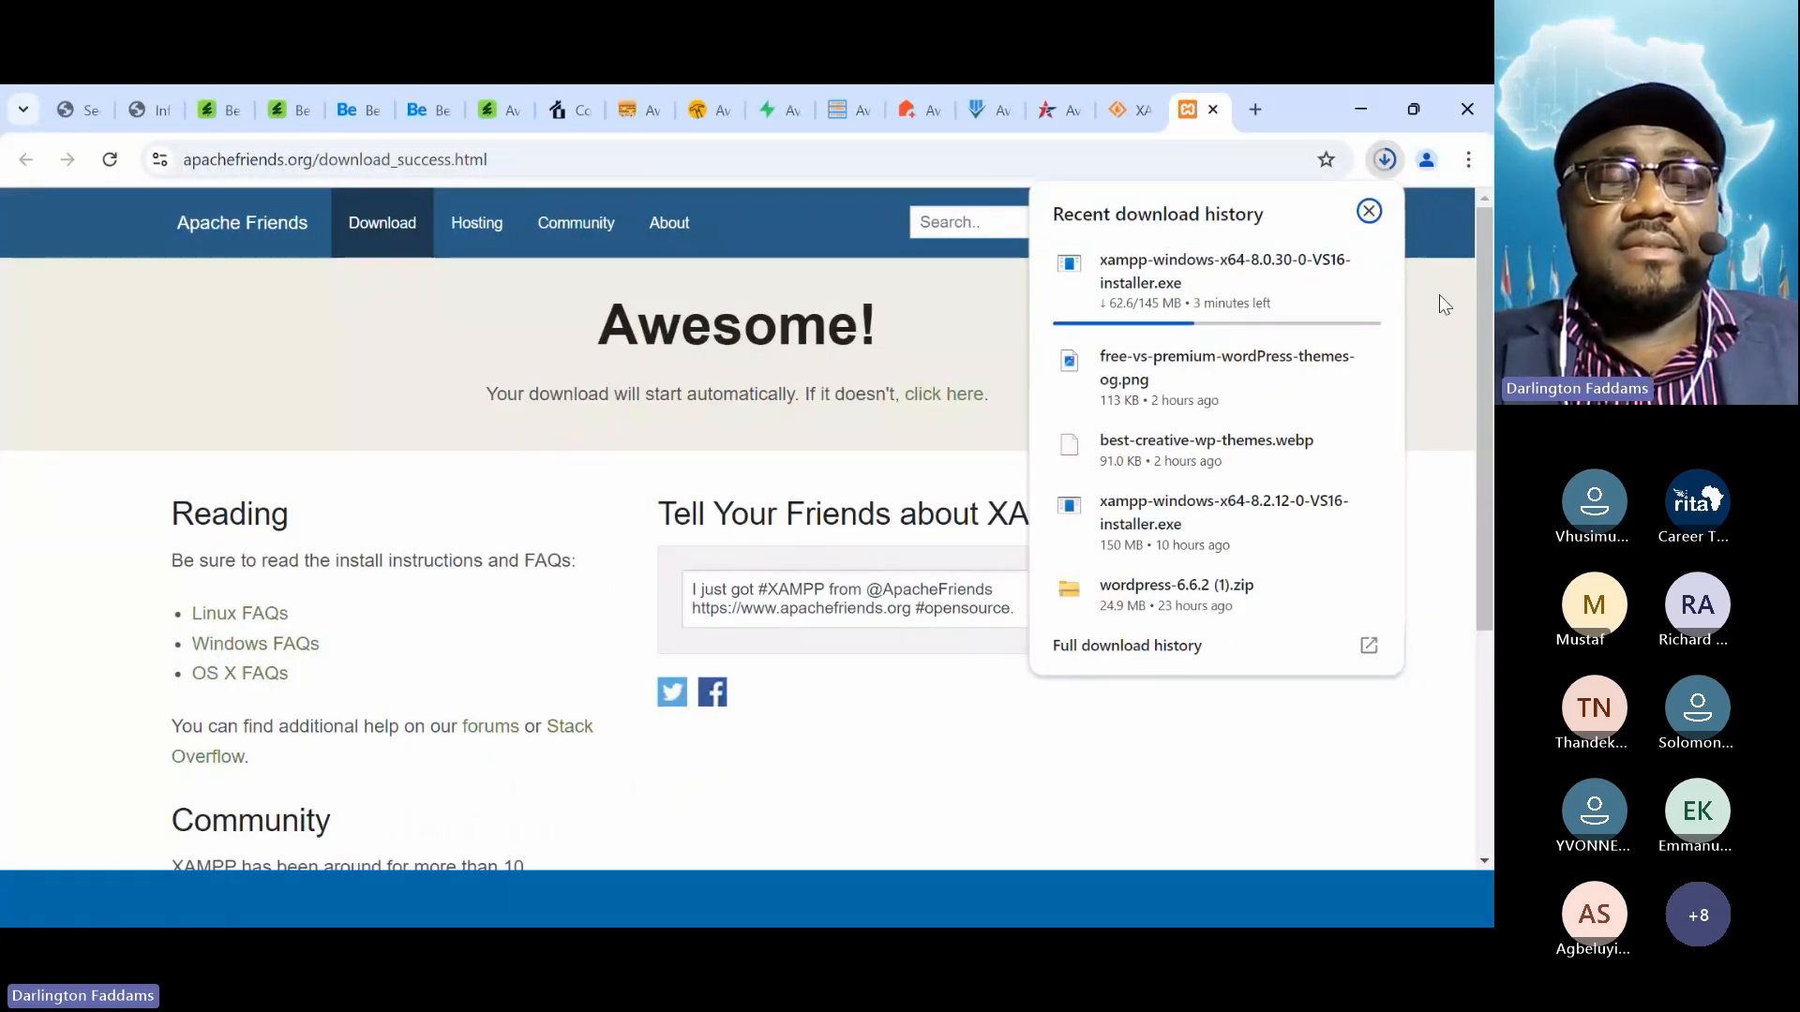
pyautogui.click(1438, 294)
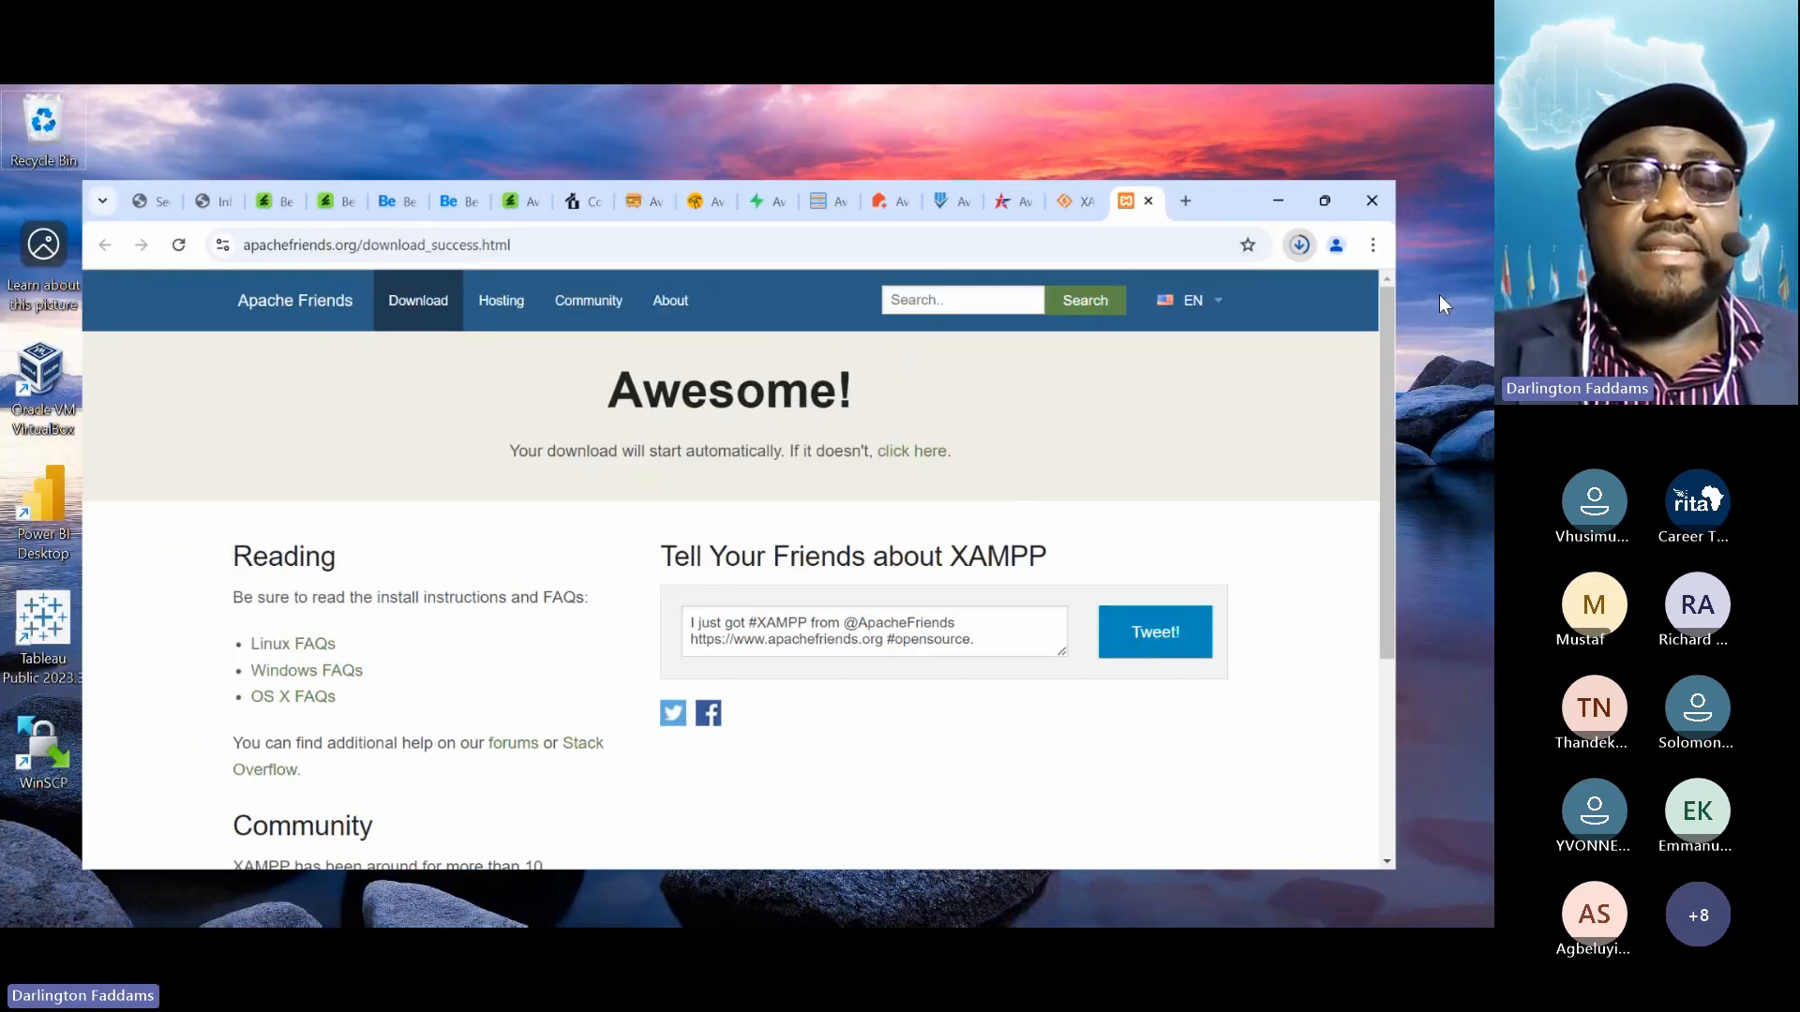
# Open the Documents folder in File Explorer and delete the old index.php
pyautogui.press('super+d')
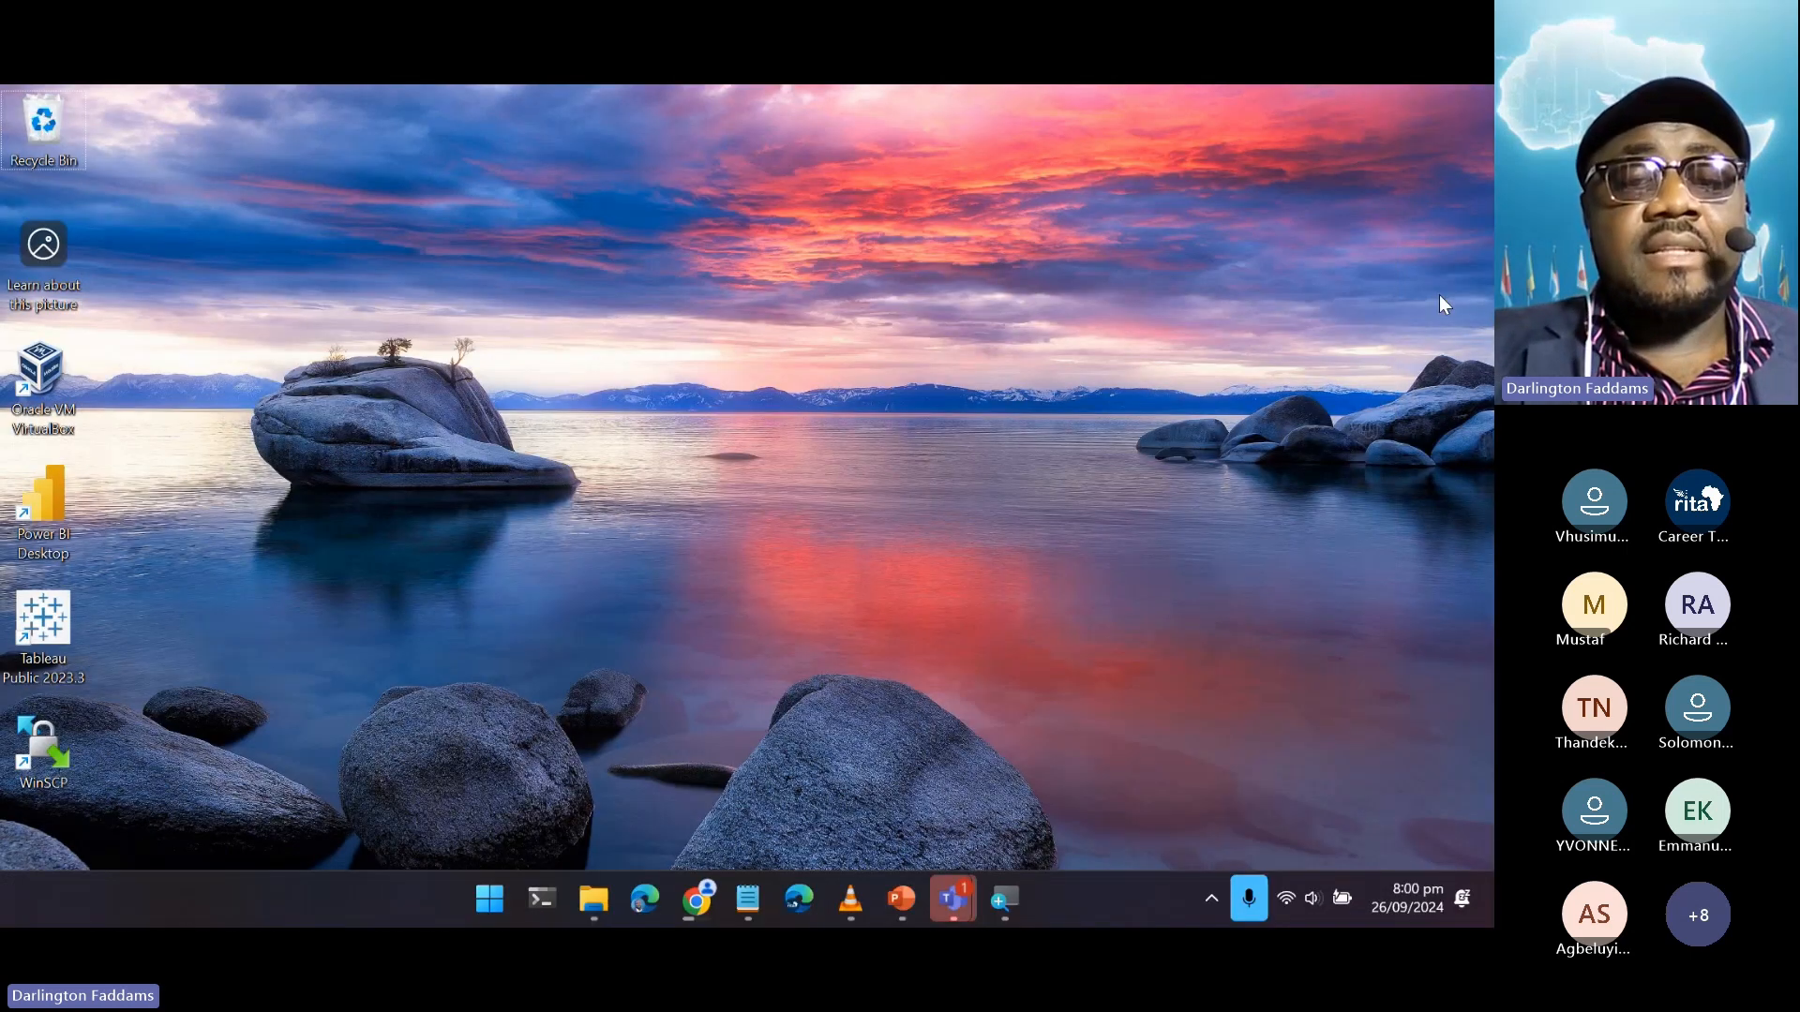
pyautogui.hotkey('alt', 'Tab')
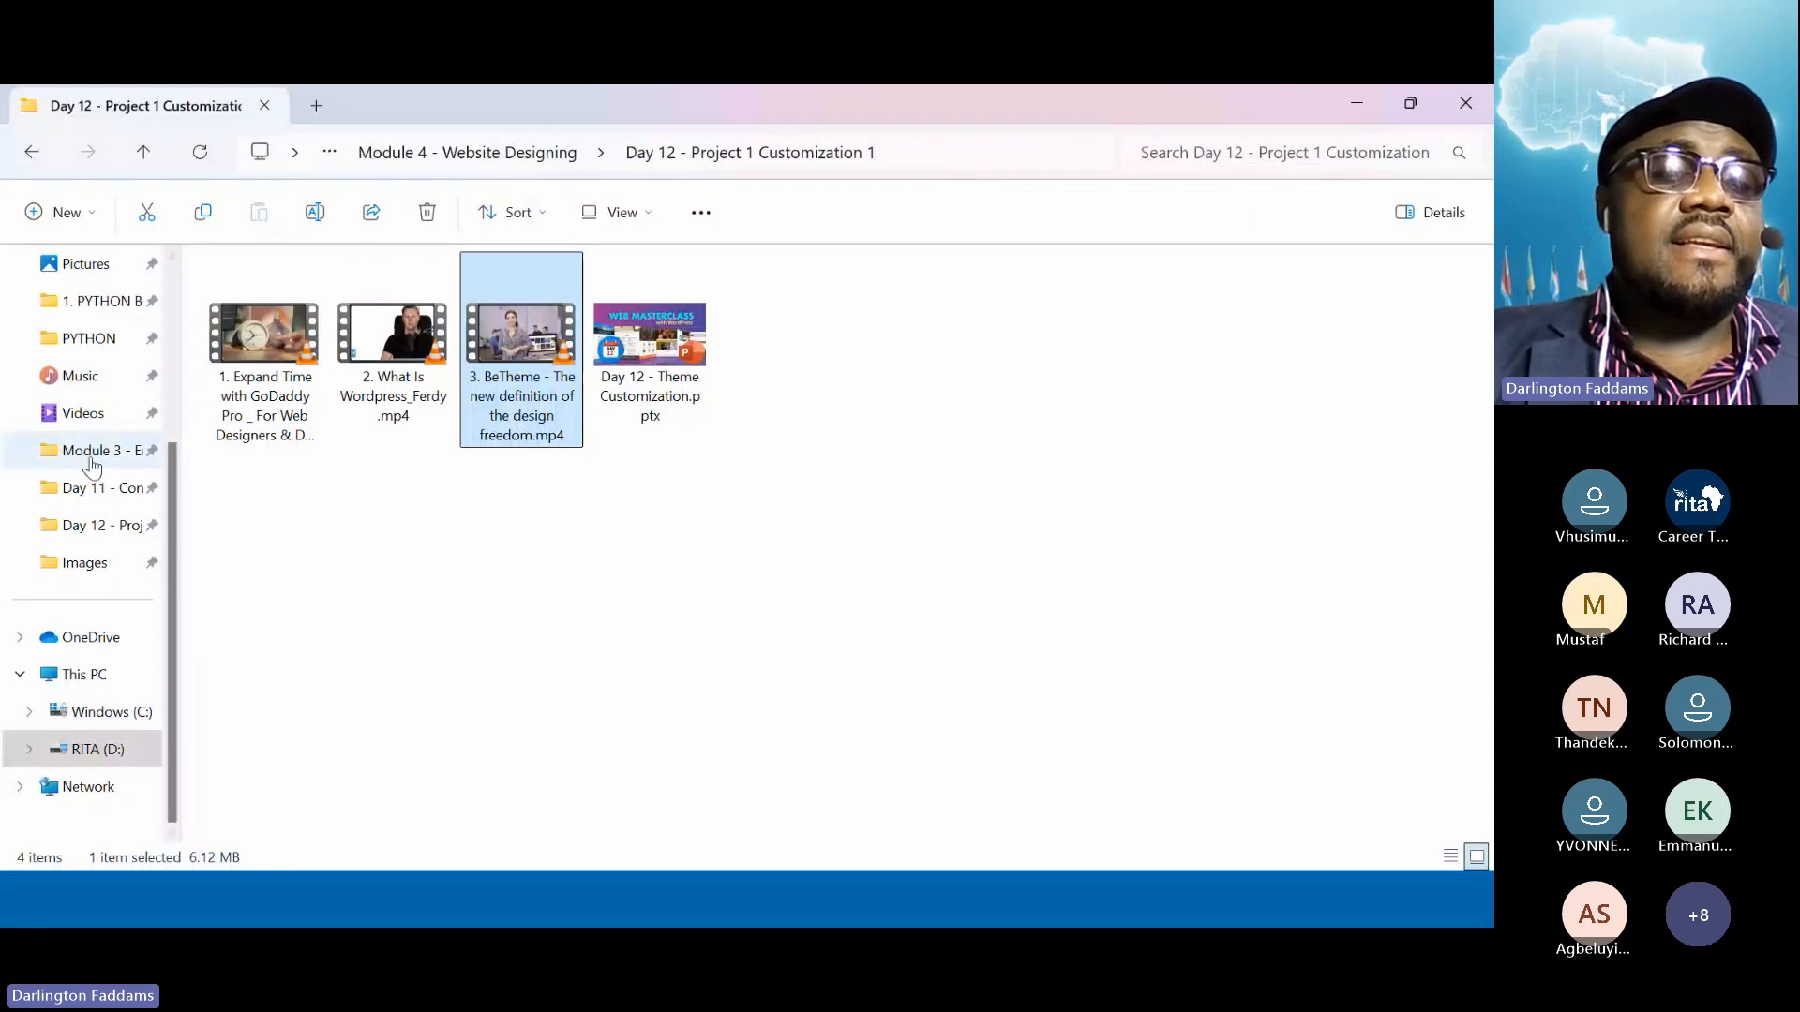
pyautogui.scroll(3, 93, 459)
pyautogui.click(103, 452)
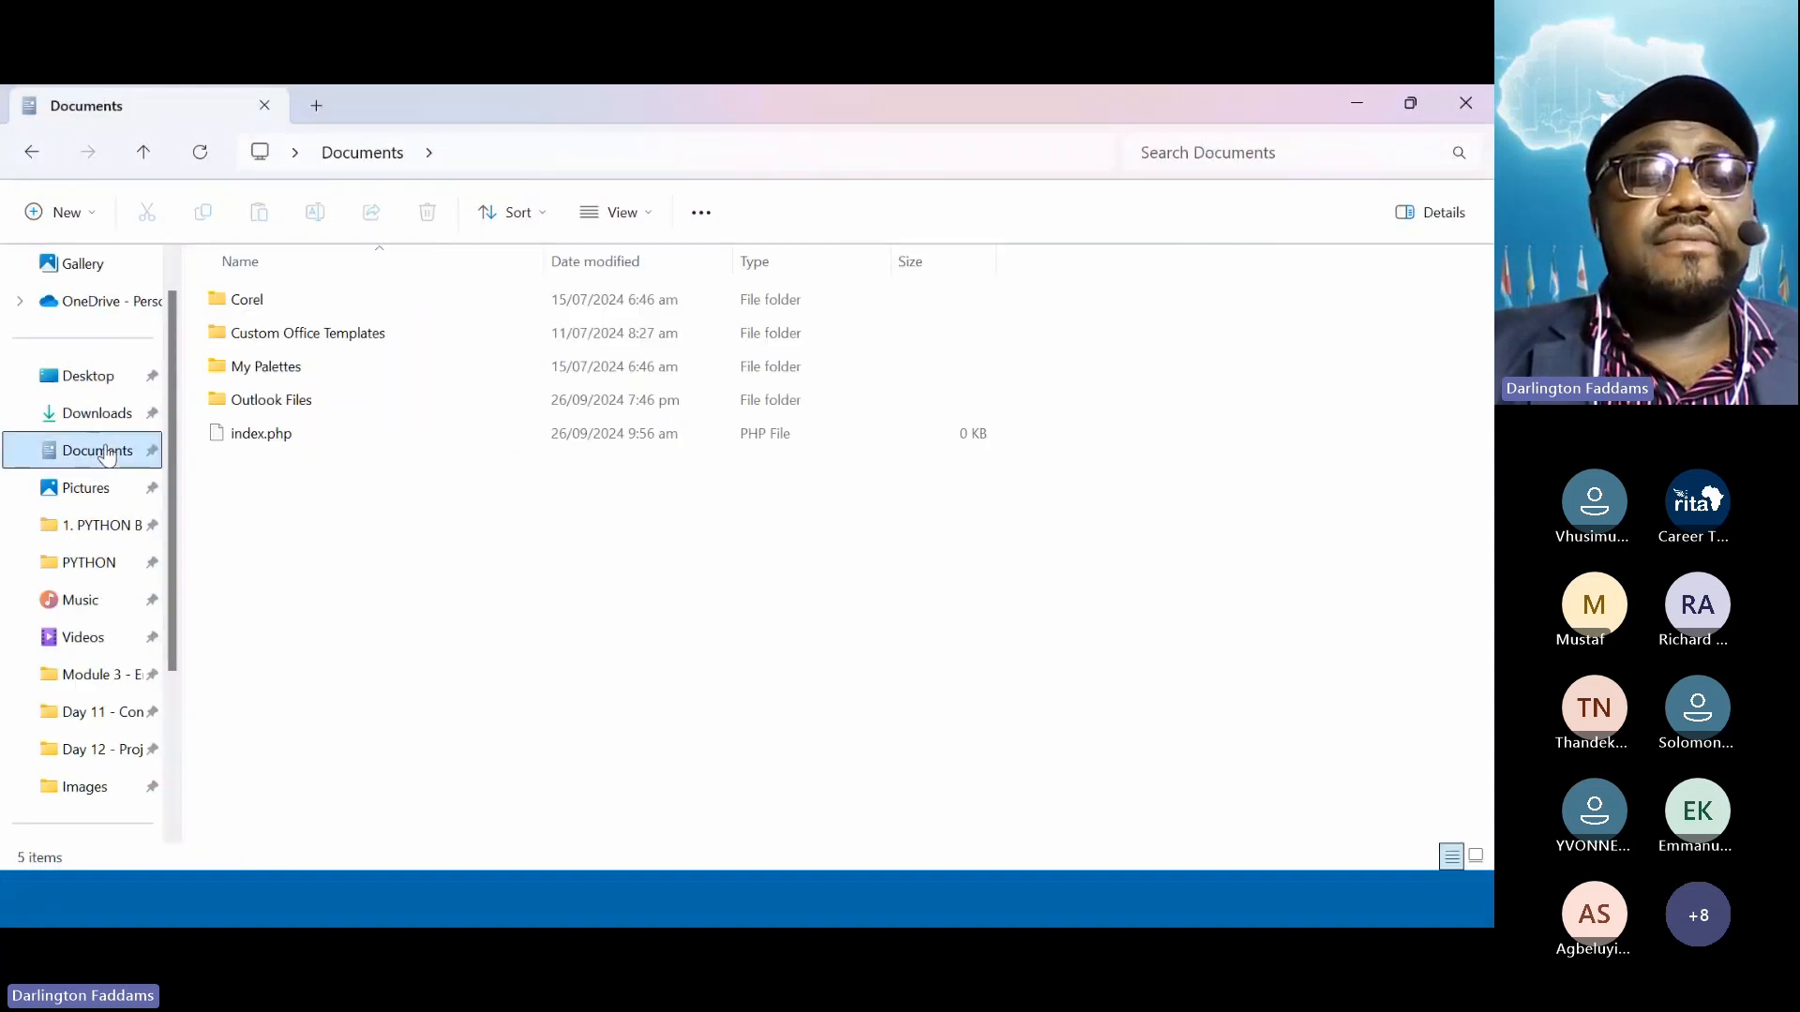
pyautogui.rightClick(259, 454)
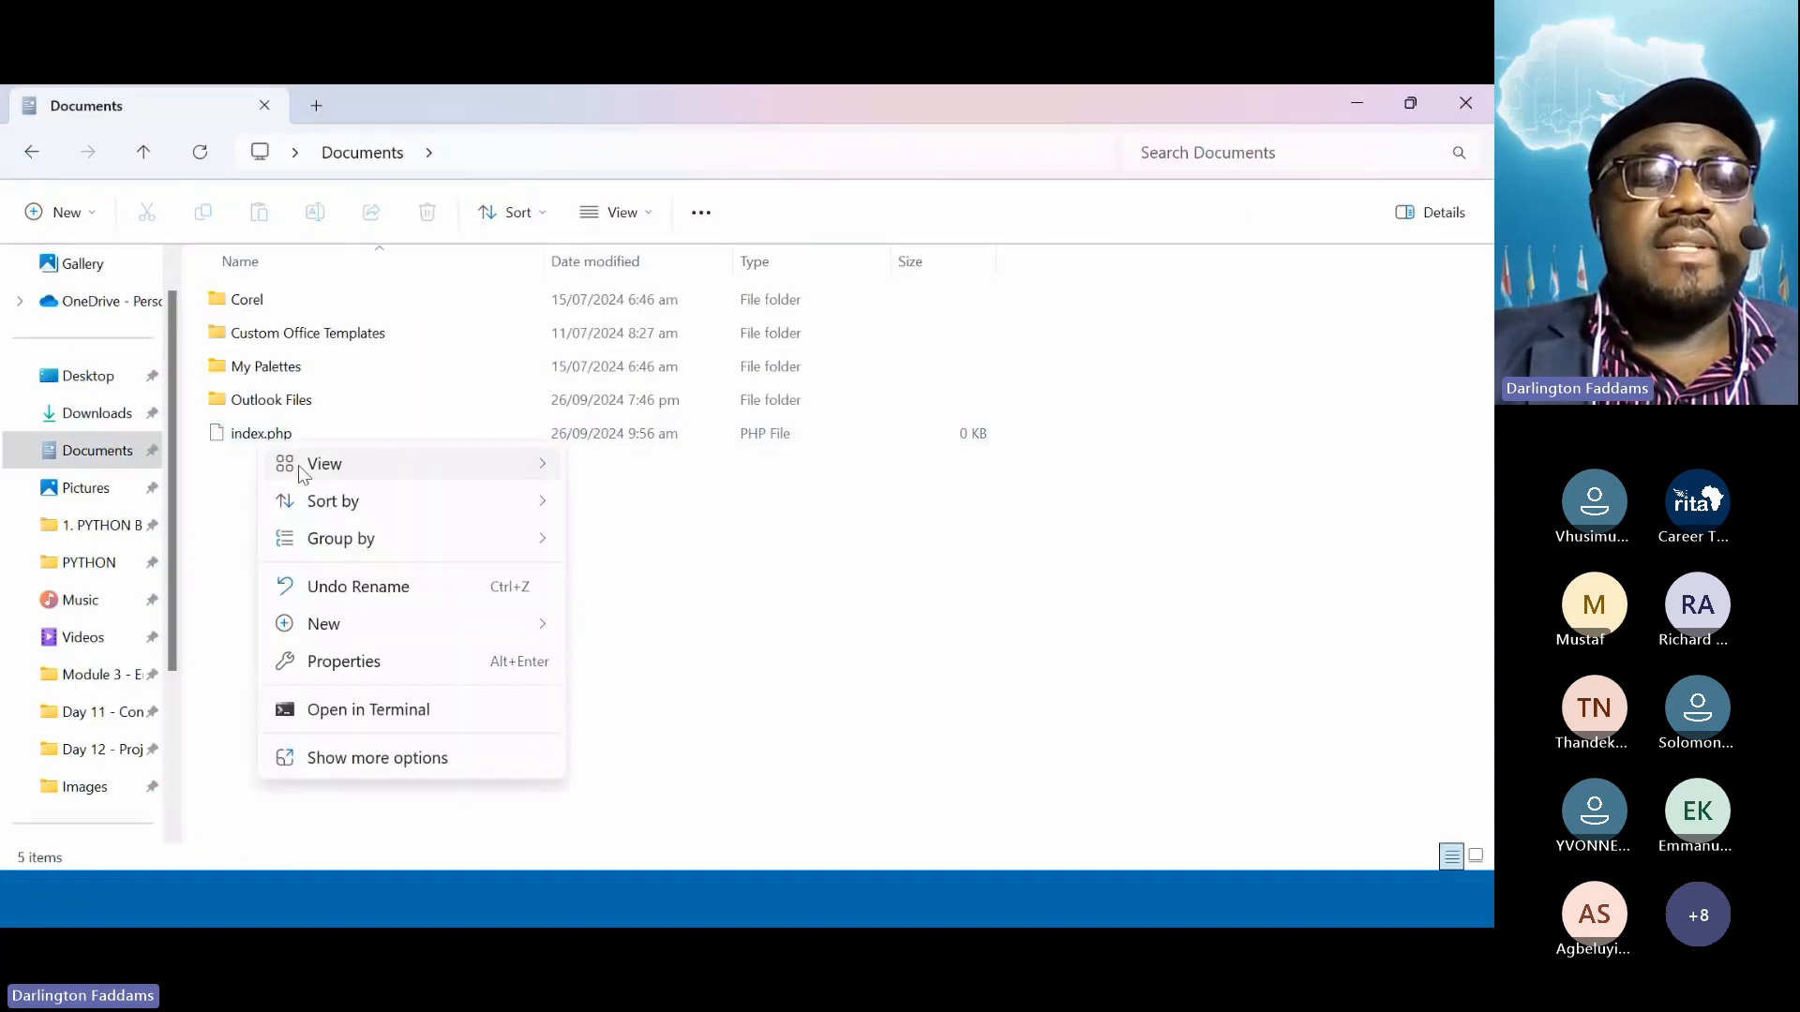
pyautogui.rightClick(261, 426)
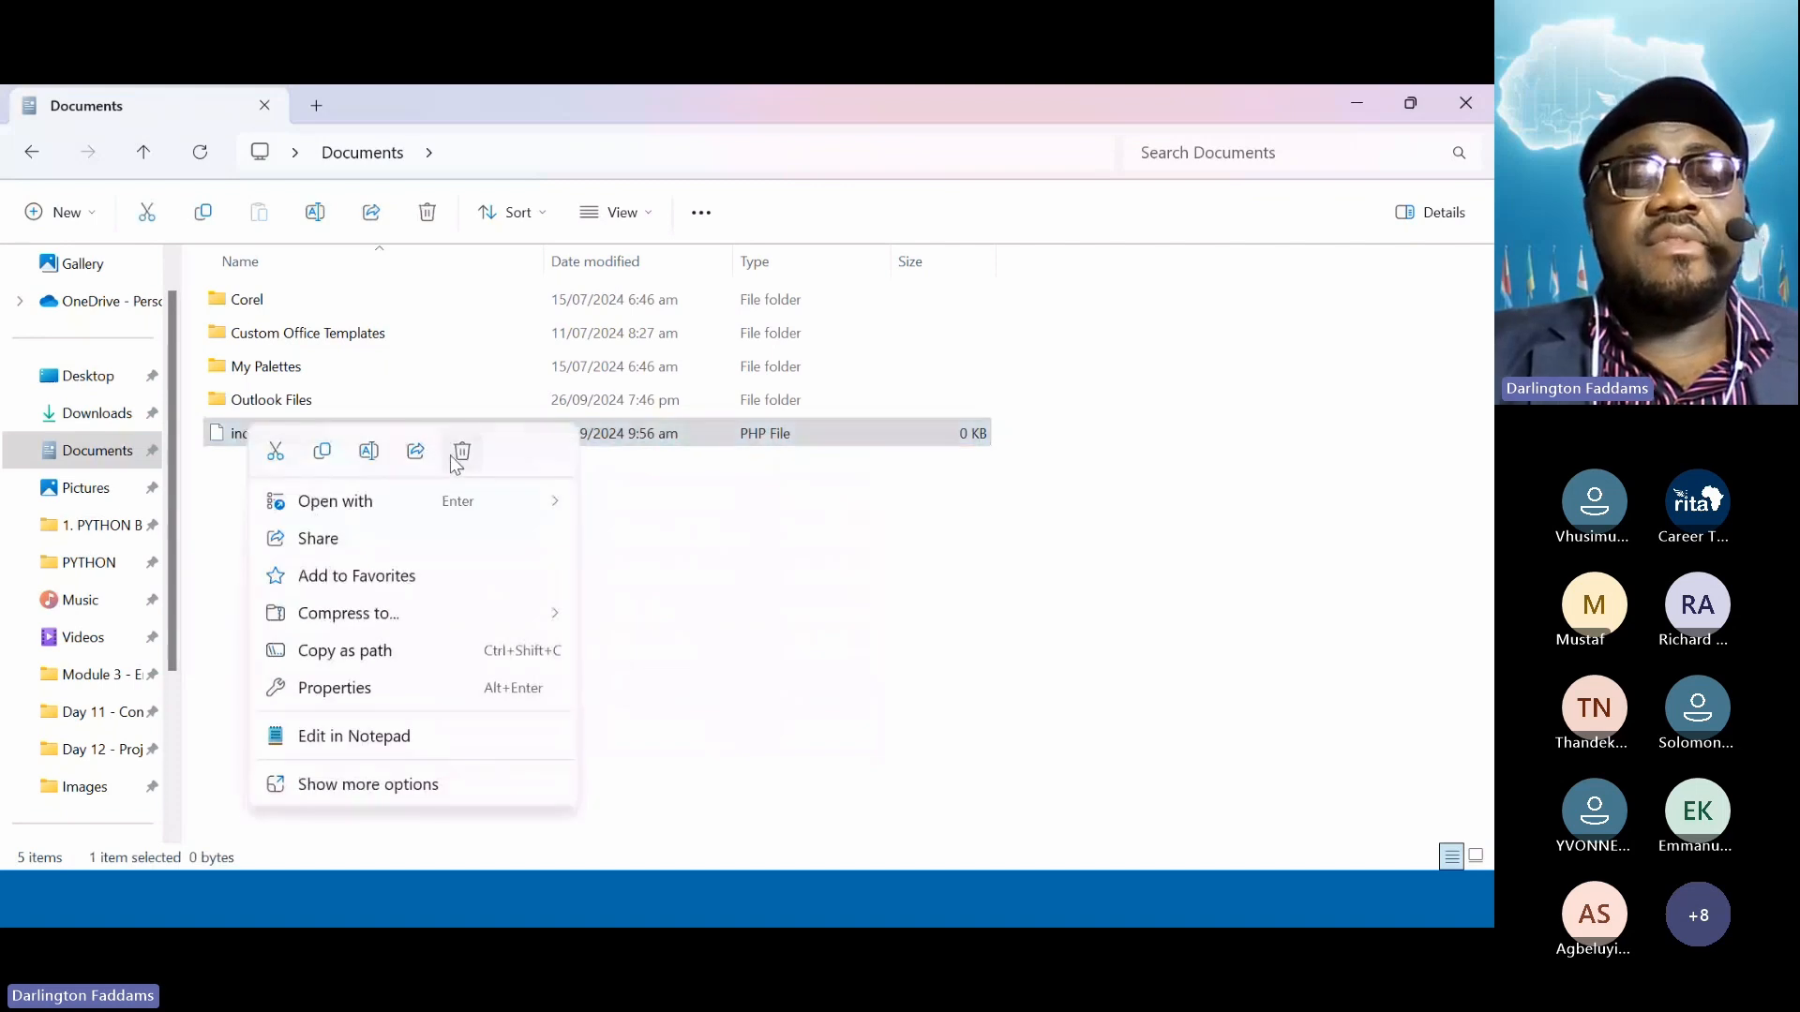
pyautogui.click(458, 454)
# Create a new text document in Documents named index.html
pyautogui.rightClick(334, 496)
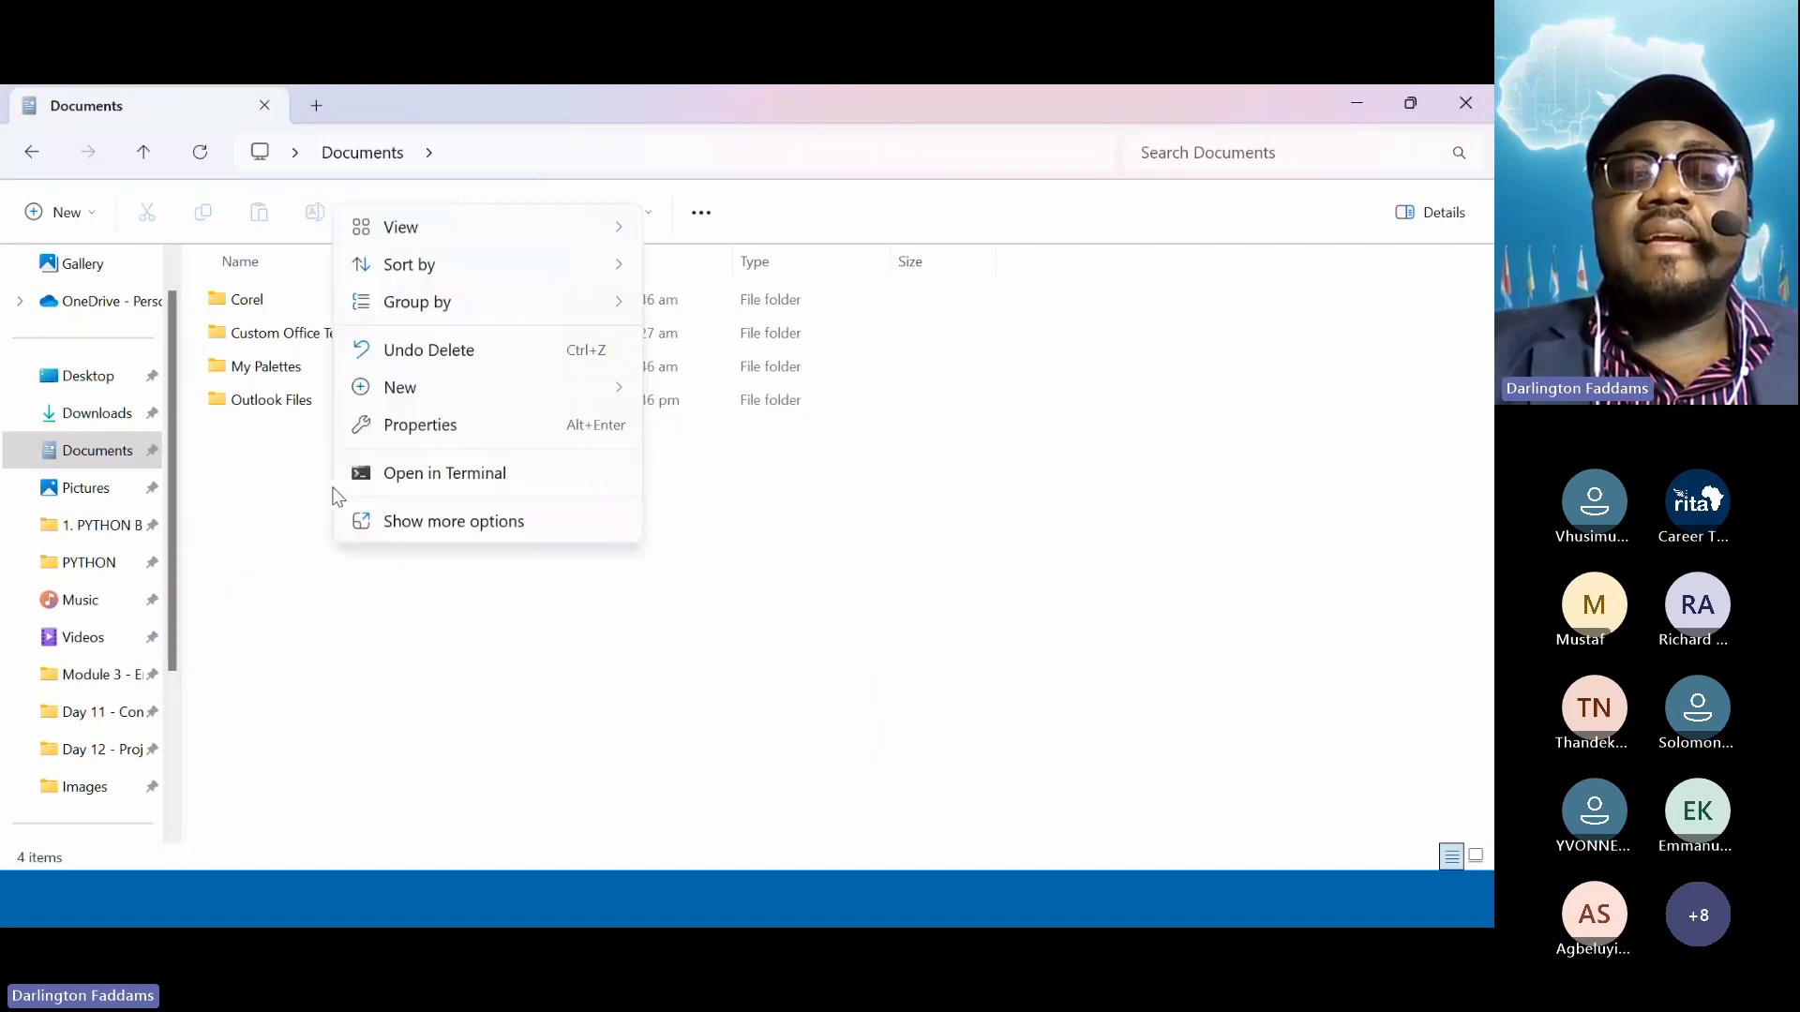
pyautogui.moveTo(596, 392)
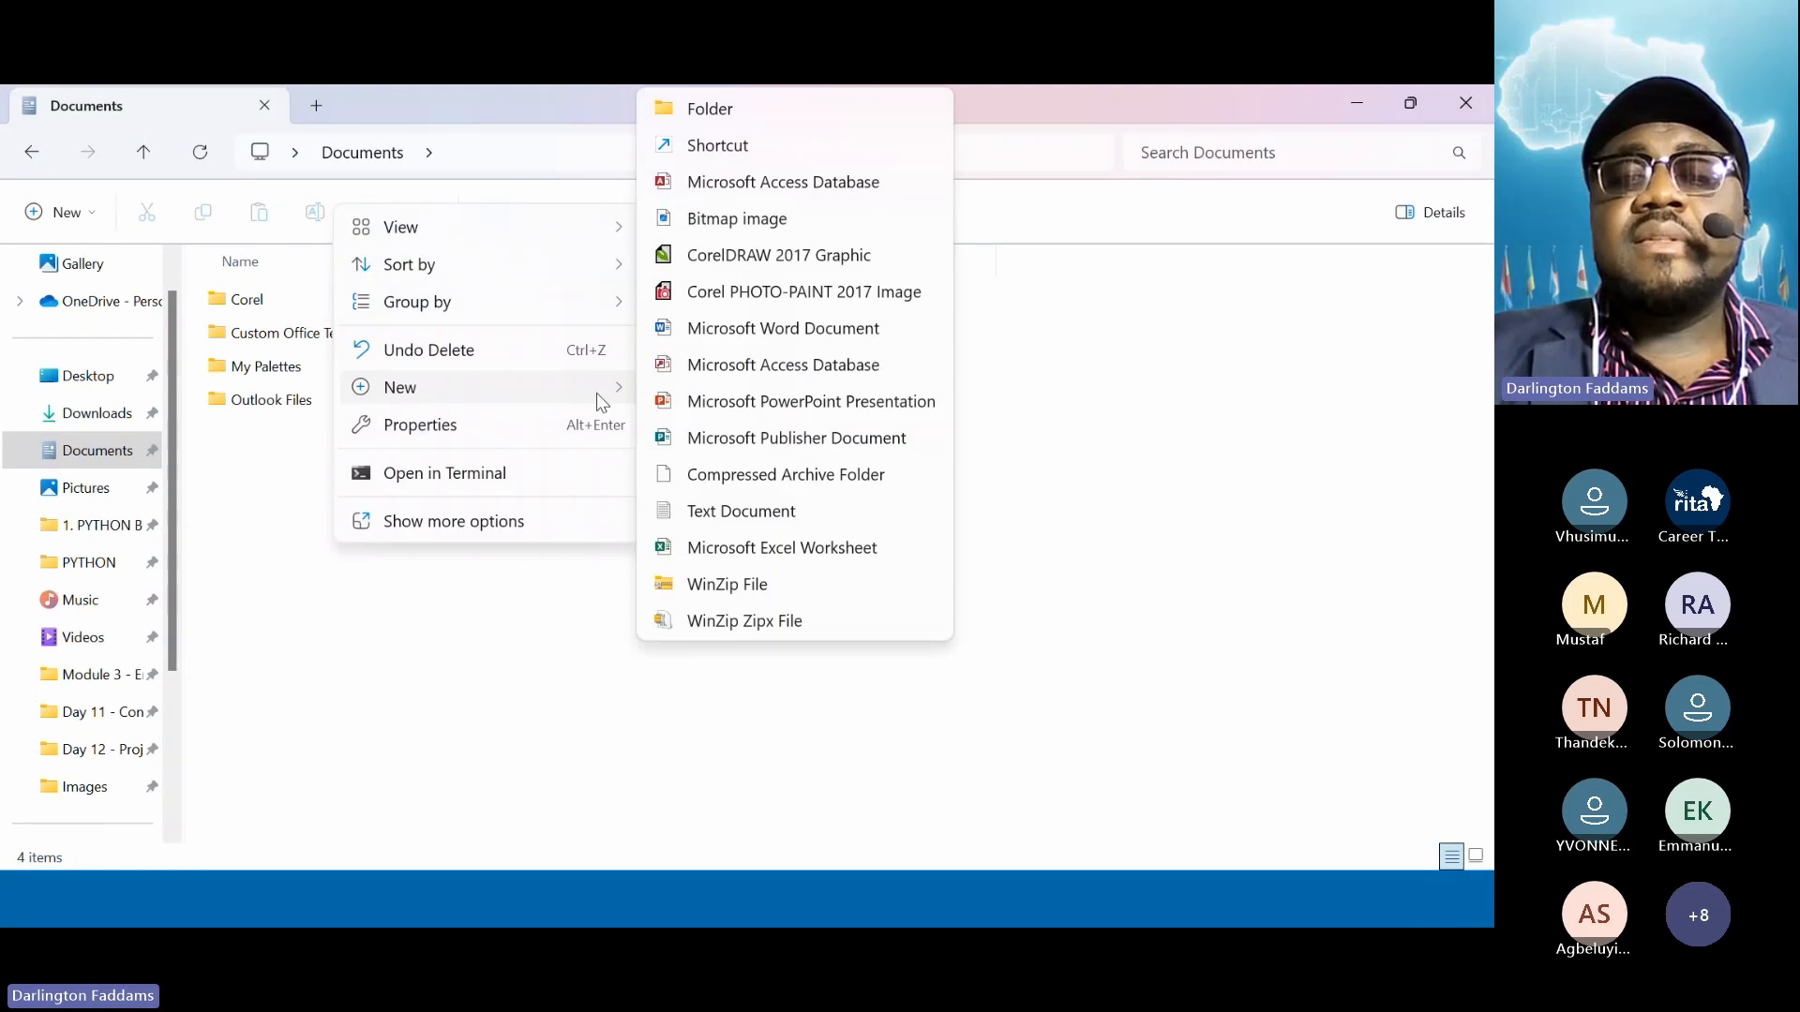
pyautogui.click(723, 512)
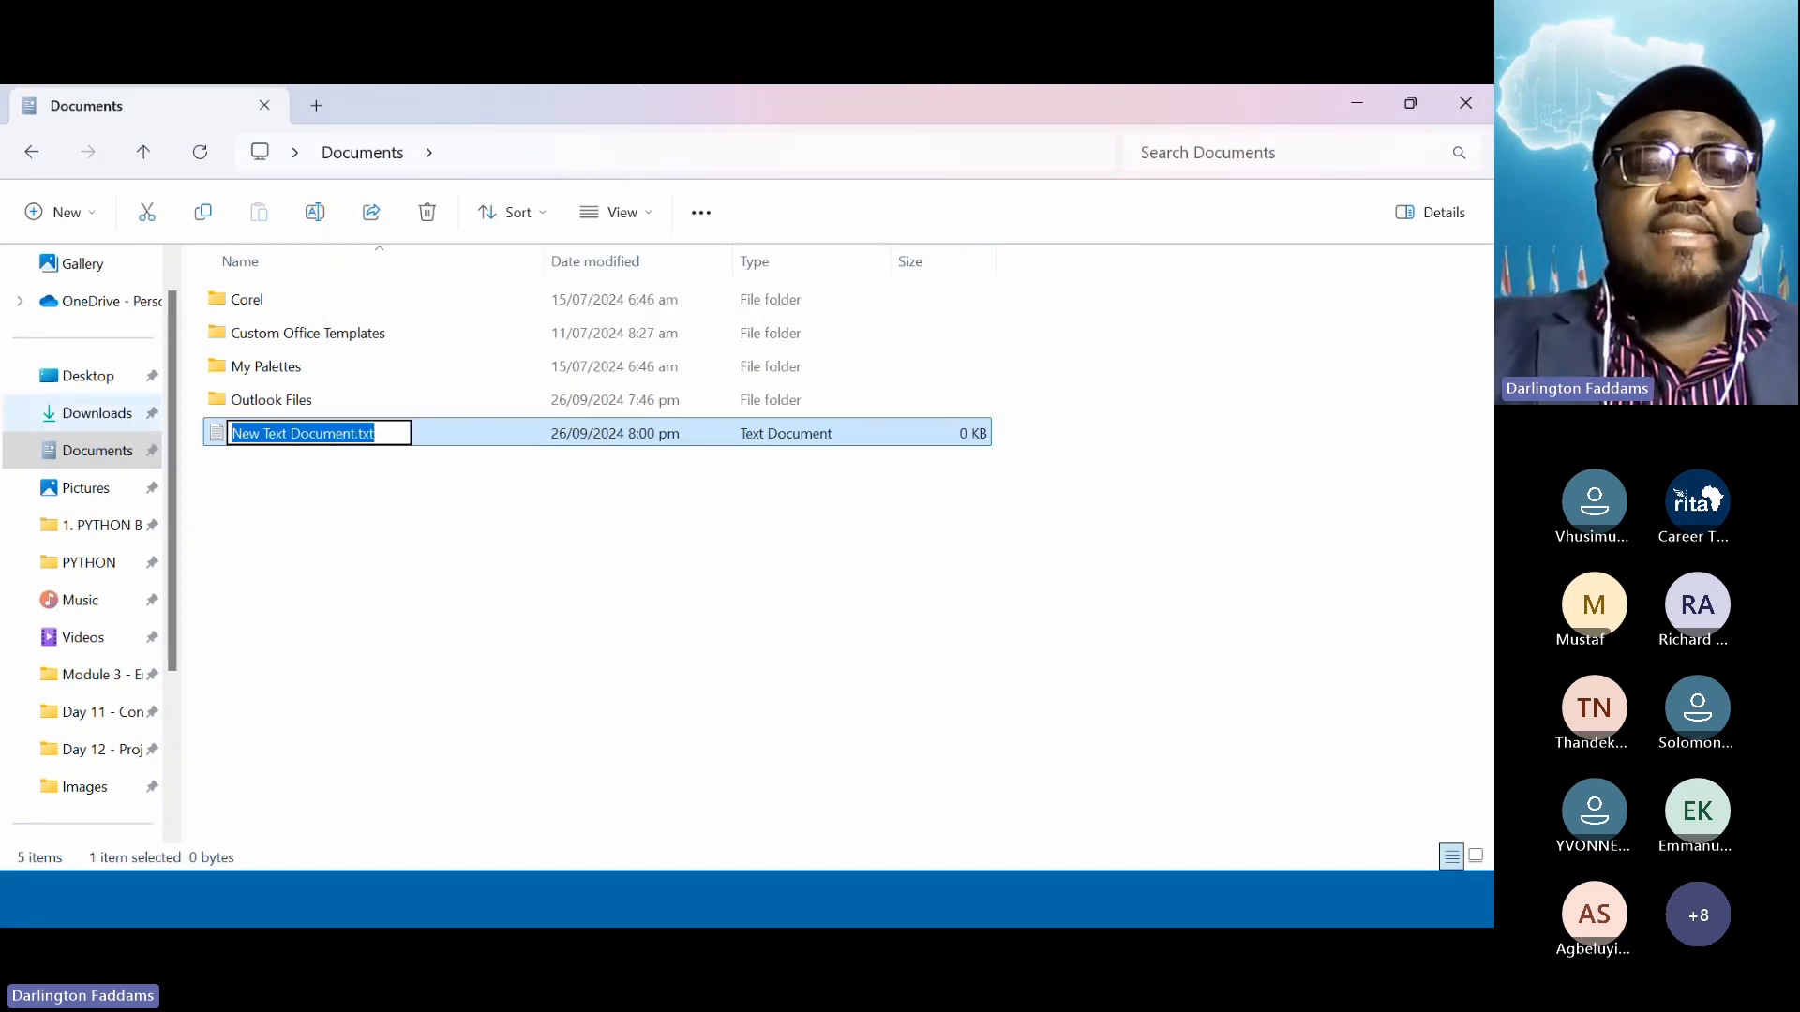
pyautogui.write('innde')
pyautogui.press('BackSpace')
pyautogui.press('BackSpace')
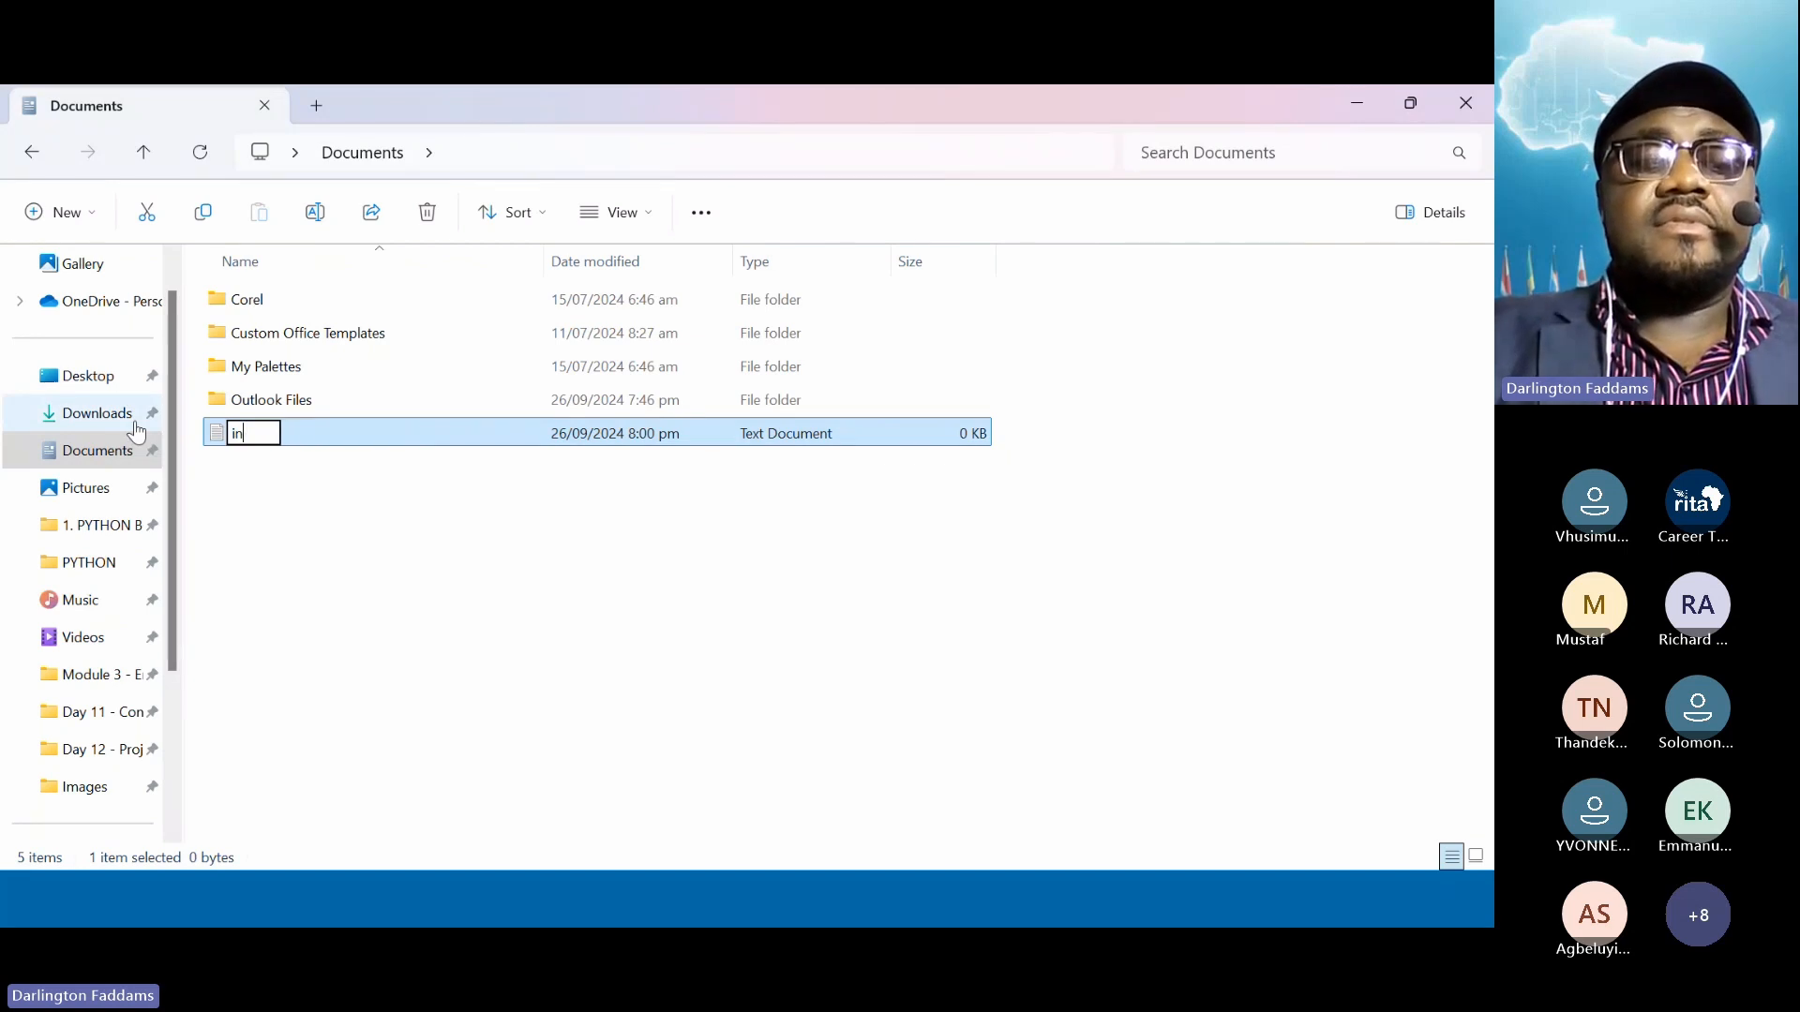
pyautogui.press('BackSpace')
pyautogui.write('dex.html')
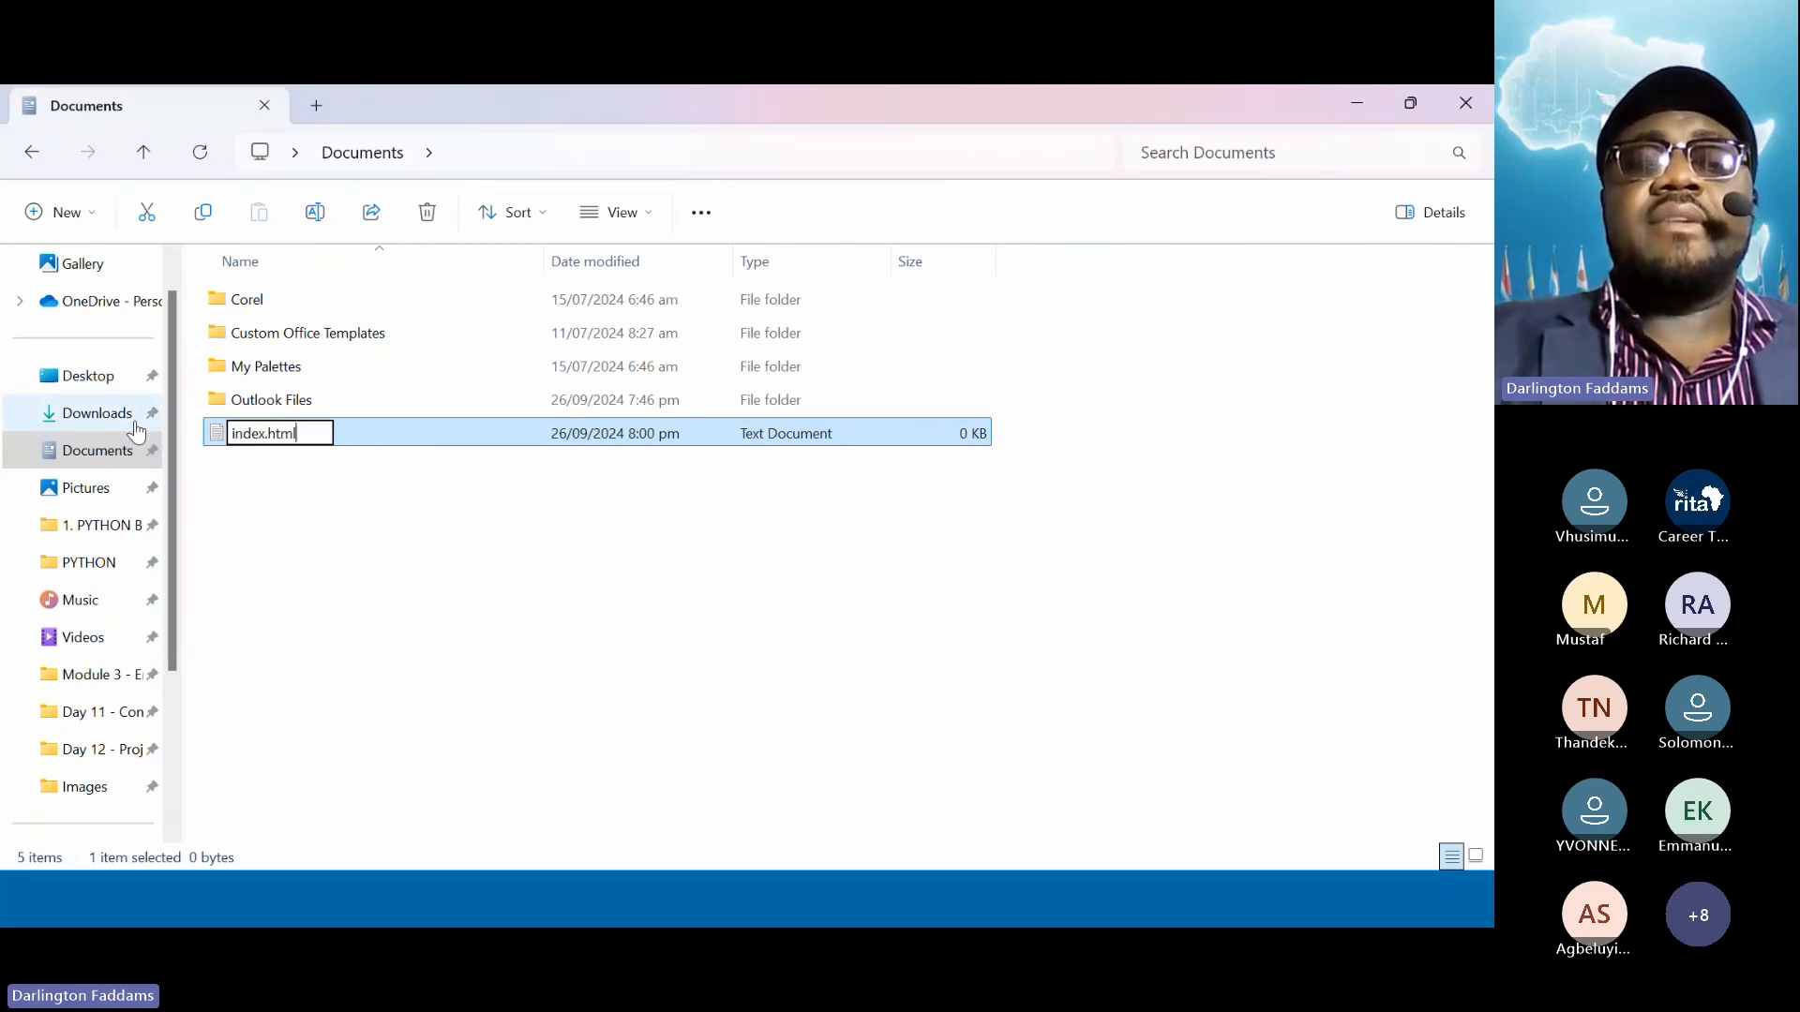
pyautogui.press('Return')
pyautogui.press('Return')
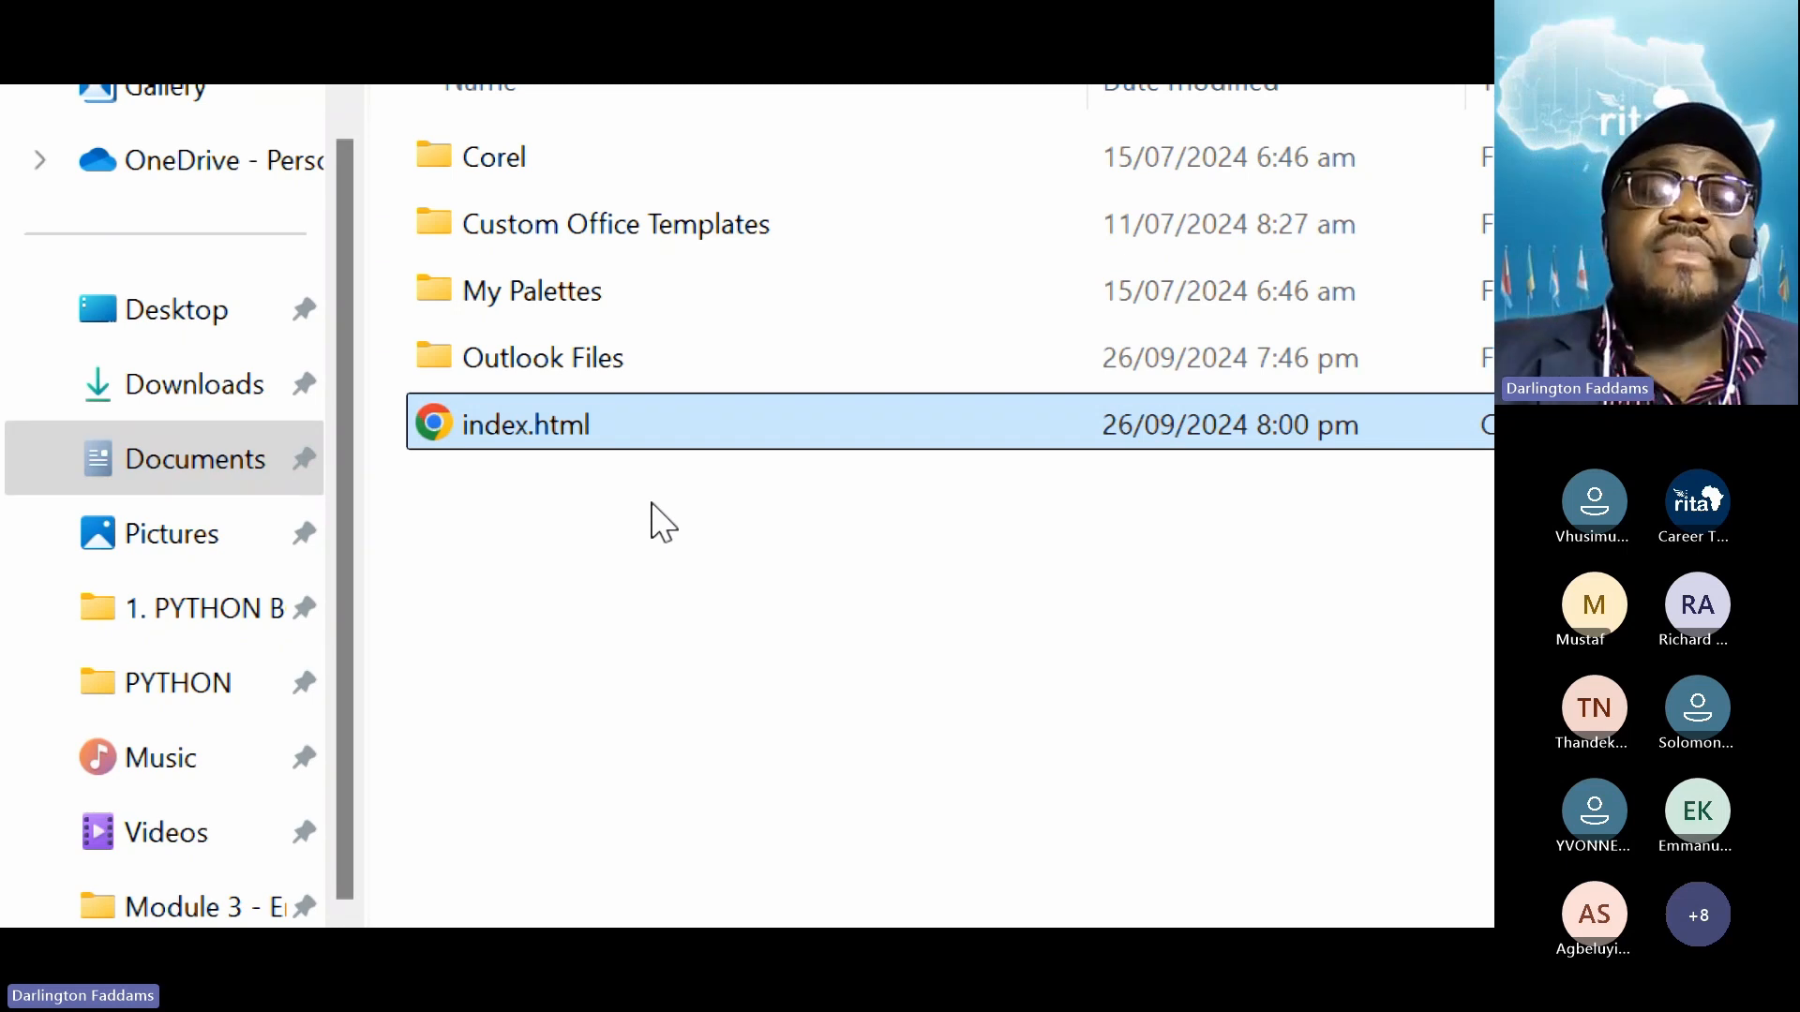
# Create a new text document in Documents and rename it index.php, accepting the extension change
pyautogui.rightClick(512, 512)
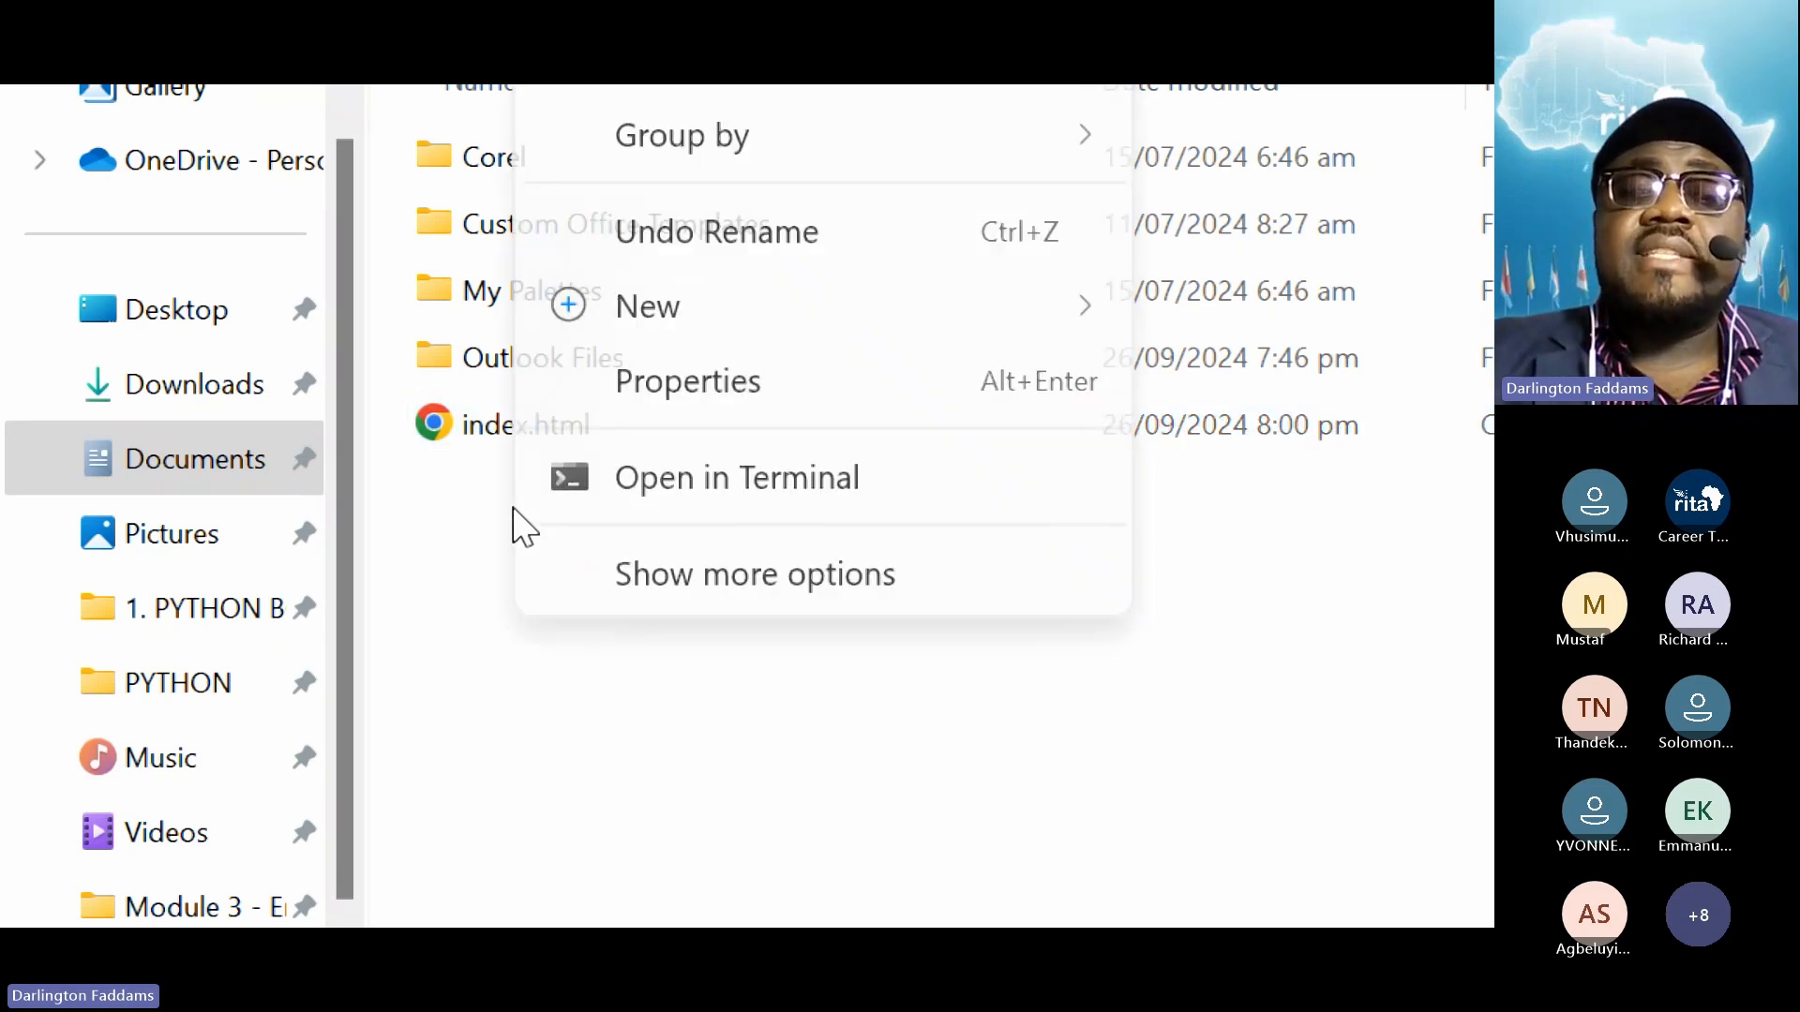
pyautogui.moveTo(984, 334)
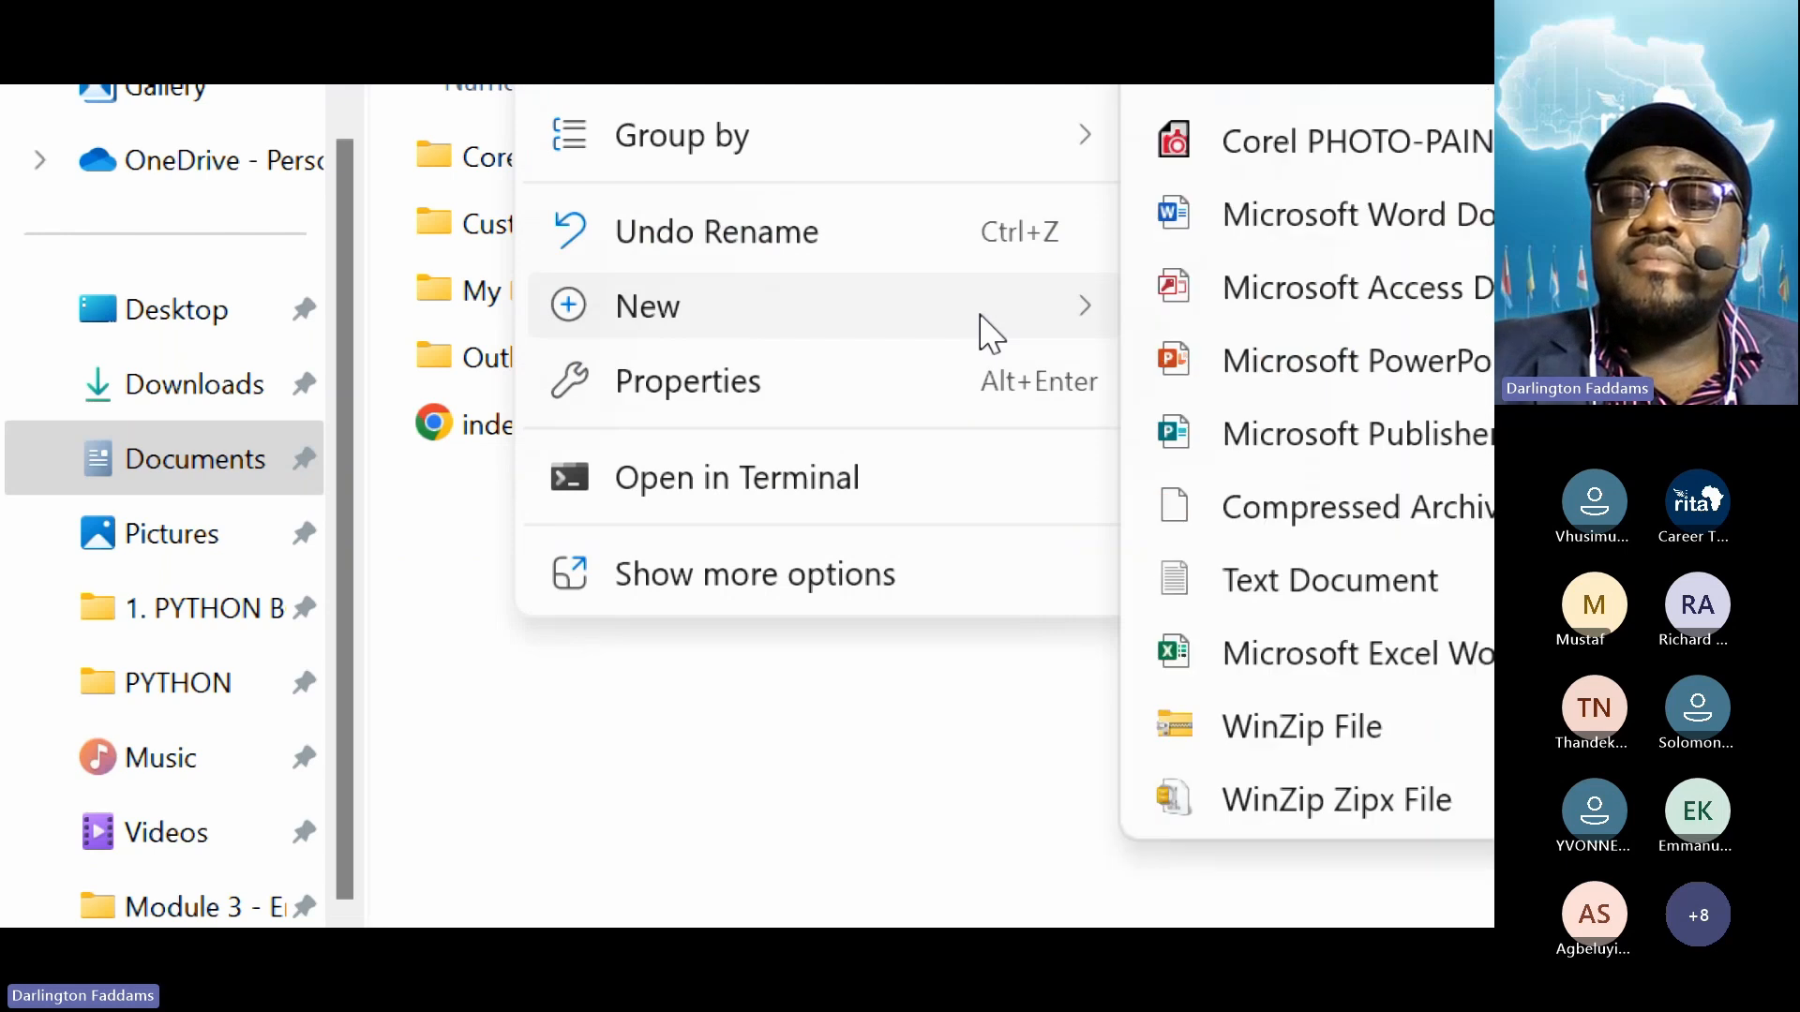
pyautogui.click(1277, 605)
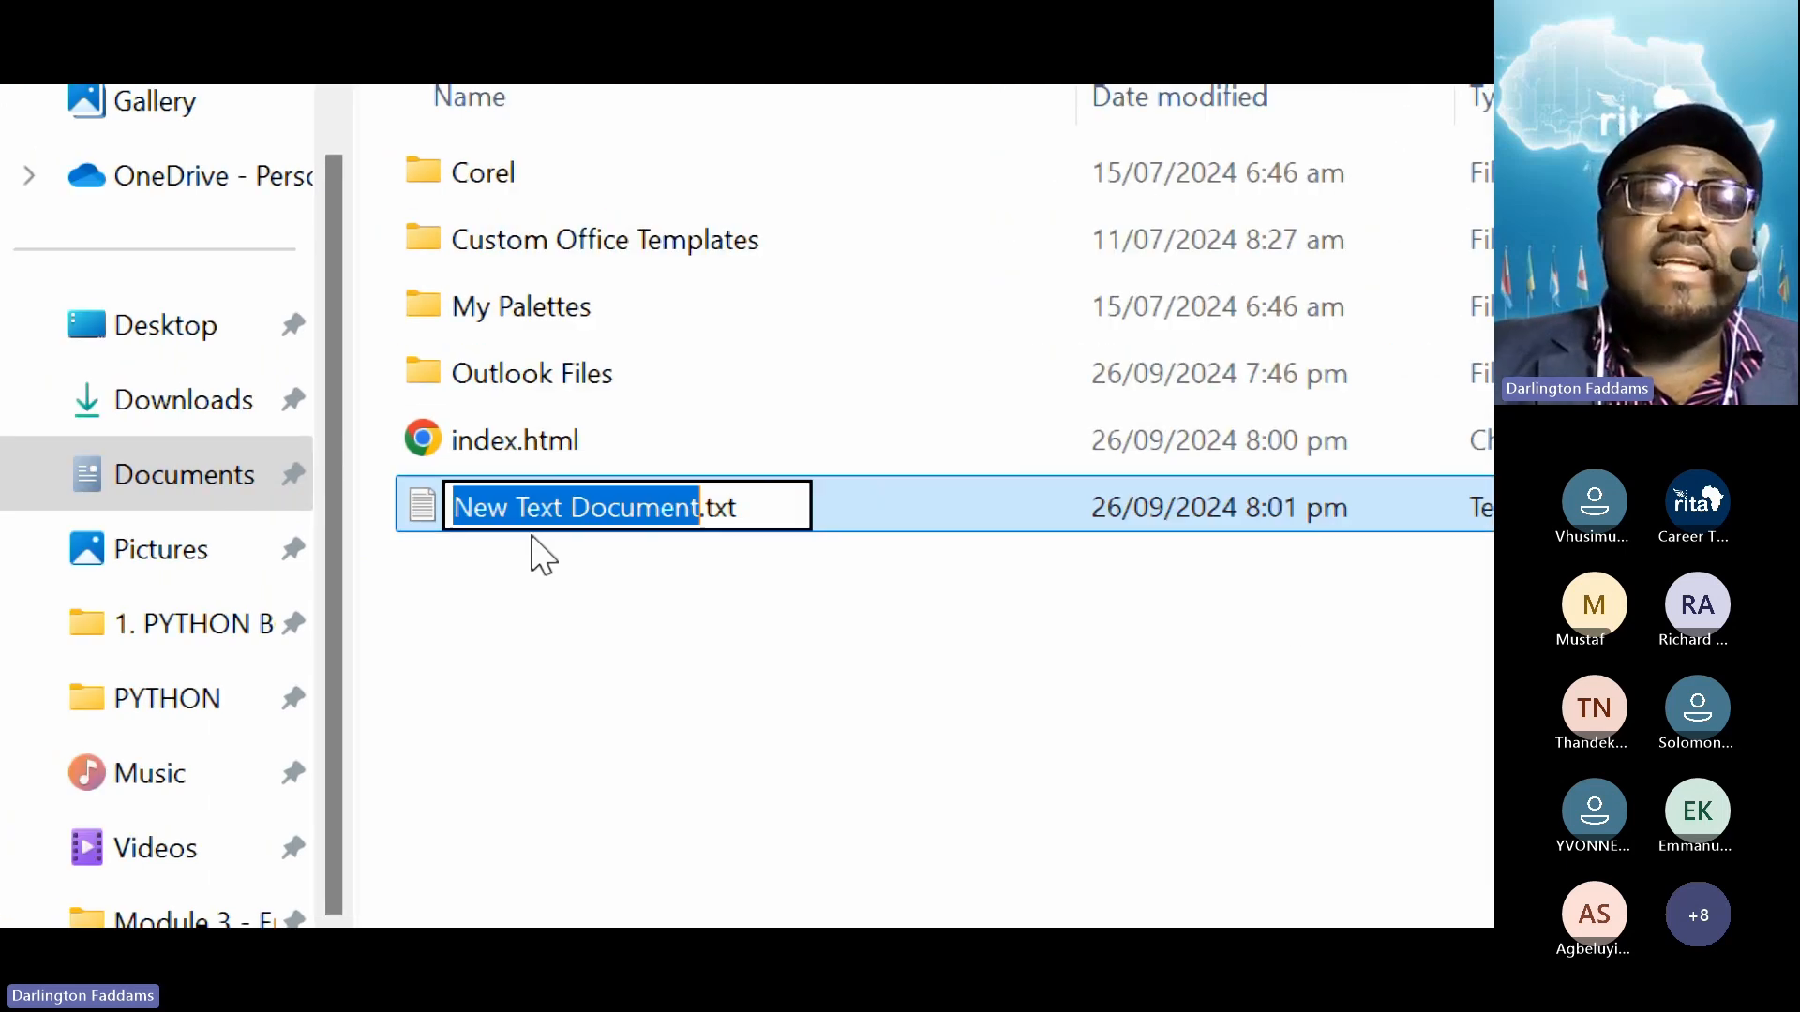
pyautogui.moveTo(764, 515); pyautogui.dragTo(59, 572)
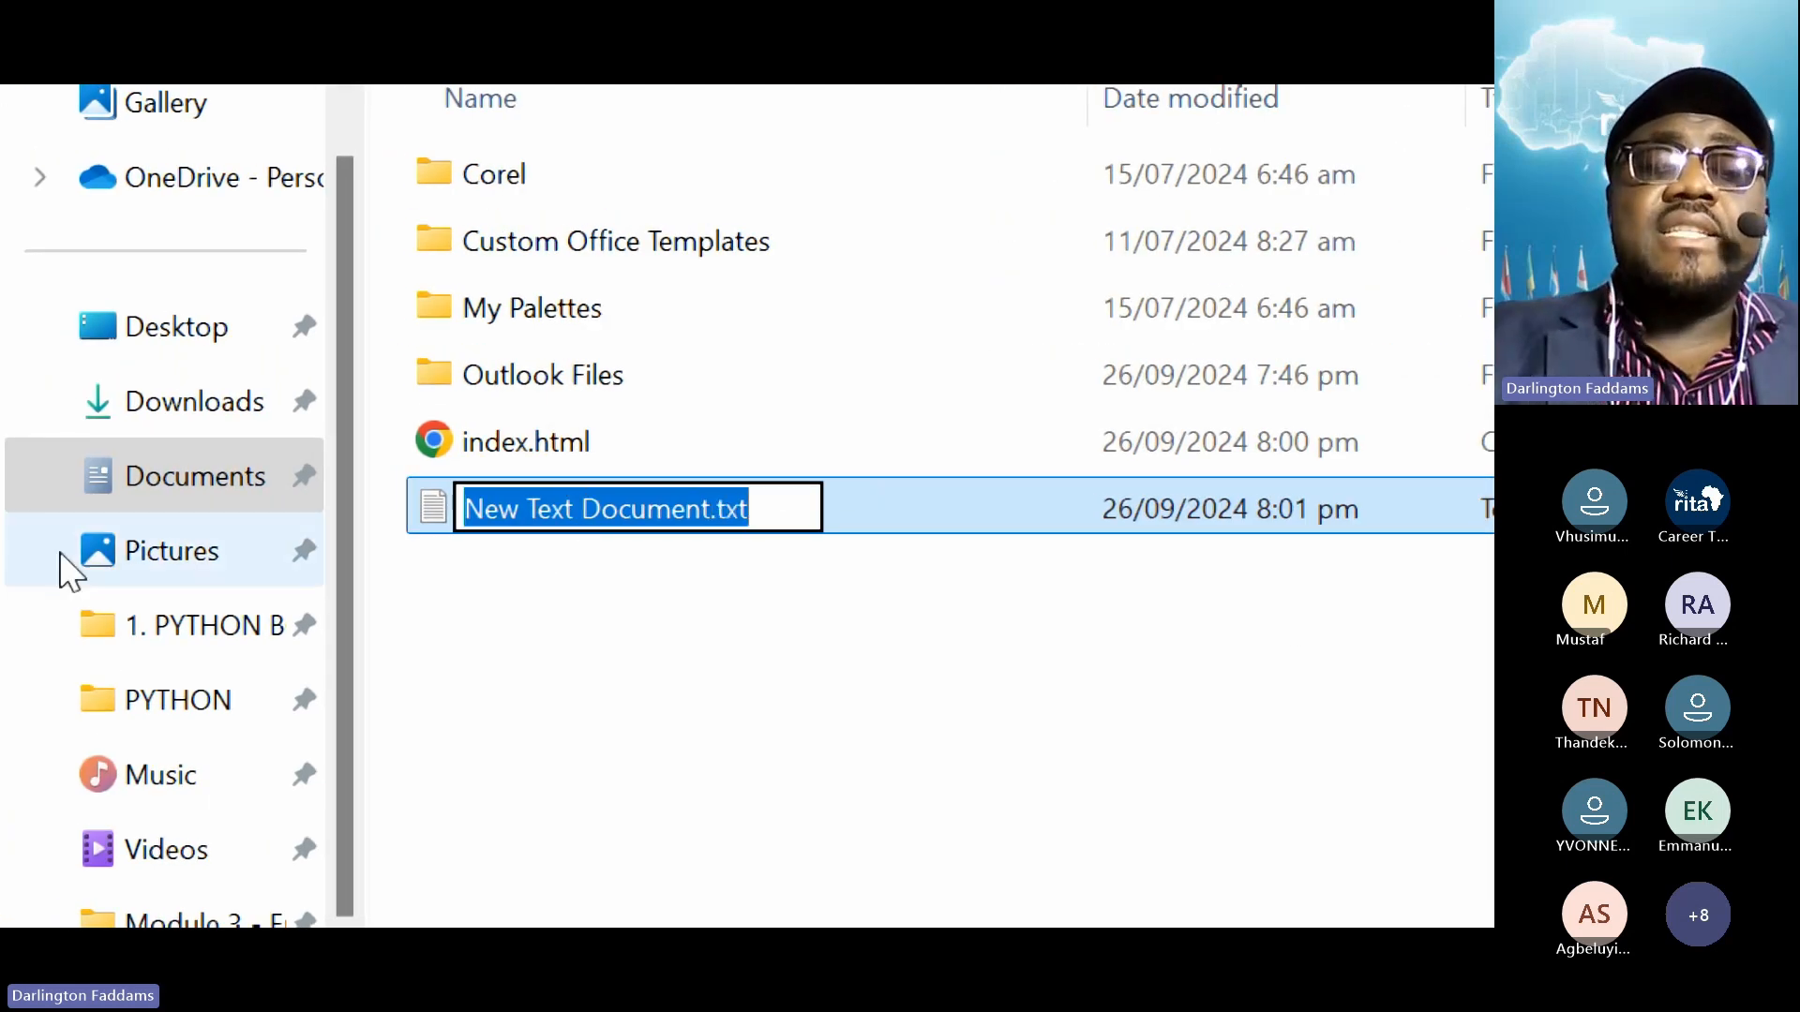
pyautogui.write('index.php')
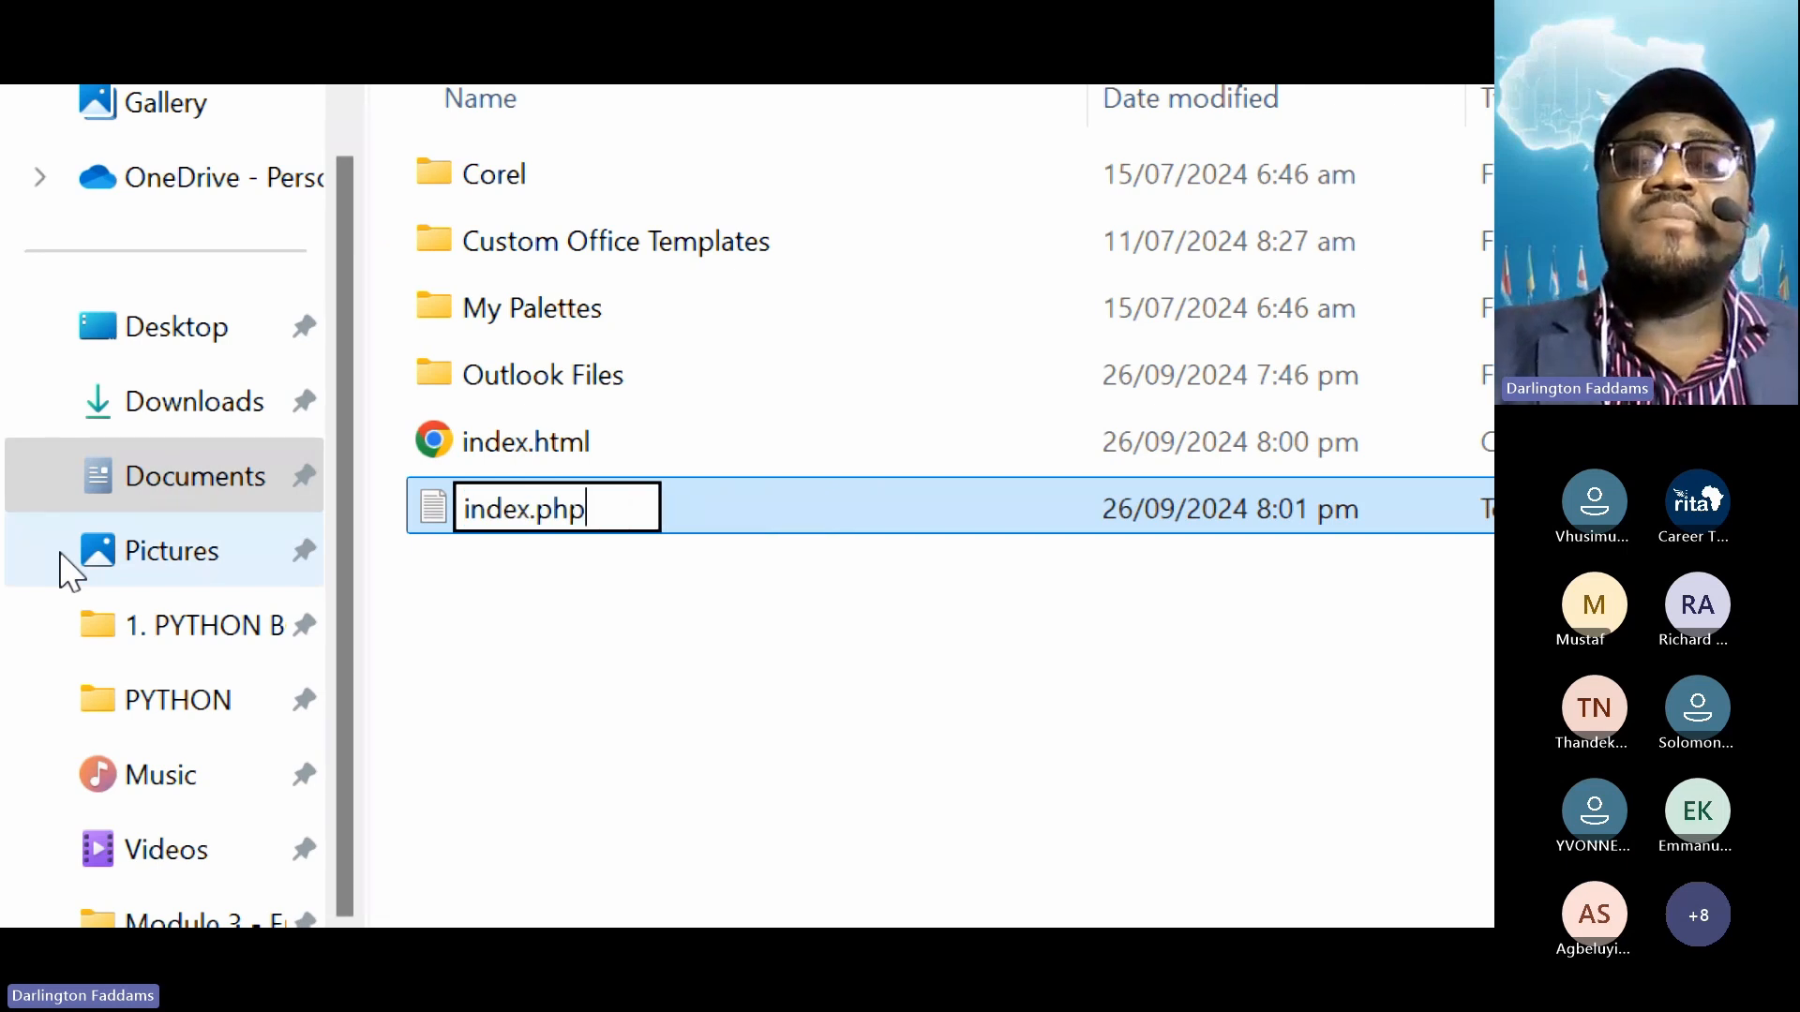
pyautogui.press('Return')
pyautogui.press('Return')
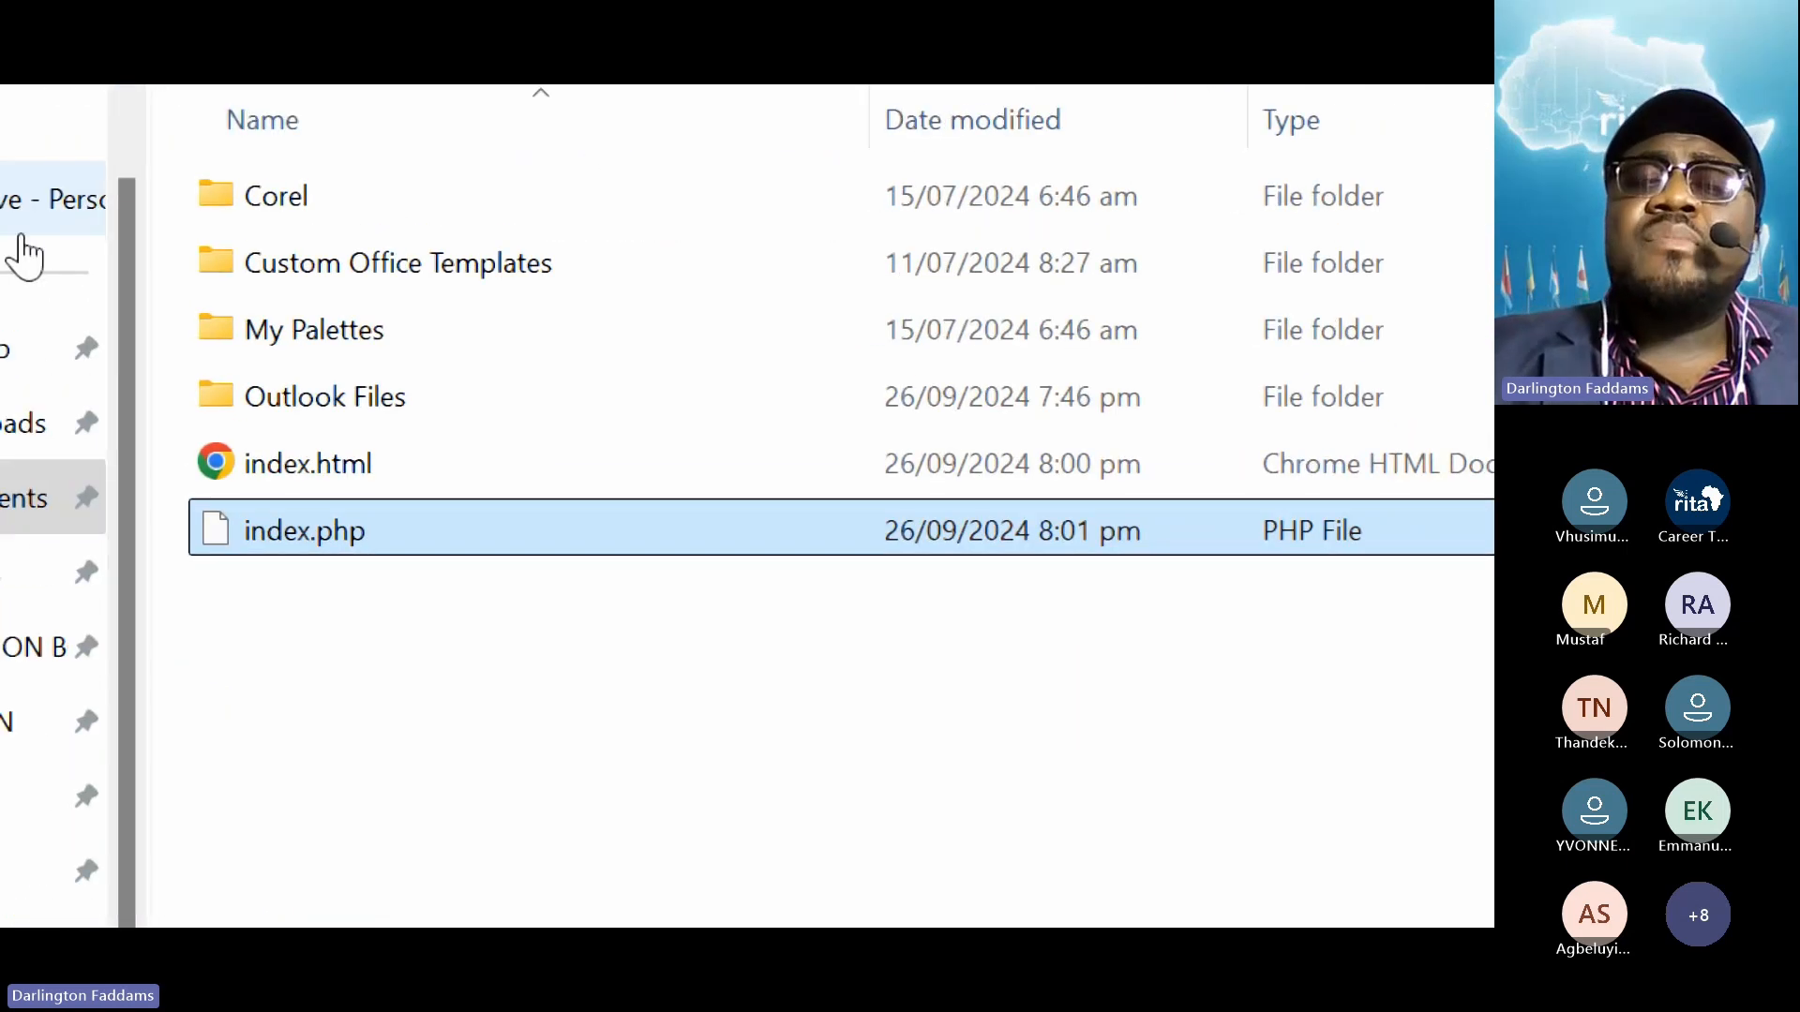
pyautogui.click(275, 663)
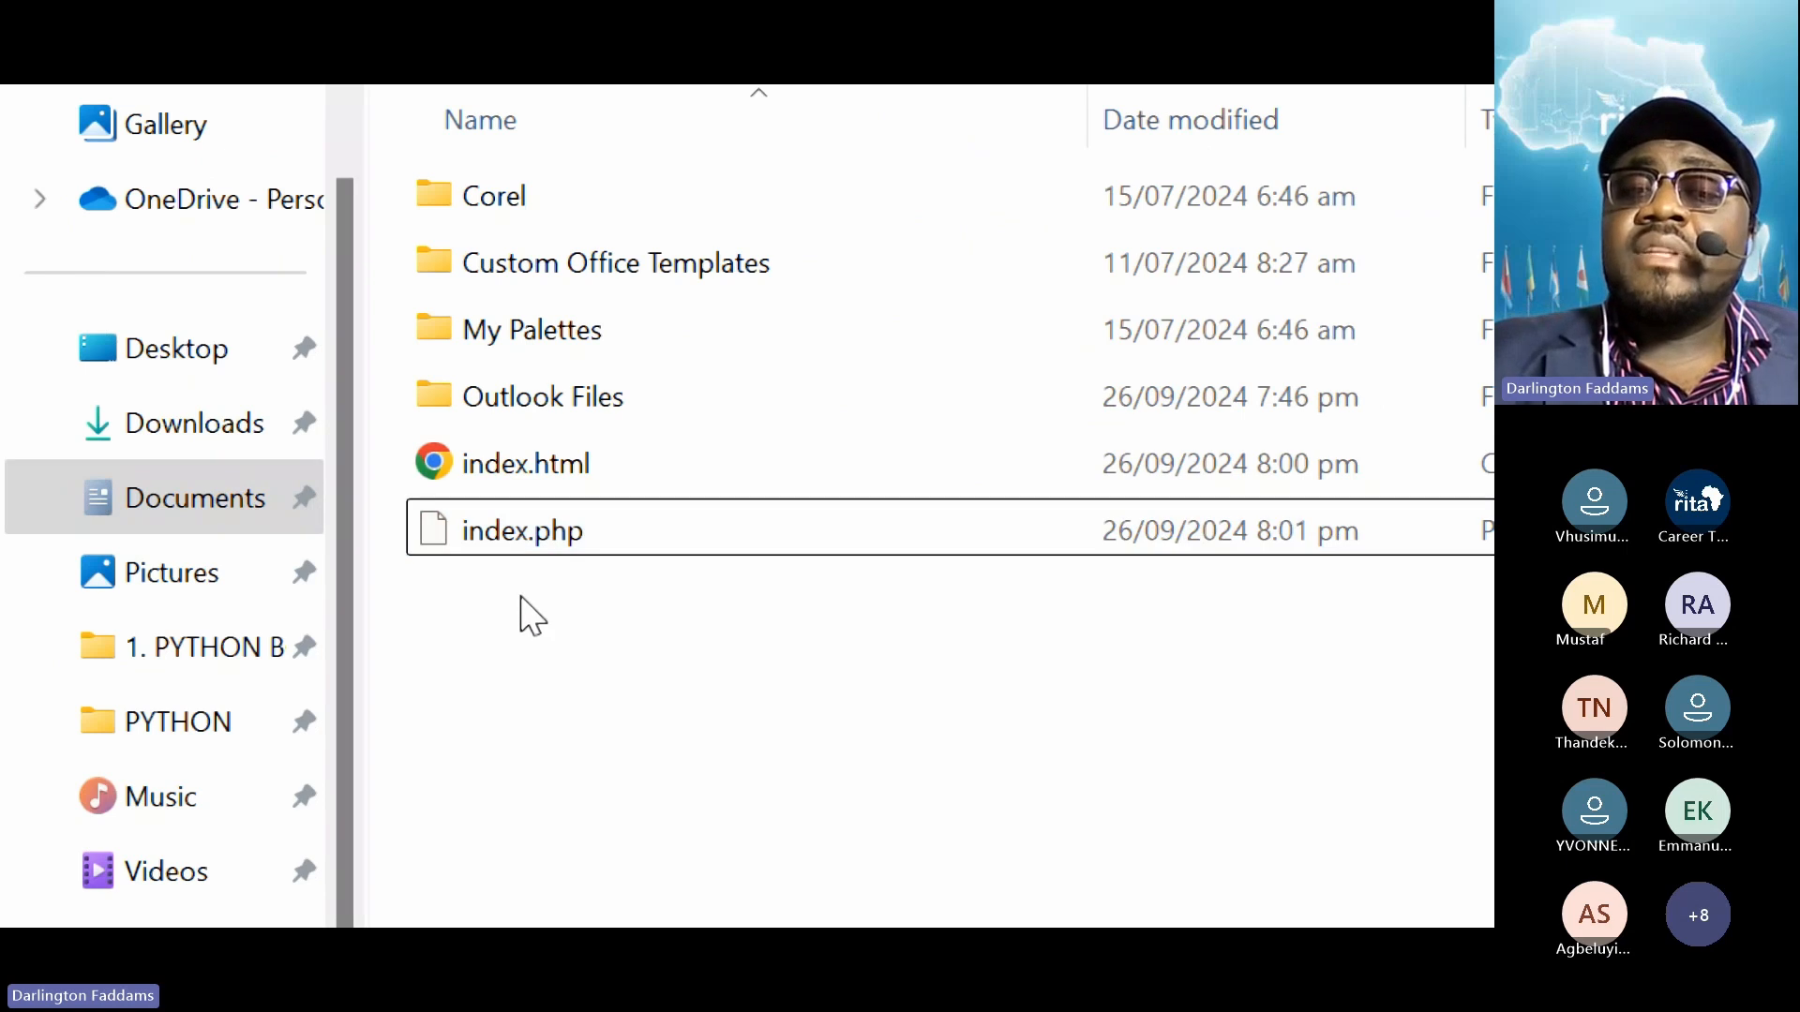
pyautogui.click(516, 547)
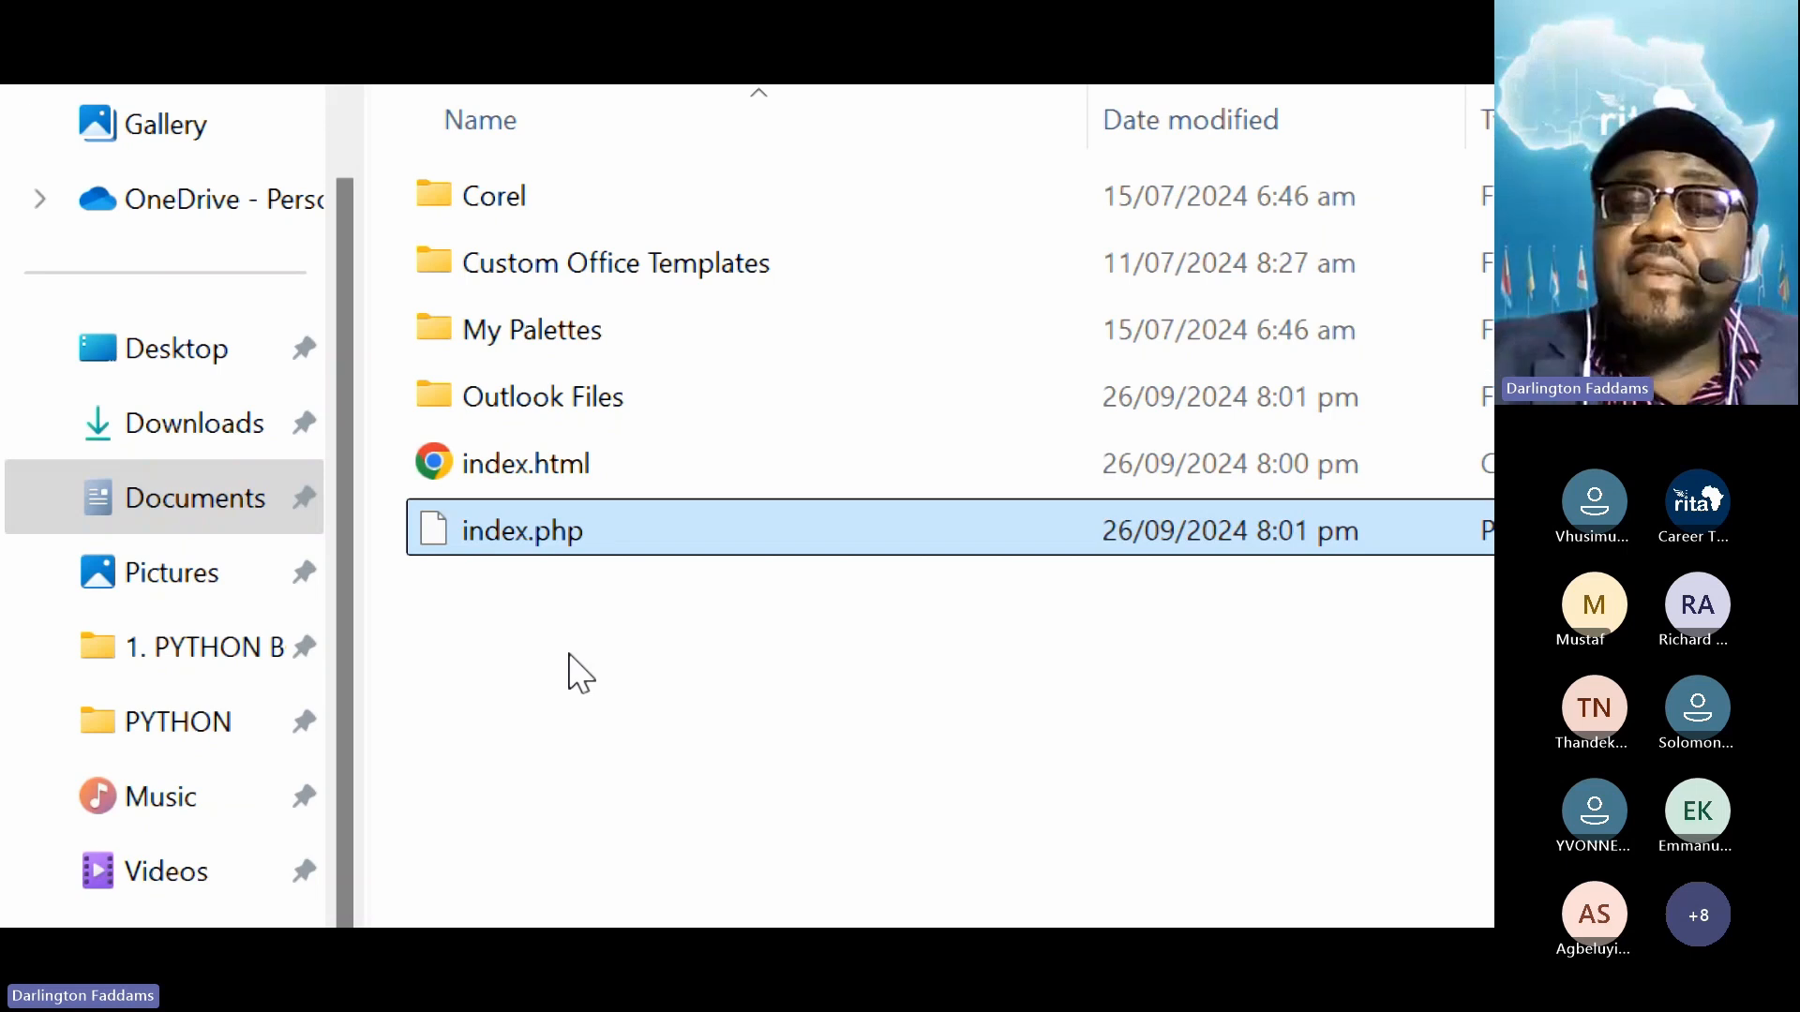
# Open index.php in Notepad, write <?php echo "Hello World!" ?>, save it, and minimize Notepad
pyautogui.rightClick(520, 532)
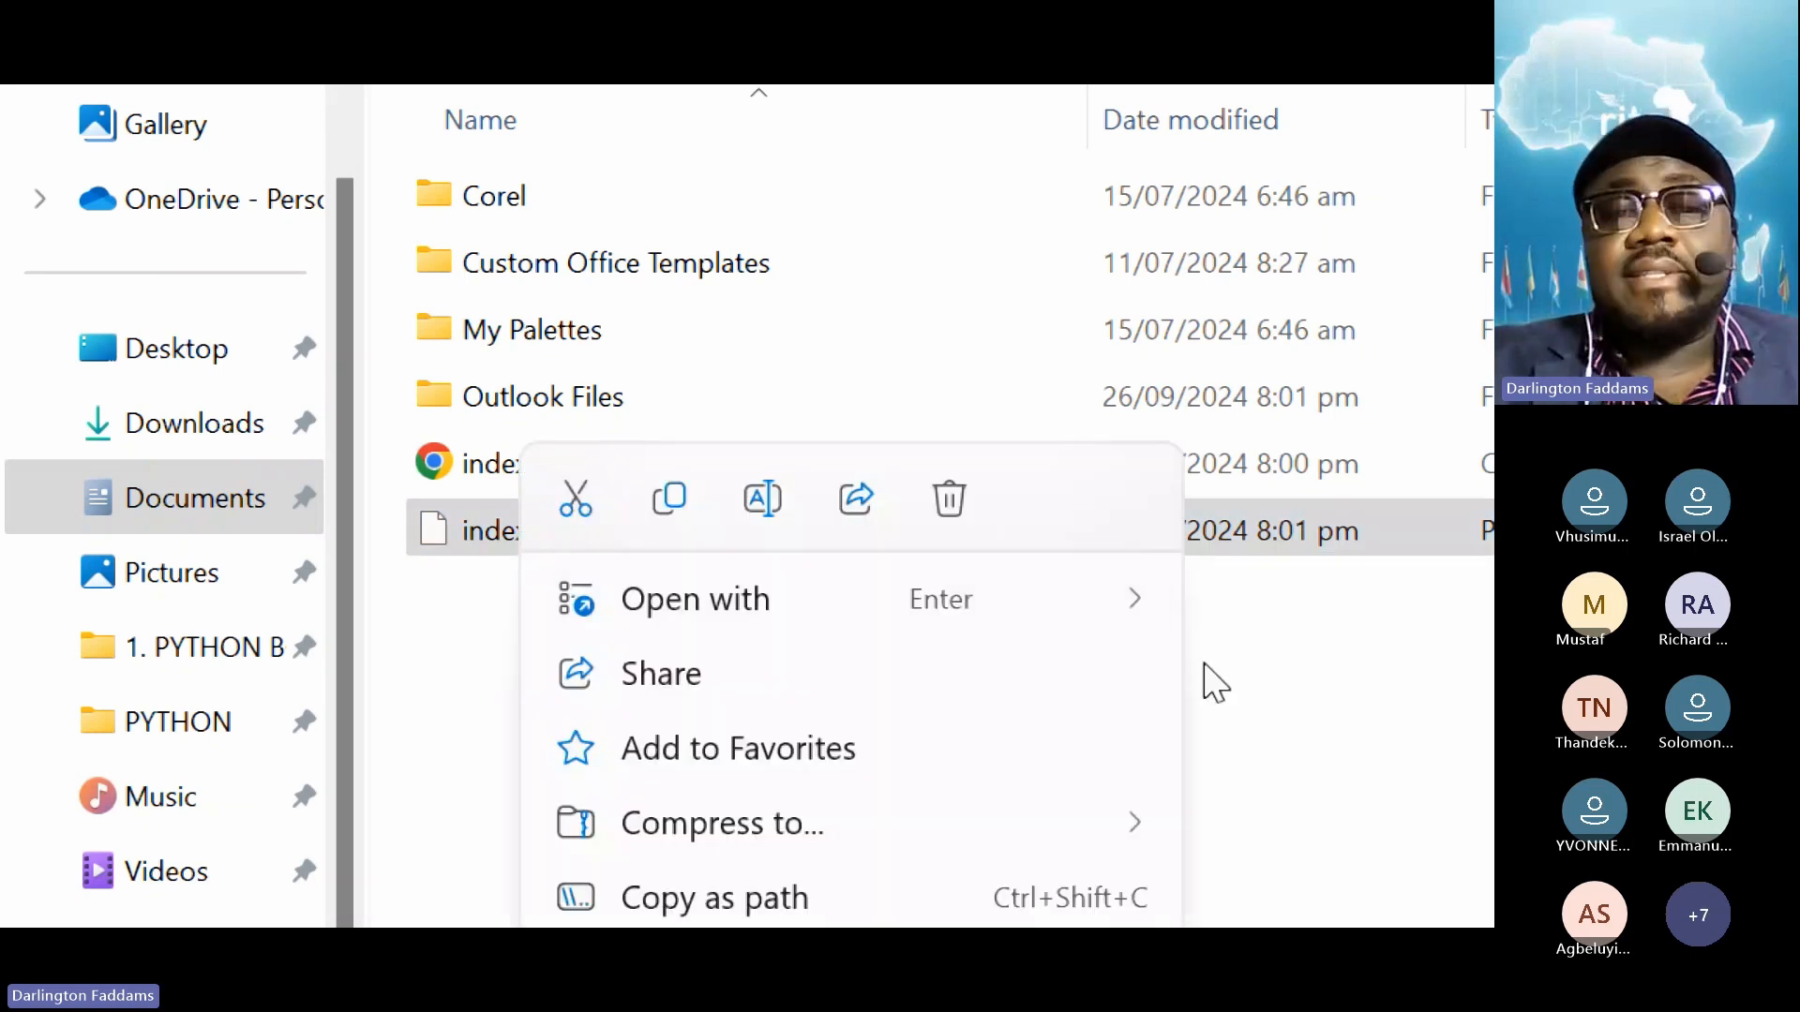
pyautogui.moveTo(1137, 631)
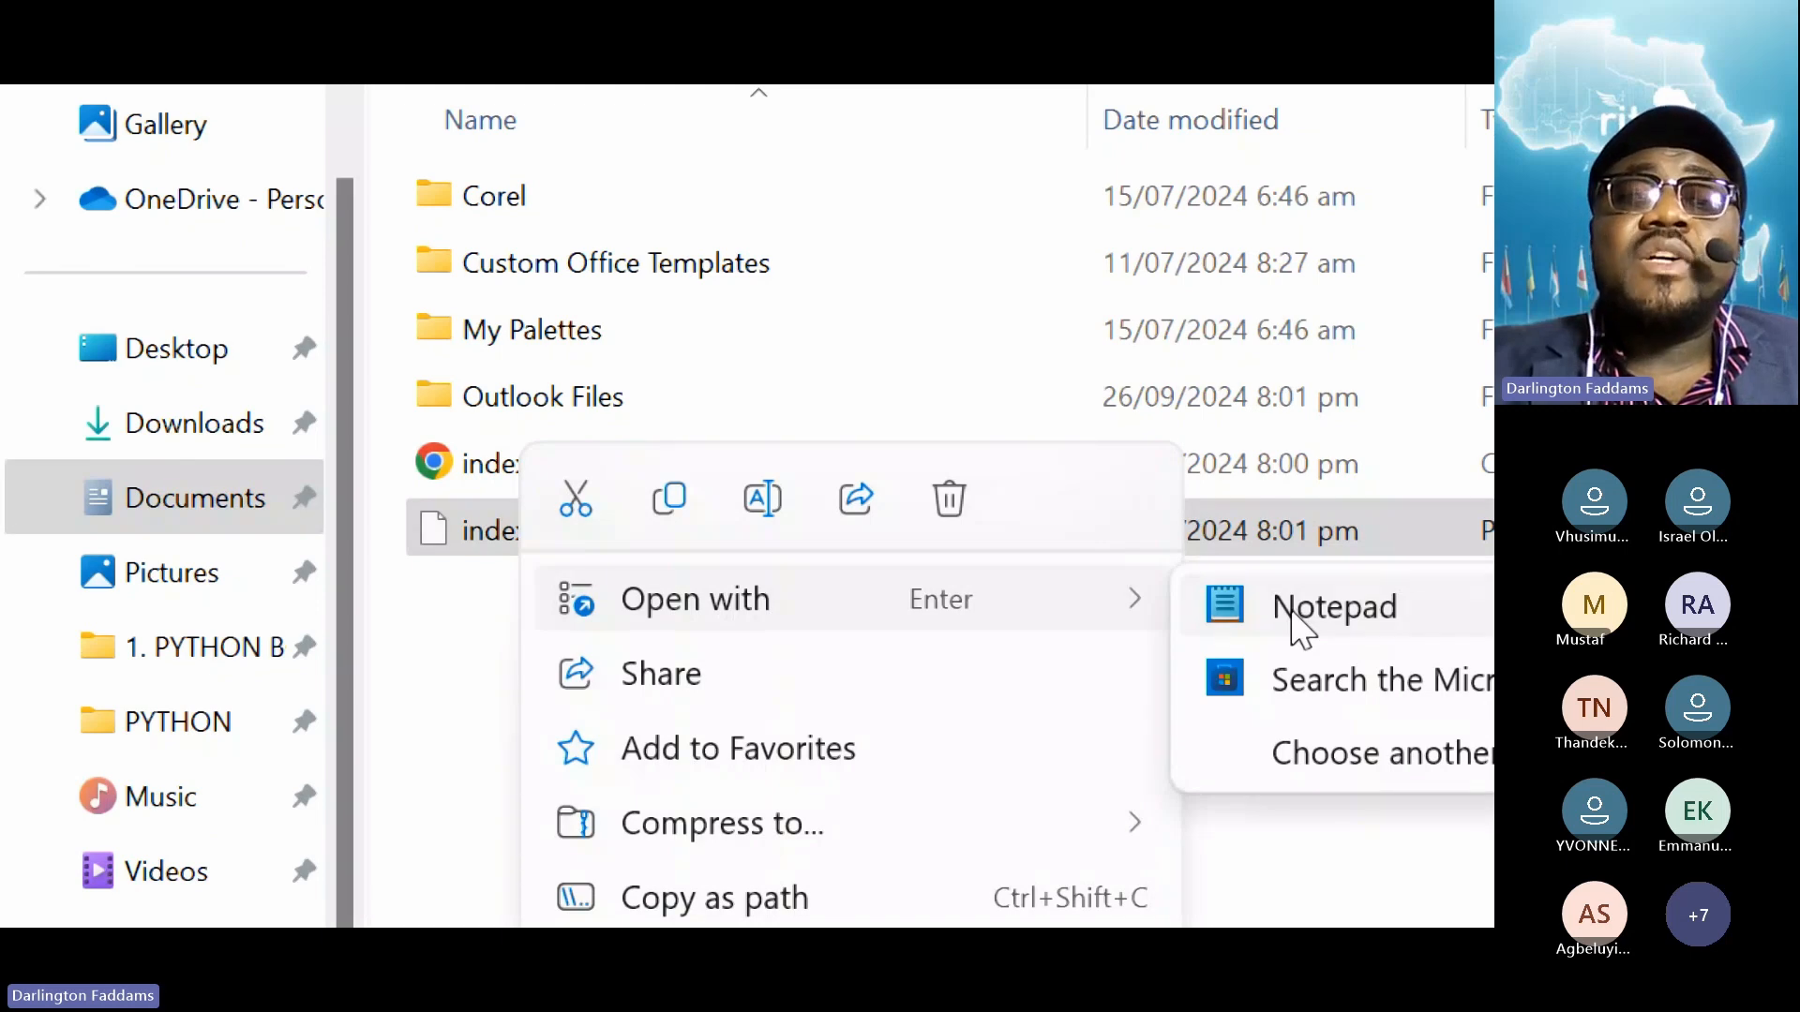
pyautogui.click(1300, 618)
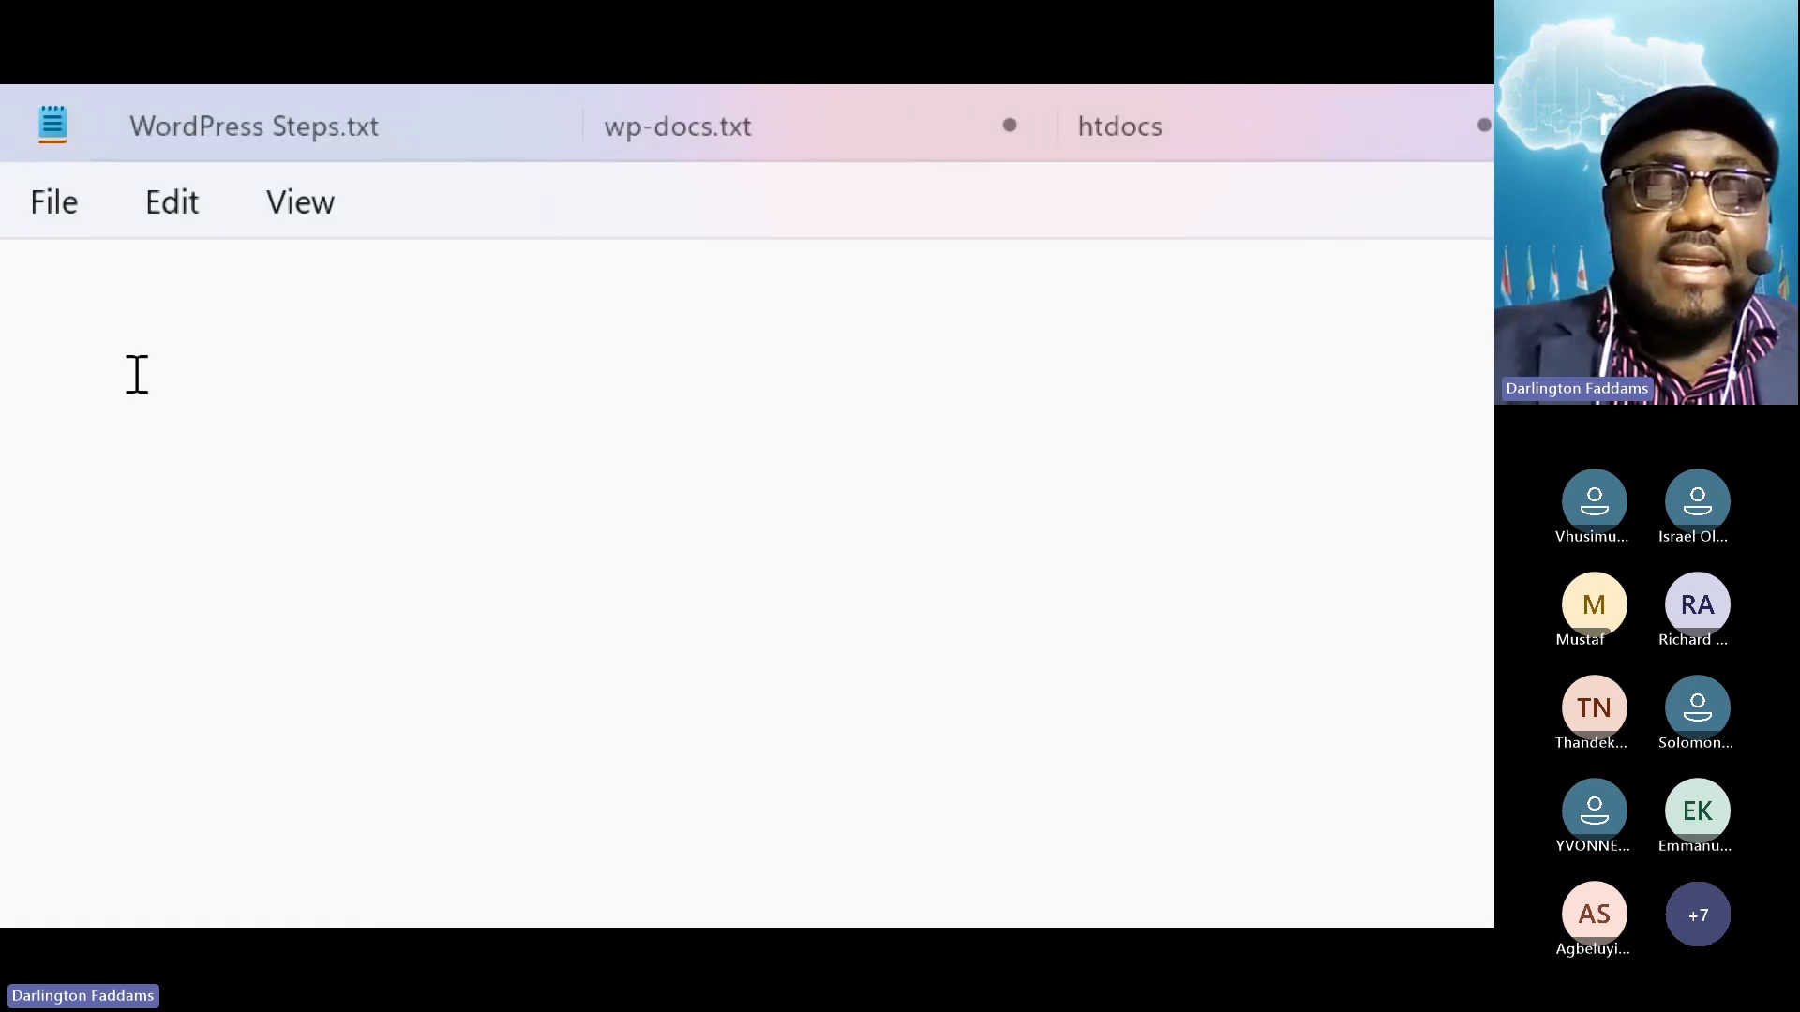
pyautogui.write('<?php echo "')
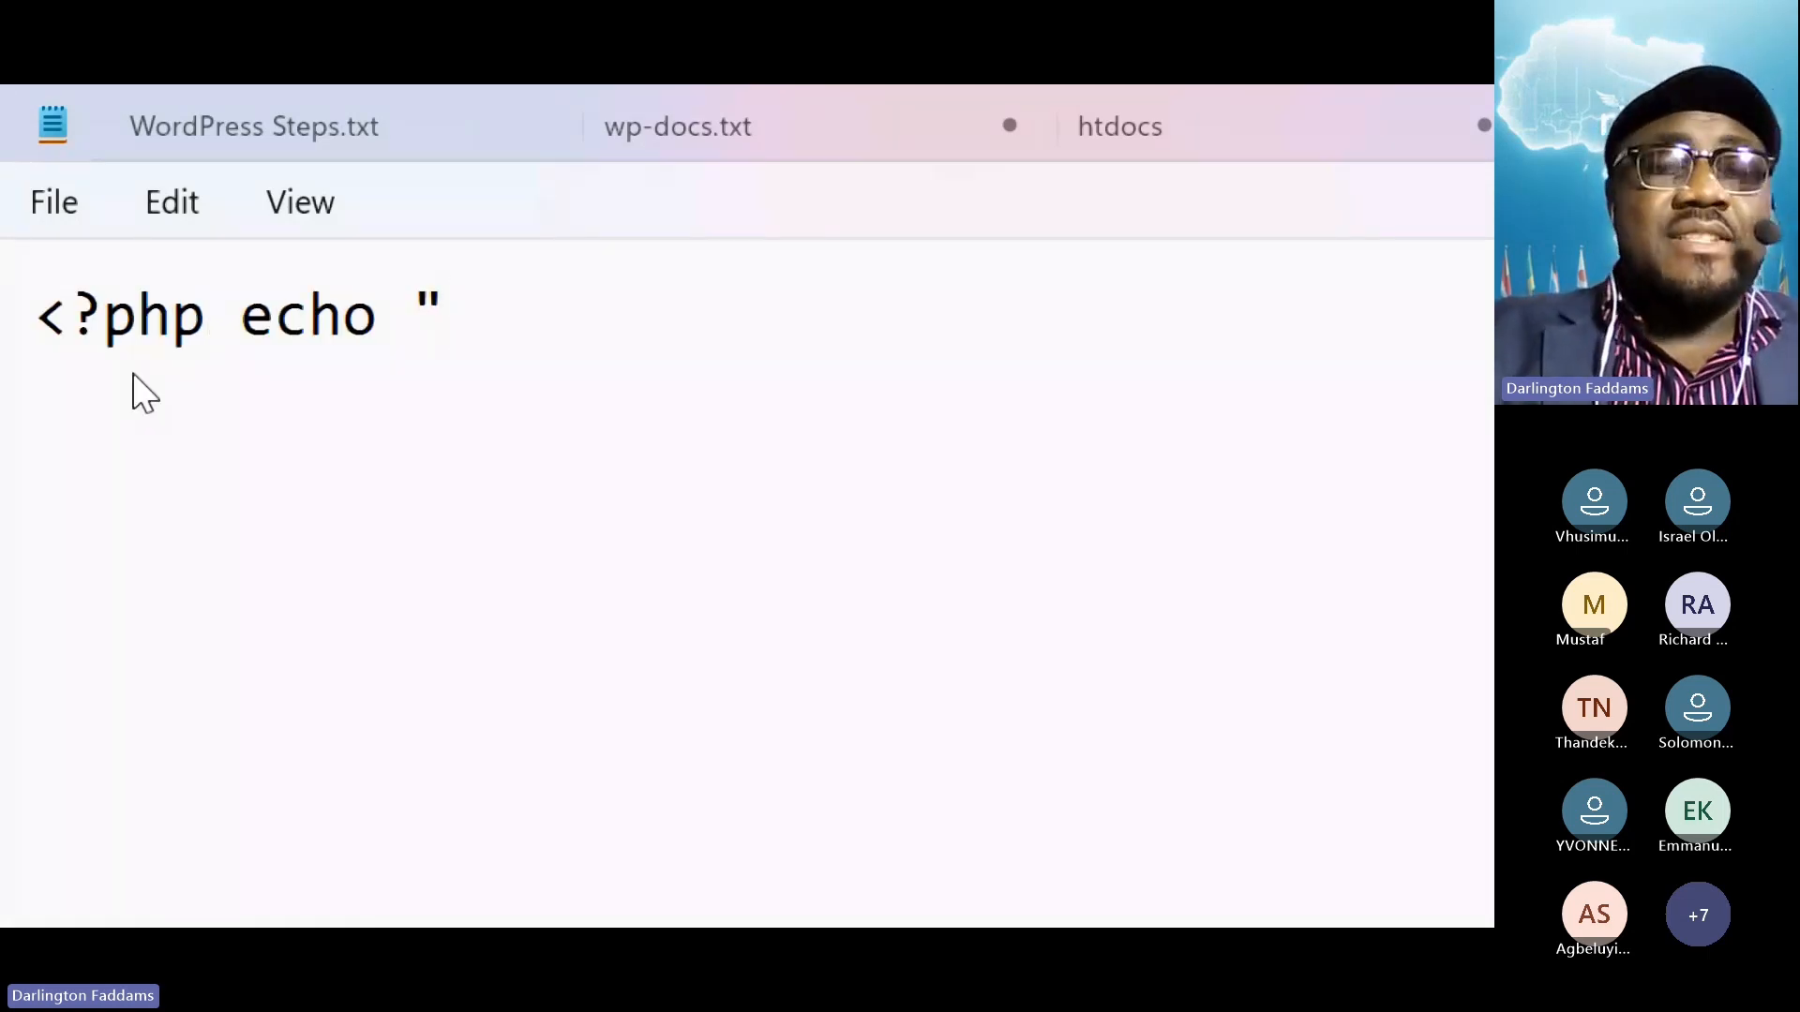
pyautogui.write('Hello W')
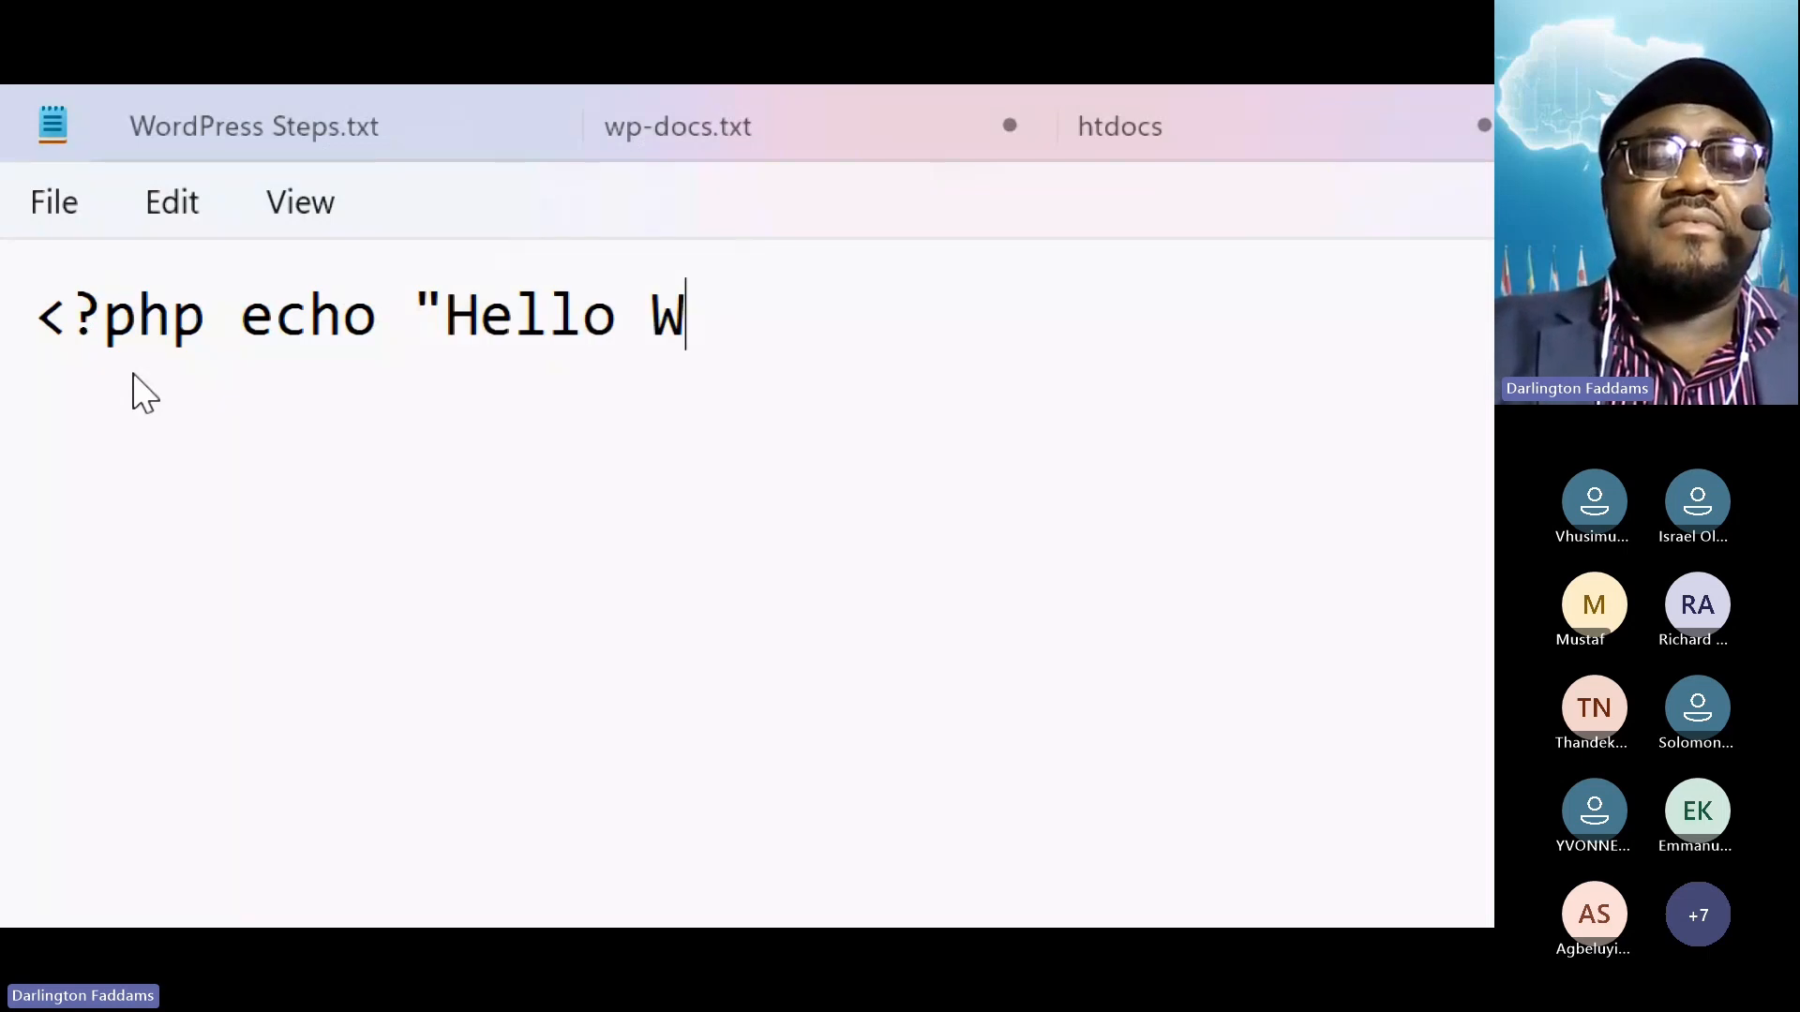
pyautogui.write('orld!" ?>')
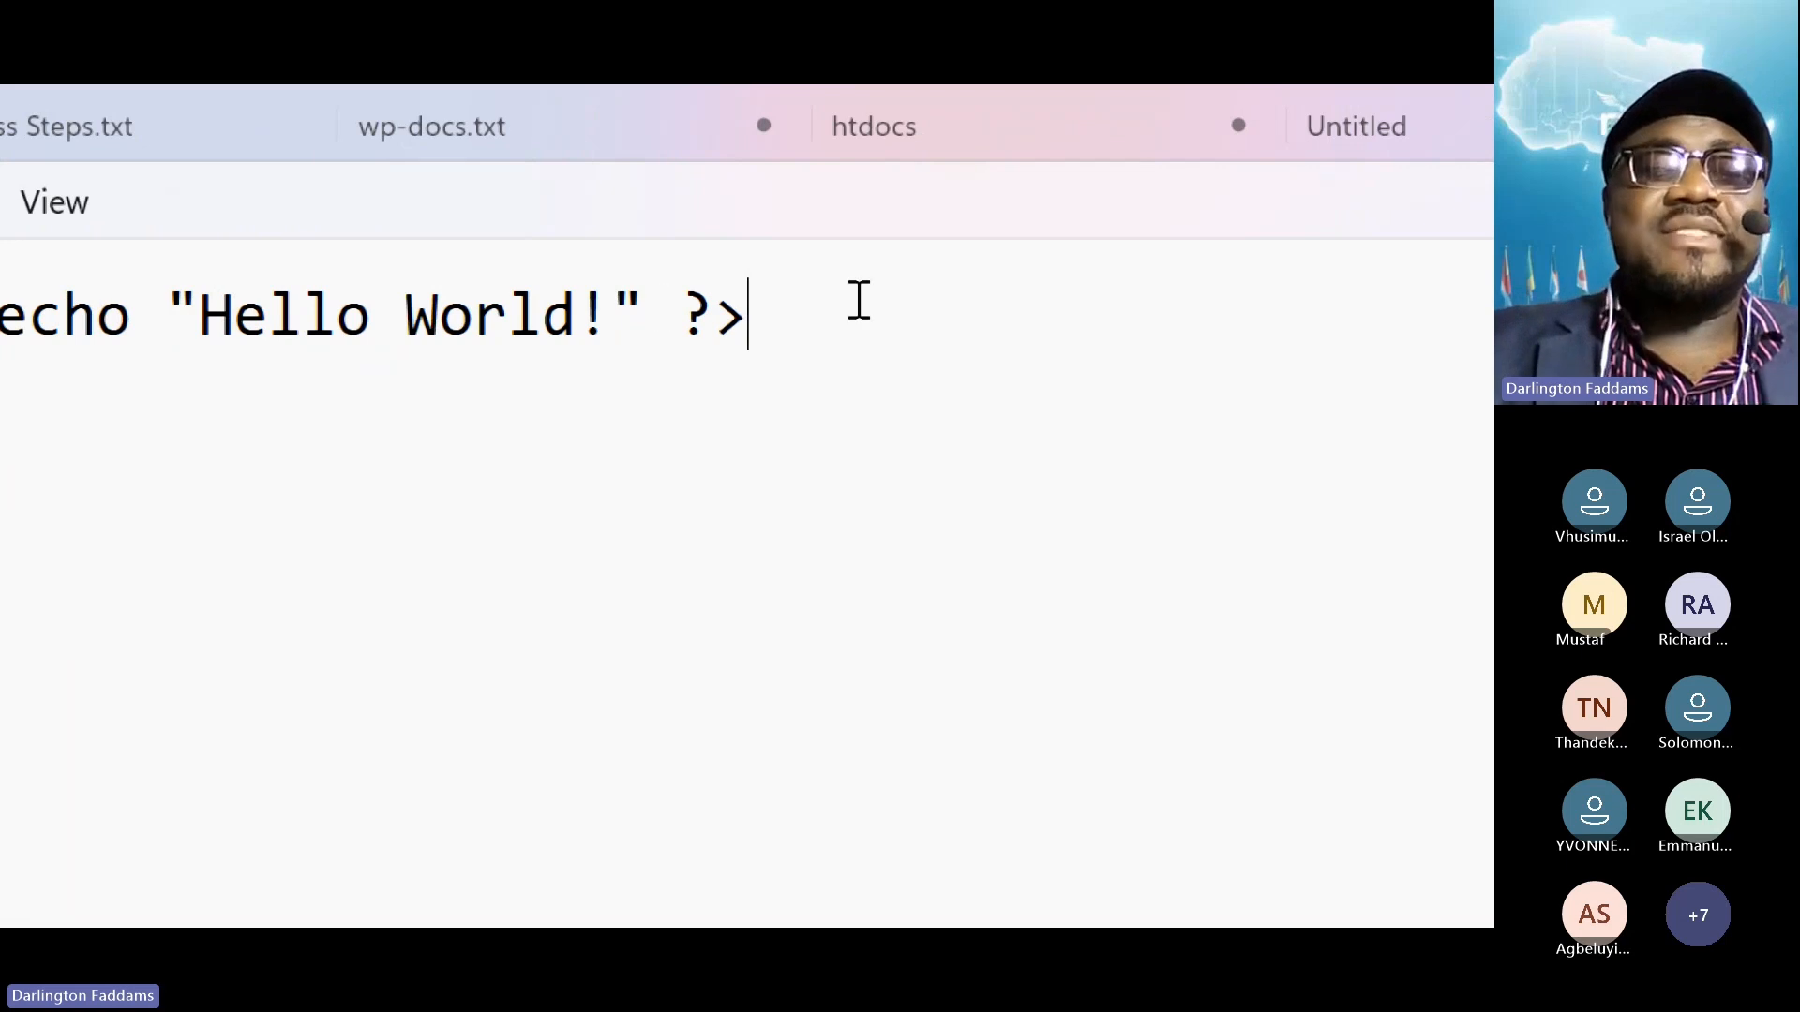
pyautogui.moveTo(856, 297); pyautogui.dragTo(0, 273)
pyautogui.click(263, 483)
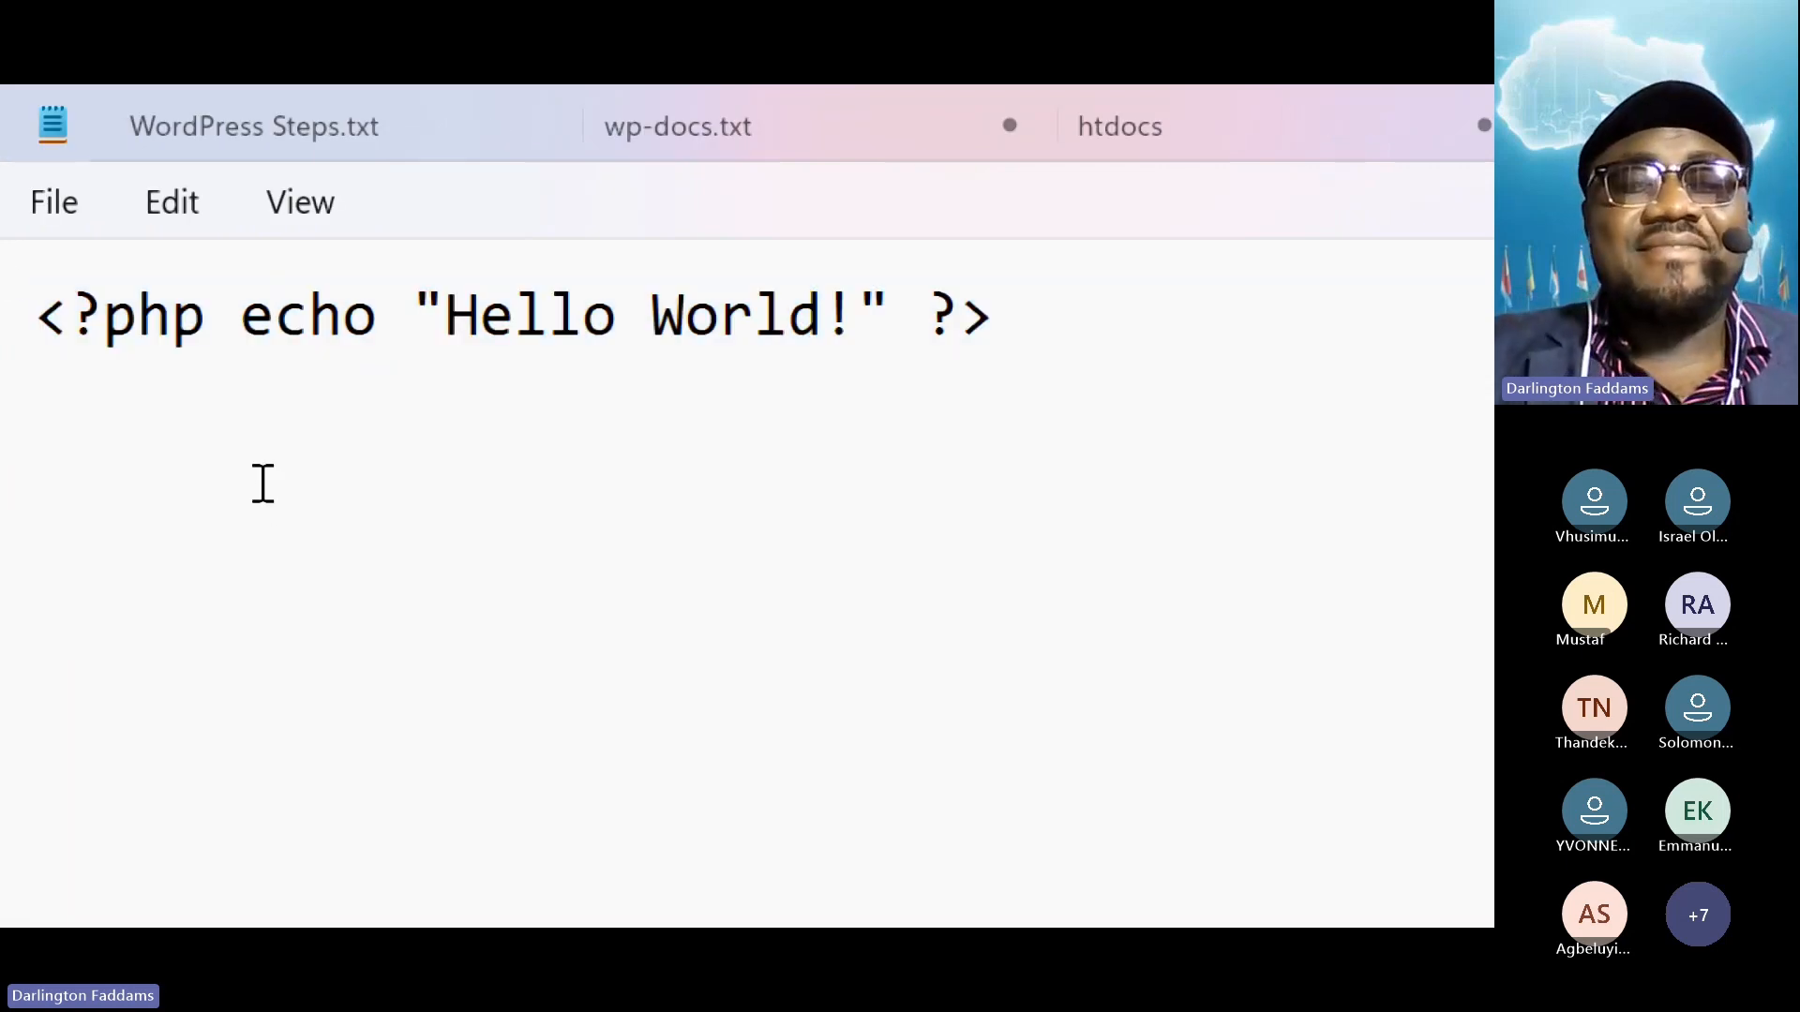
pyautogui.click(51, 220)
pyautogui.click(125, 541)
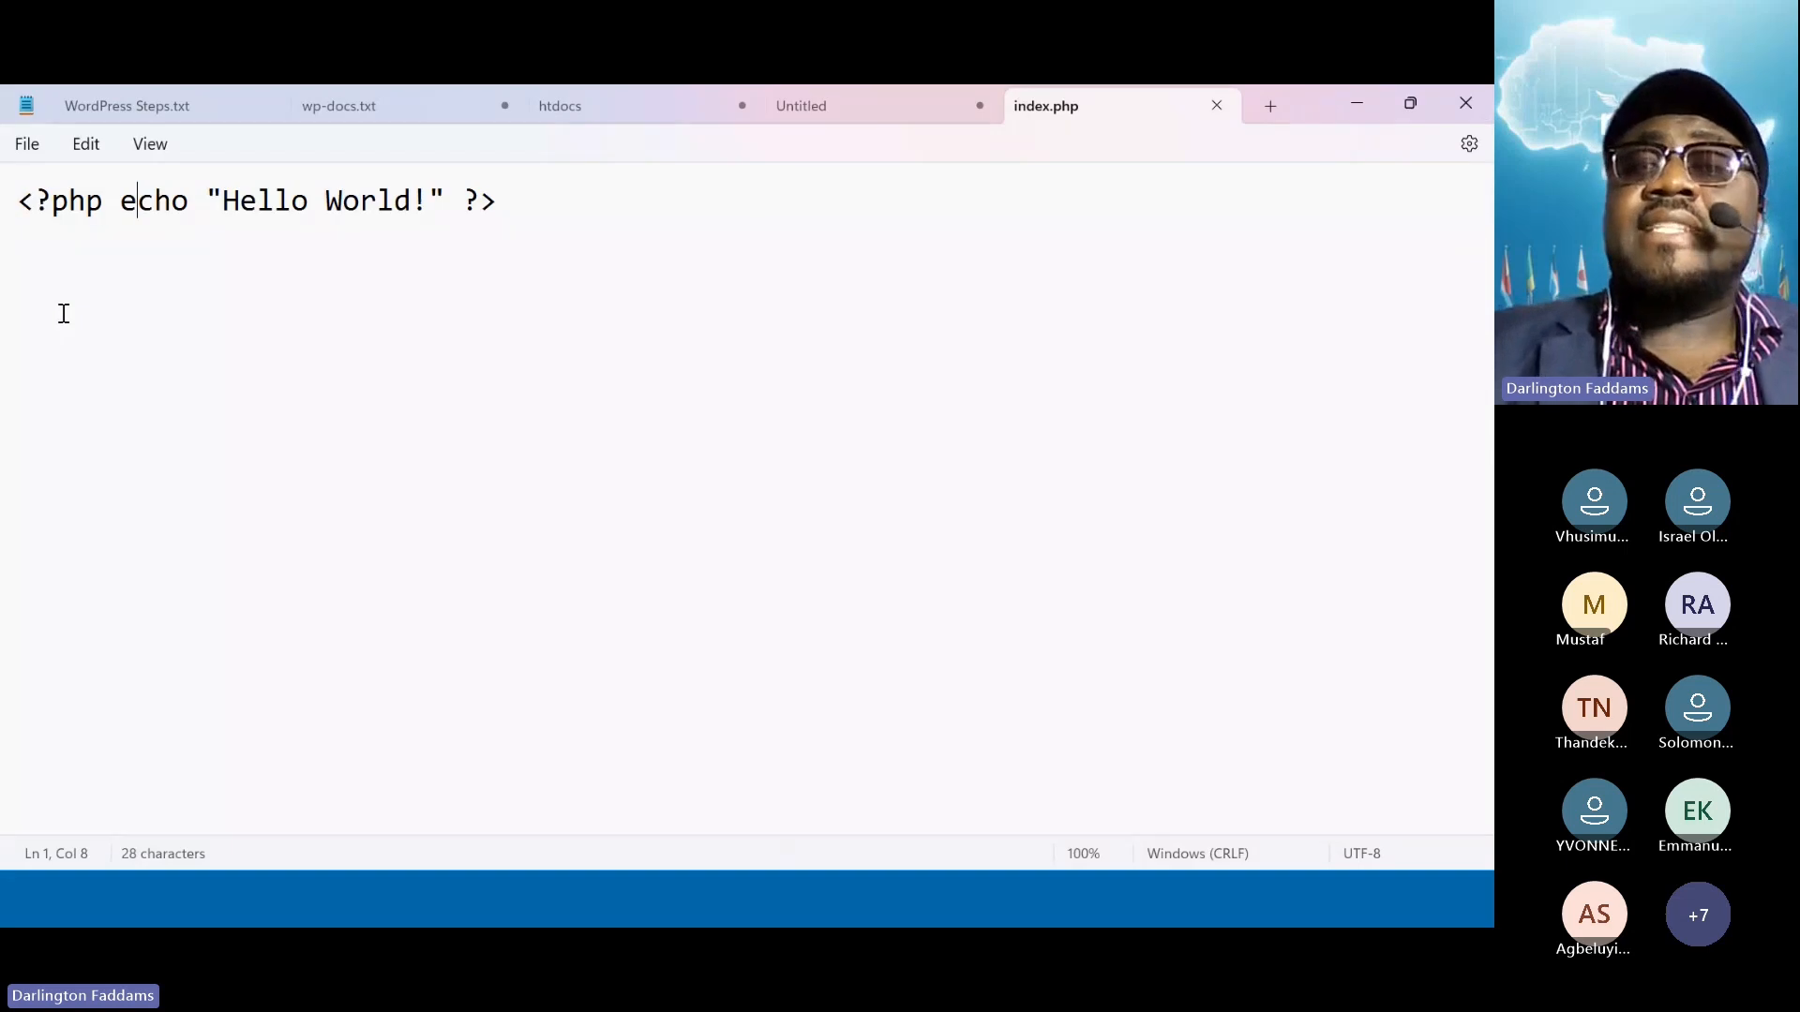
pyautogui.click(1382, 108)
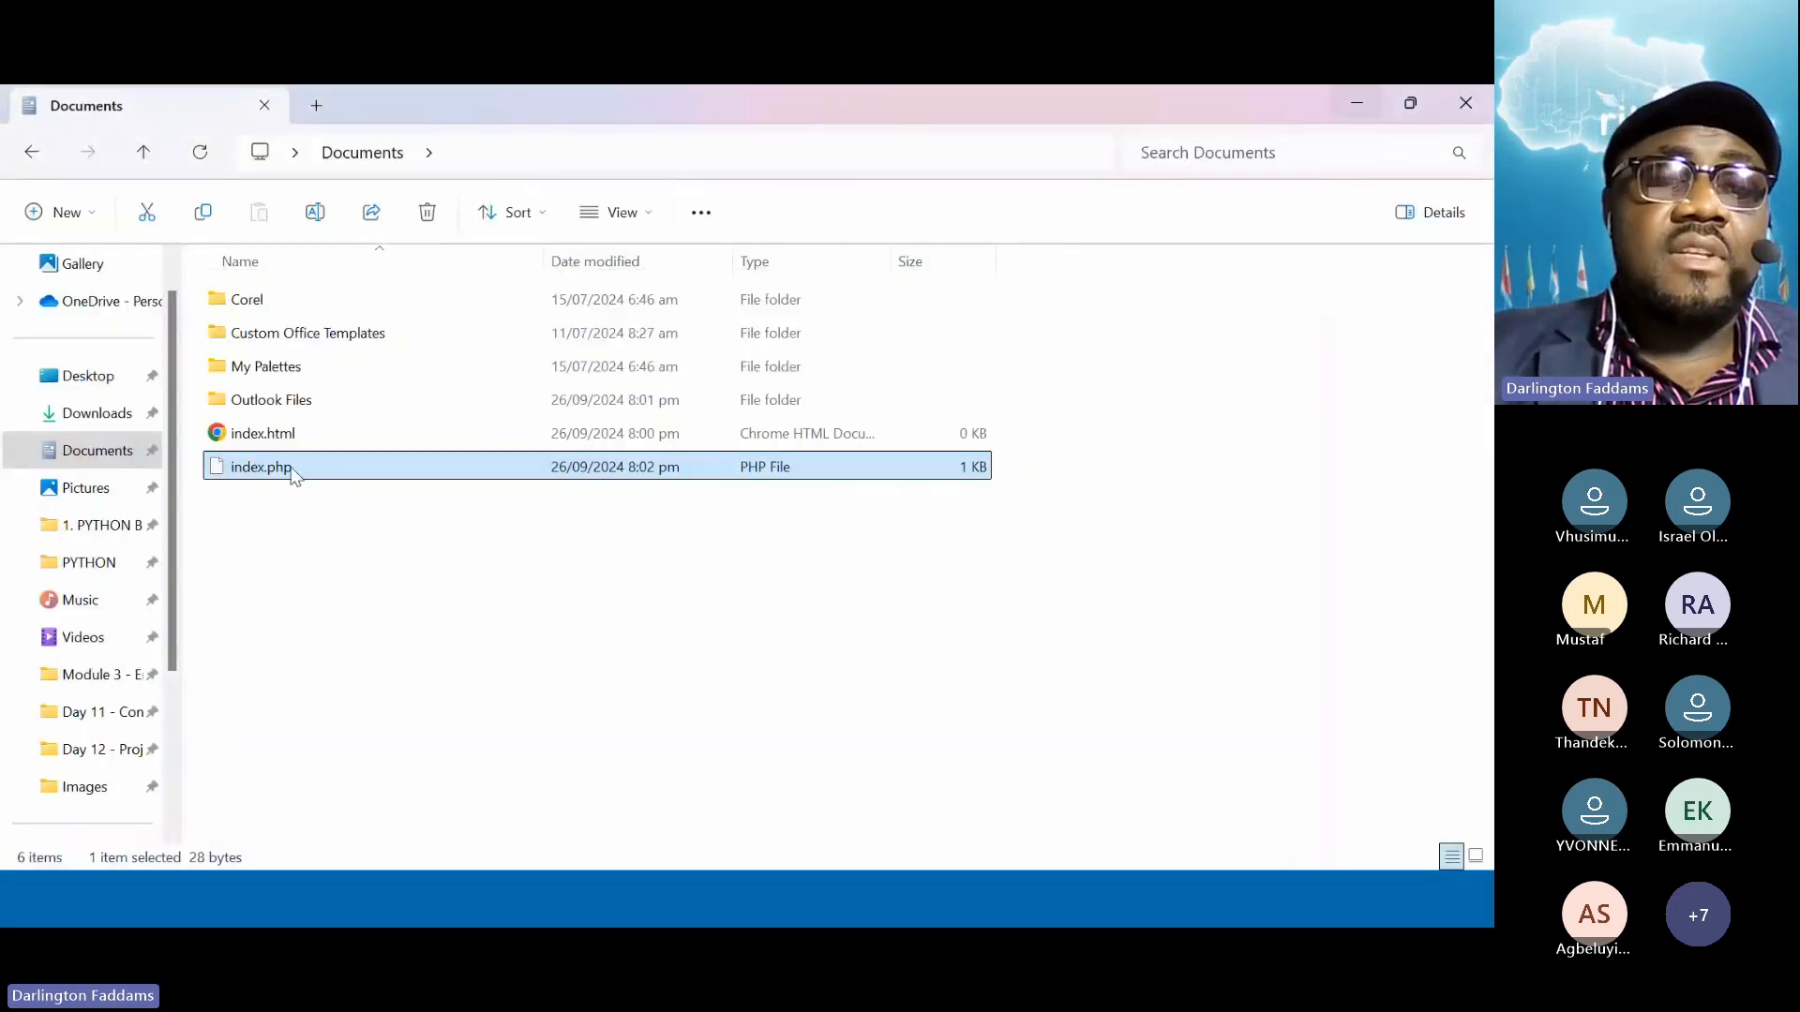
pyautogui.rightClick(292, 474)
pyautogui.moveTo(453, 506)
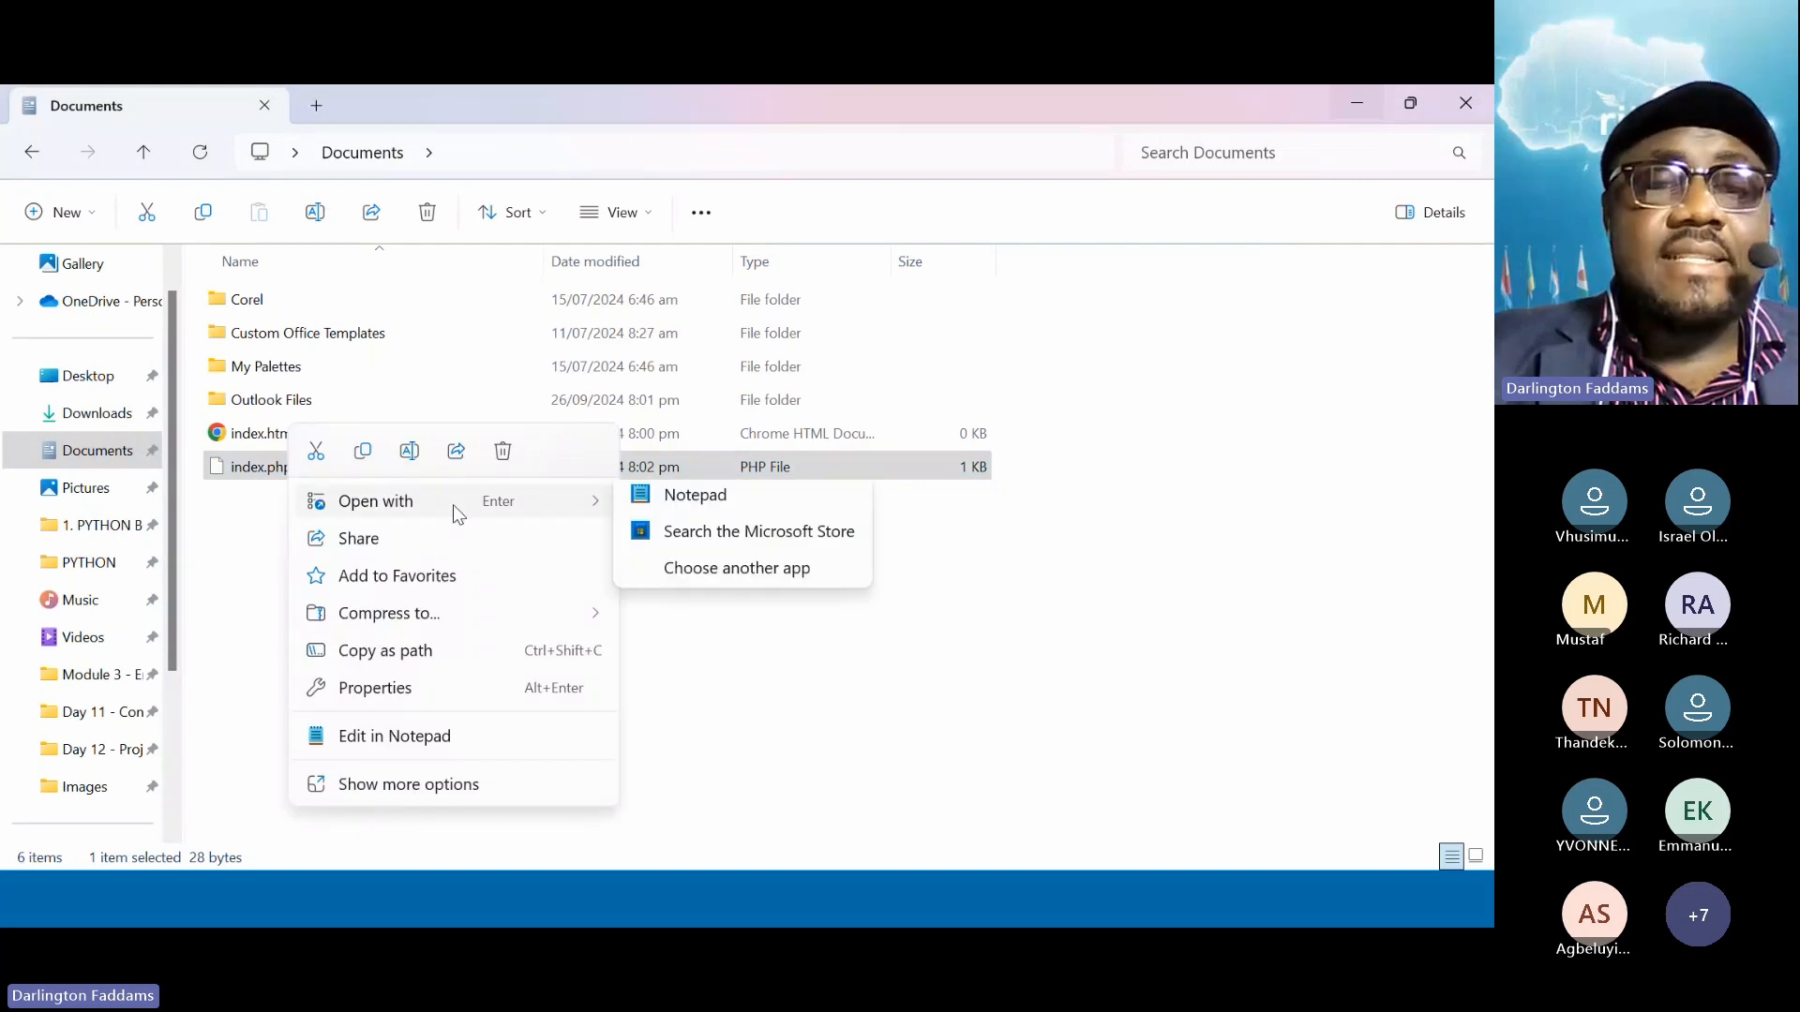
pyautogui.click(736, 584)
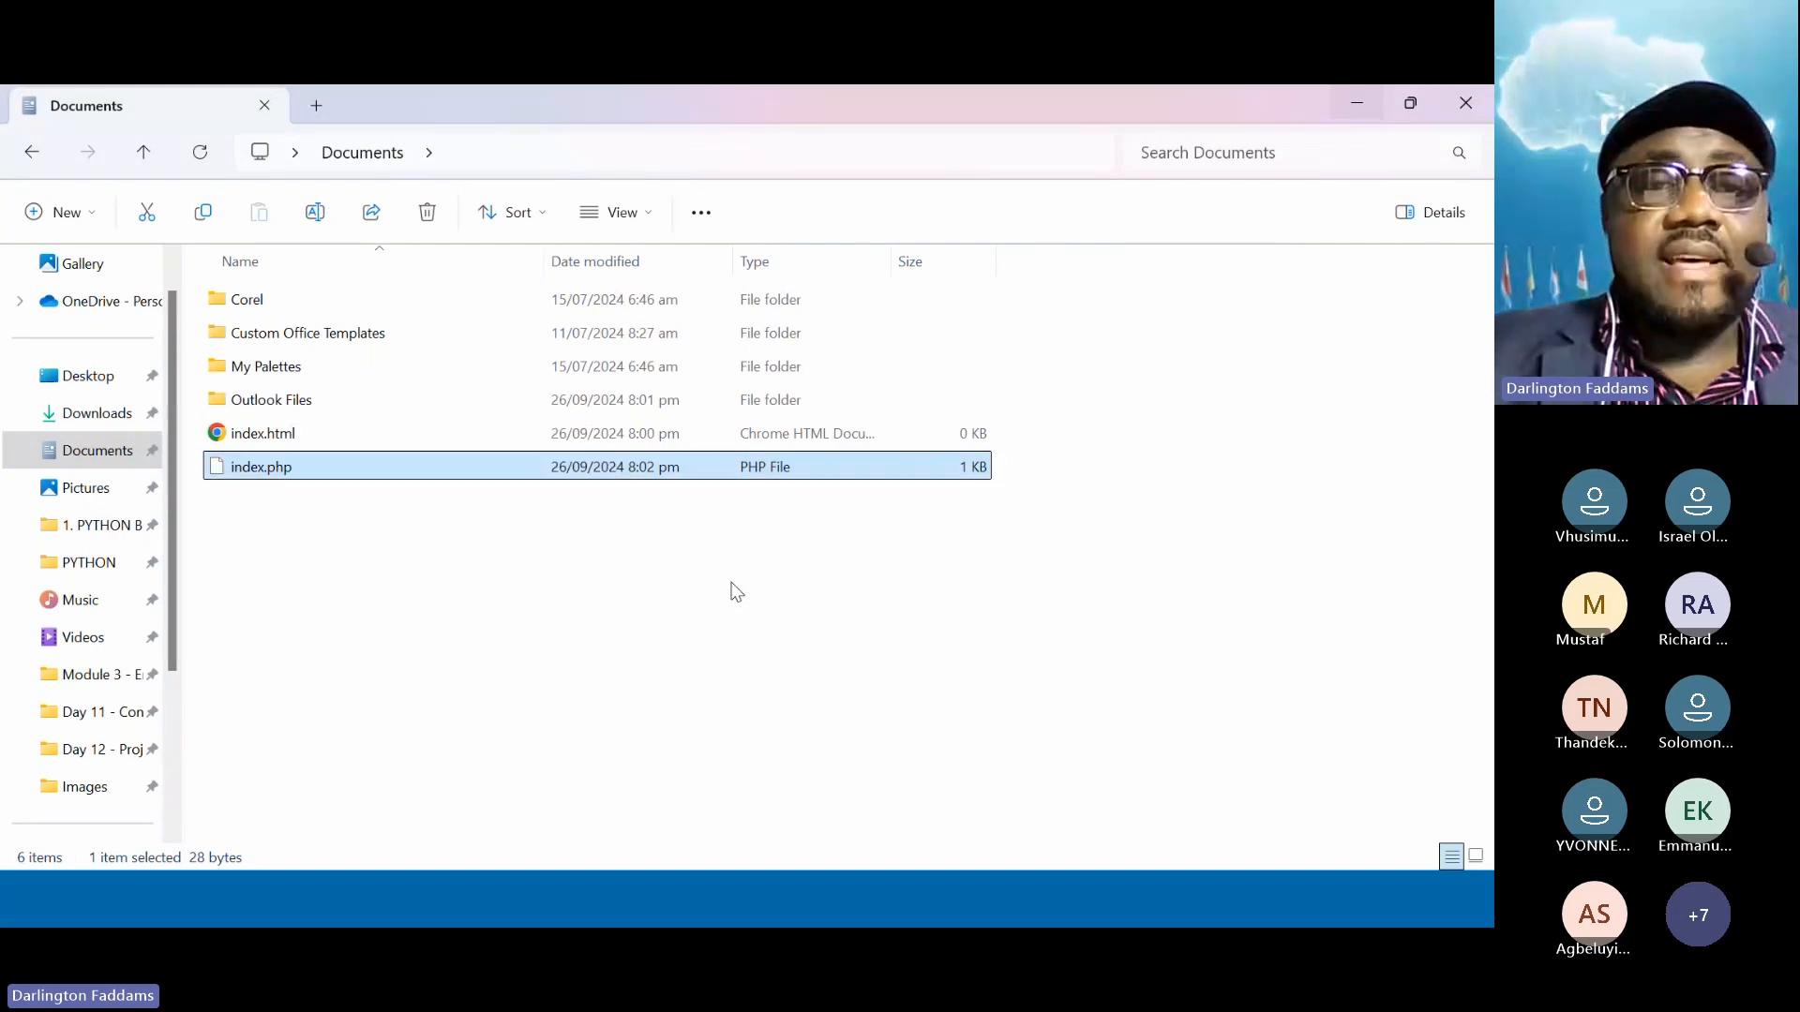
pyautogui.scroll(-3, 732, 588)
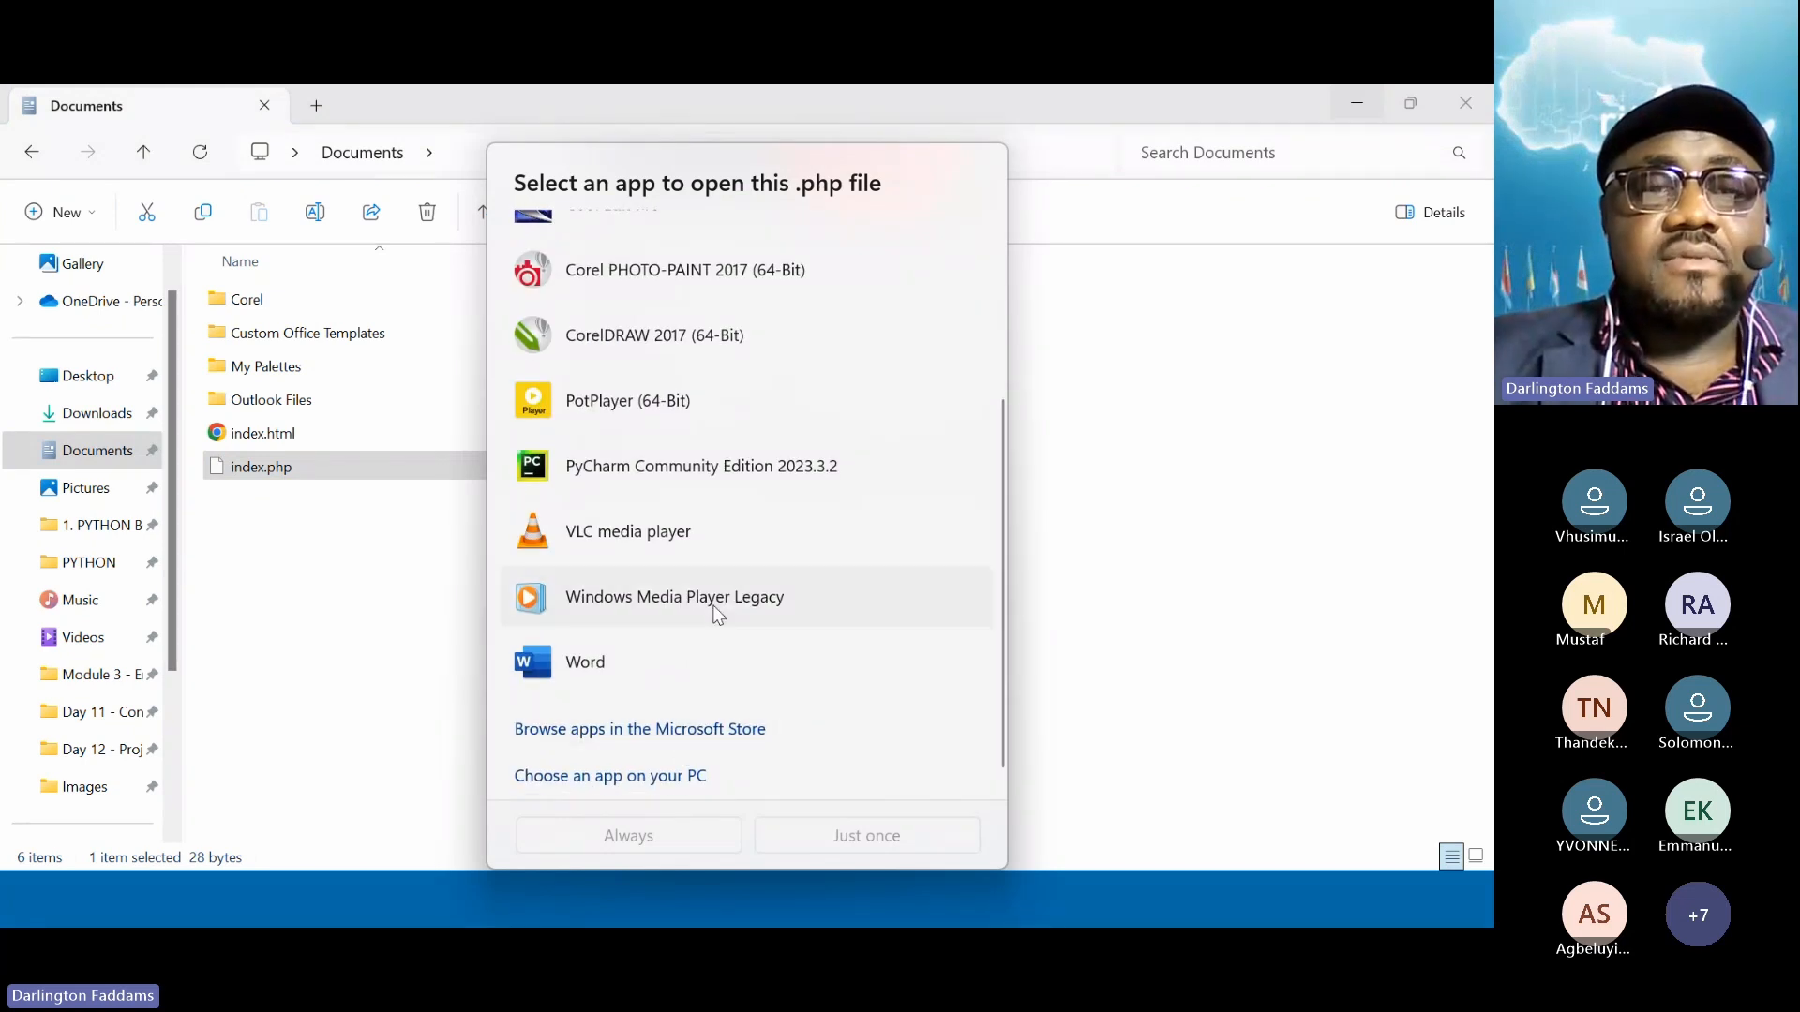
pyautogui.scroll(4, 715, 610)
pyautogui.scroll(-4, 715, 611)
pyautogui.scroll(1, 553, 600)
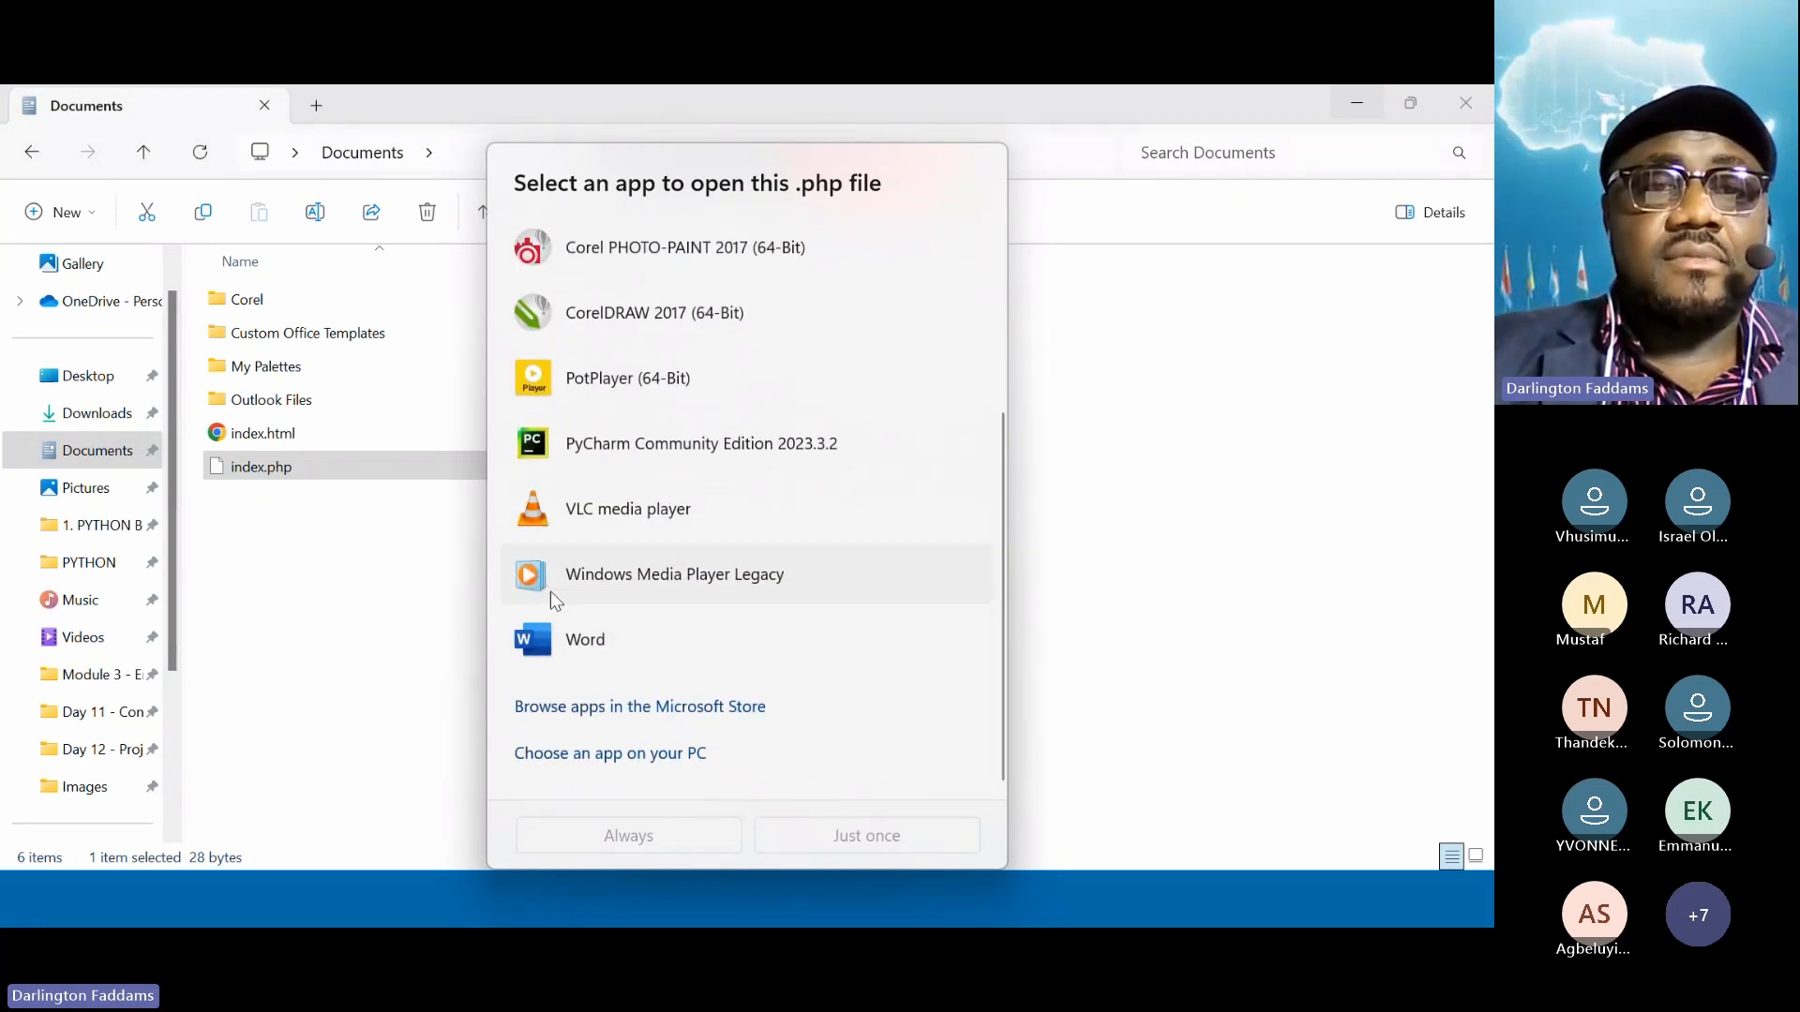
pyautogui.click(325, 561)
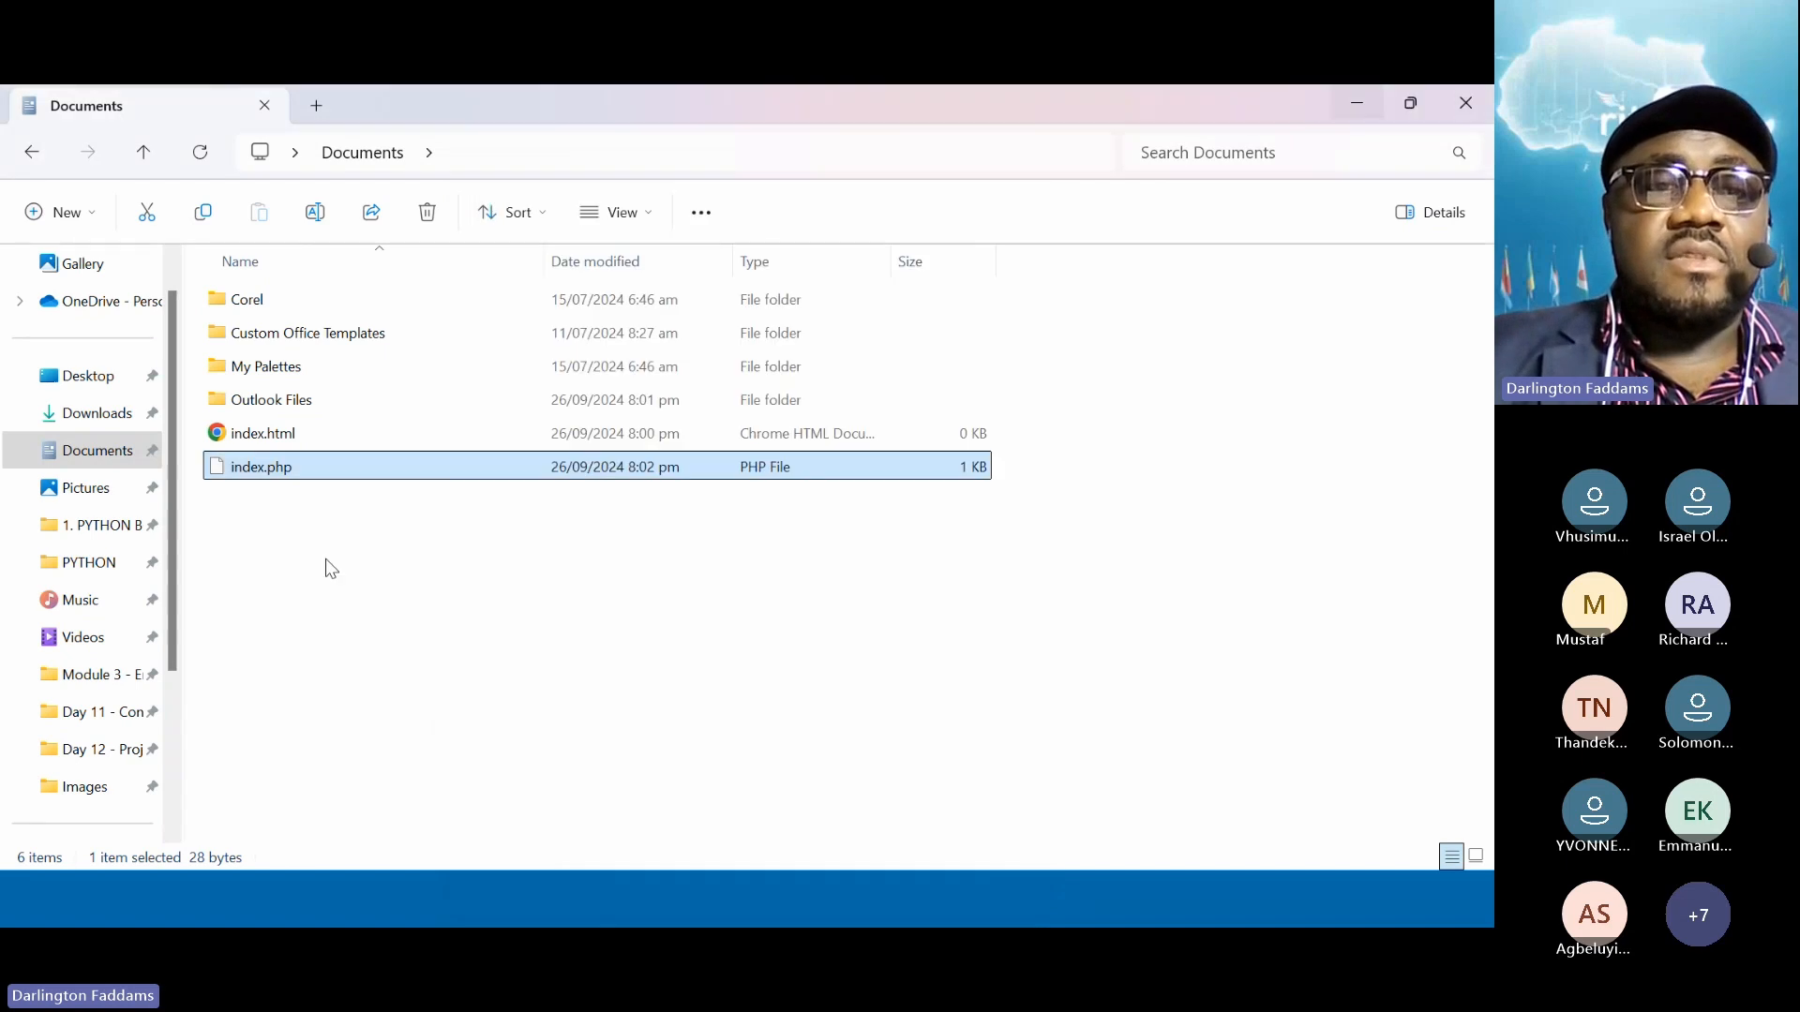
# Open index.html in Chrome, then change the address extension to php to load index.php
pyautogui.doubleClick(262, 441)
pyautogui.click(547, 167)
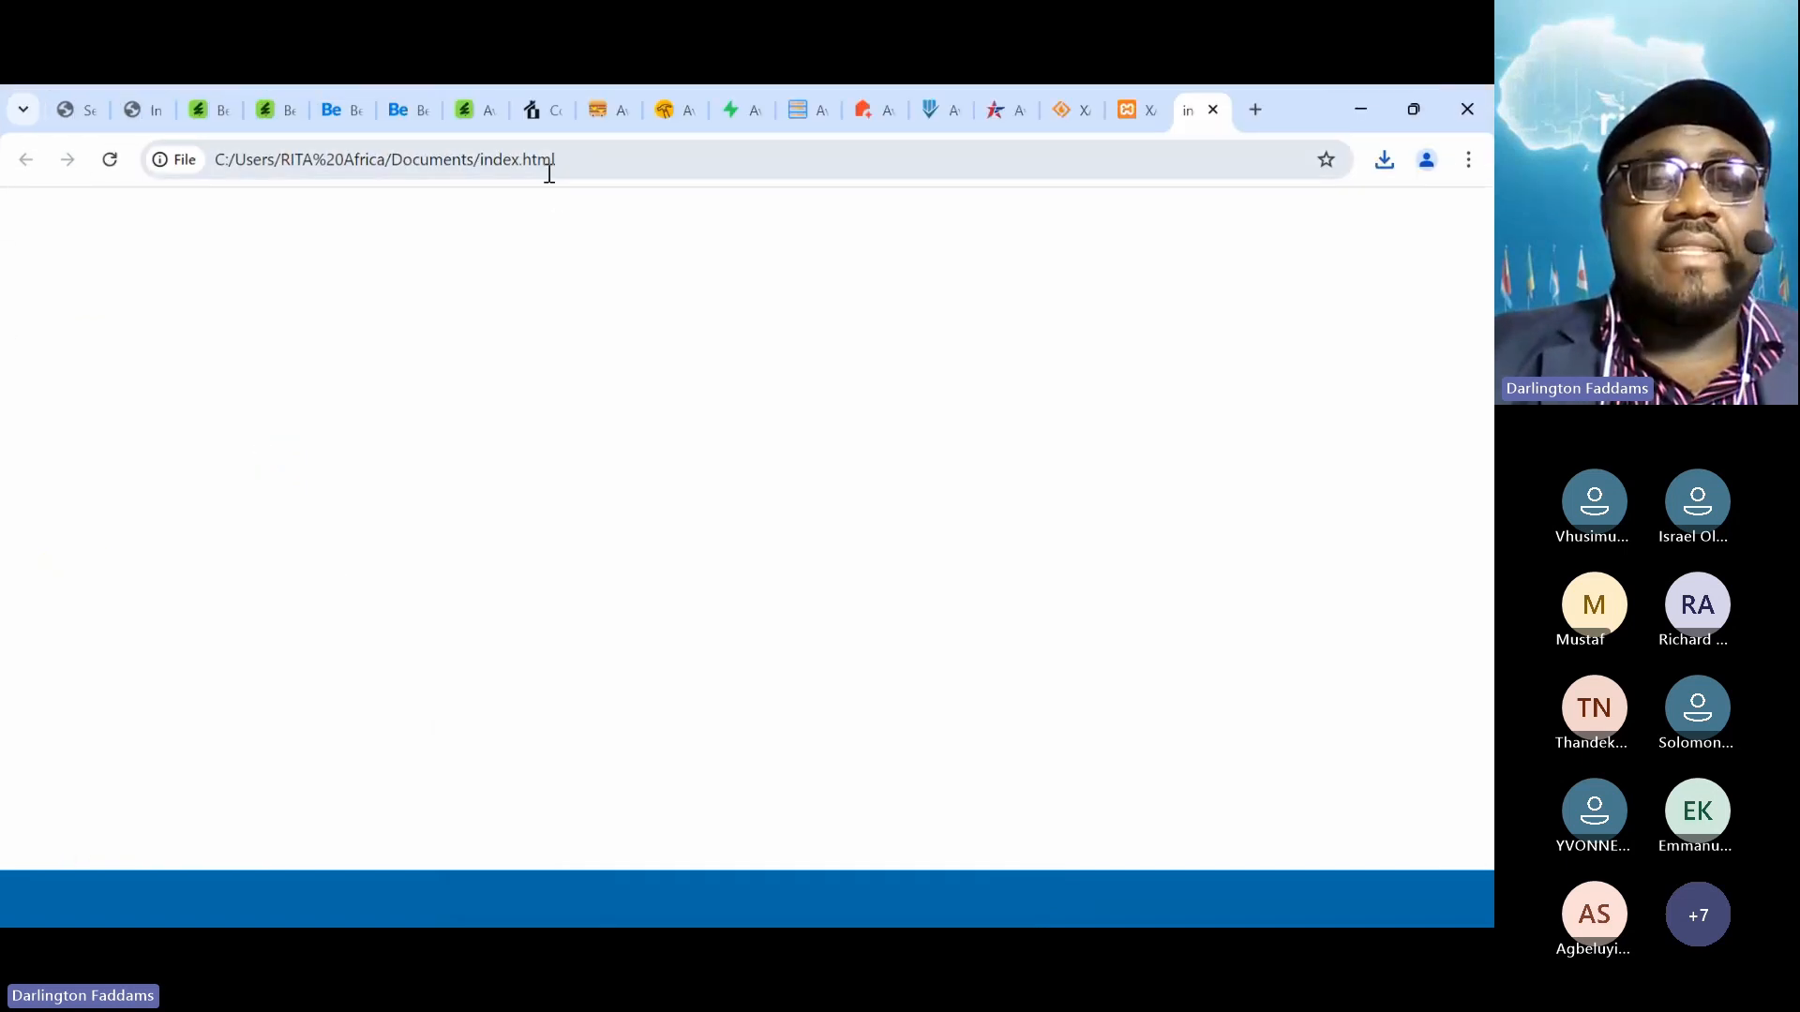
pyautogui.doubleClick(583, 161)
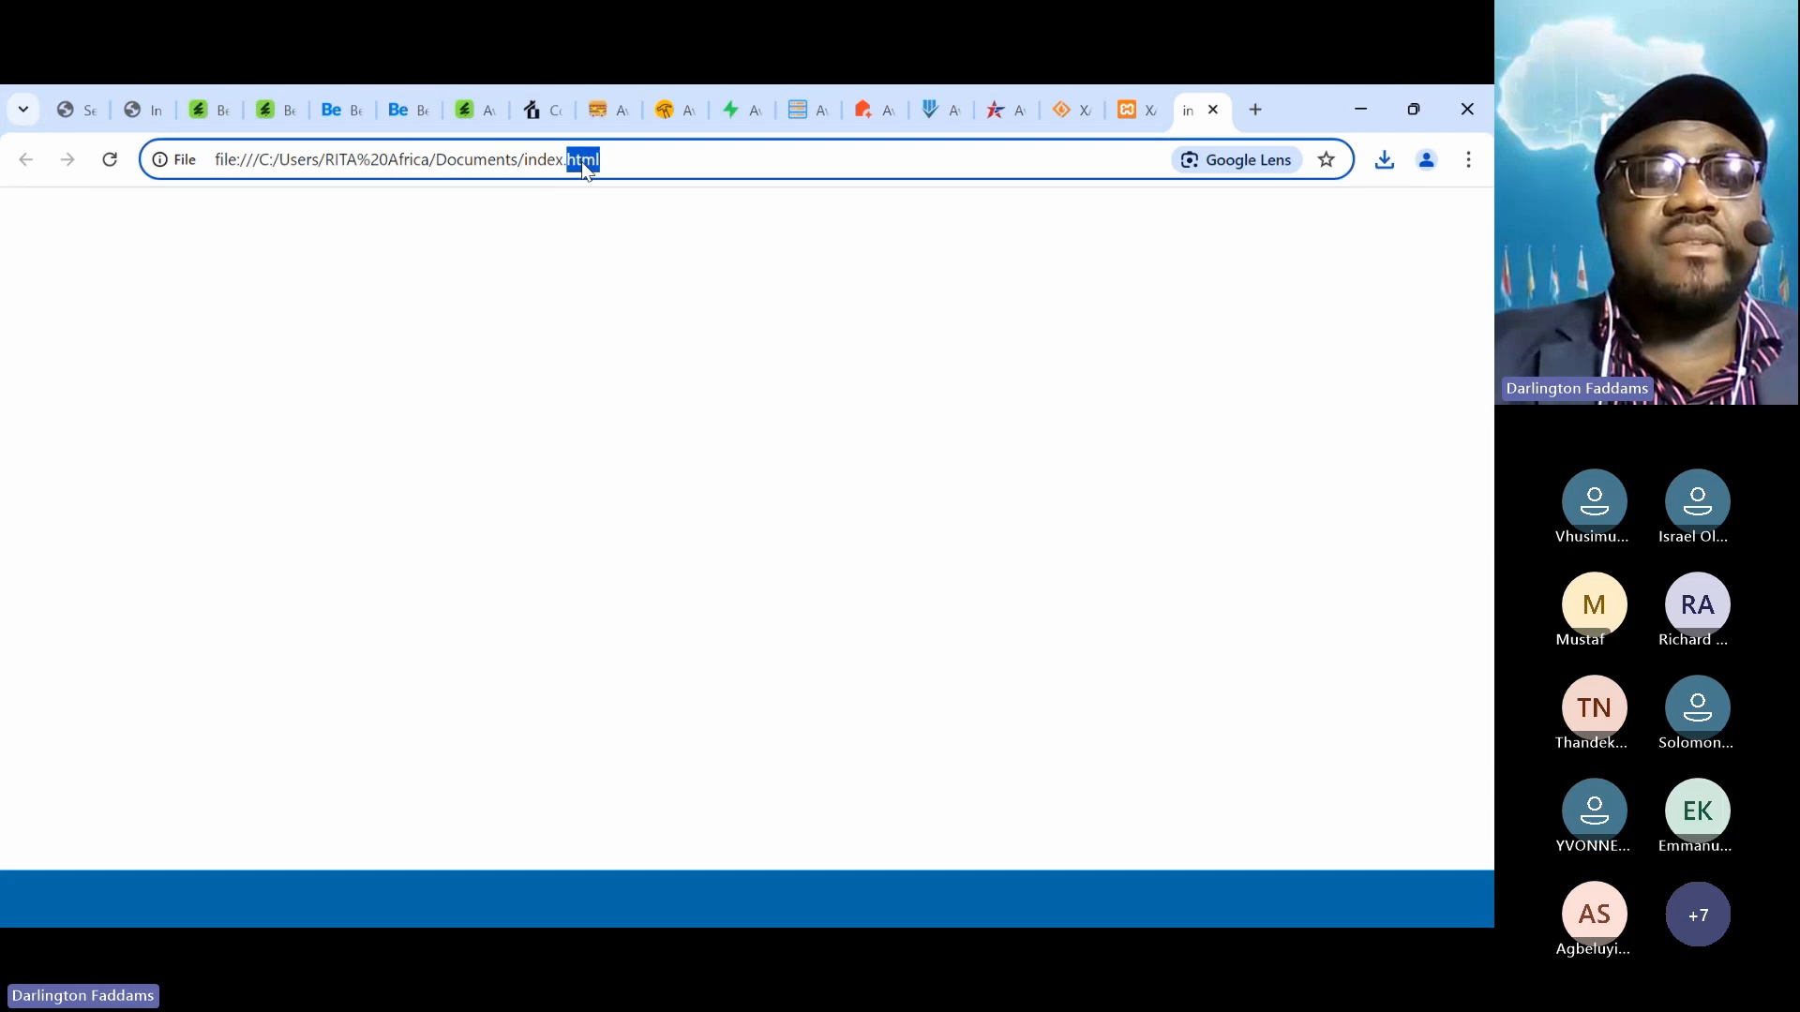
pyautogui.write('php')
pyautogui.press('Return')
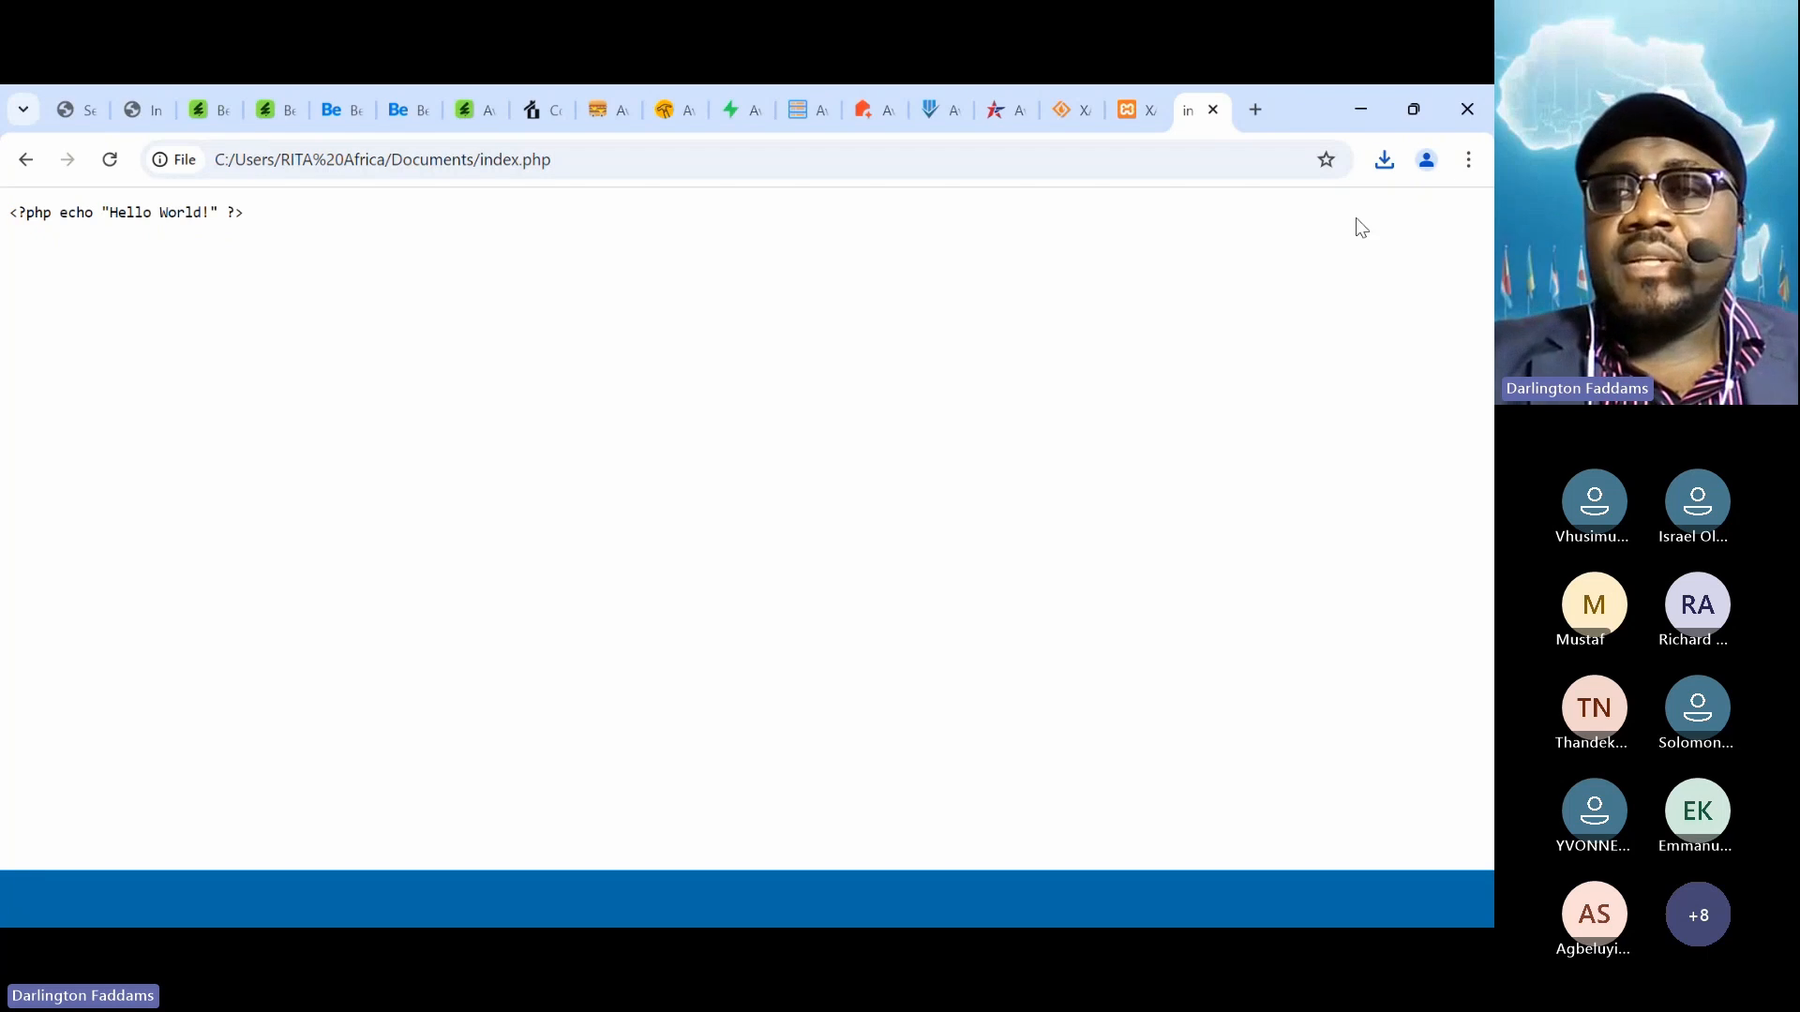
# Open Chrome's full History page and scroll down to the earlier cPanel visits
pyautogui.click(1468, 161)
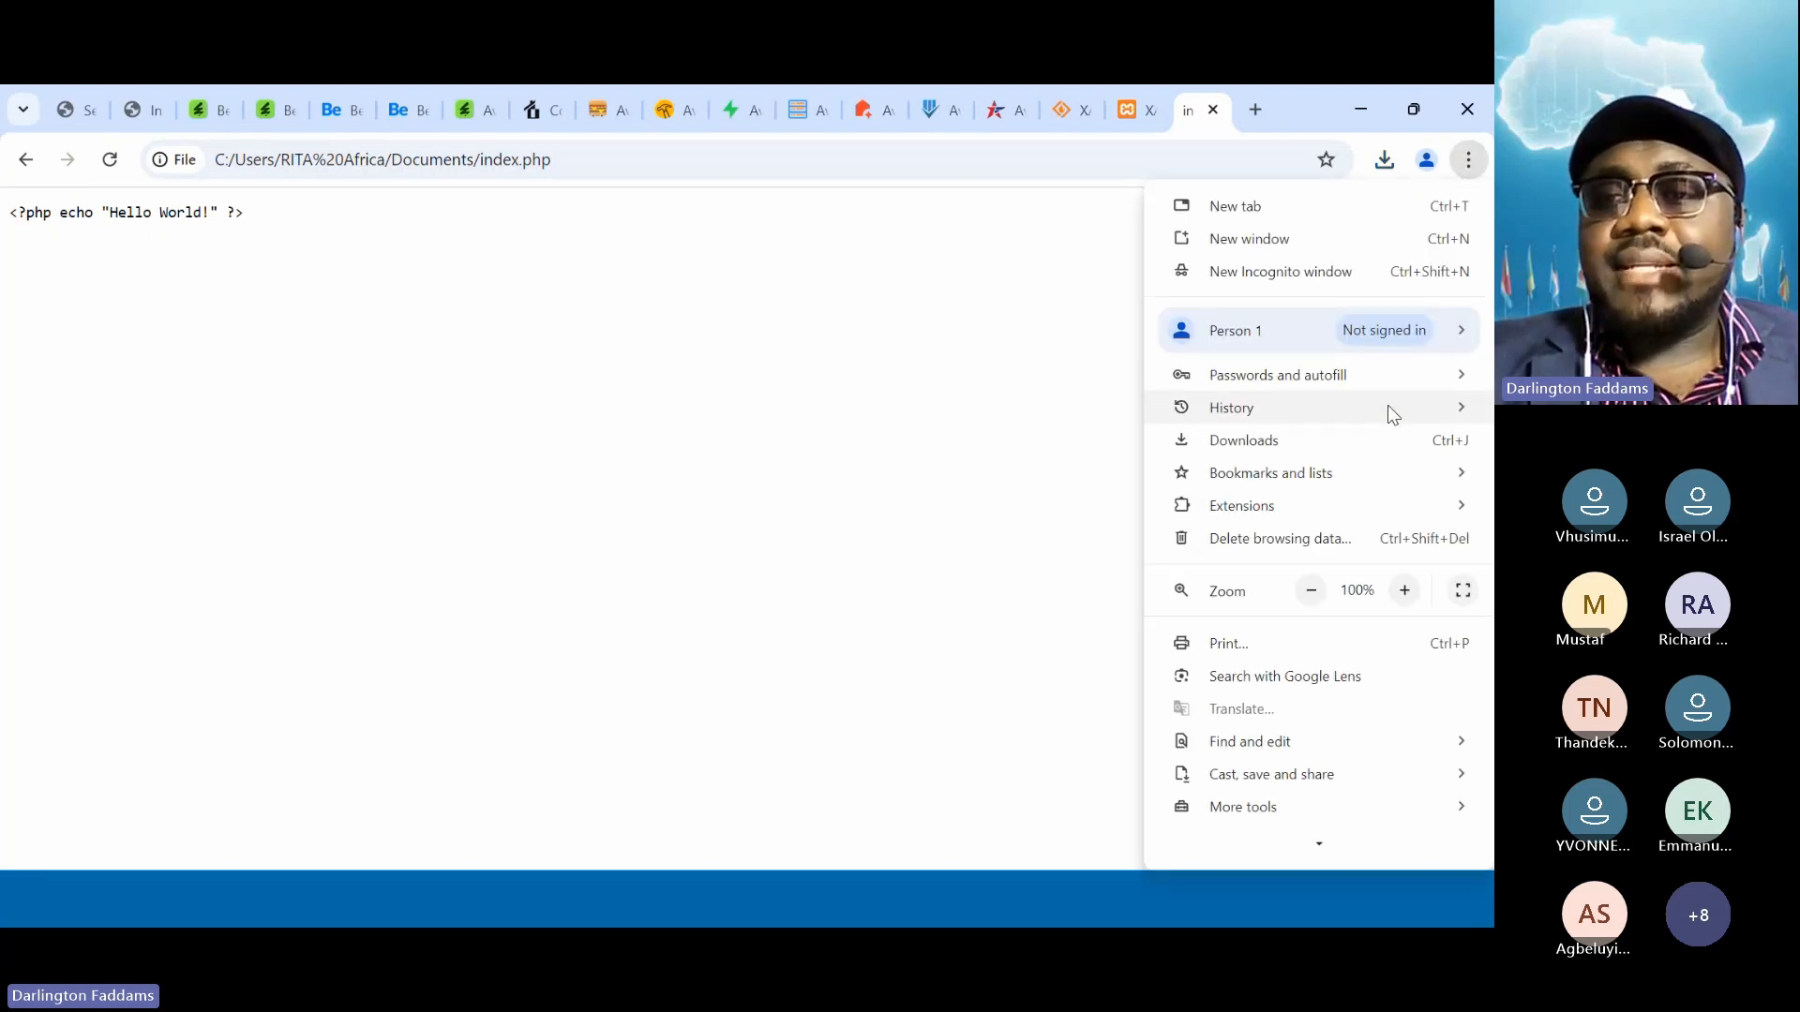
pyautogui.moveTo(1388, 405)
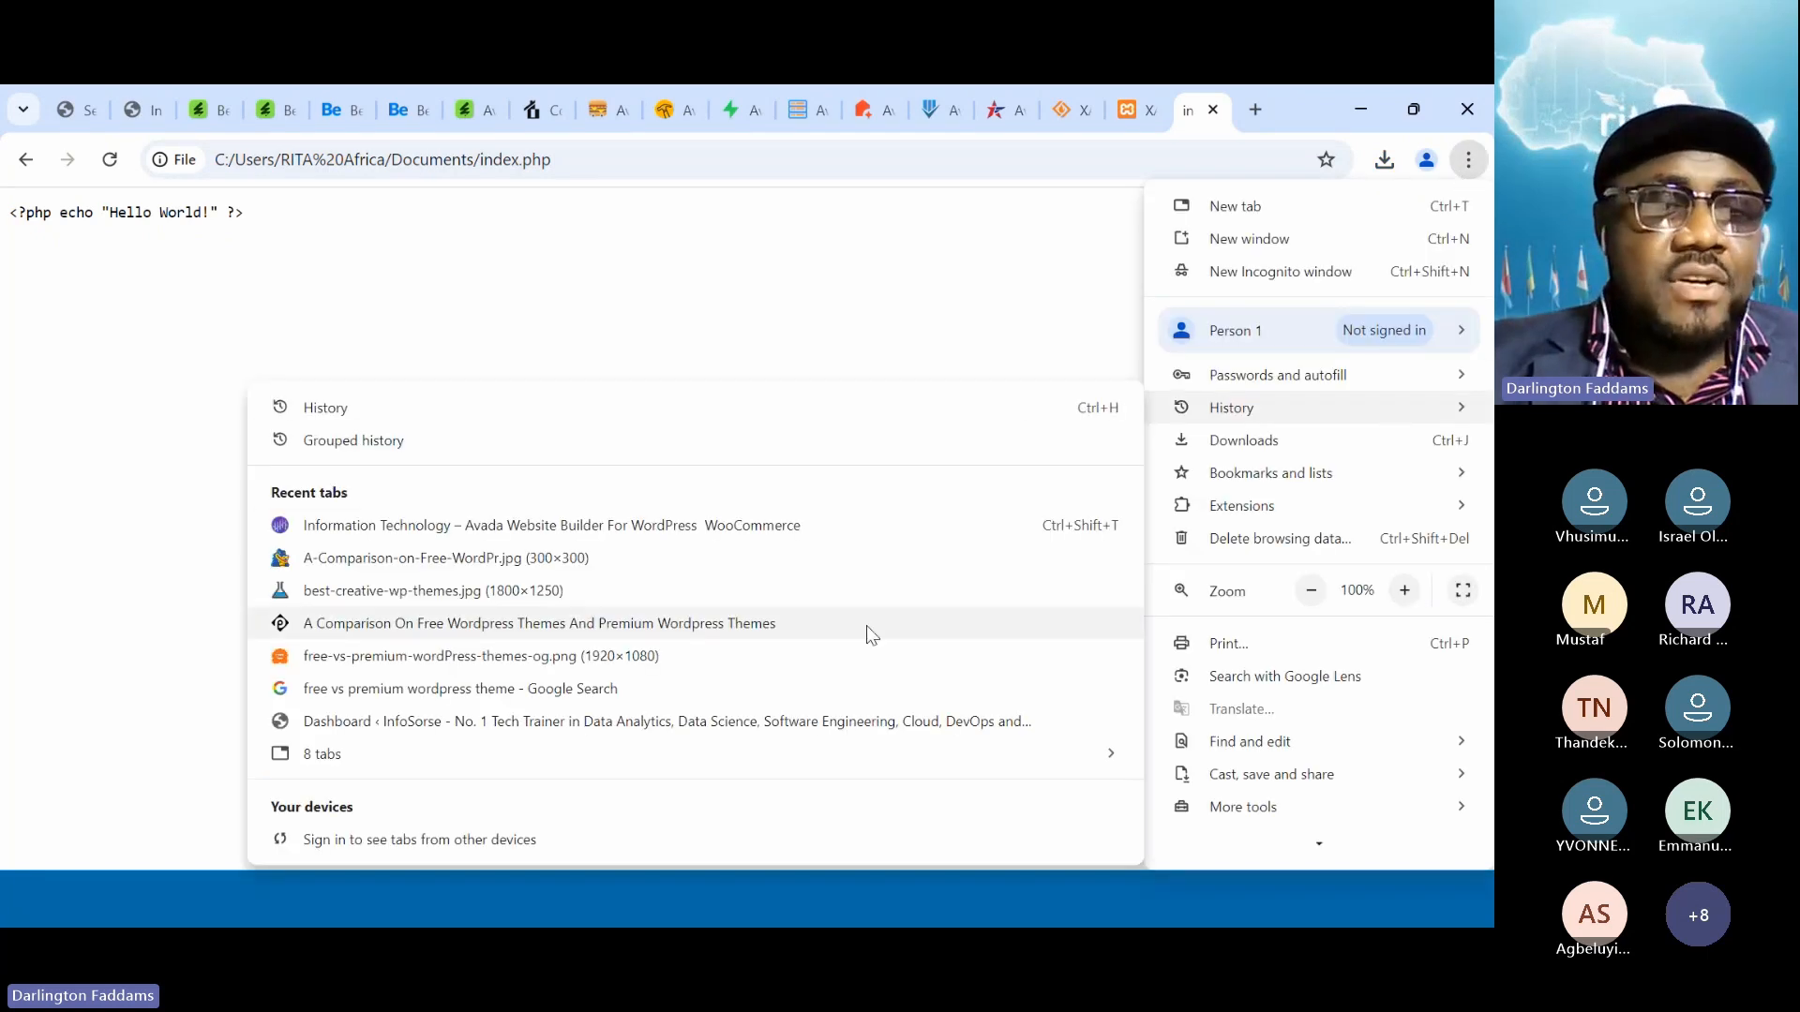
pyautogui.moveTo(823, 759)
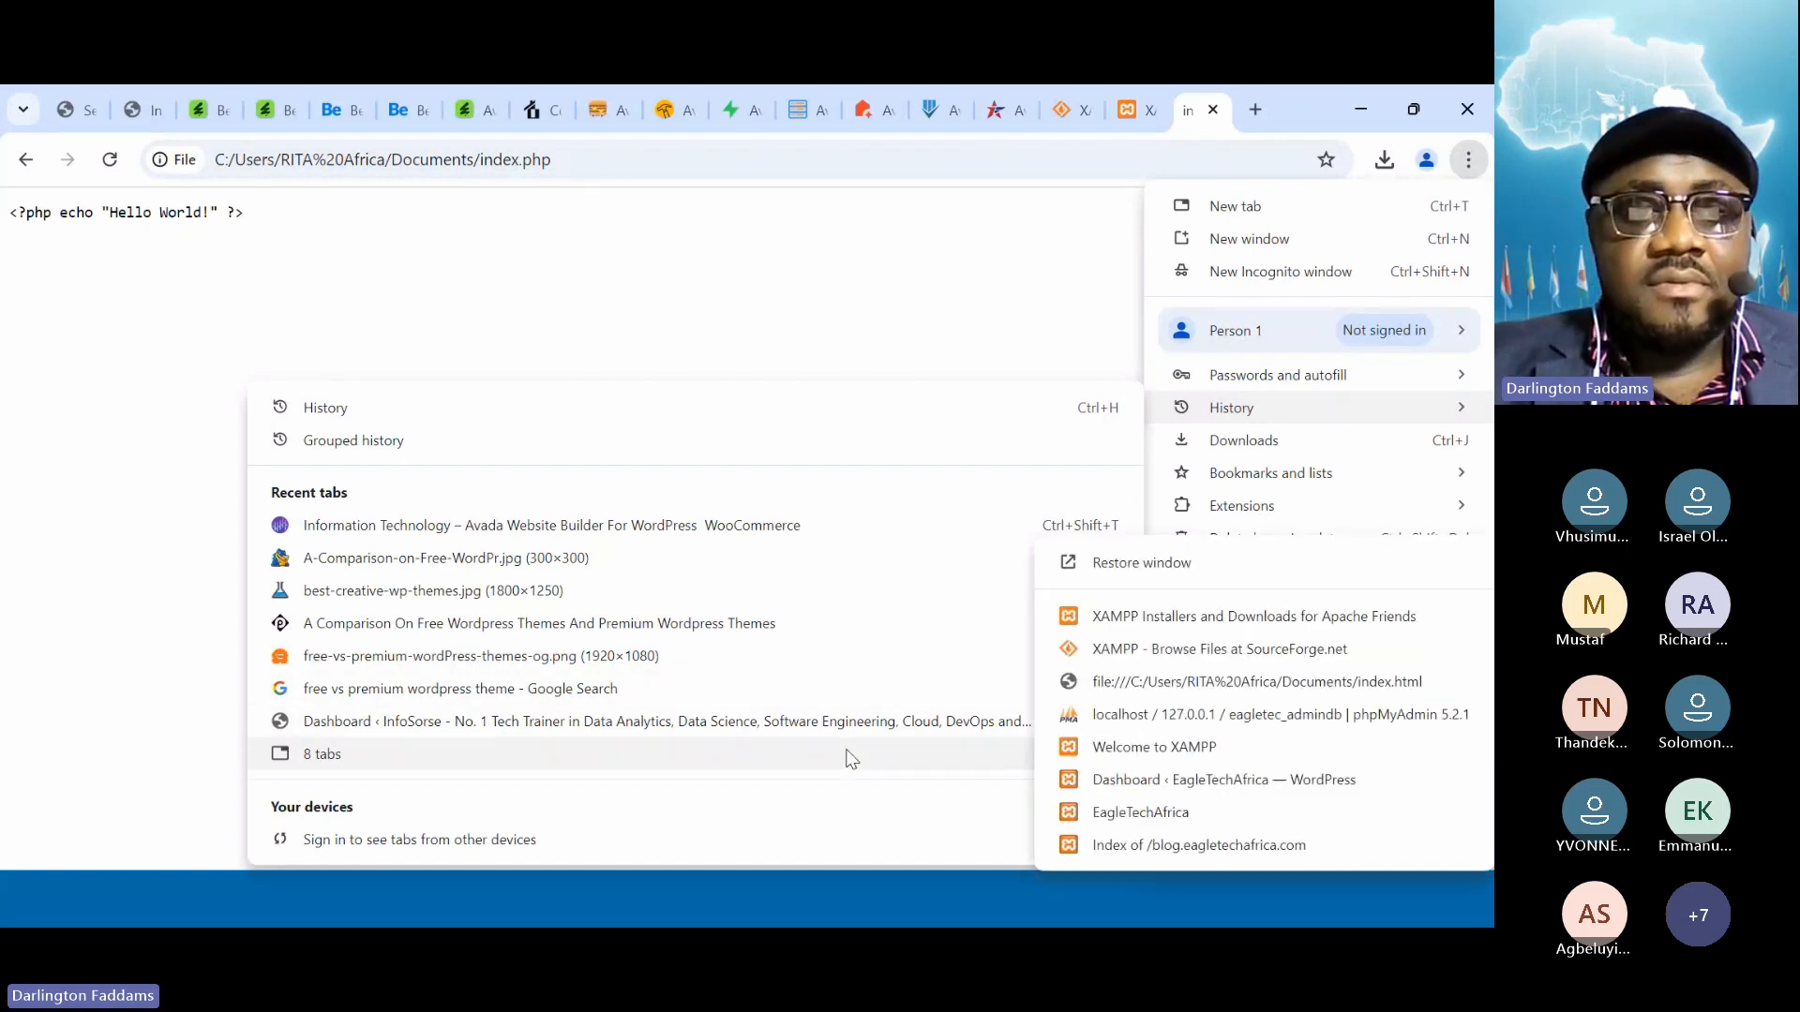
pyautogui.click(1013, 419)
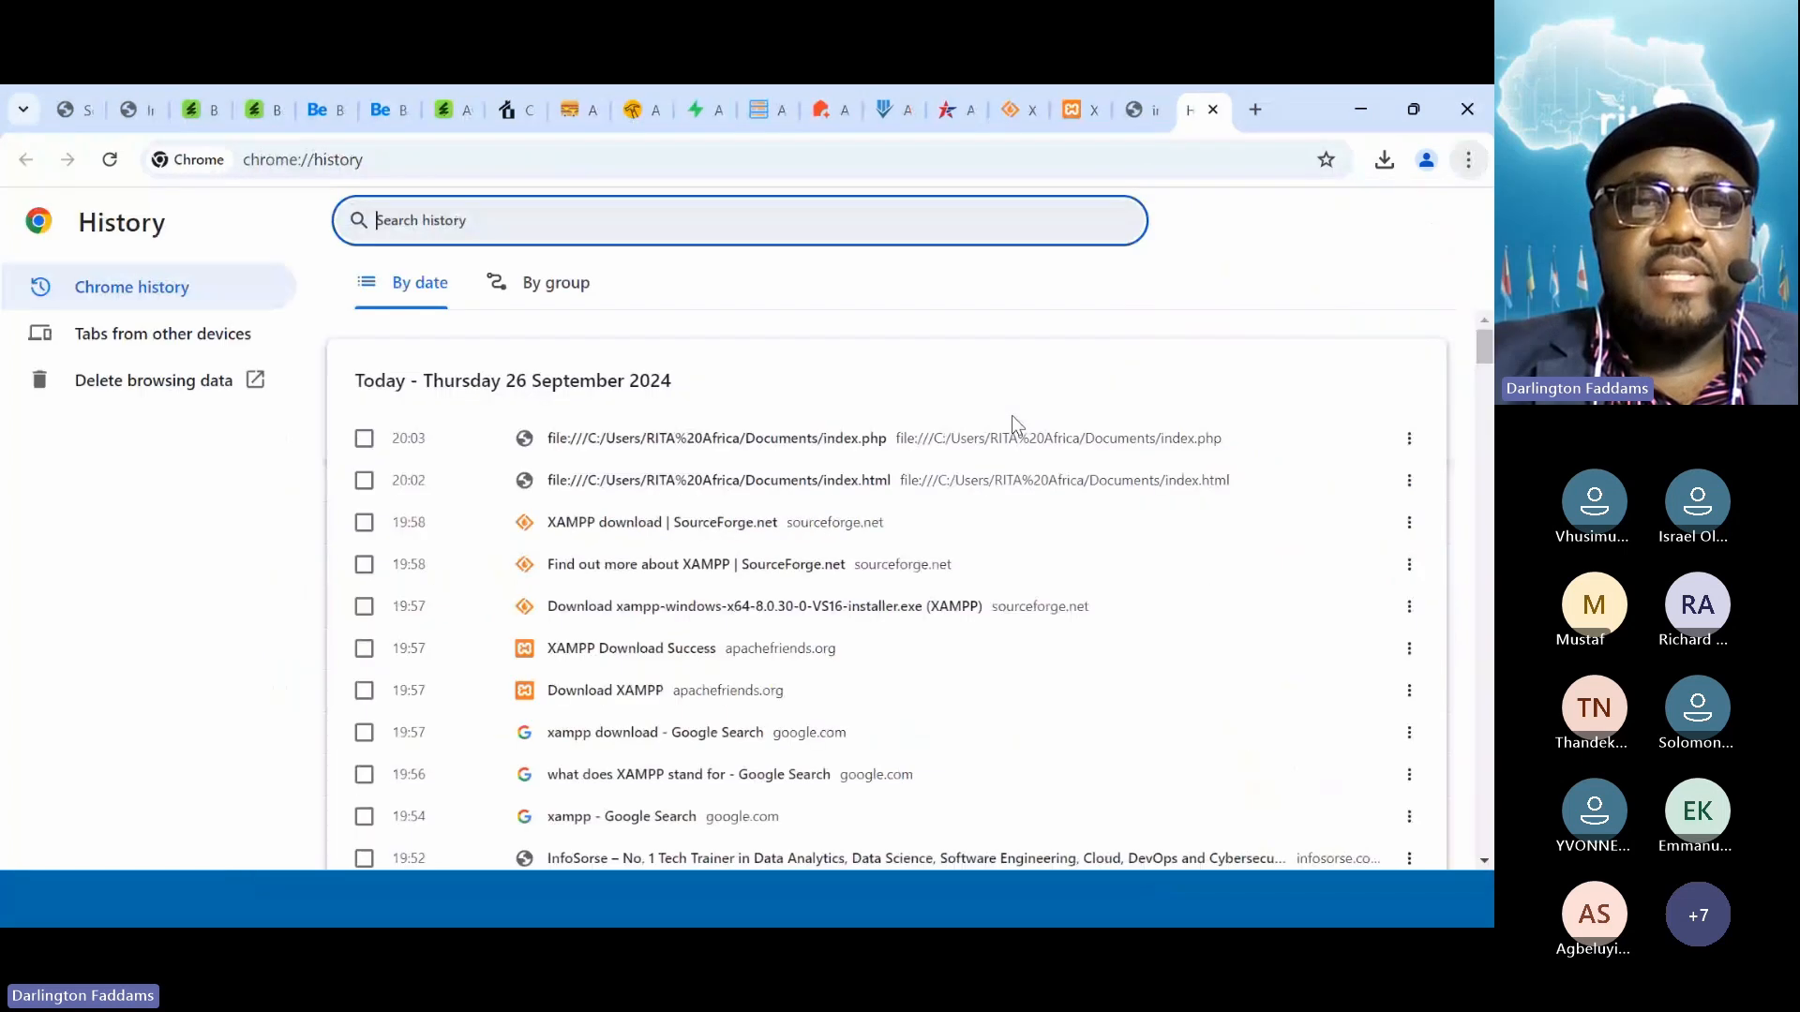
pyautogui.scroll(-15, 1013, 426)
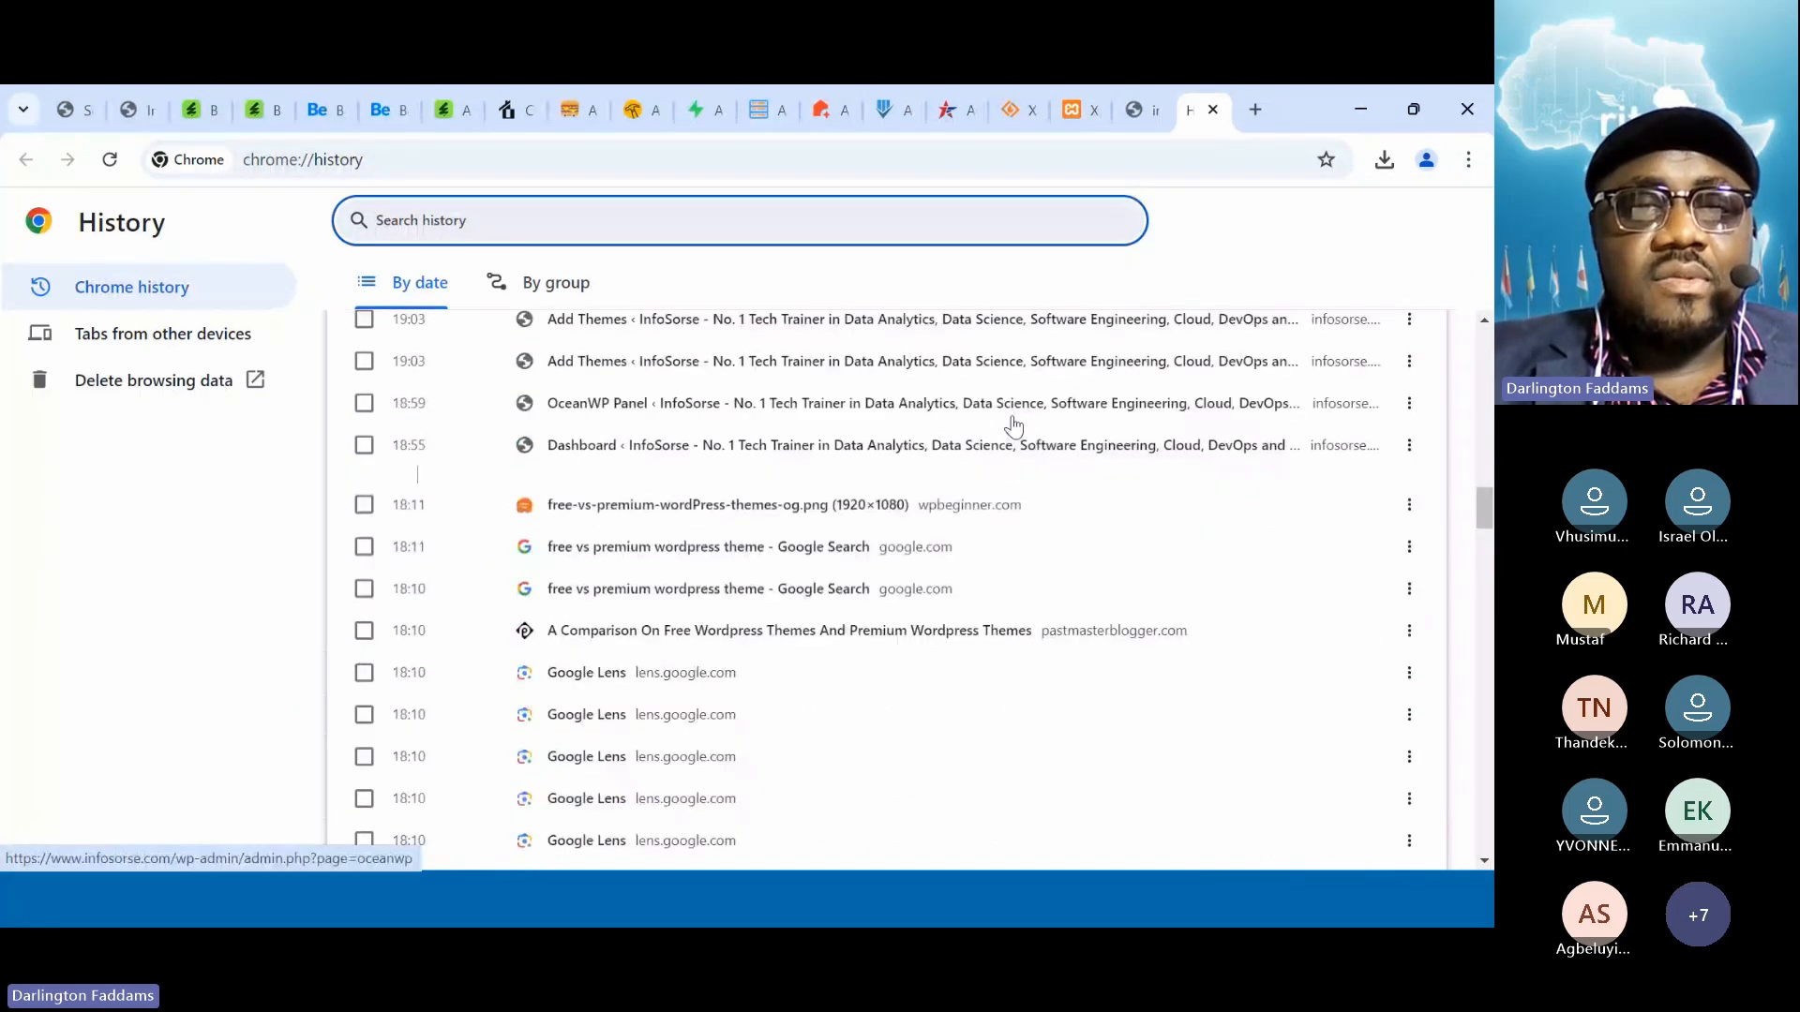
pyautogui.scroll(-8, 1012, 426)
pyautogui.scroll(-9, 1012, 427)
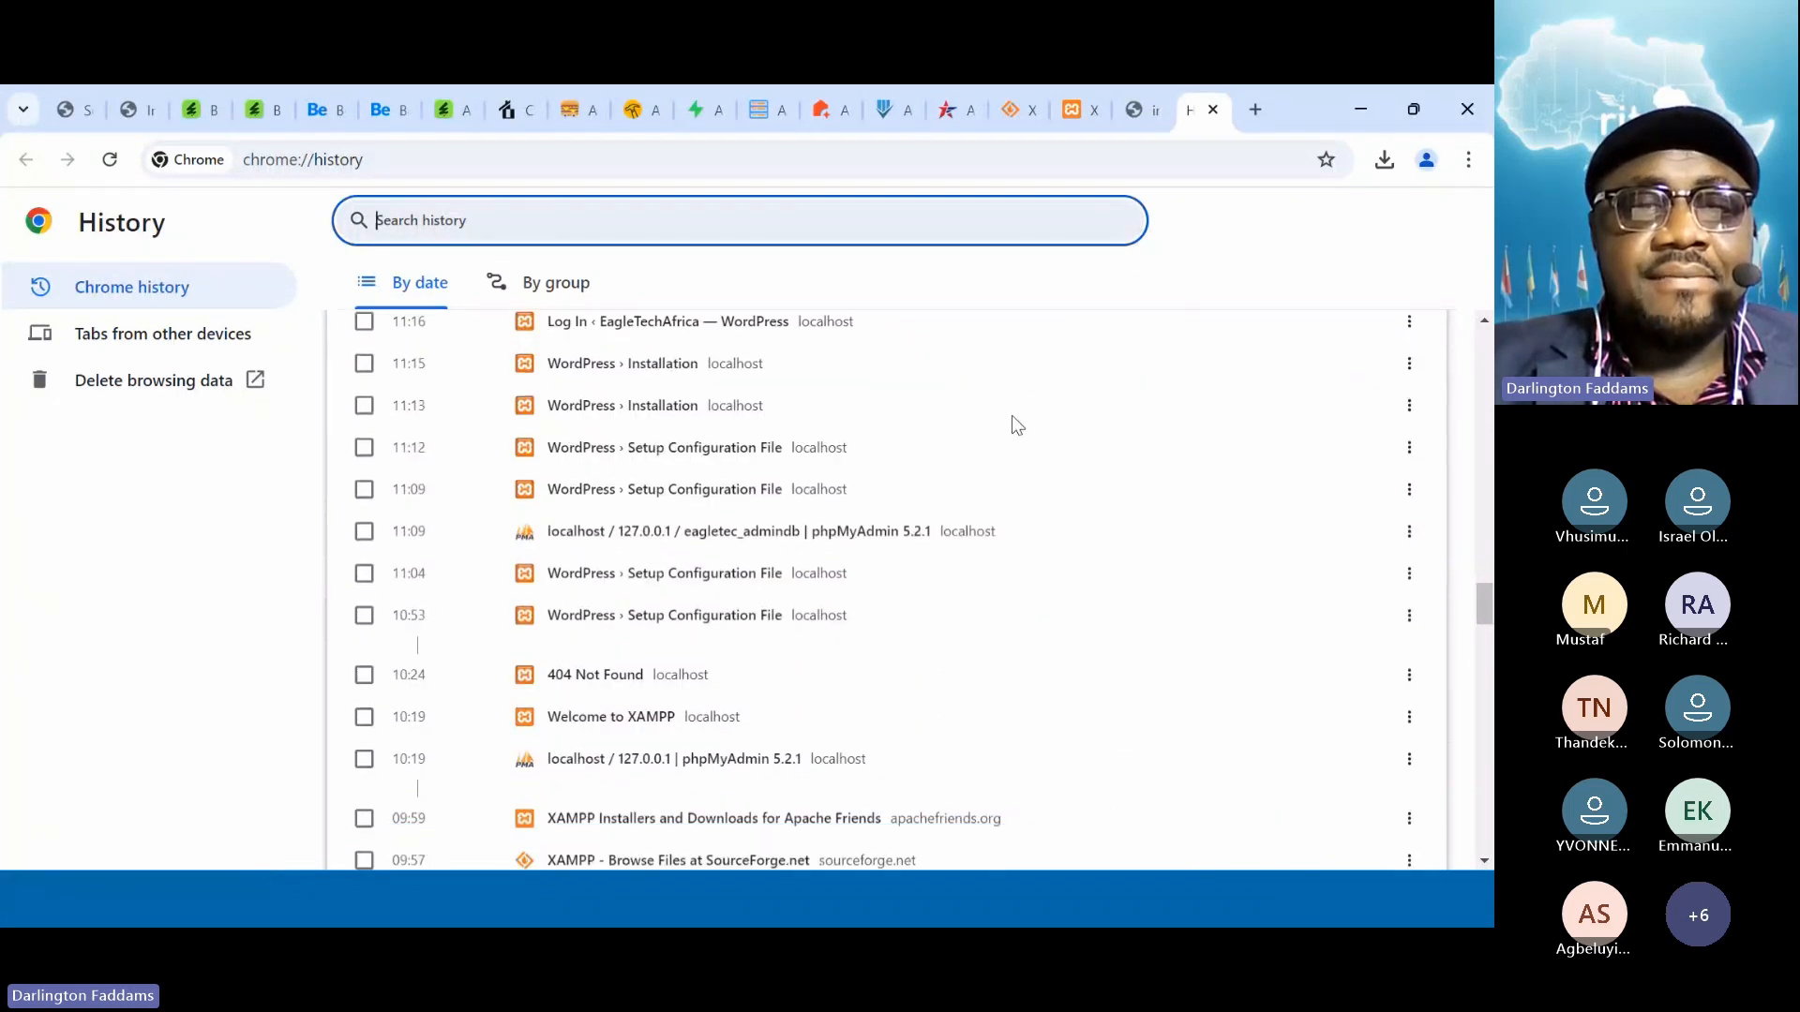
pyautogui.scroll(-7, 1013, 424)
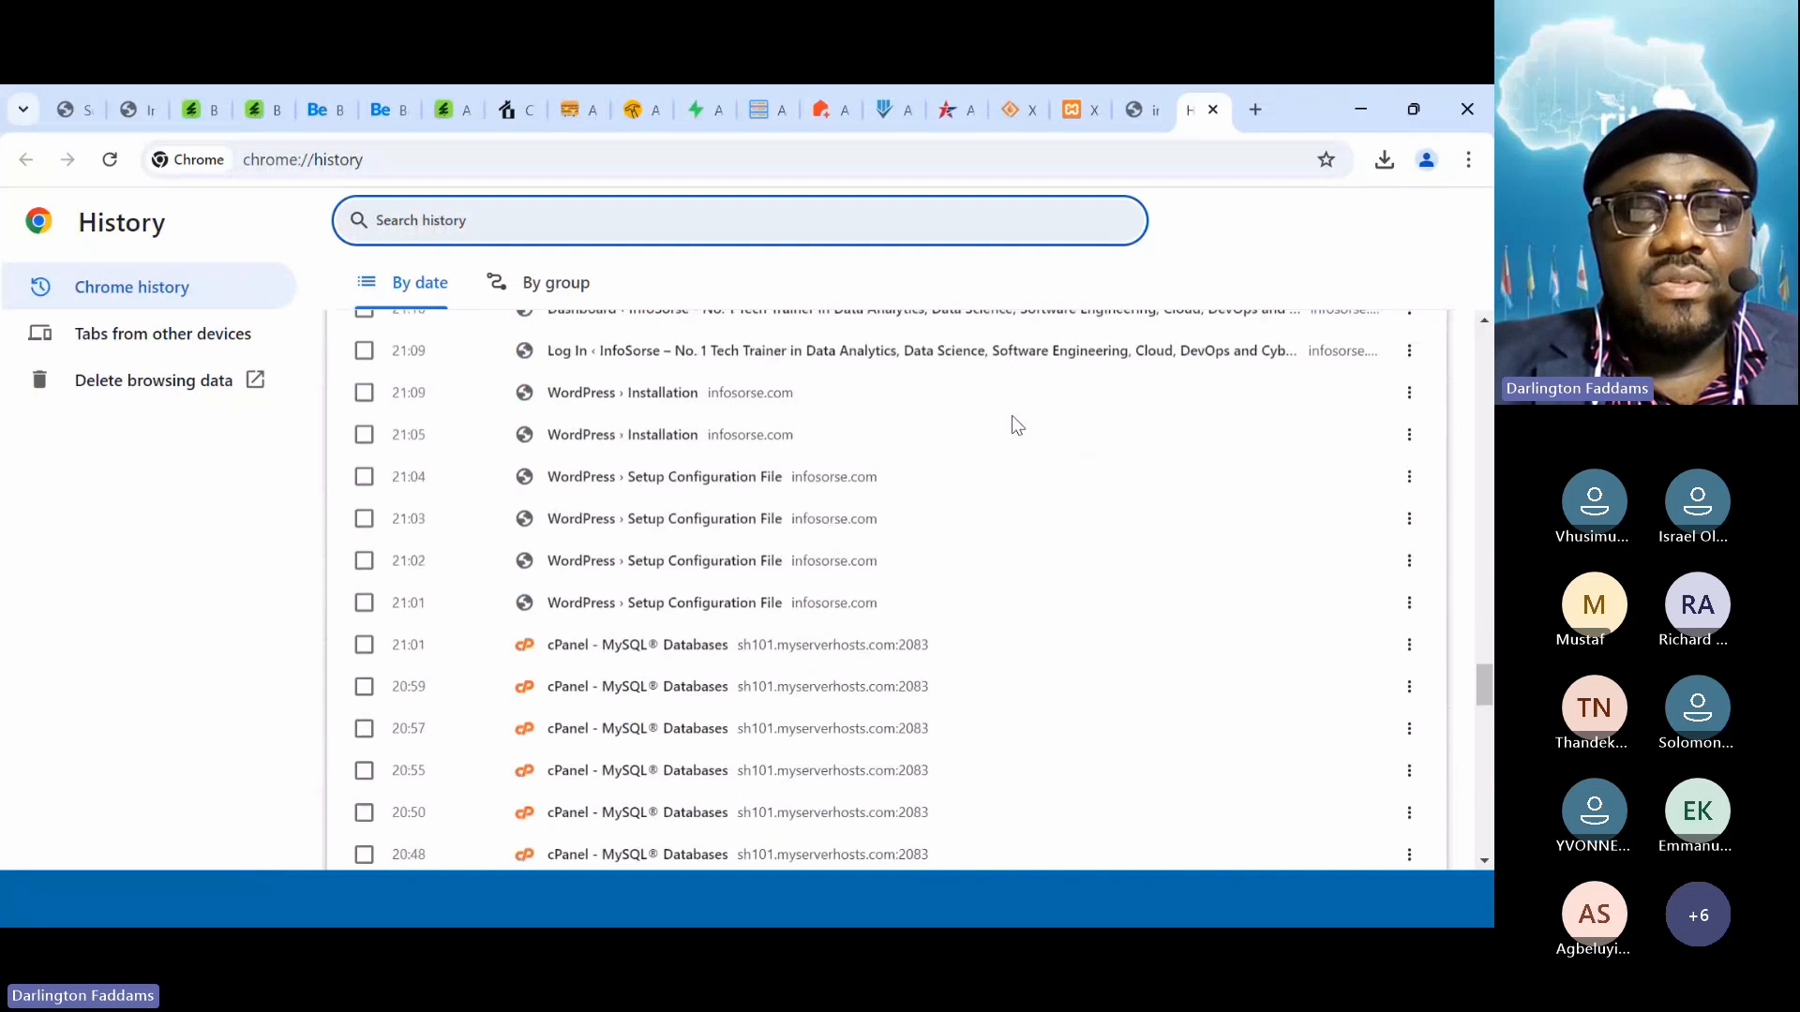
# Revisit cPanel from the history and open its File Manager
pyautogui.click(542, 647)
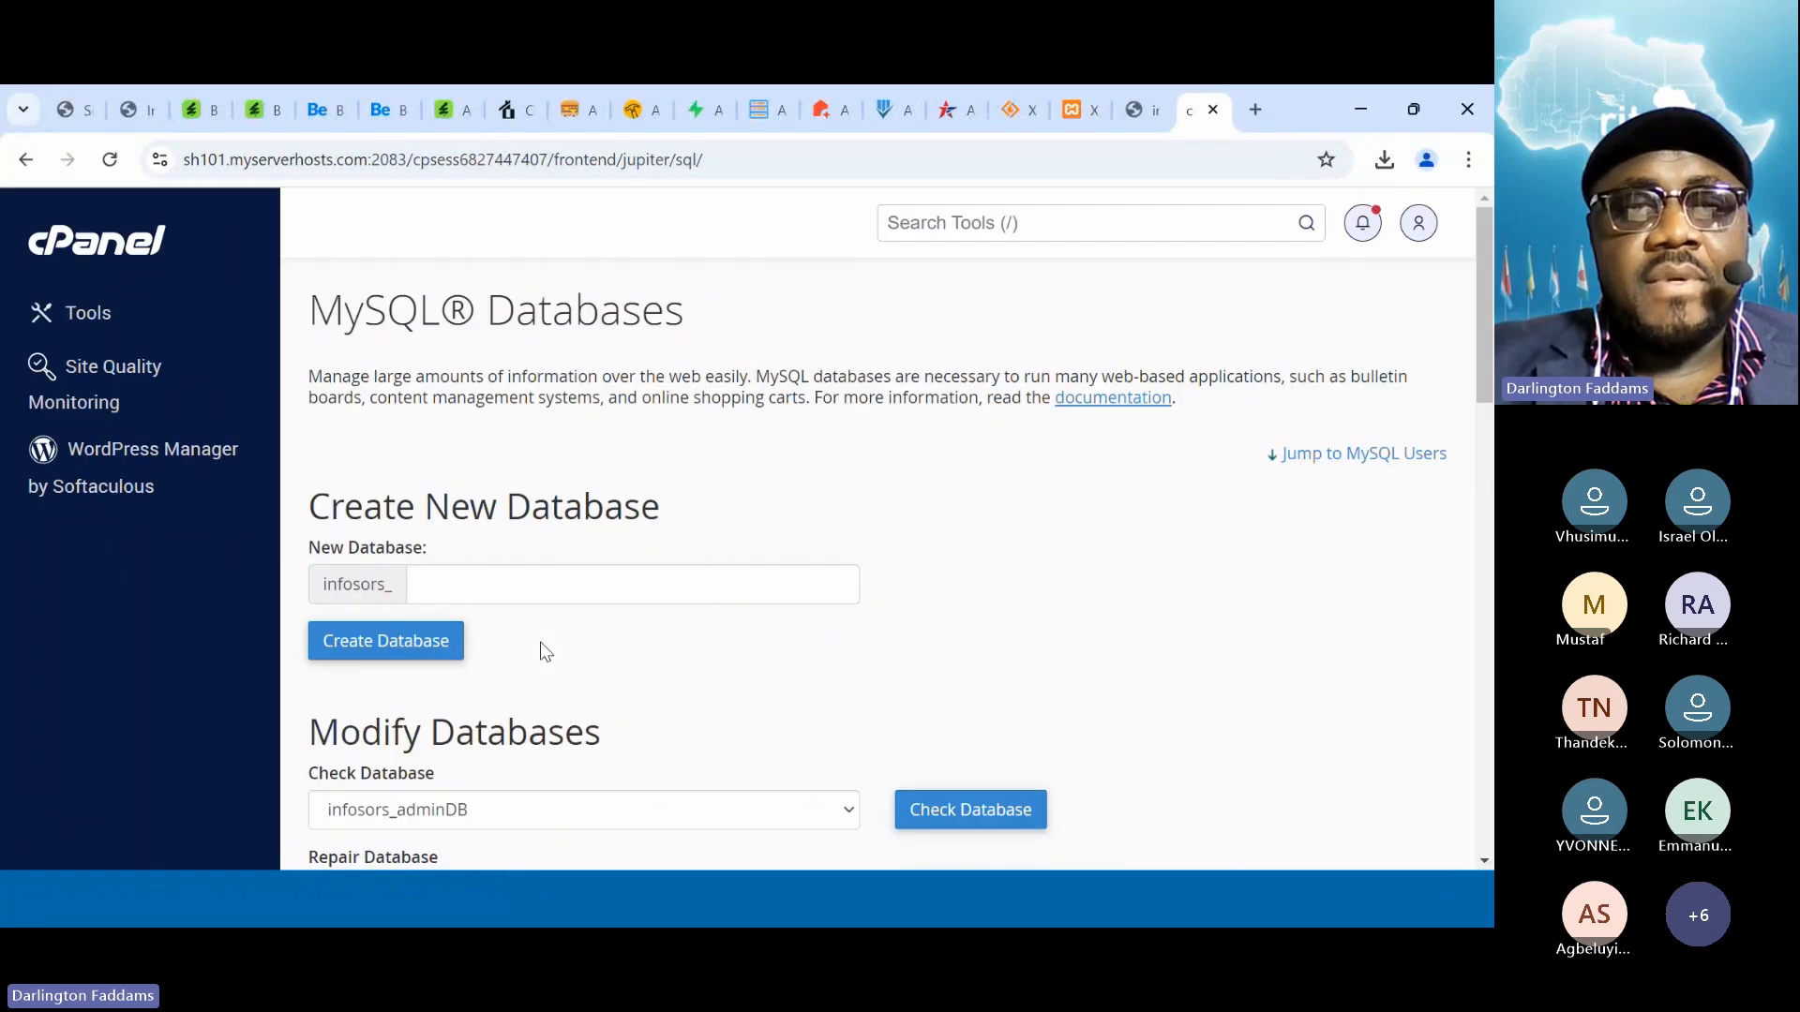
pyautogui.click(165, 263)
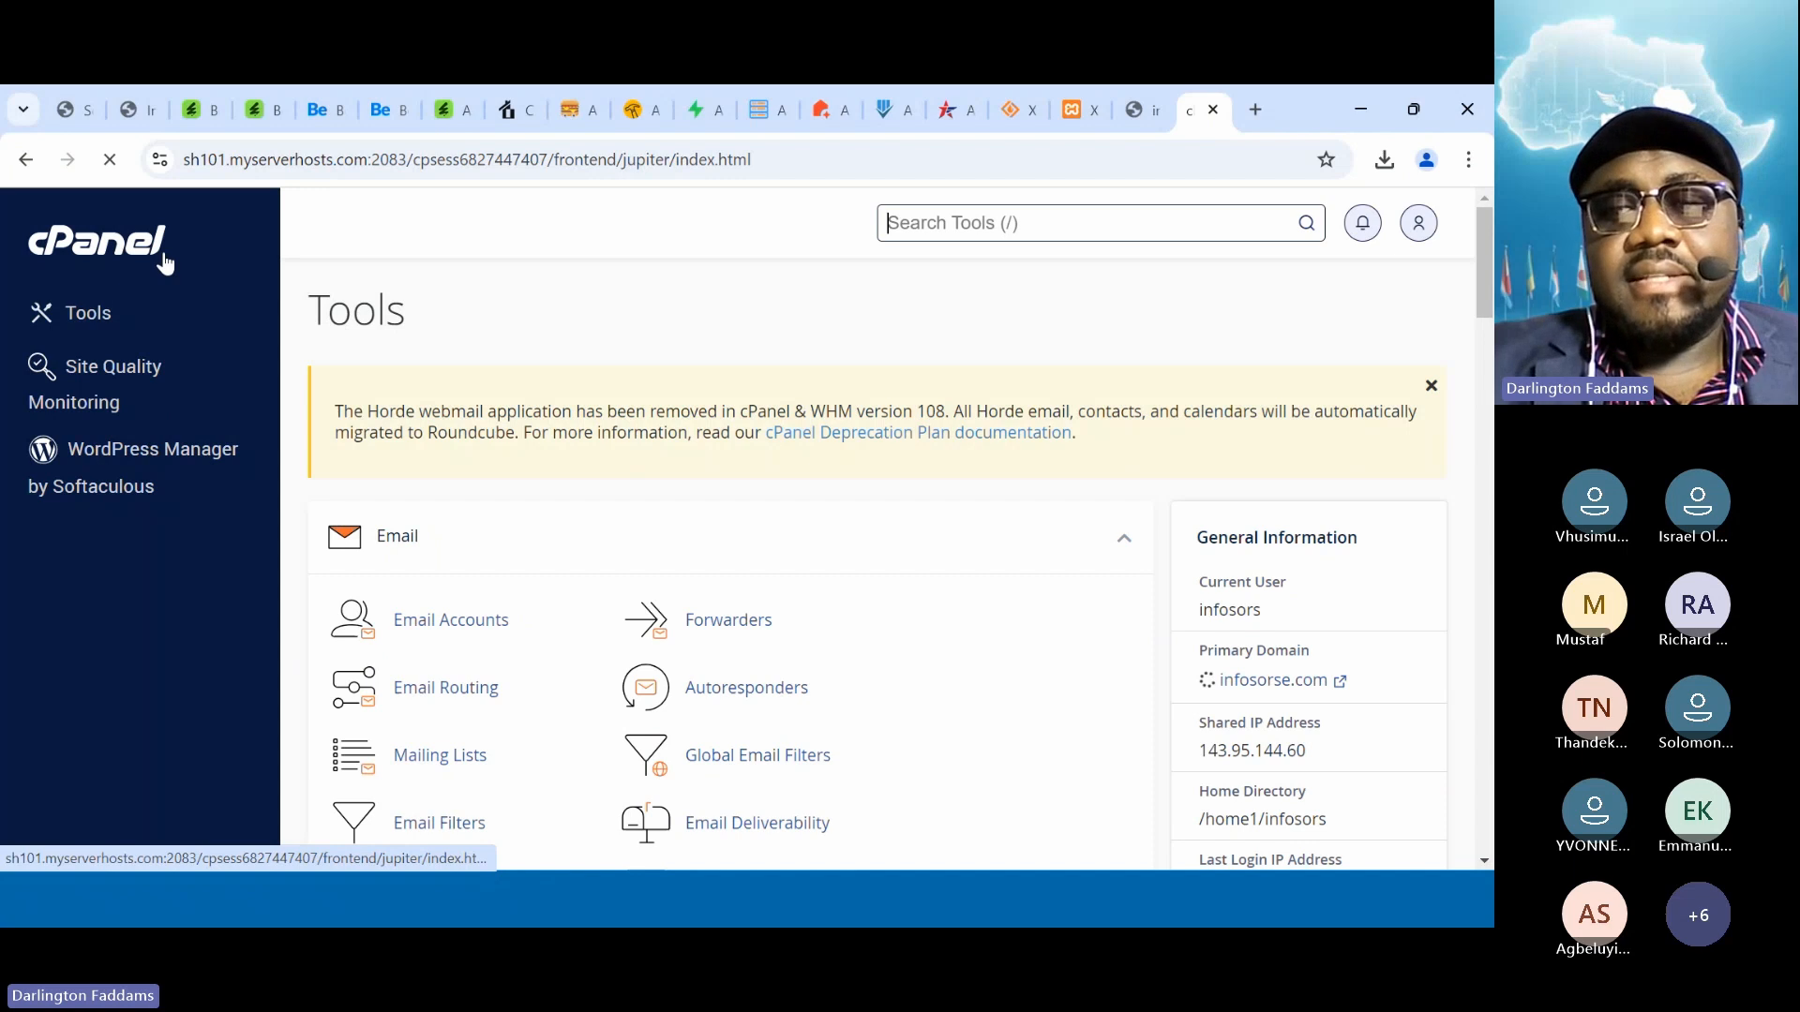
pyautogui.scroll(-10, 634, 412)
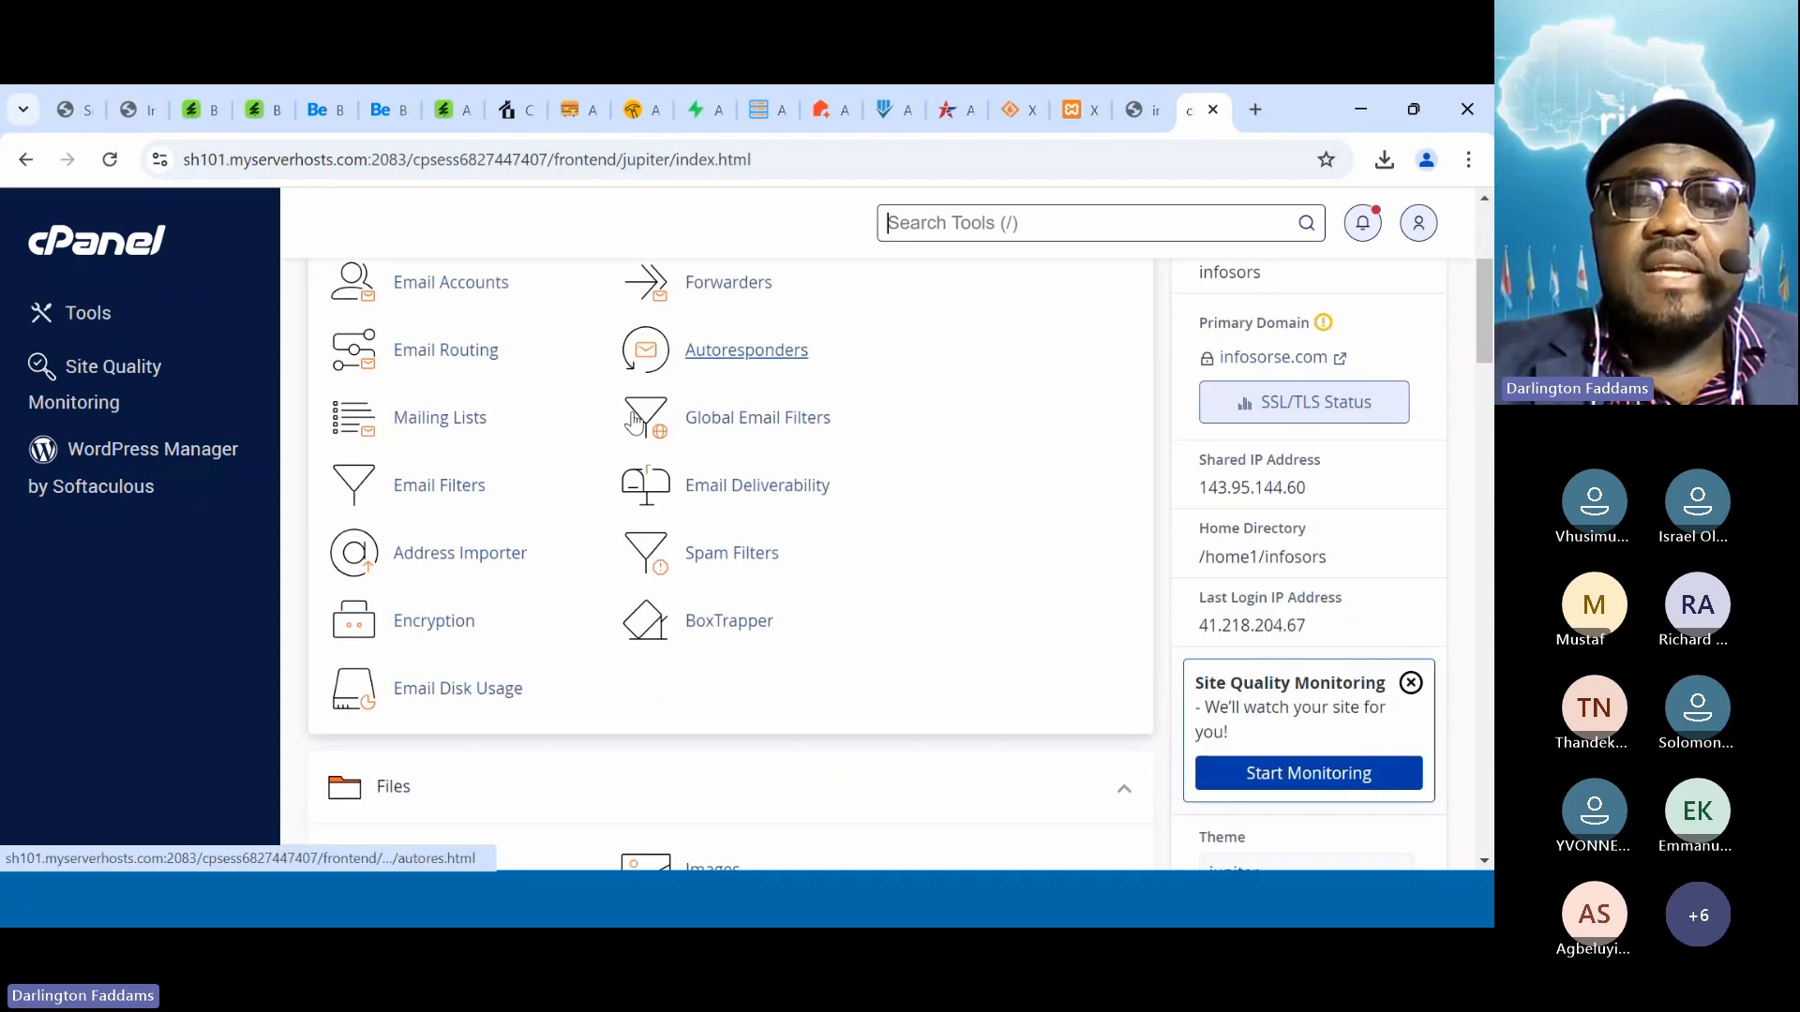
pyautogui.click(487, 553)
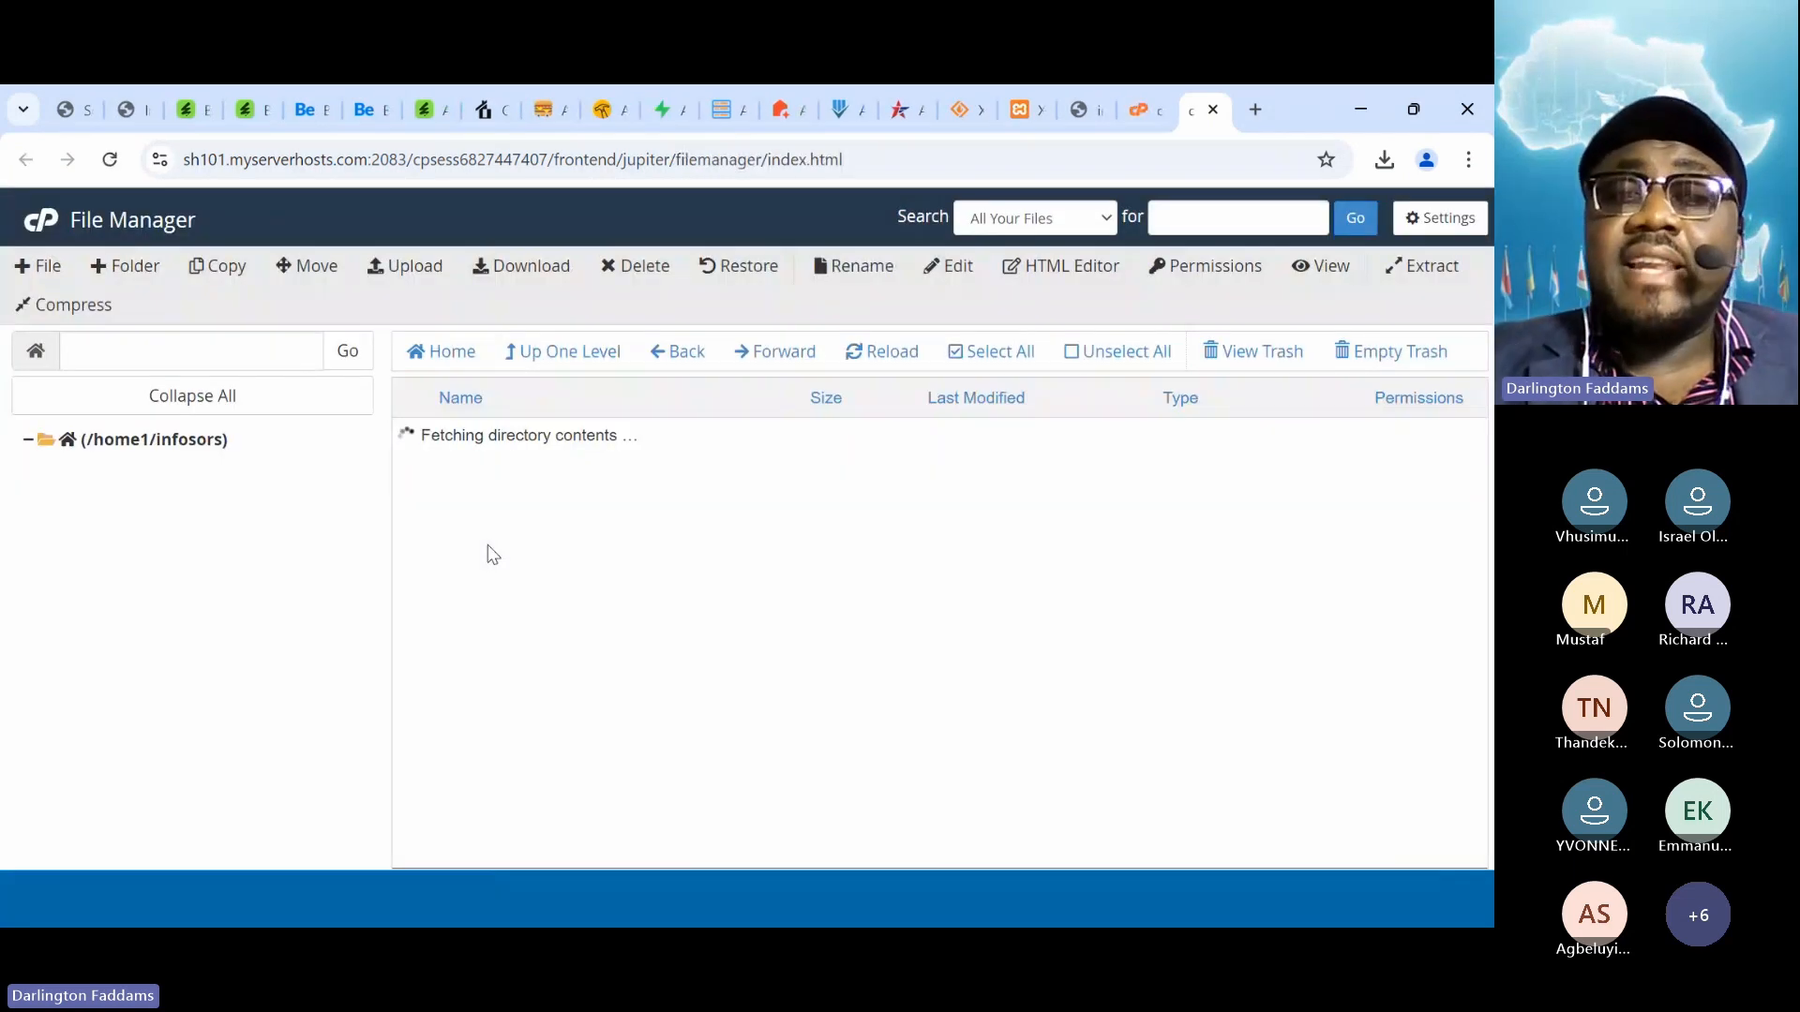
# Open the public_html folder and select its existing index.php file
pyautogui.scroll(-1, 327, 670)
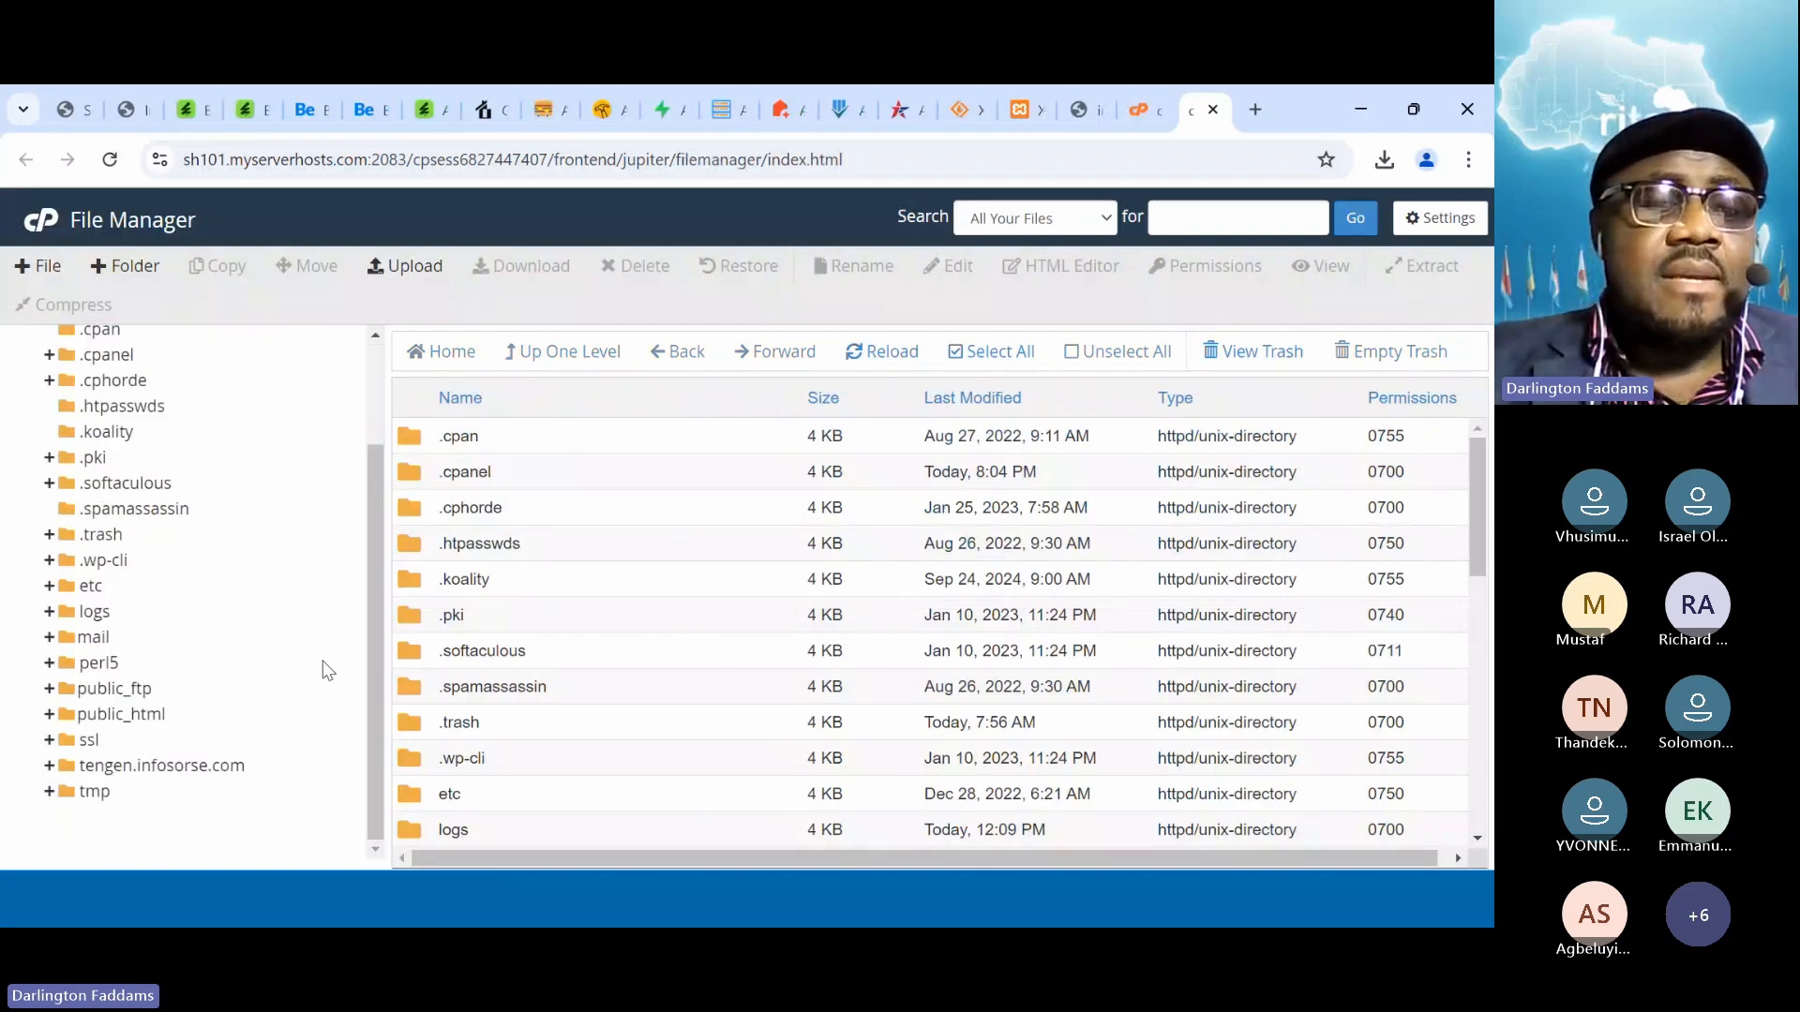
pyautogui.click(141, 722)
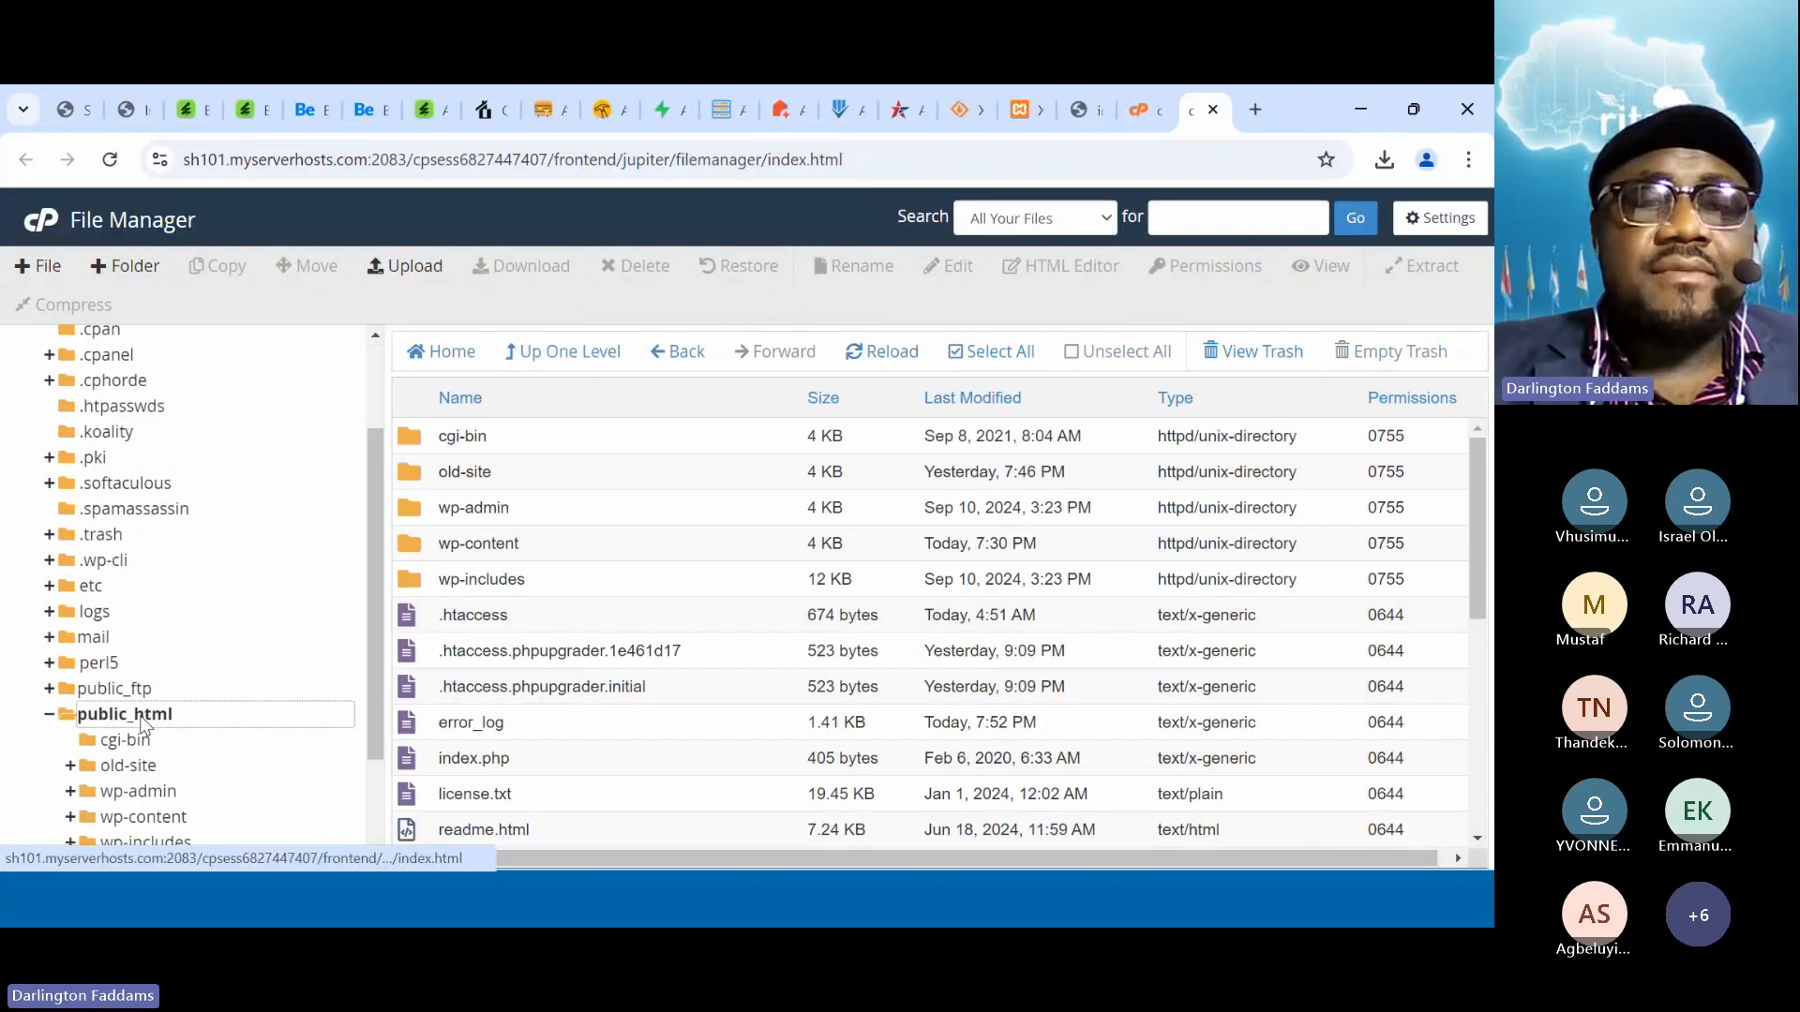
pyautogui.scroll(-4, 526, 661)
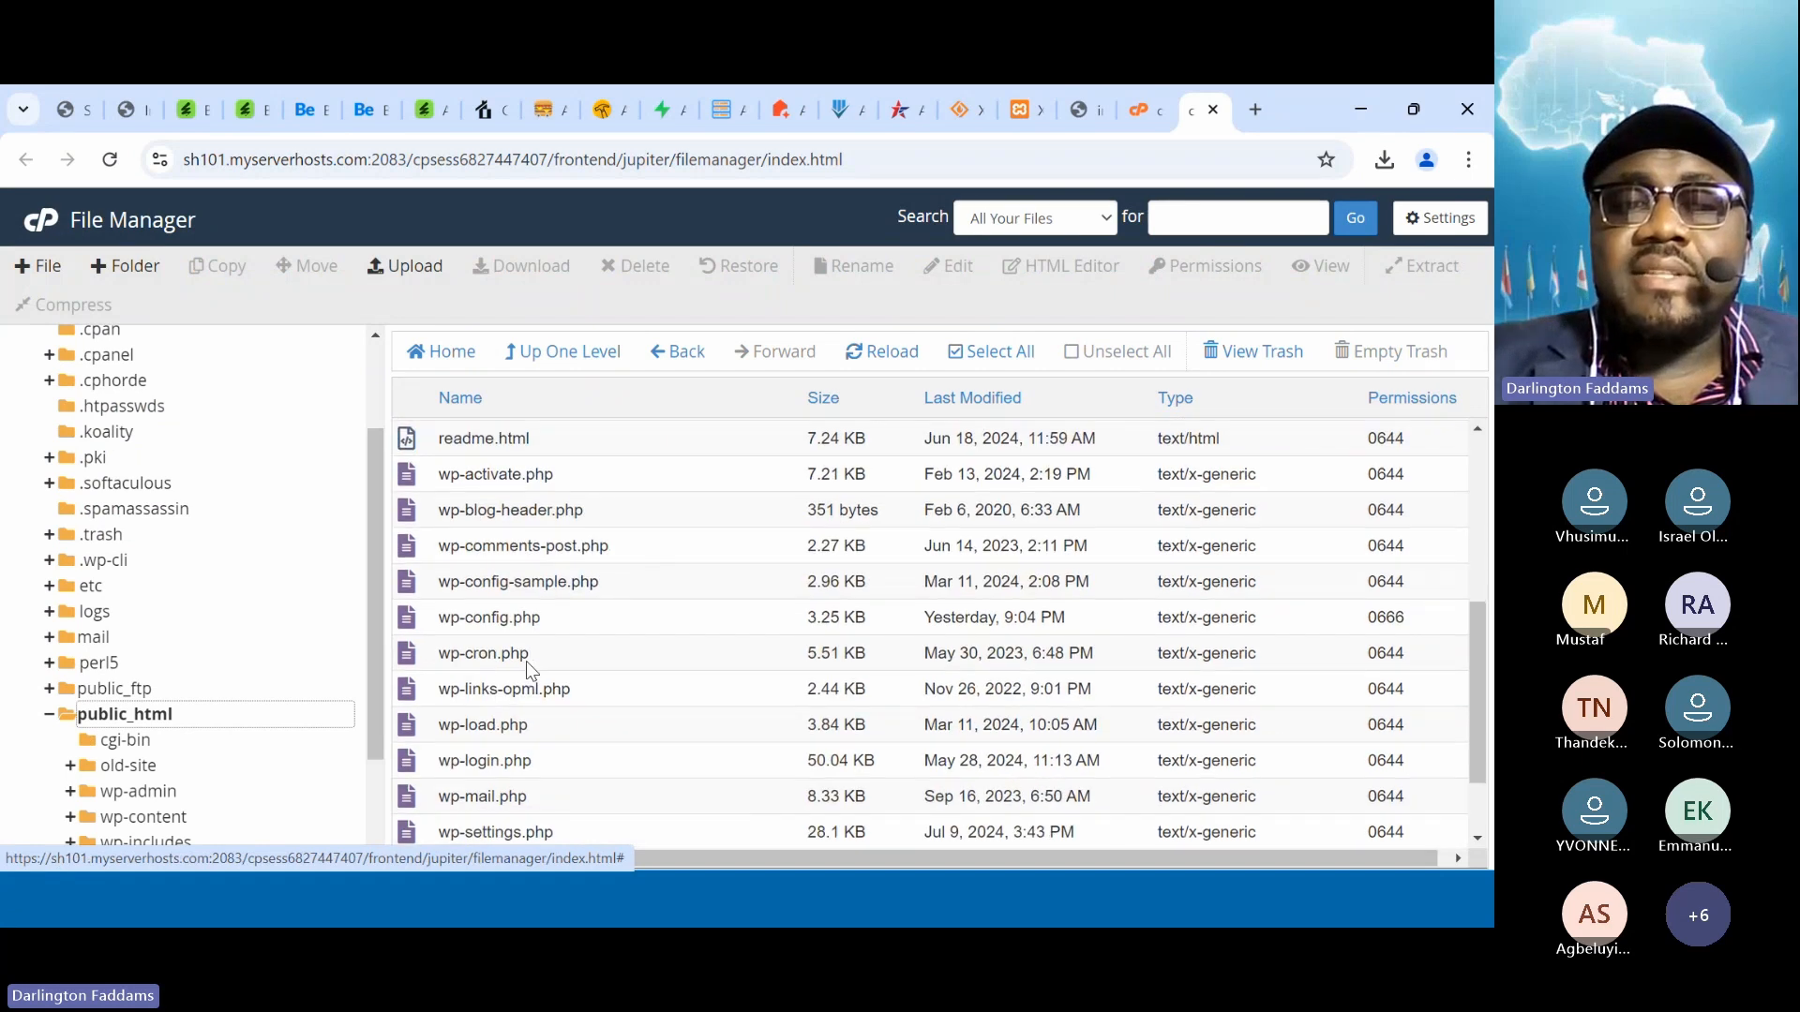
pyautogui.scroll(1, 528, 664)
pyautogui.scroll(1, 529, 661)
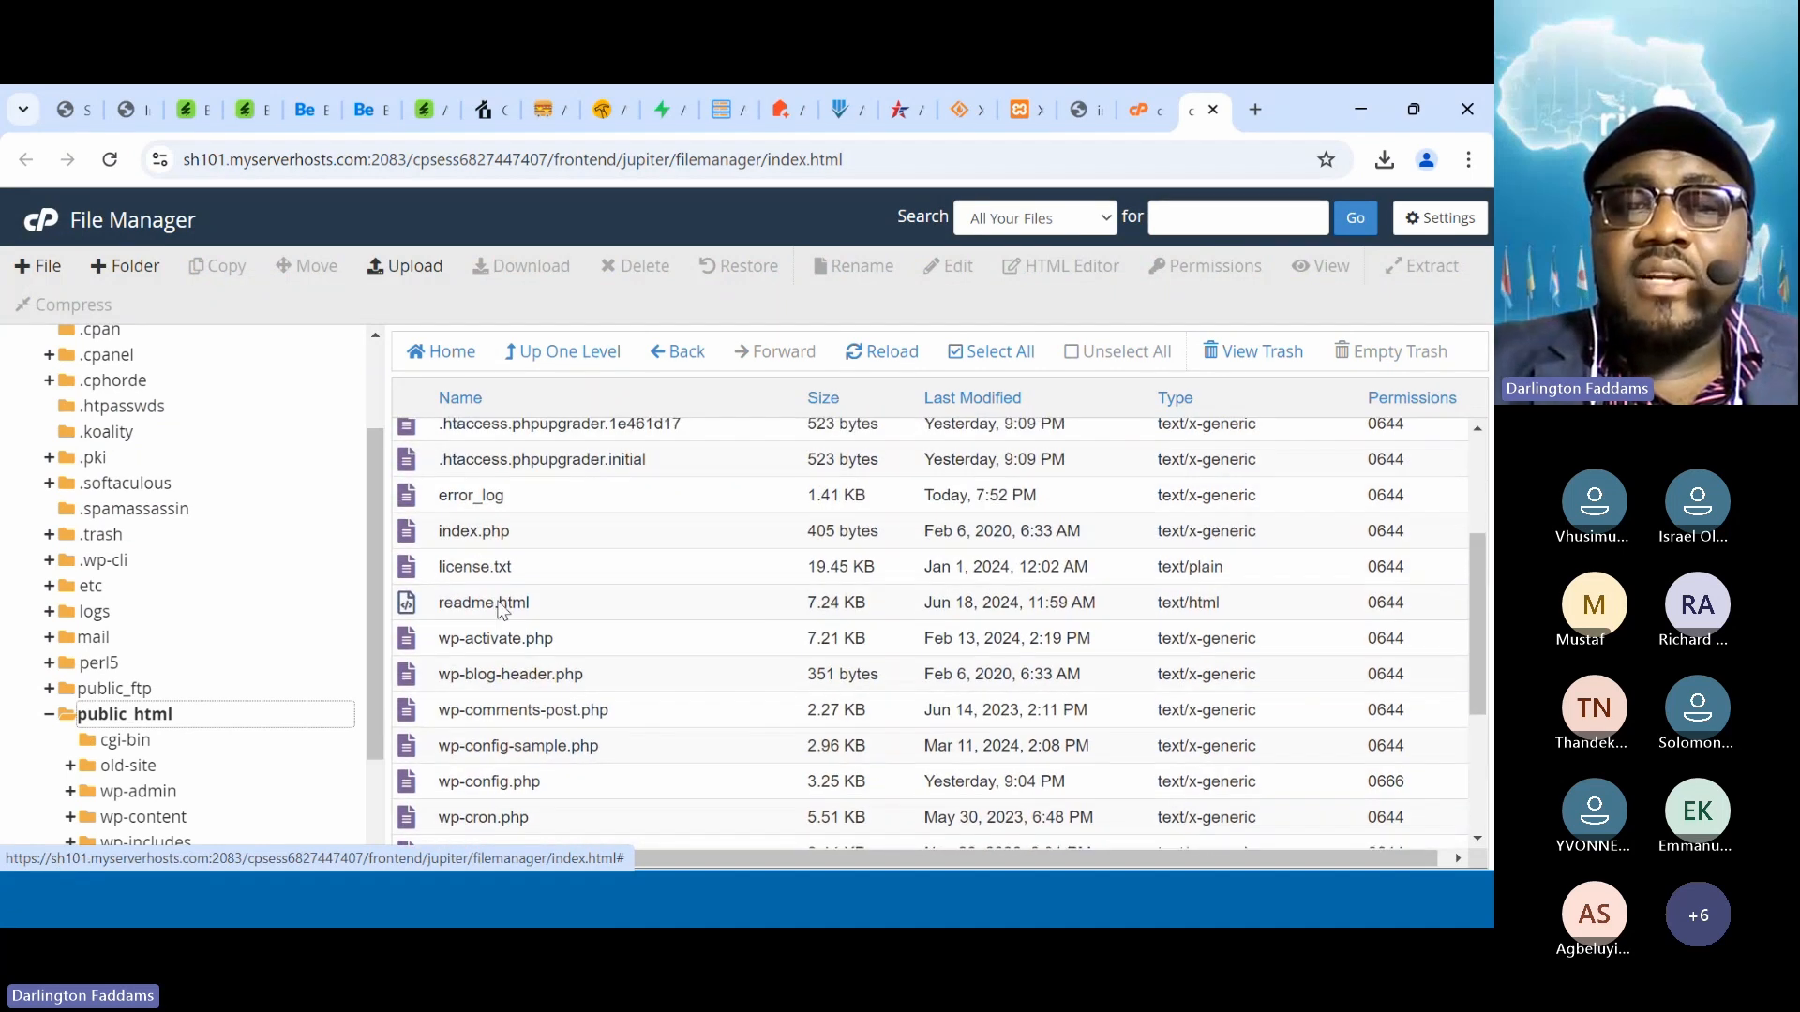
pyautogui.click(466, 522)
pyautogui.scroll(3, 474, 532)
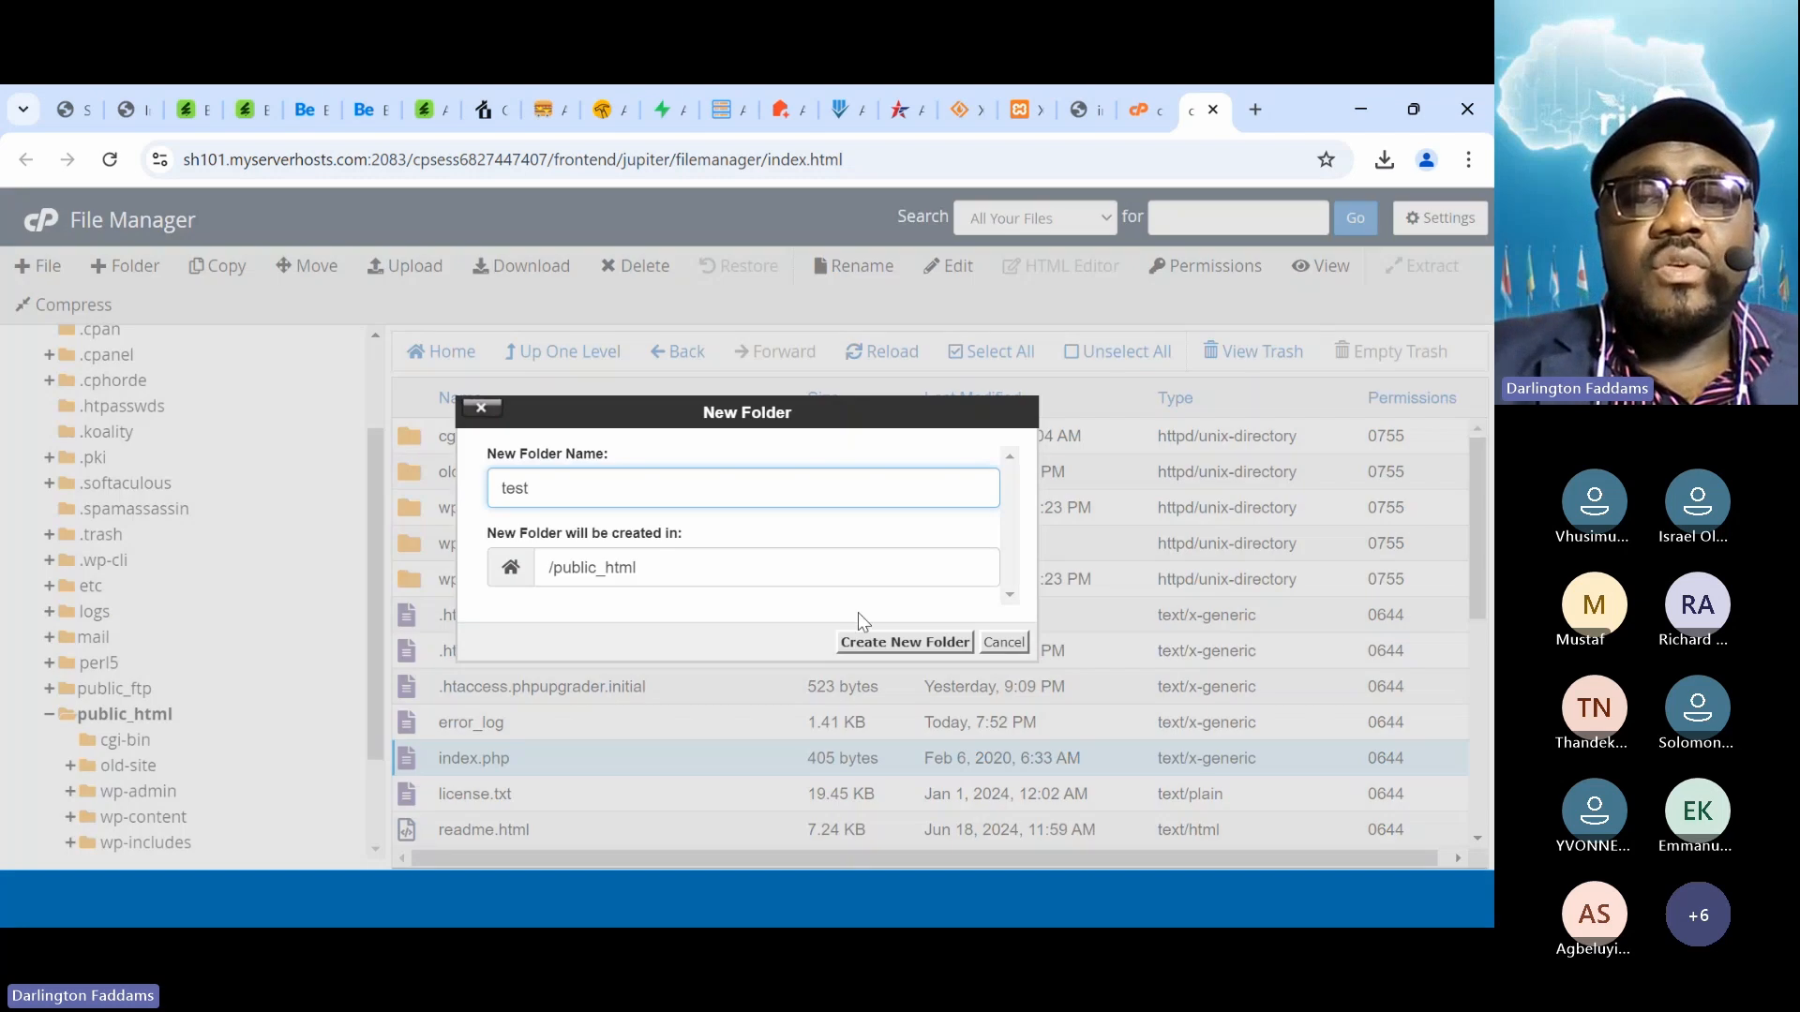
# Create a 'test' folder in public_html, open it, and start an upload there
pyautogui.click(861, 626)
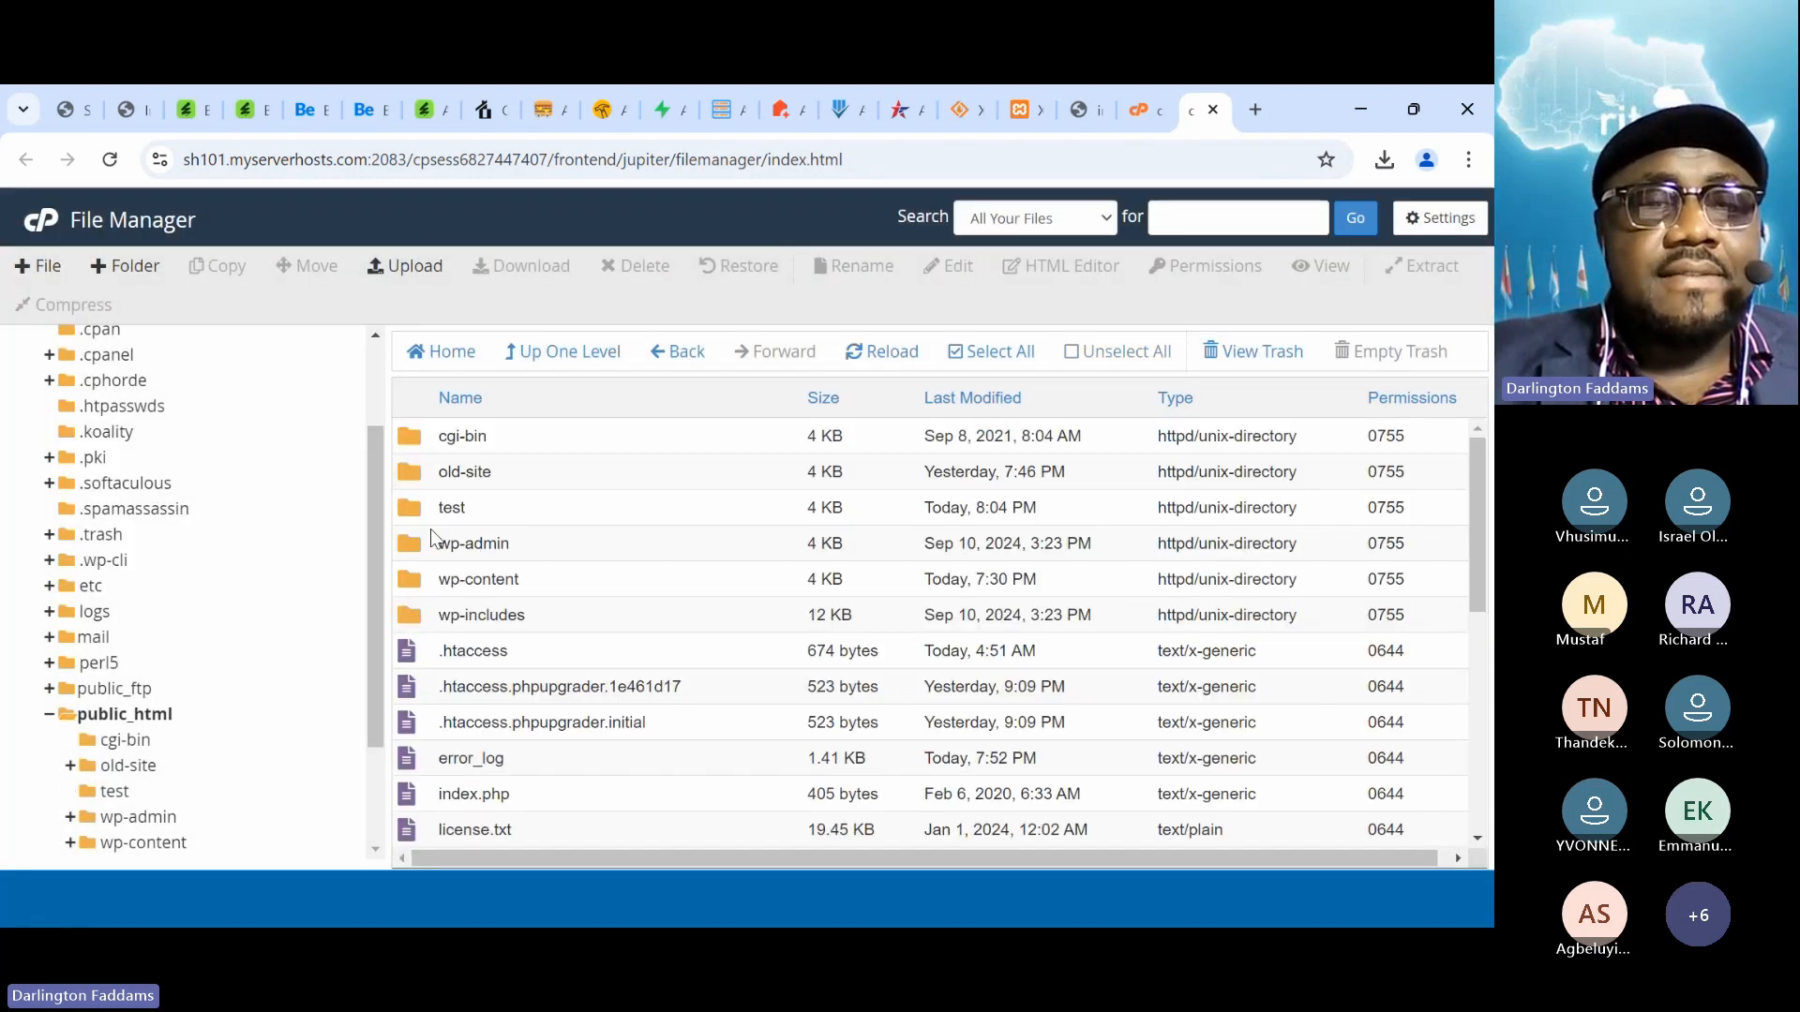
pyautogui.doubleClick(414, 520)
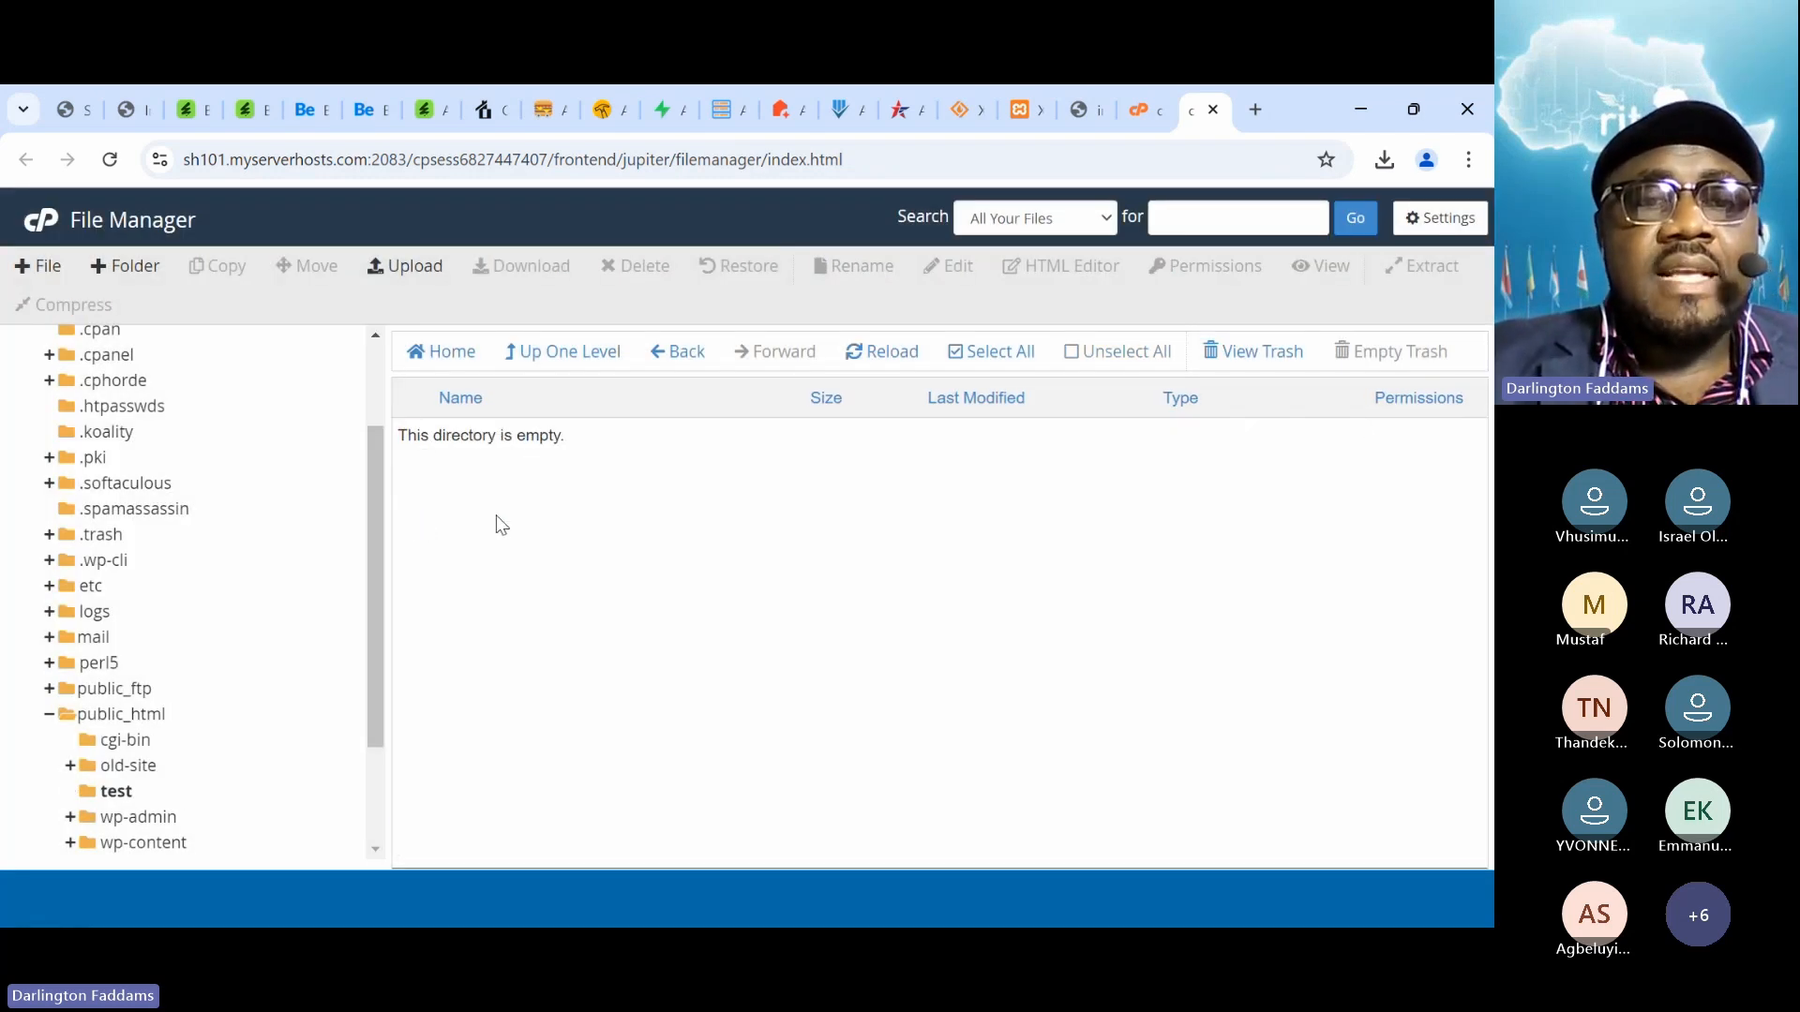
pyautogui.click(403, 265)
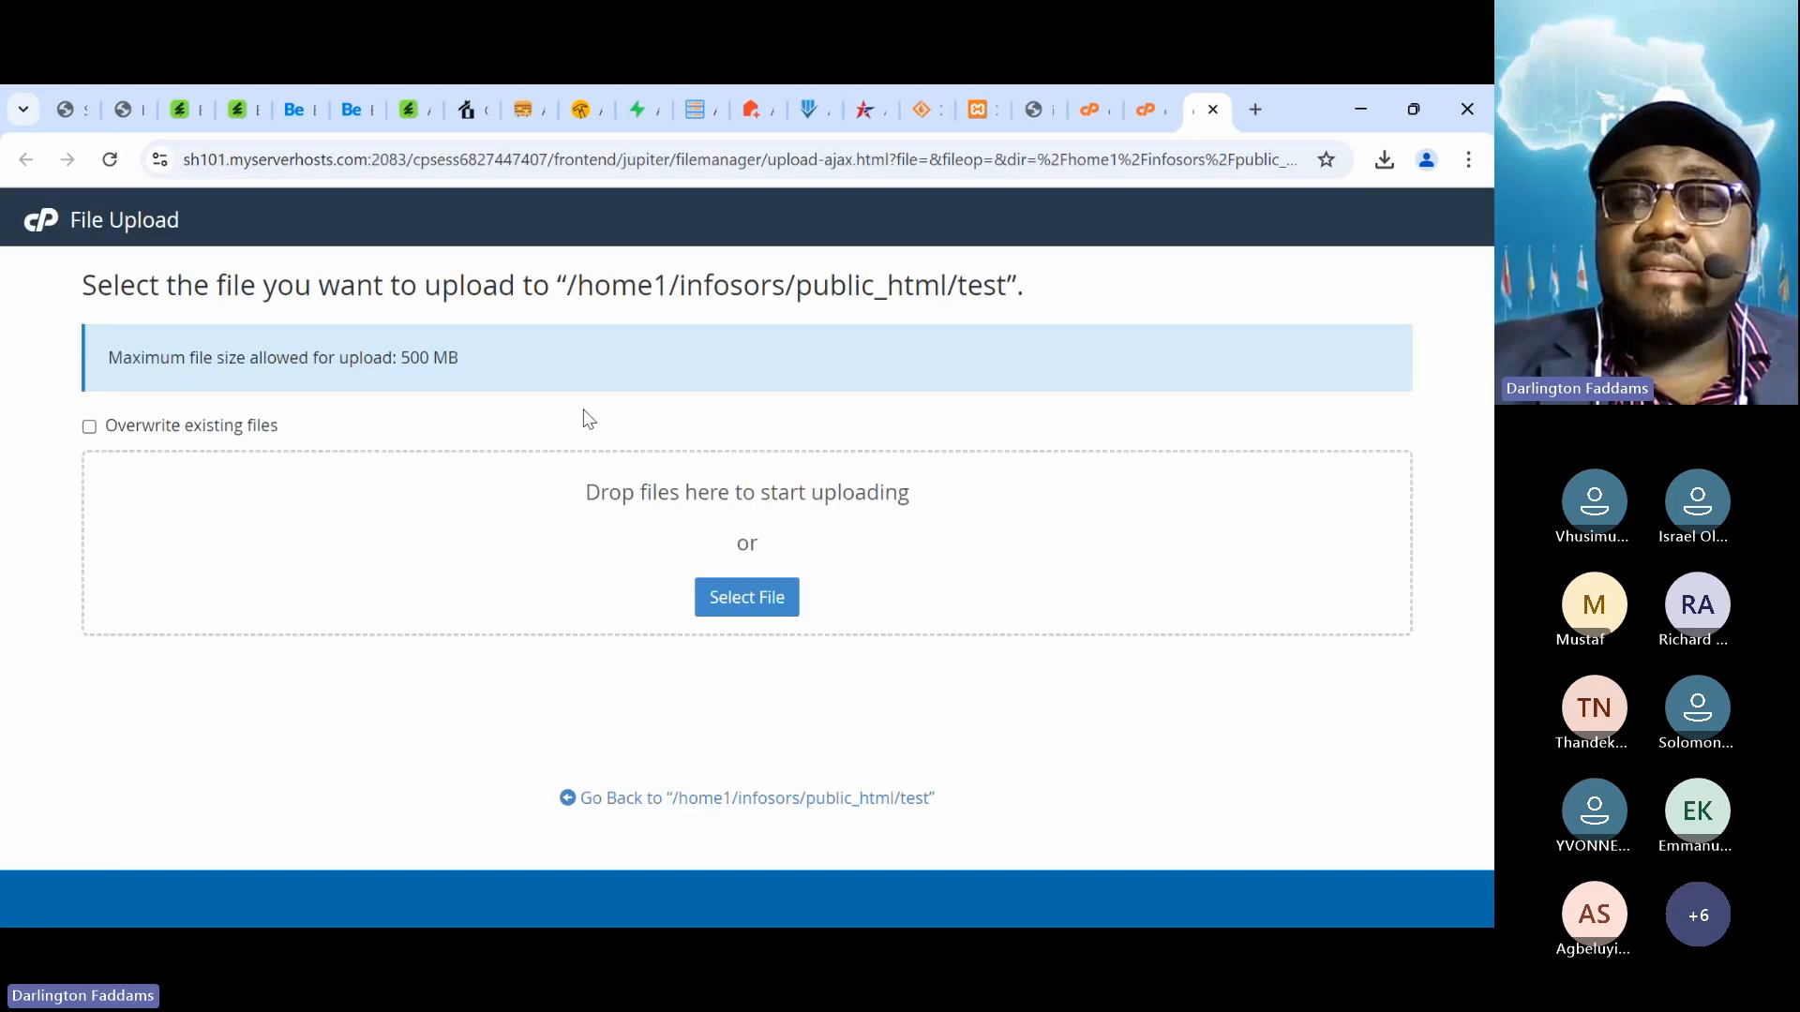
# Upload index.php from Documents into public_html/test, then open a new browser tab
pyautogui.click(737, 603)
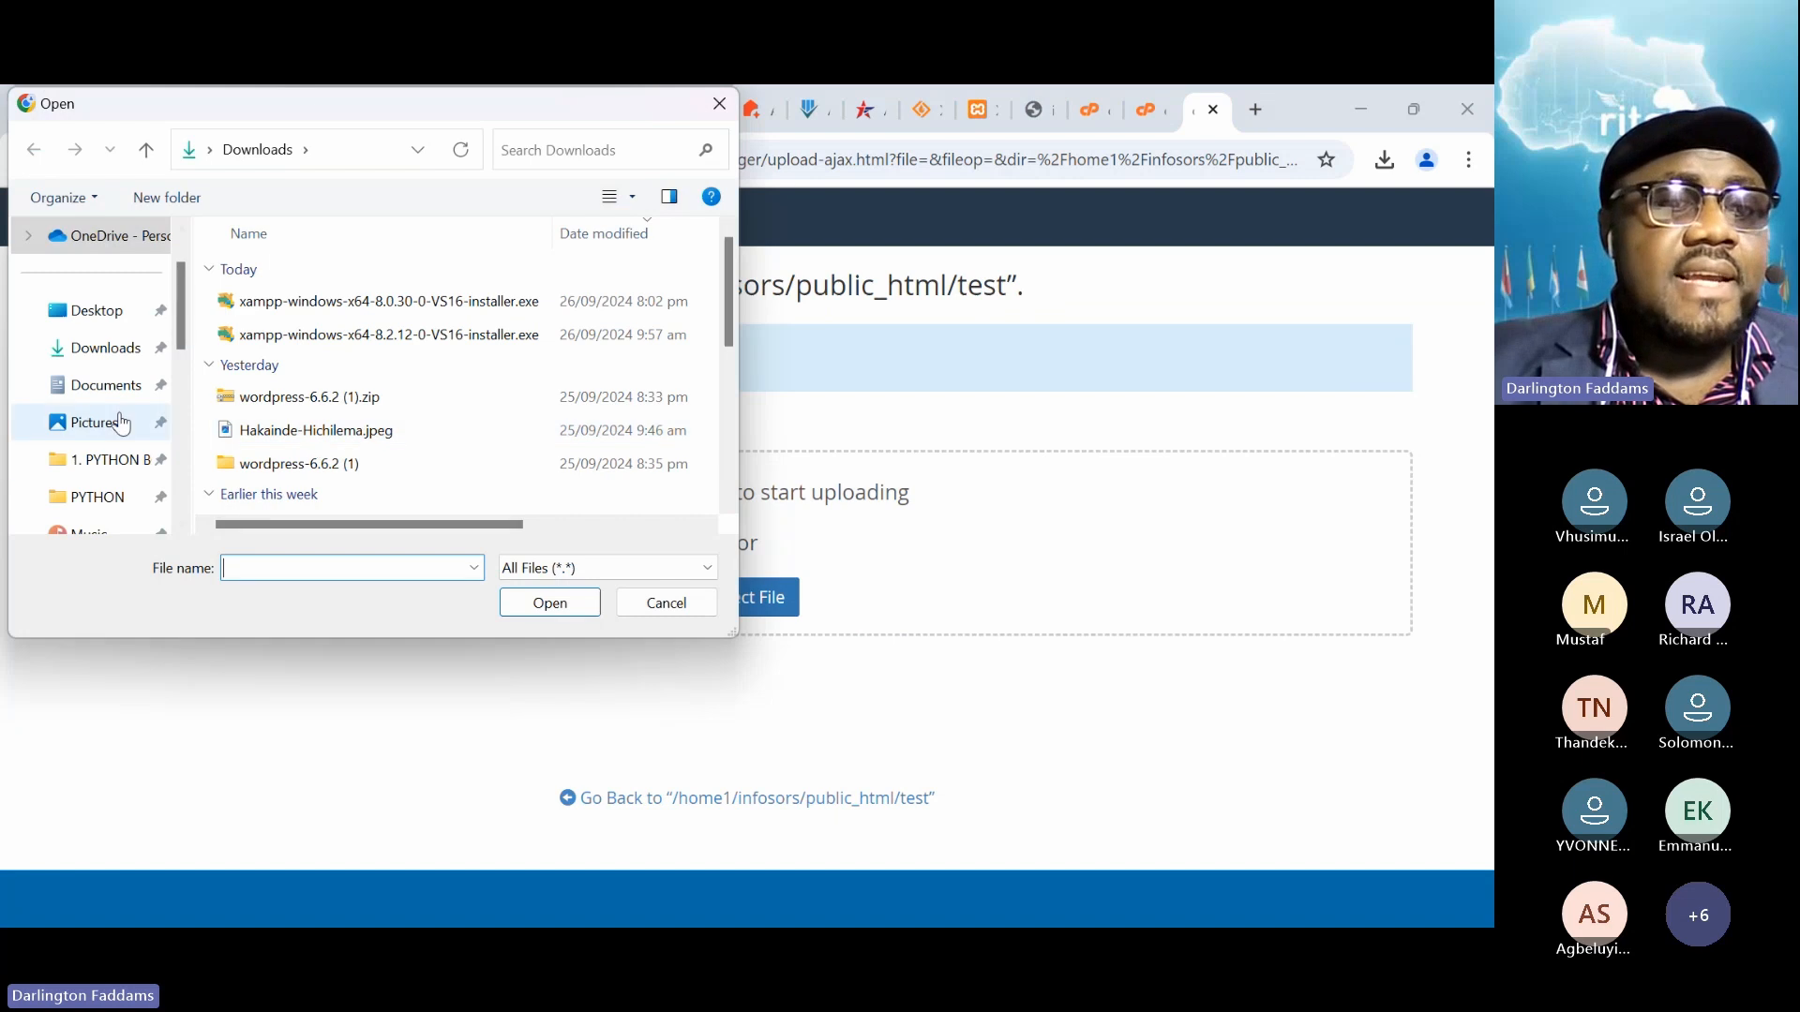
pyautogui.click(108, 386)
pyautogui.click(272, 440)
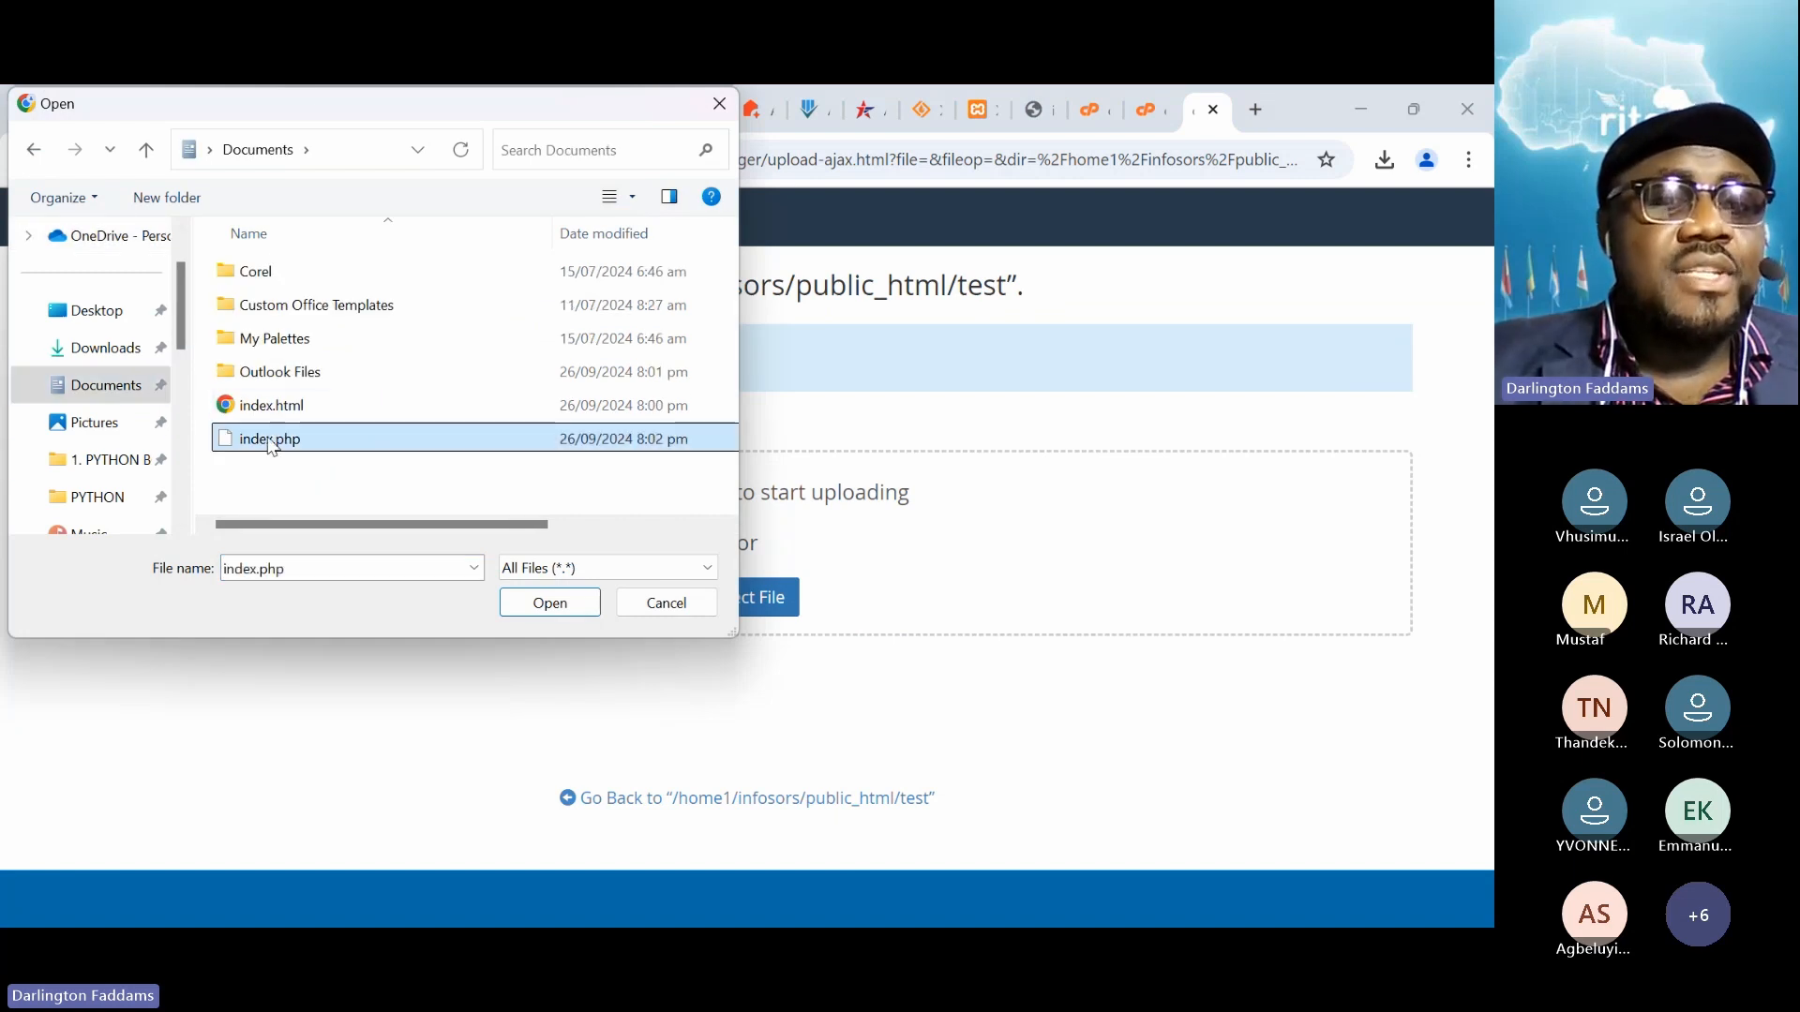
pyautogui.click(525, 604)
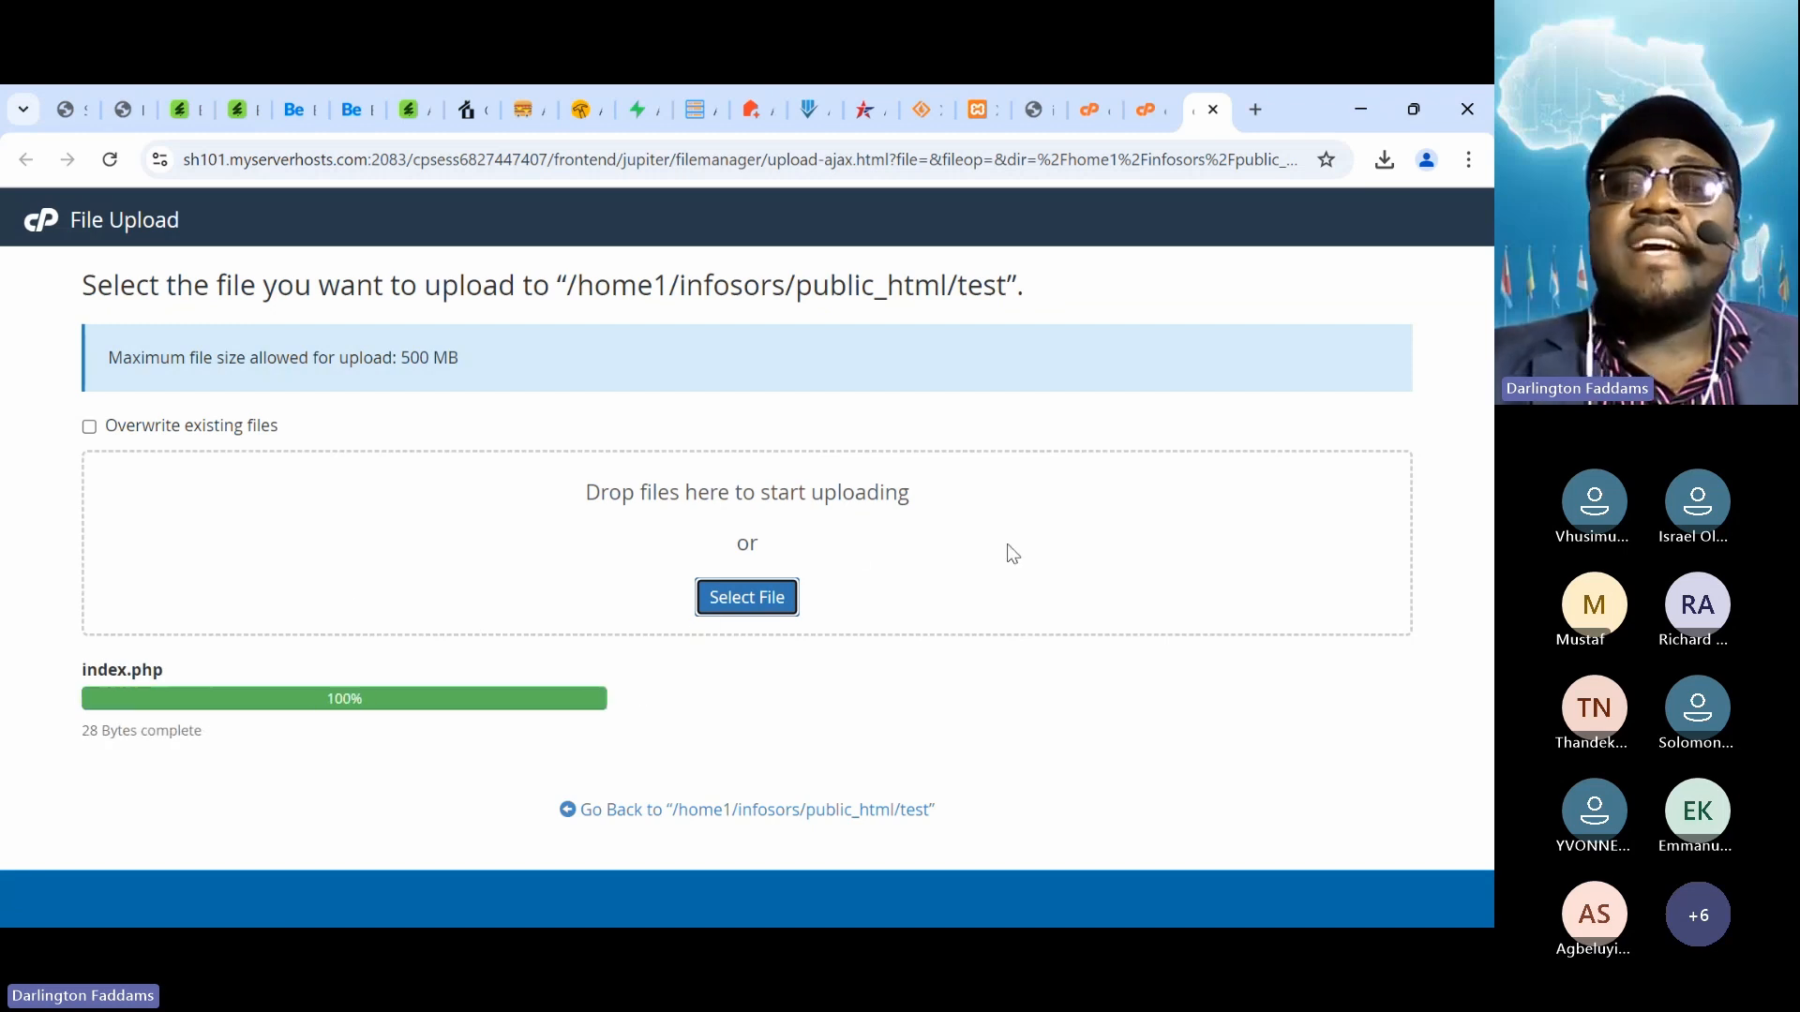
pyautogui.click(1257, 110)
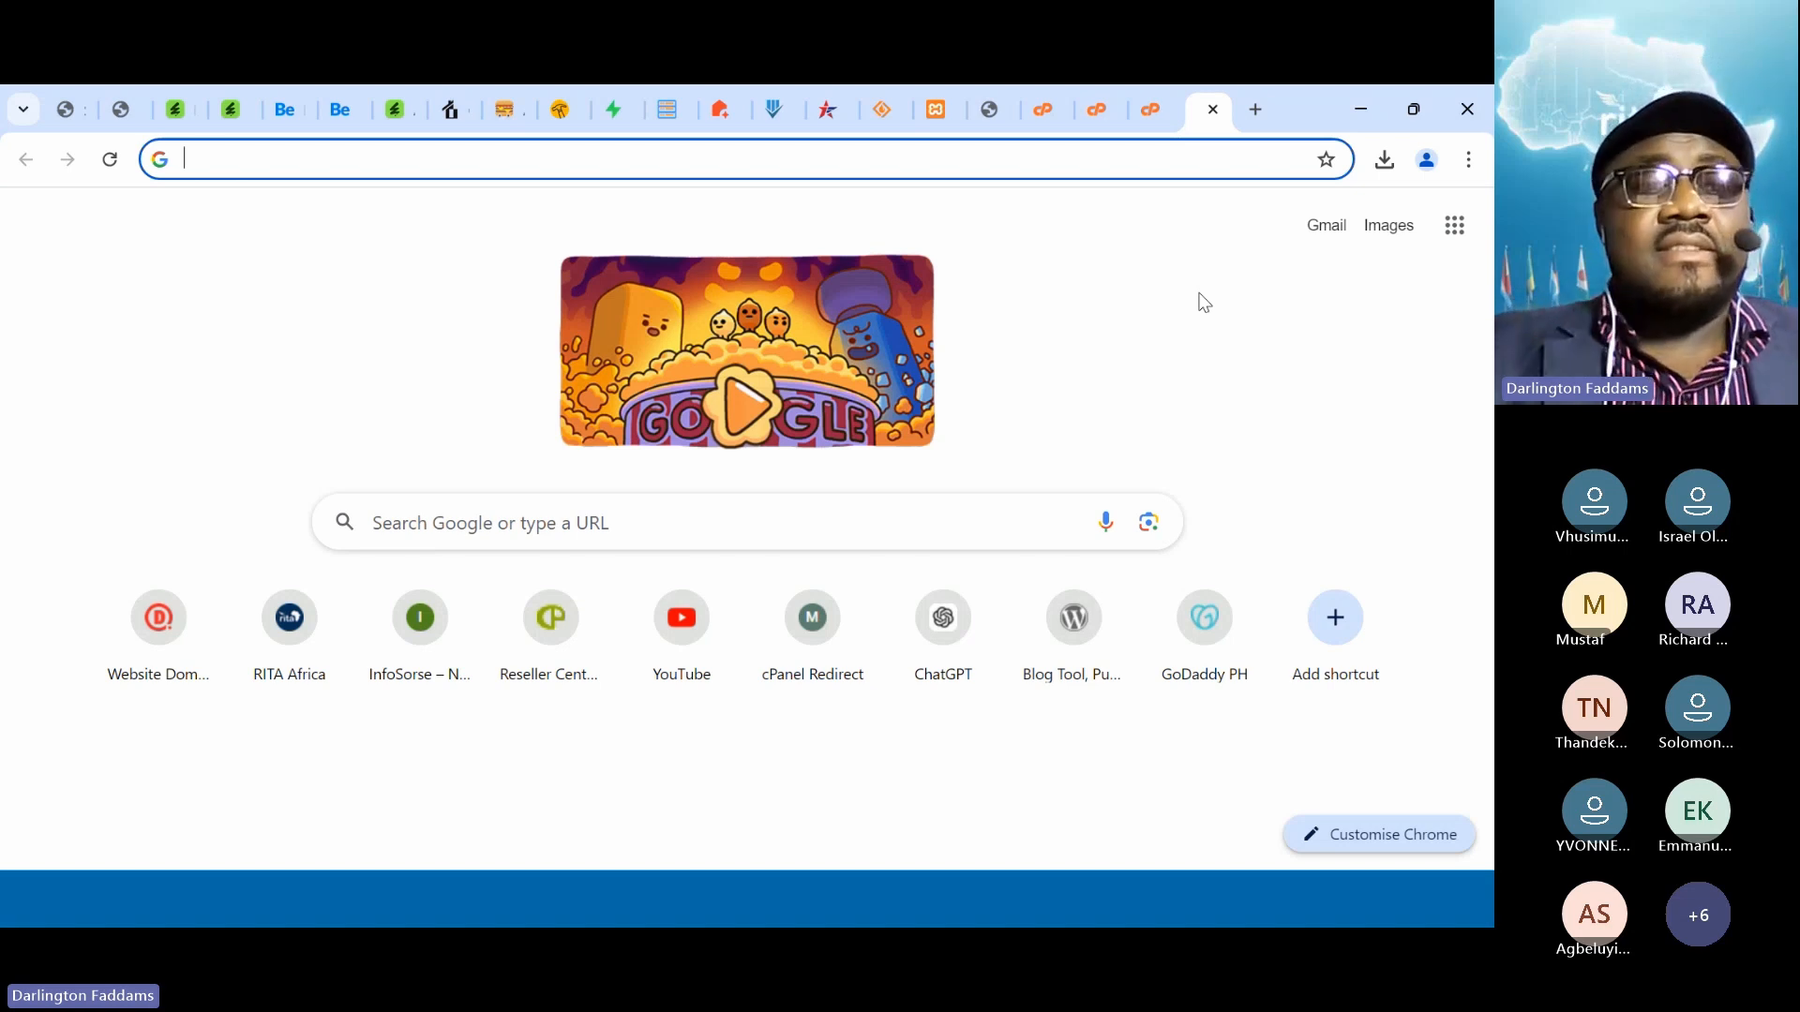
# Load infosorse.com/test/ to confirm Hello World!, then return to the local index.php source tab
pyautogui.write('infosorse.com/test/')
pyautogui.press('Return')
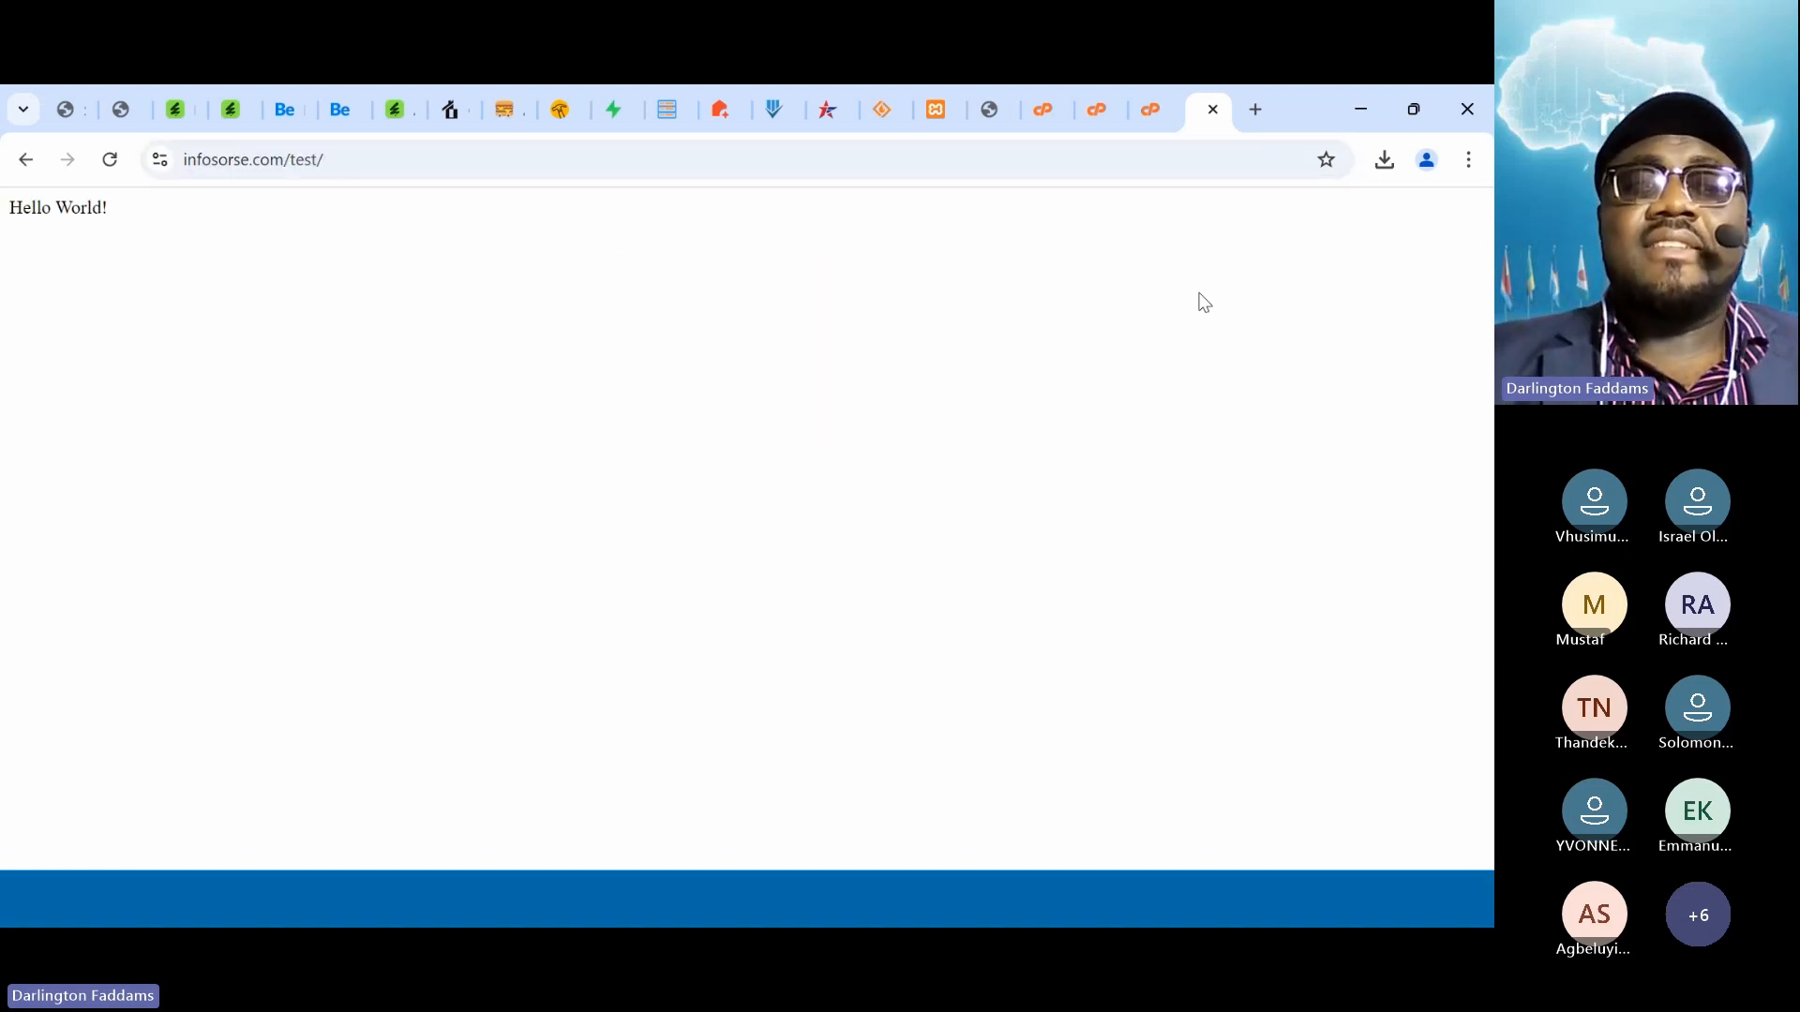
pyautogui.press('super+plus')
pyautogui.press('super+plus')
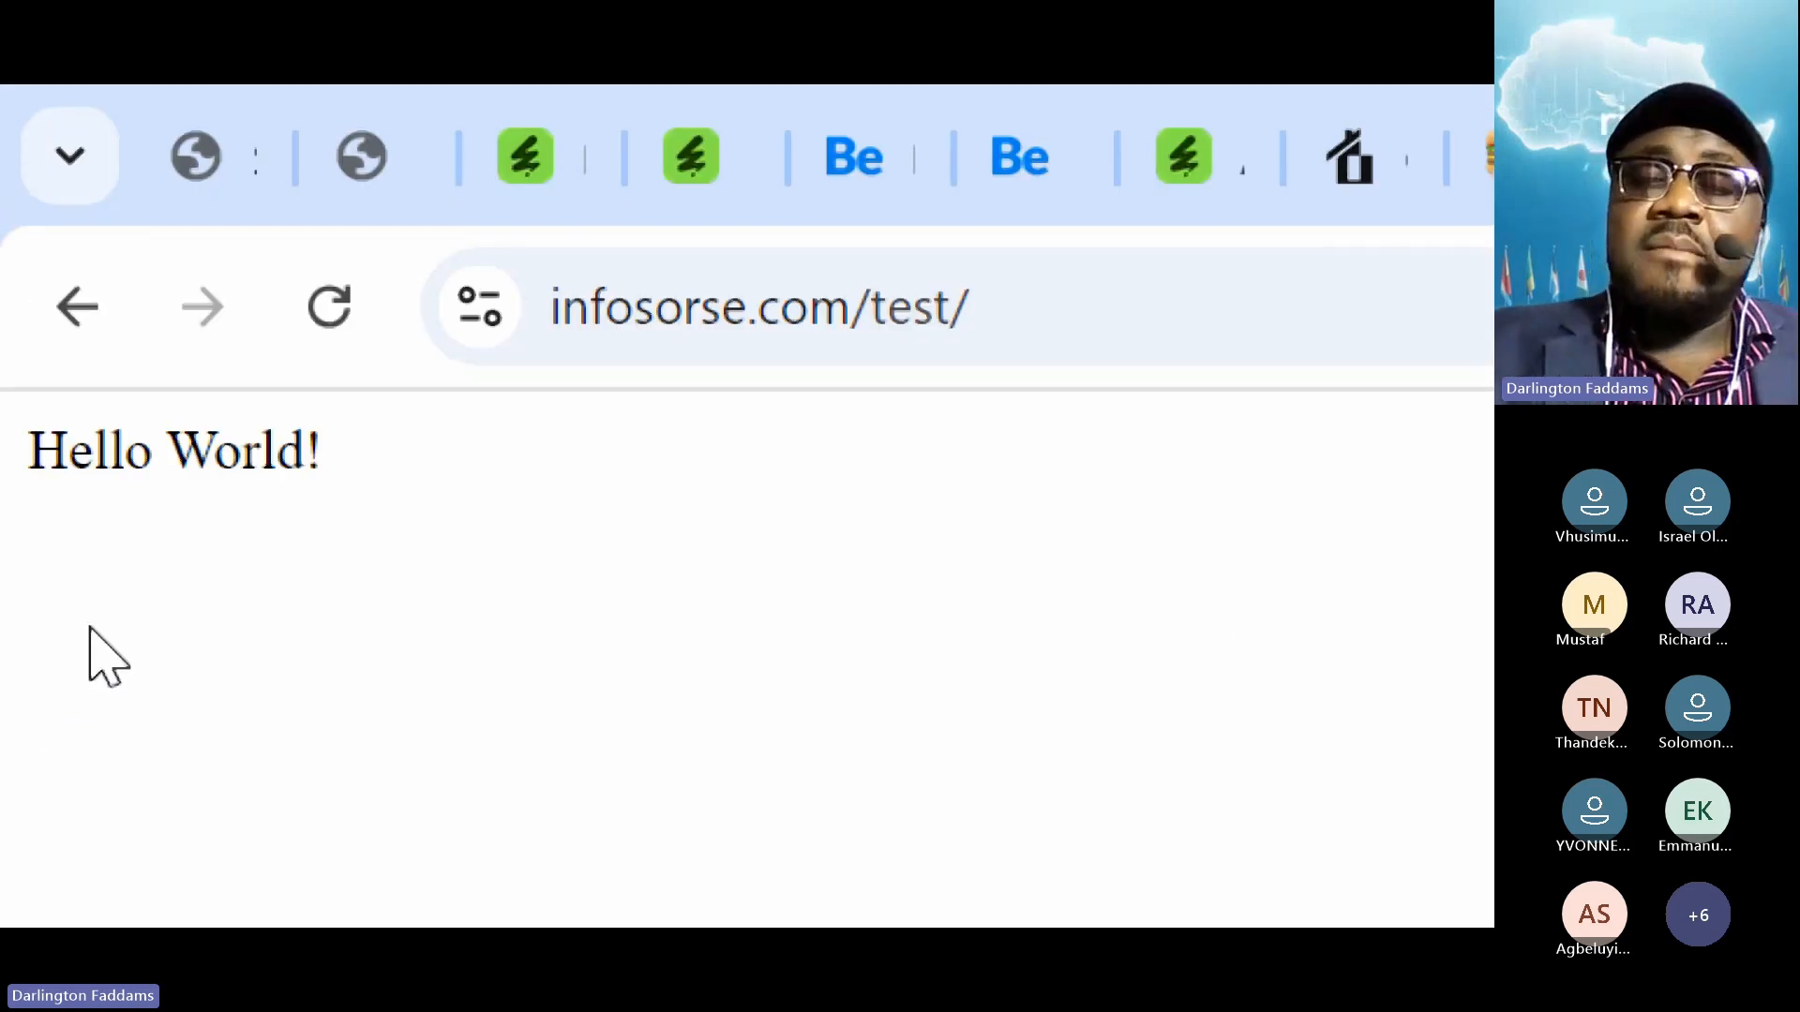
pyautogui.press('super+Escape')
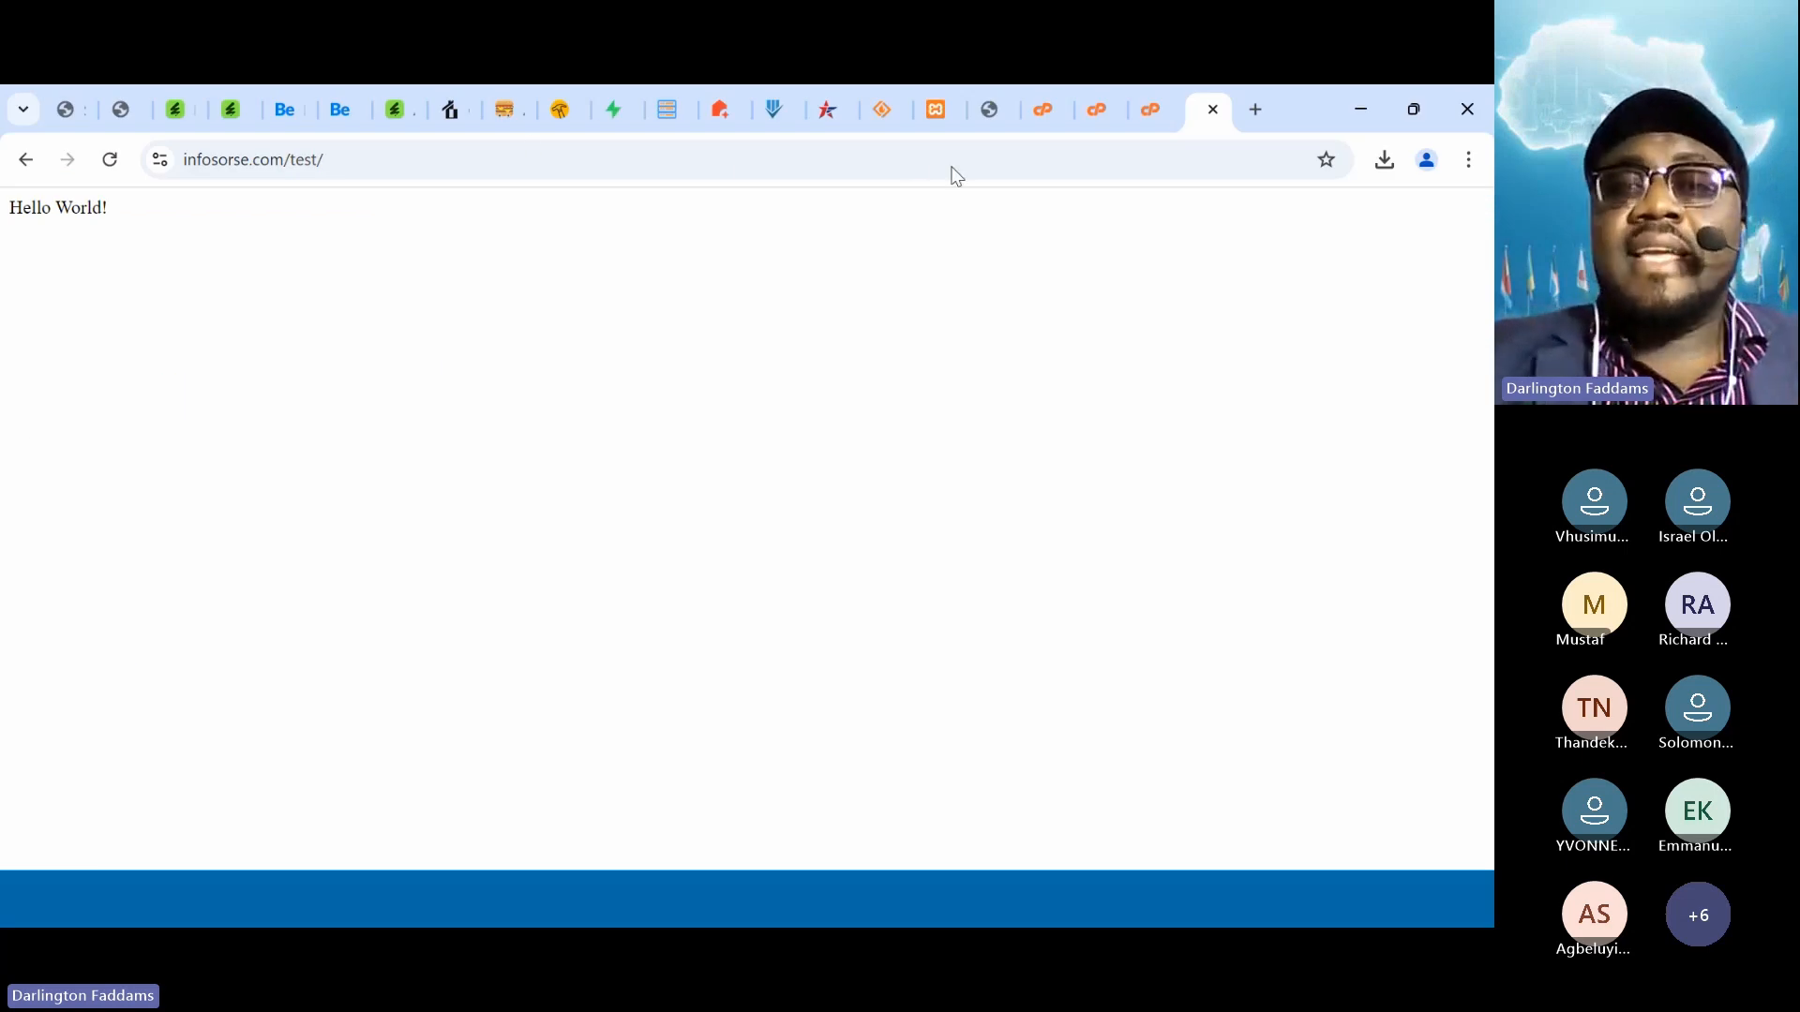
pyautogui.click(982, 111)
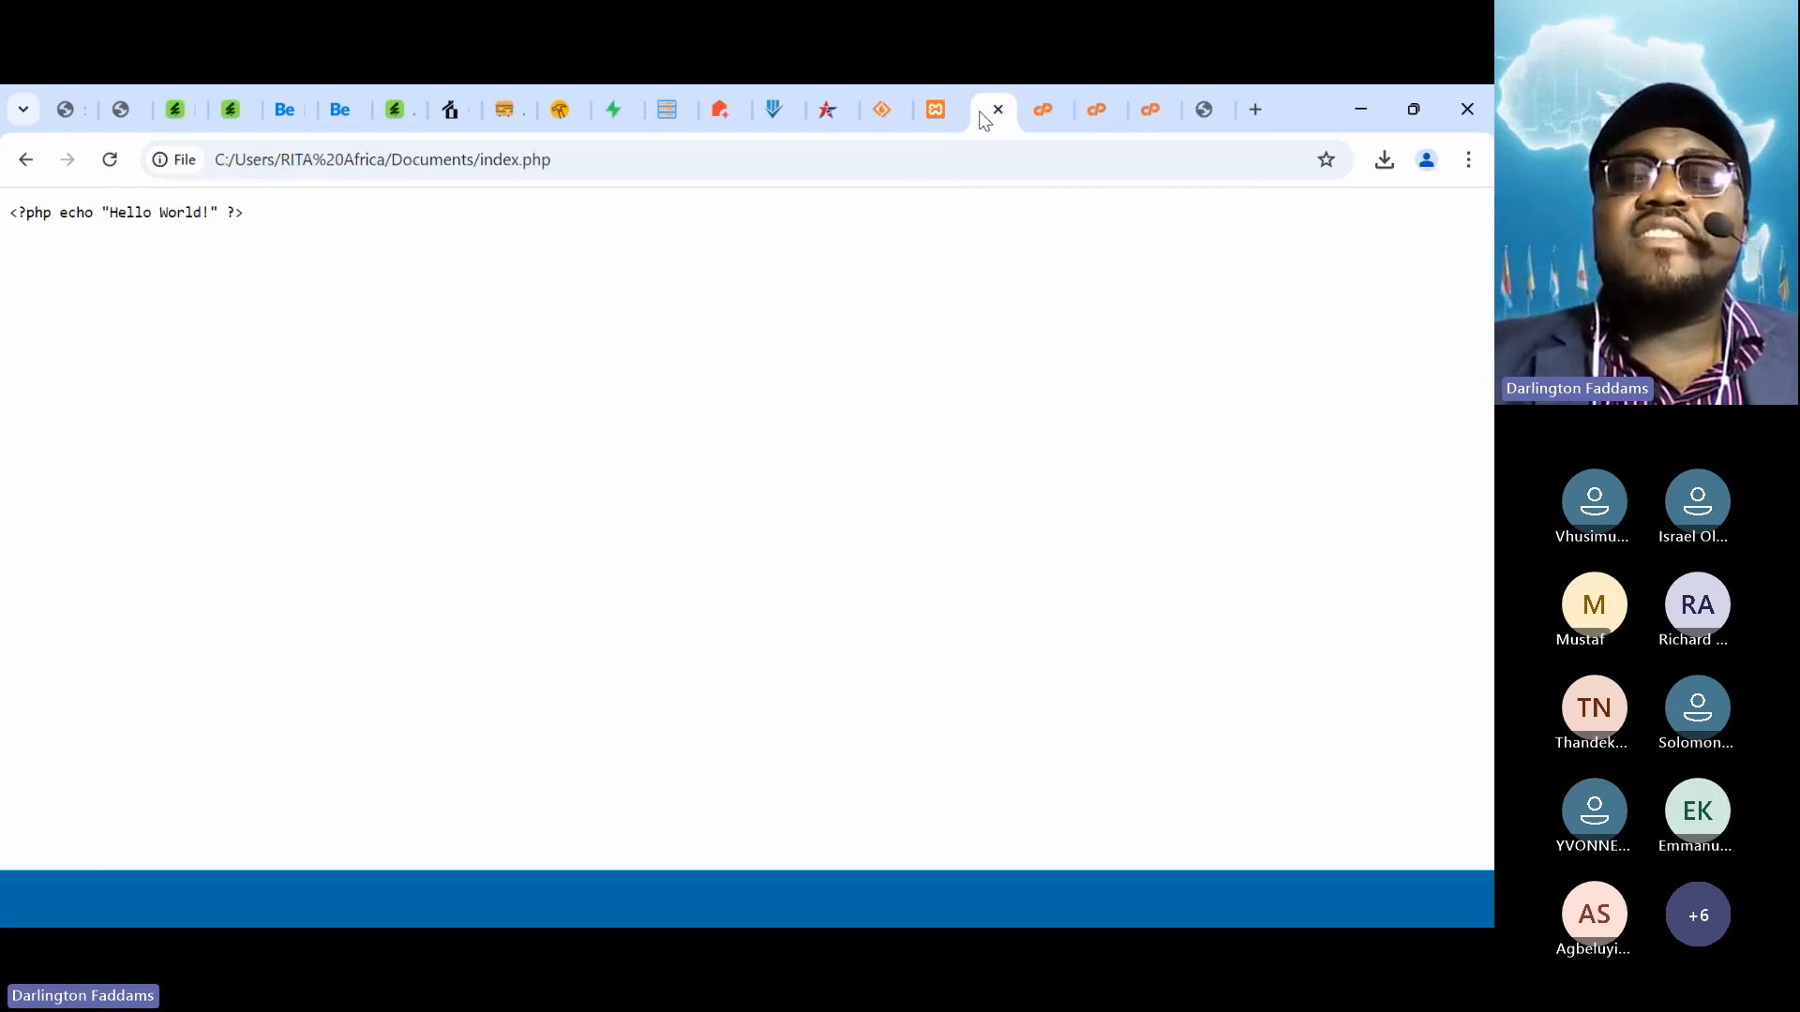
pyautogui.press('super+plus')
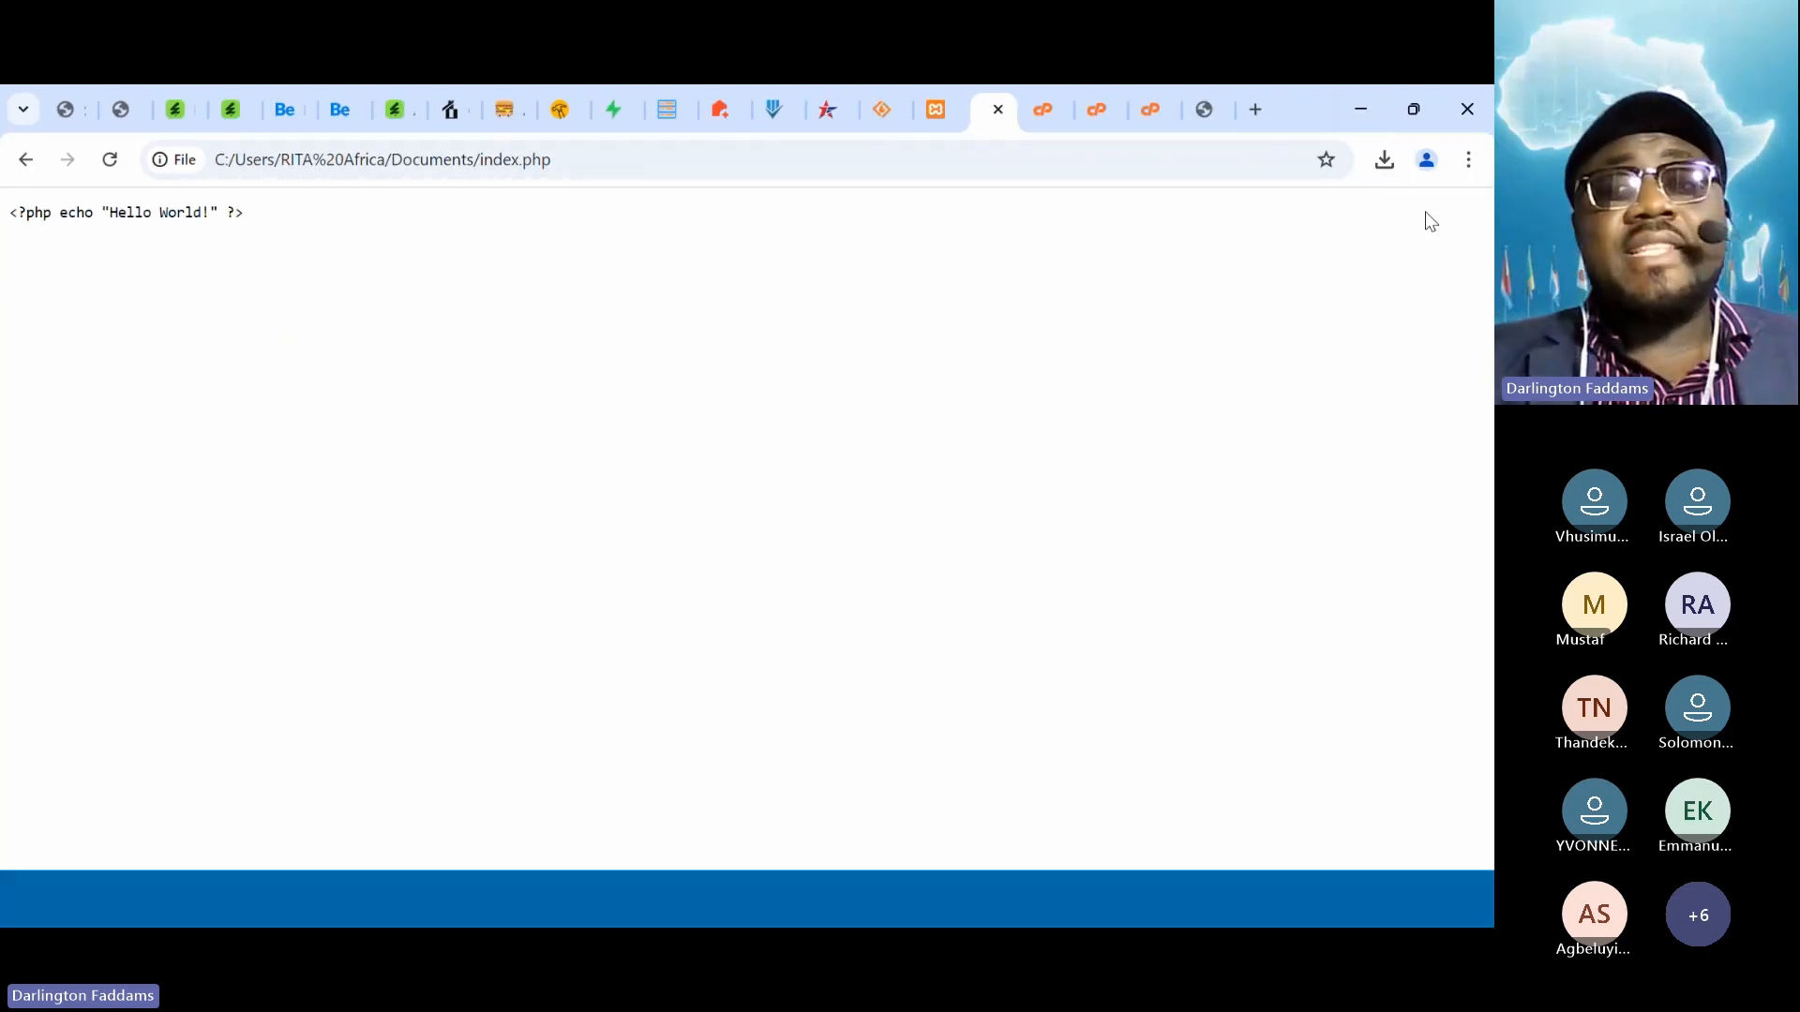
# Reveal the xampp 8.0.30 installer from Chrome's downloads in Downloads and launch it
pyautogui.click(1384, 162)
pyautogui.moveTo(1250, 274)
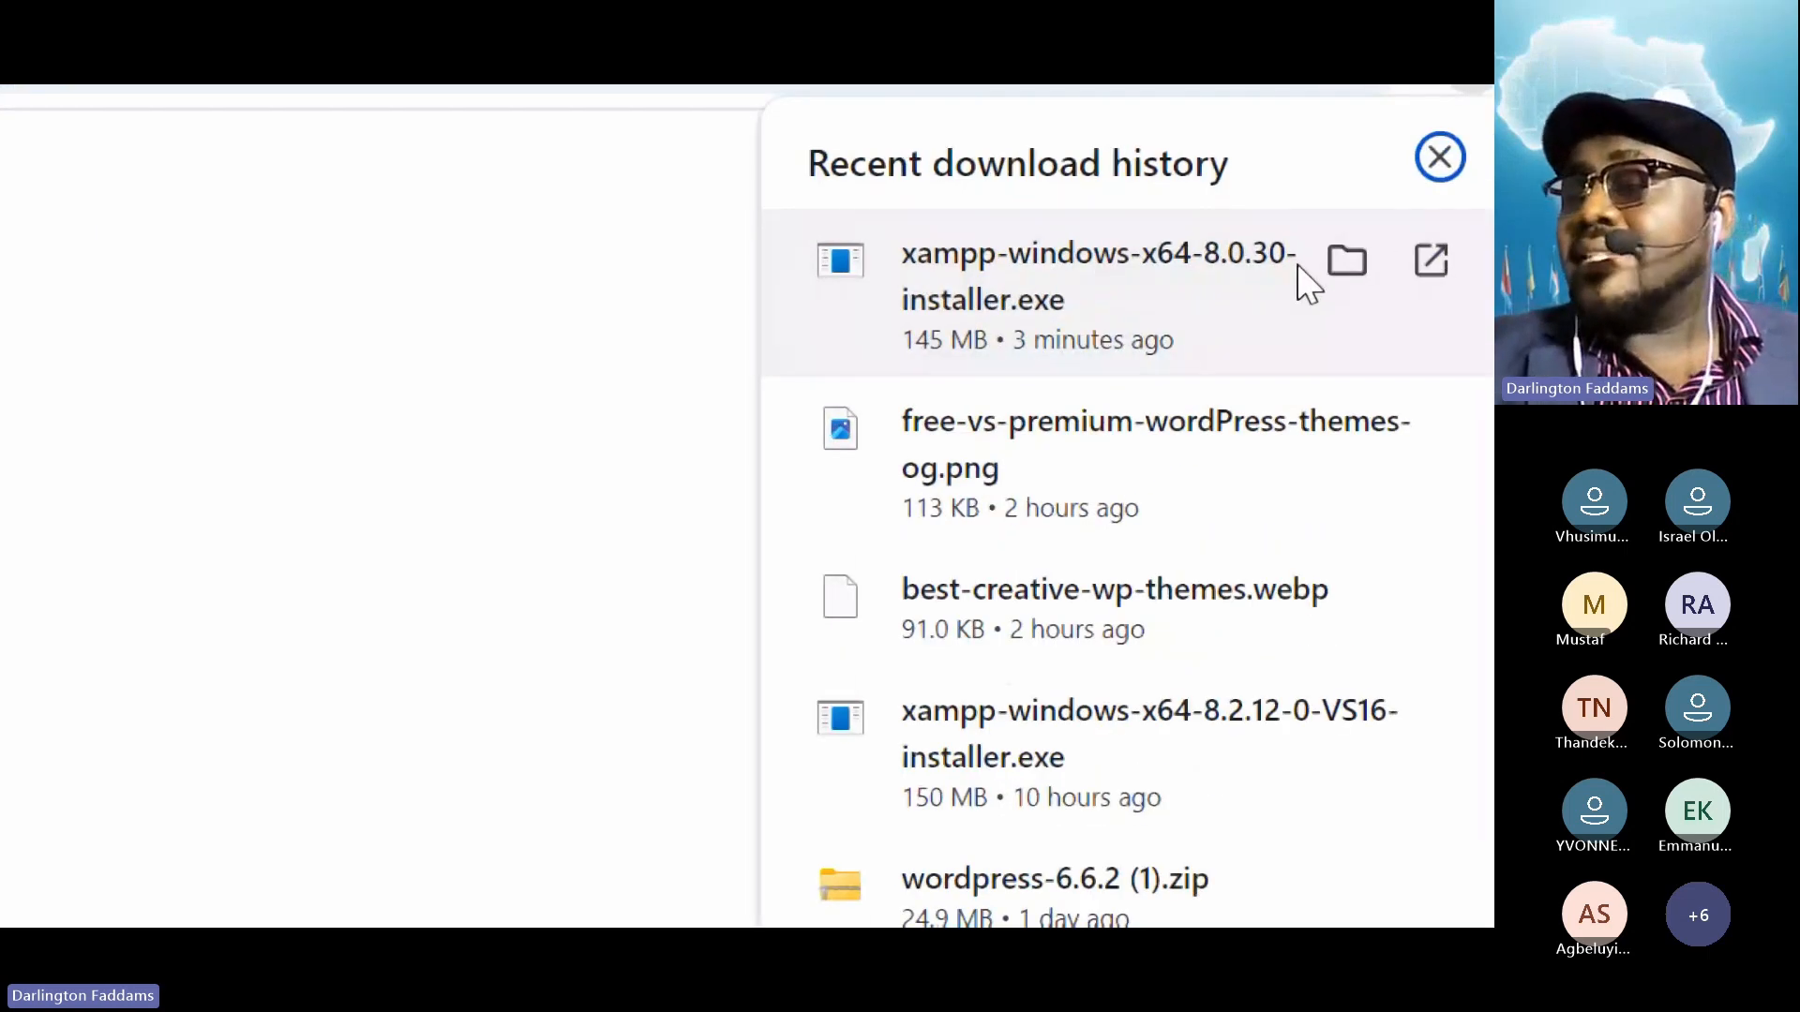
pyautogui.click(1239, 265)
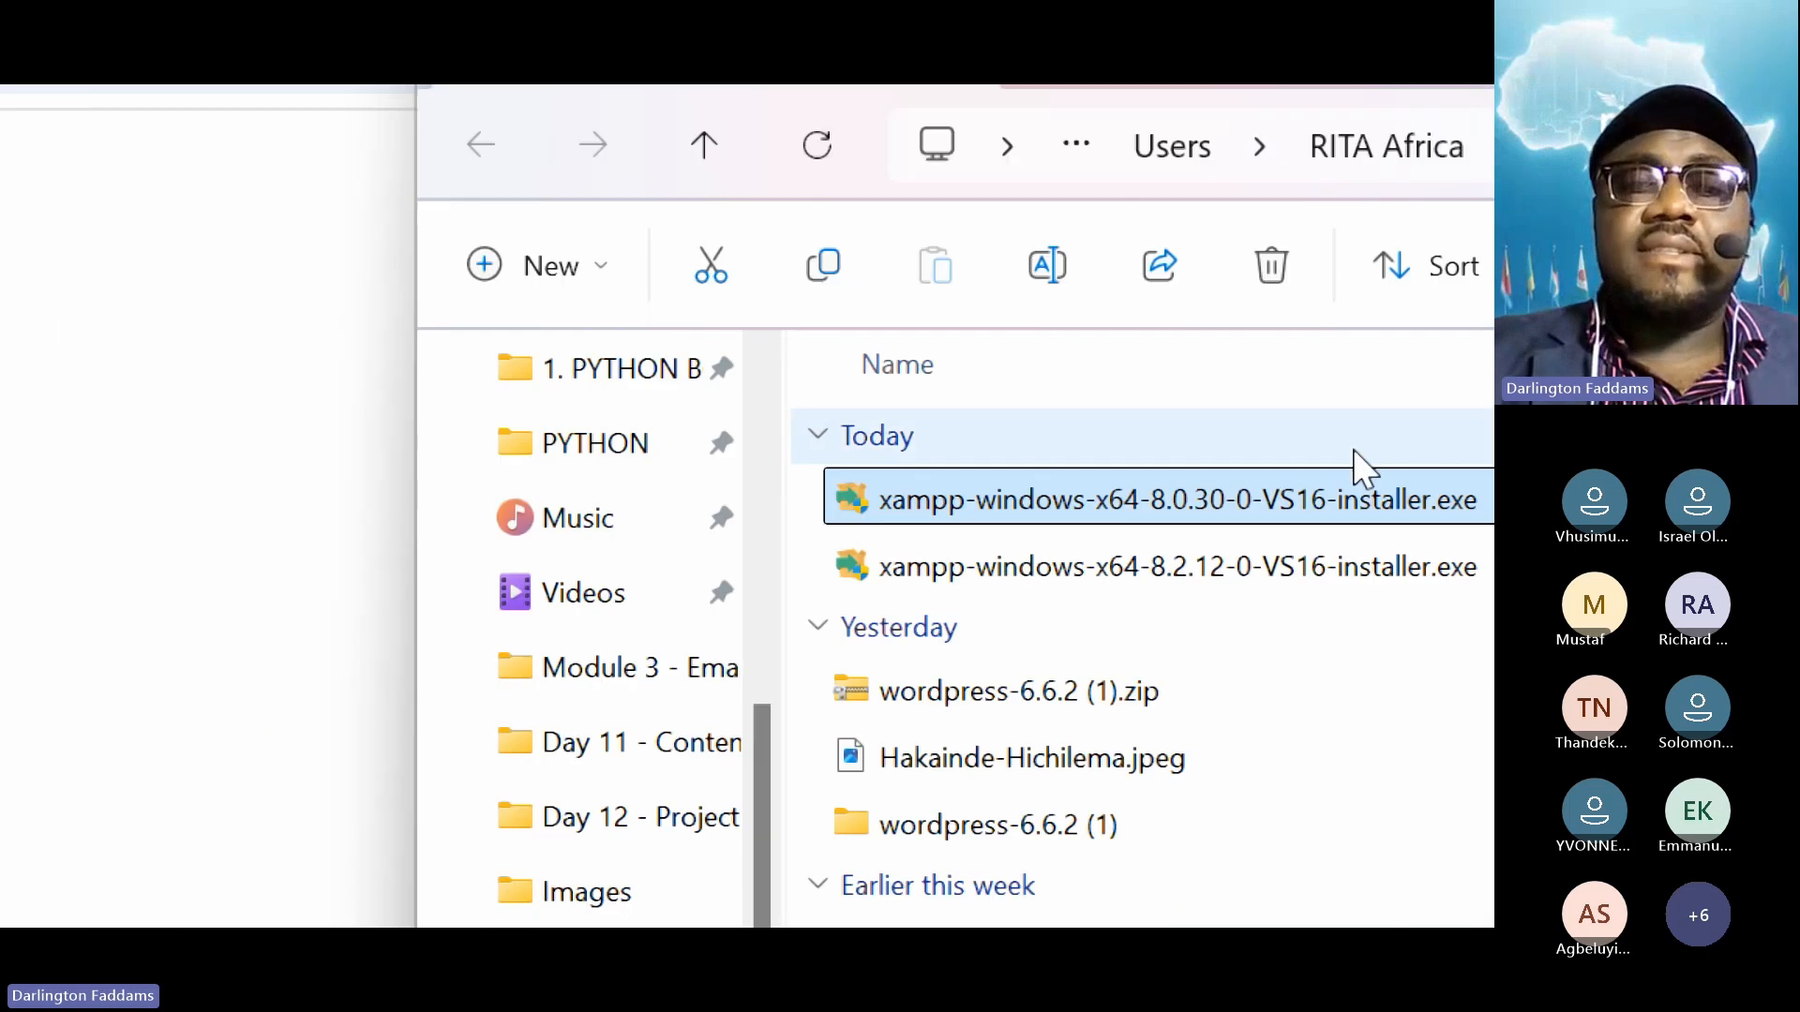
pyautogui.doubleClick(928, 506)
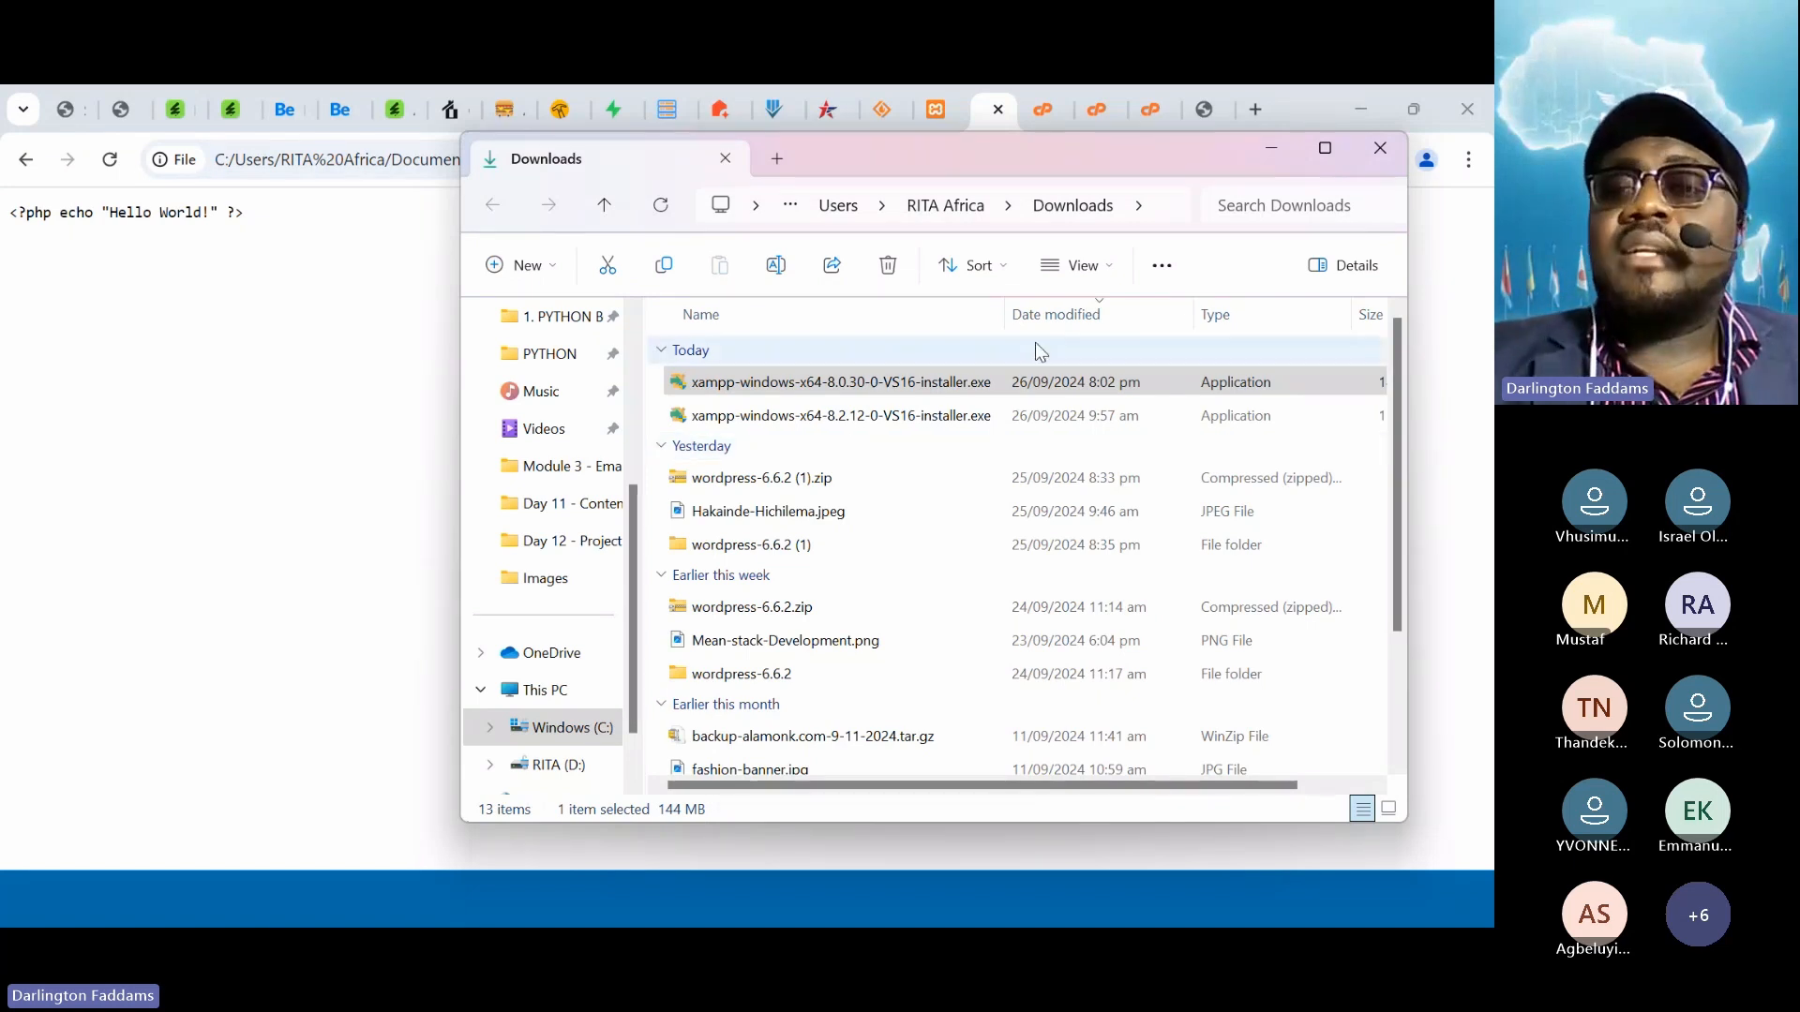
# Accept the antivirus prompt, dismiss the UAC warning, and minimize Chrome to reveal the XAMPP wizard
pyautogui.click(1273, 165)
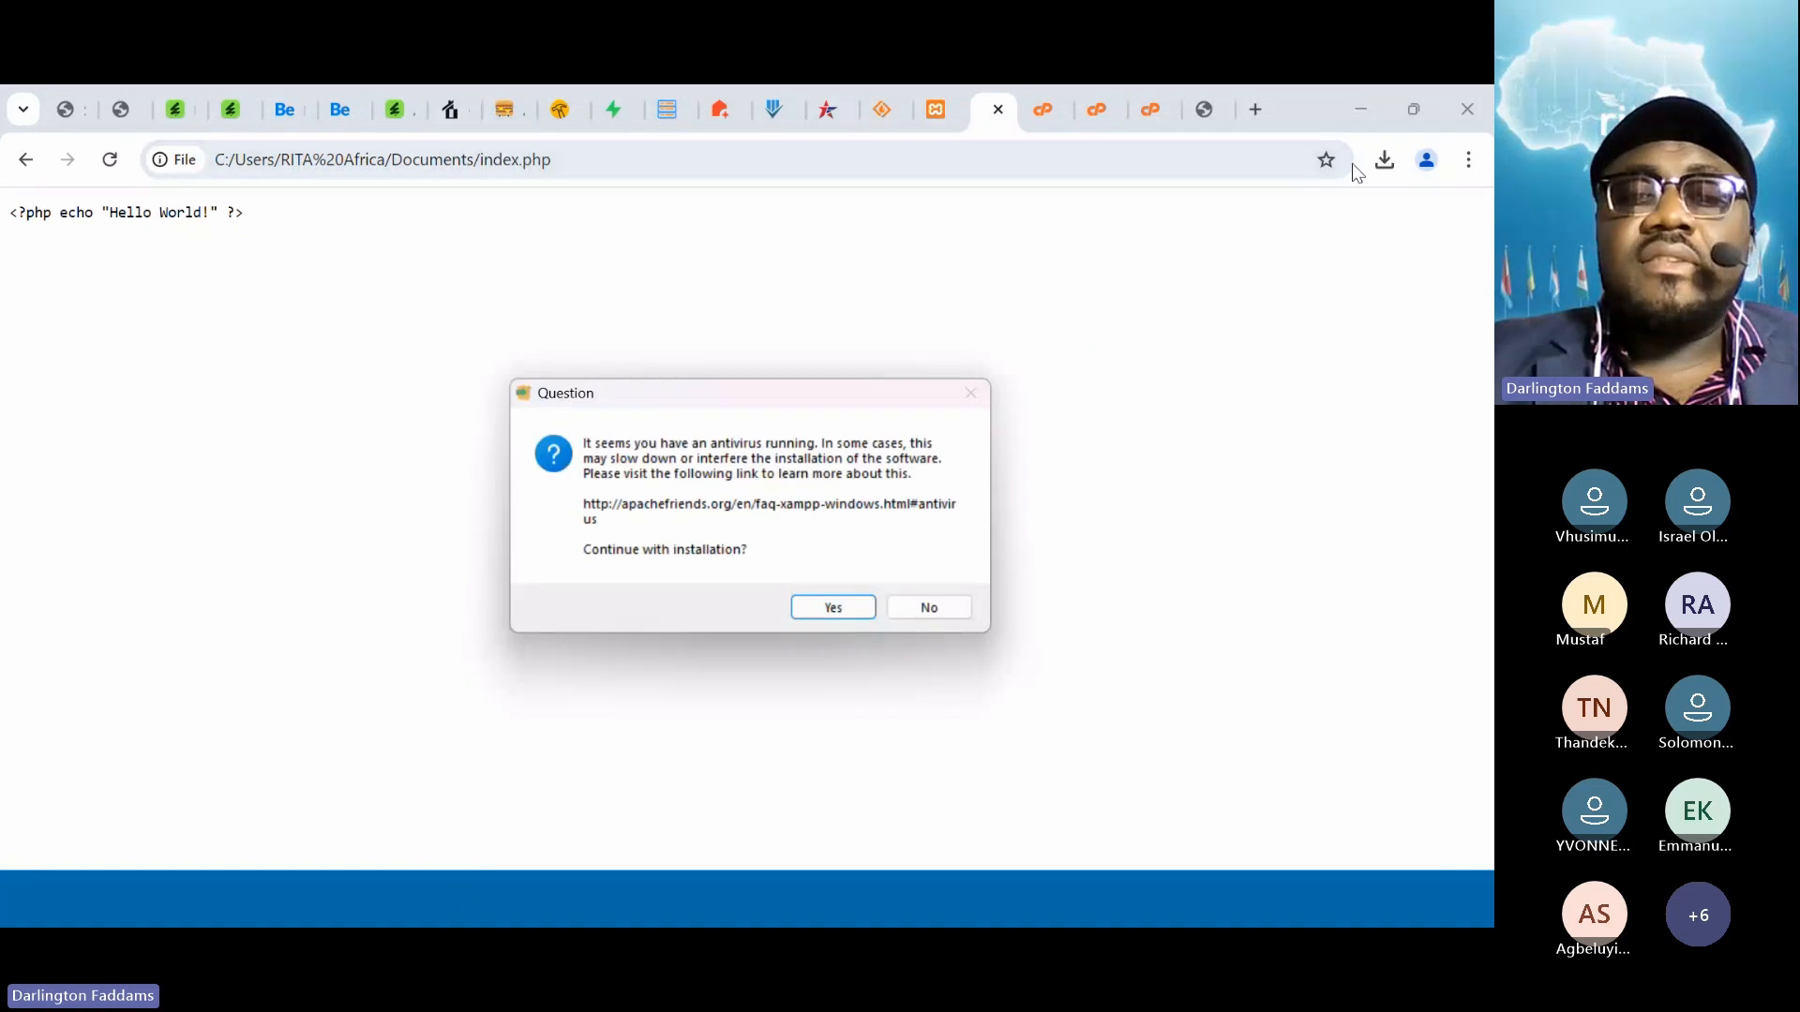
pyautogui.click(823, 610)
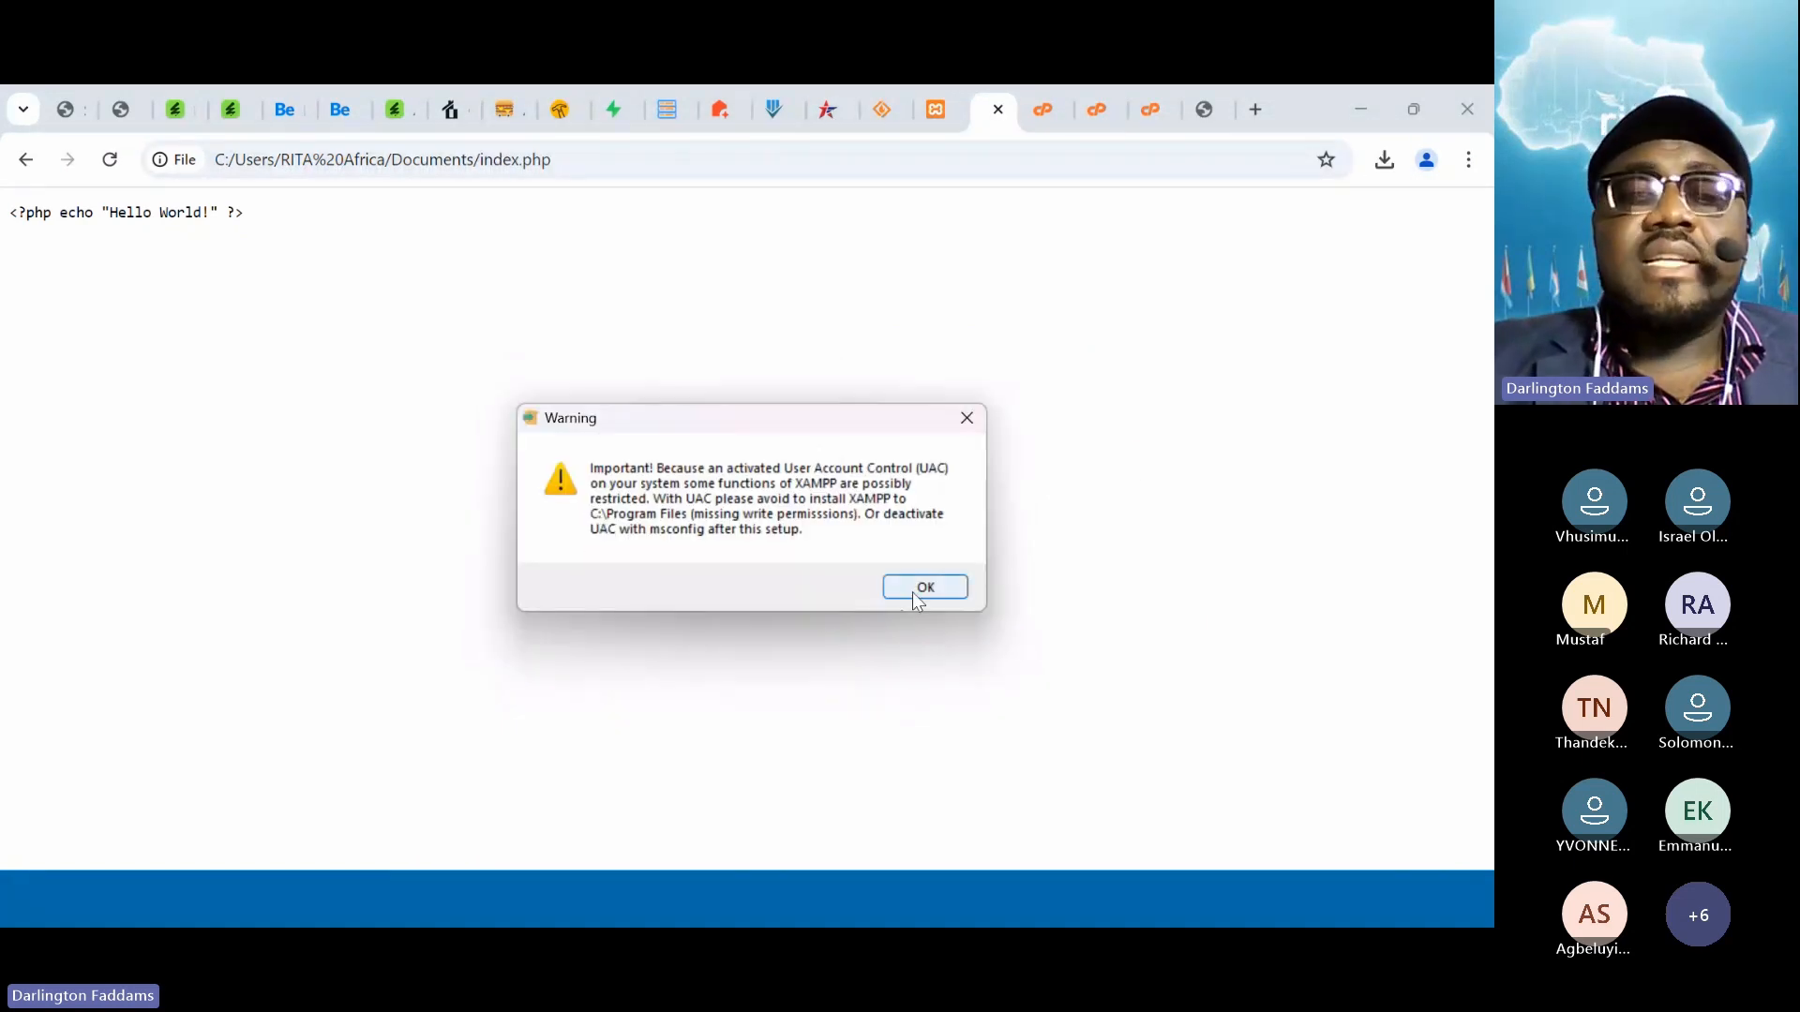
pyautogui.click(967, 419)
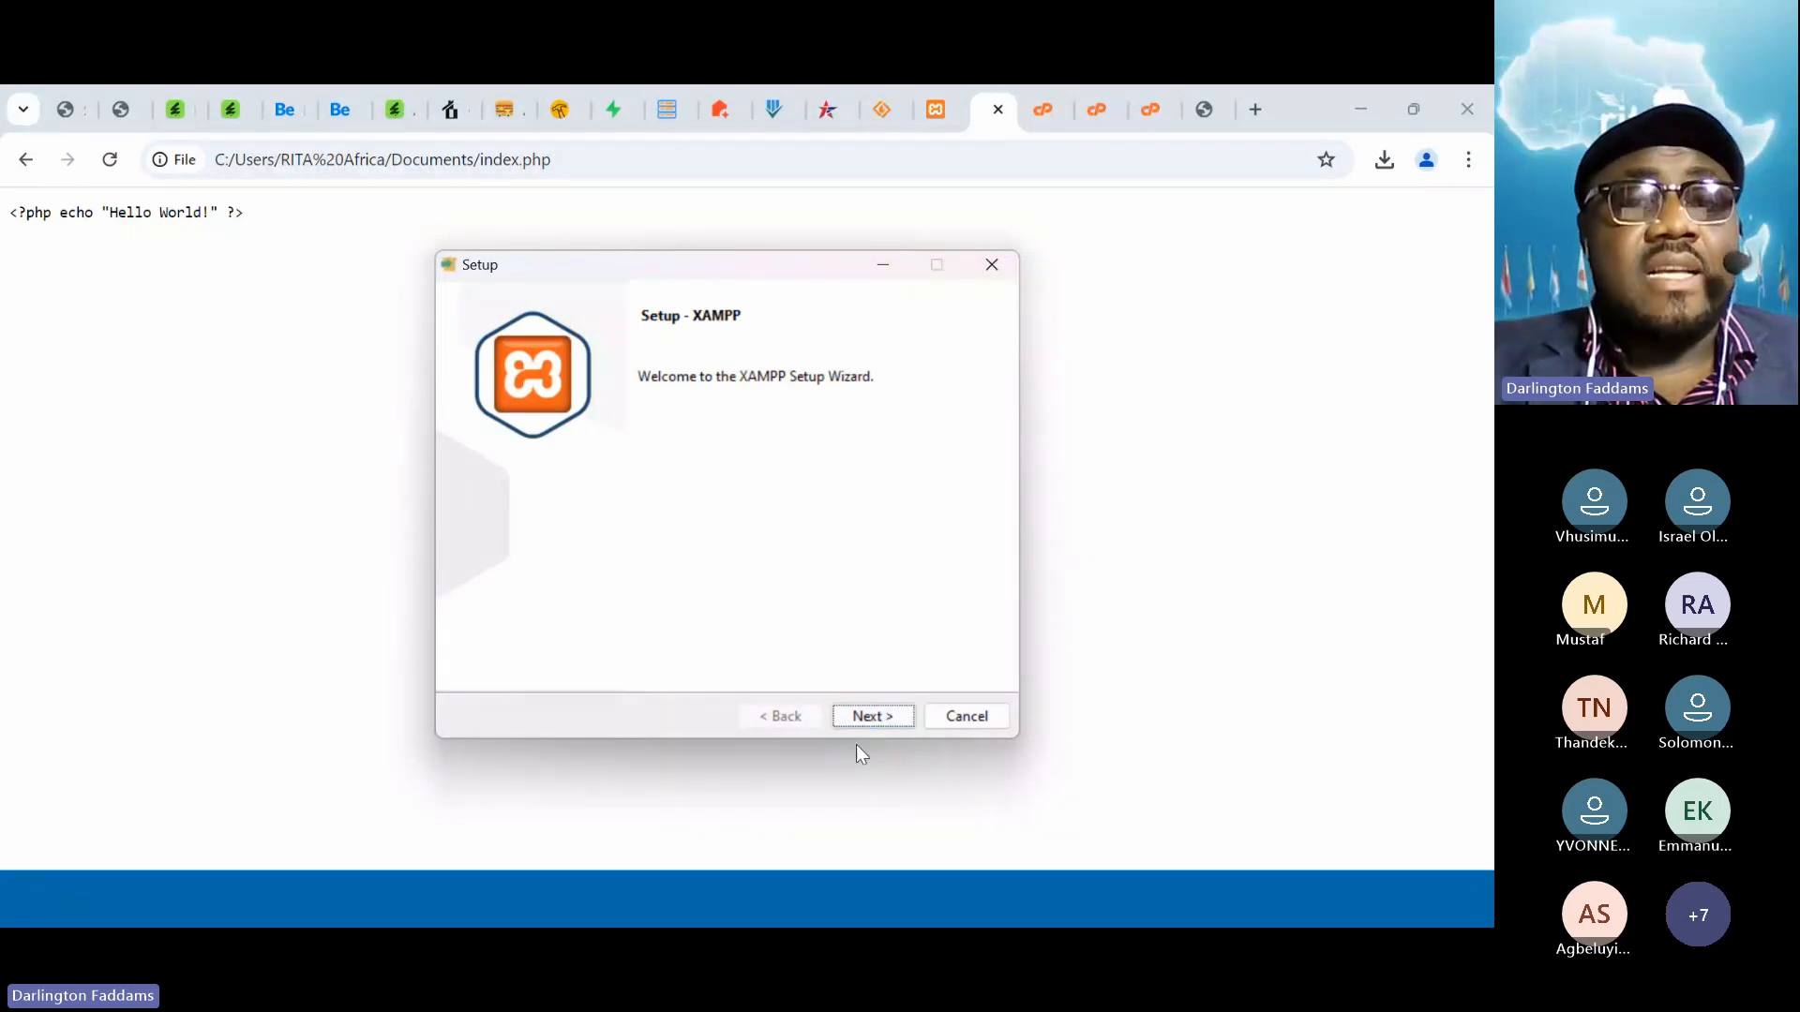
pyautogui.click(1386, 163)
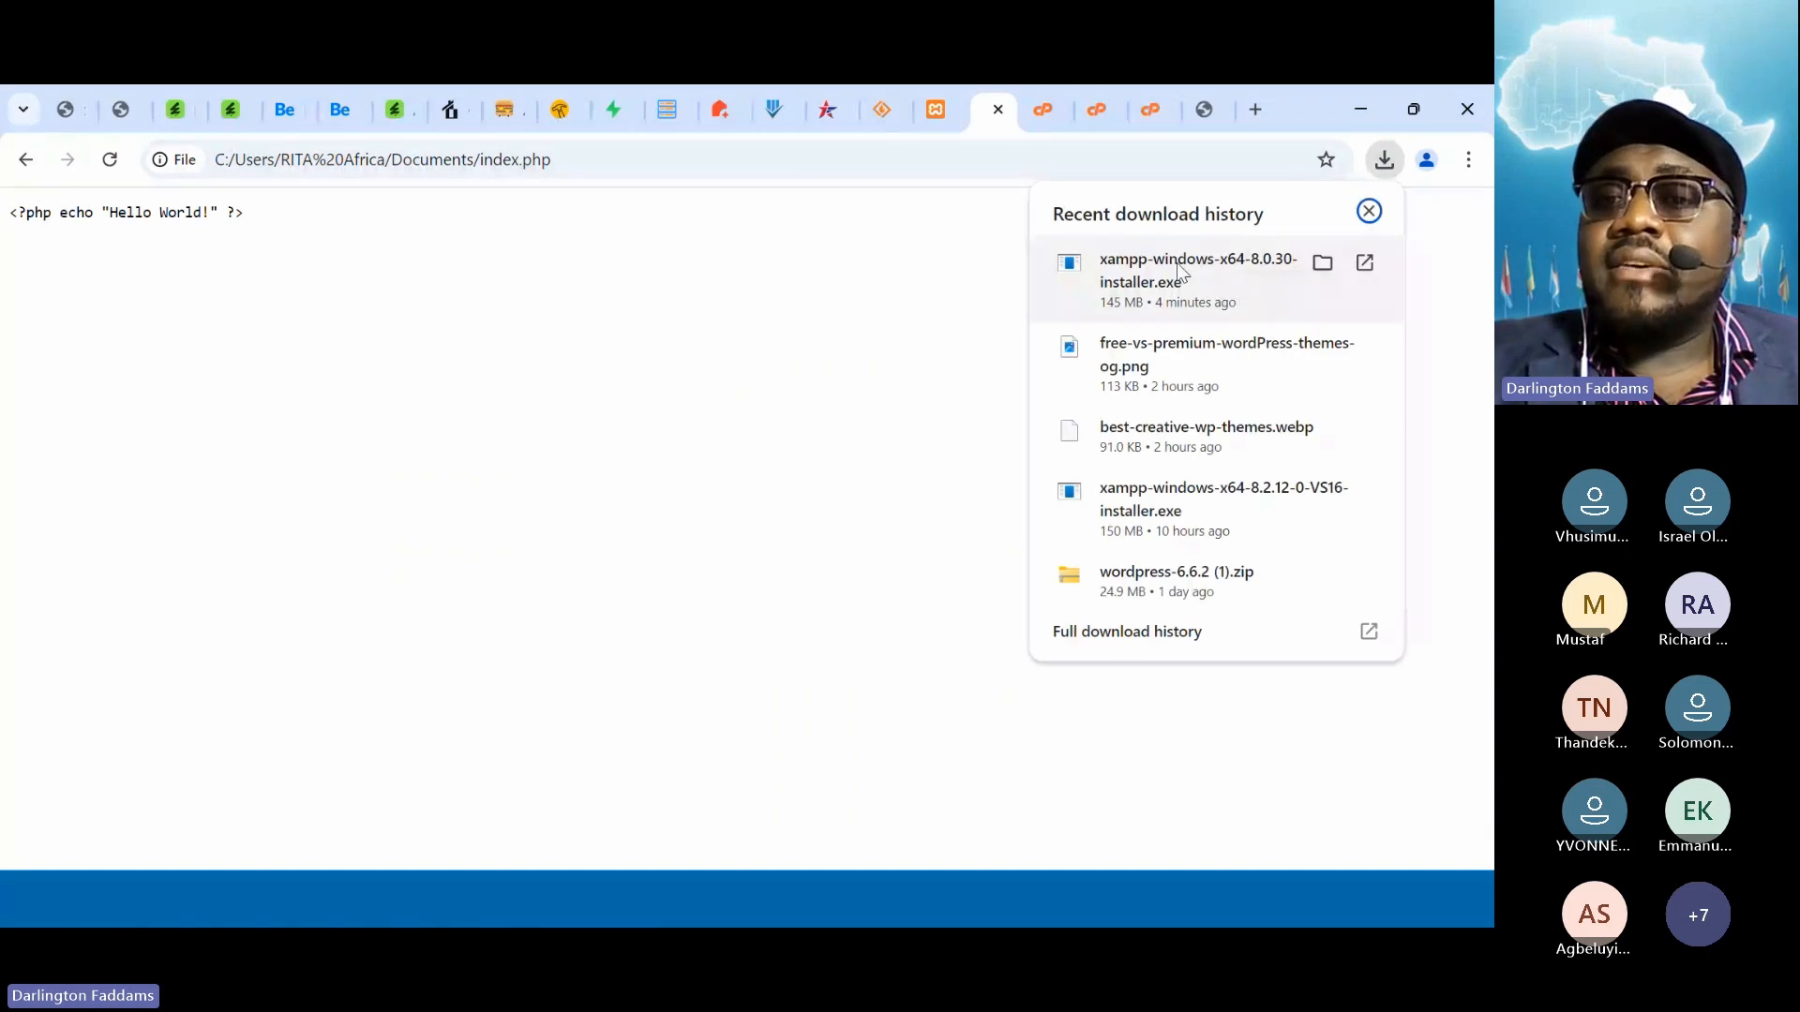
pyautogui.click(1359, 107)
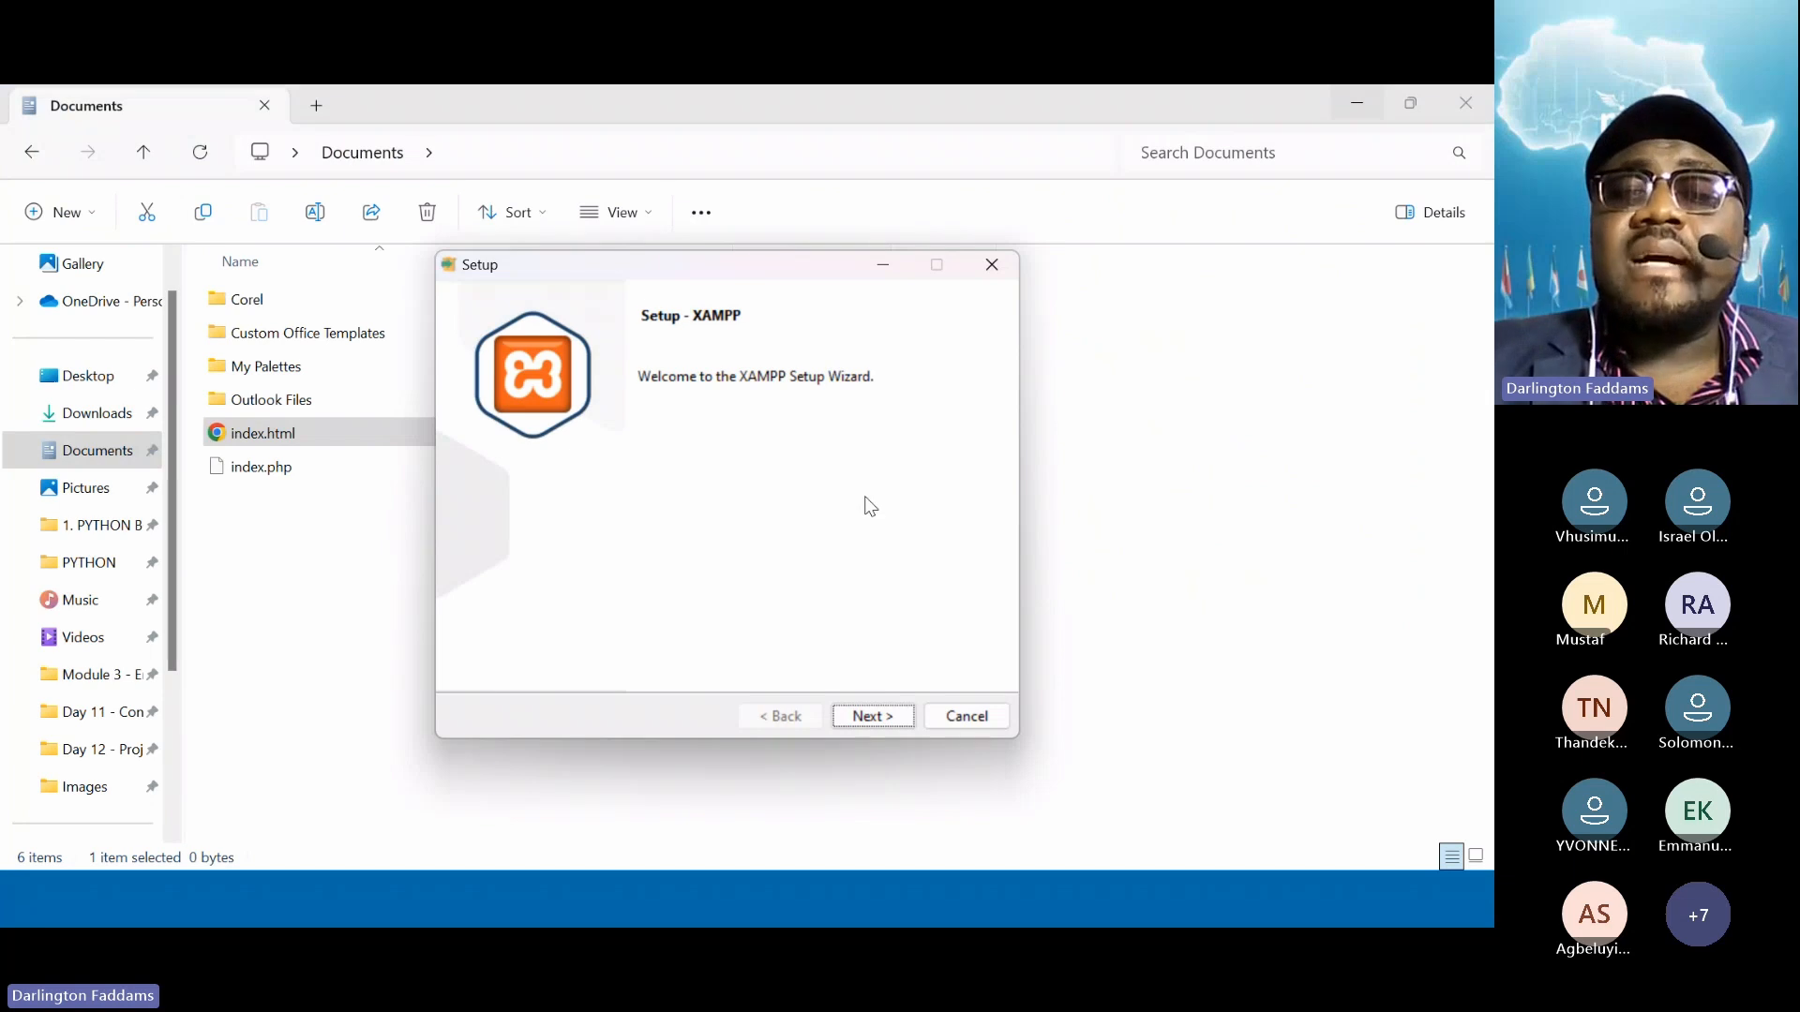
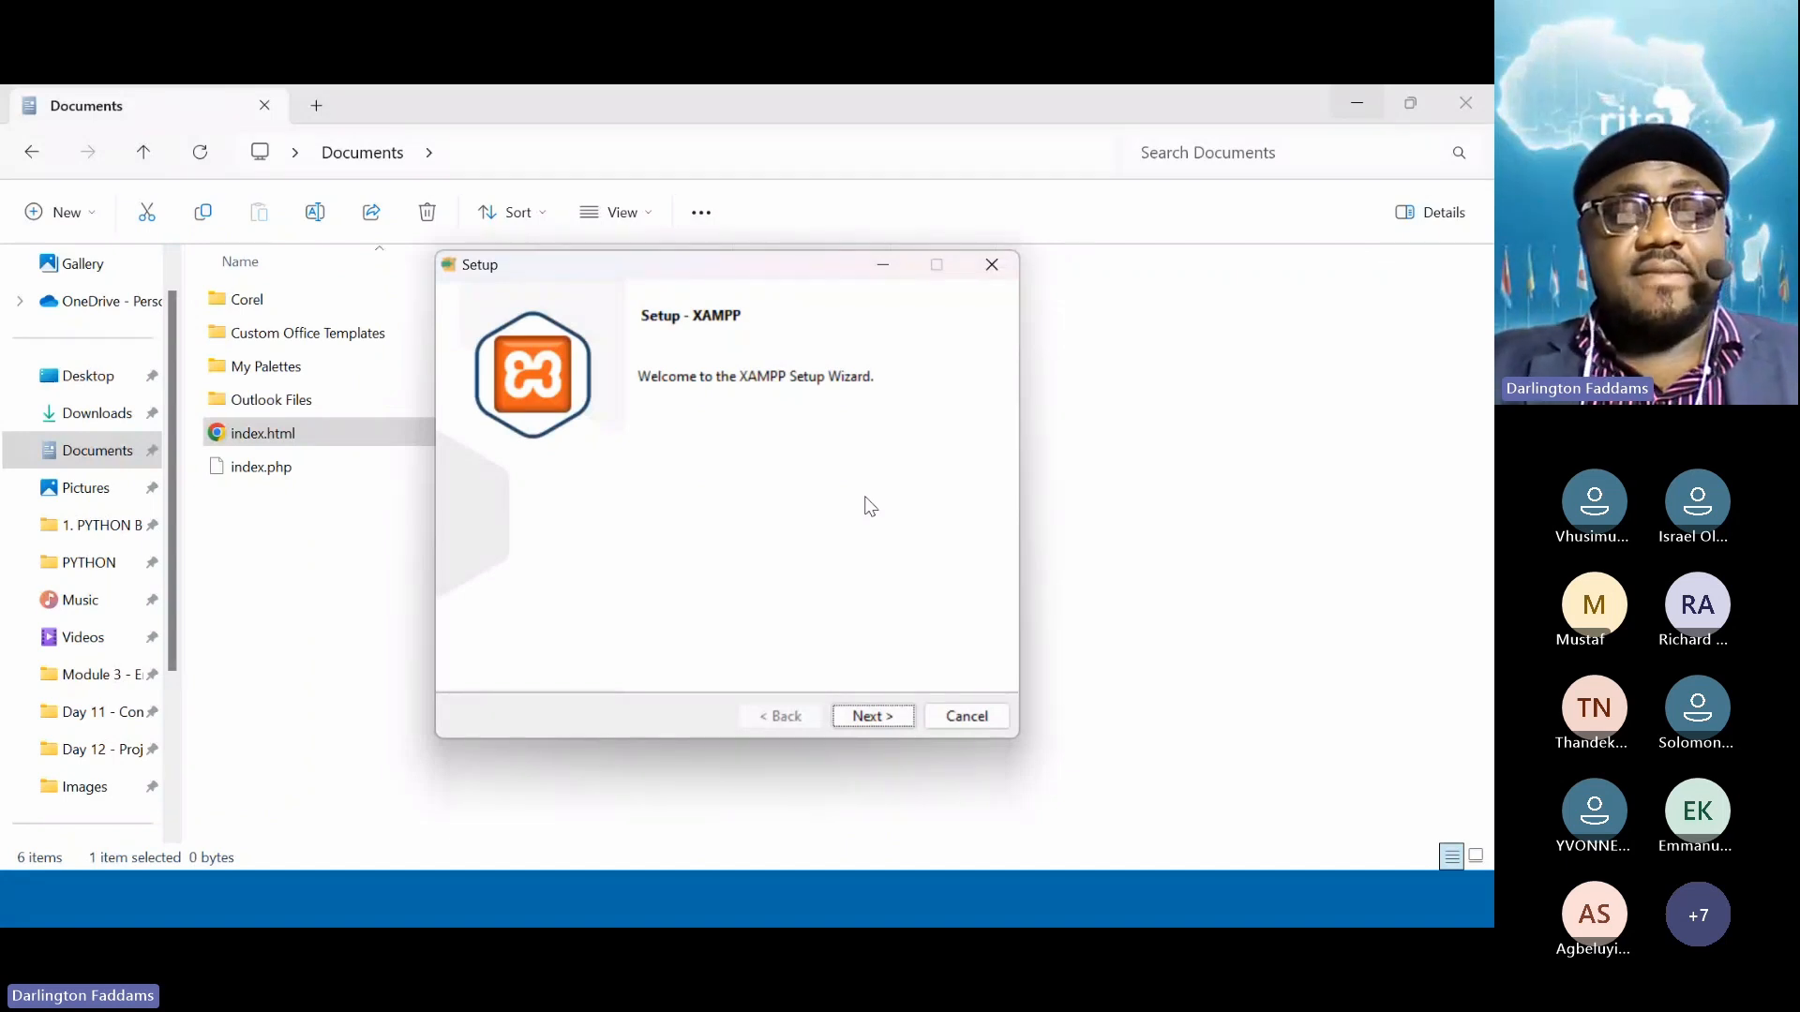
# Close the XAMPP Setup Wizard and confirm aborting the installation, returning to the Documents folder
pyautogui.hotkey('alt', 'Tab')
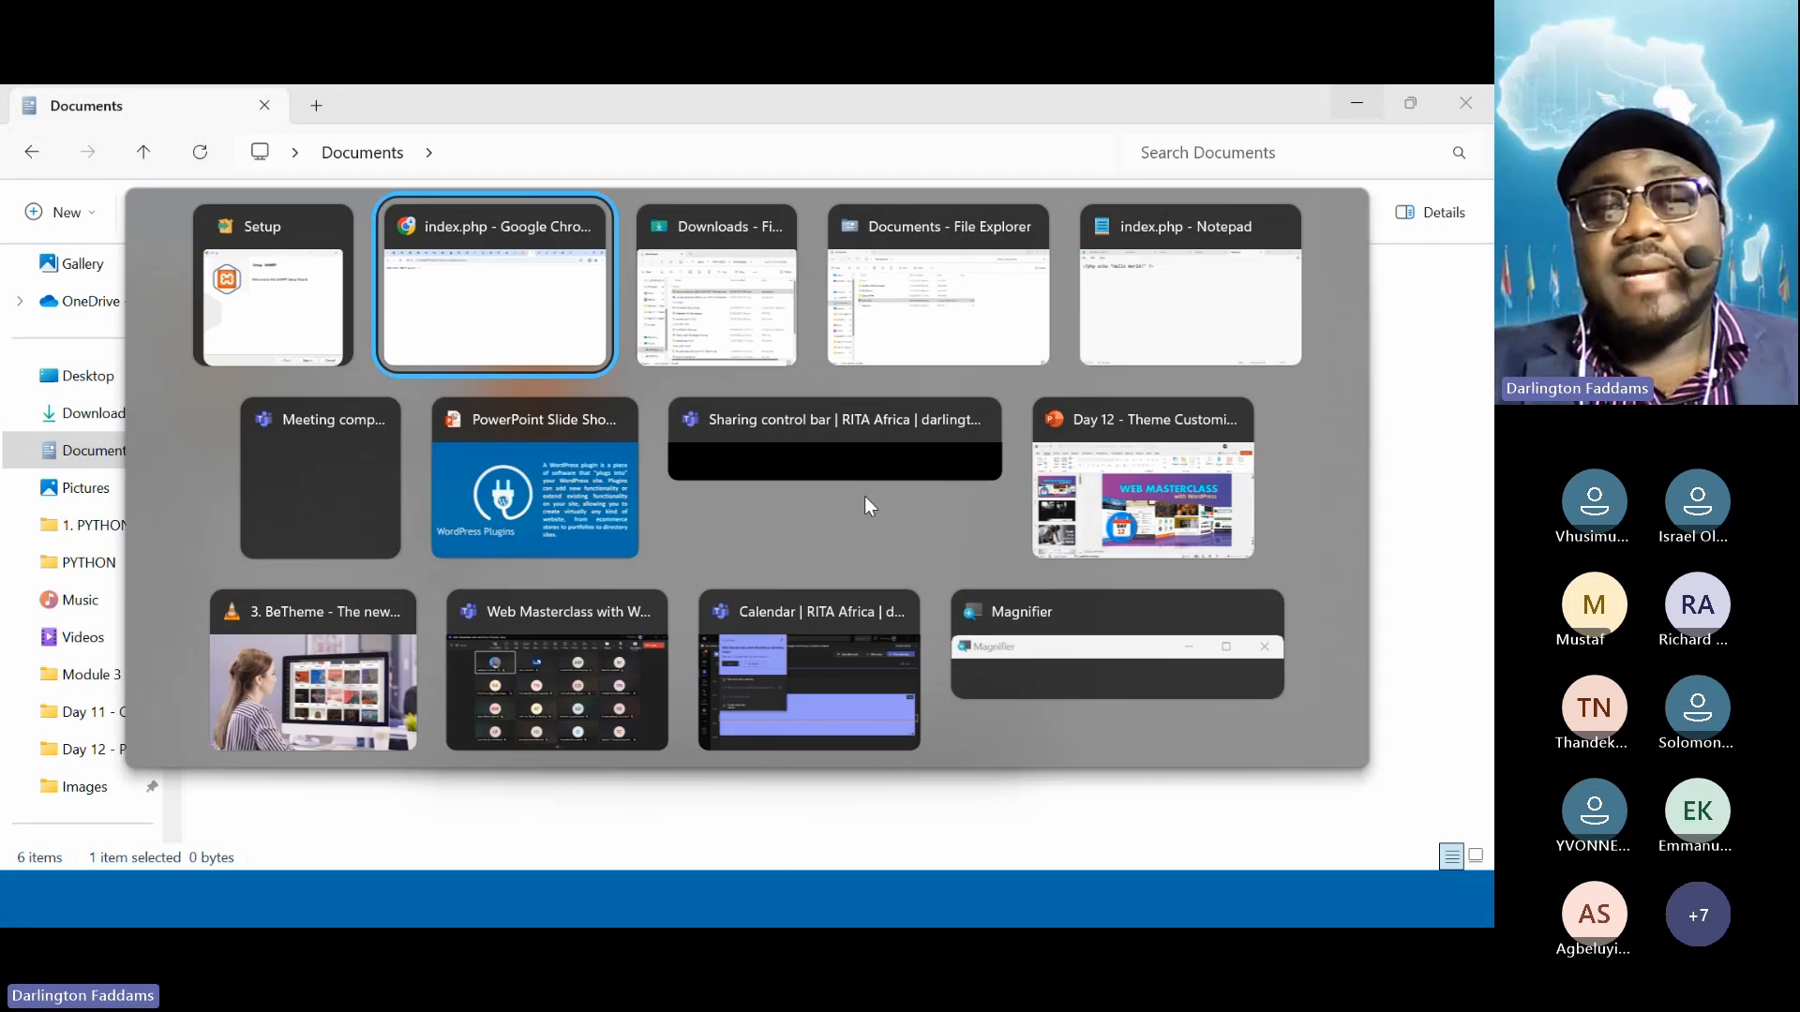
pyautogui.hotkey('alt', 'shift', 'Tab')
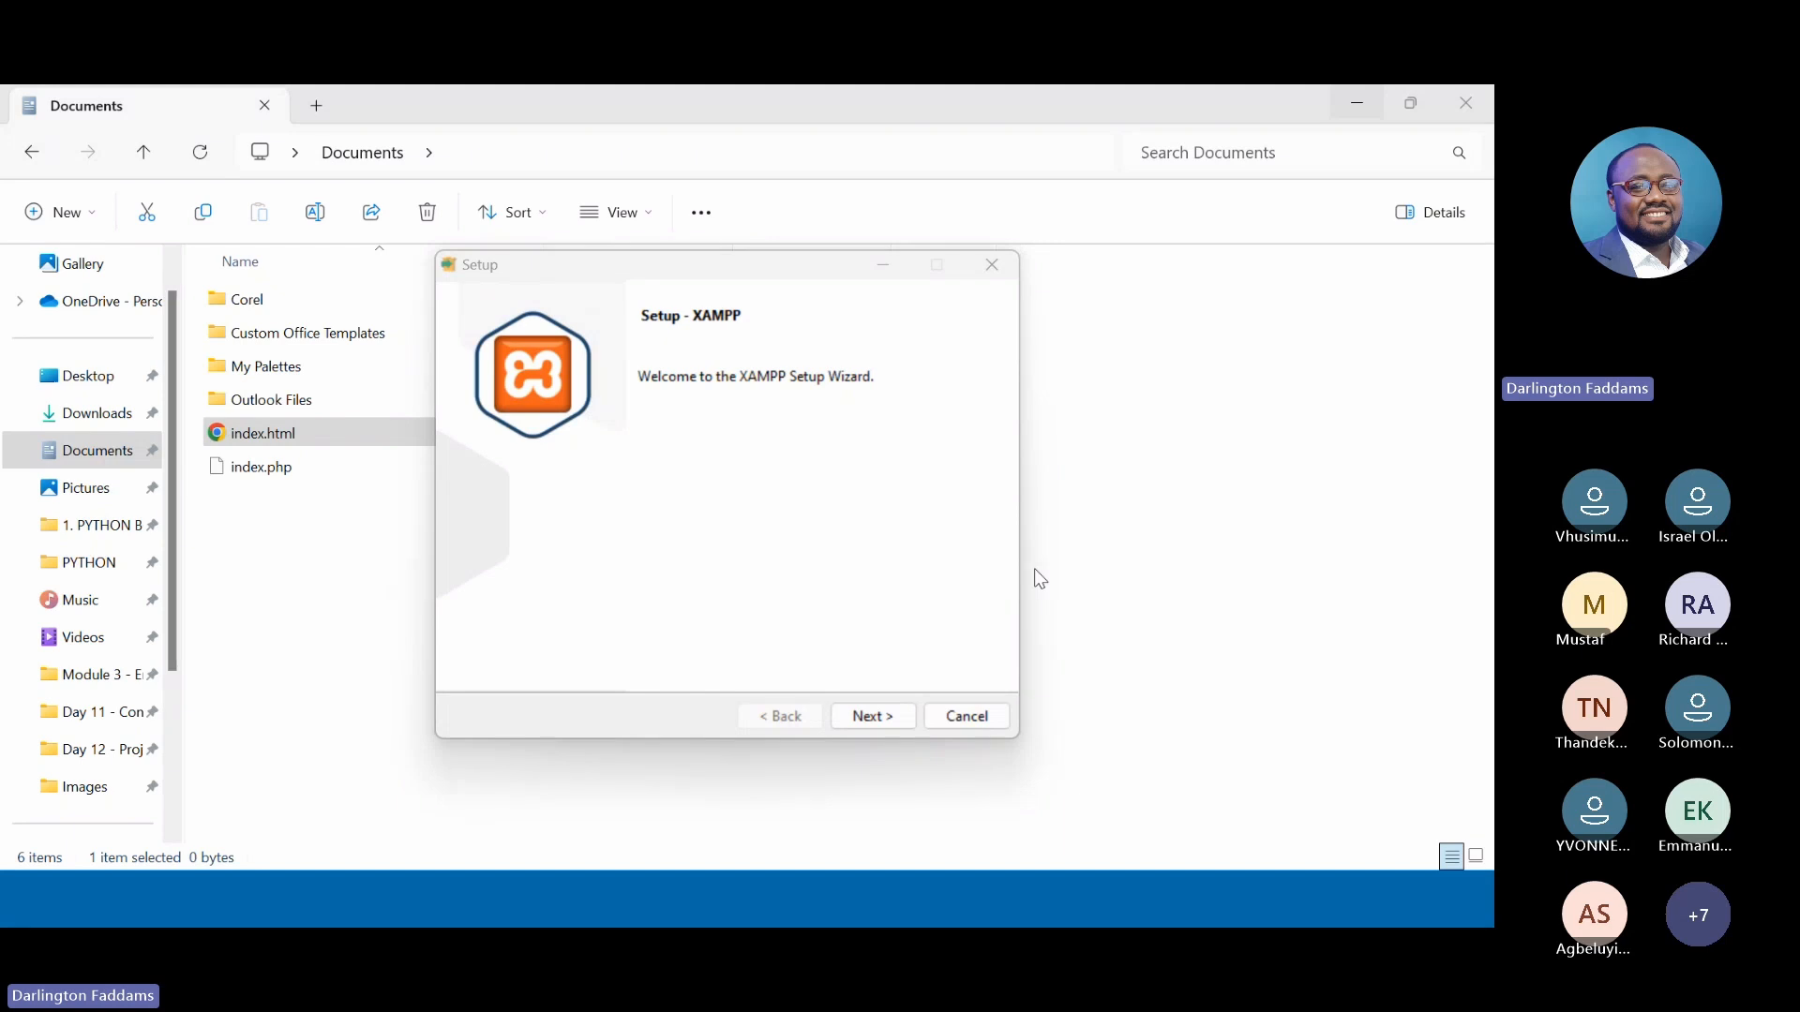
pyautogui.click(640, 482)
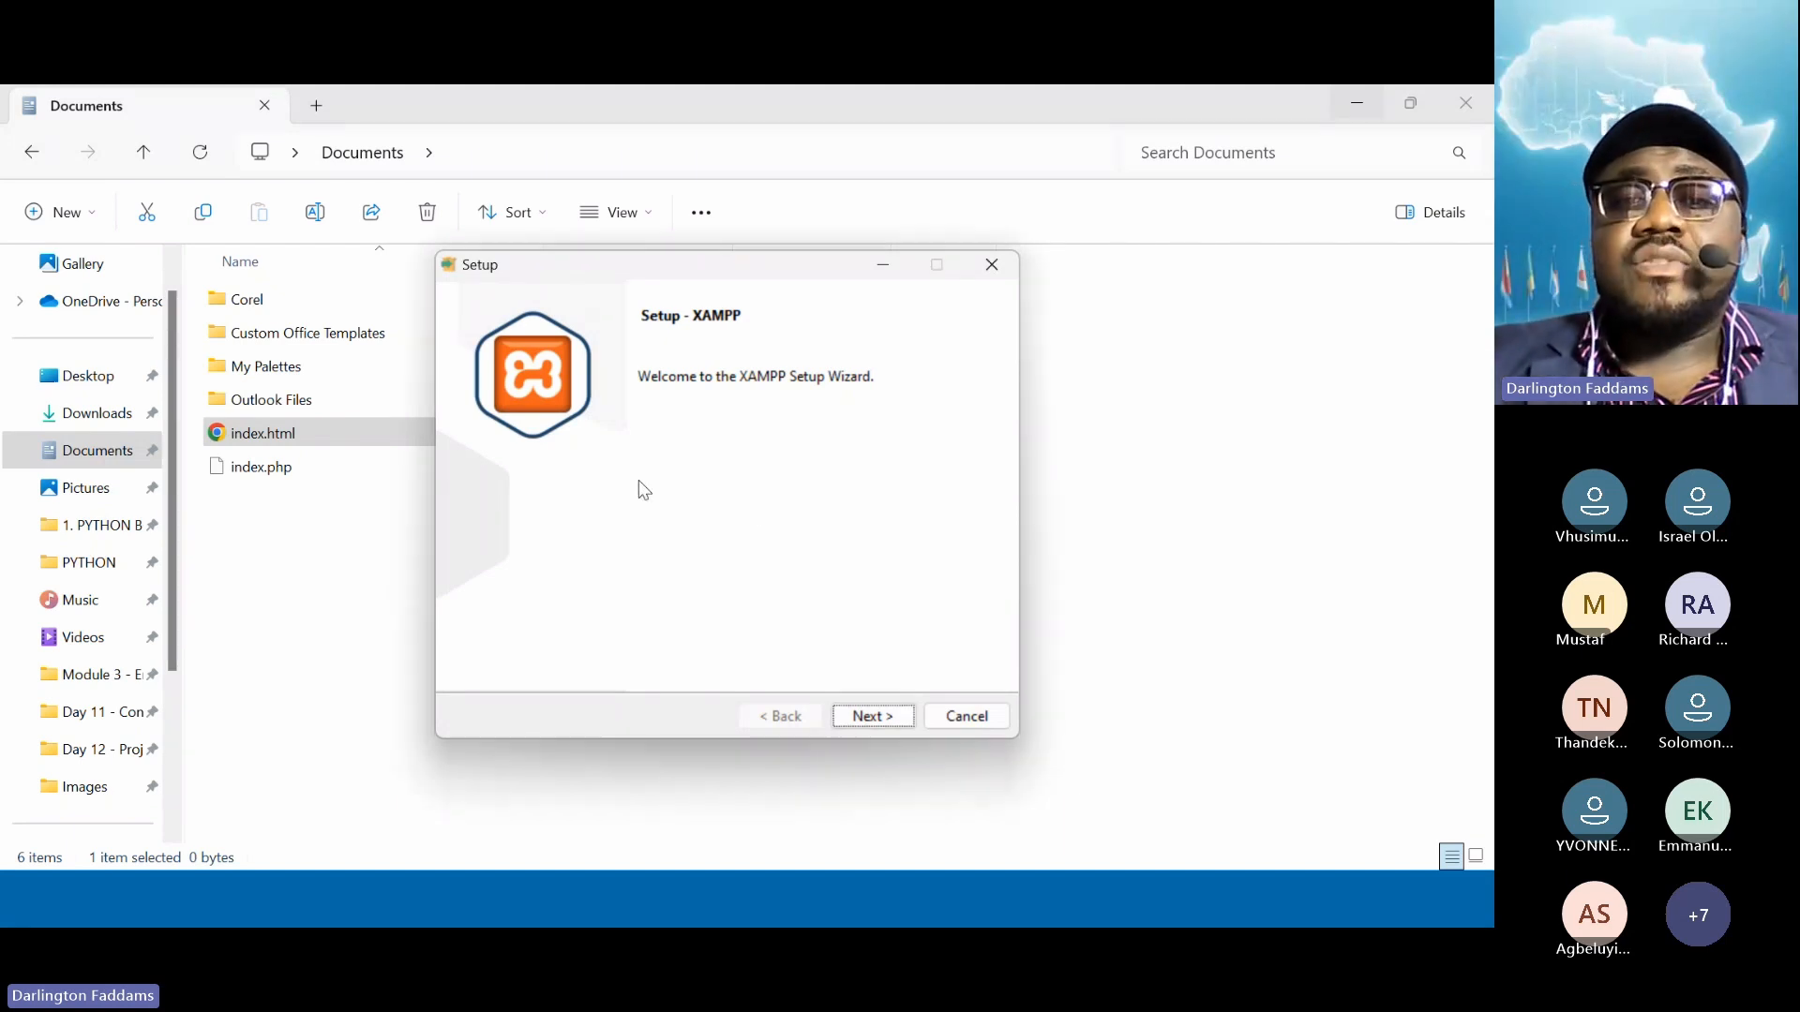
pyautogui.click(998, 274)
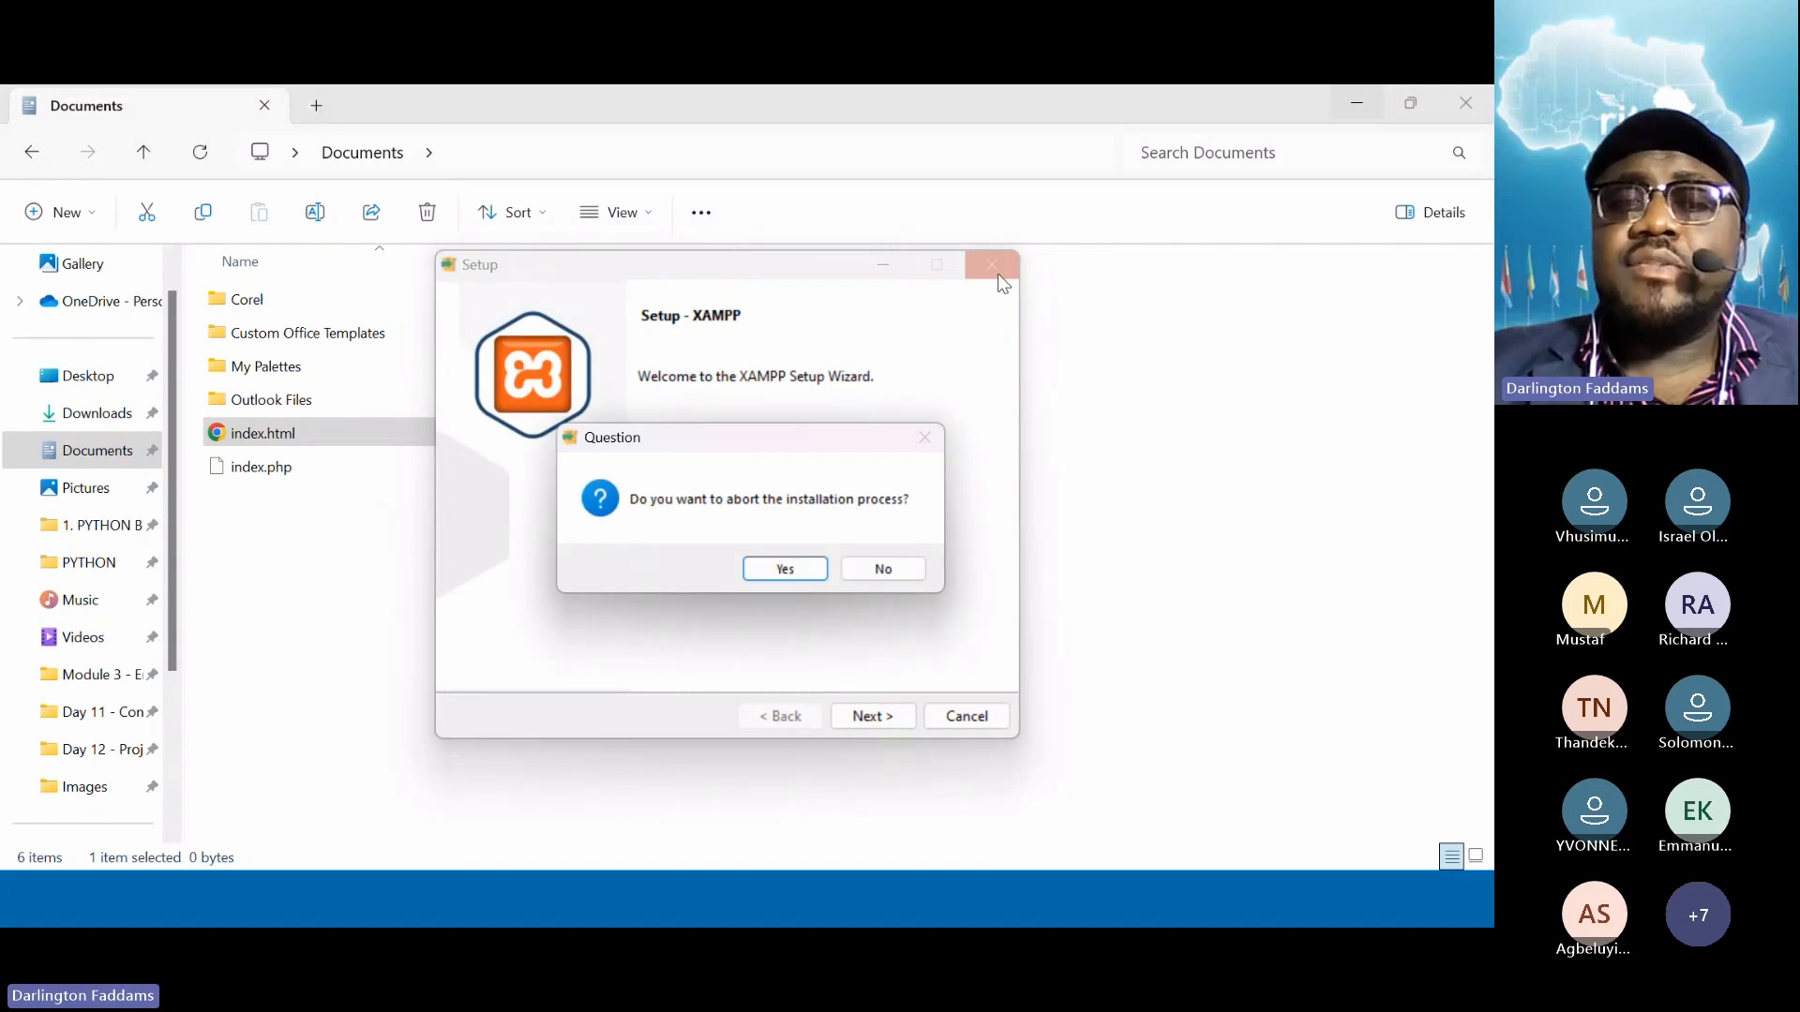
pyautogui.click(758, 572)
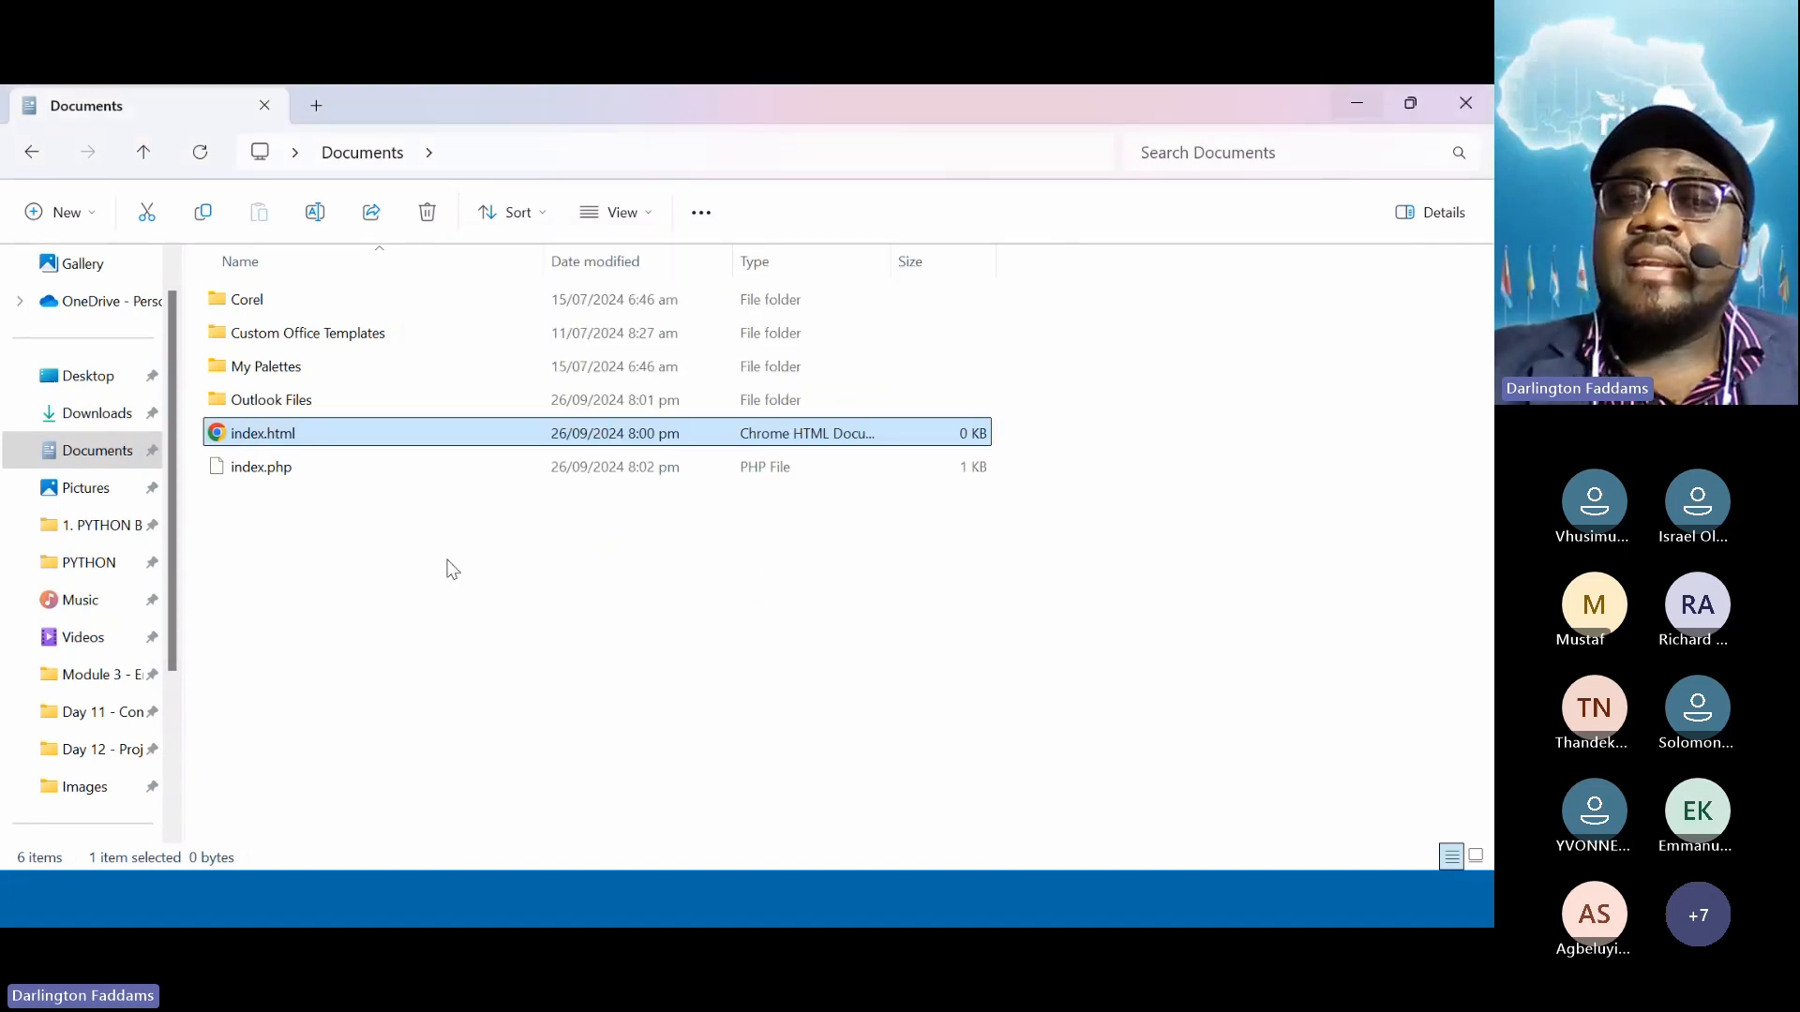
pyautogui.click(447, 562)
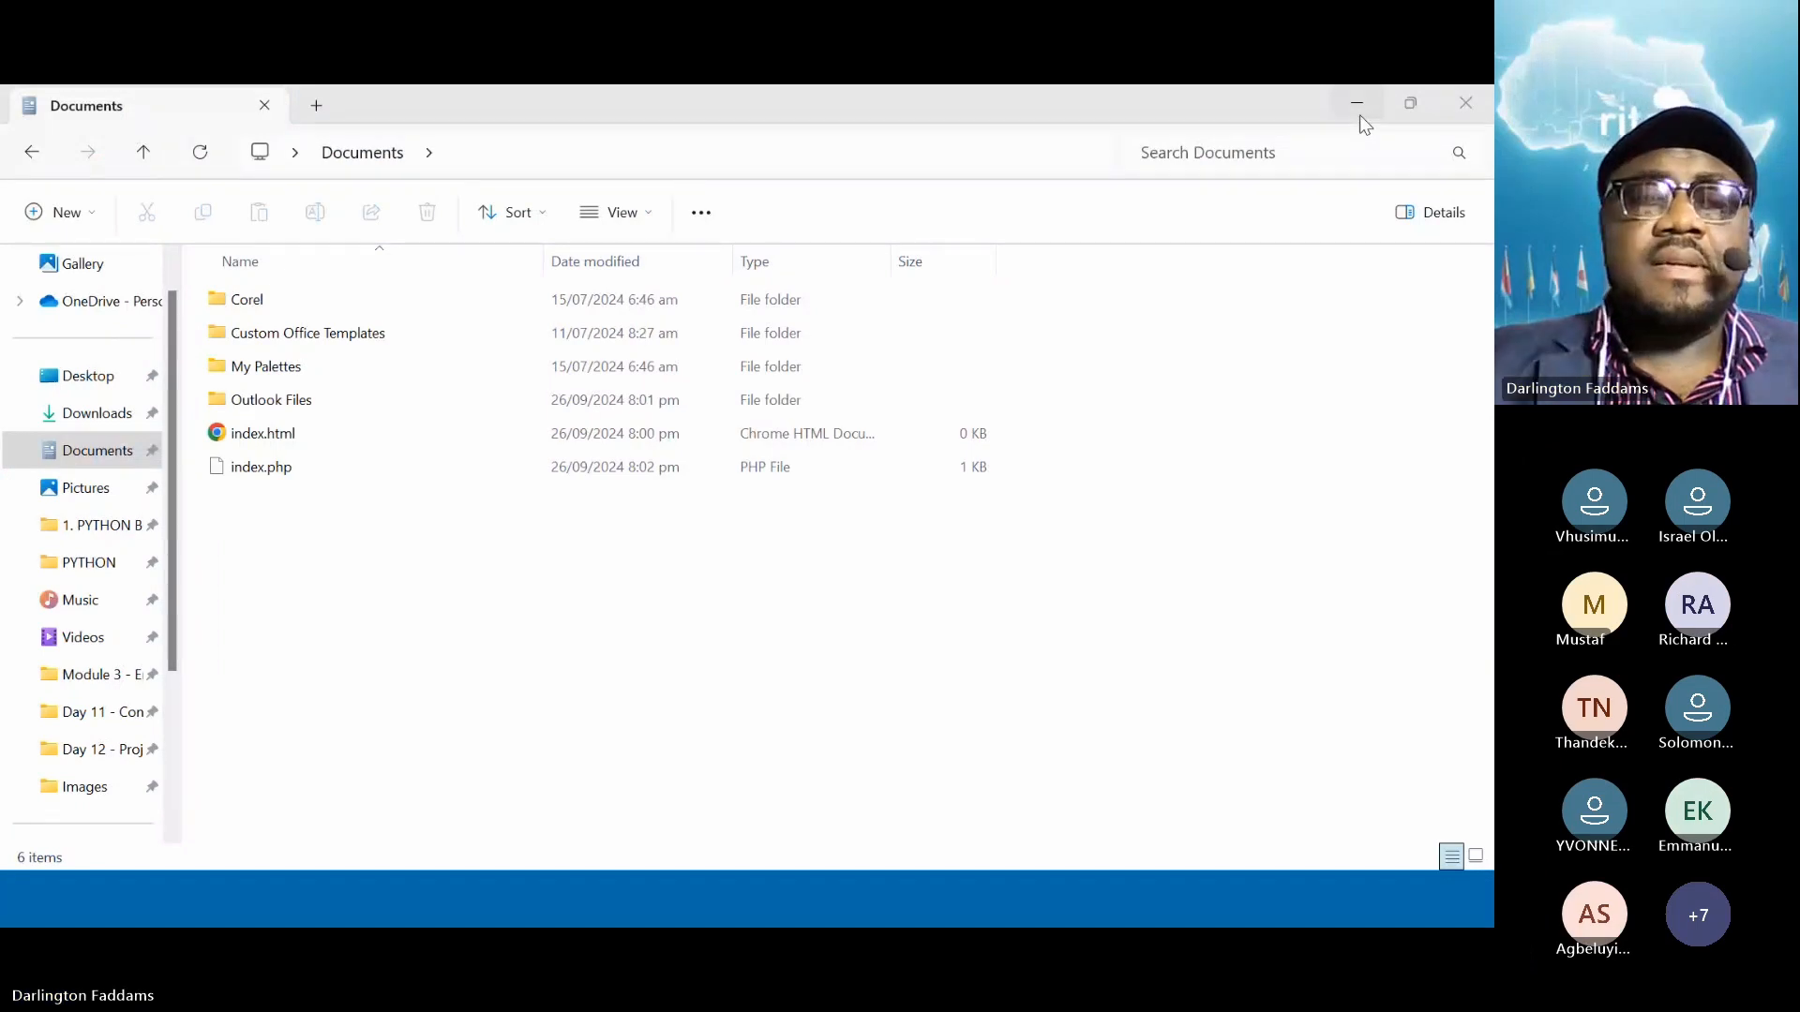
# Open index.html in Chrome, then switch the address to index.php to show its raw PHP source
pyautogui.doubleClick(261, 441)
pyautogui.doubleClick(548, 163)
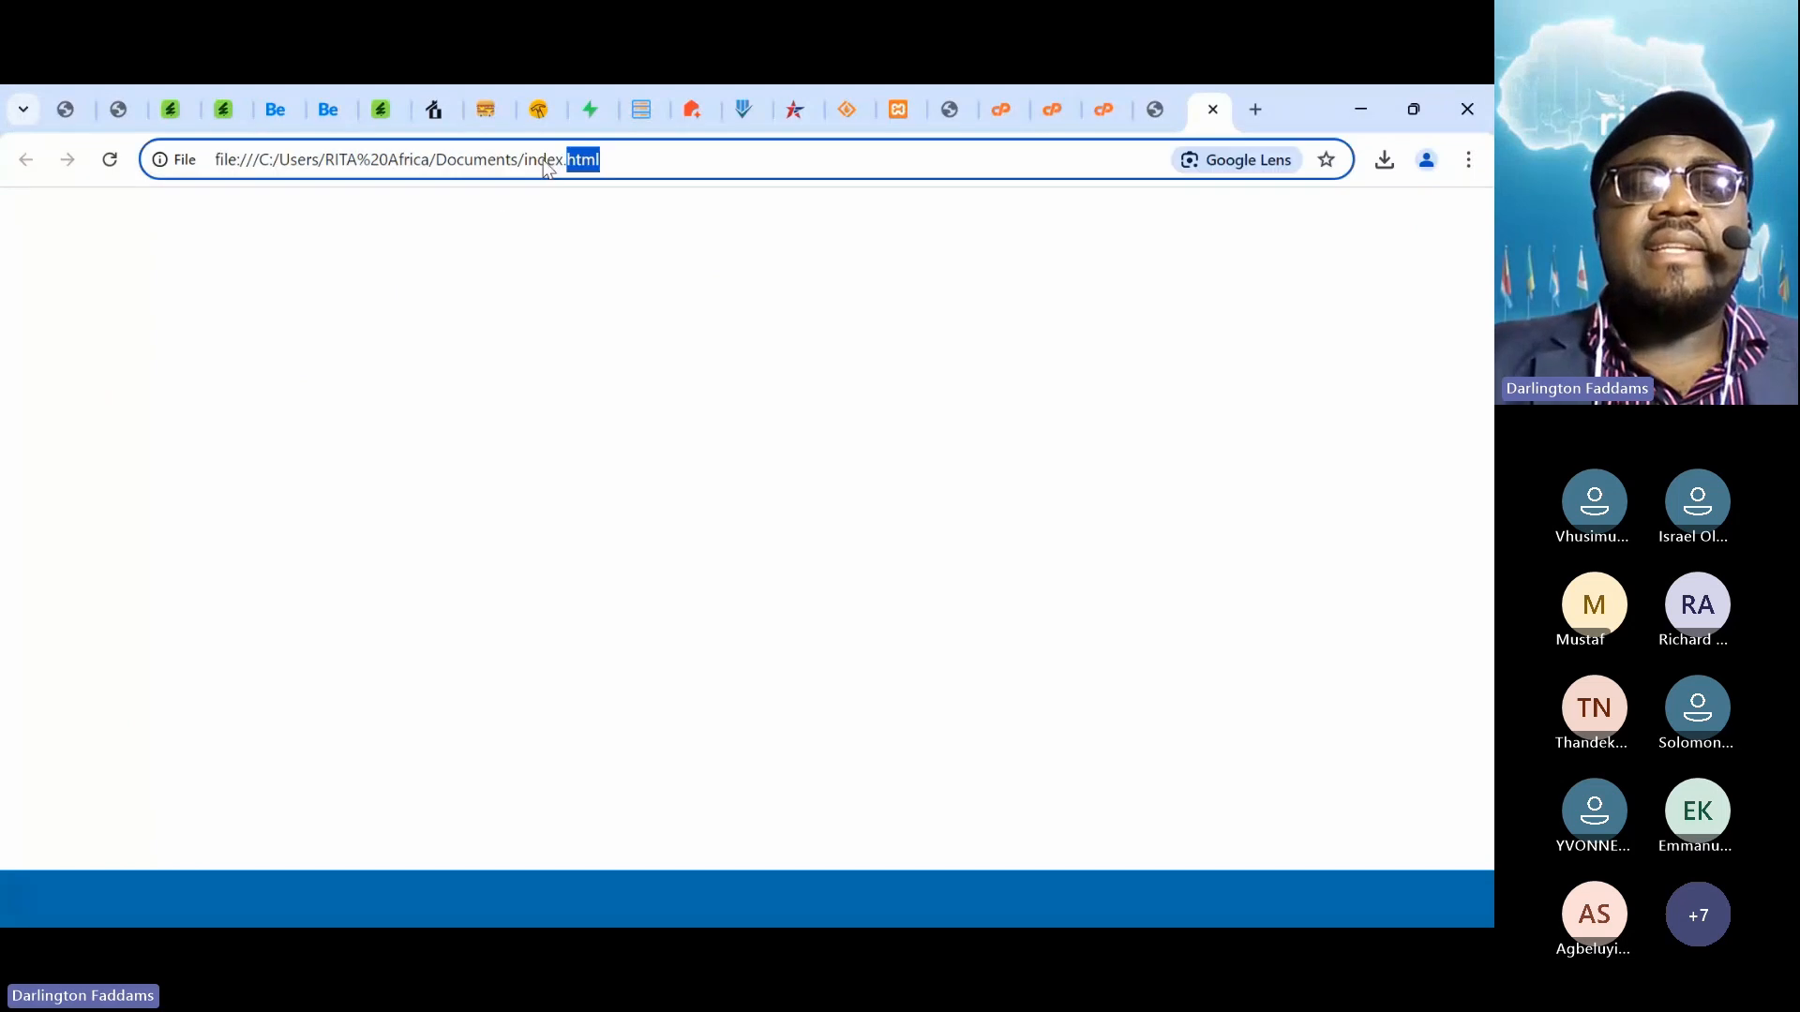
pyautogui.write('php')
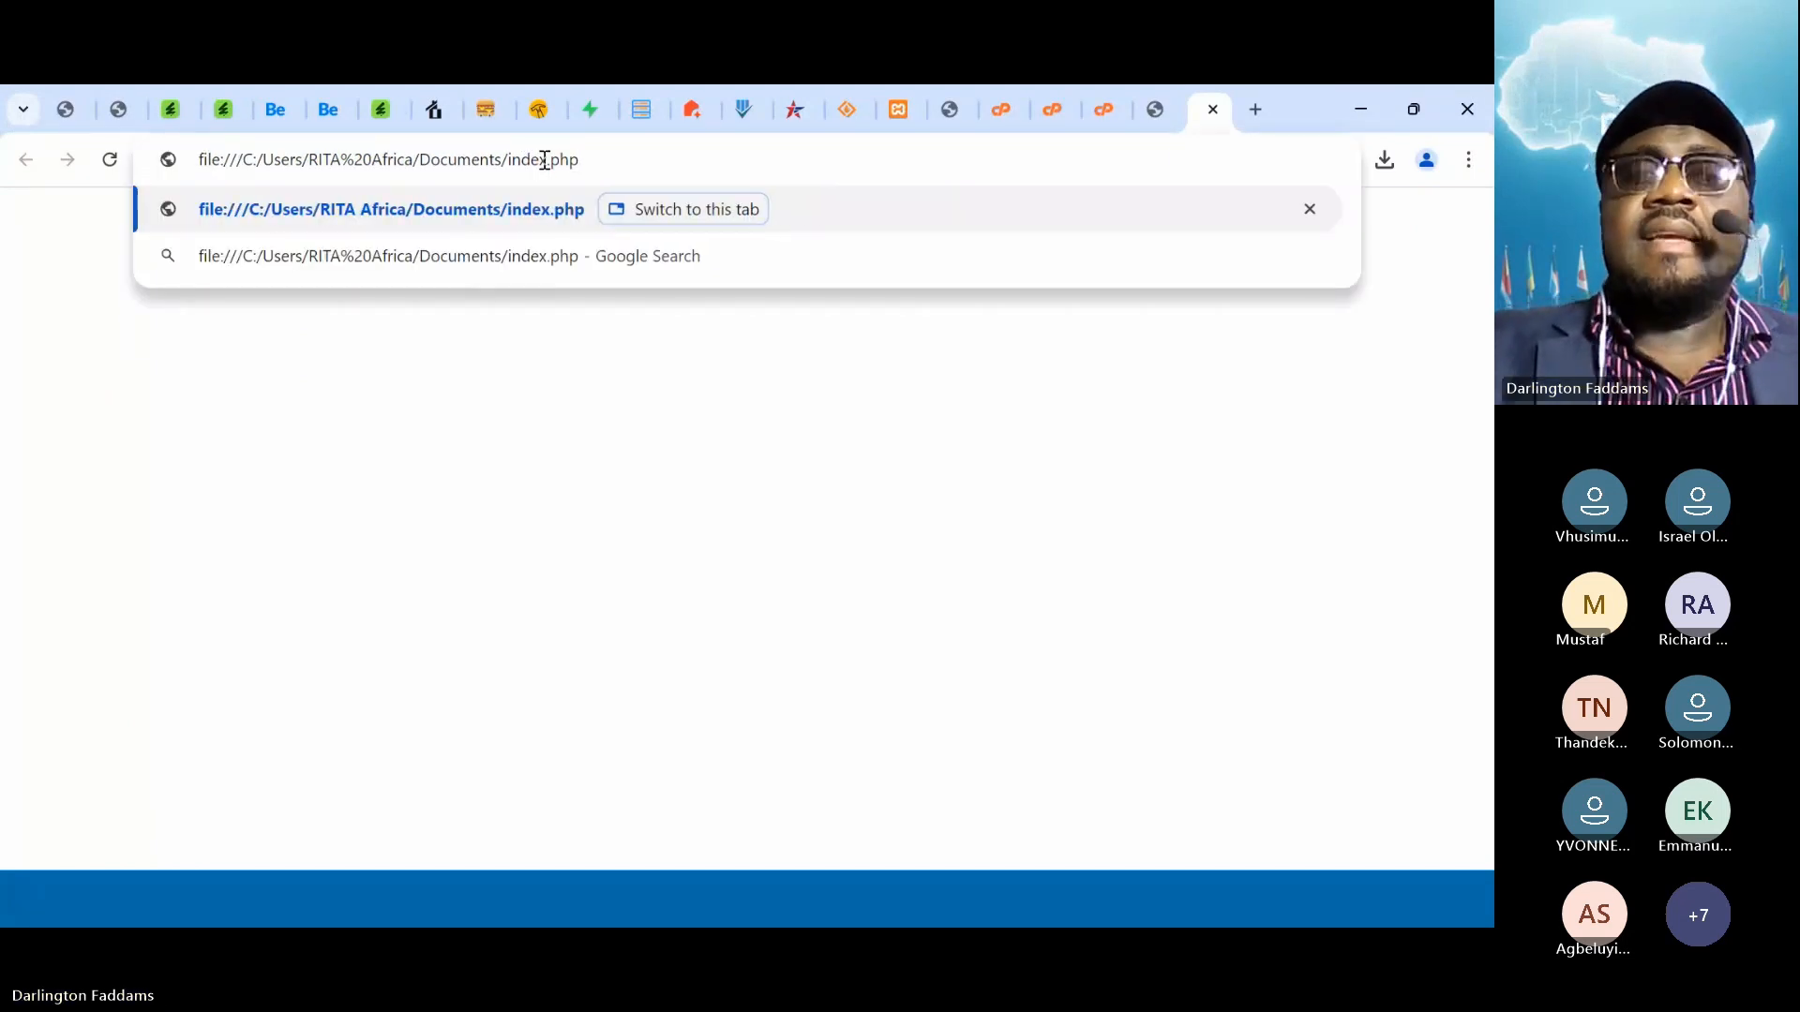
pyautogui.press('Return')
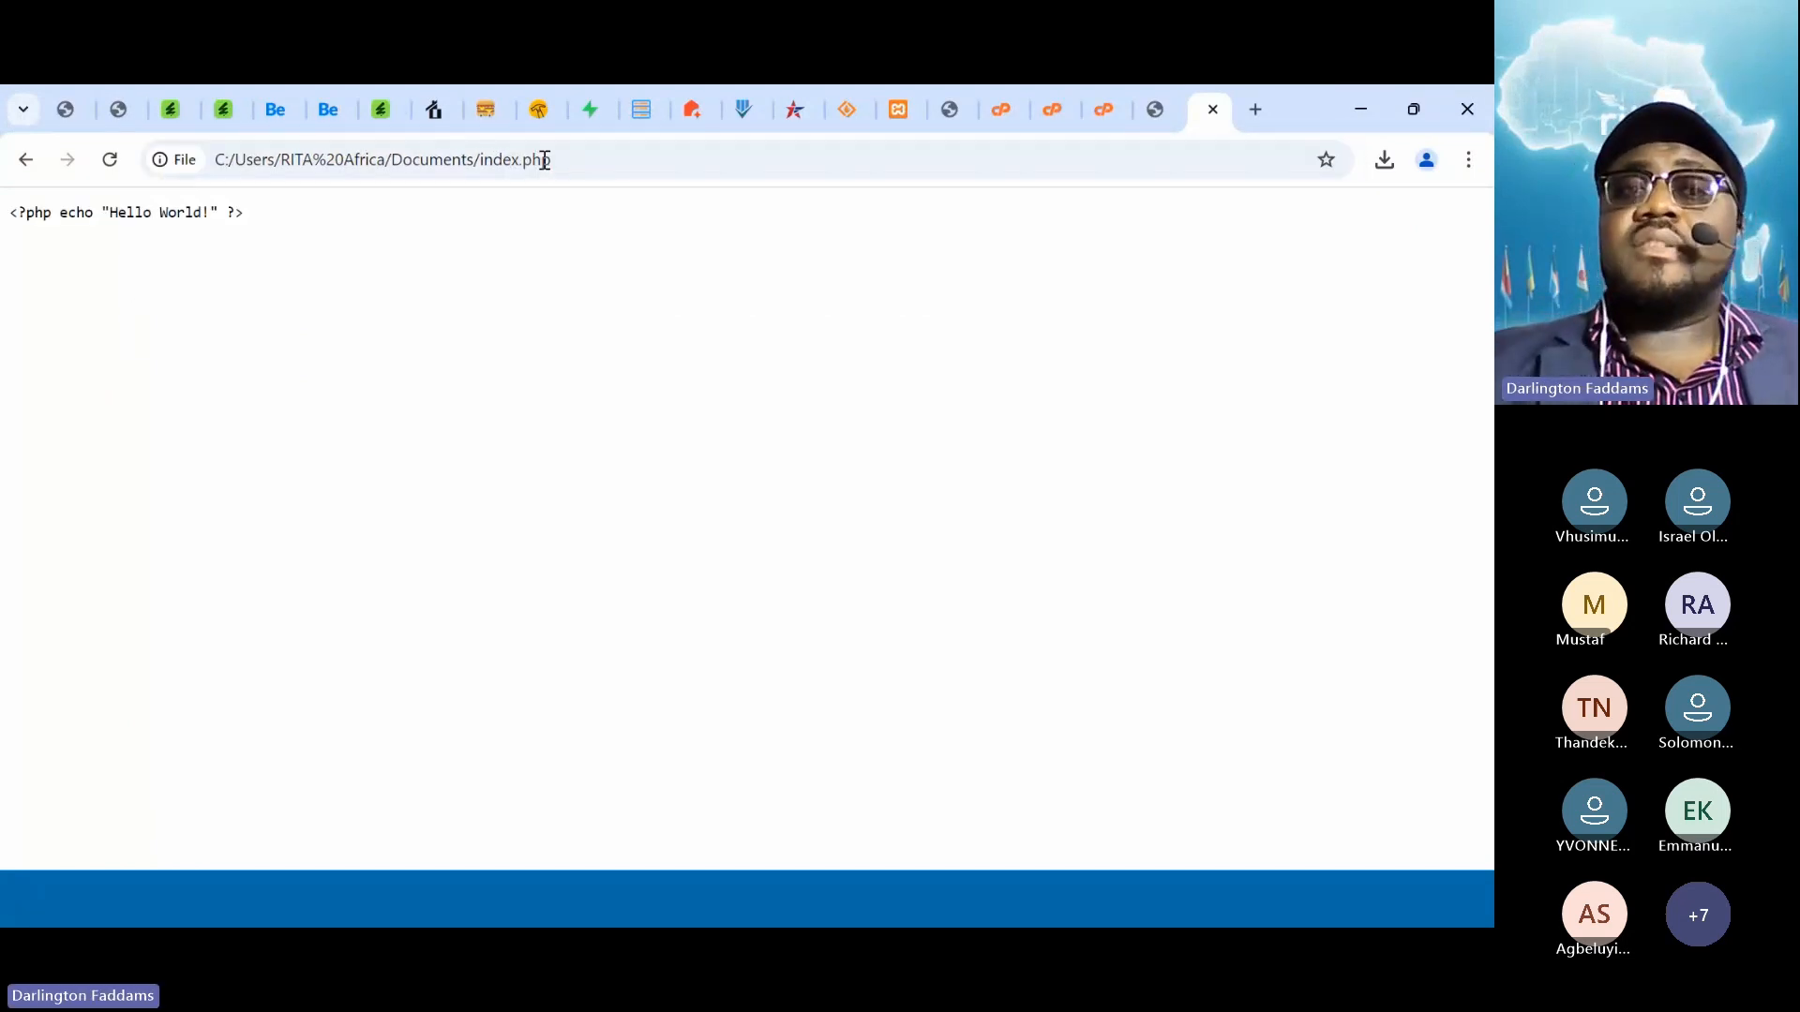
pyautogui.hotkey('ctrl', 'a')
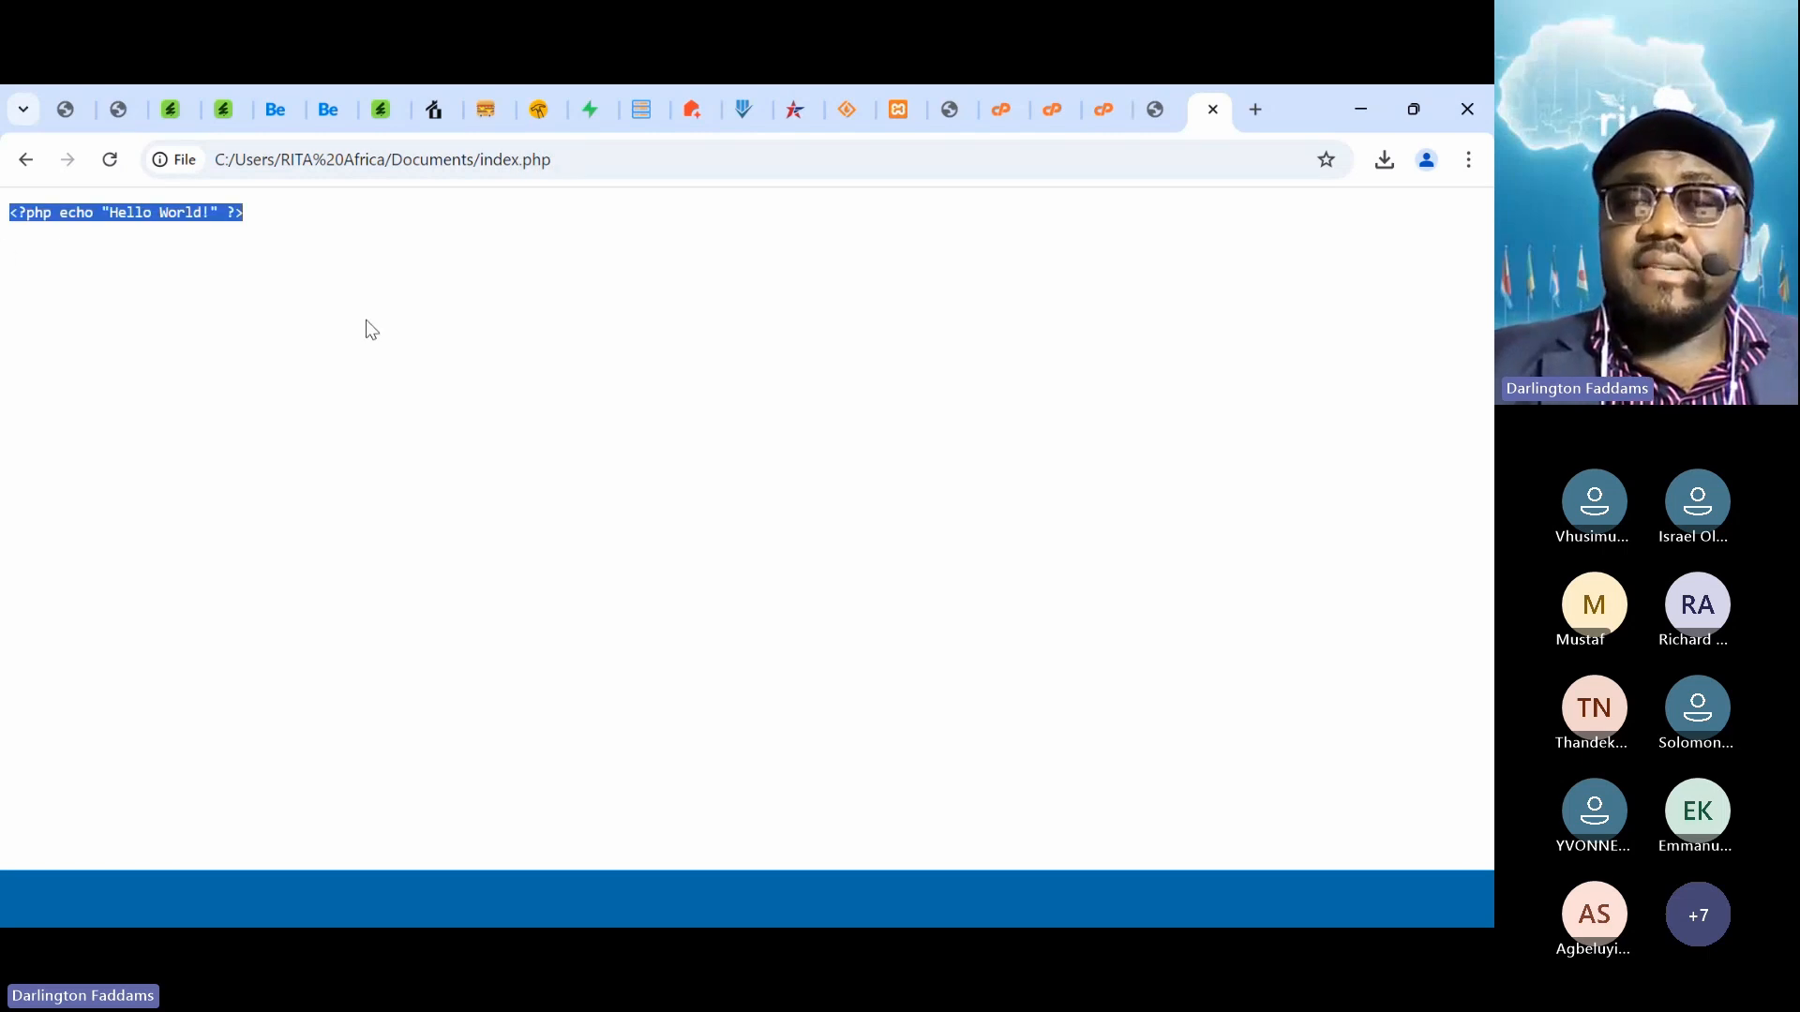
pyautogui.click(367, 322)
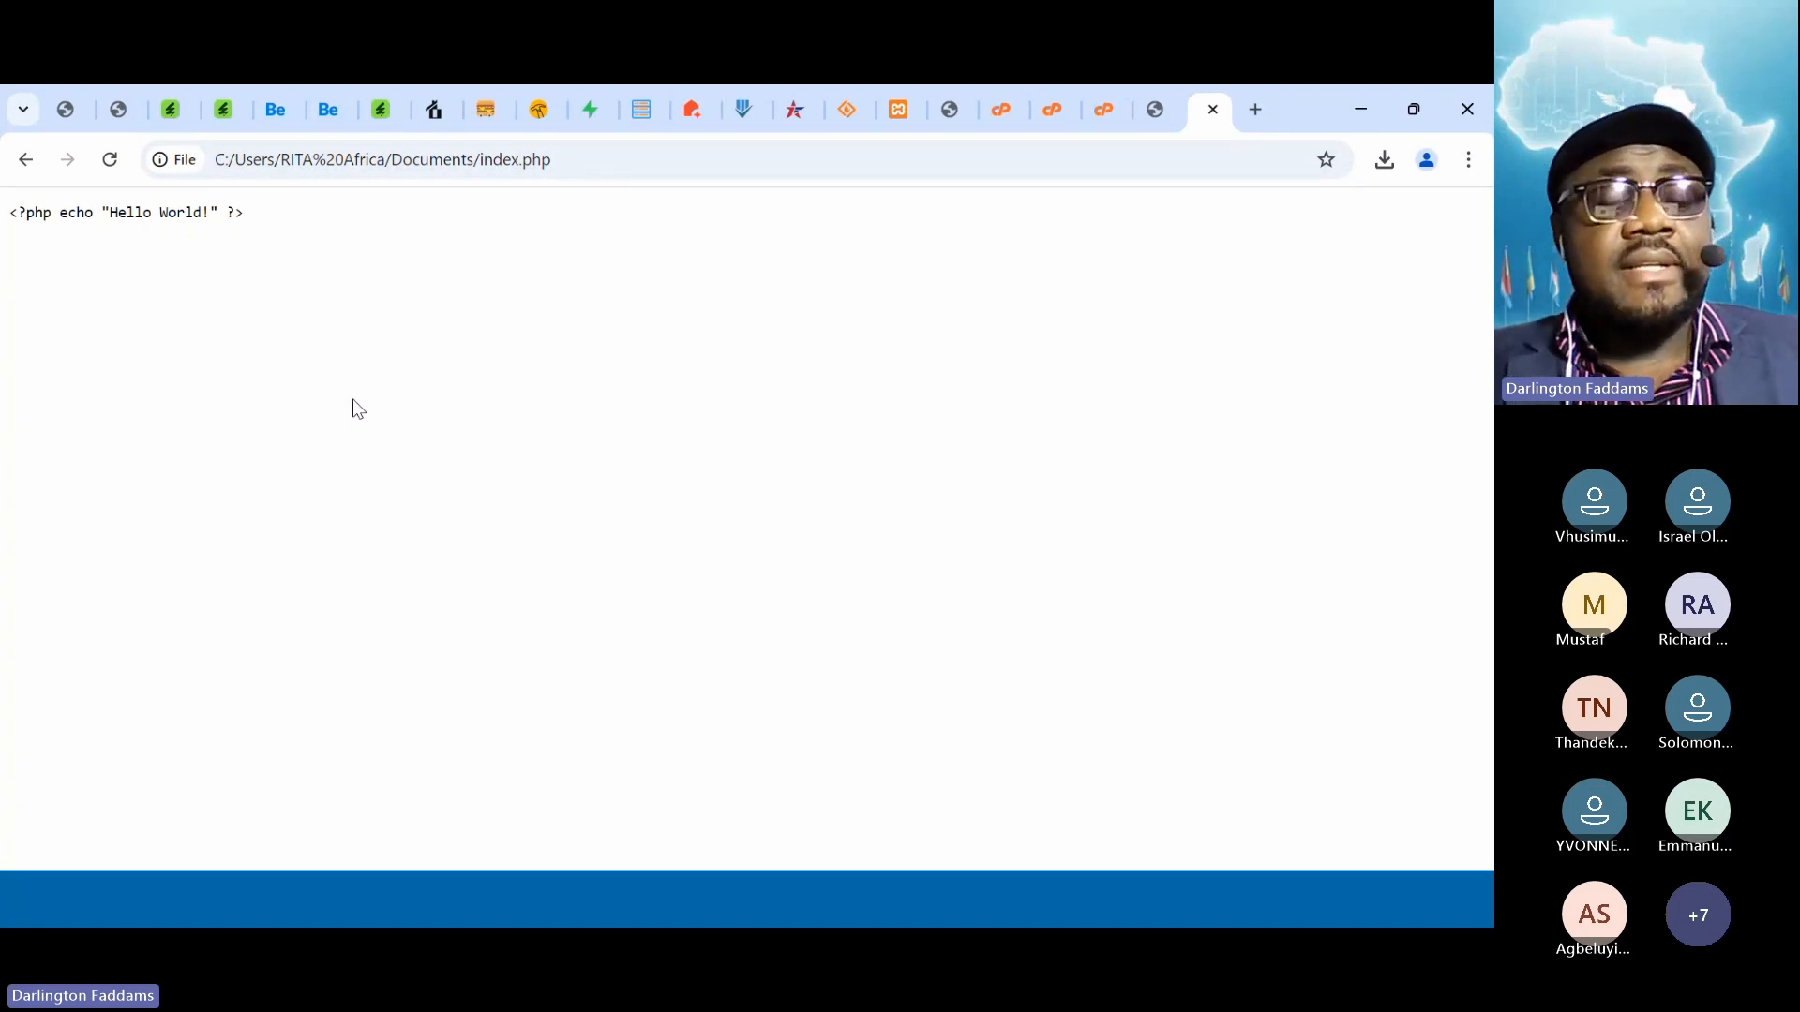
pyautogui.press('super')
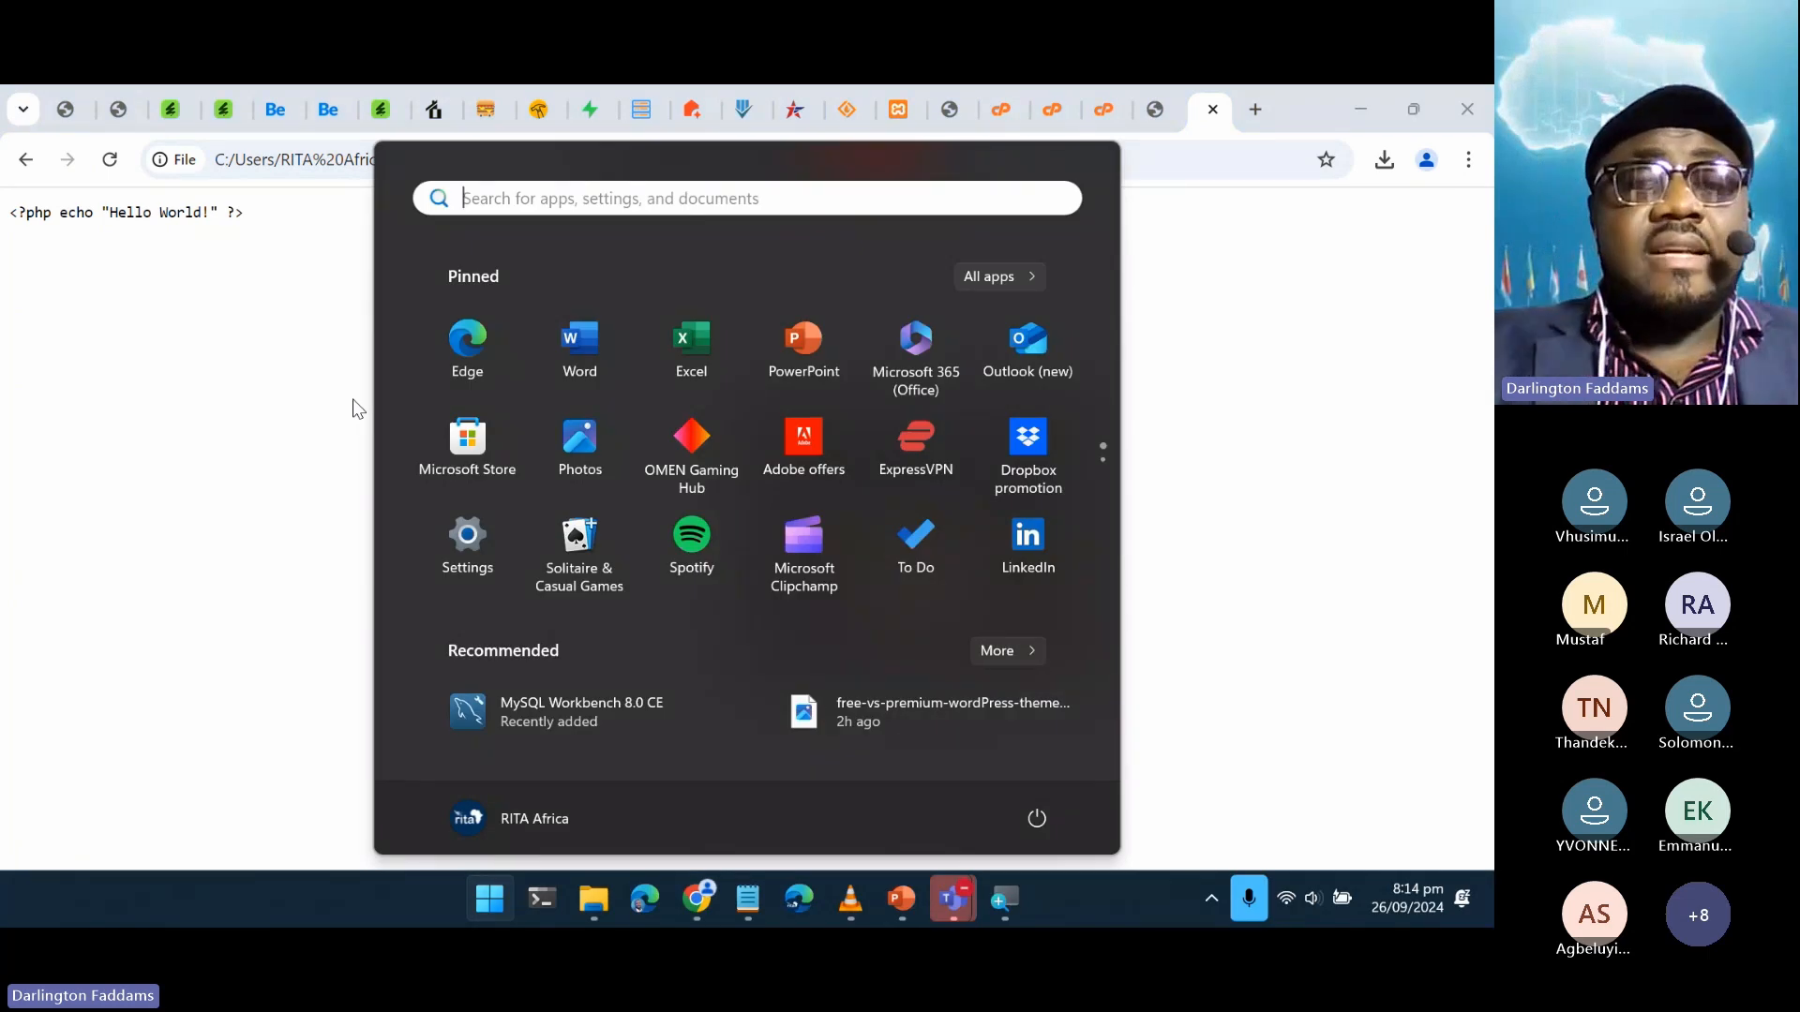
# Launch XAMPP Control Panel by searching 'xa' in the Start menu
pyautogui.write('am')
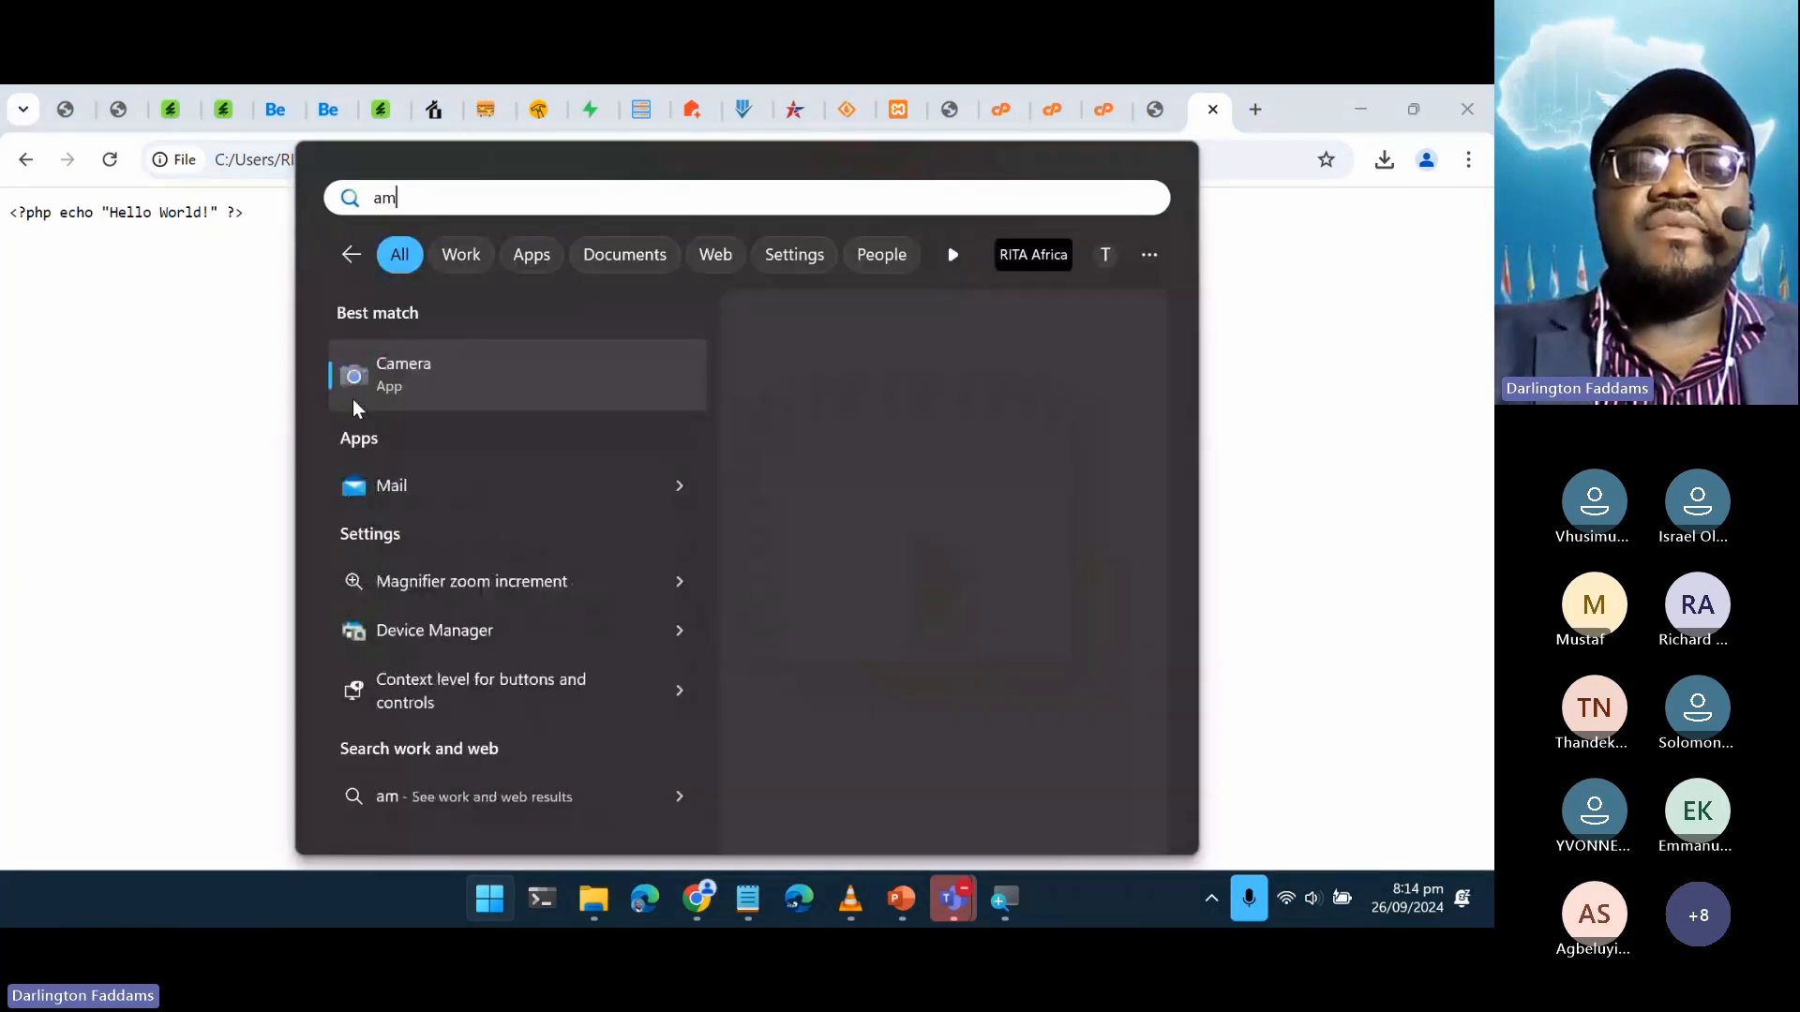
pyautogui.press('BackSpace')
pyautogui.press('BackSpace')
pyautogui.write('xa')
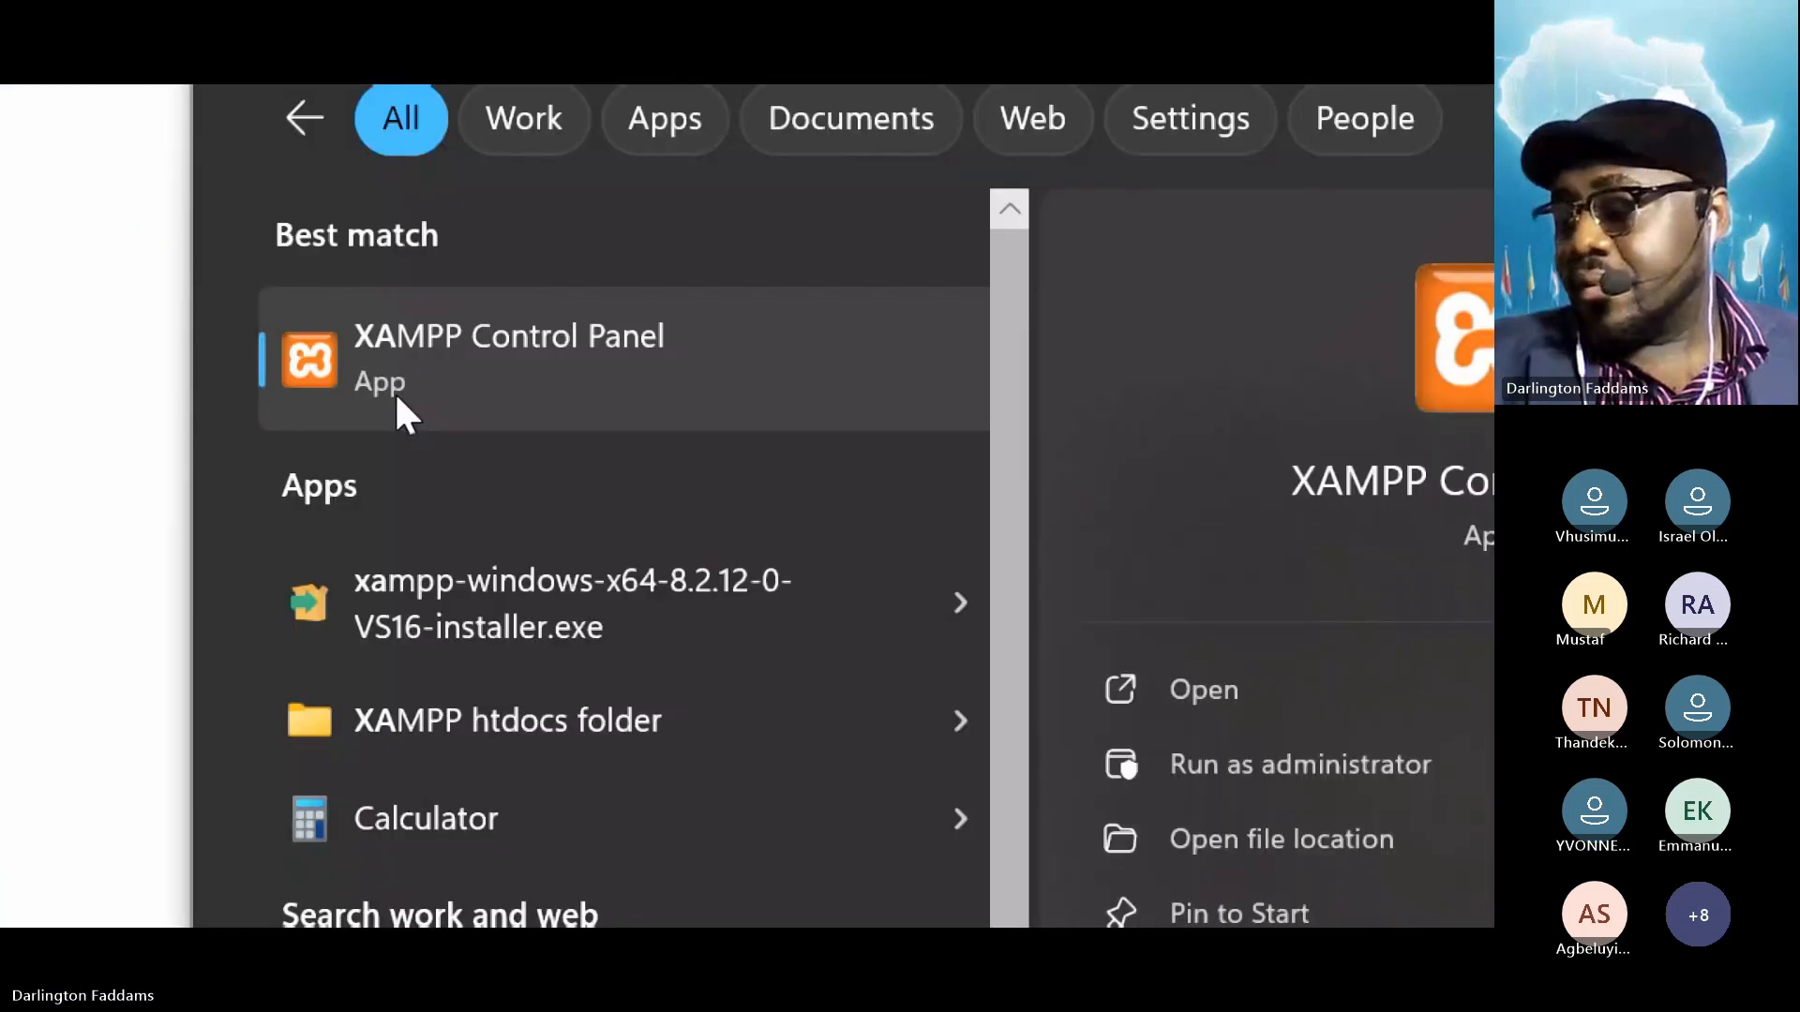
pyautogui.click(496, 341)
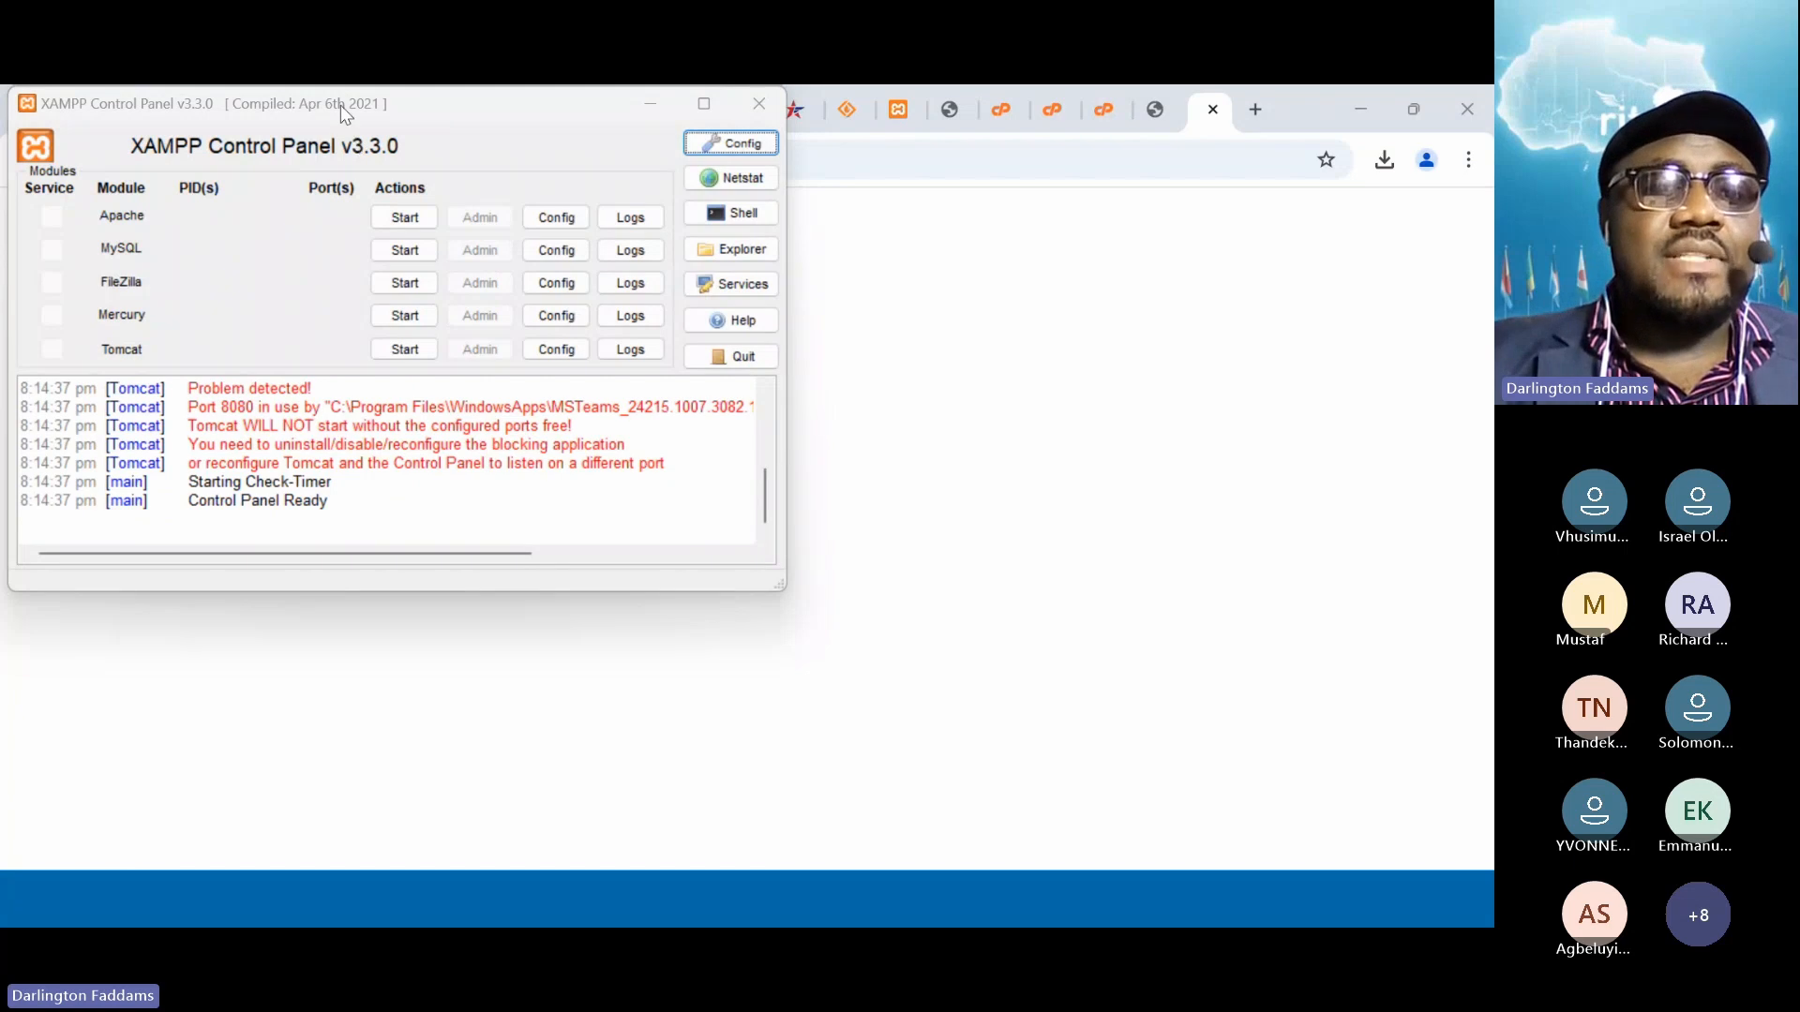
# Centre the control panel window and start Apache on ports 80 and 443
pyautogui.moveTo(353, 104); pyautogui.dragTo(454, 235)
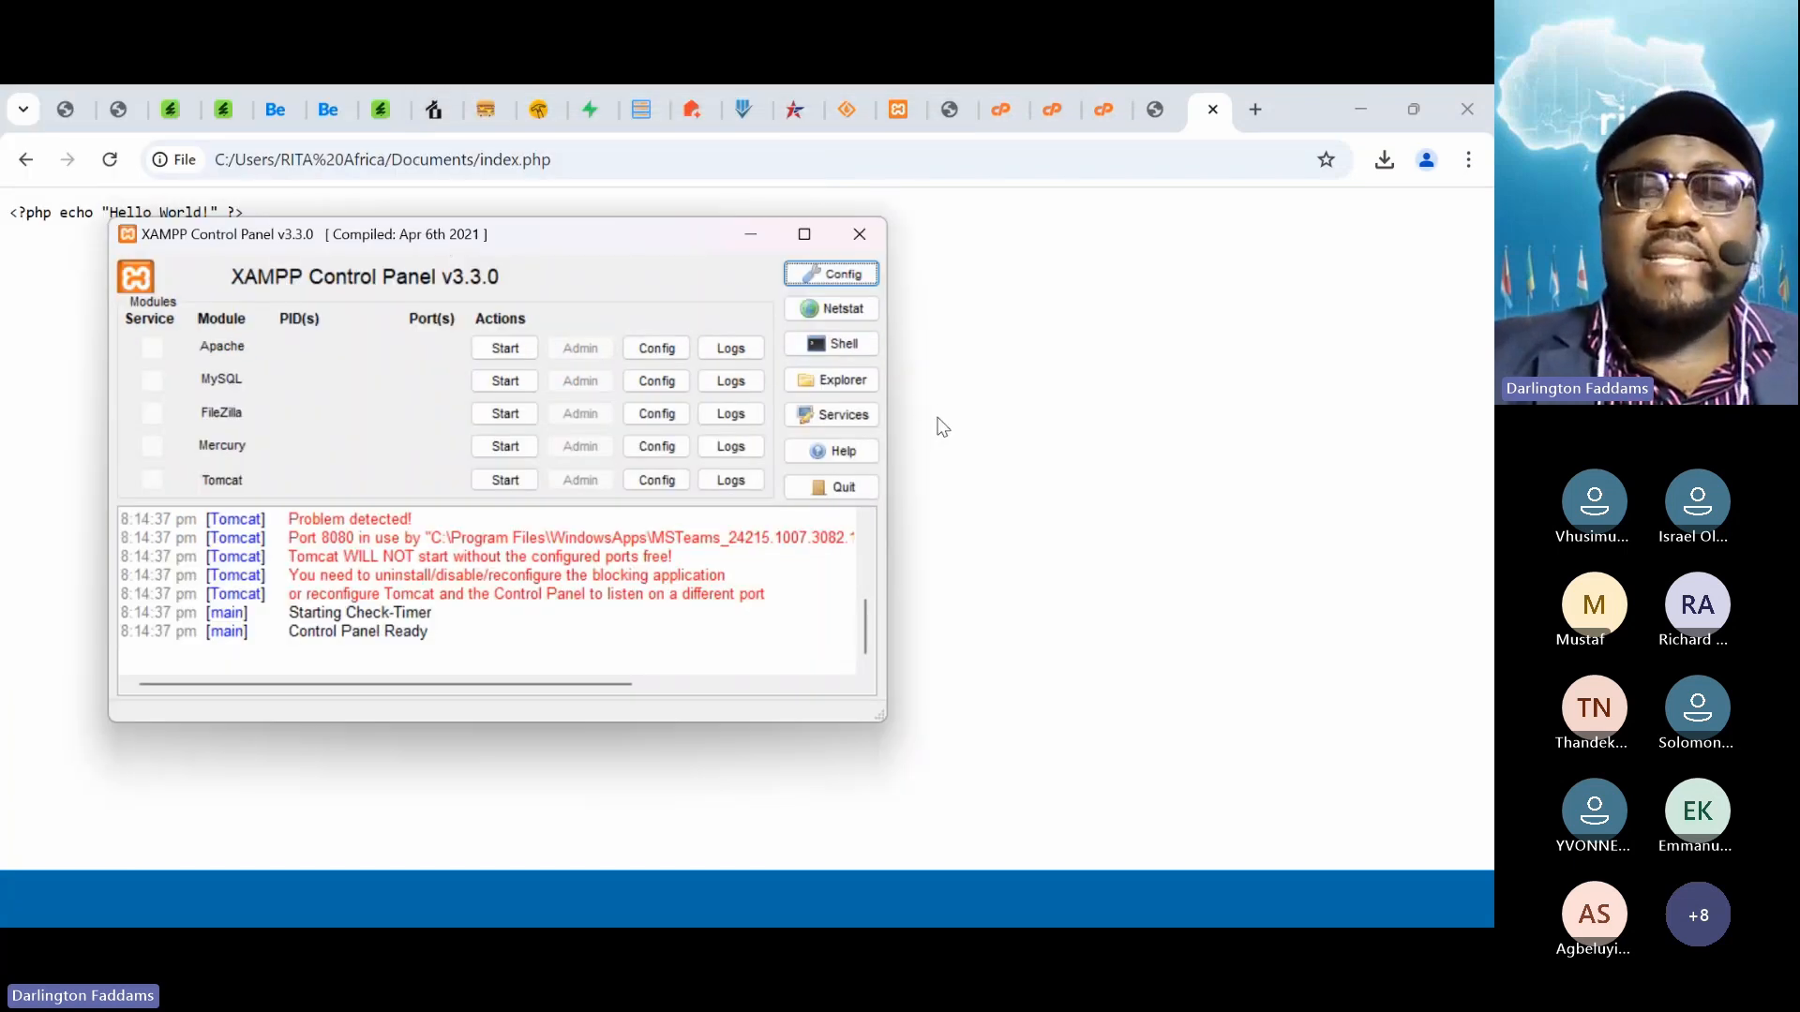
pyautogui.click(1017, 423)
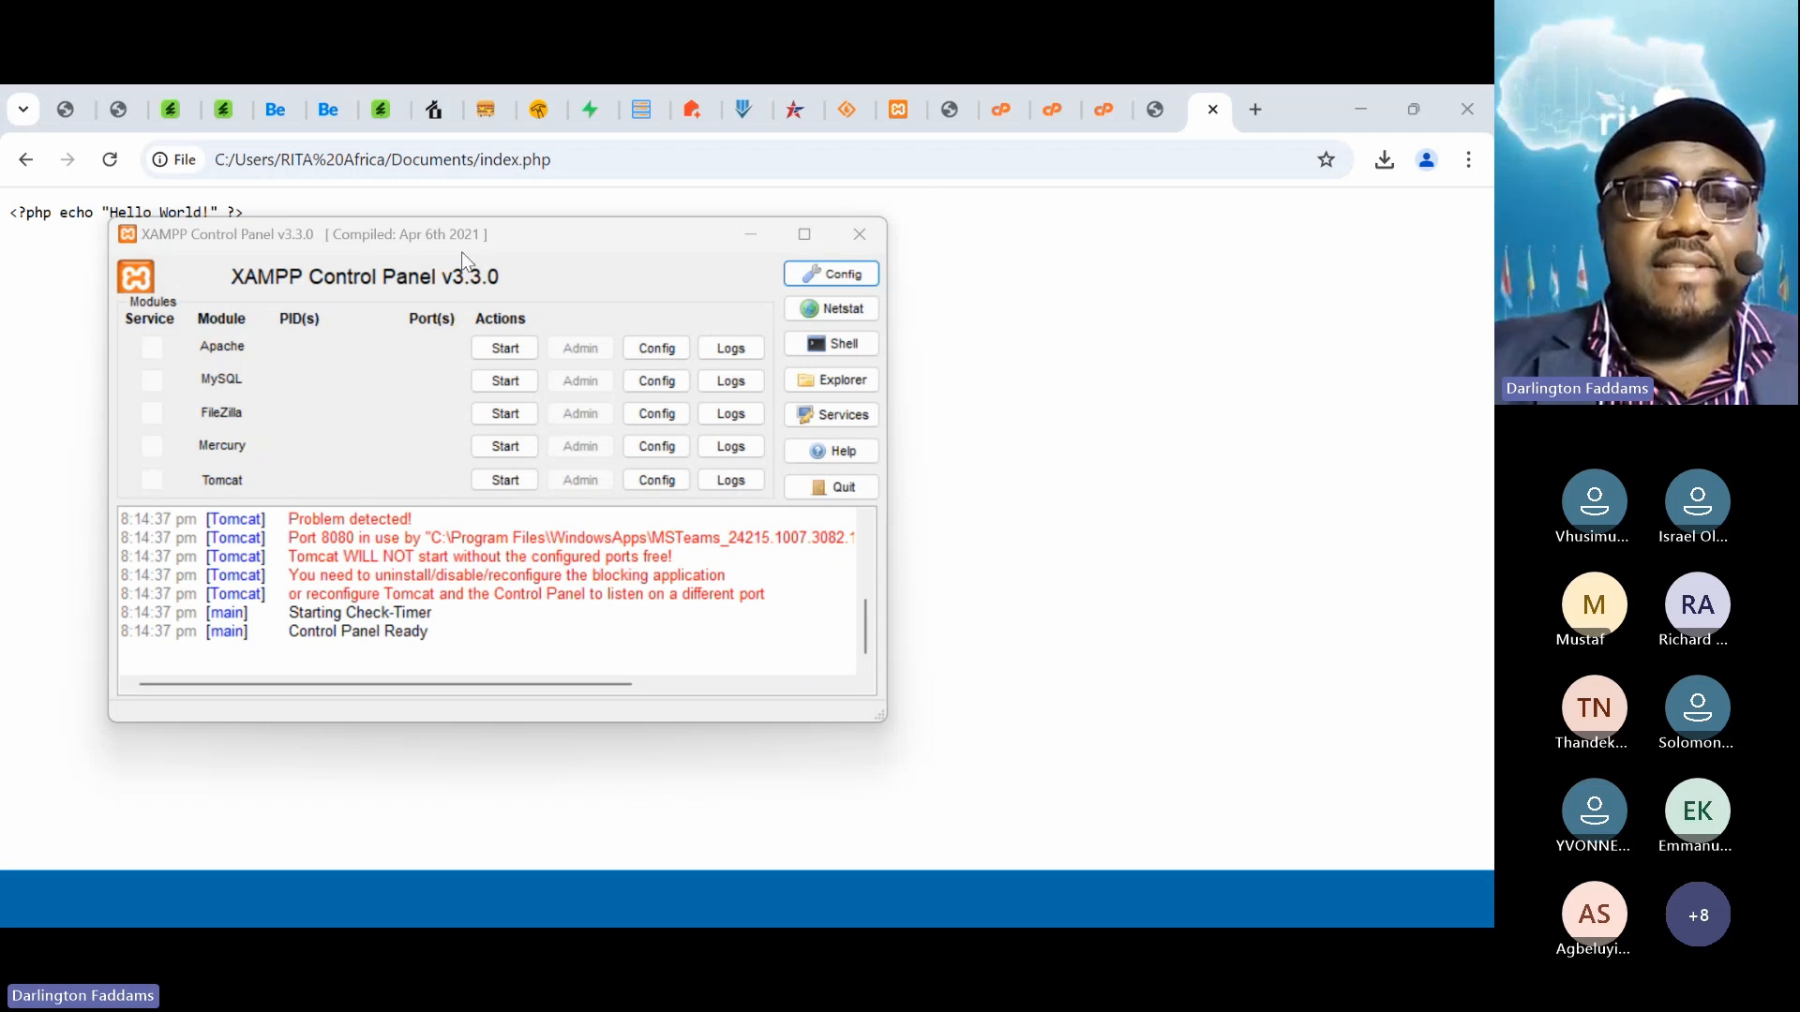
pyautogui.moveTo(537, 232); pyautogui.dragTo(881, 300)
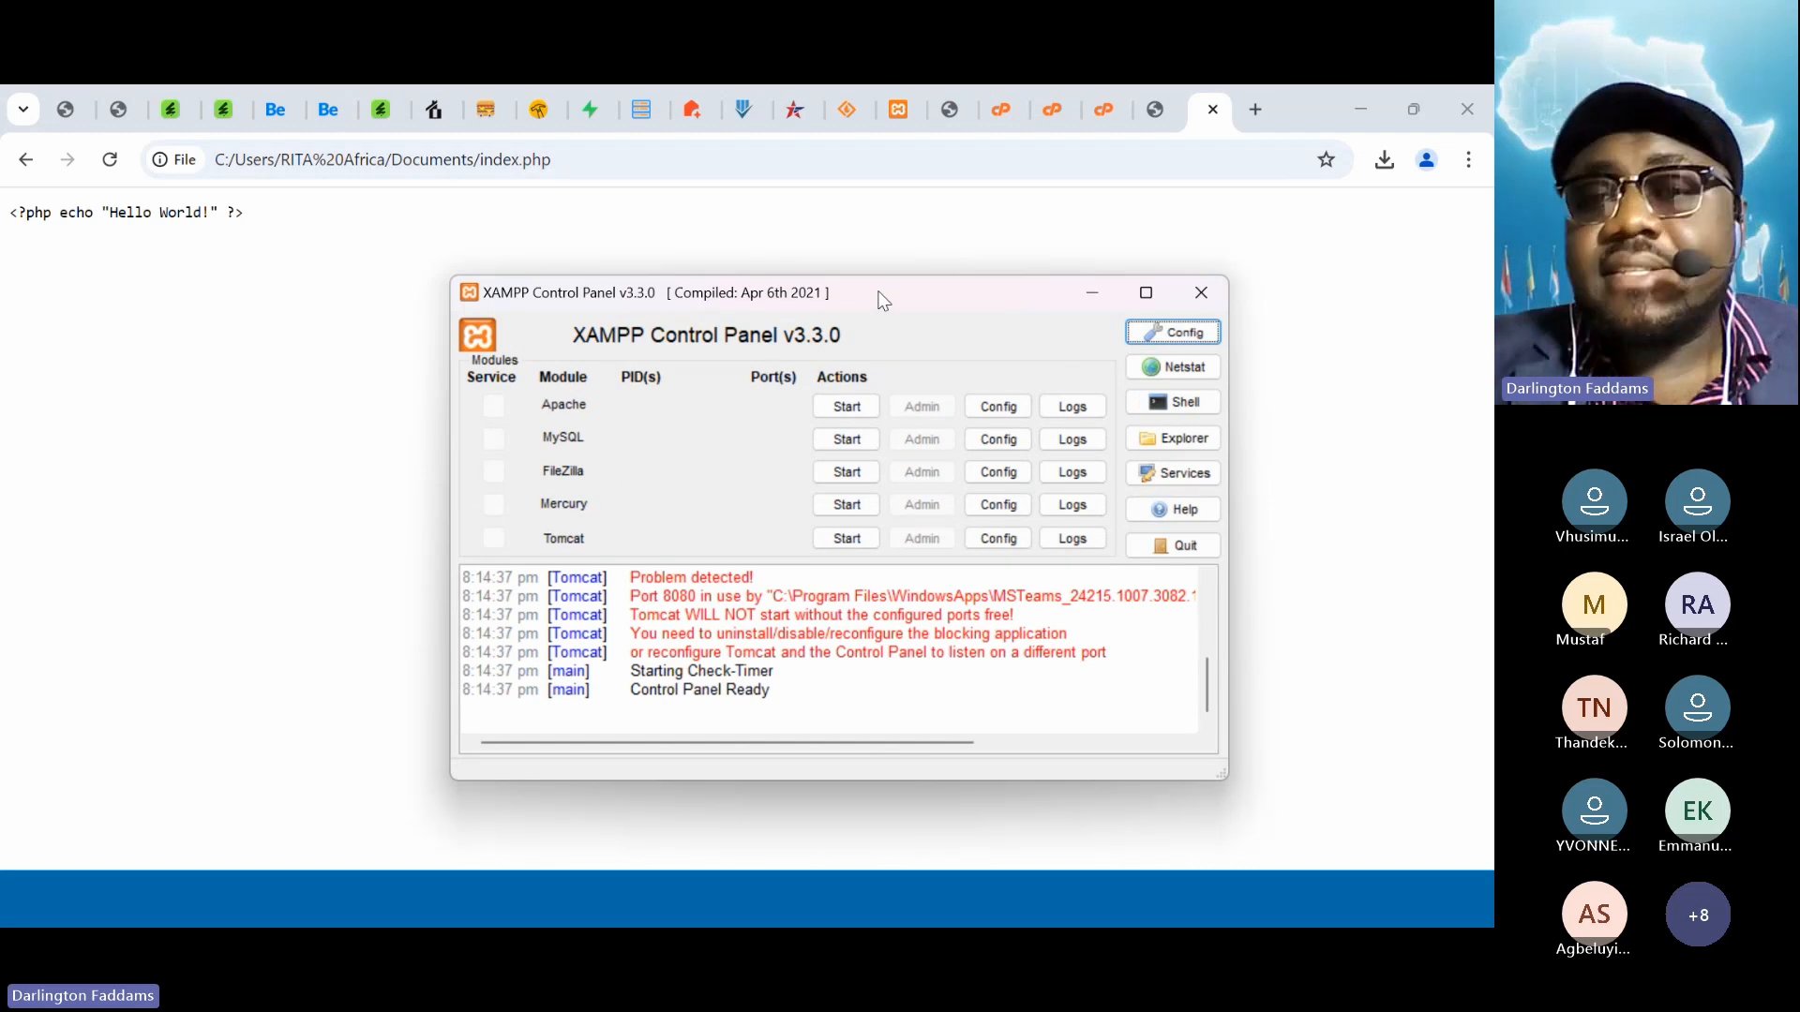
pyautogui.moveTo(881, 300); pyautogui.dragTo(821, 294)
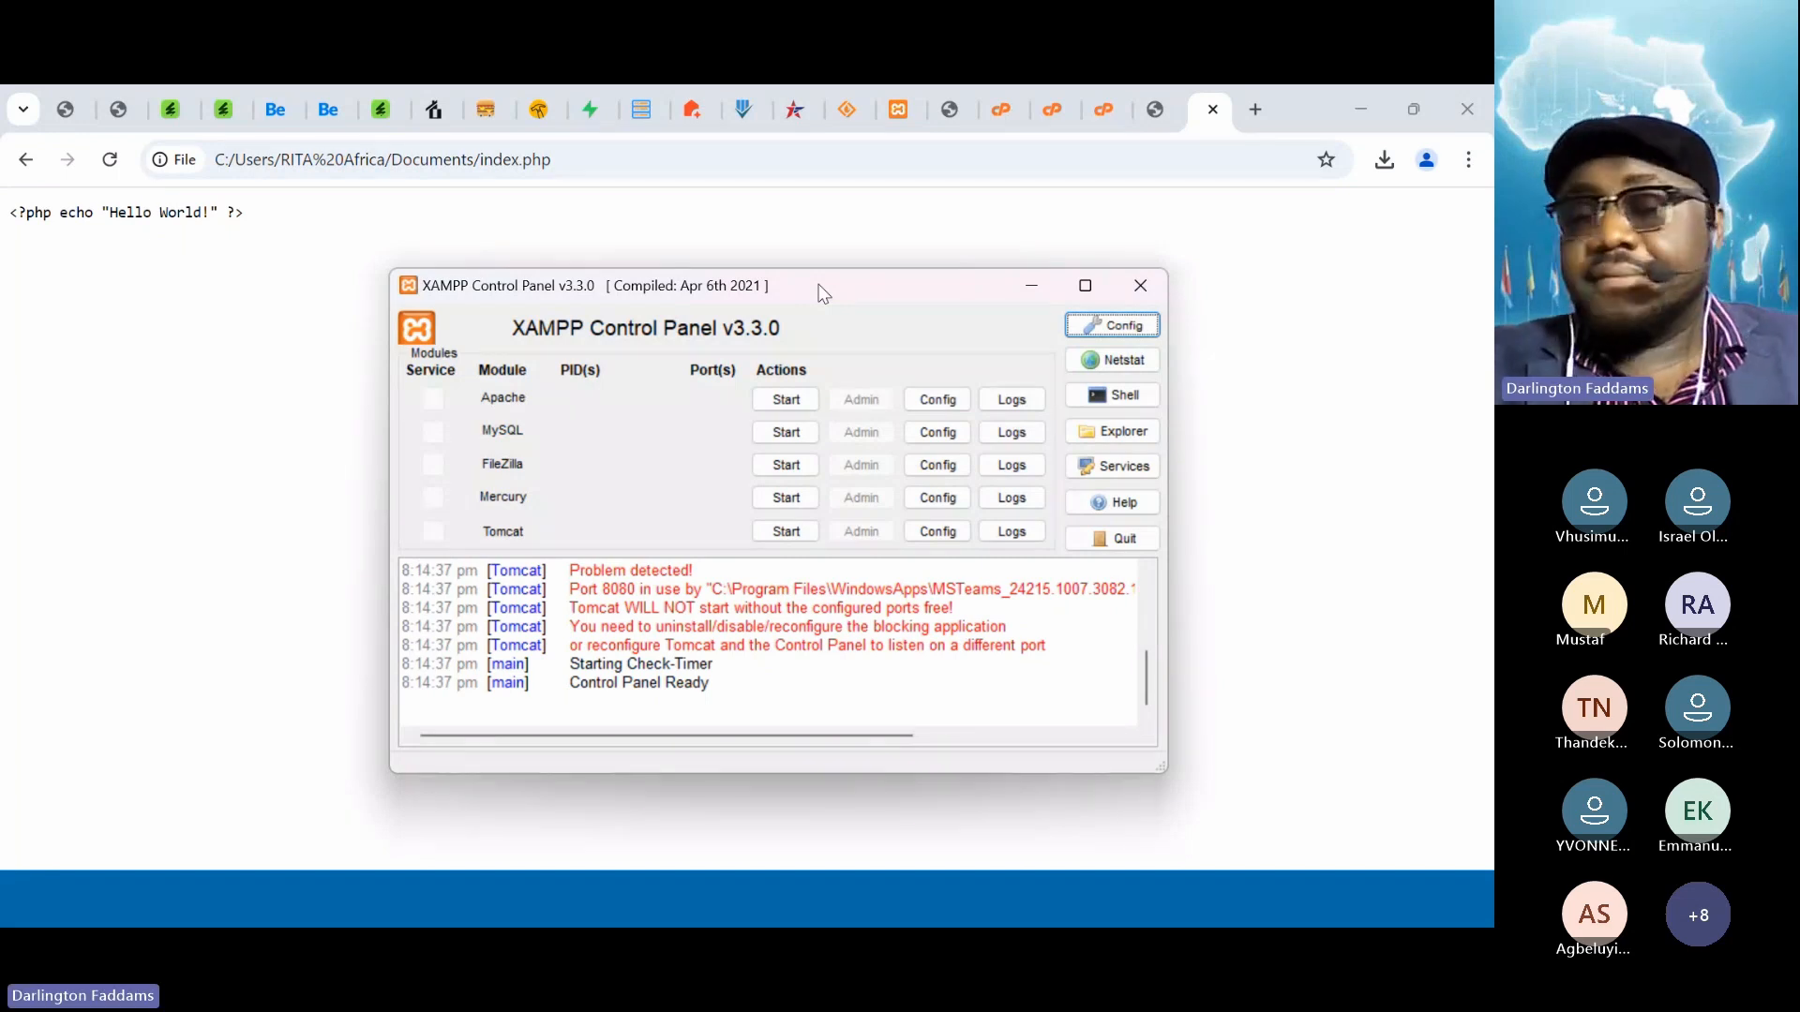
pyautogui.press('super+plus')
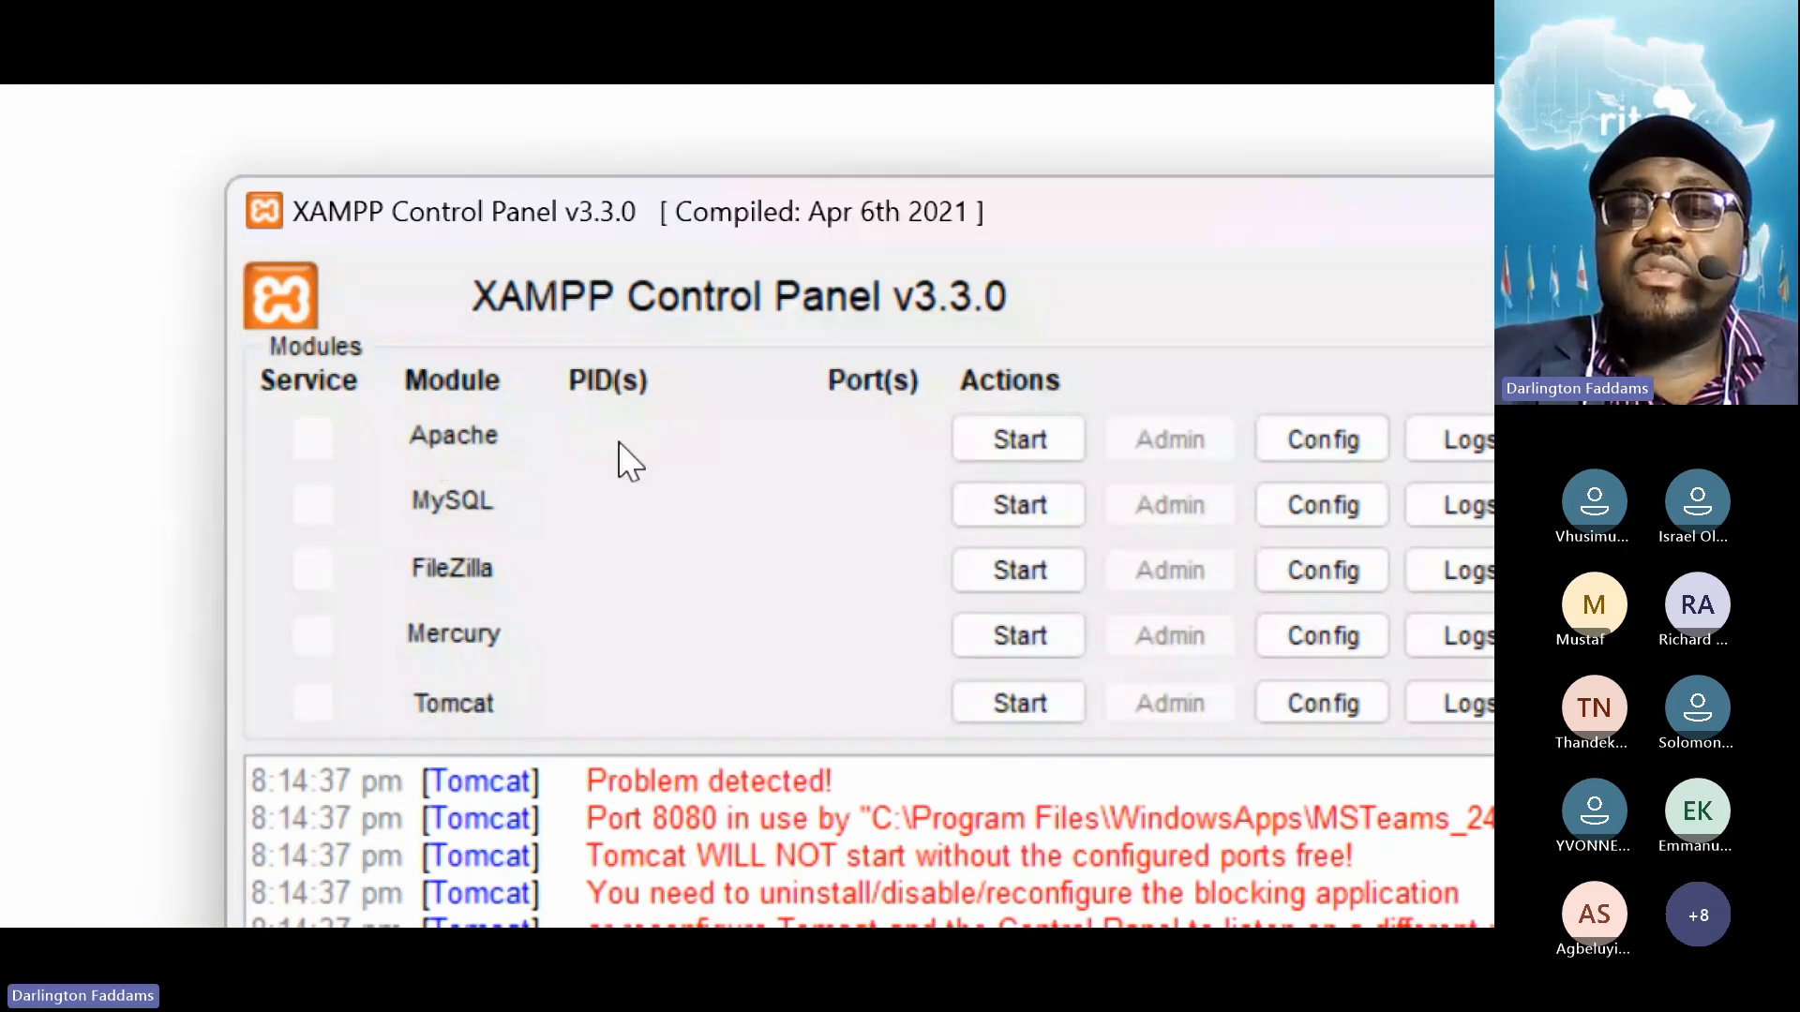
pyautogui.click(1018, 454)
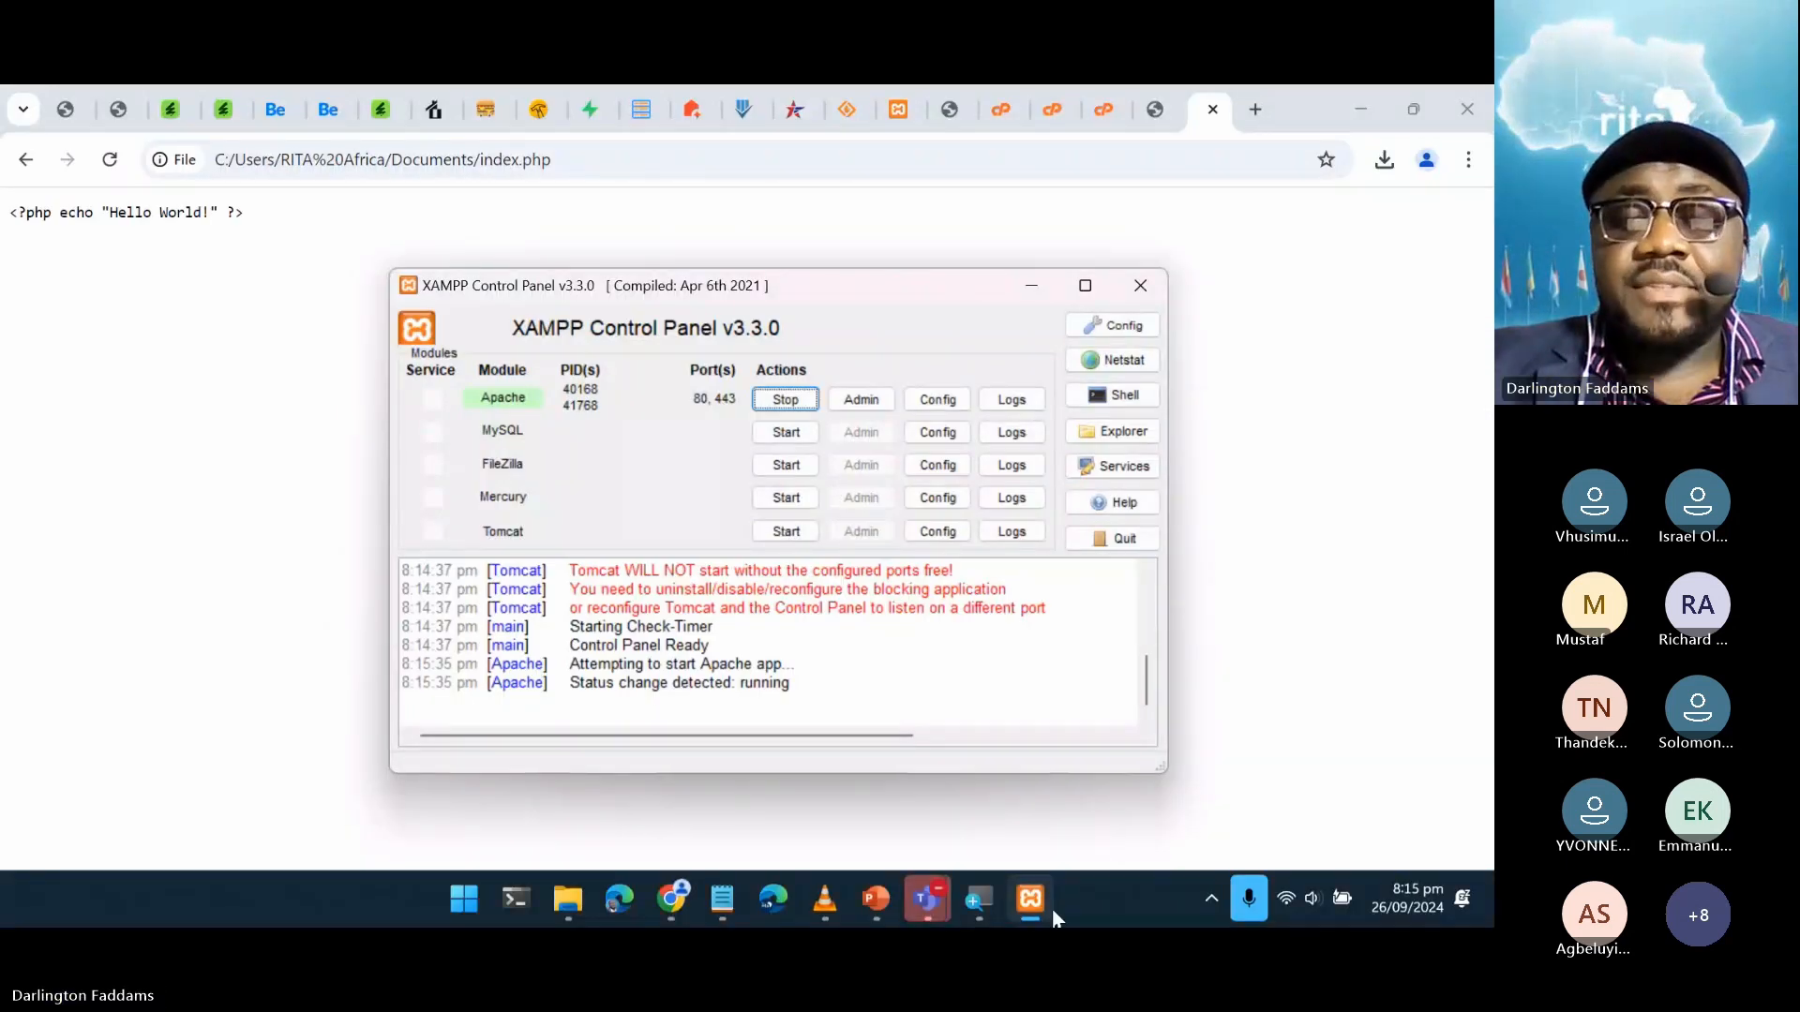
pyautogui.rightClick(1093, 907)
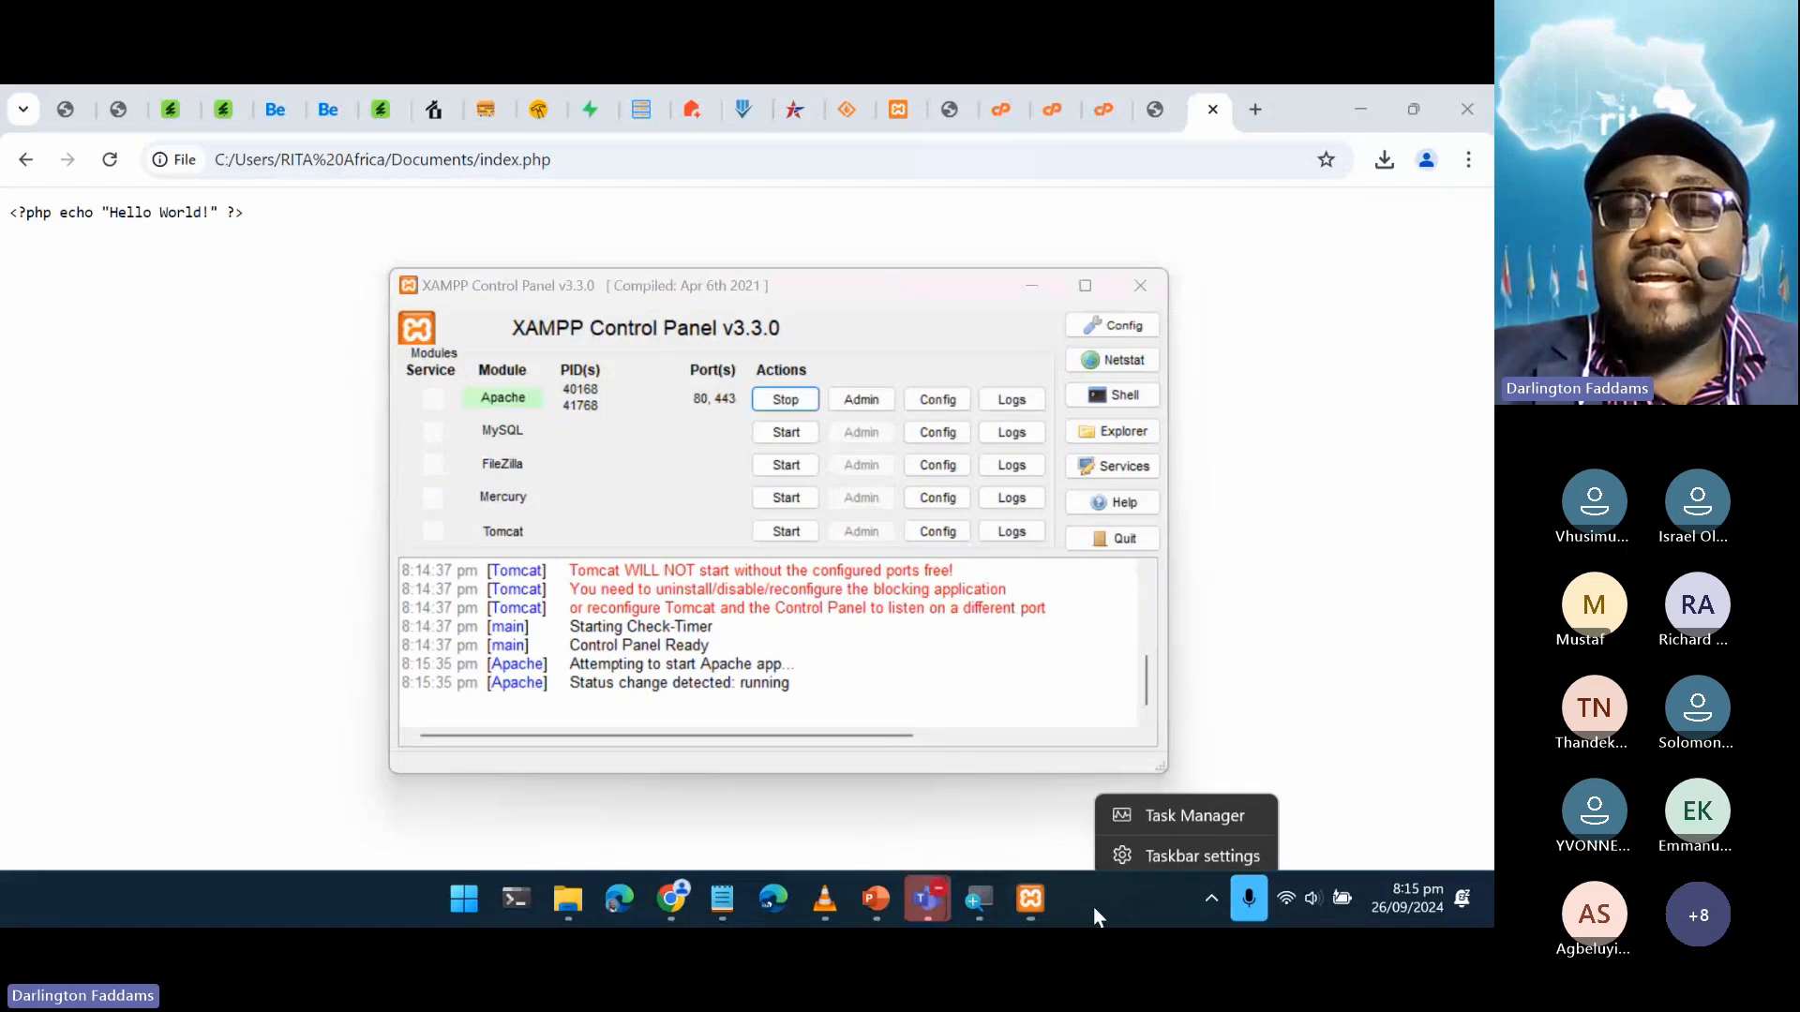
pyautogui.click(1175, 812)
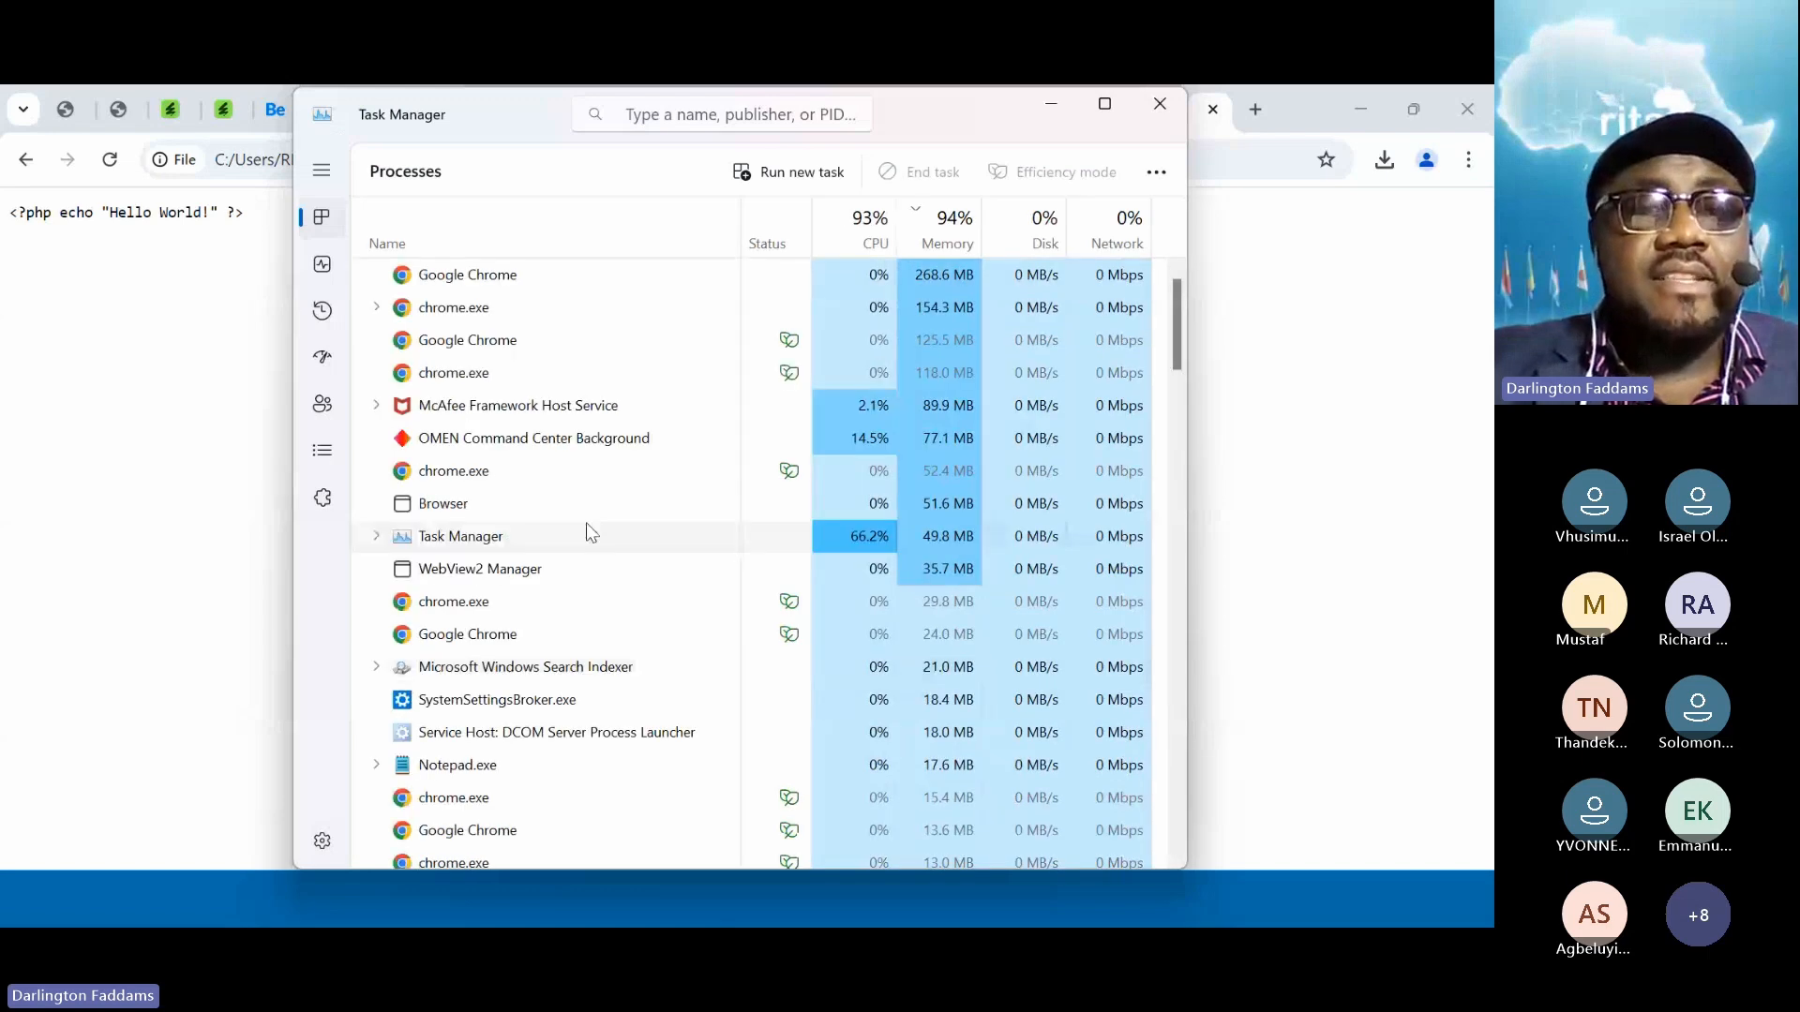
pyautogui.click(577, 514)
pyautogui.scroll(-20, 576, 513)
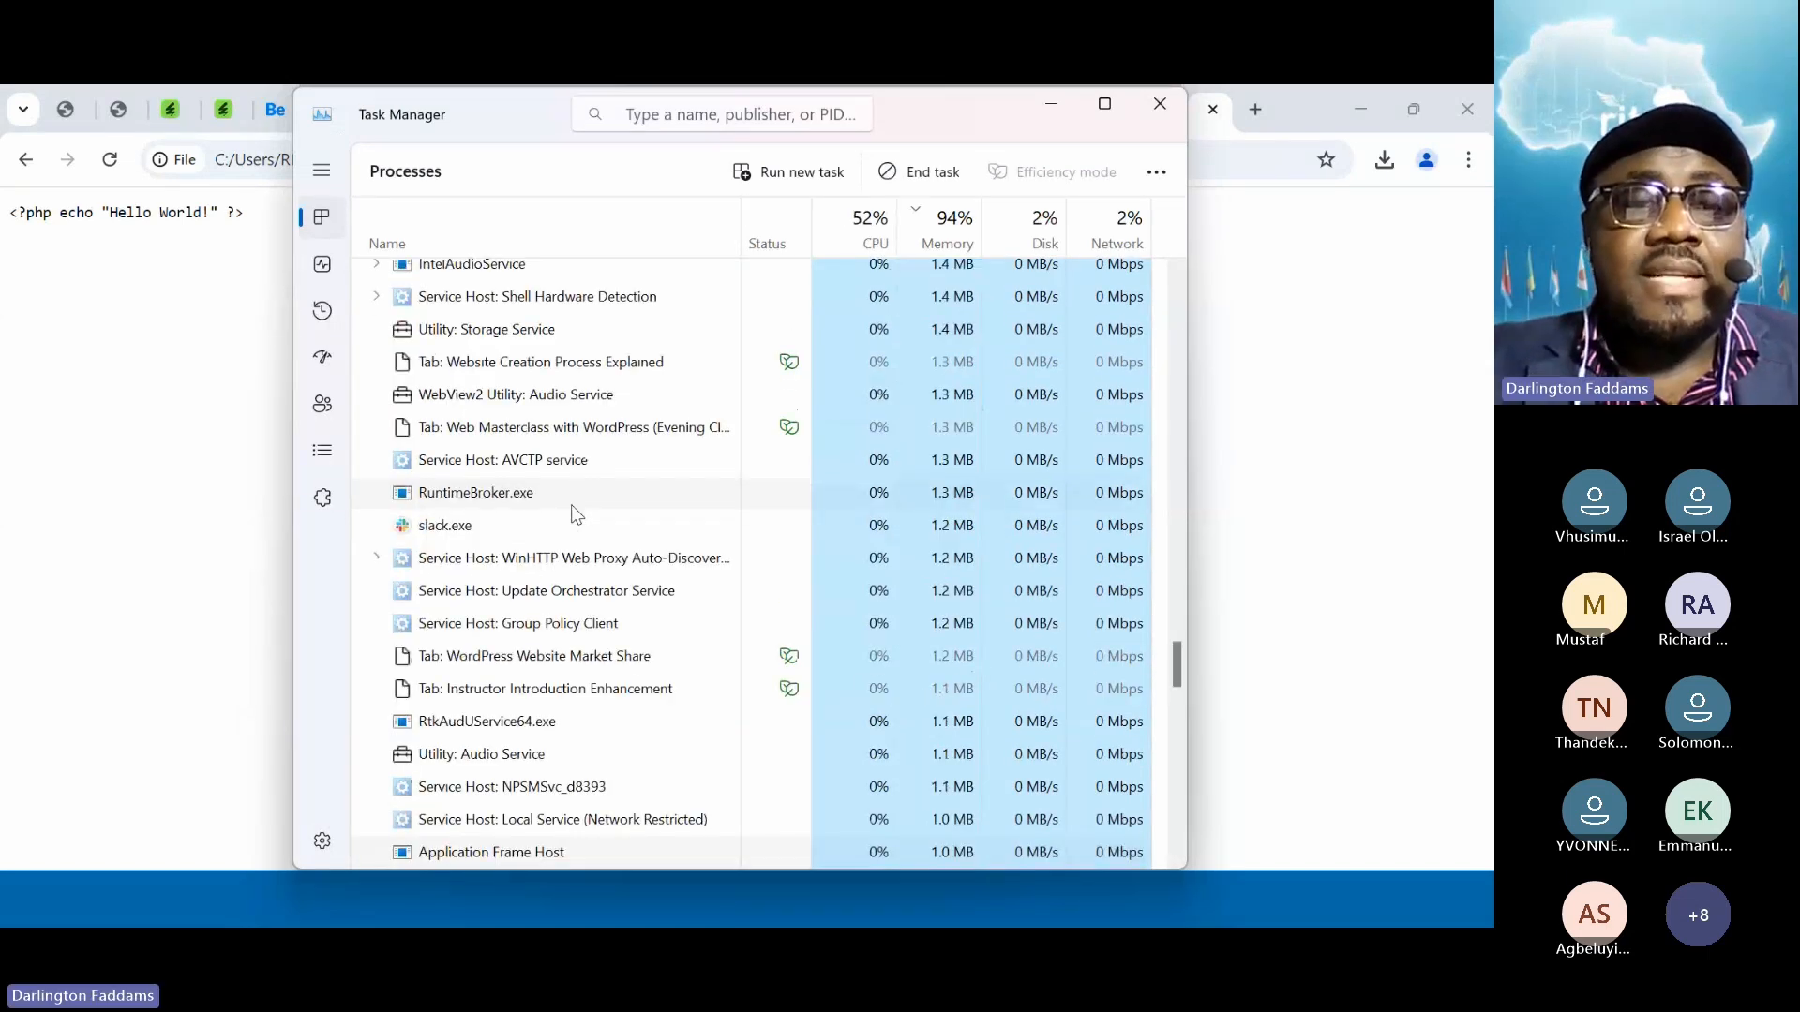
pyautogui.scroll(3, 576, 513)
pyautogui.scroll(-15, 576, 514)
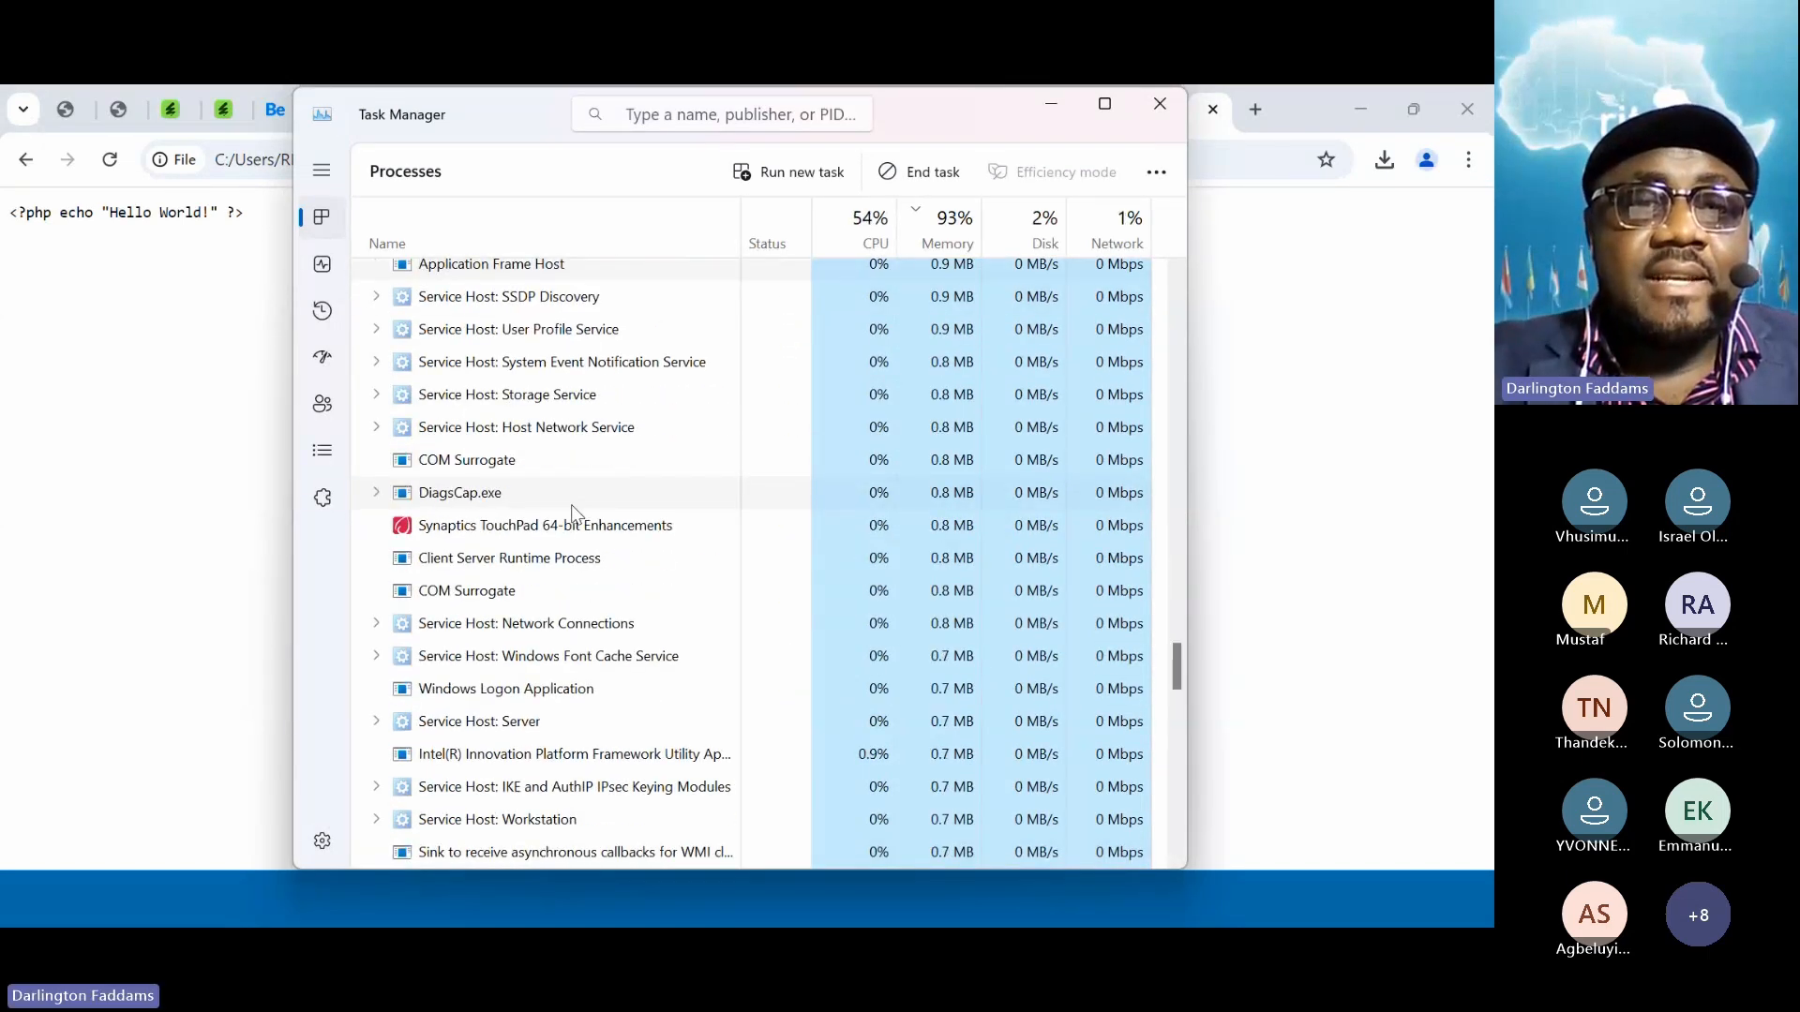
pyautogui.scroll(20, 577, 514)
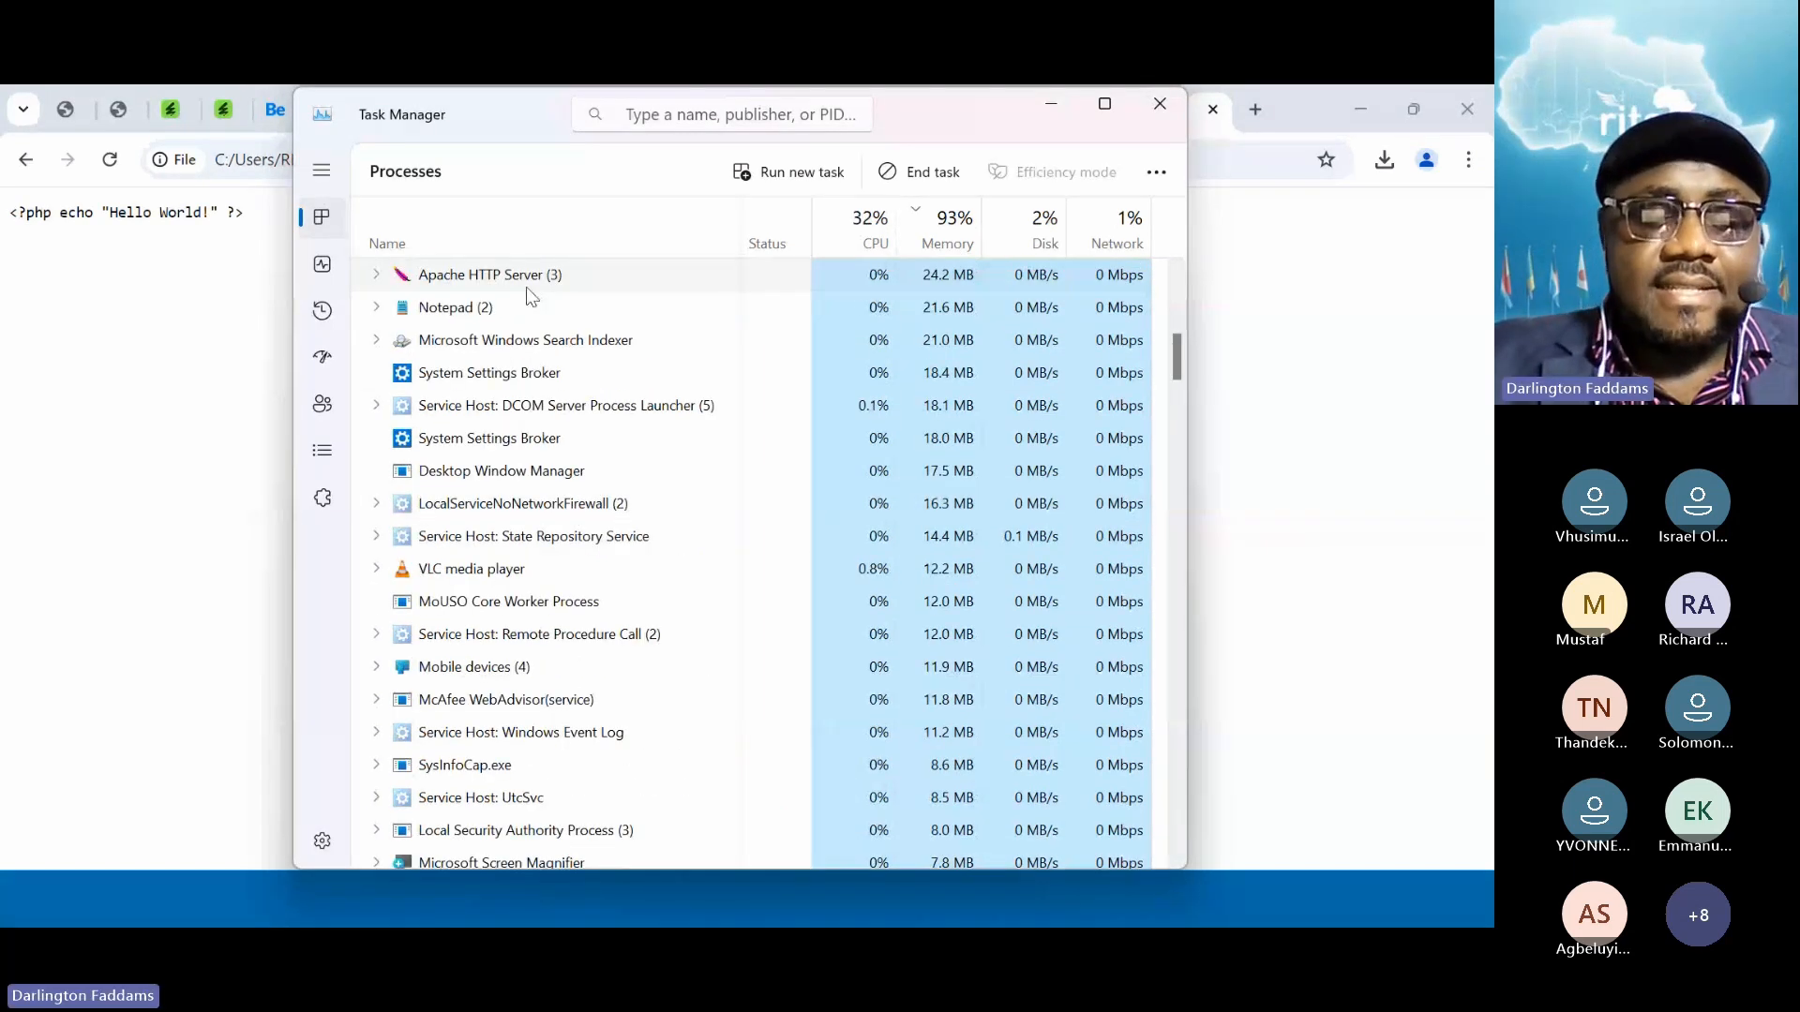
pyautogui.press('super+plus')
pyautogui.press('super+plus')
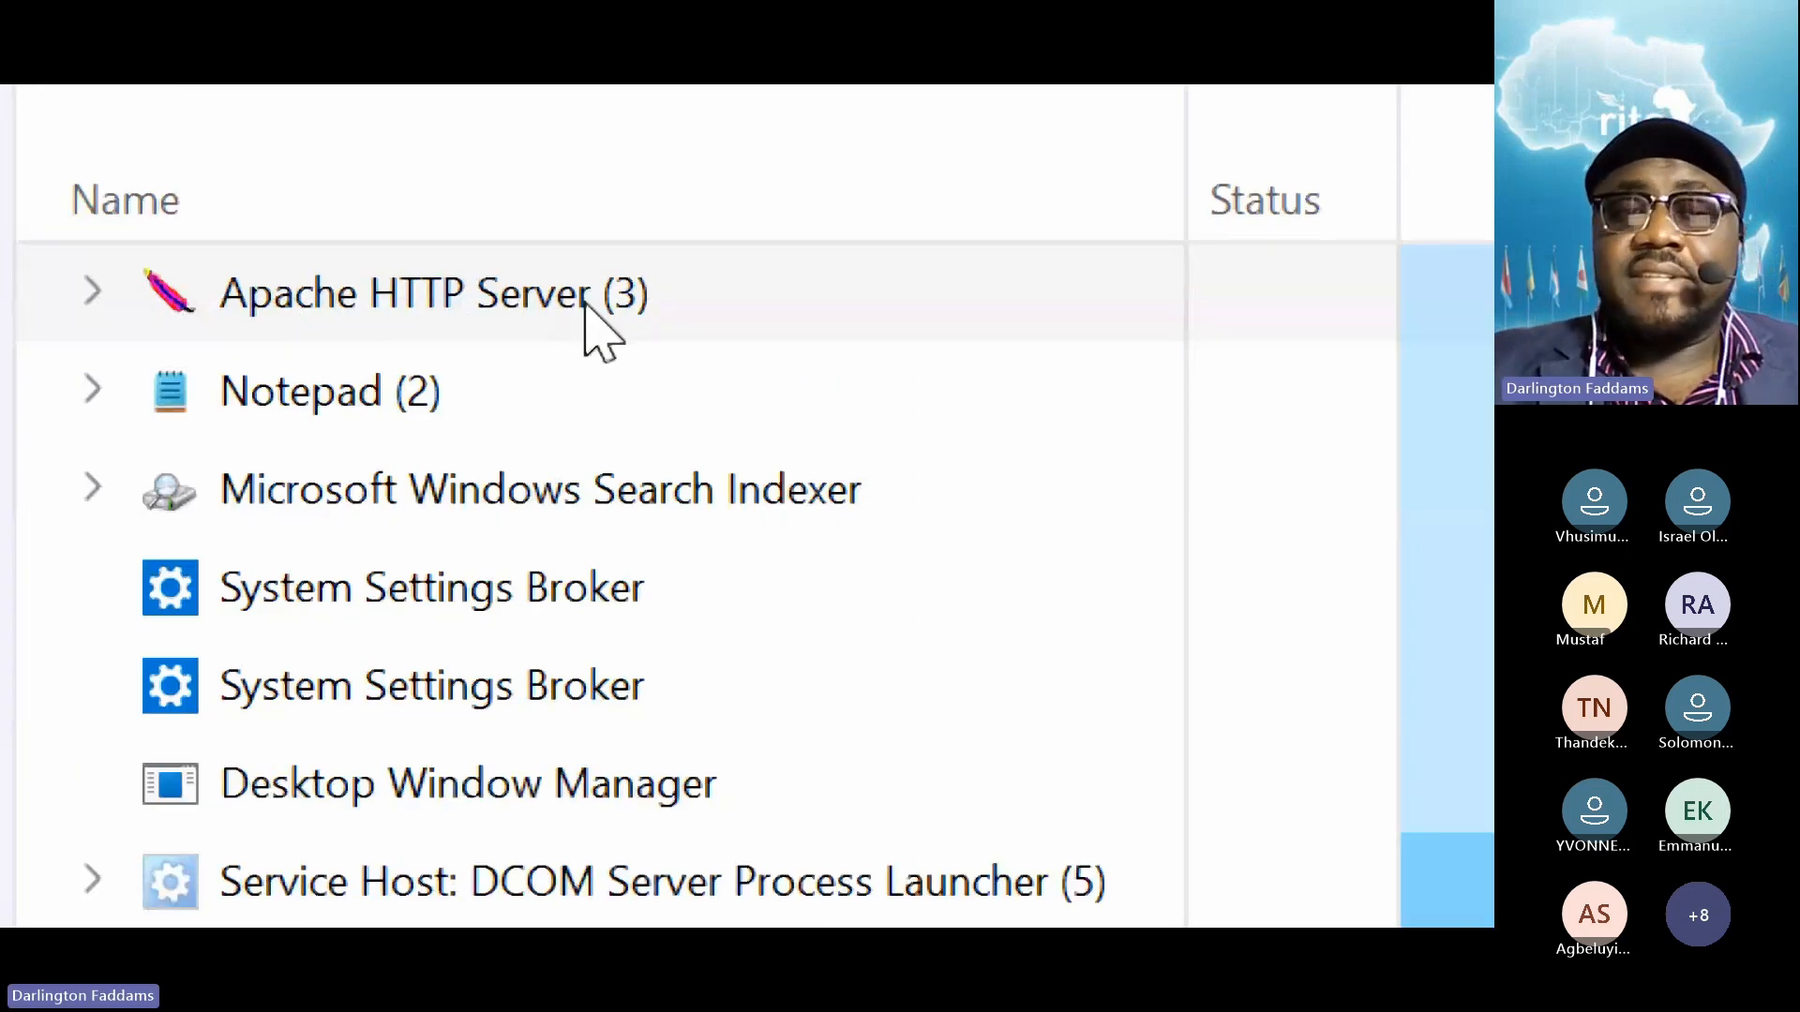
pyautogui.press('super+minus')
pyautogui.press('super+minus')
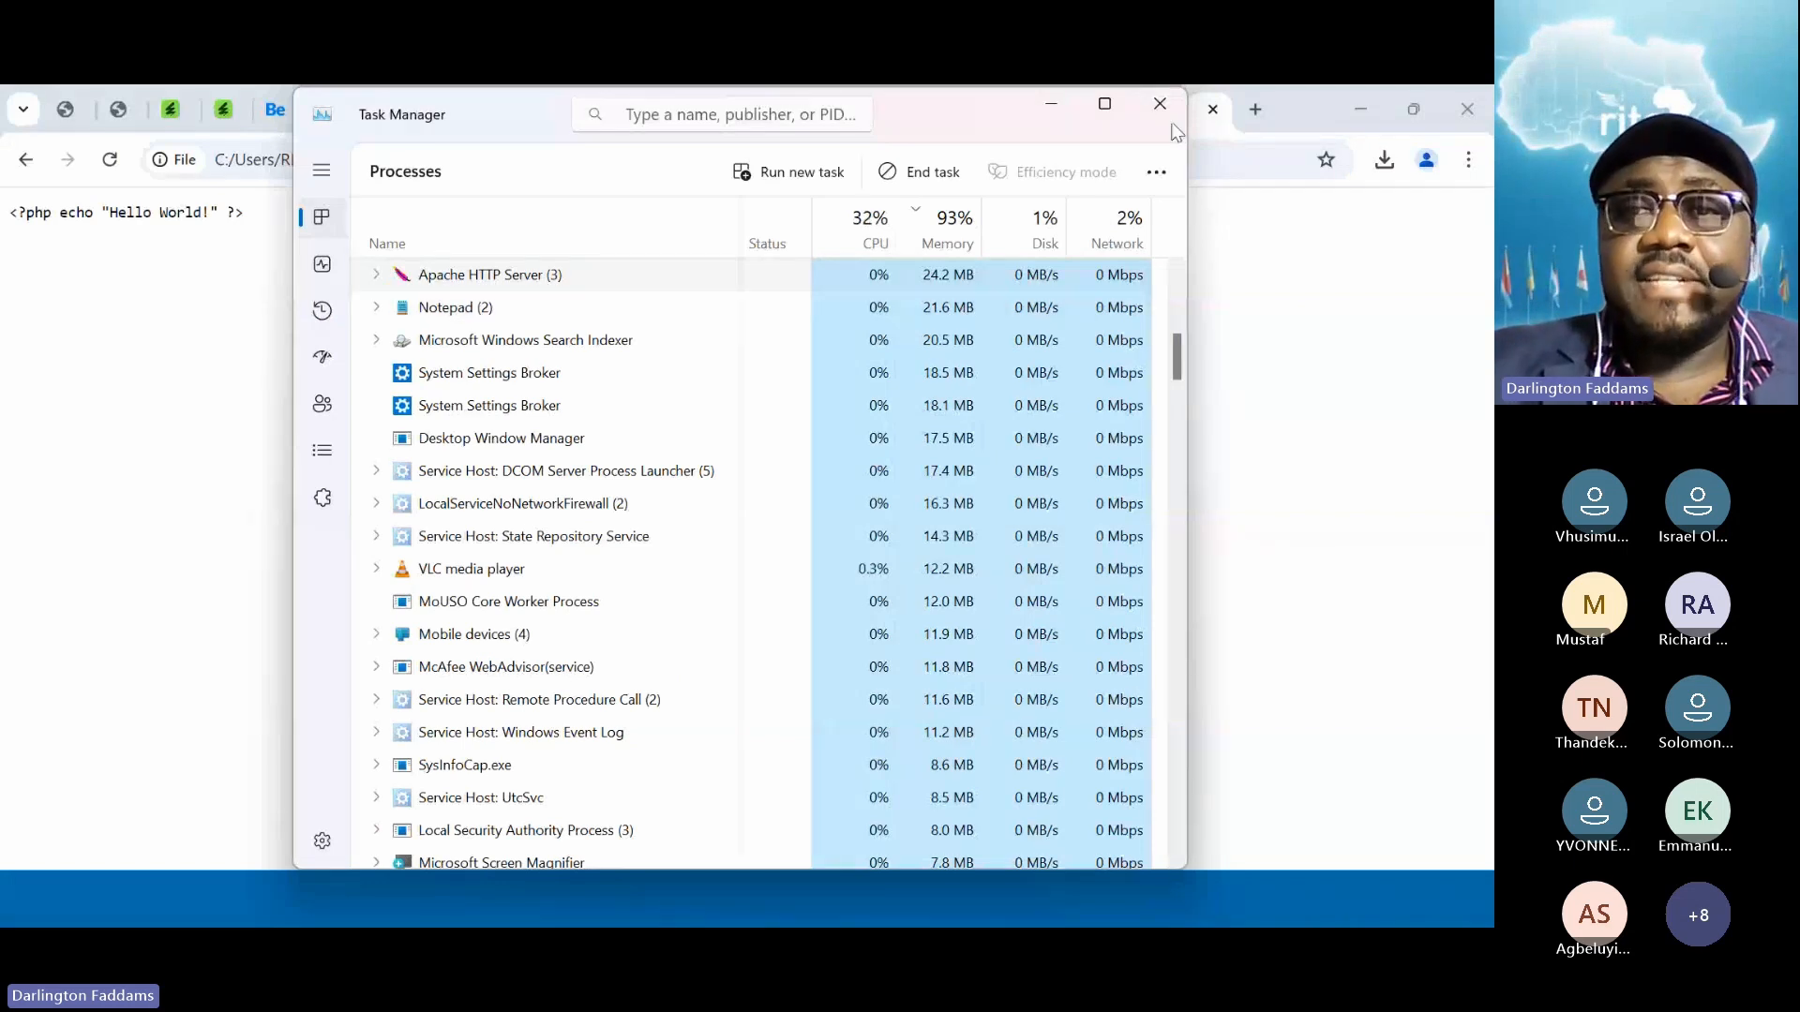
pyautogui.click(1160, 103)
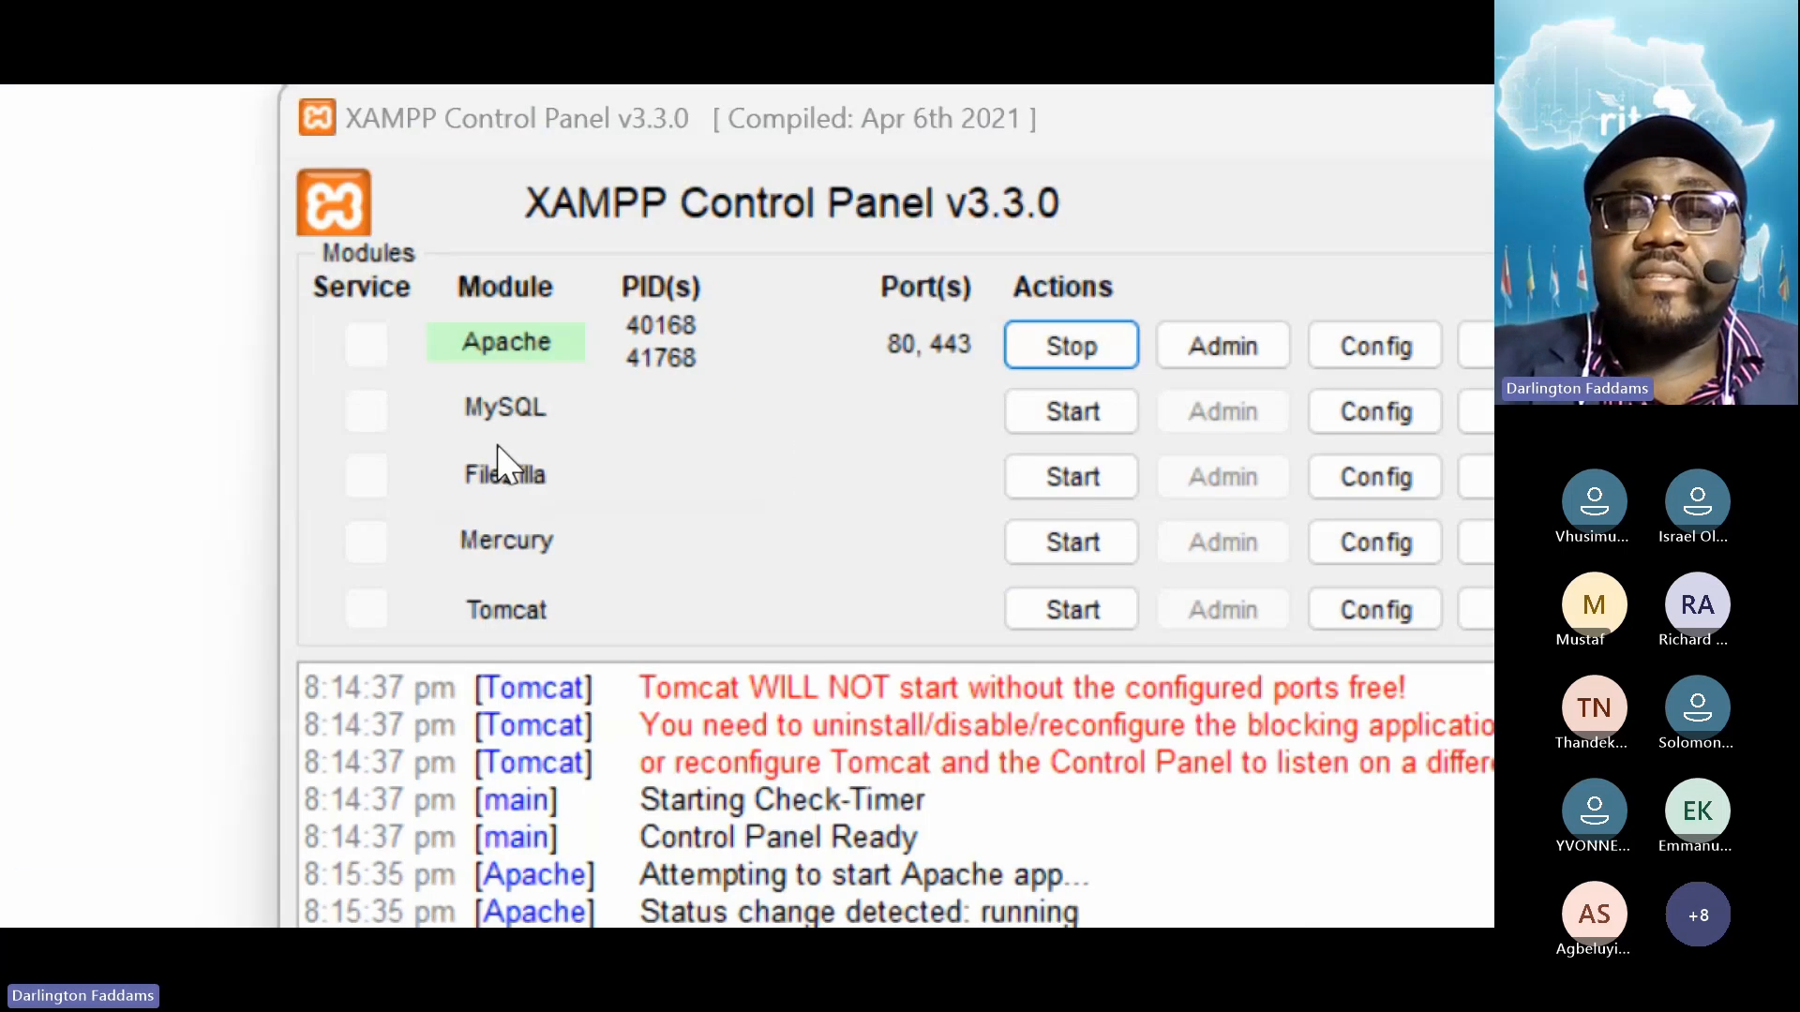
# Start the MySQL module and confirm it runs on port 3306
pyautogui.click(1067, 414)
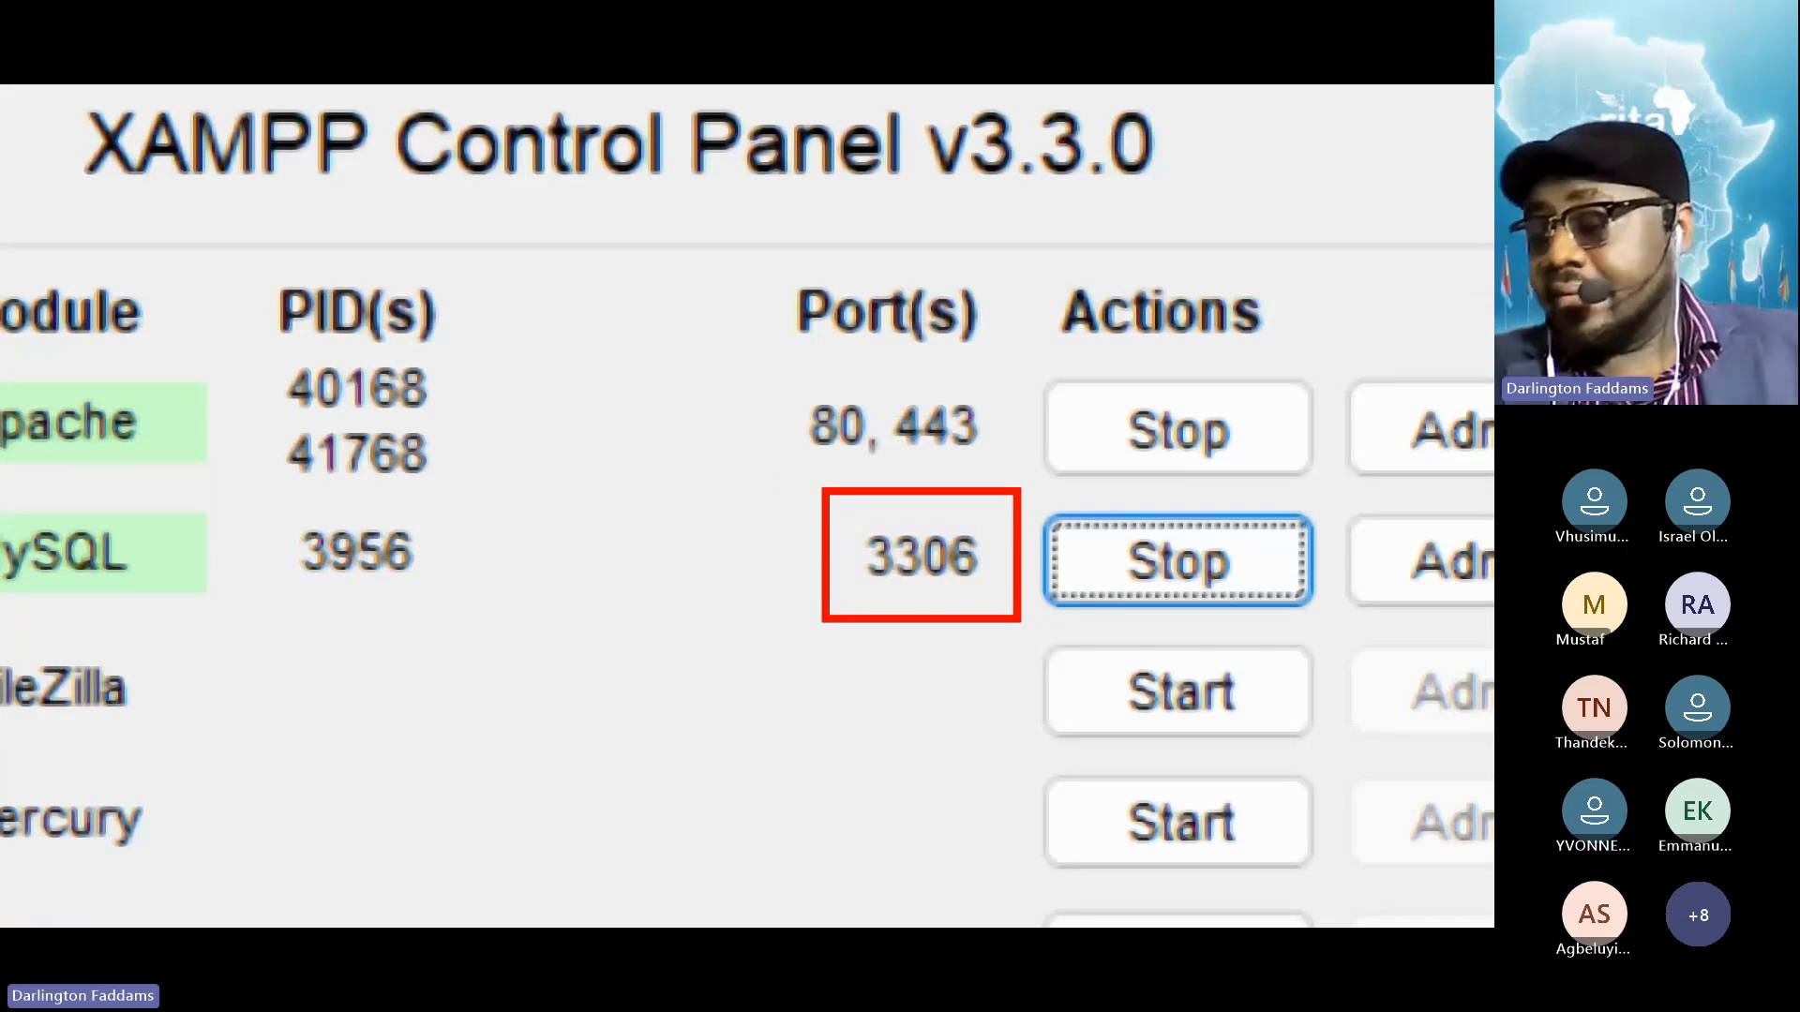
pyautogui.press('Escape')
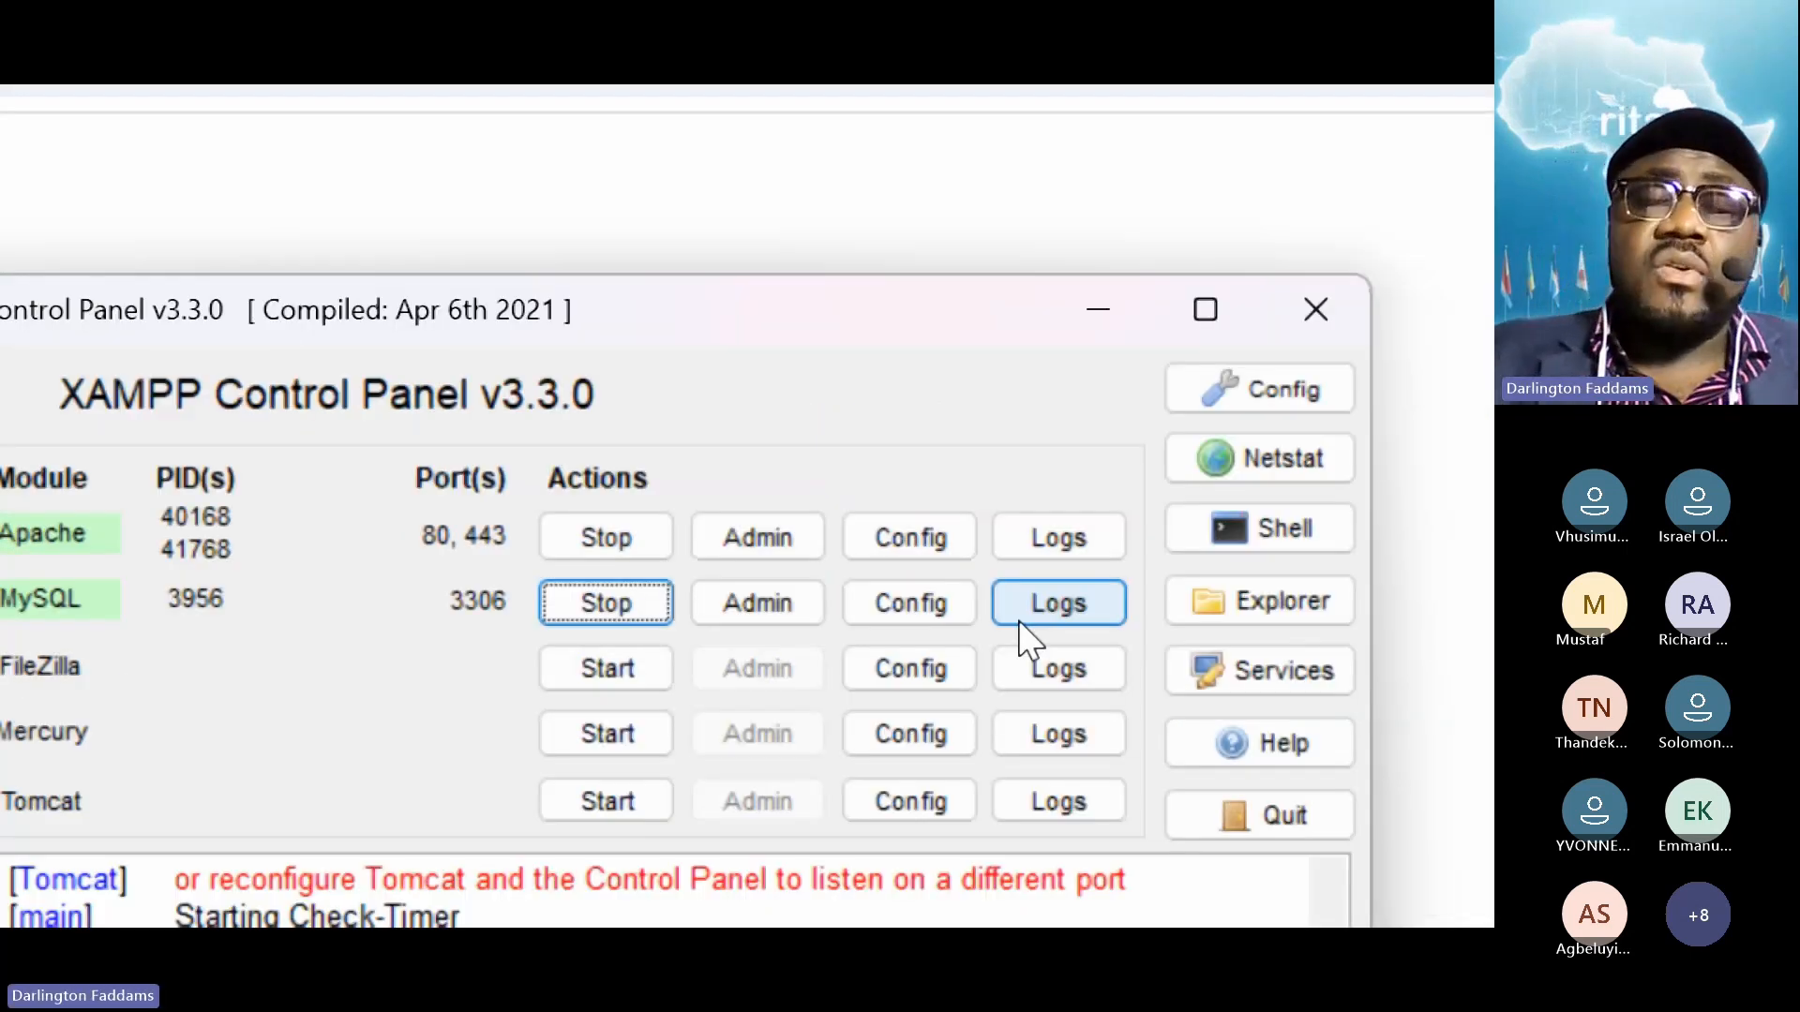
pyautogui.press('Escape')
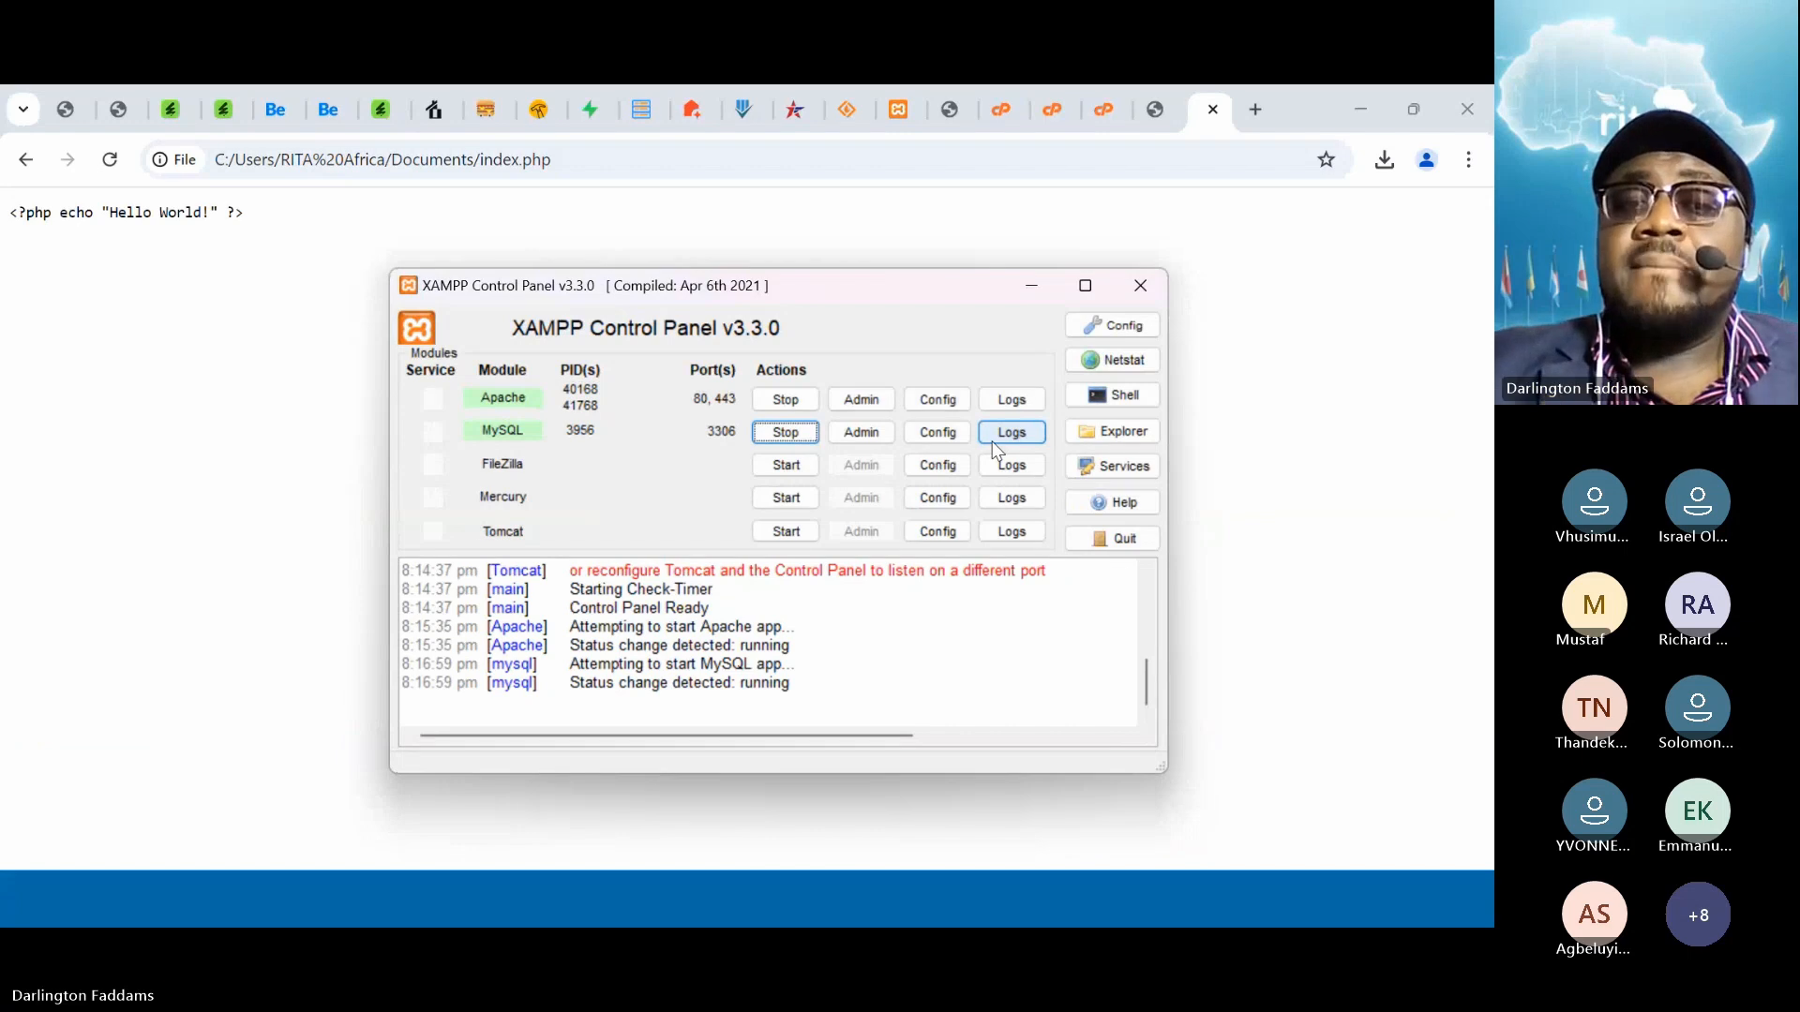
# Reload the local index.php several times, still showing raw source, then open a new Chrome tab
pyautogui.click(167, 290)
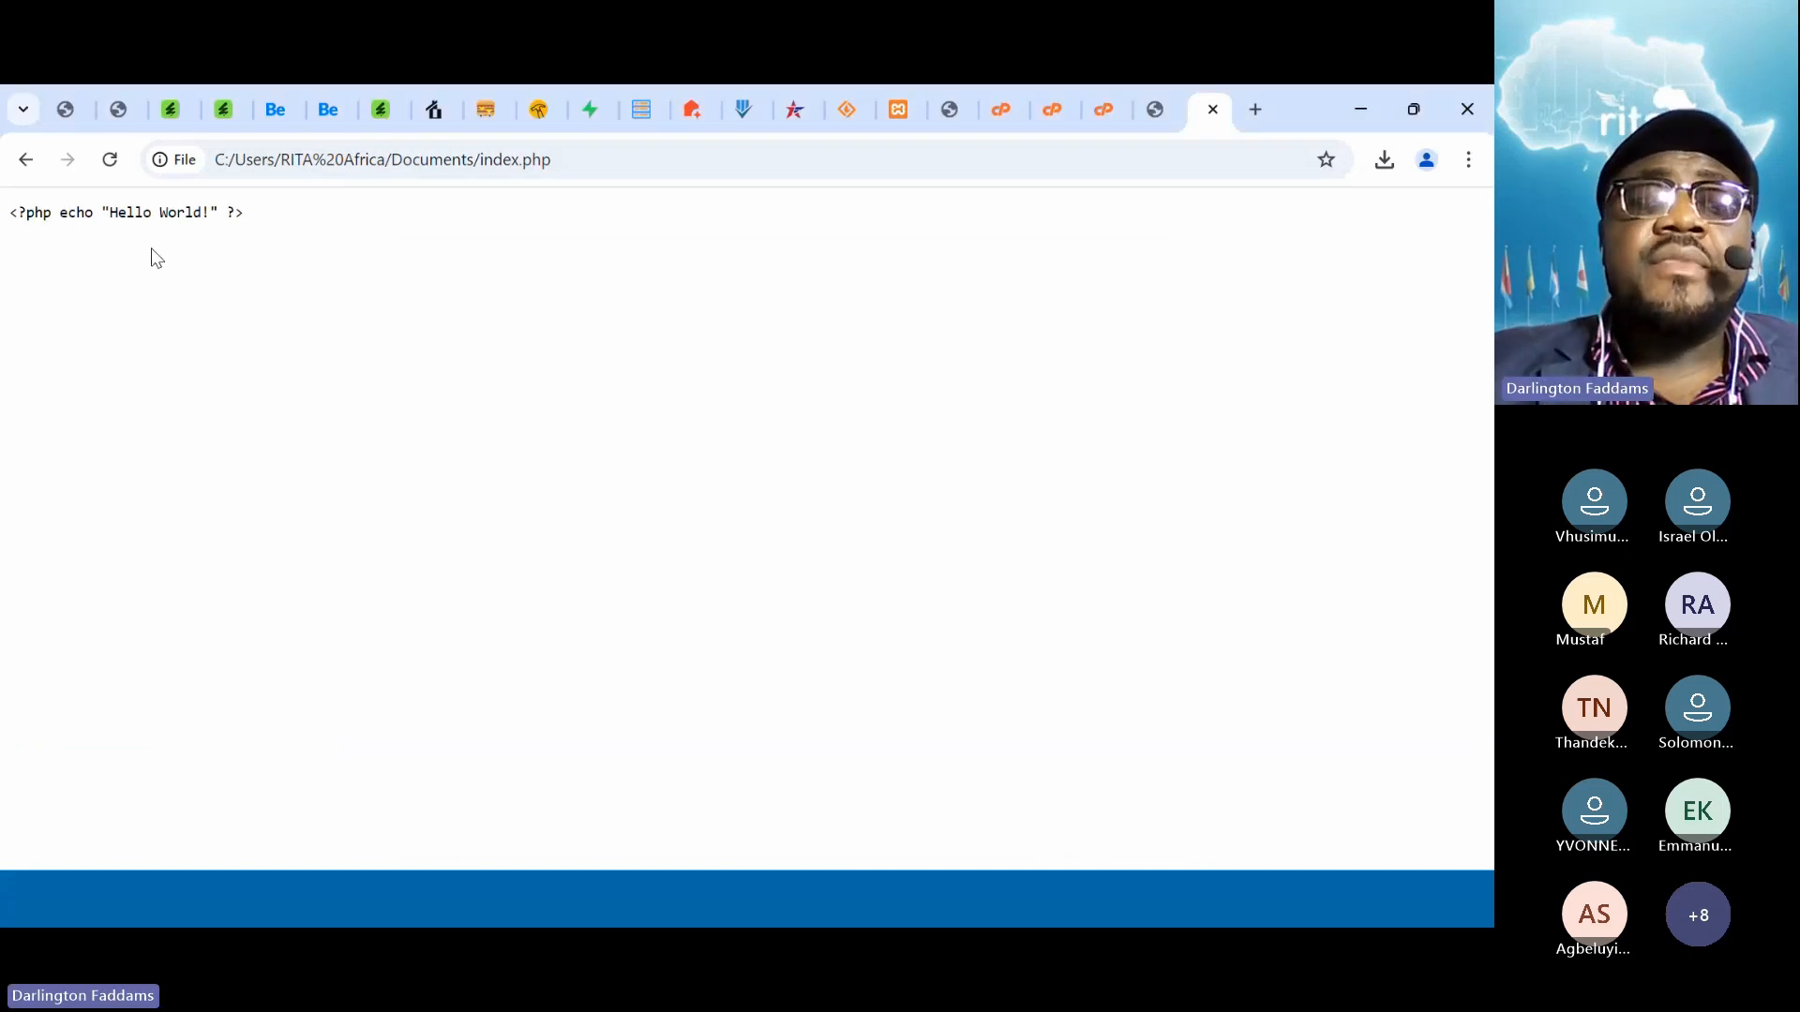
pyautogui.click(113, 167)
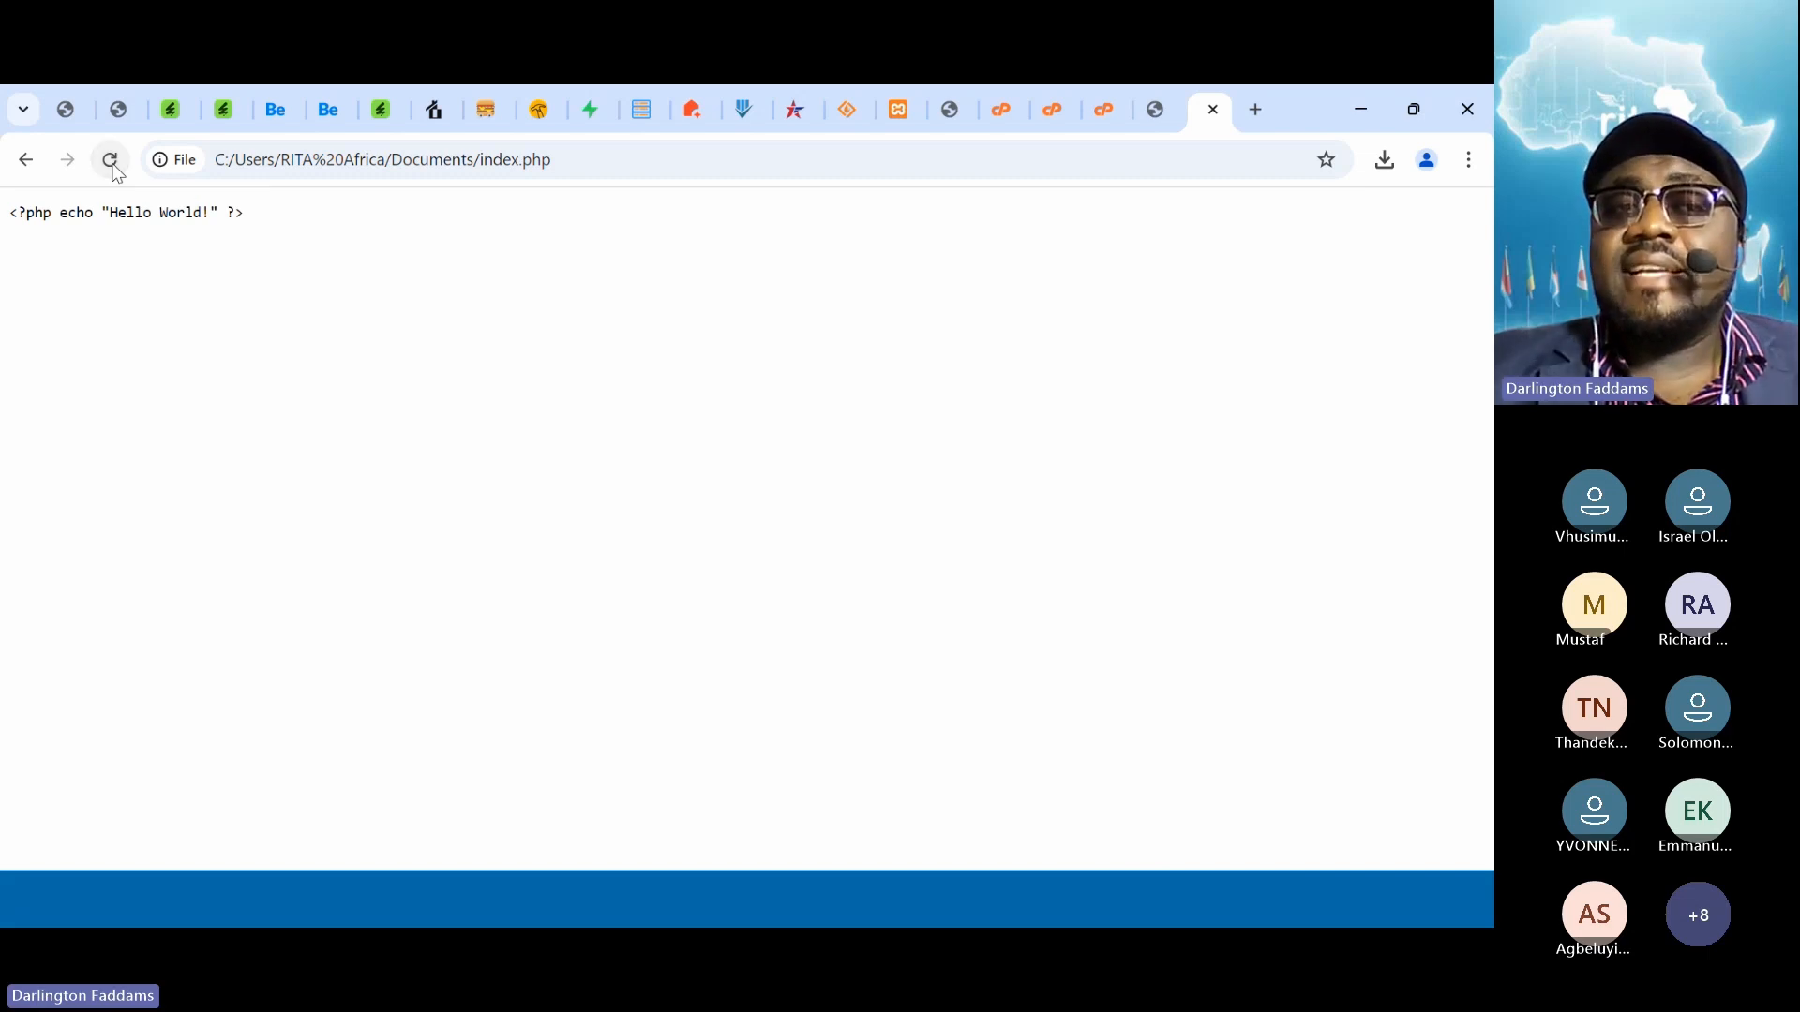
pyautogui.click(113, 168)
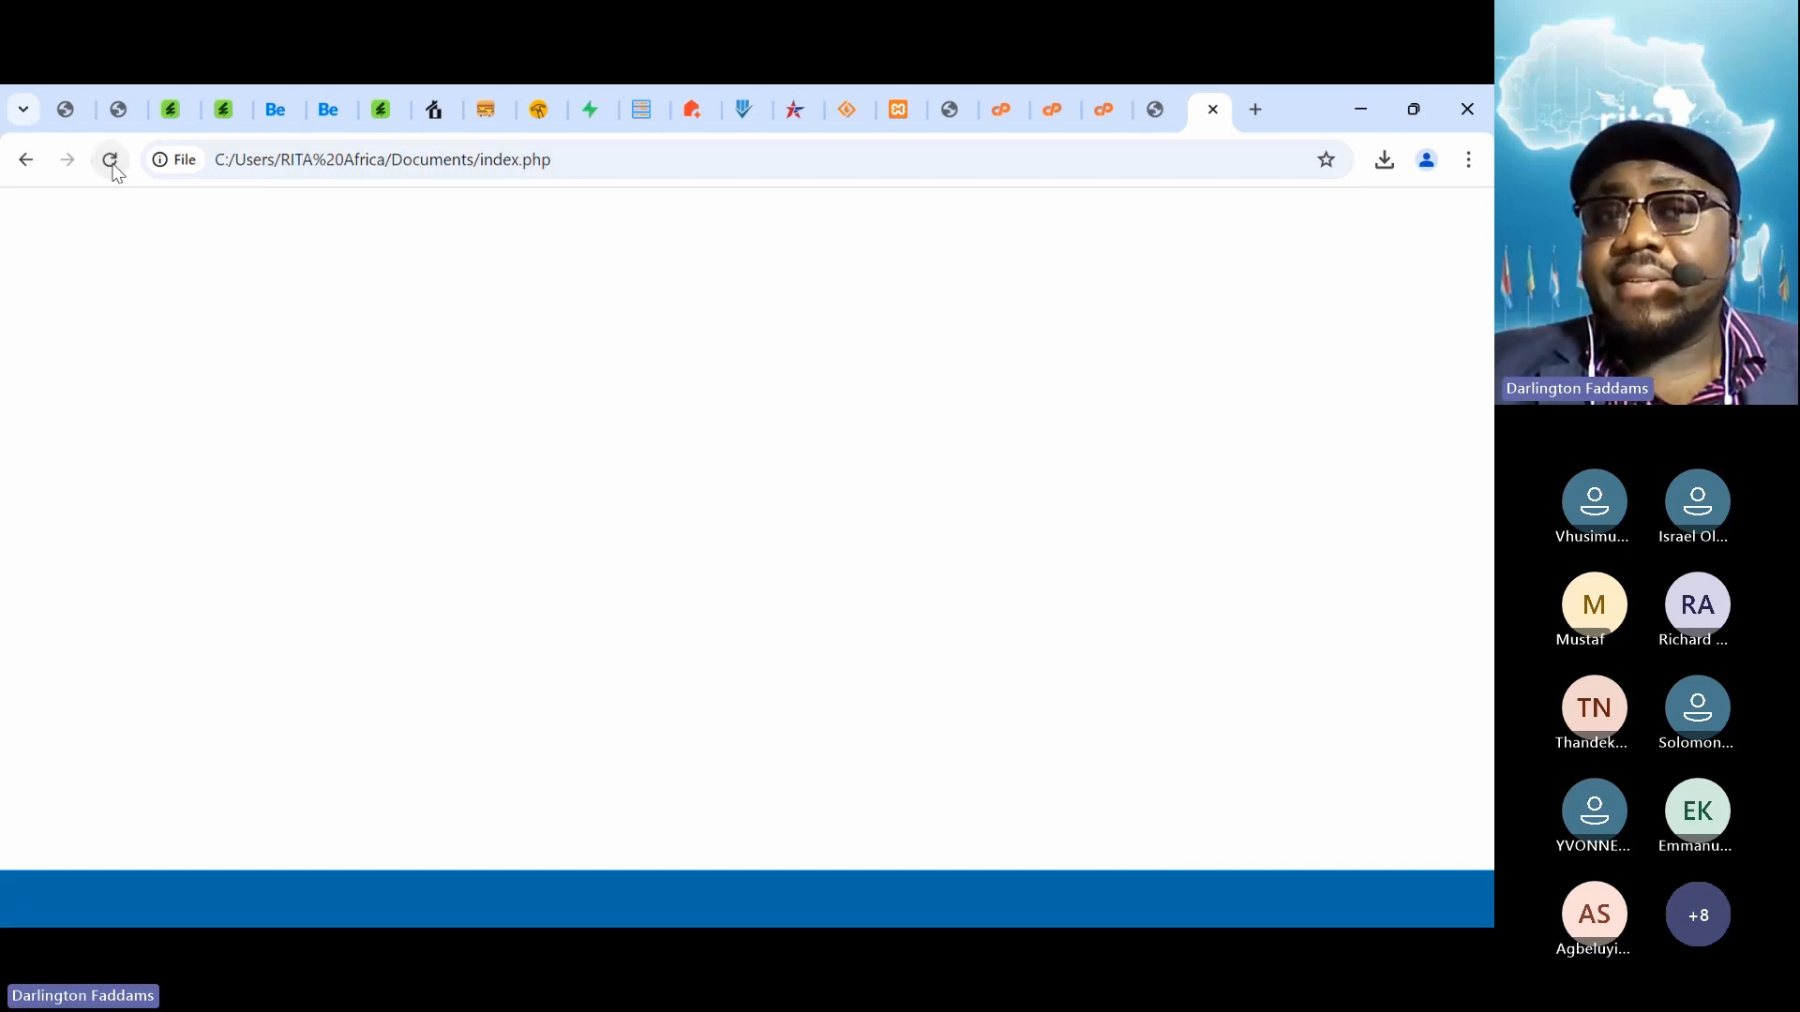
pyautogui.click(113, 168)
pyautogui.click(113, 168)
pyautogui.click(113, 168)
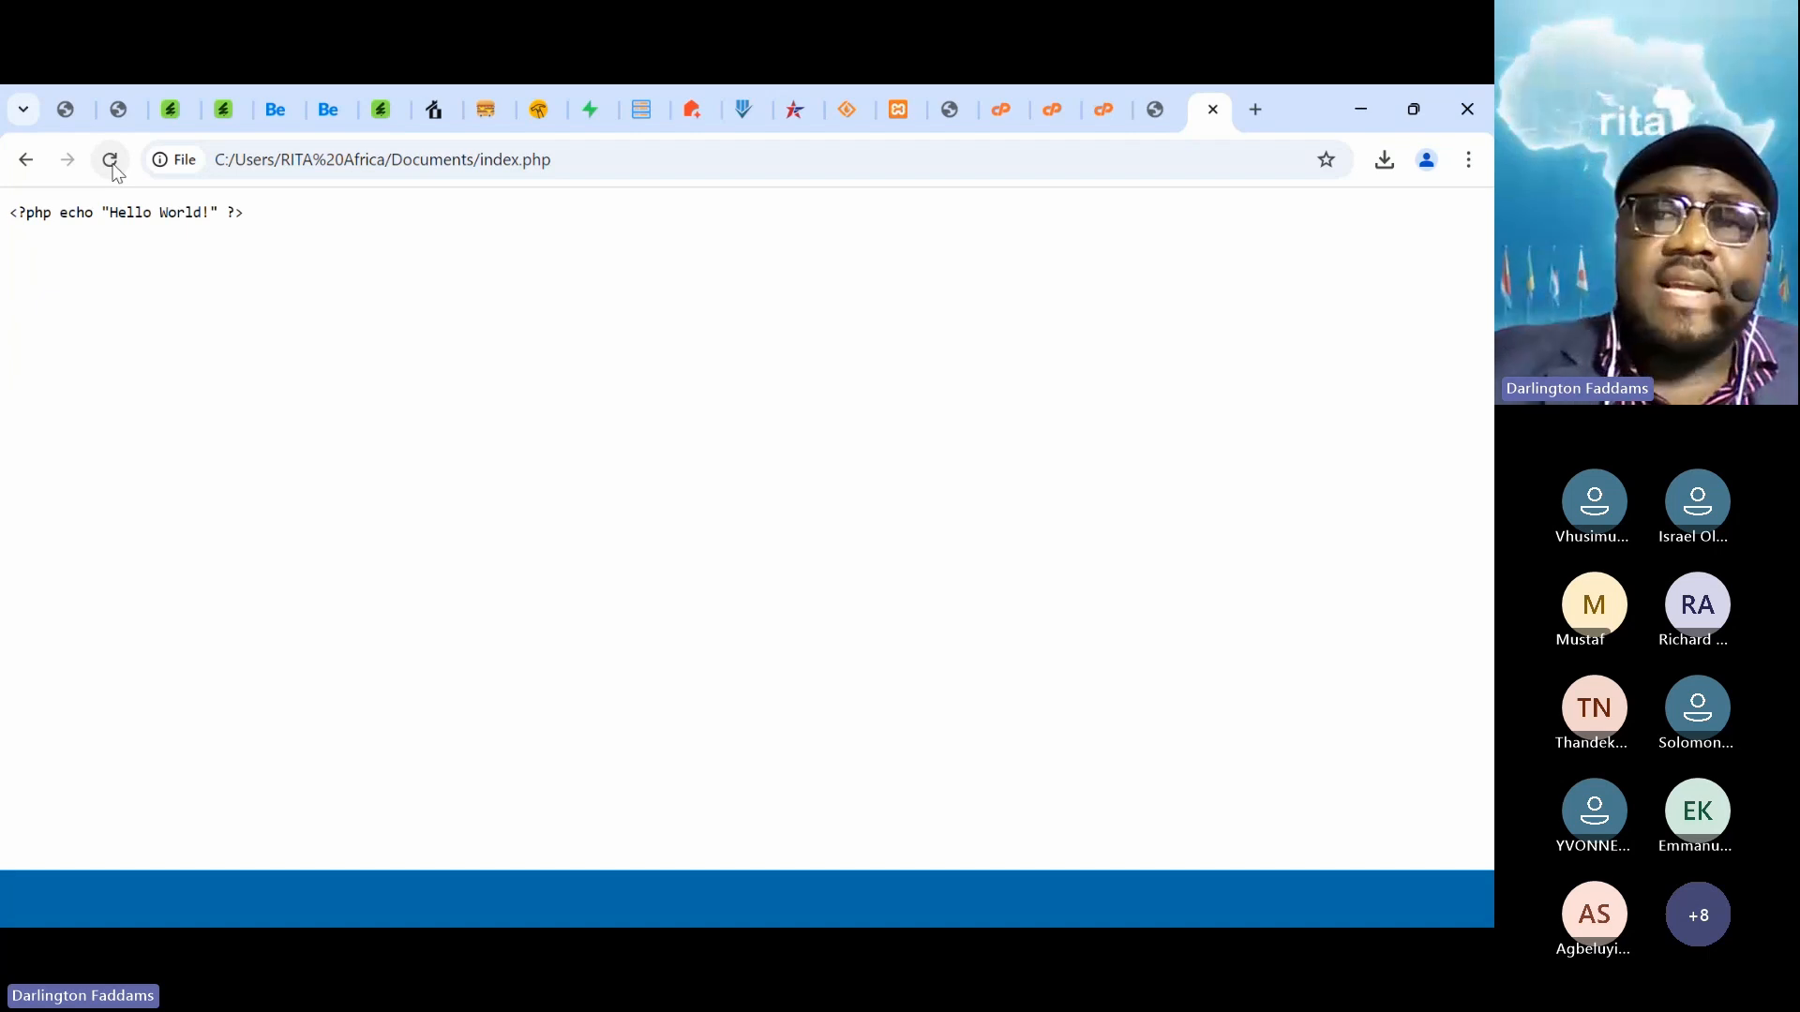
pyautogui.click(1255, 110)
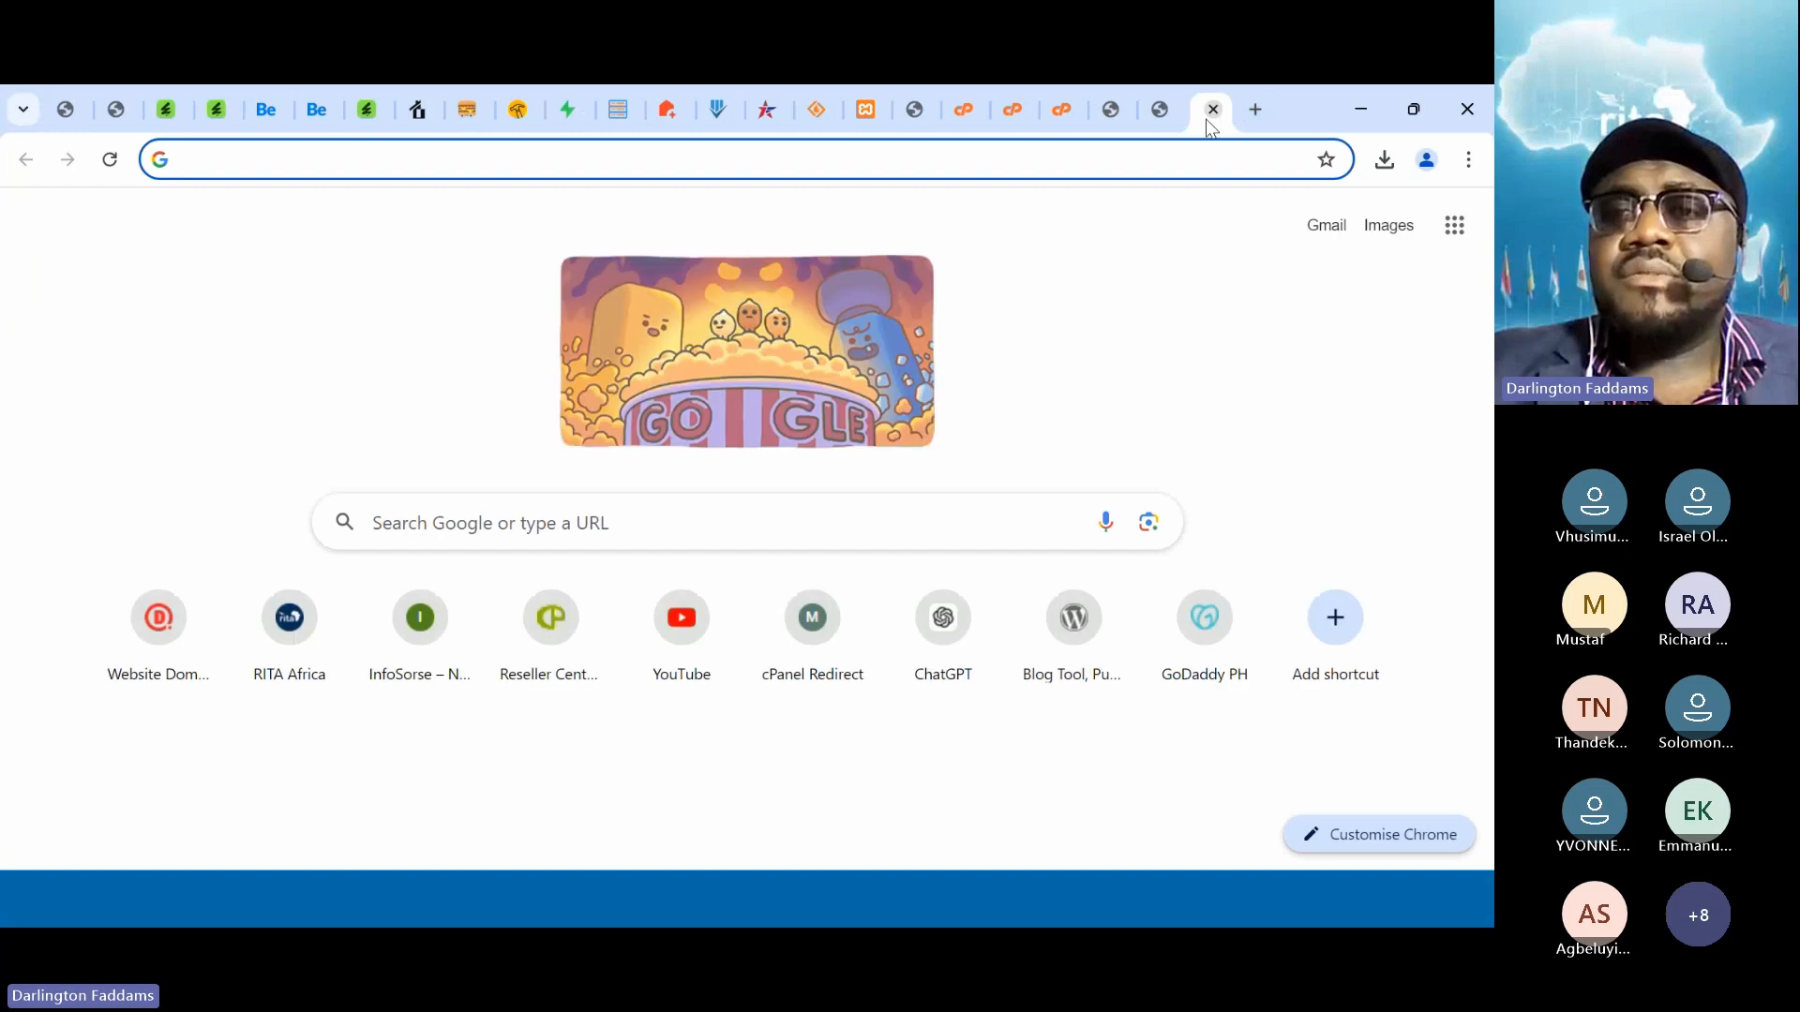
# Move the new tab into a maximized window and load localhost, showing the XAMPP 8.0.30 dashboard
pyautogui.moveTo(1206, 120); pyautogui.dragTo(1200, 201)
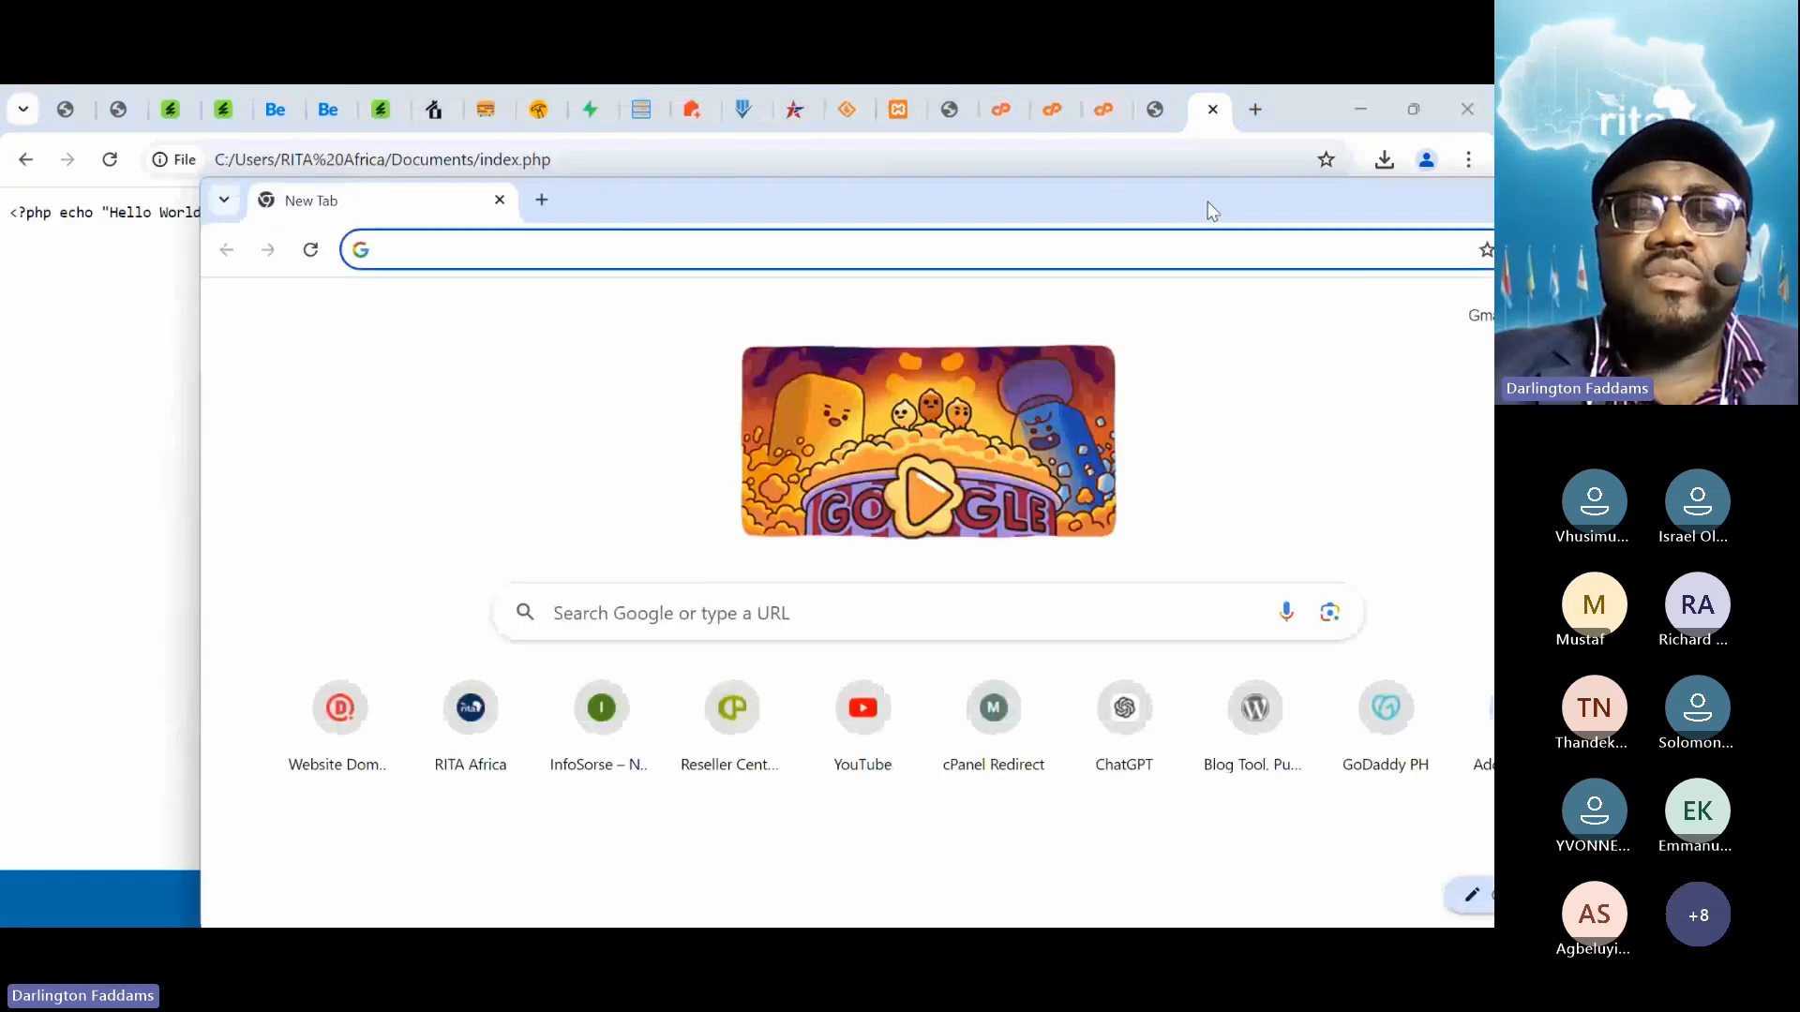
pyautogui.doubleClick(1207, 201)
pyautogui.click(364, 163)
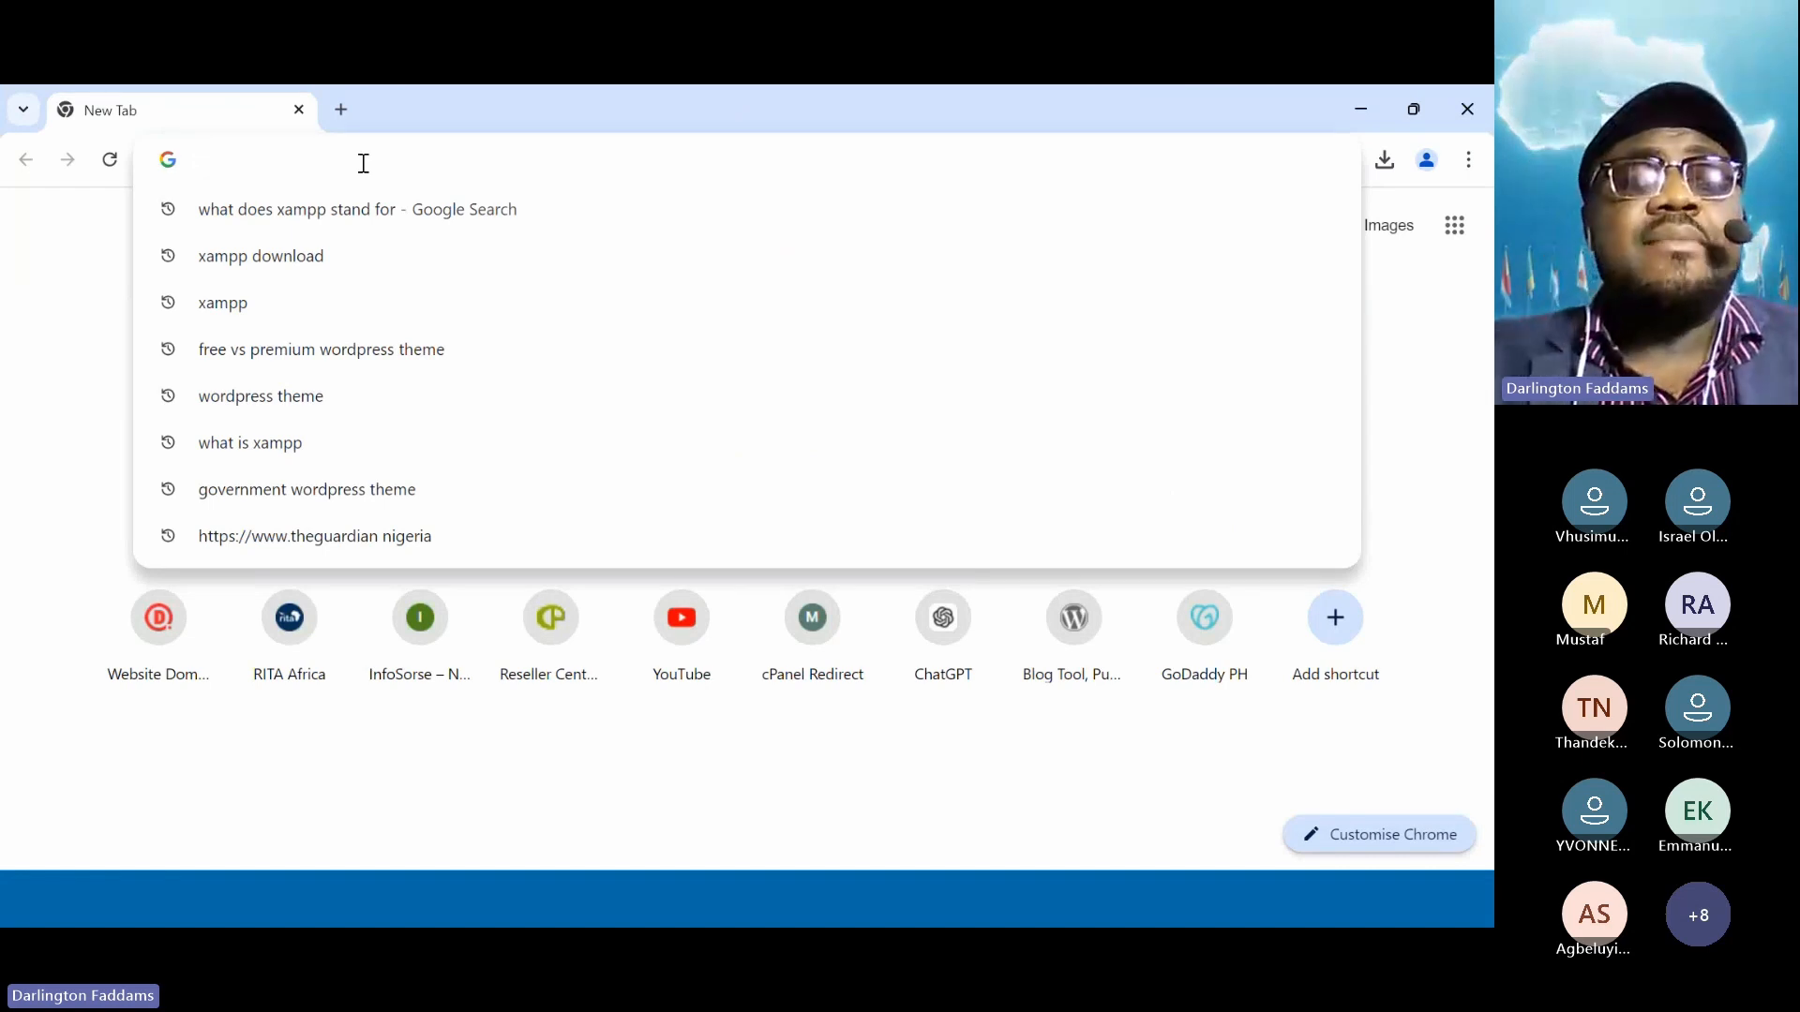
pyautogui.write('localhost')
pyautogui.press('BackSpace')
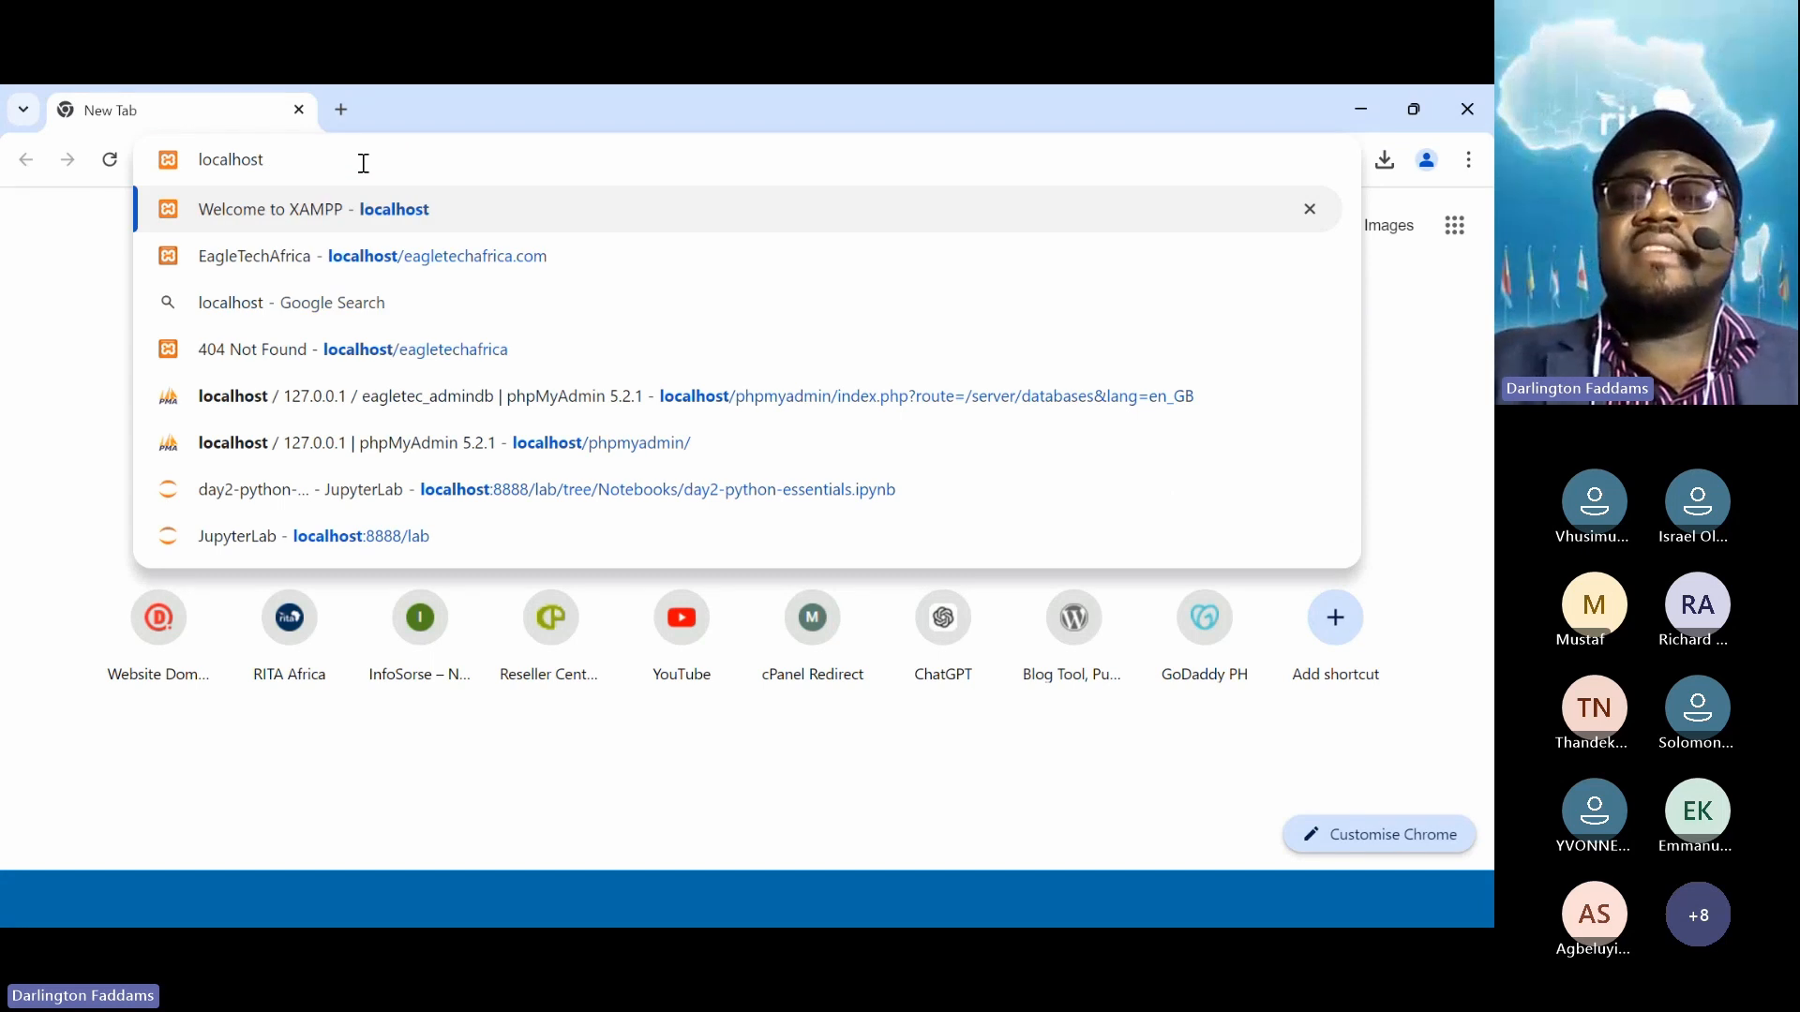
pyautogui.press('Return')
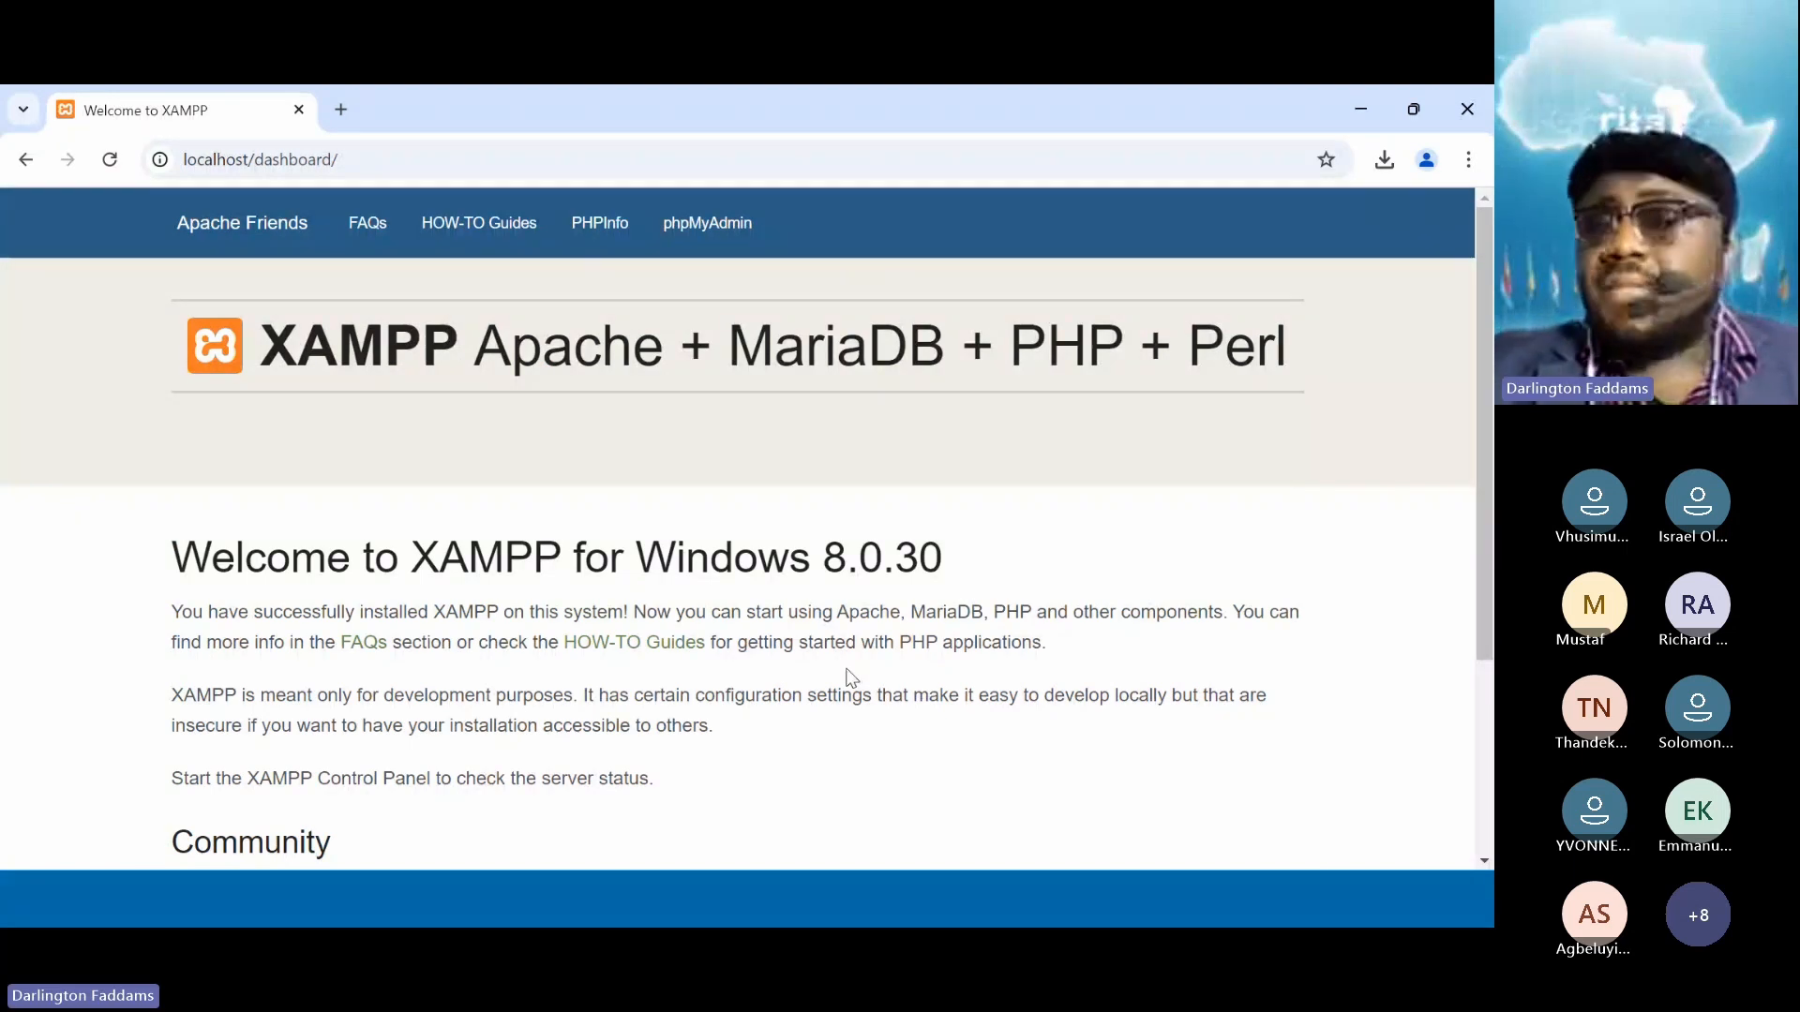
pyautogui.doubleClick(357, 361)
pyautogui.click(449, 499)
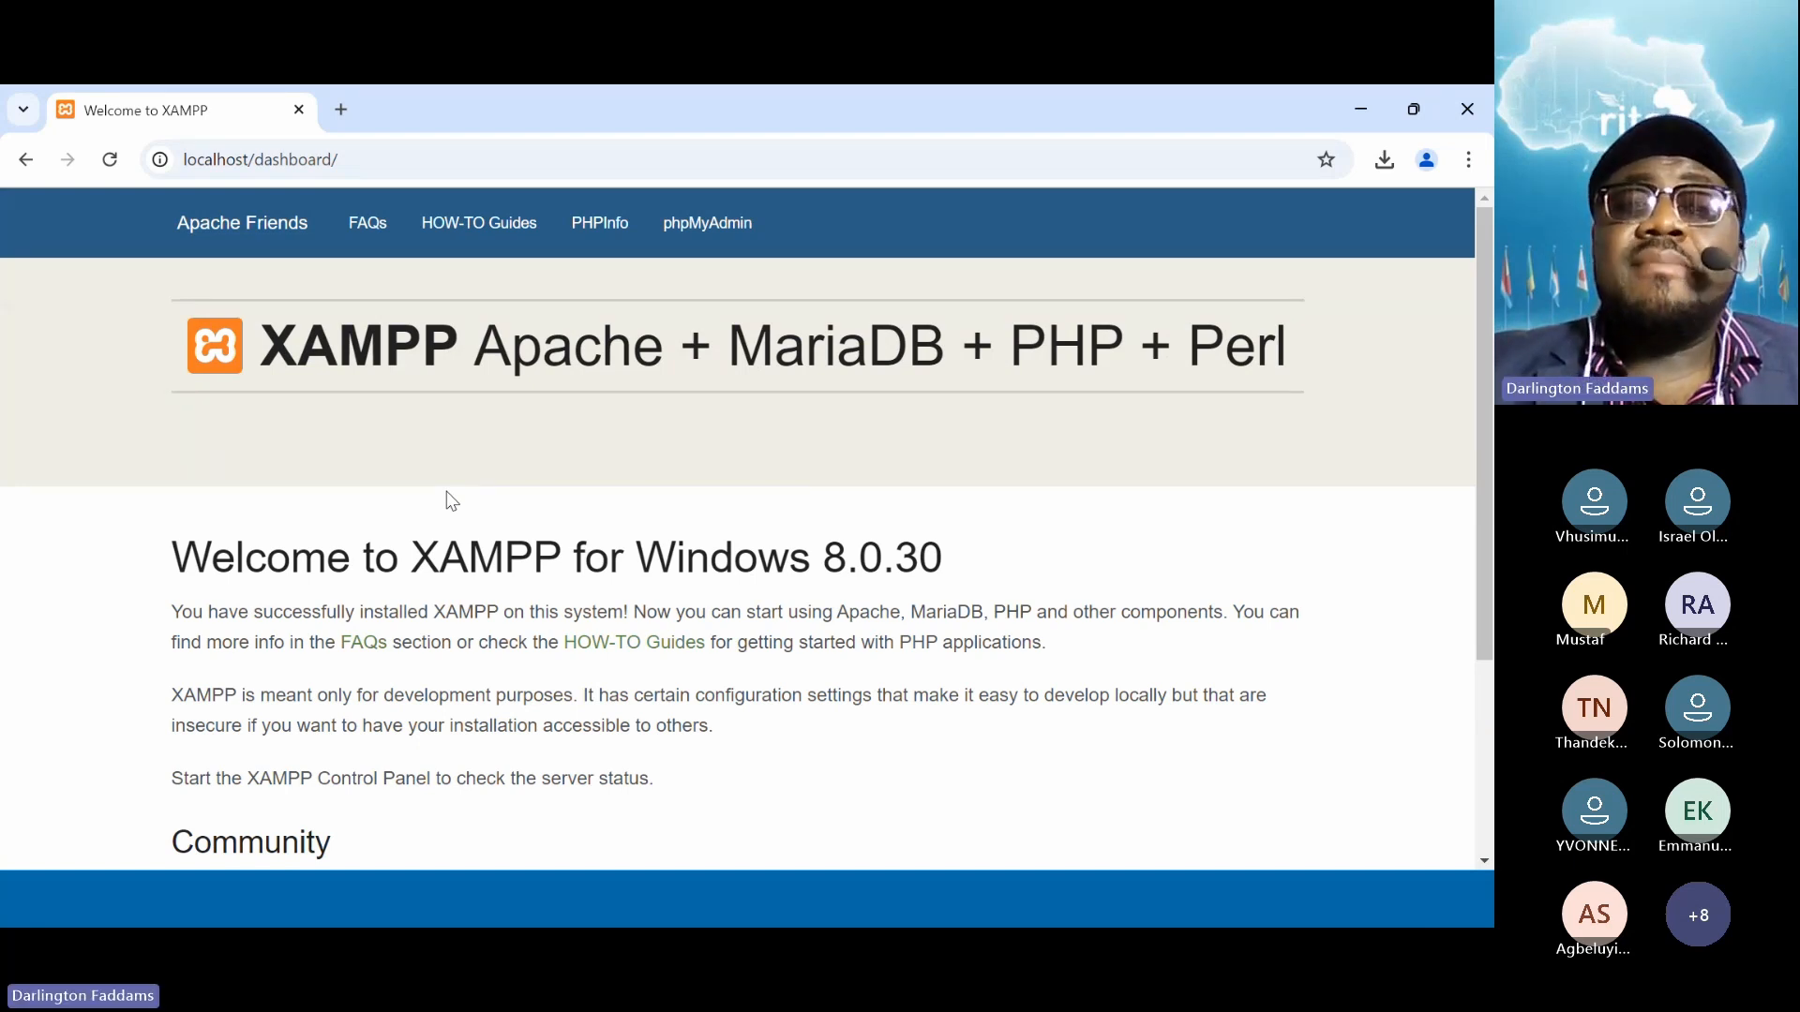
pyautogui.press('super+plus')
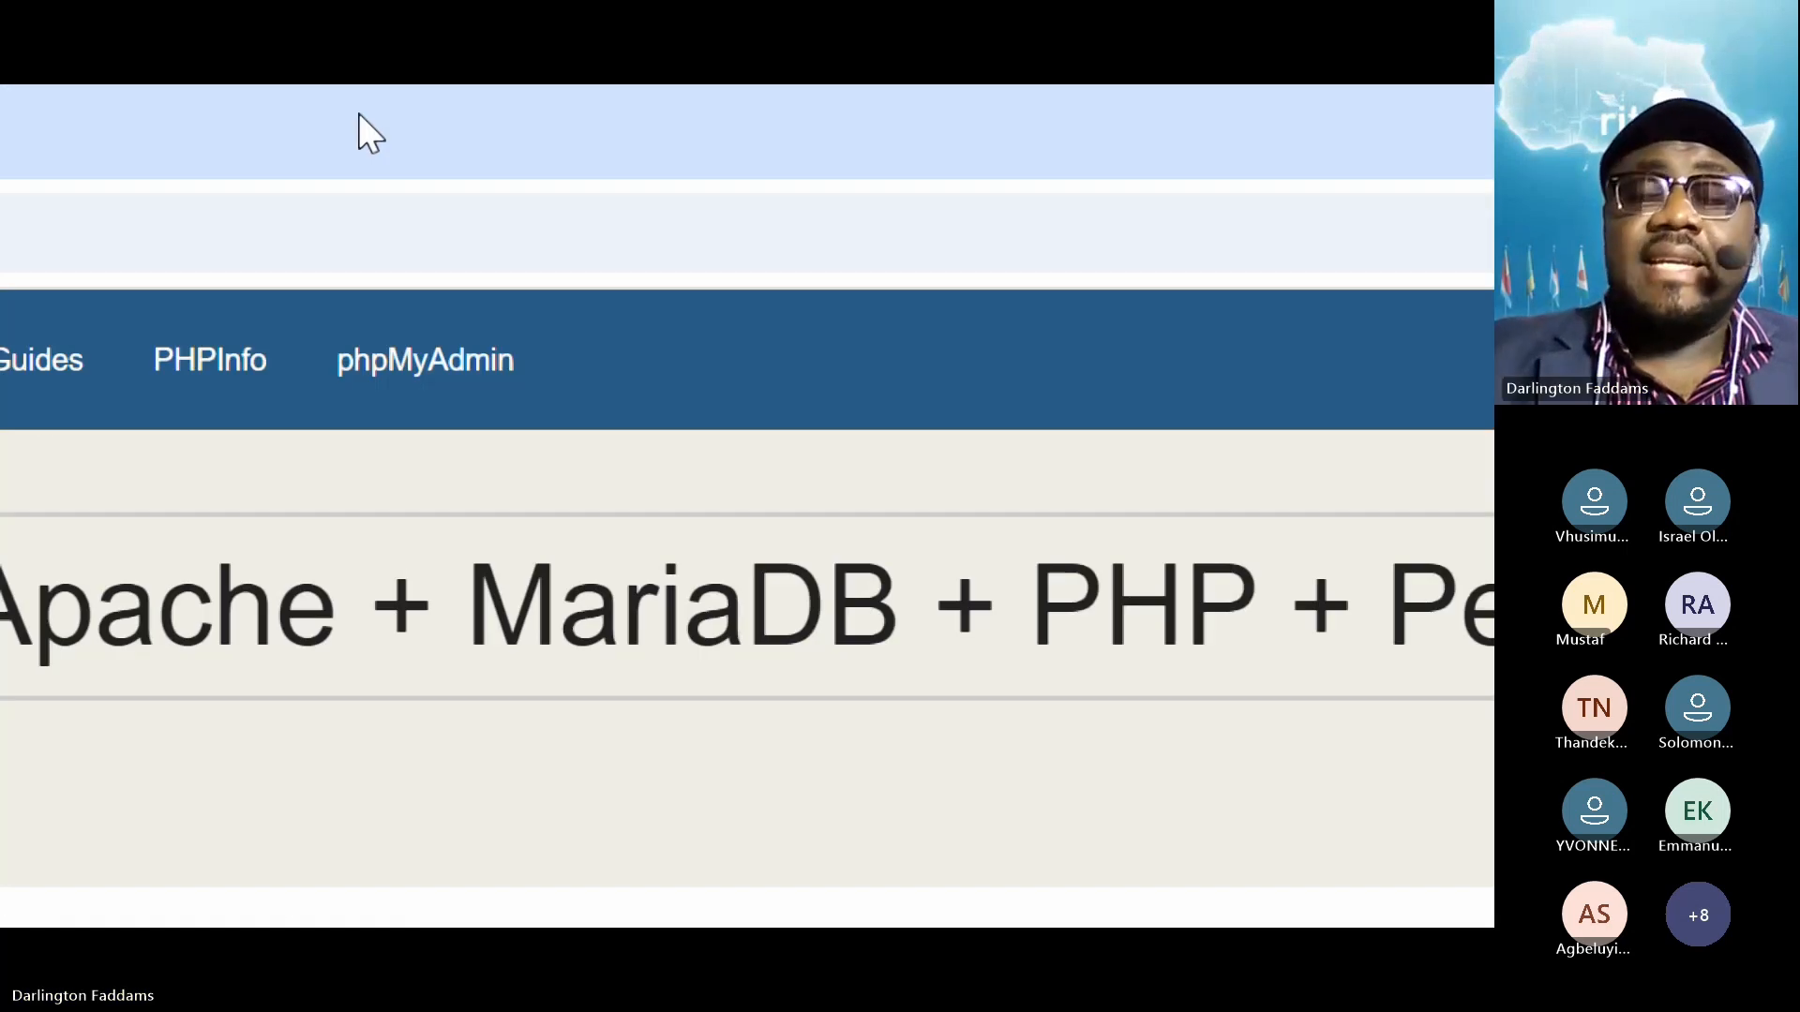
pyautogui.press('super+plus')
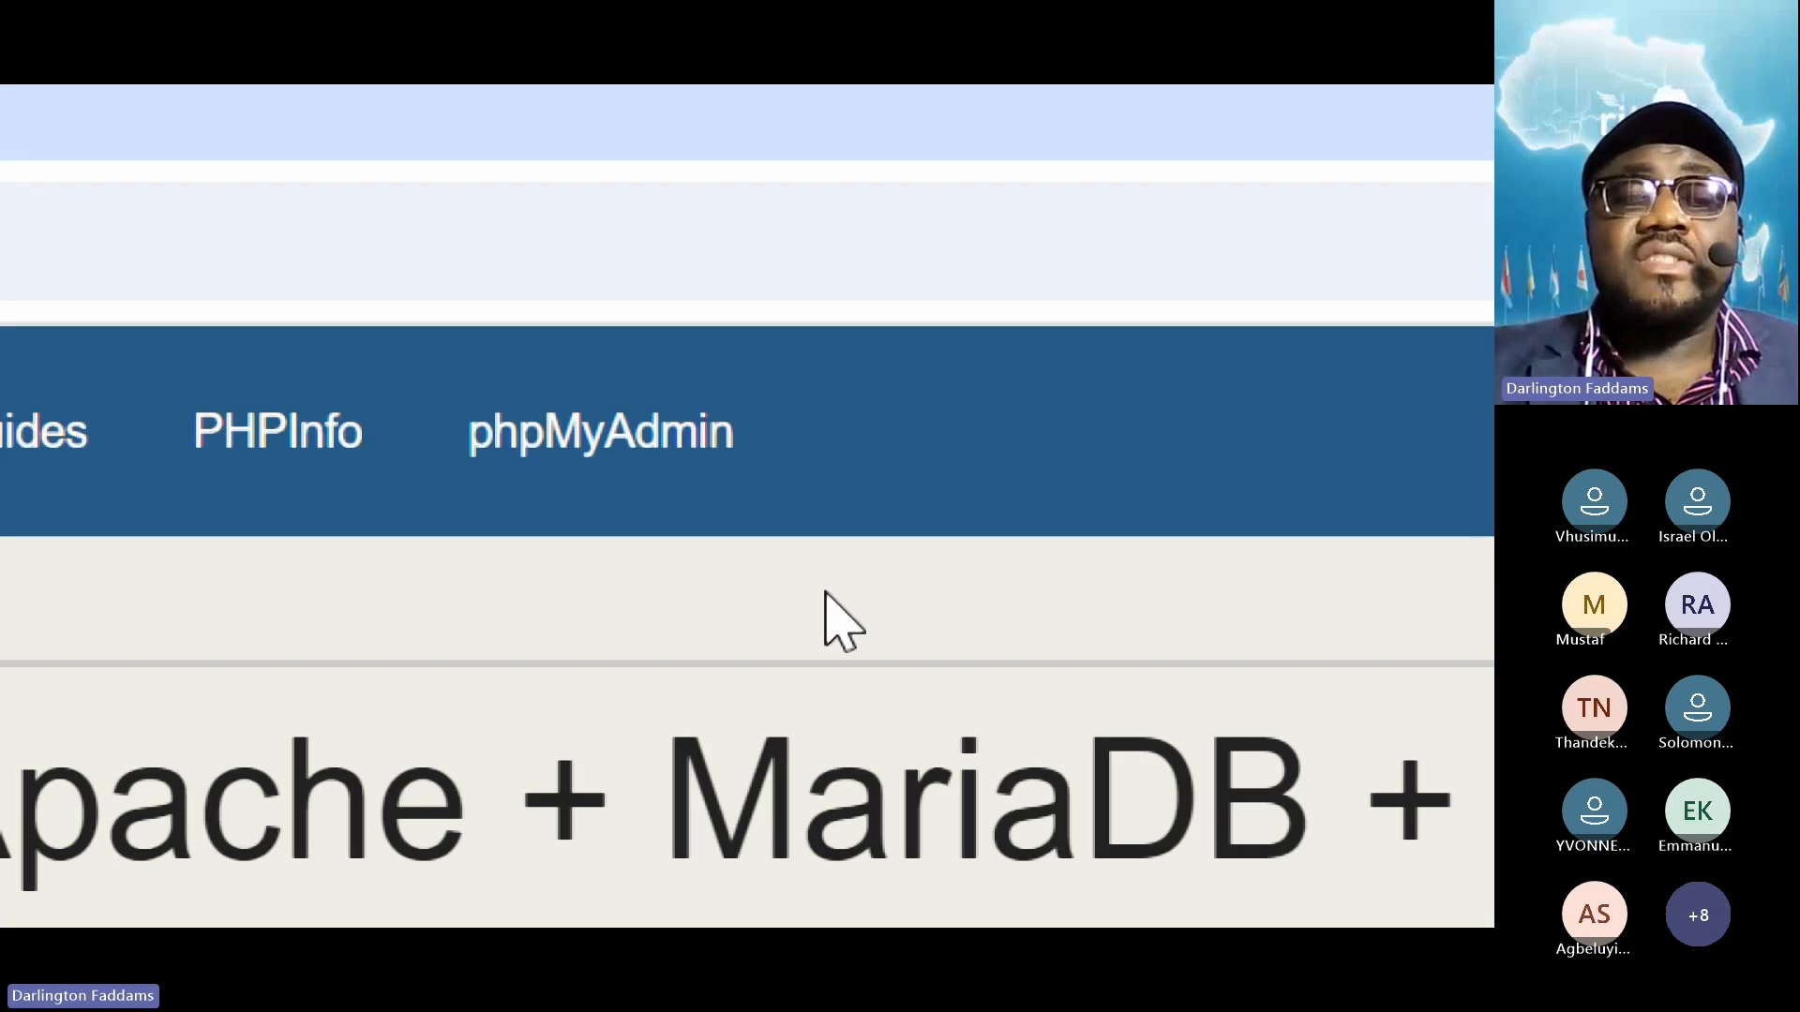
pyautogui.press('super+minus')
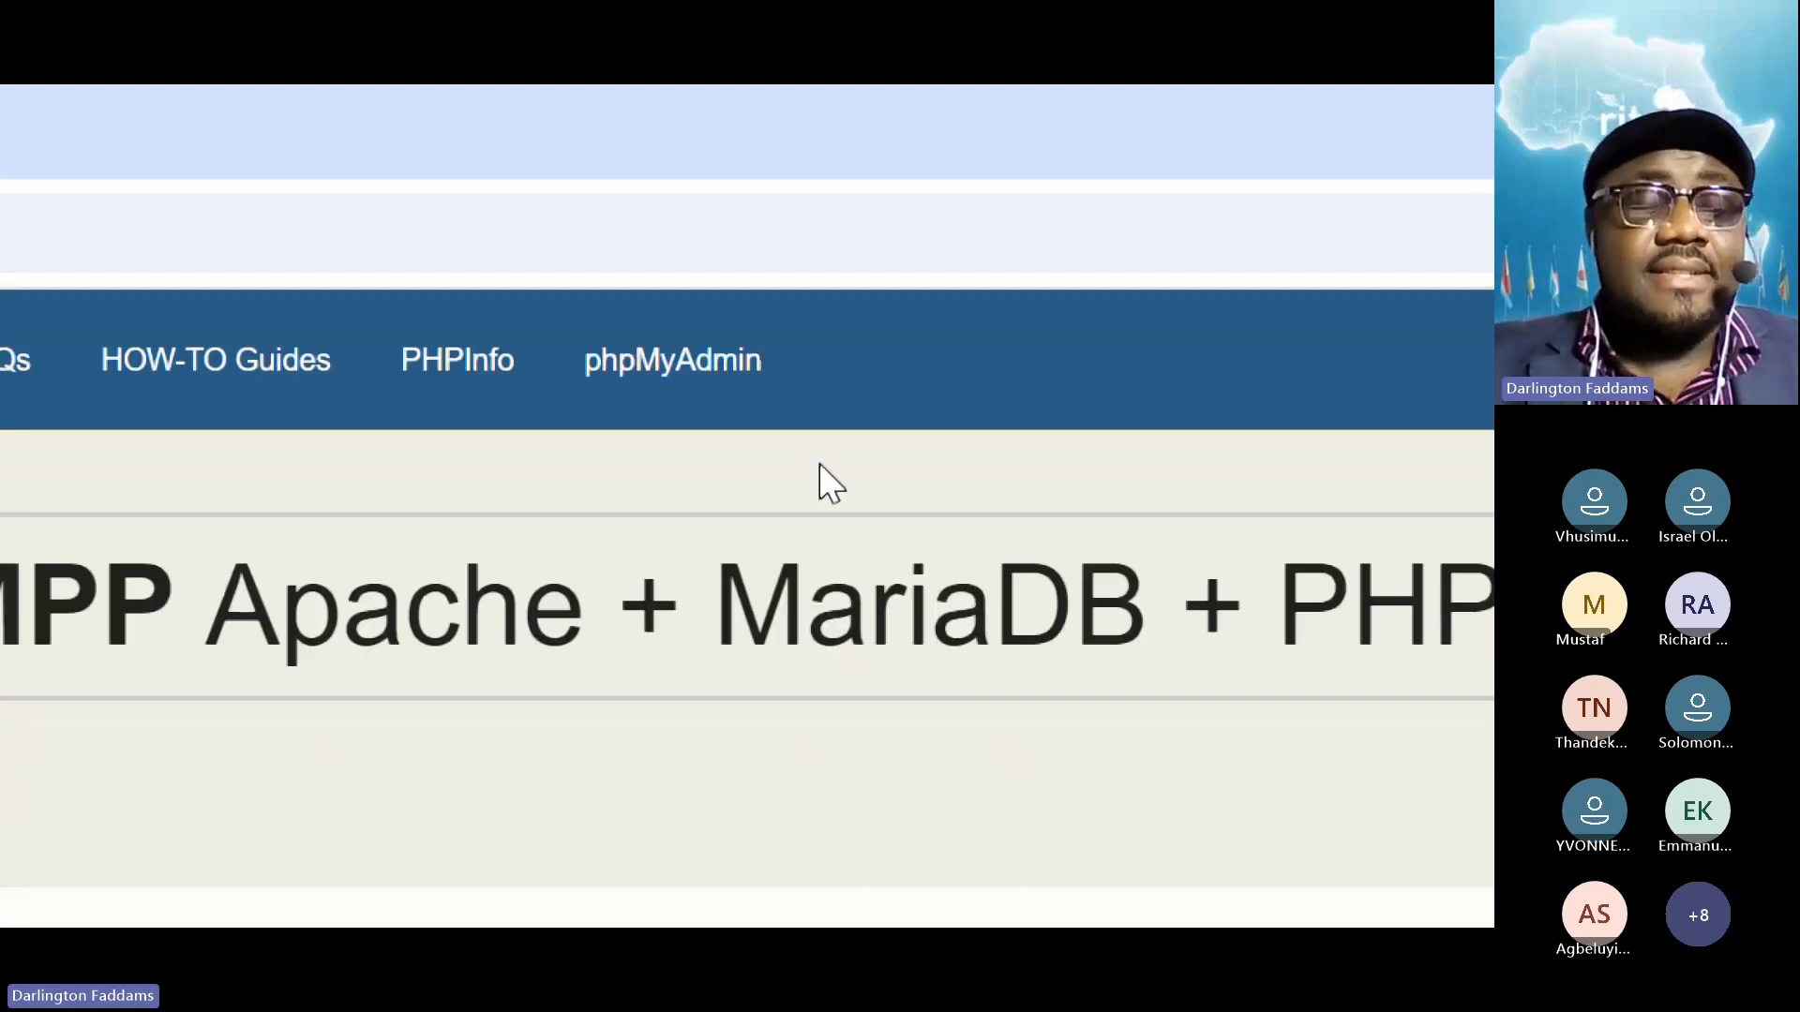
pyautogui.press('super+plus')
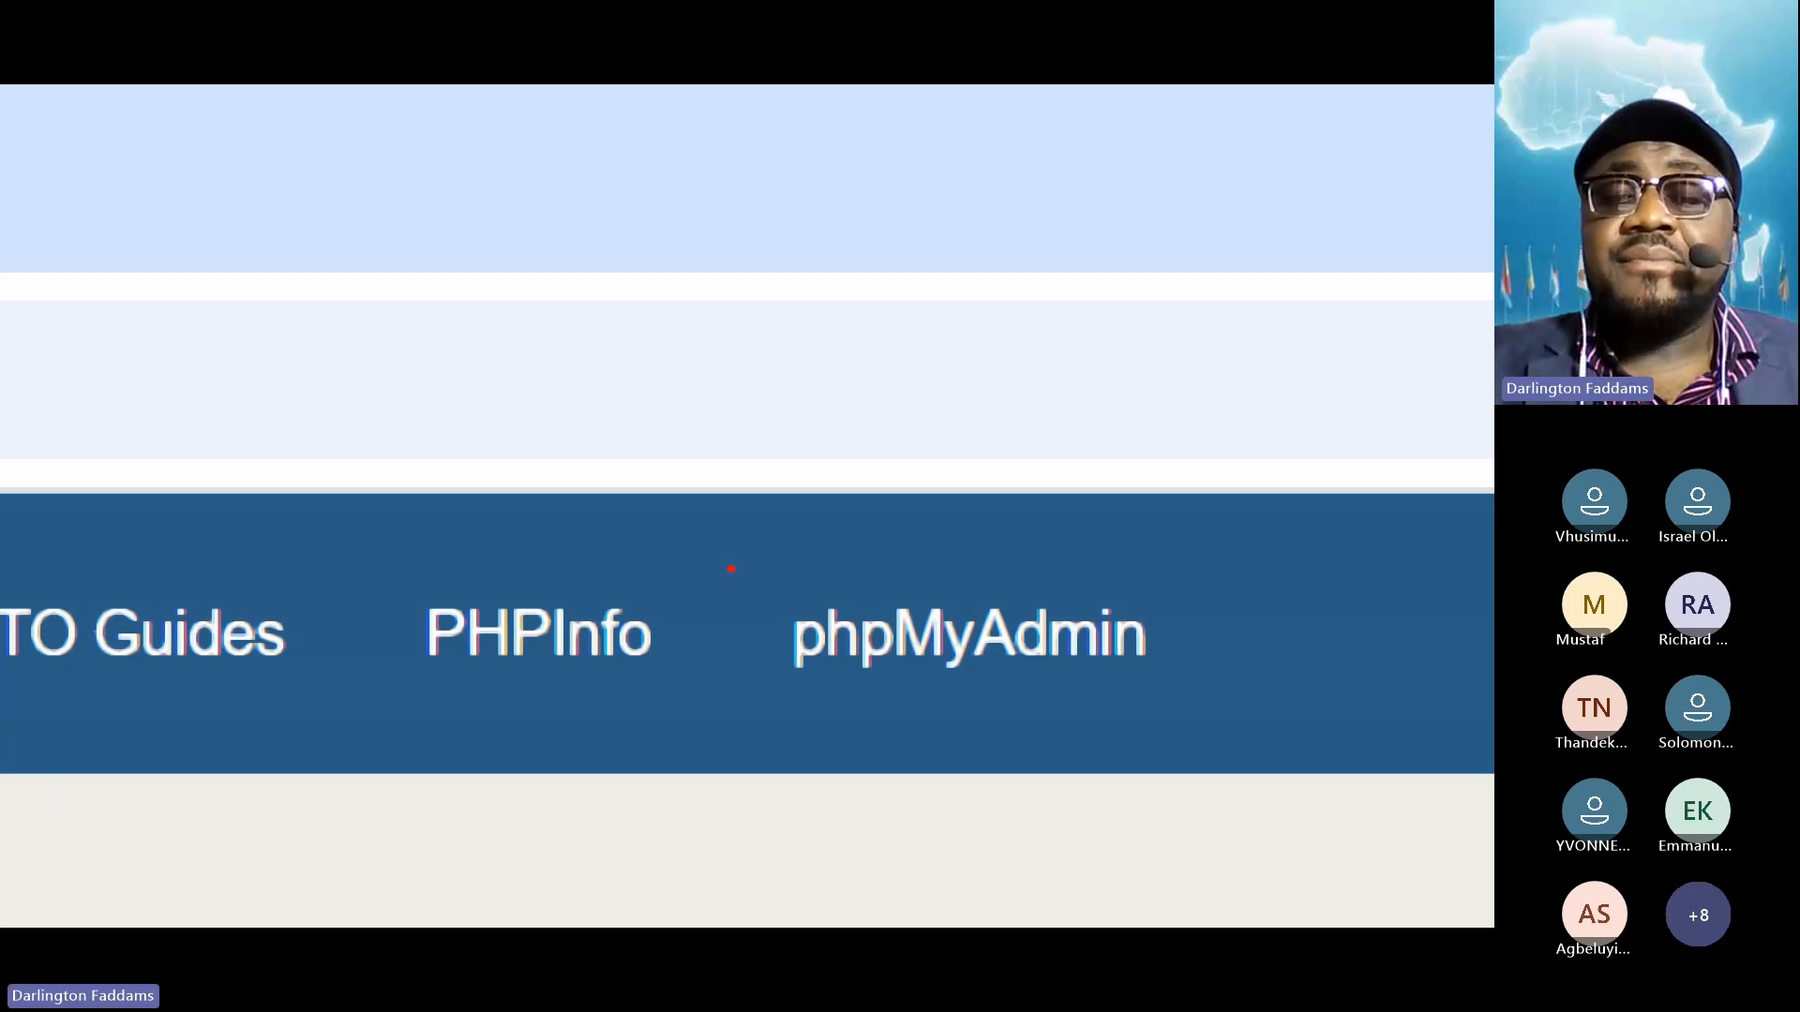
pyautogui.moveTo(729, 565)
pyautogui.mouseDown()
pyautogui.moveTo(1173, 728)
pyautogui.moveTo(1212, 717)
pyautogui.mouseUp()
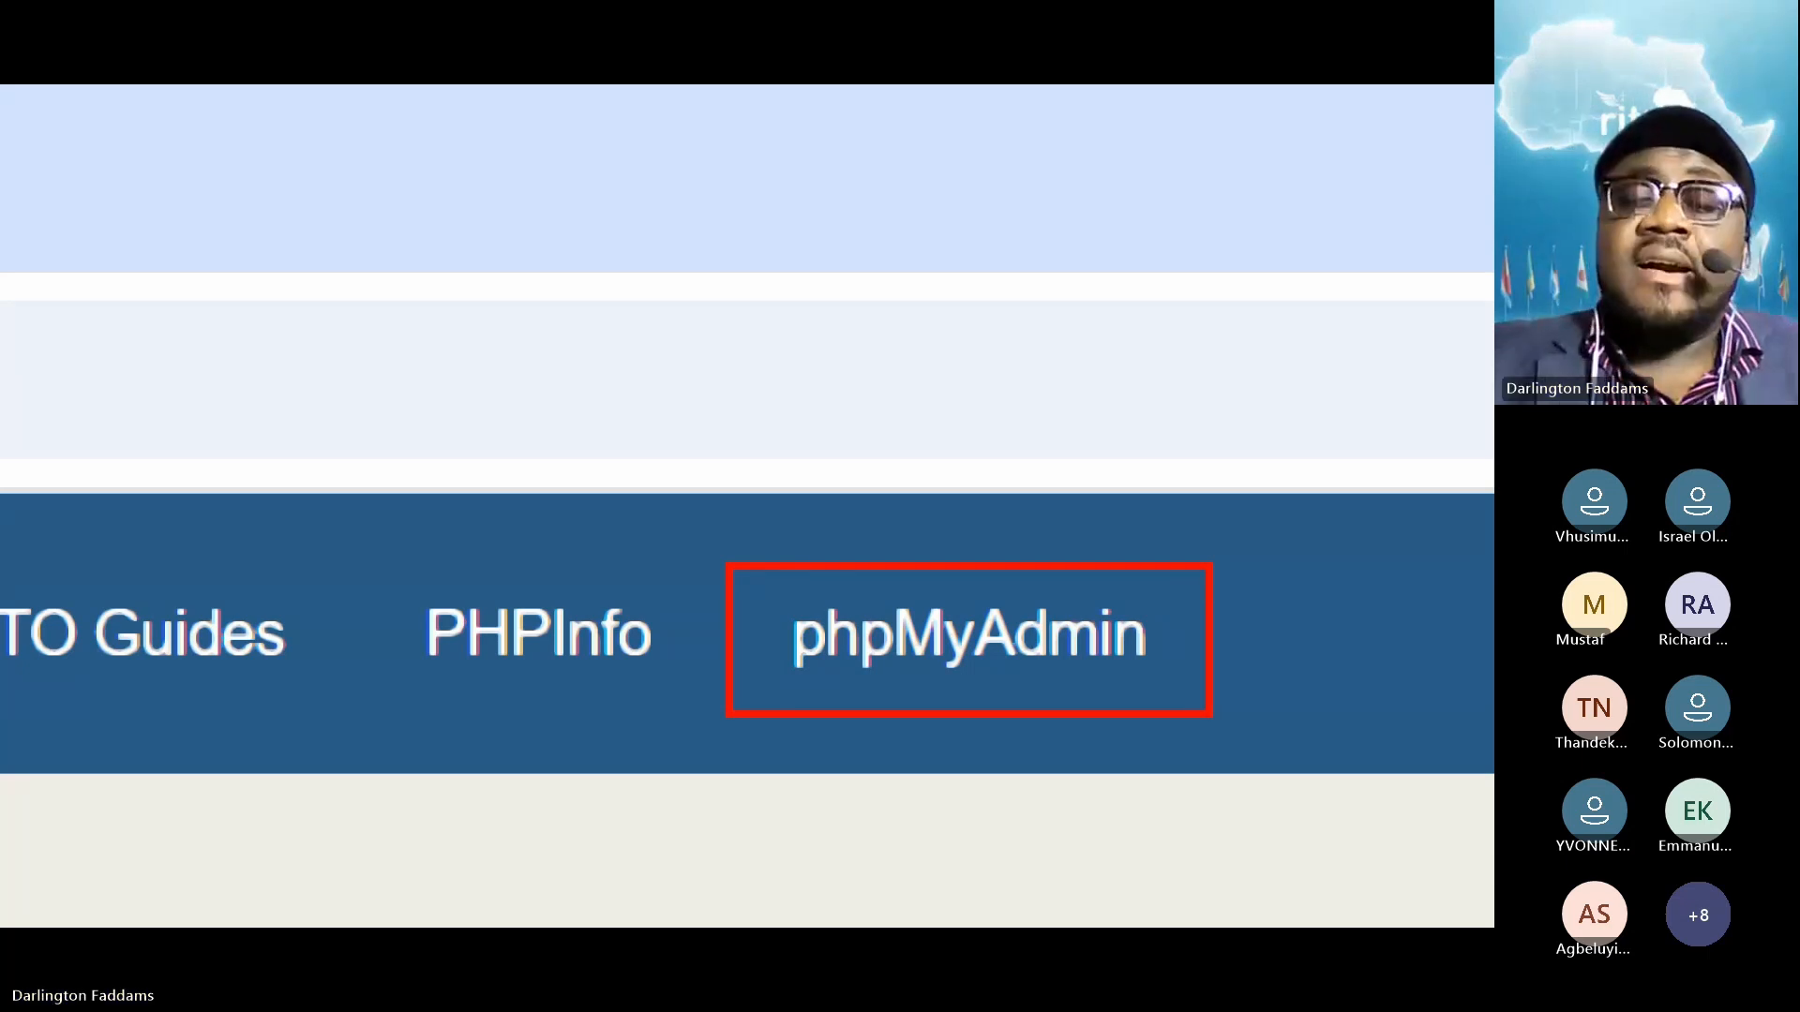
pyautogui.press('super+minus')
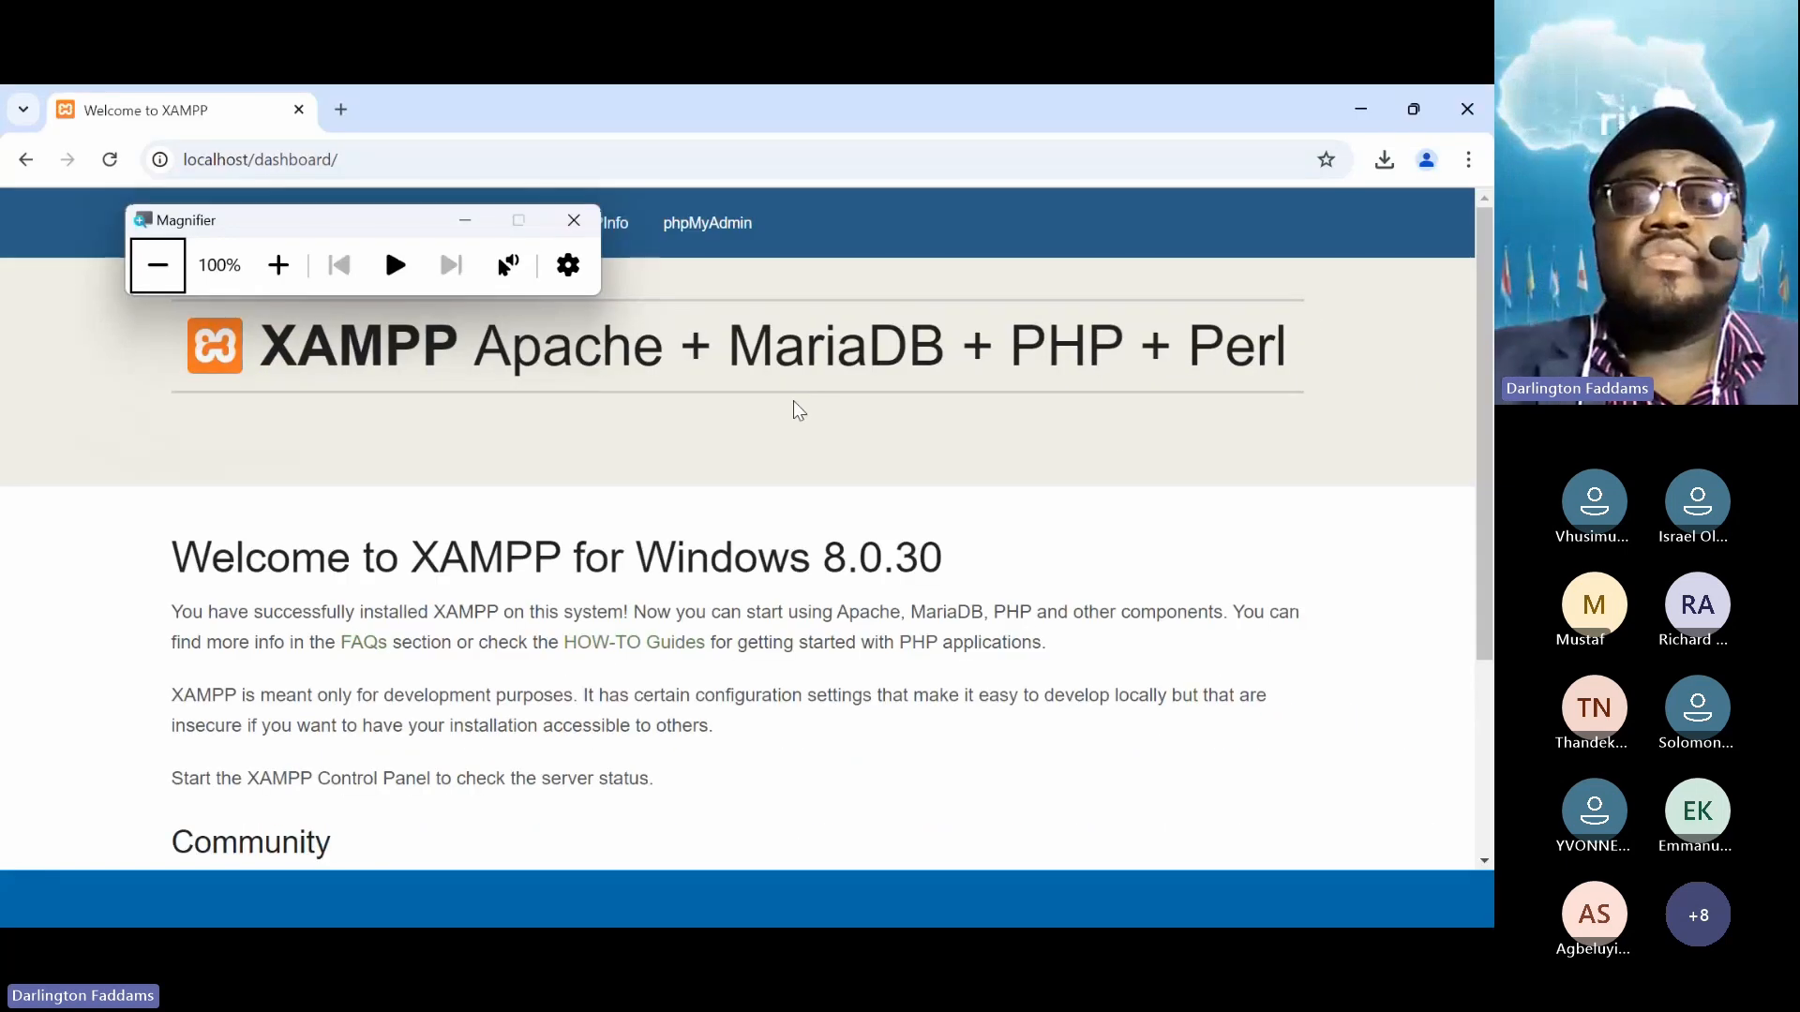
# Open phpMyAdmin from the dashboard, then bring the Documents File Explorer window forward
pyautogui.click(689, 231)
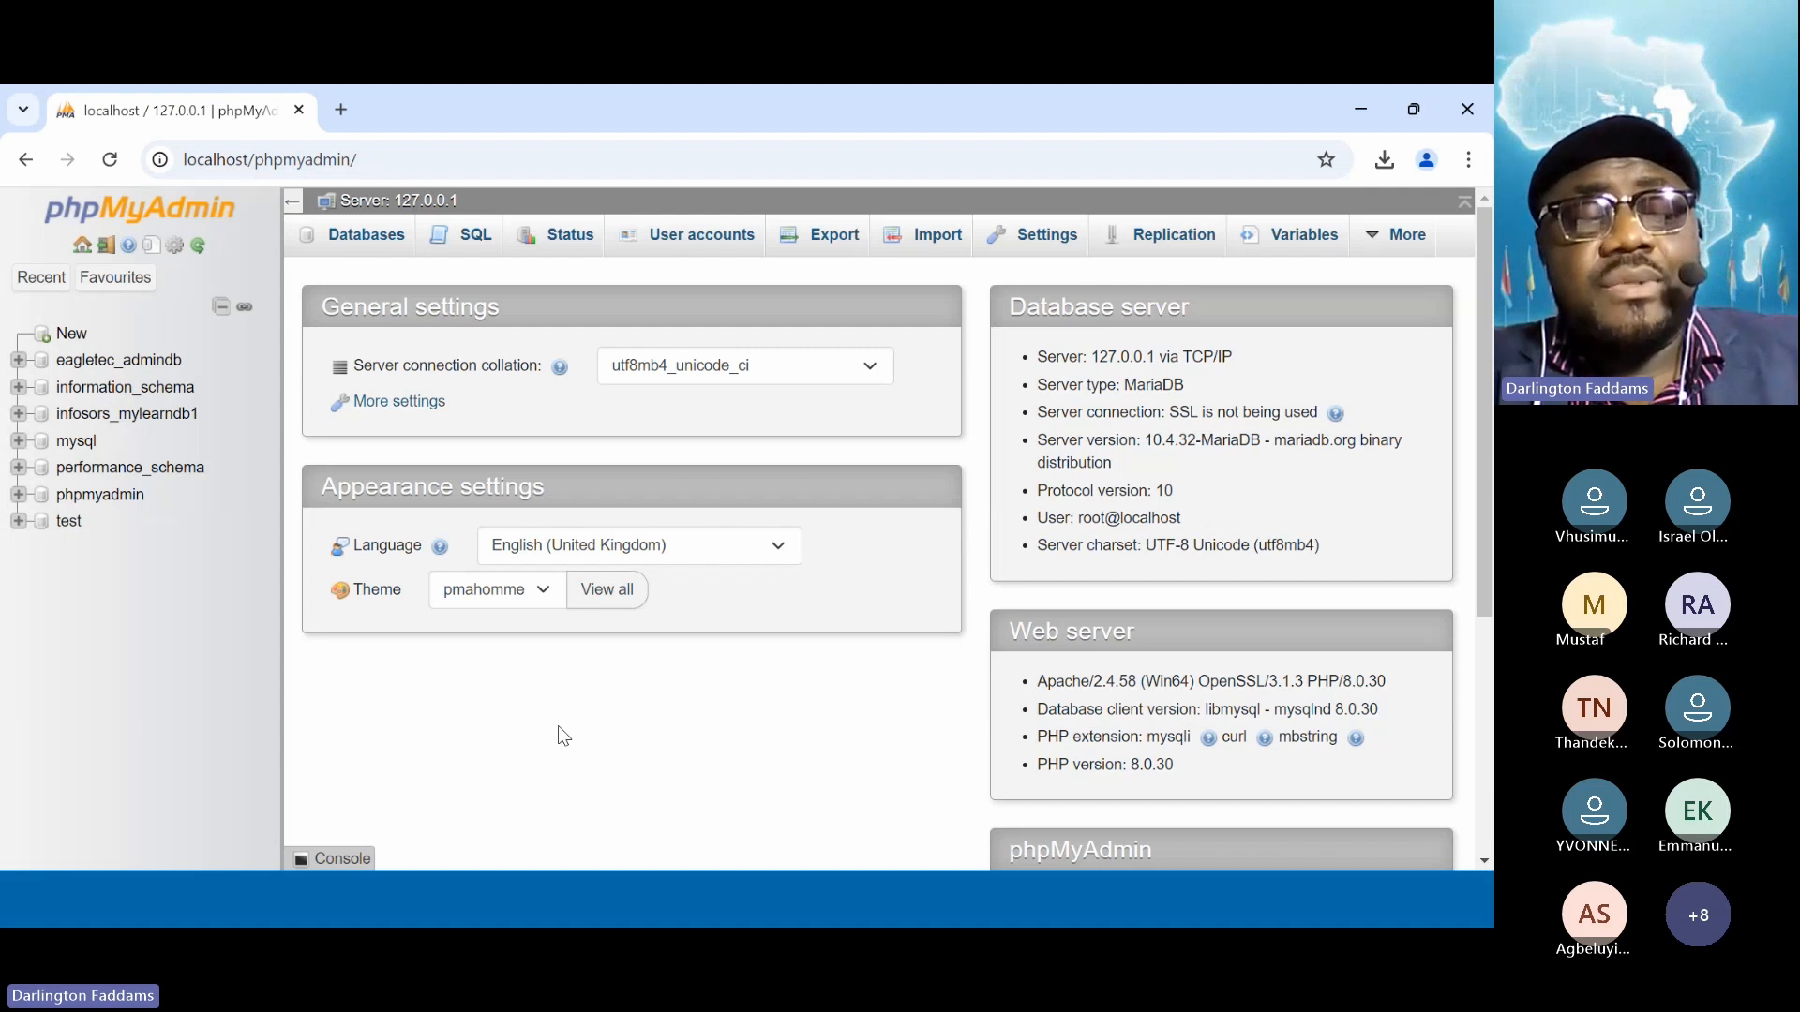
pyautogui.press('super+d')
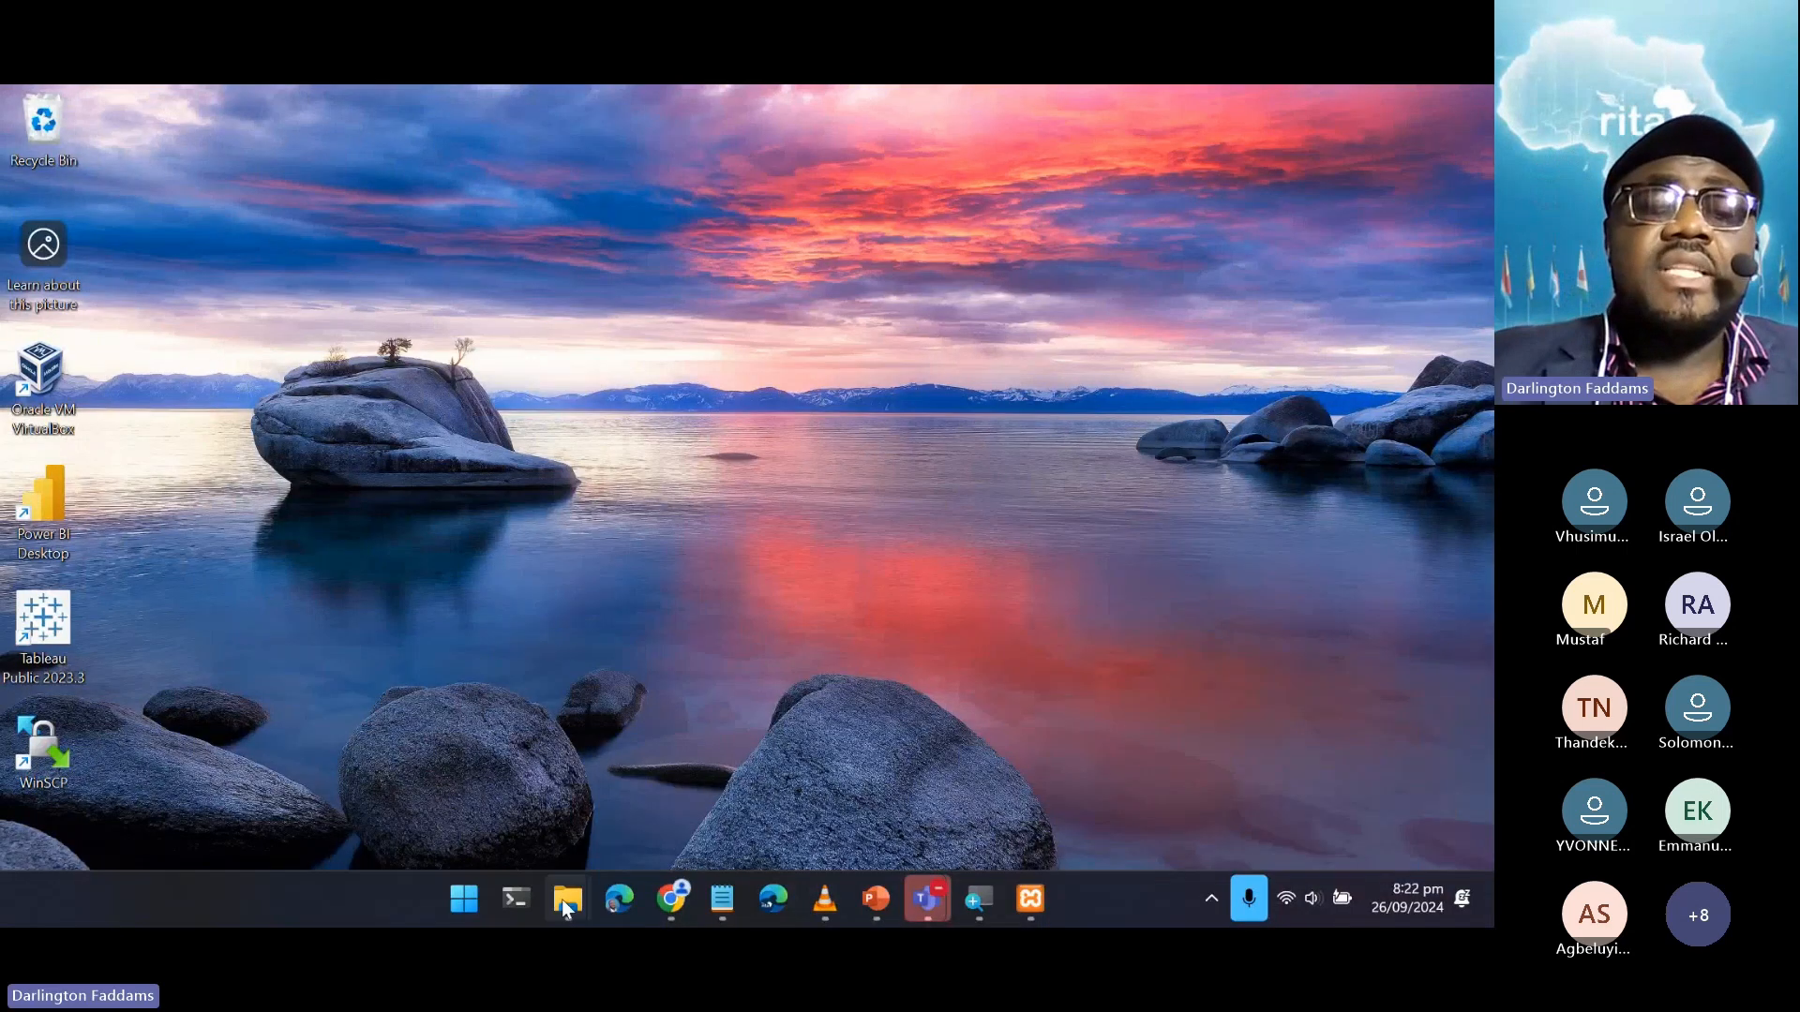
pyautogui.click(565, 905)
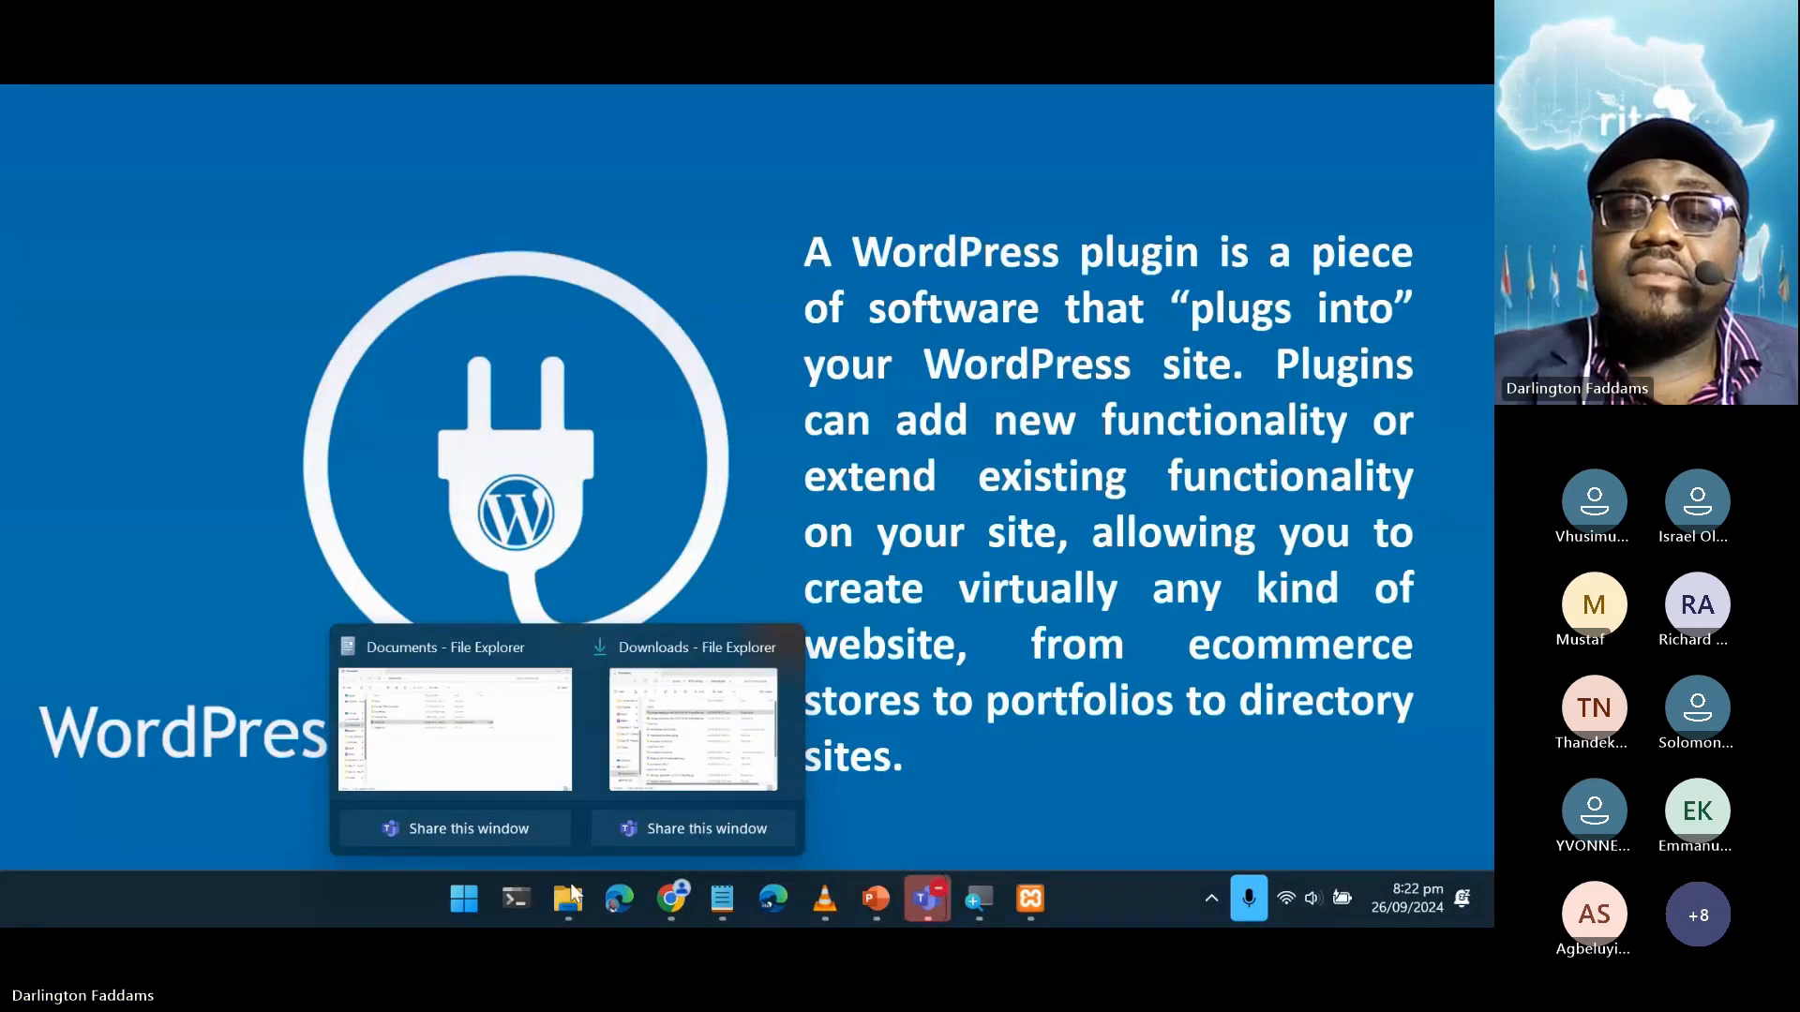
pyautogui.click(497, 778)
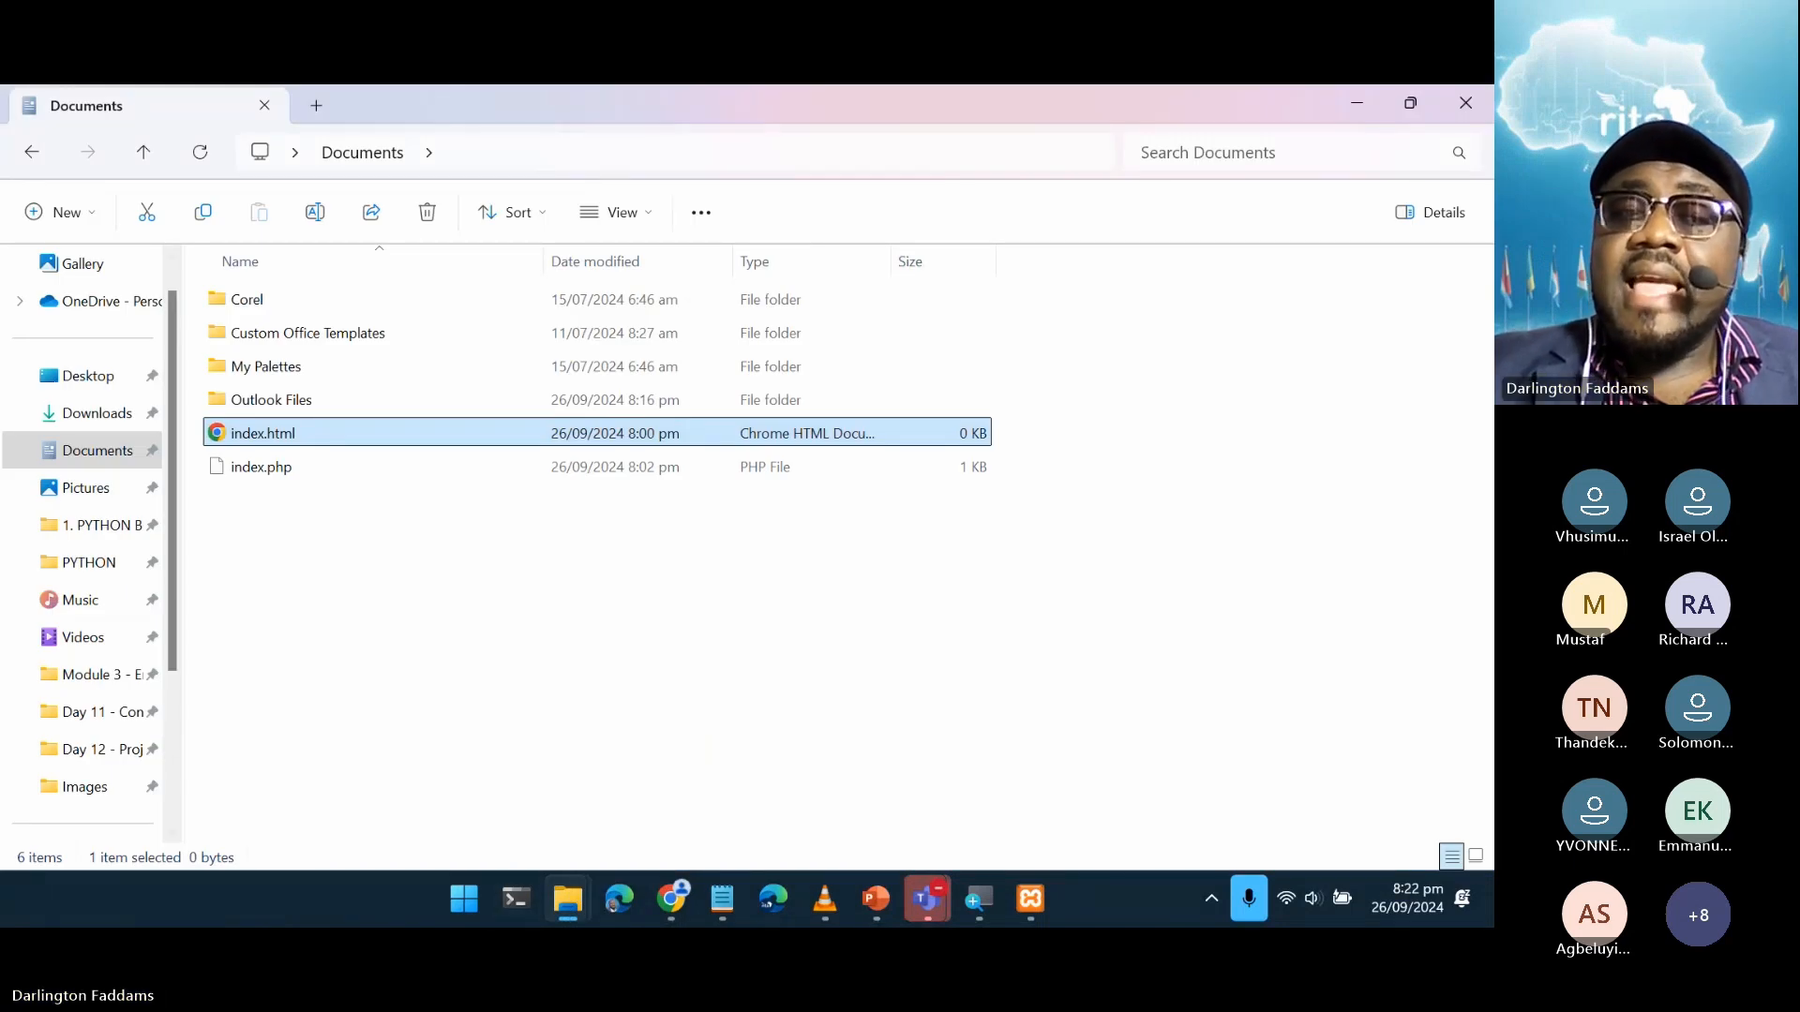
pyautogui.scroll(-3, 84, 534)
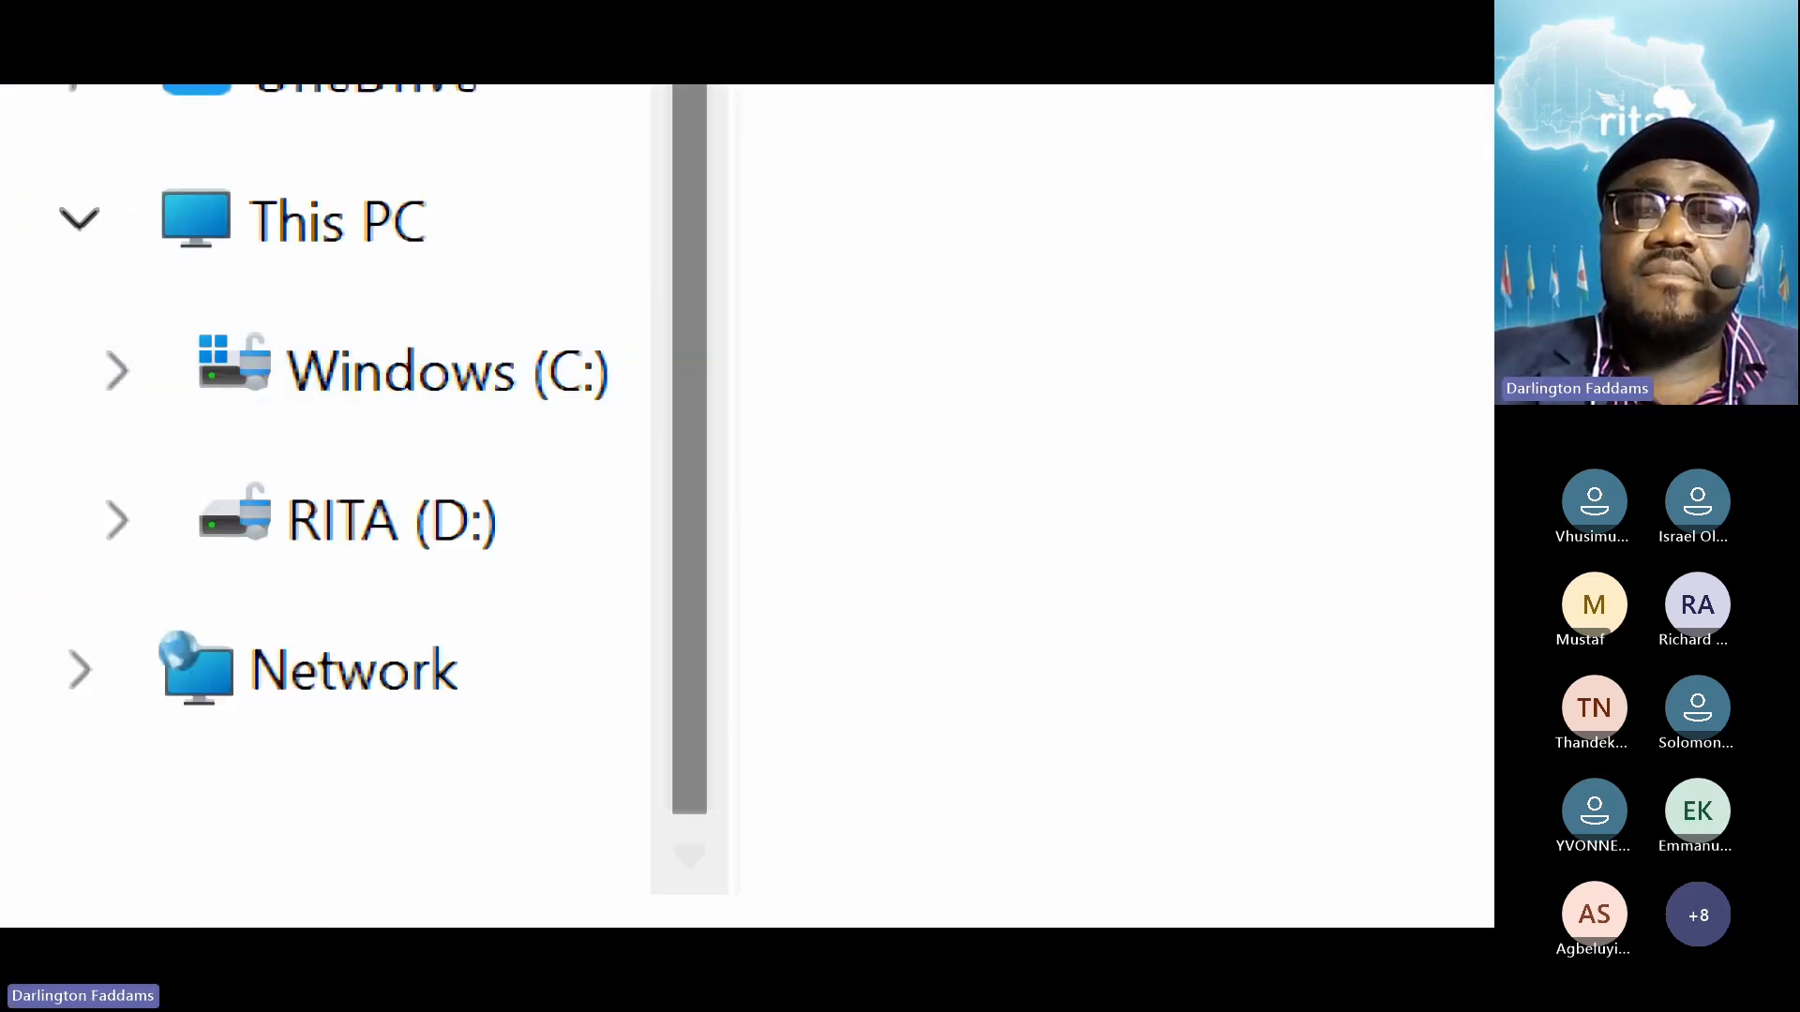
# Browse to C:\xampp and select the htdocs folder, zooming Magnifier out to show more folders
pyautogui.click(427, 373)
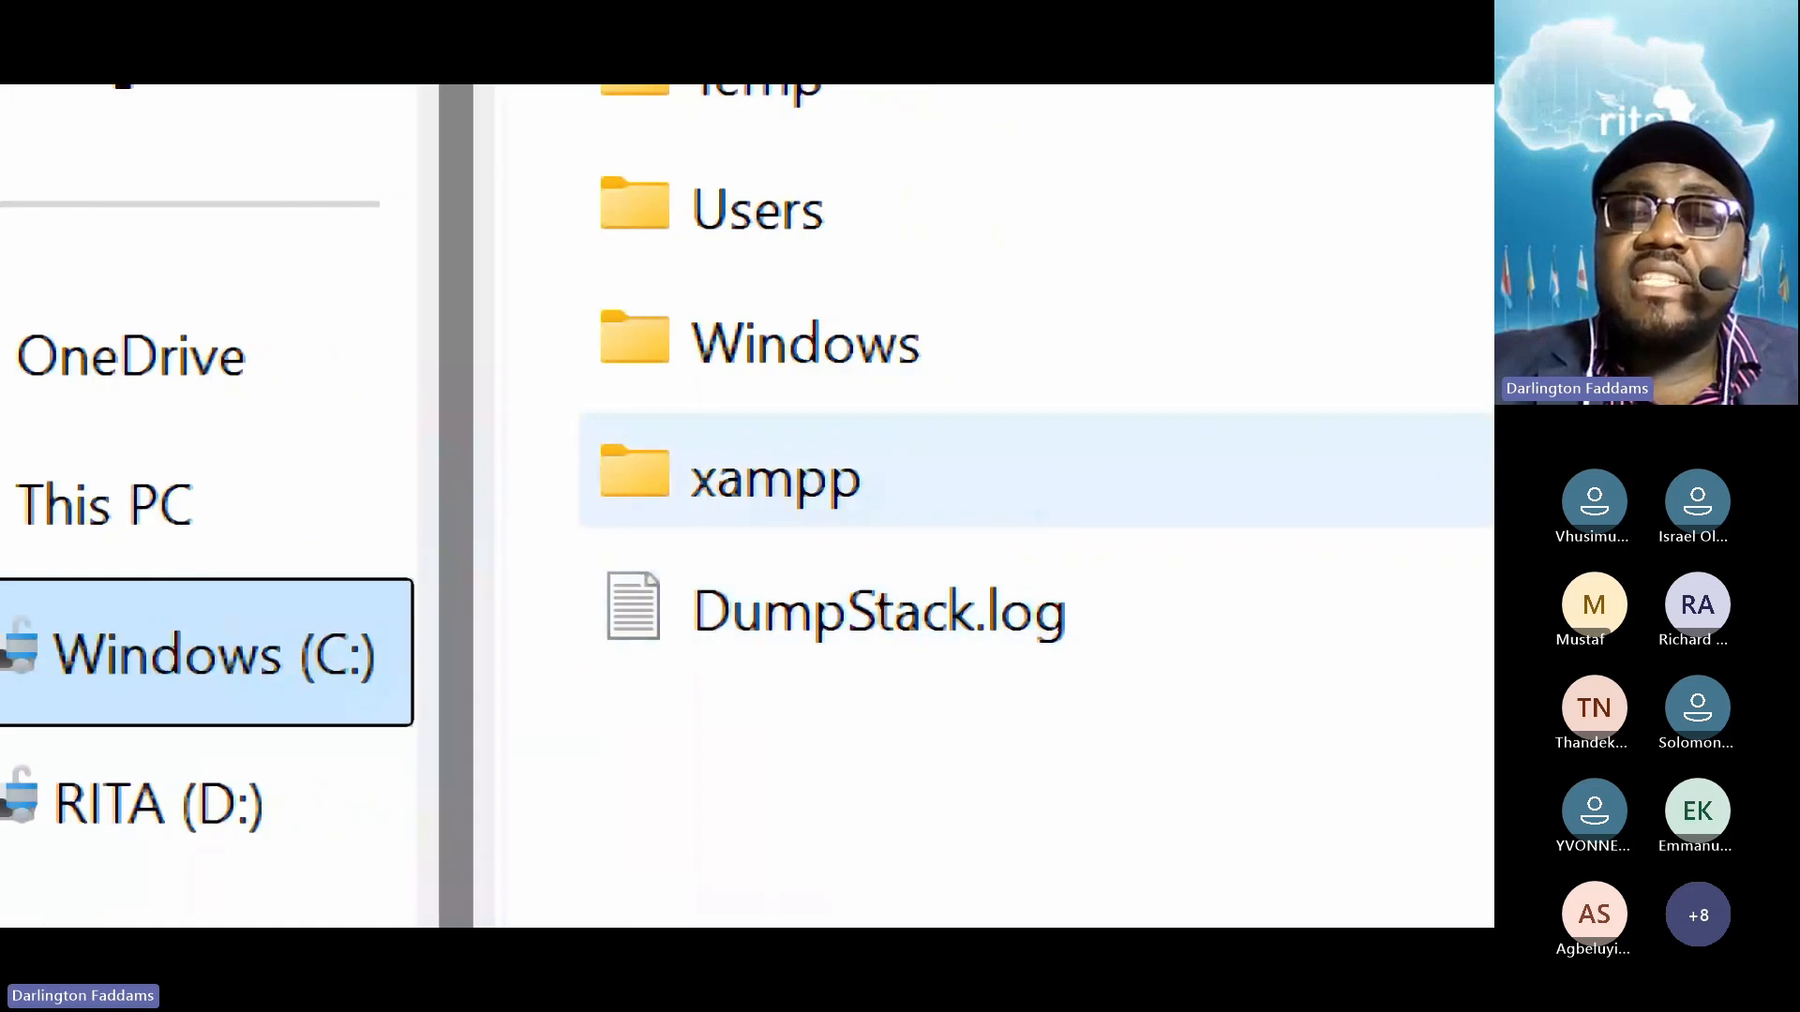
pyautogui.click(750, 478)
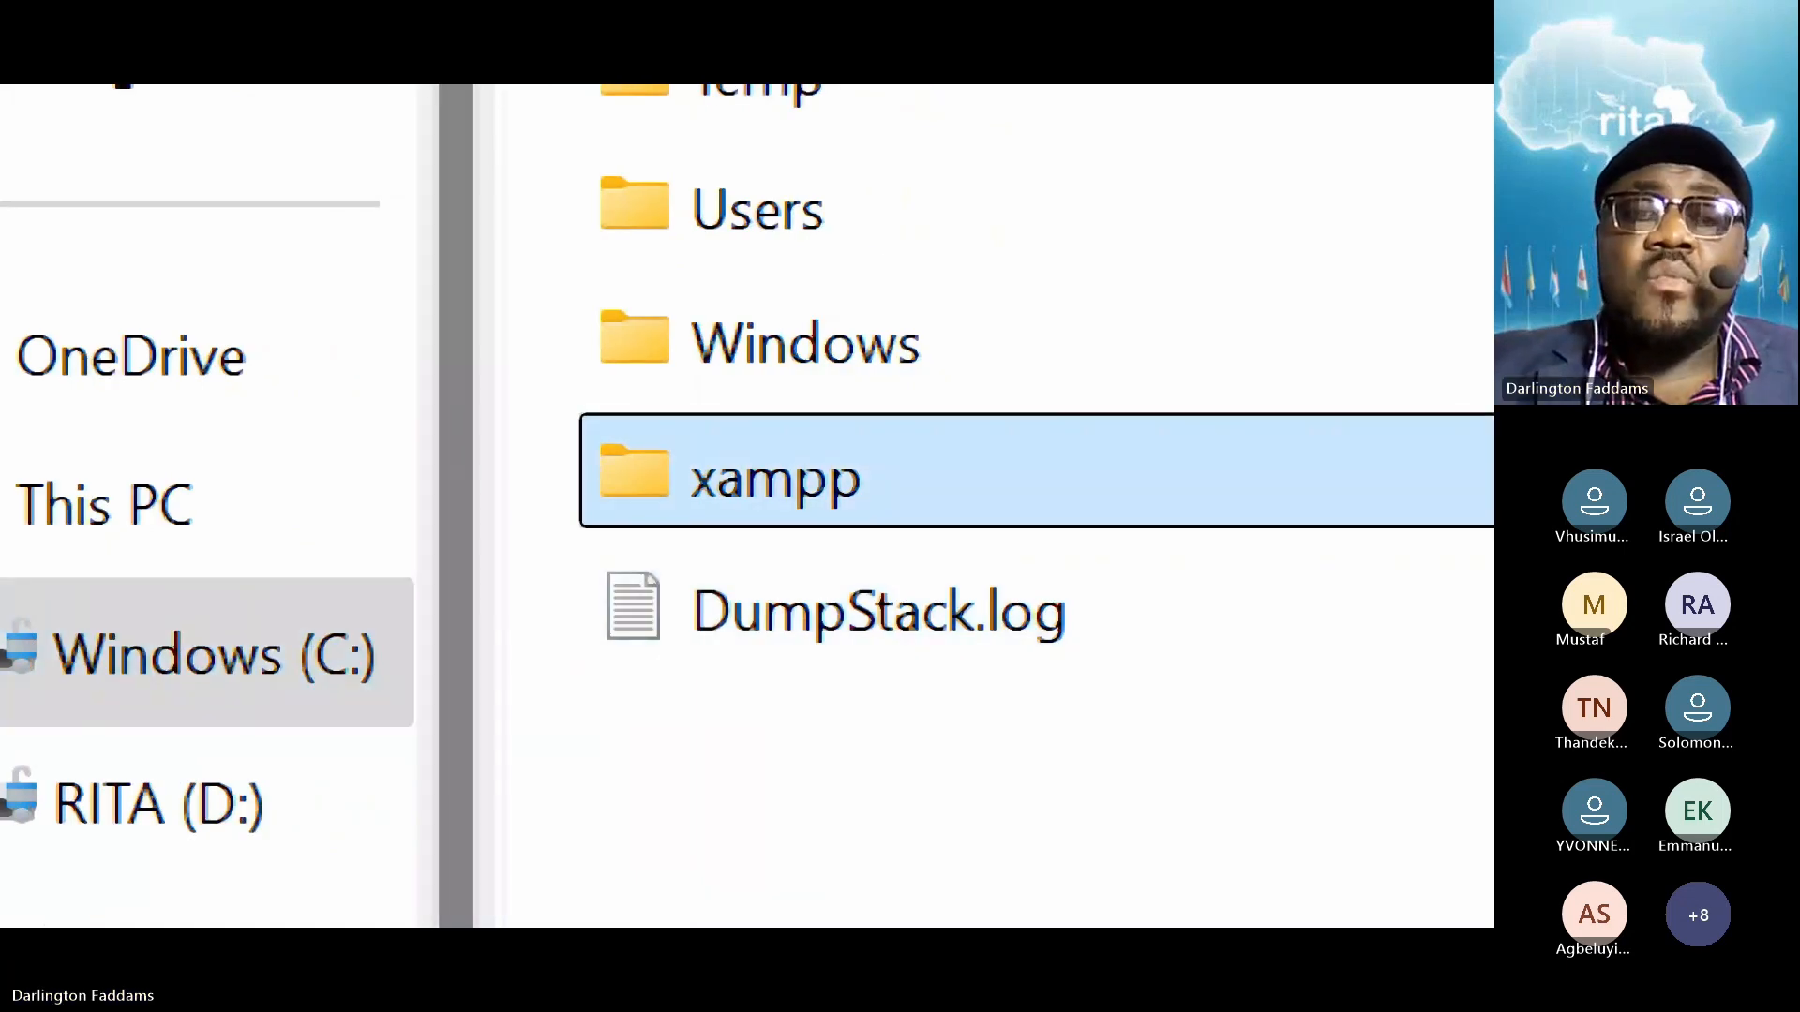
pyautogui.doubleClick(750, 478)
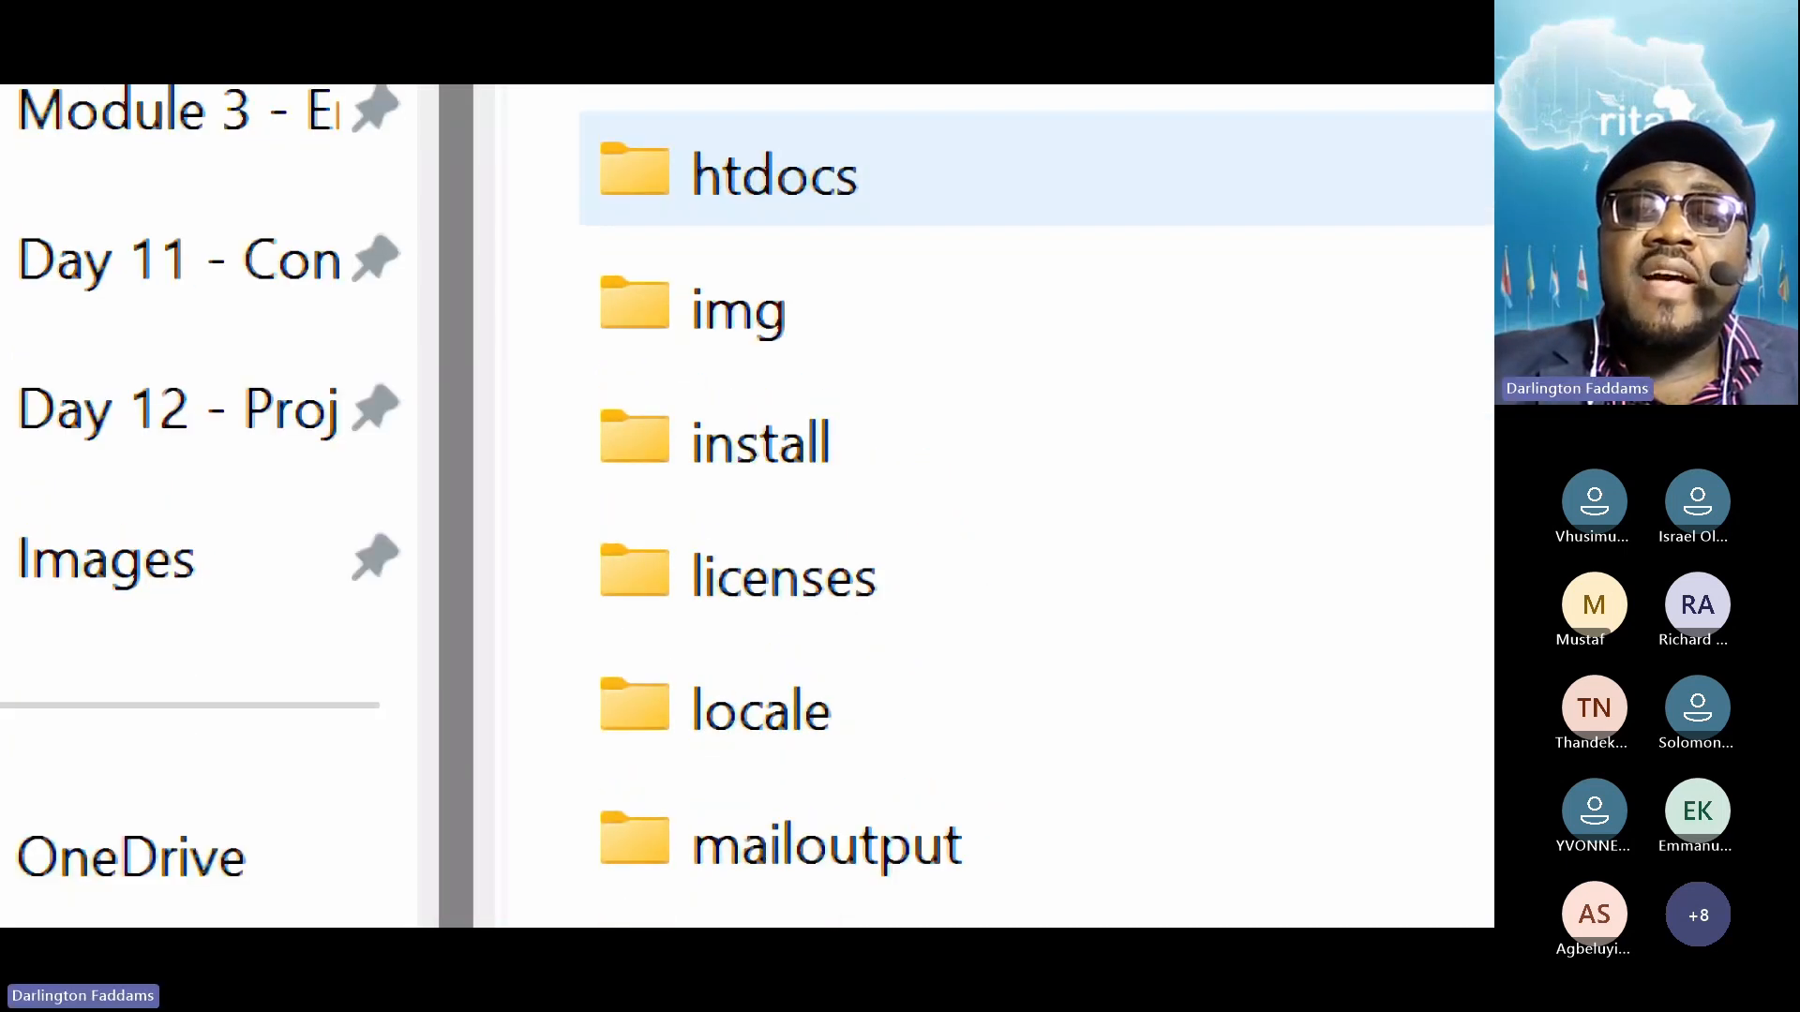
pyautogui.click(769, 362)
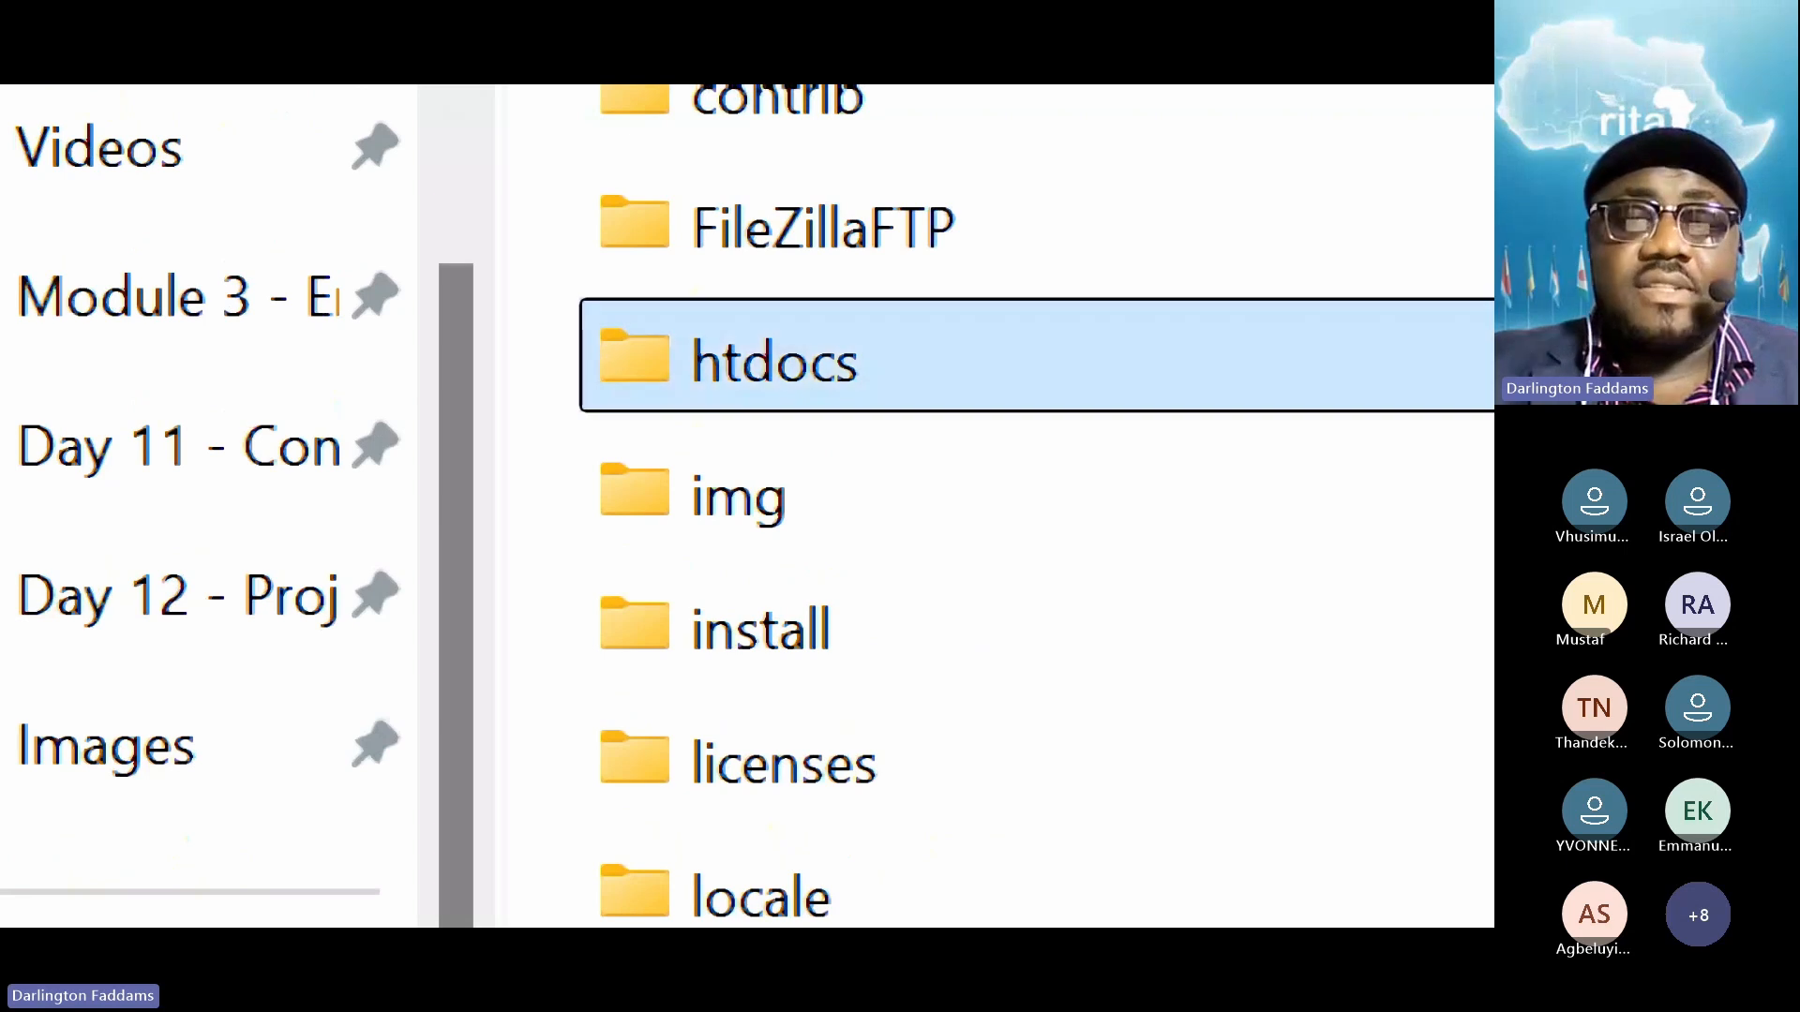
pyautogui.press('super+minus')
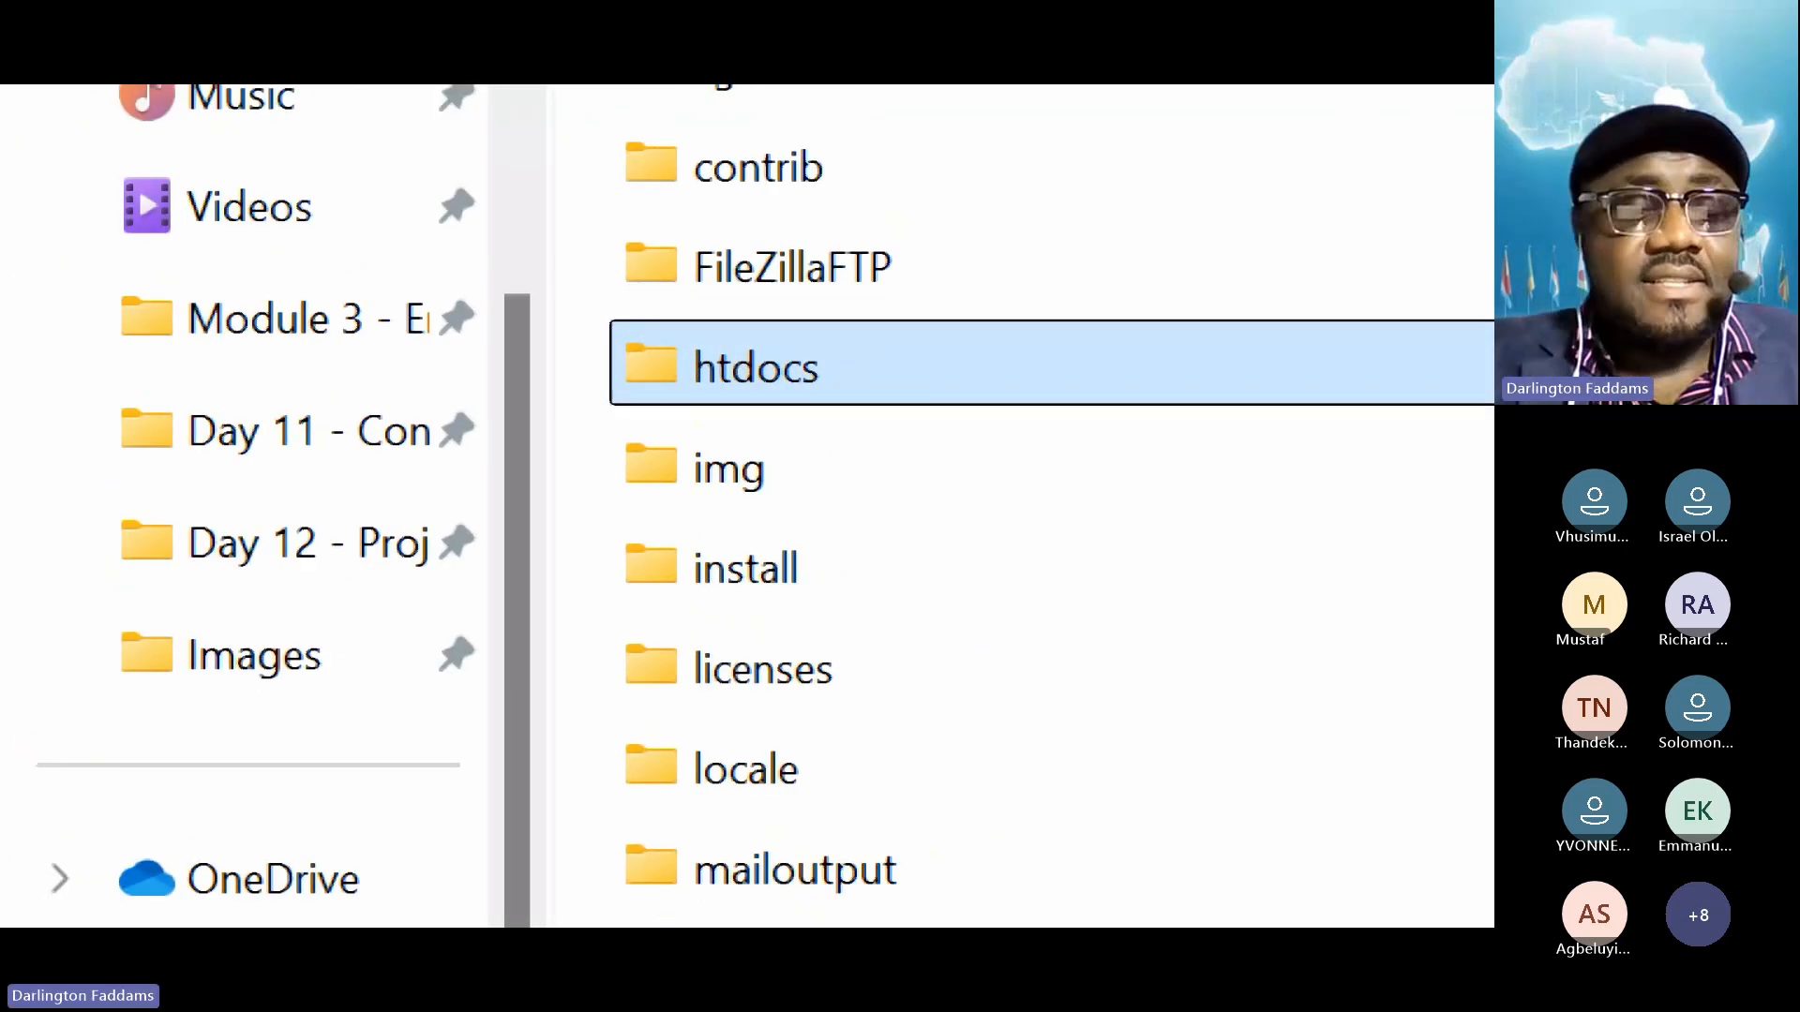
pyautogui.press('super+plus')
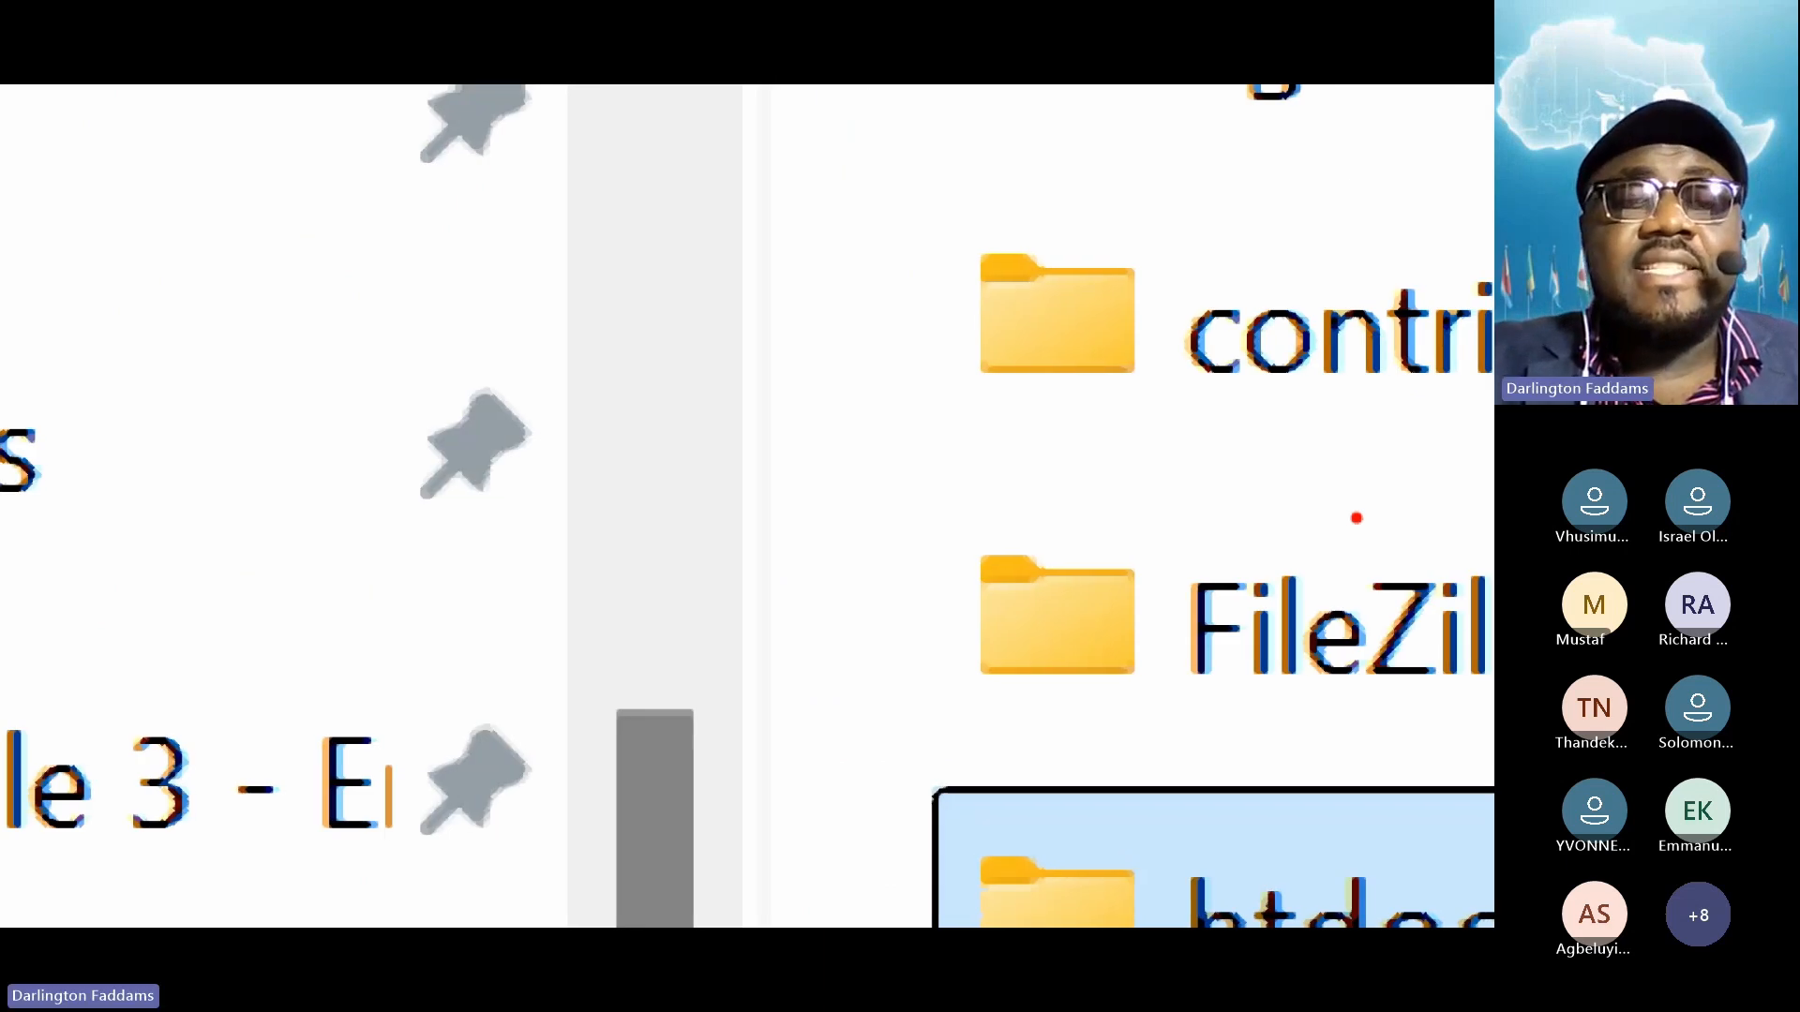
pyautogui.press('super+minus')
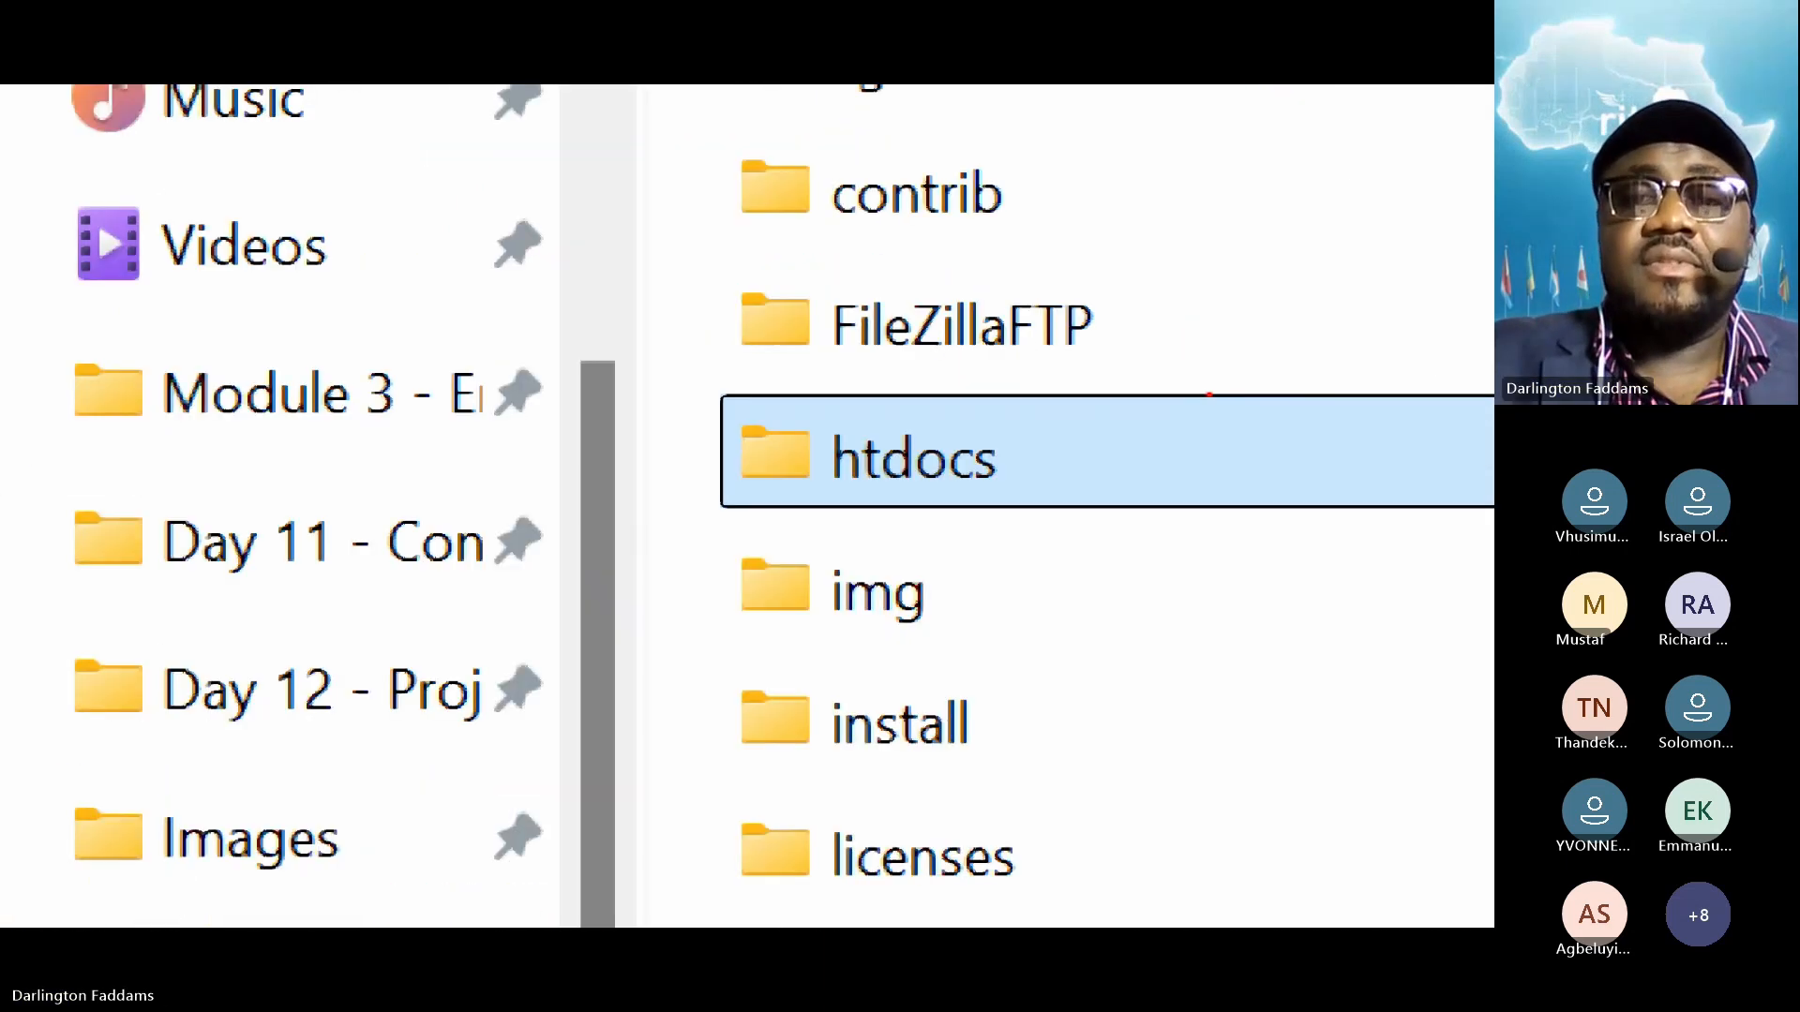
pyautogui.press('super+minus')
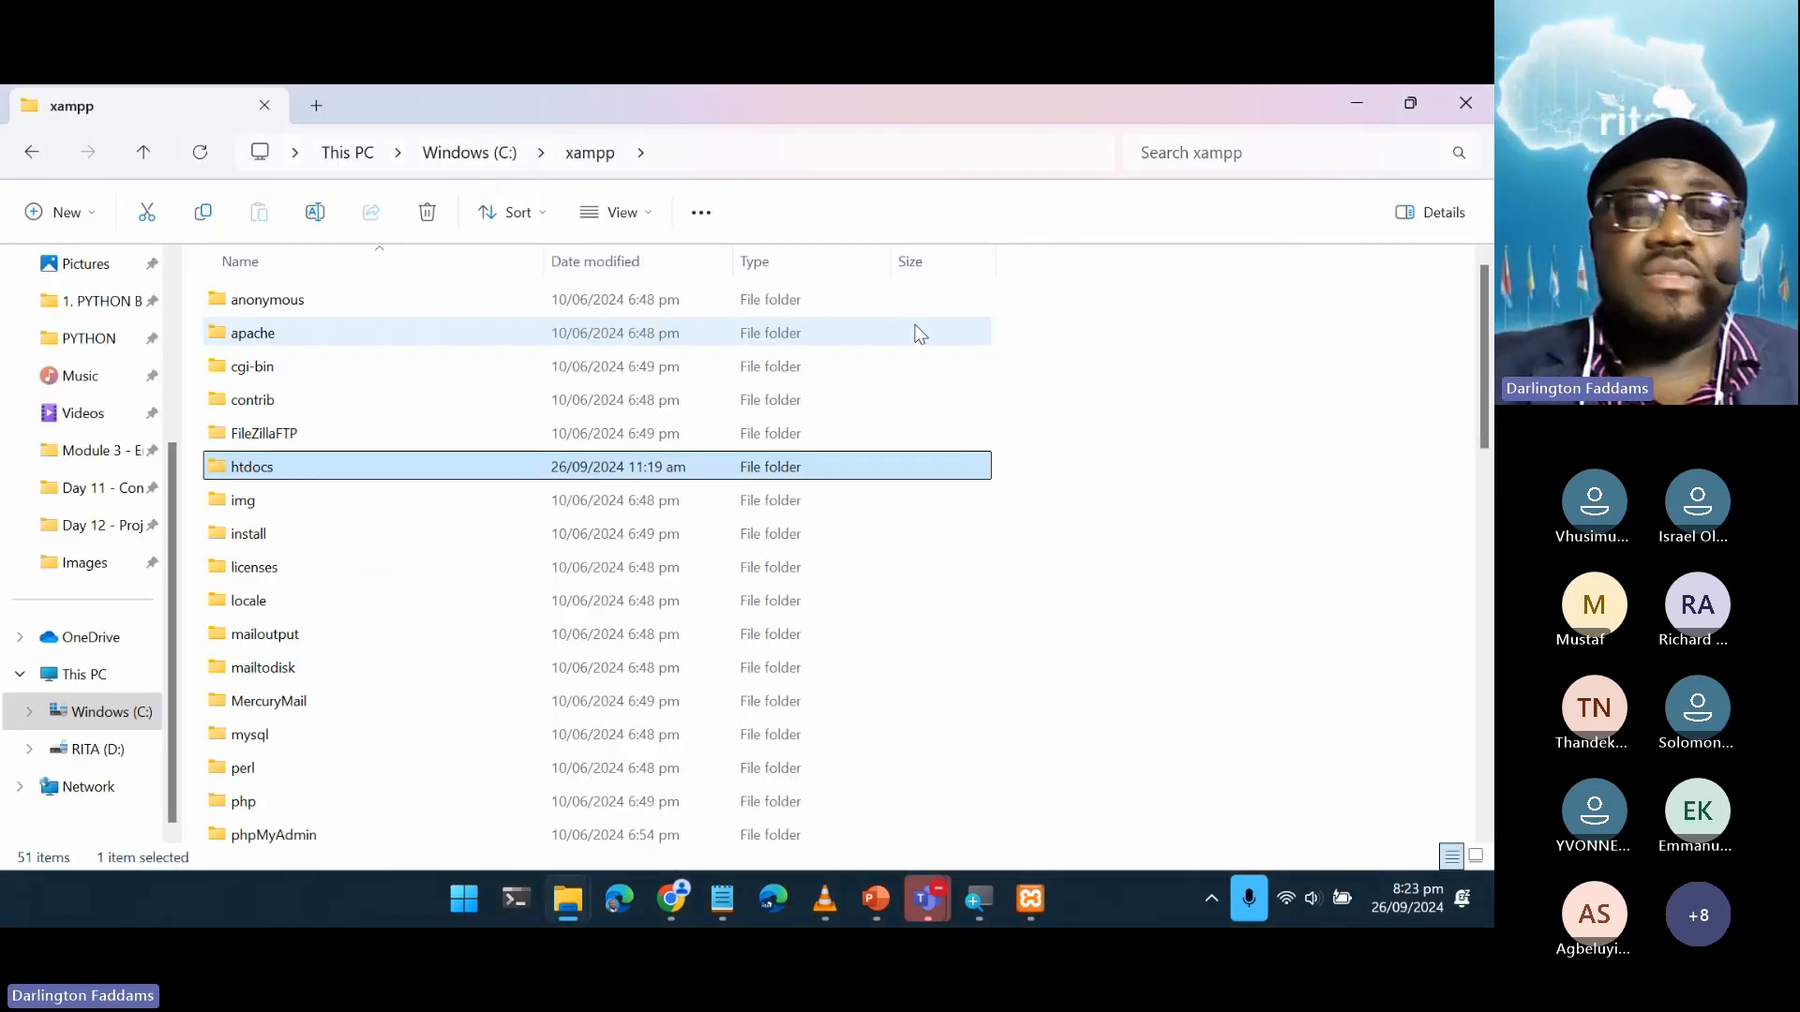
# Open htdocs and point out existing site folders such as eagletechafrica.com
pyautogui.doubleClick(248, 468)
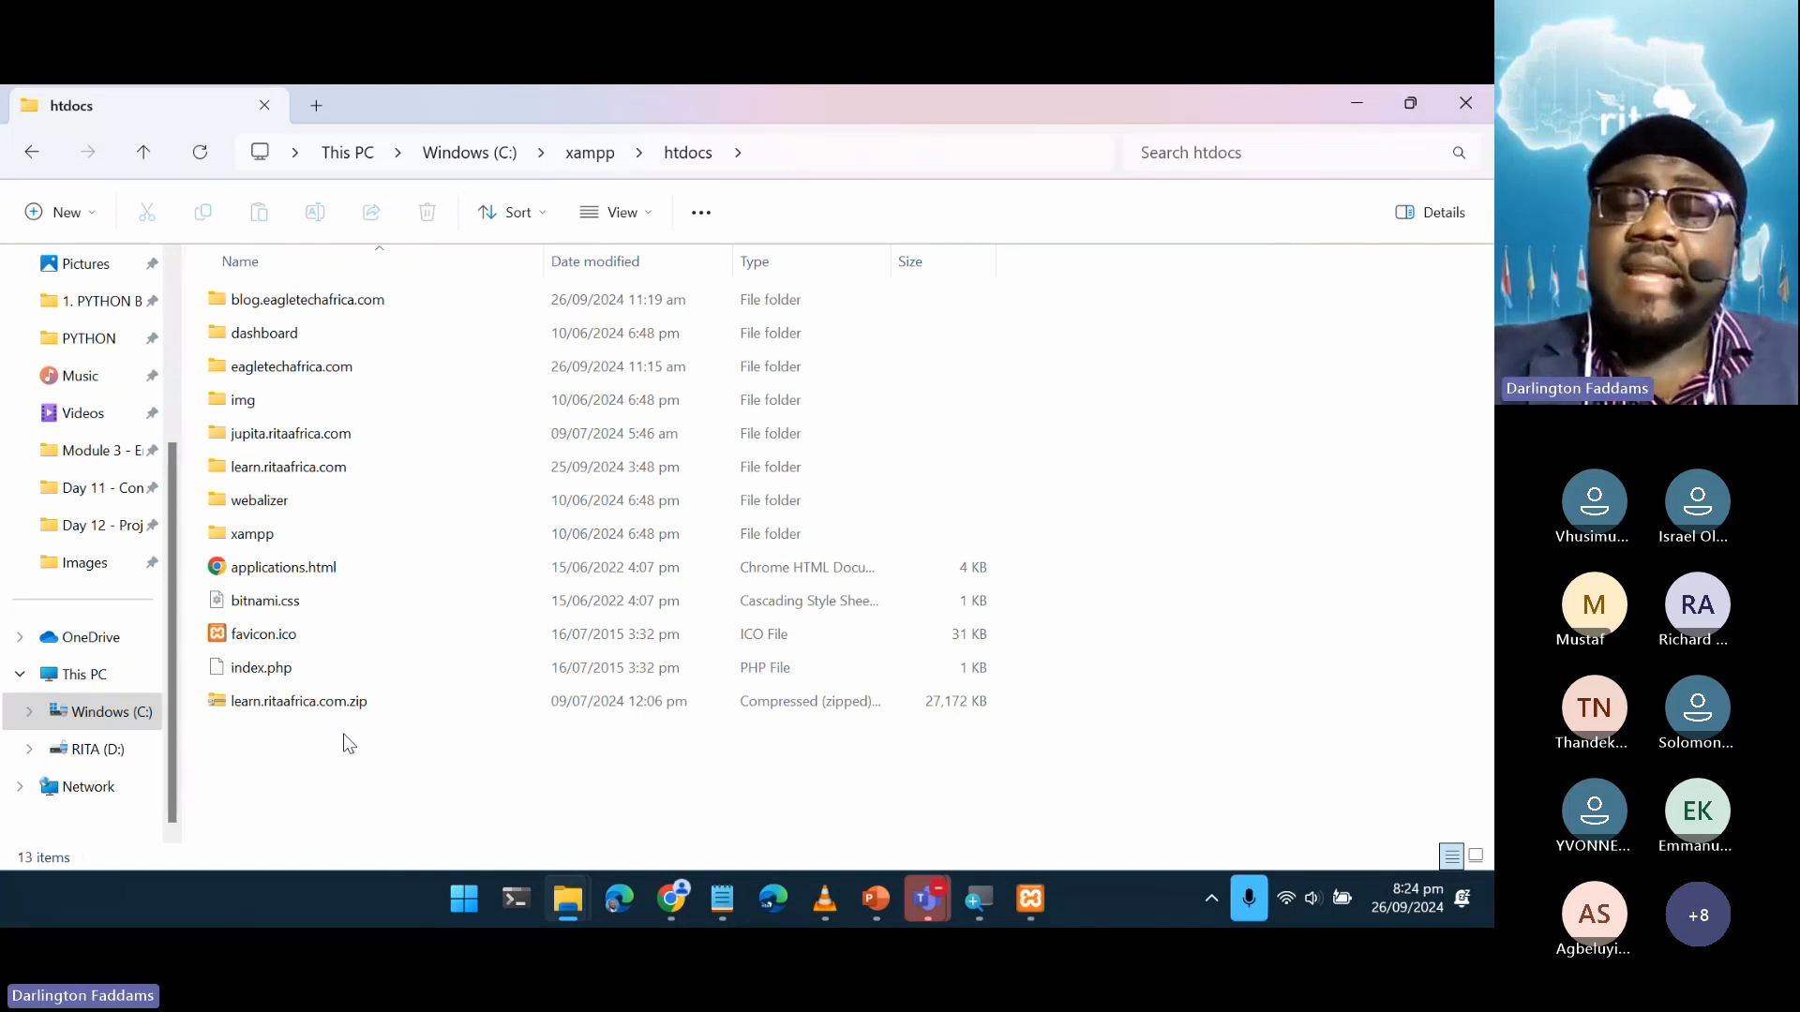
pyautogui.press('super+plus')
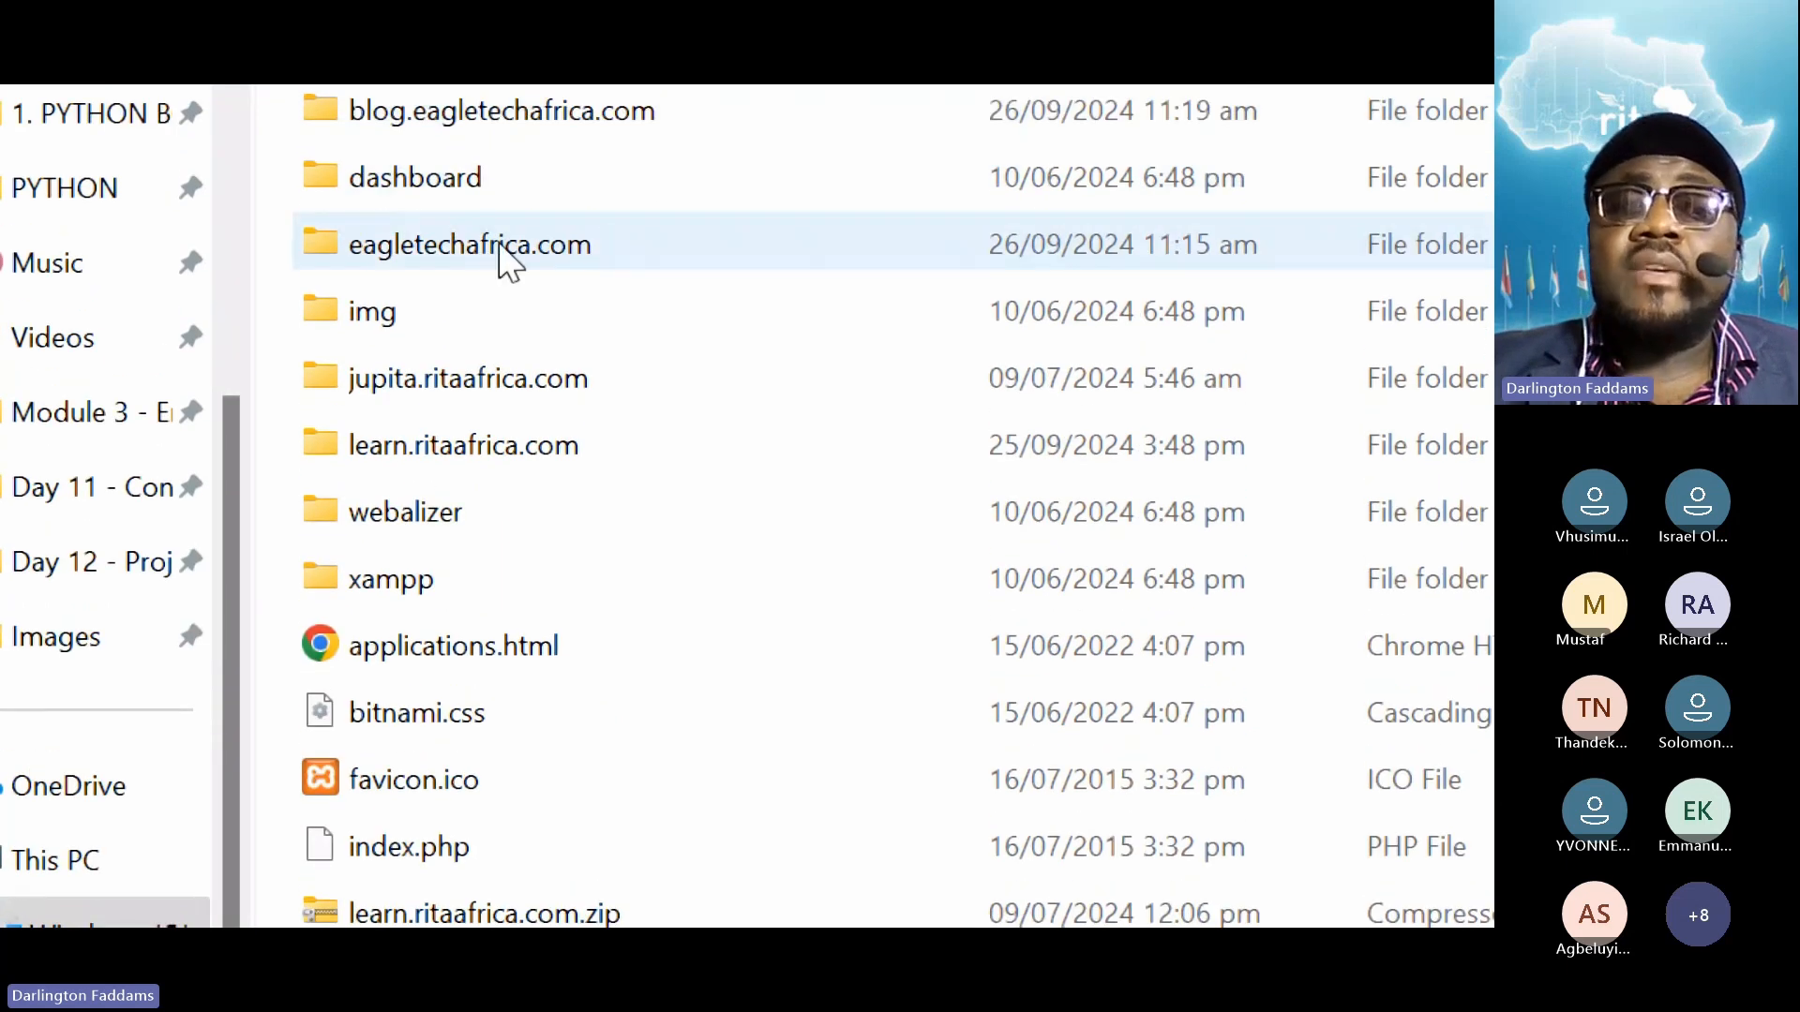
pyautogui.click(502, 246)
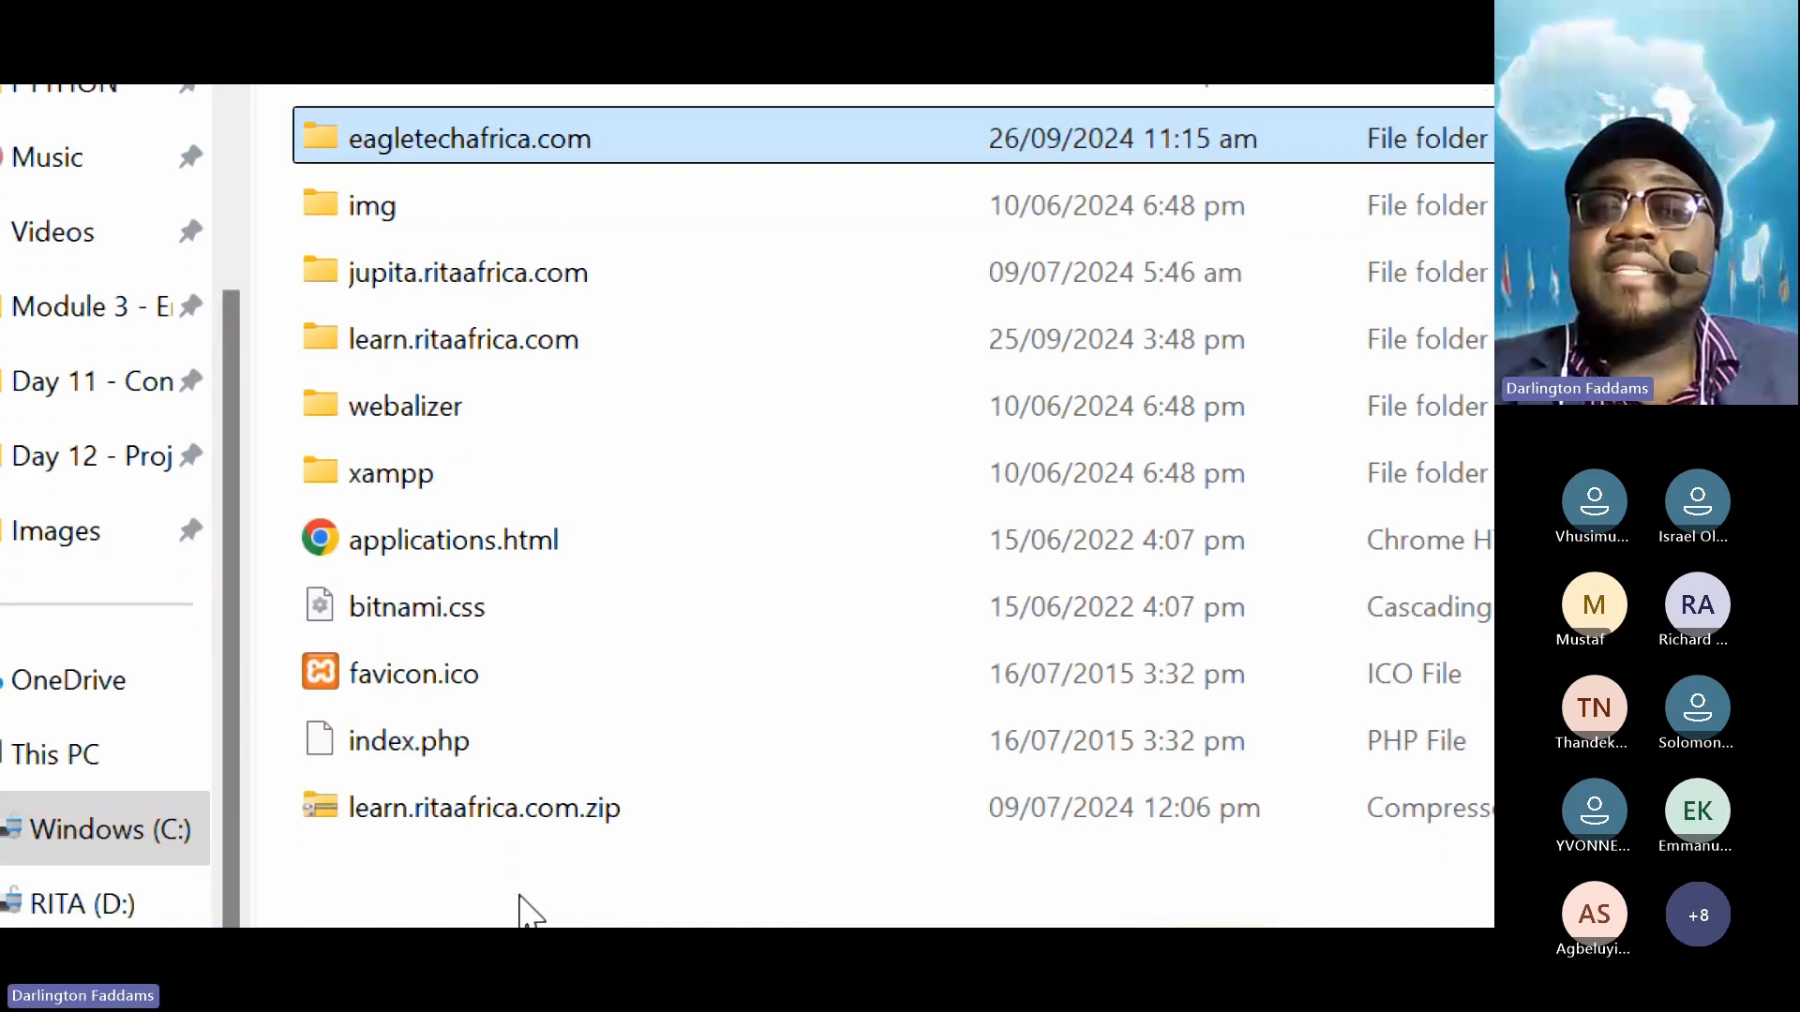
pyautogui.click(540, 677)
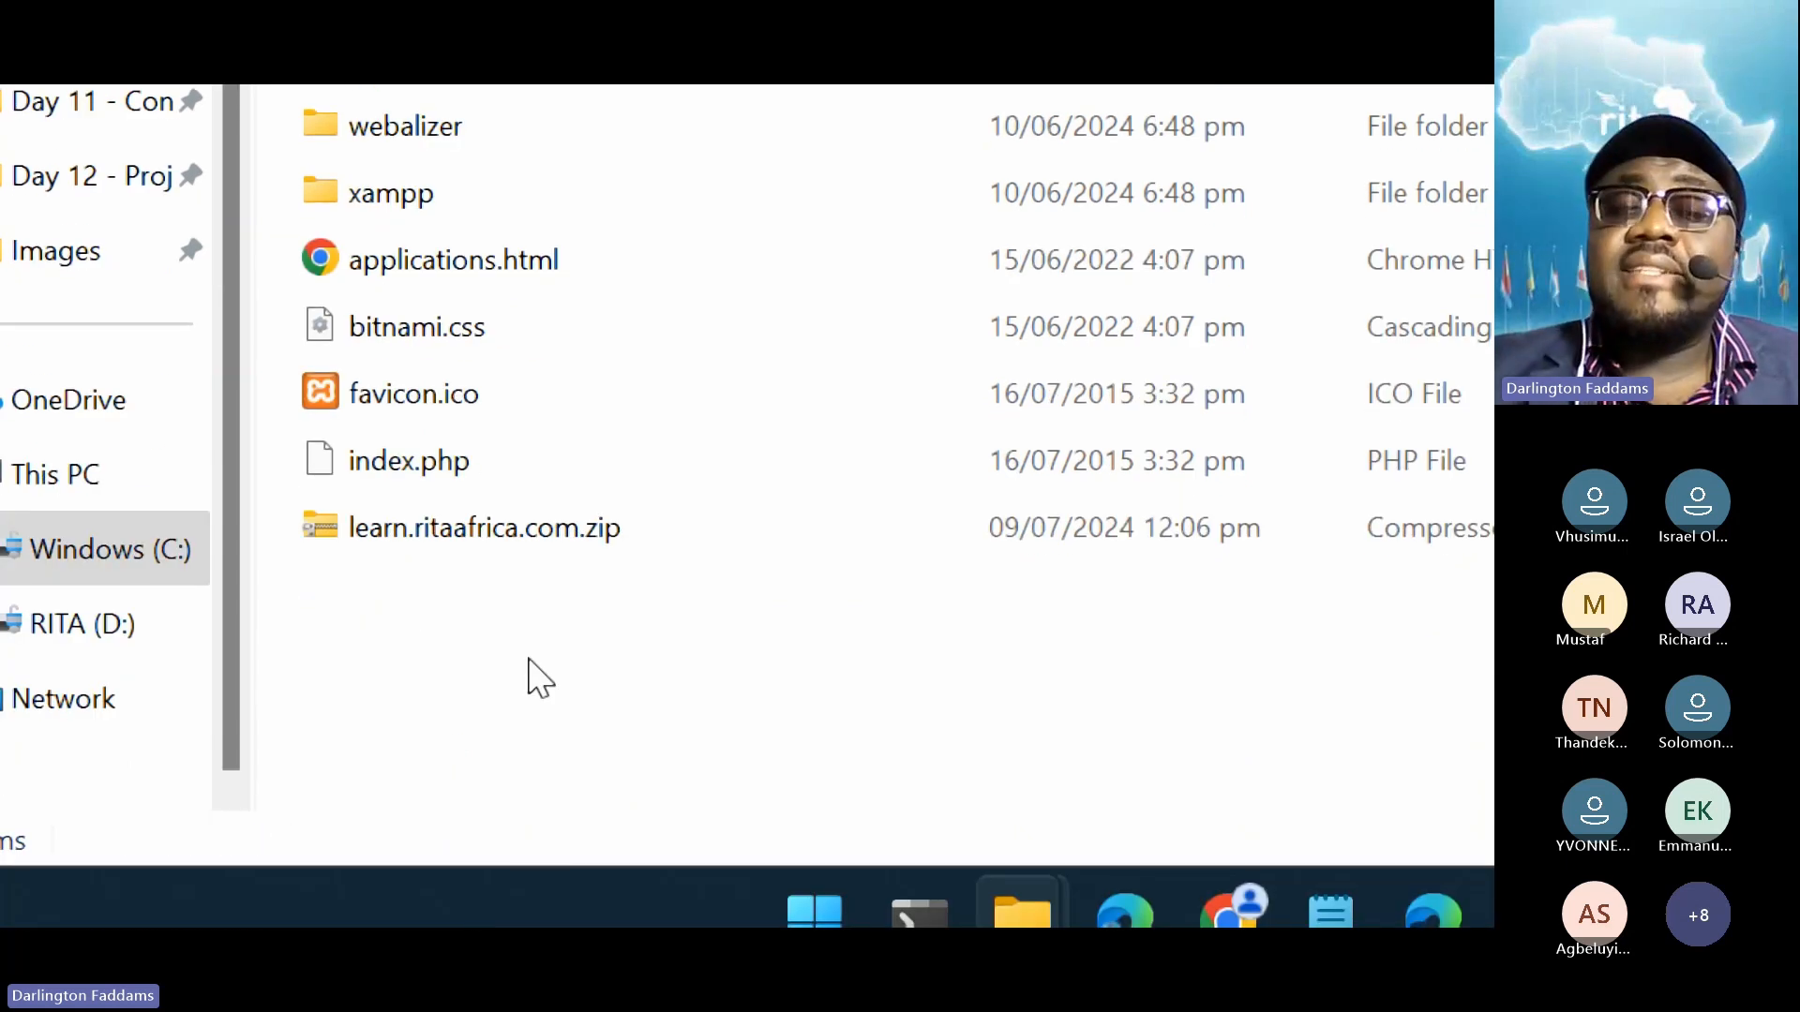
# Make a new folder named cyberforse.com in htdocs, then turn off Magnifier
pyautogui.rightClick(426, 645)
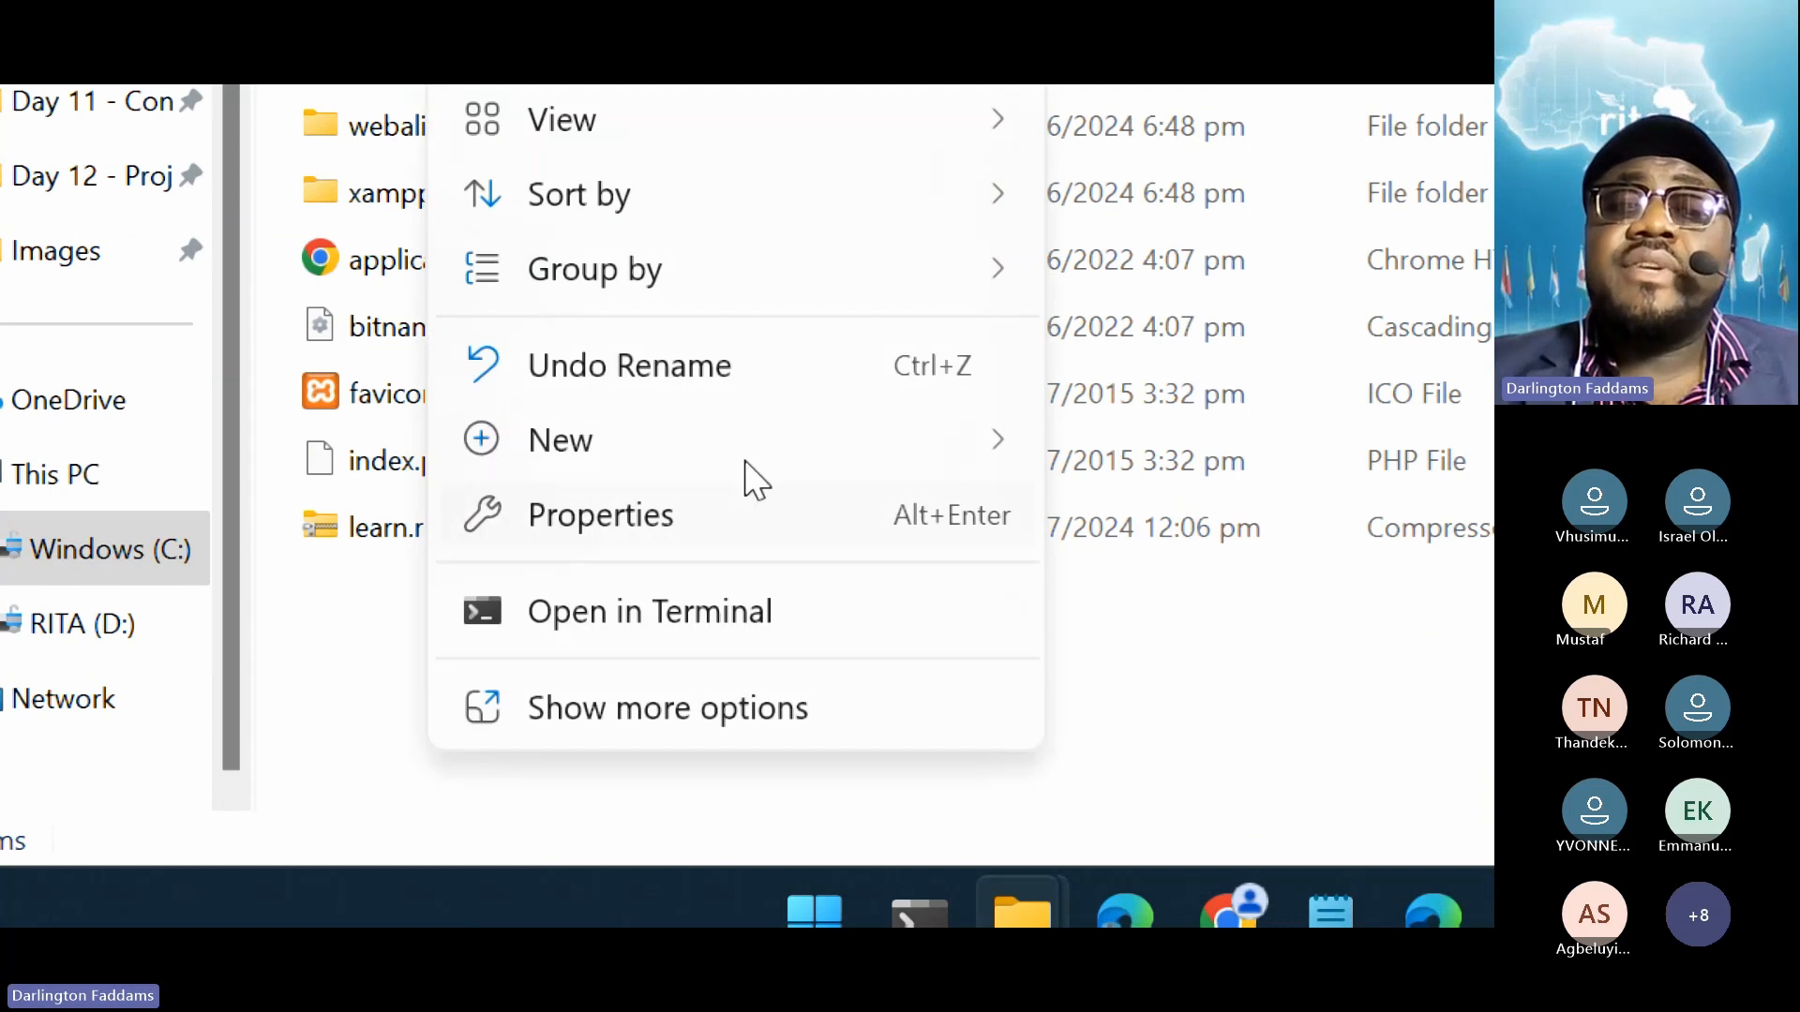
pyautogui.moveTo(758, 469)
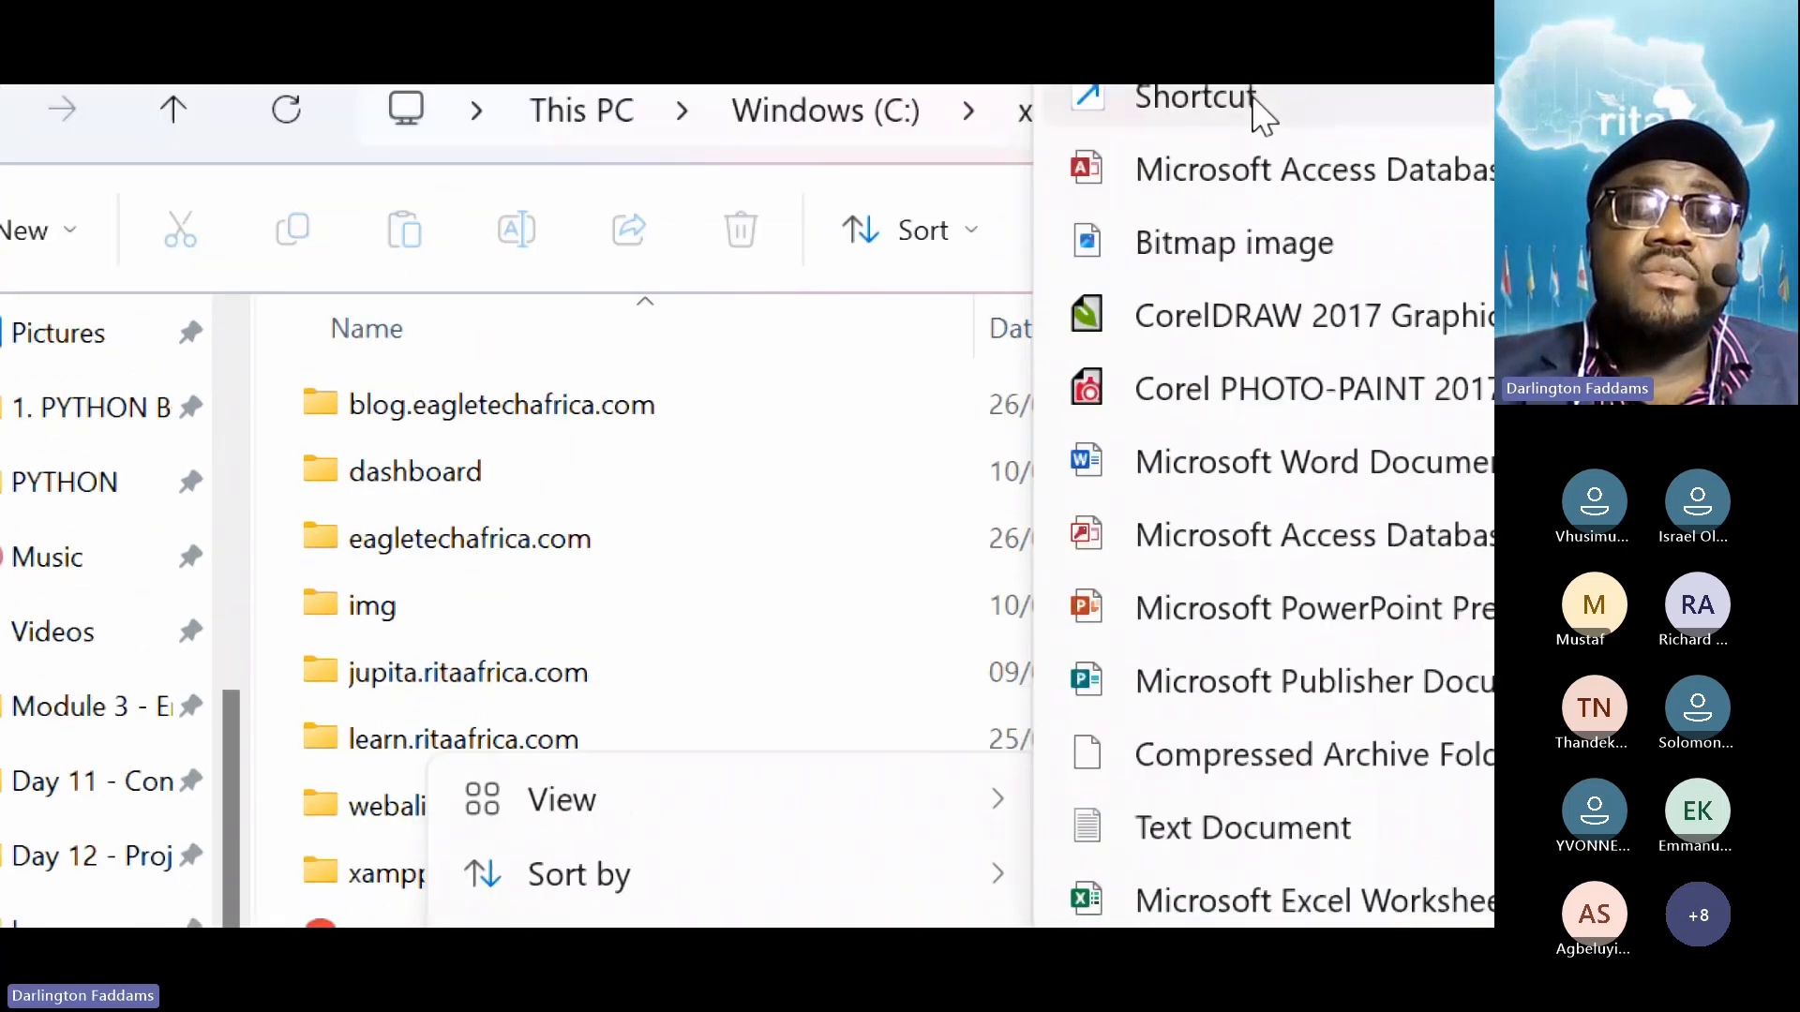
pyautogui.click(1252, 131)
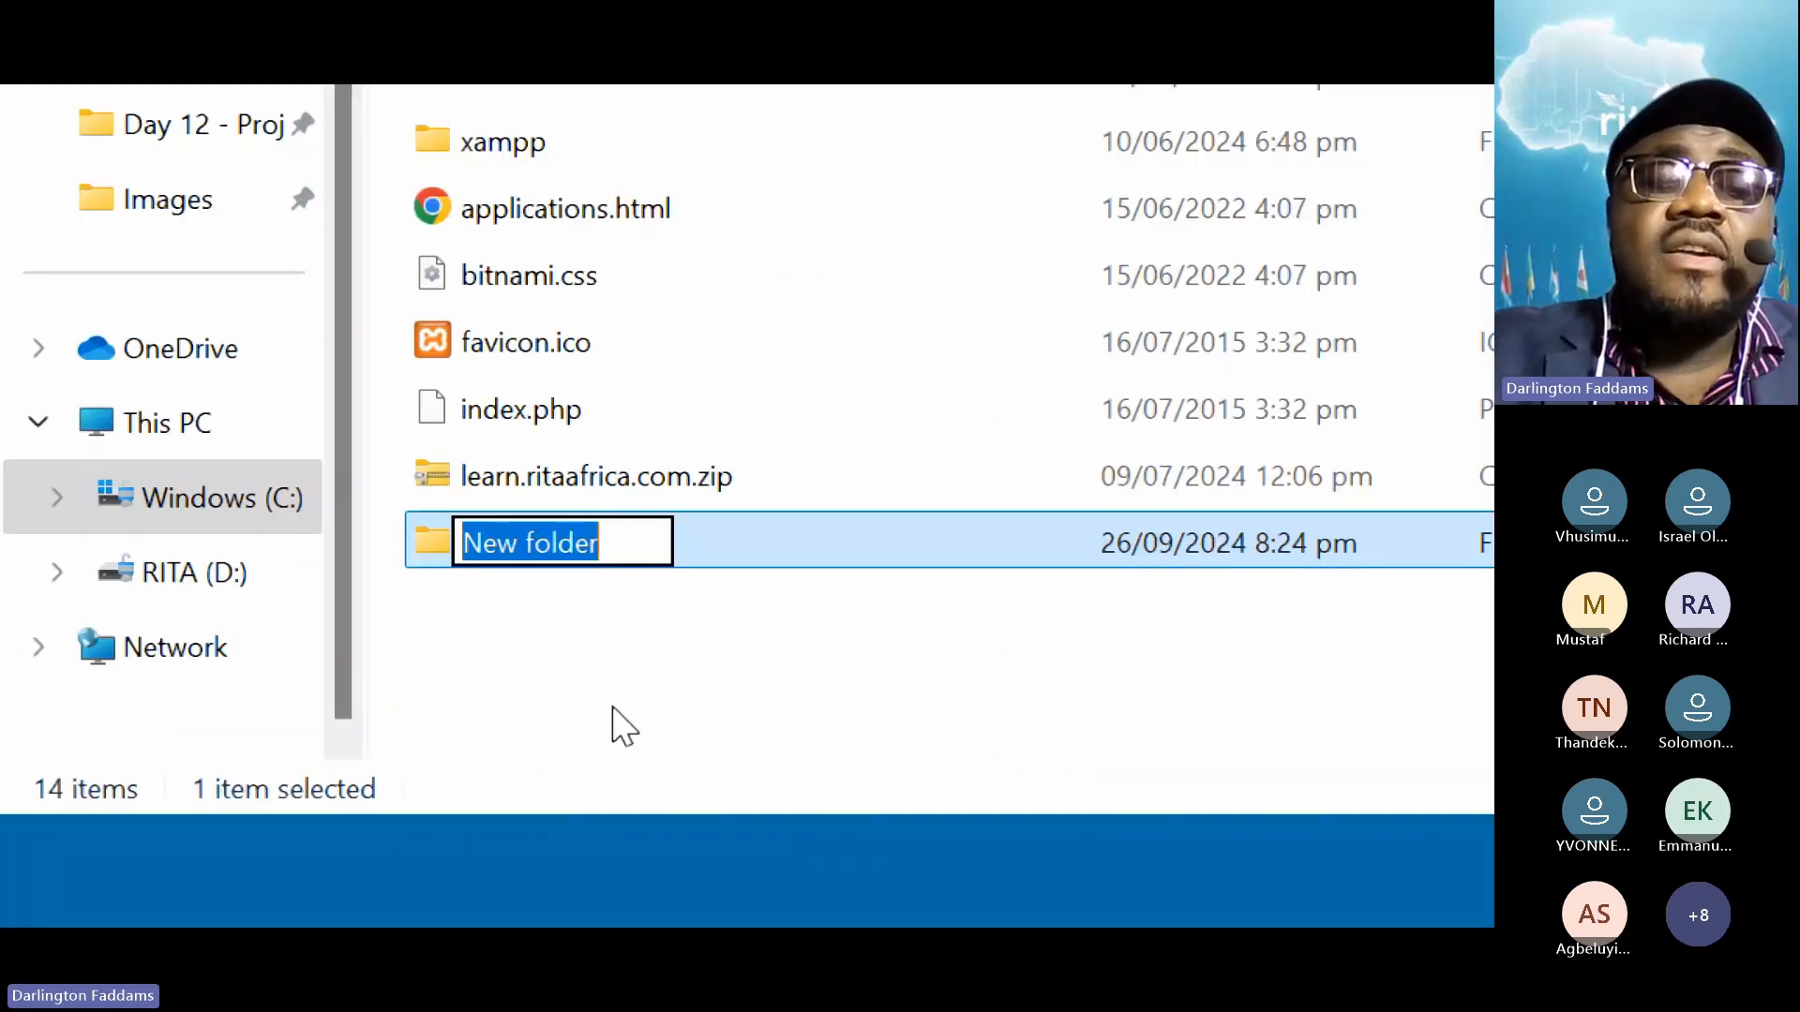
pyautogui.write('cyb')
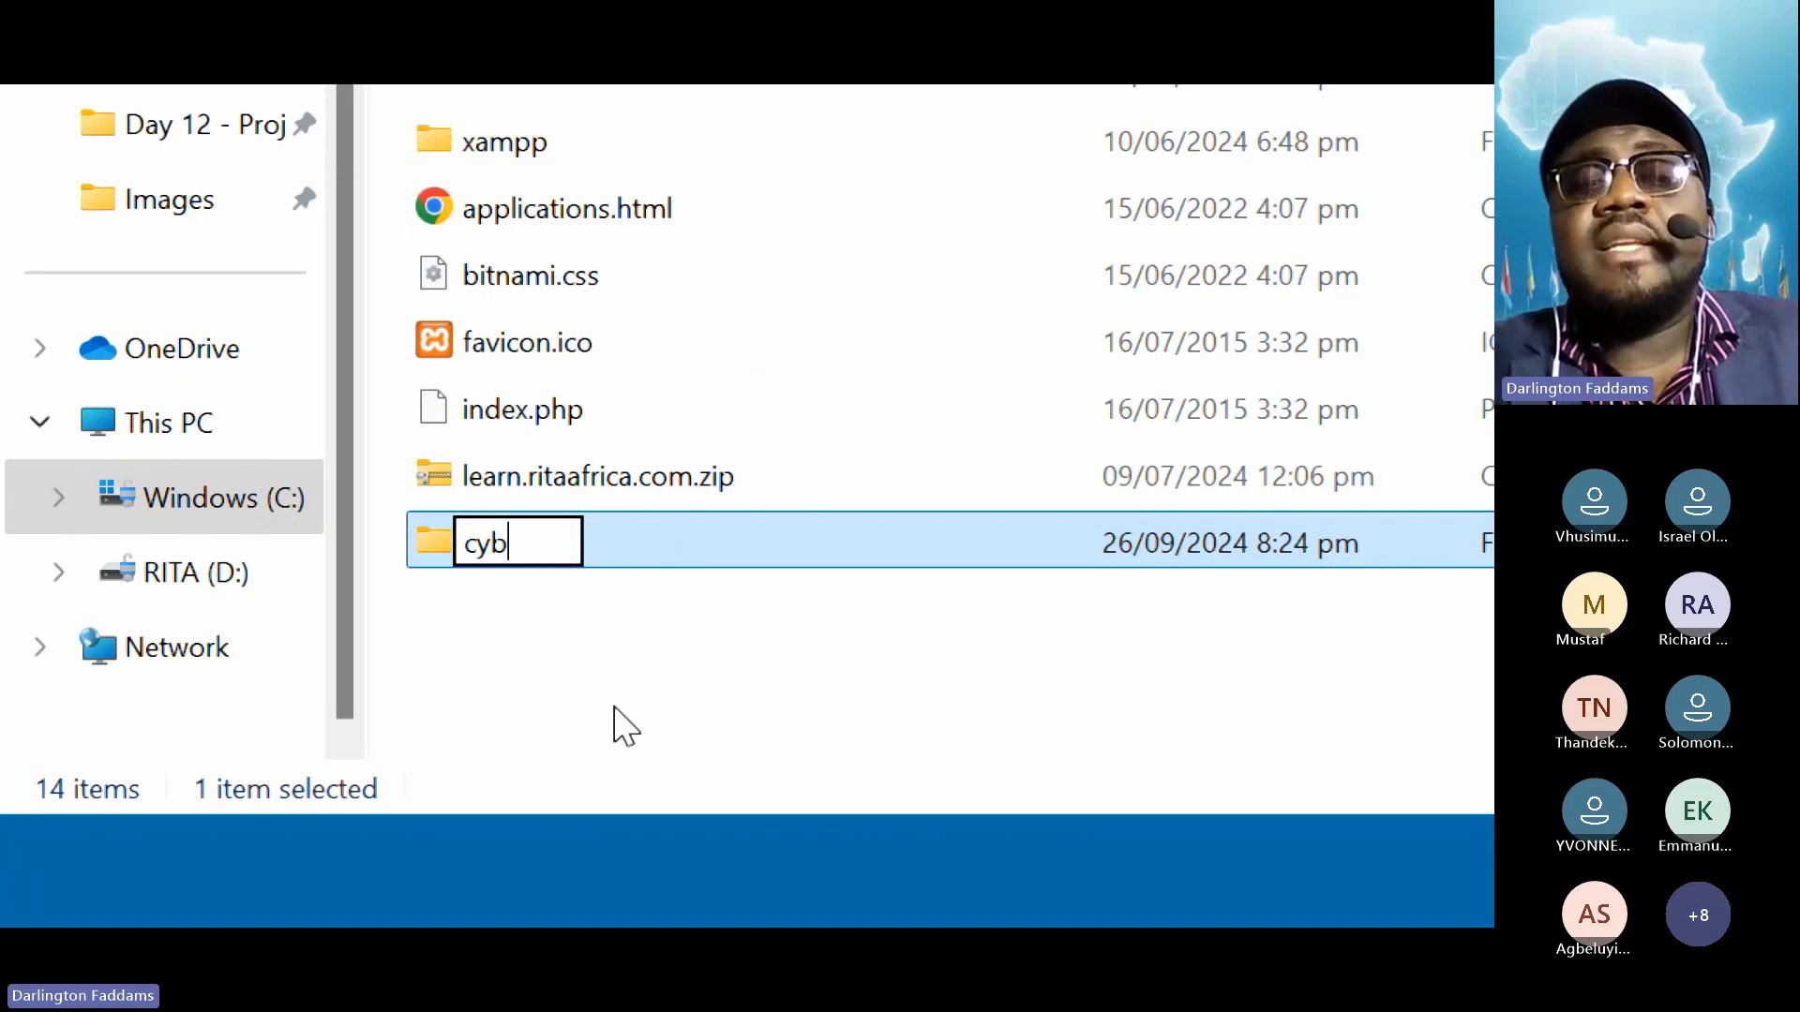
pyautogui.write('erforse.com')
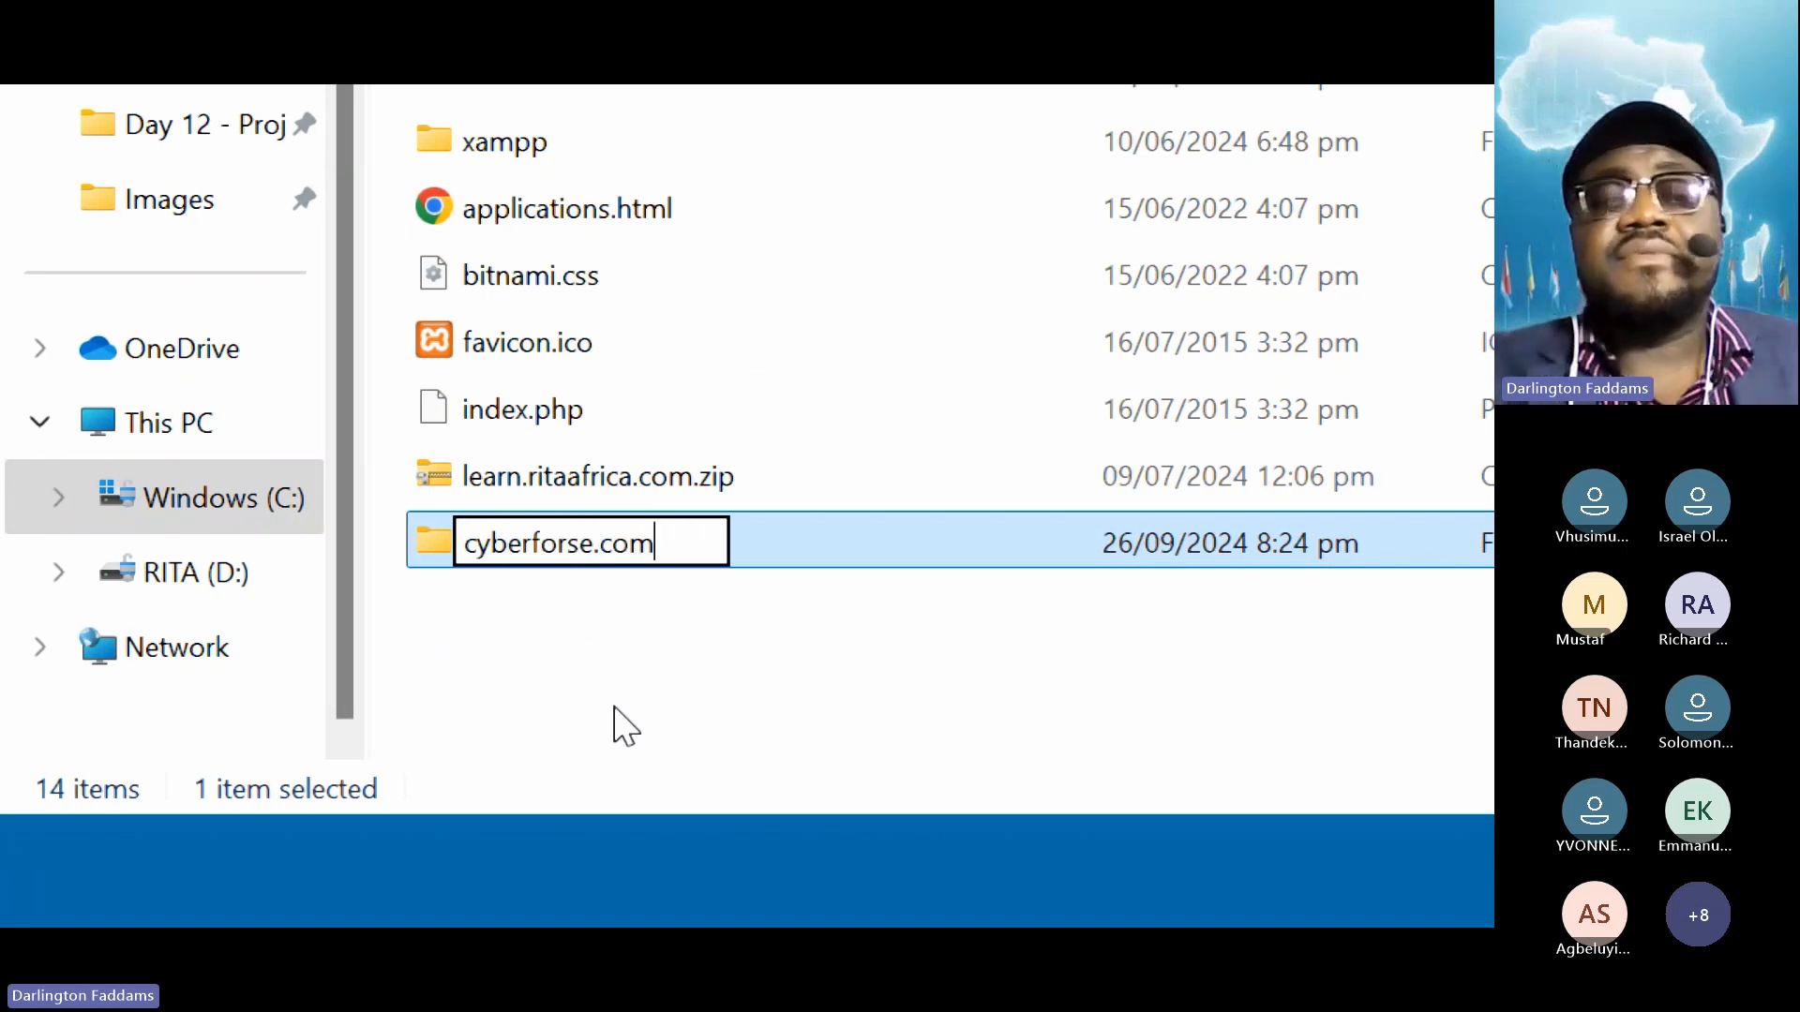
pyautogui.press('Return')
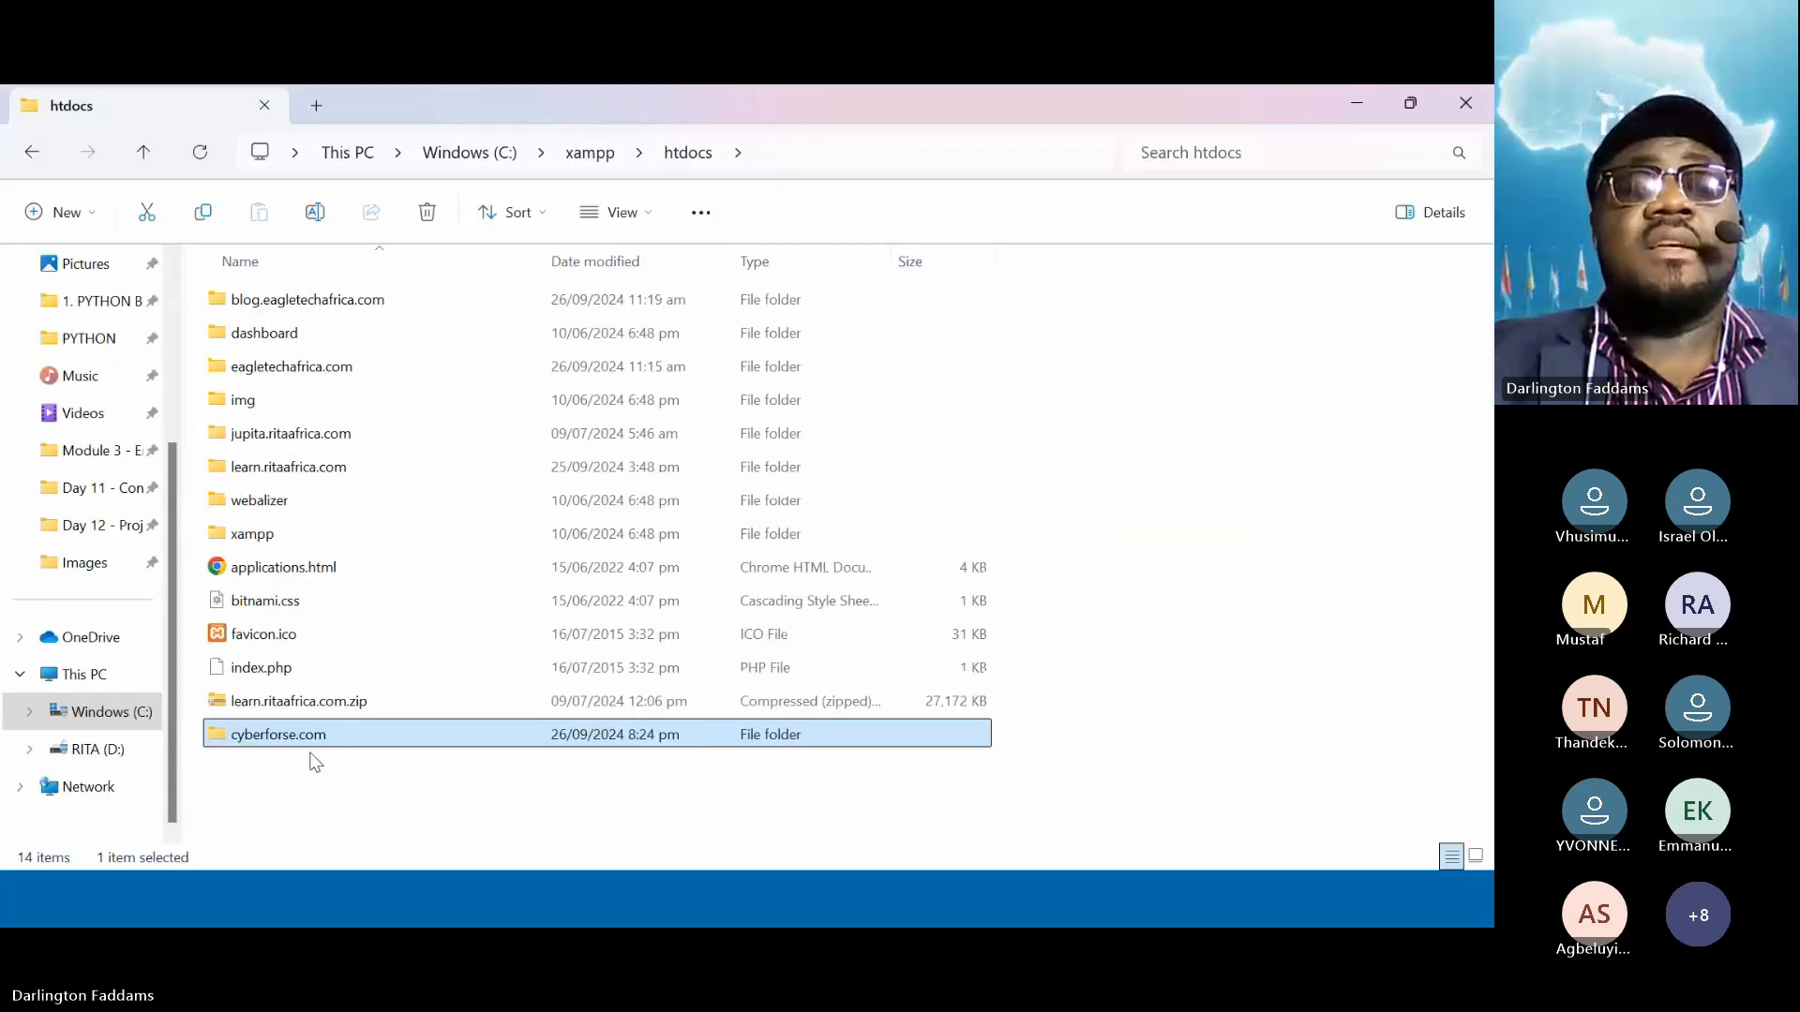
pyautogui.press('super')
pyautogui.press('super')
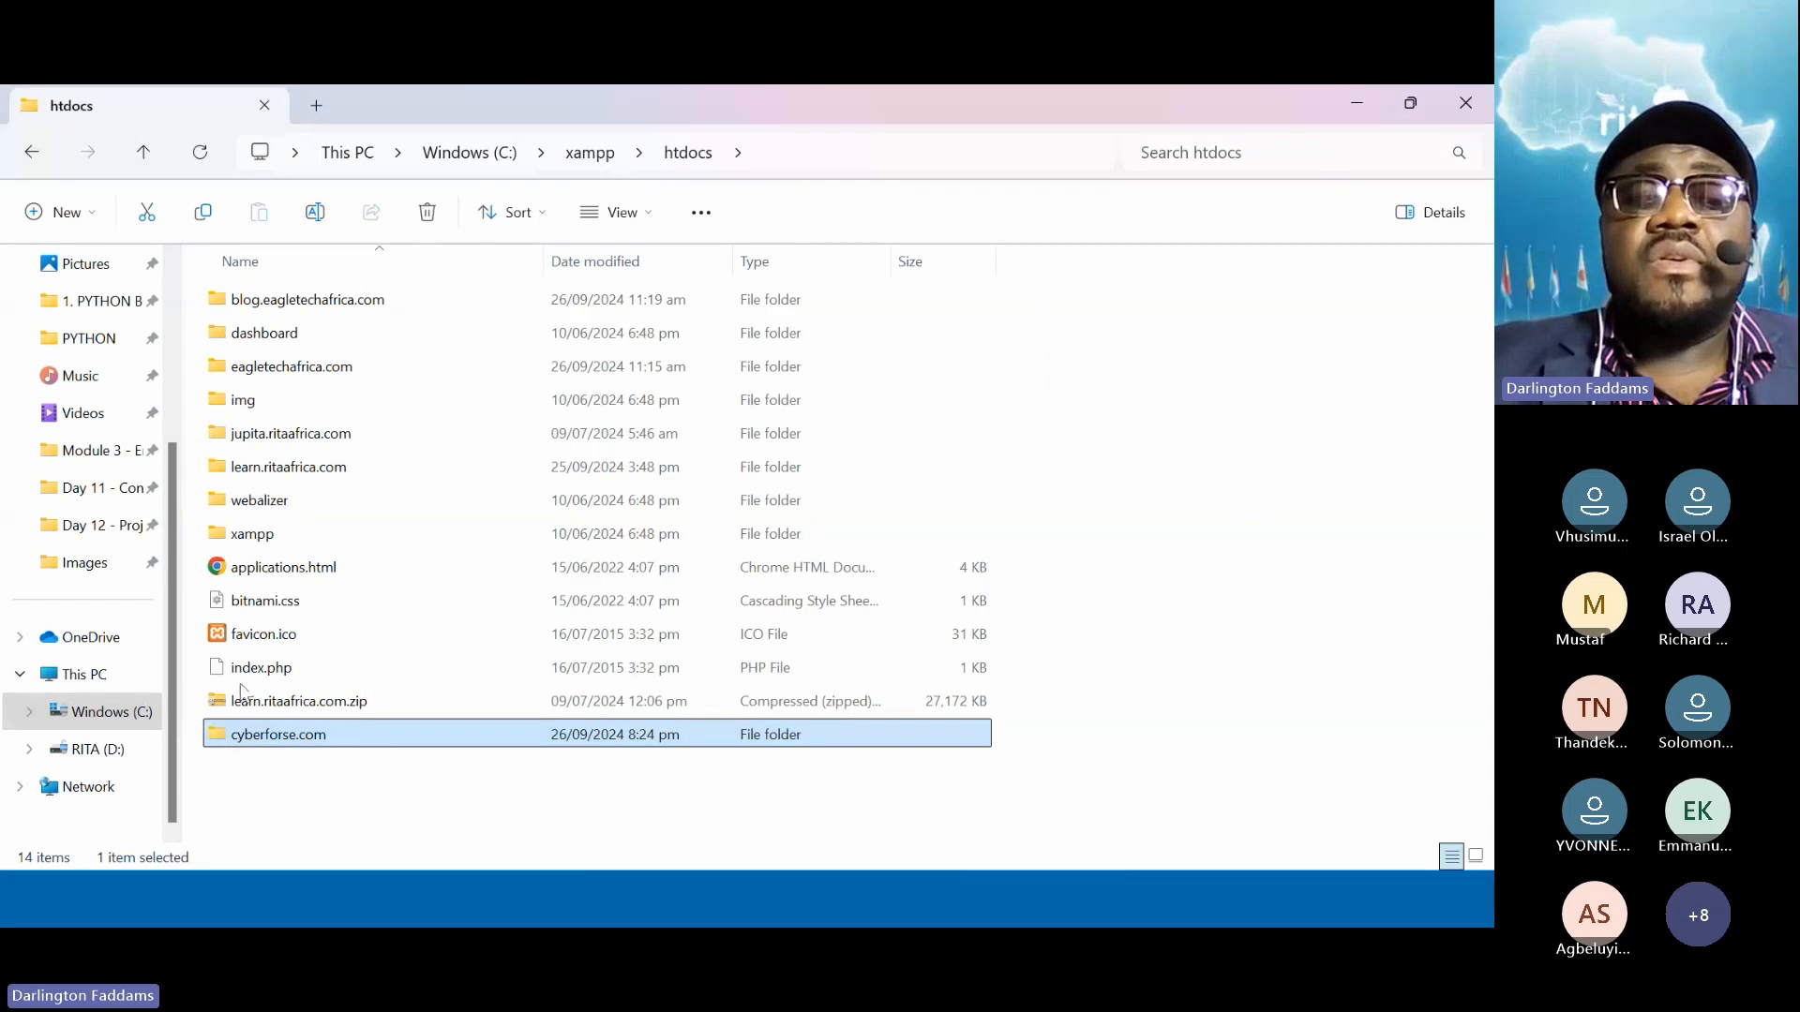
# Open the empty cyberforse.com folder, then return to phpMyAdmin in Chrome
pyautogui.doubleClick(263, 740)
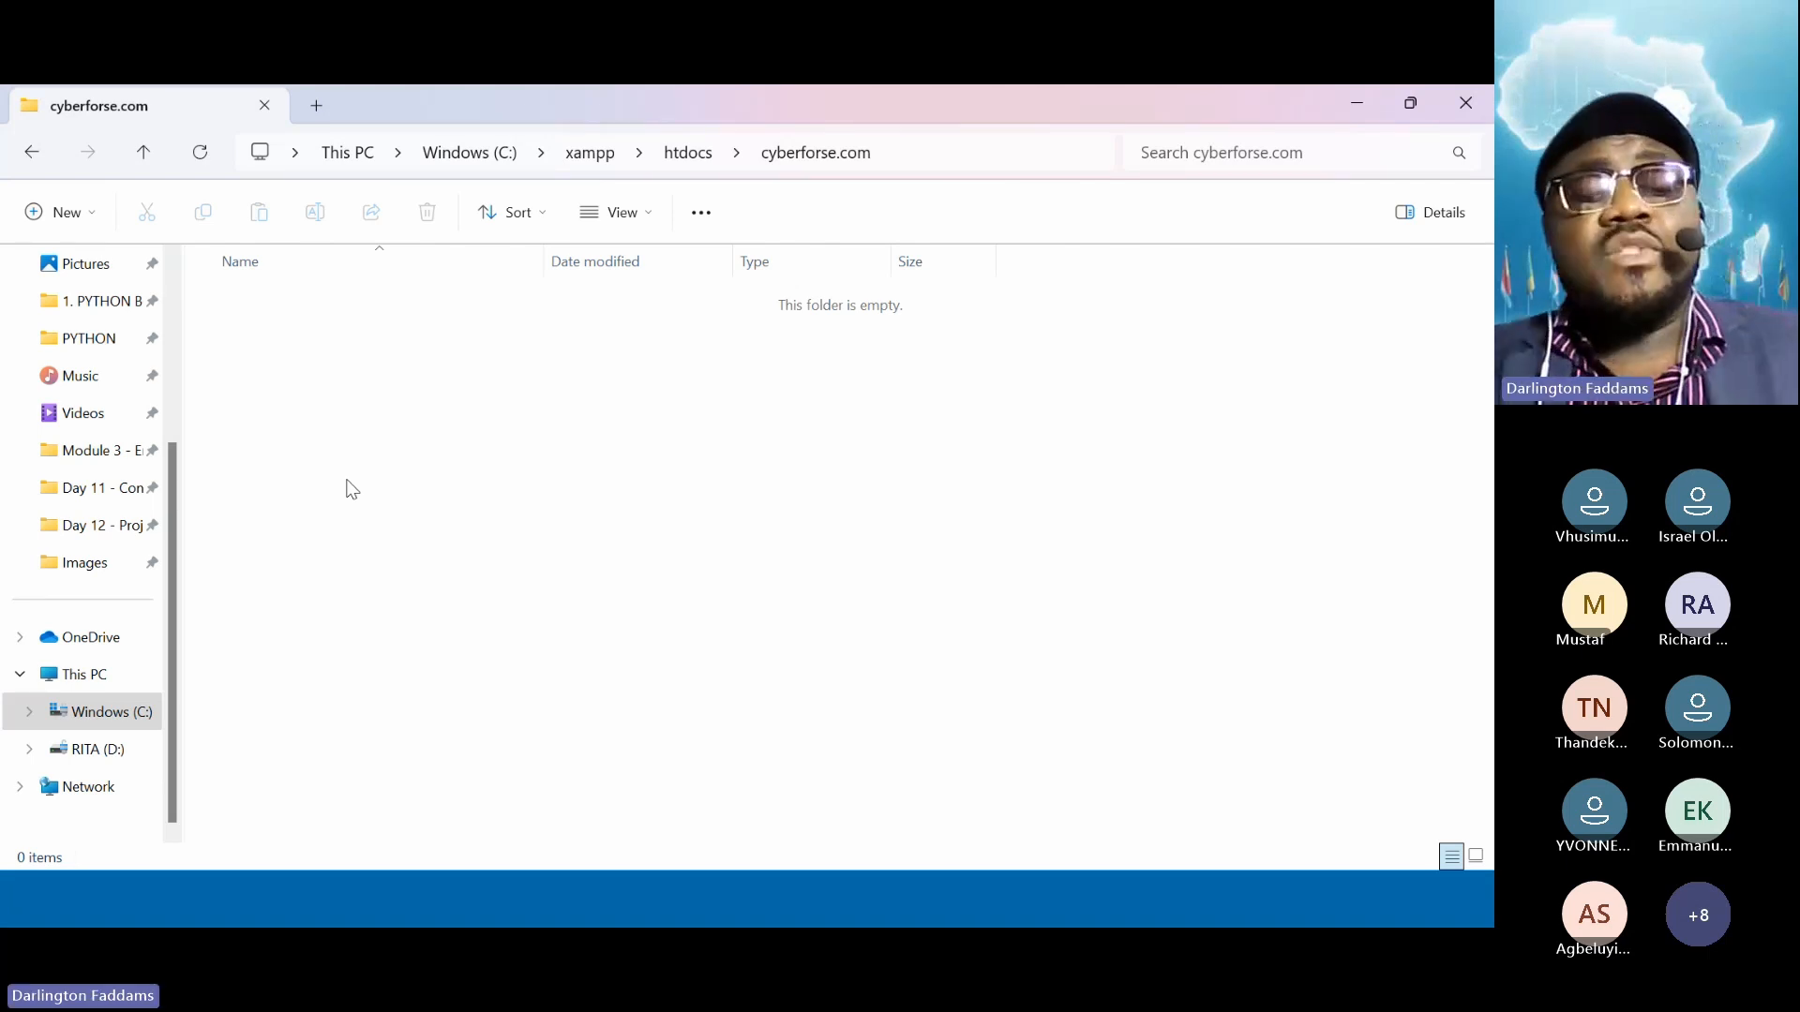
pyautogui.hotkey('alt', 'Tab')
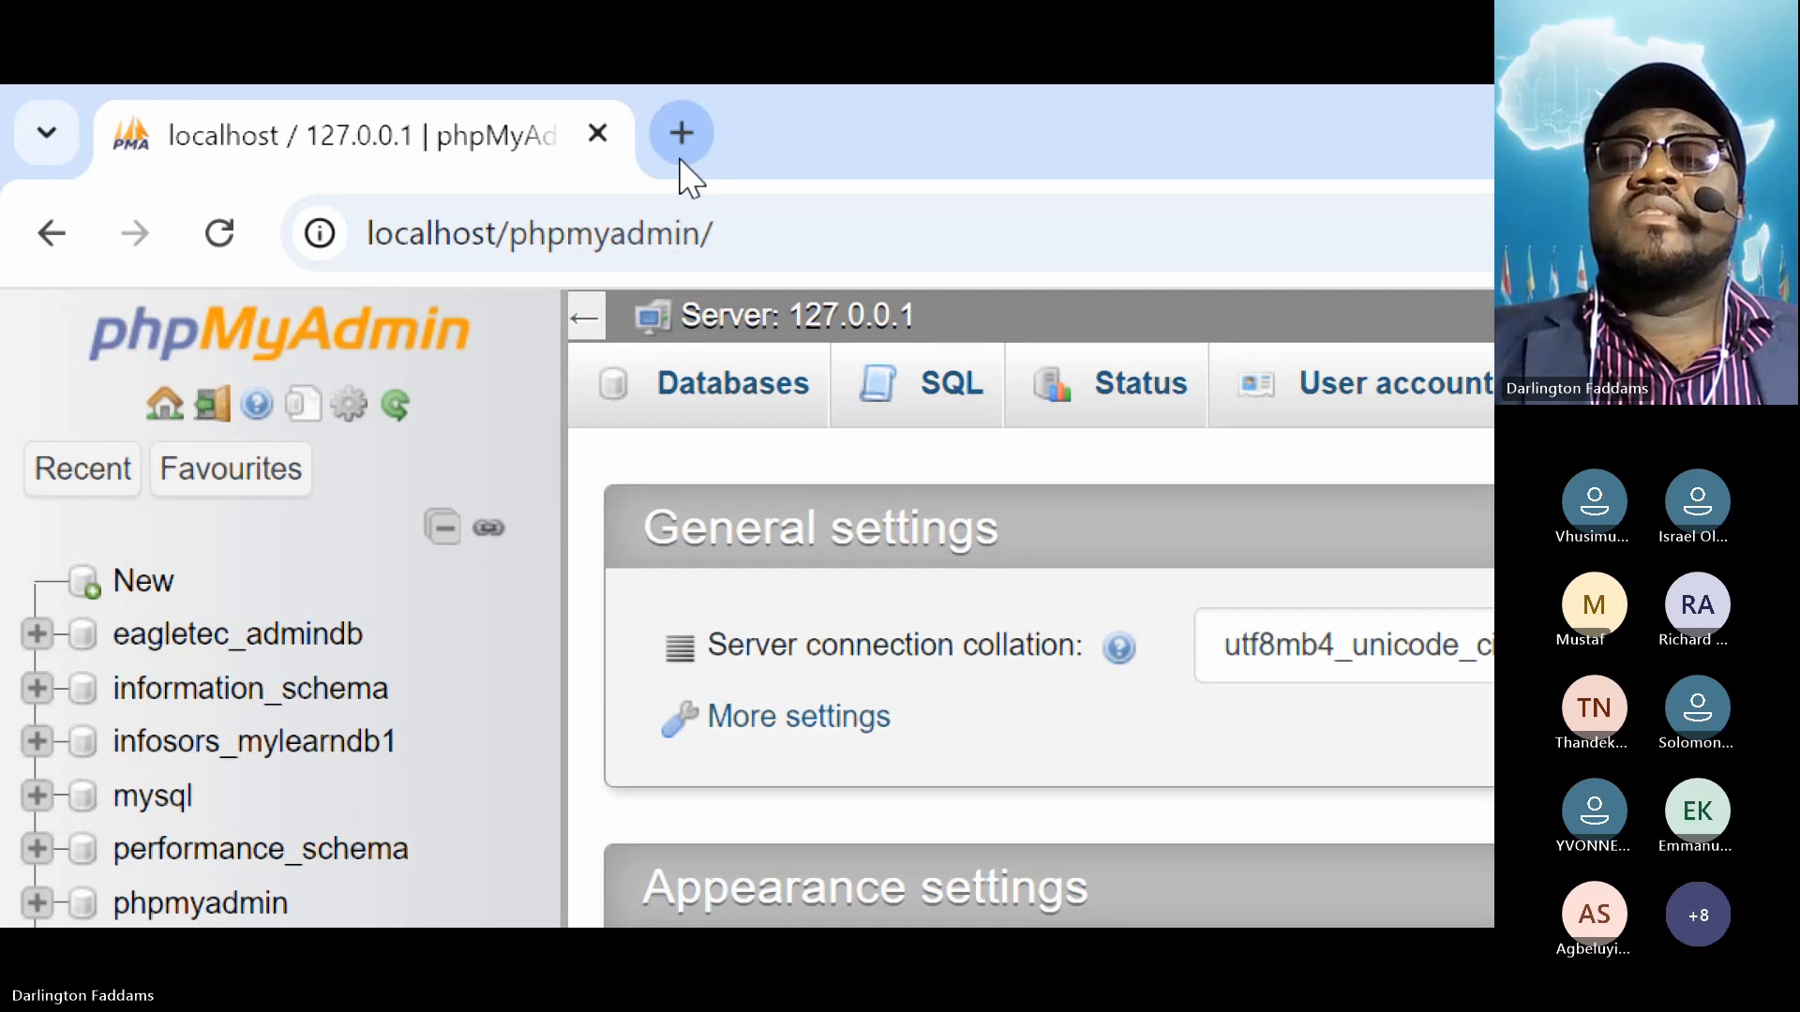
# Load localhost/cyberforse.com in a new Chrome tab to show the empty Index of /cyberforse.com listing
pyautogui.click(681, 157)
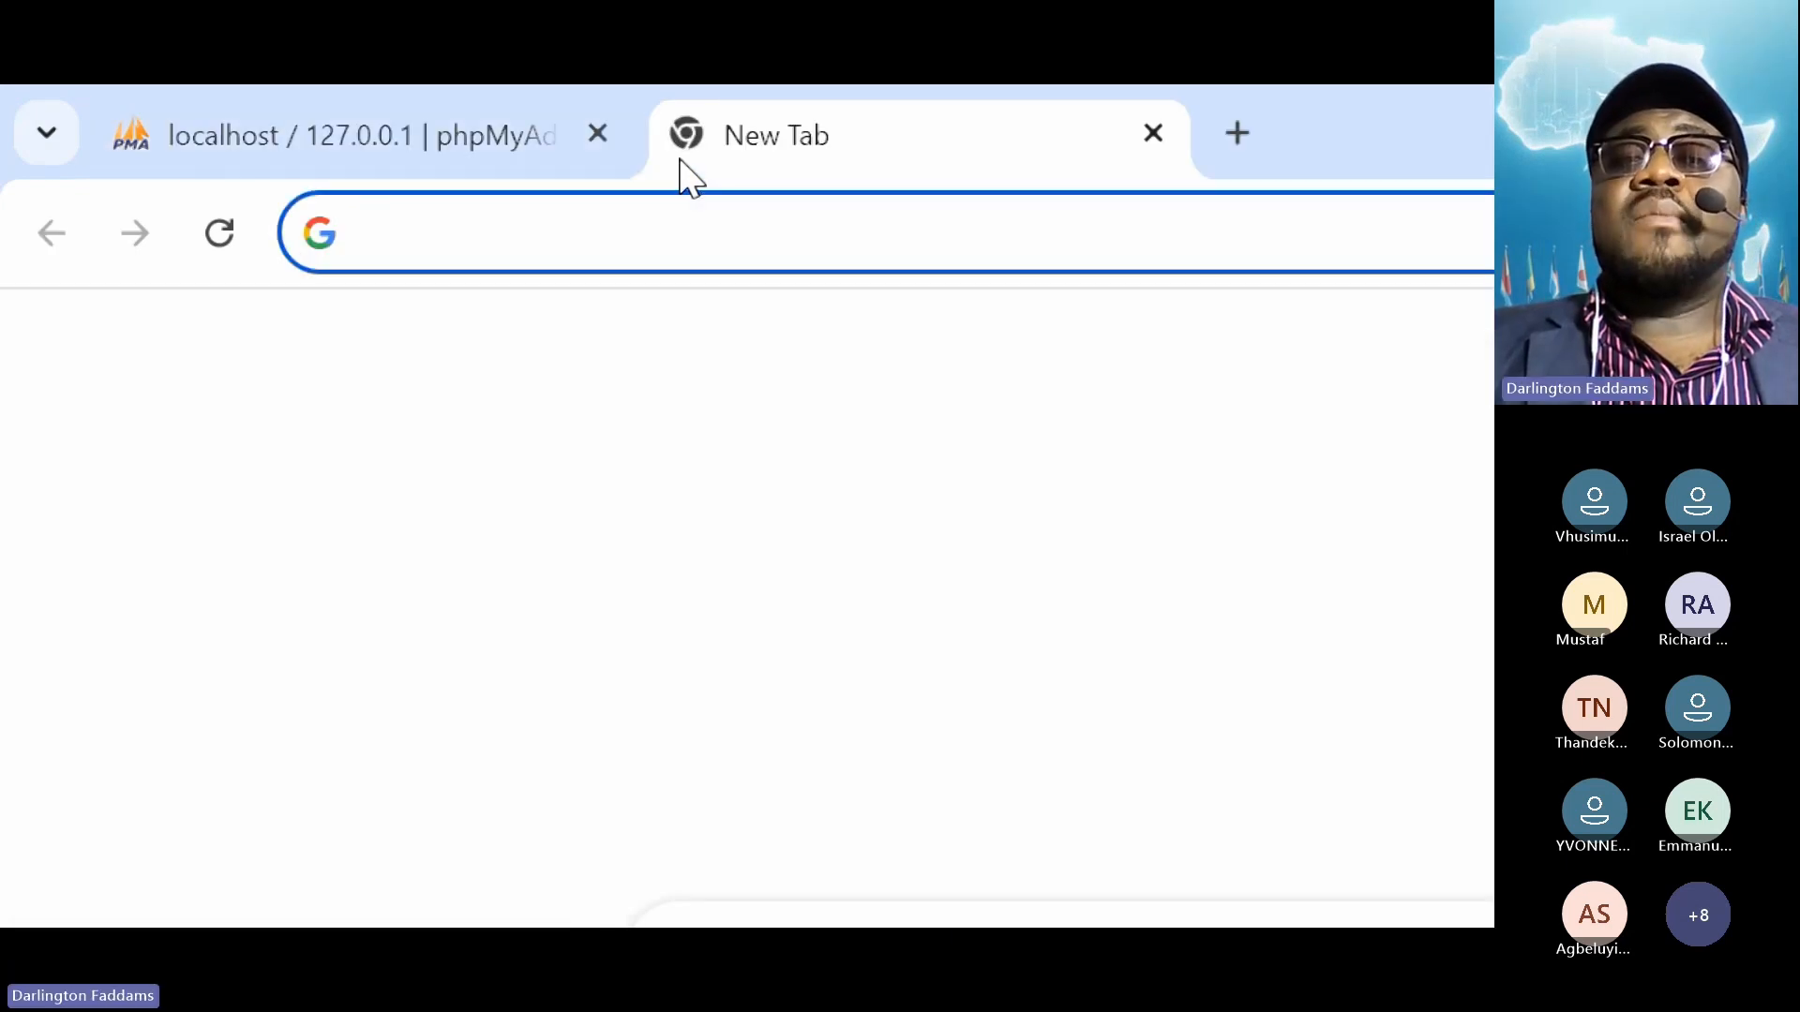
pyautogui.write('l')
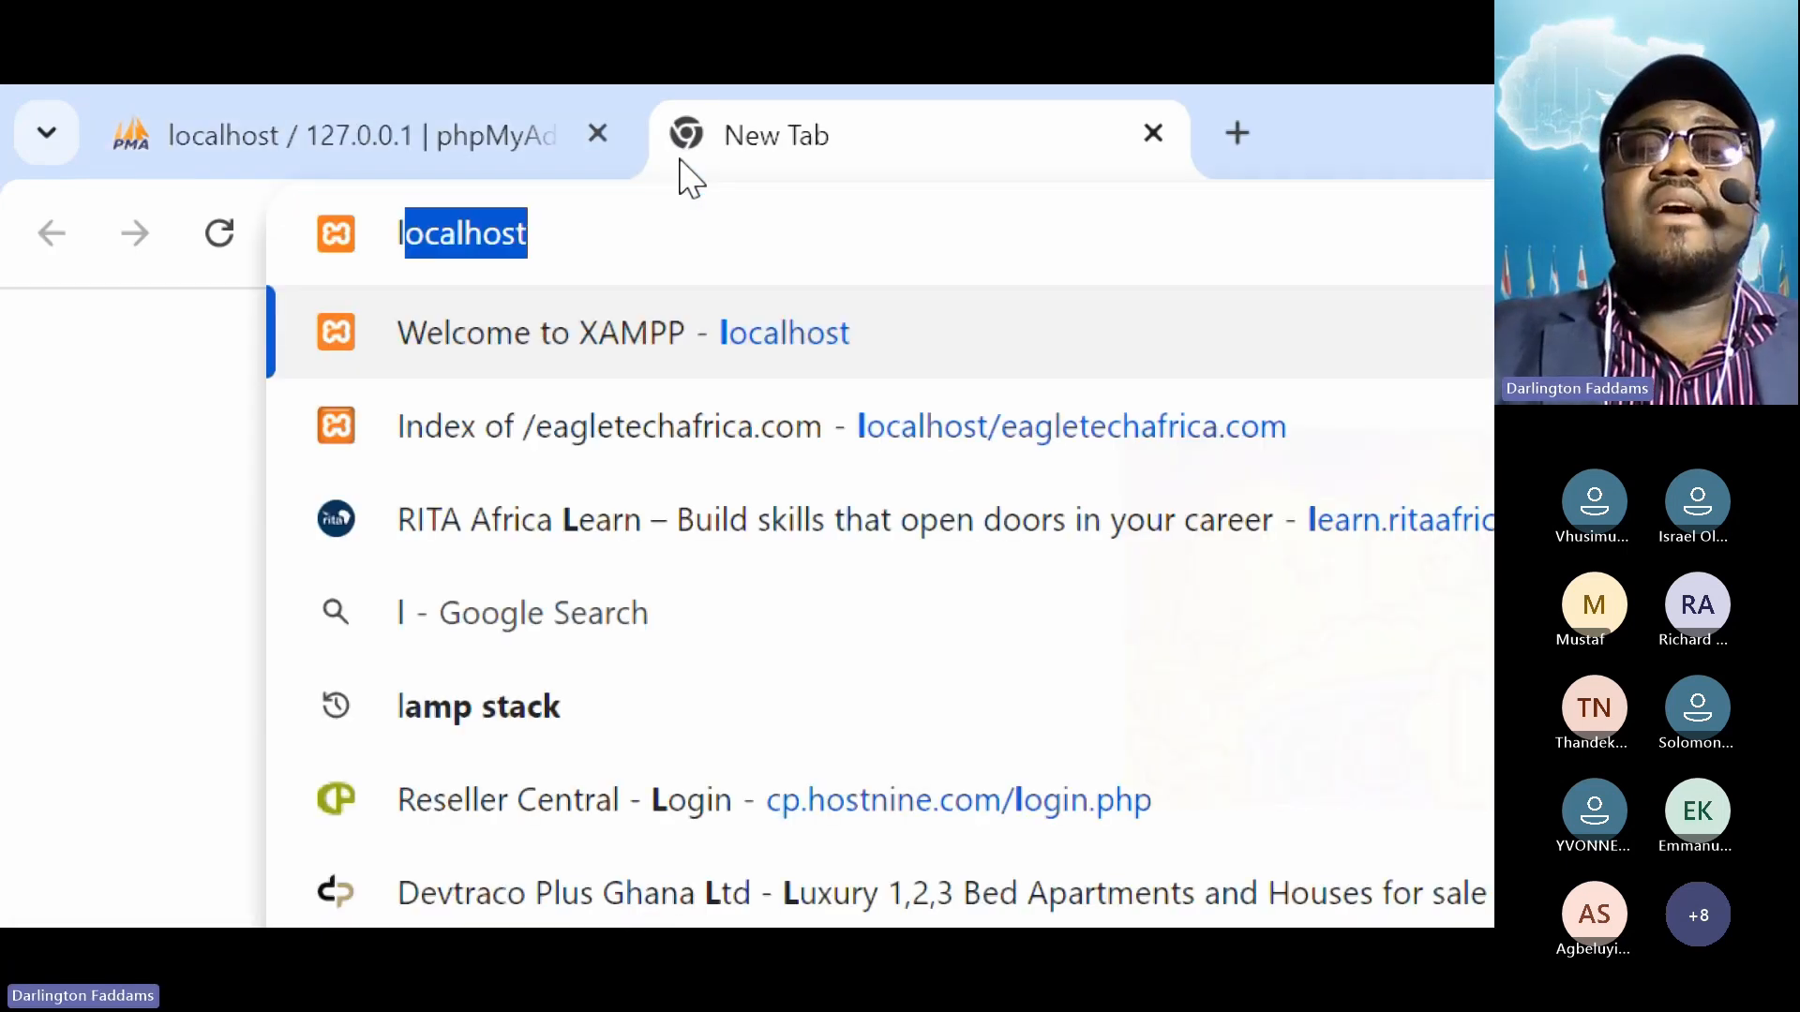
pyautogui.write('ocalhost')
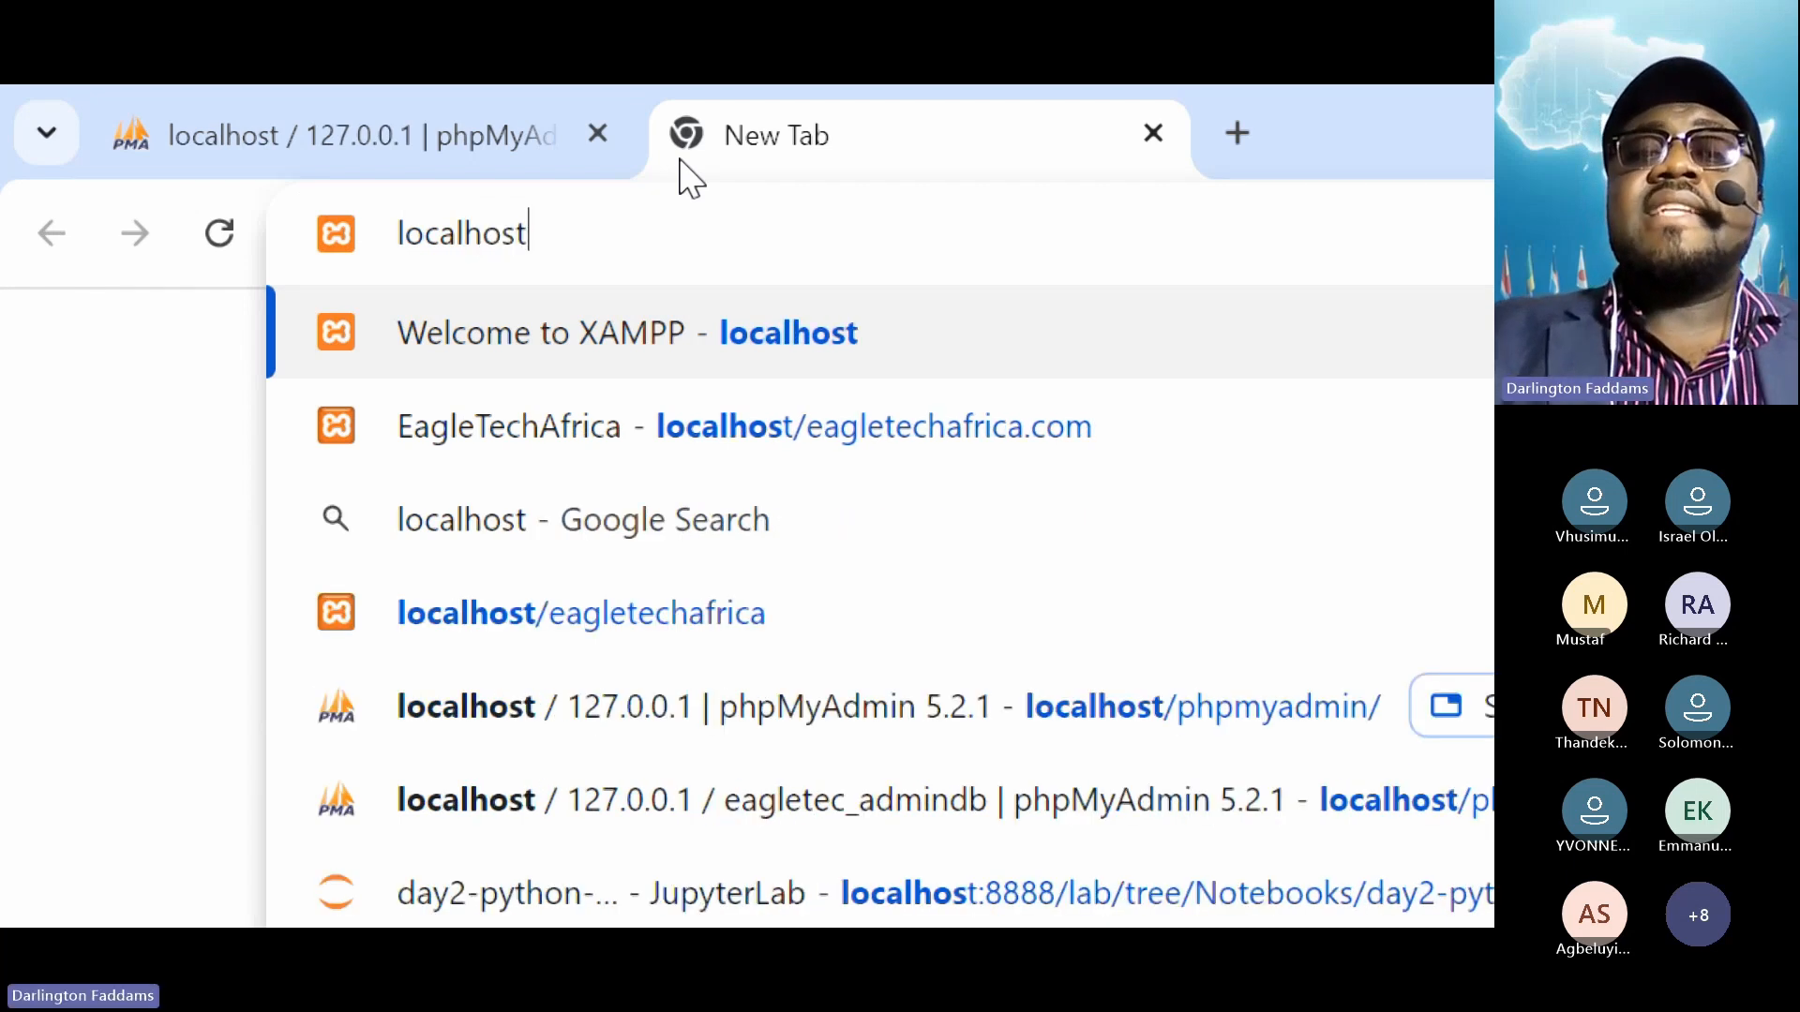
pyautogui.write('/cyberfor')
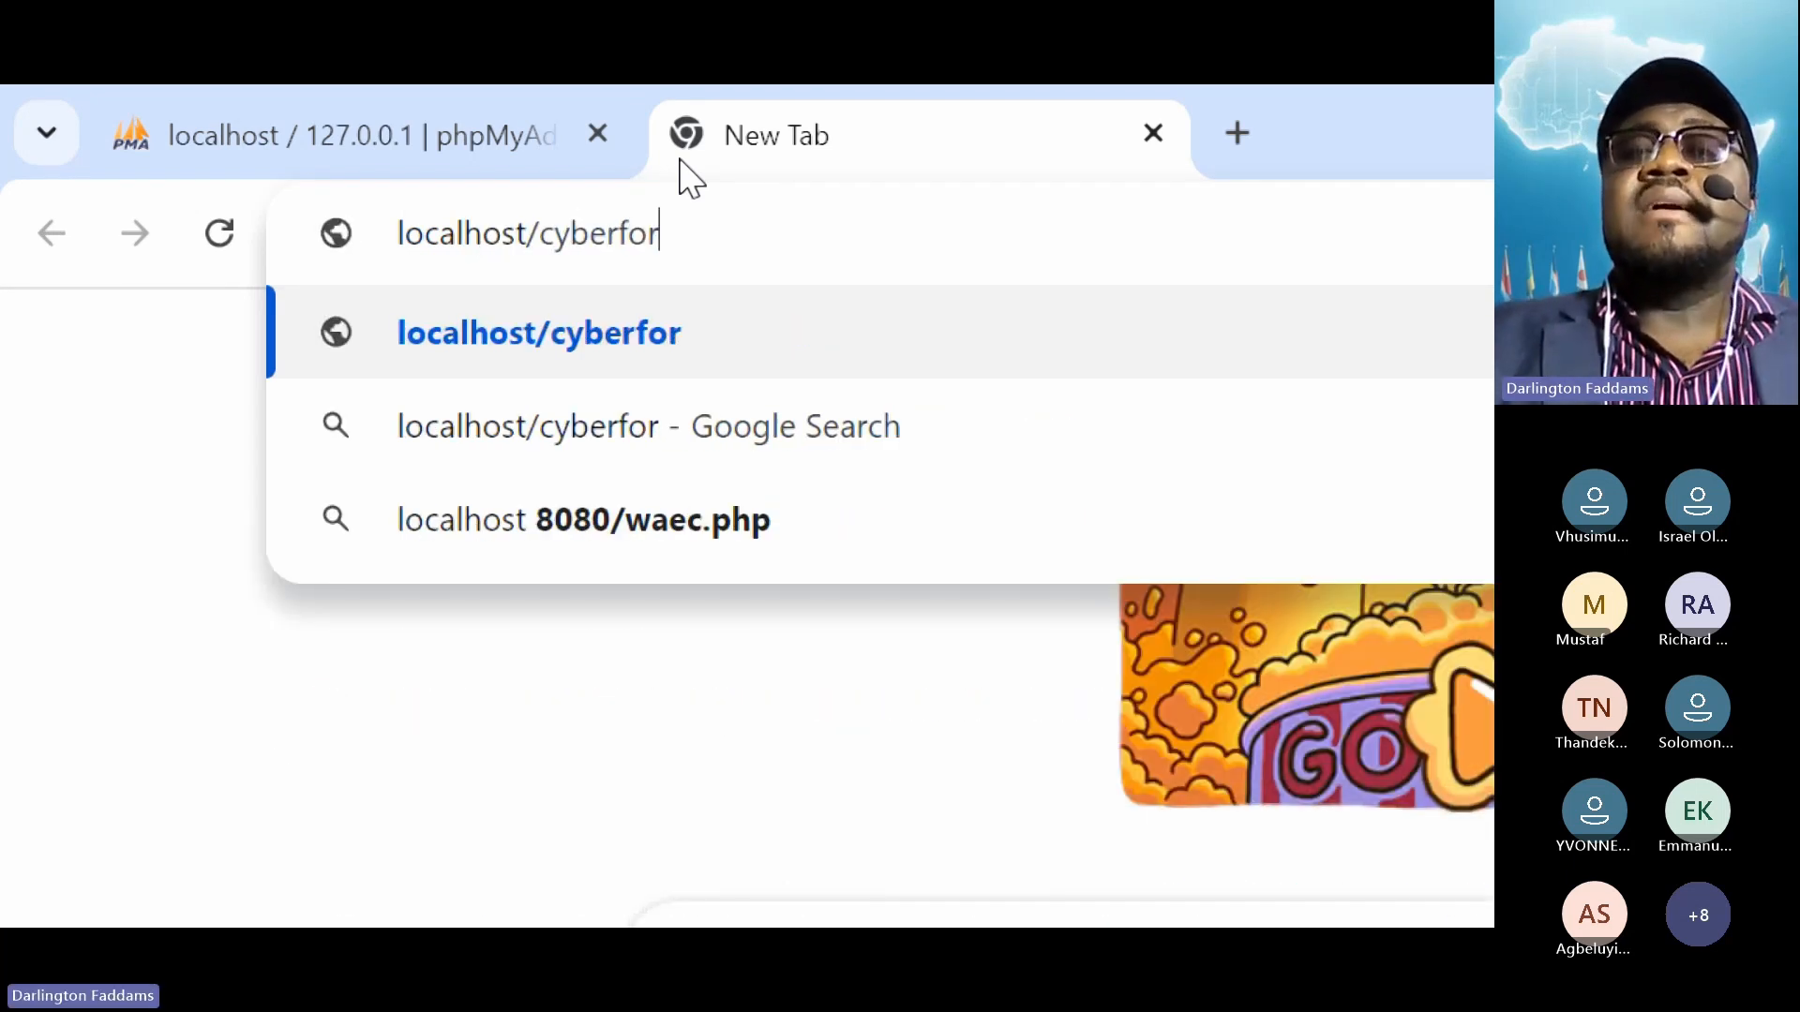
pyautogui.write('se.com')
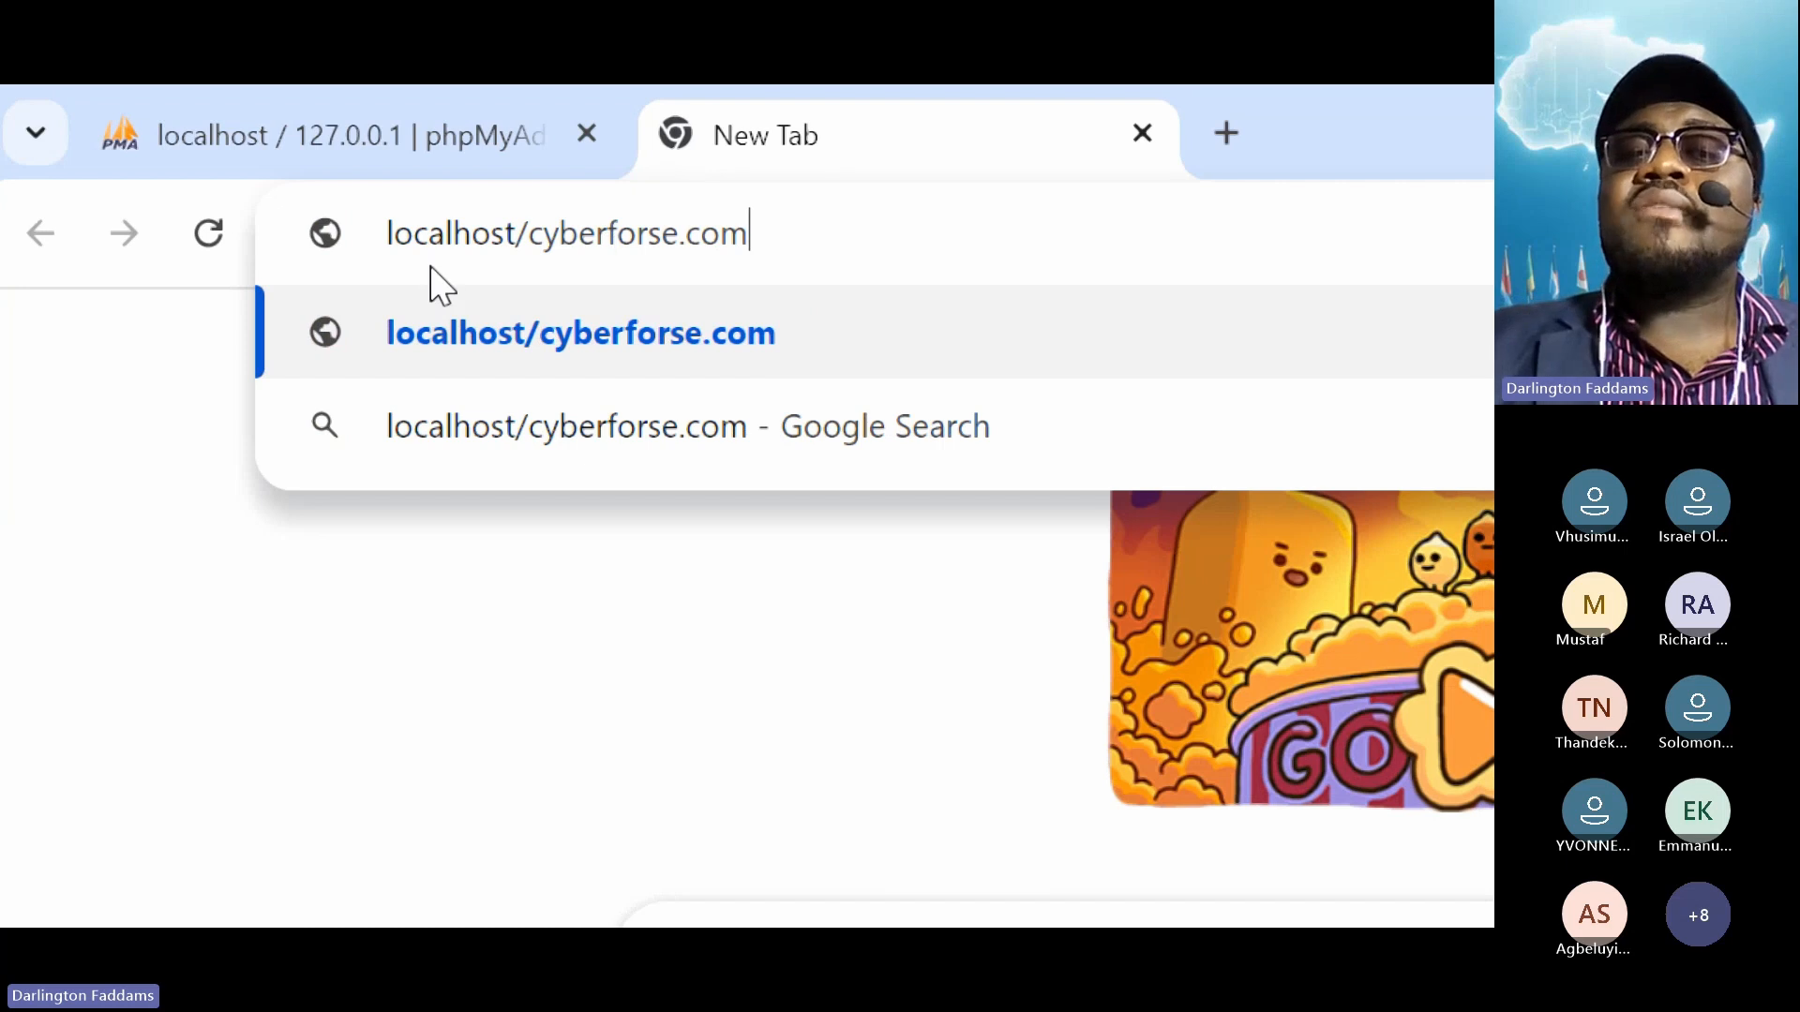
pyautogui.doubleClick(525, 241)
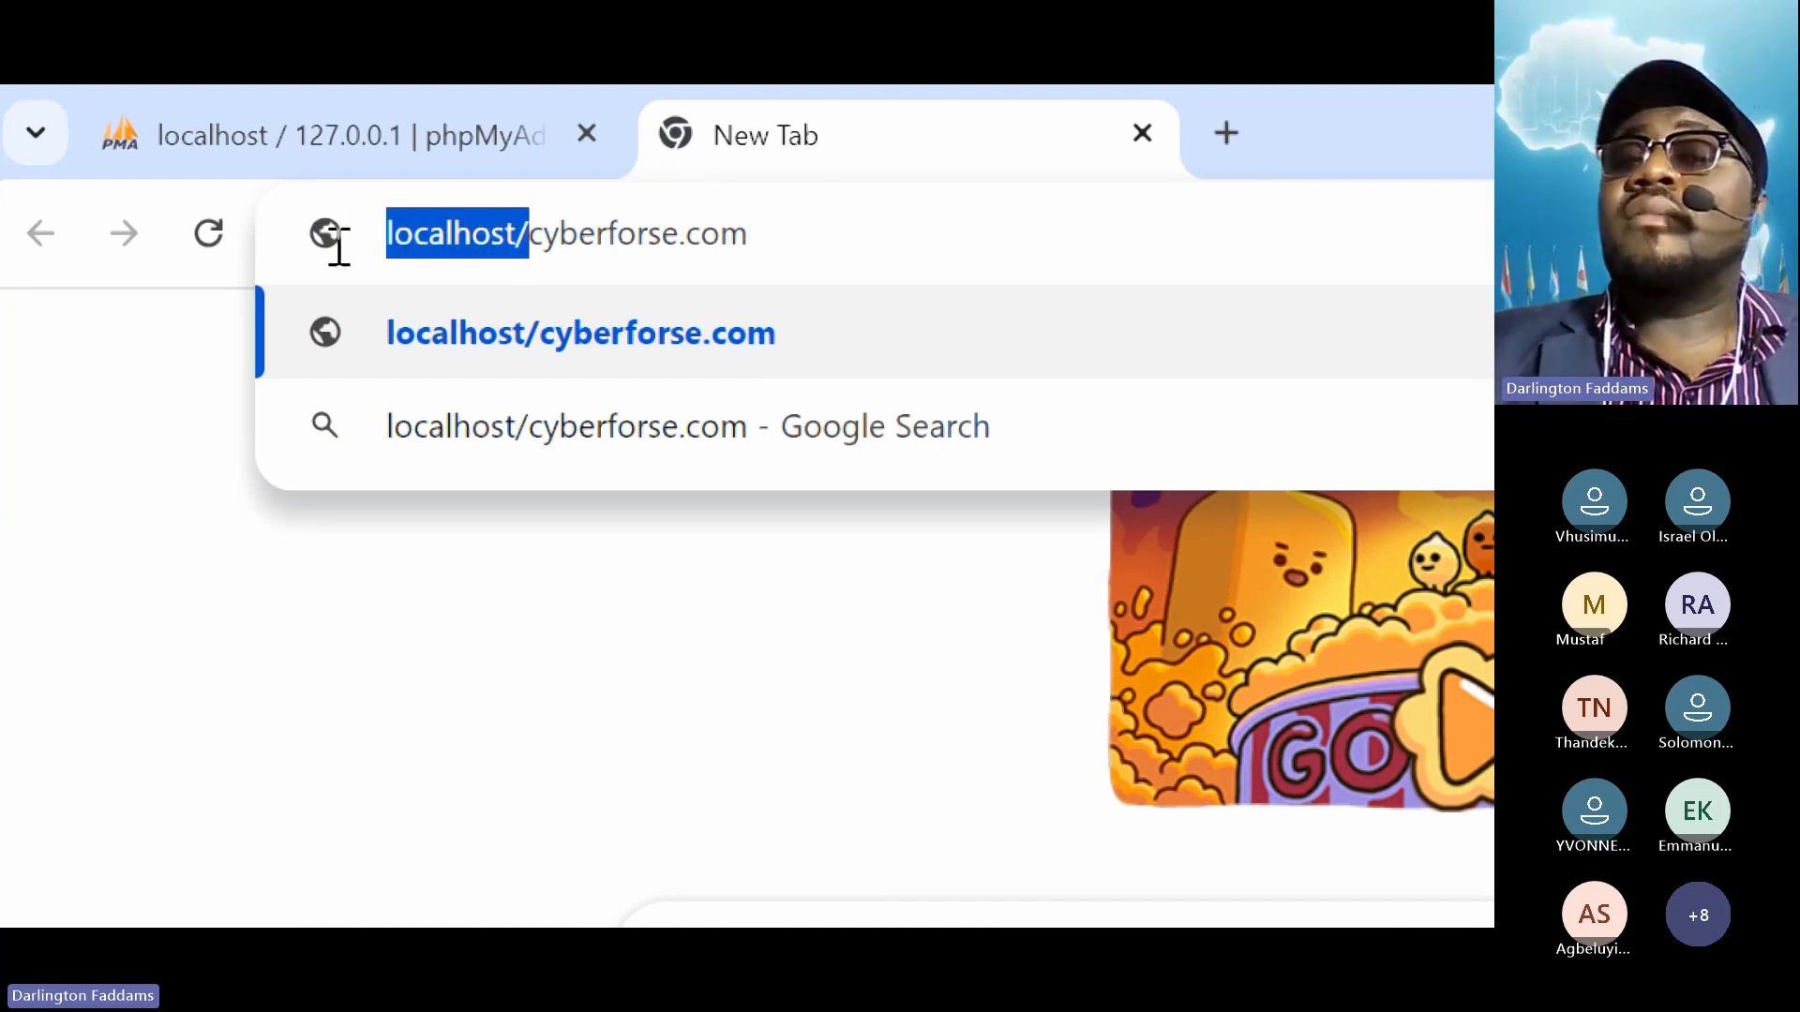
pyautogui.moveTo(527, 235); pyautogui.dragTo(817, 243)
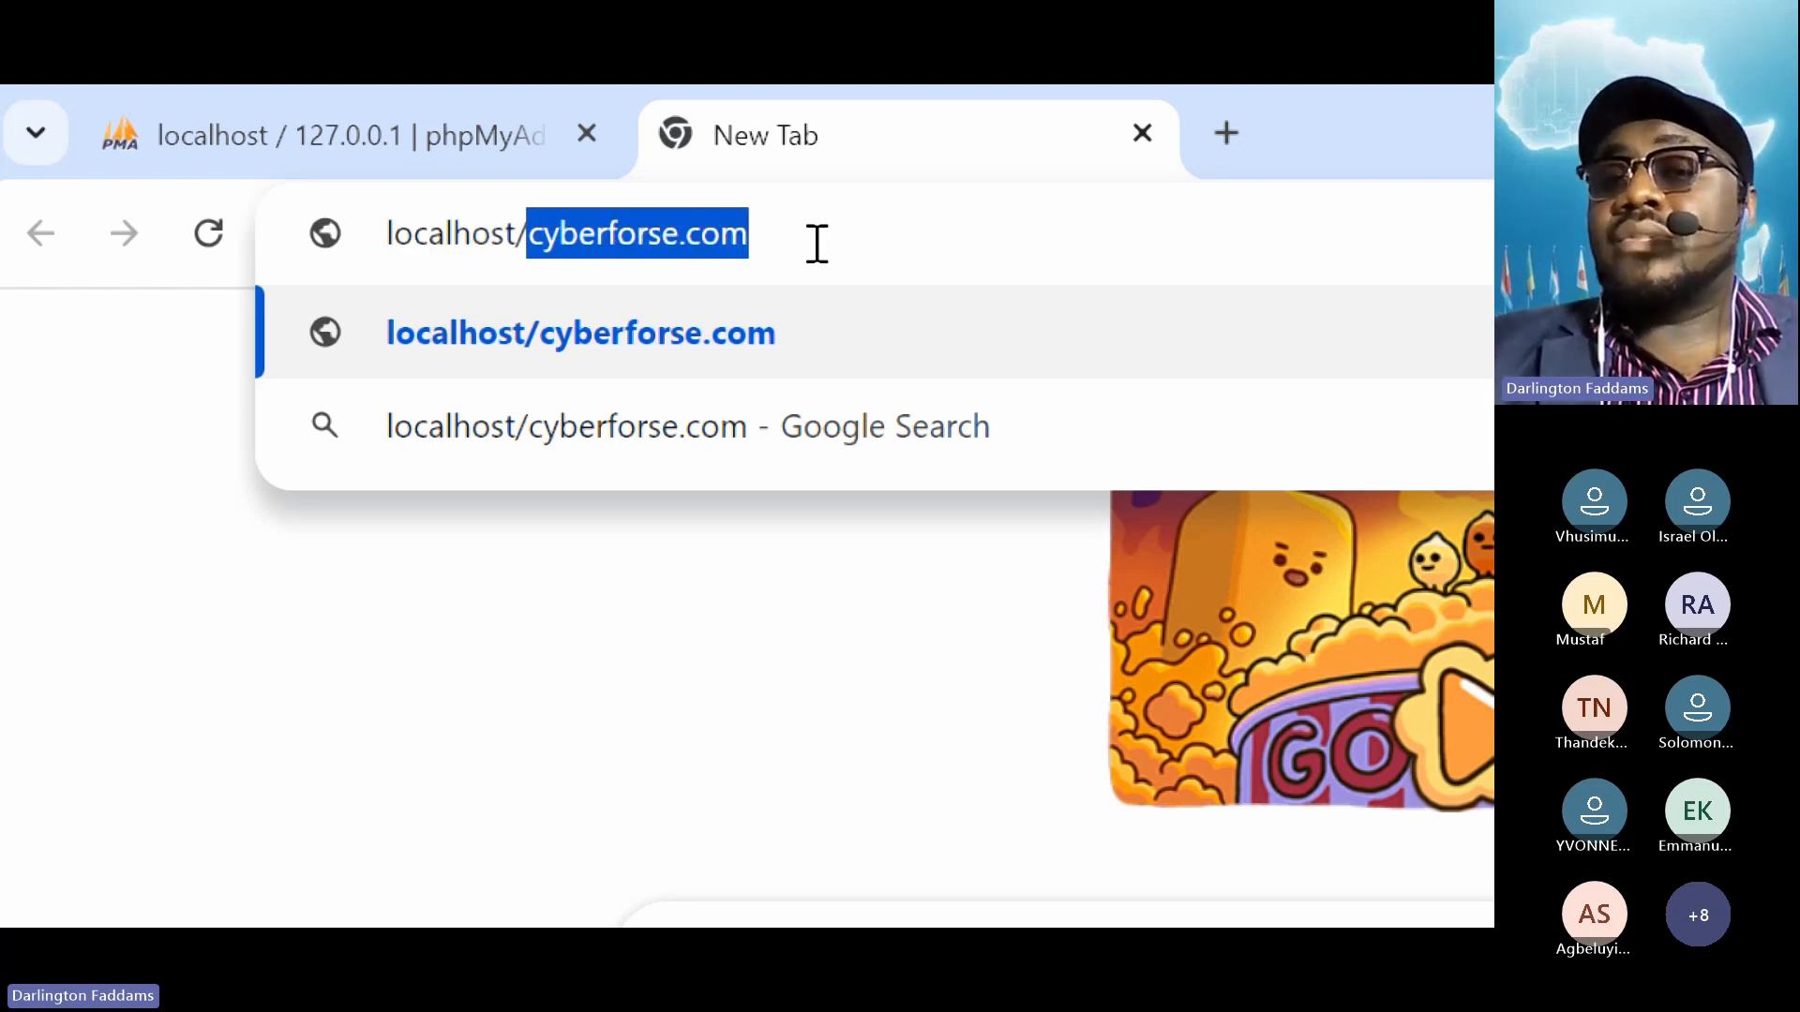
pyautogui.click(819, 241)
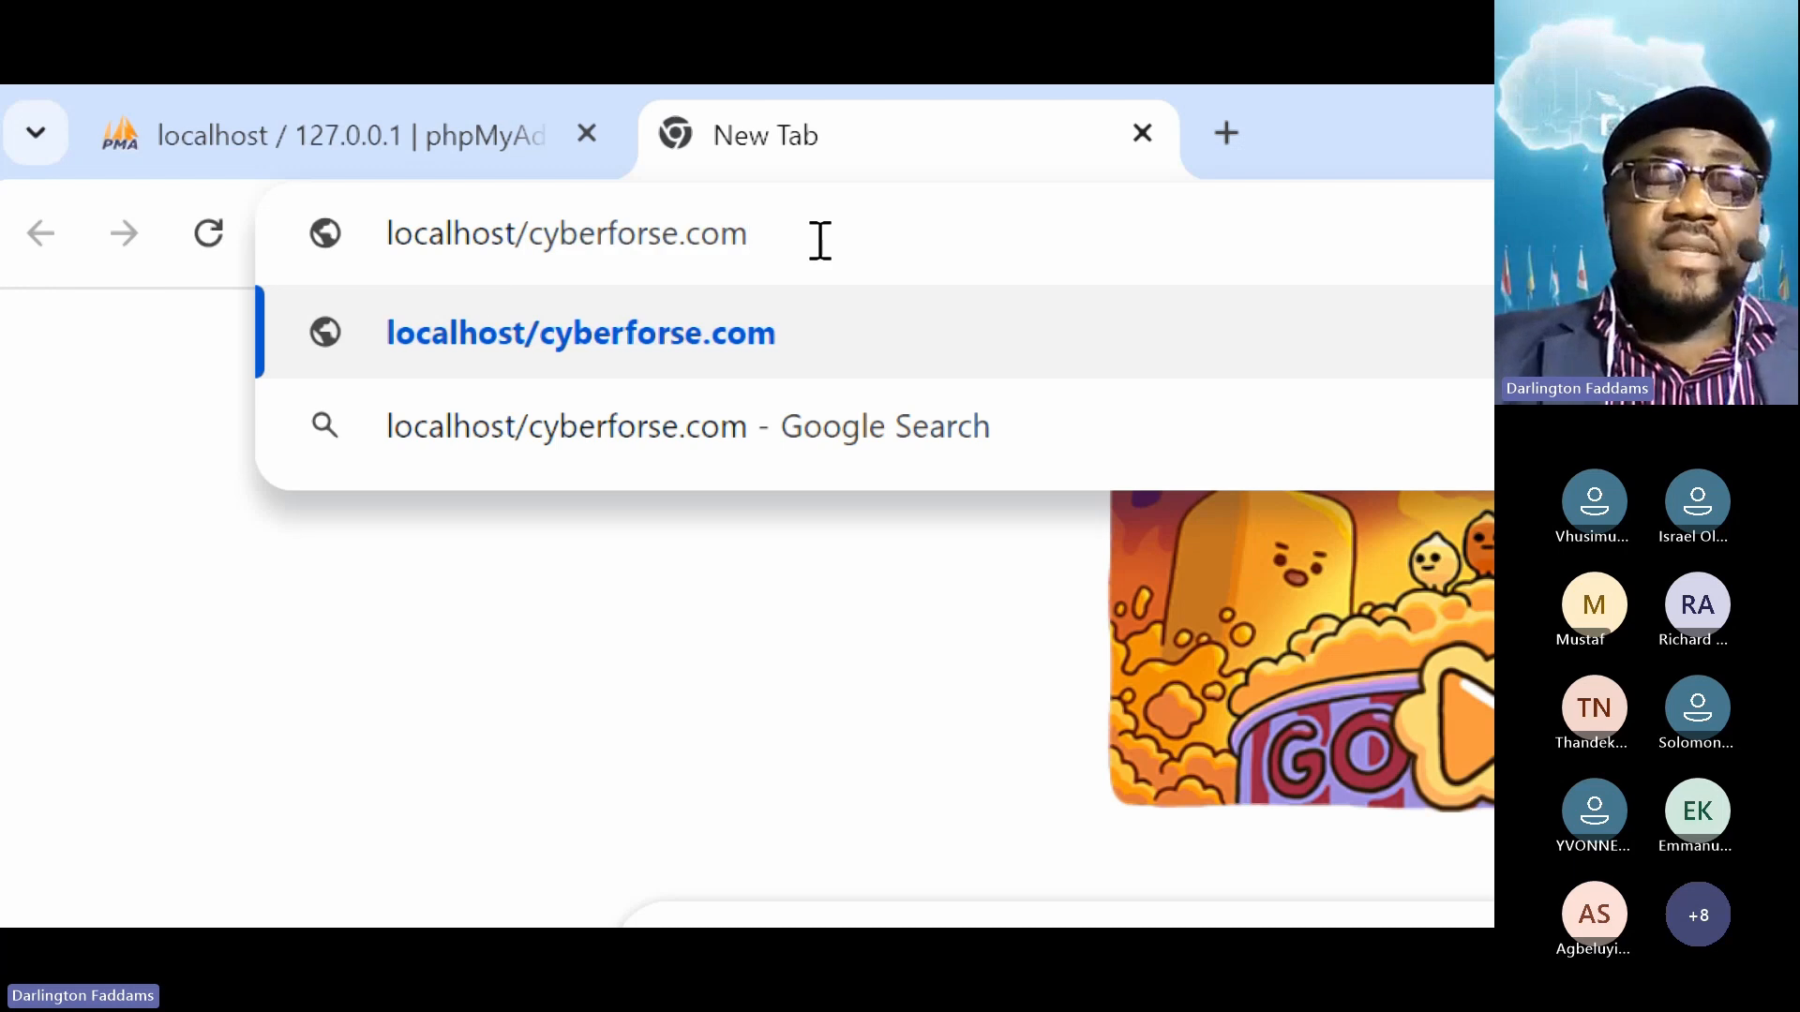
pyautogui.press('Return')
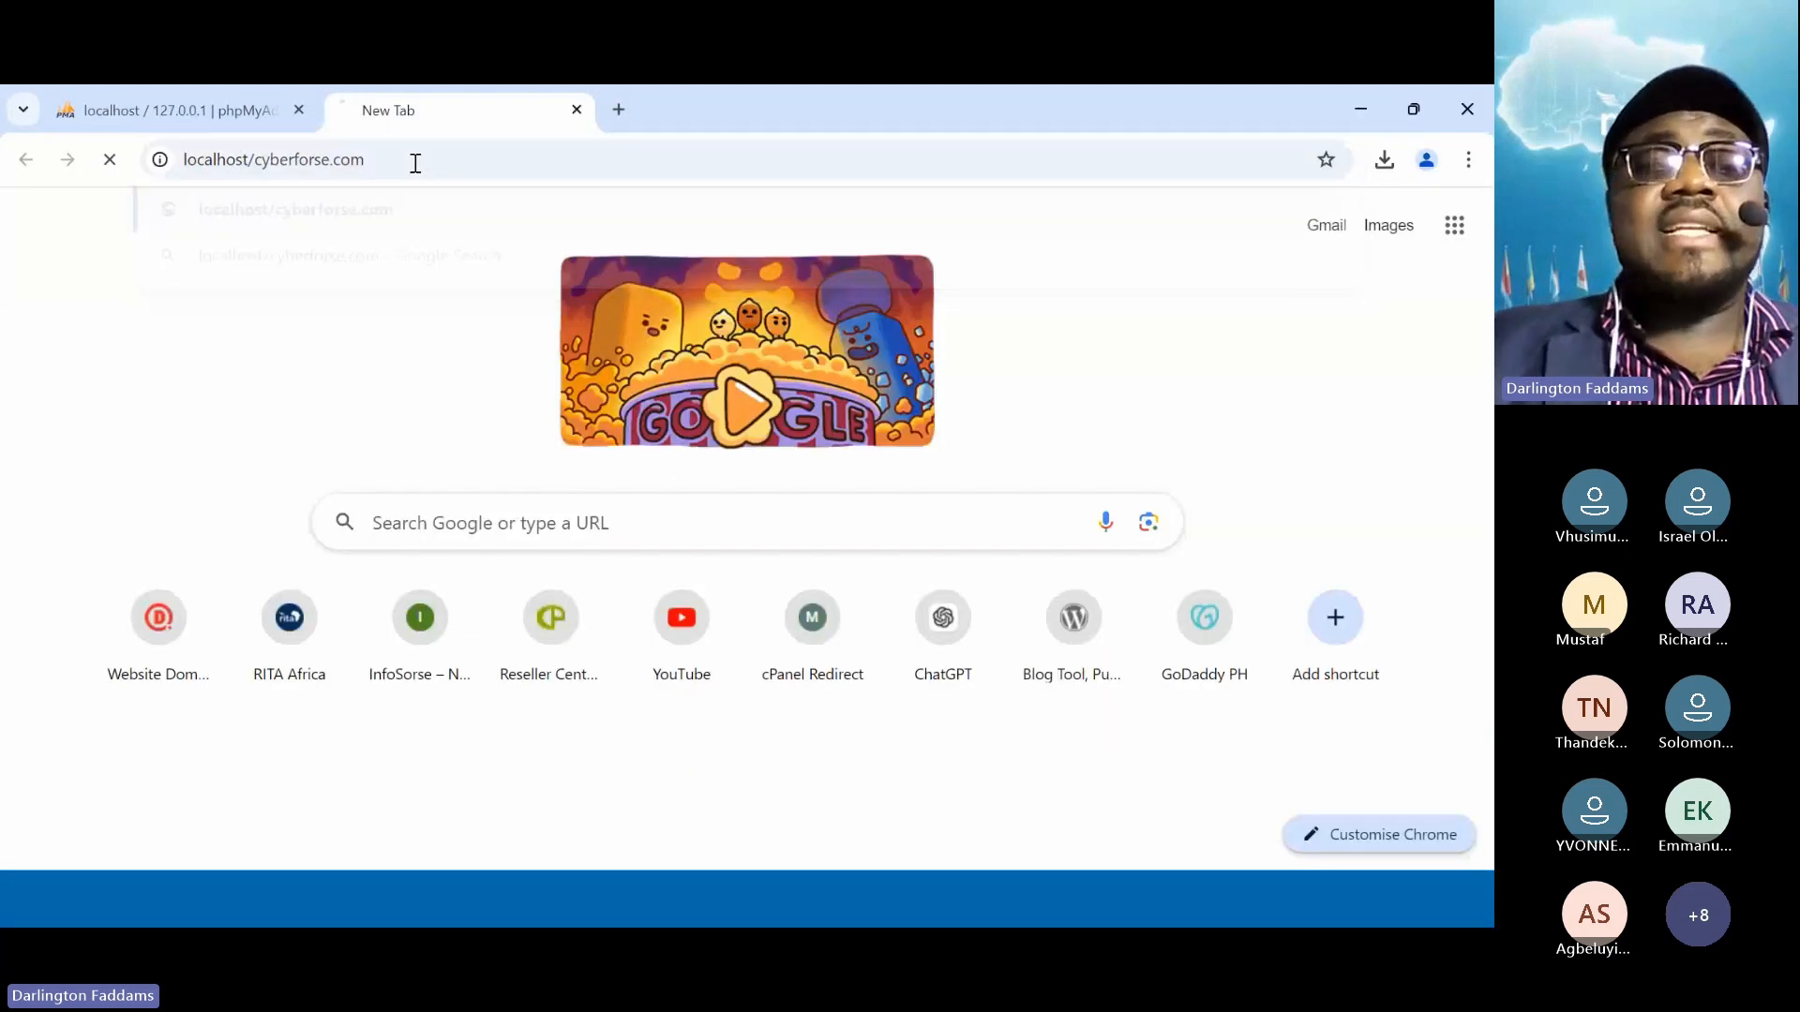
pyautogui.moveTo(24, 220); pyautogui.dragTo(459, 234)
pyautogui.click(515, 224)
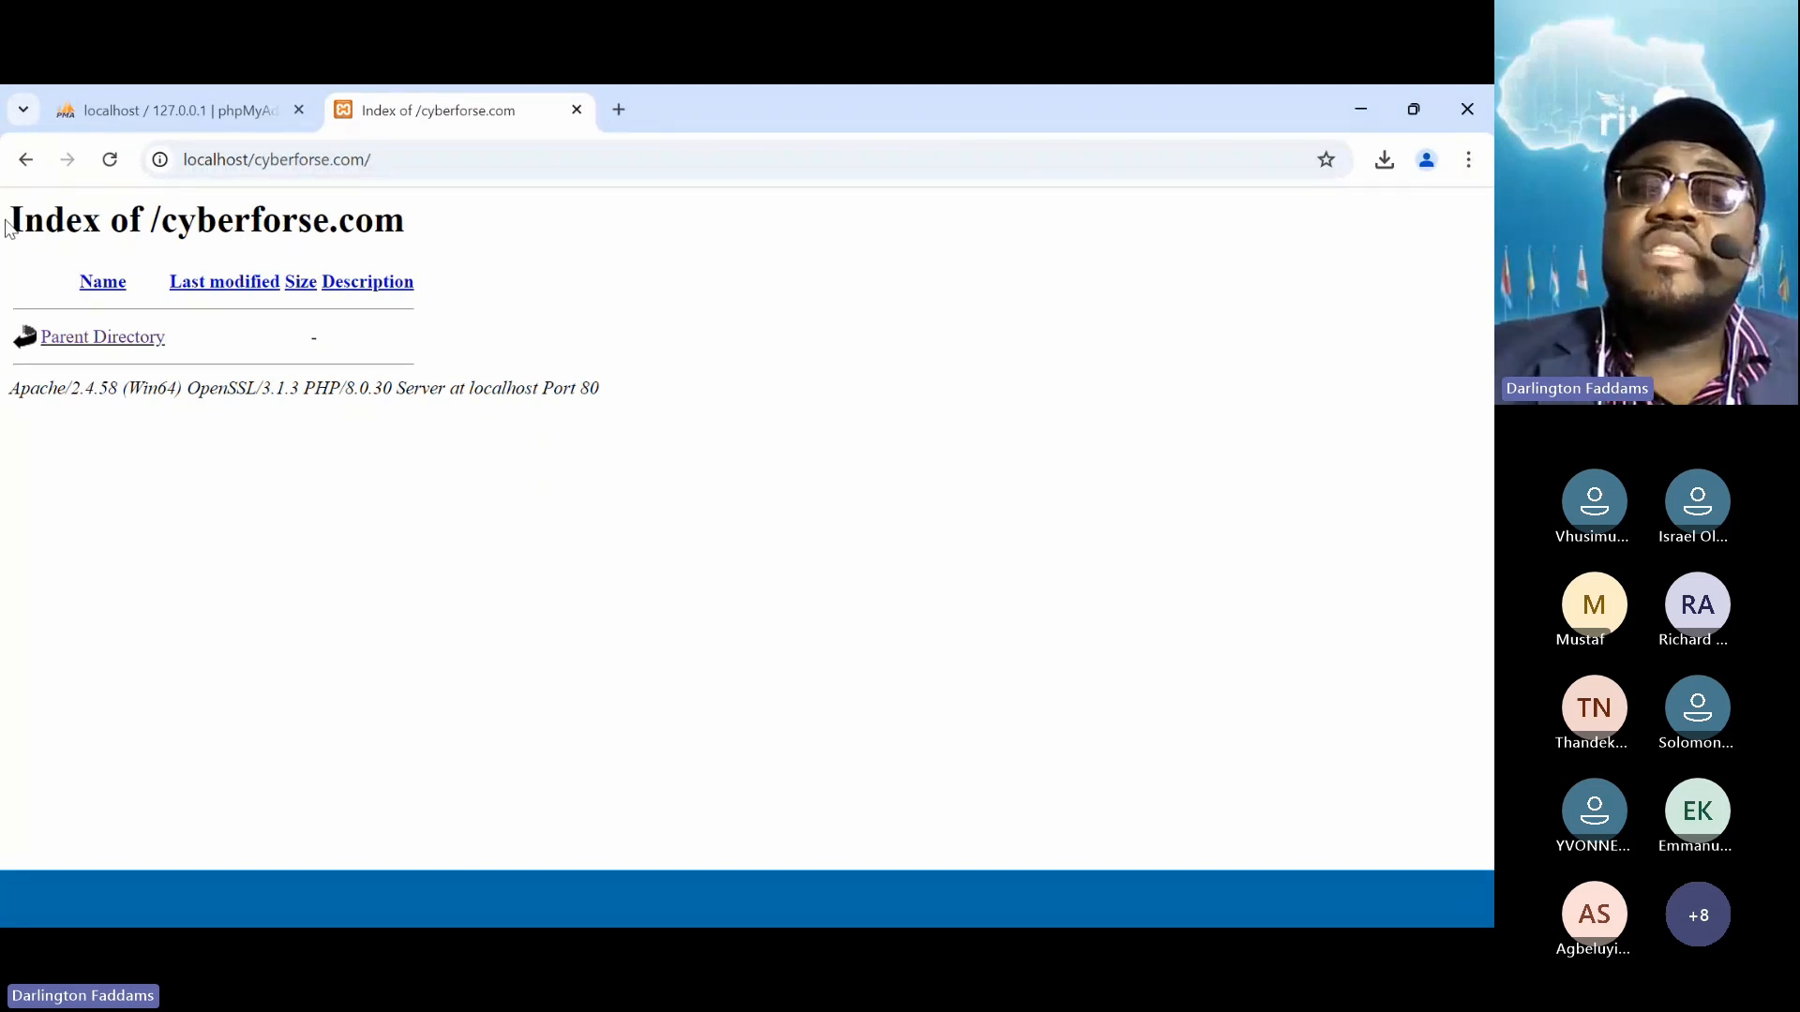
# Highlight the Index of /cyberforse.com page text to explain it, then return to File Explorer
pyautogui.moveTo(7, 224); pyautogui.dragTo(346, 462)
pyautogui.click(346, 463)
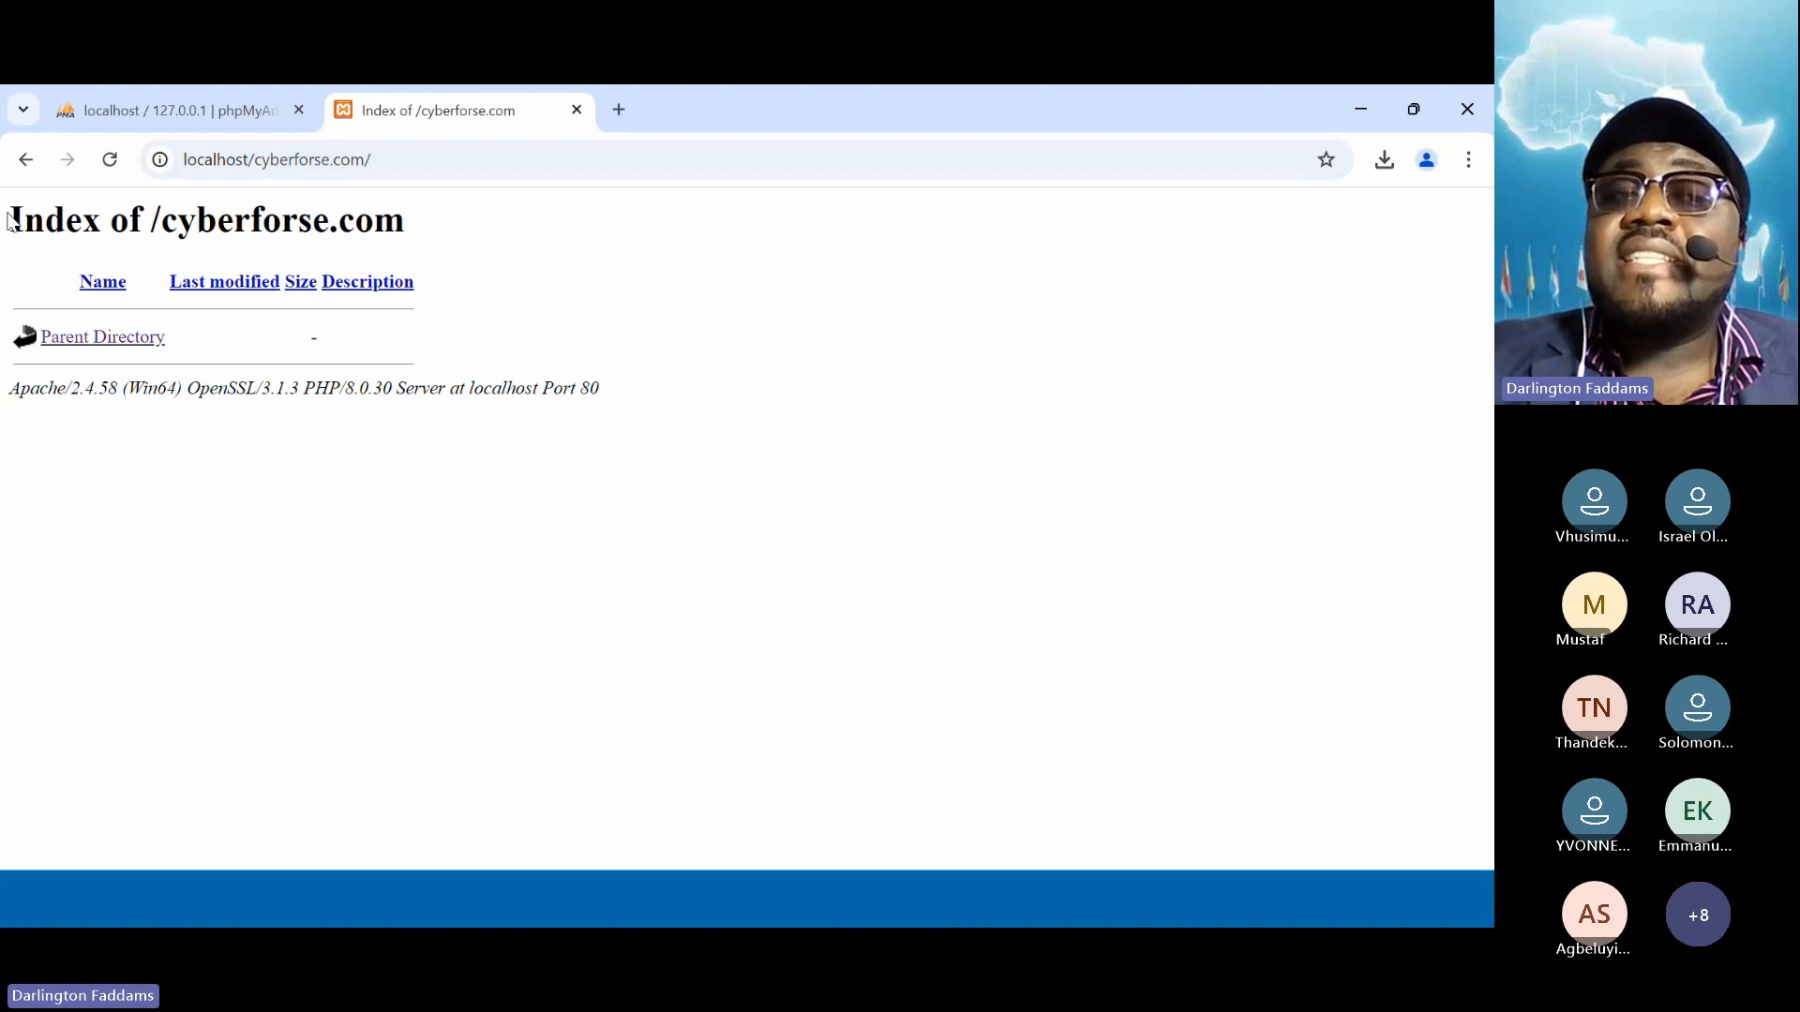
pyautogui.moveTo(6, 221); pyautogui.dragTo(444, 430)
pyautogui.click(445, 430)
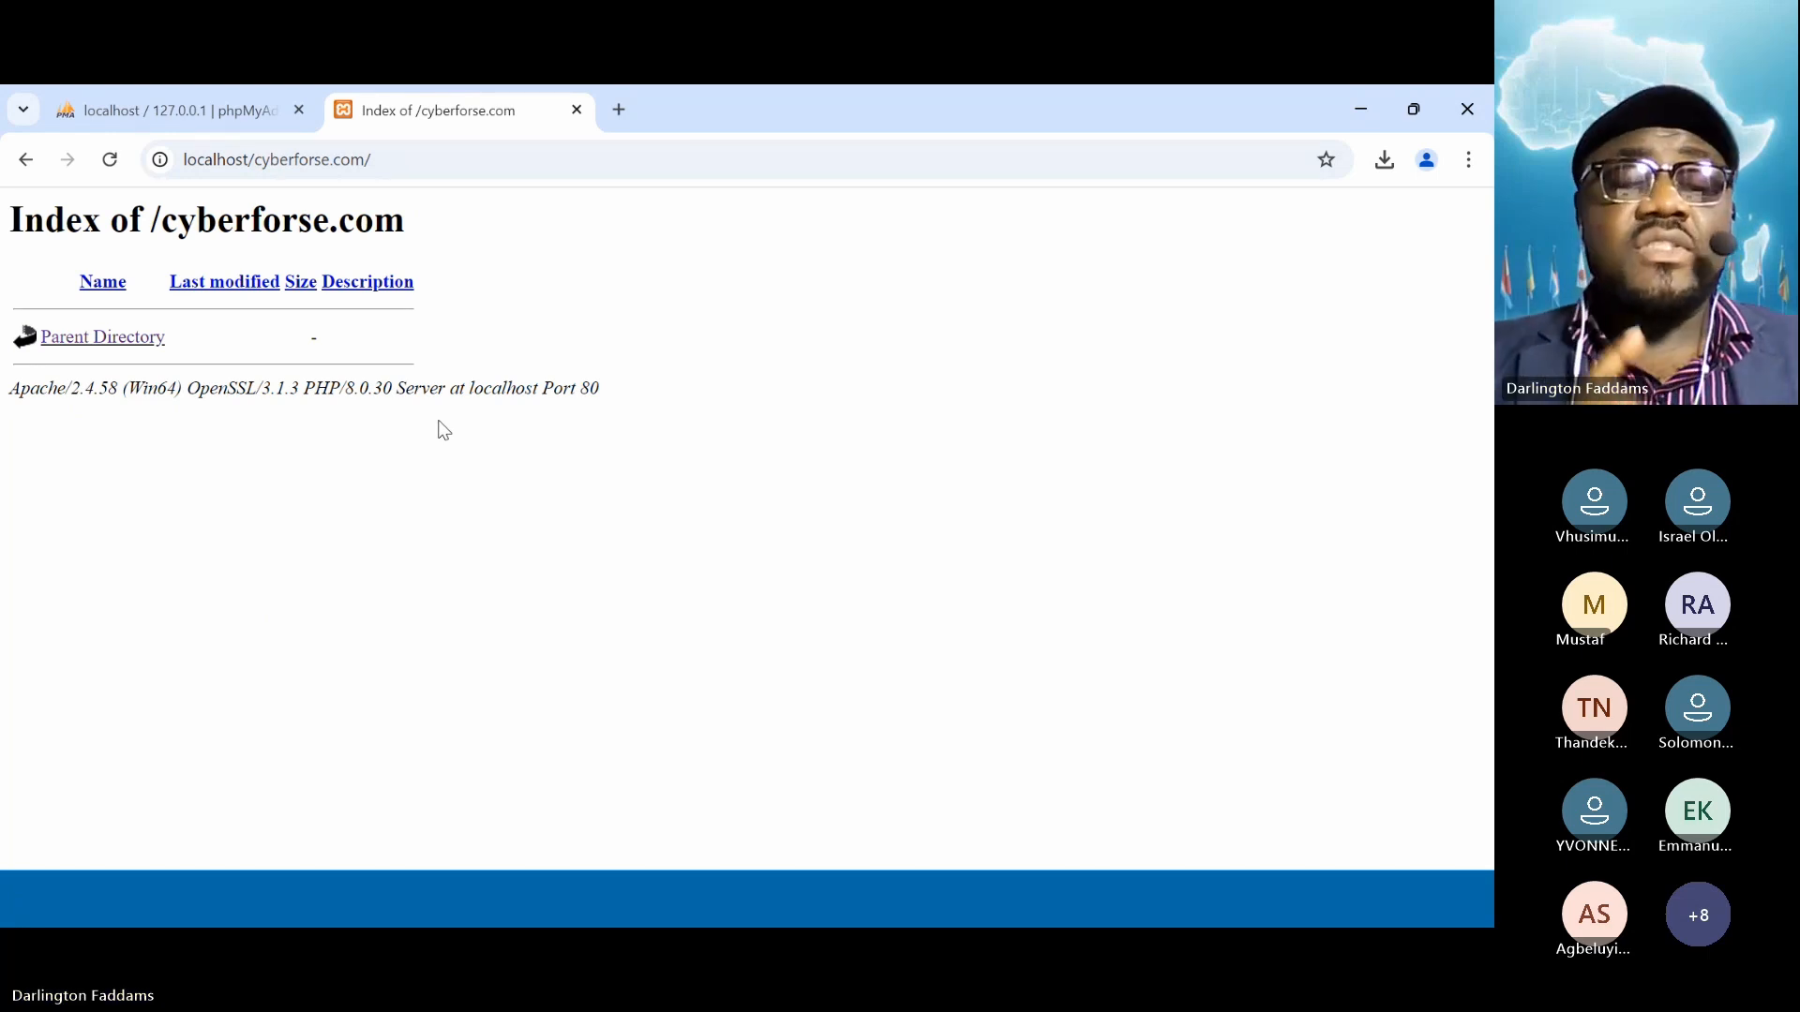
pyautogui.hotkey('alt', 'Tab')
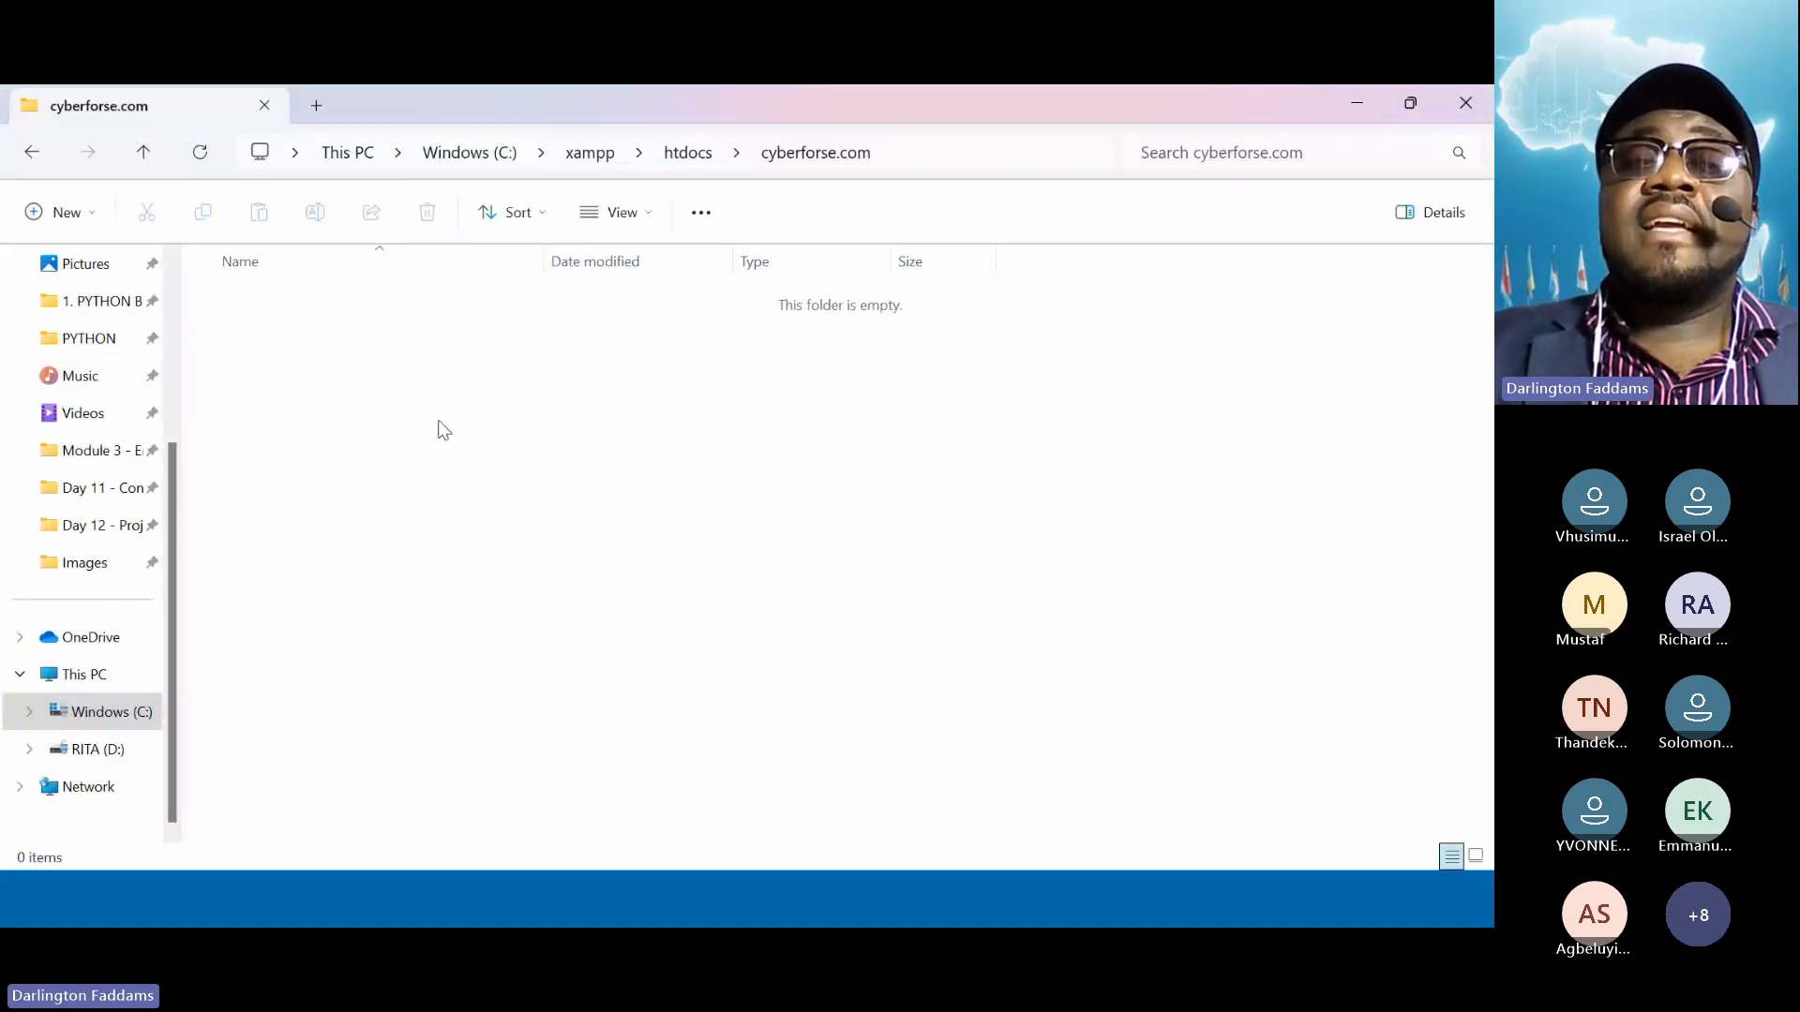
# Create a new folder named images inside cyberforse.com
pyautogui.click(81, 225)
pyautogui.click(86, 269)
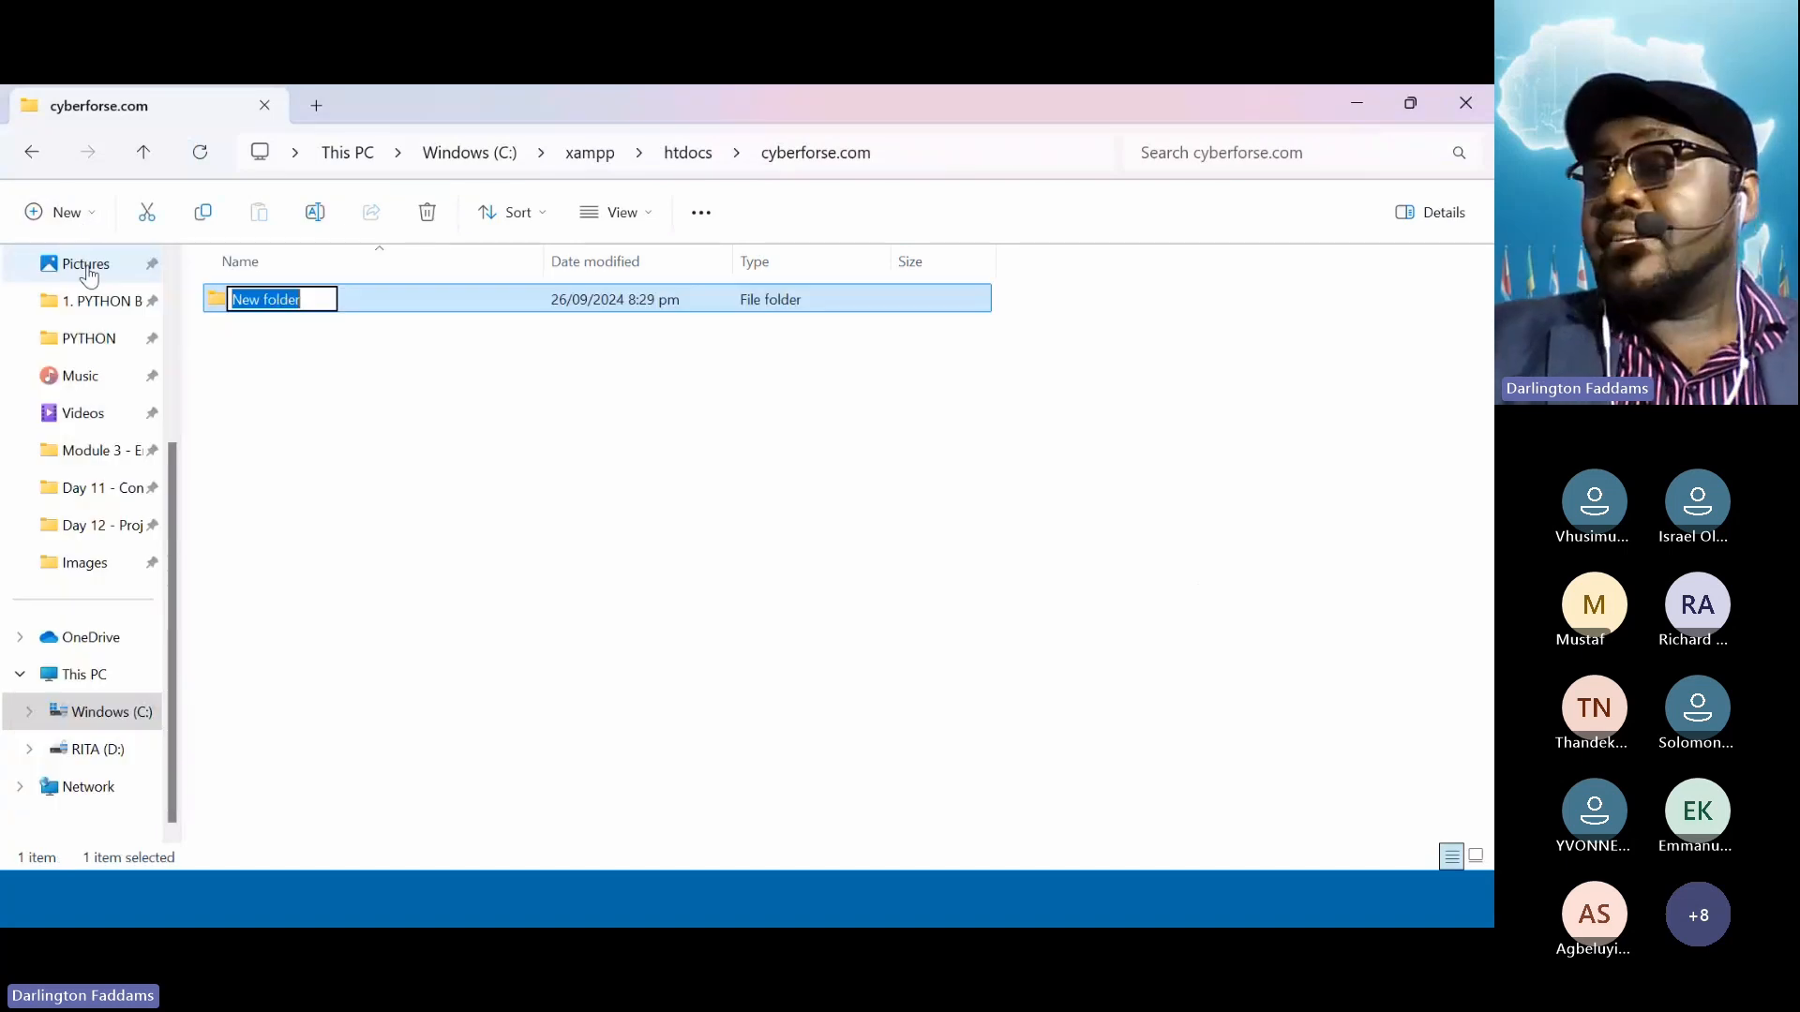
pyautogui.write('images')
pyautogui.press('Return')
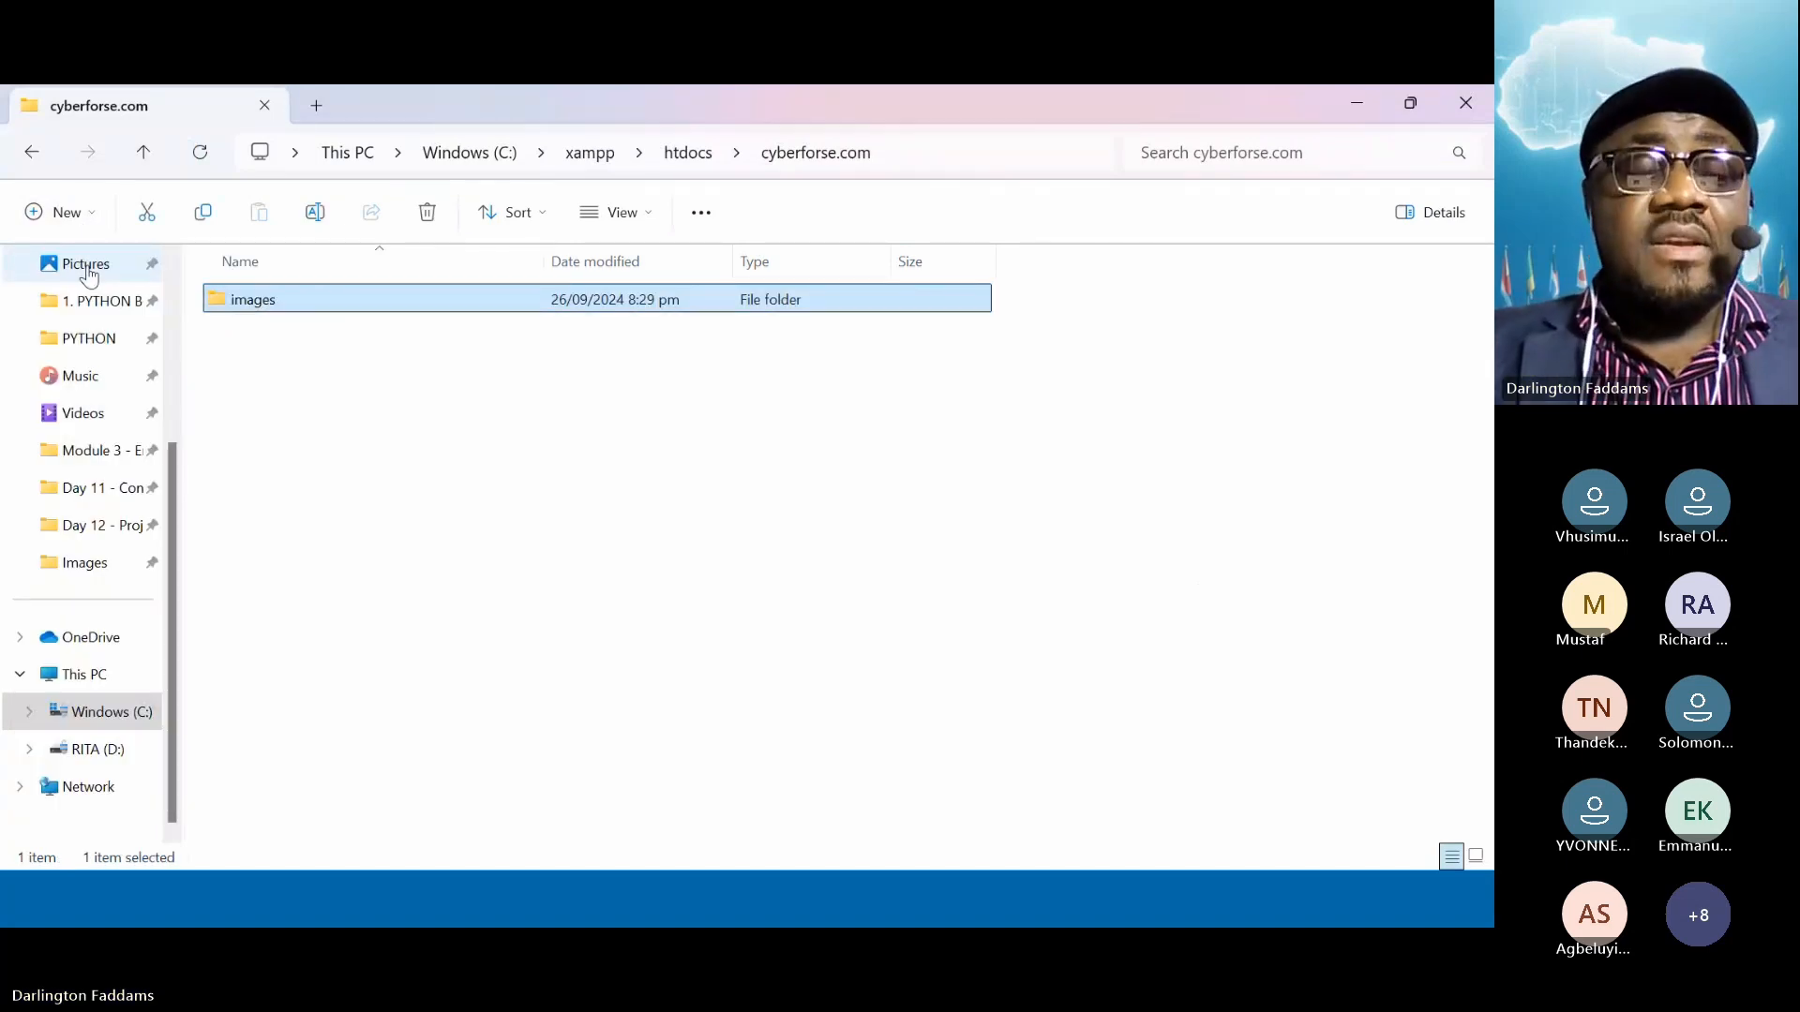
# Reload localhost/cyberforse.com in Chrome to confirm images/ is listed, then return to Explorer
pyautogui.hotkey('alt', 'Tab')
pyautogui.click(121, 151)
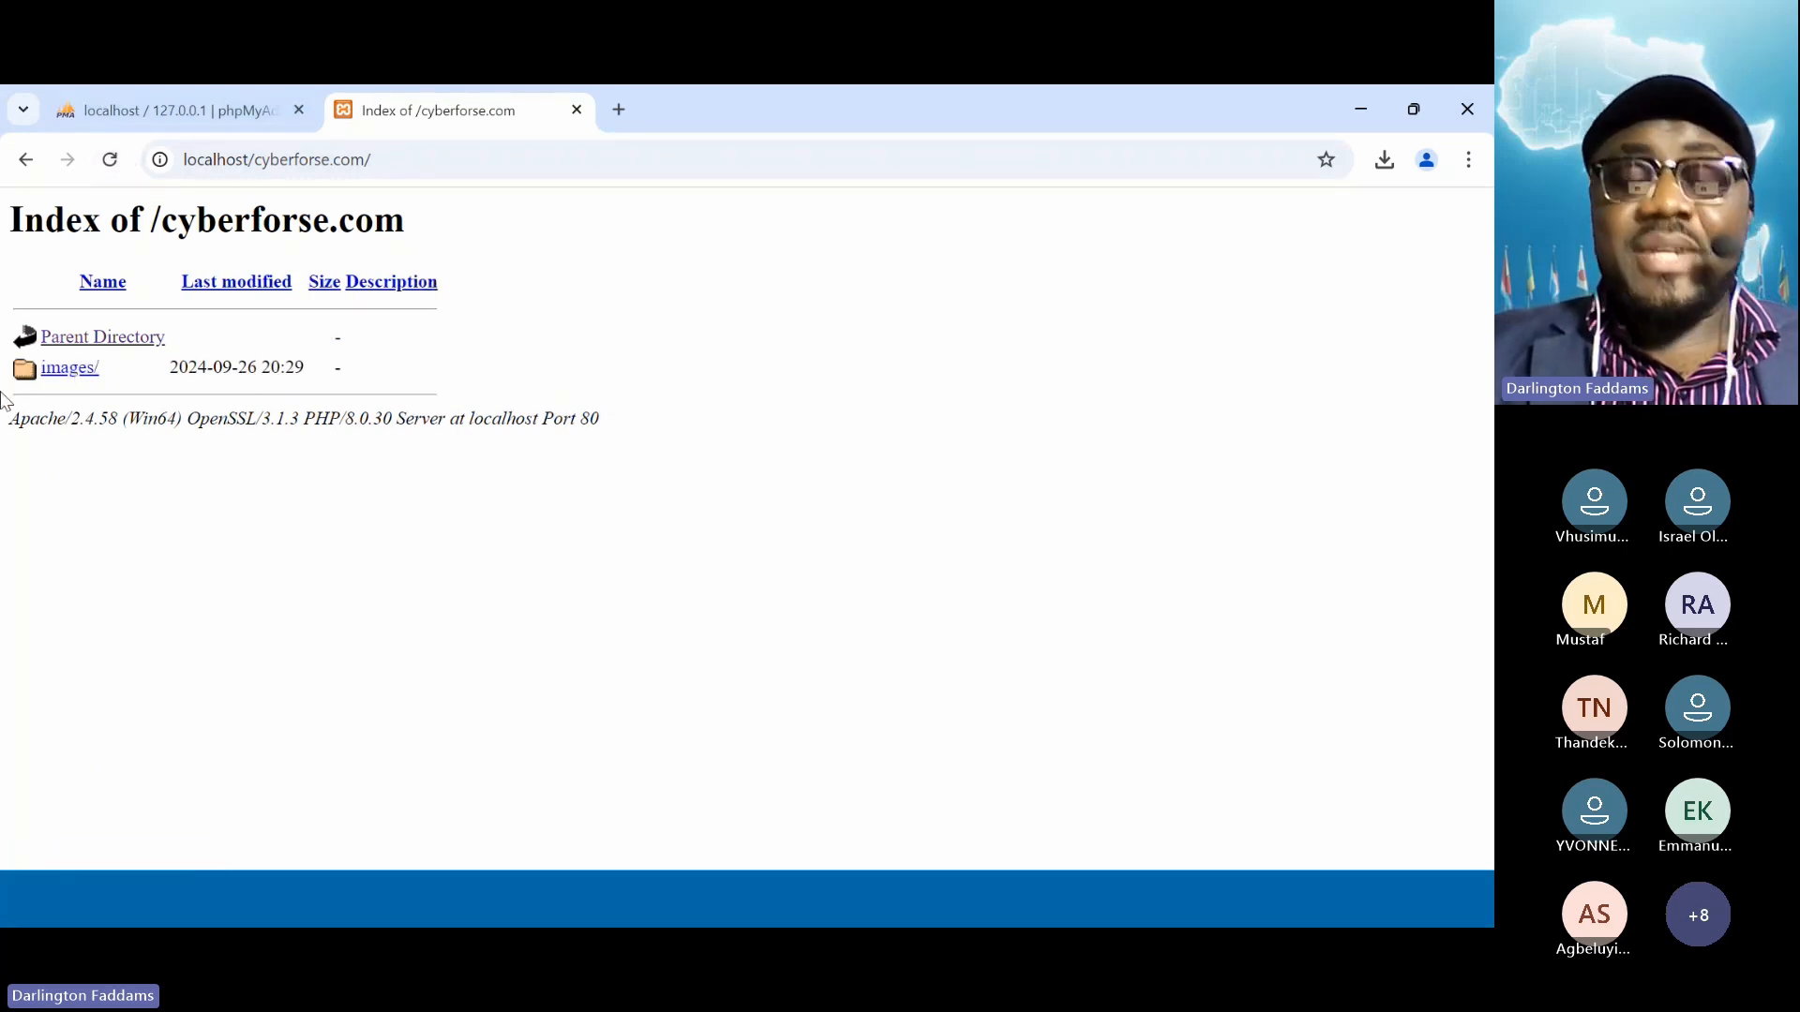
pyautogui.press('super+plus')
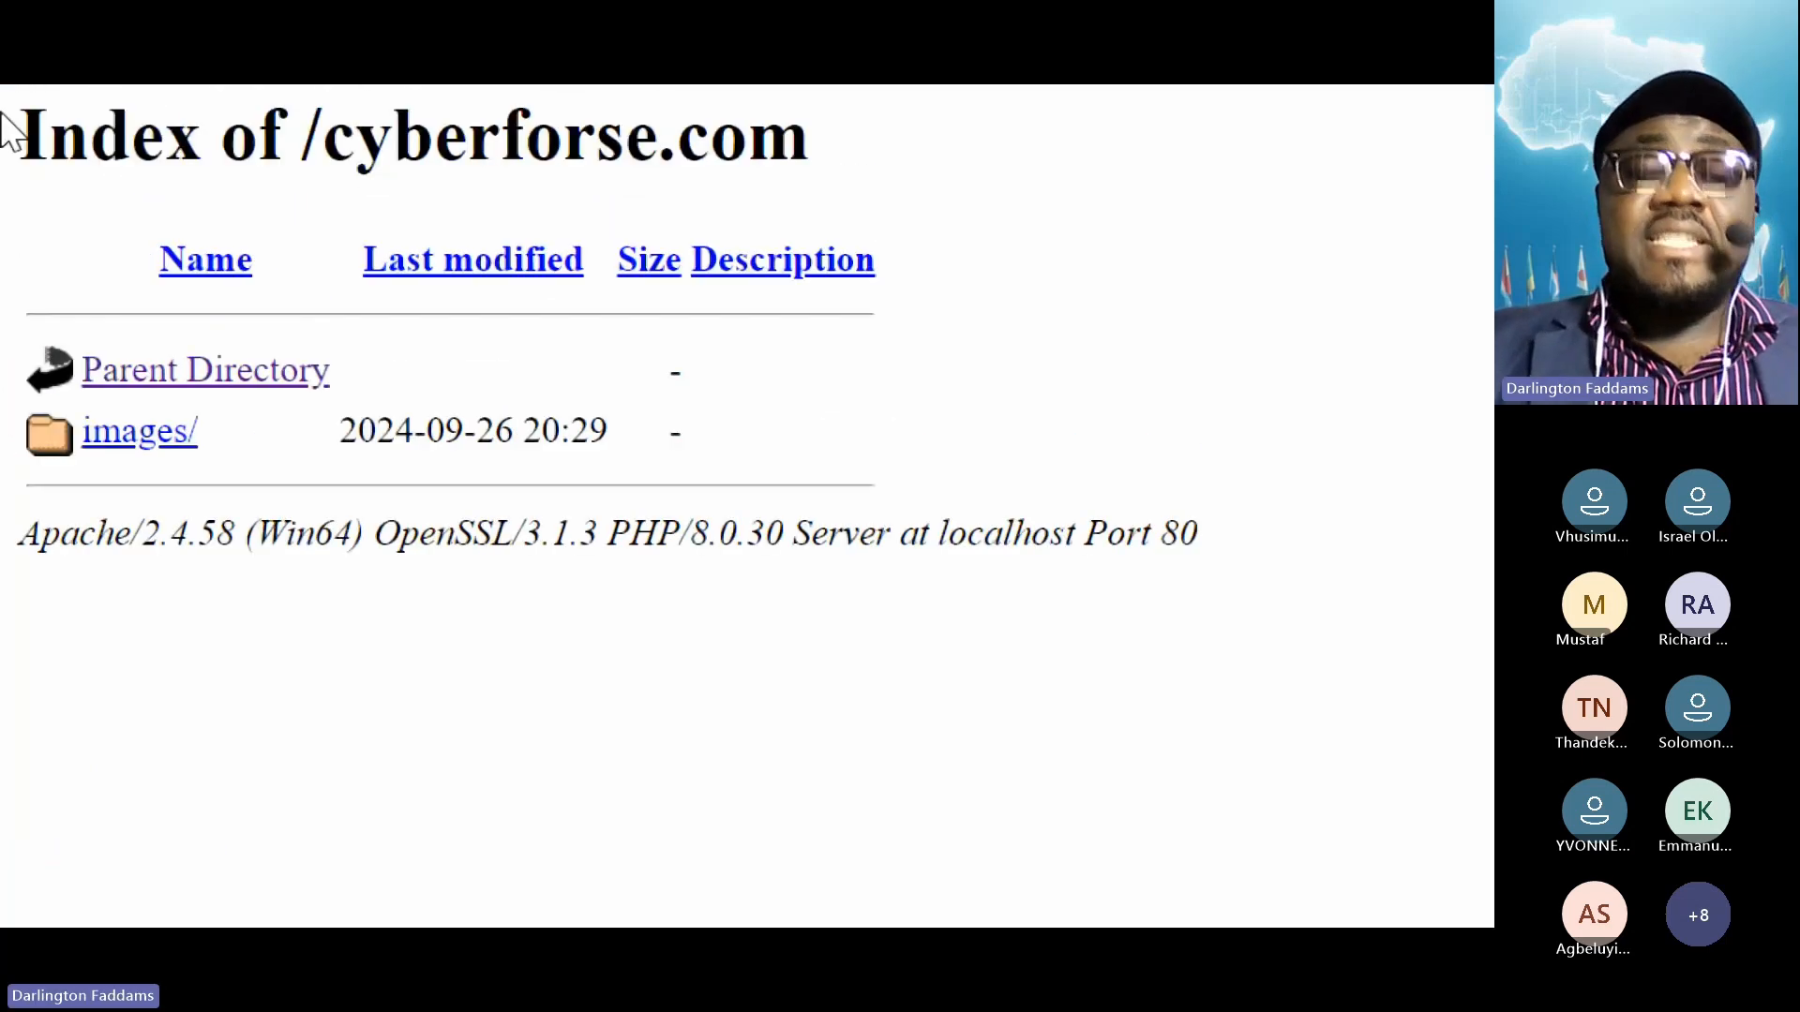
pyautogui.press('super+minus')
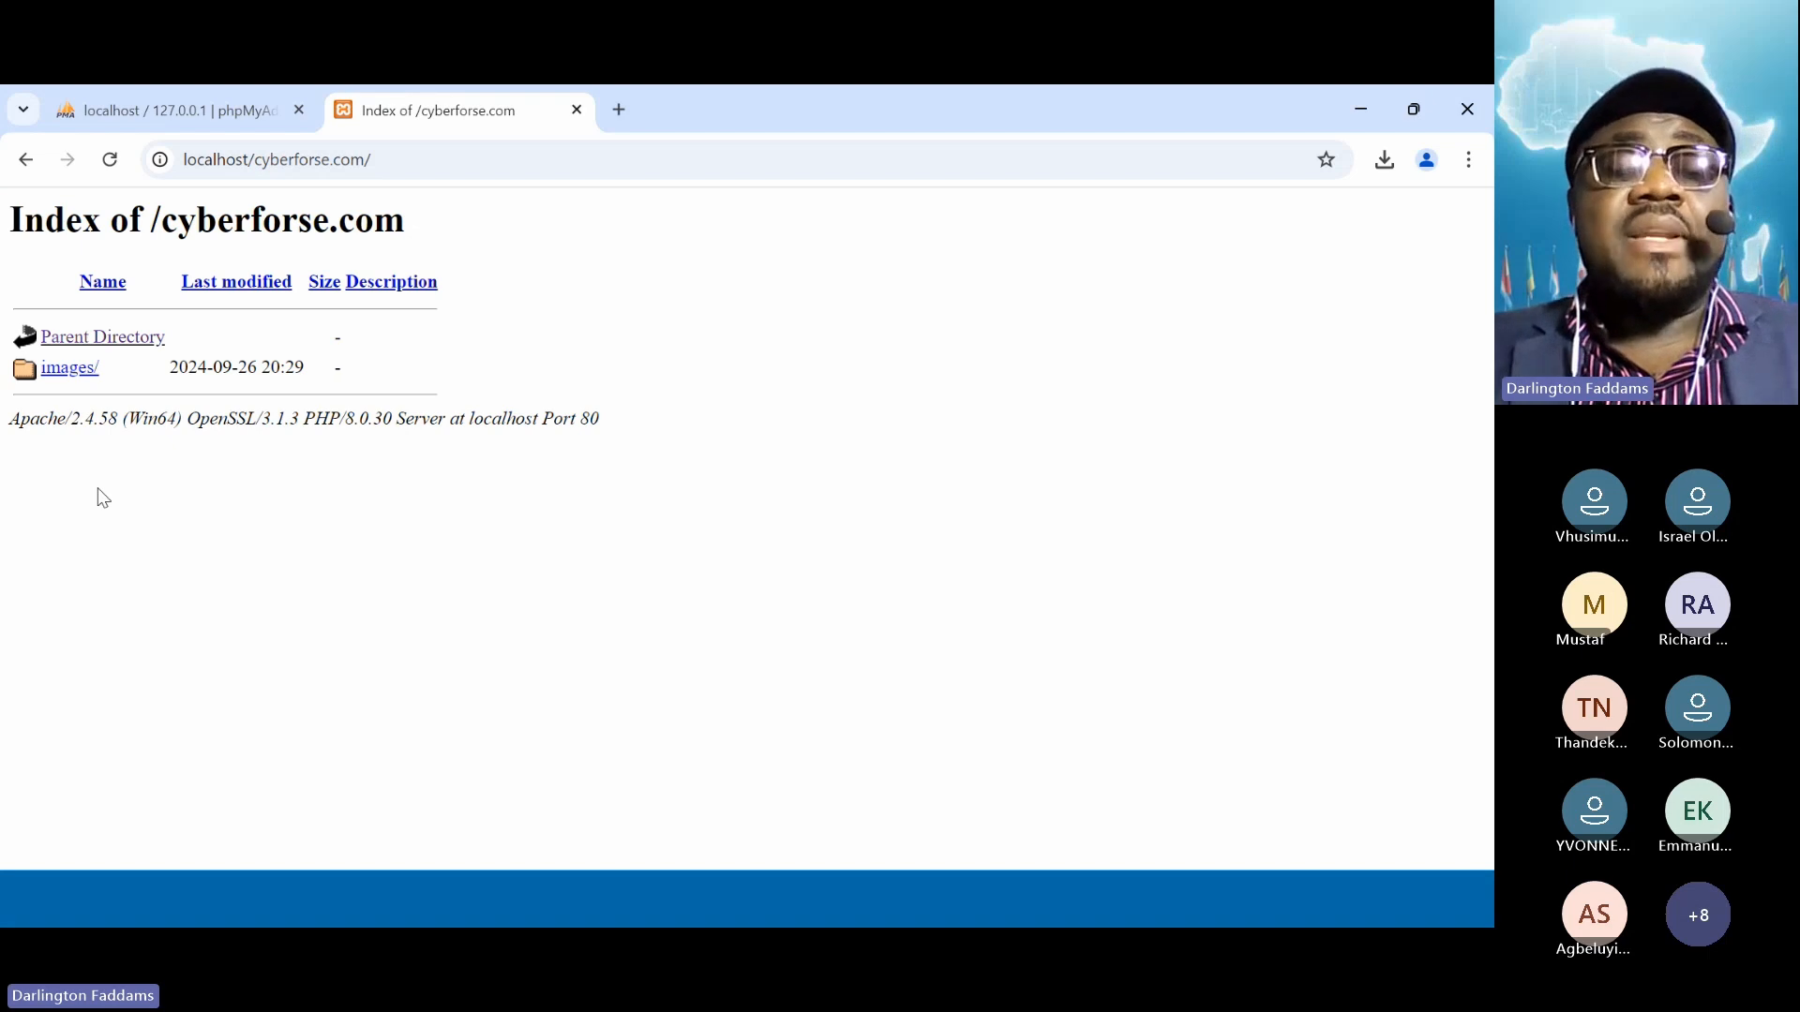
pyautogui.hotkey('alt', 'Tab')
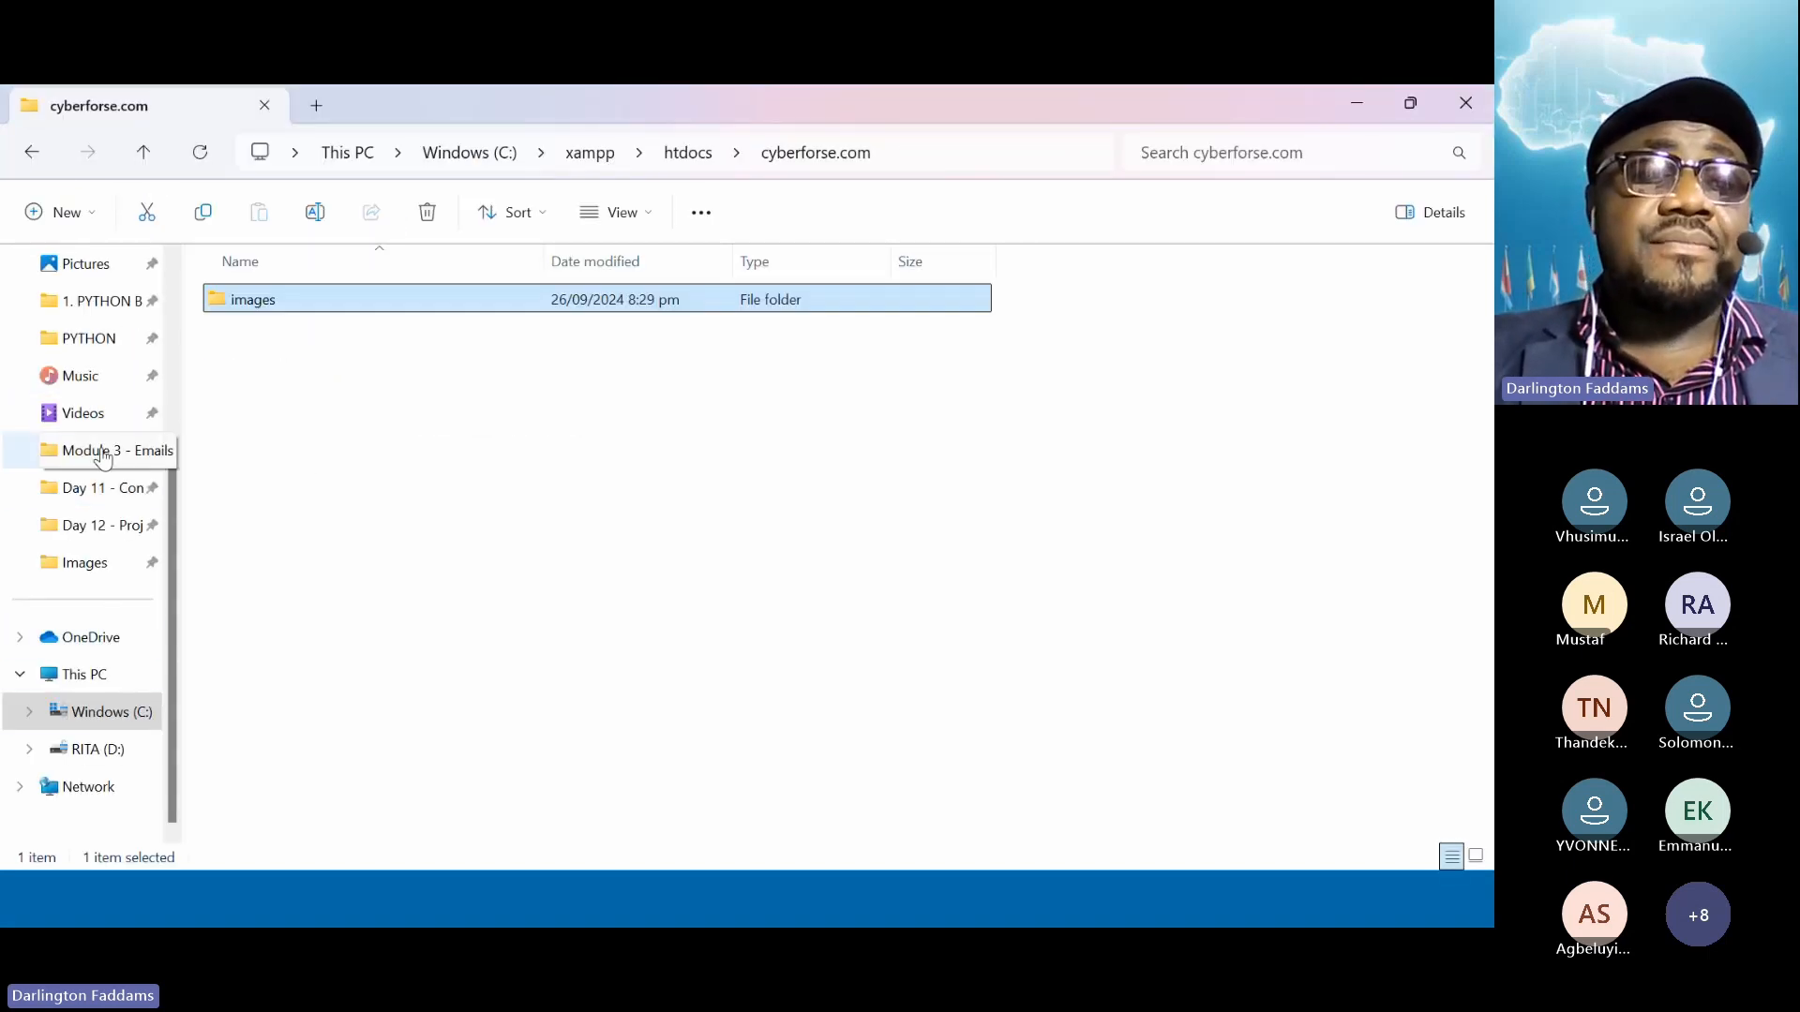
# Copy index.php from Documents and paste it into the cyberforse.com folder
pyautogui.scroll(2, 103, 456)
pyautogui.click(115, 373)
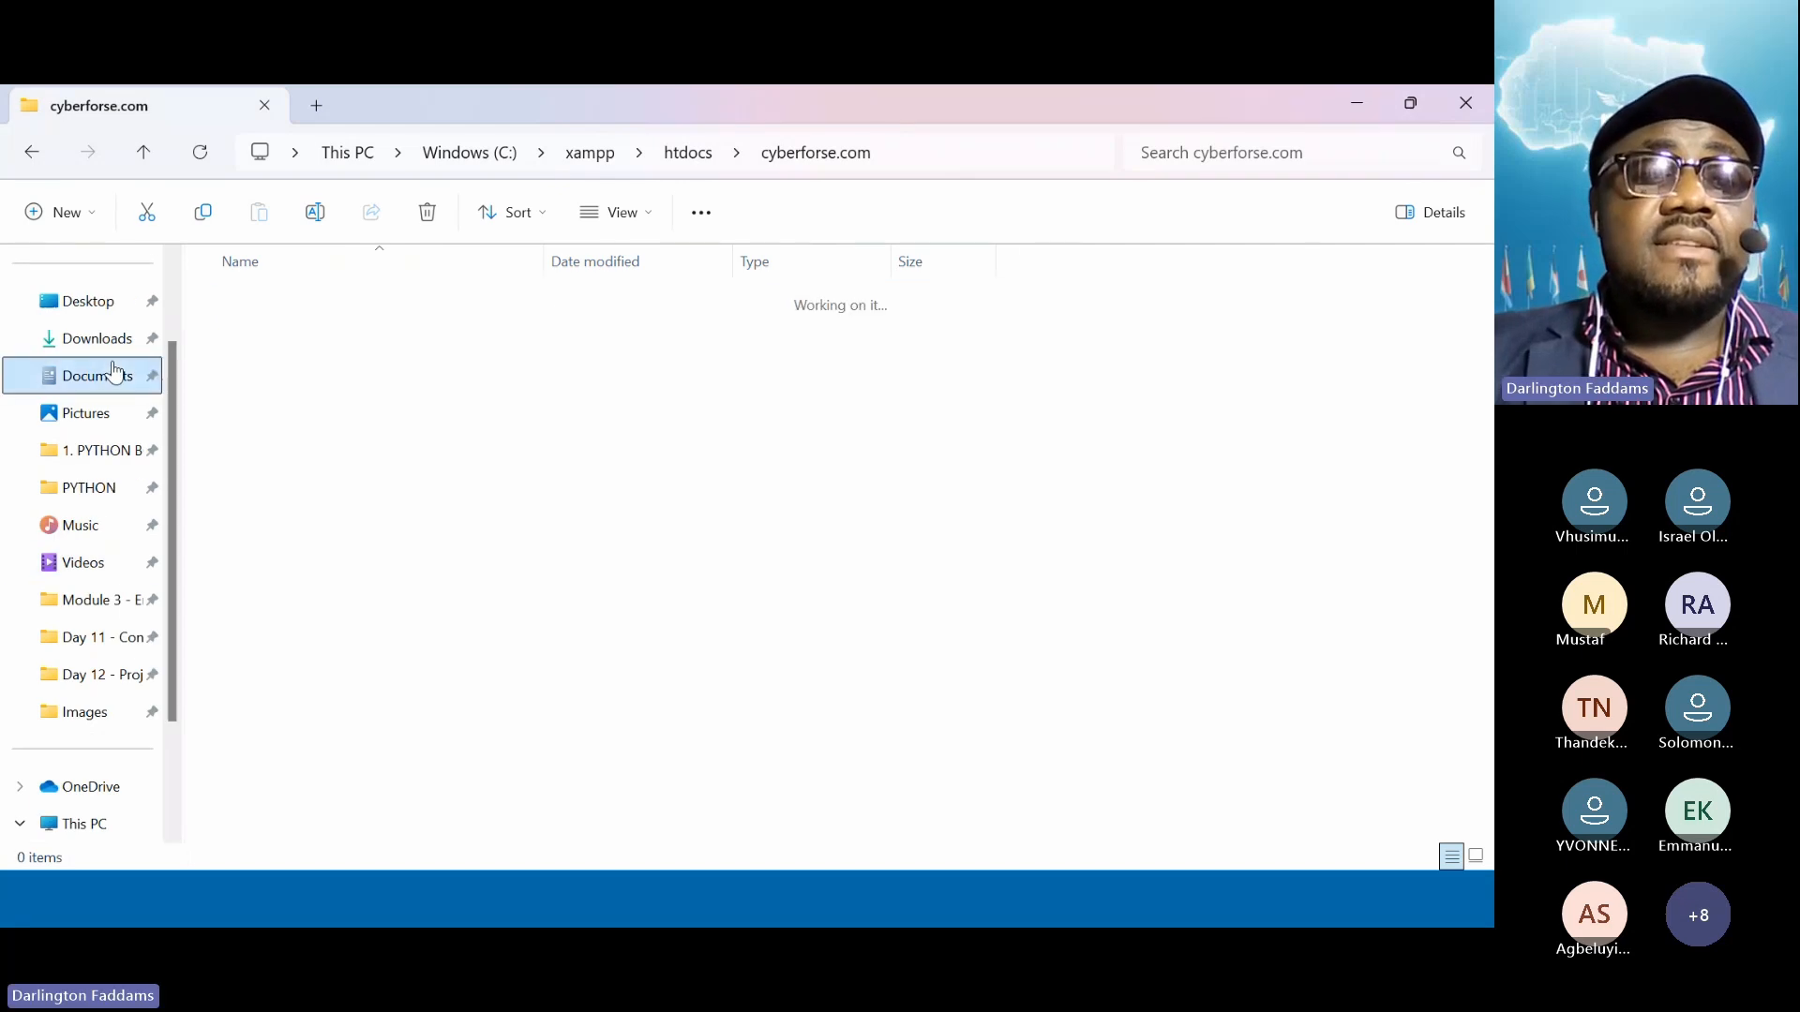
pyautogui.click(269, 468)
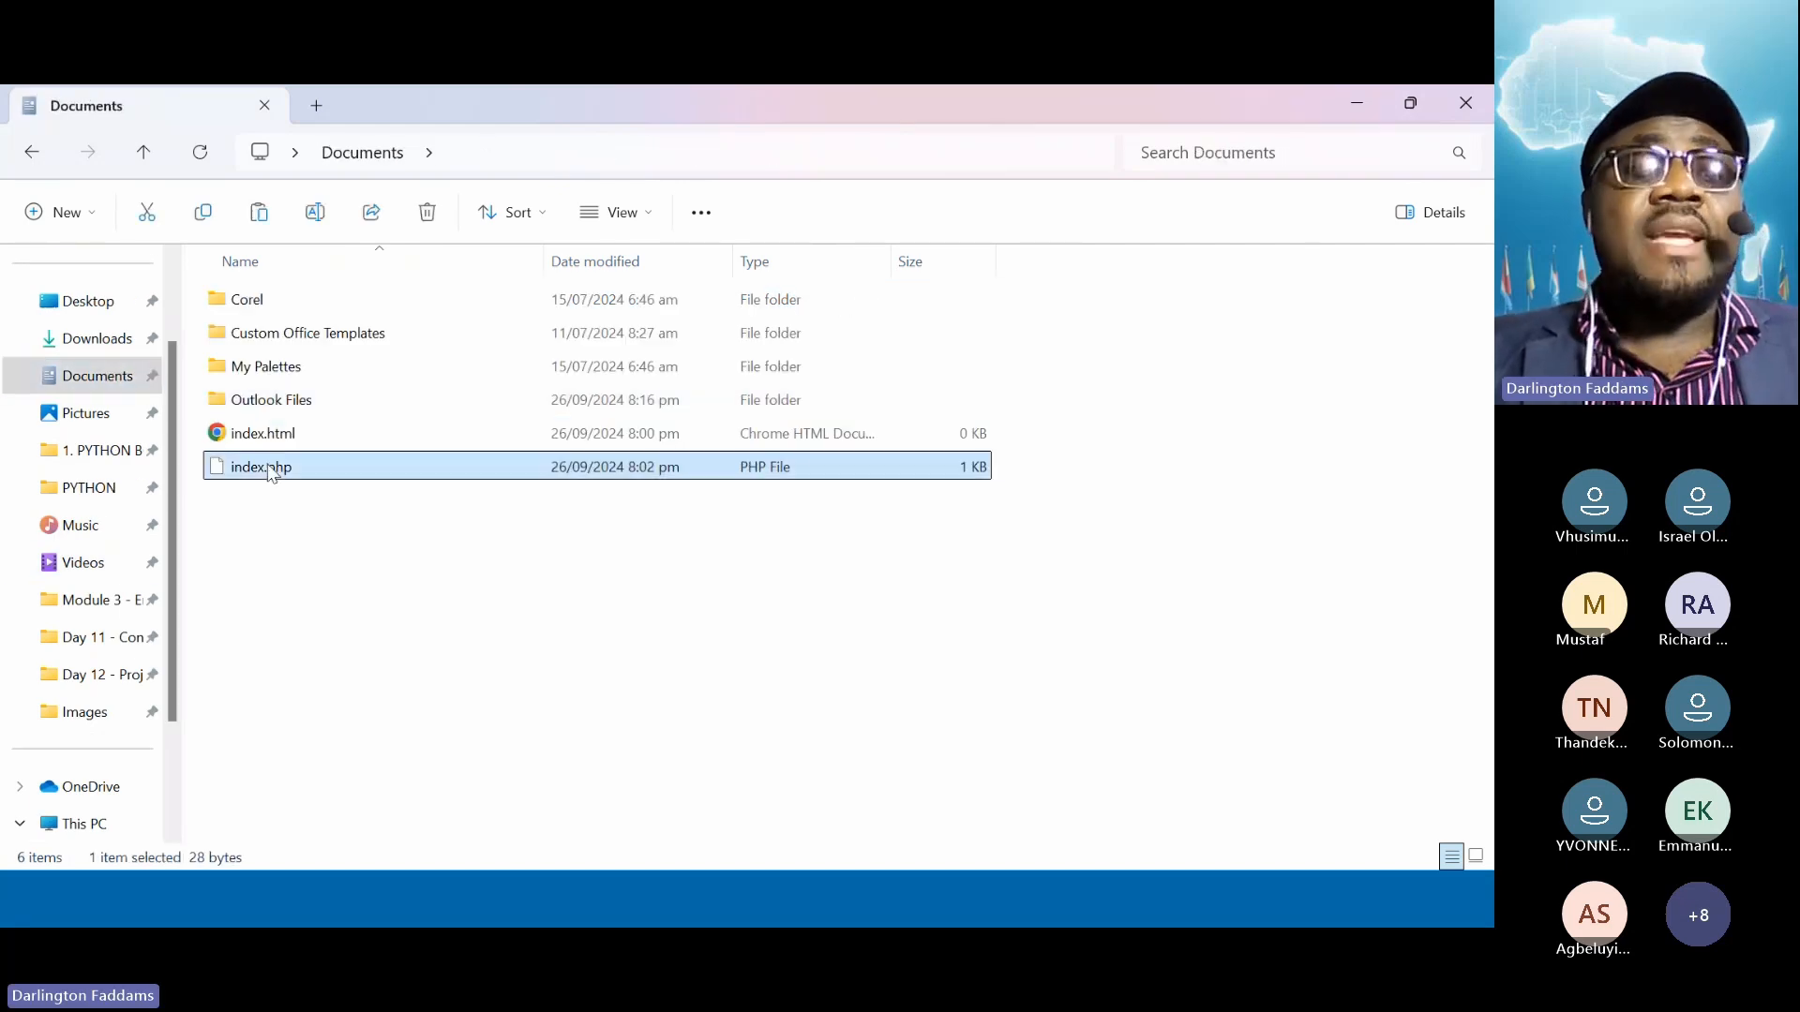
pyautogui.click(32, 152)
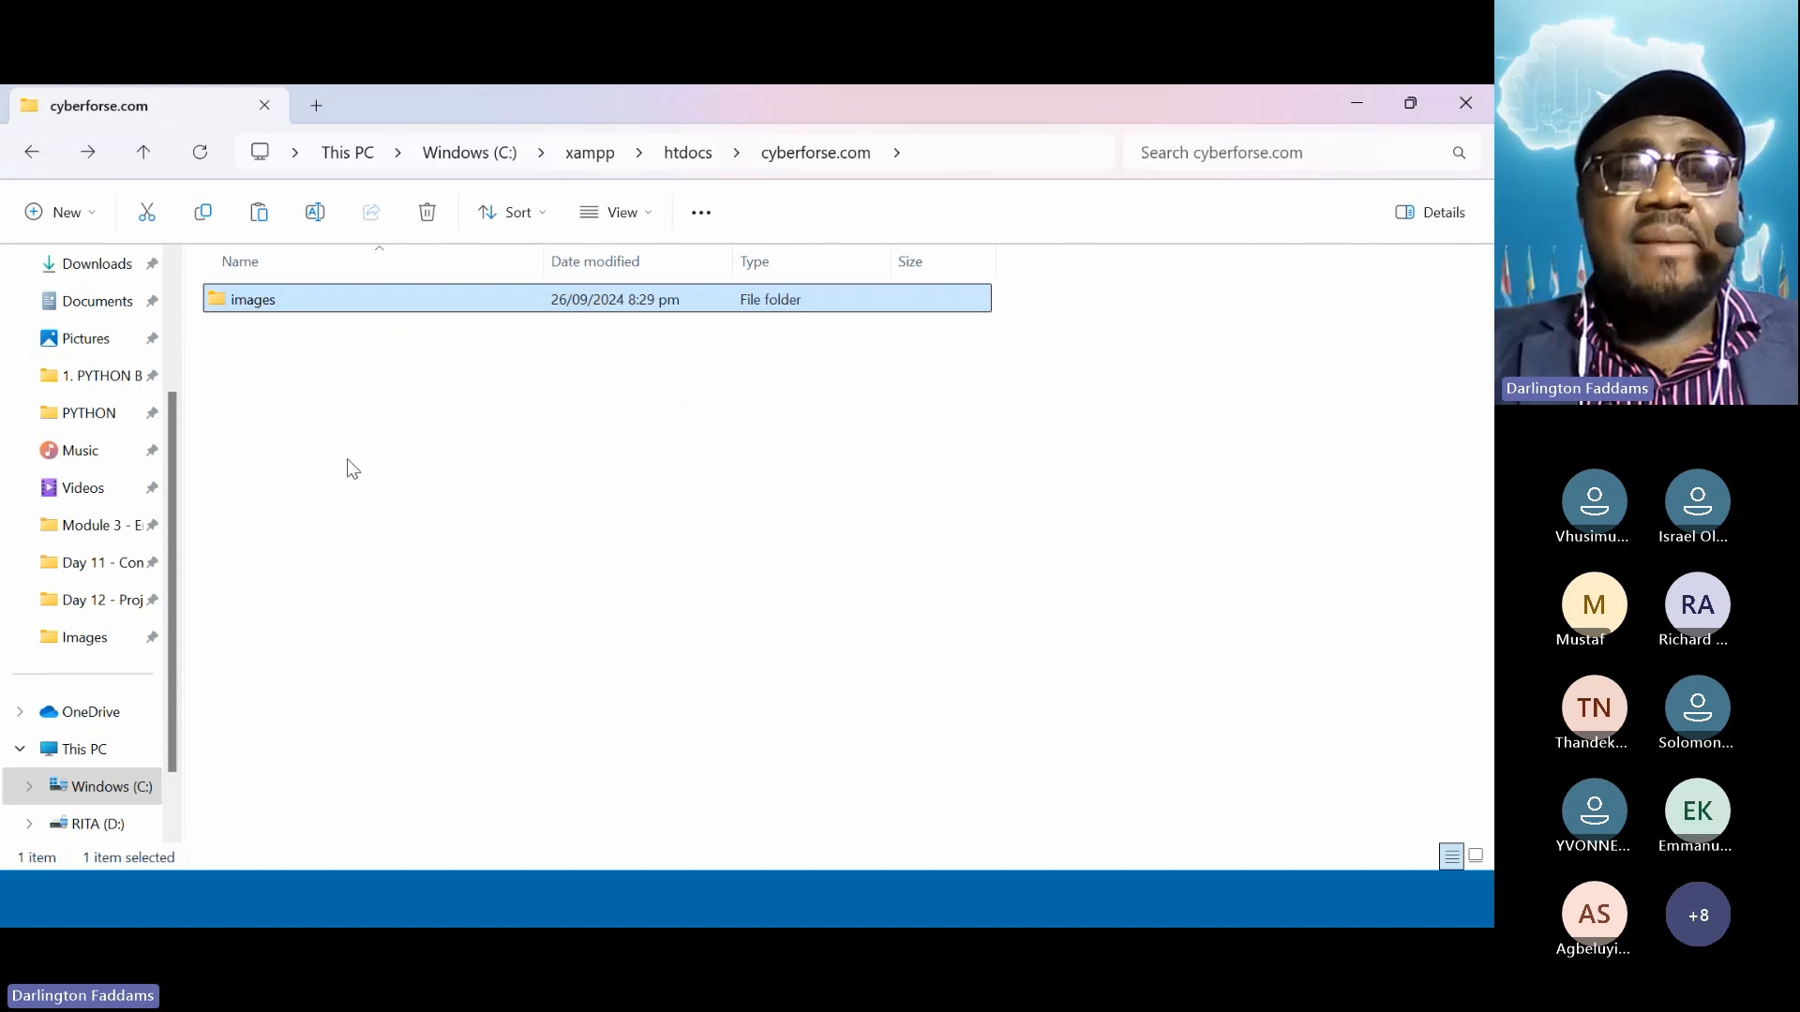
pyautogui.click(347, 458)
pyautogui.hotkey('ctrl', 'v')
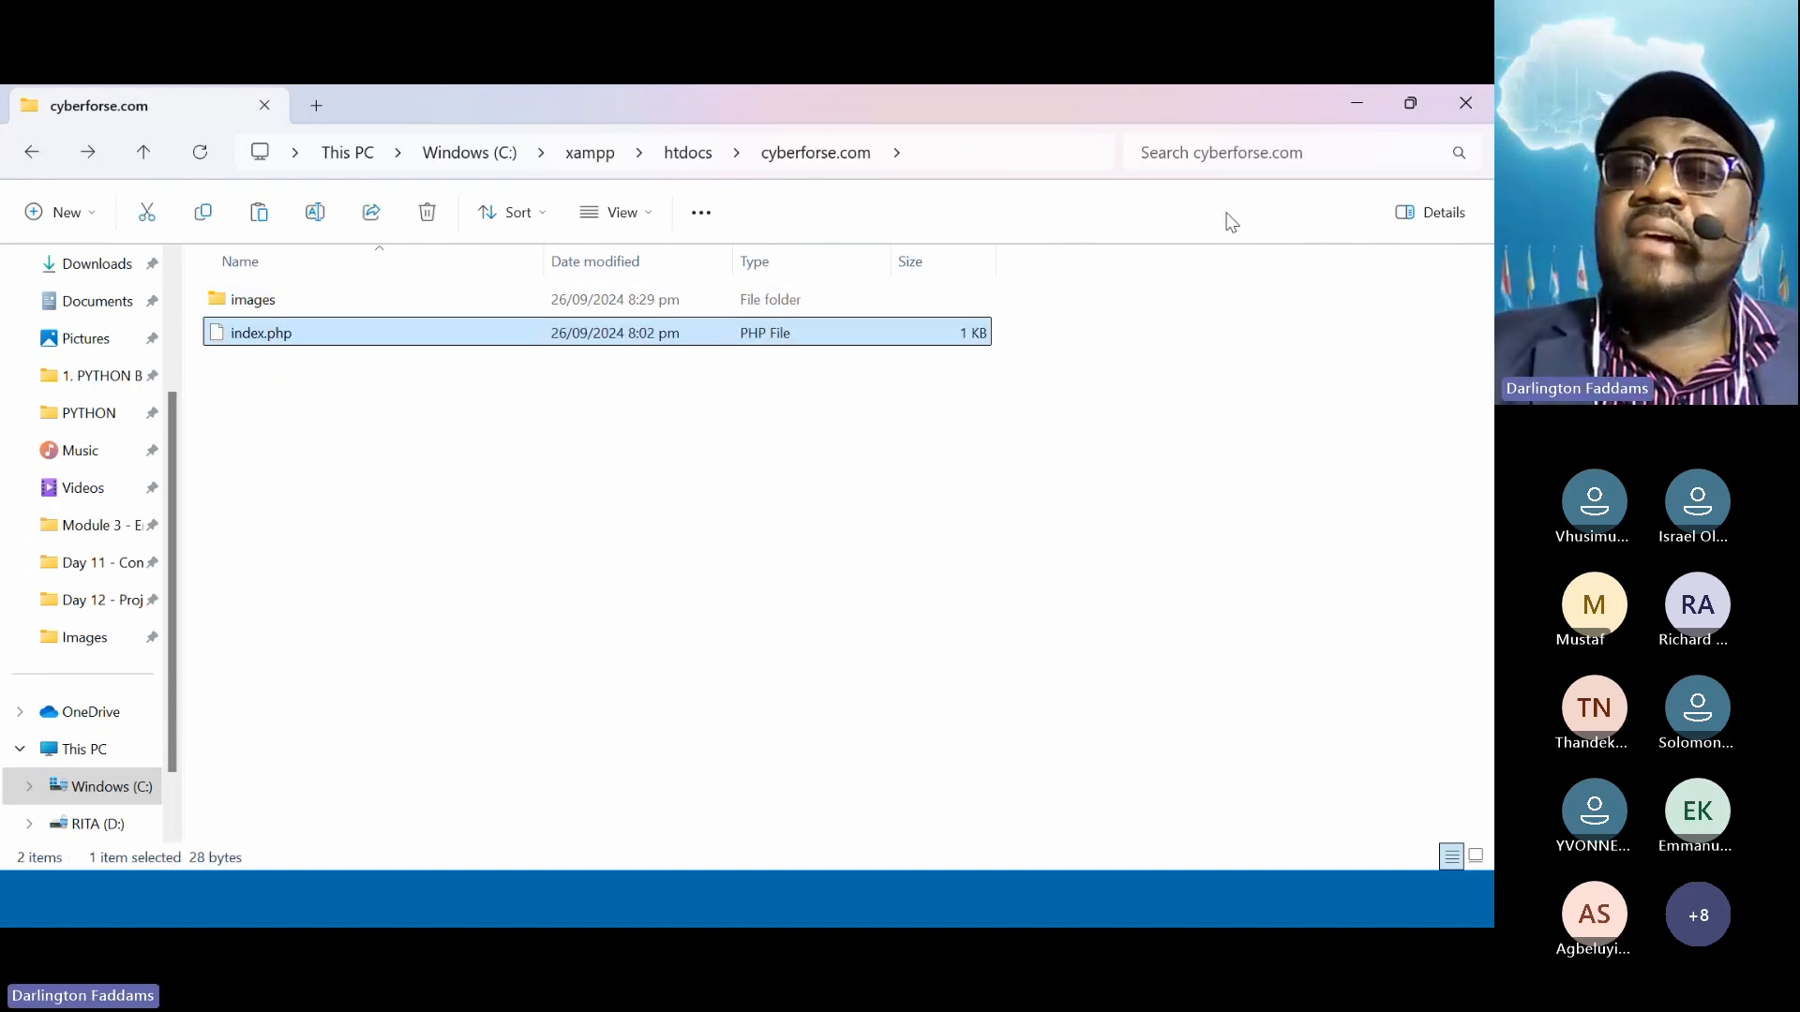
# Reload localhost/cyberforse.com in Chrome to see Hello World!, then return to Explorer
pyautogui.click(1359, 107)
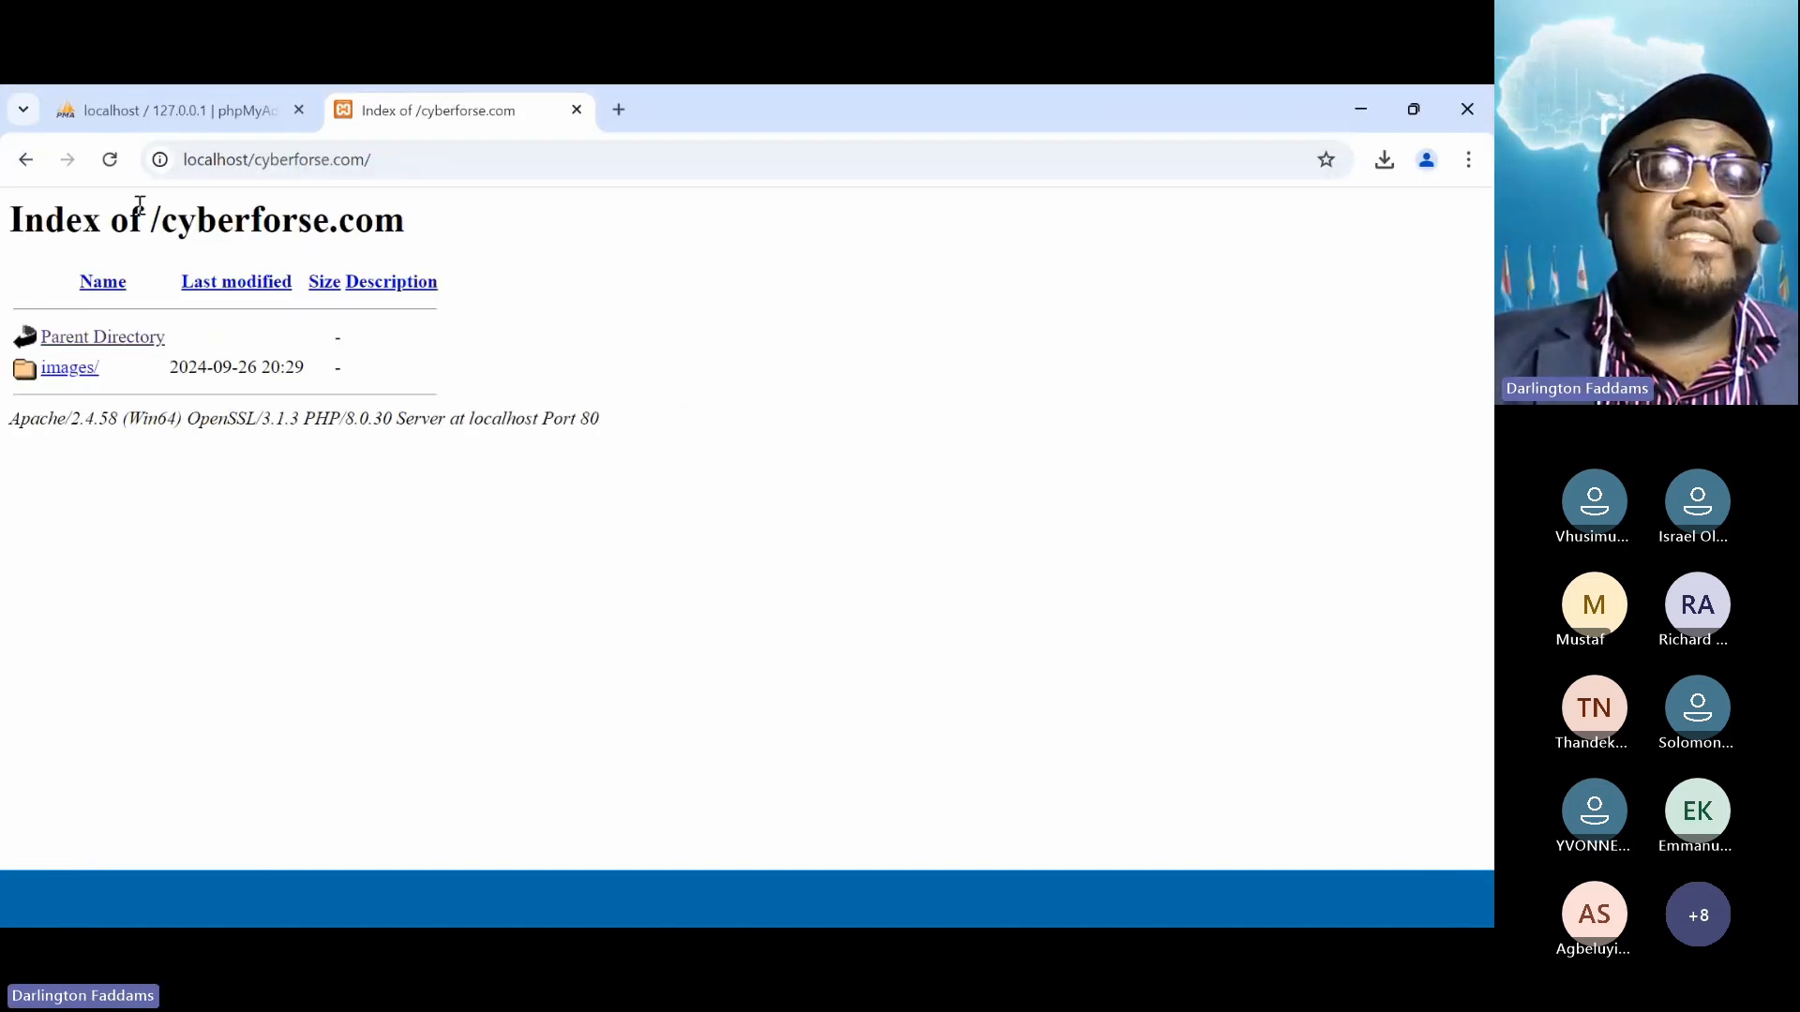
pyautogui.click(109, 163)
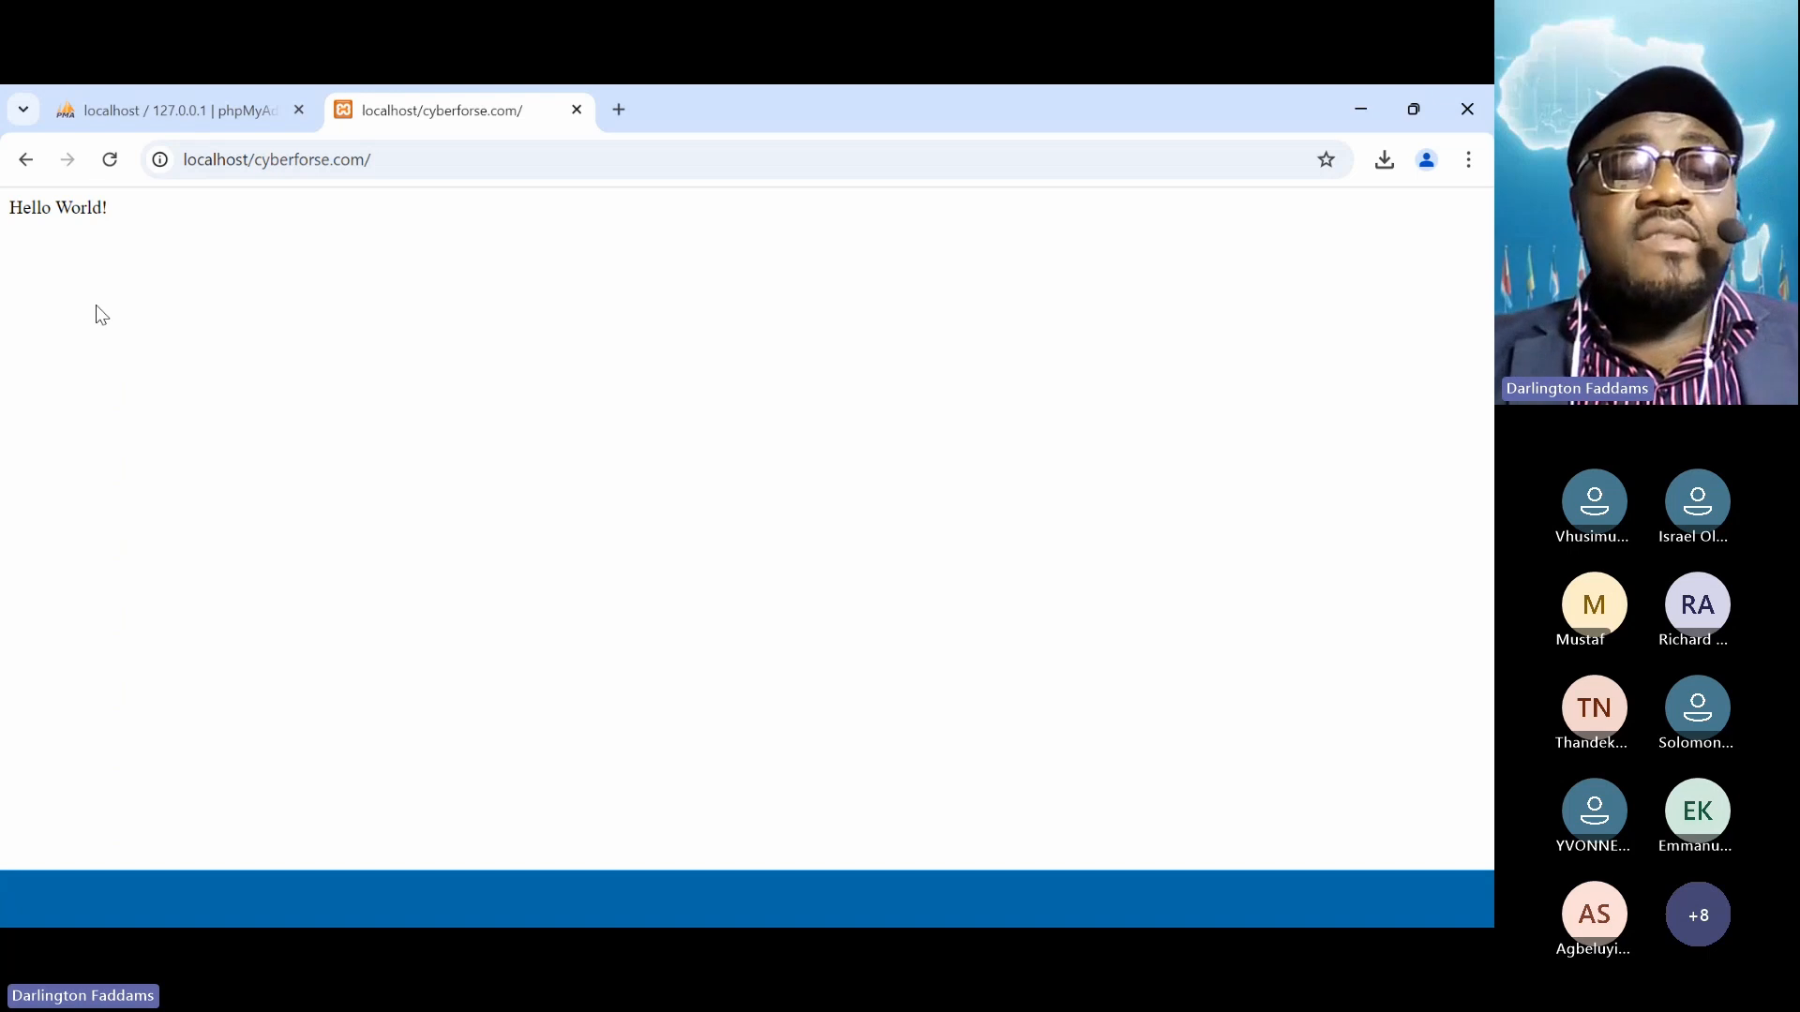
pyautogui.hotkey('alt', 'Tab')
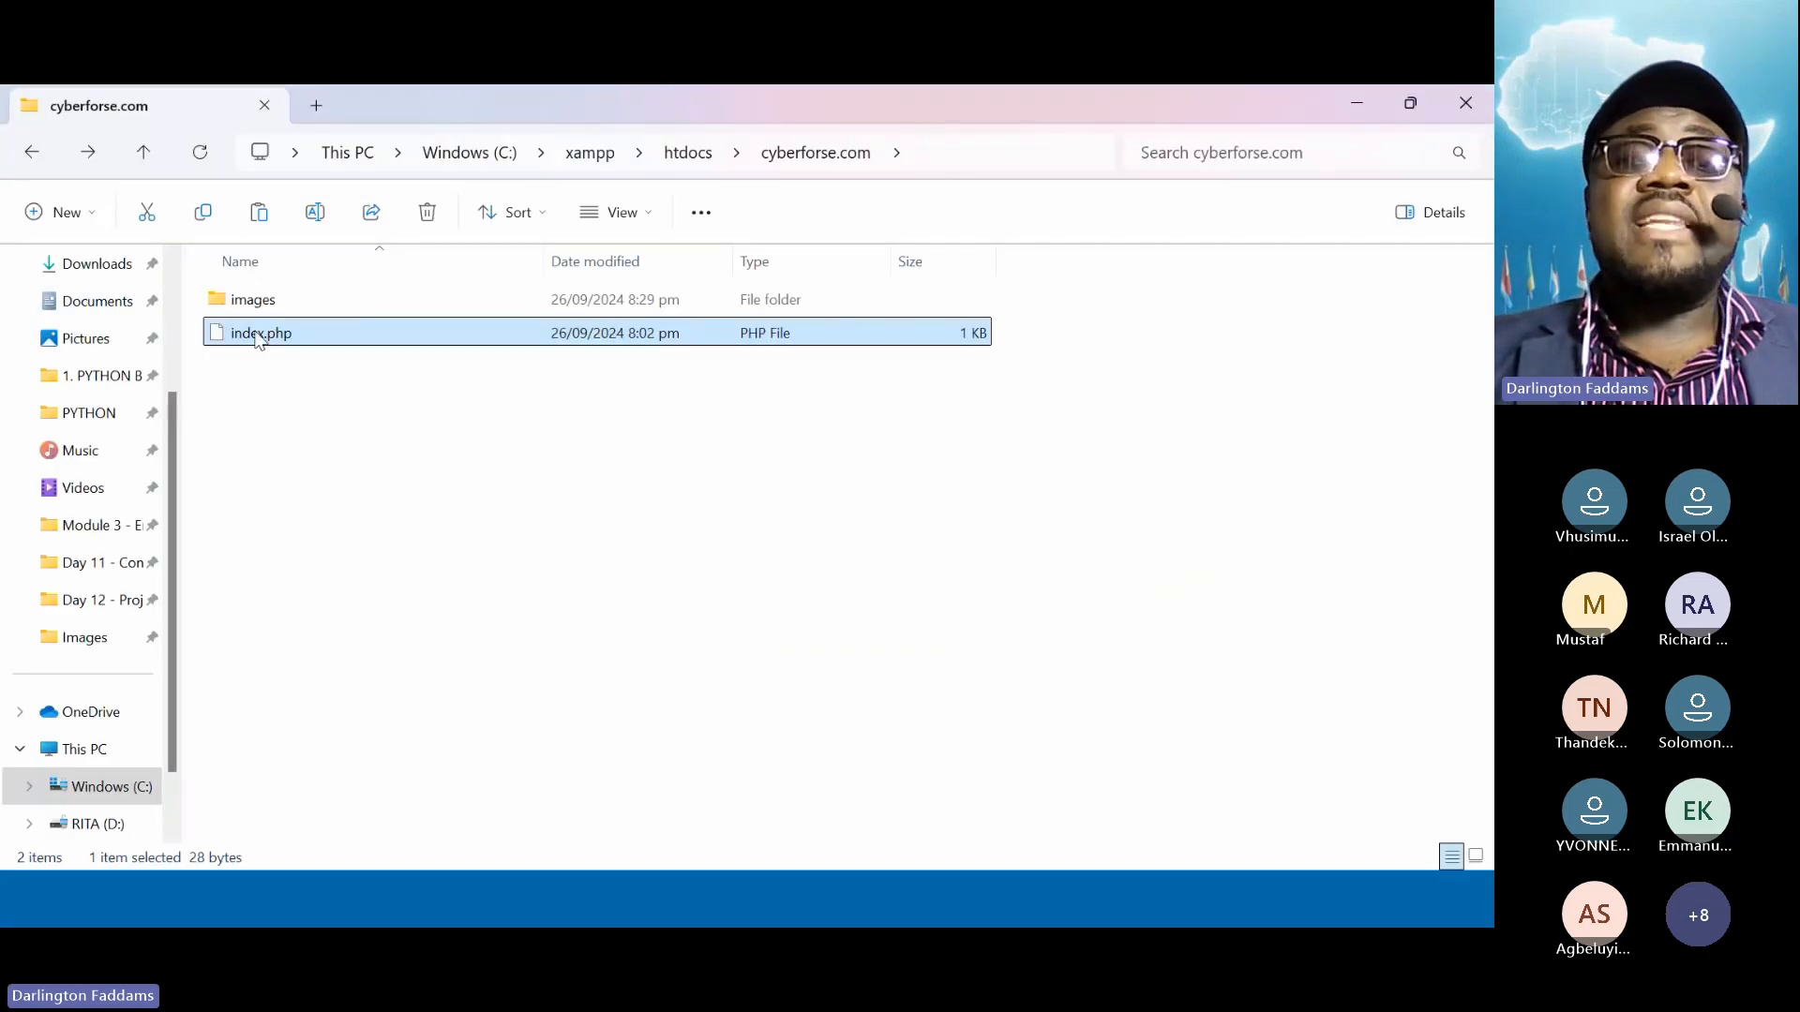
# Delete index.php and the images folder from cyberforse.com, reloading Chrome in between to confirm
pyautogui.rightClick(259, 339)
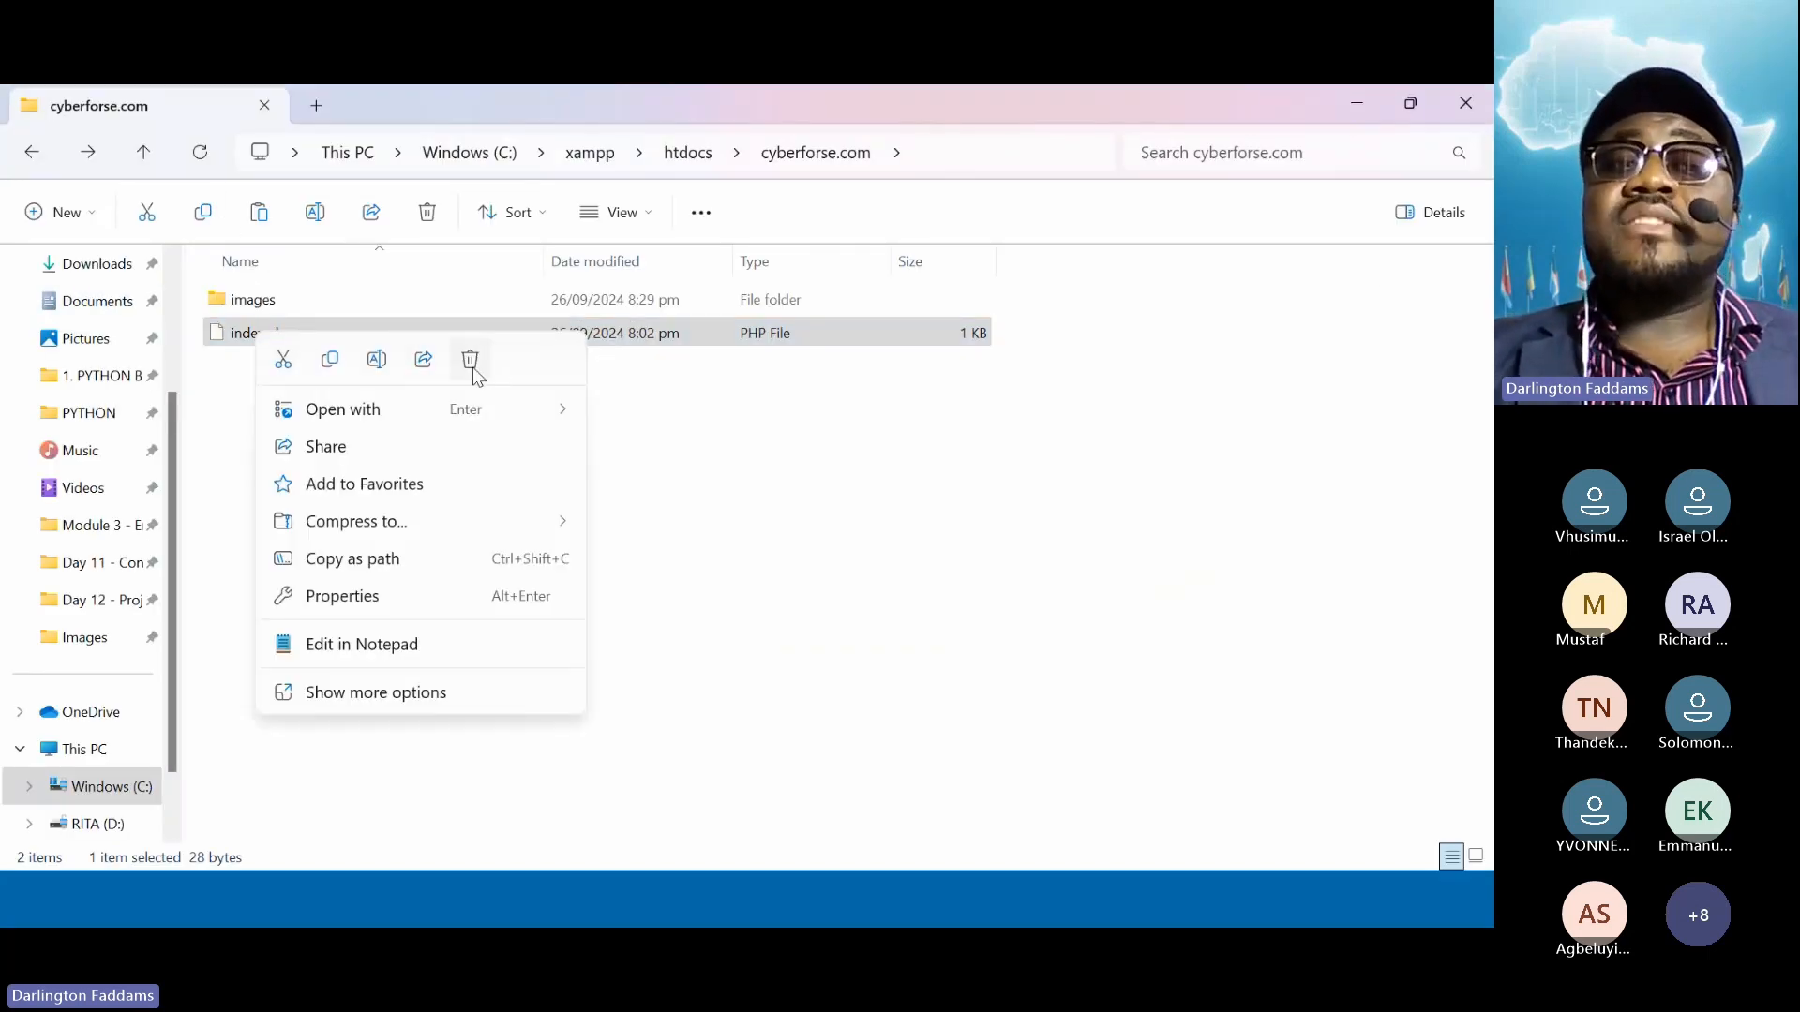
pyautogui.click(470, 360)
pyautogui.hotkey('alt', 'Tab')
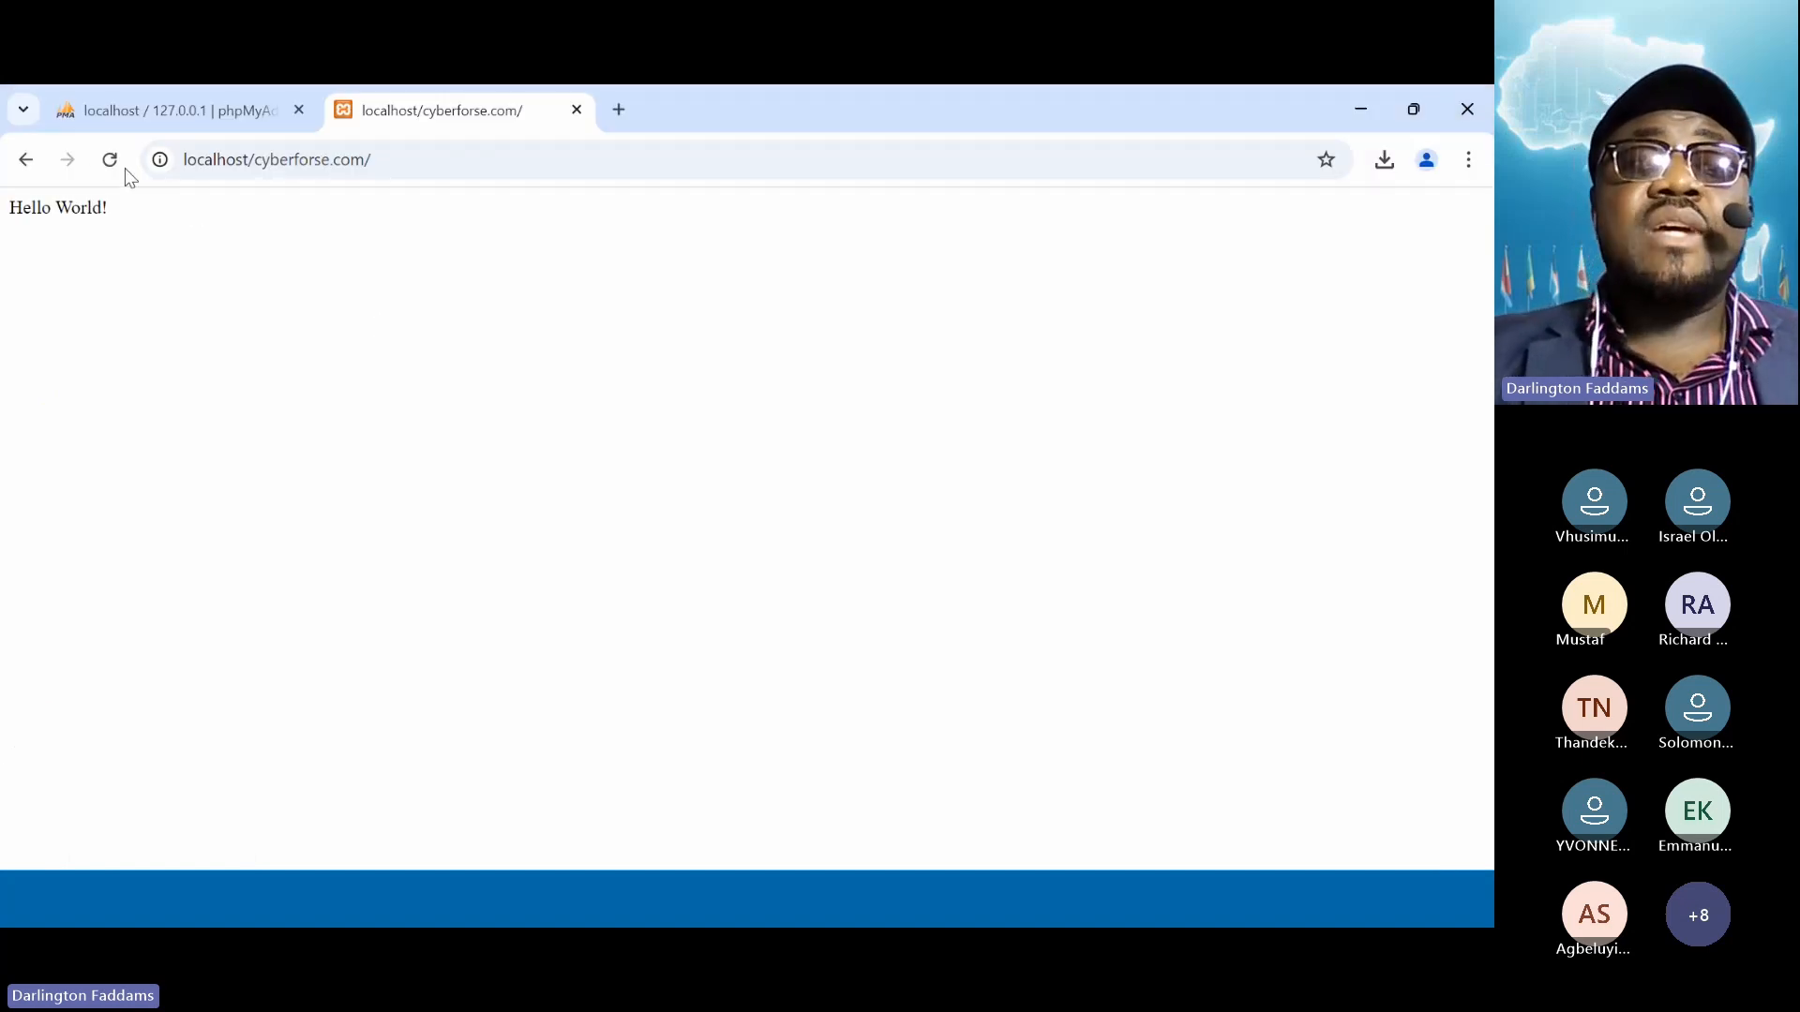
pyautogui.click(126, 168)
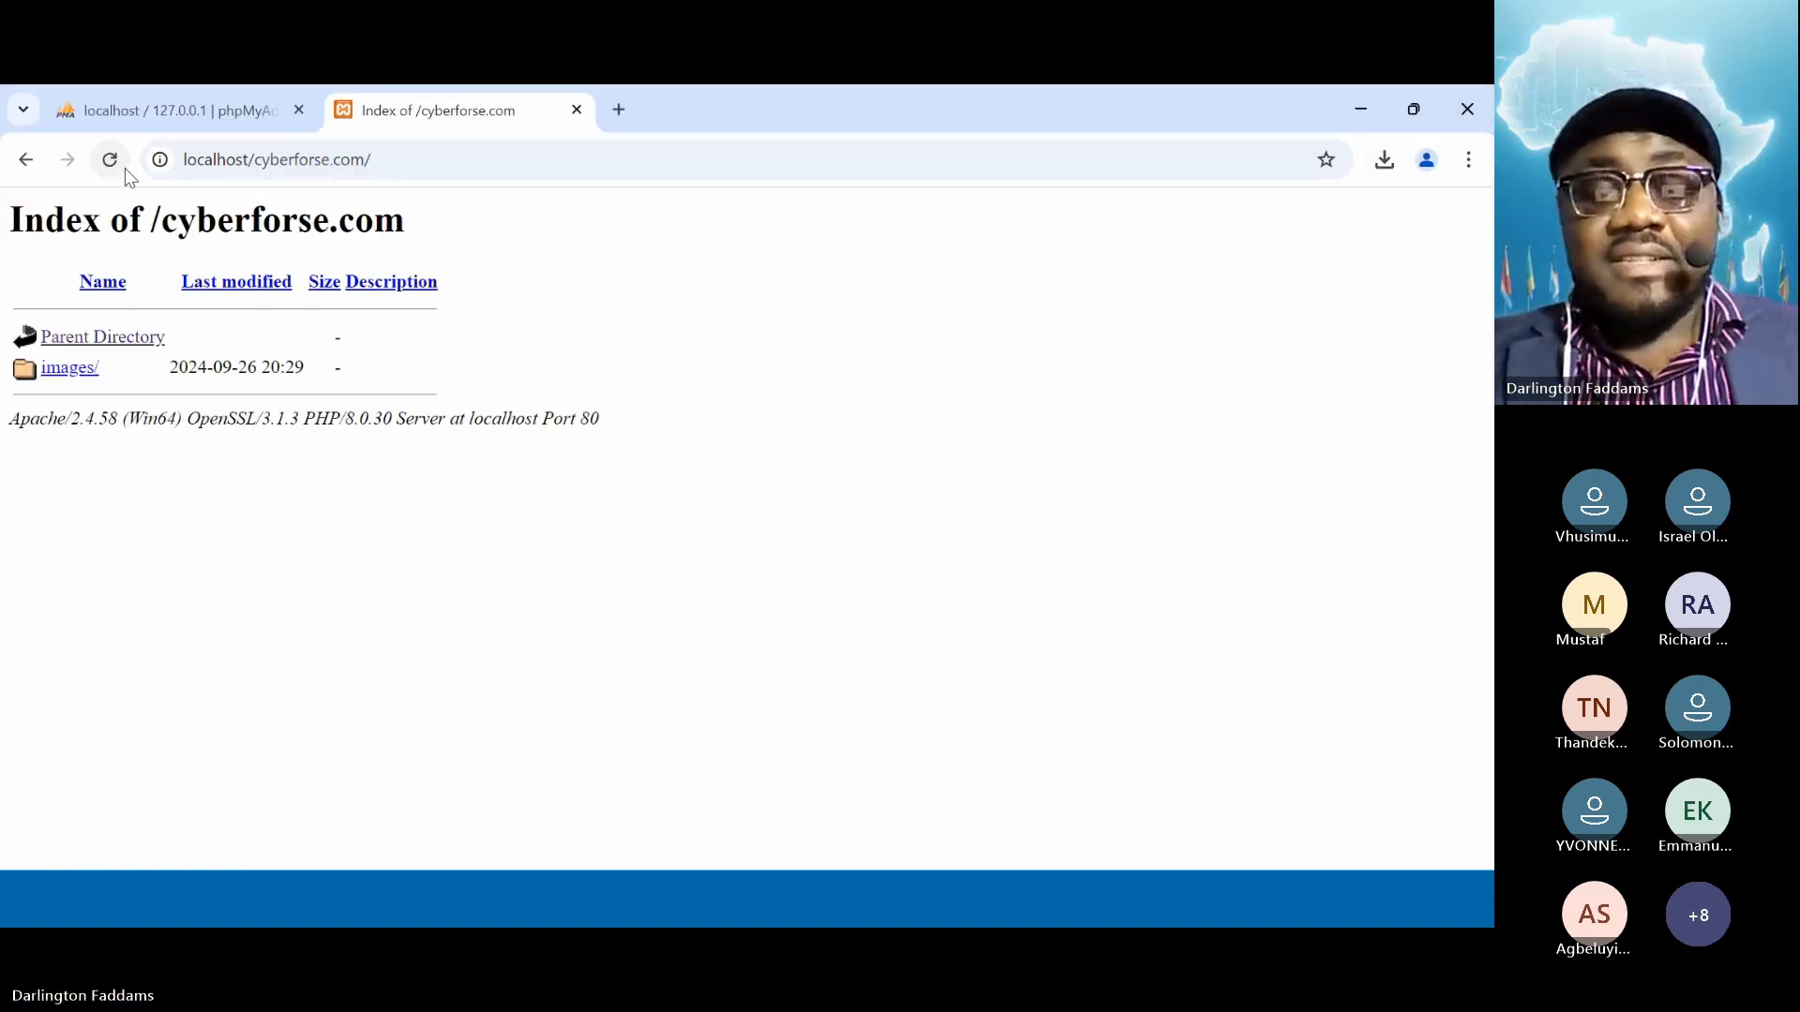
pyautogui.hotkey('alt', 'Tab')
pyautogui.rightClick(232, 299)
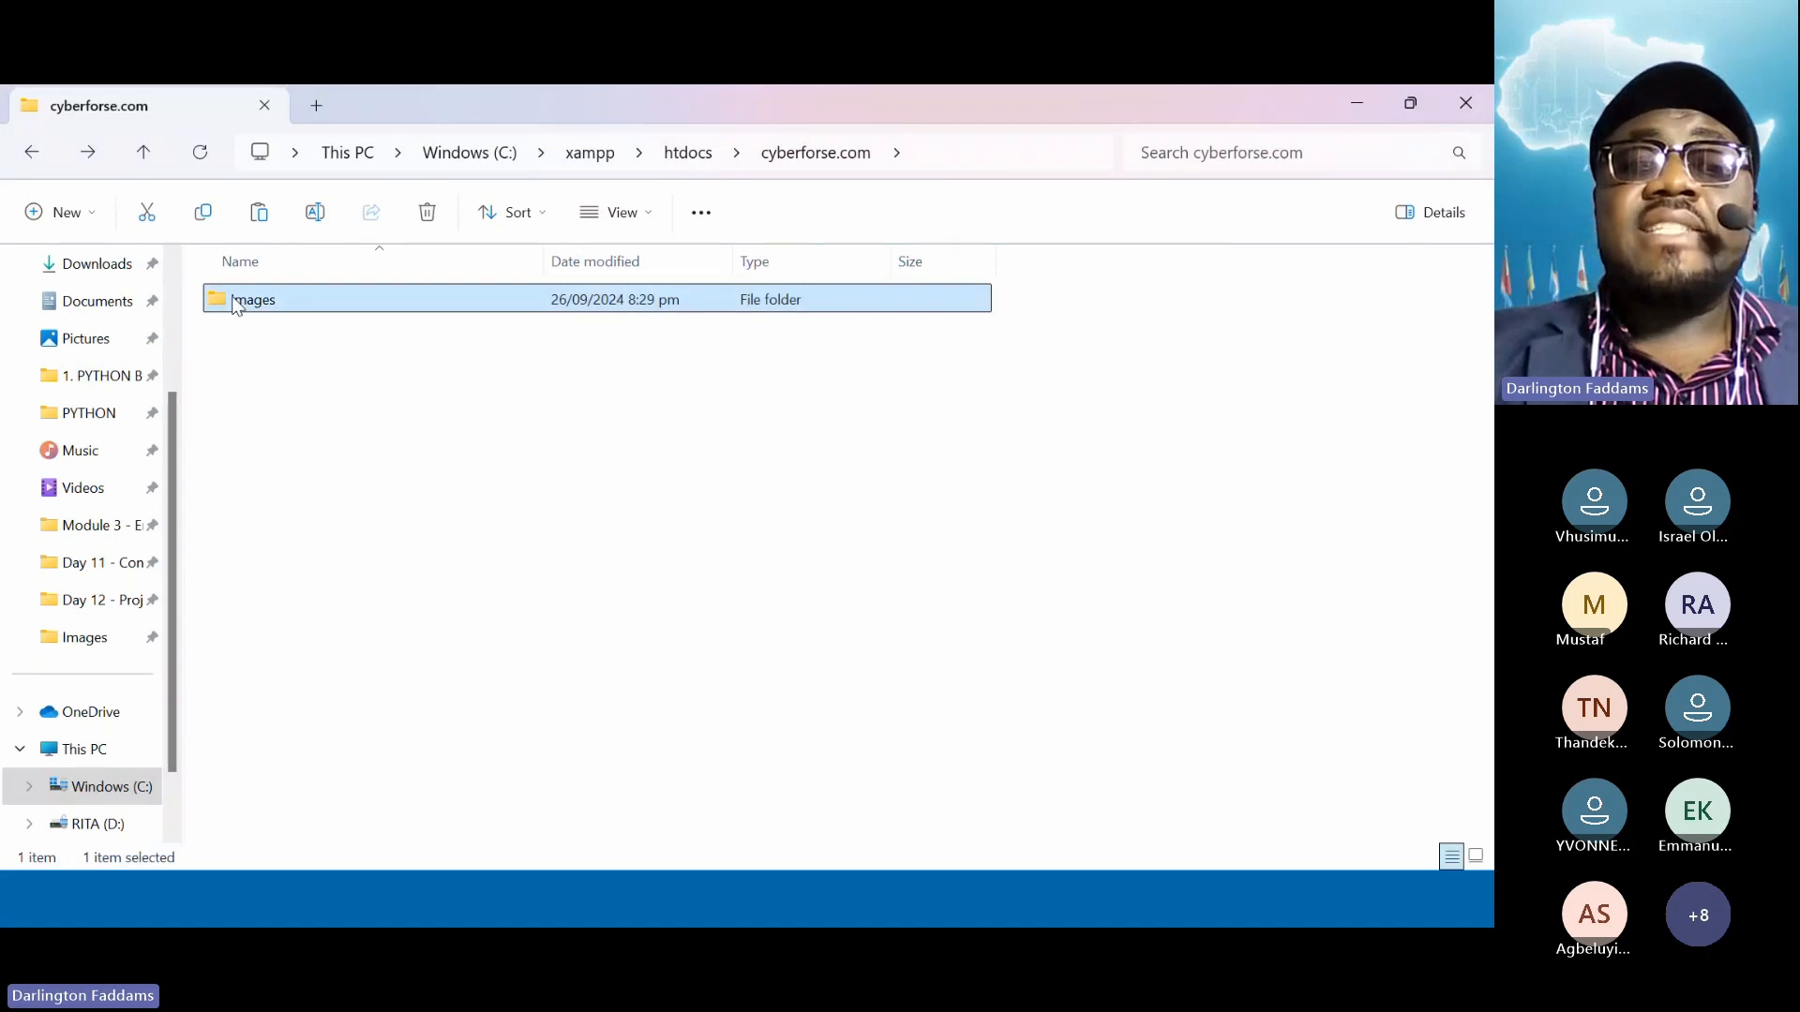
pyautogui.click(446, 313)
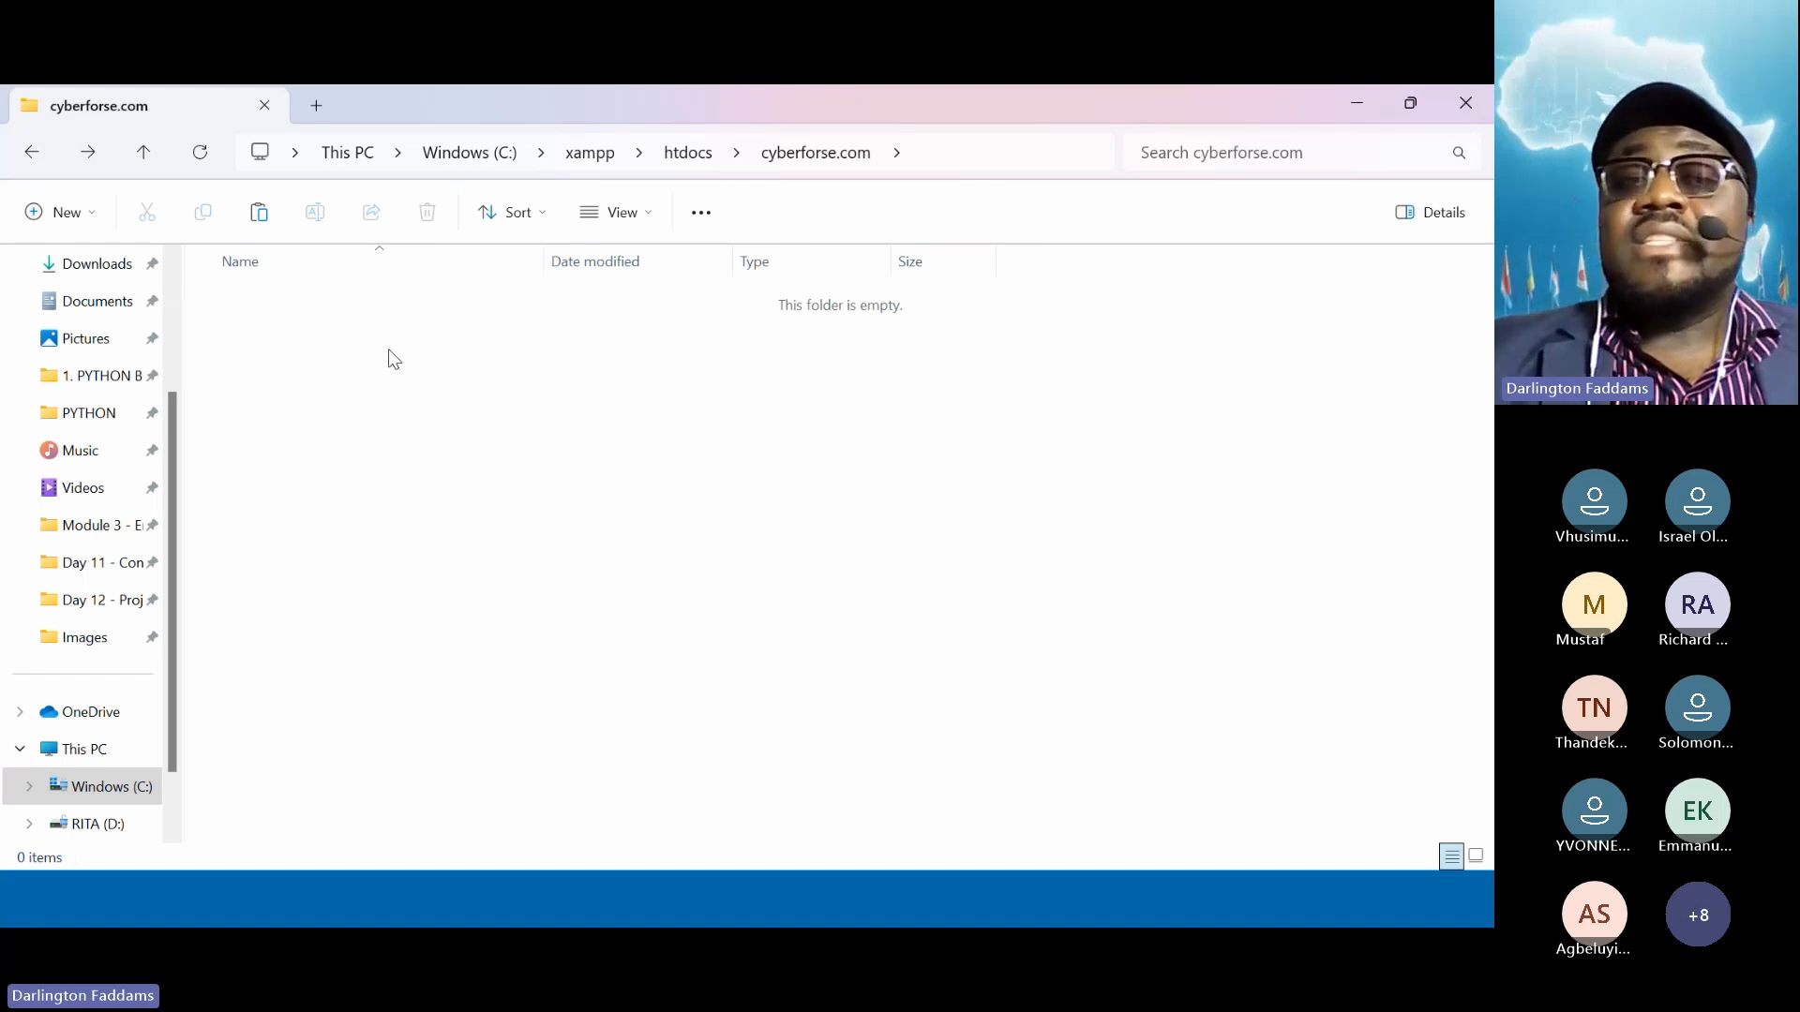
# Copy wordpress-6.6.2 (1).zip from Downloads and paste it into cyberforse.com
pyautogui.click(98, 272)
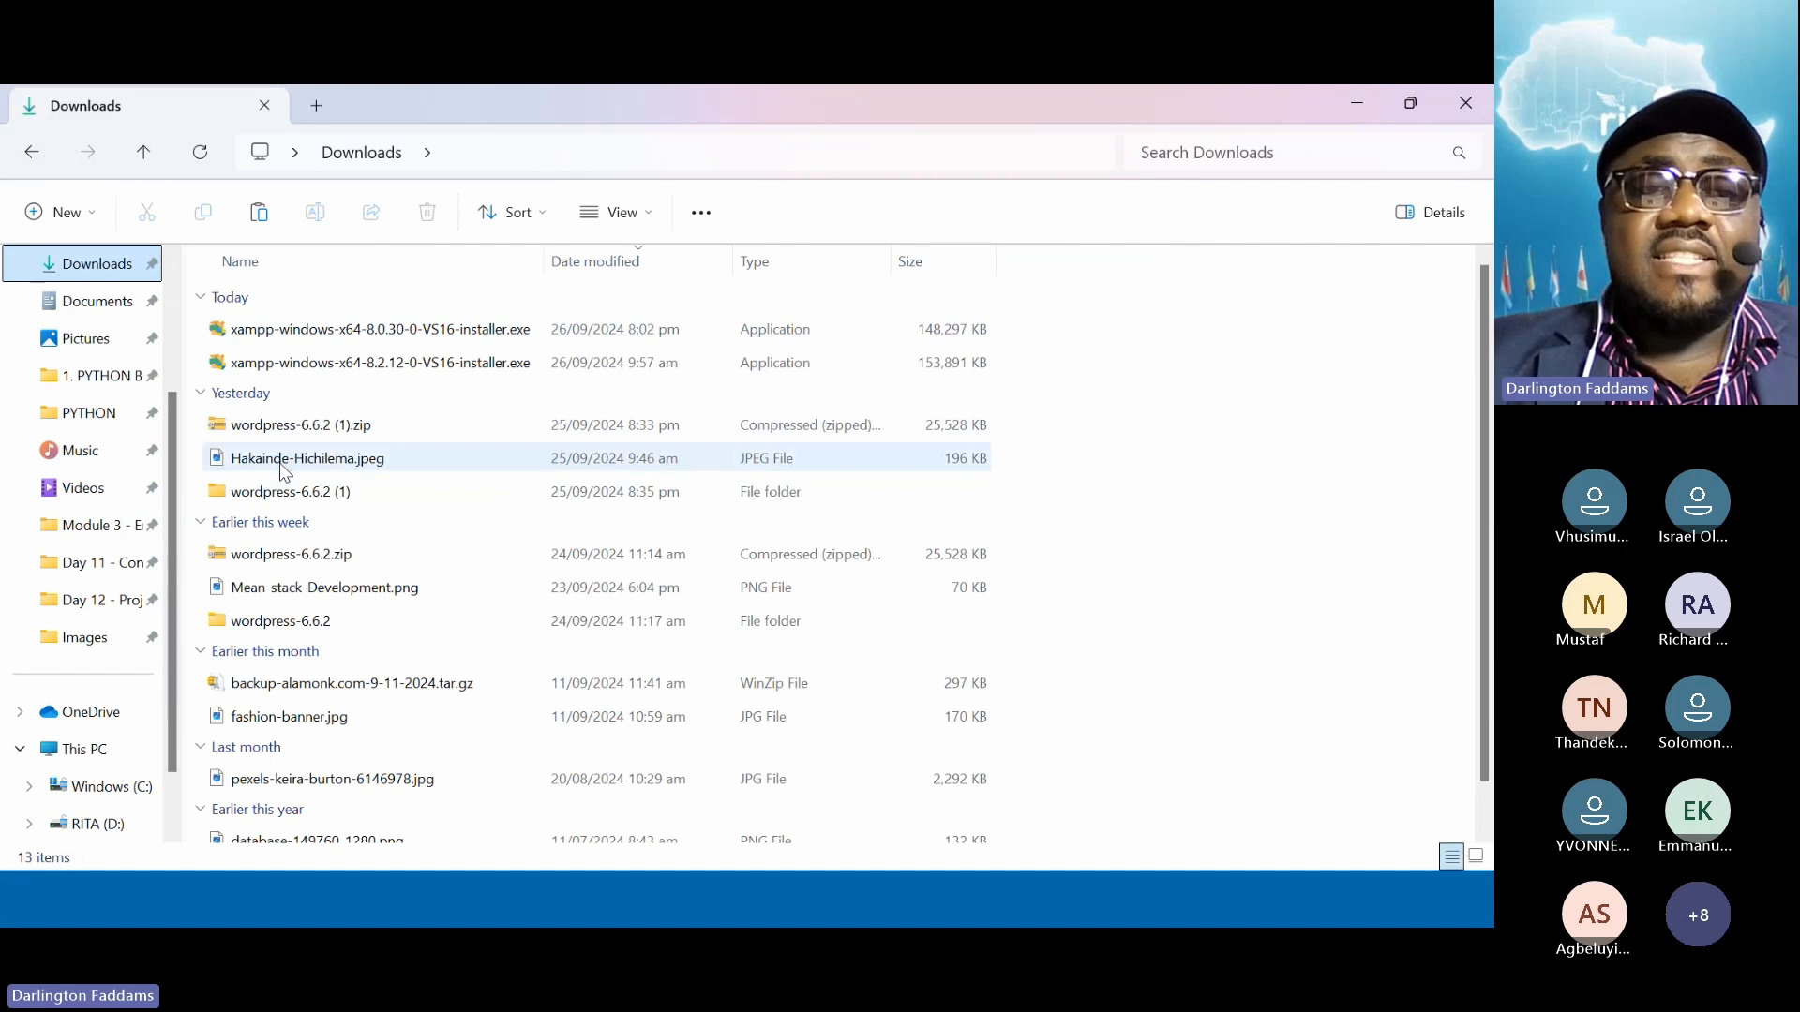
pyautogui.click(284, 431)
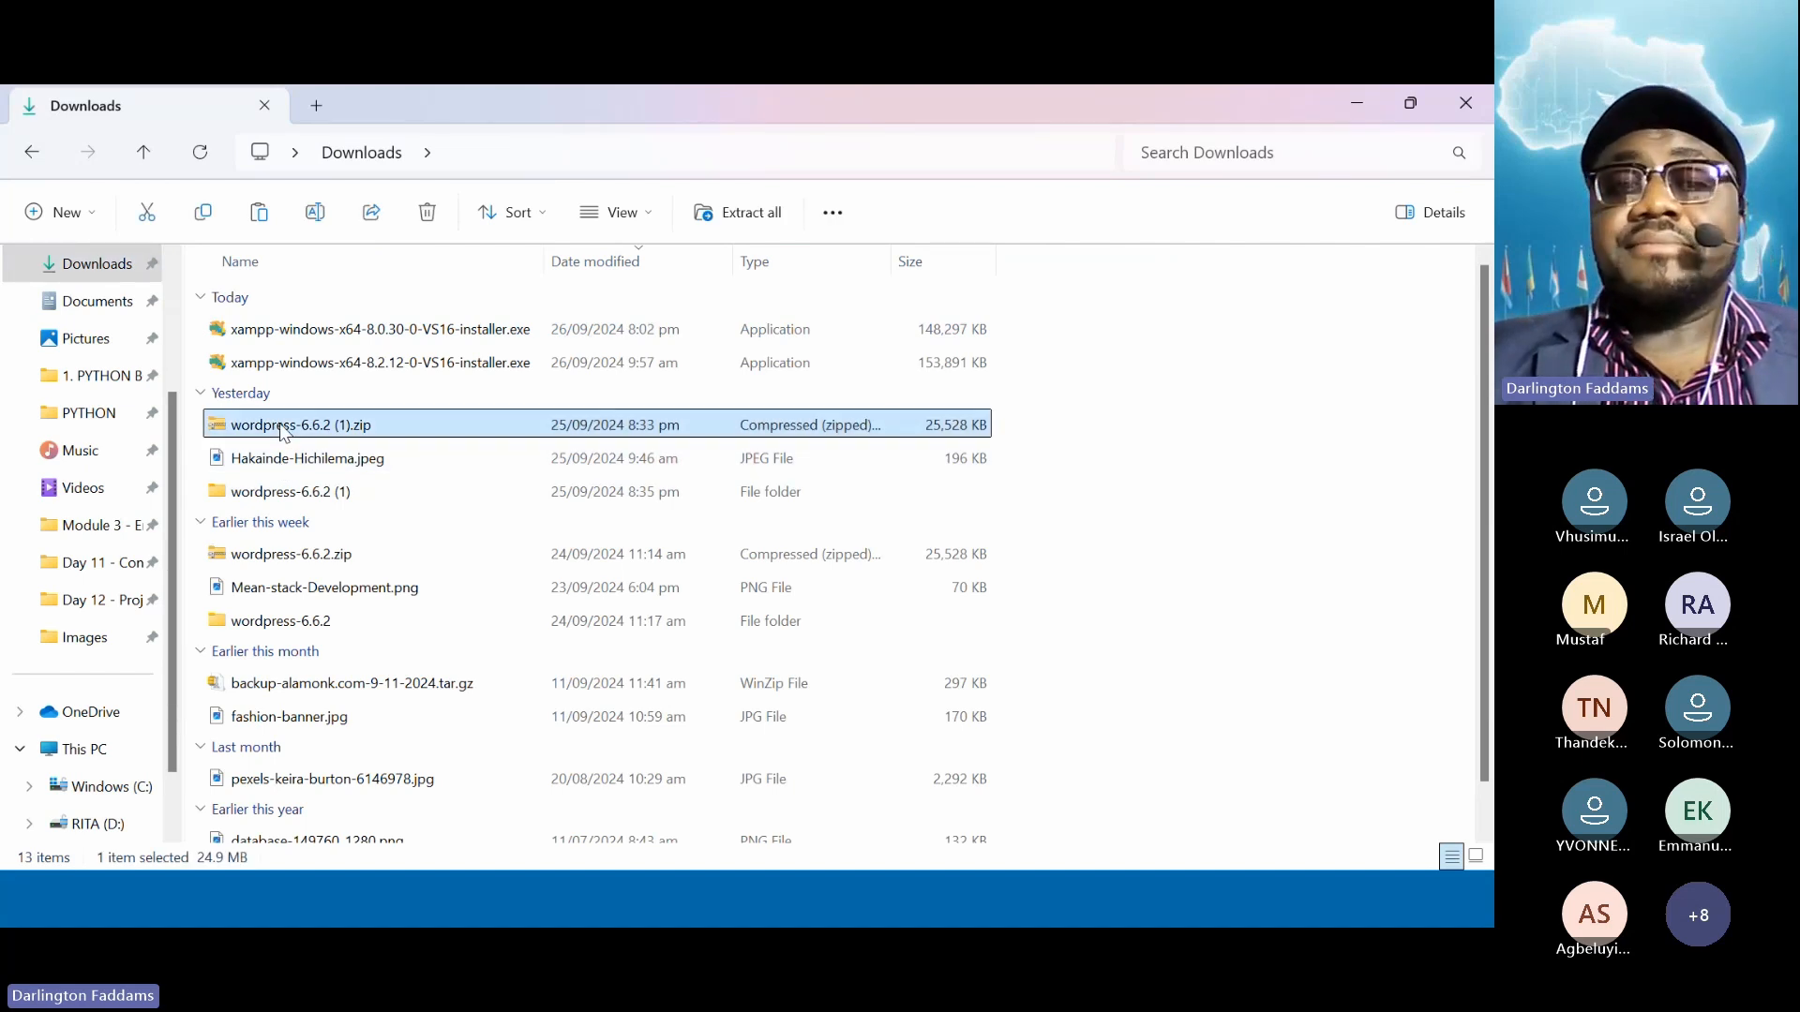
pyautogui.rightClick(284, 432)
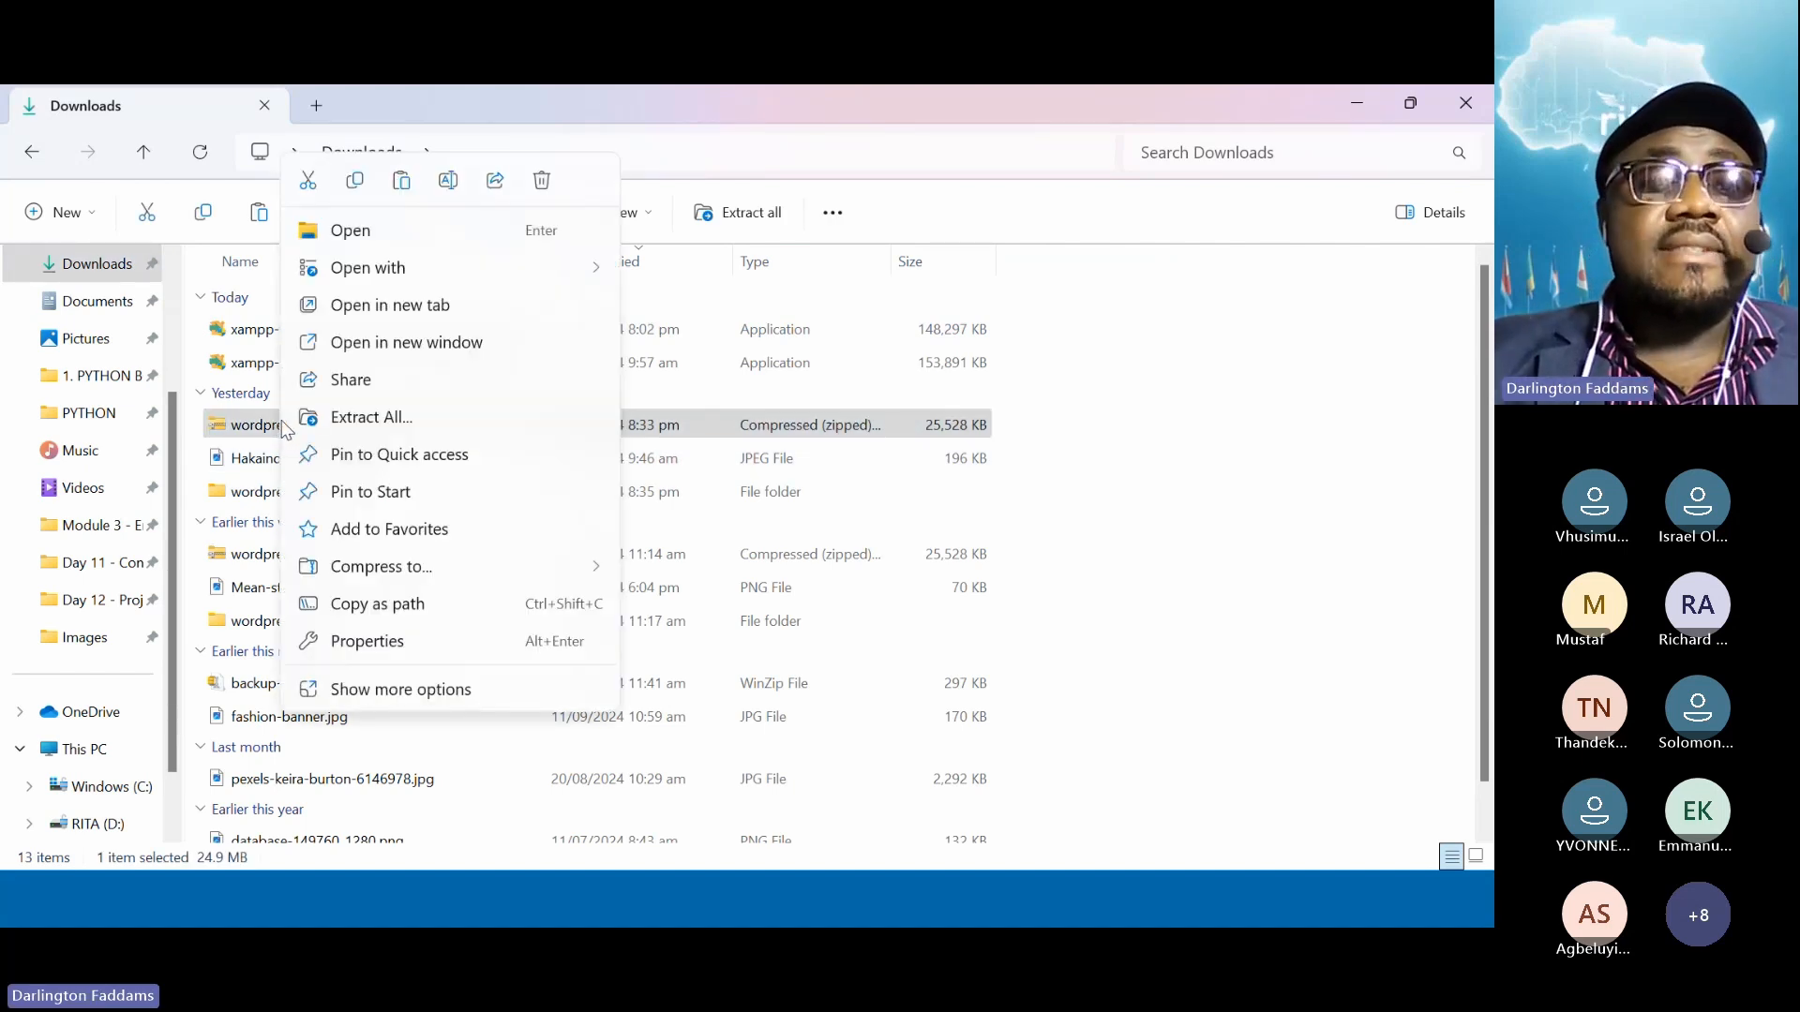
pyautogui.click(357, 184)
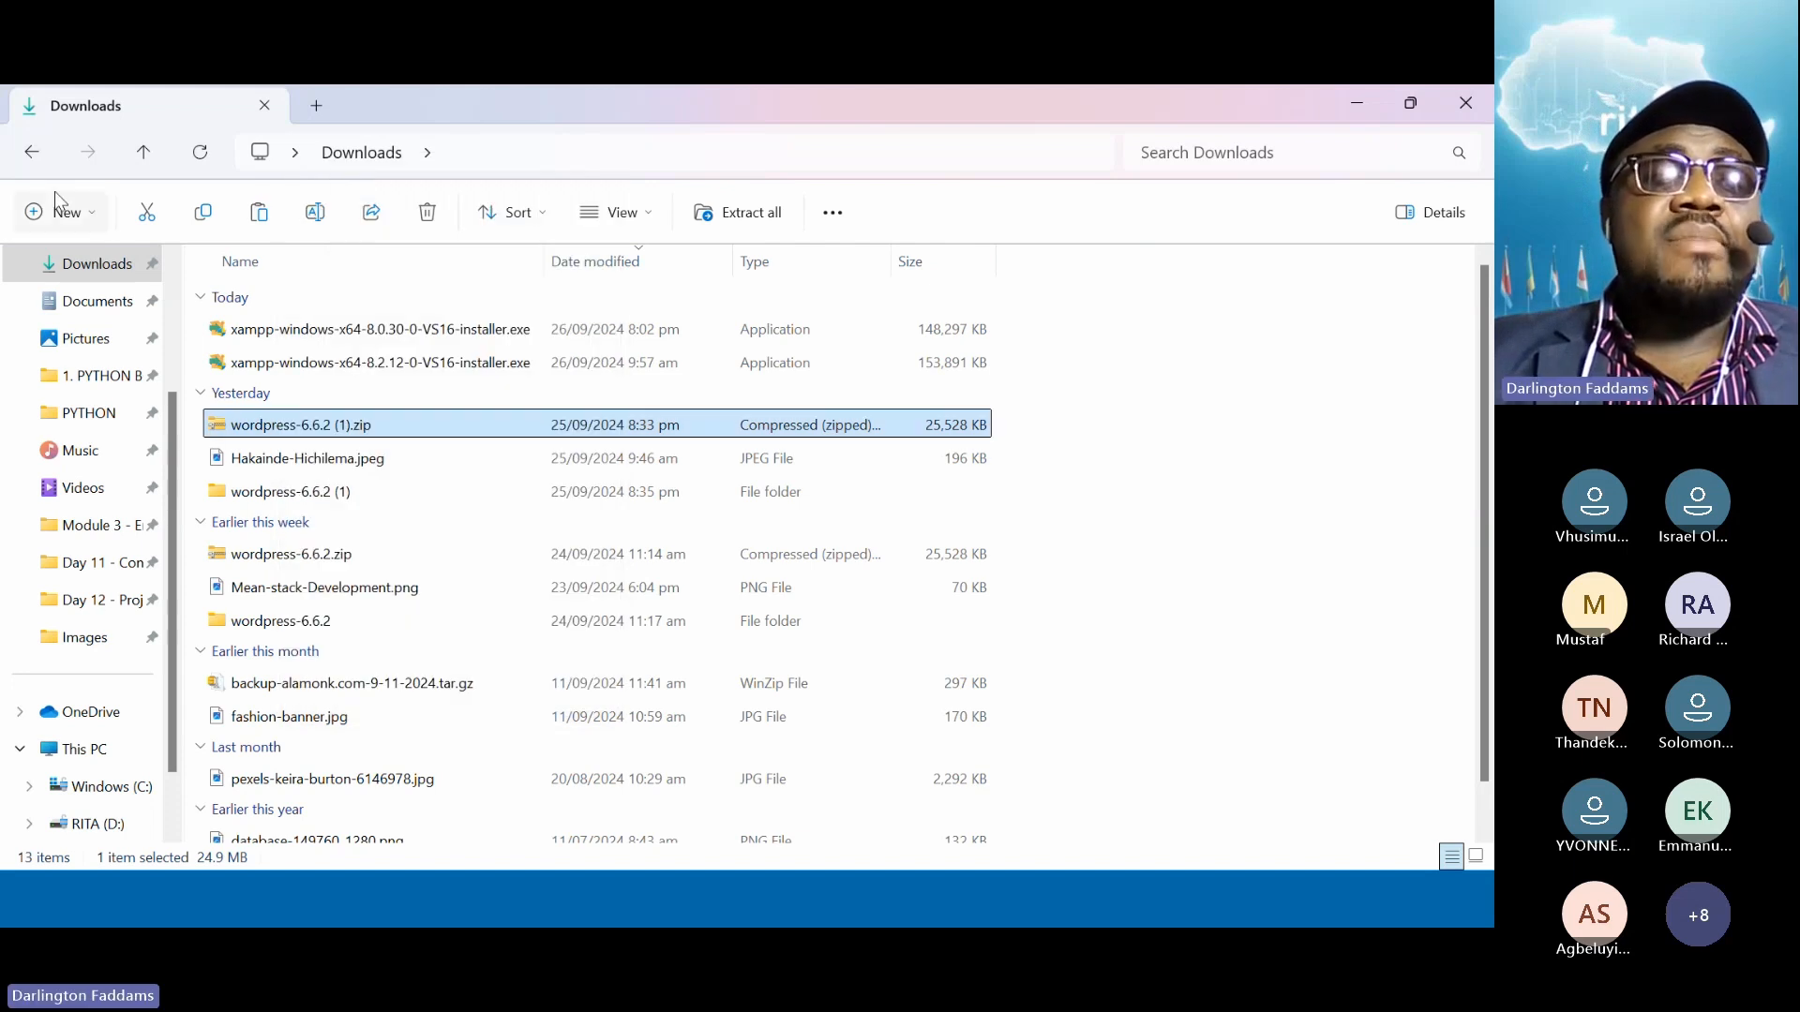
pyautogui.click(38, 156)
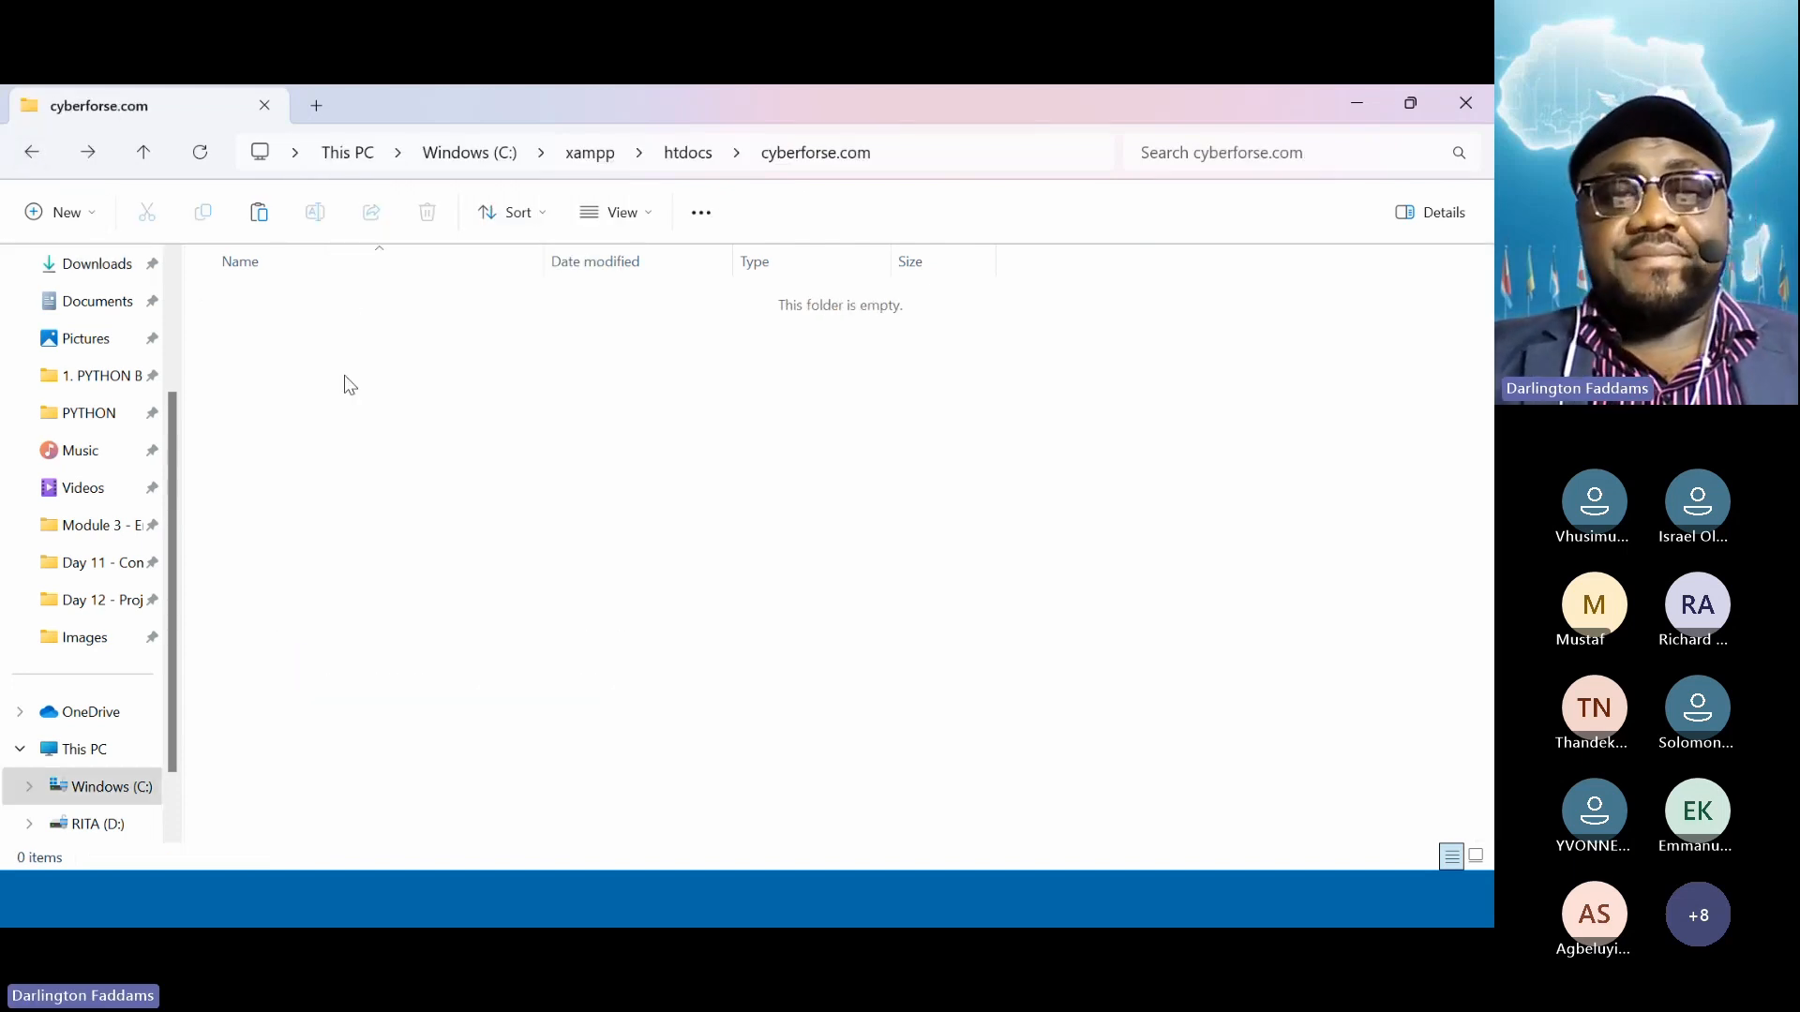
pyautogui.click(259, 212)
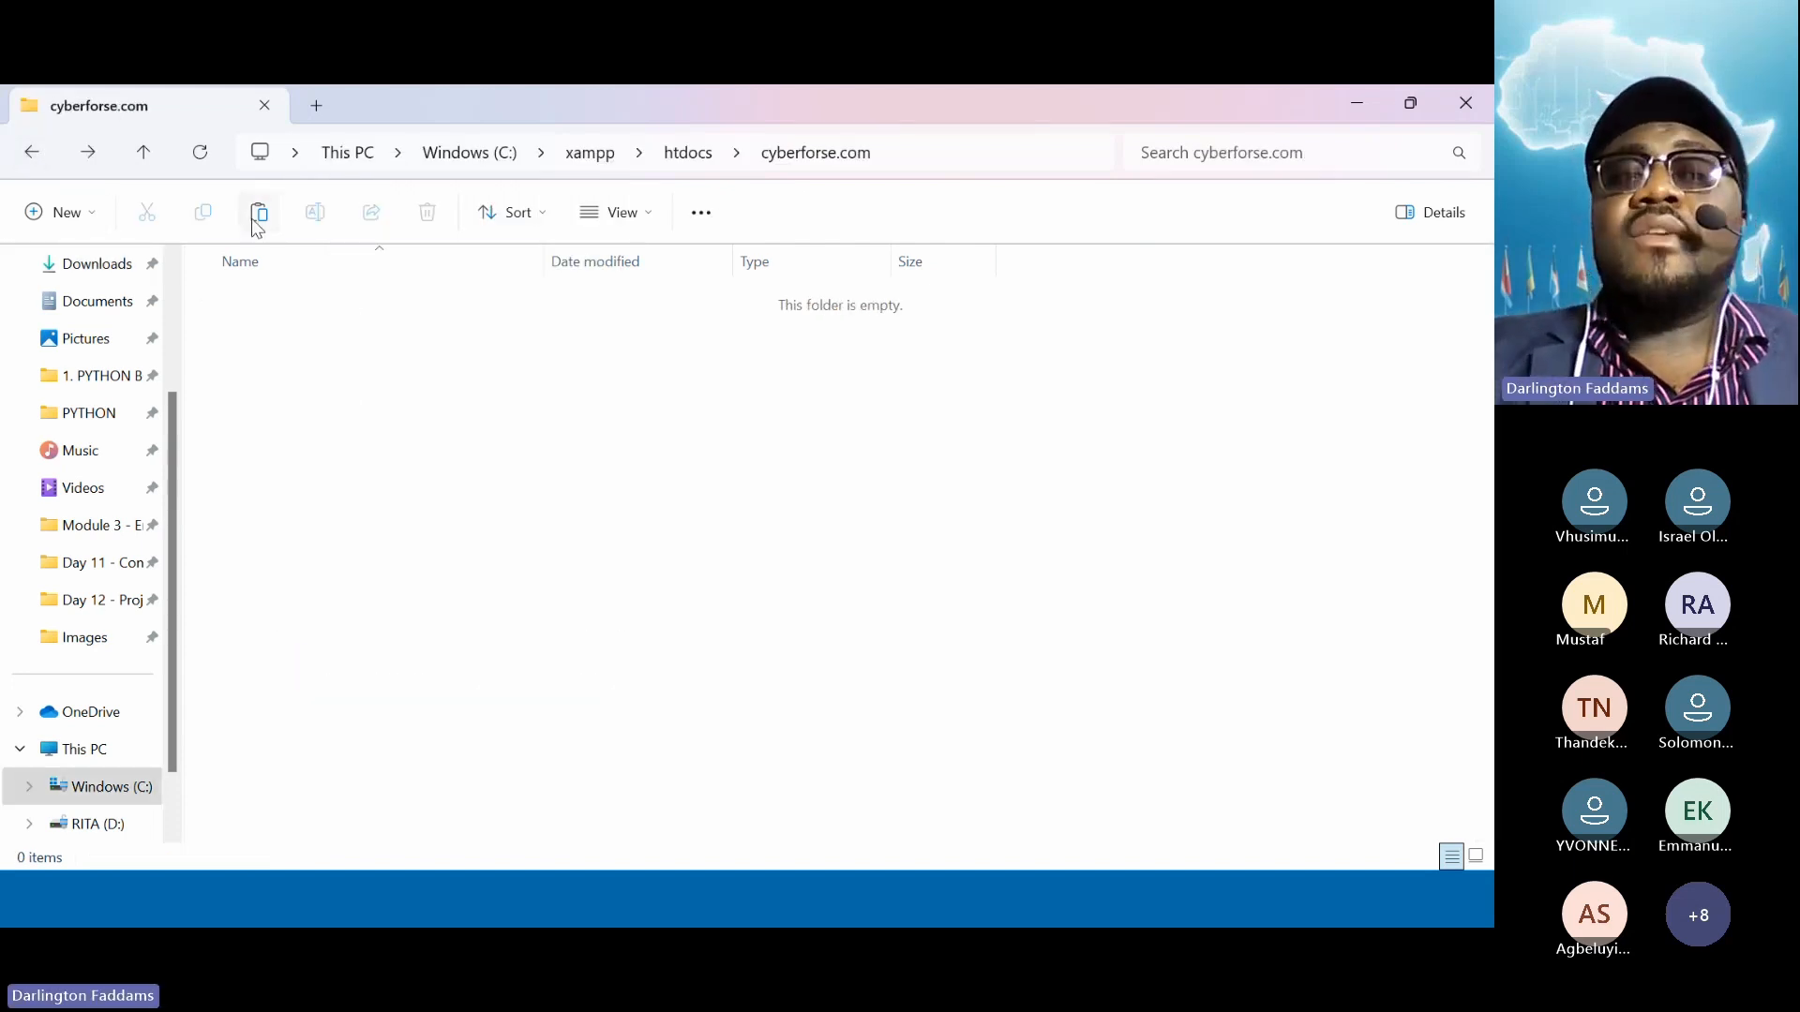
pyautogui.click(332, 429)
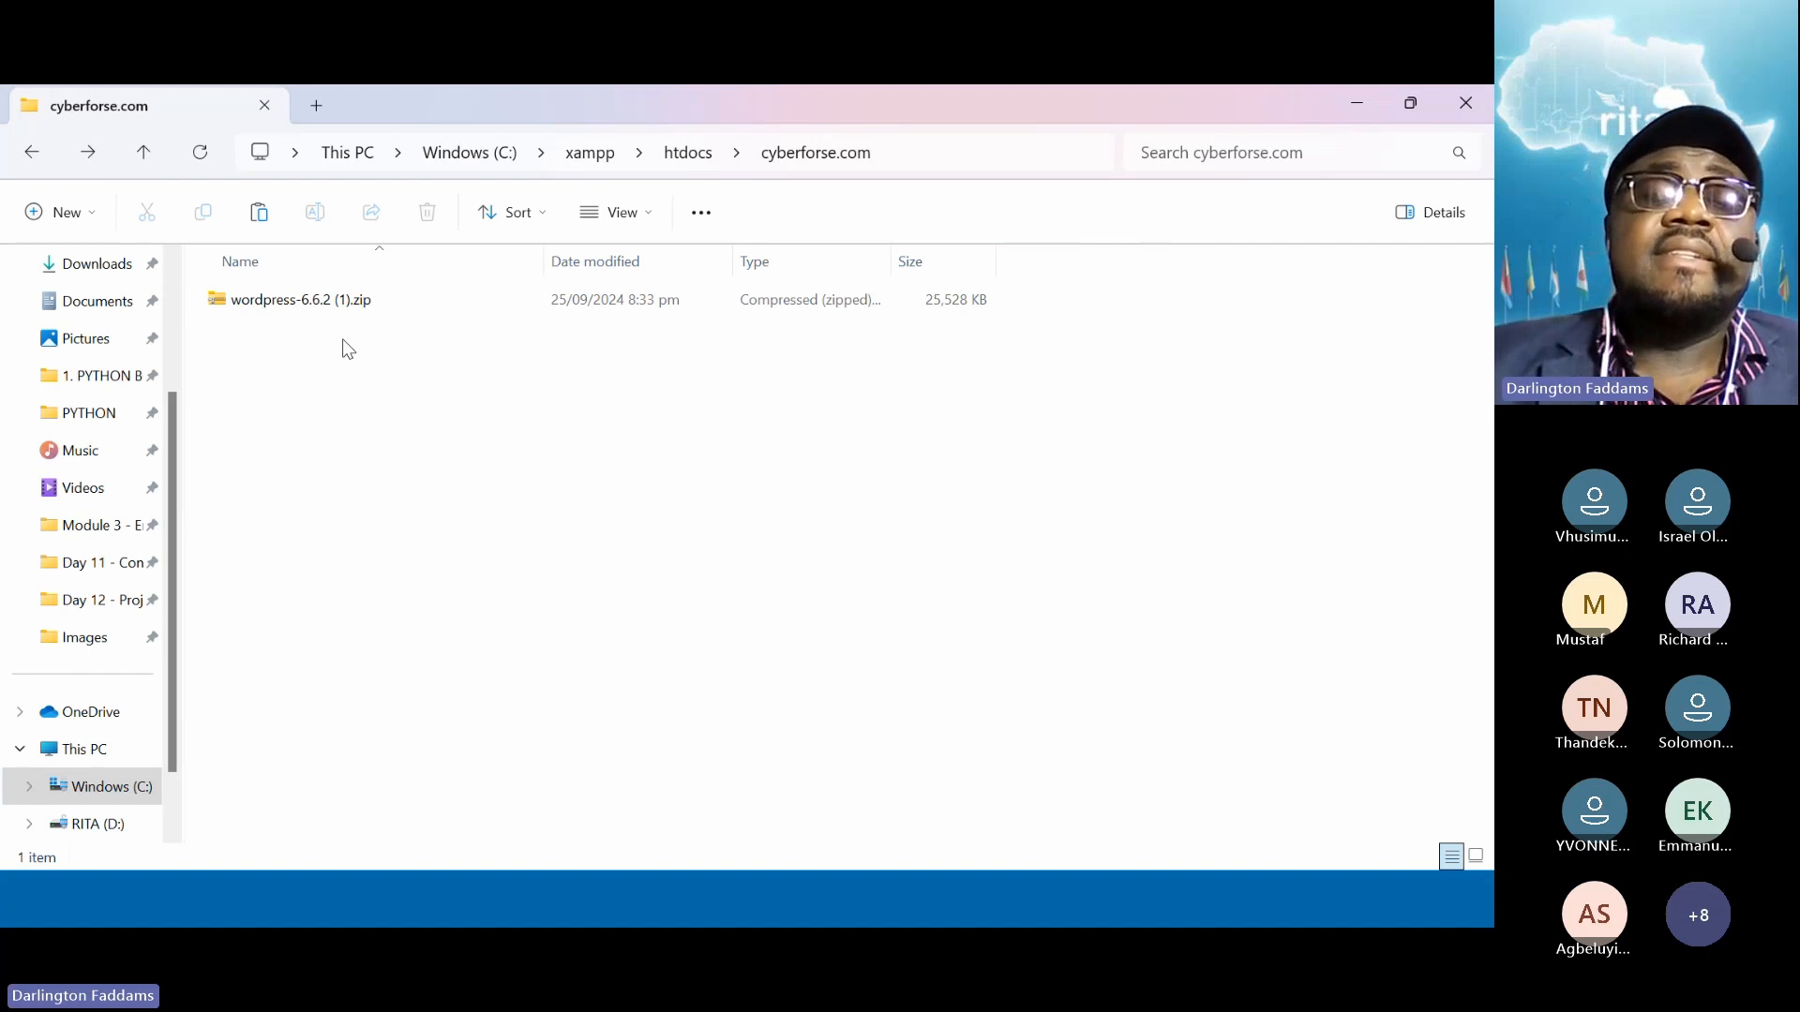
# Extract wordpress-6.6.2 (1).zip with Extract All into a wordpress-6.6.2 (1) folder
pyautogui.click(267, 319)
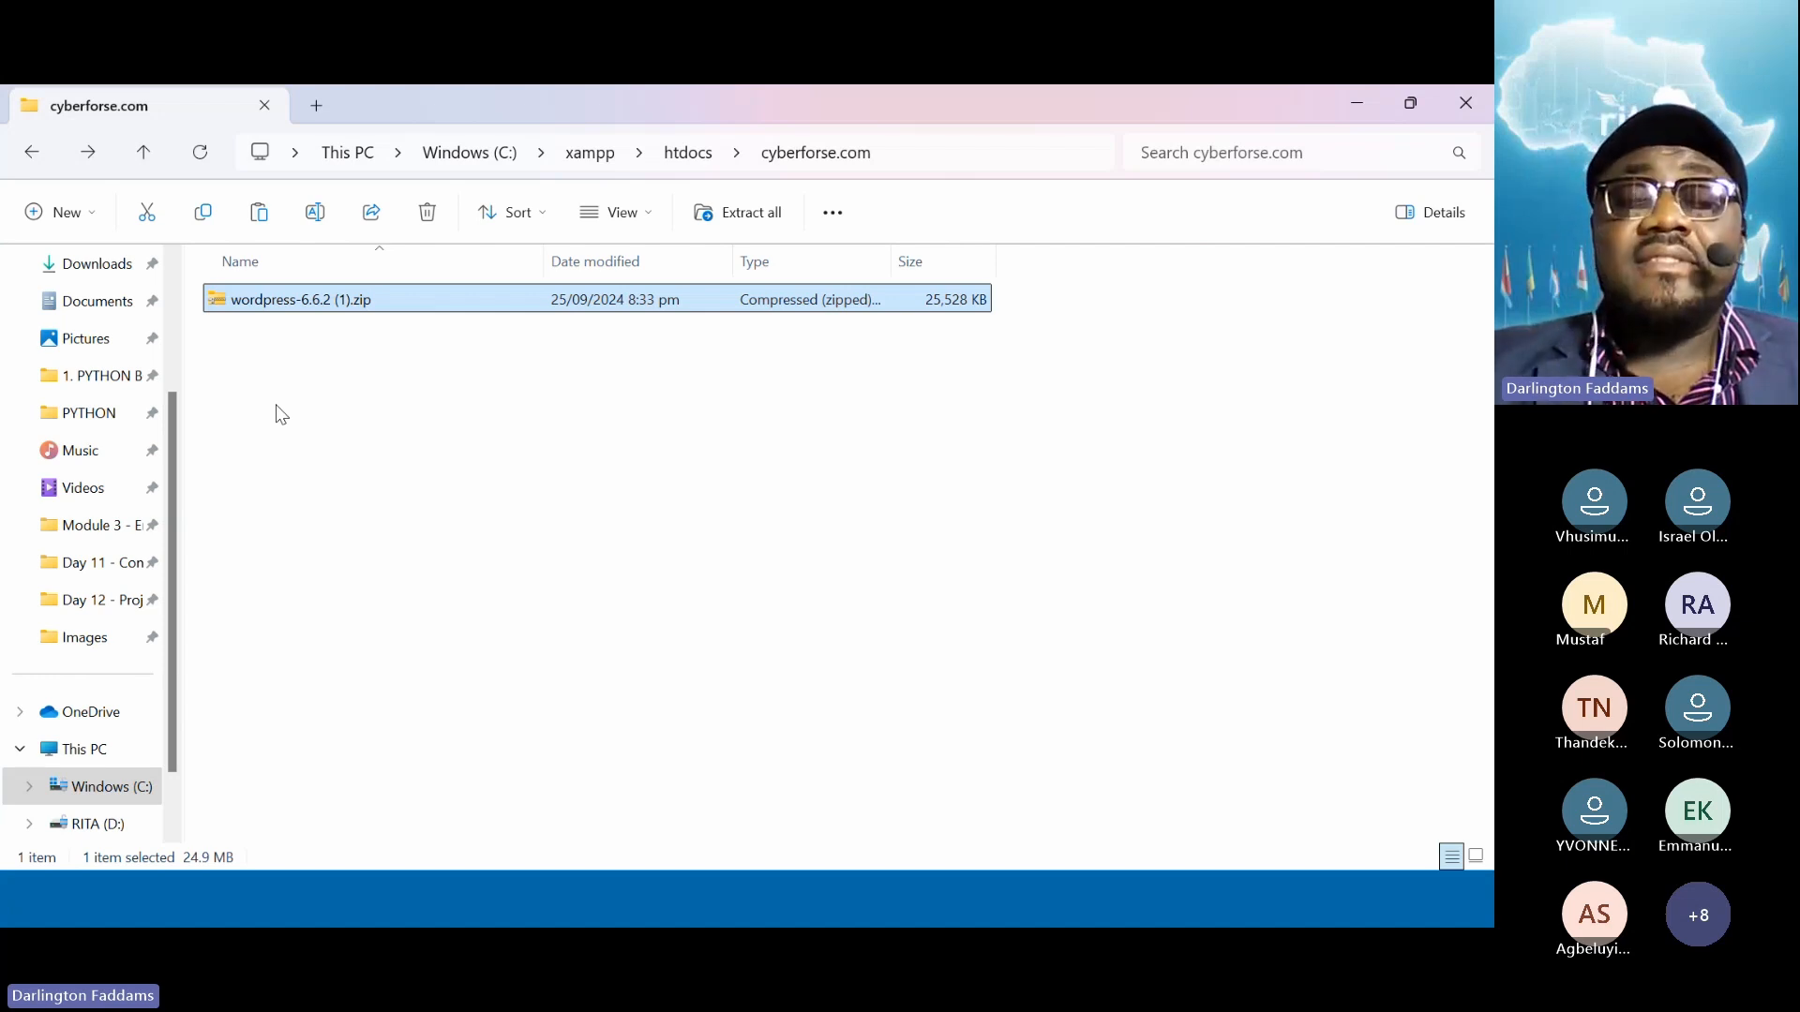
pyautogui.press('super+plus')
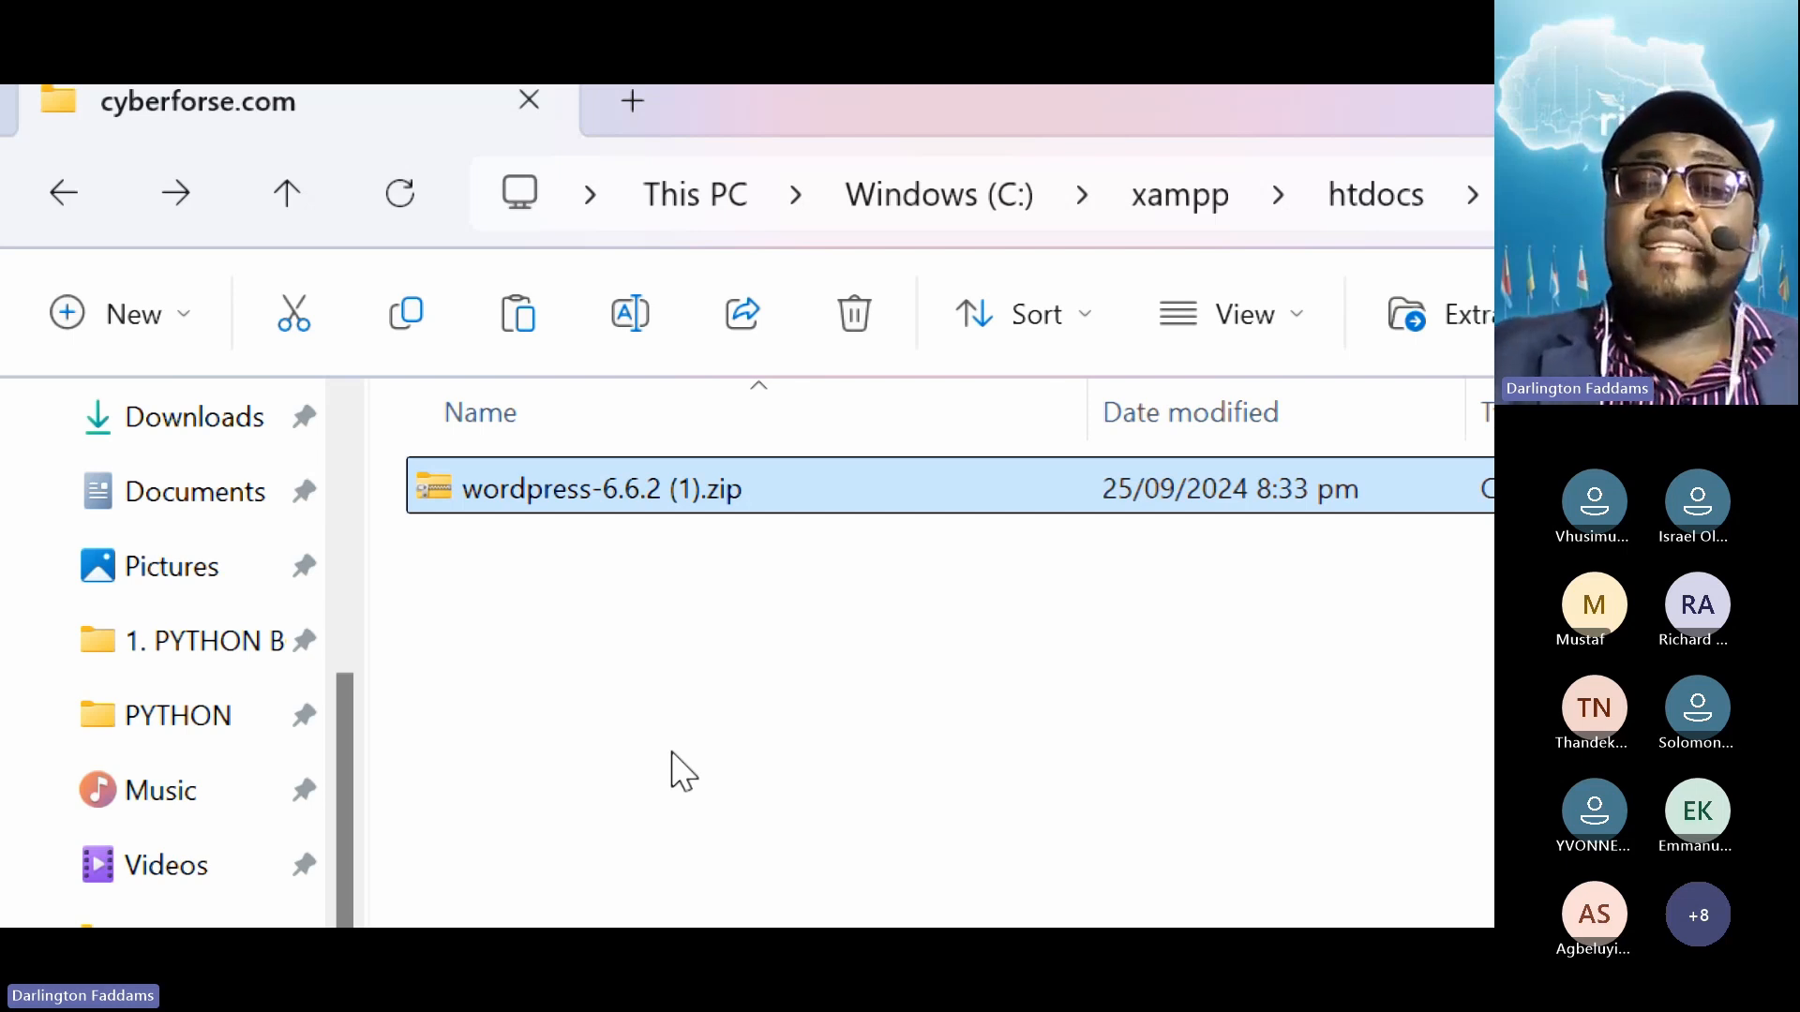
pyautogui.rightClick(574, 510)
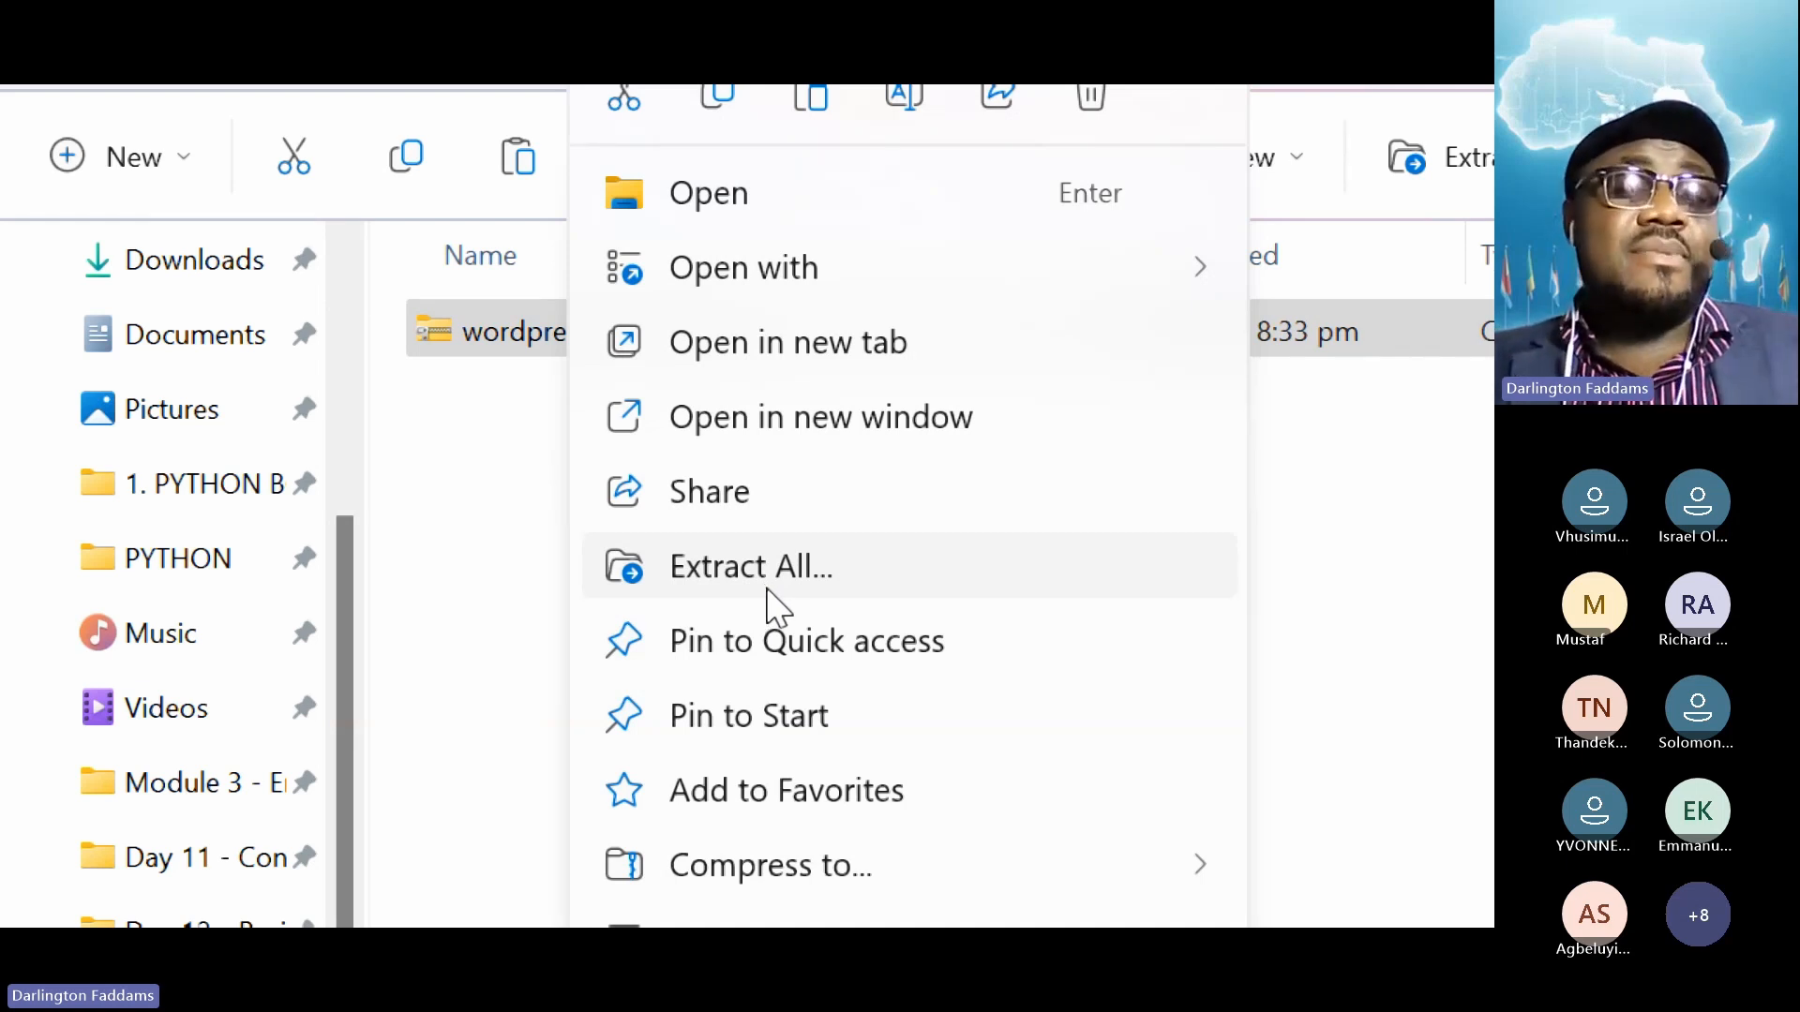
pyautogui.click(470, 501)
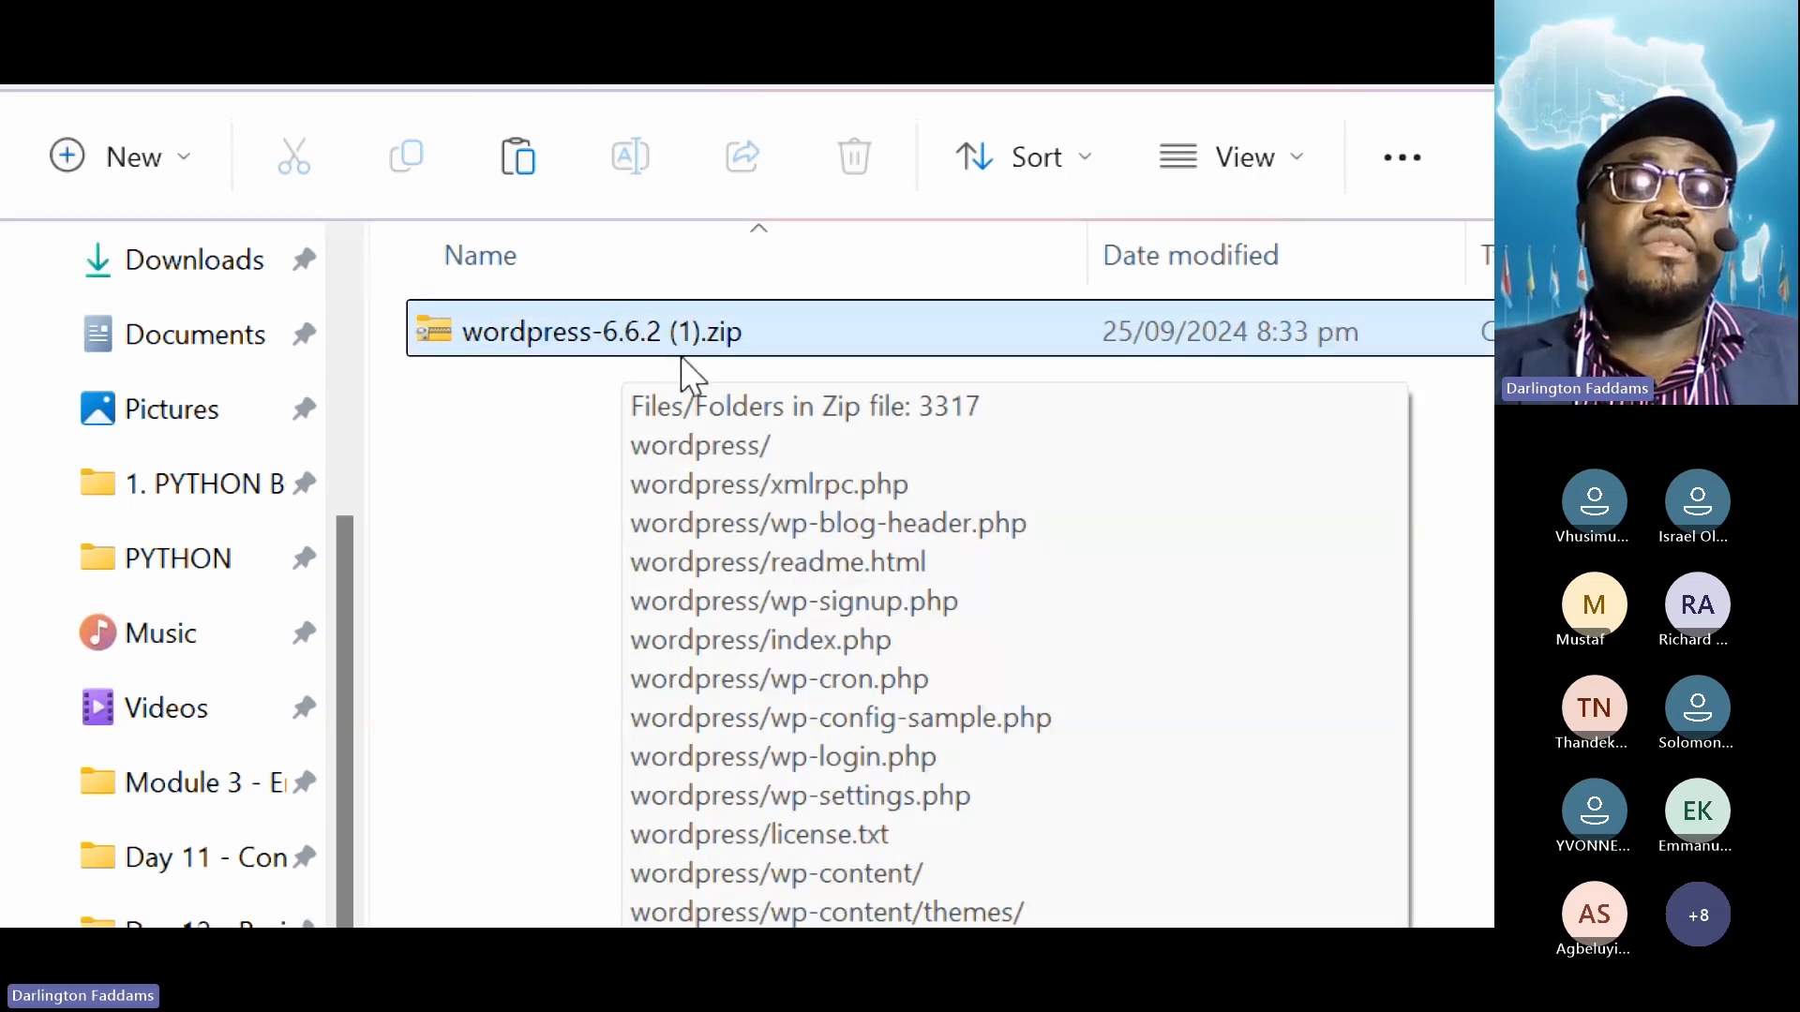
pyautogui.rightClick(575, 330)
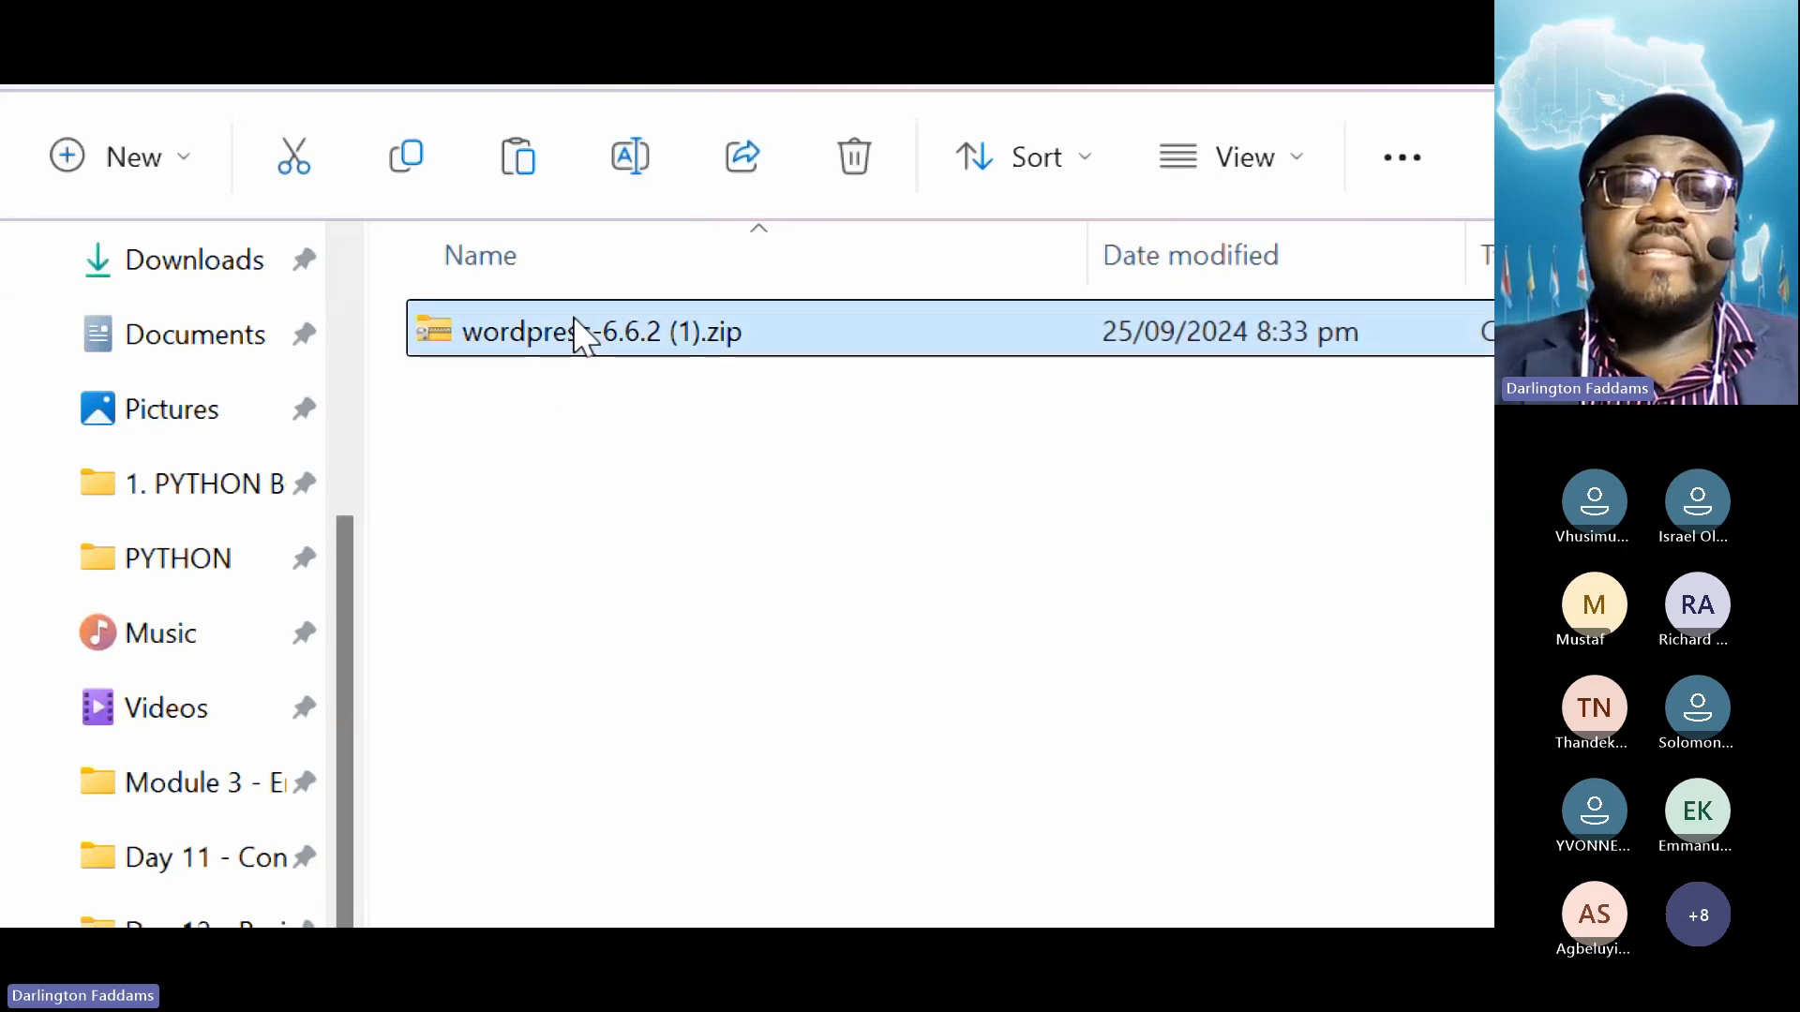
pyautogui.click(837, 582)
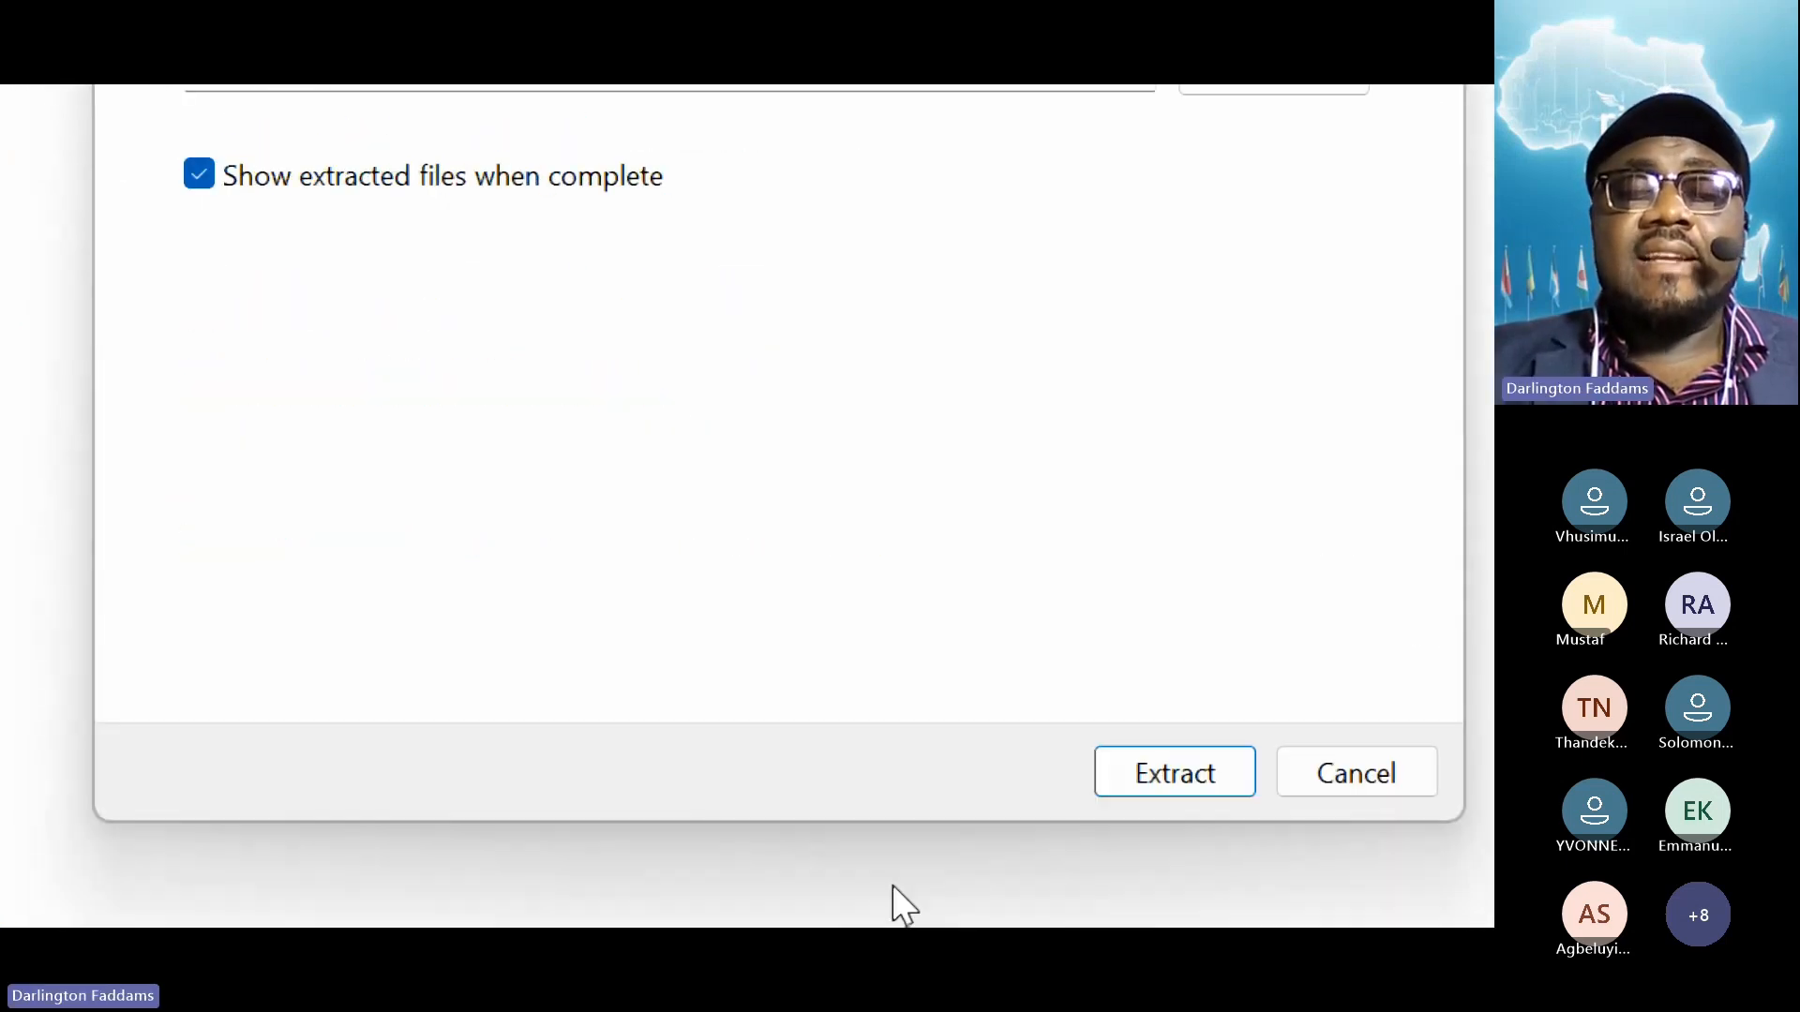
pyautogui.click(1134, 786)
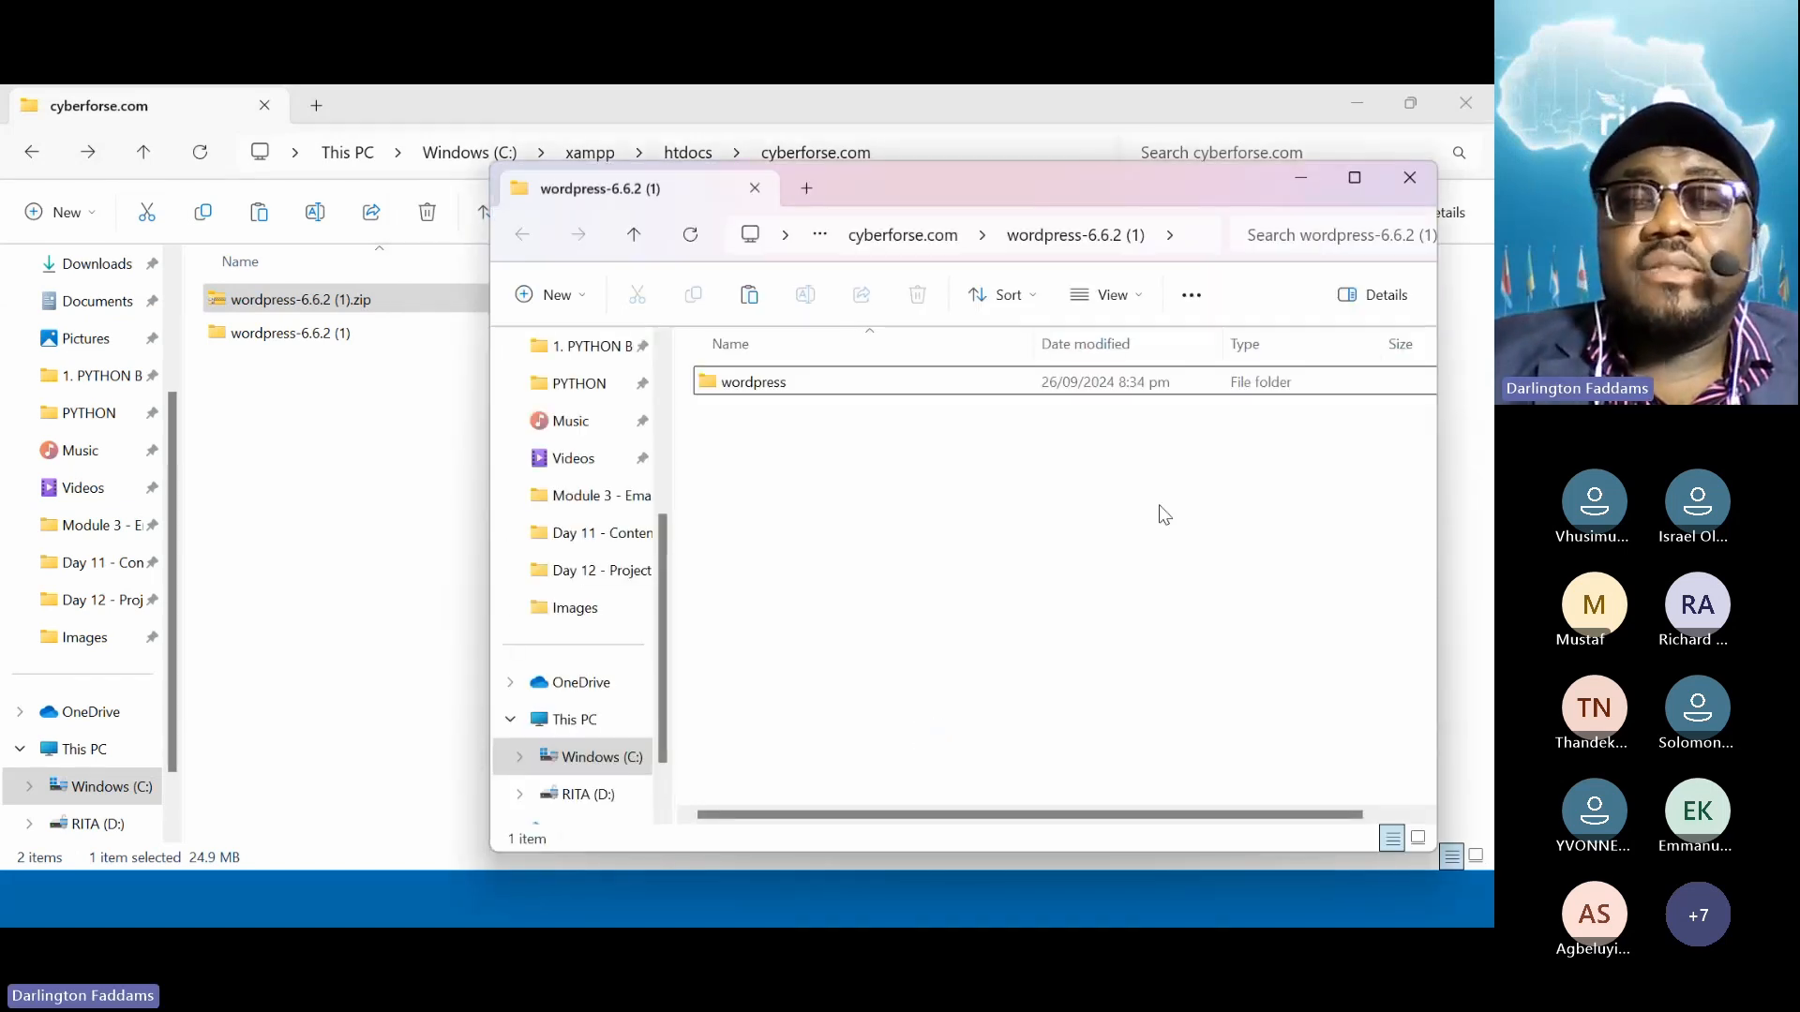
# Close the extracted-files window and select the wordpress-6.6.2 (1) folder in cyberforse.com
pyautogui.hotkey('ctrl', 'w')
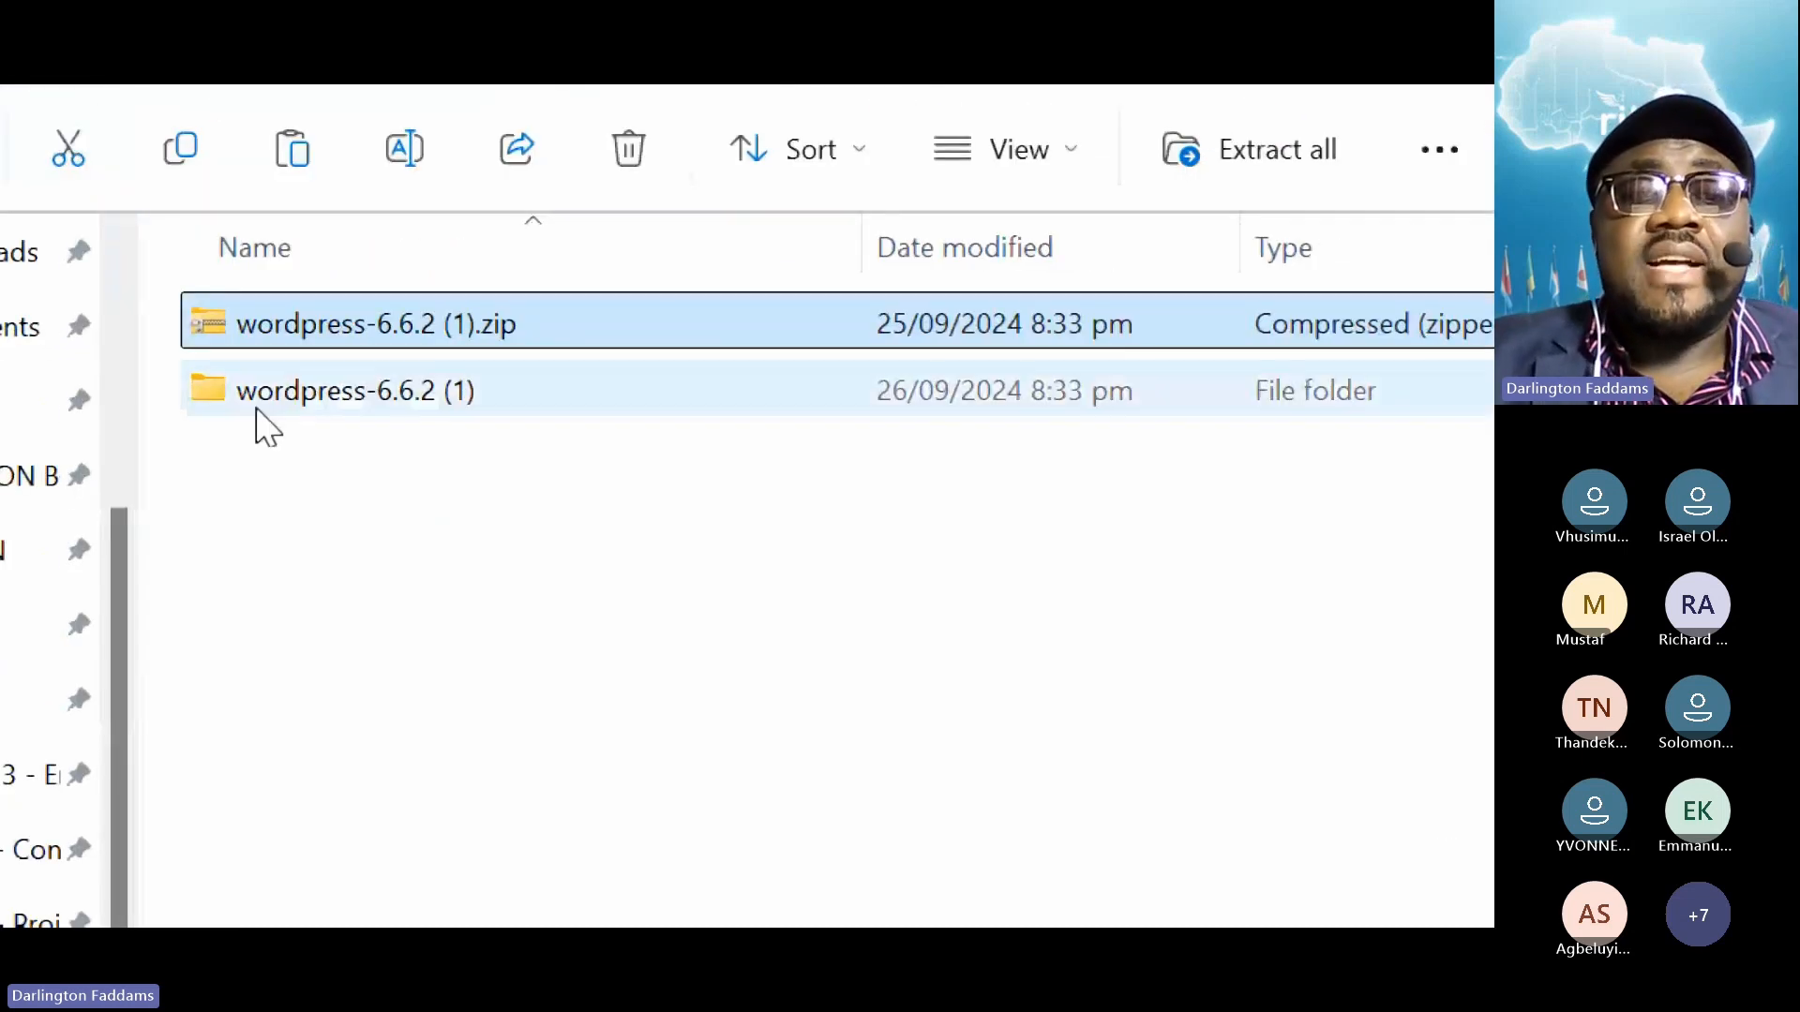
pyautogui.click(319, 394)
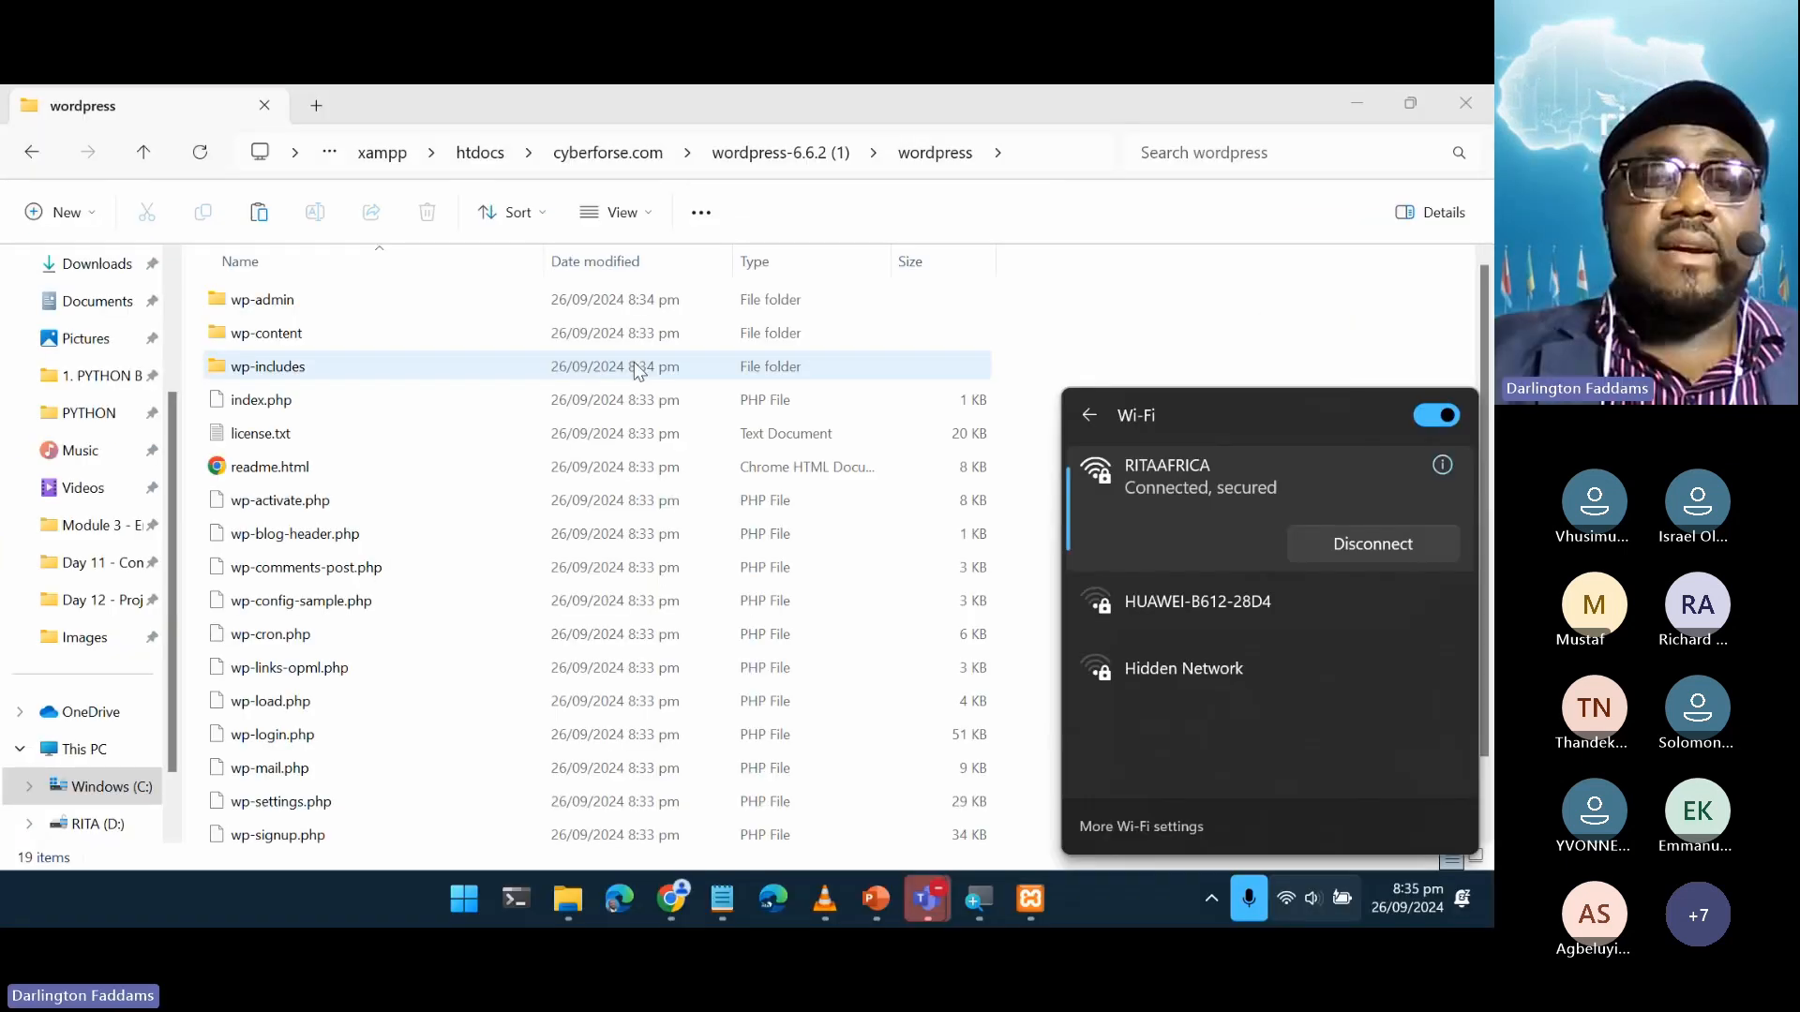
pyautogui.click(633, 362)
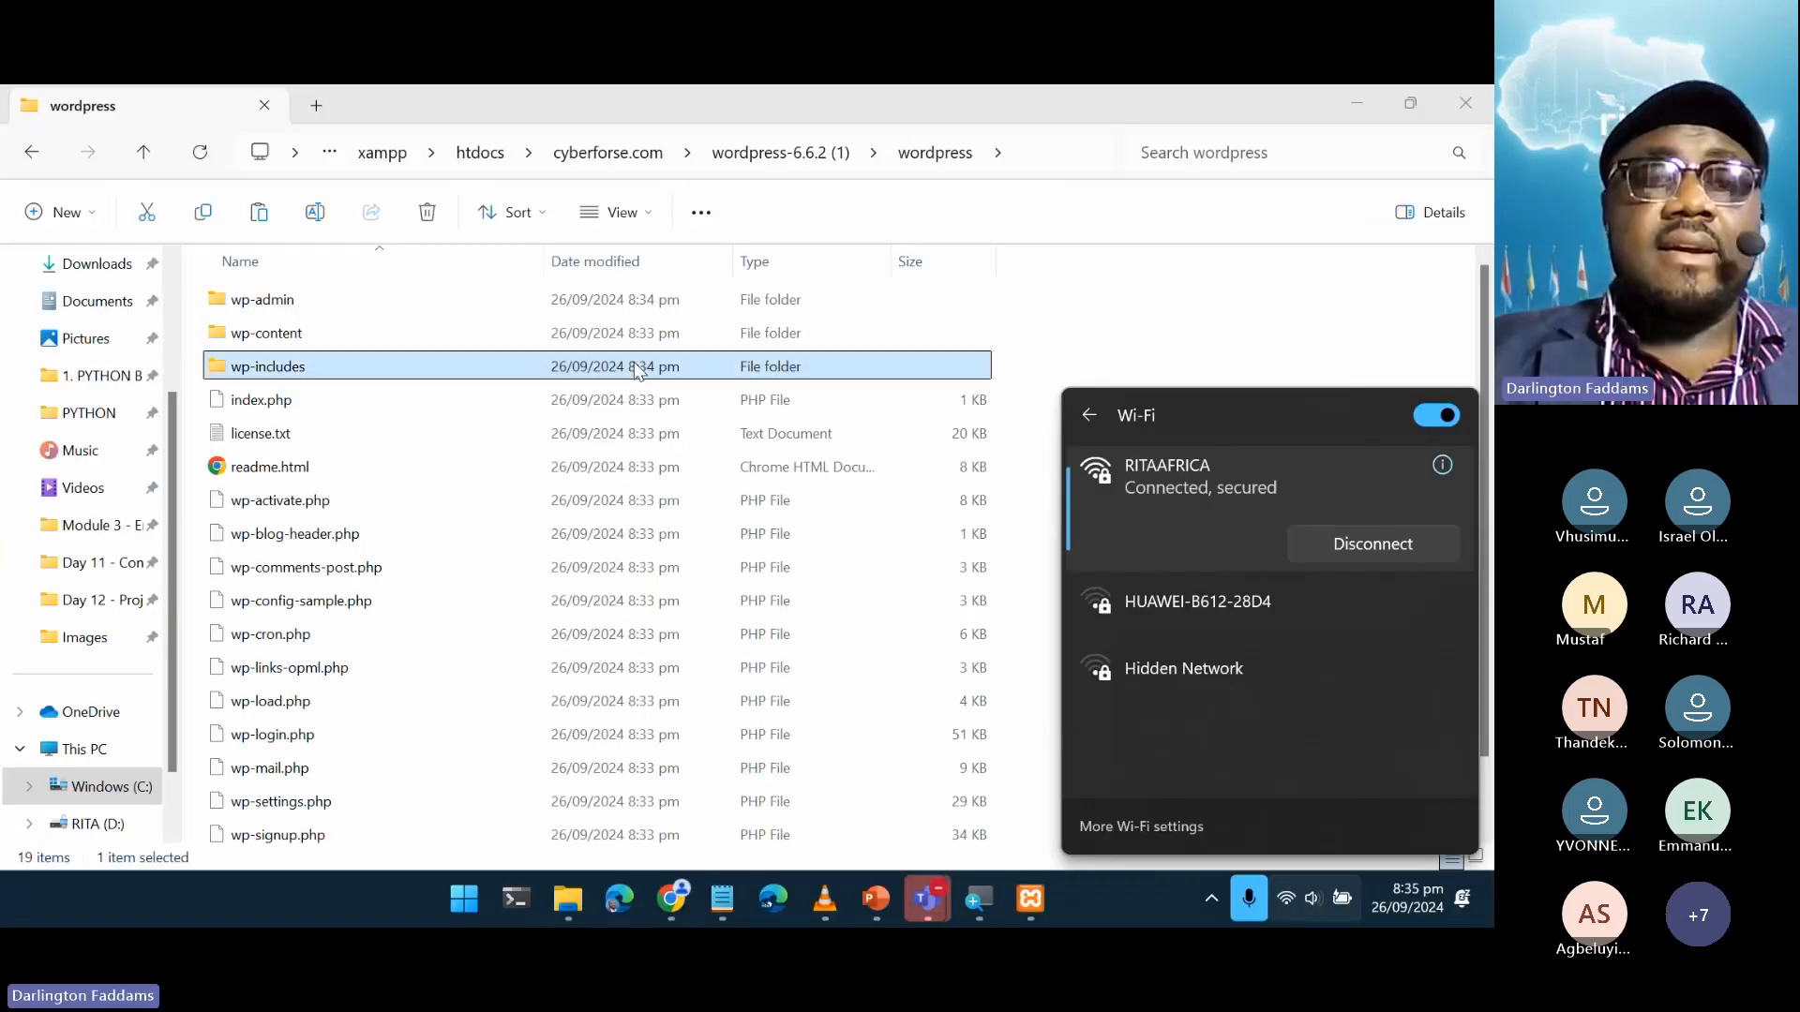
pyautogui.click(302, 311)
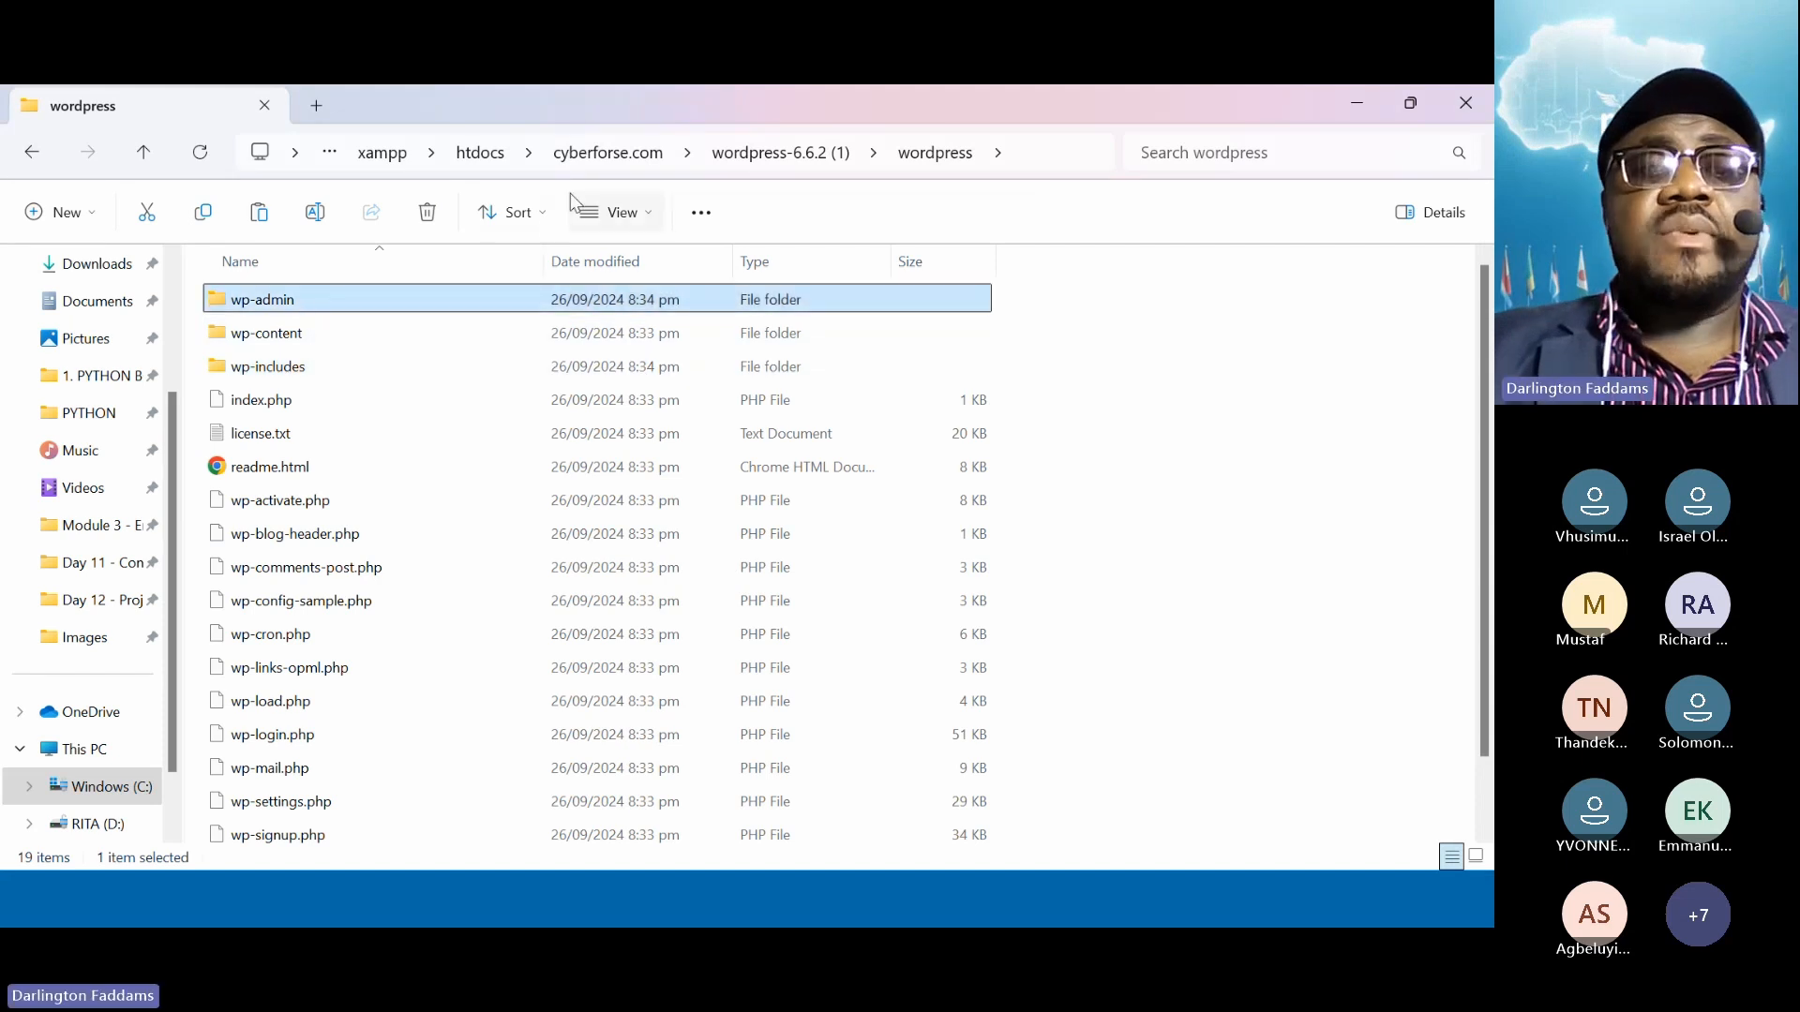
pyautogui.click(573, 157)
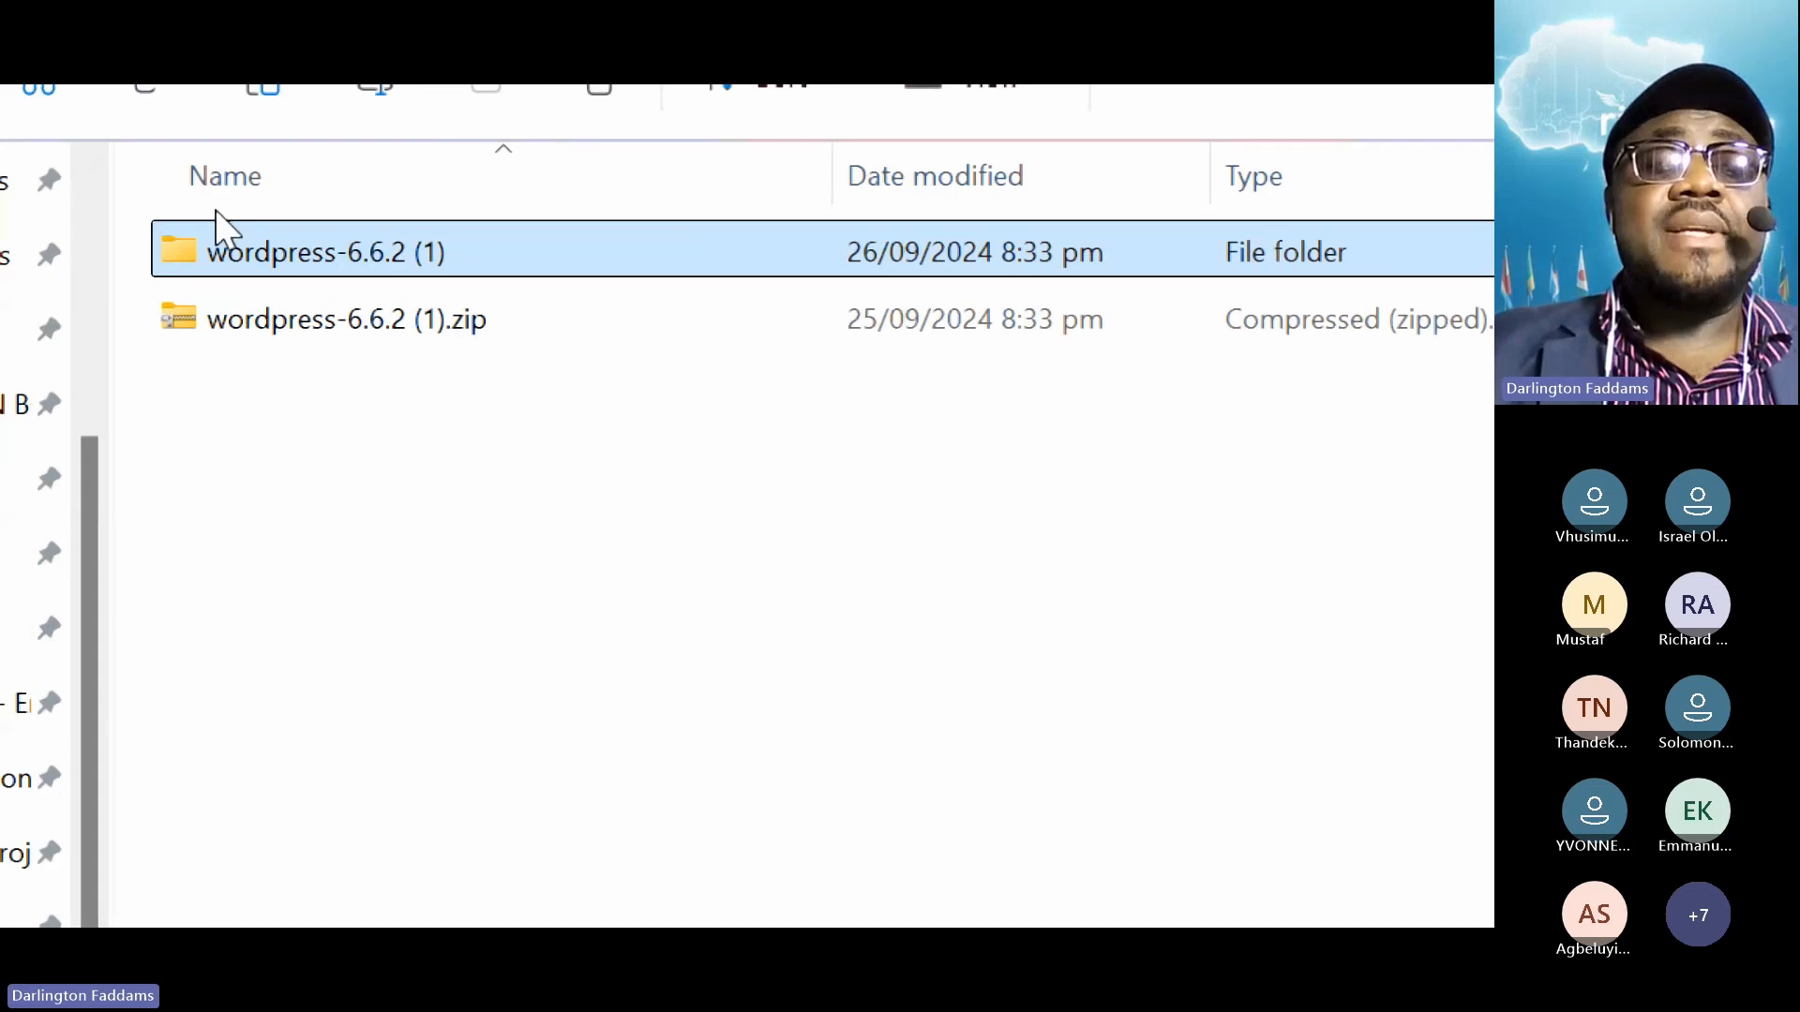
pyautogui.doubleClick(268, 251)
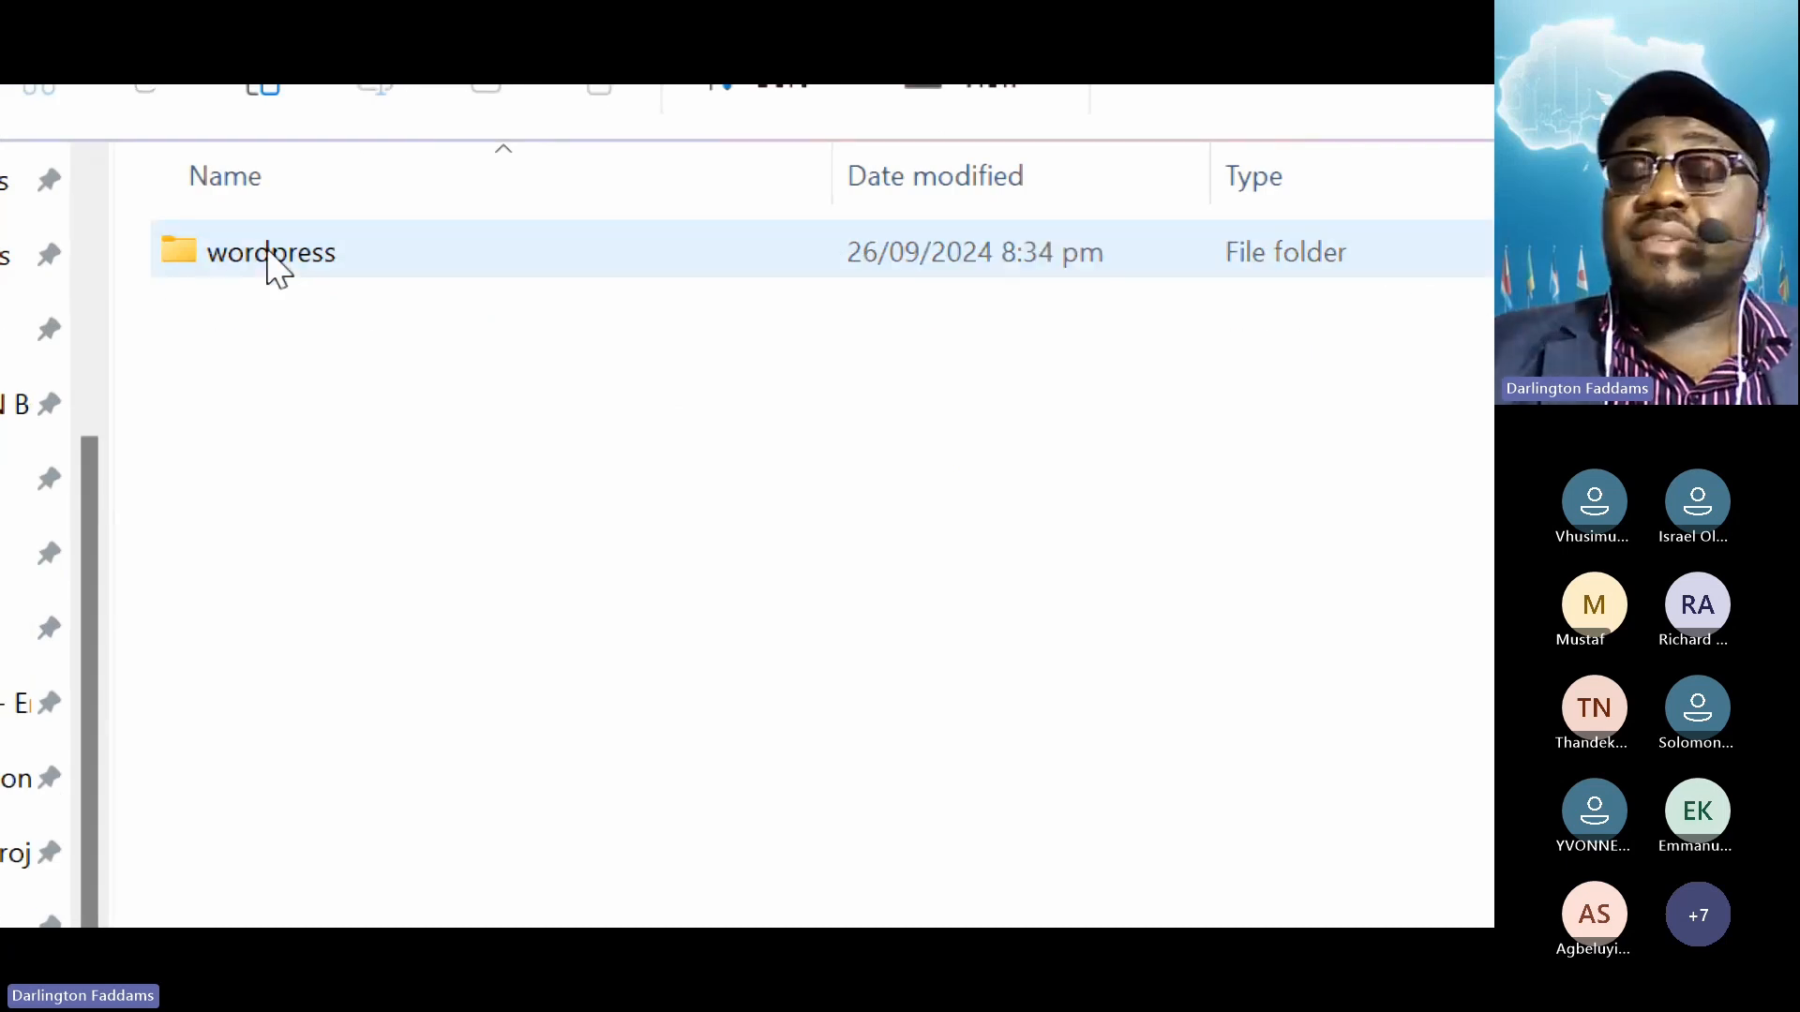
pyautogui.doubleClick(251, 255)
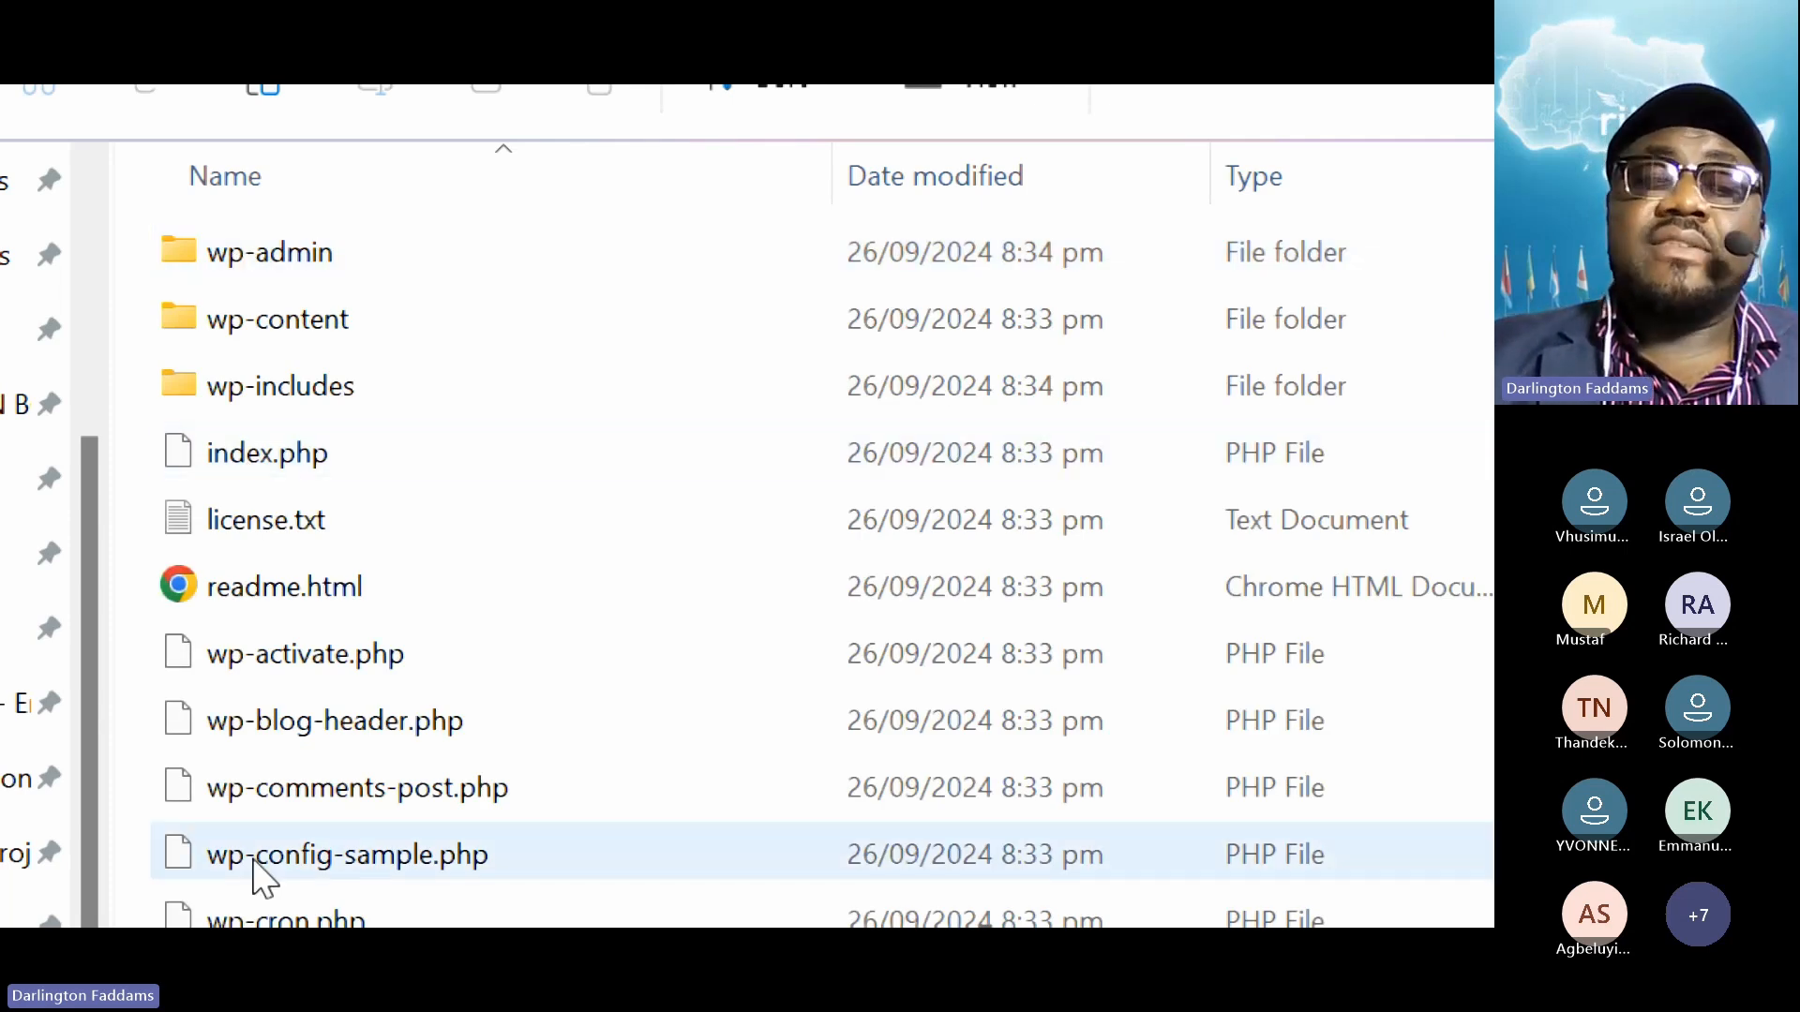
pyautogui.scroll(-3, 249, 892)
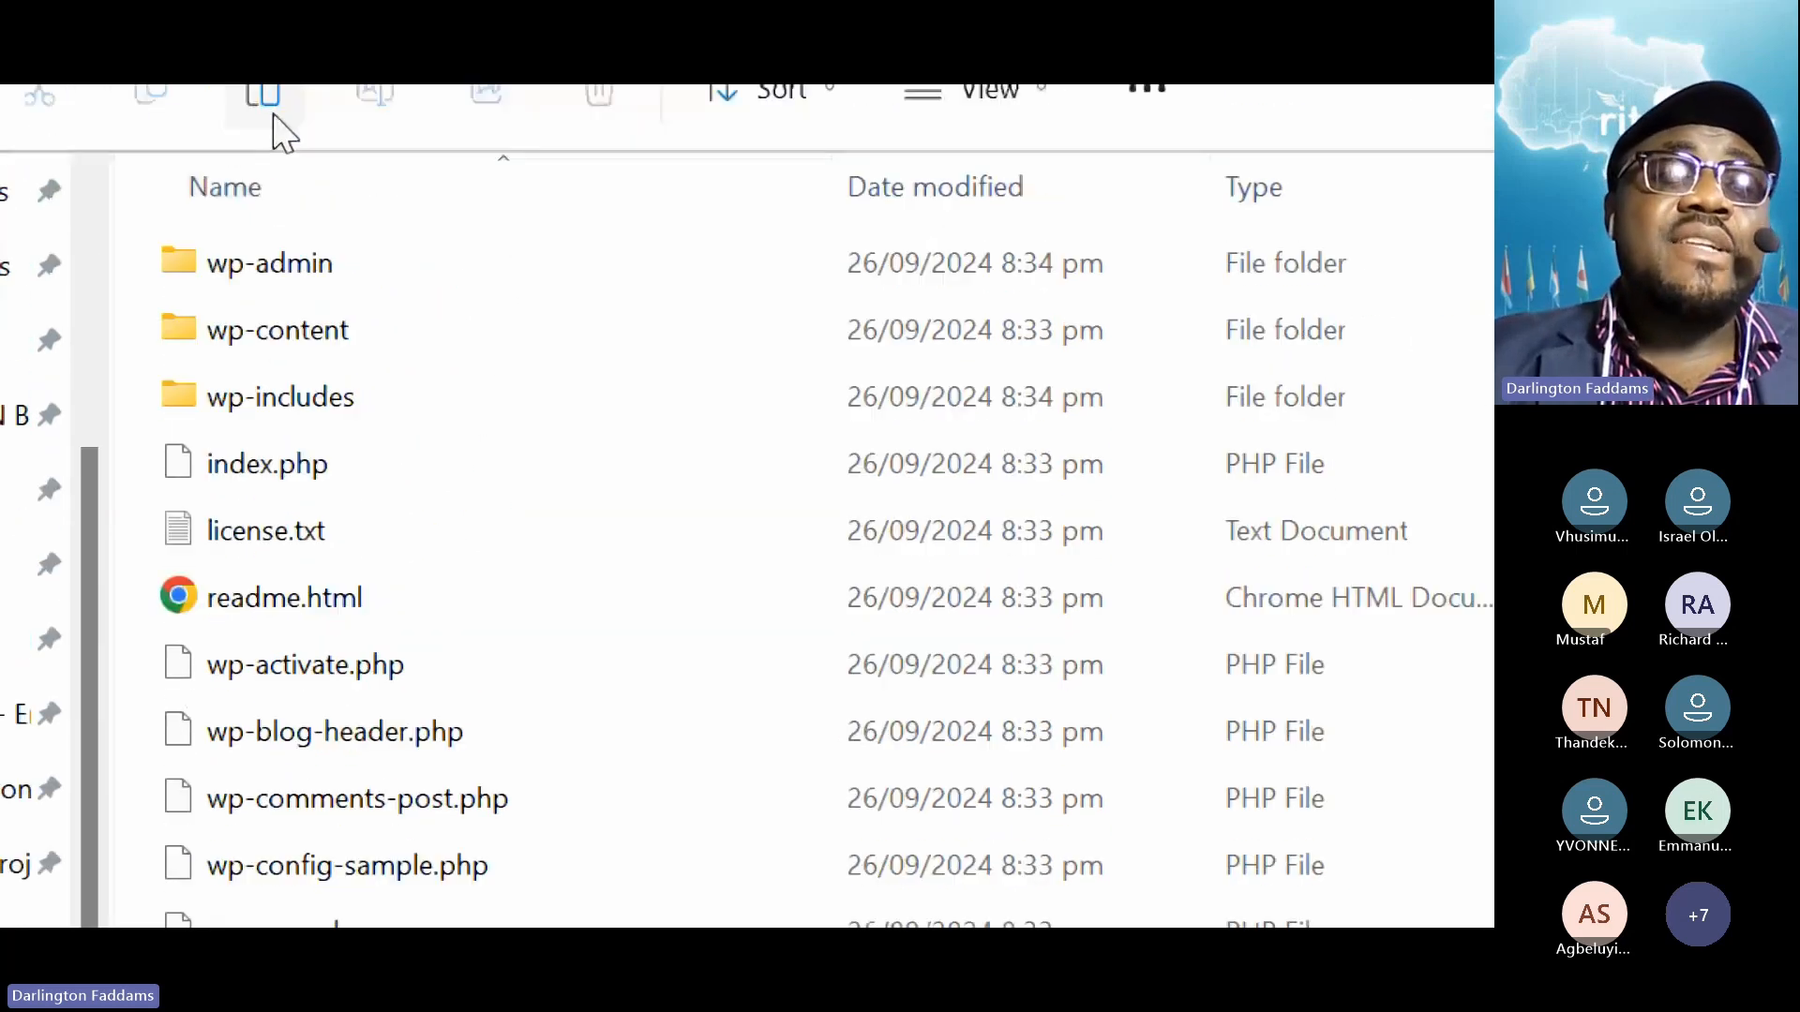
pyautogui.click(316, 281)
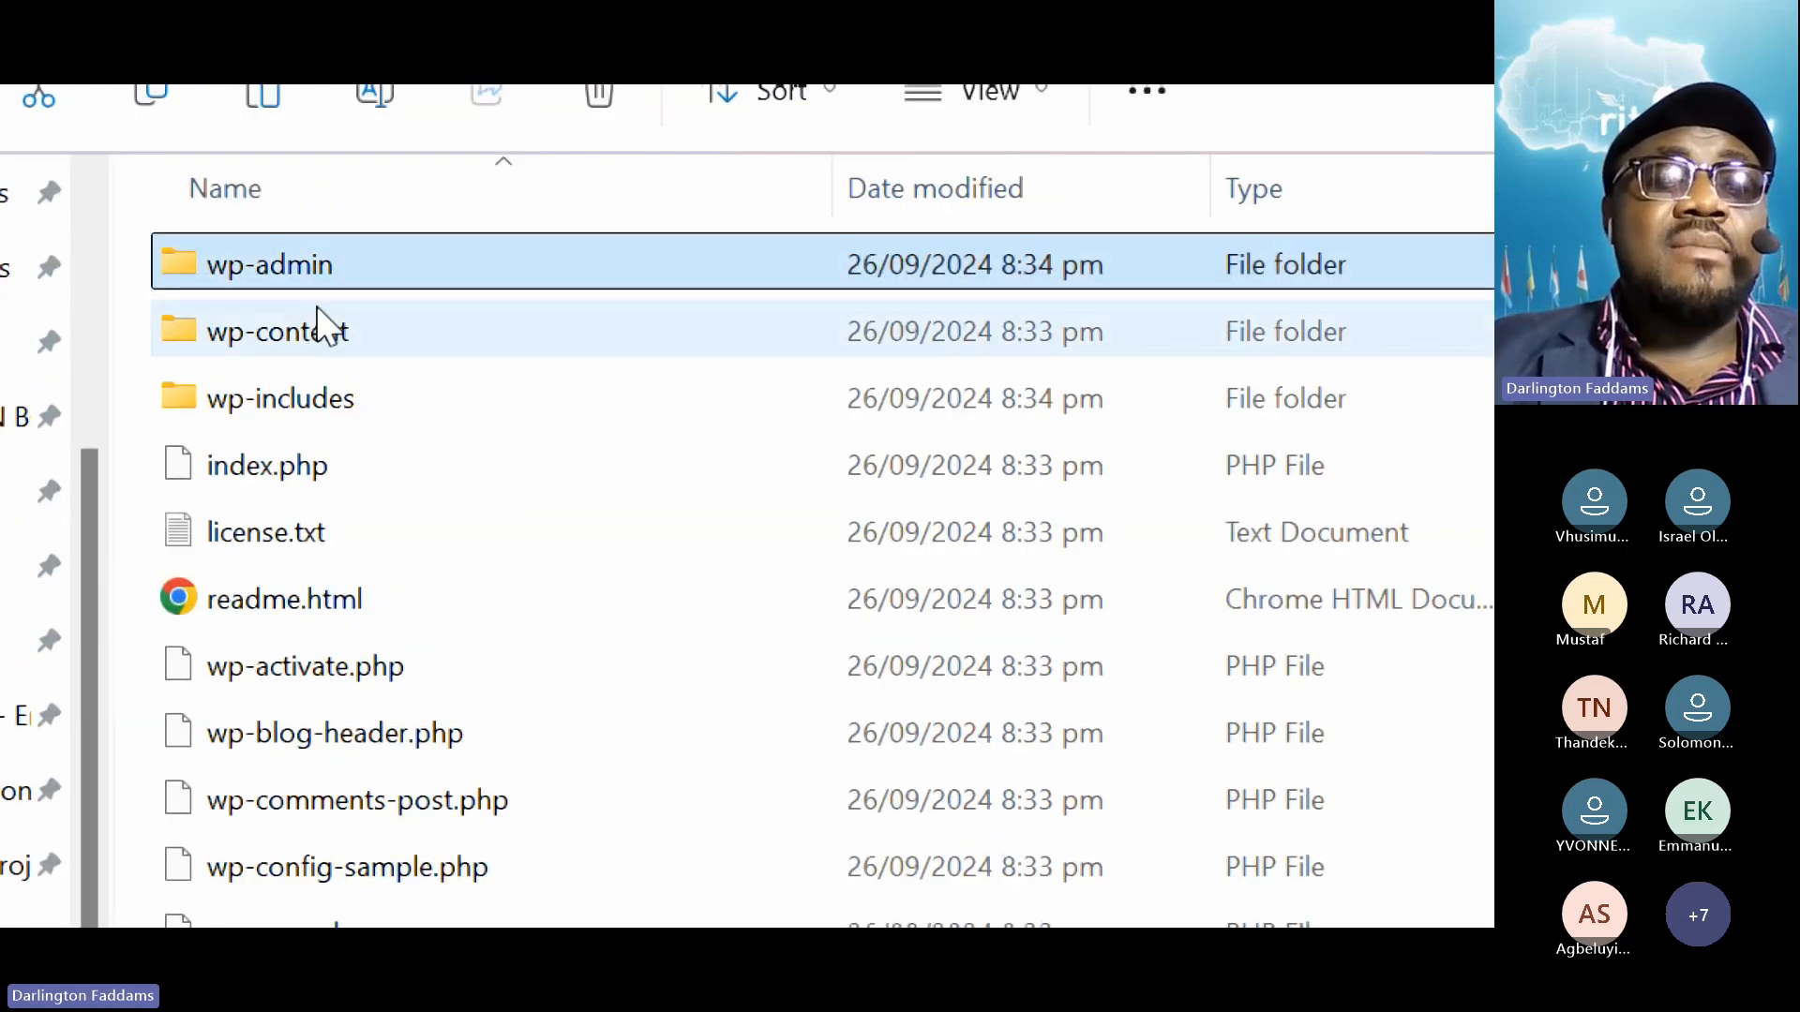
pyautogui.click(317, 324)
pyautogui.click(318, 392)
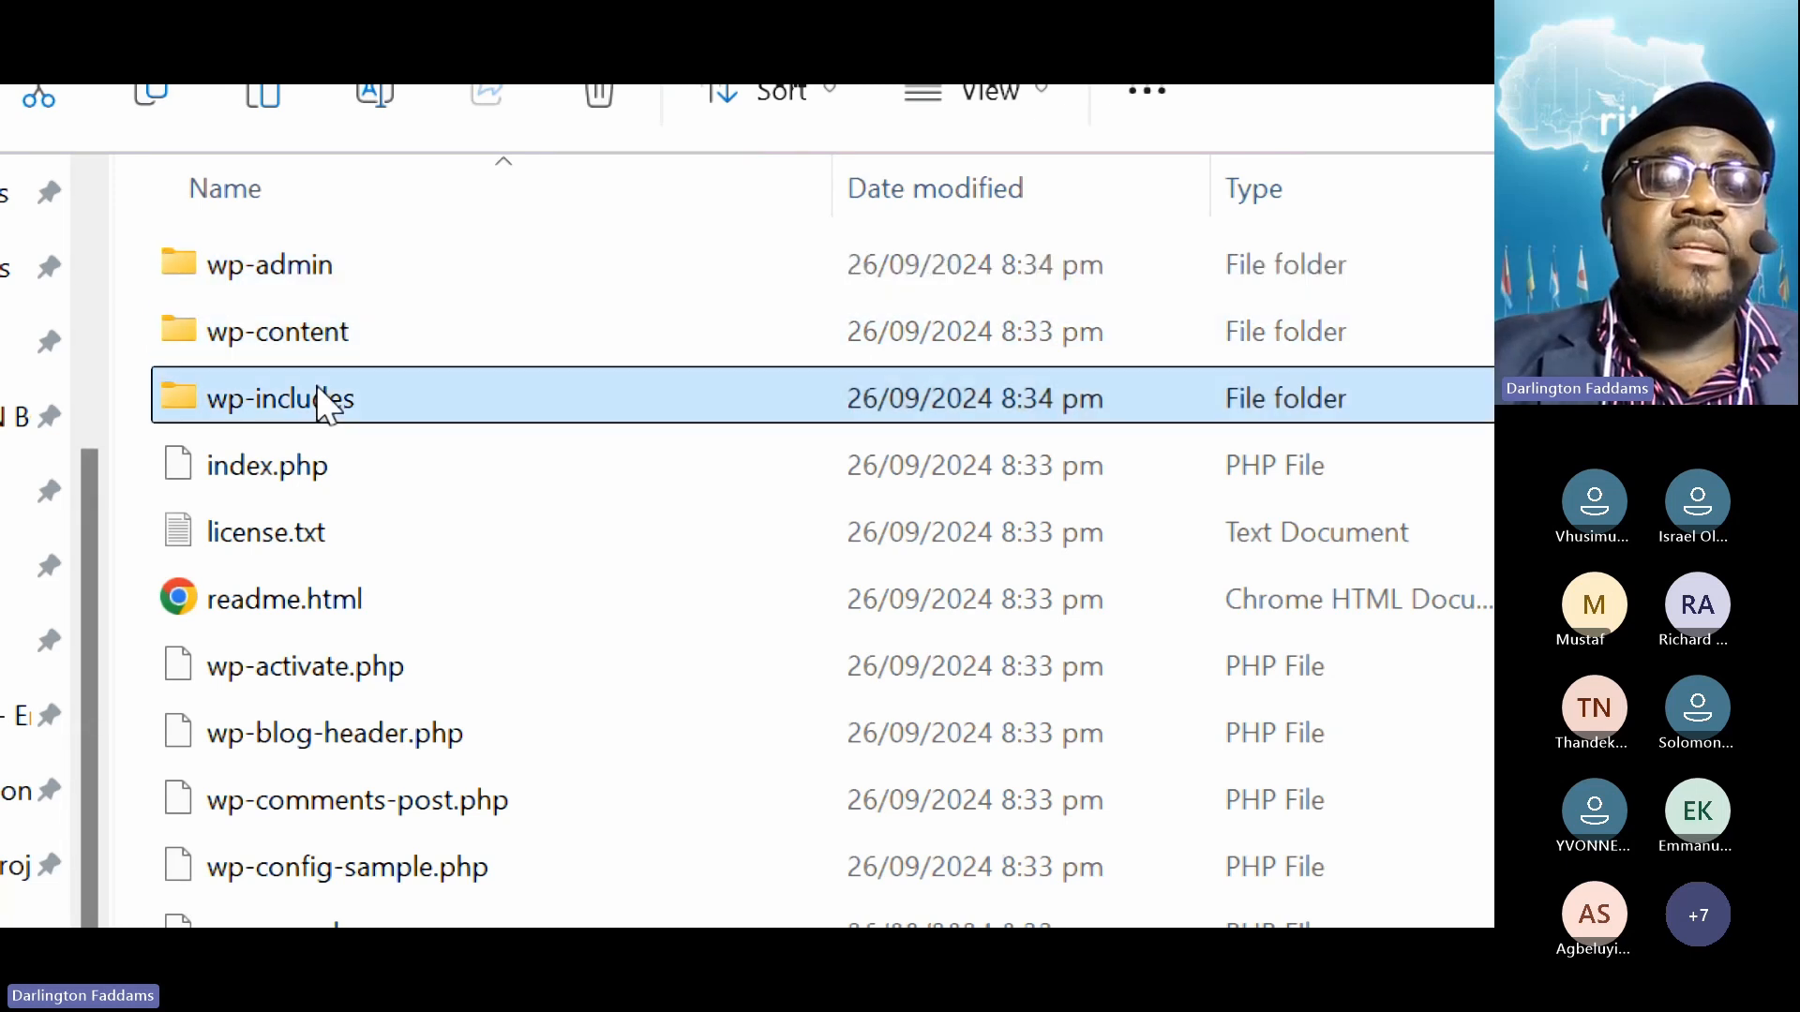
pyautogui.hotkey('ctrl', 'space')
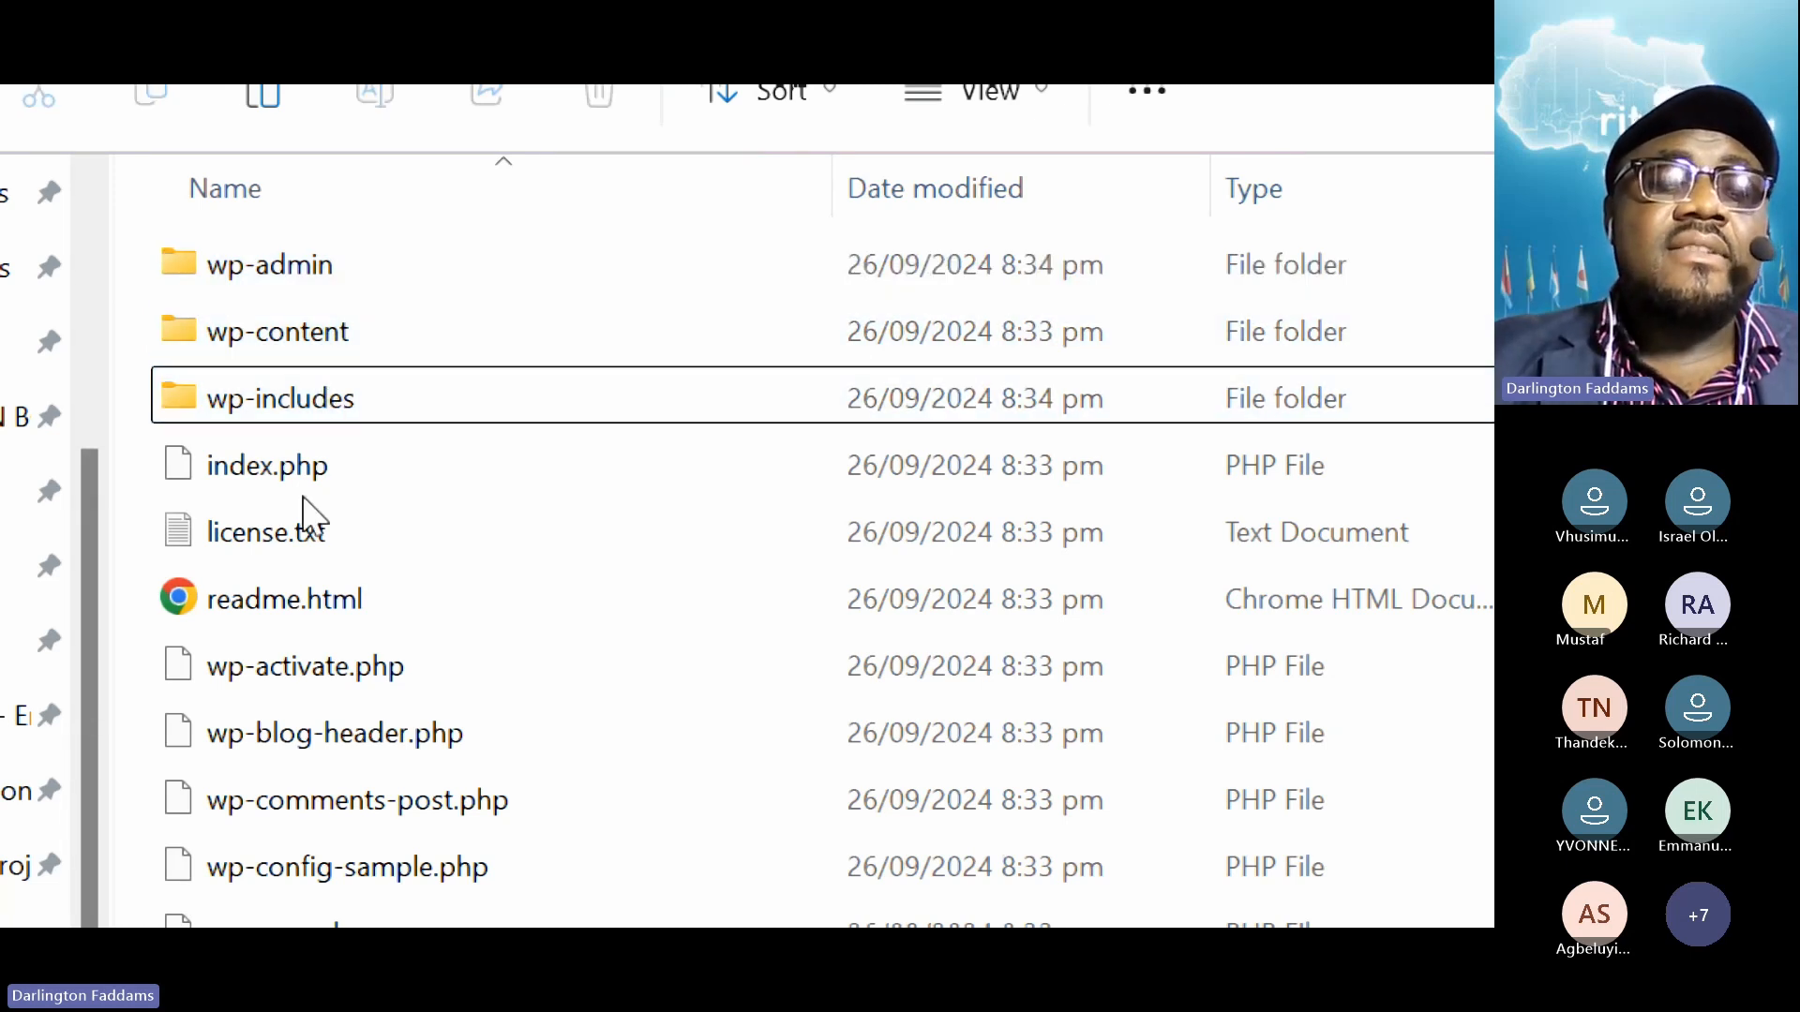
pyautogui.click(301, 546)
pyautogui.click(290, 607)
pyautogui.scroll(-1, 289, 610)
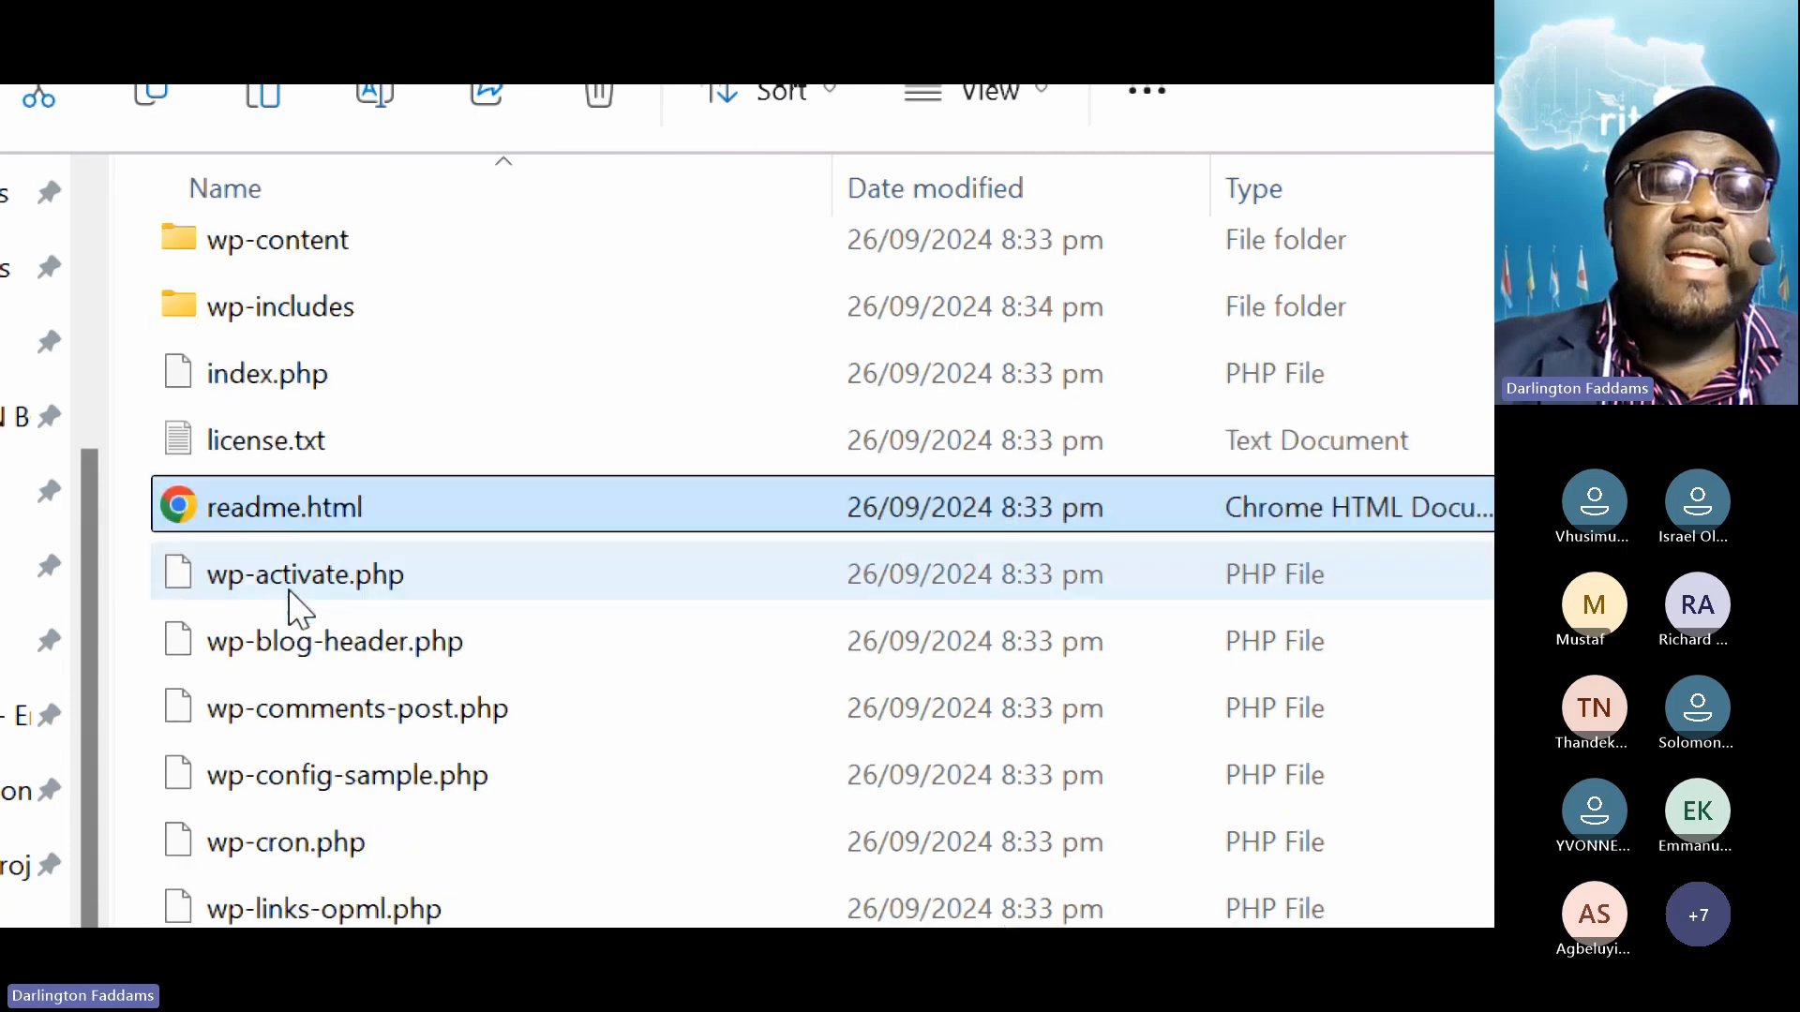
pyautogui.scroll(-1, 298, 610)
pyautogui.scroll(-2, 282, 892)
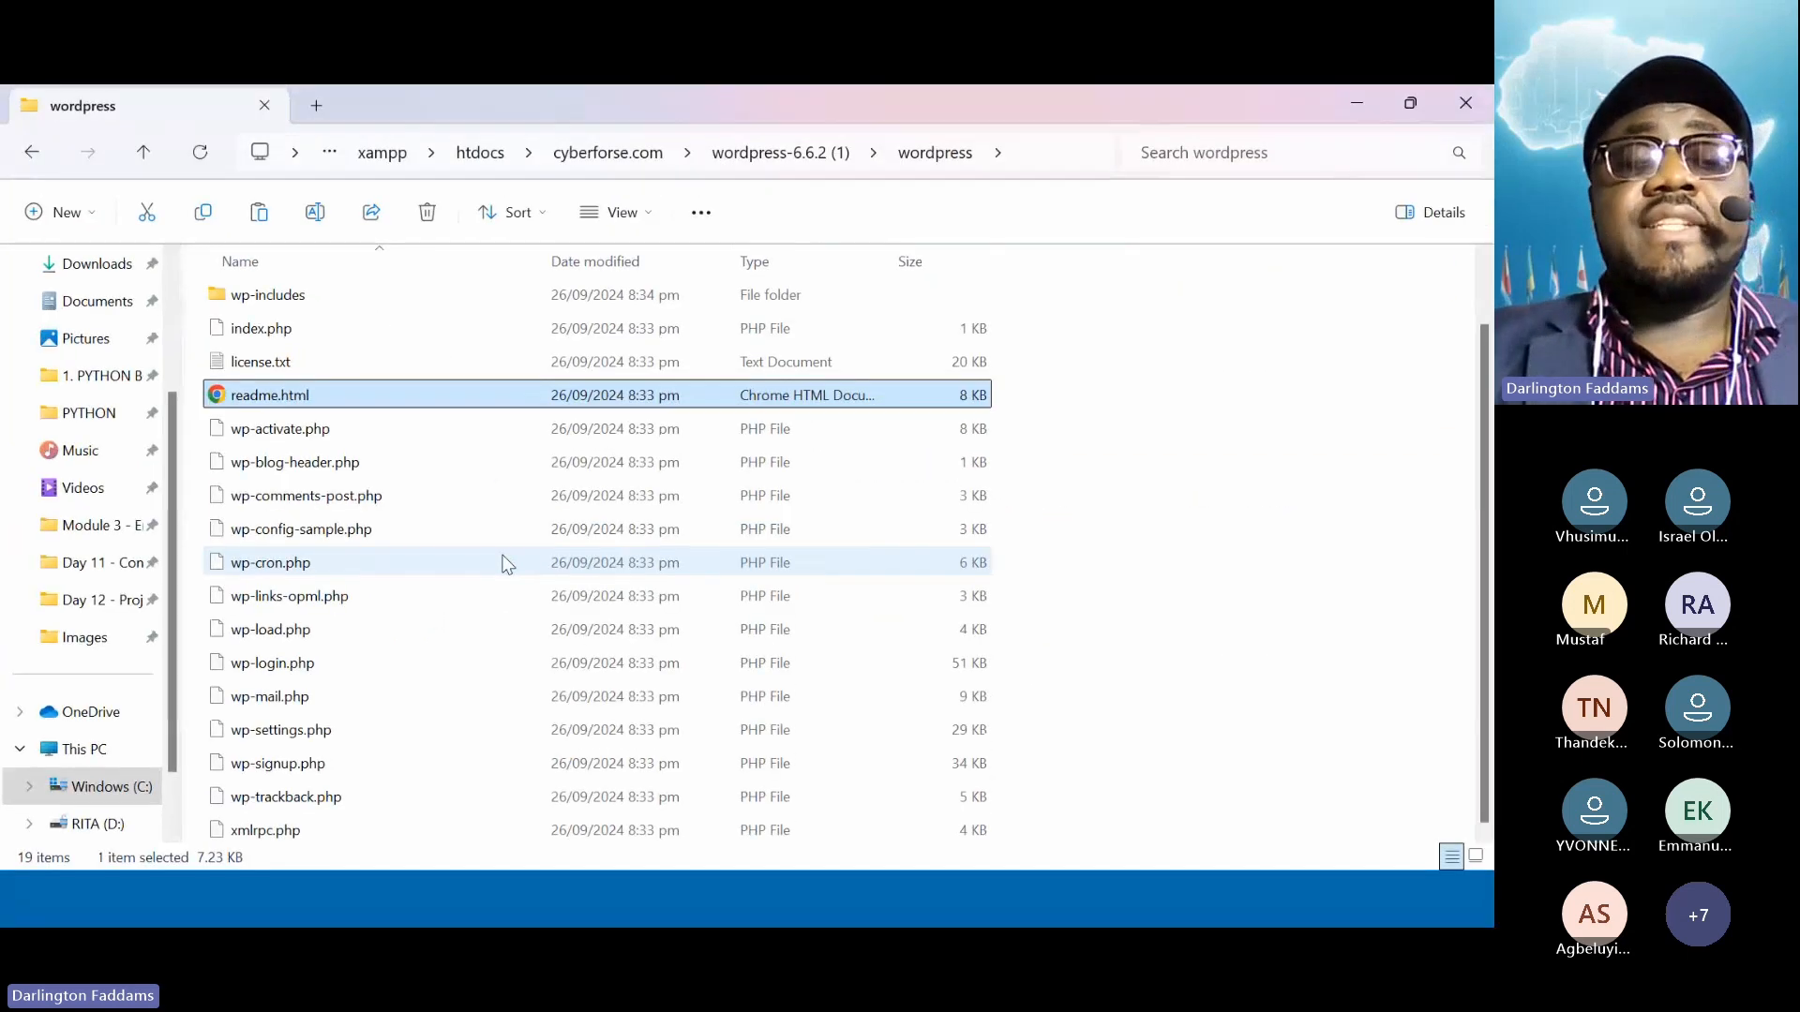
pyautogui.scroll(2, 503, 563)
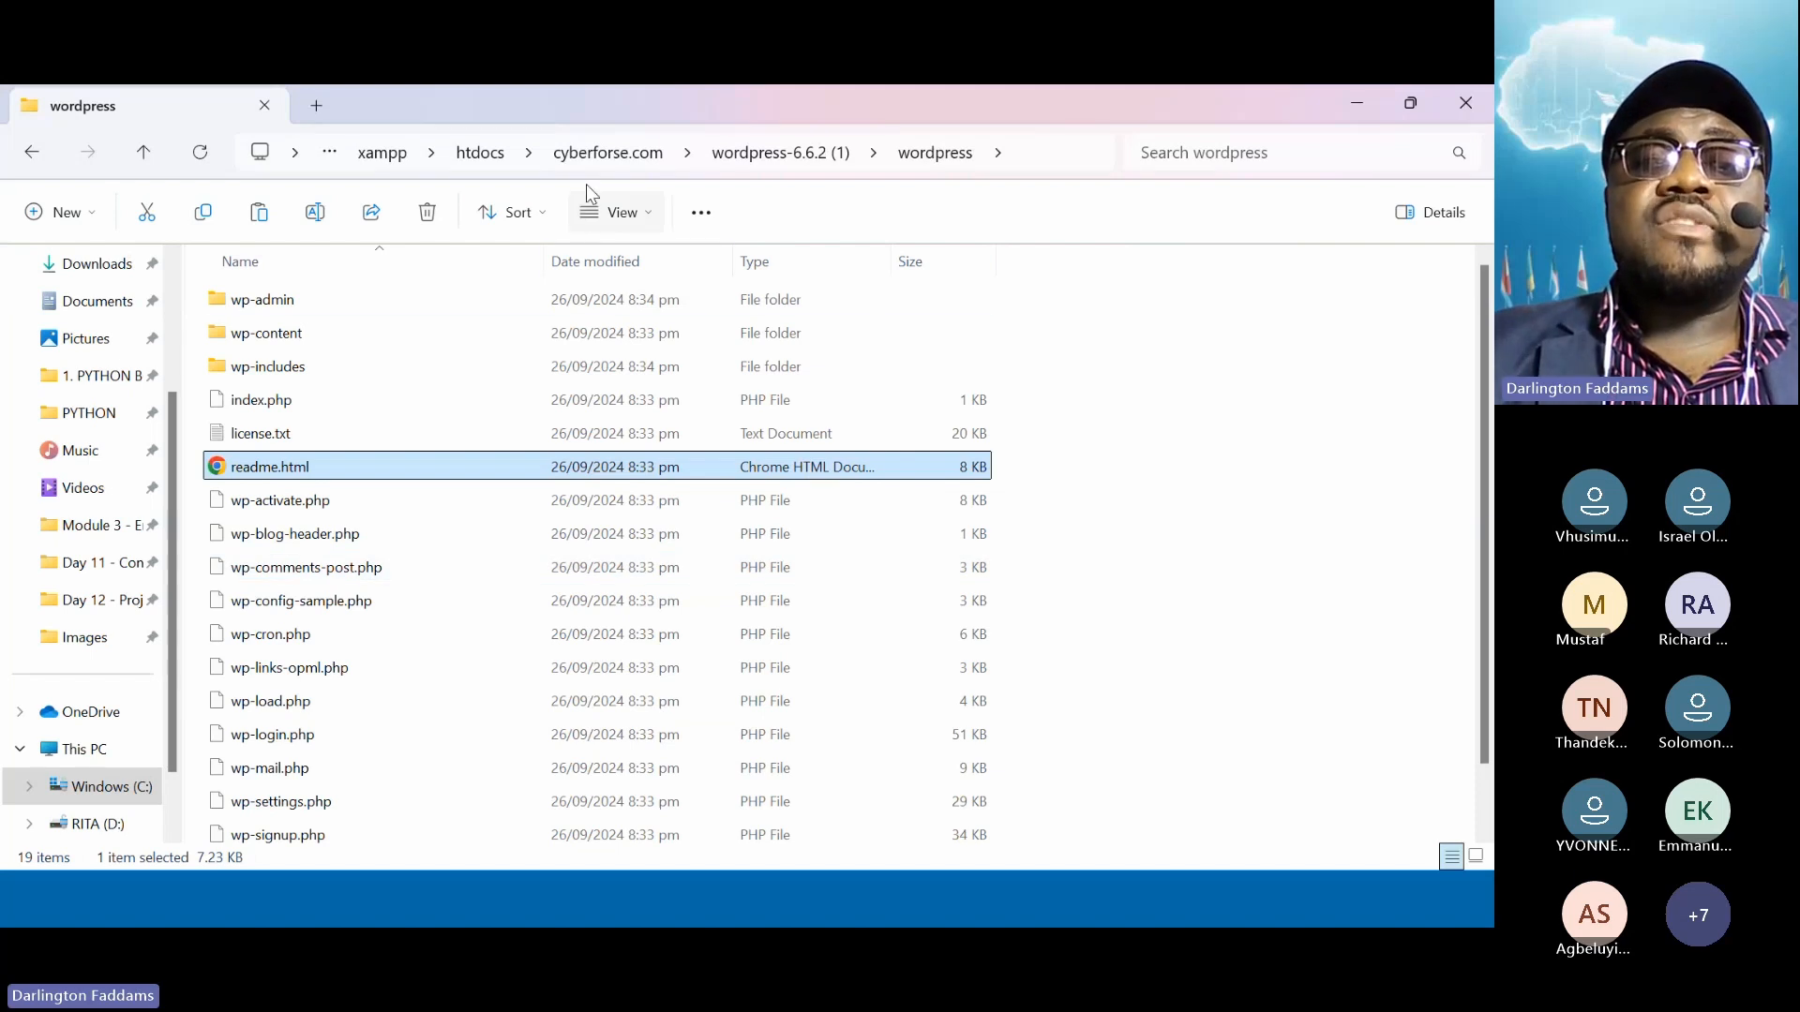
# Open cyberforse.com\wordpress-6.6.2 (1)\wordpress and select all 19 WordPress core items
pyautogui.click(619, 163)
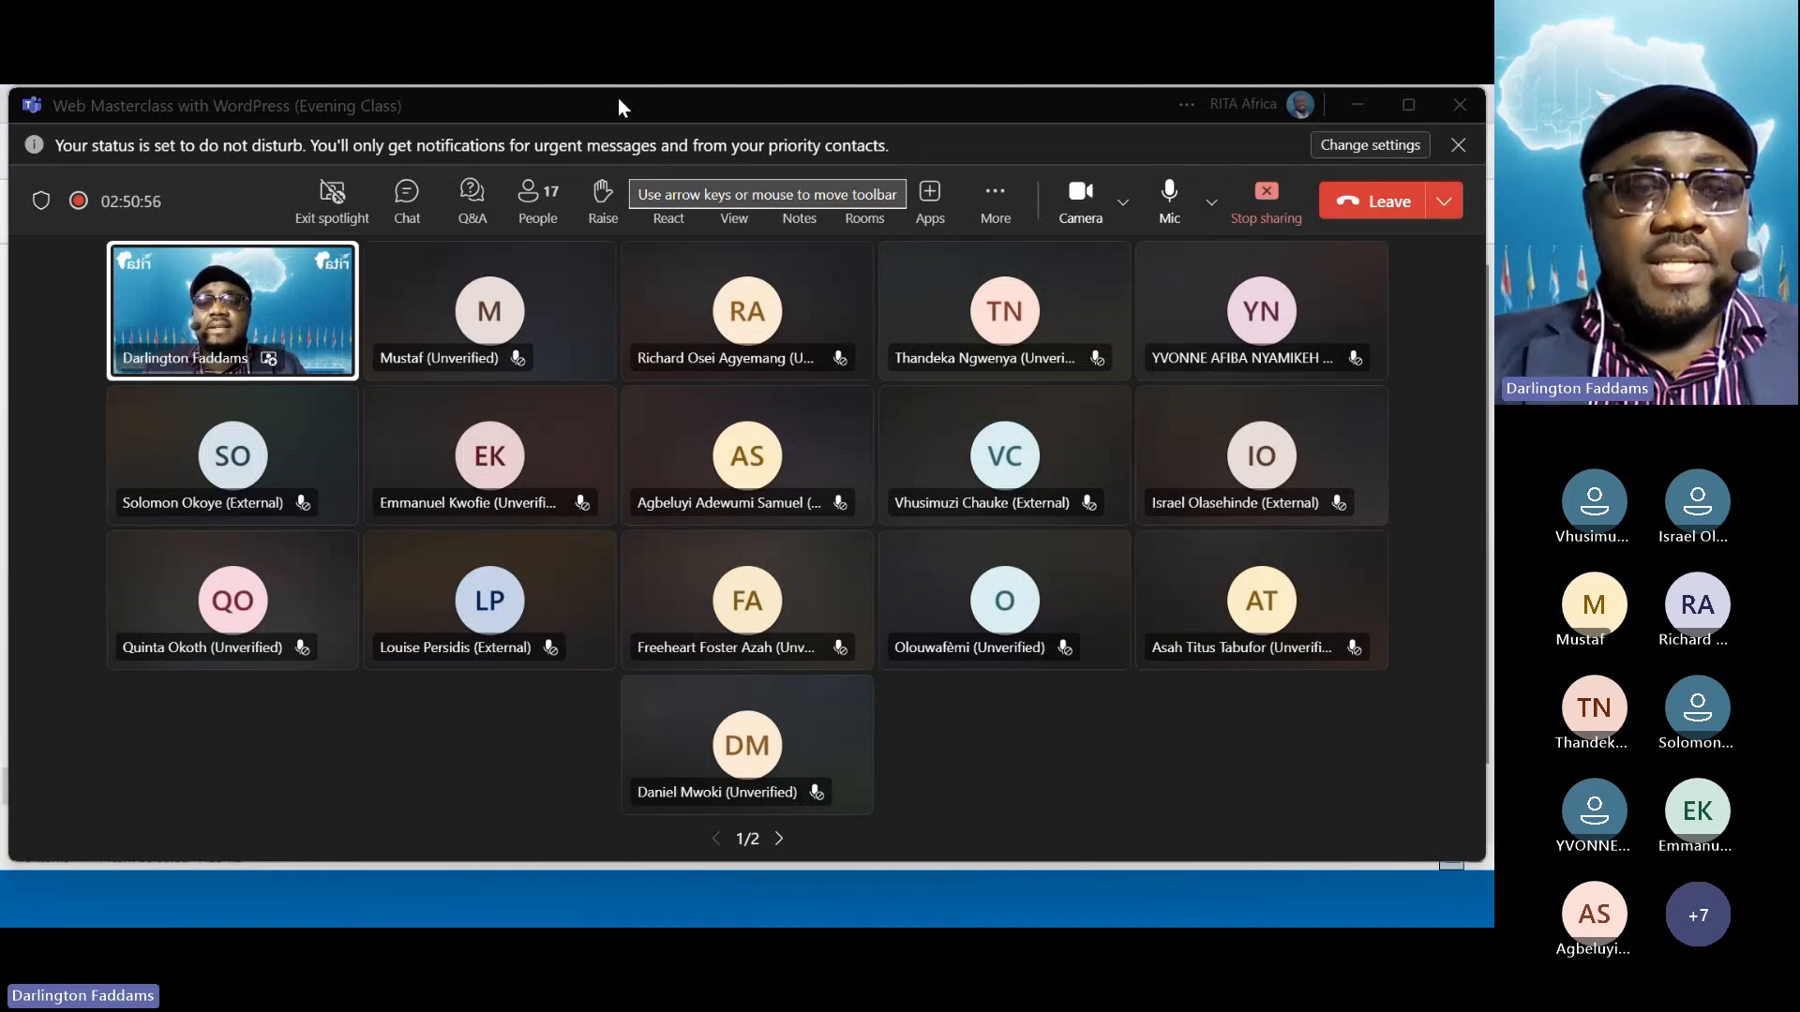
pyautogui.hotkey('alt', 'Tab')
pyautogui.hotkey('alt', 'Tab')
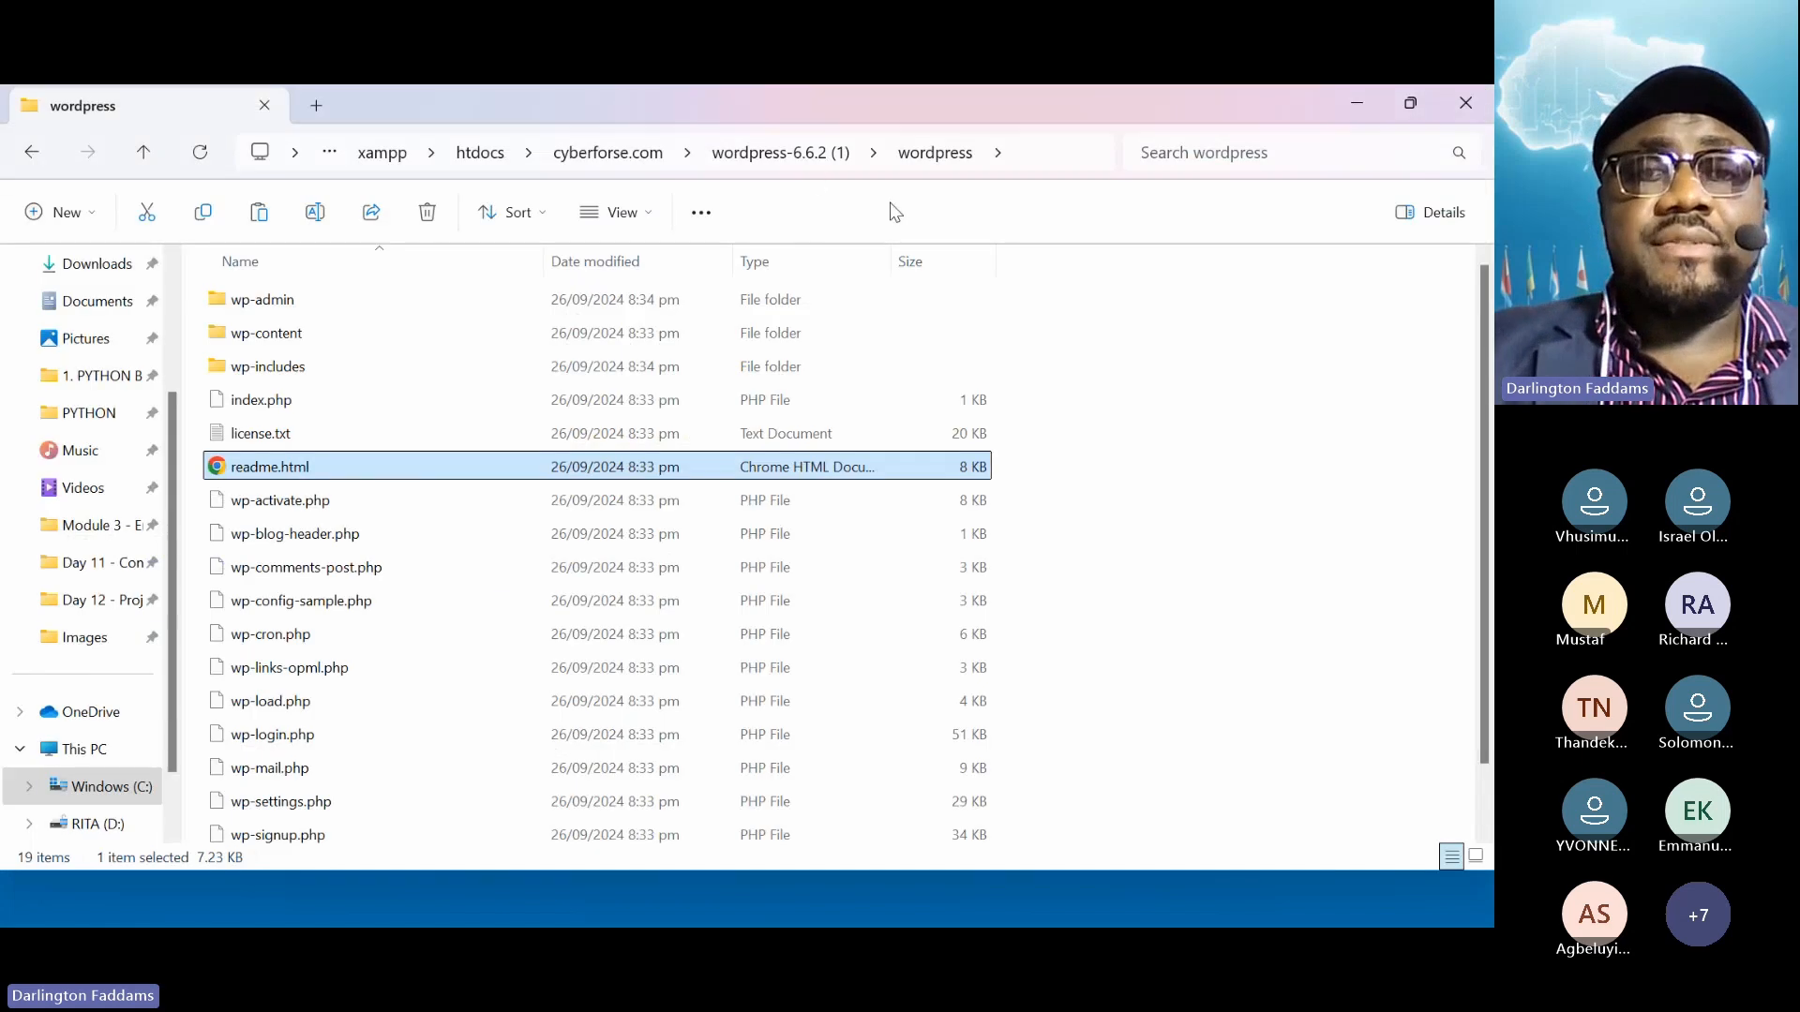
pyautogui.click(799, 157)
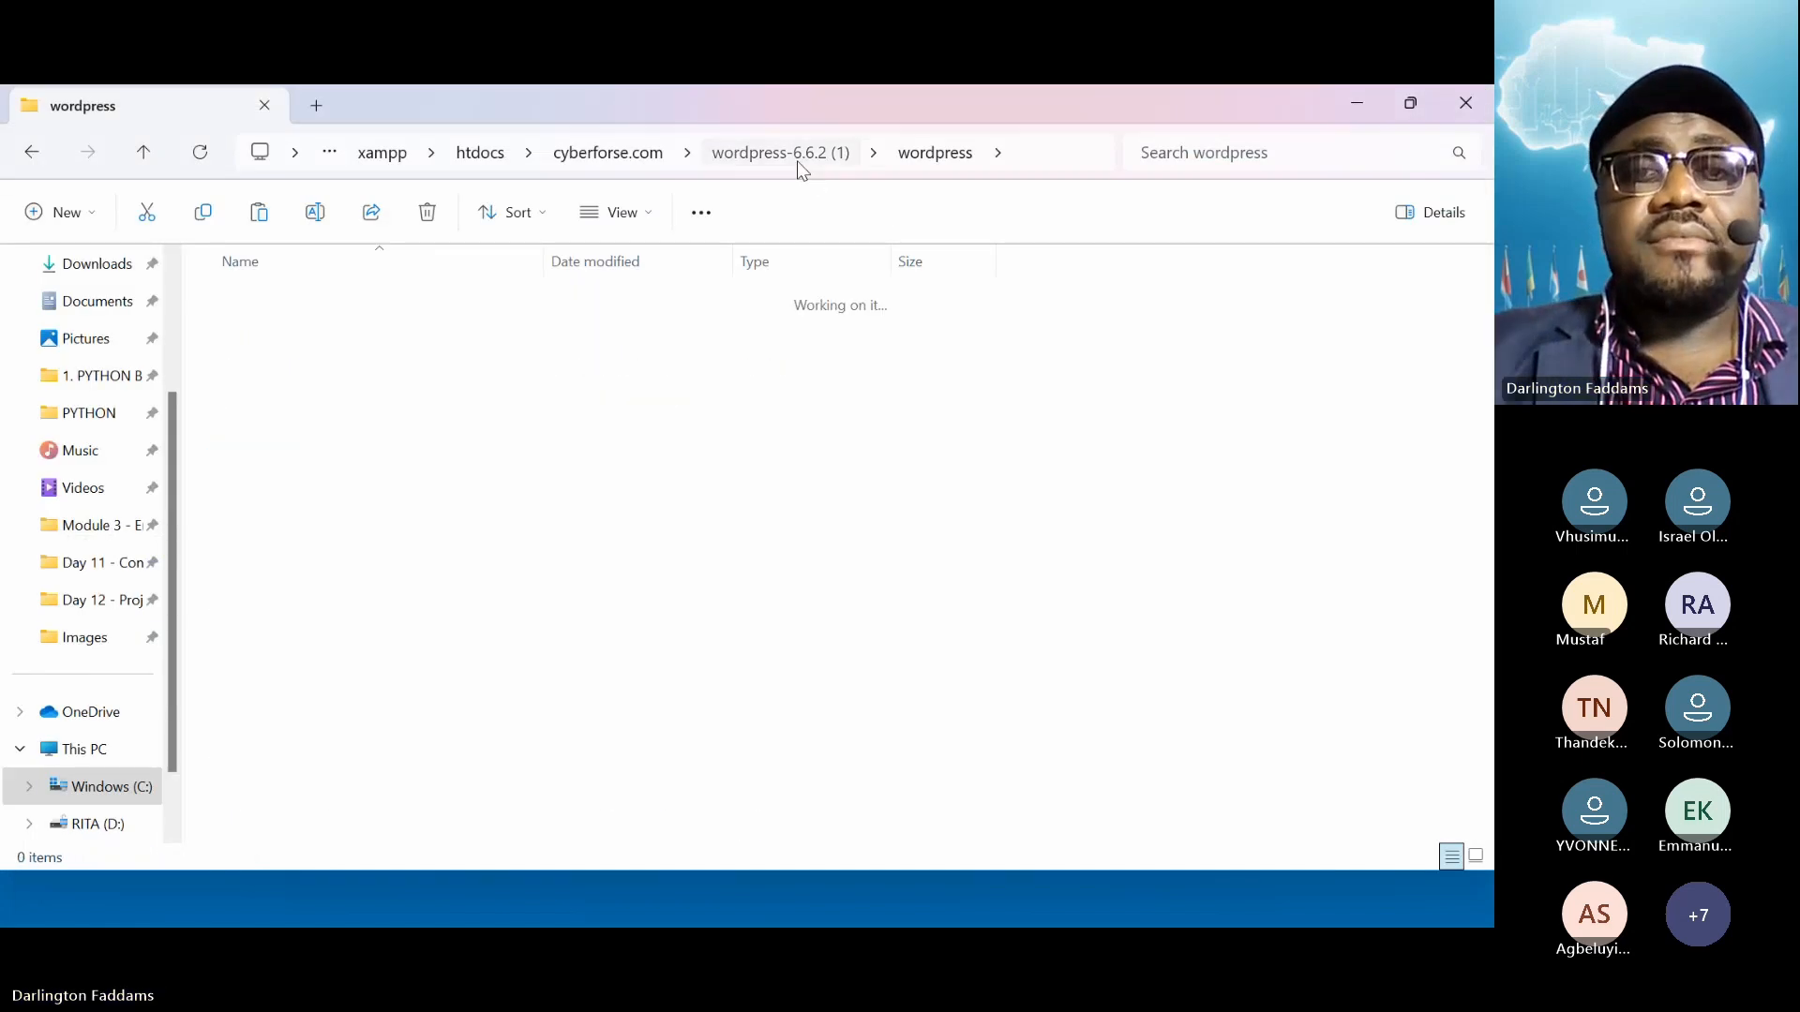
pyautogui.click(770, 159)
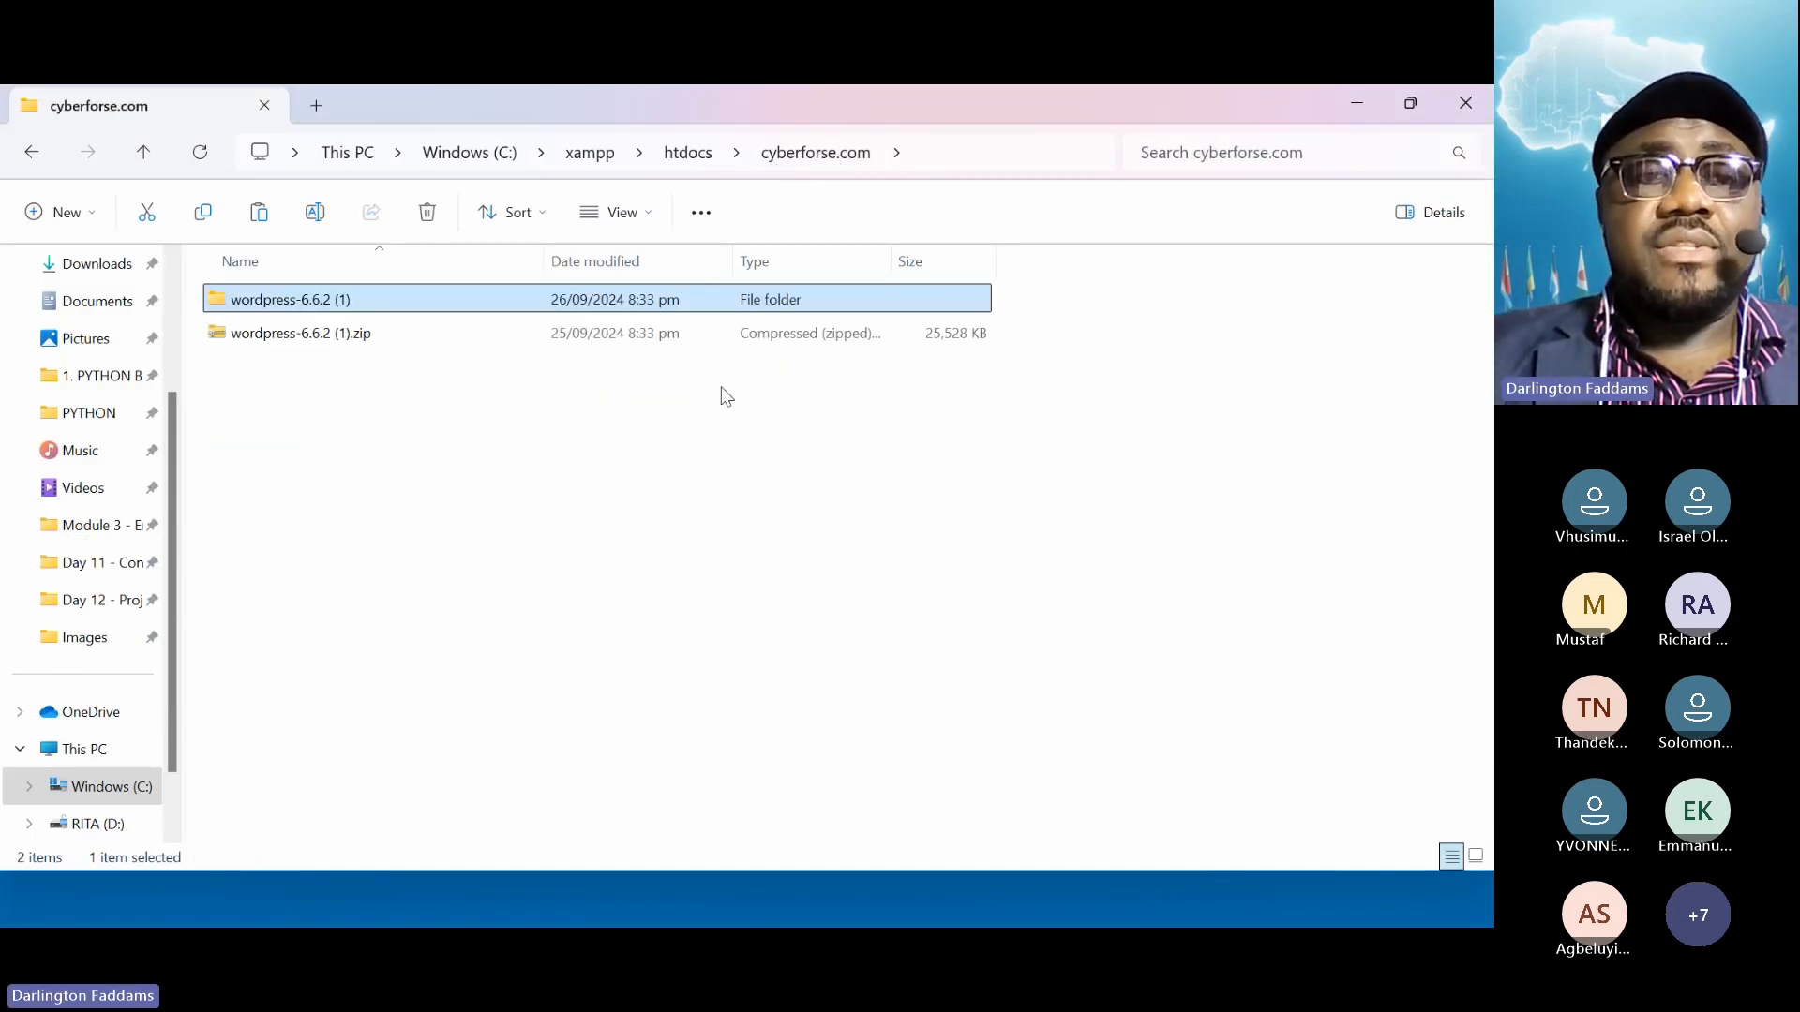
pyautogui.doubleClick(341, 309)
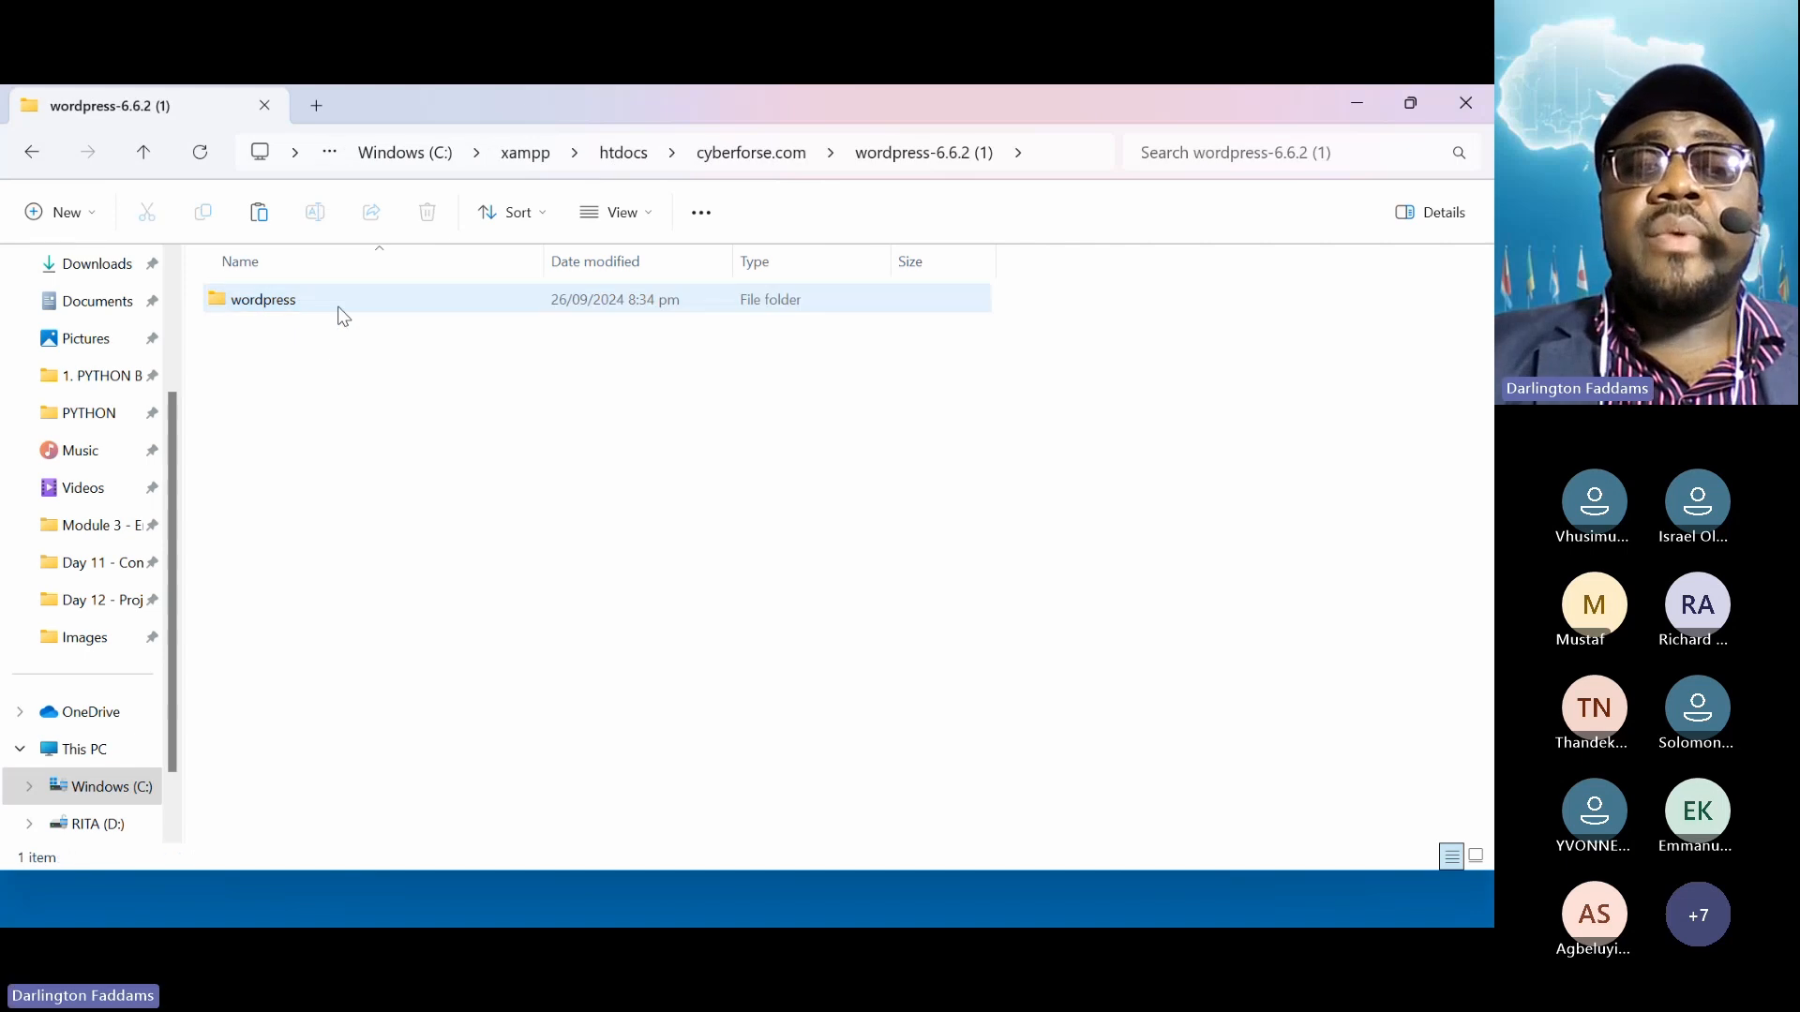
pyautogui.doubleClick(298, 307)
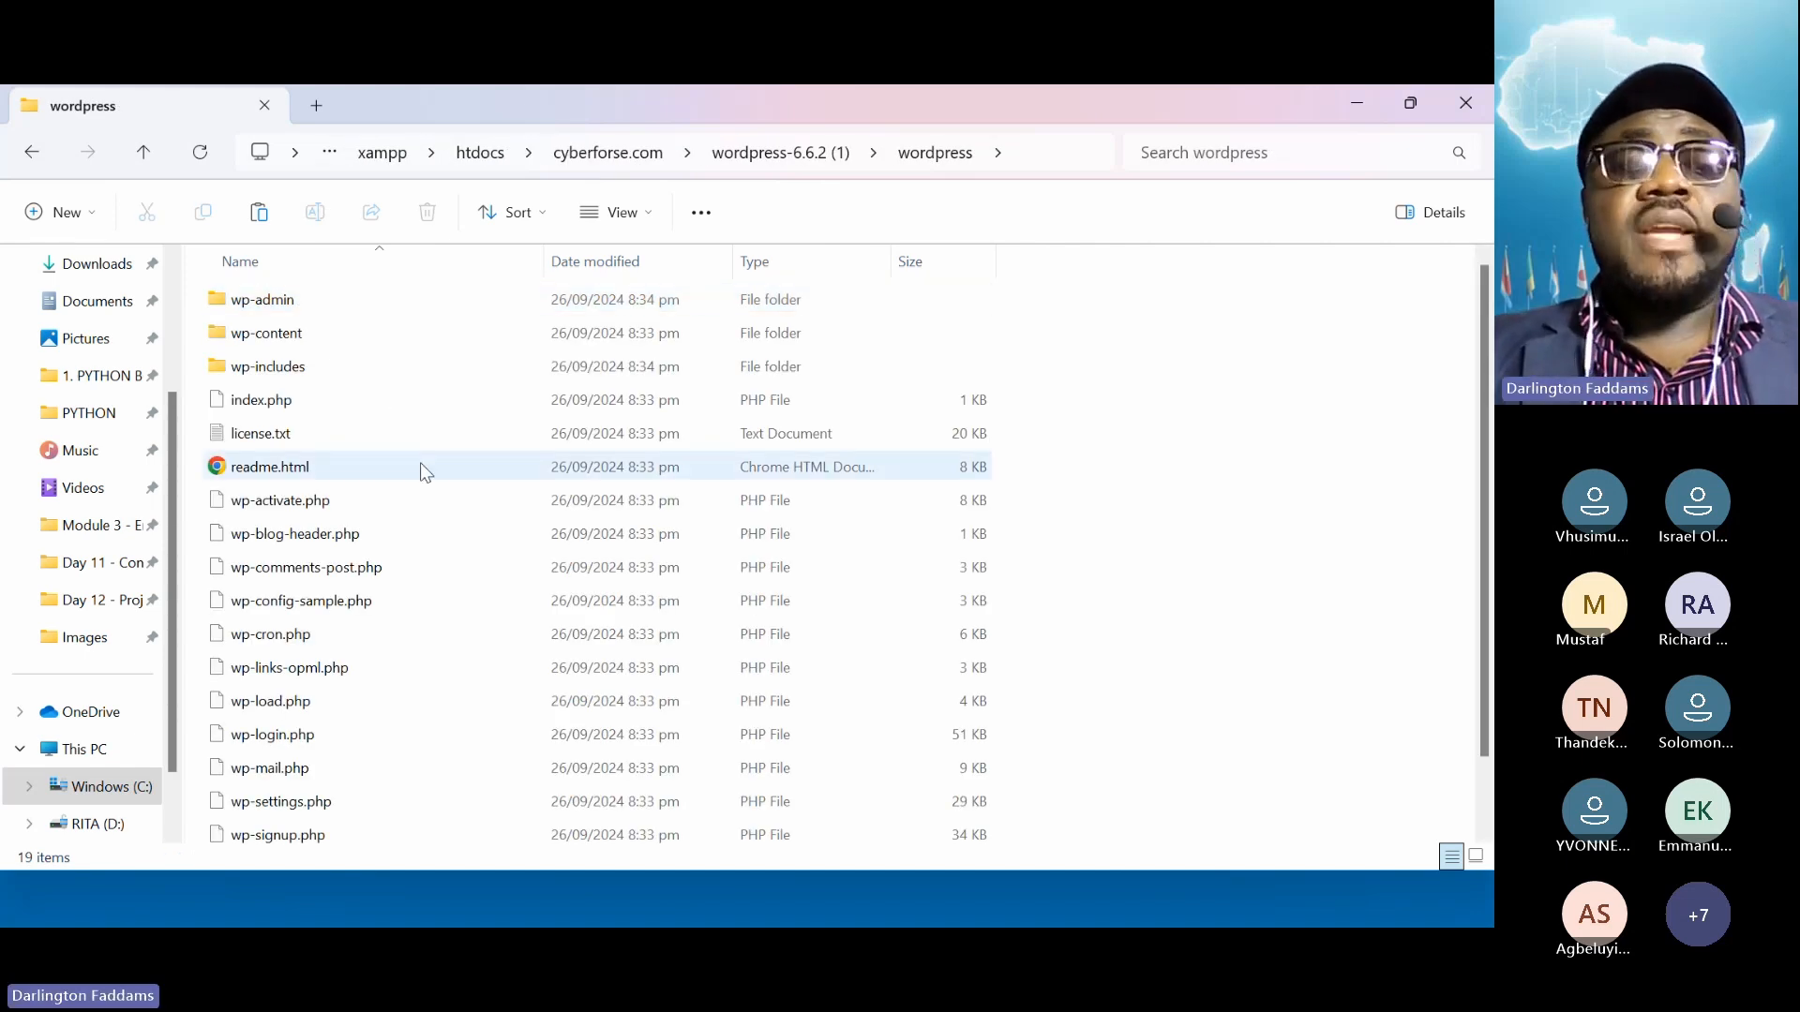
pyautogui.hotkey('ctrl', 'a')
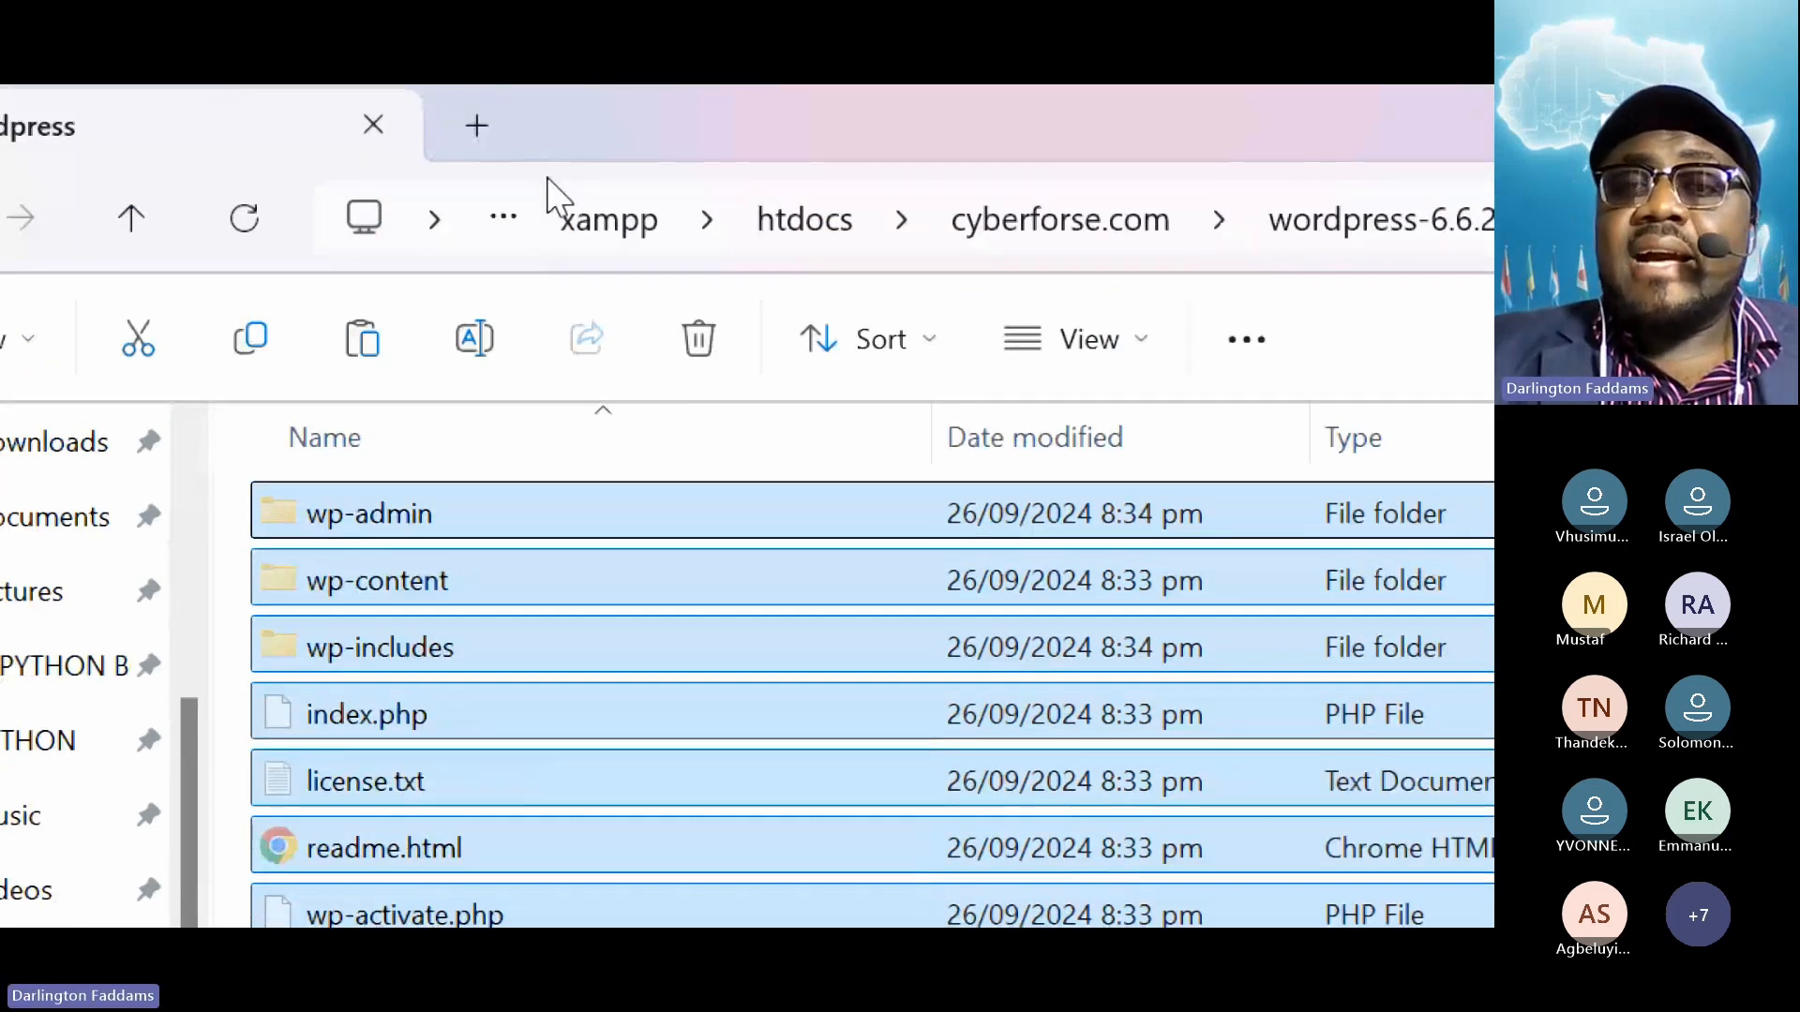
# Paste the cut WordPress core files directly into the cyberforse.com folder
pyautogui.click(1017, 235)
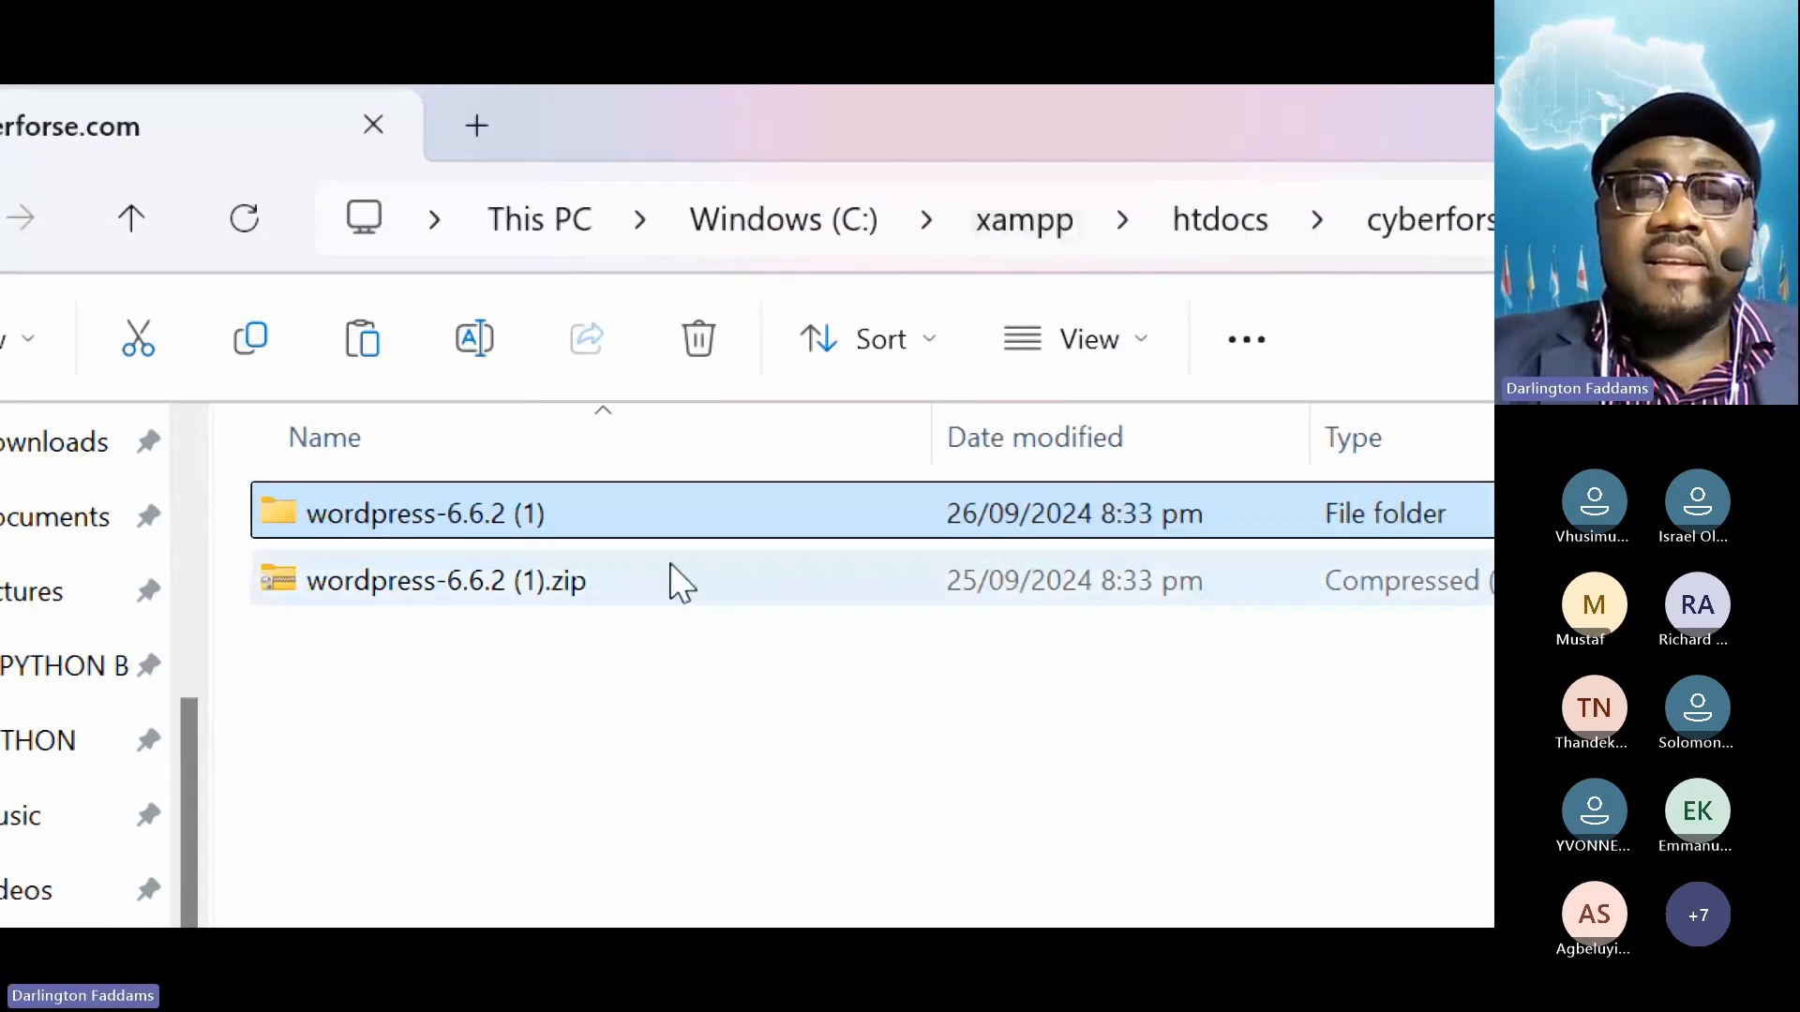
pyautogui.click(497, 711)
pyautogui.rightClick(493, 699)
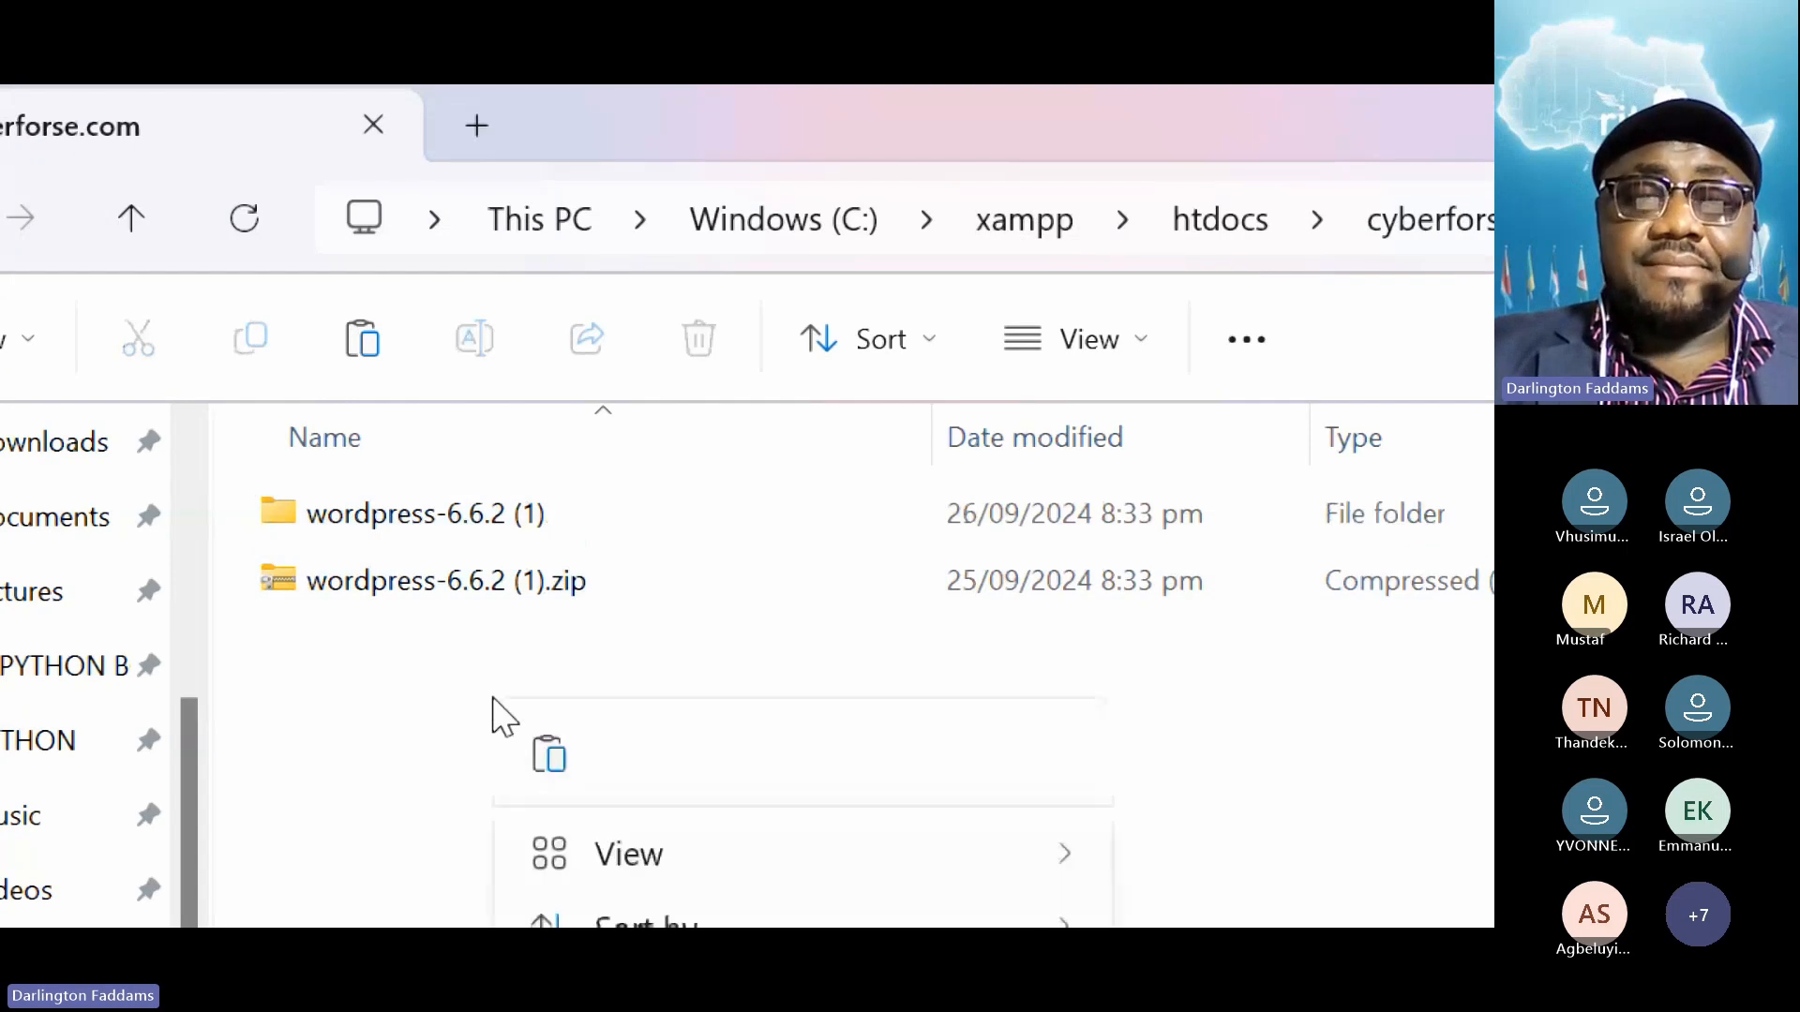
pyautogui.click(553, 755)
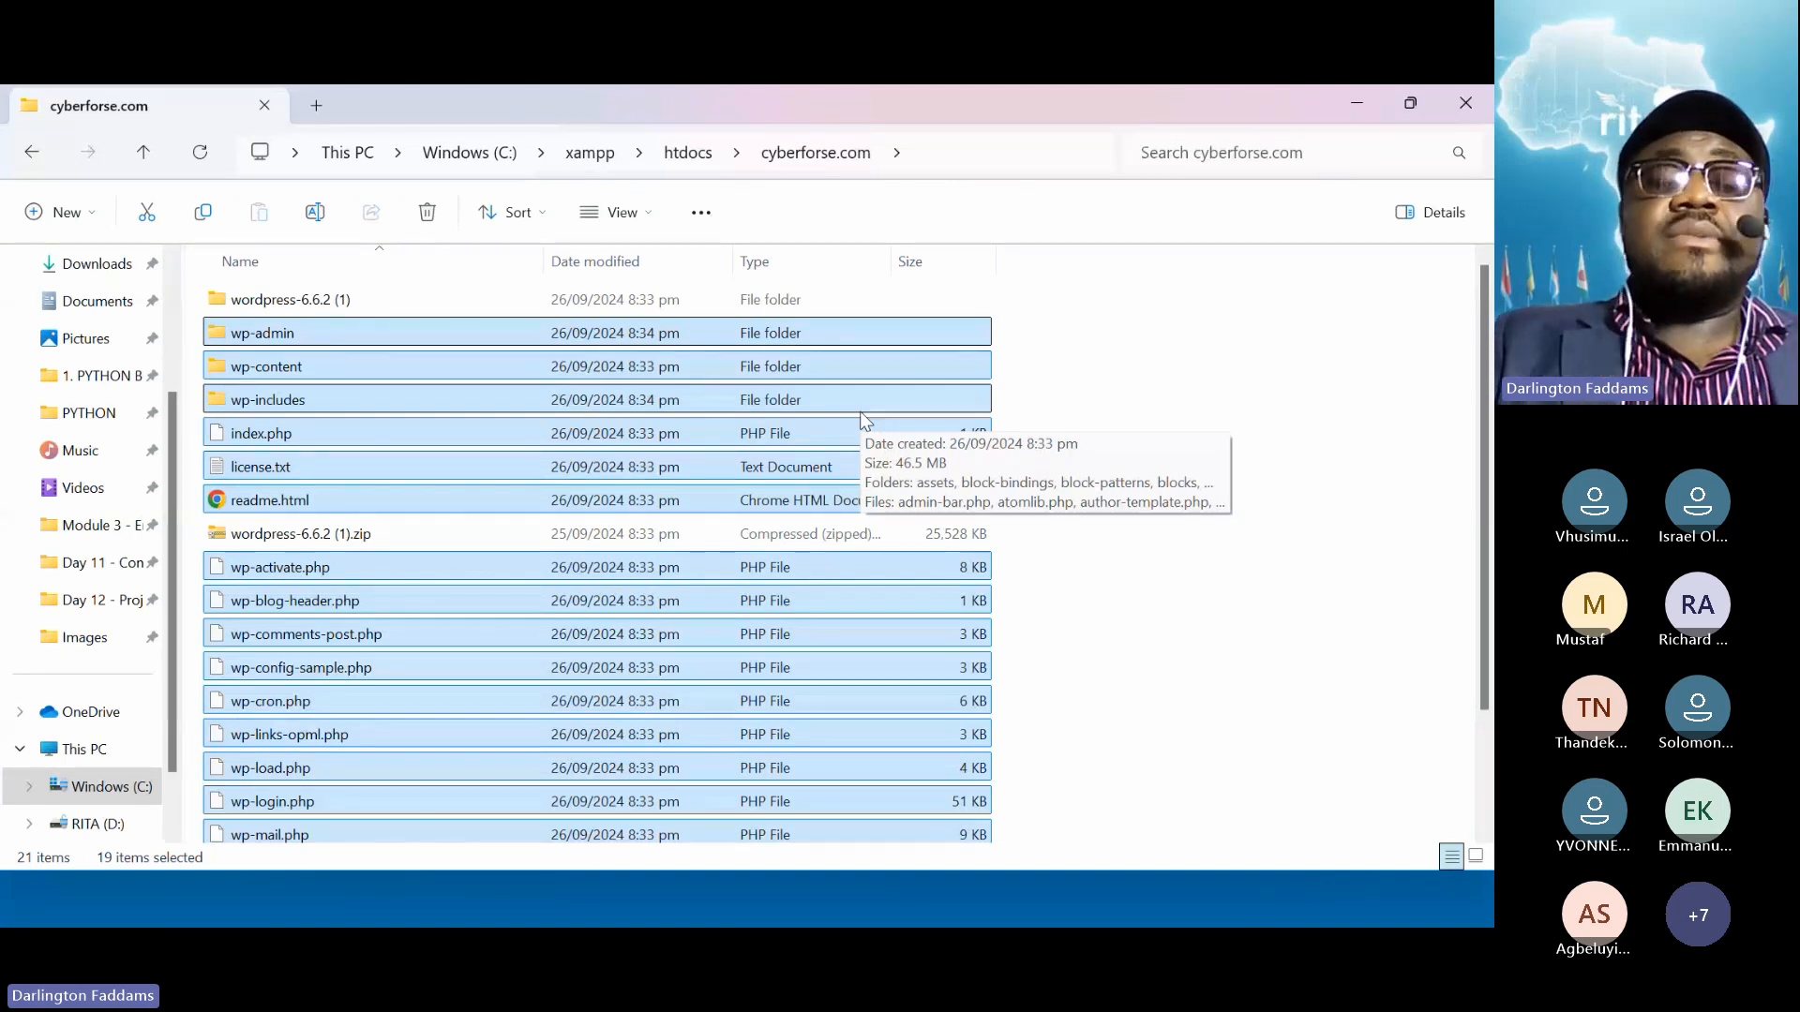
# Delete the wordpress-6.6.2 (1) folder and the wordpress-6.6.2 (1).zip archive from cyberforse.com
pyautogui.press('super+plus')
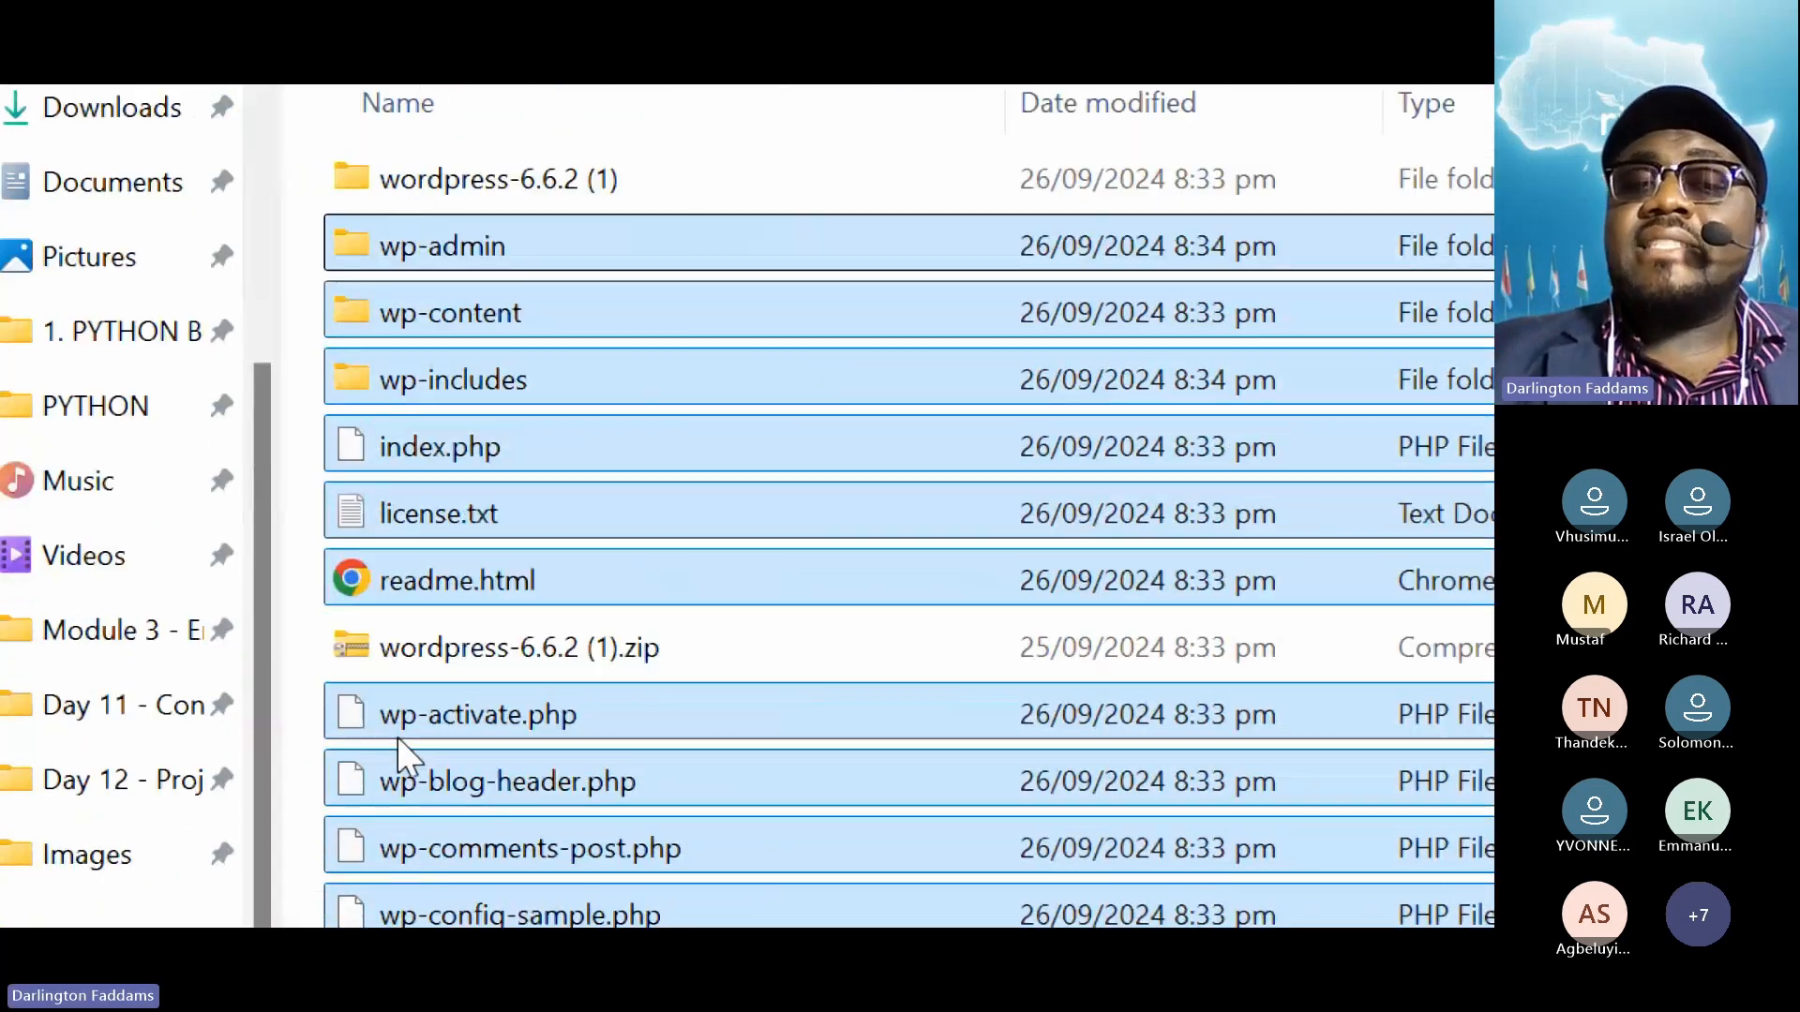
pyautogui.moveTo(423, 664)
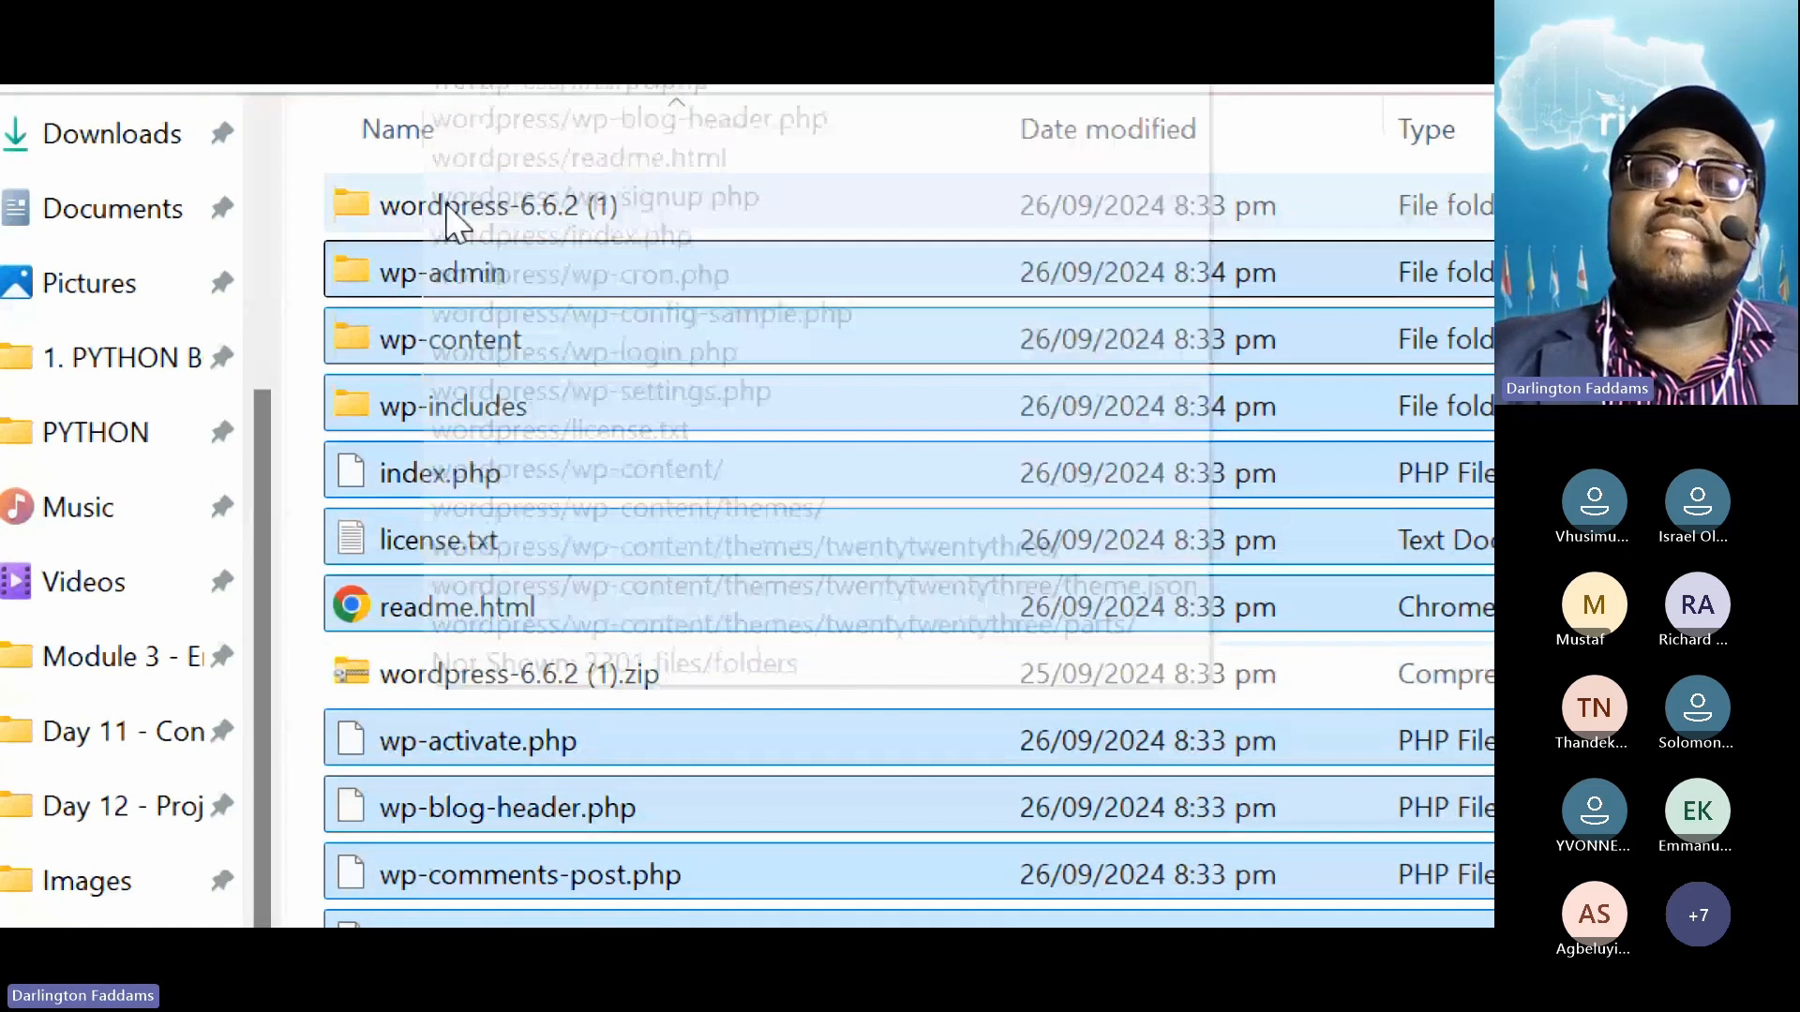
pyautogui.moveTo(408, 227)
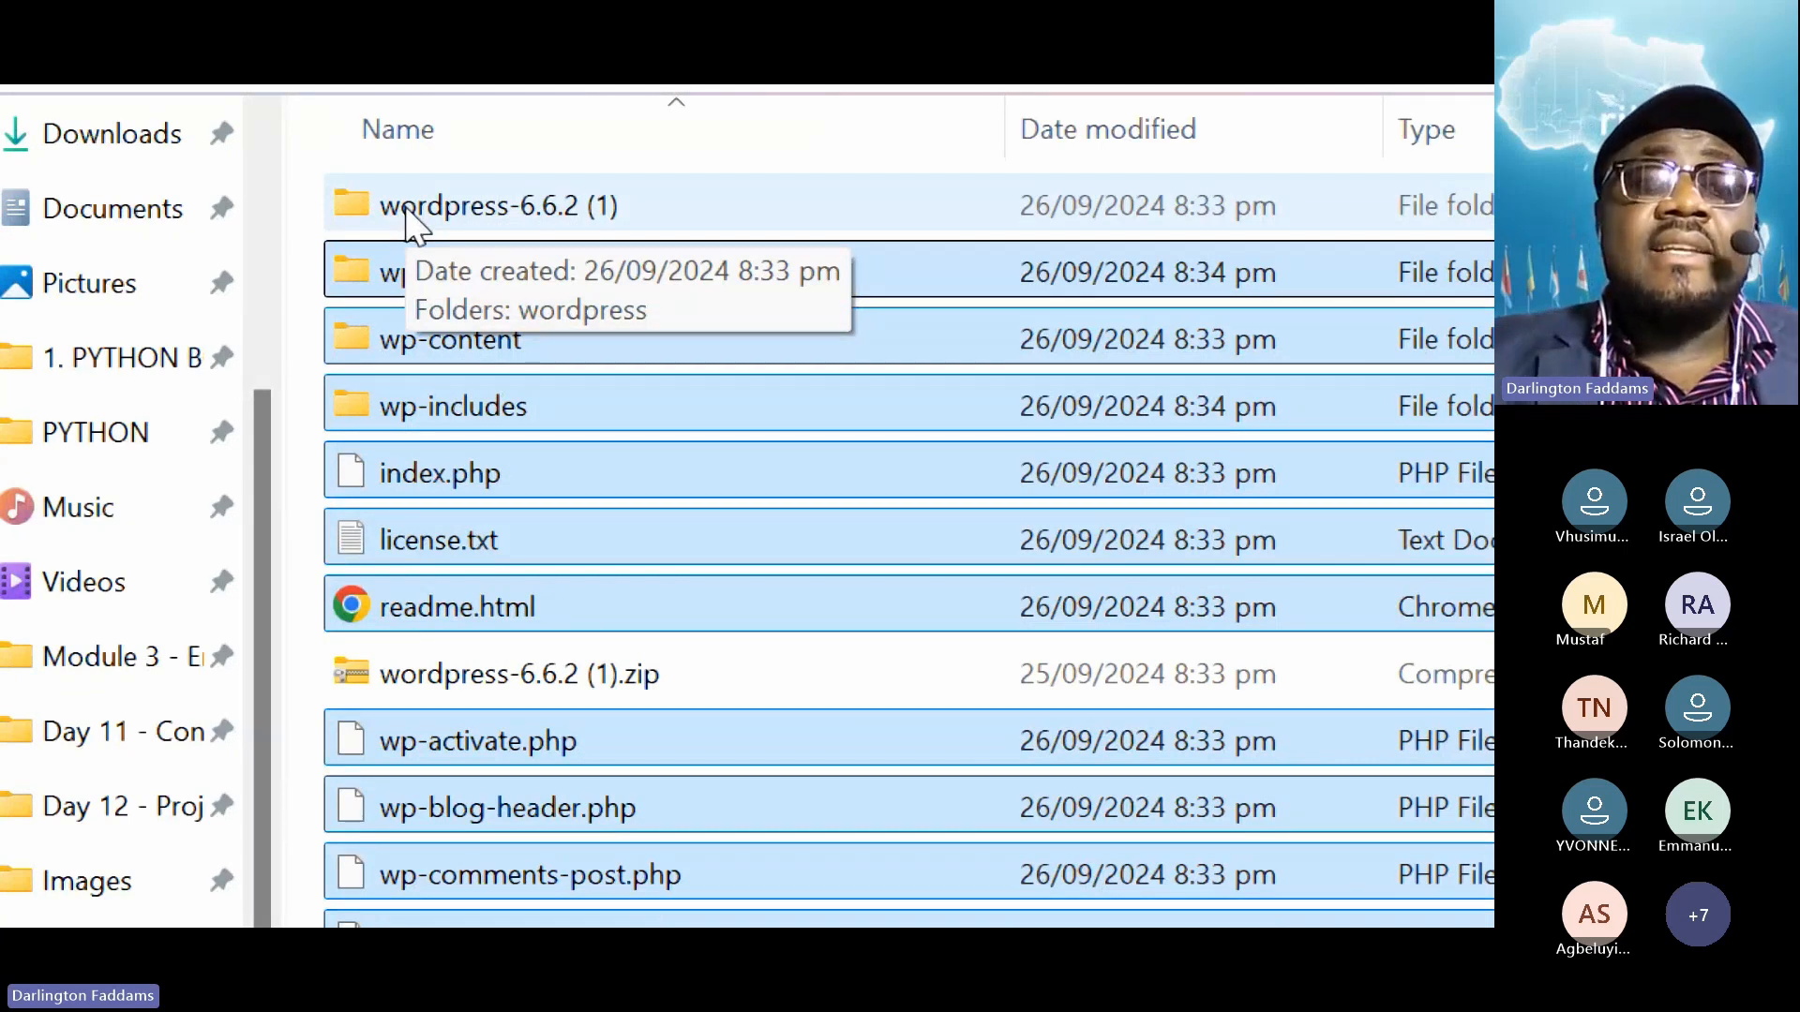
pyautogui.rightClick(406, 223)
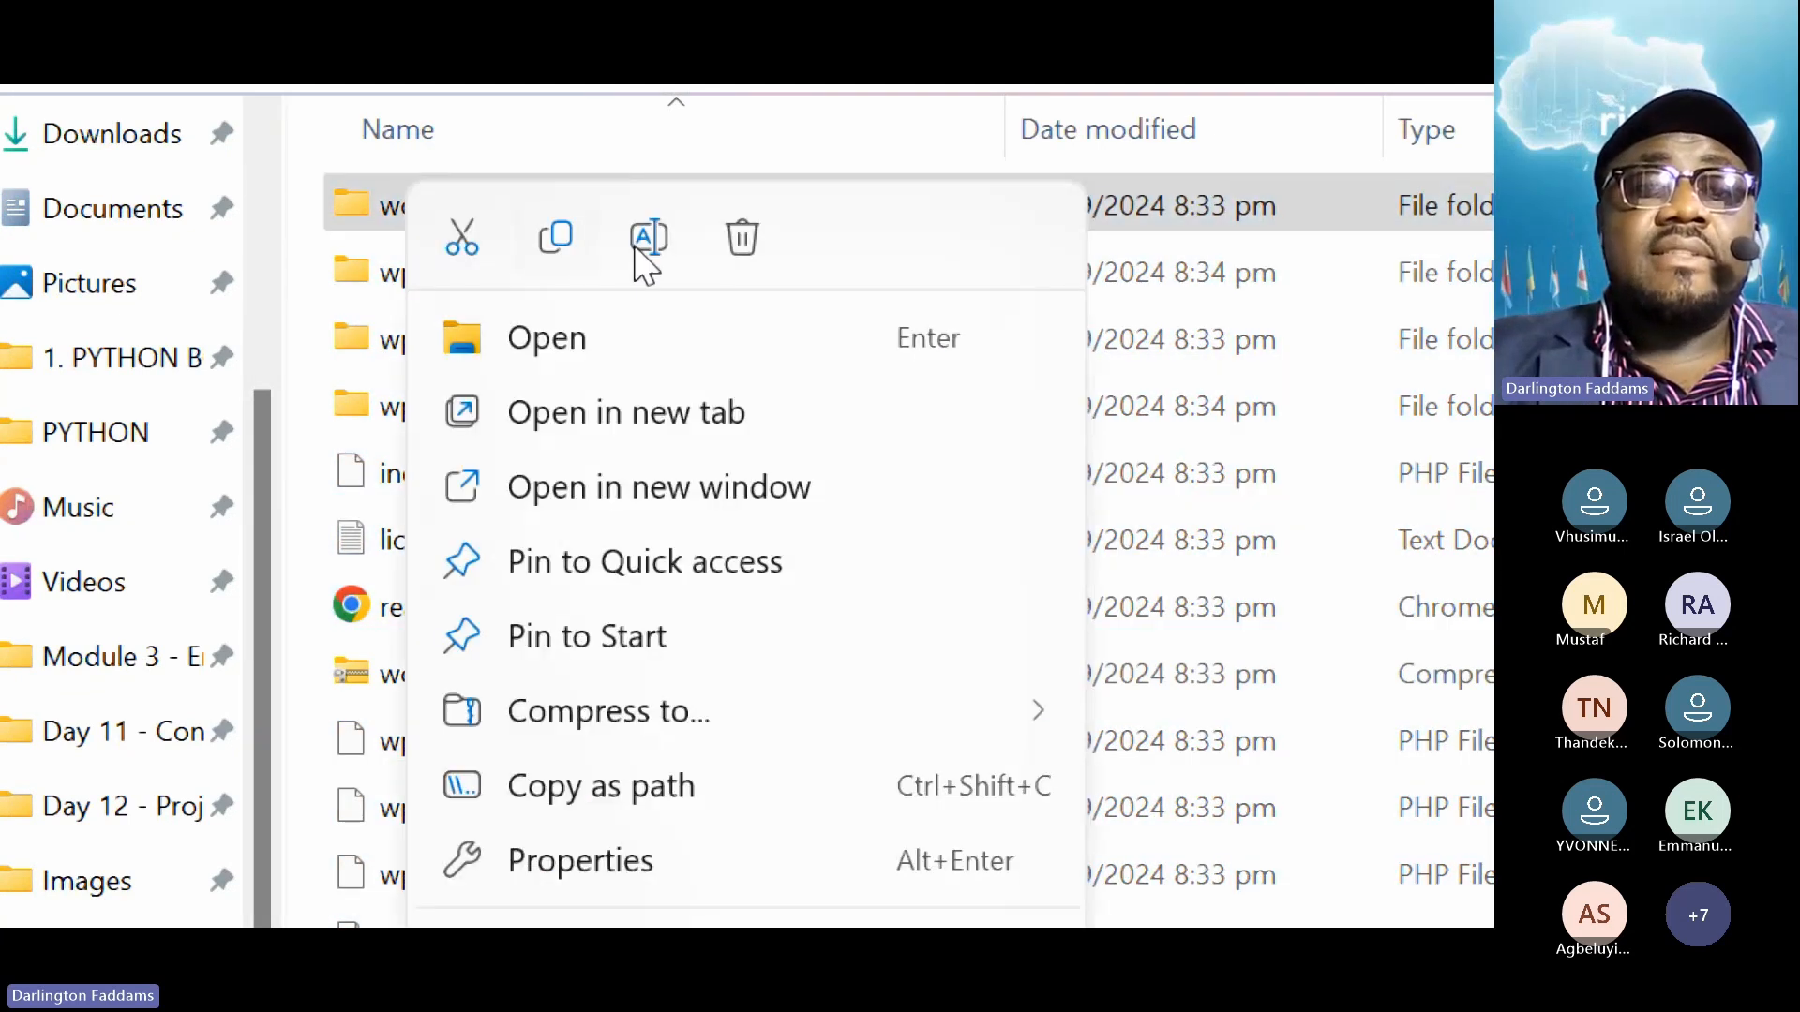
pyautogui.click(741, 242)
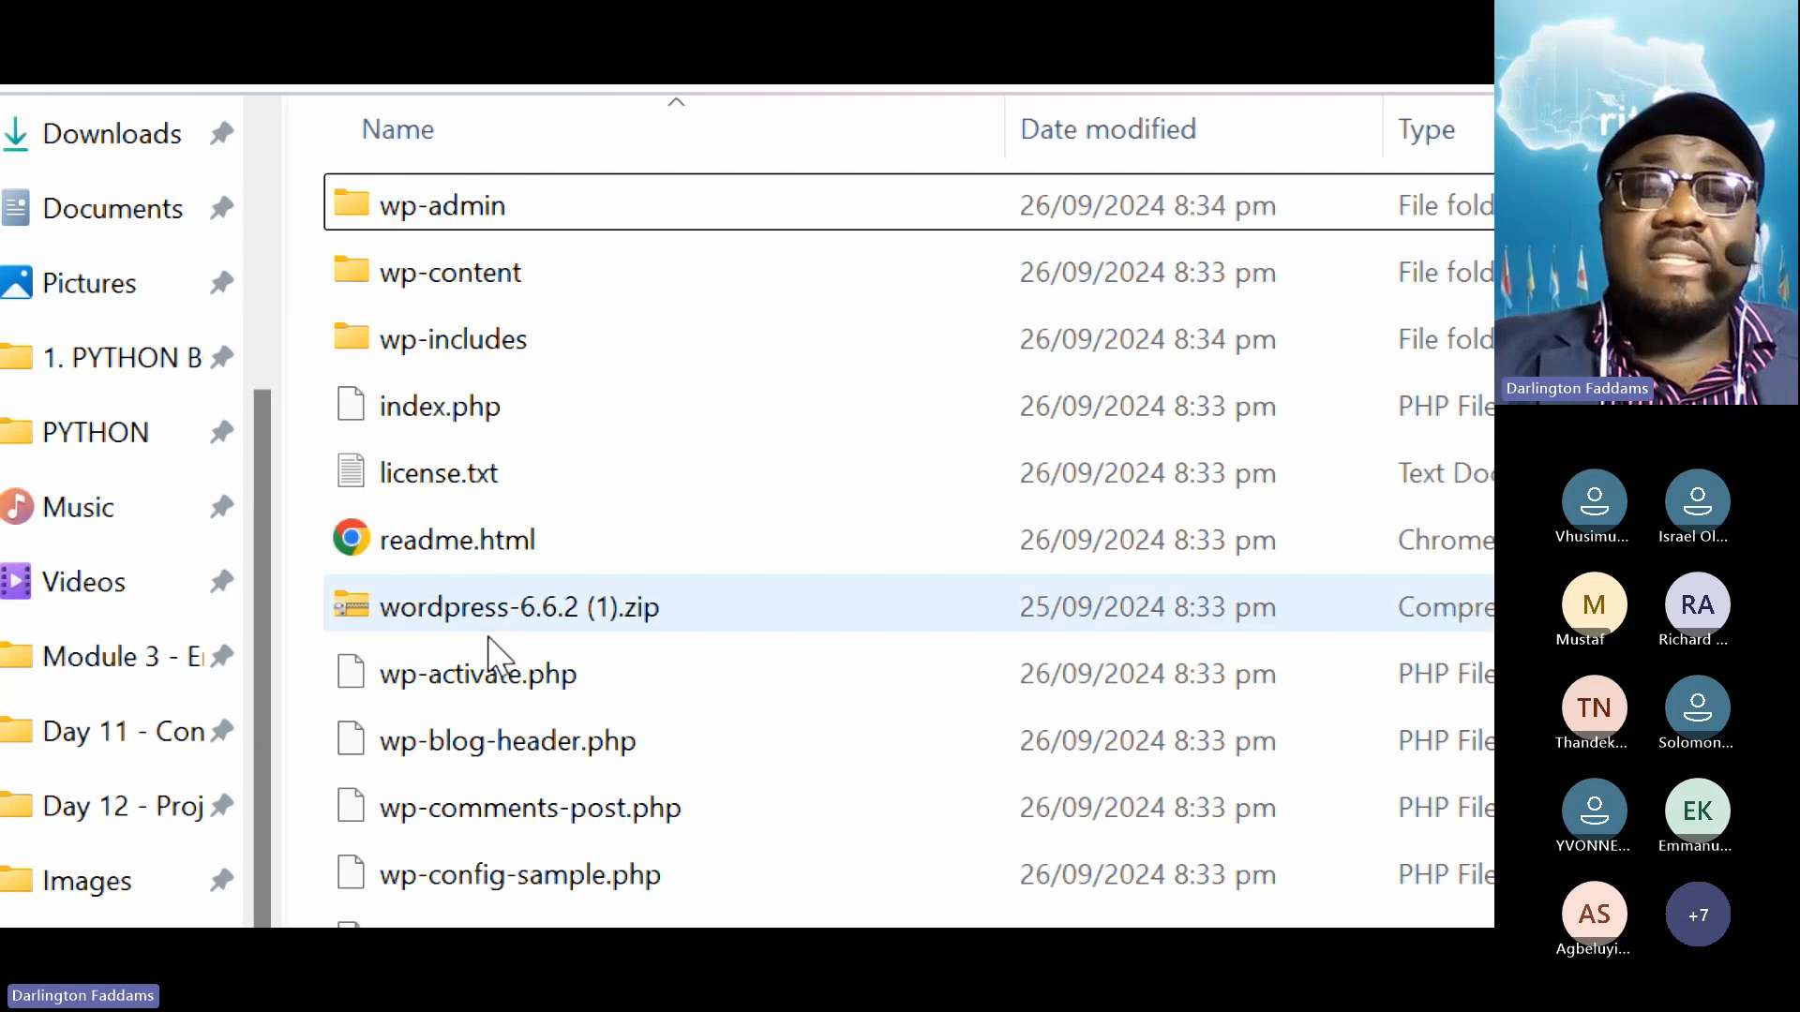
pyautogui.click(454, 623)
pyautogui.rightClick(453, 625)
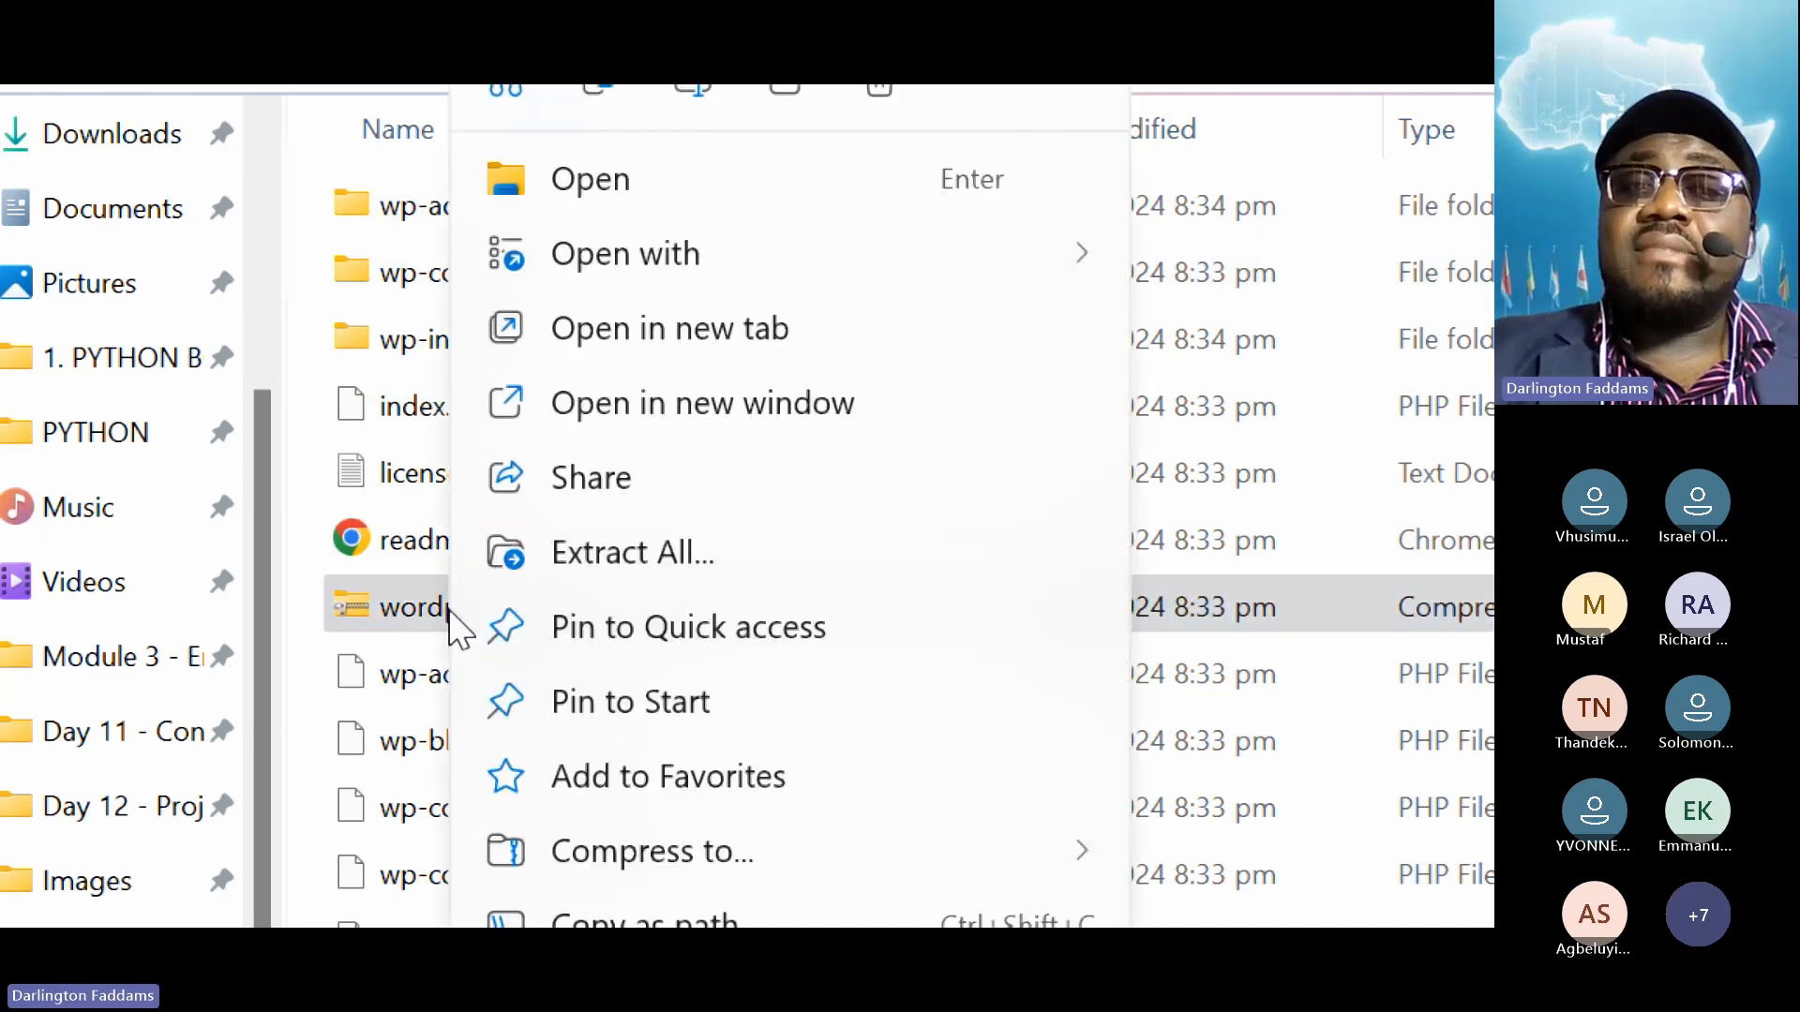
pyautogui.click(886, 201)
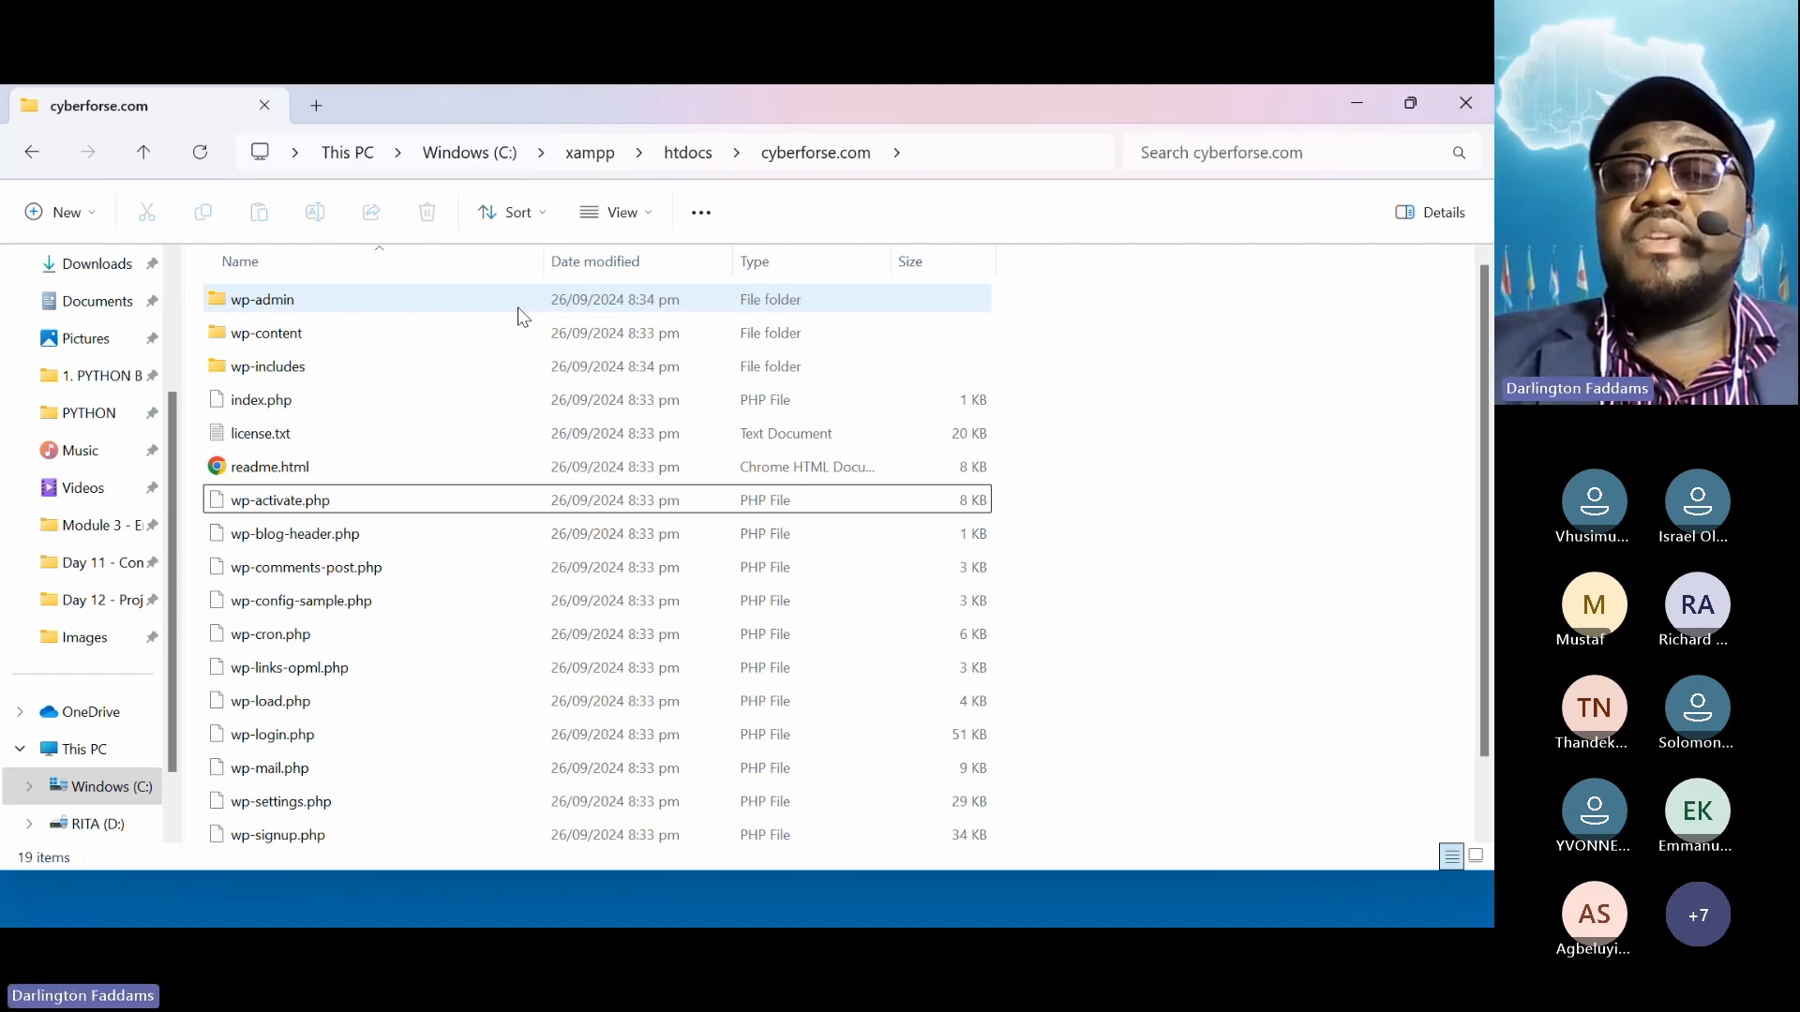
# Check the remaining 19 WordPress core items, then switch to Chrome
pyautogui.click(519, 308)
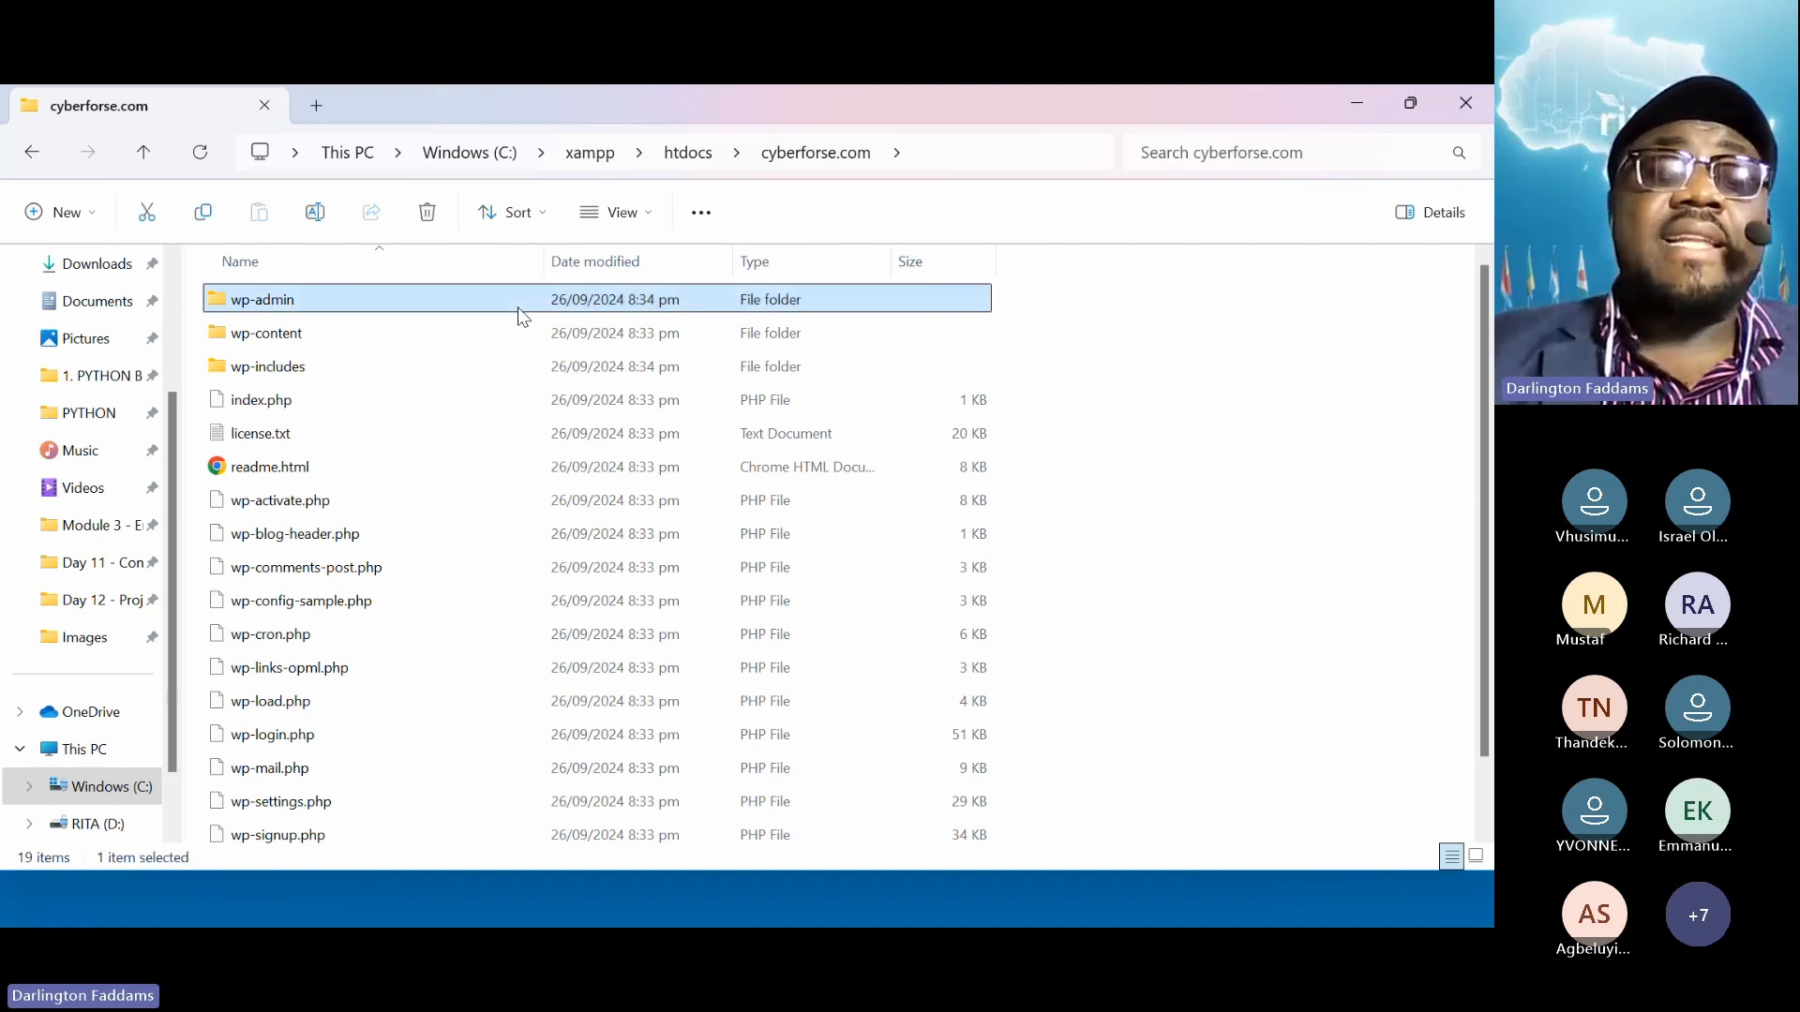
pyautogui.scroll(-1, 502, 507)
pyautogui.scroll(1, 498, 551)
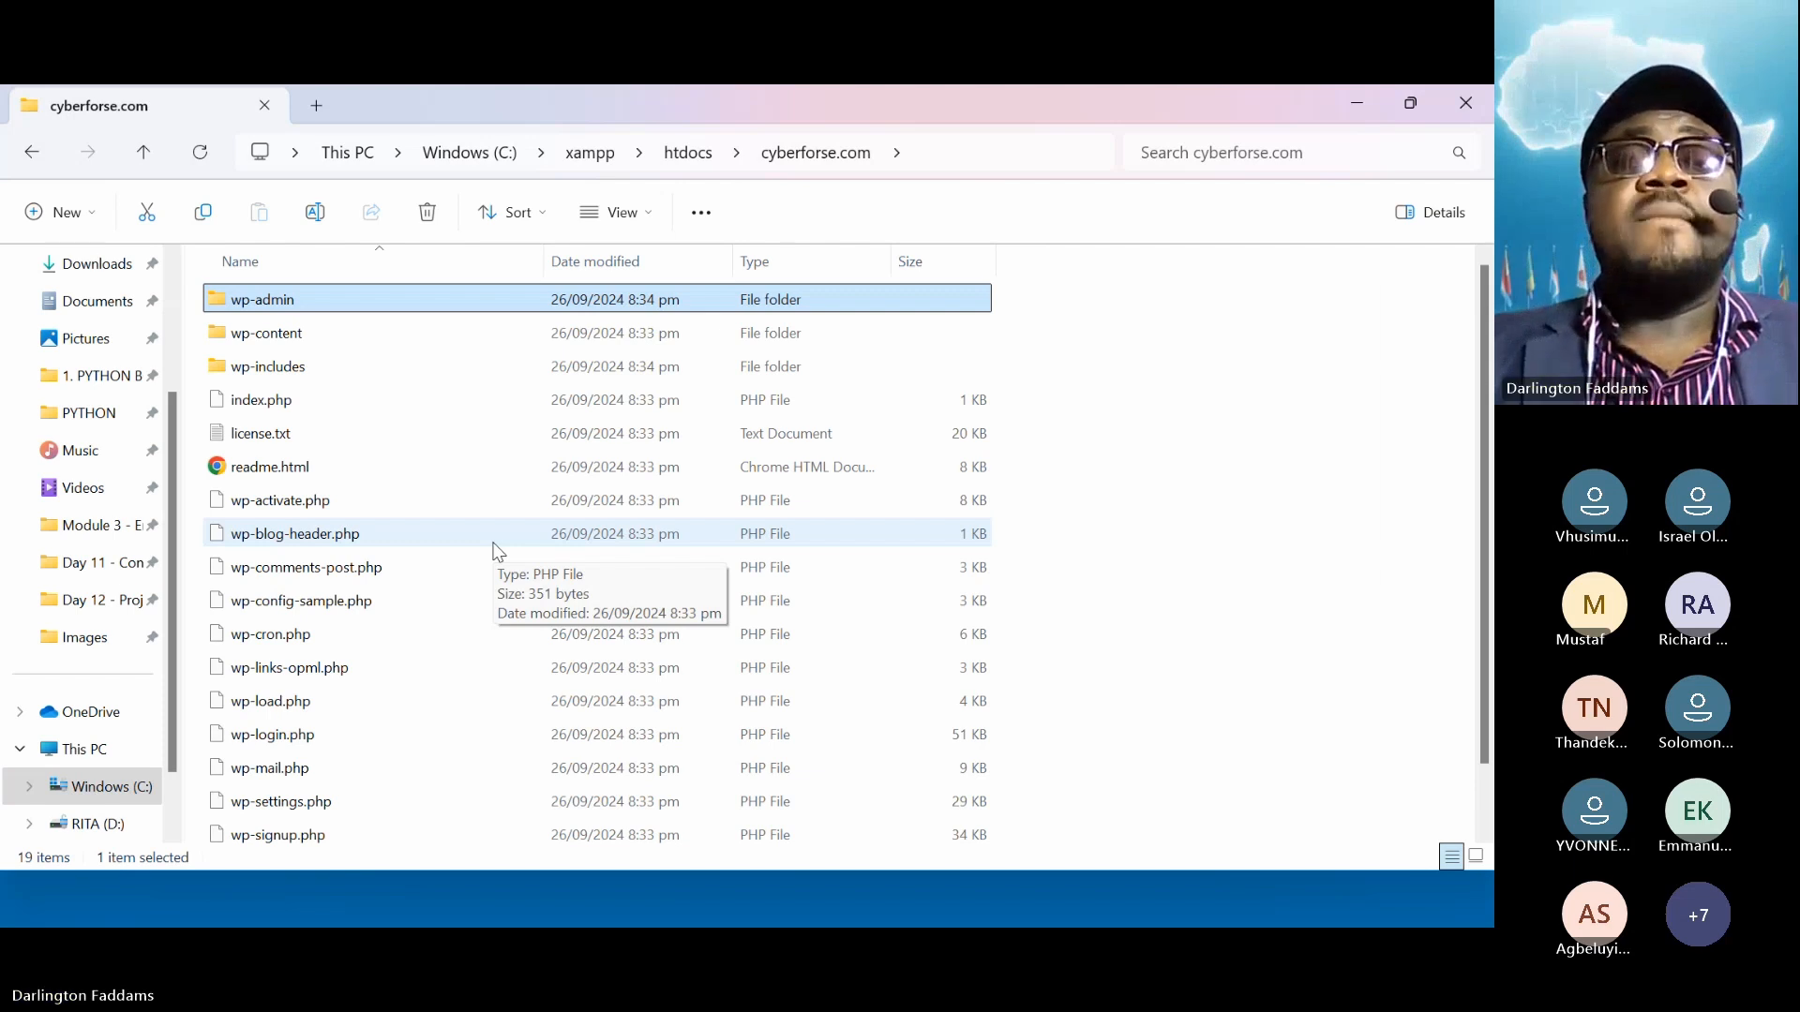
pyautogui.hotkey('alt', 'Tab')
pyautogui.hotkey('alt', 'Tab')
pyautogui.hotkey('alt', 'Tab')
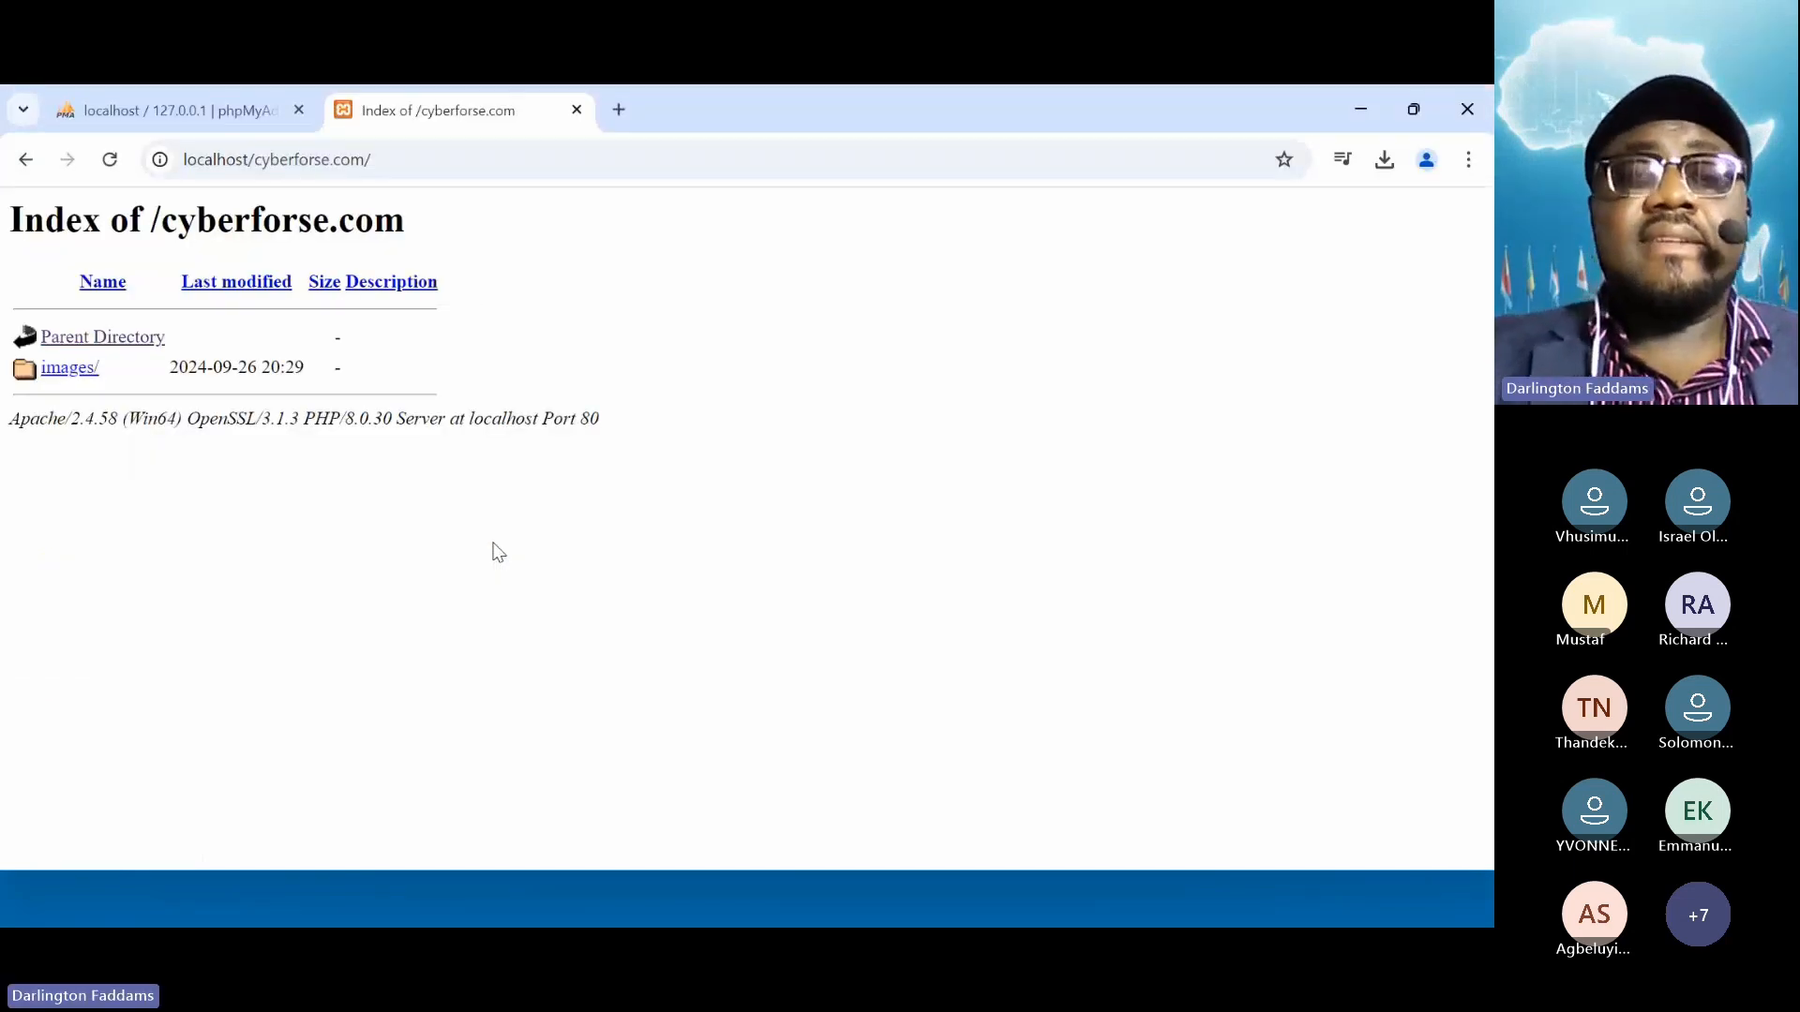
# Load localhost/cyberforse.com in a new Chrome tab to reach WordPress's language page
pyautogui.click(617, 112)
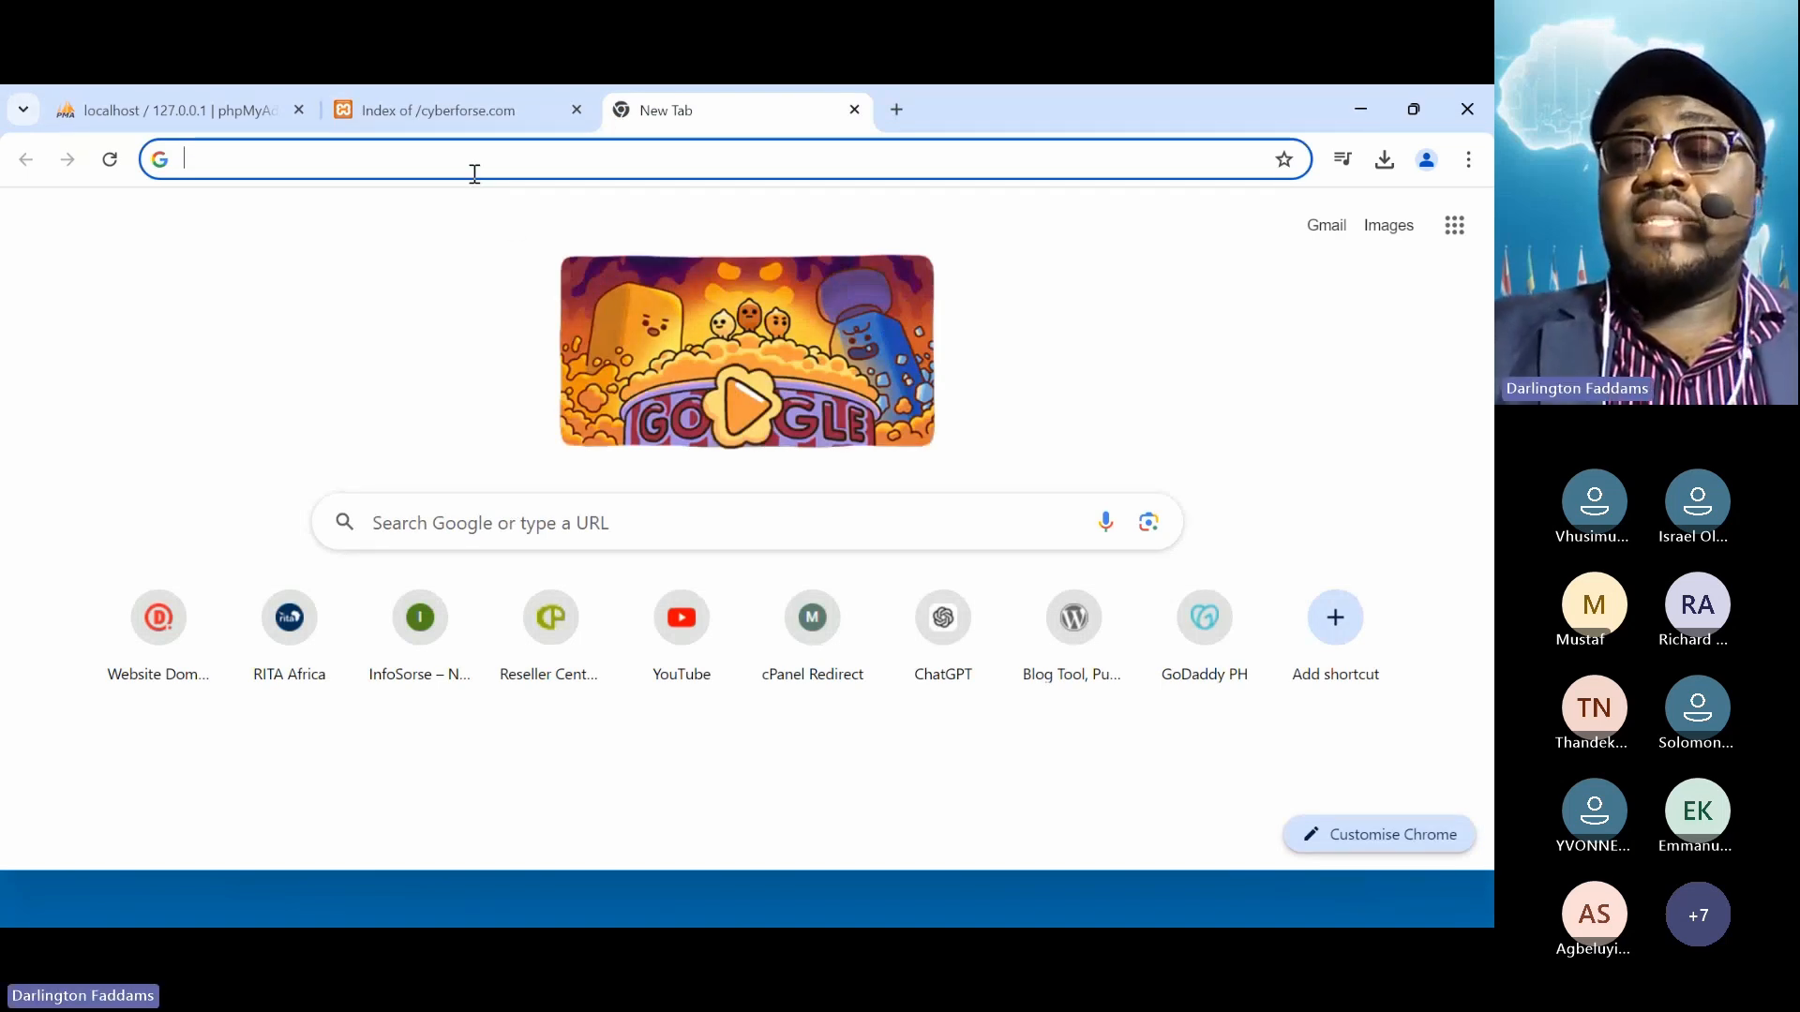
pyautogui.write('localhost')
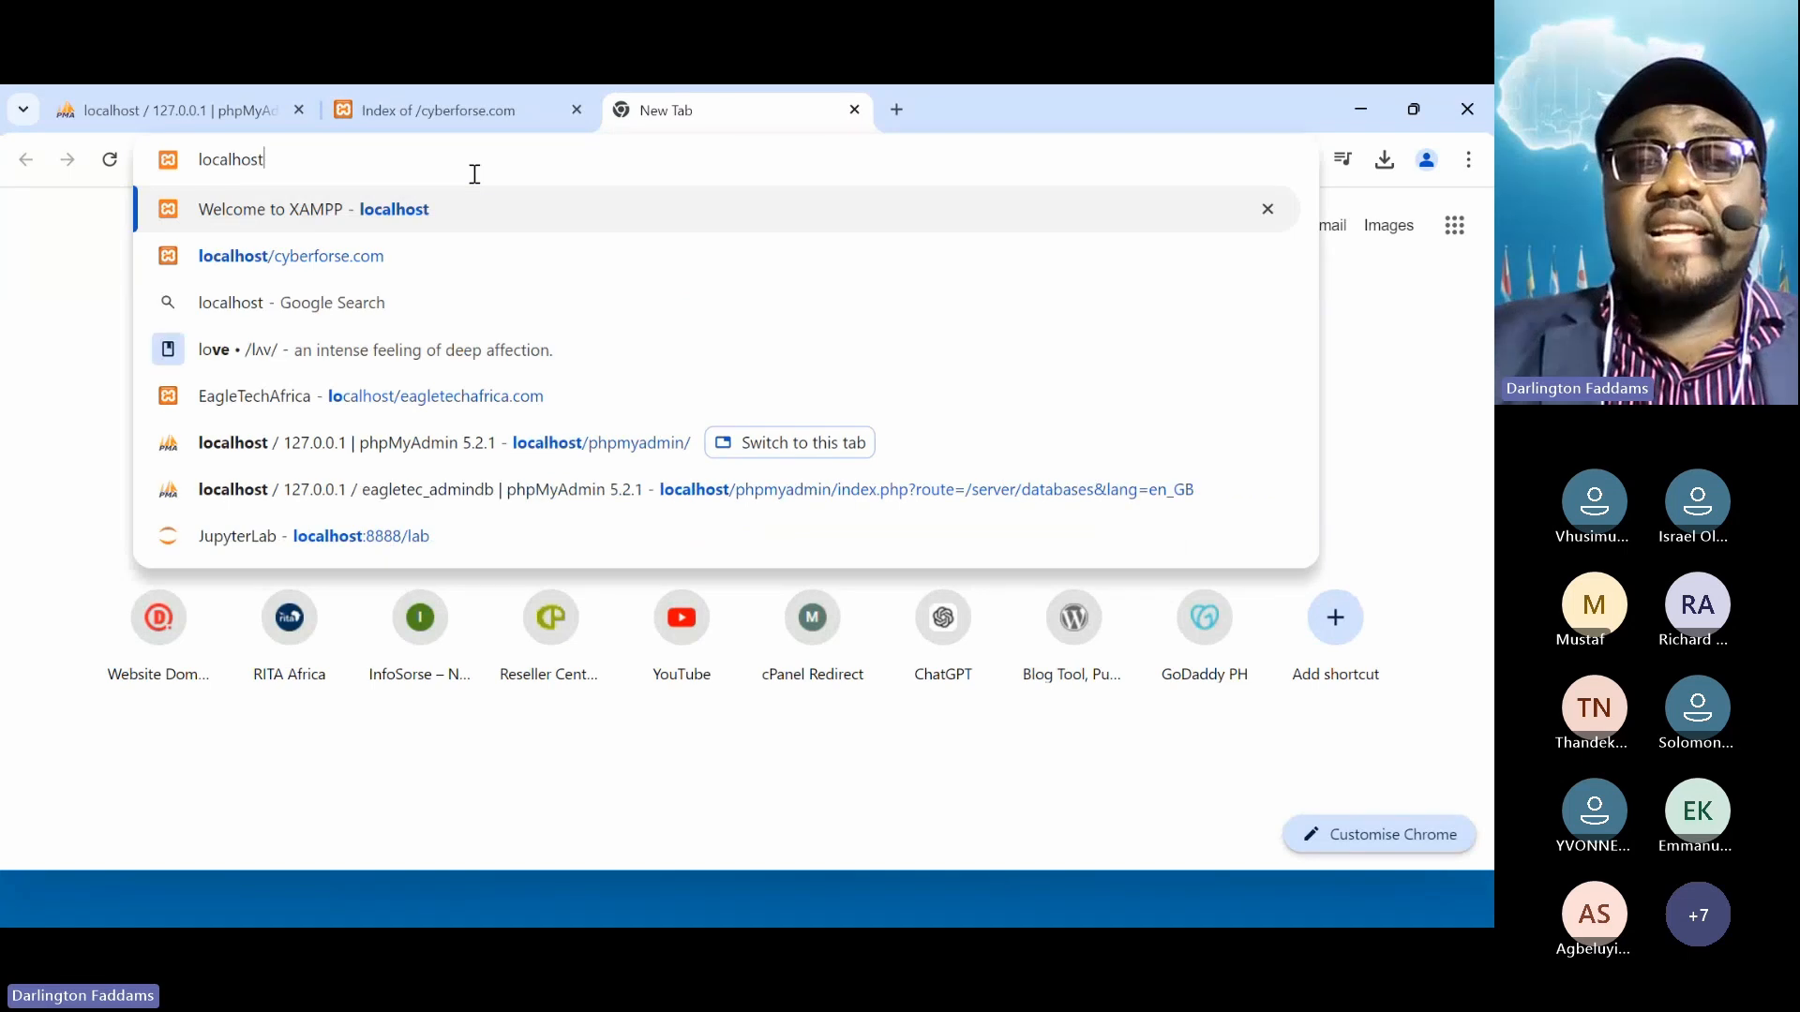
pyautogui.write('/')
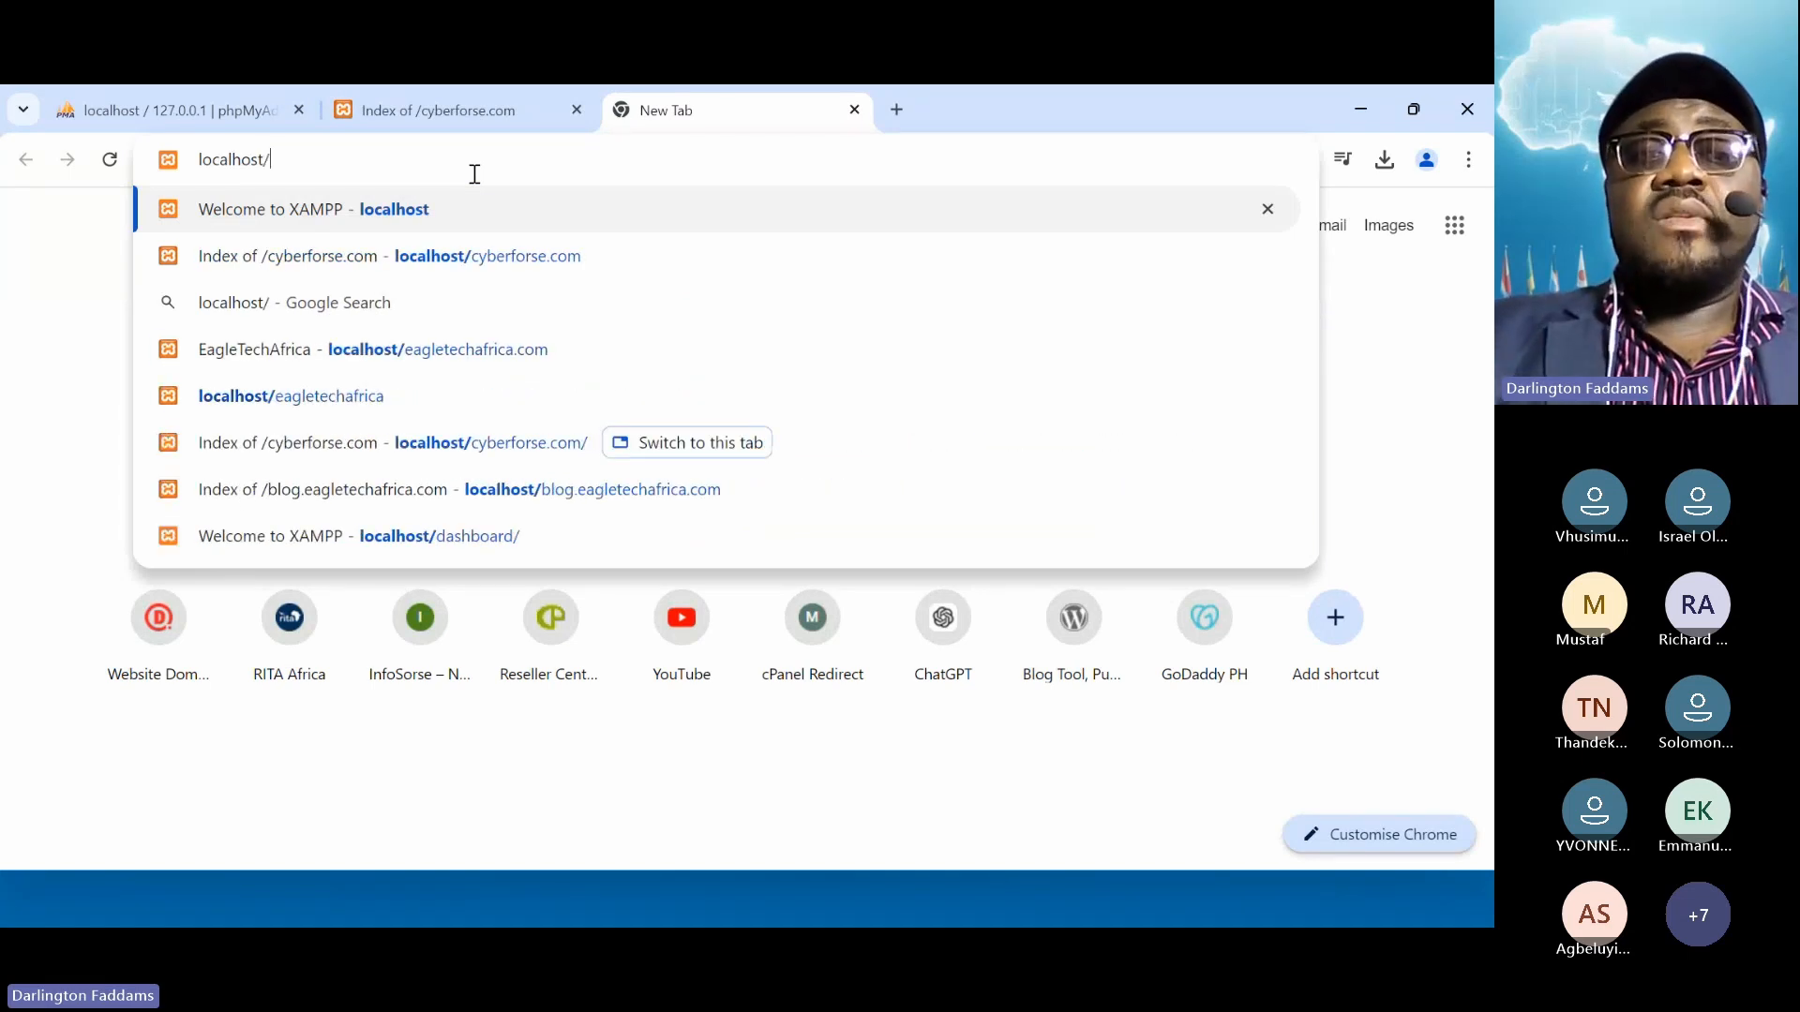
pyautogui.write('cy')
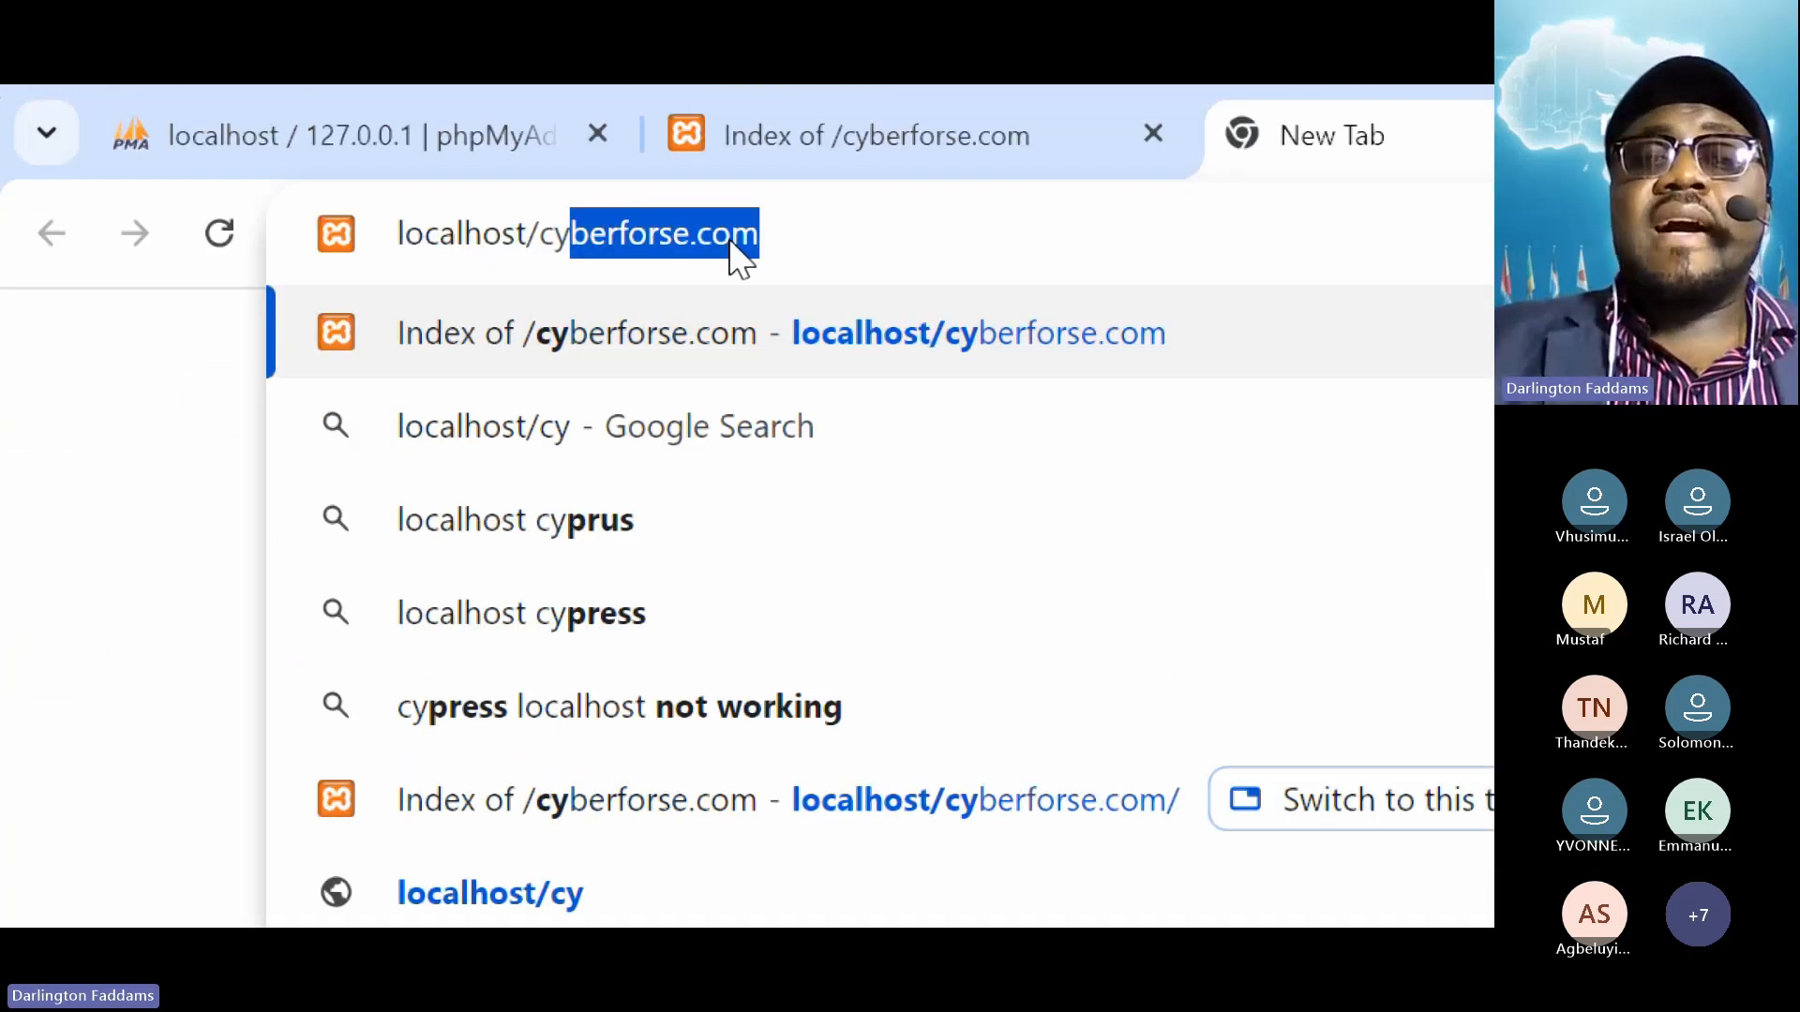
pyautogui.click(809, 231)
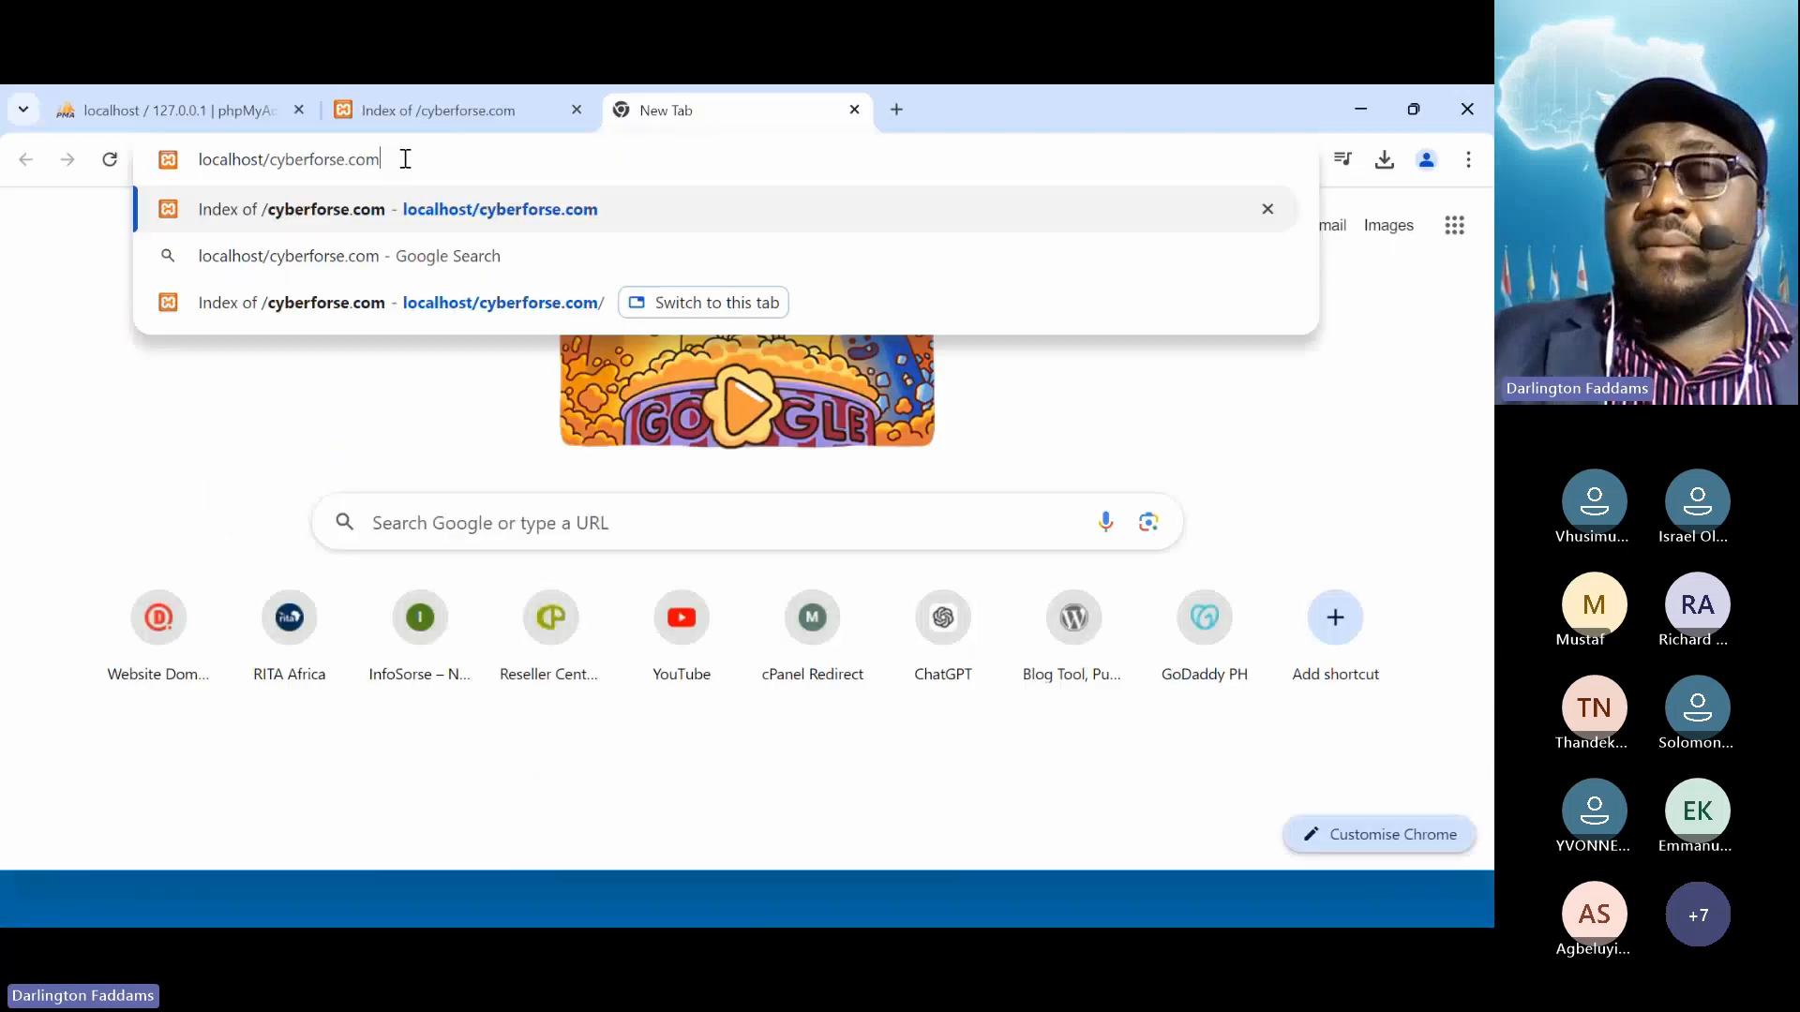
pyautogui.press('Return')
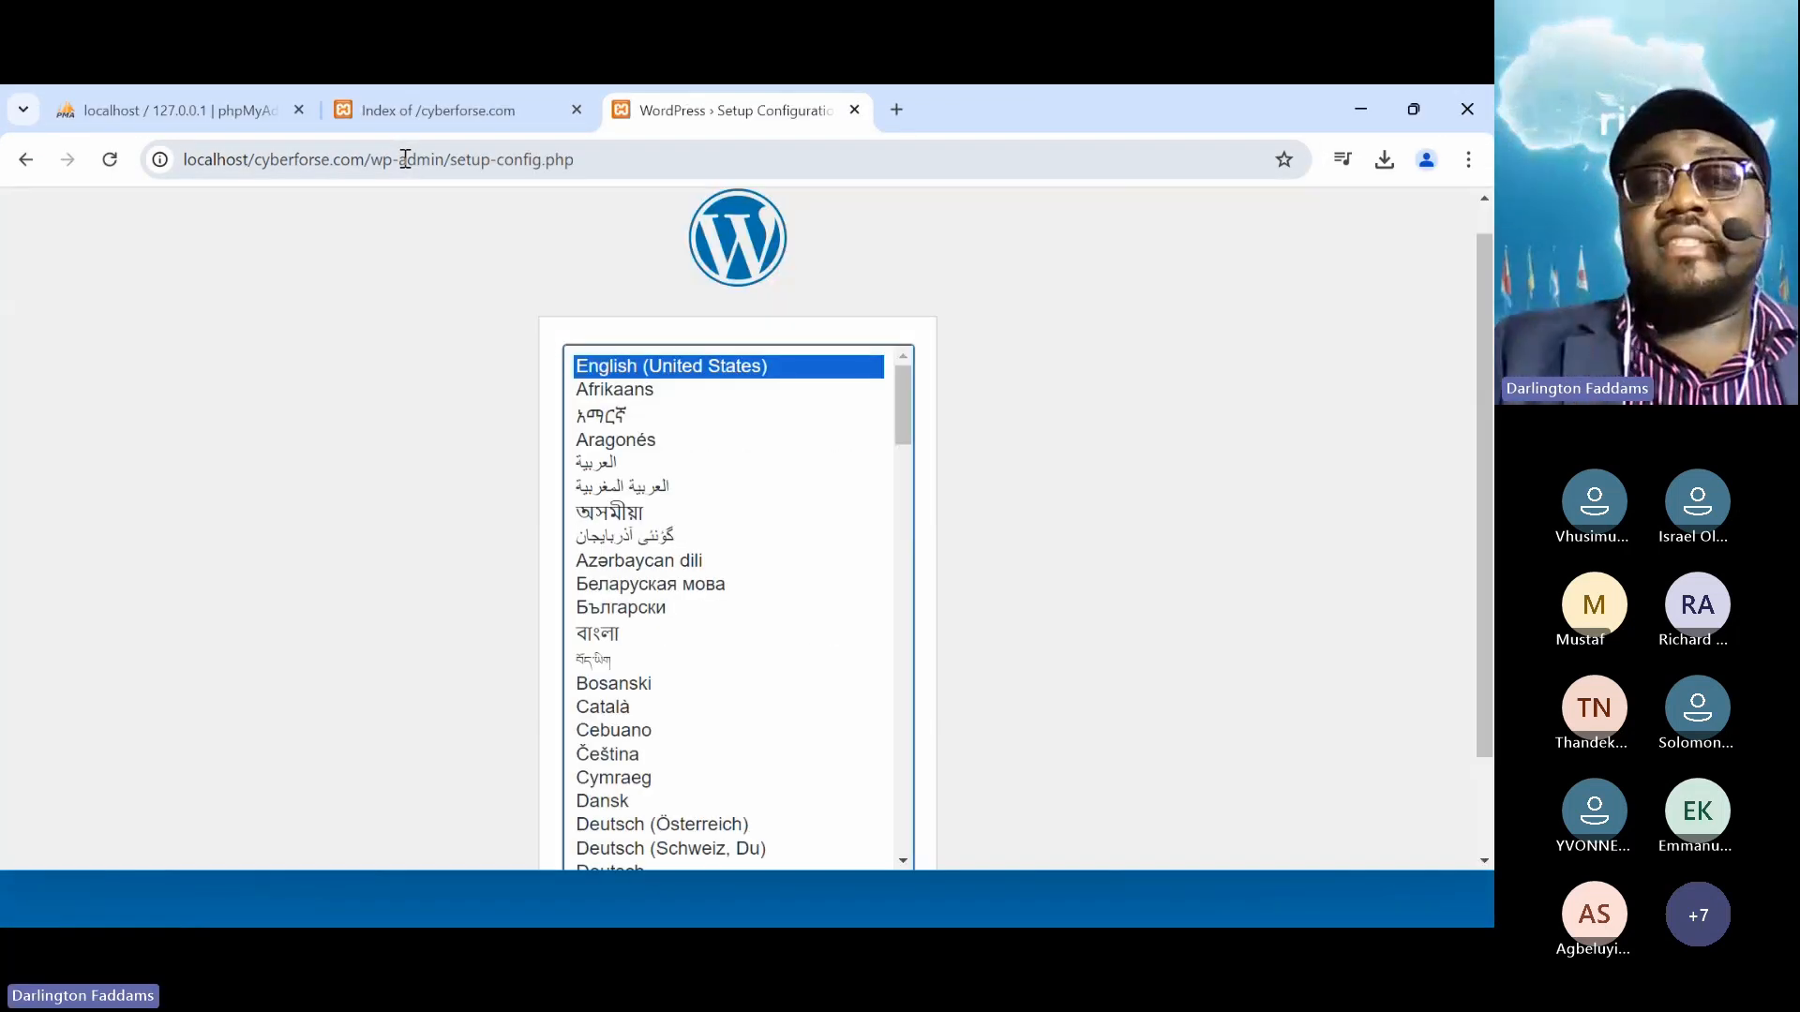
# Close the Index of /cyberforse.com tab and continue setup in English (United States)
pyautogui.scroll(1, 391, 367)
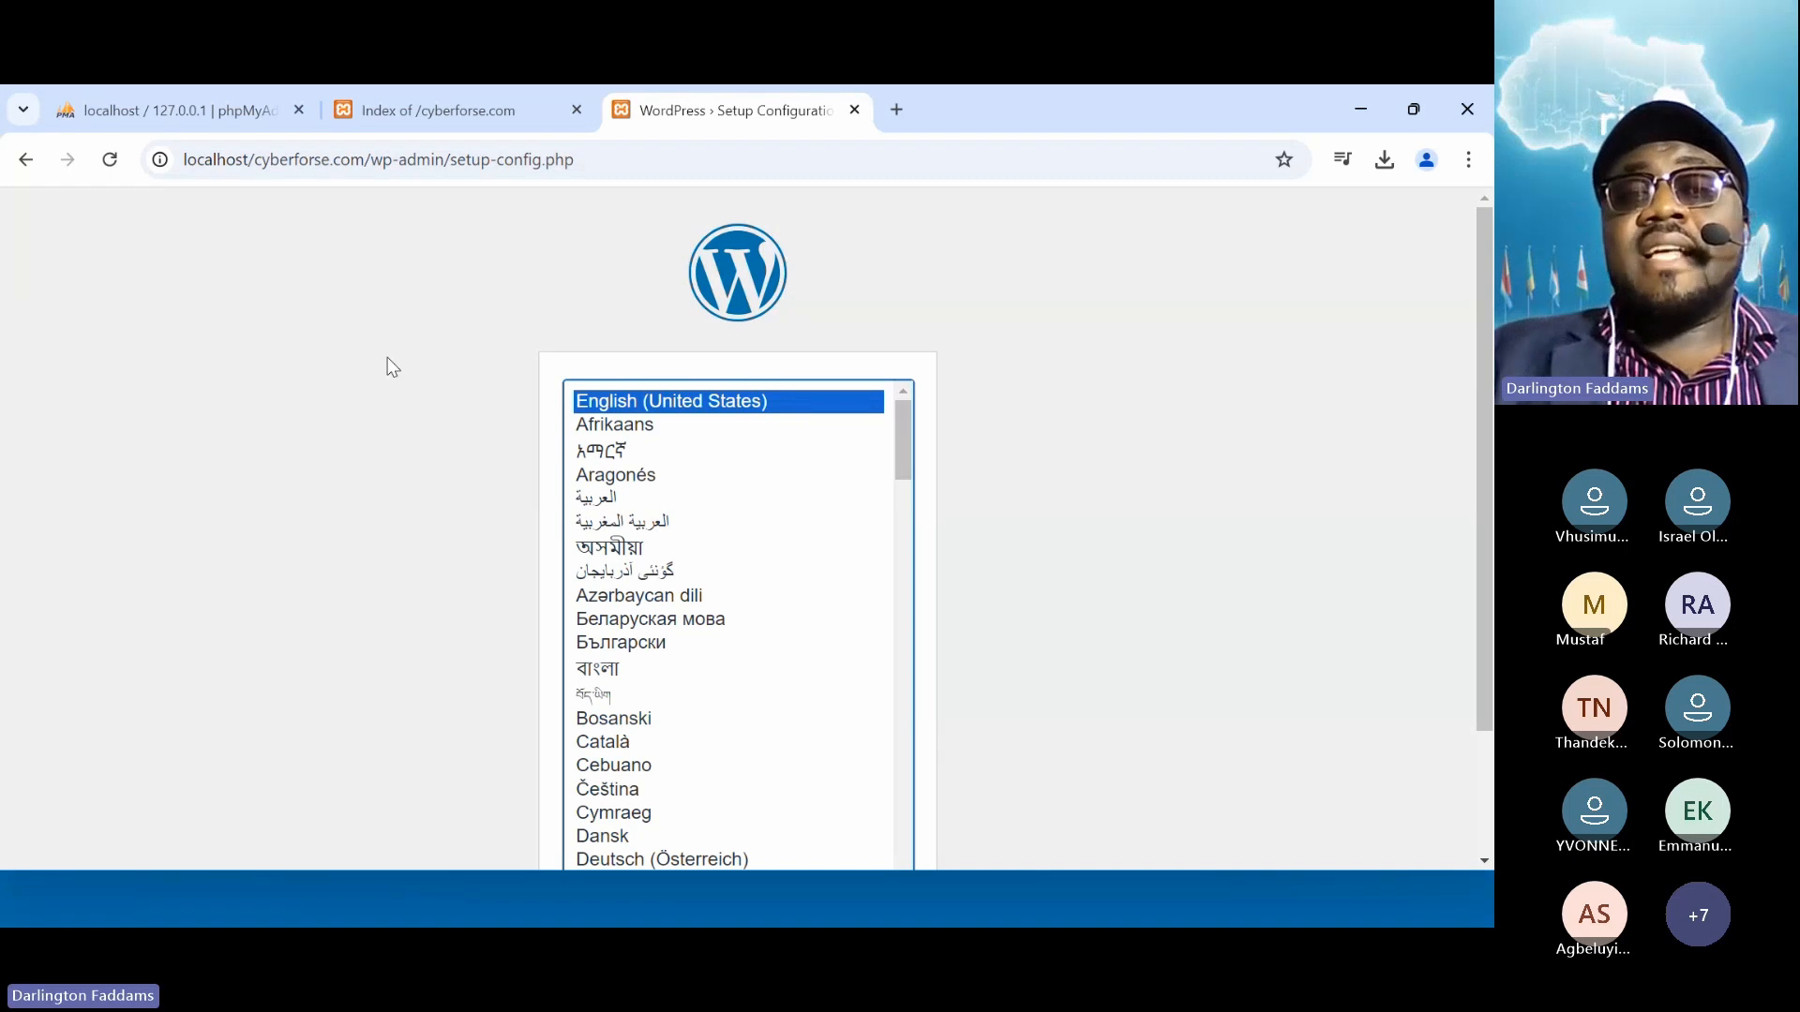
pyautogui.click(395, 89)
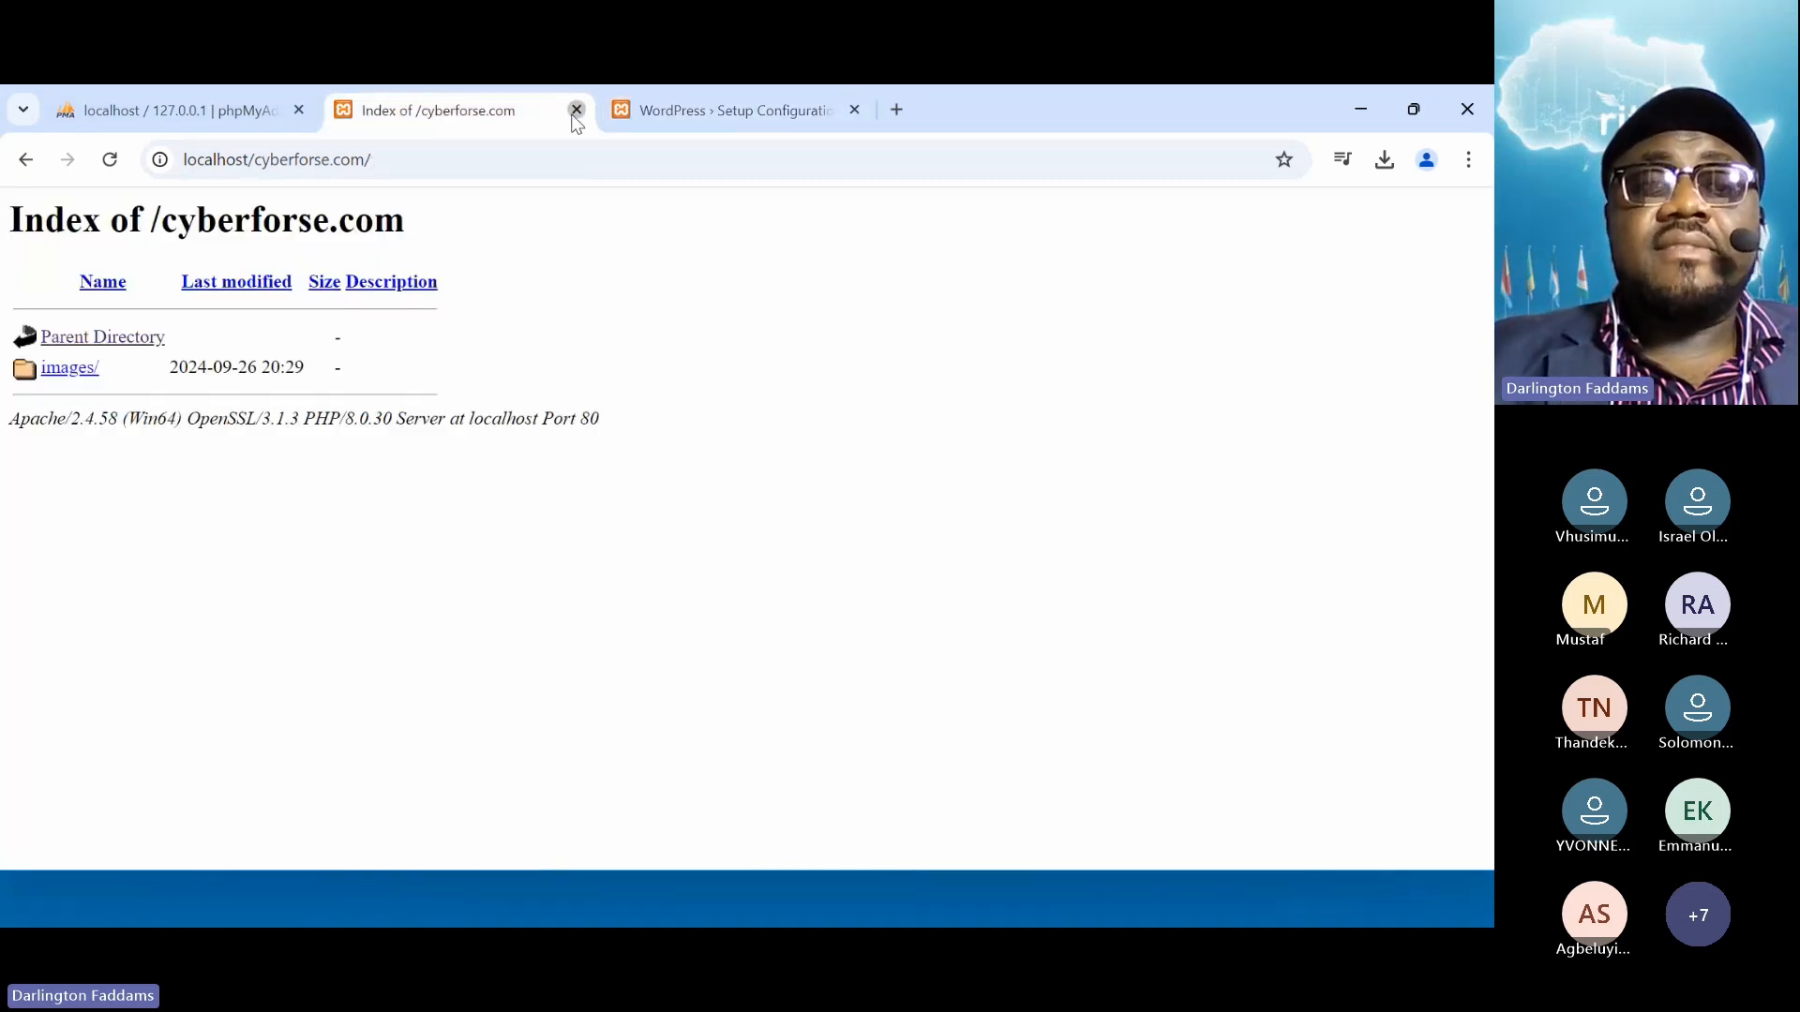
pyautogui.click(576, 110)
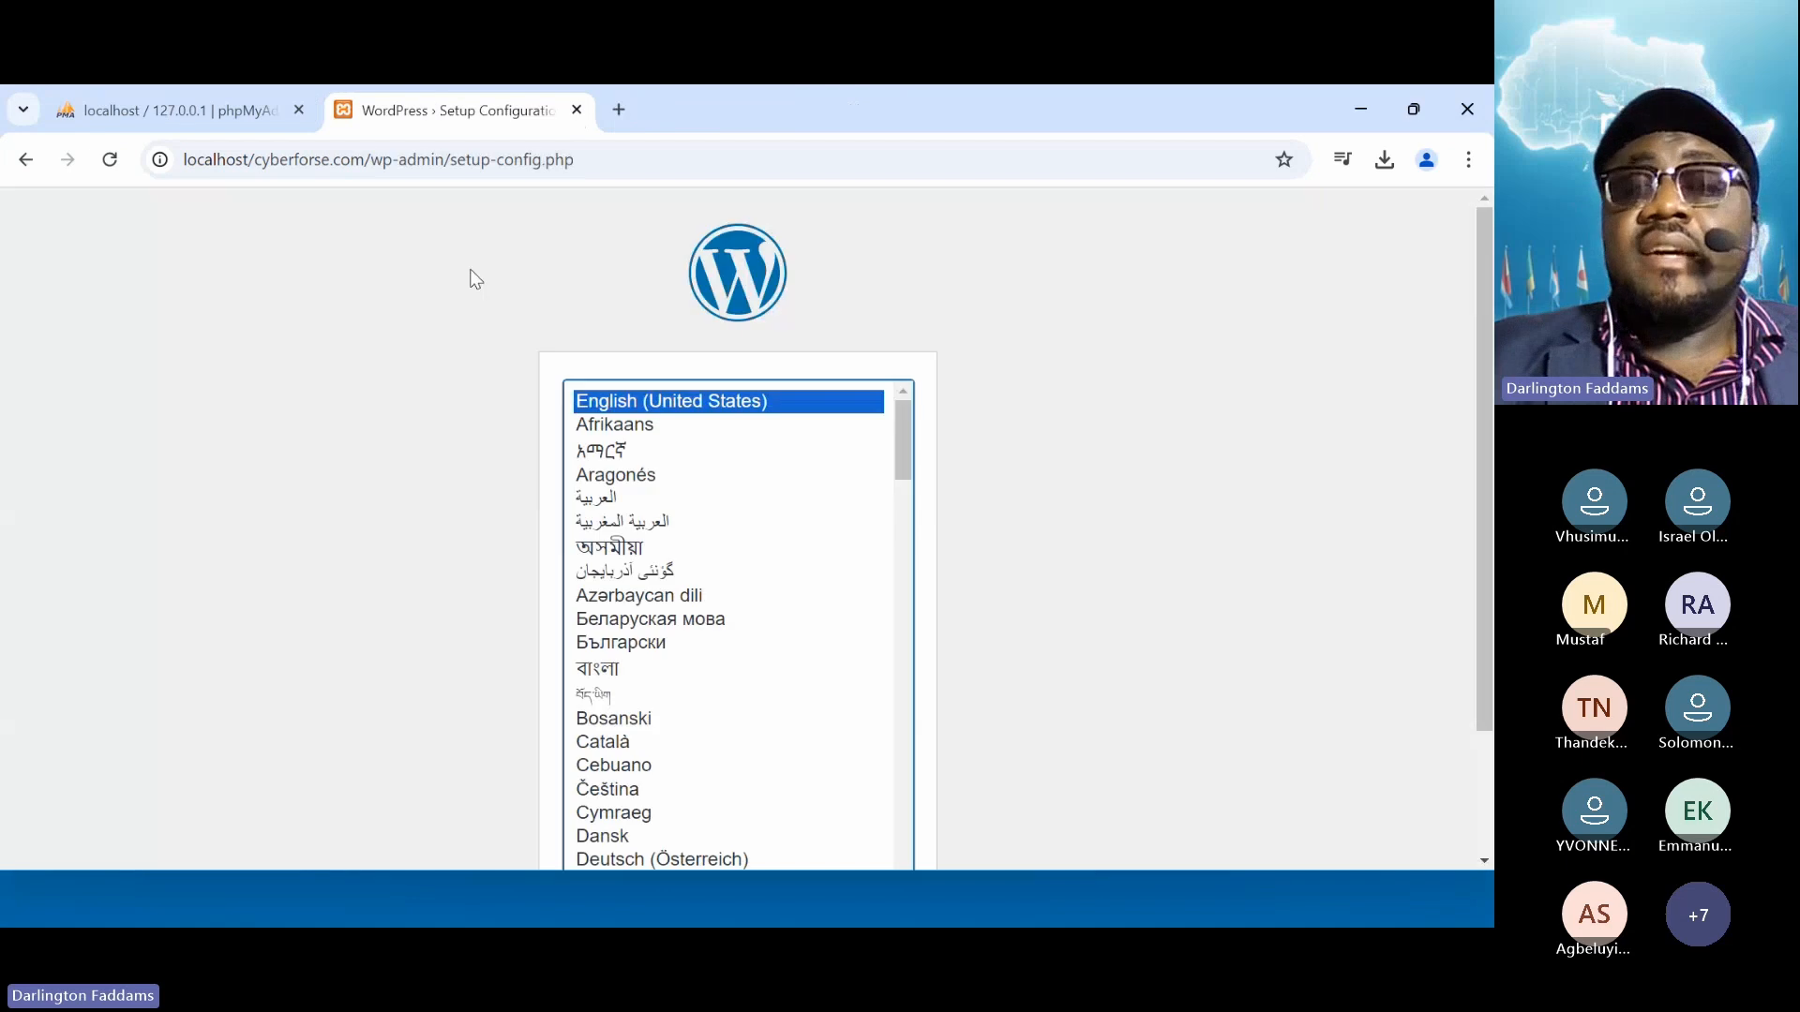
pyautogui.click(987, 396)
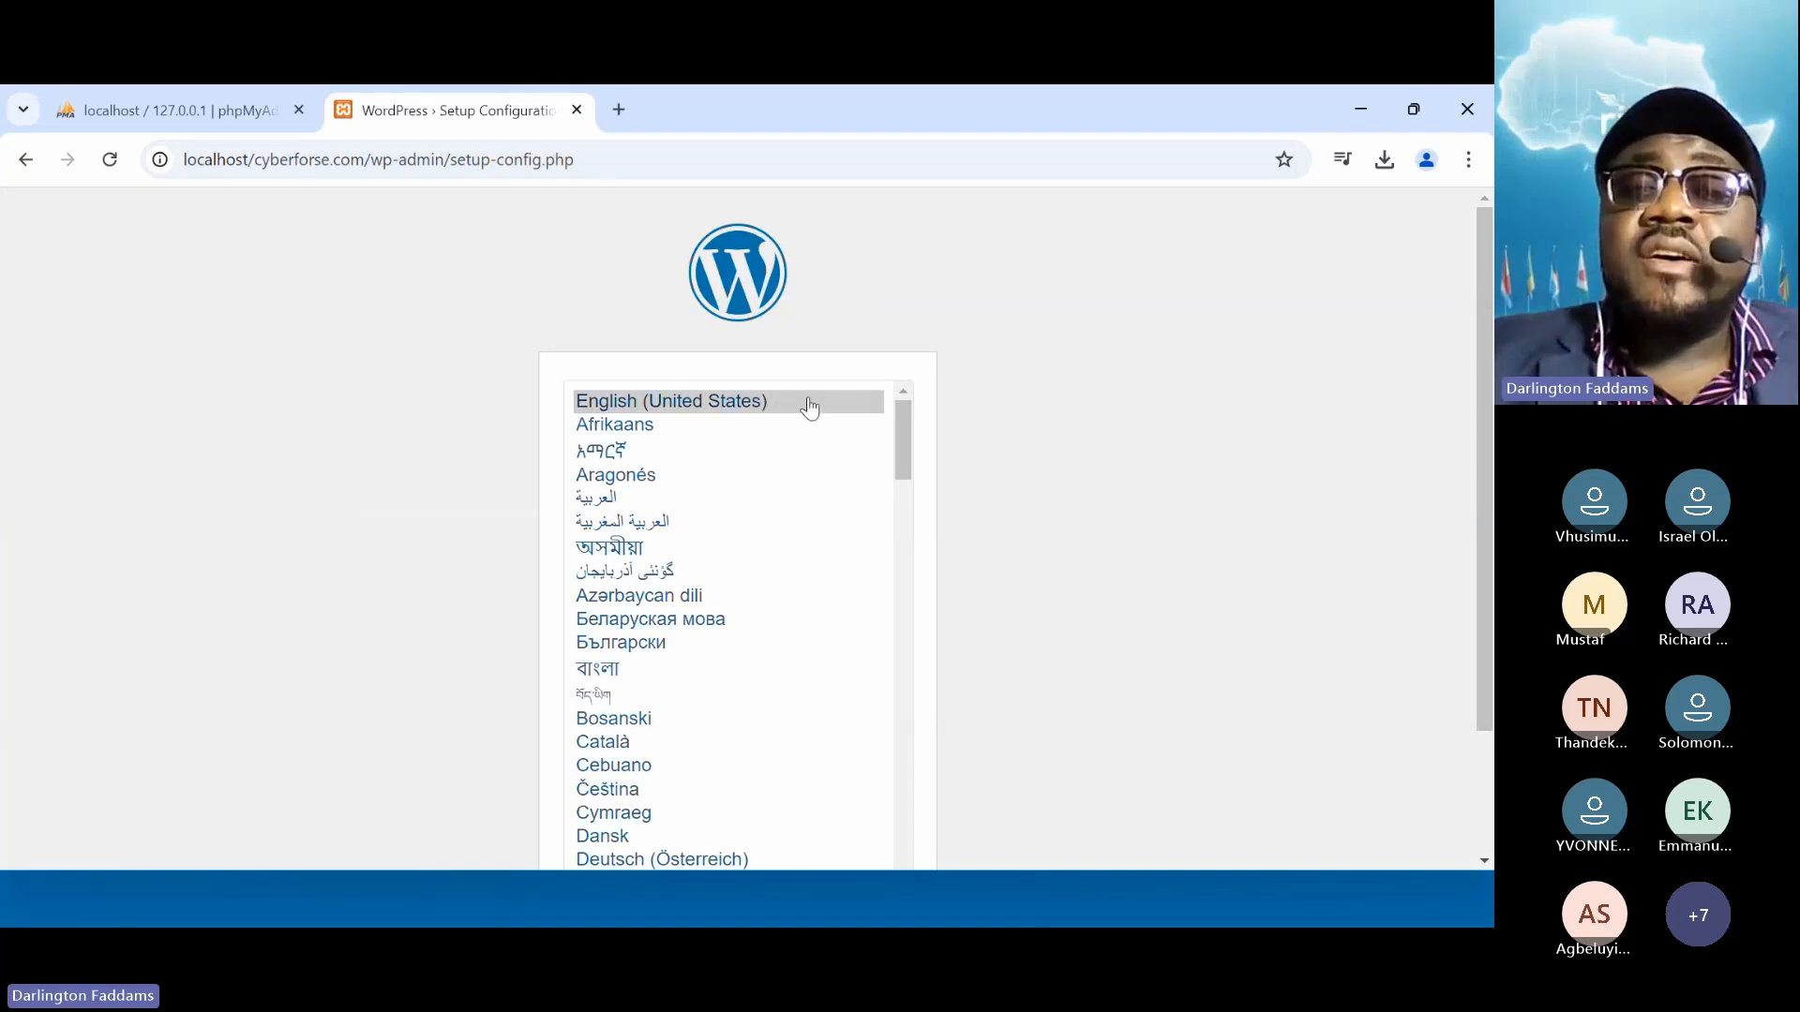
pyautogui.scroll(-2, 1031, 543)
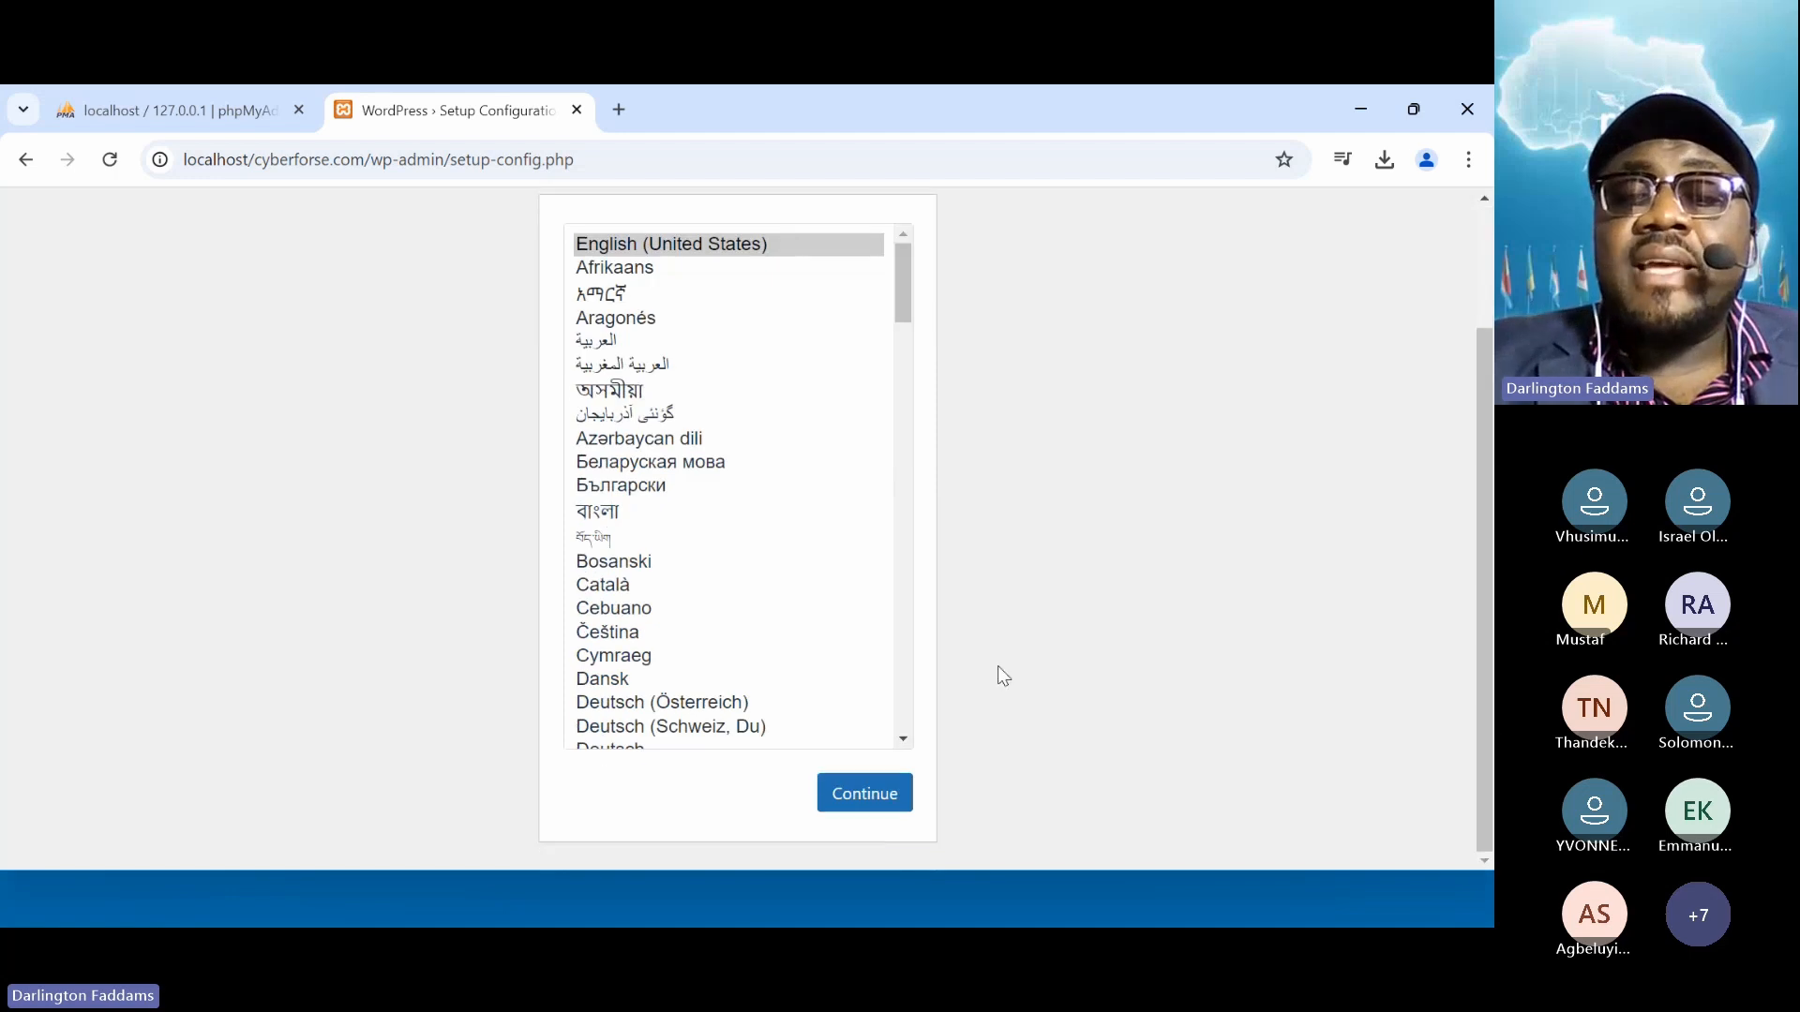
pyautogui.click(890, 801)
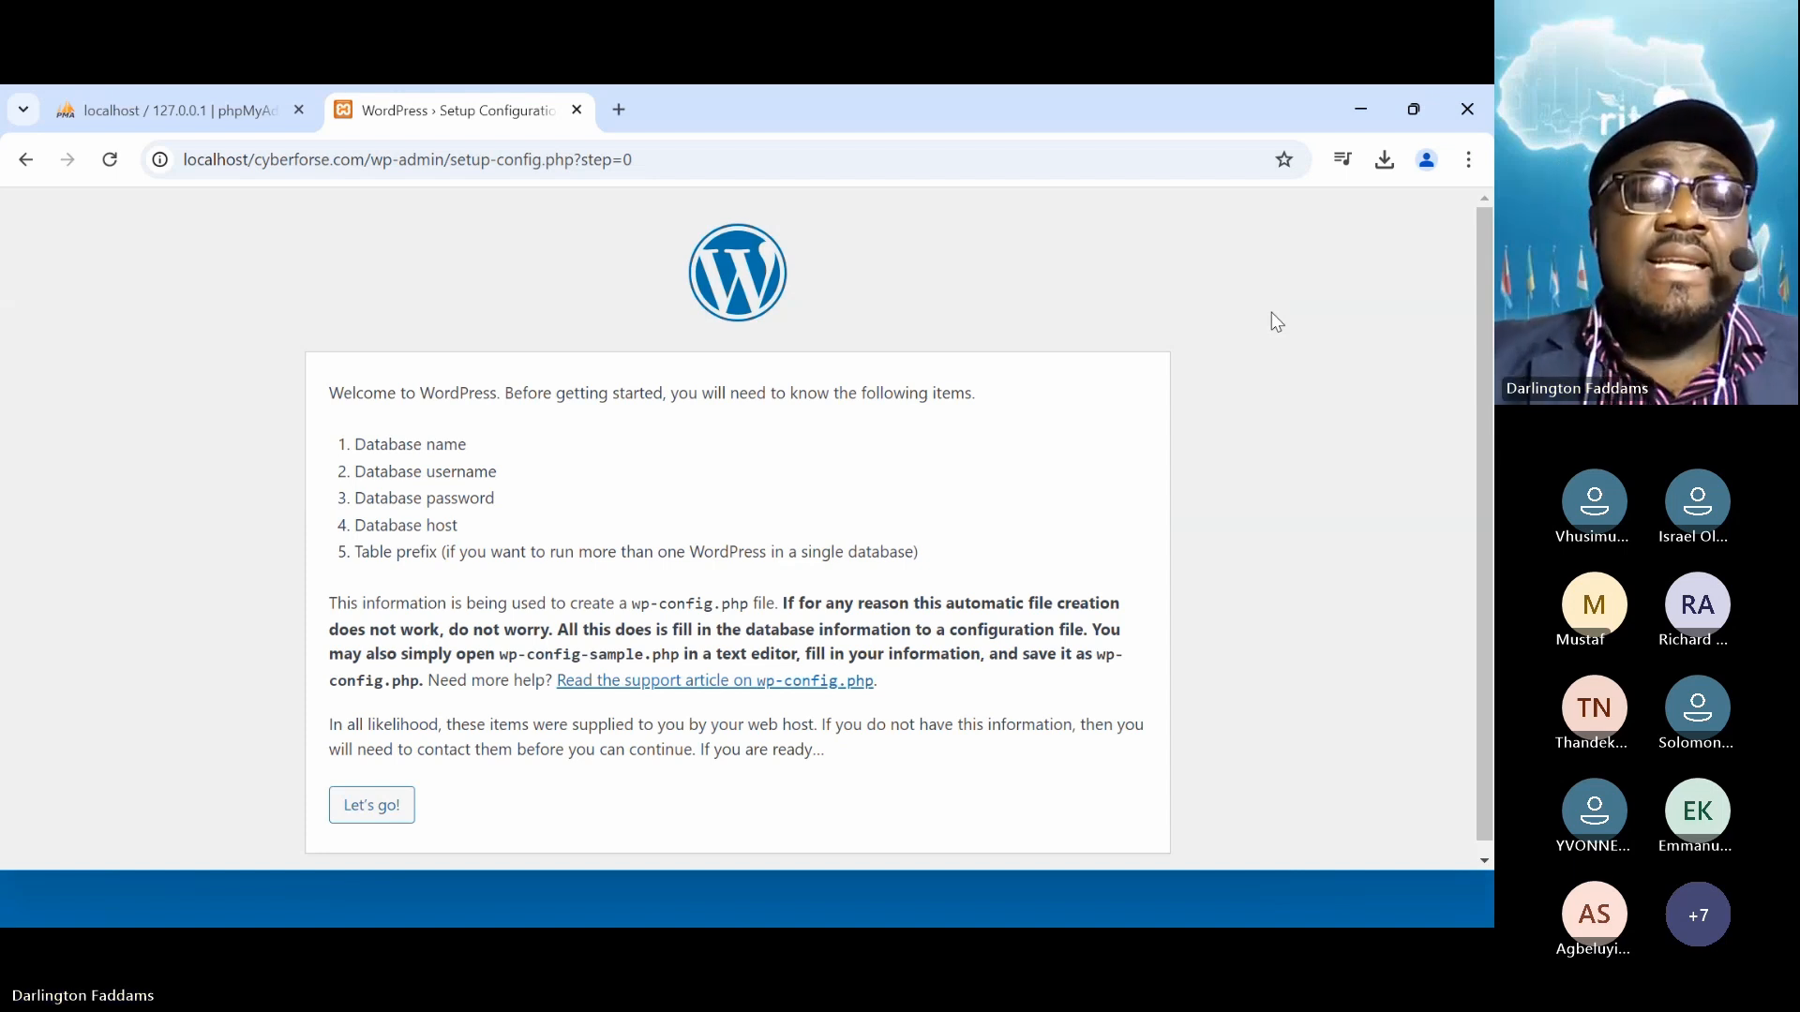
# Return to the phpMyAdmin tab, keeping the WordPress setup page open
pyautogui.press('super+plus')
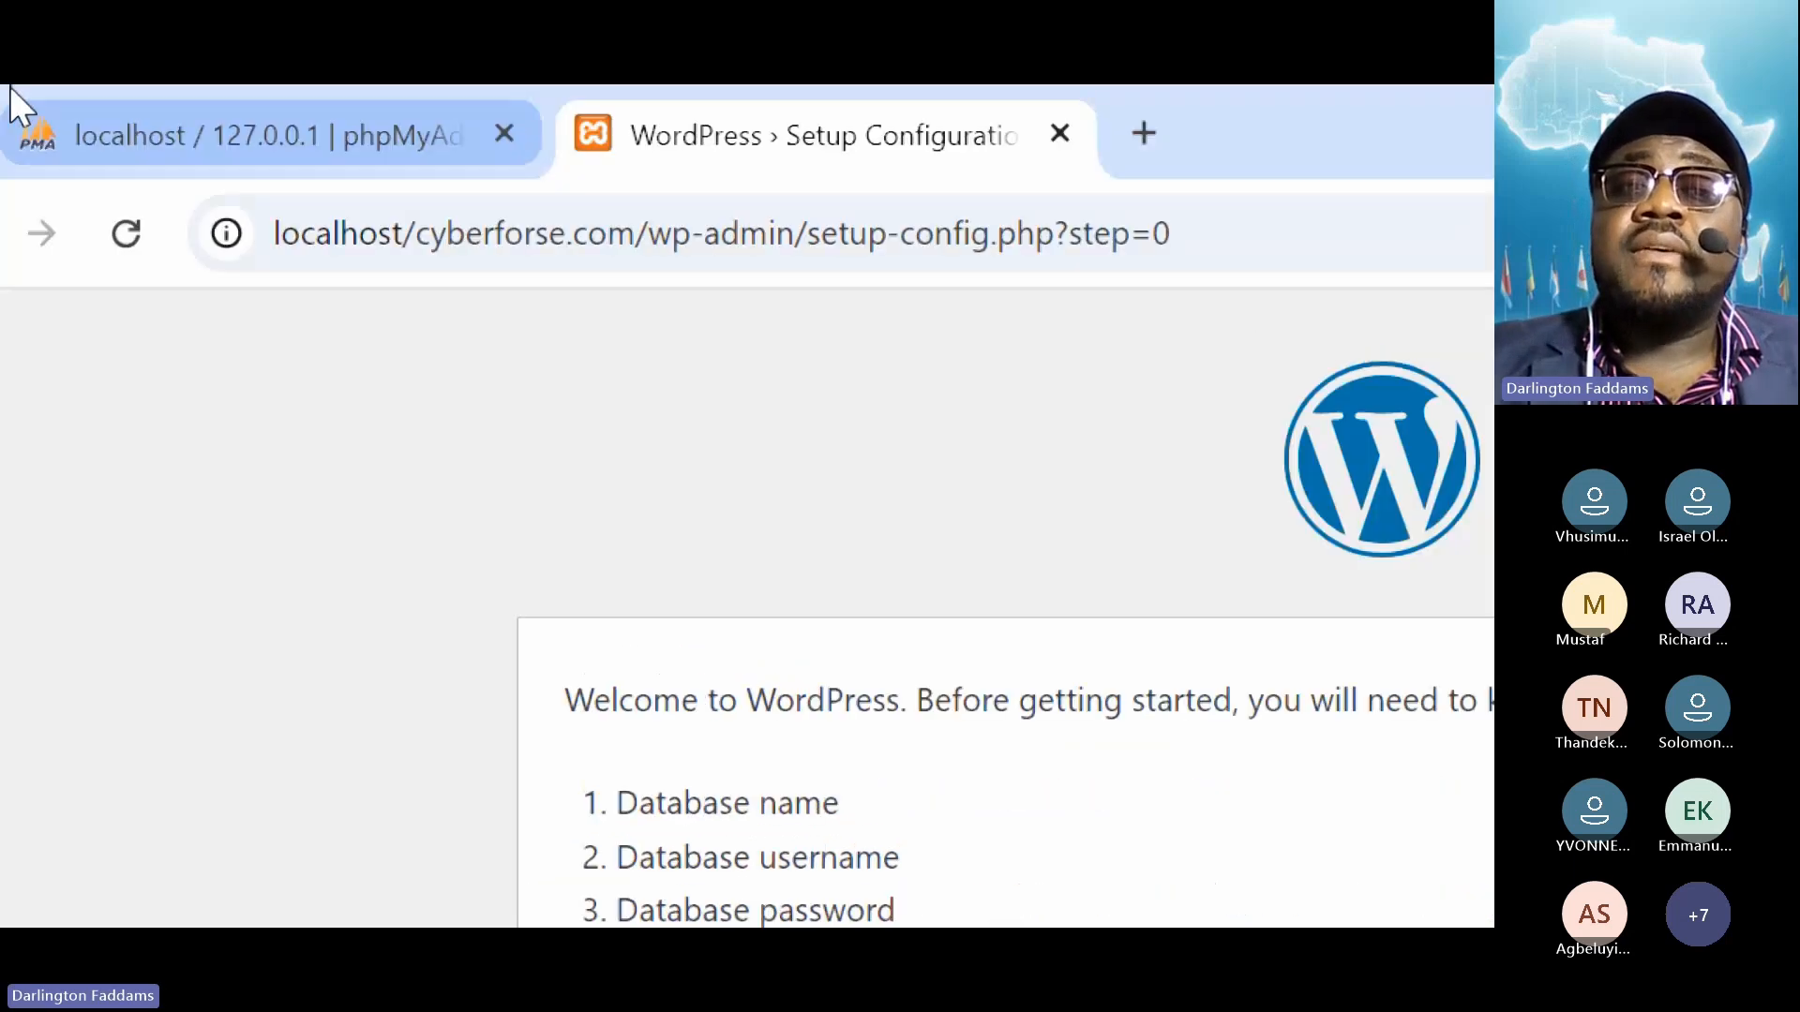
pyautogui.click(248, 134)
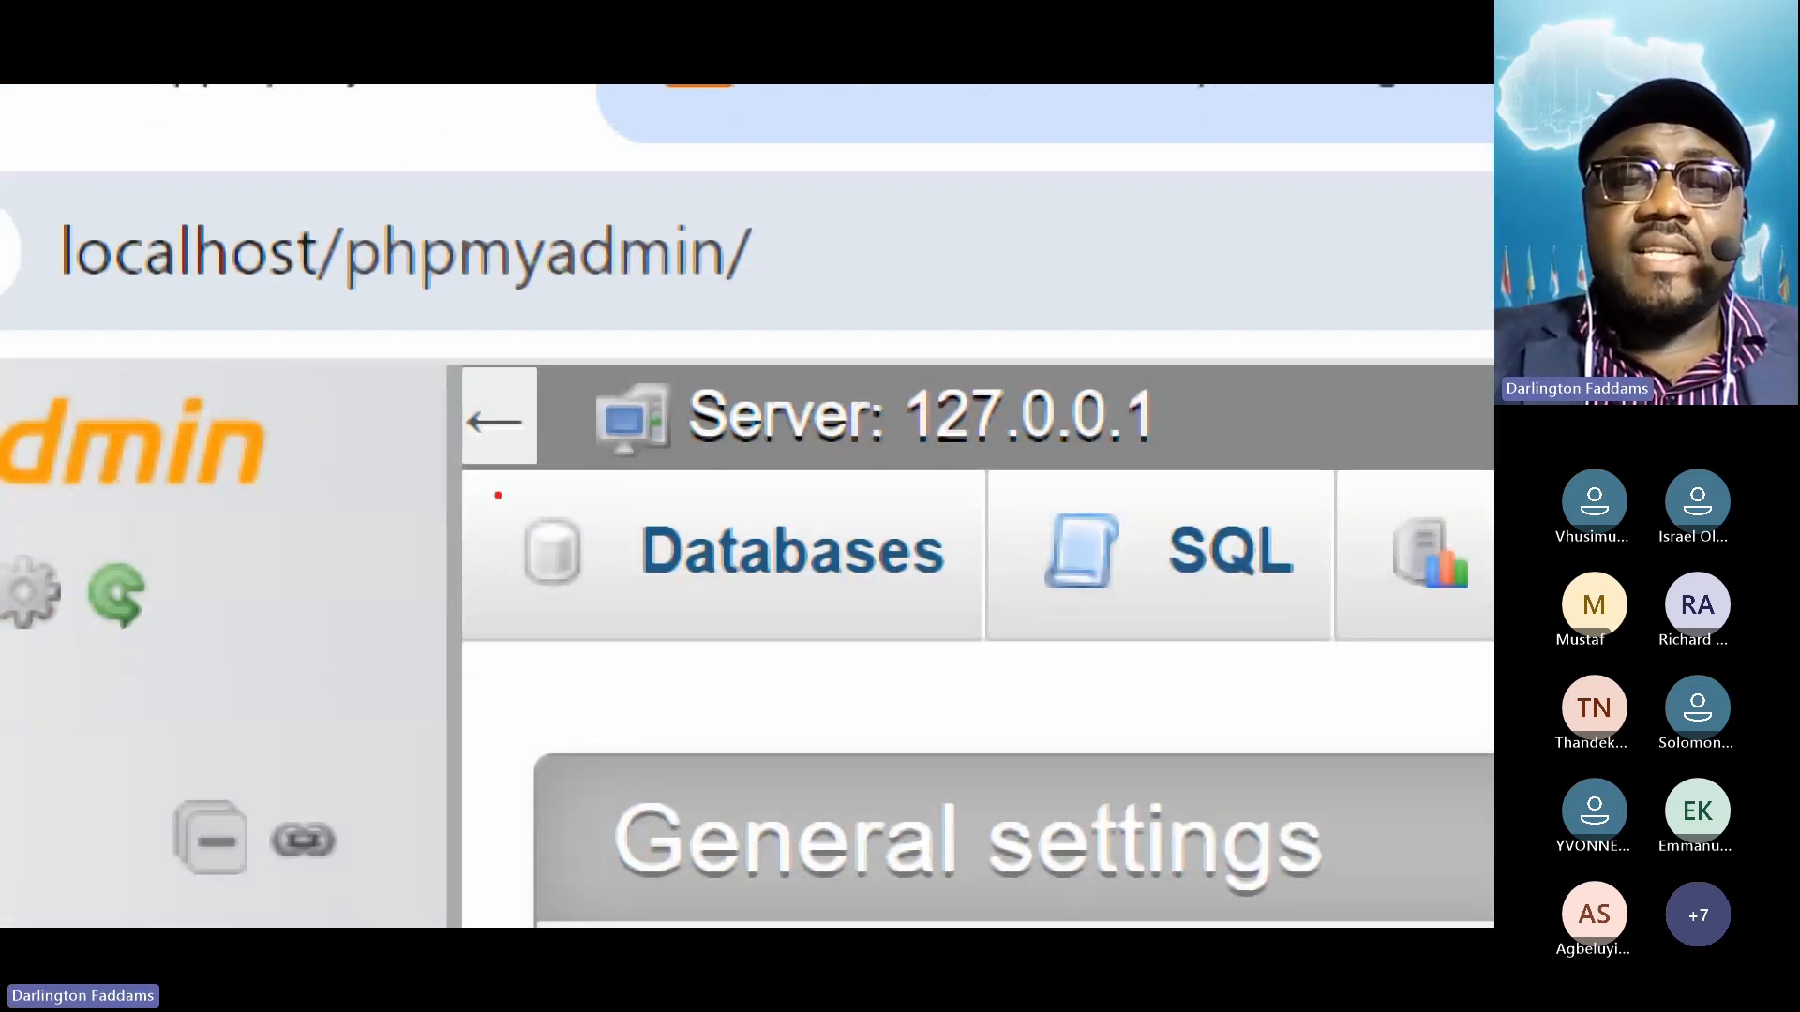
# Go to phpMyAdmin's Databases page and start filling in the new Database name field
pyautogui.moveTo(494, 480); pyautogui.dragTo(978, 658)
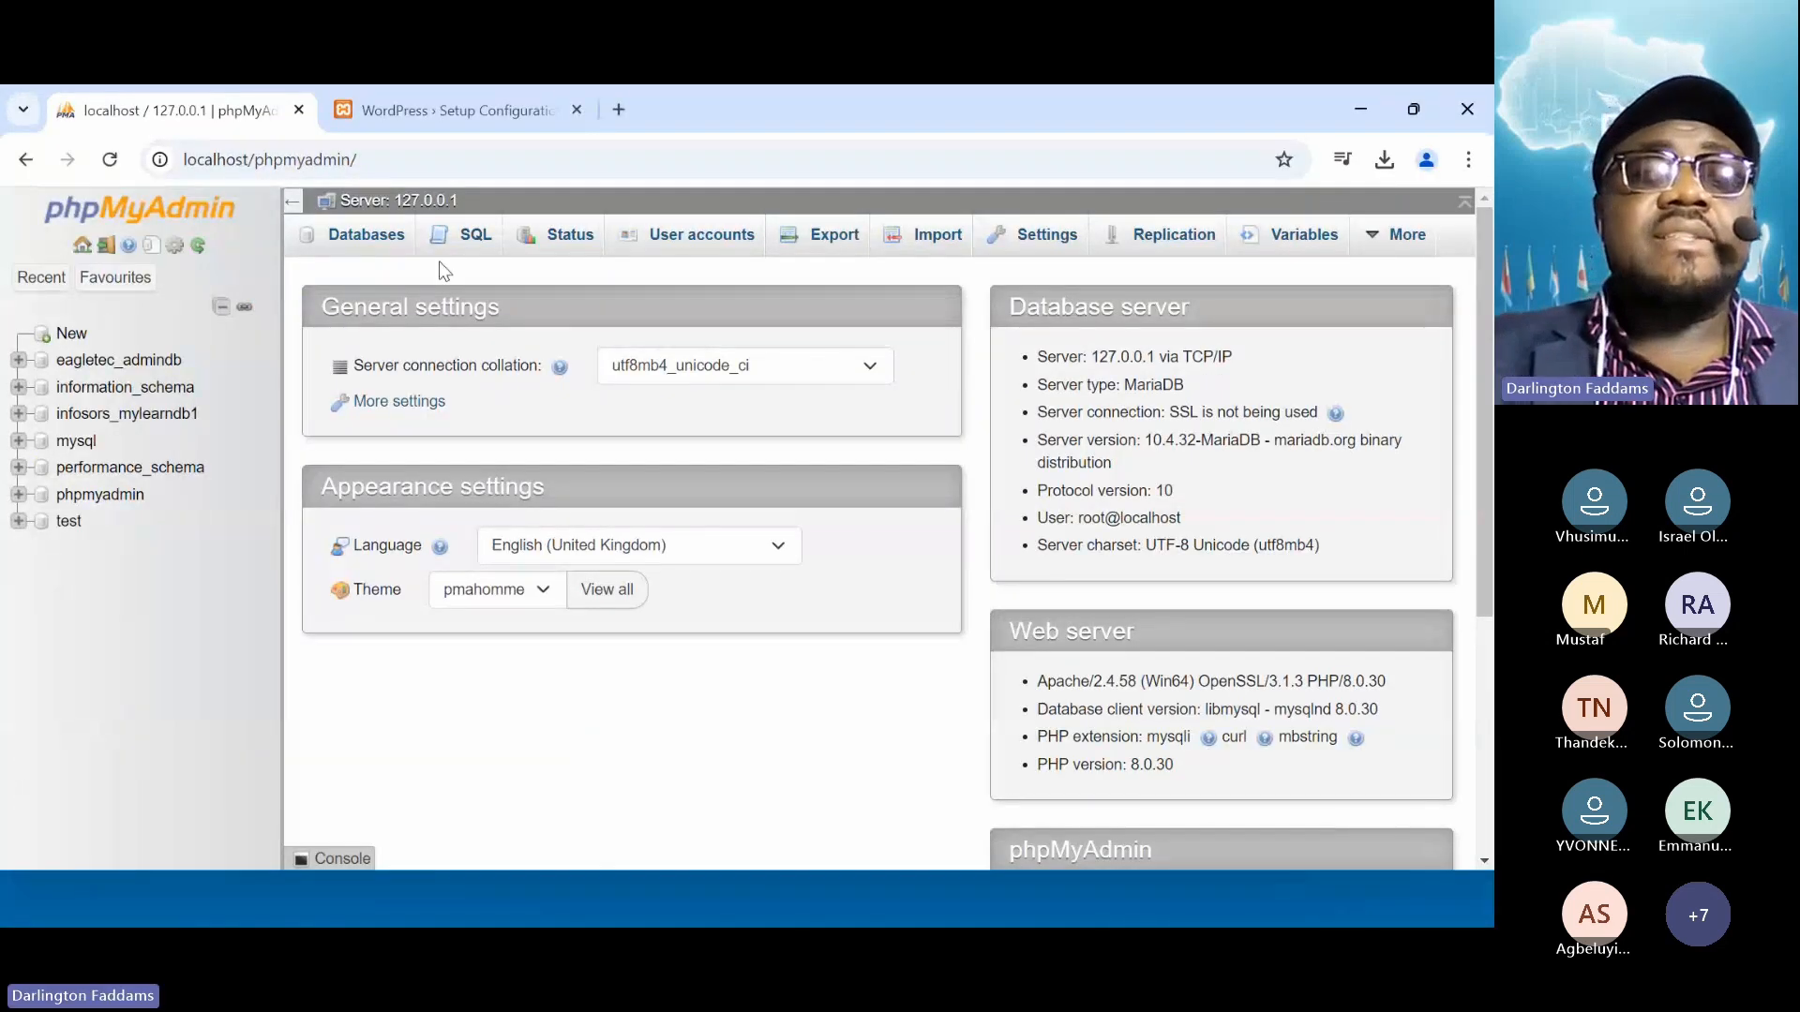
pyautogui.click(367, 234)
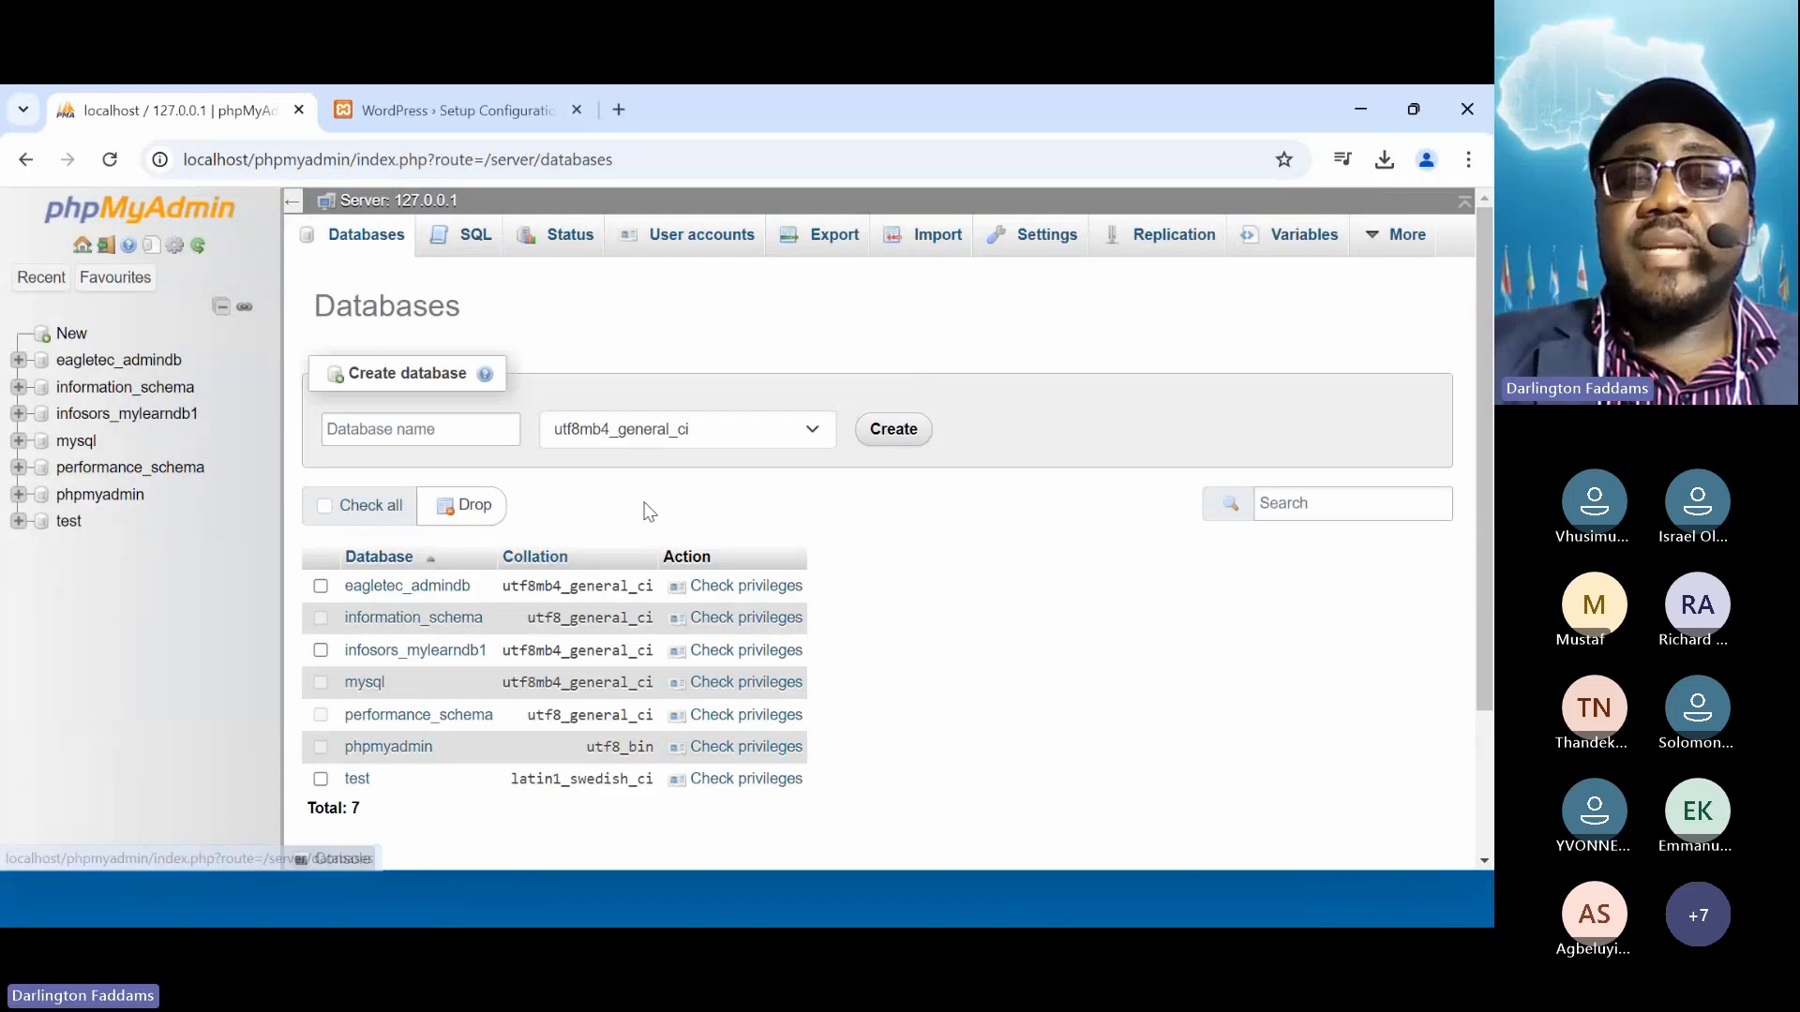
pyautogui.click(427, 443)
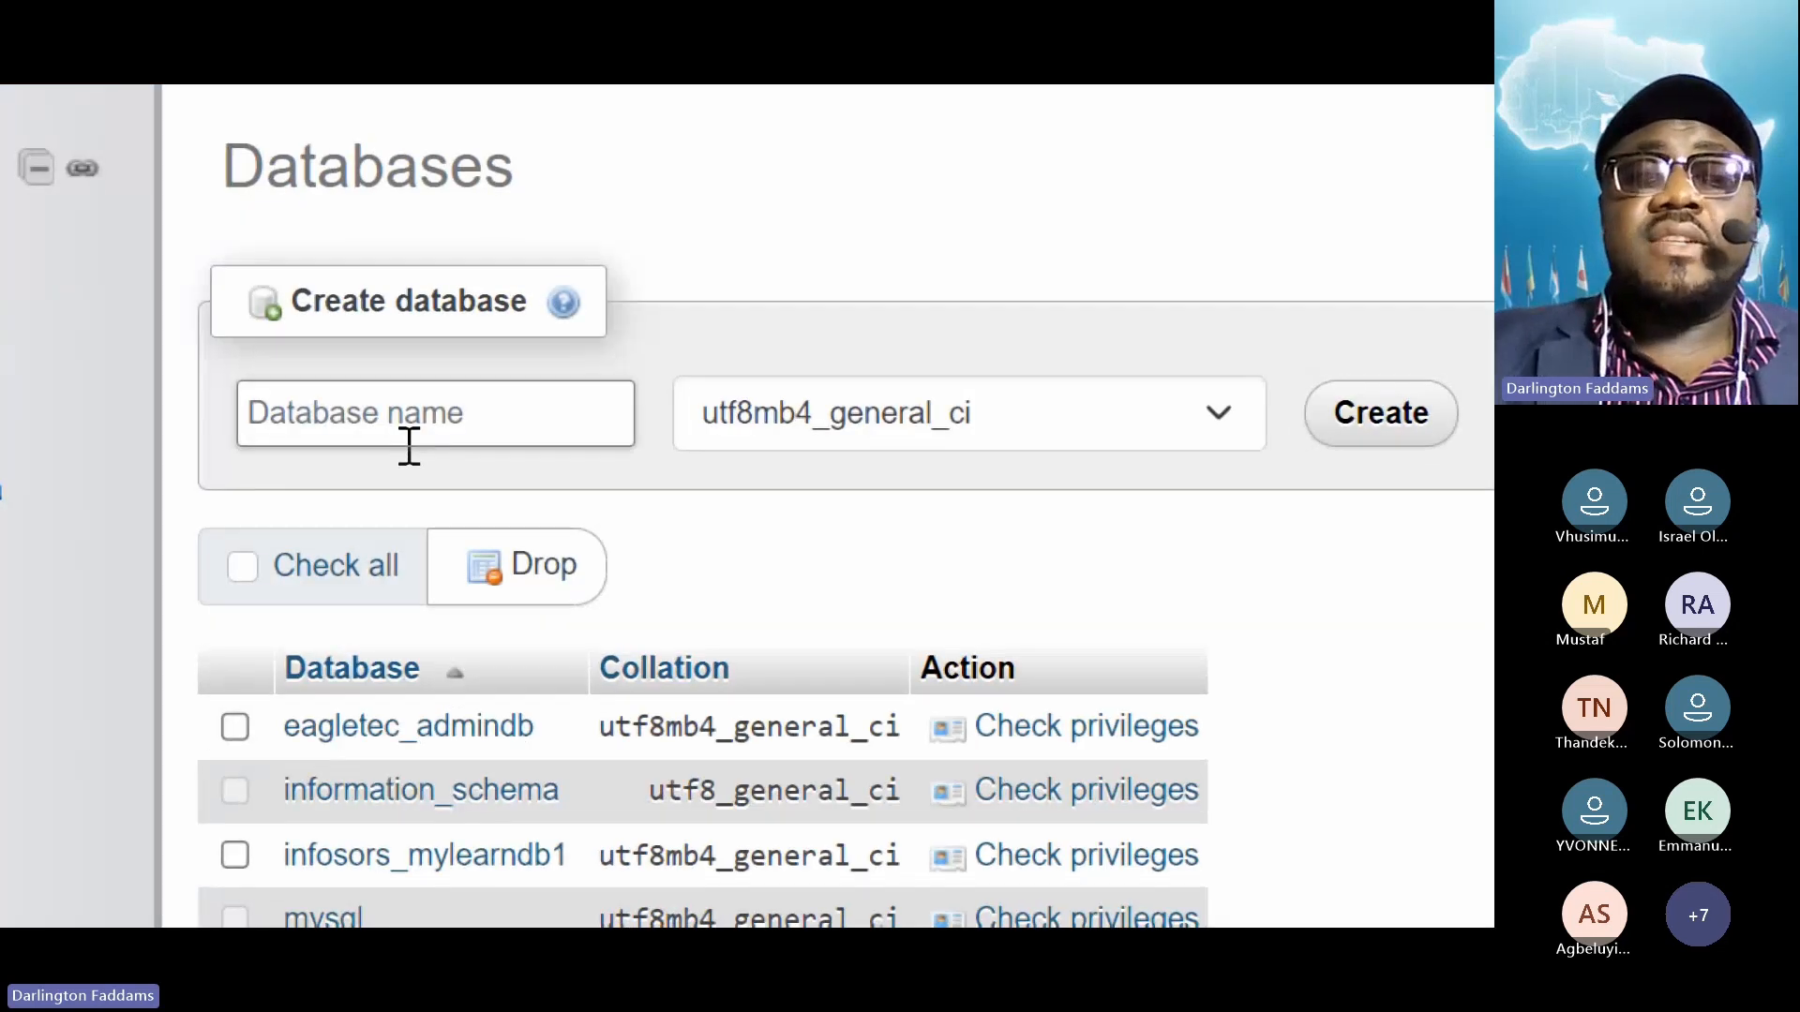
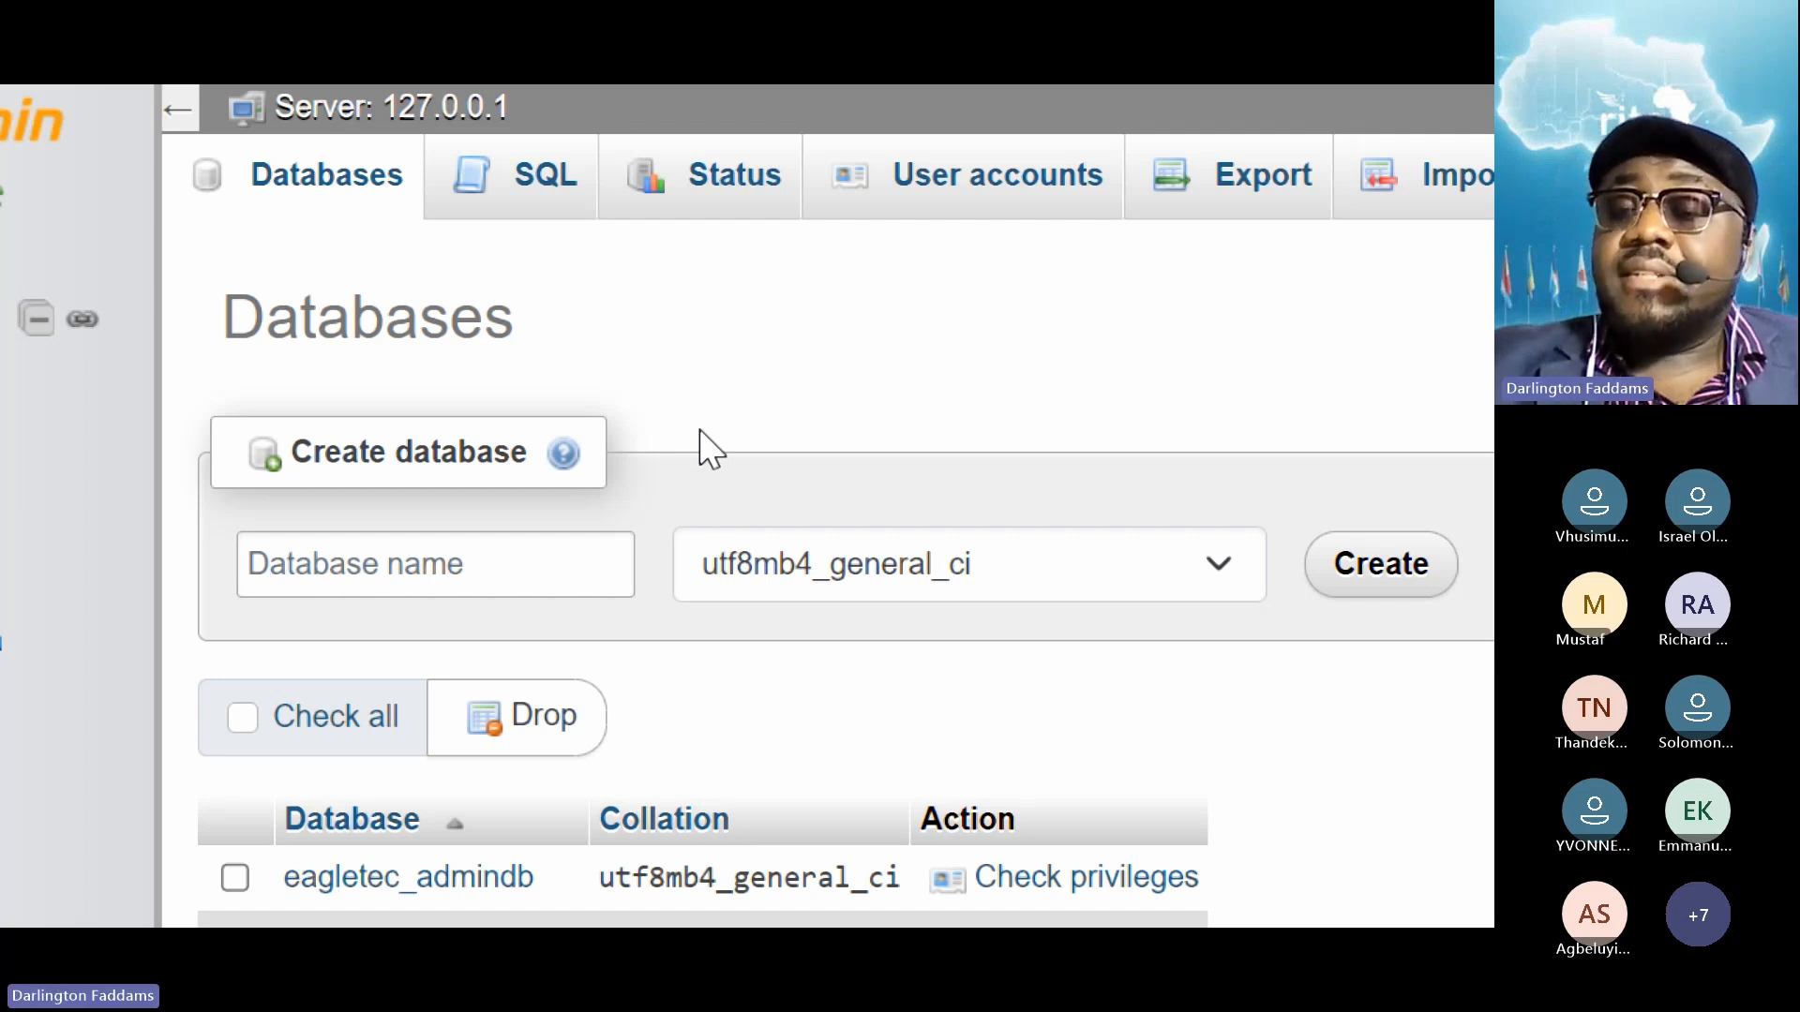
# Enter cyberfor_adminDB as the new database name, highlighting its adminDB and cyberfor parts
pyautogui.click(502, 579)
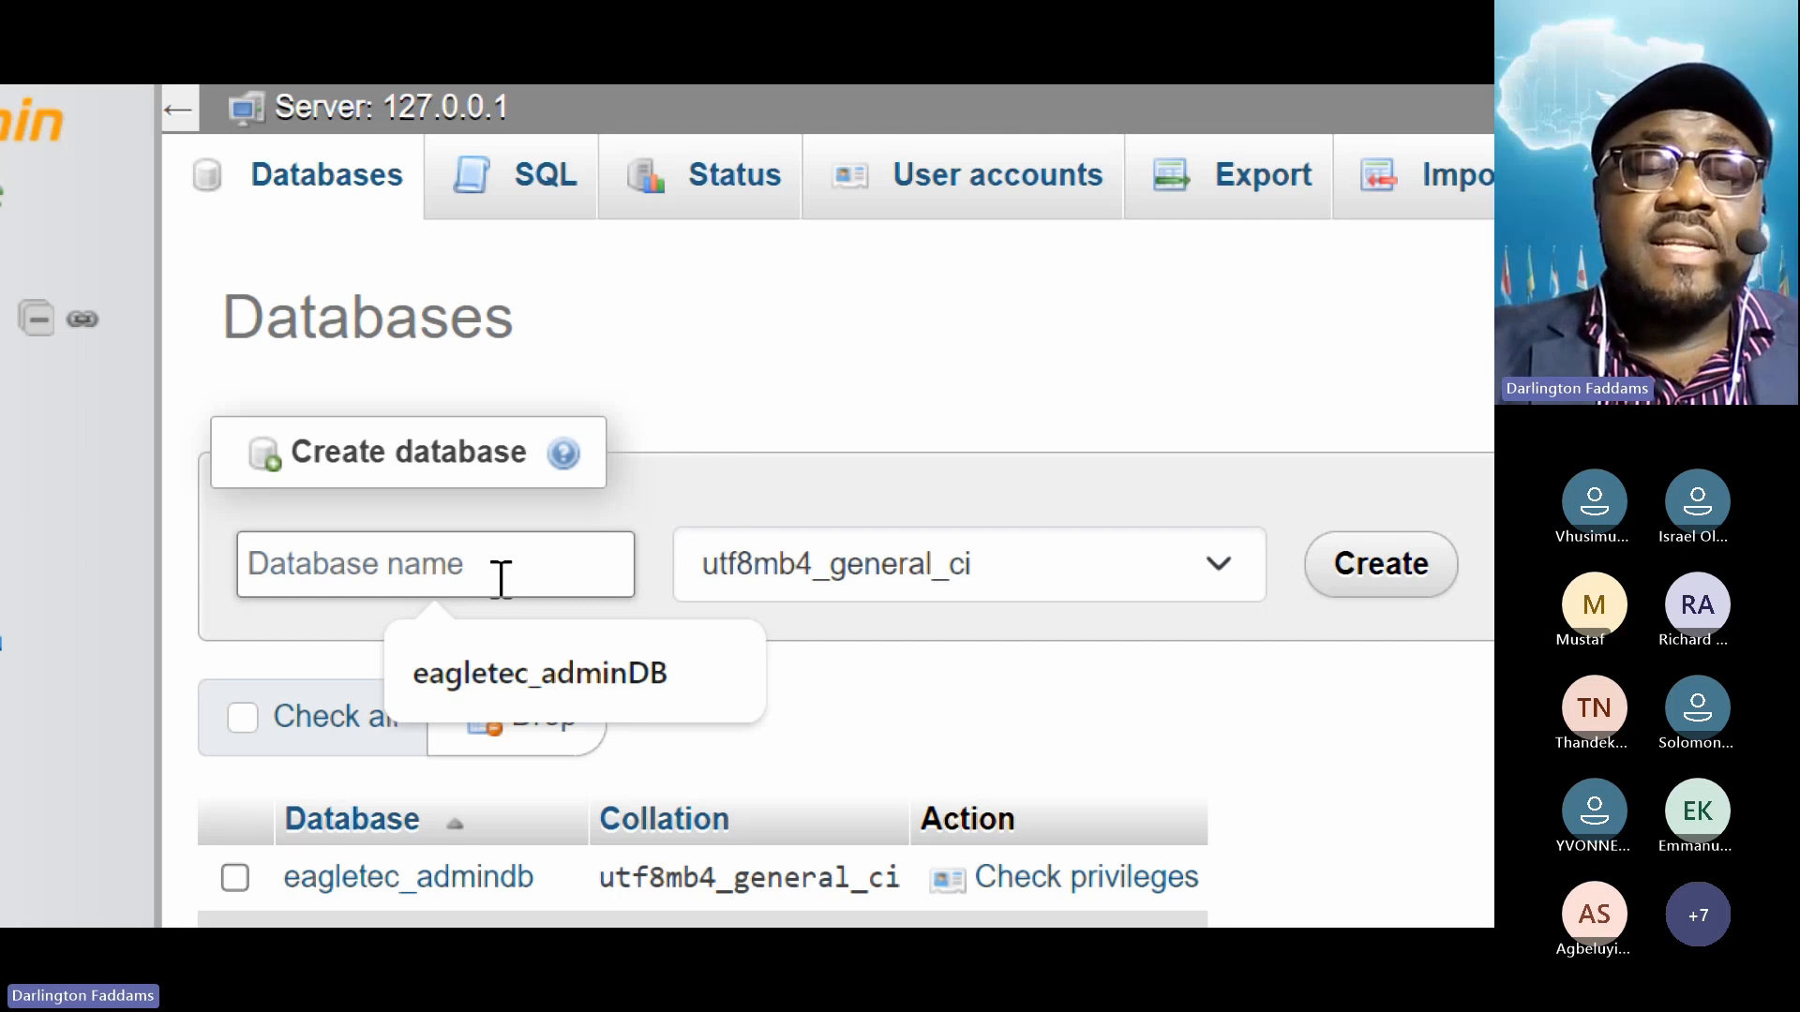
pyautogui.write('cyb')
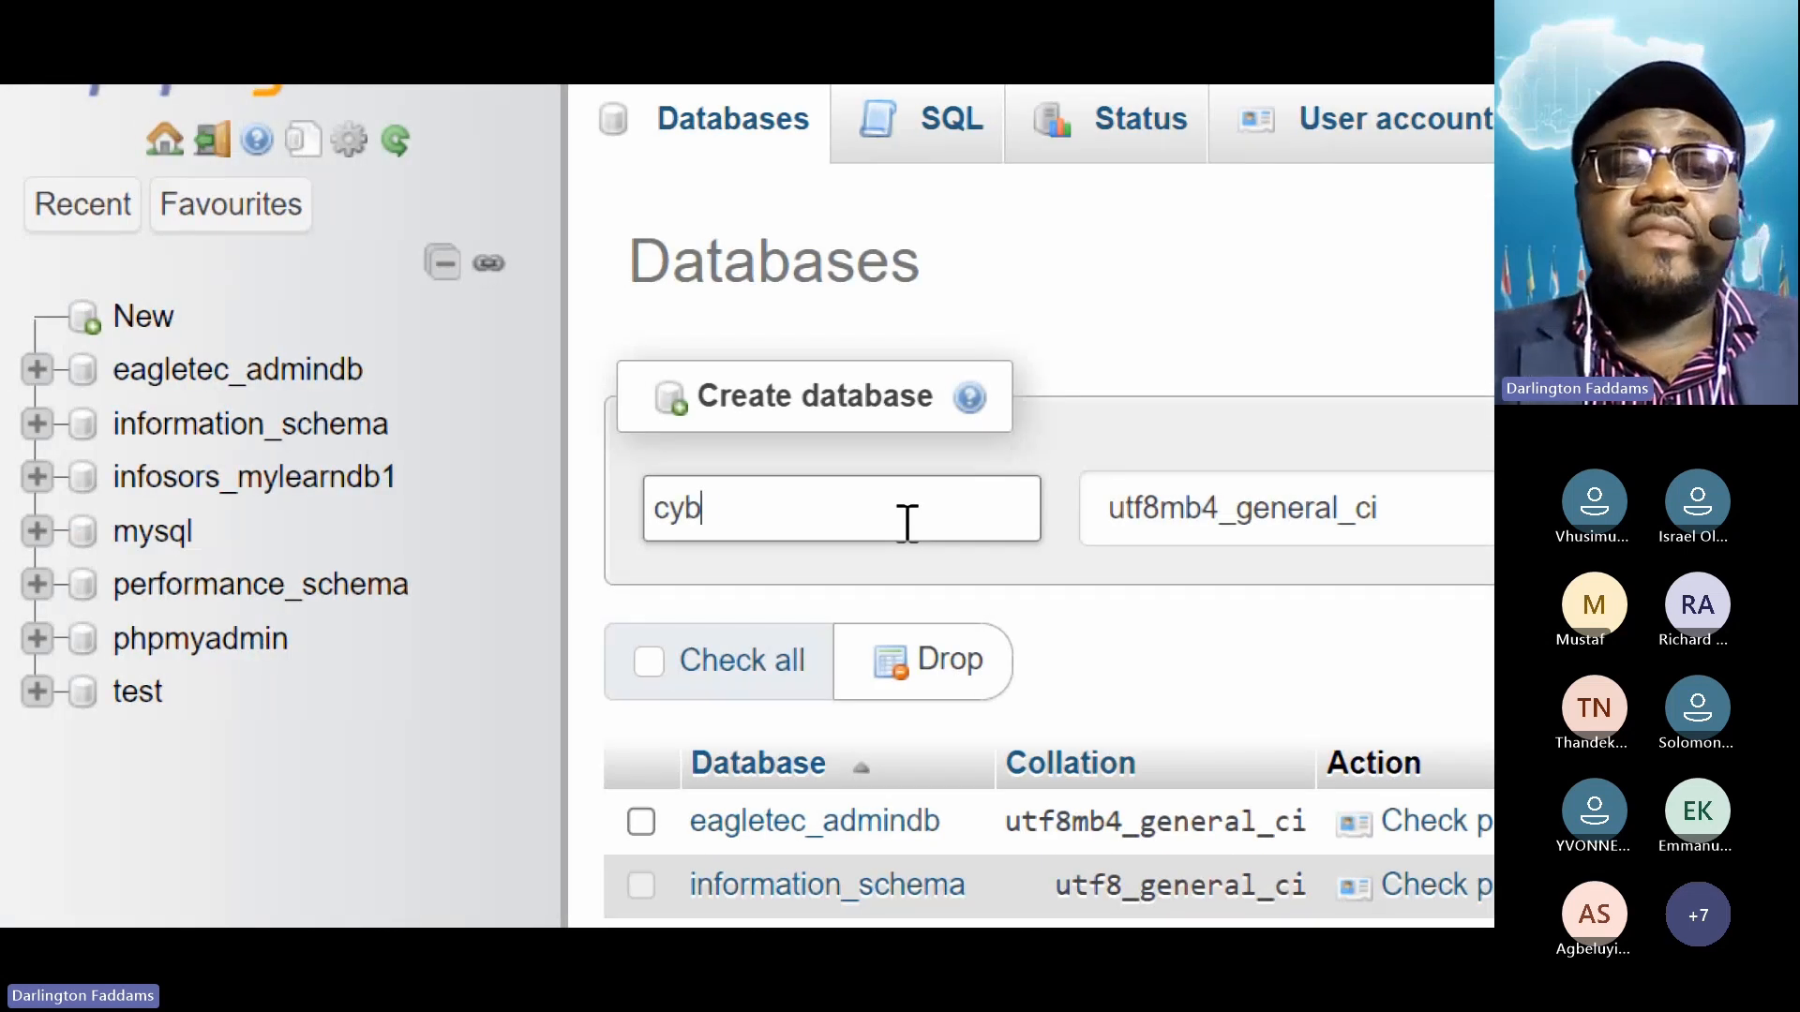
pyautogui.write('erfor')
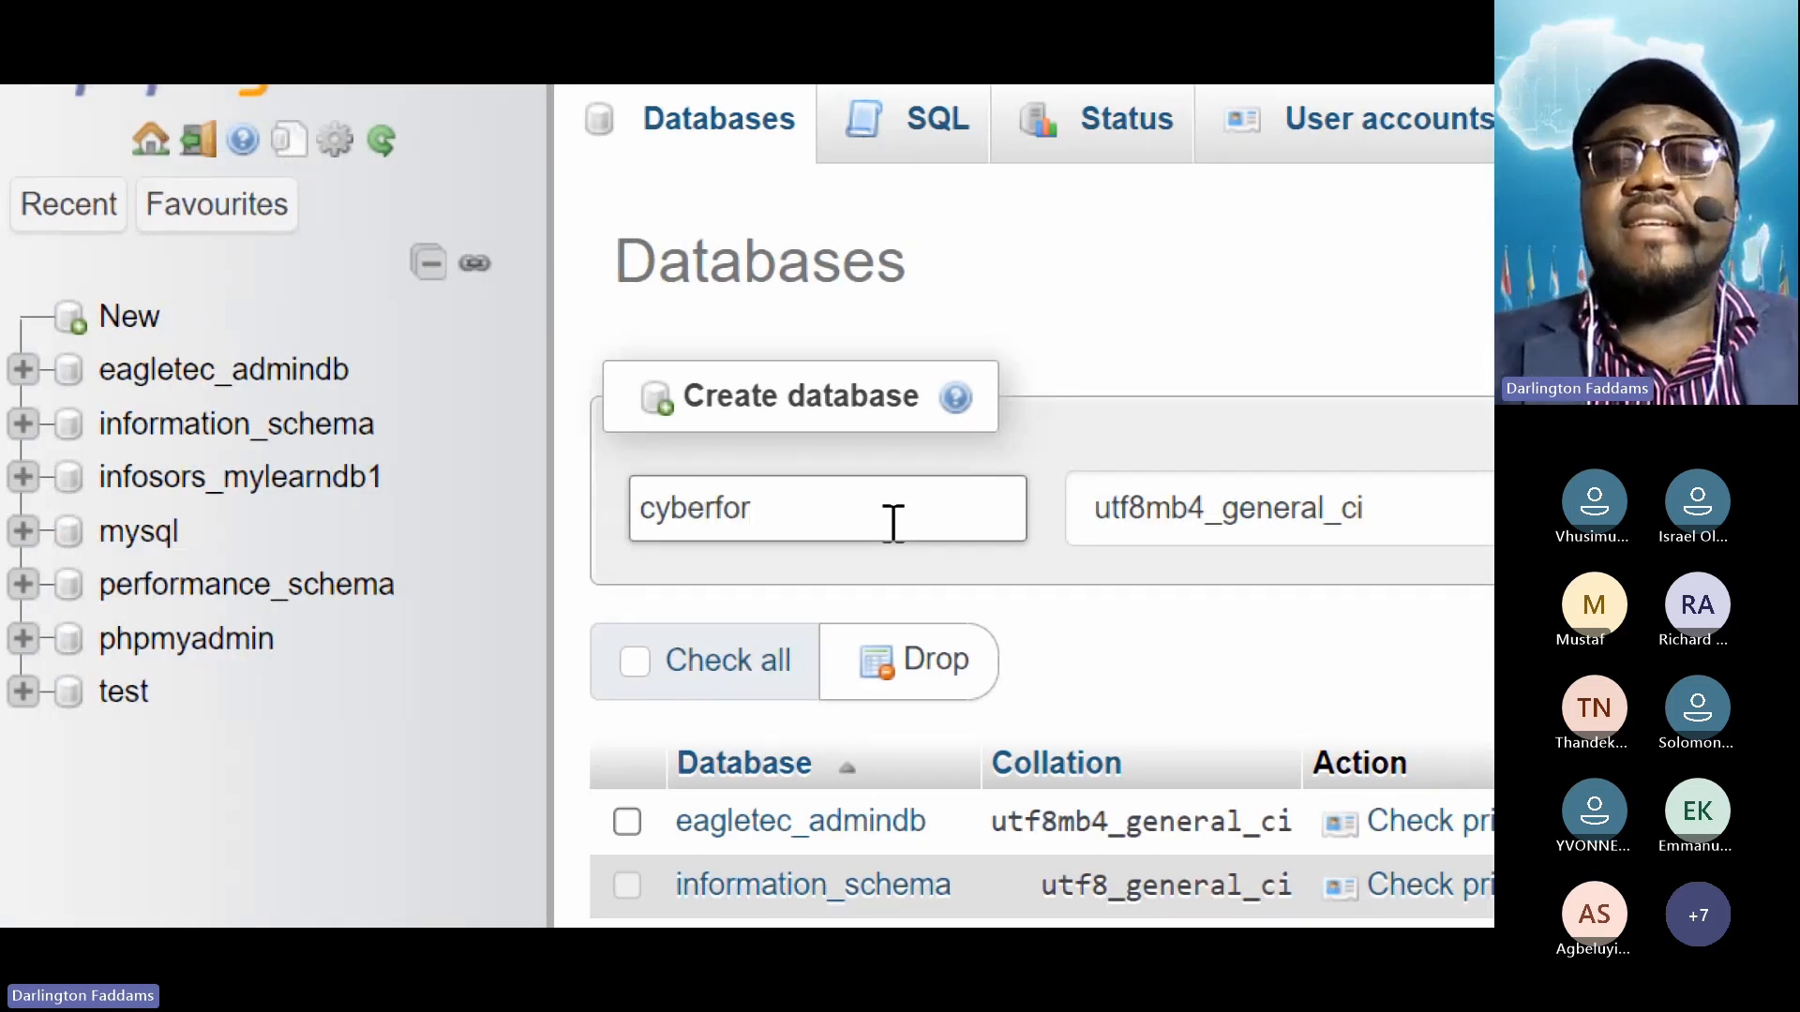
pyautogui.write('_')
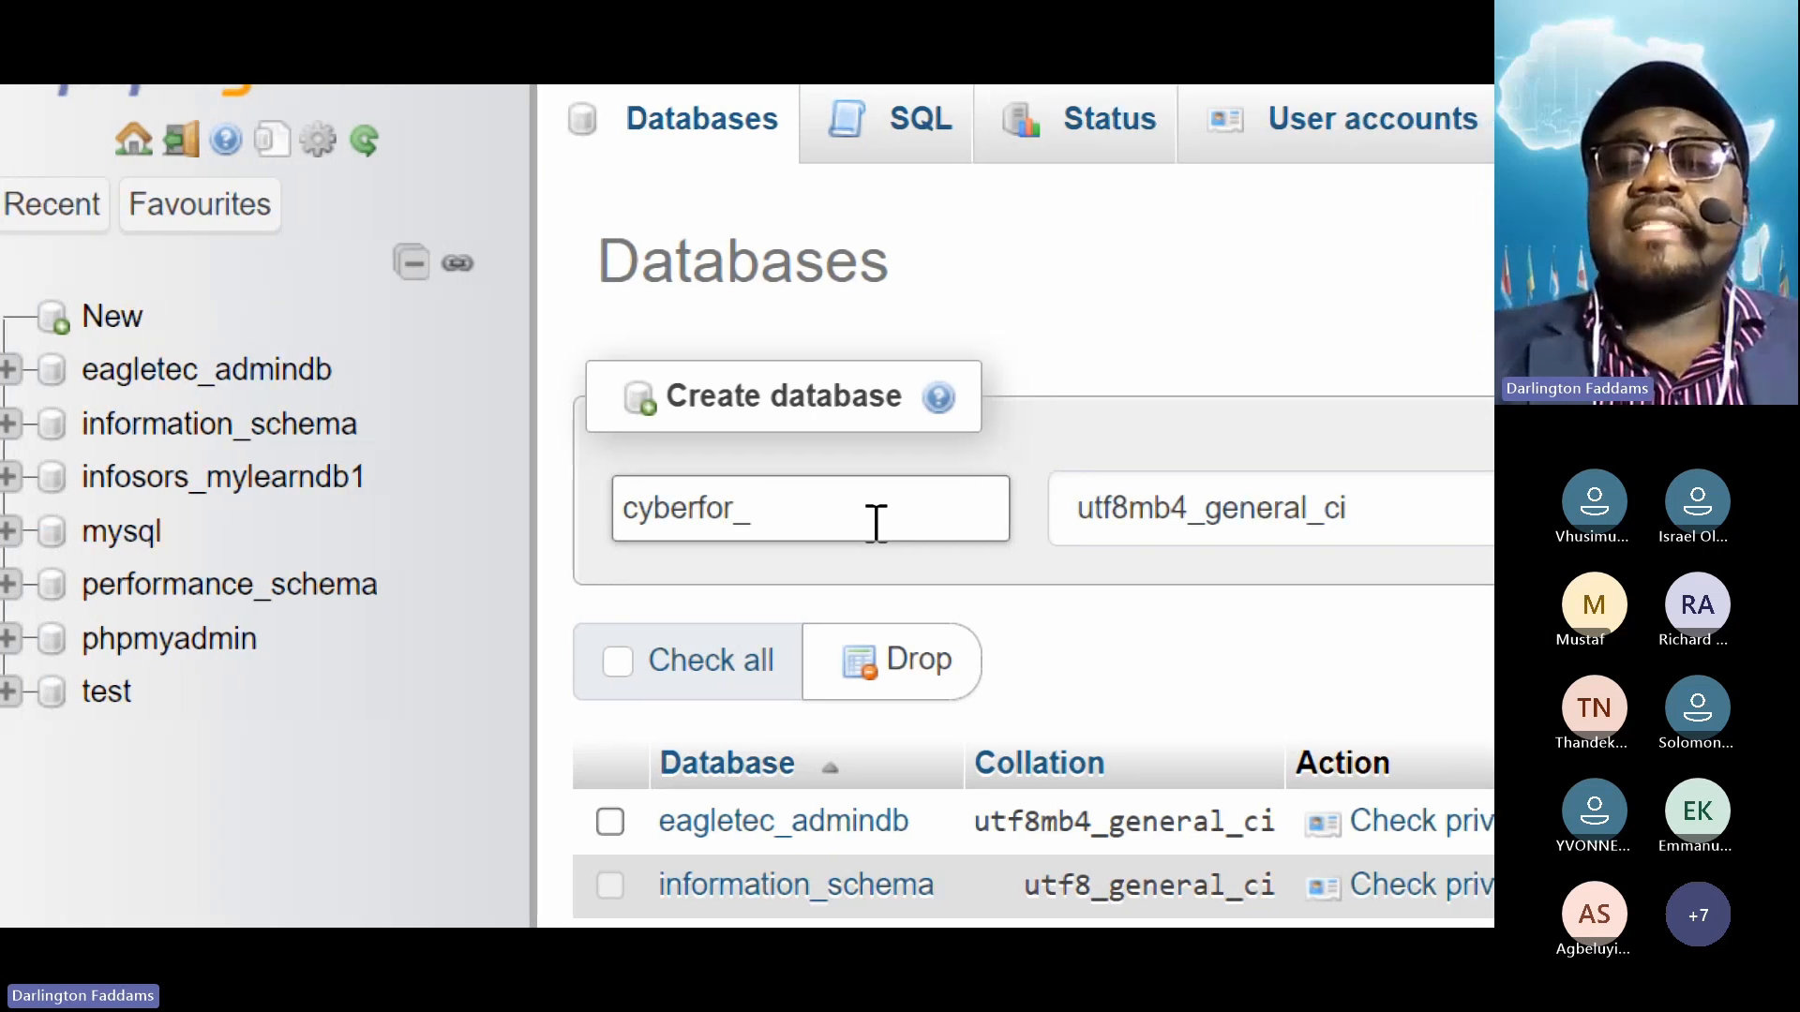
pyautogui.write('adminDB')
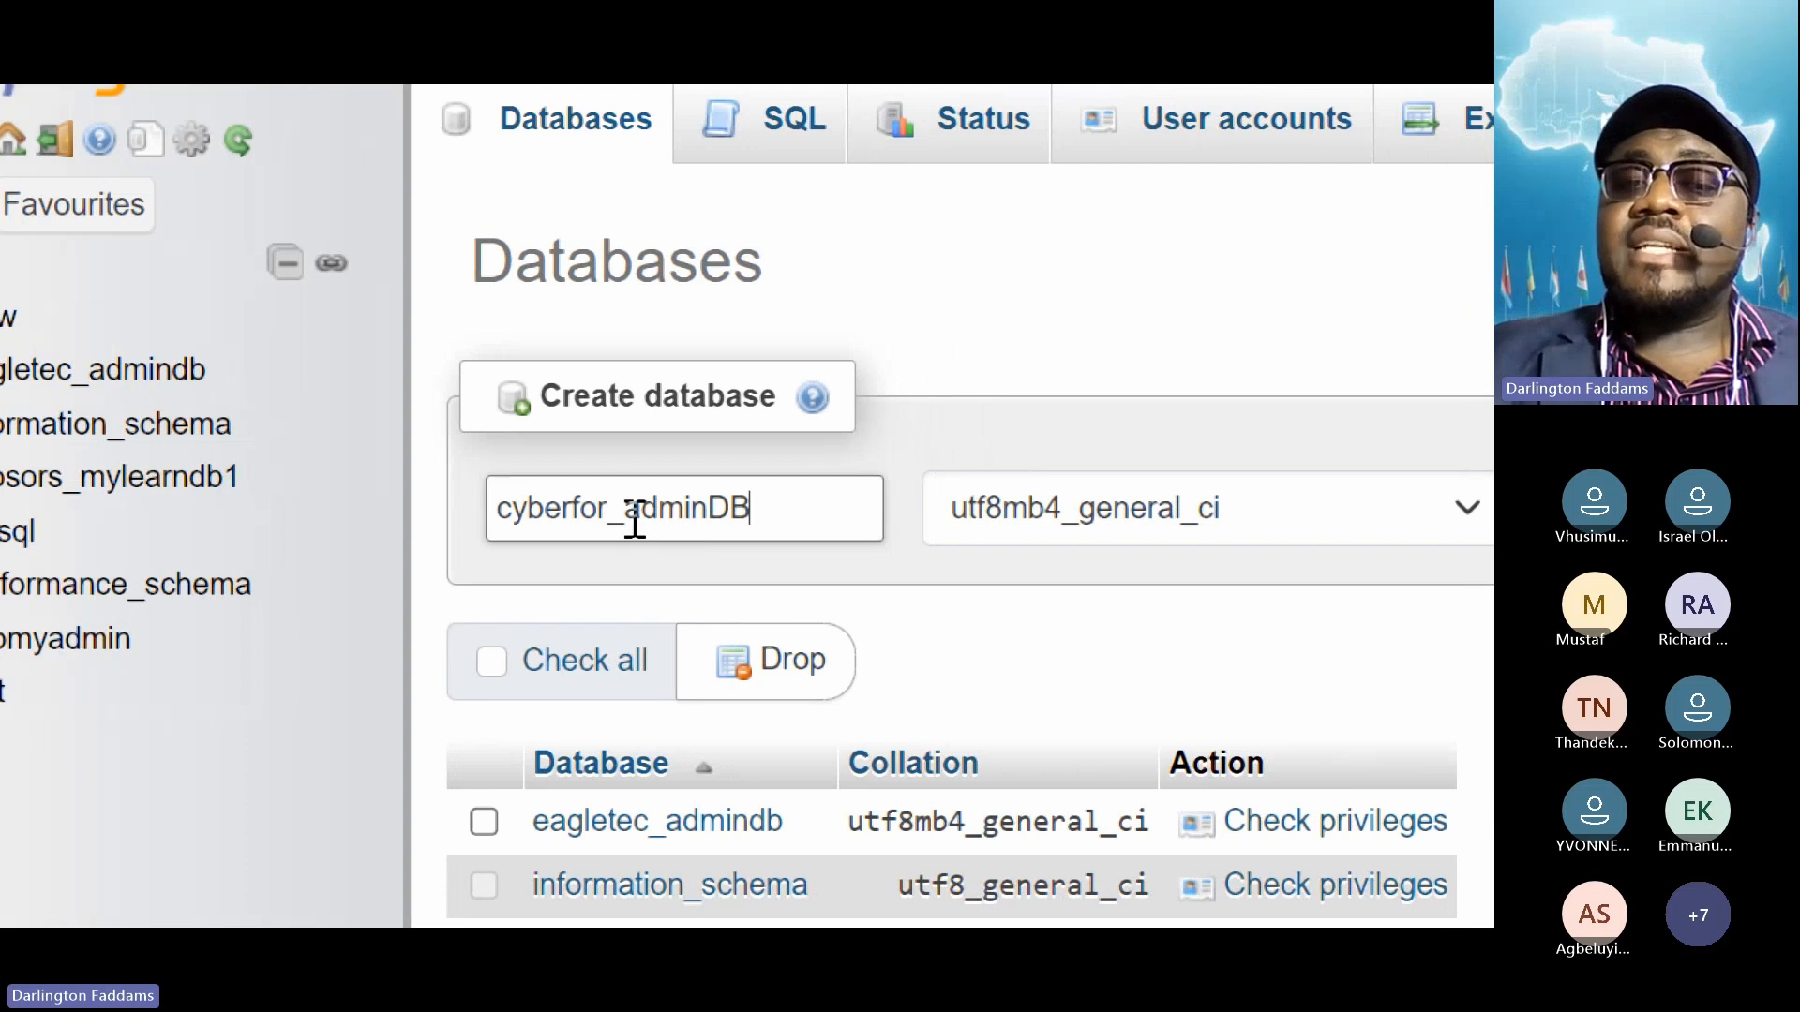
pyautogui.moveTo(625, 522); pyautogui.dragTo(784, 525)
pyautogui.click(783, 525)
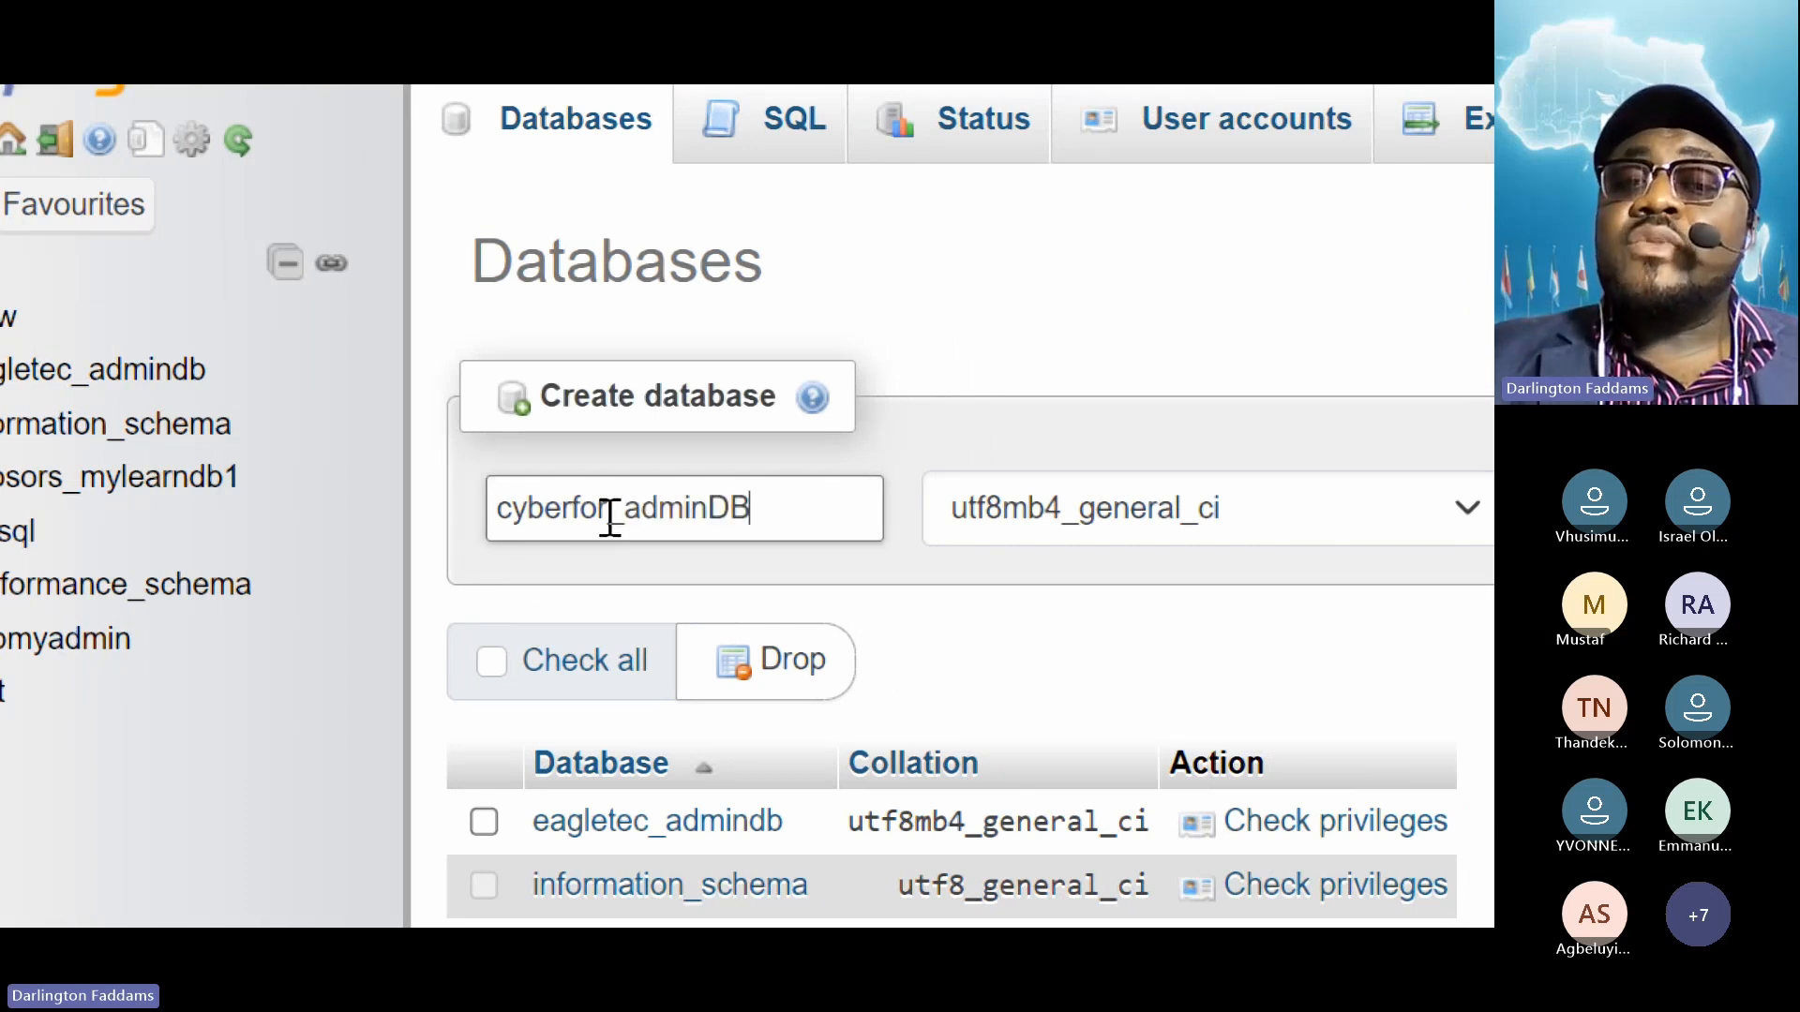
pyautogui.moveTo(610, 518); pyautogui.dragTo(486, 514)
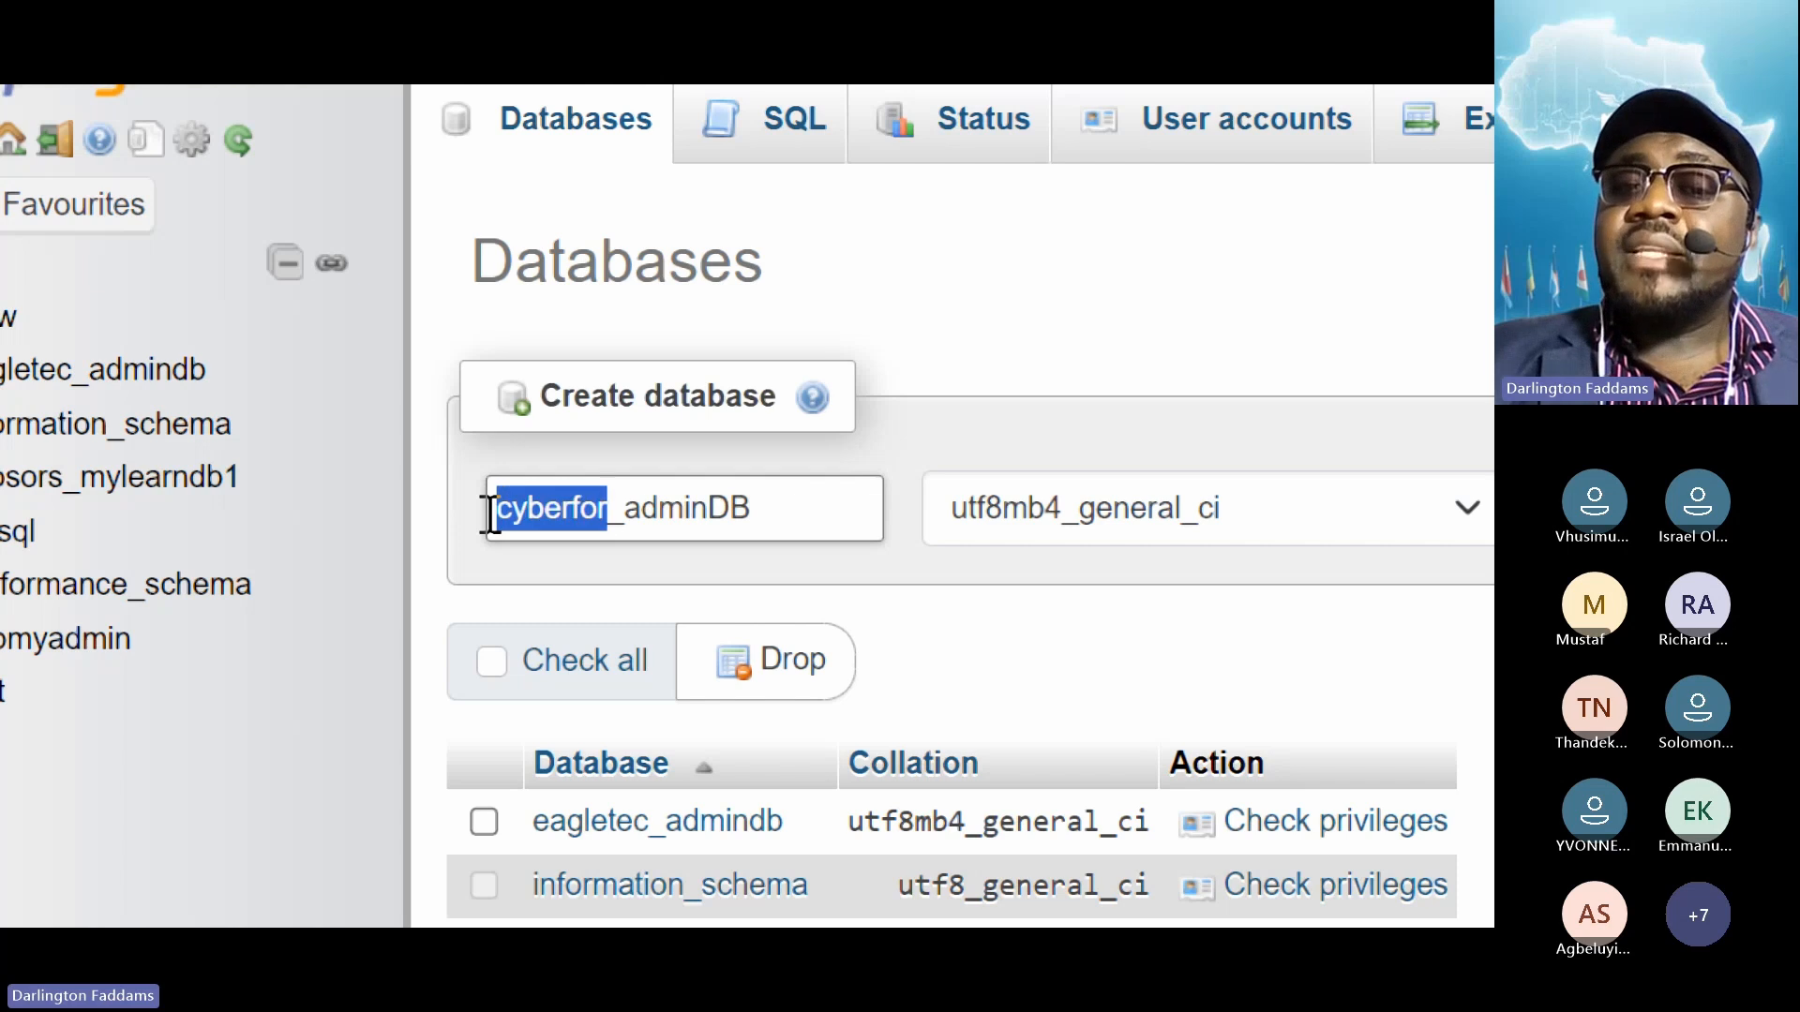
pyautogui.click(585, 531)
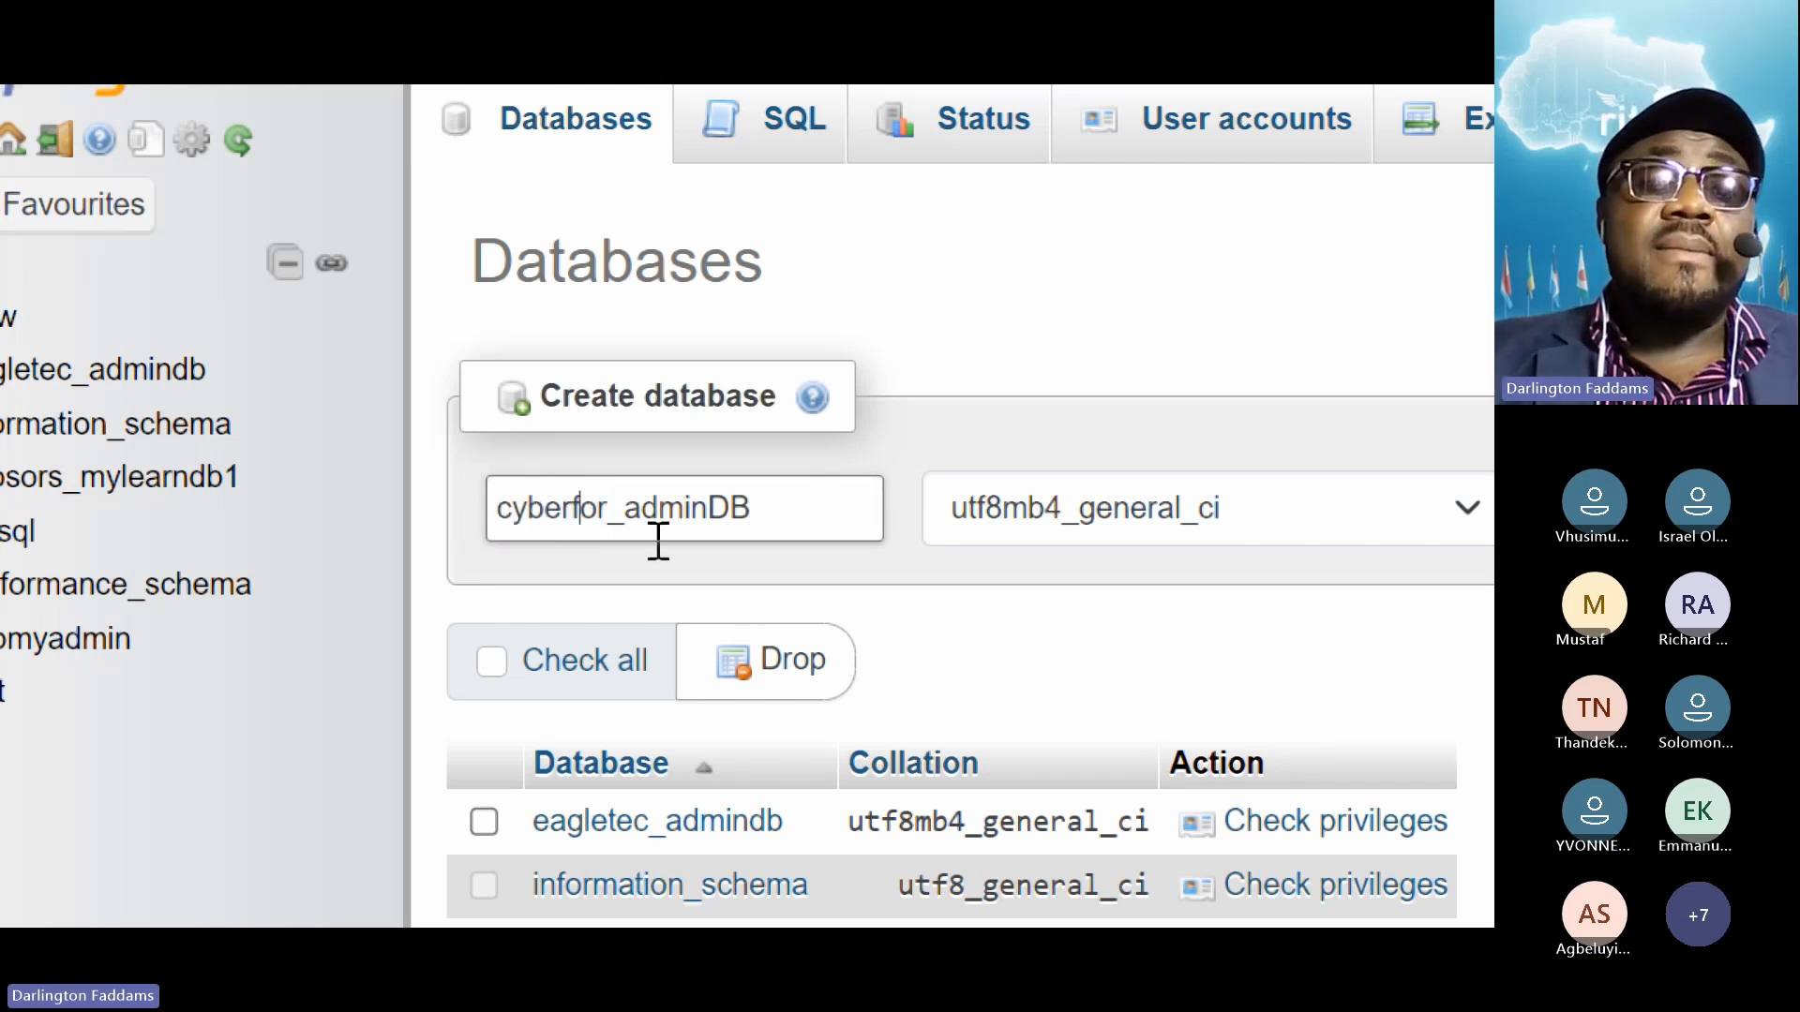
pyautogui.moveTo(608, 514); pyautogui.dragTo(474, 519)
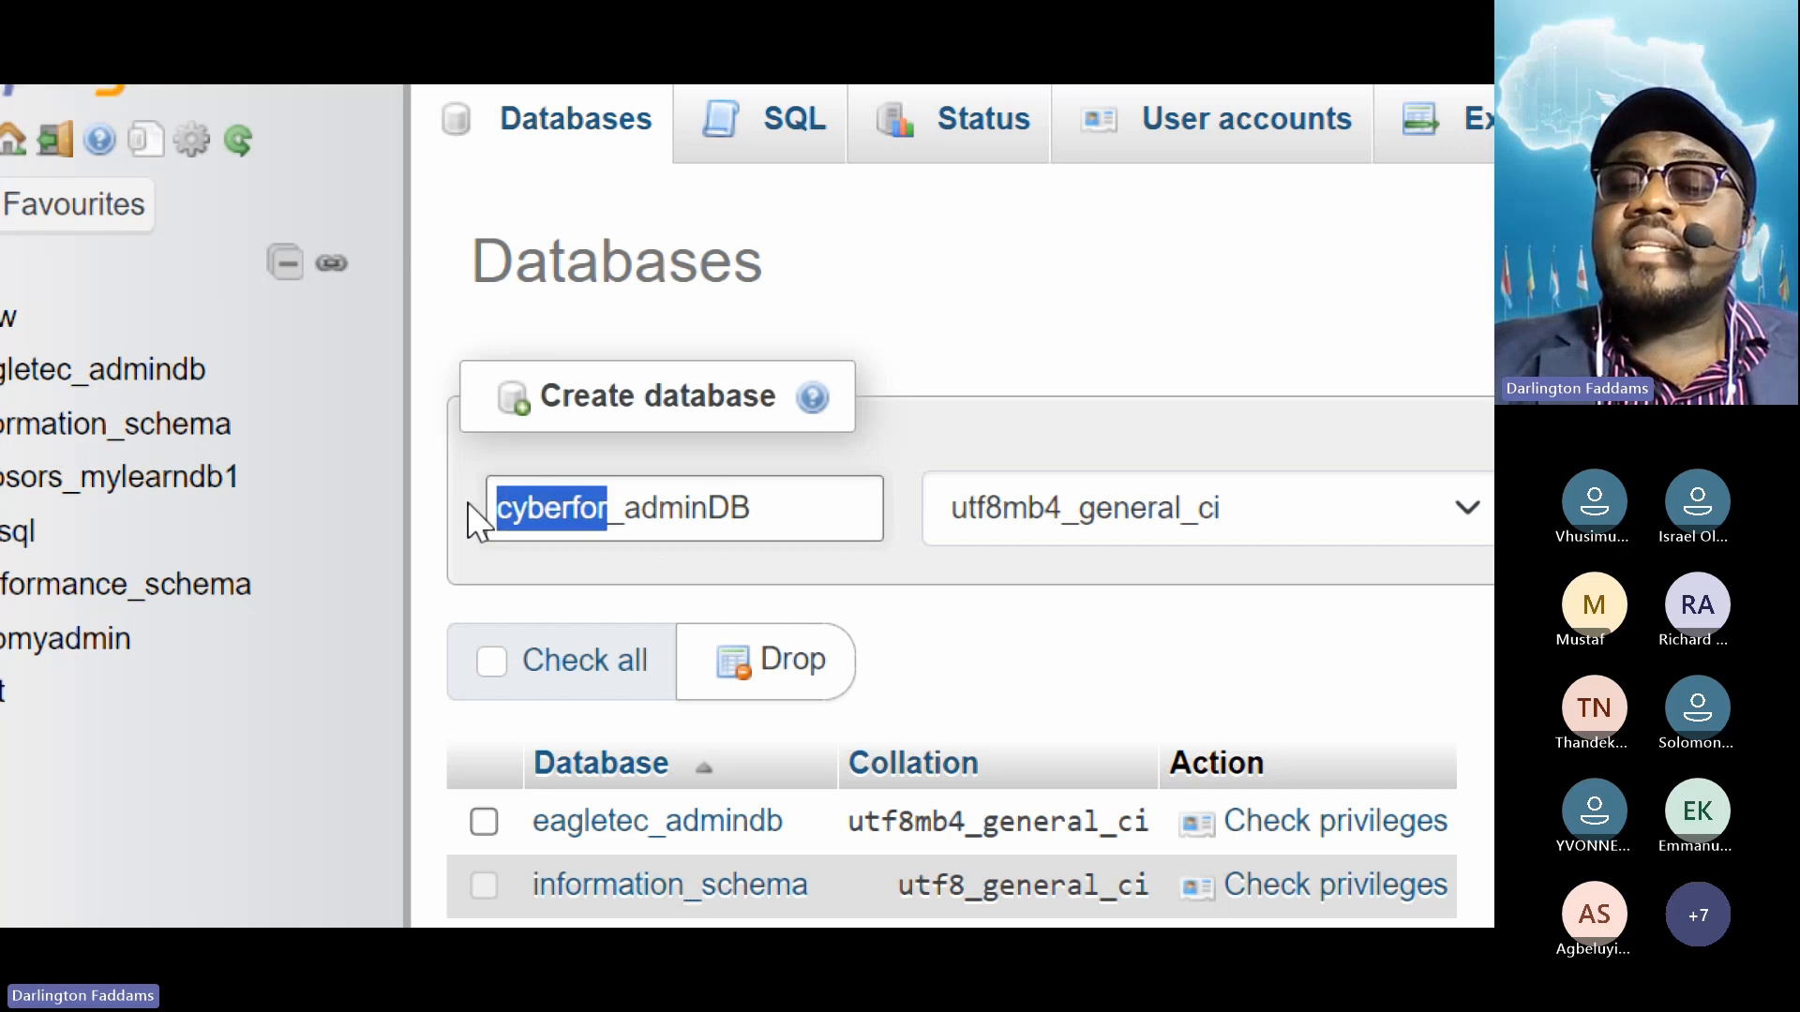
pyautogui.click(583, 508)
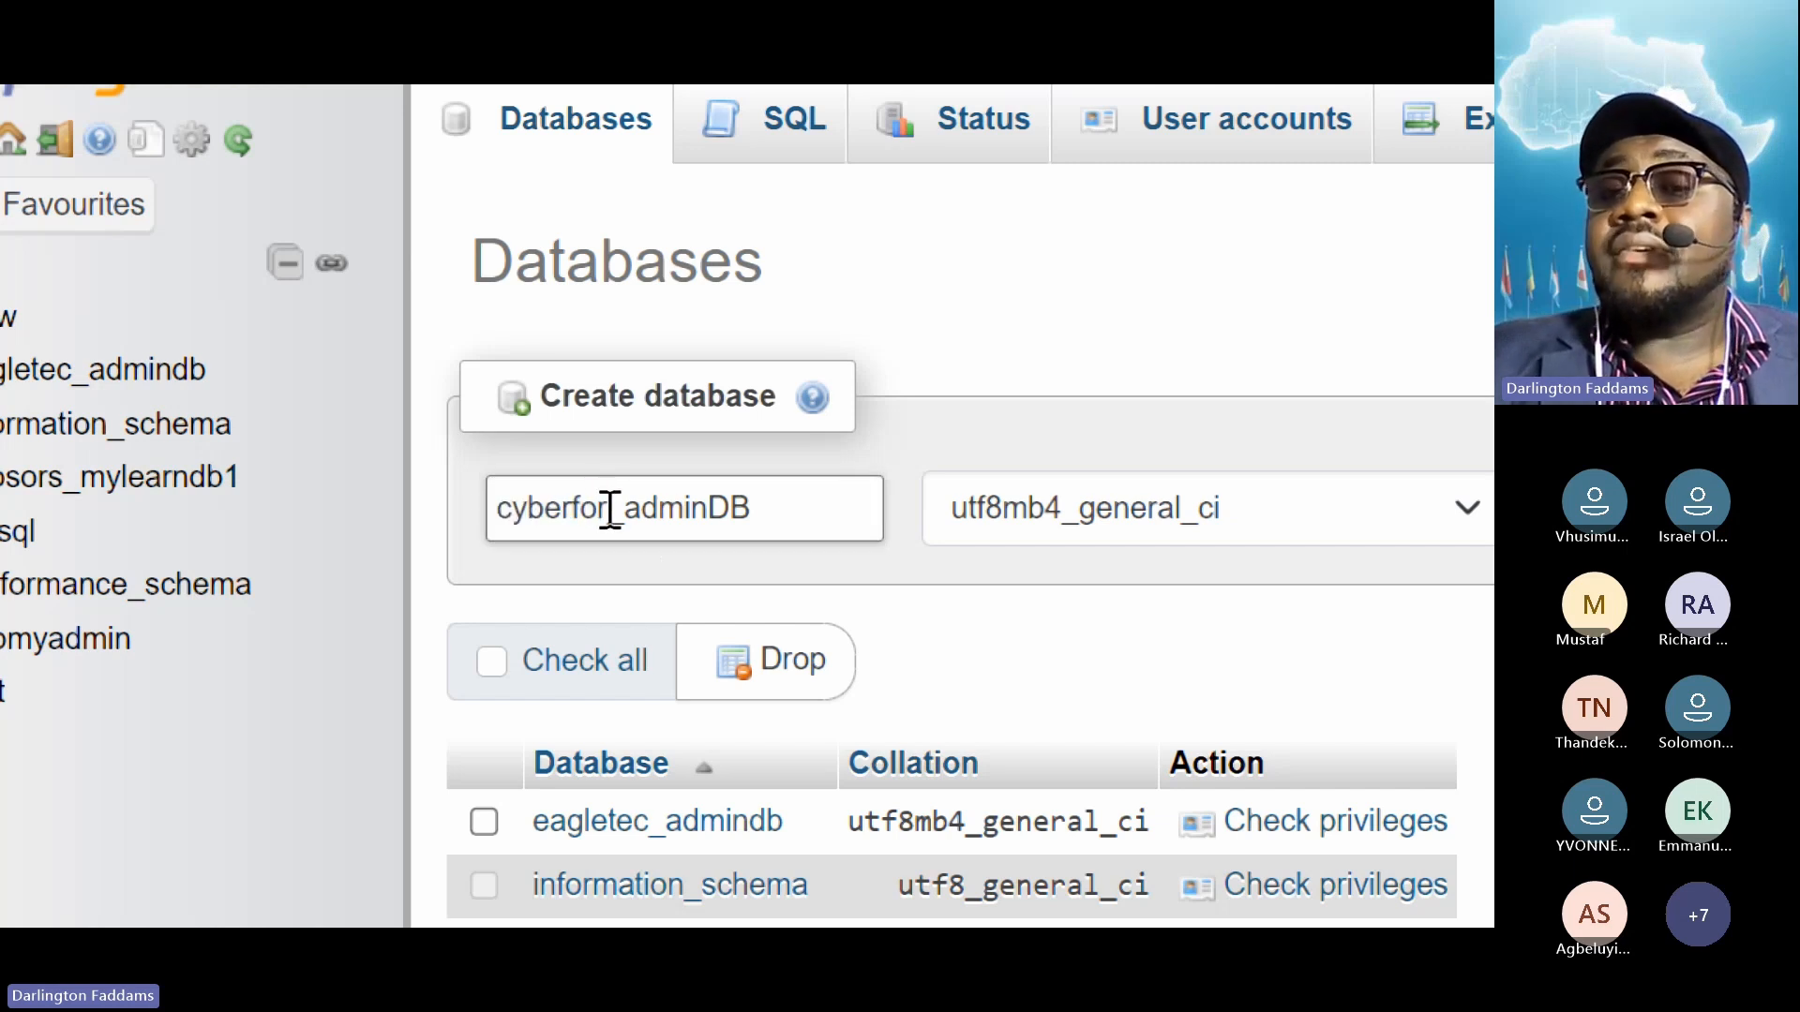
# Point out the cyberfor_ prefix of the database name, then select the whole name
pyautogui.click(757, 515)
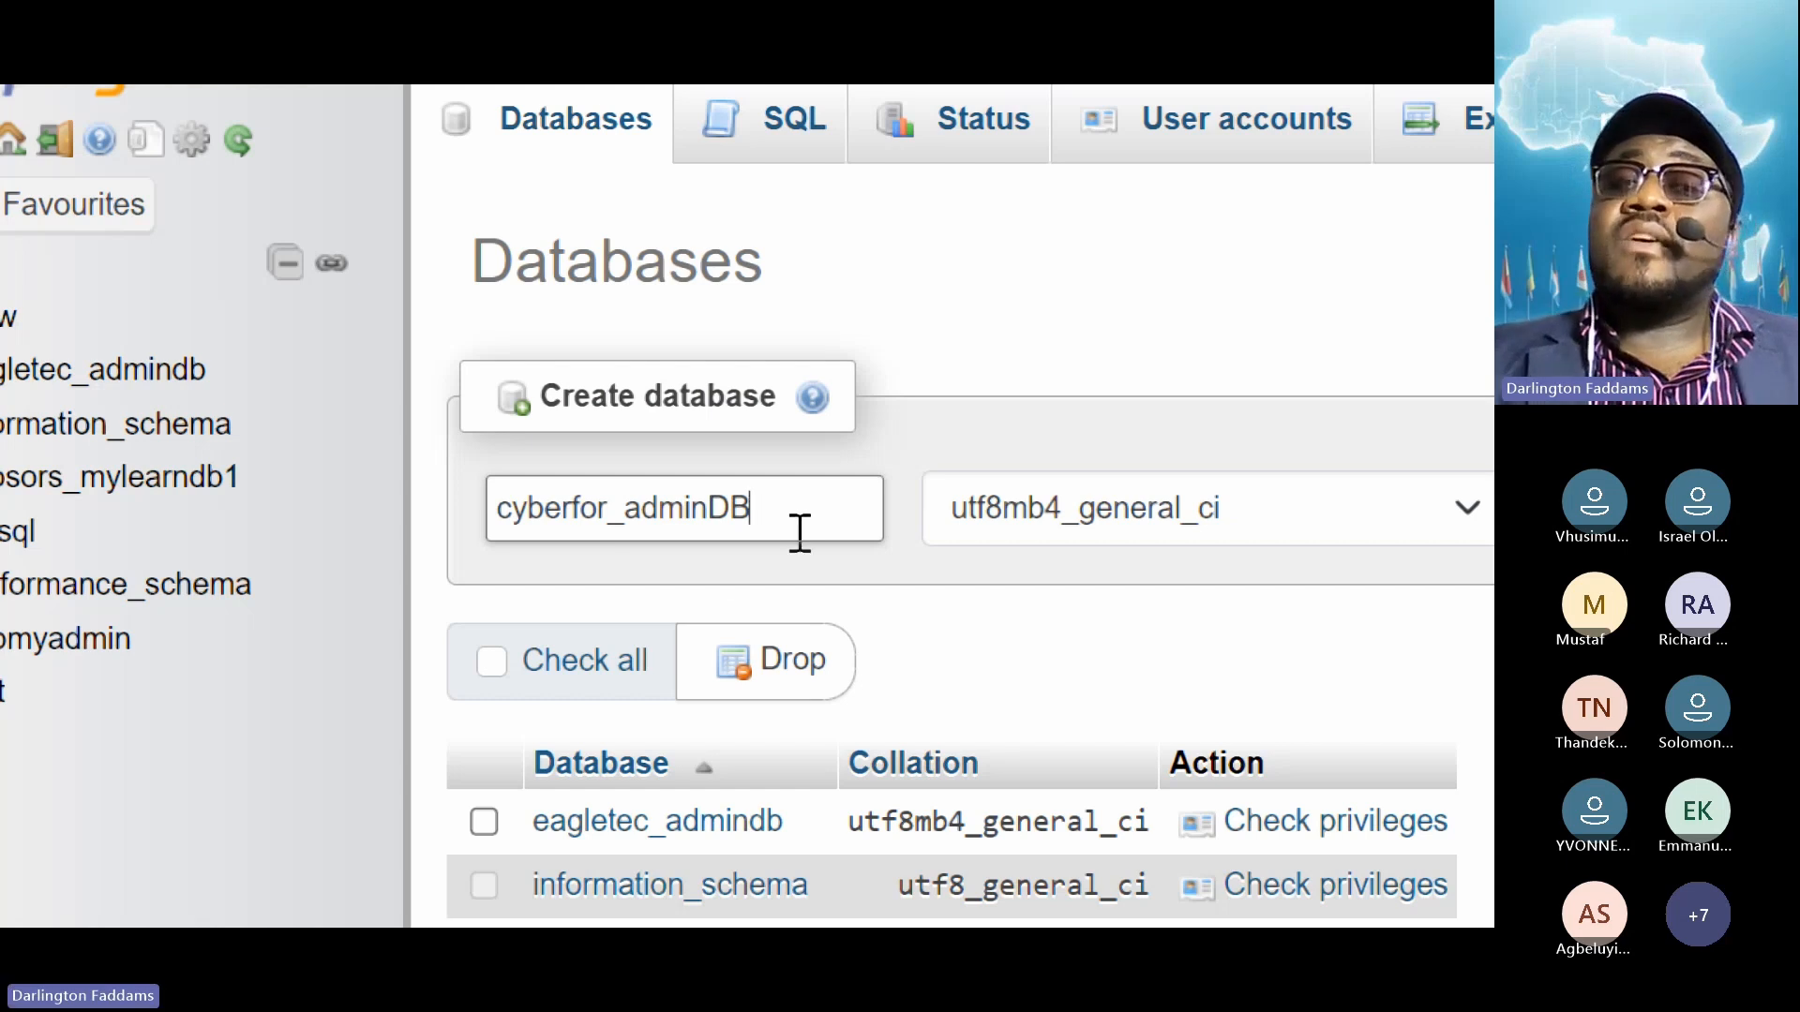
pyautogui.moveTo(609, 515); pyautogui.dragTo(483, 511)
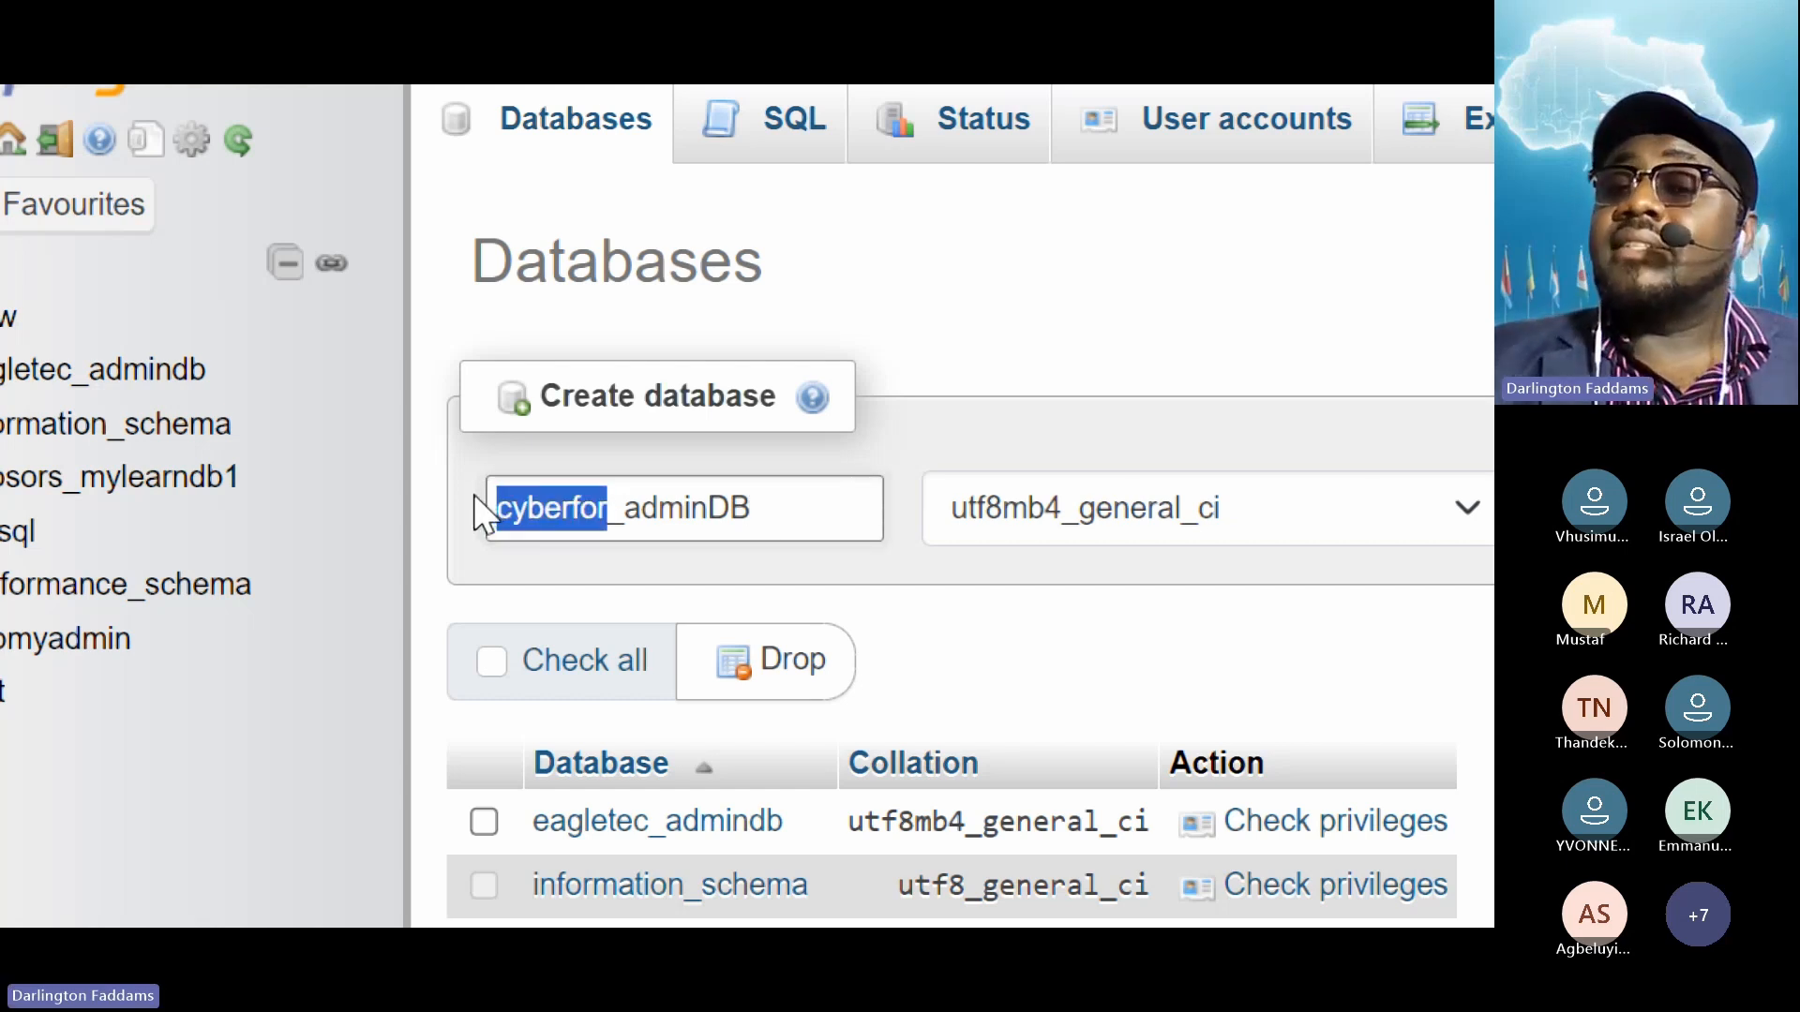
pyautogui.click(551, 508)
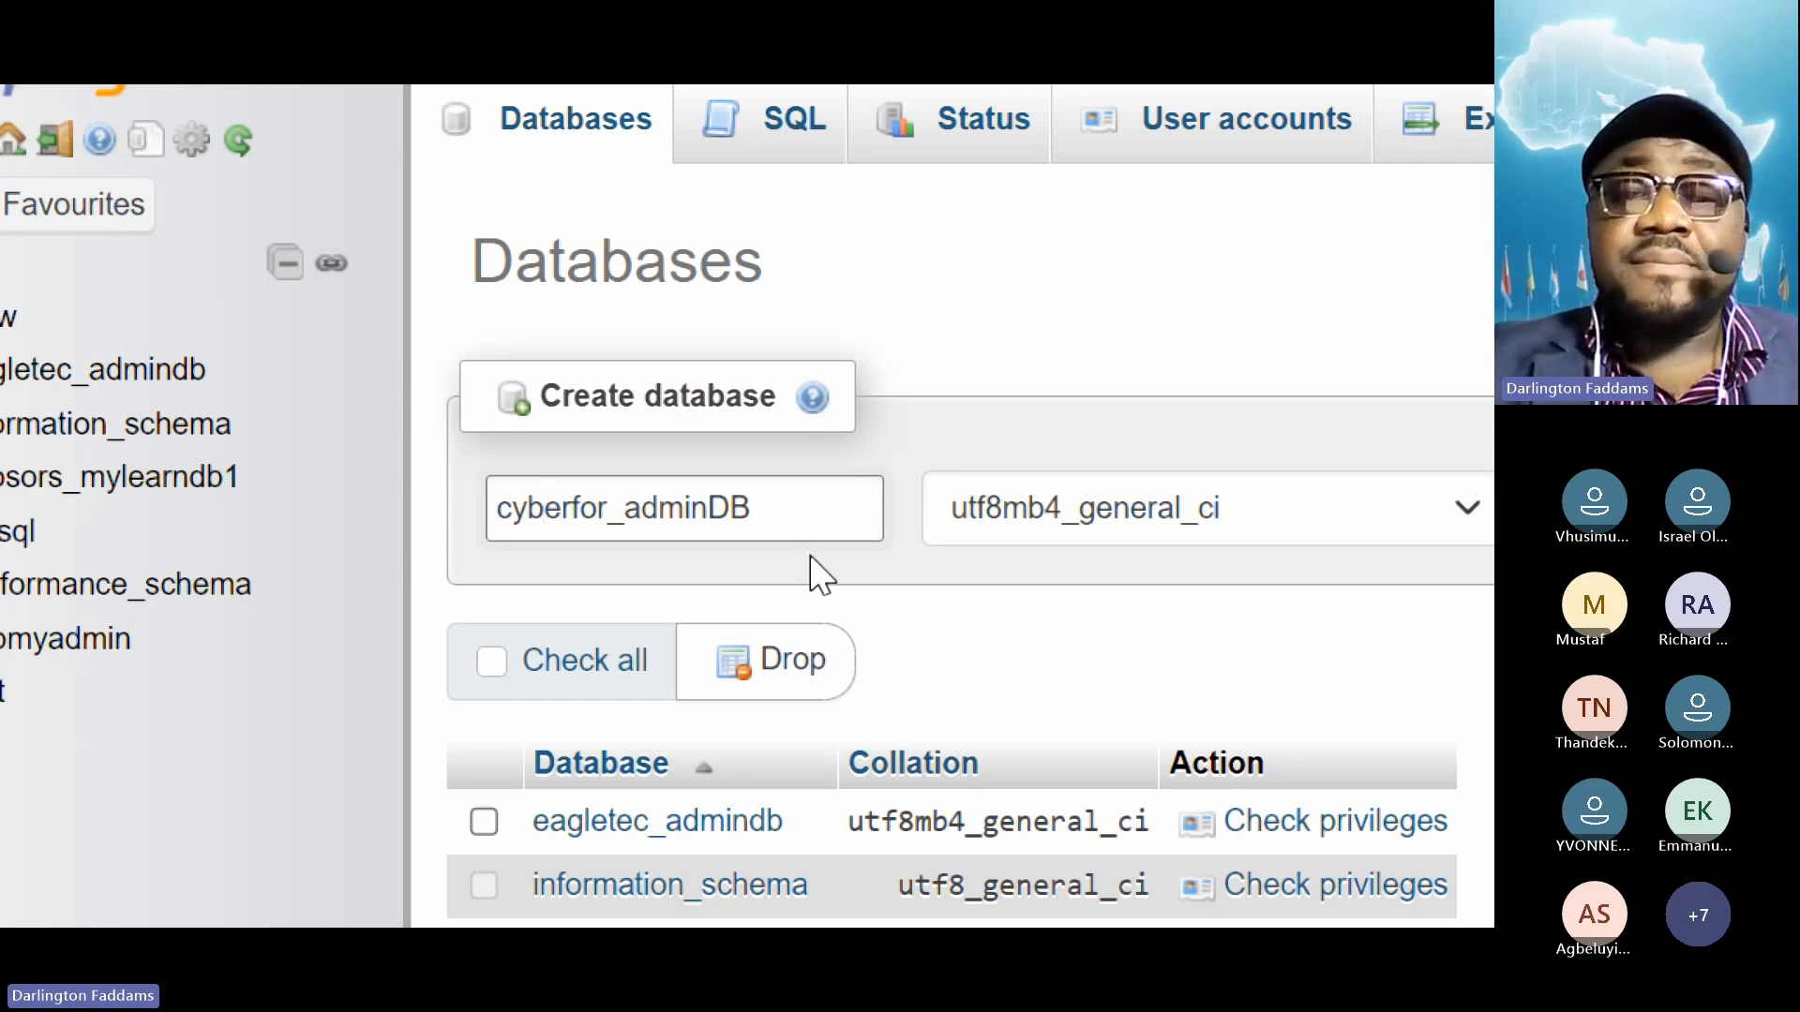
pyautogui.moveTo(625, 511); pyautogui.dragTo(377, 532)
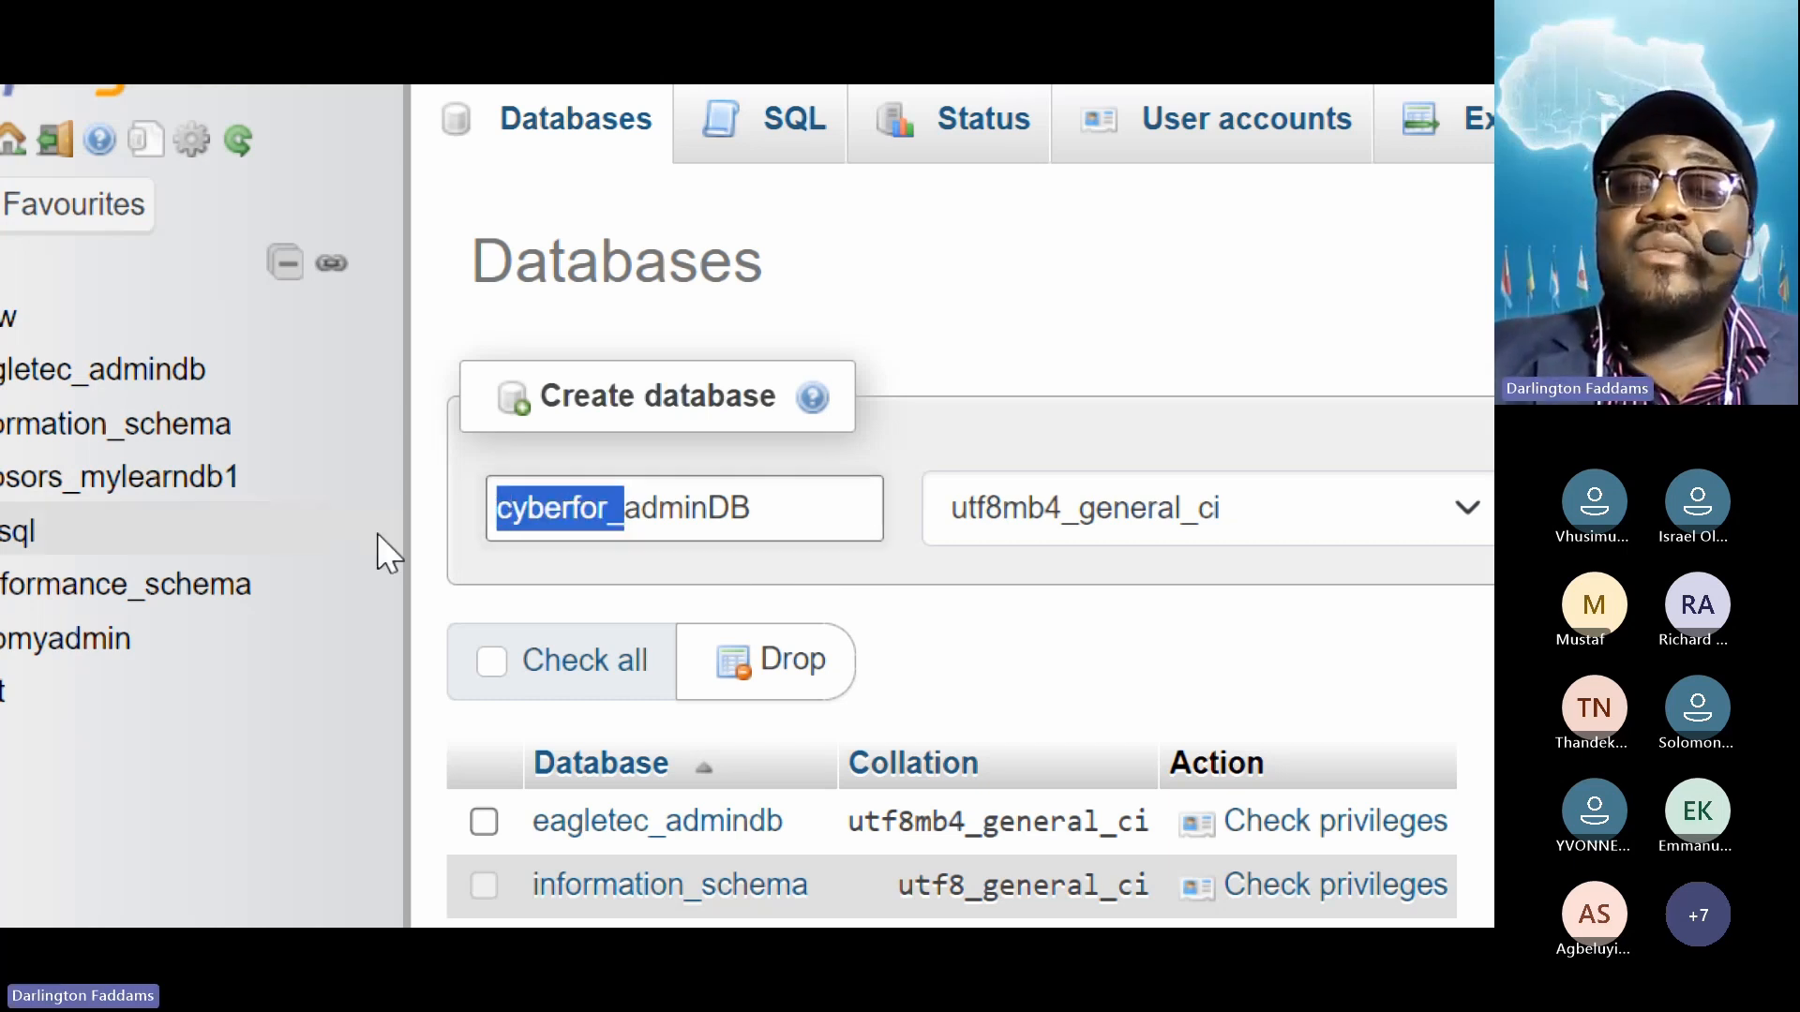
pyautogui.click(914, 532)
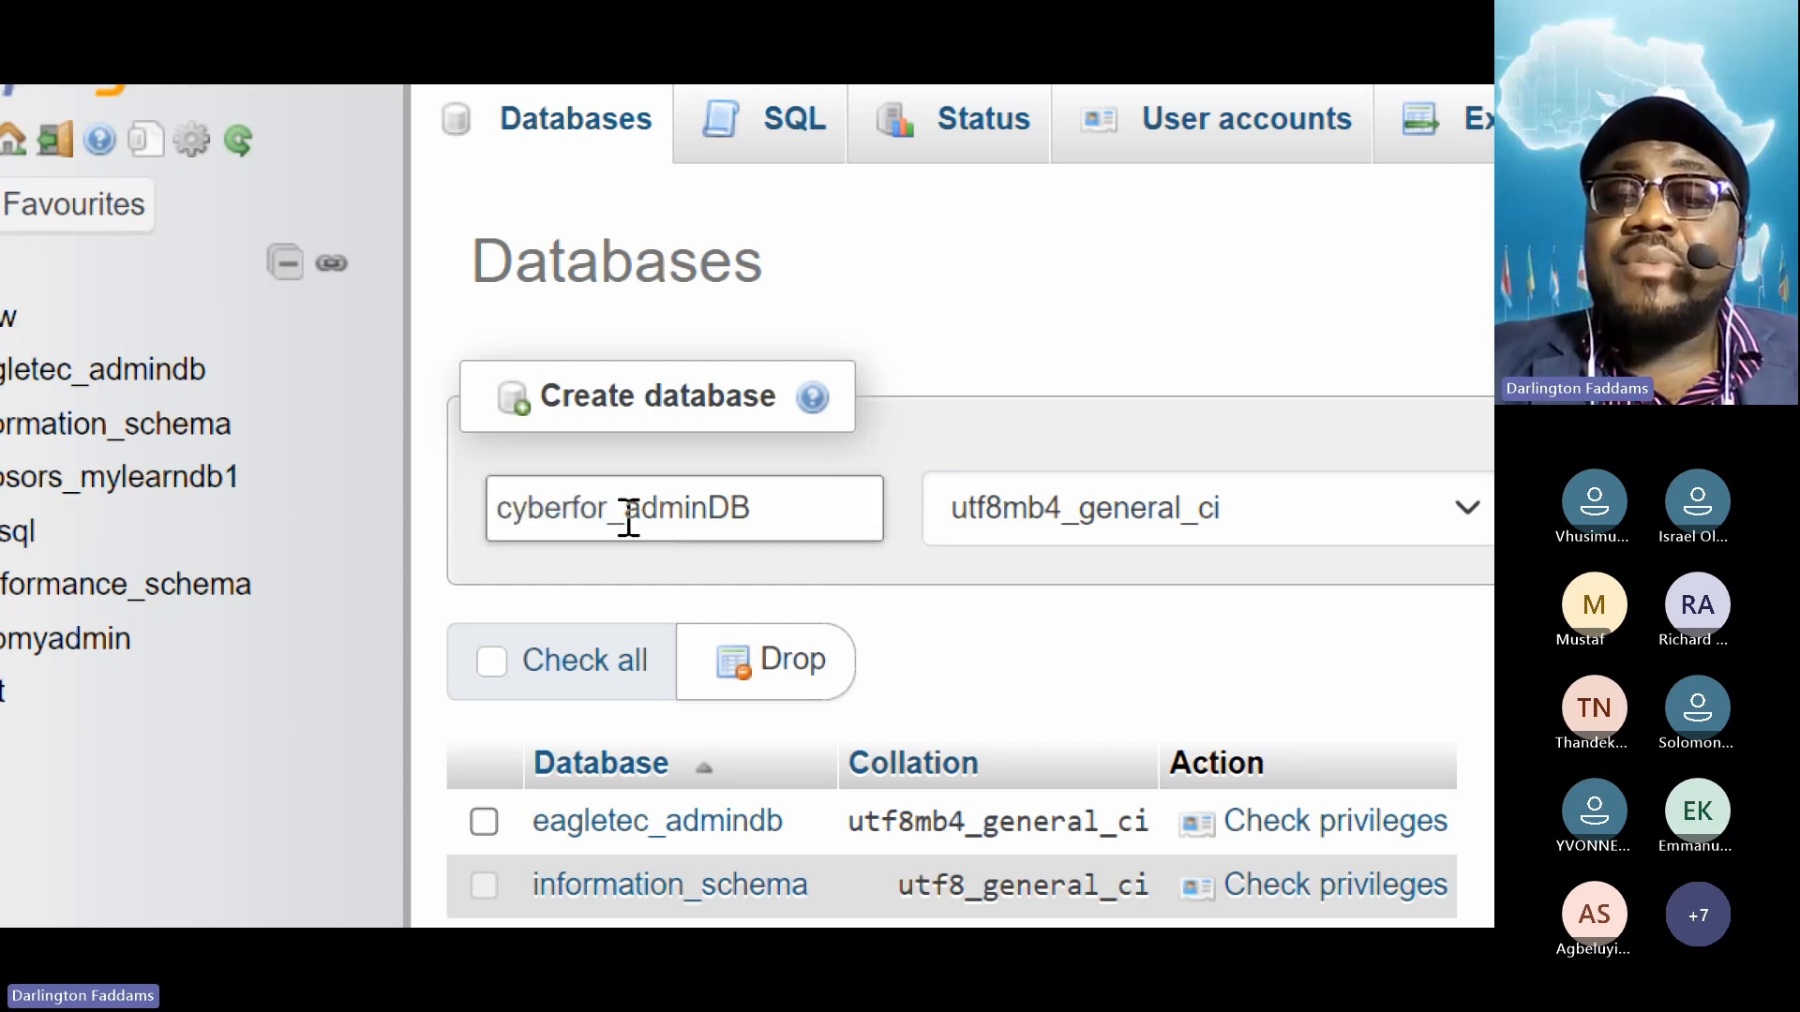
pyautogui.moveTo(624, 516); pyautogui.dragTo(450, 535)
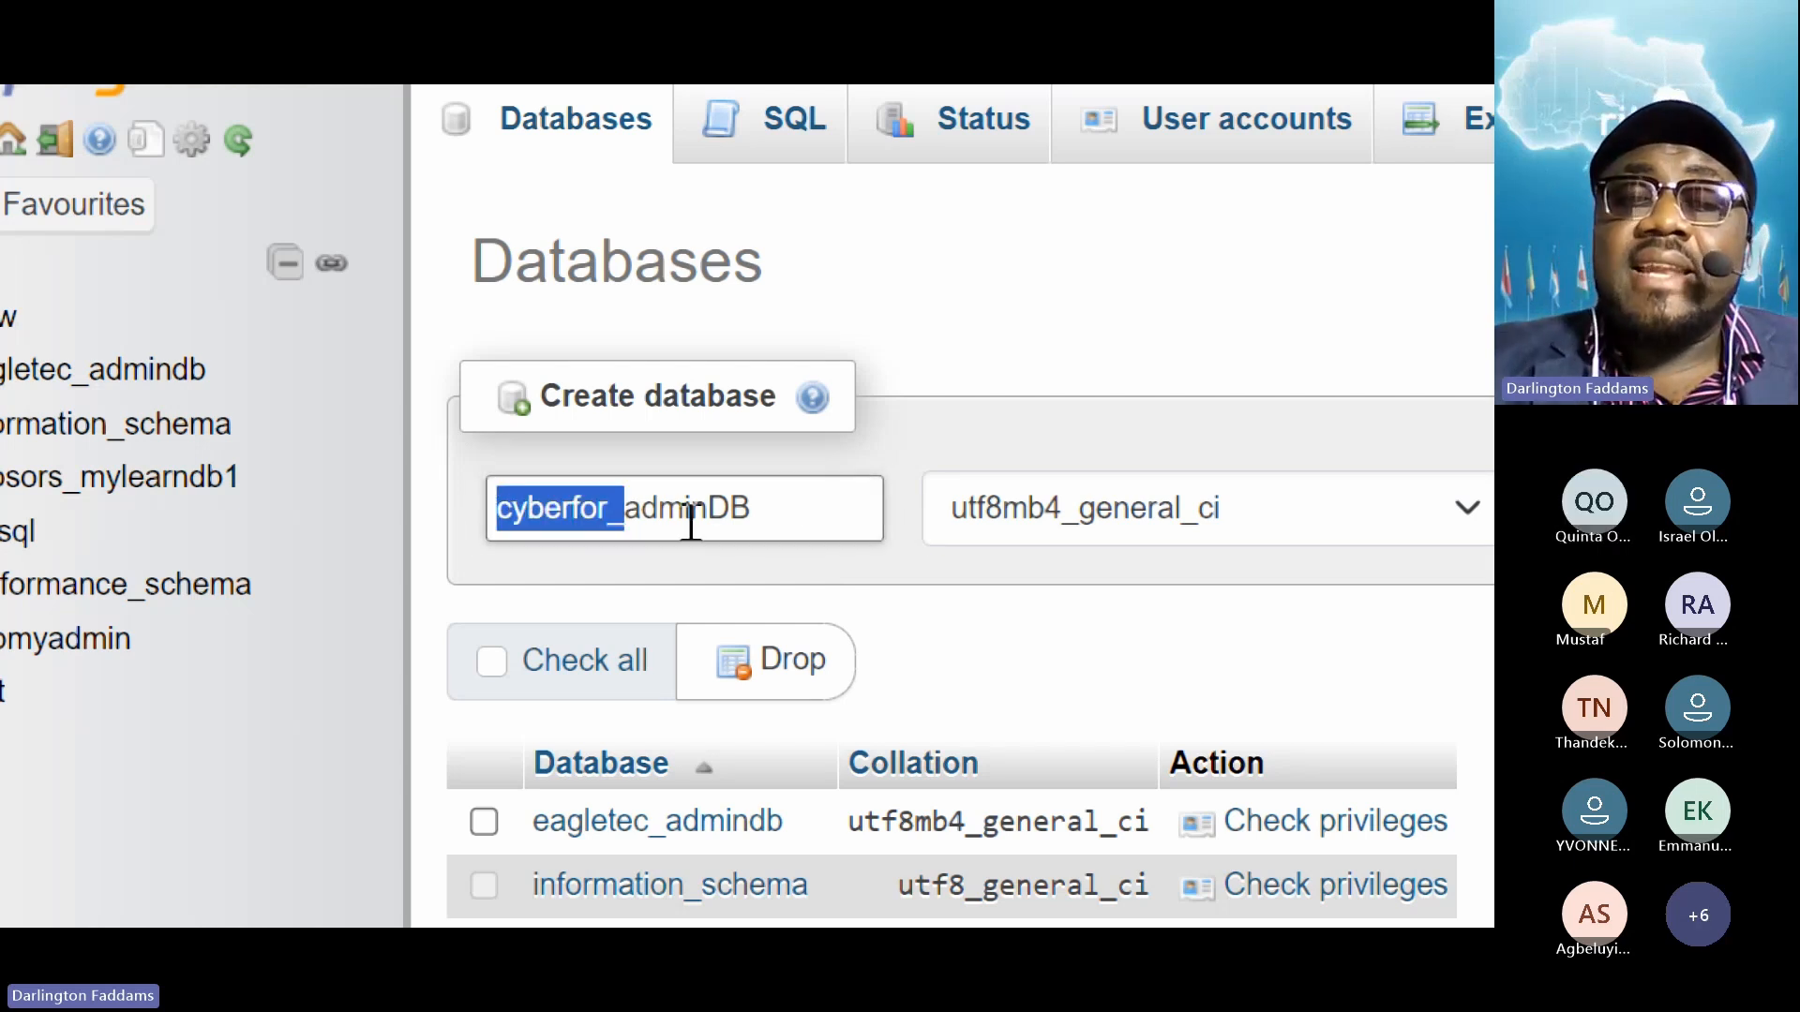
pyautogui.click(634, 518)
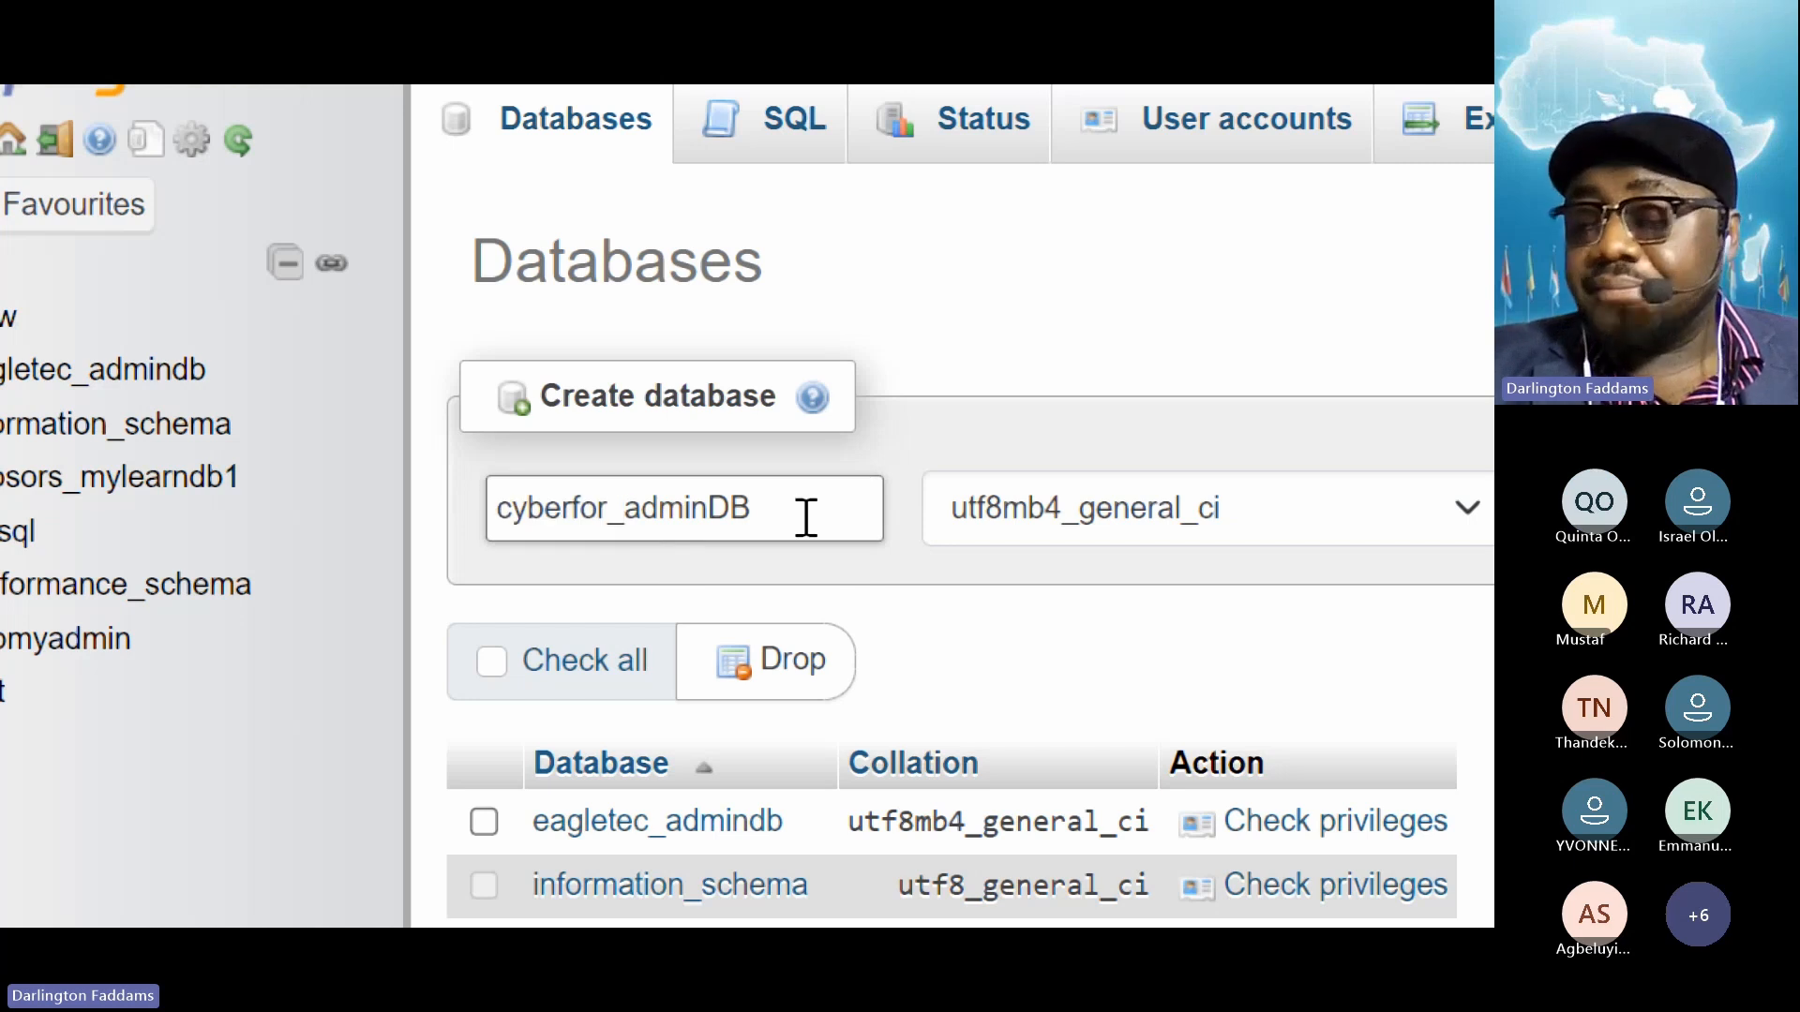
pyautogui.click(891, 521)
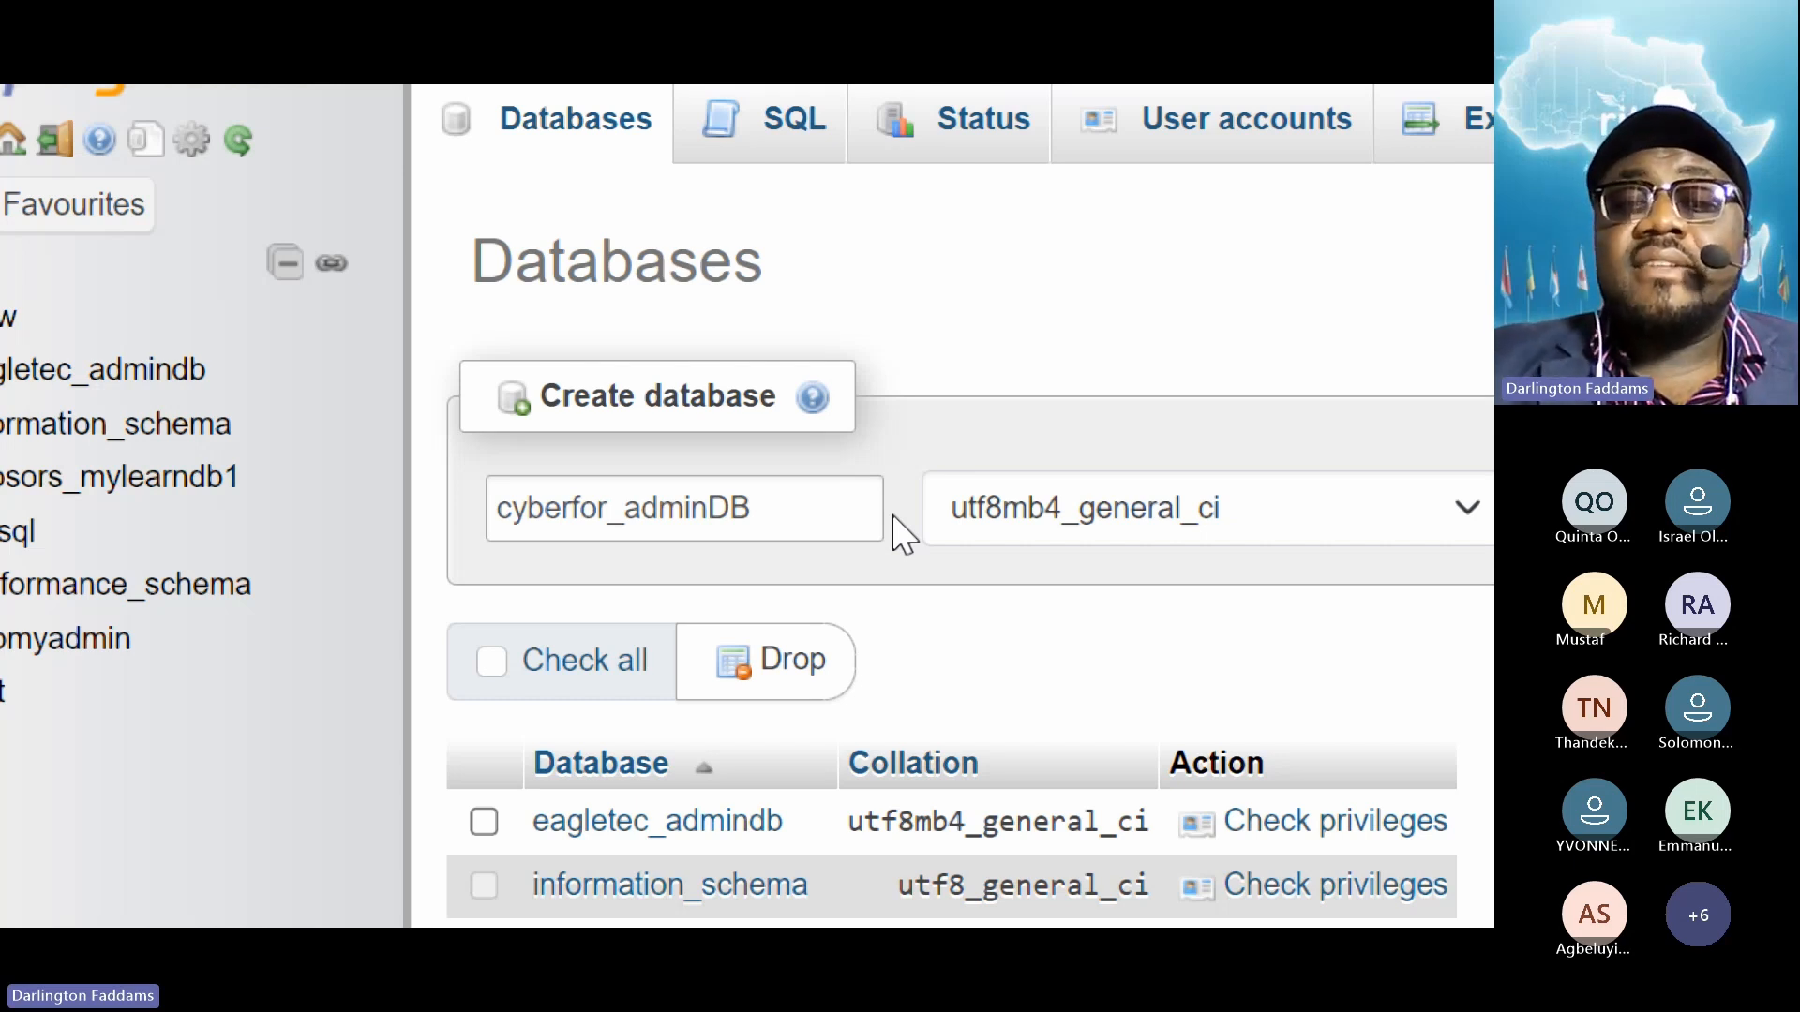
pyautogui.doubleClick(663, 488)
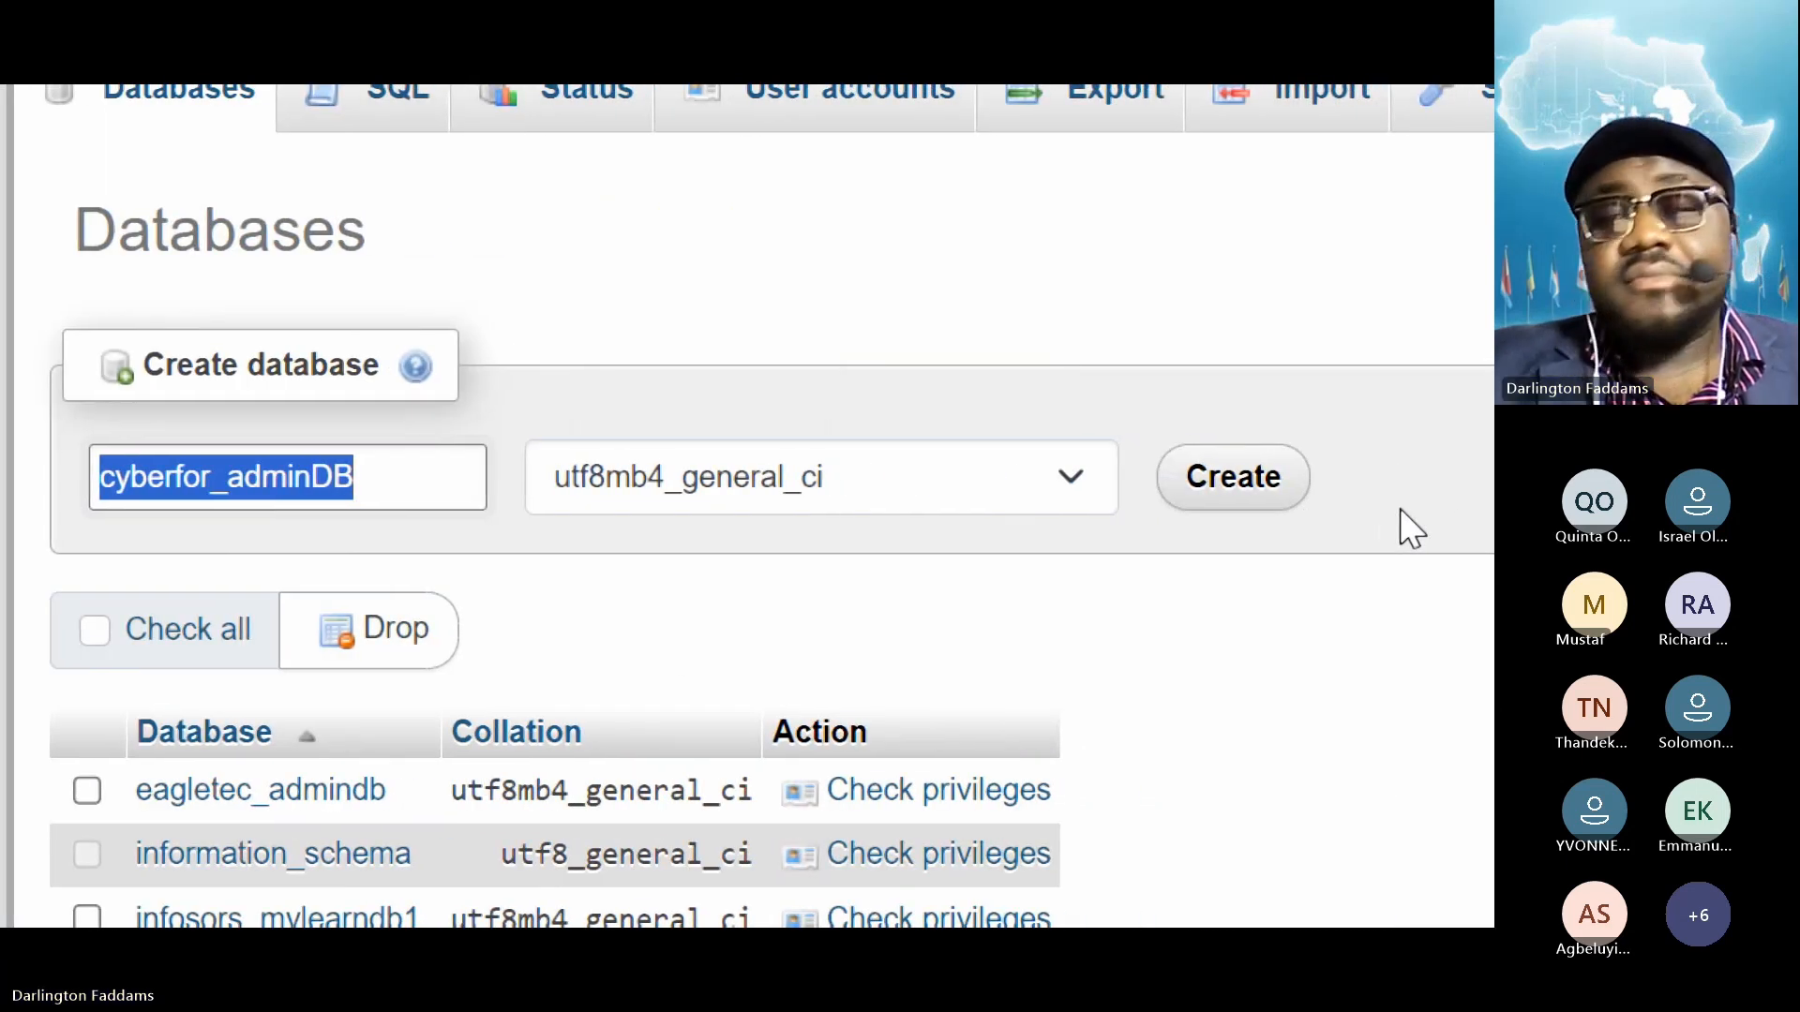
# Create the cyberfor_admindb database and copy its name from the navigation tree
pyautogui.click(1243, 487)
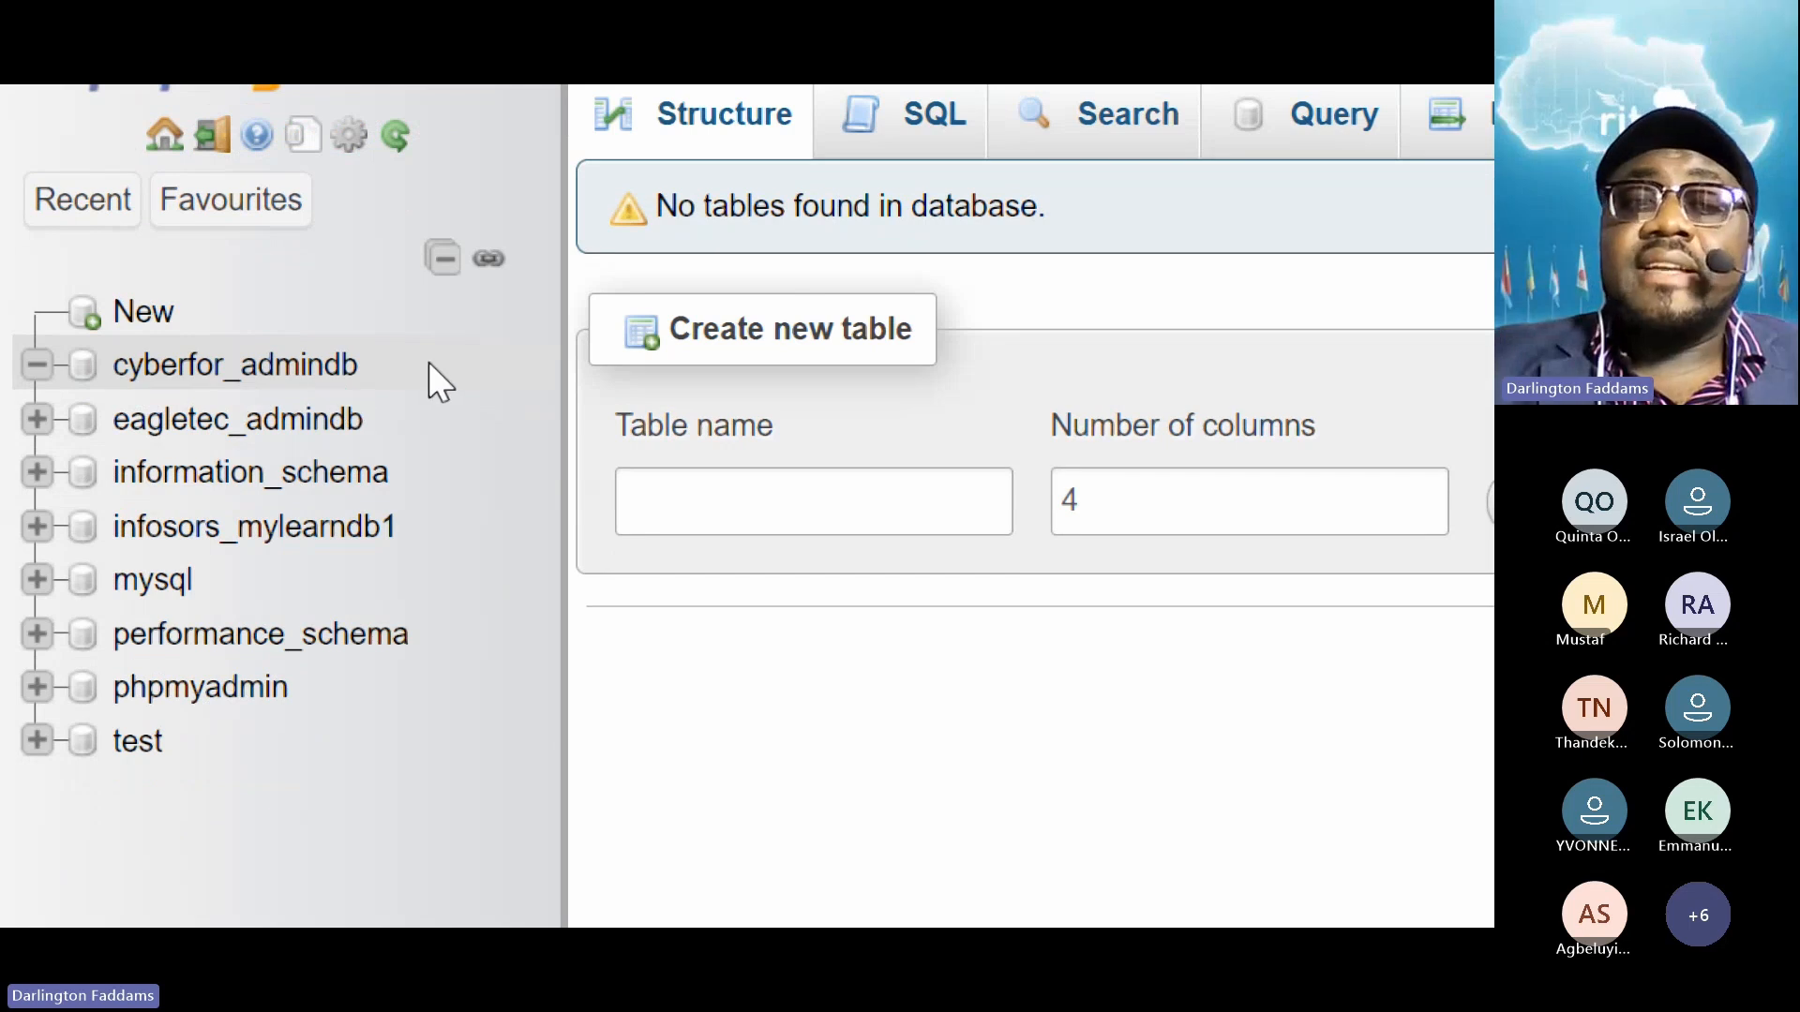
pyautogui.moveTo(429, 364); pyautogui.dragTo(109, 382)
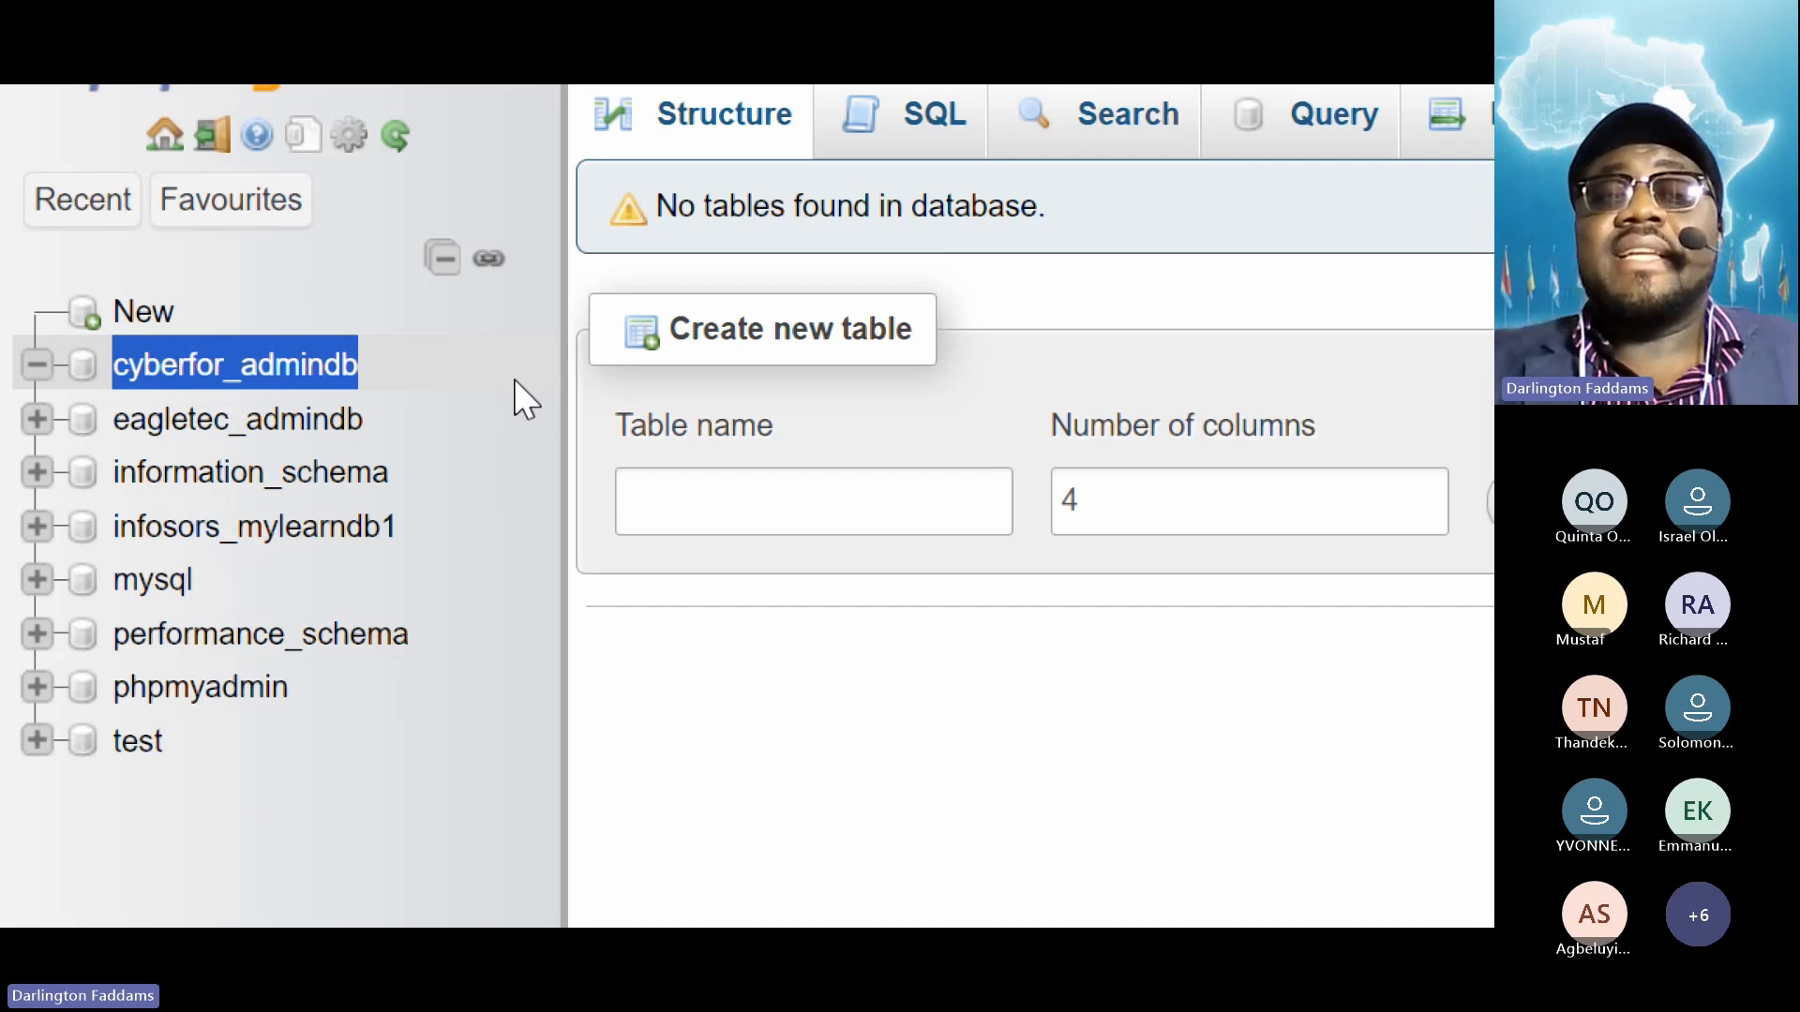
pyautogui.rightClick(247, 351)
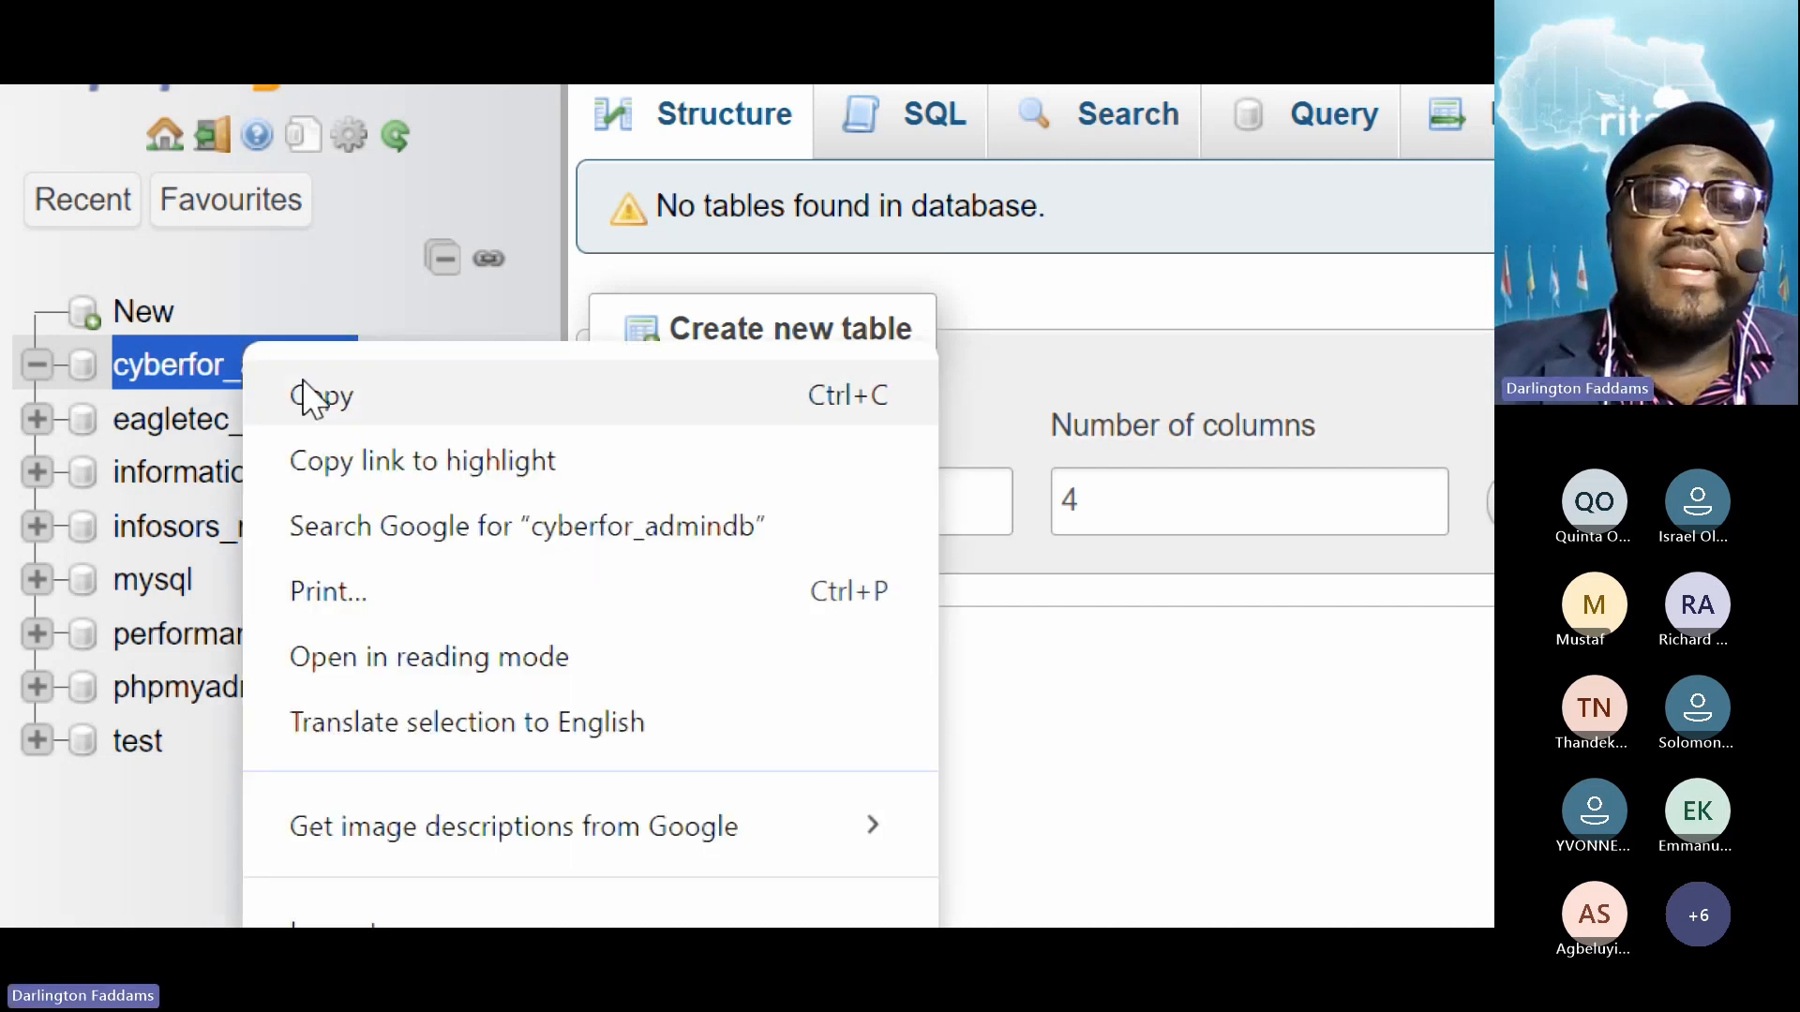
pyautogui.click(316, 397)
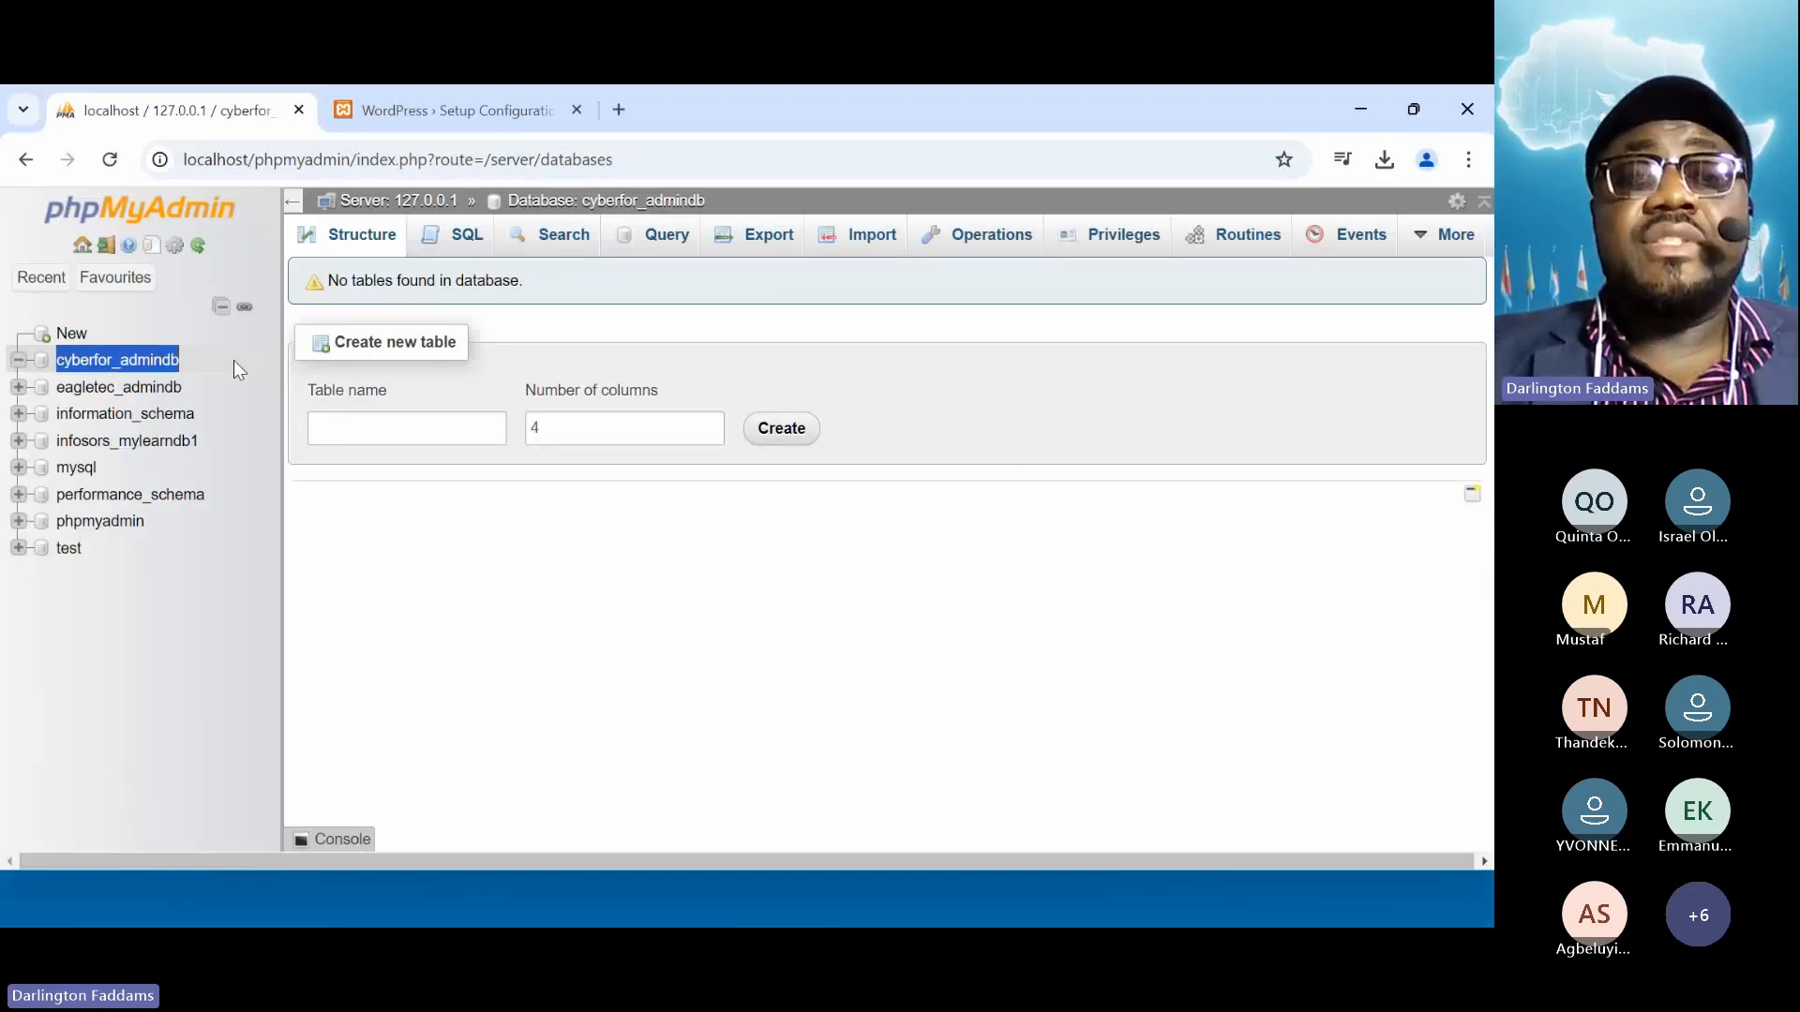
# Paste cyberfor_admindb into the Database Name field of the WordPress setup form
pyautogui.click(440, 97)
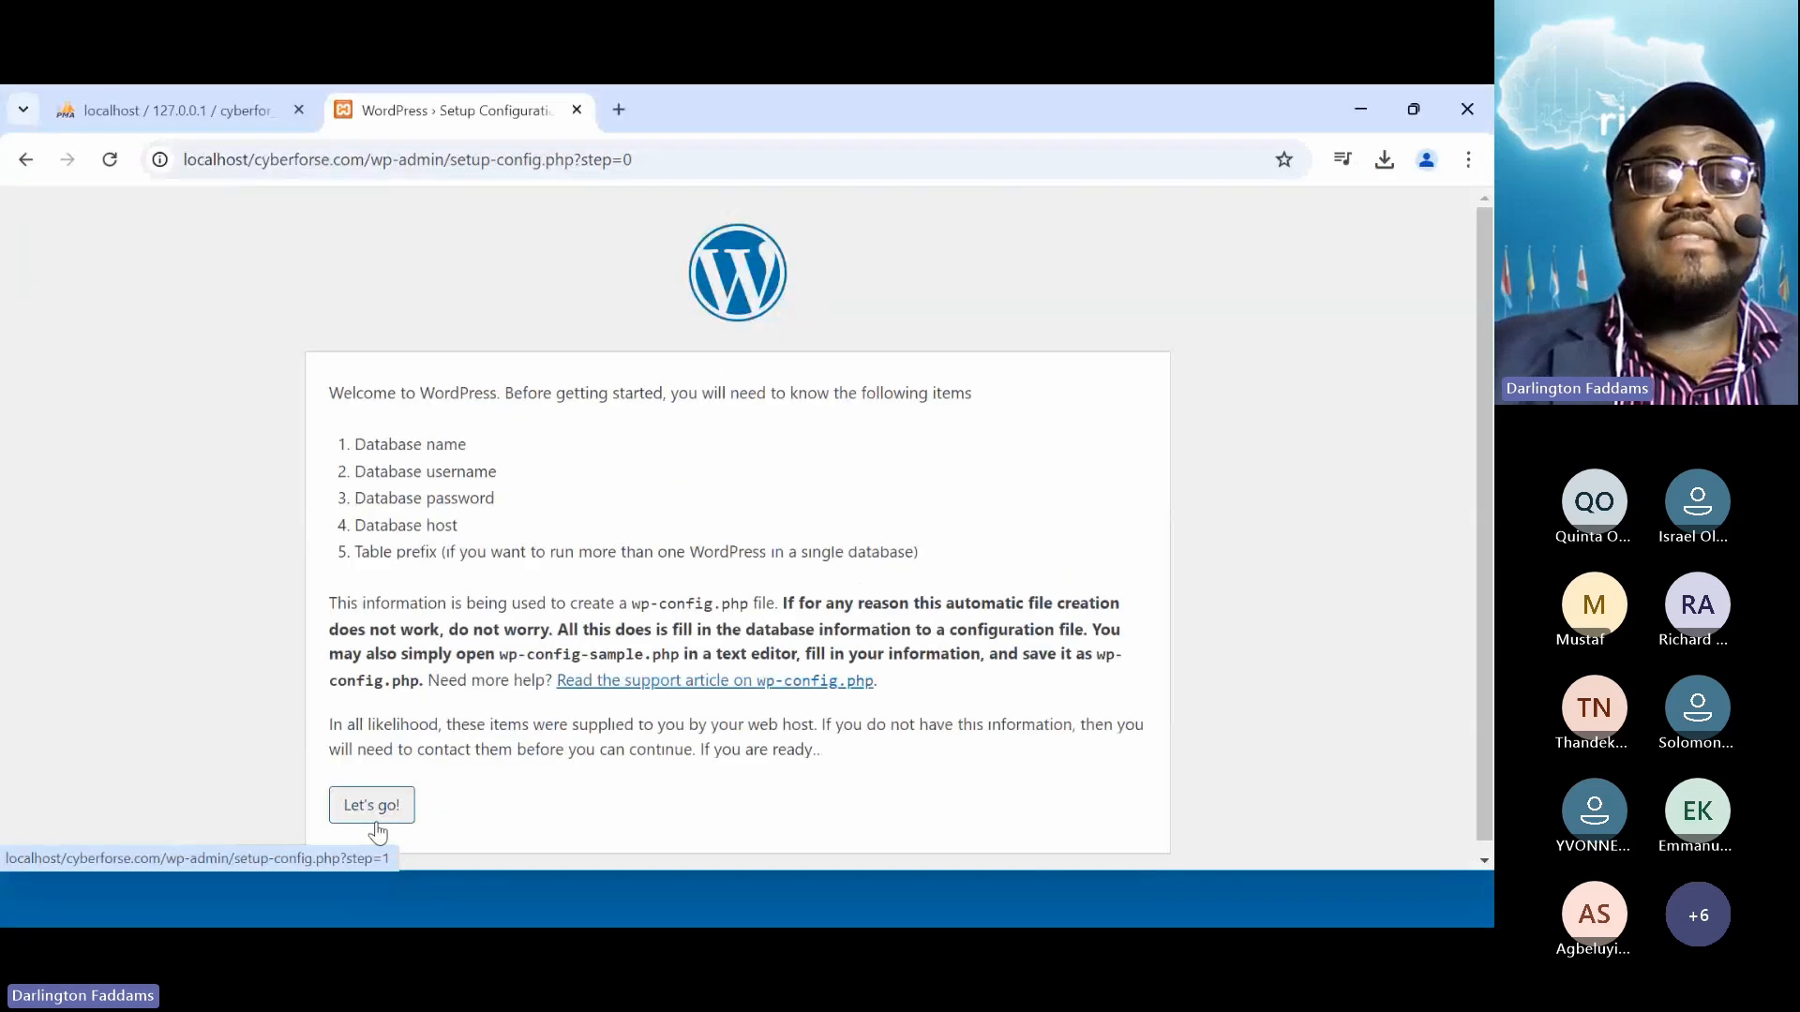
pyautogui.click(373, 806)
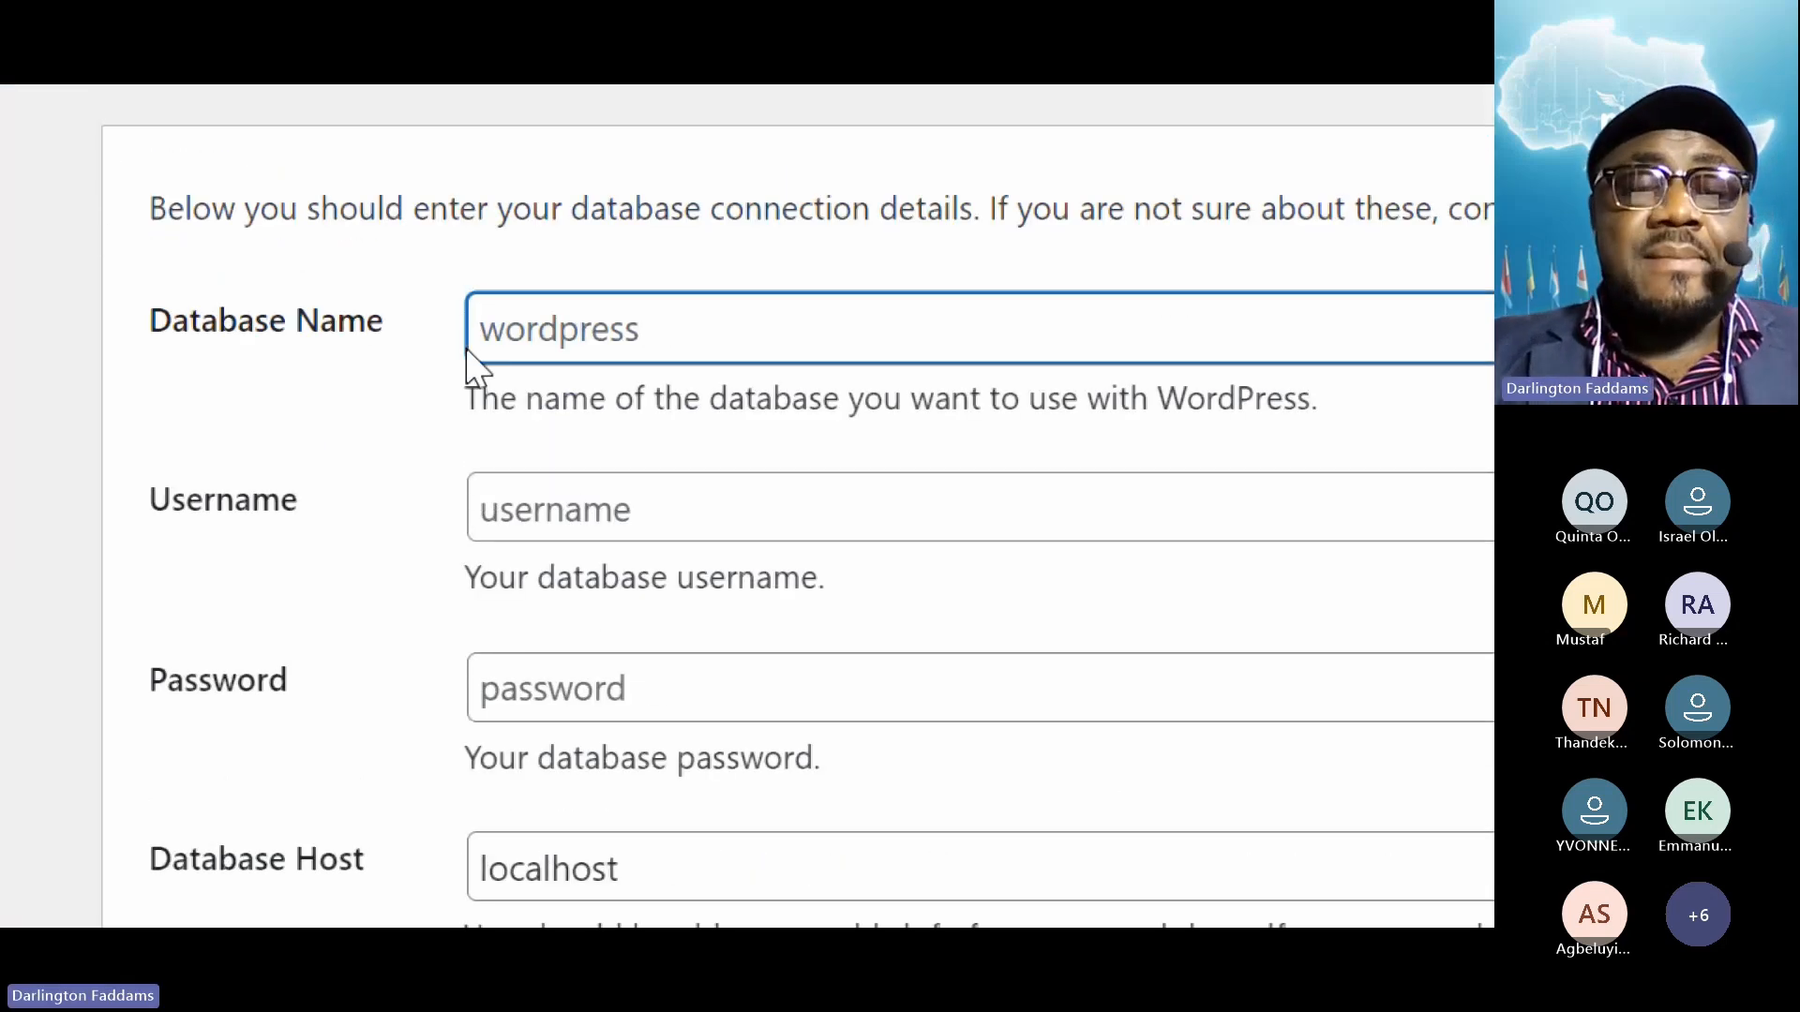
pyautogui.hotkey('ctrl', 'v')
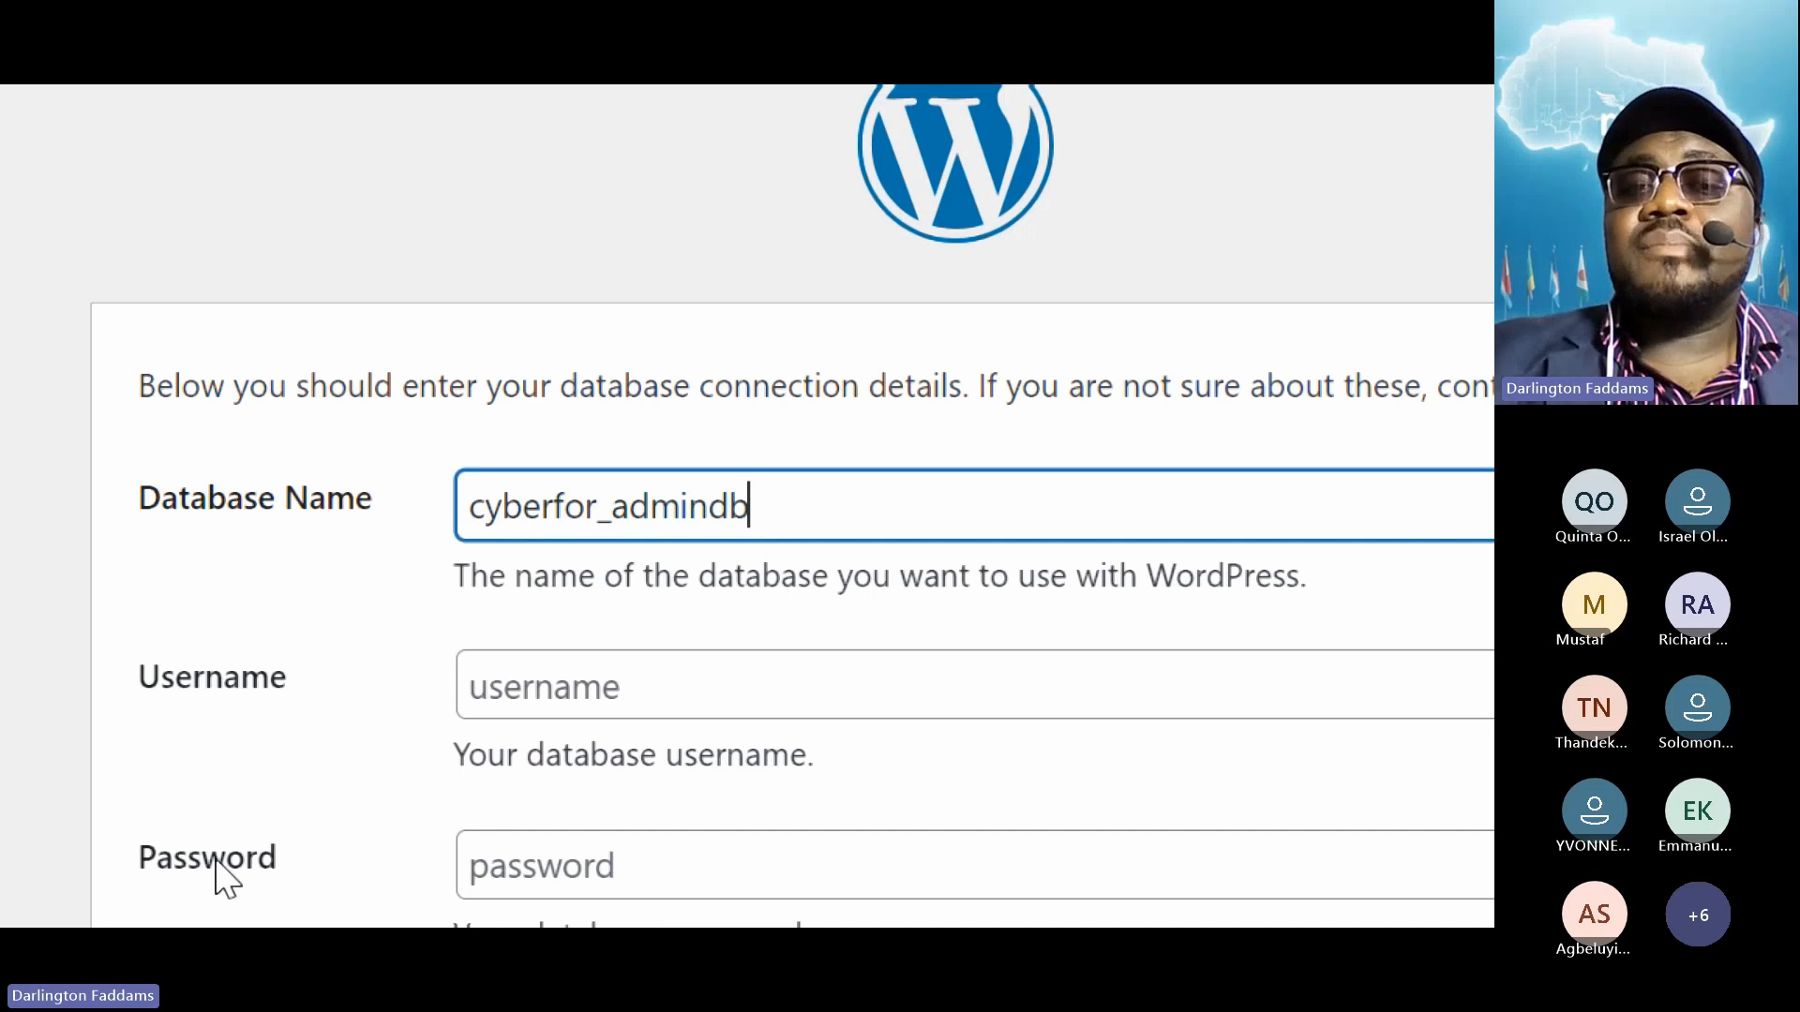
pyautogui.moveTo(767, 457); pyautogui.dragTo(422, 462)
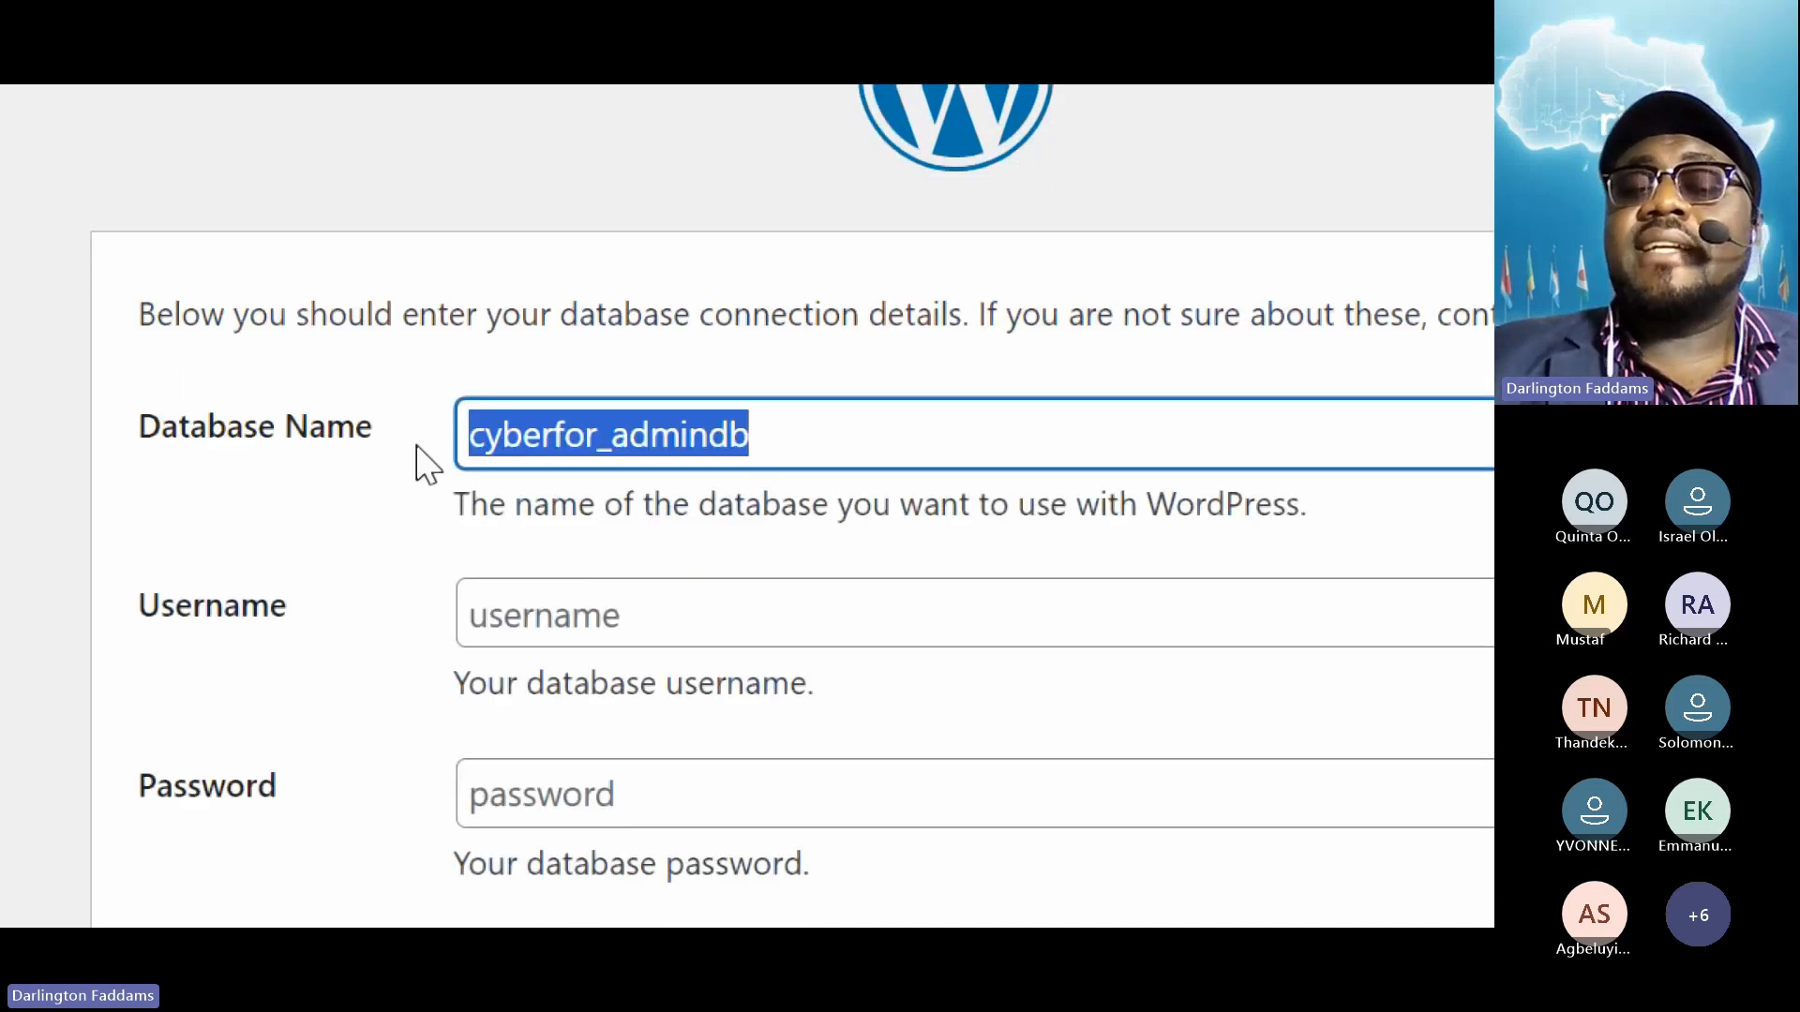
pyautogui.click(781, 445)
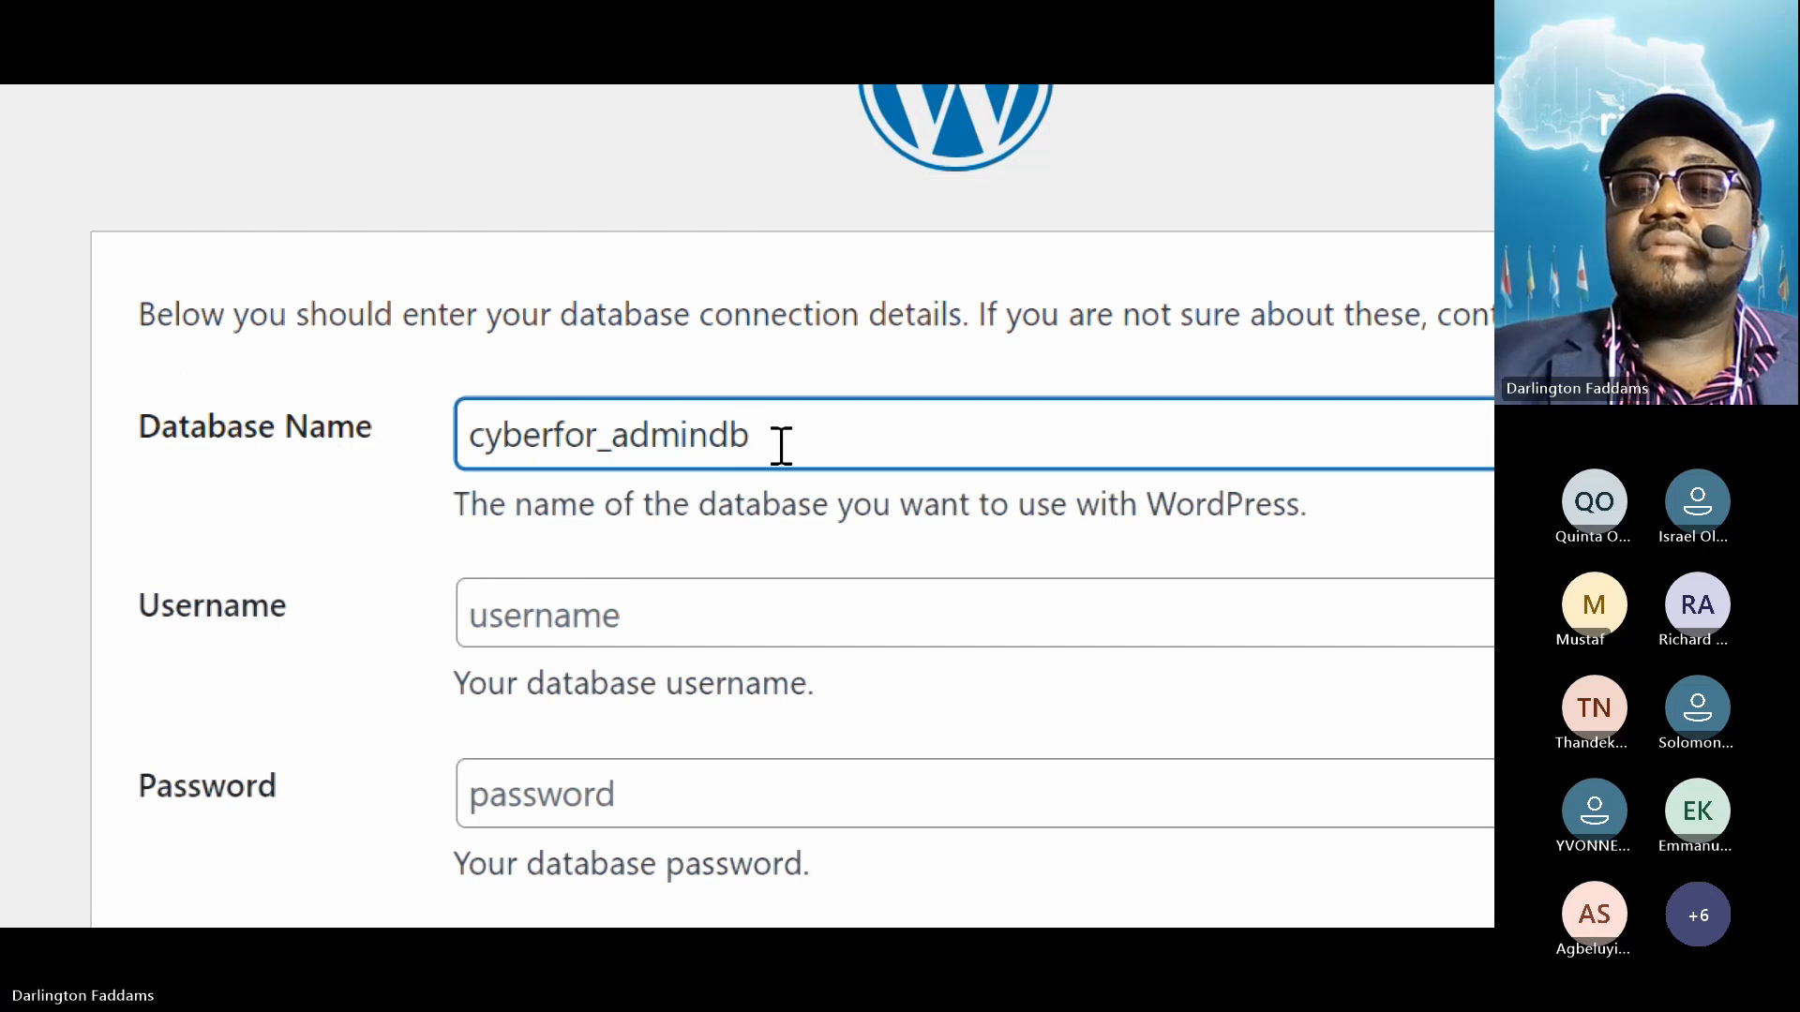
pyautogui.scroll(-1, 819, 824)
pyautogui.scroll(-1, 828, 891)
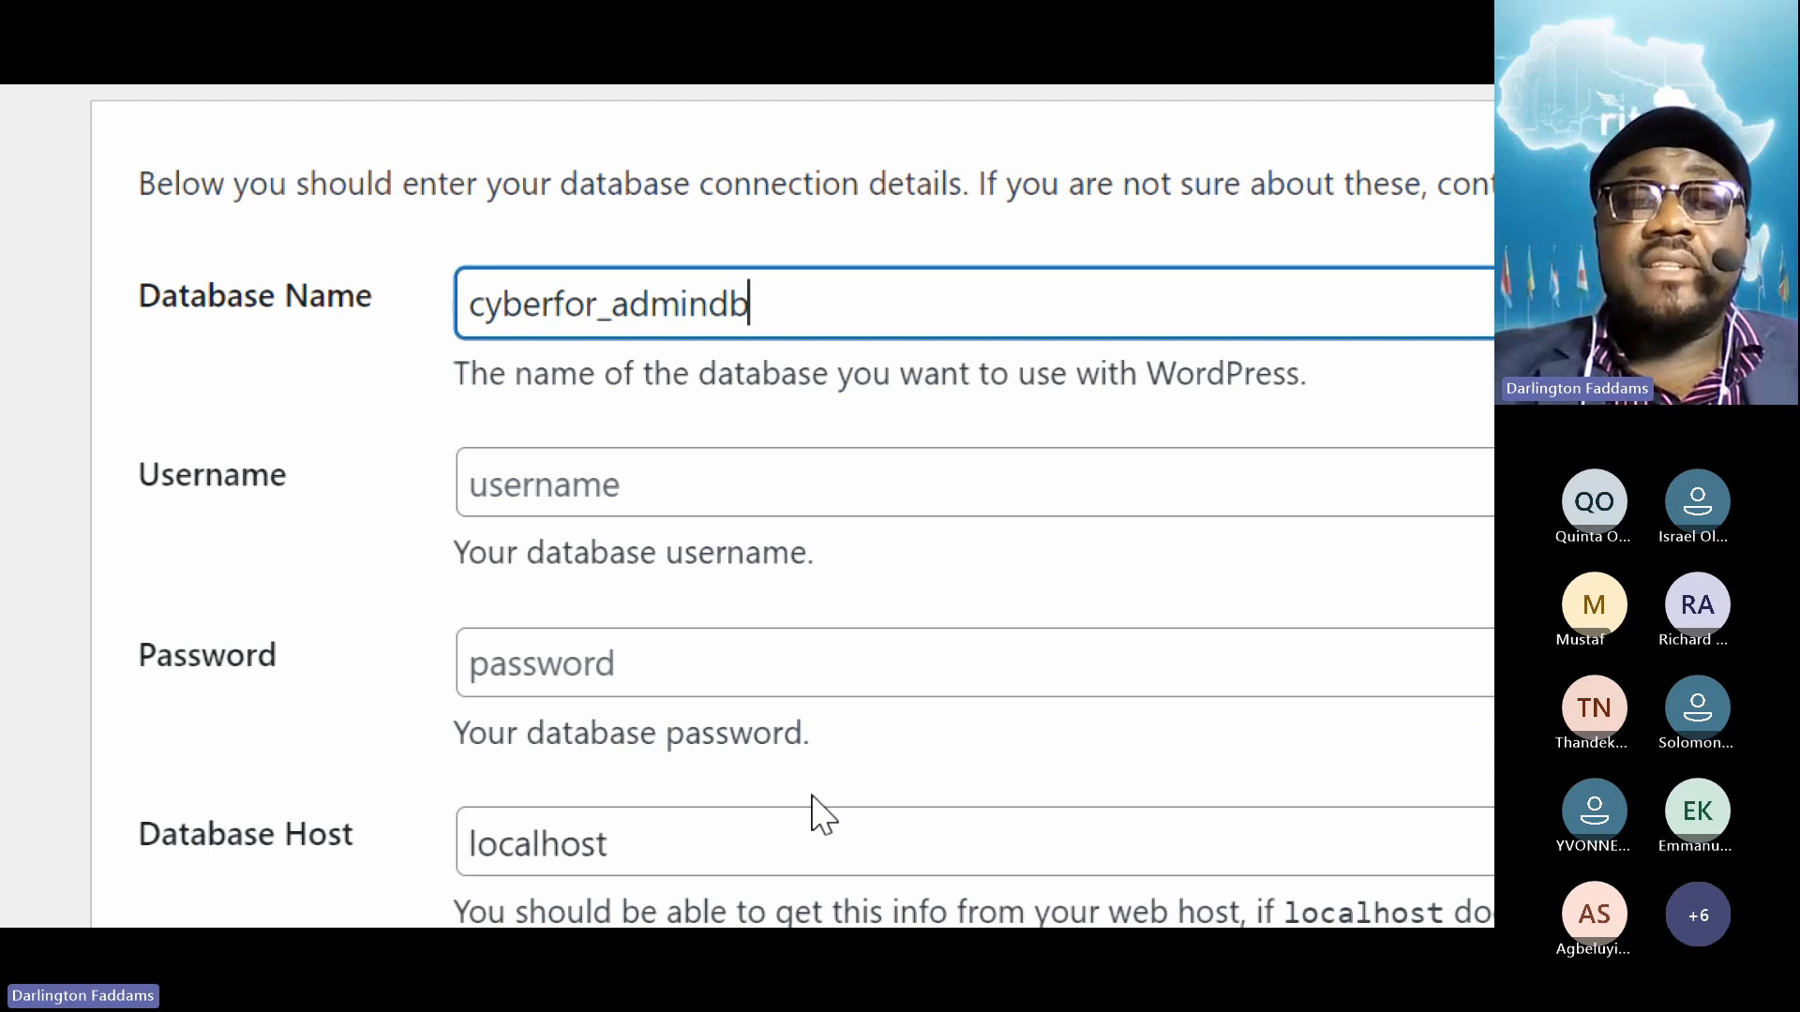
# Enter root as the database username with a blank password and submit the connection details
pyautogui.click(531, 484)
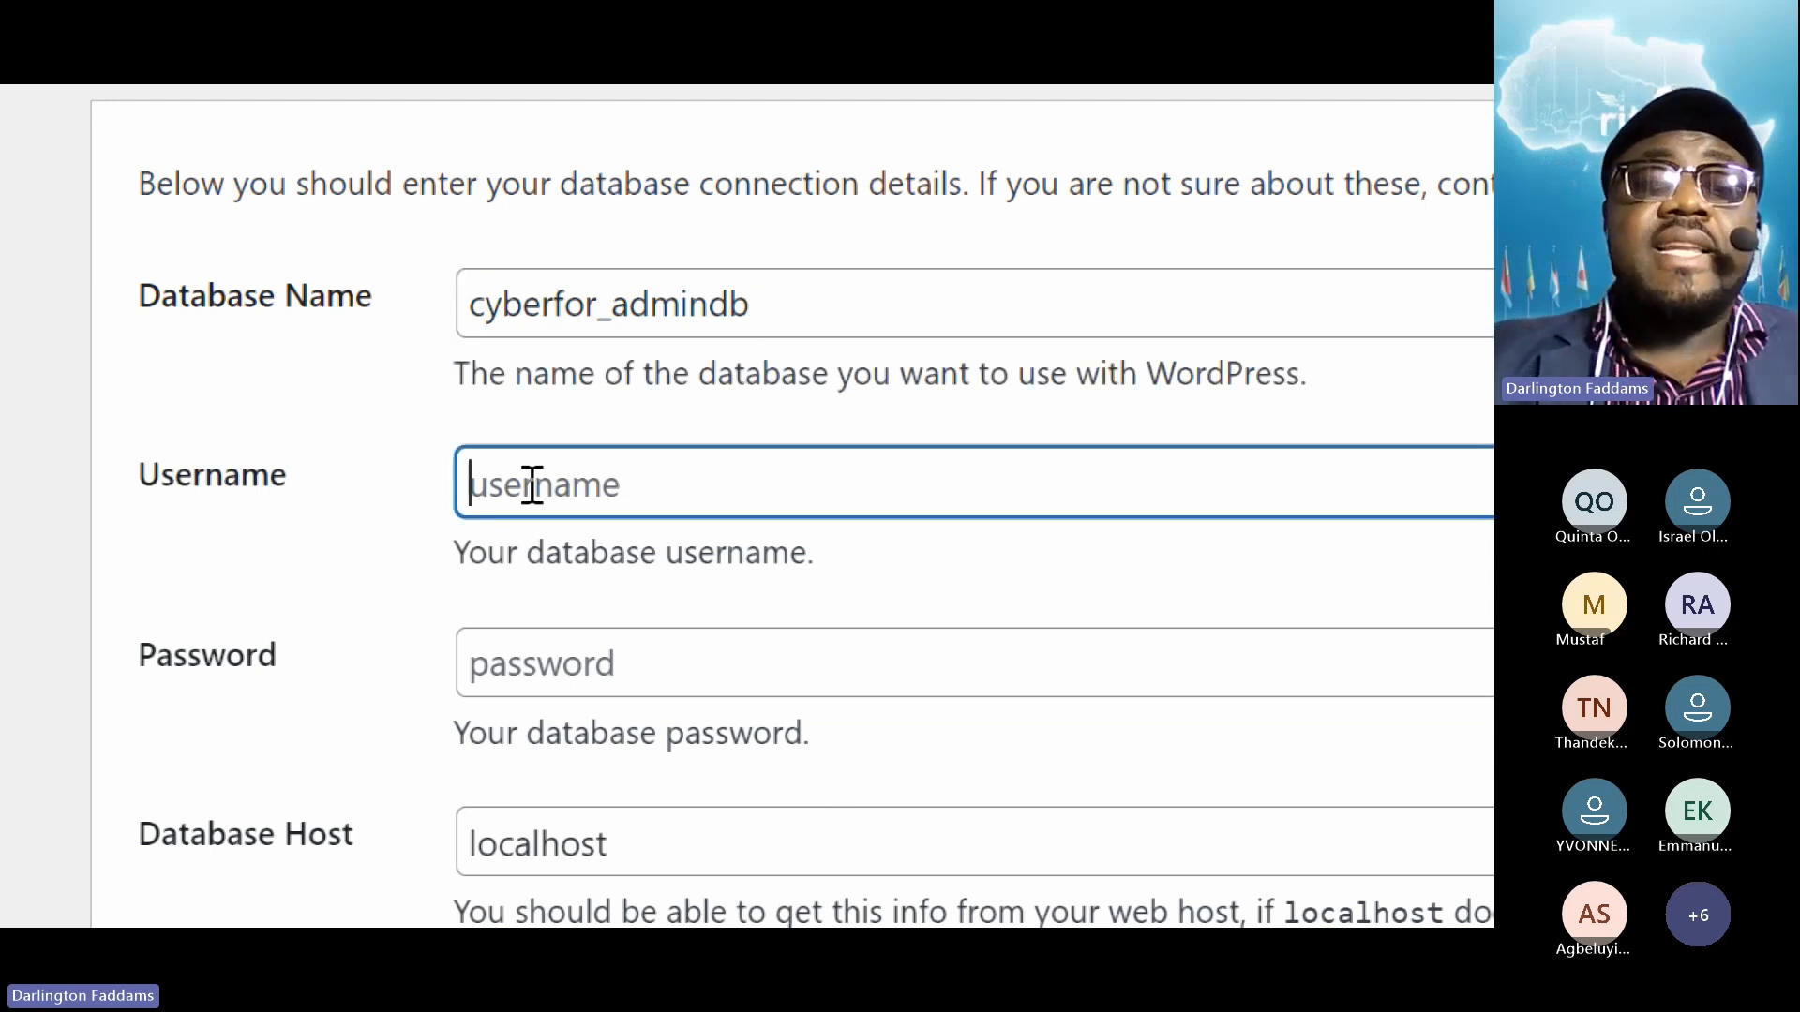
pyautogui.write('root')
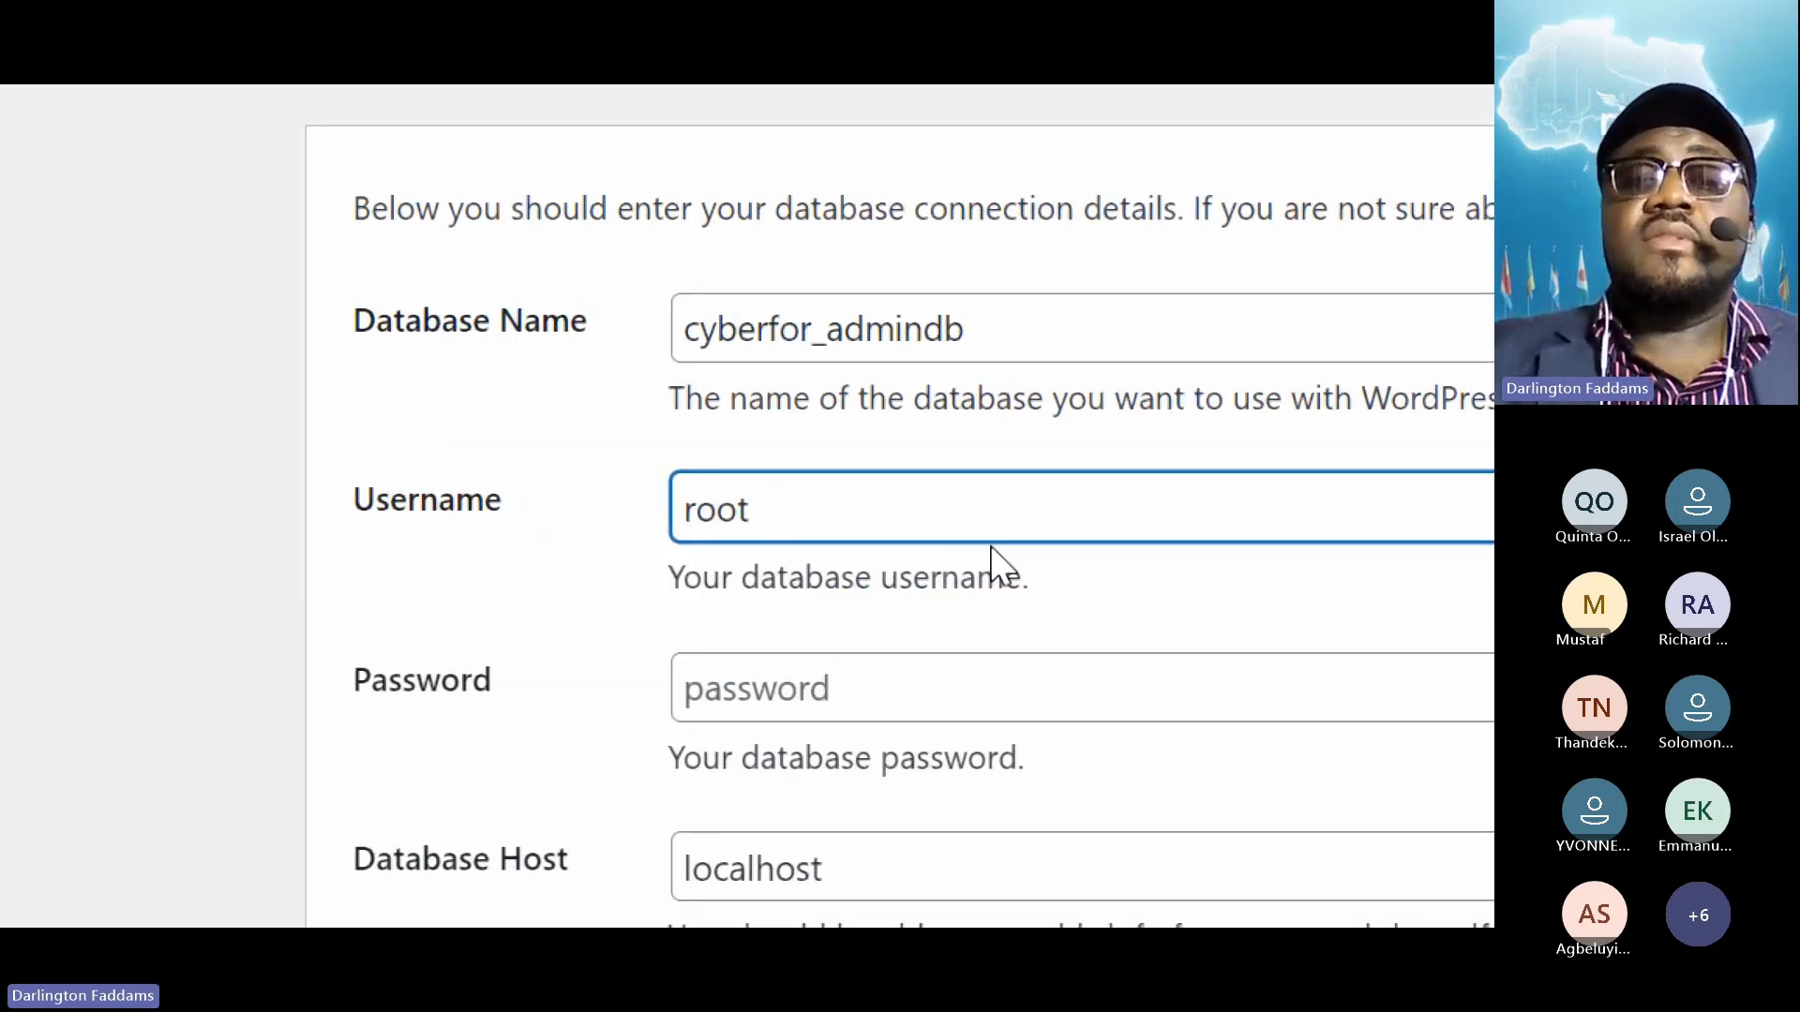
pyautogui.click(957, 630)
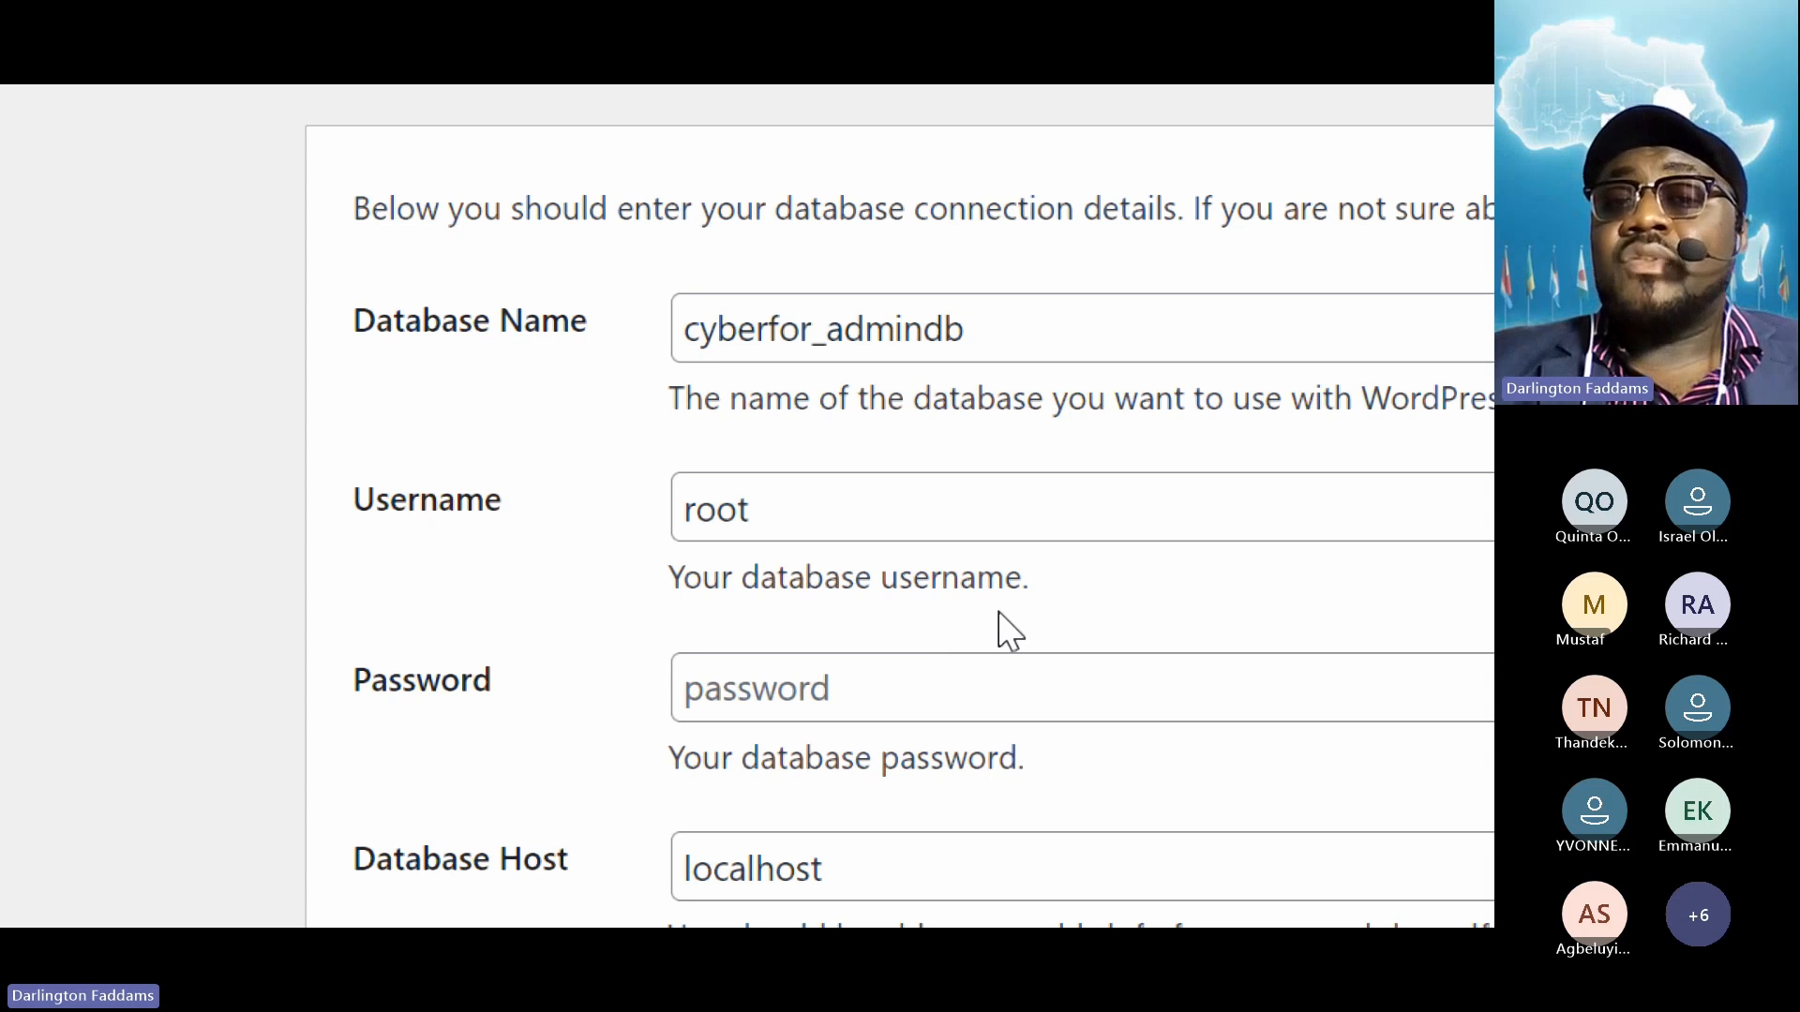
pyautogui.moveTo(989, 330); pyautogui.dragTo(590, 321)
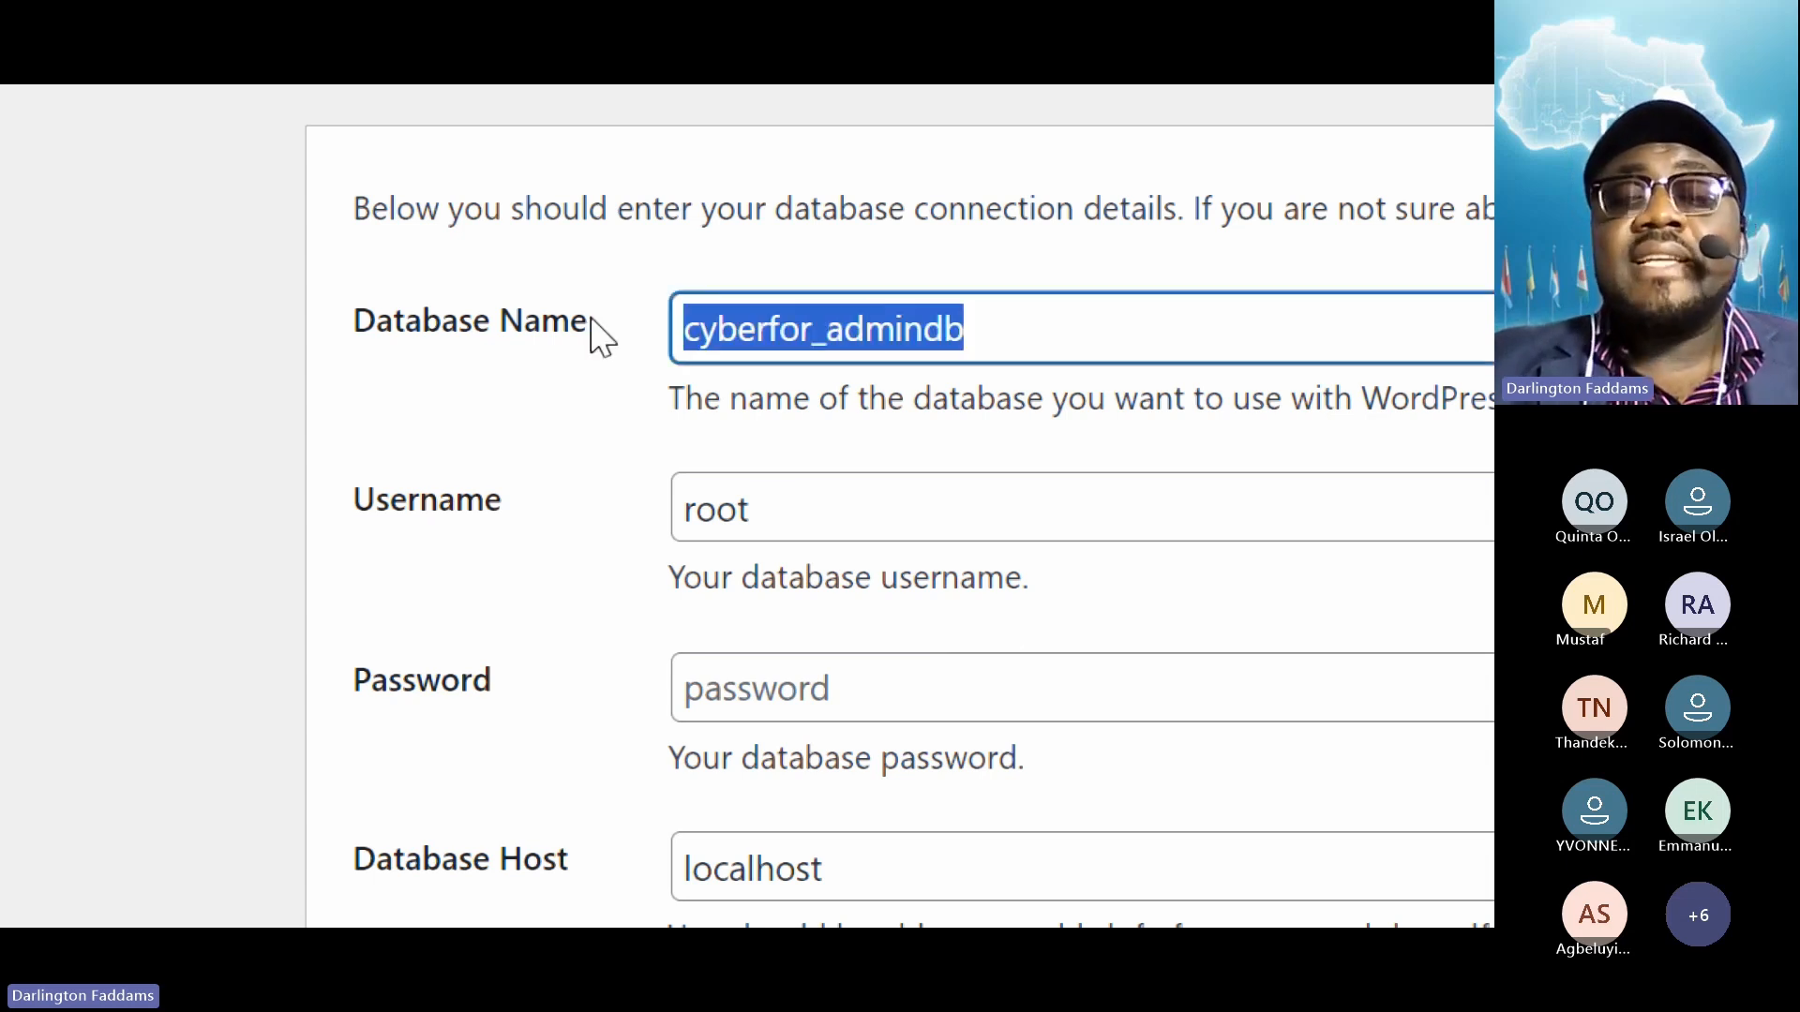
pyautogui.click(802, 611)
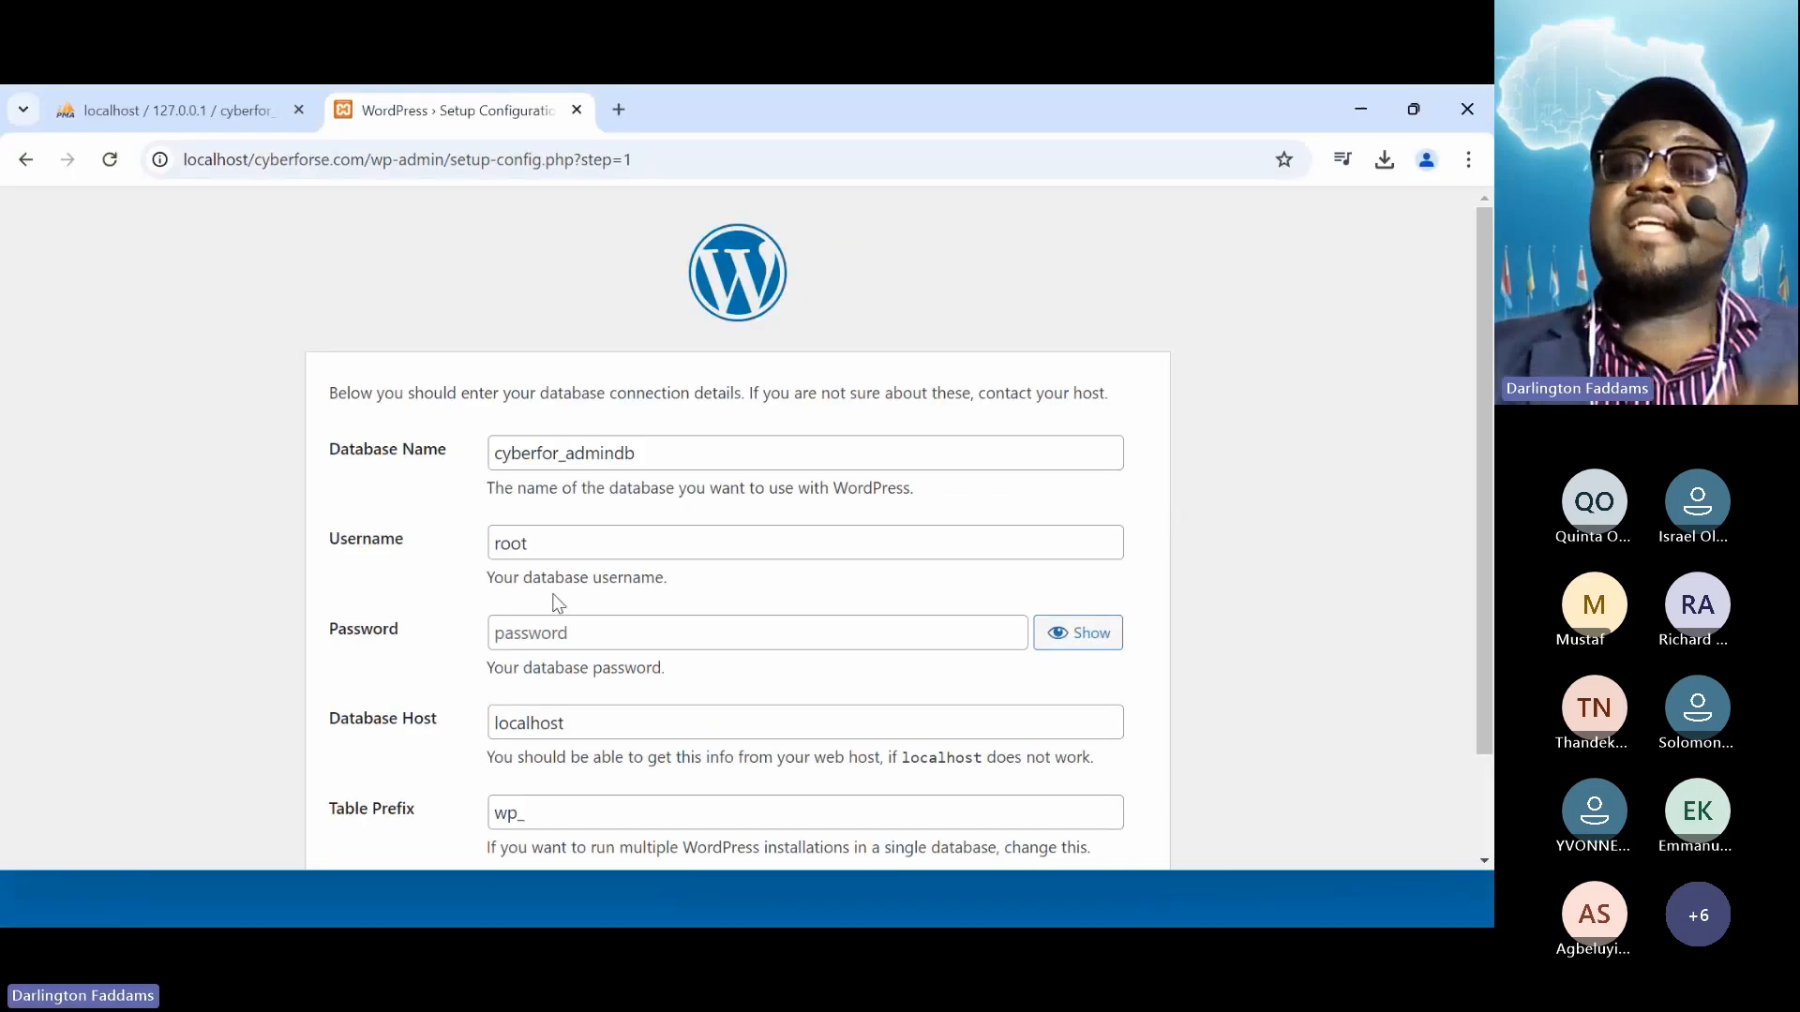
pyautogui.scroll(-1, 804, 627)
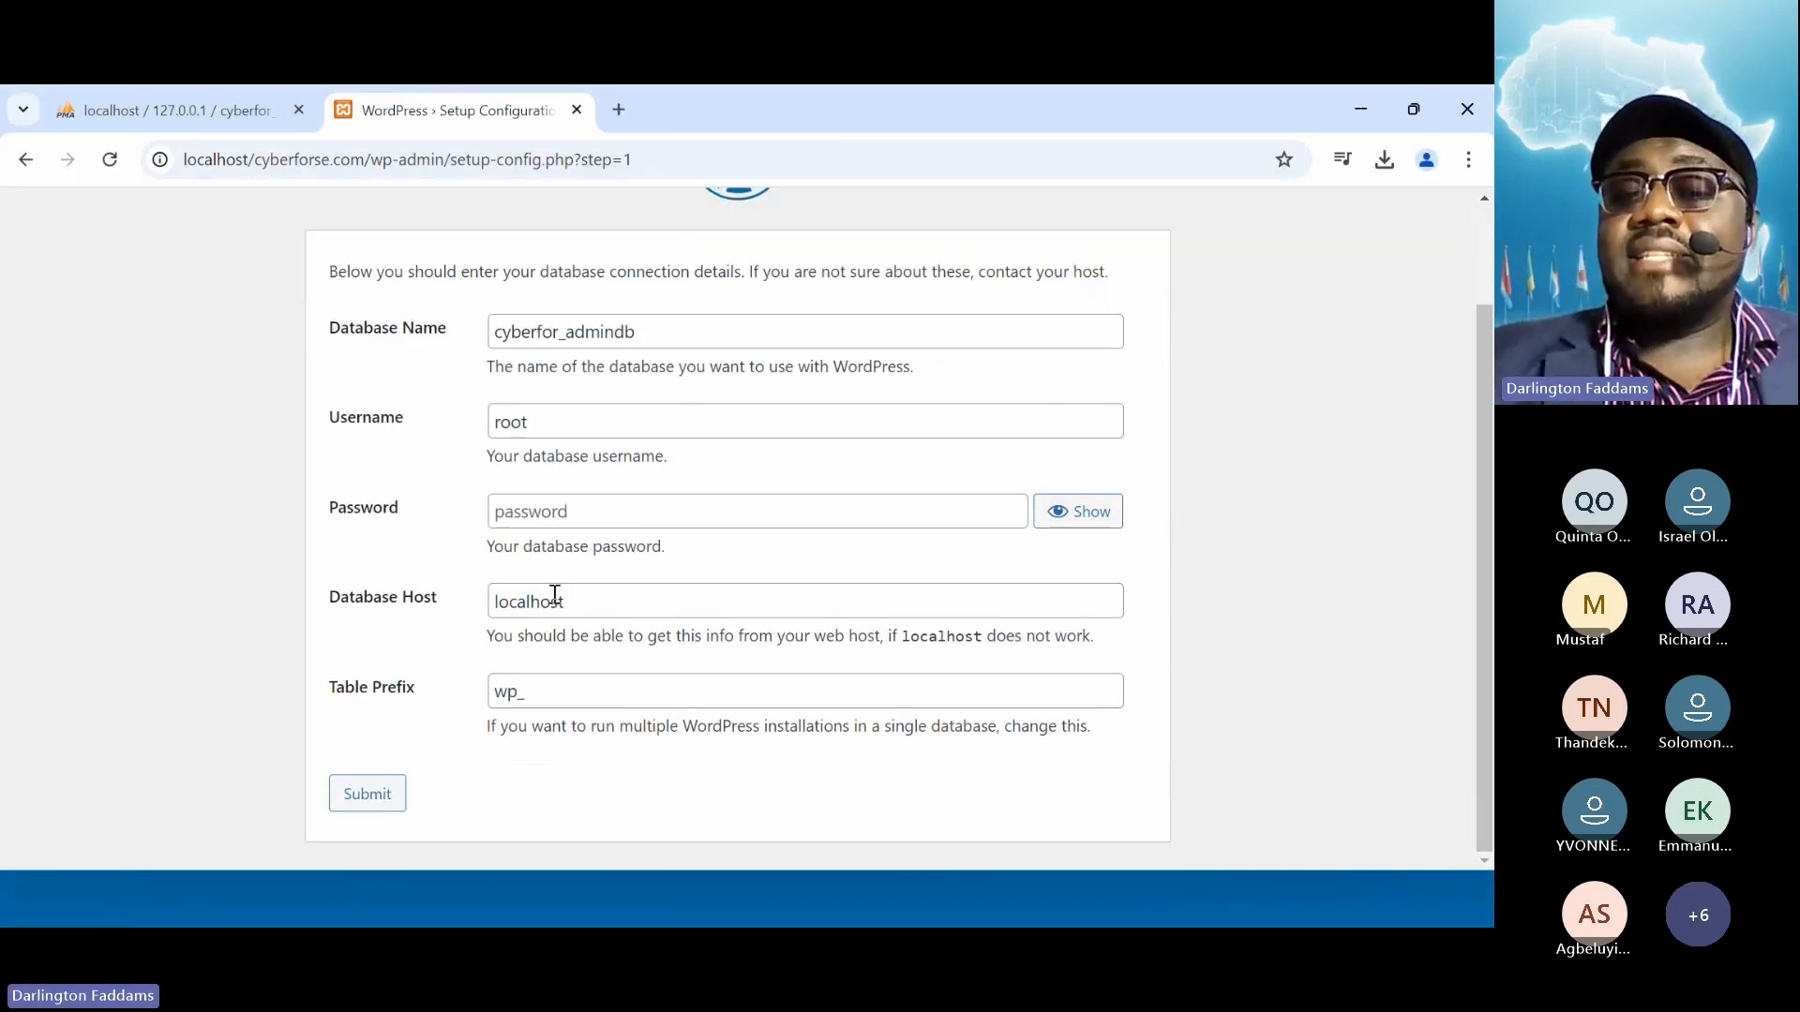
pyautogui.click(388, 793)
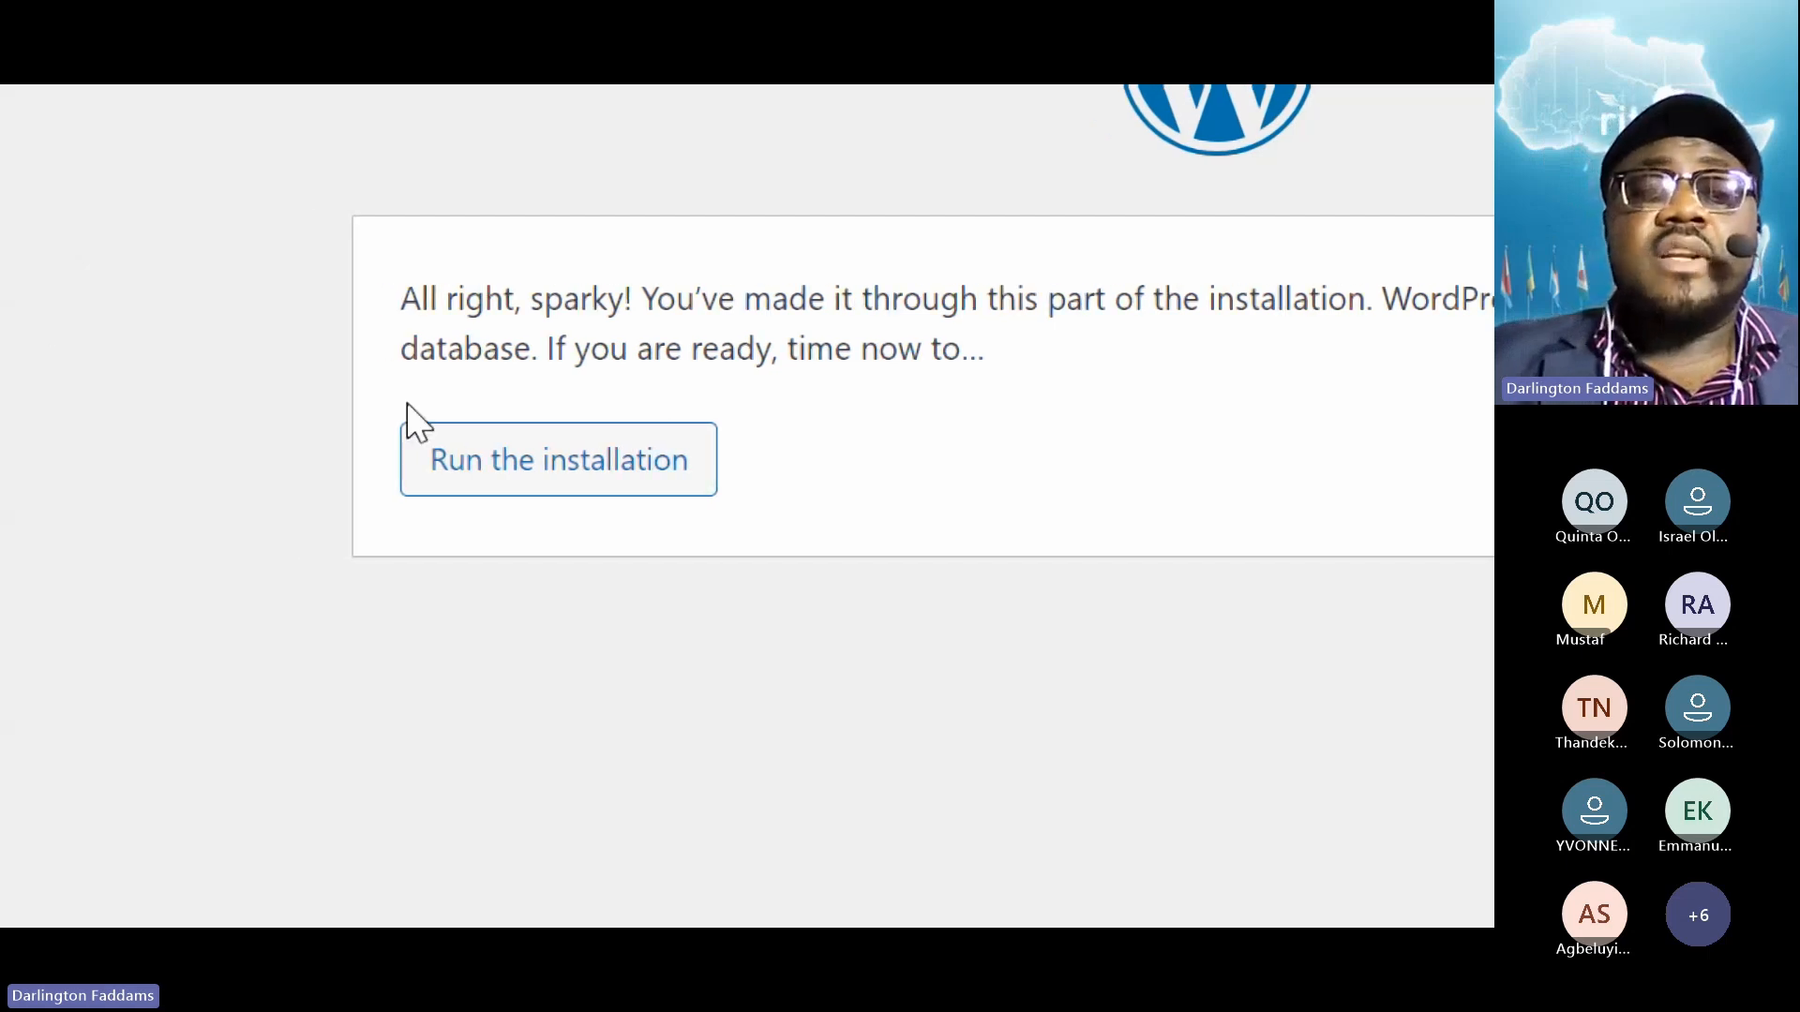
# Run the WordPress installation and scroll down to the Information needed form
pyautogui.click(590, 474)
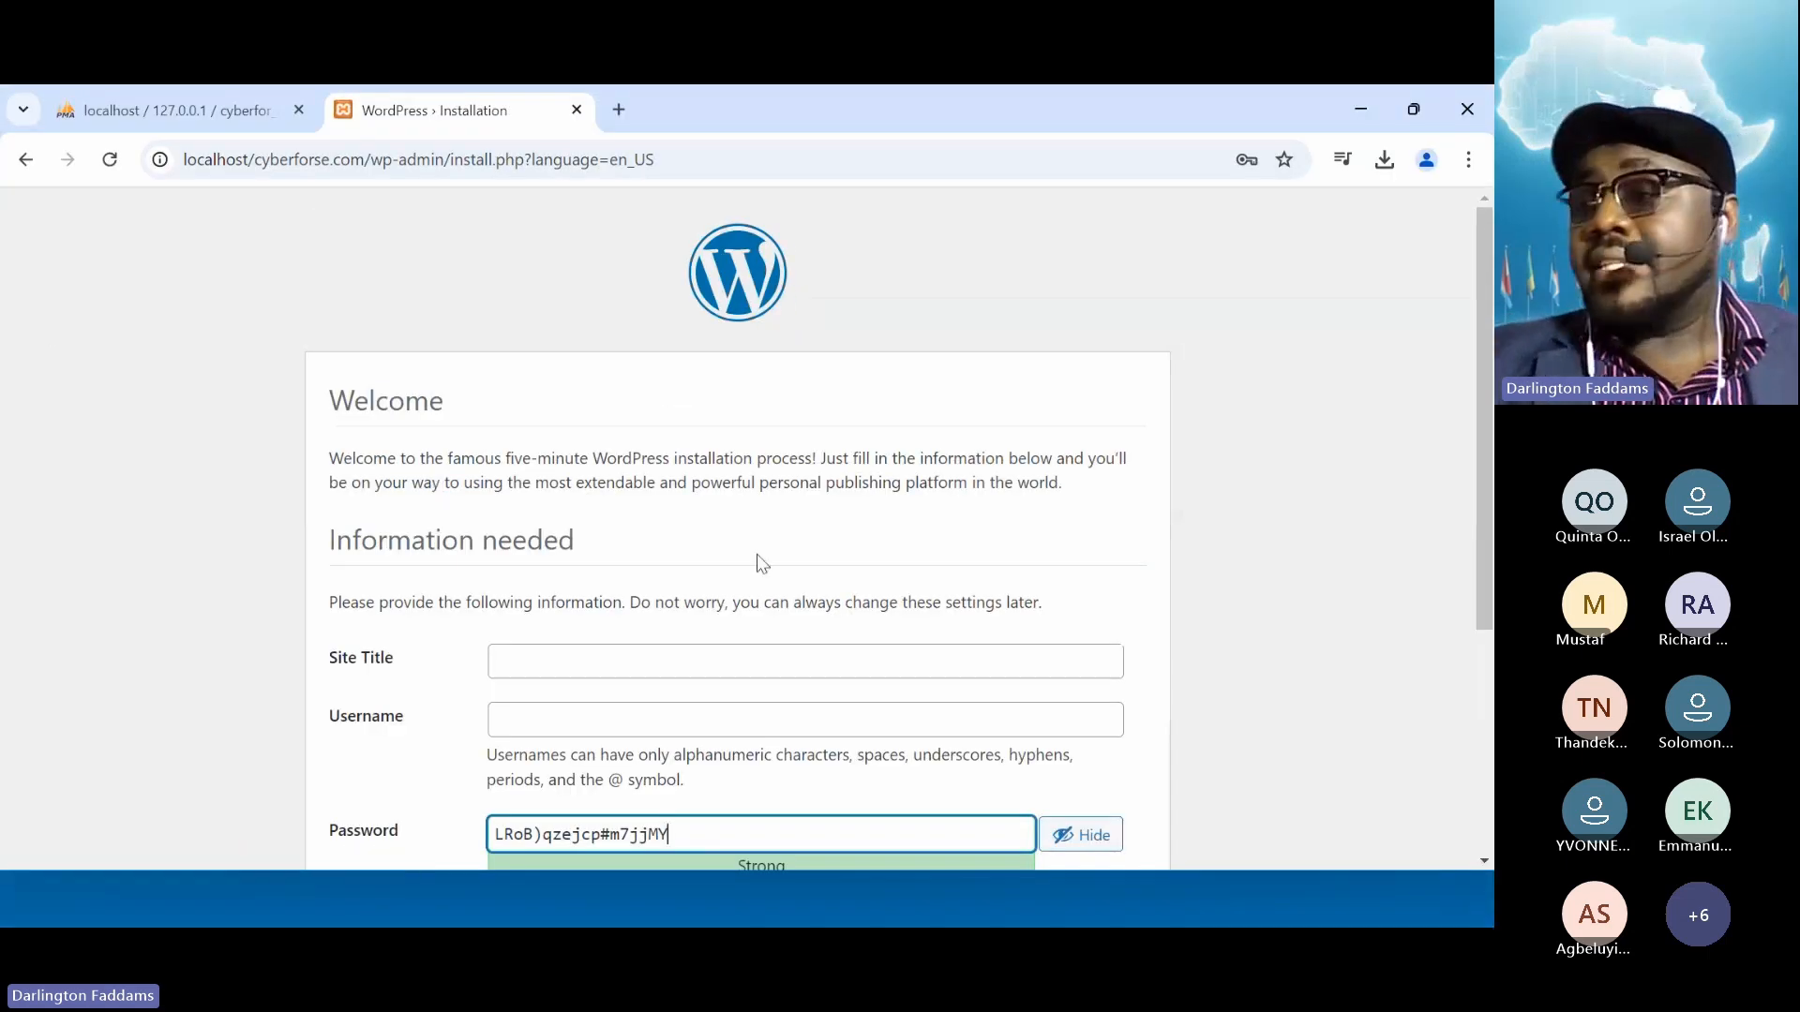
pyautogui.scroll(-3, 780, 582)
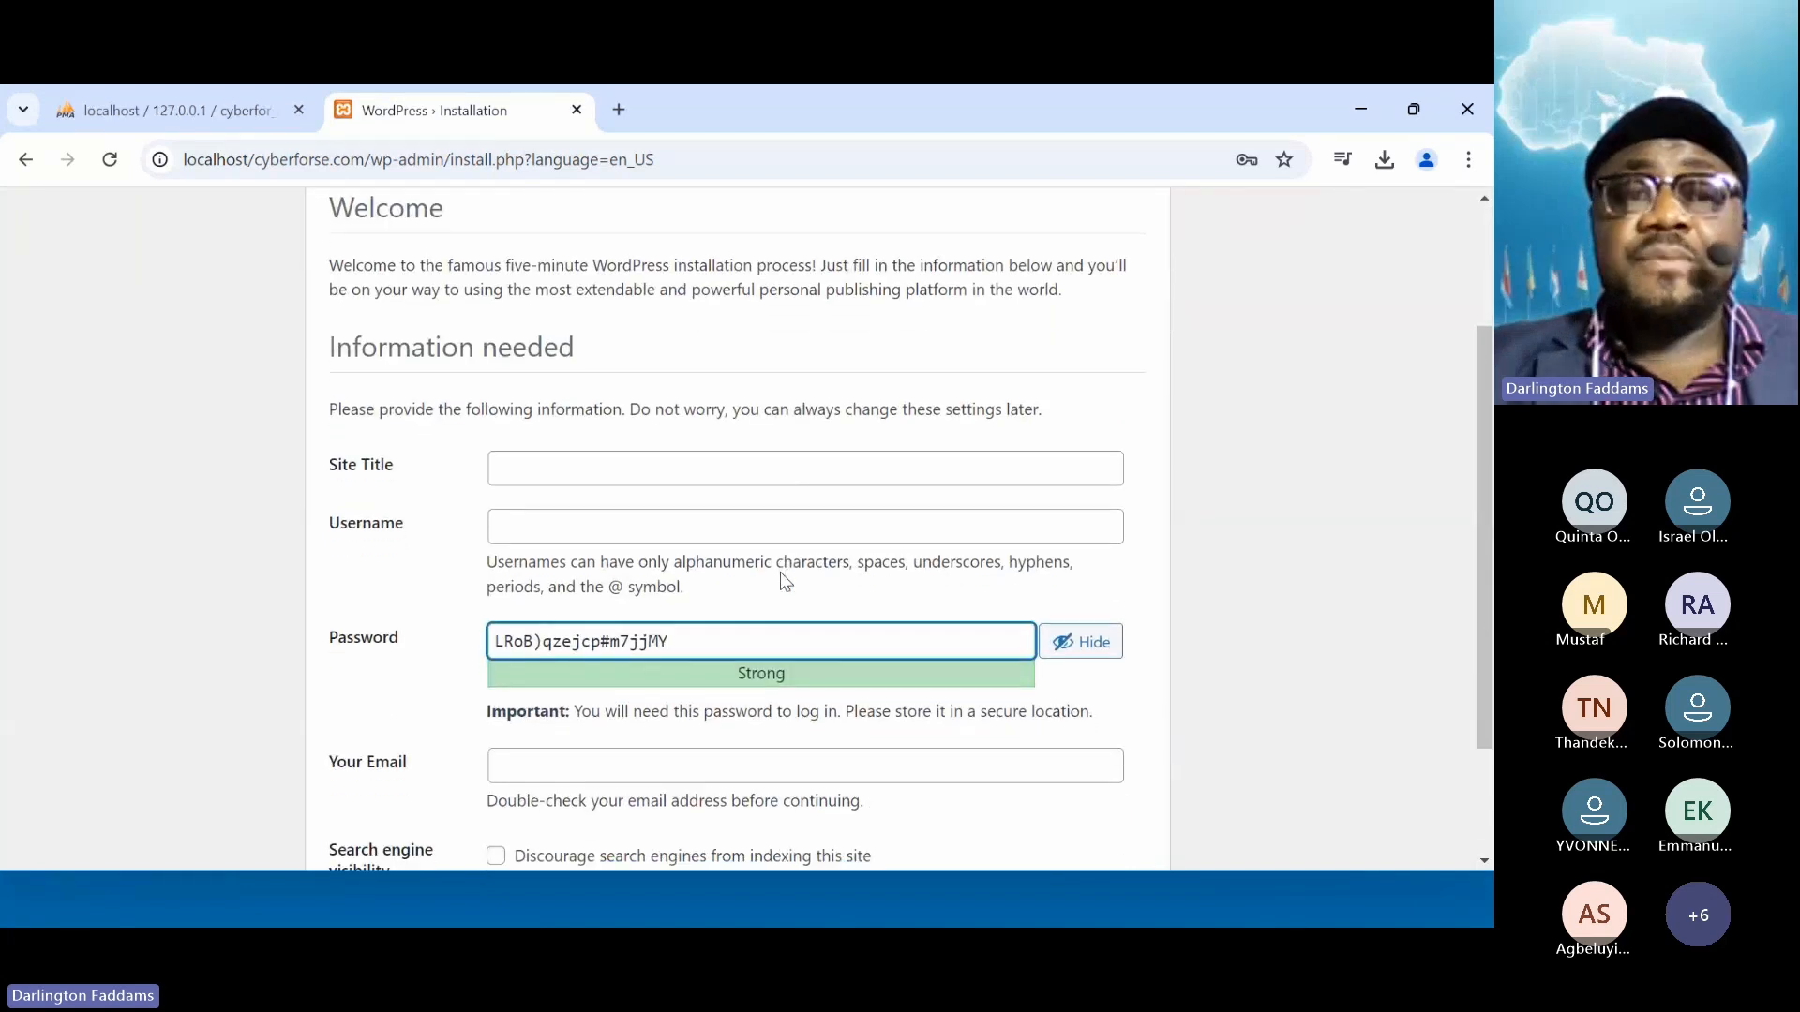
# Enter CyberForse as the site title and admin as the username
pyautogui.click(596, 451)
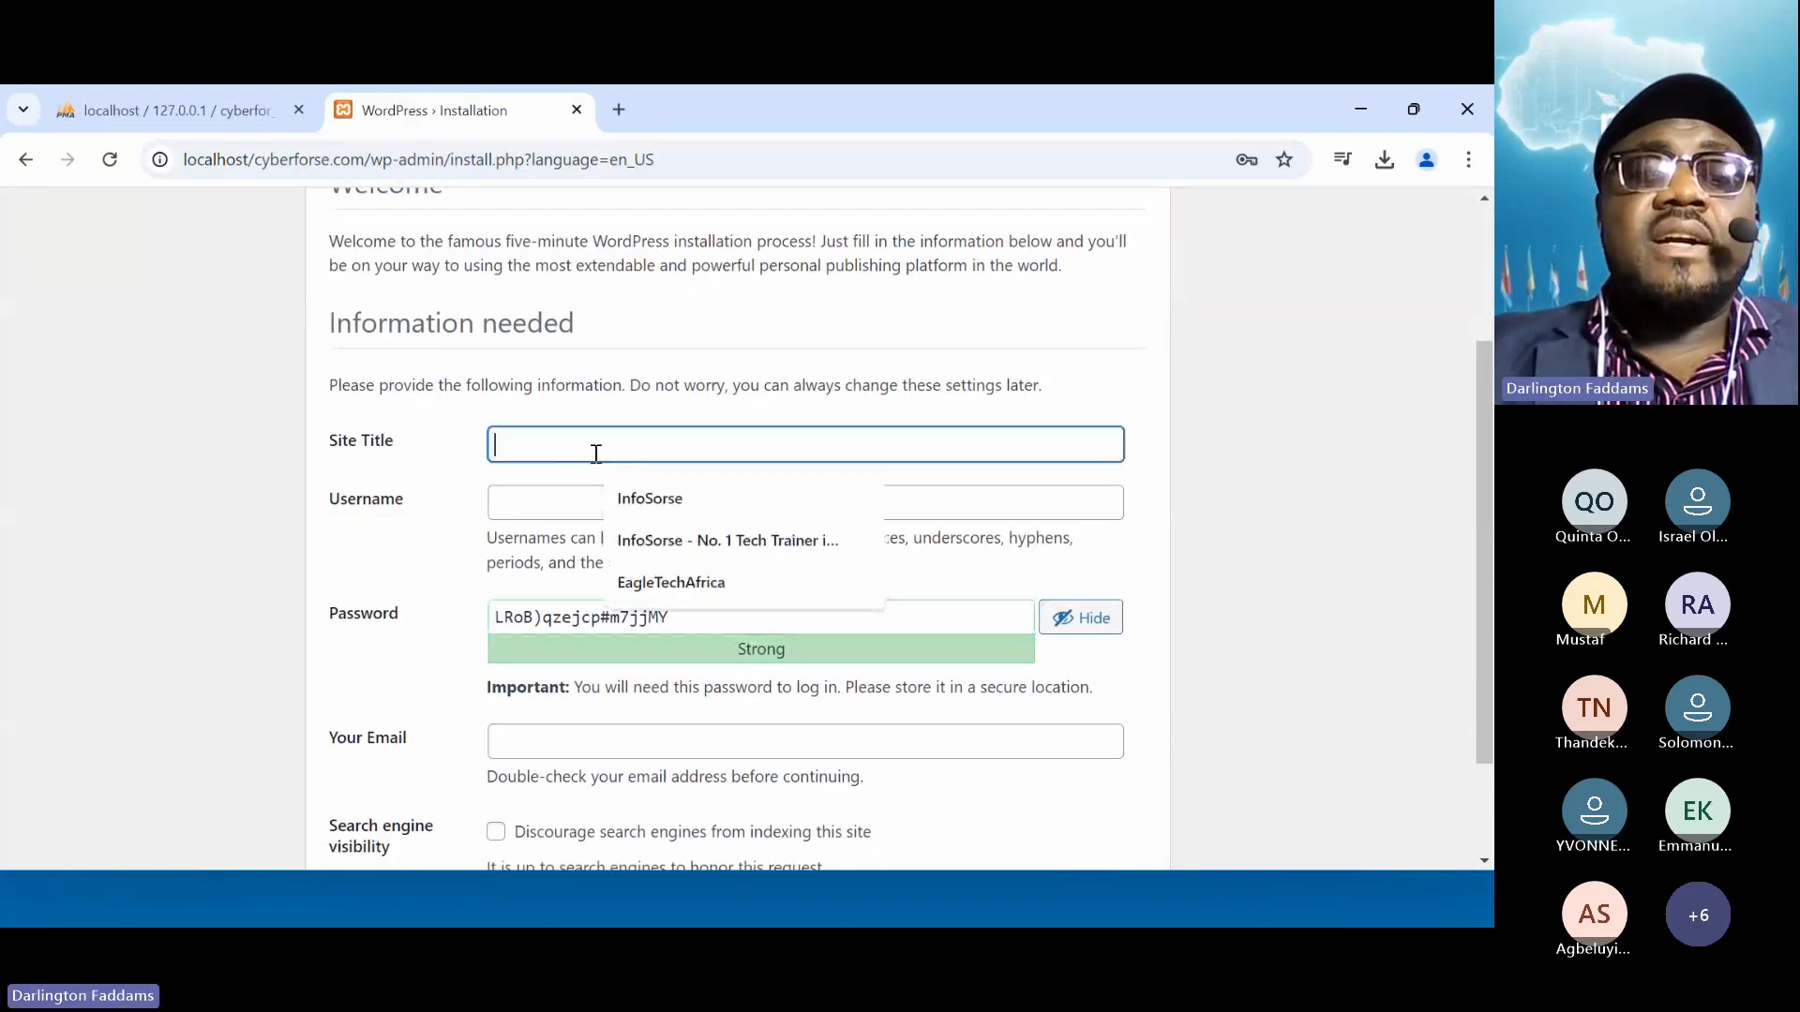
pyautogui.write('C')
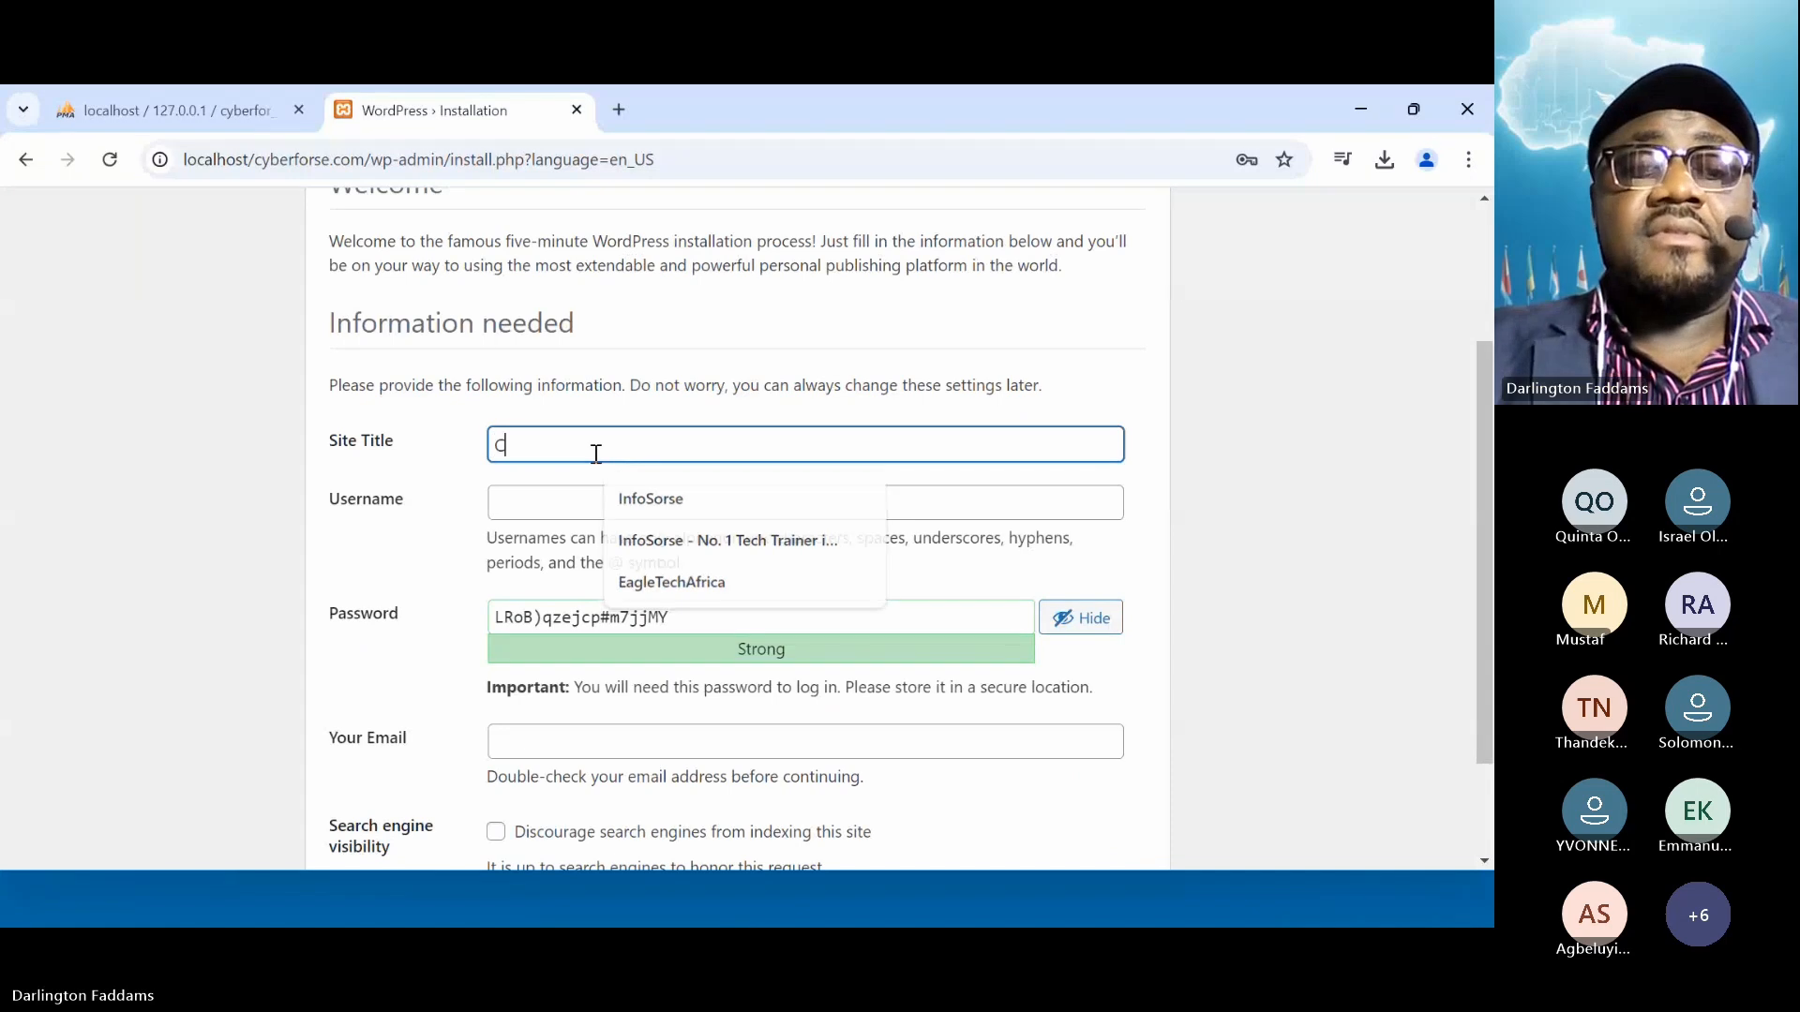
pyautogui.write('yberForse')
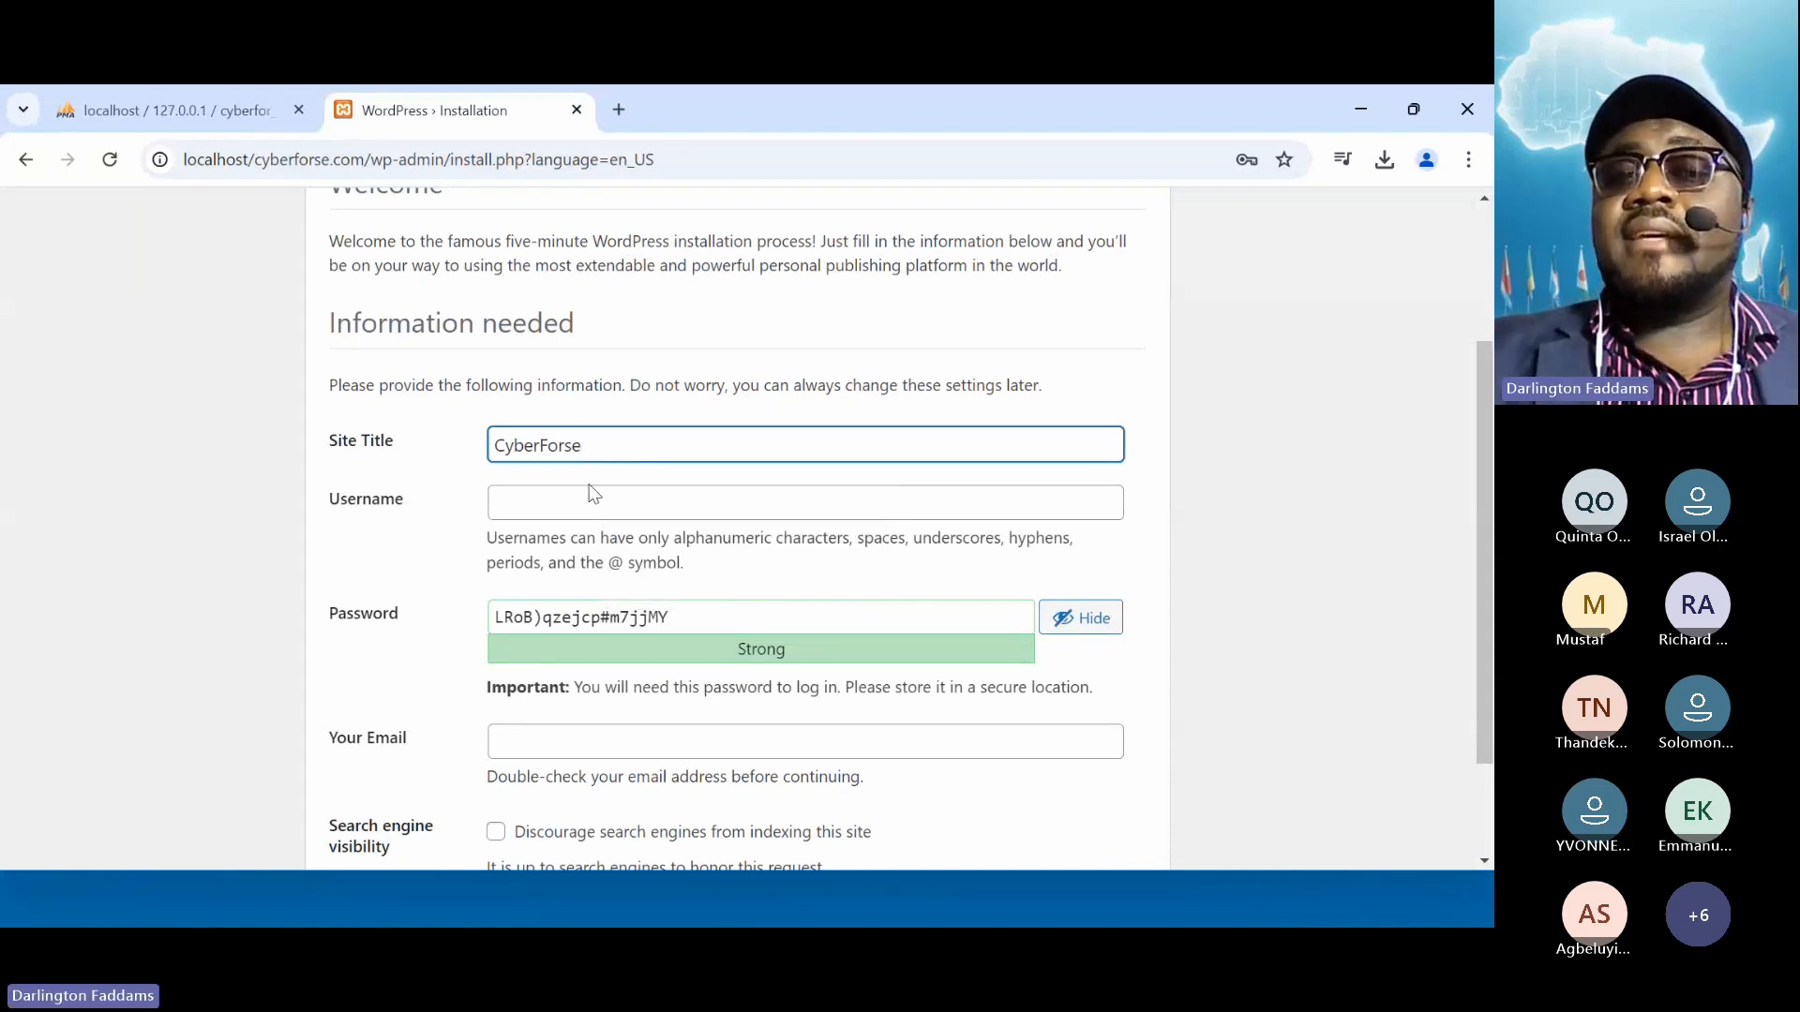
pyautogui.click(548, 518)
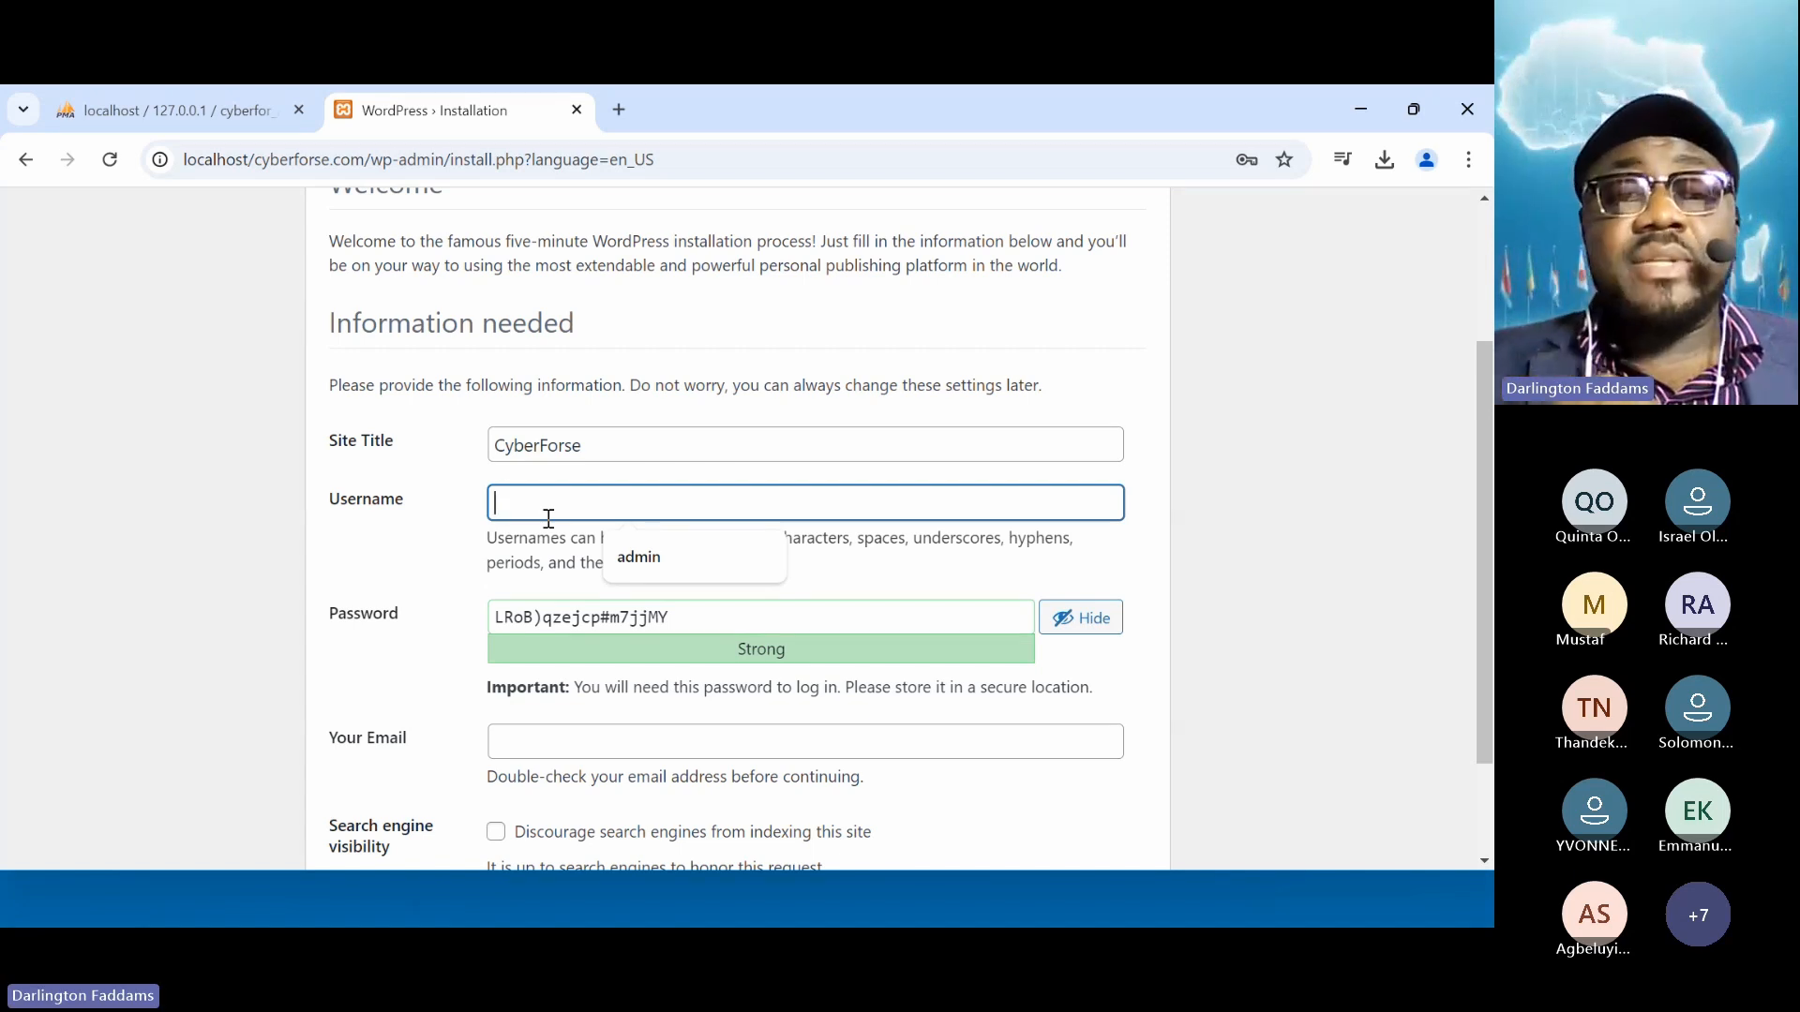
pyautogui.write('admin')
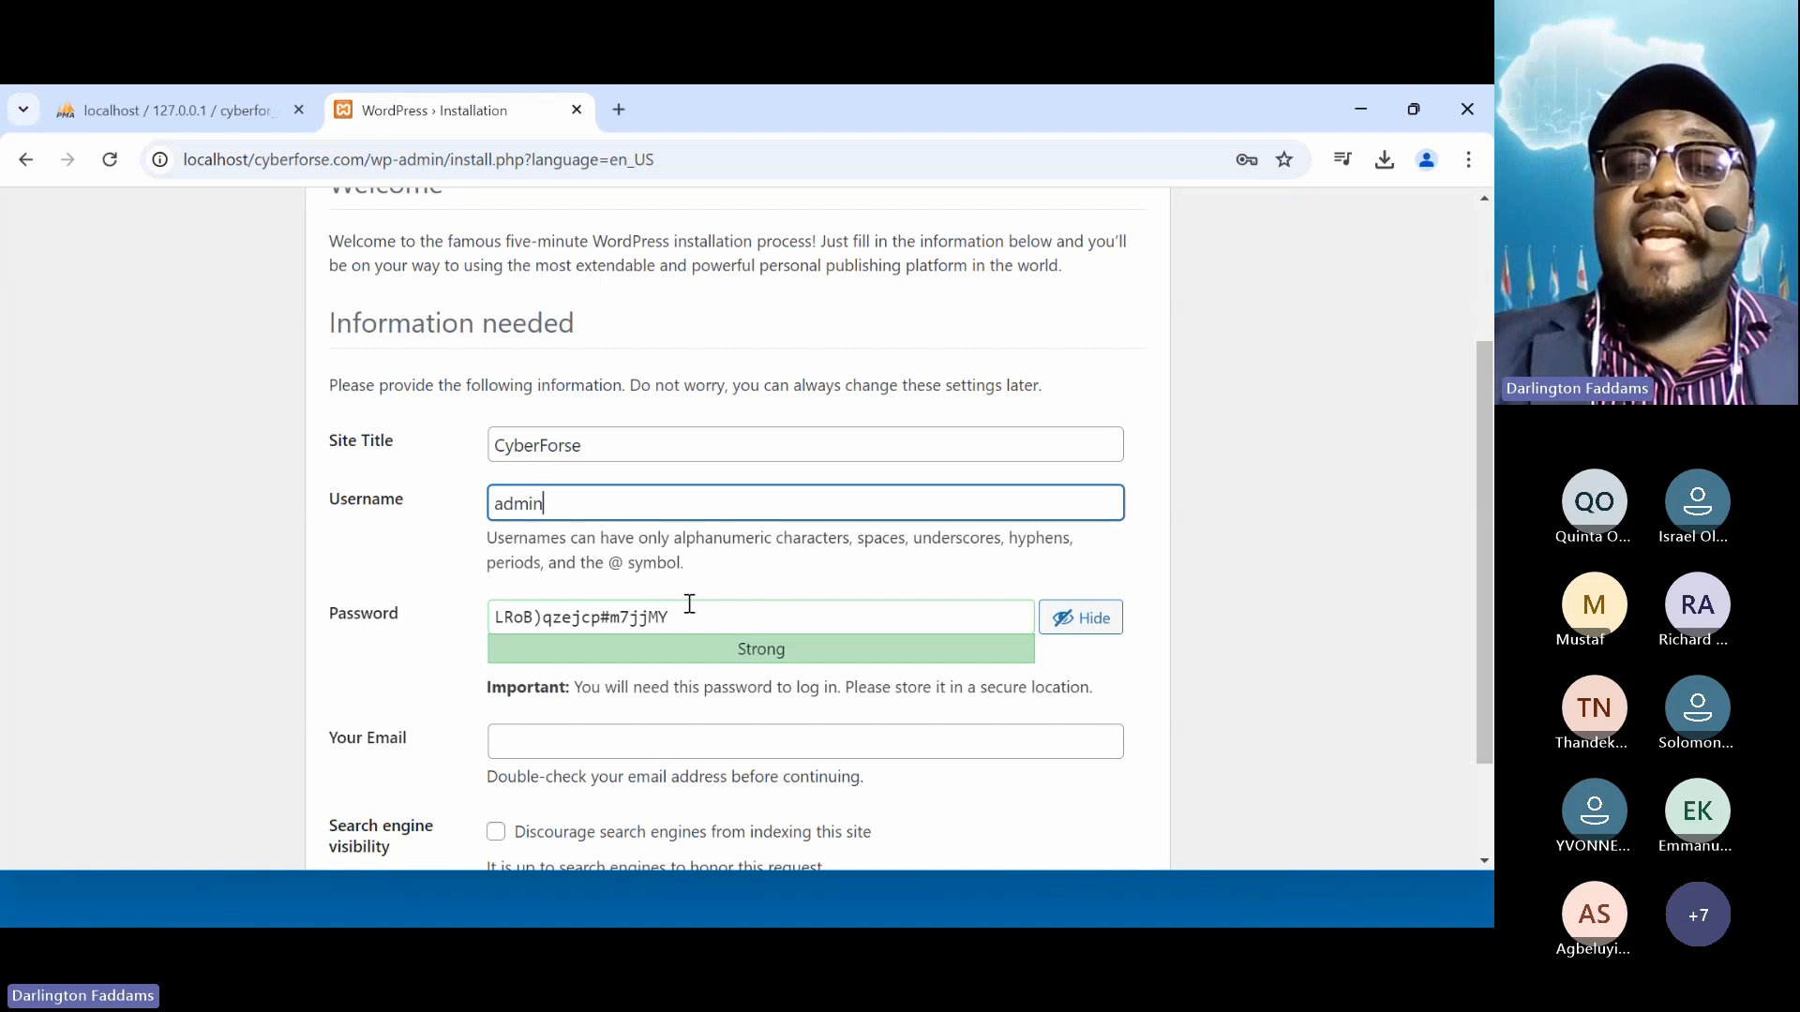
# Replace the suggested password with your own strong password, keeping it hidden
pyautogui.moveTo(699, 614); pyautogui.dragTo(439, 631)
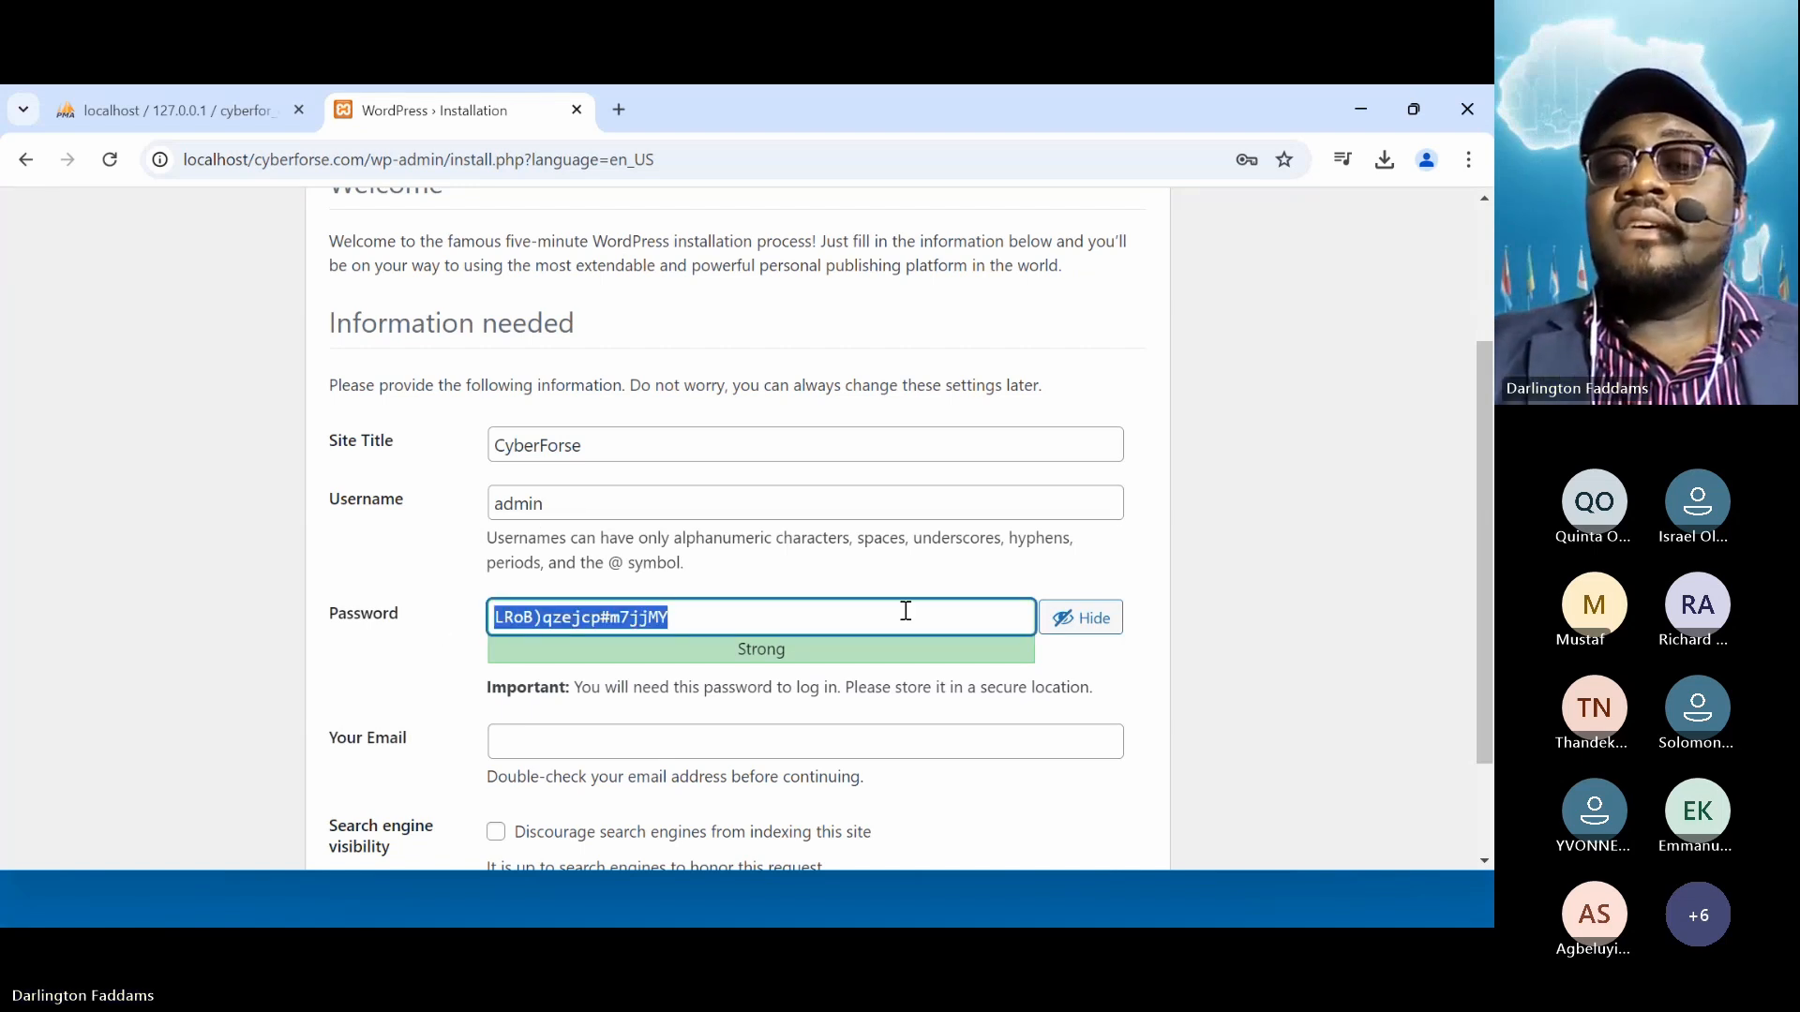
pyautogui.click(1064, 633)
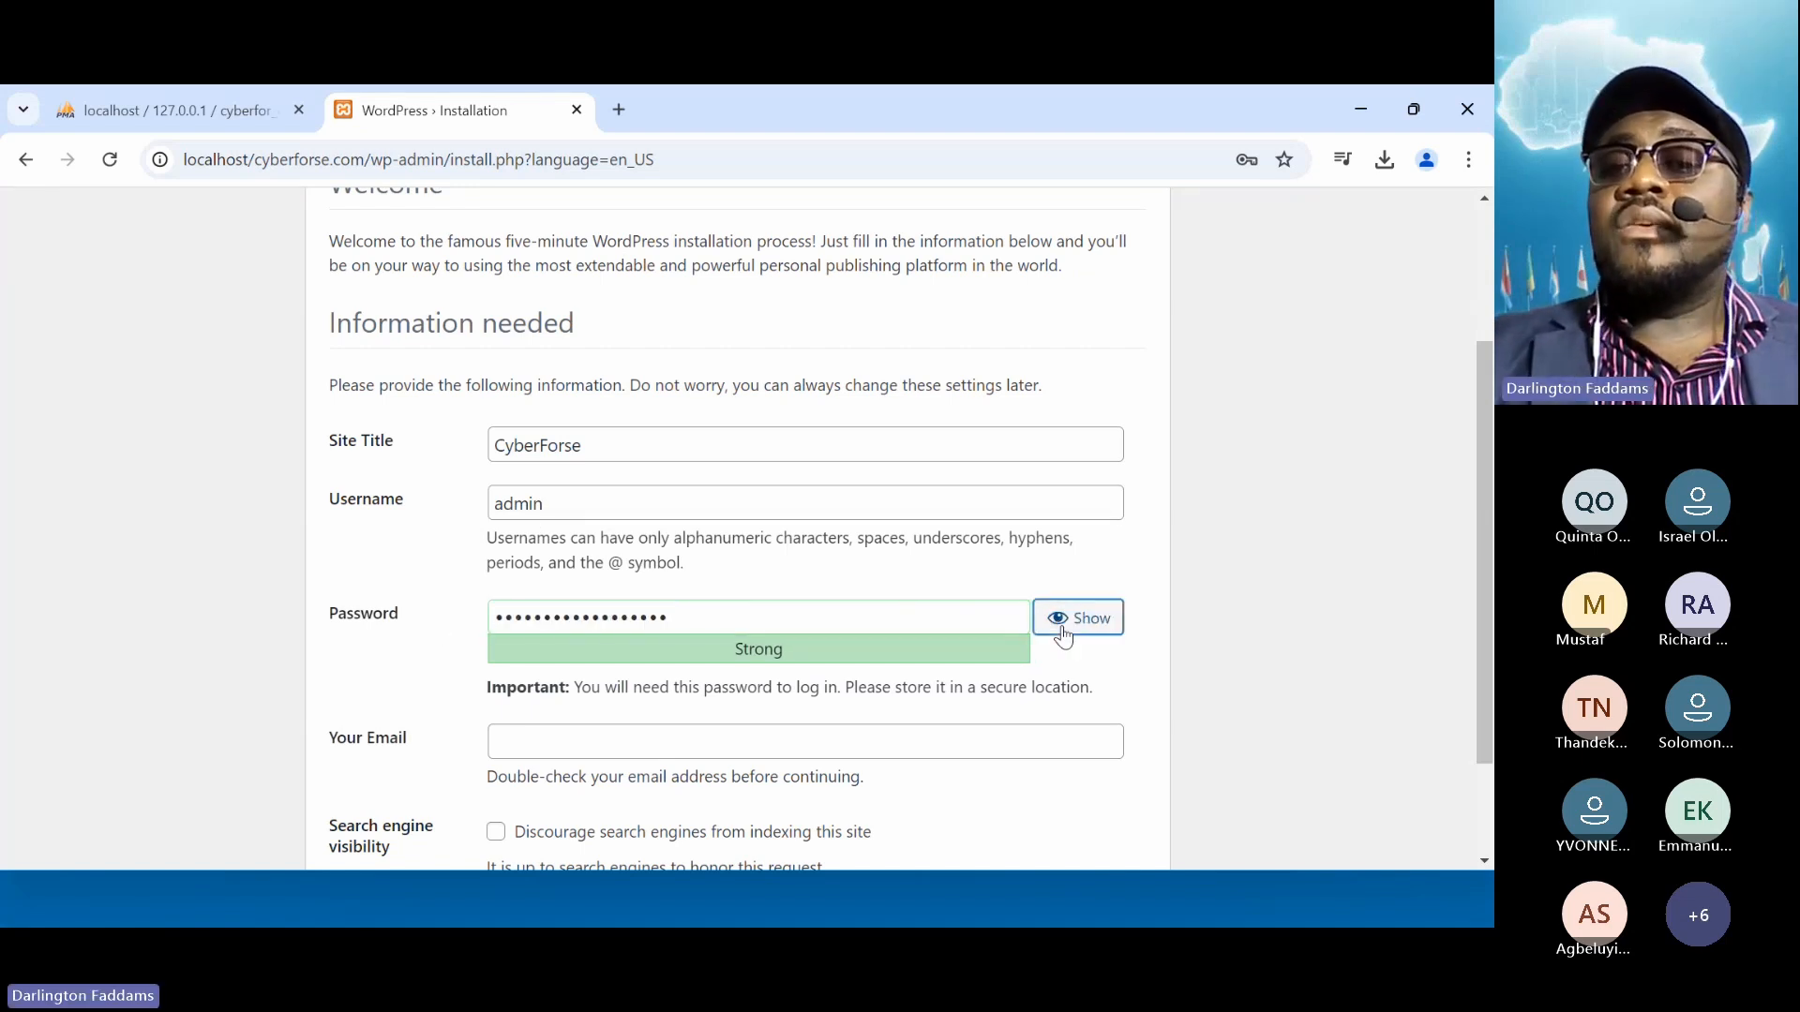
pyautogui.doubleClick(776, 616)
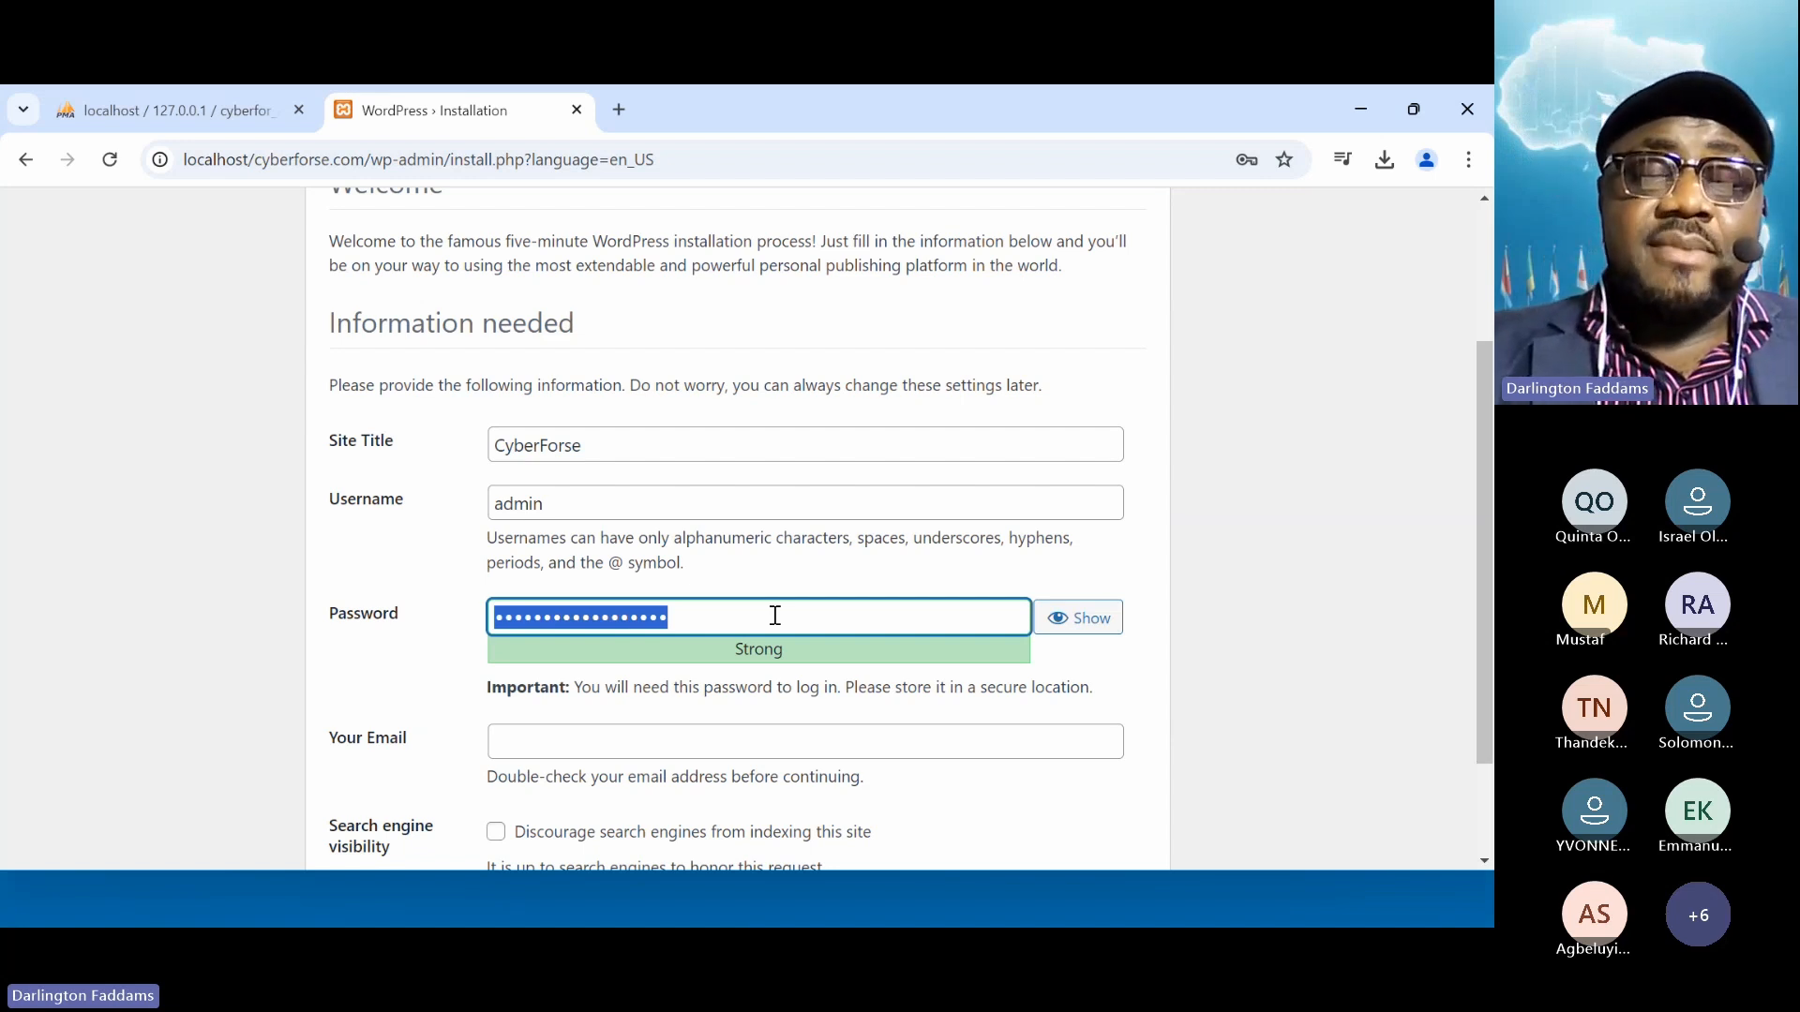
pyautogui.write('ad')
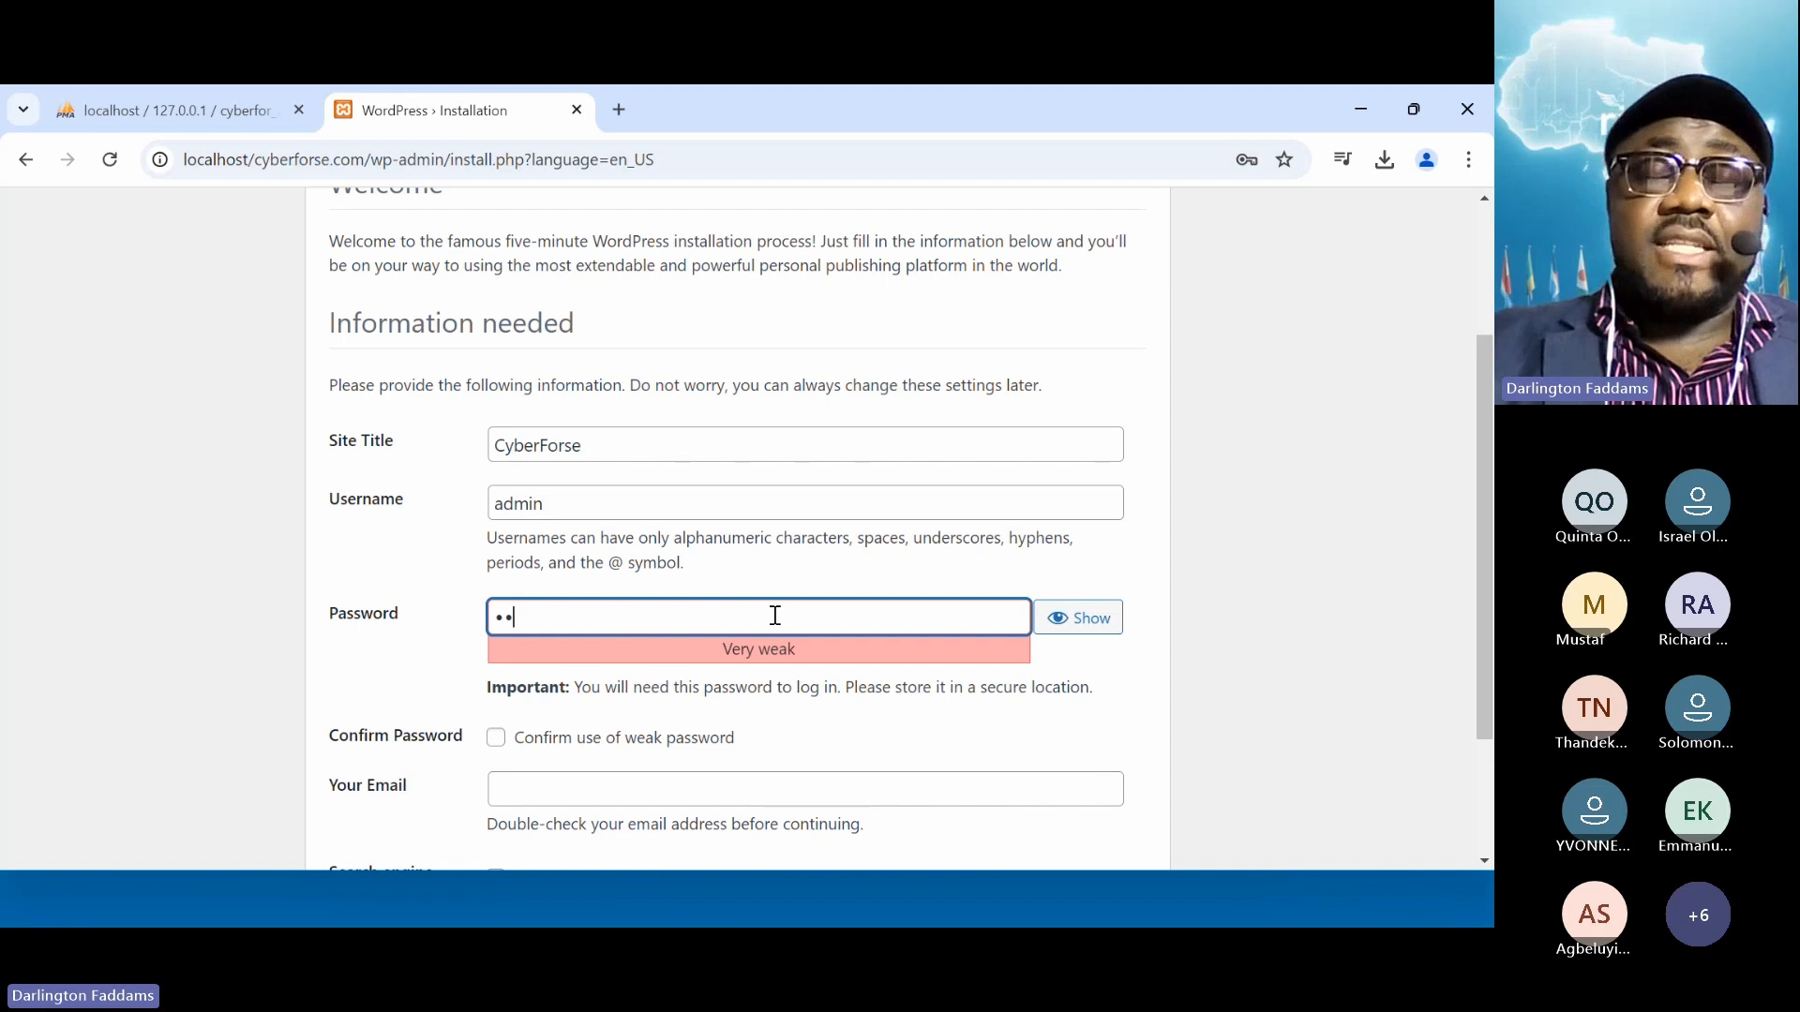
pyautogui.hotkey('ctrl', 'v')
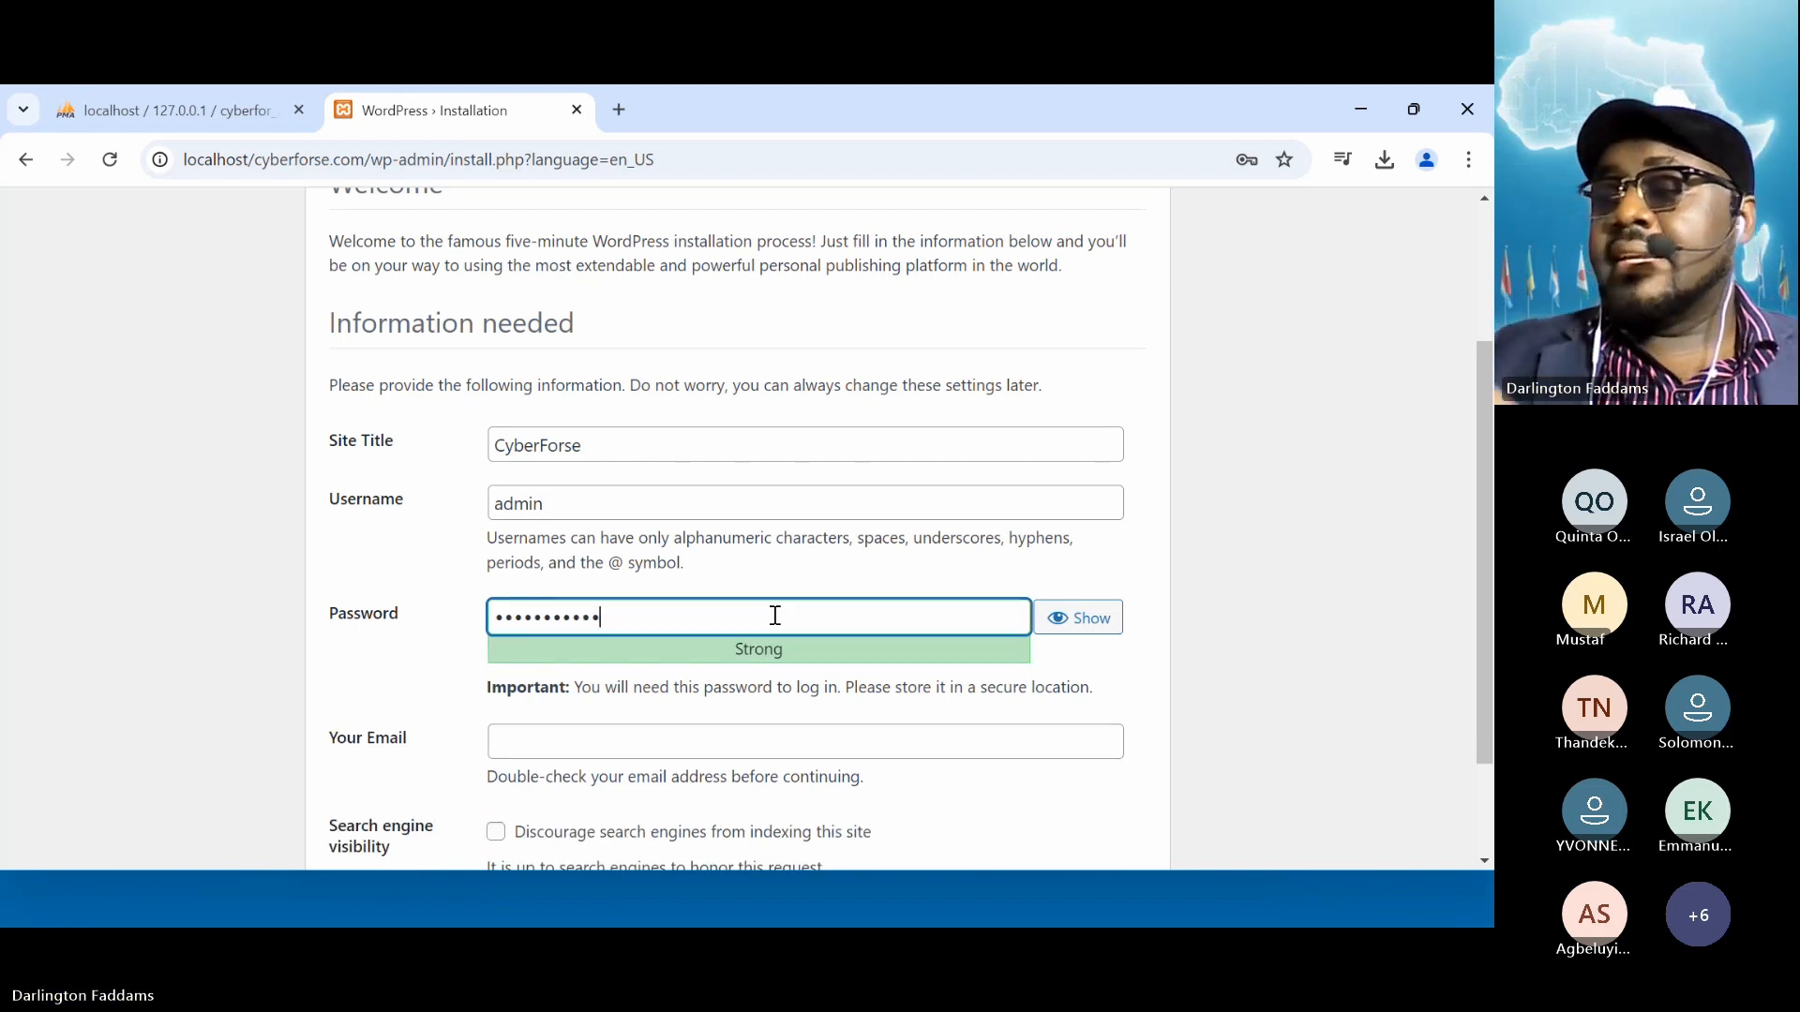
pyautogui.scroll(-2, 775, 615)
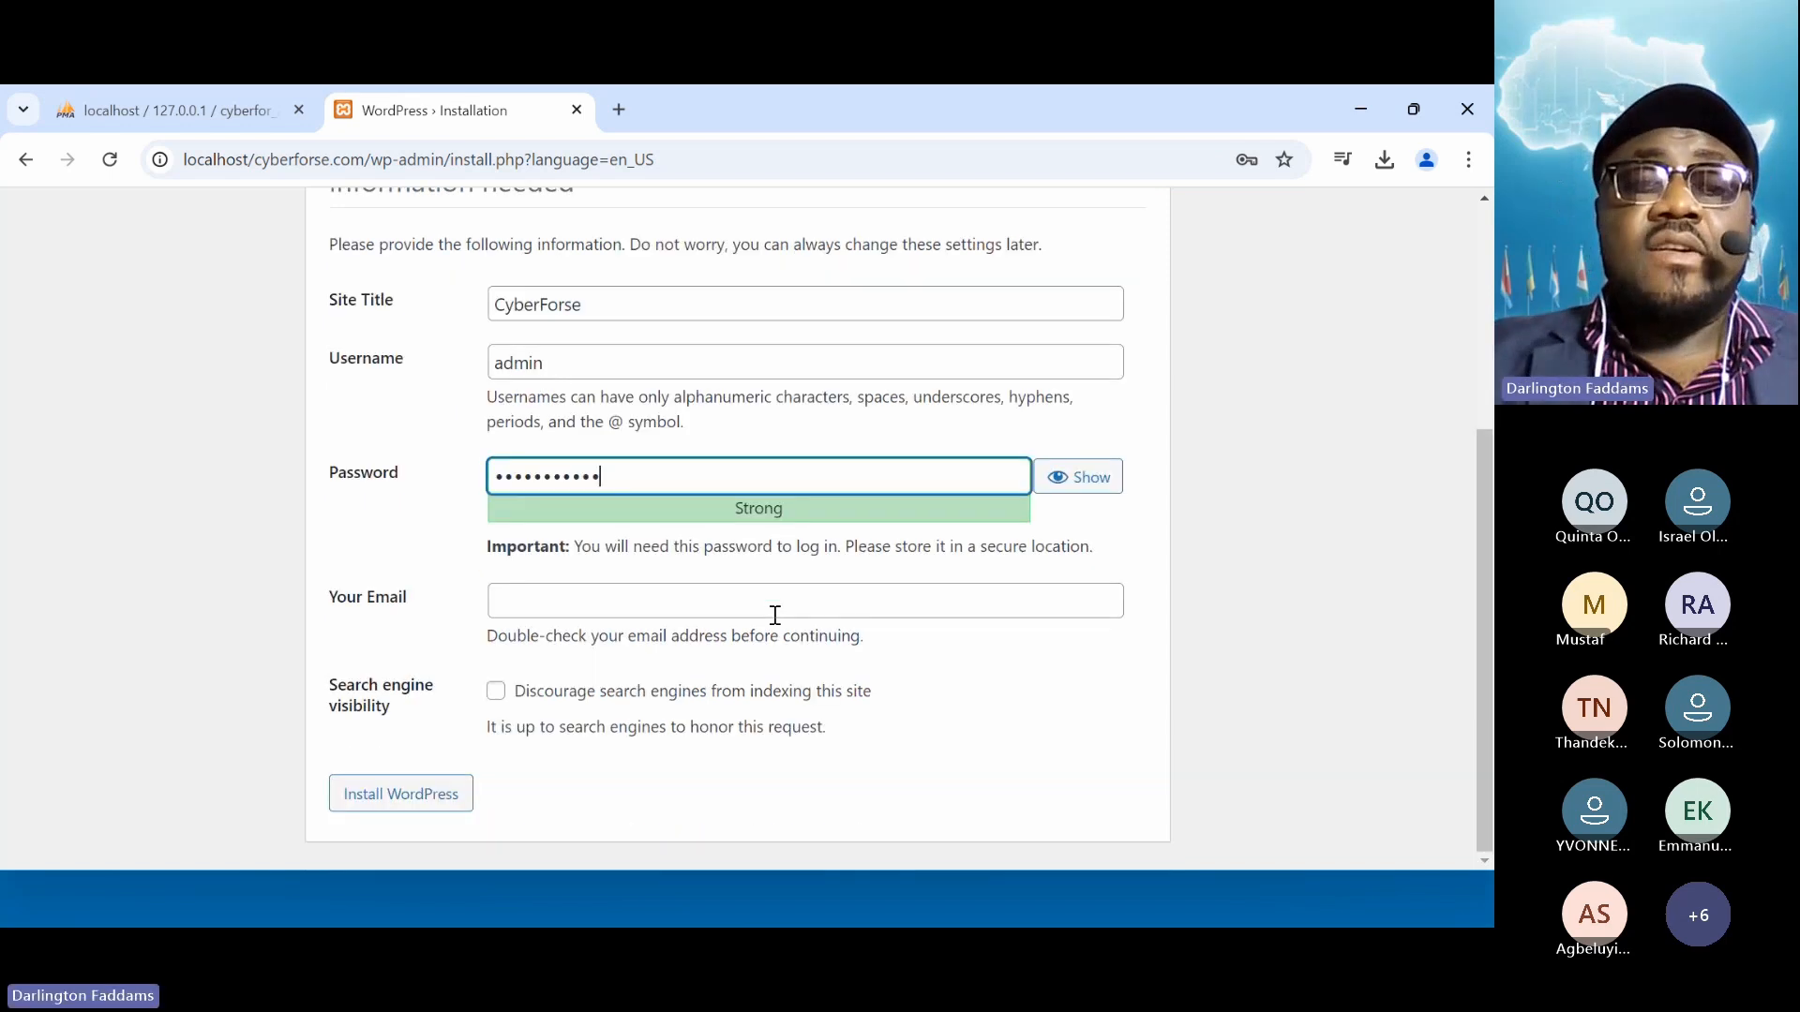
# Fill in the administrator e-mail address and install WordPress
pyautogui.click(700, 615)
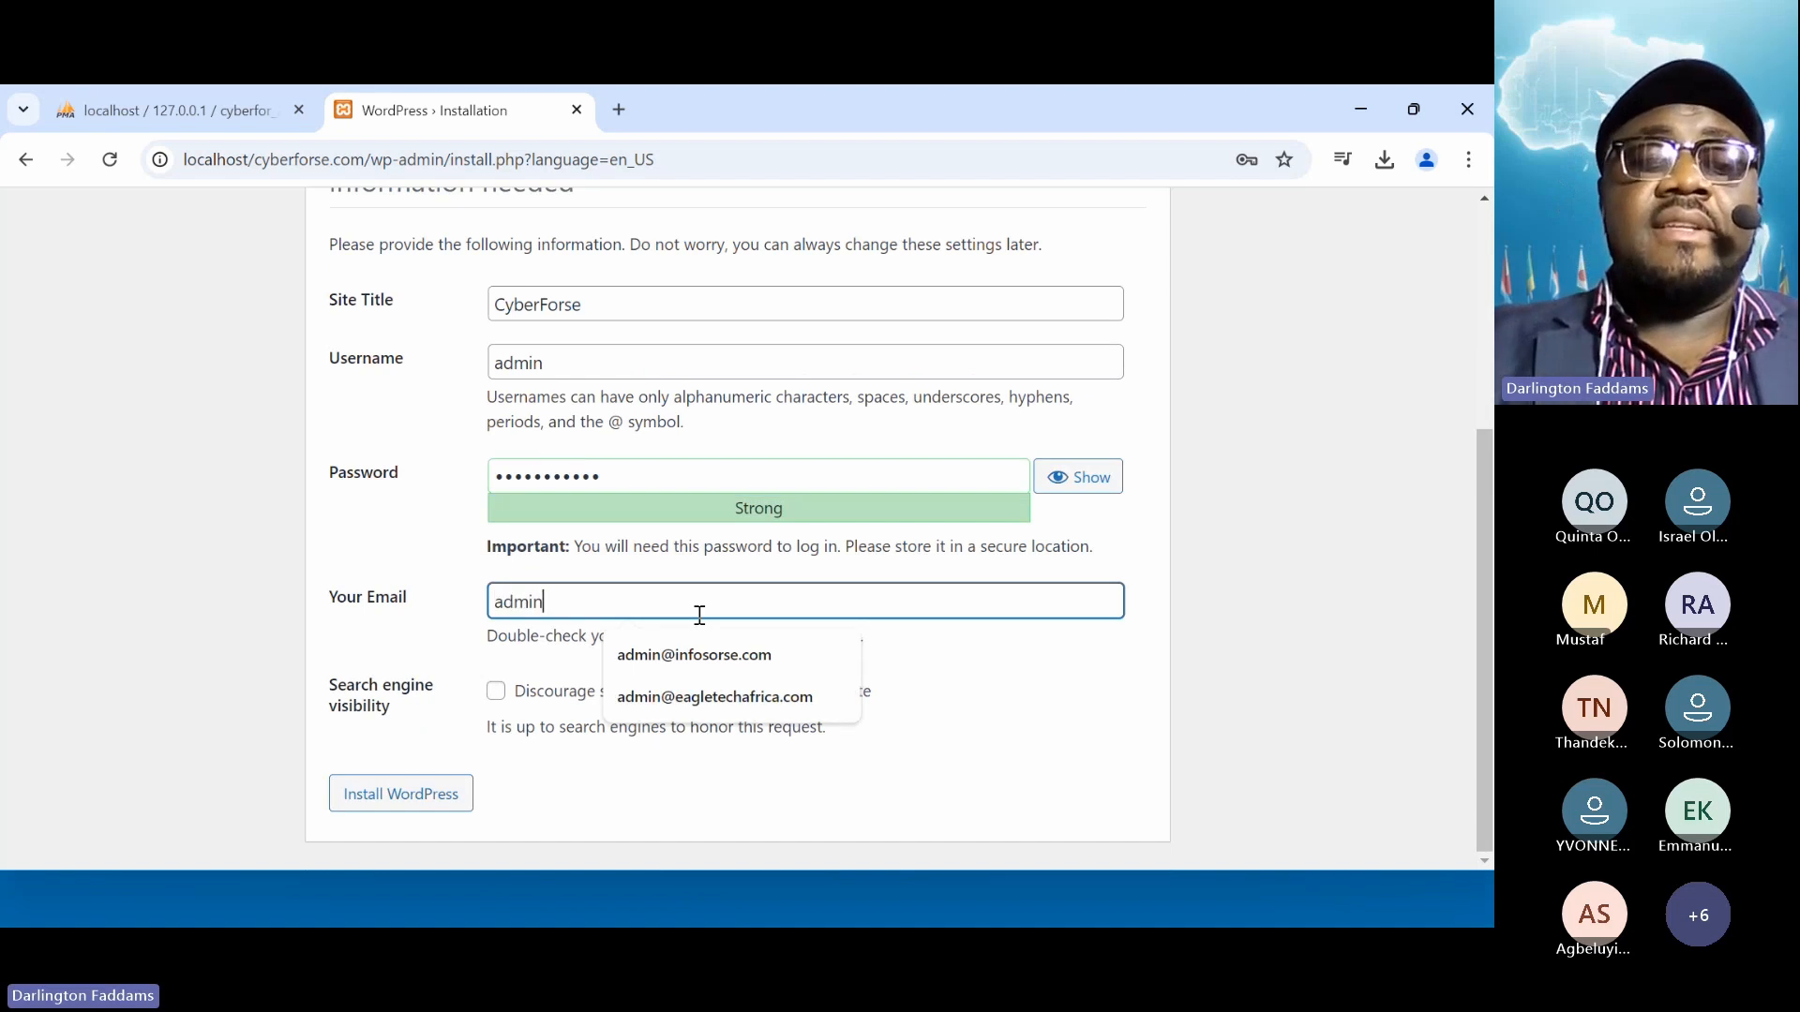
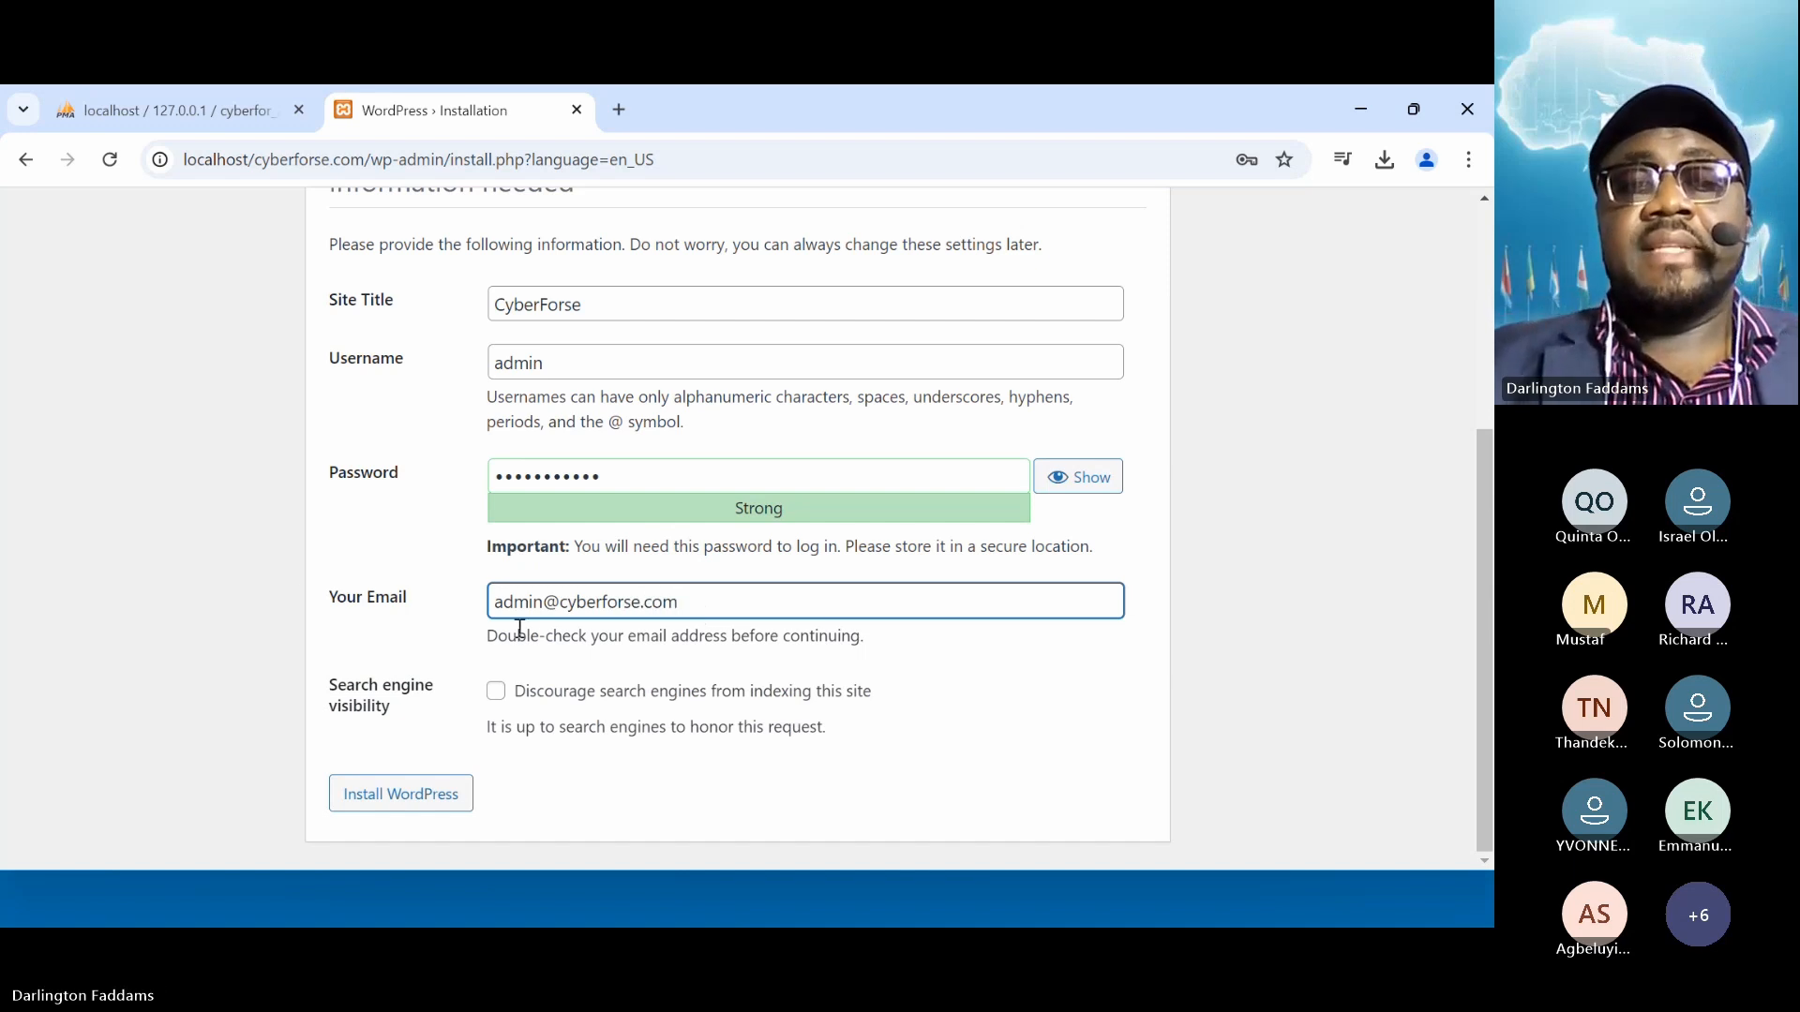
pyautogui.click(300, 597)
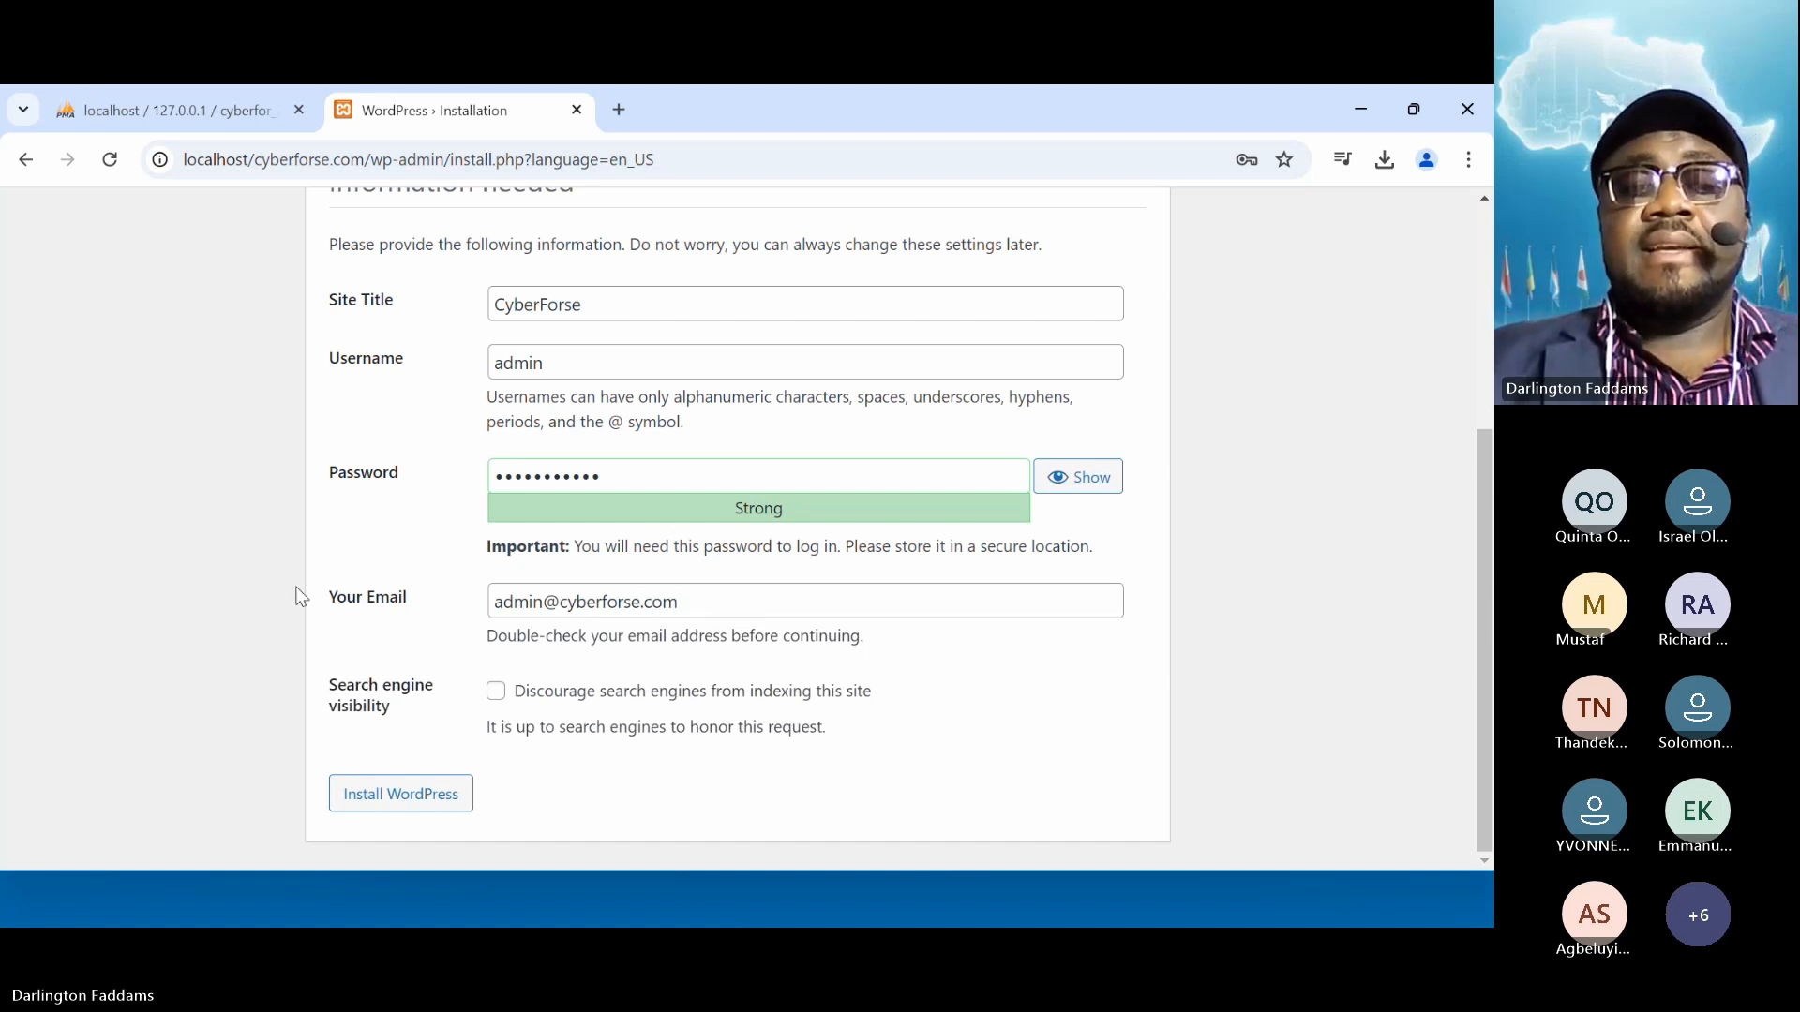
pyautogui.scroll(1, 300, 596)
pyautogui.scroll(-1, 298, 597)
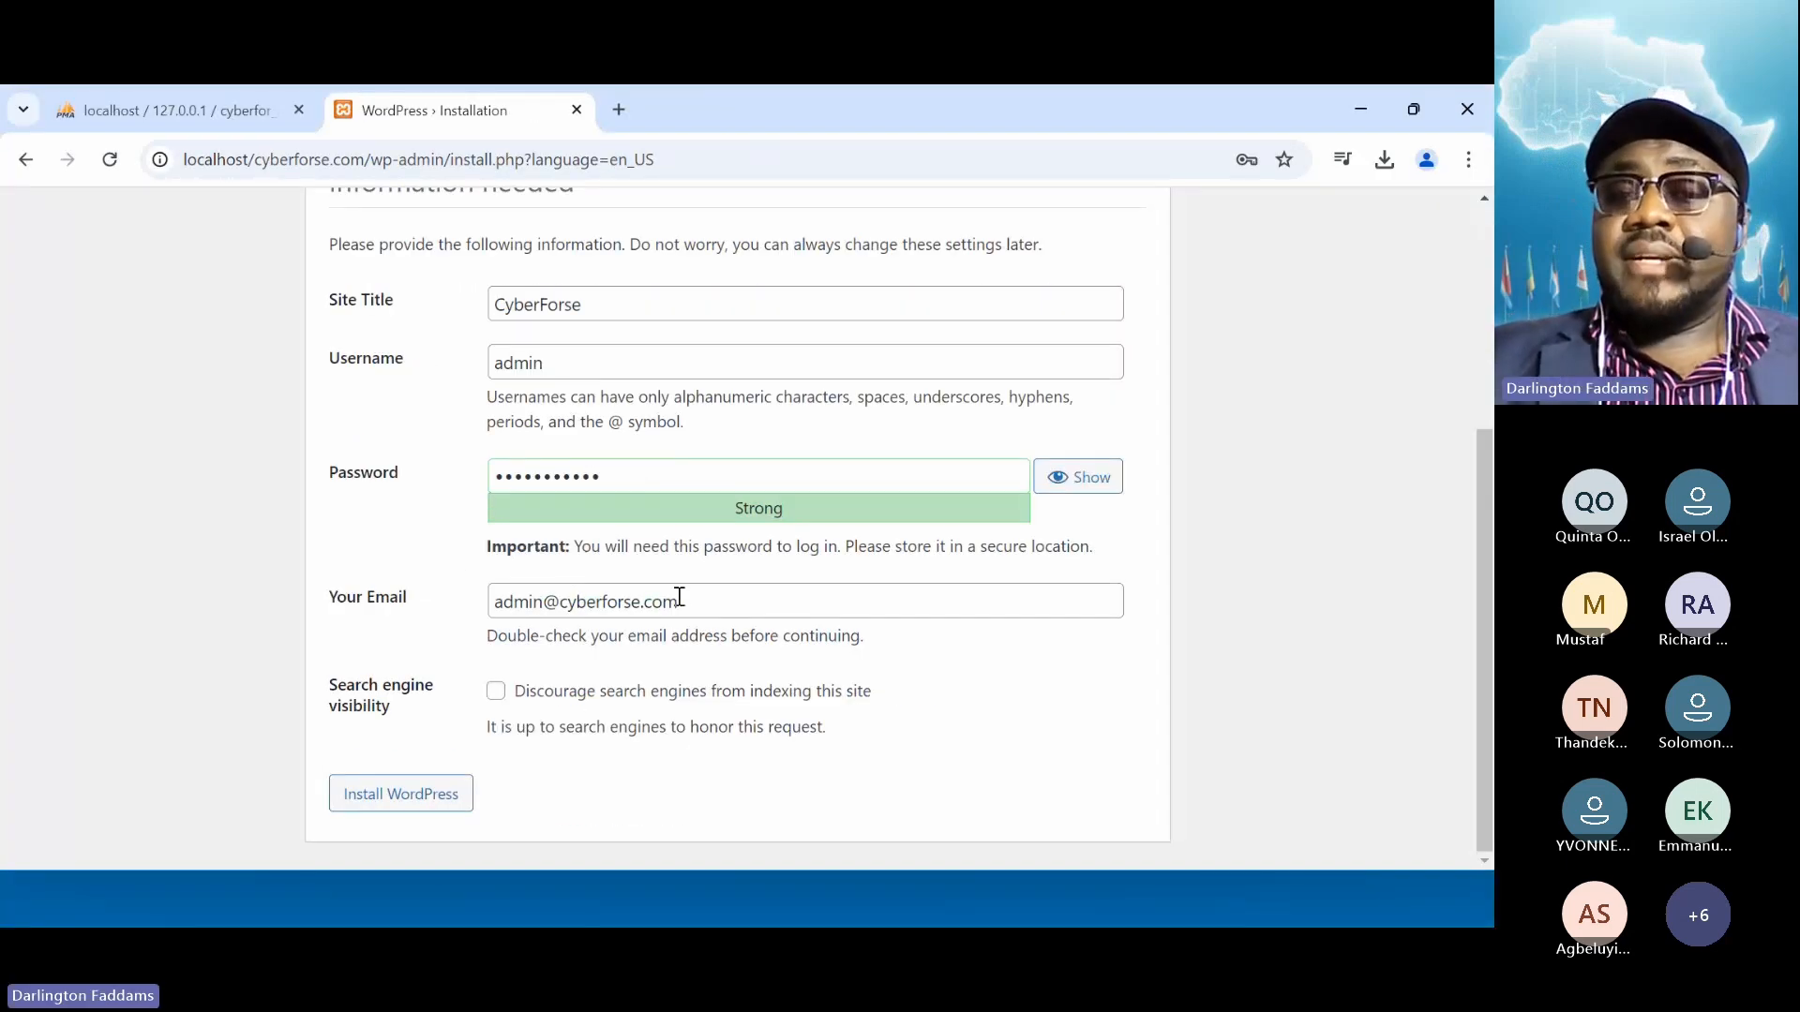
pyautogui.click(412, 809)
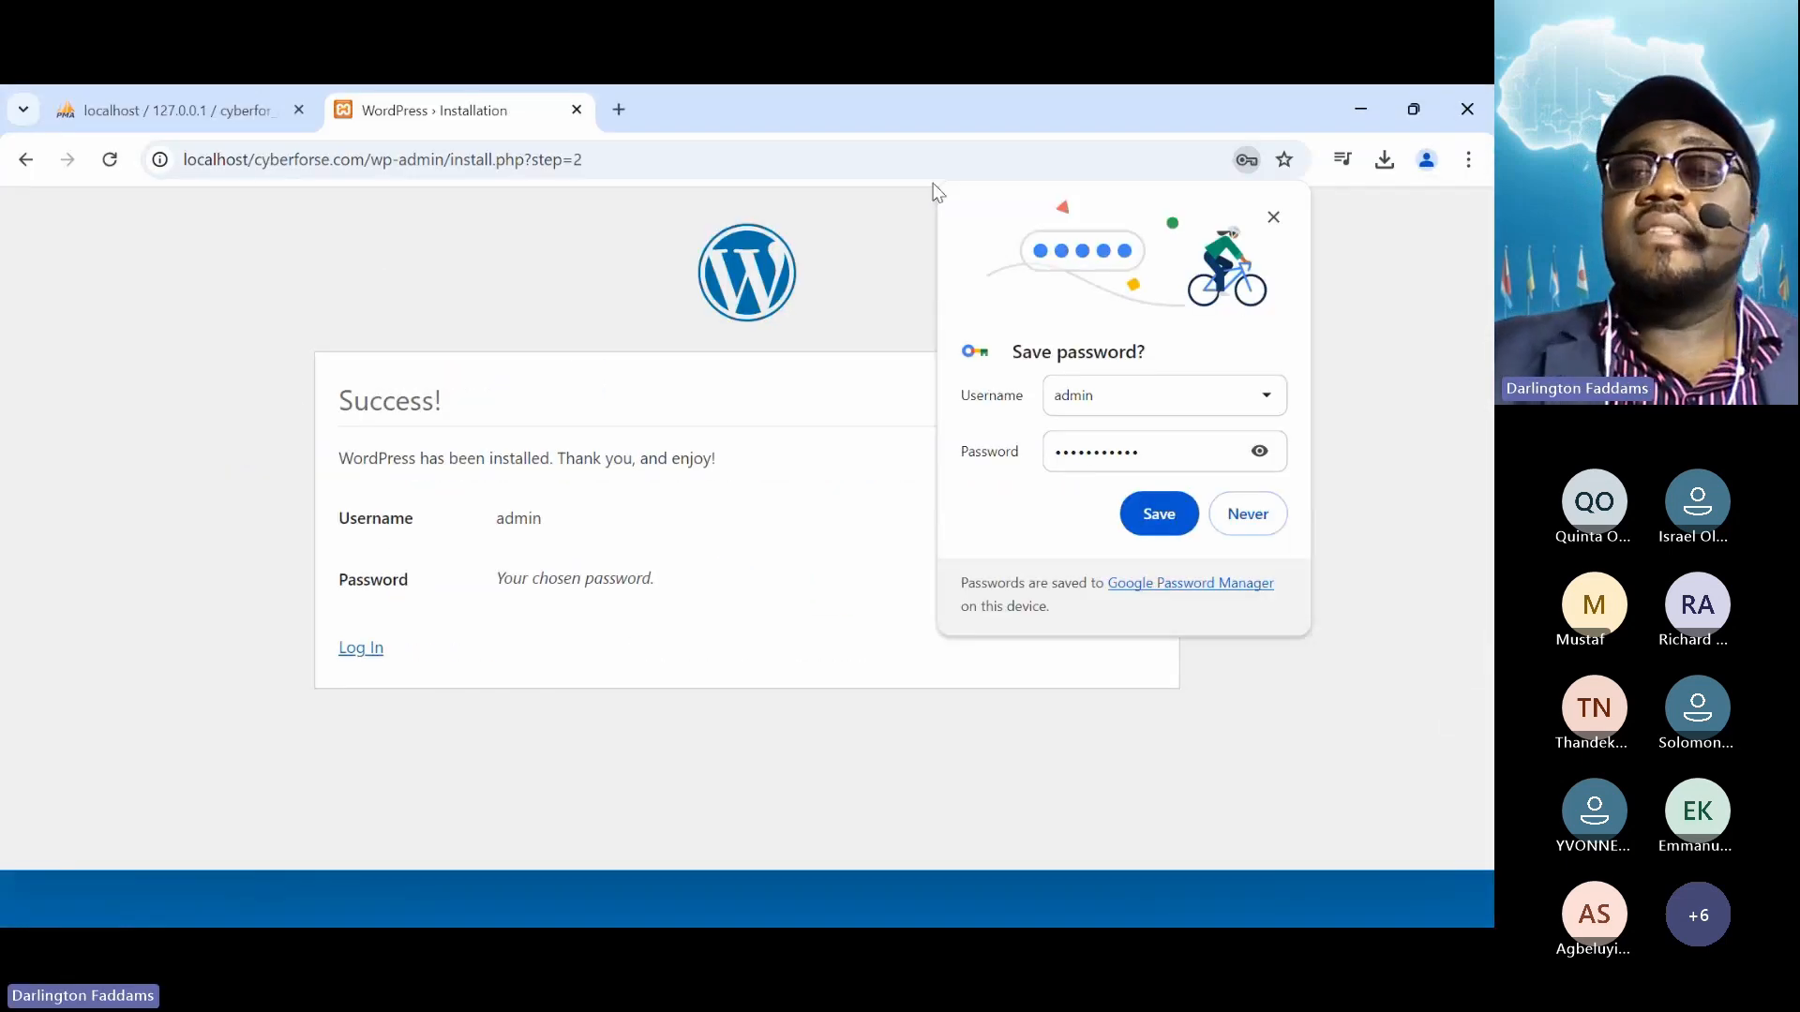
# Dismiss Chrome's save-password prompt and go to the CyberForse login page
pyautogui.click(1275, 219)
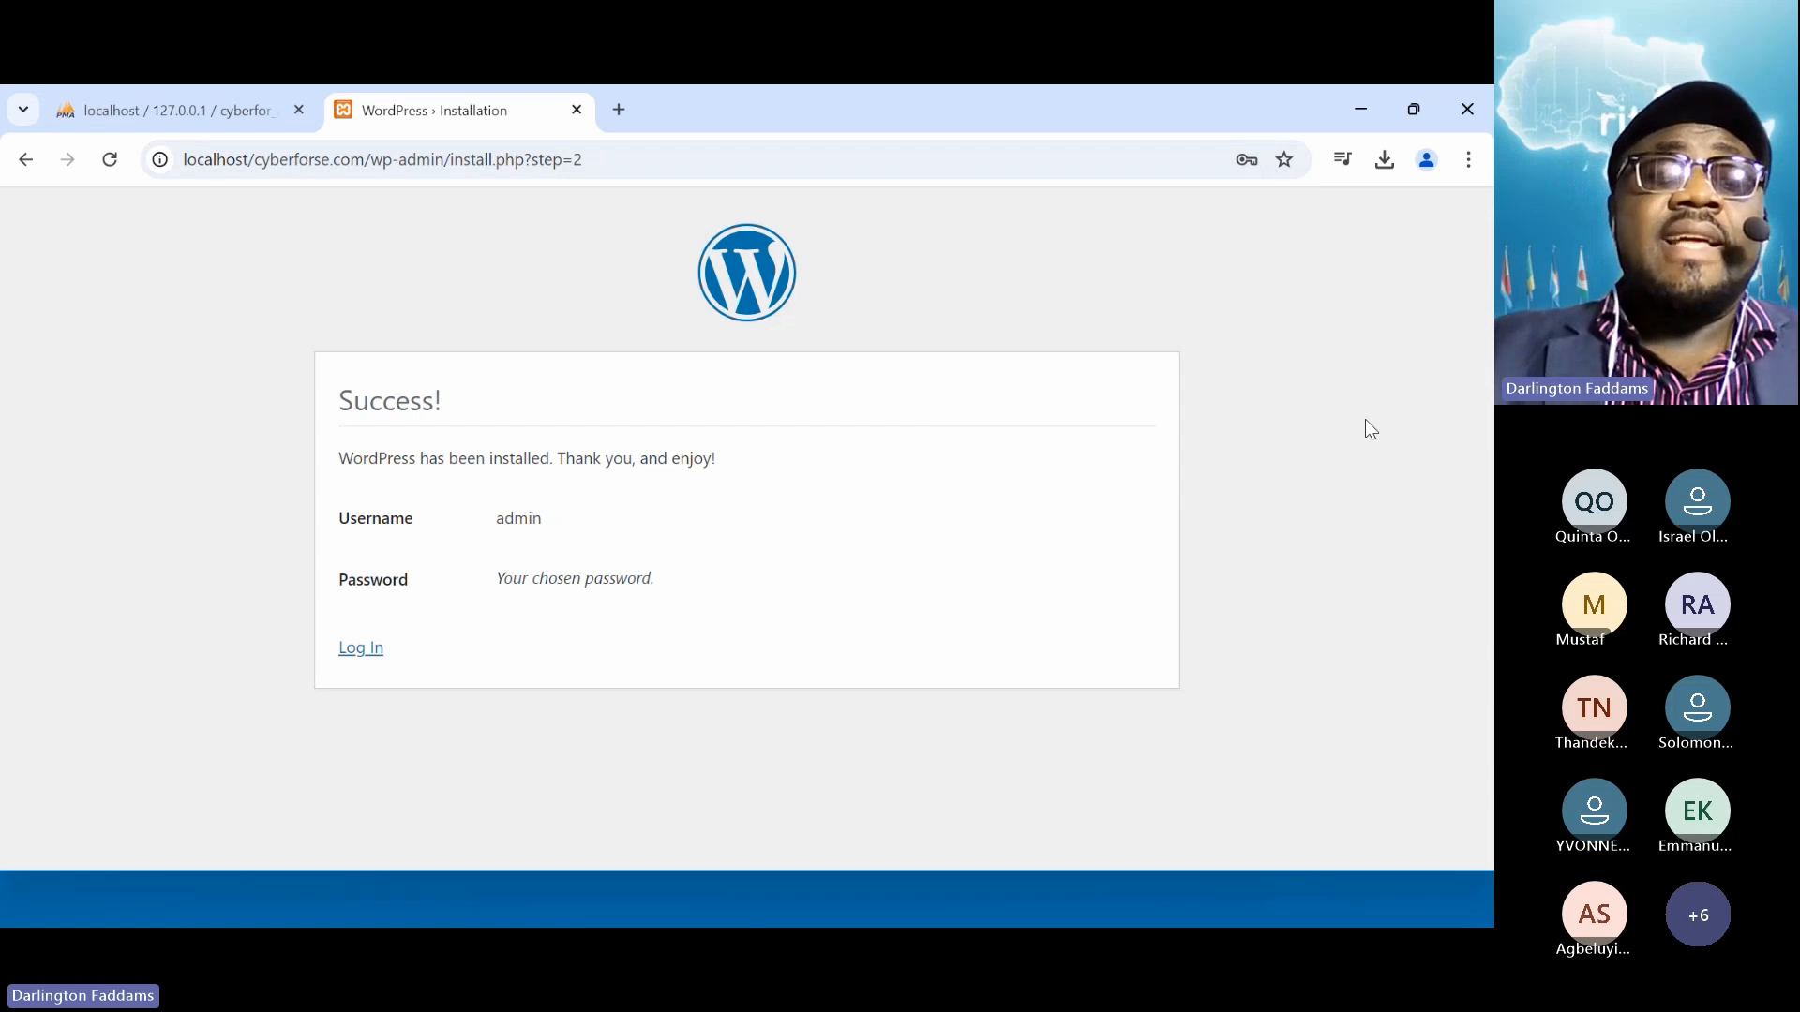
pyautogui.click(372, 650)
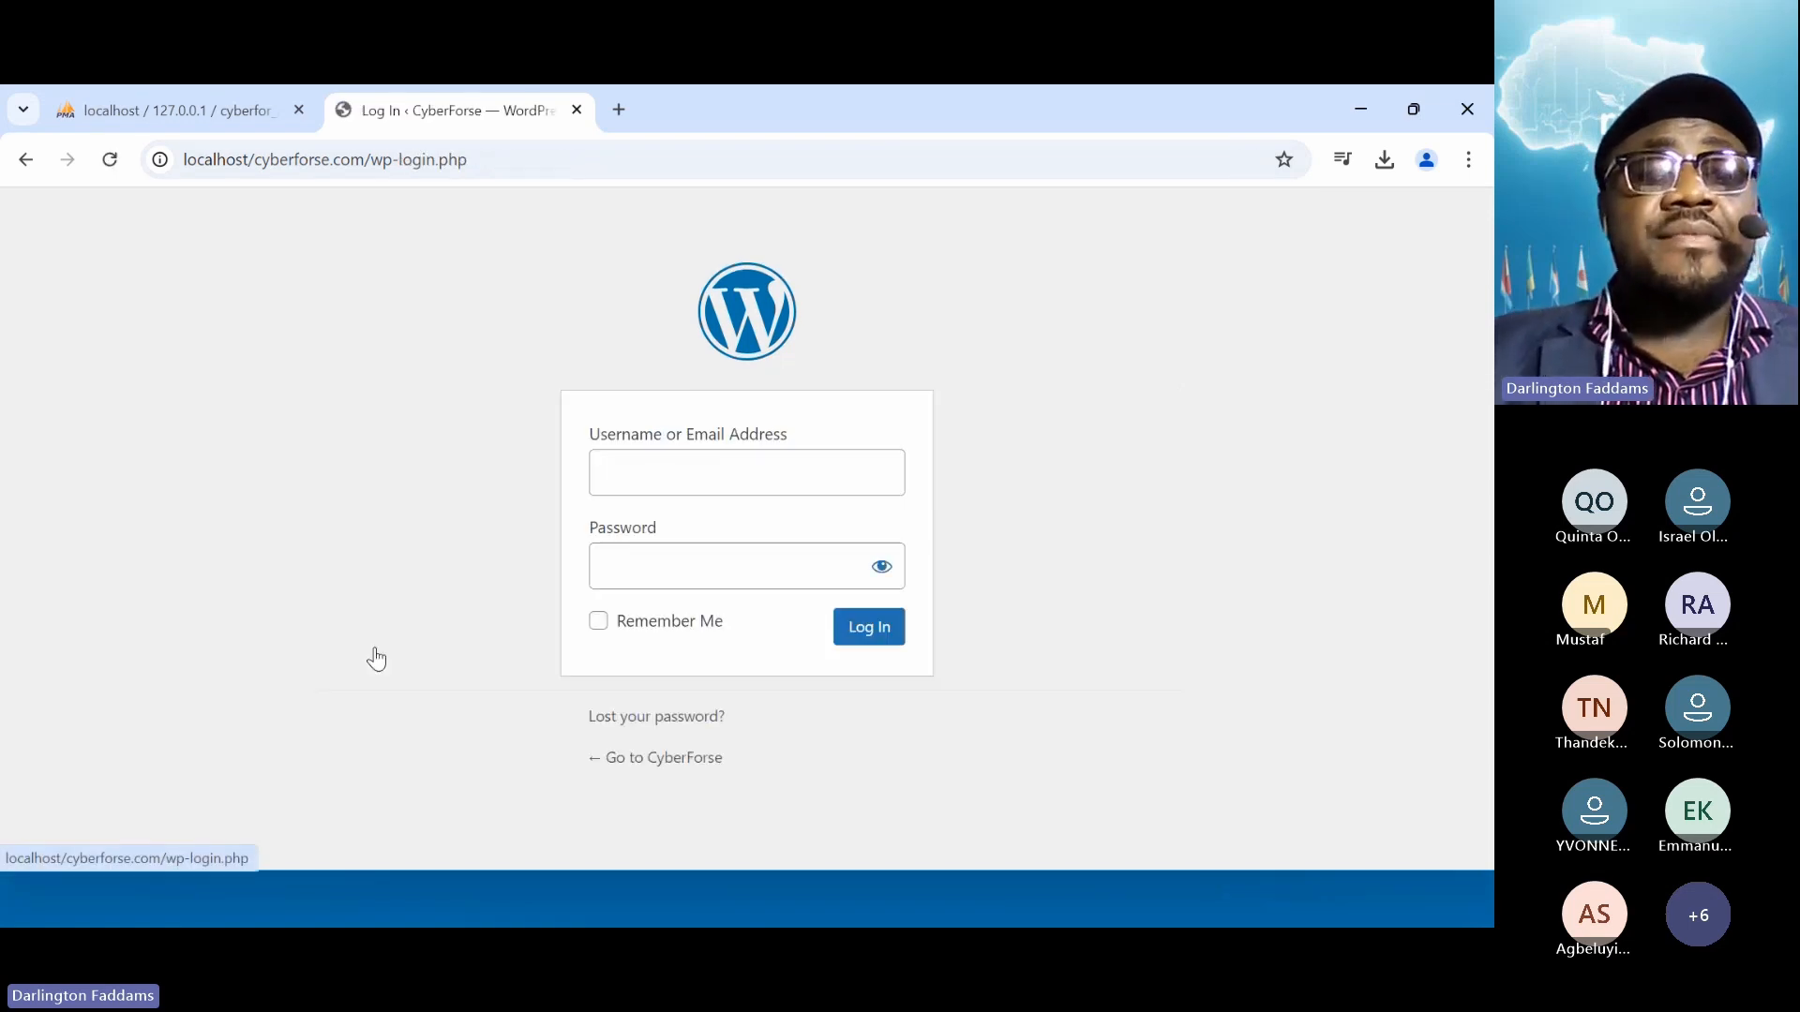
# Enter username admin and the account password, ticking Remember Me
pyautogui.write('admin')
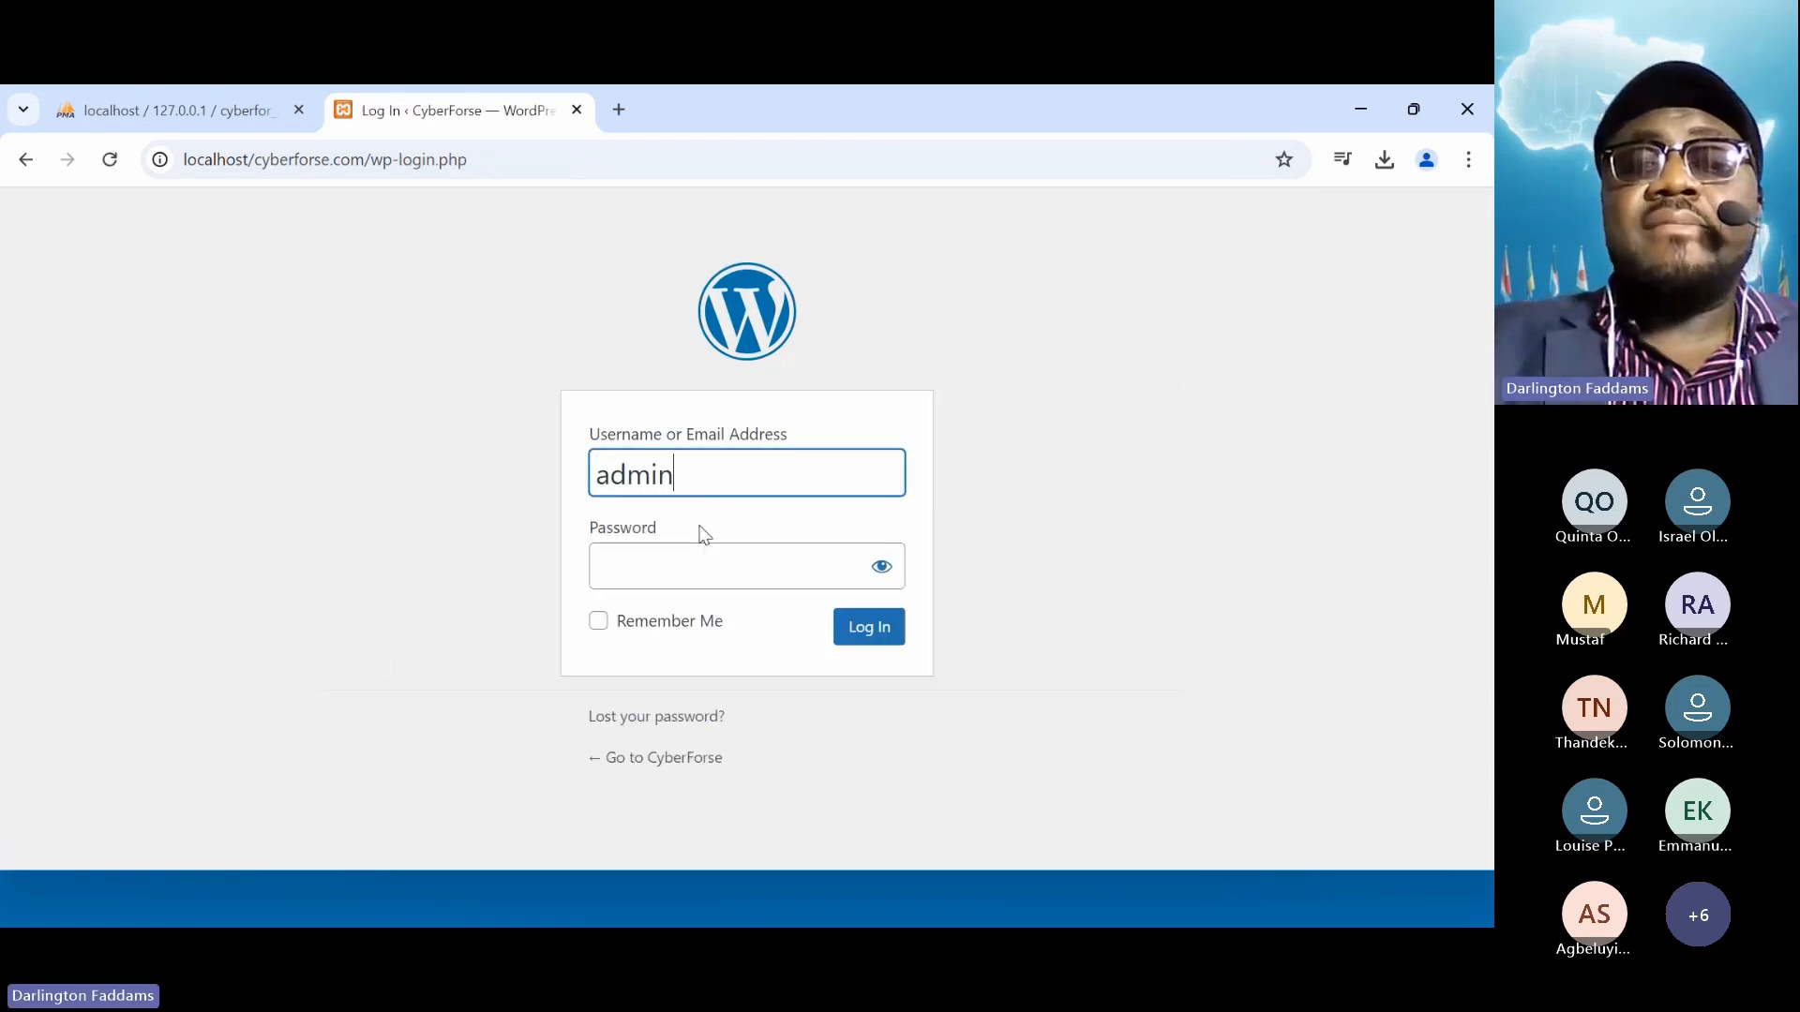
pyautogui.press('Tab')
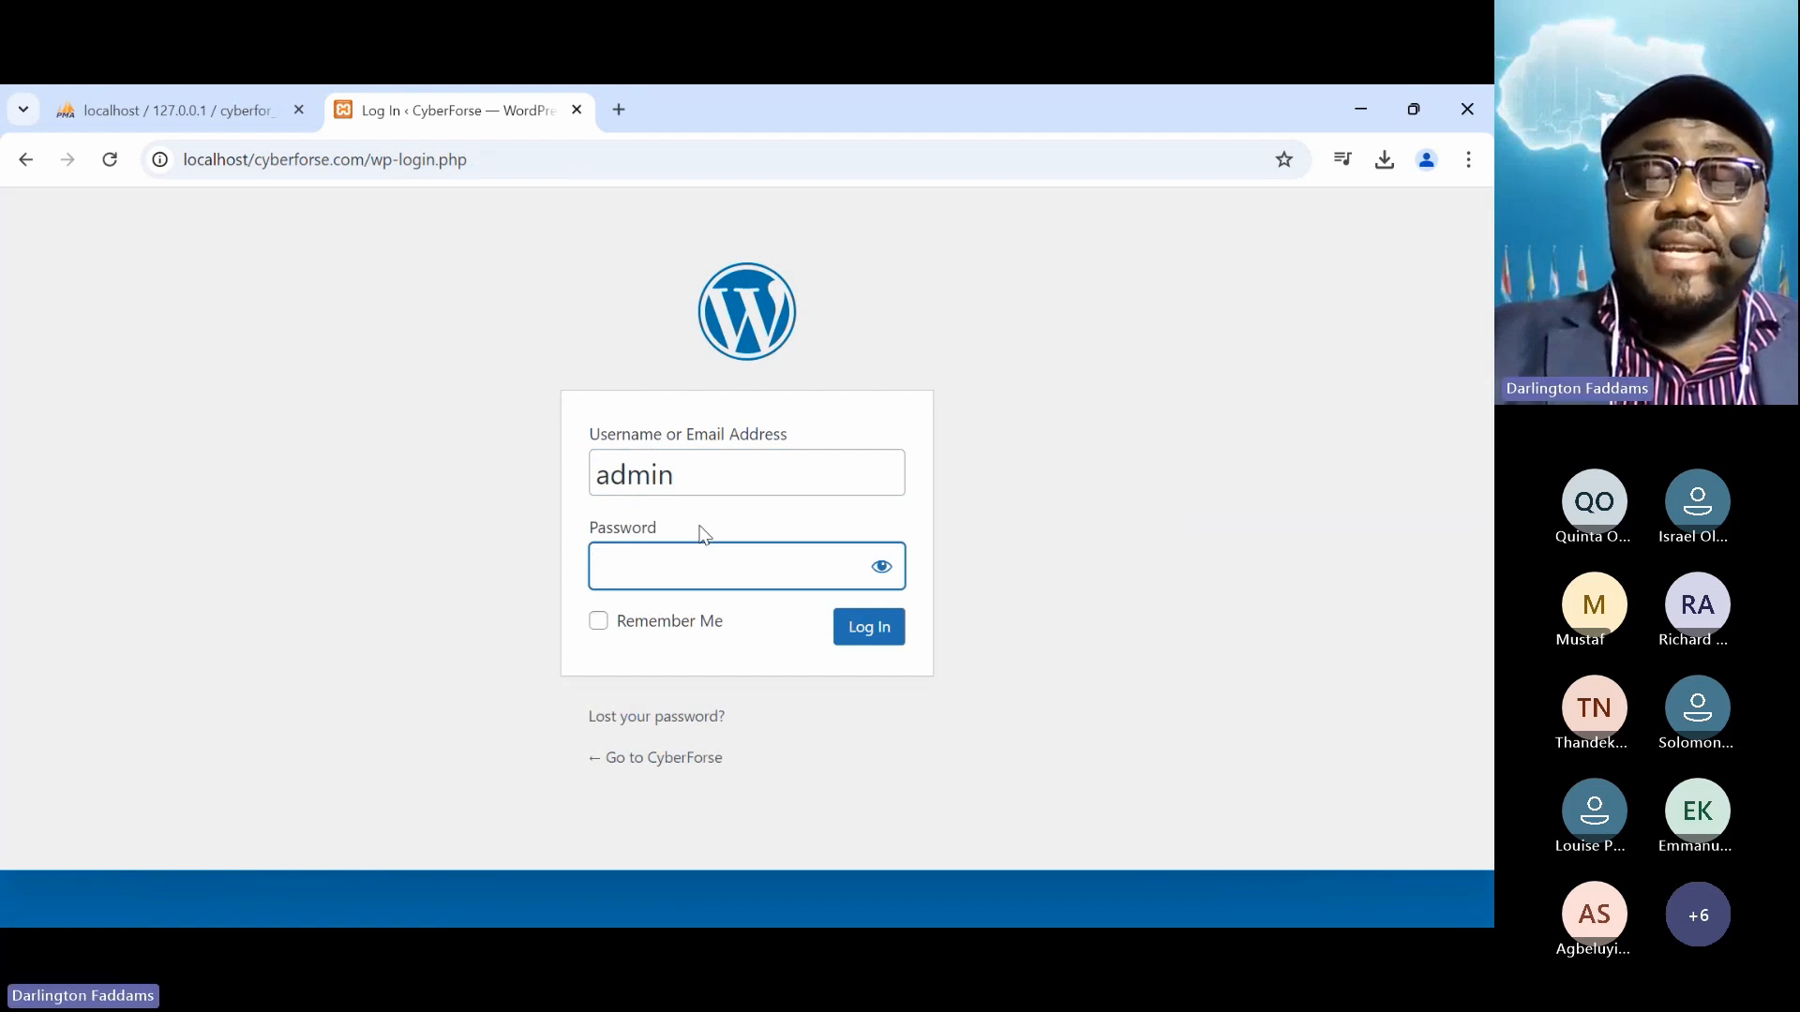
pyautogui.write('•••')
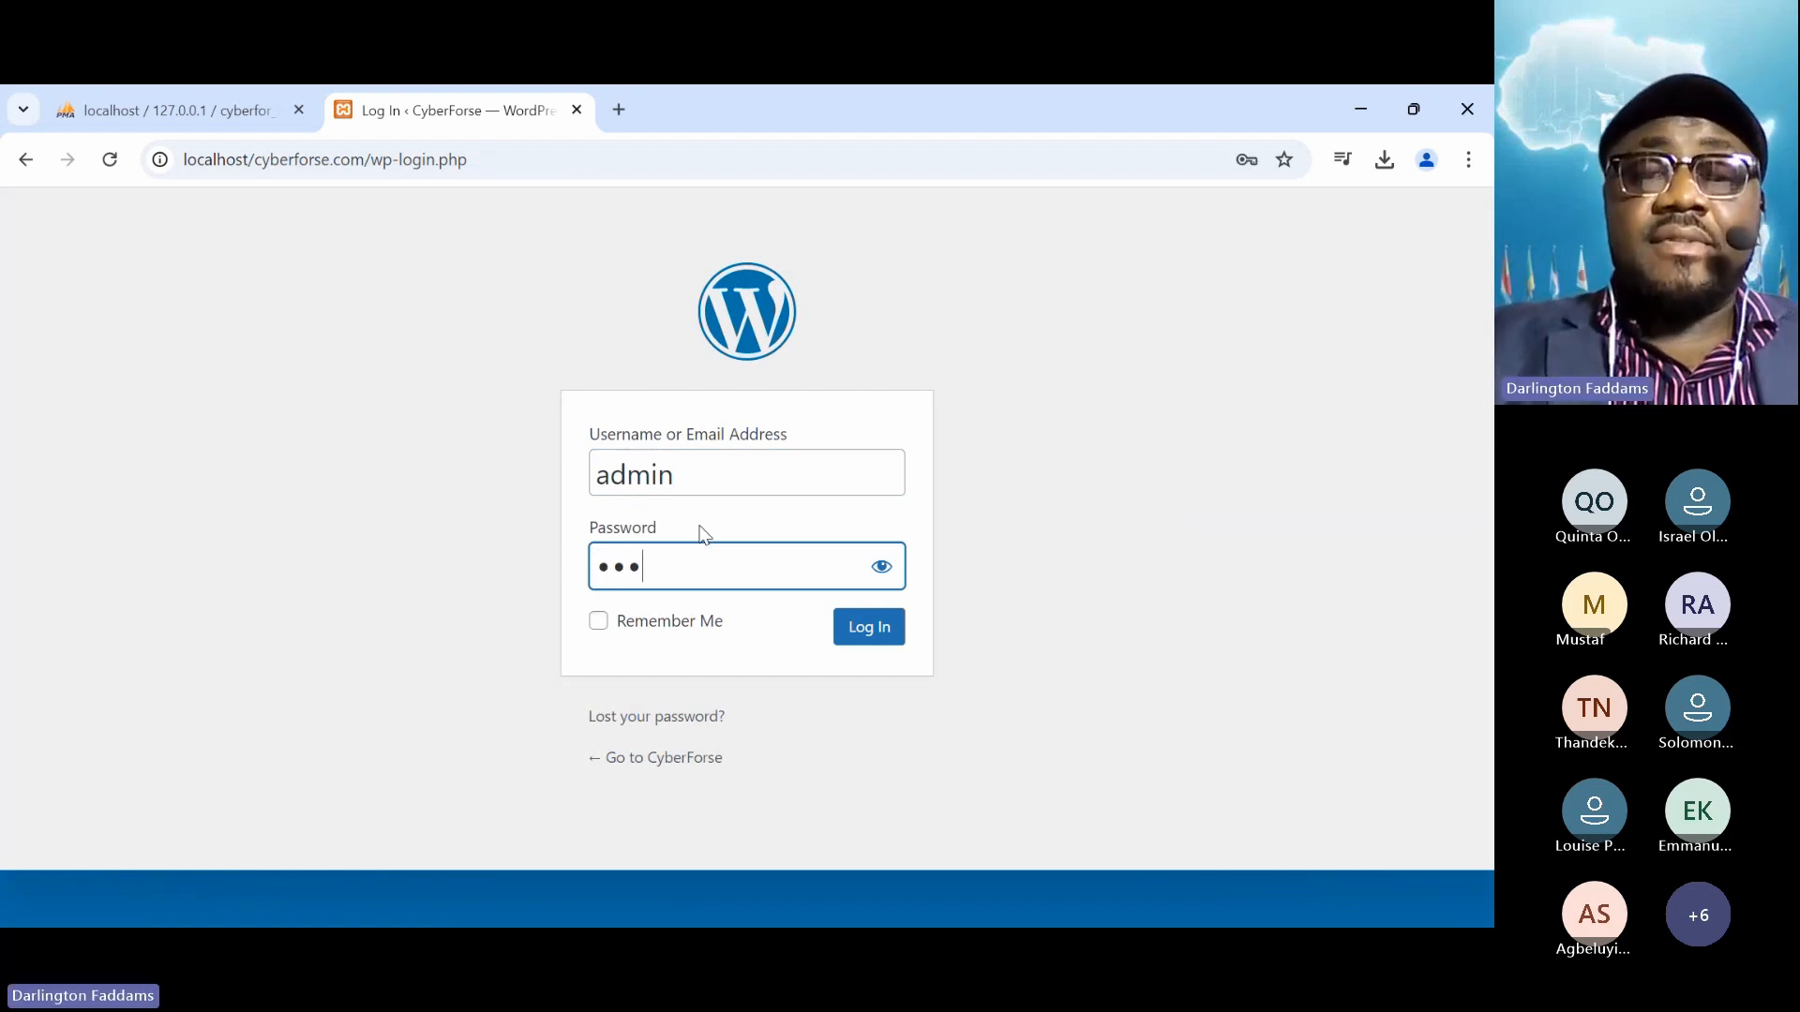
pyautogui.write('•')
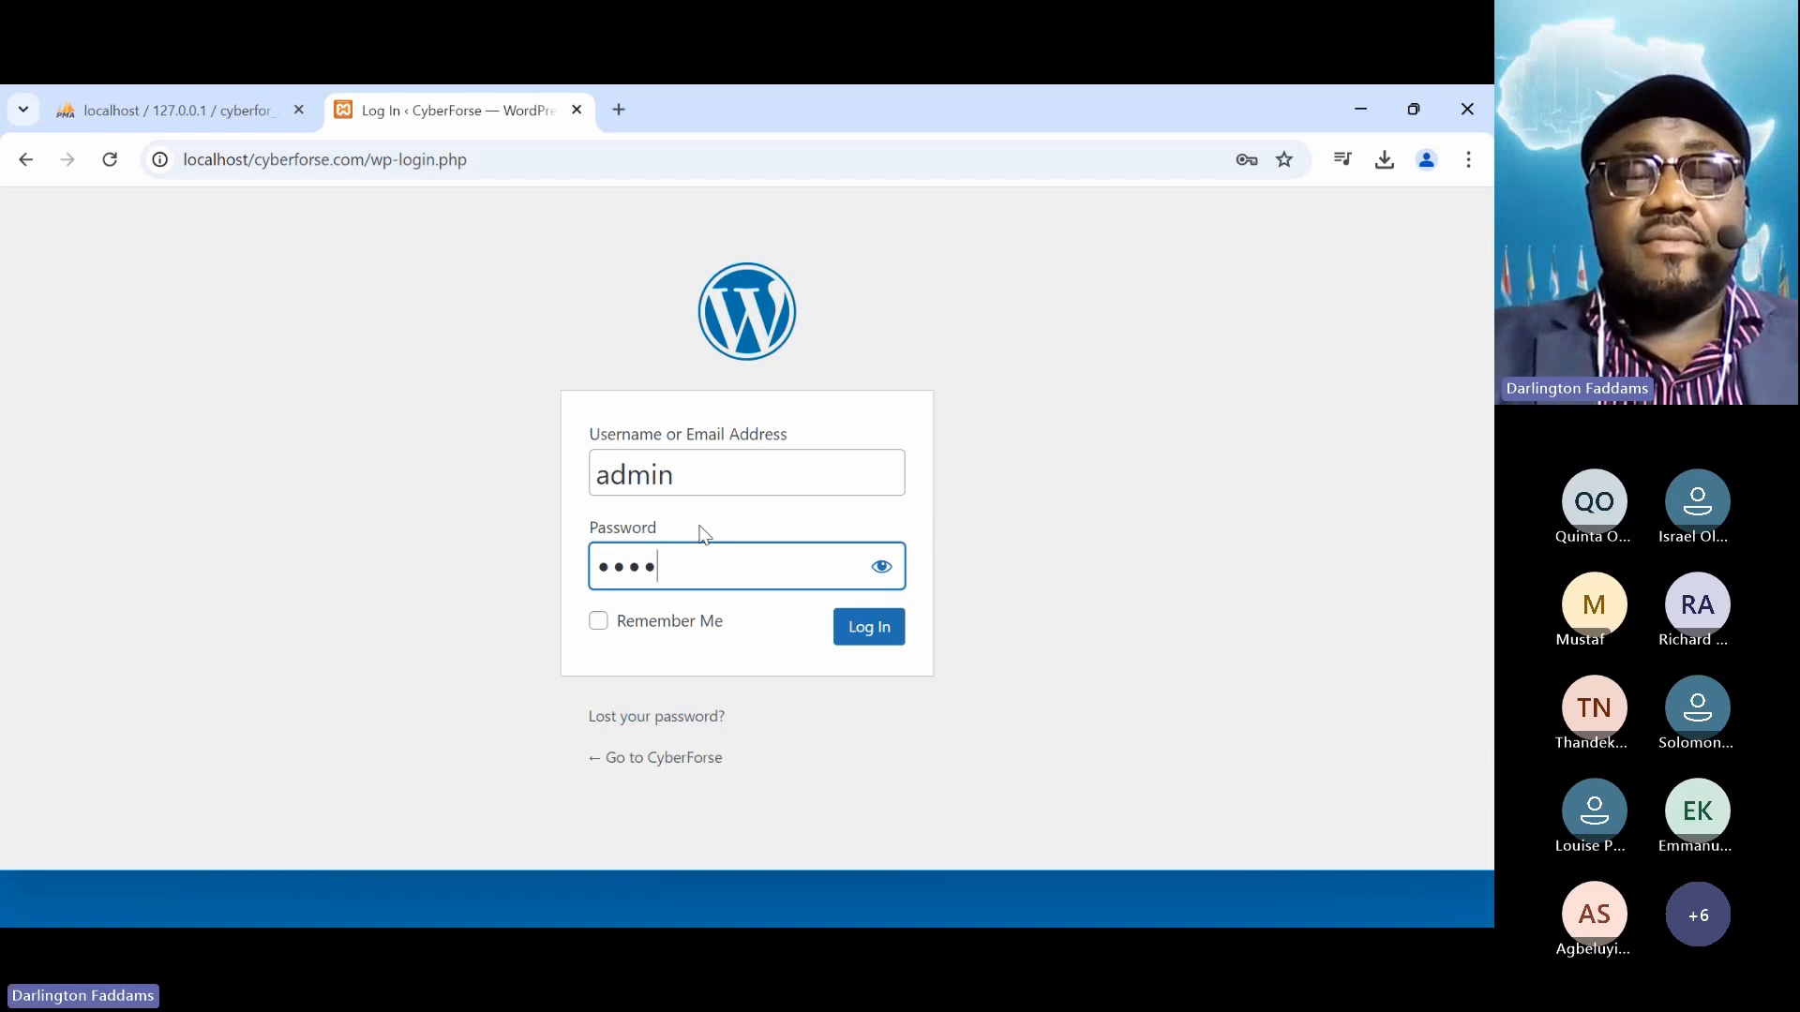
pyautogui.write('•••••••')
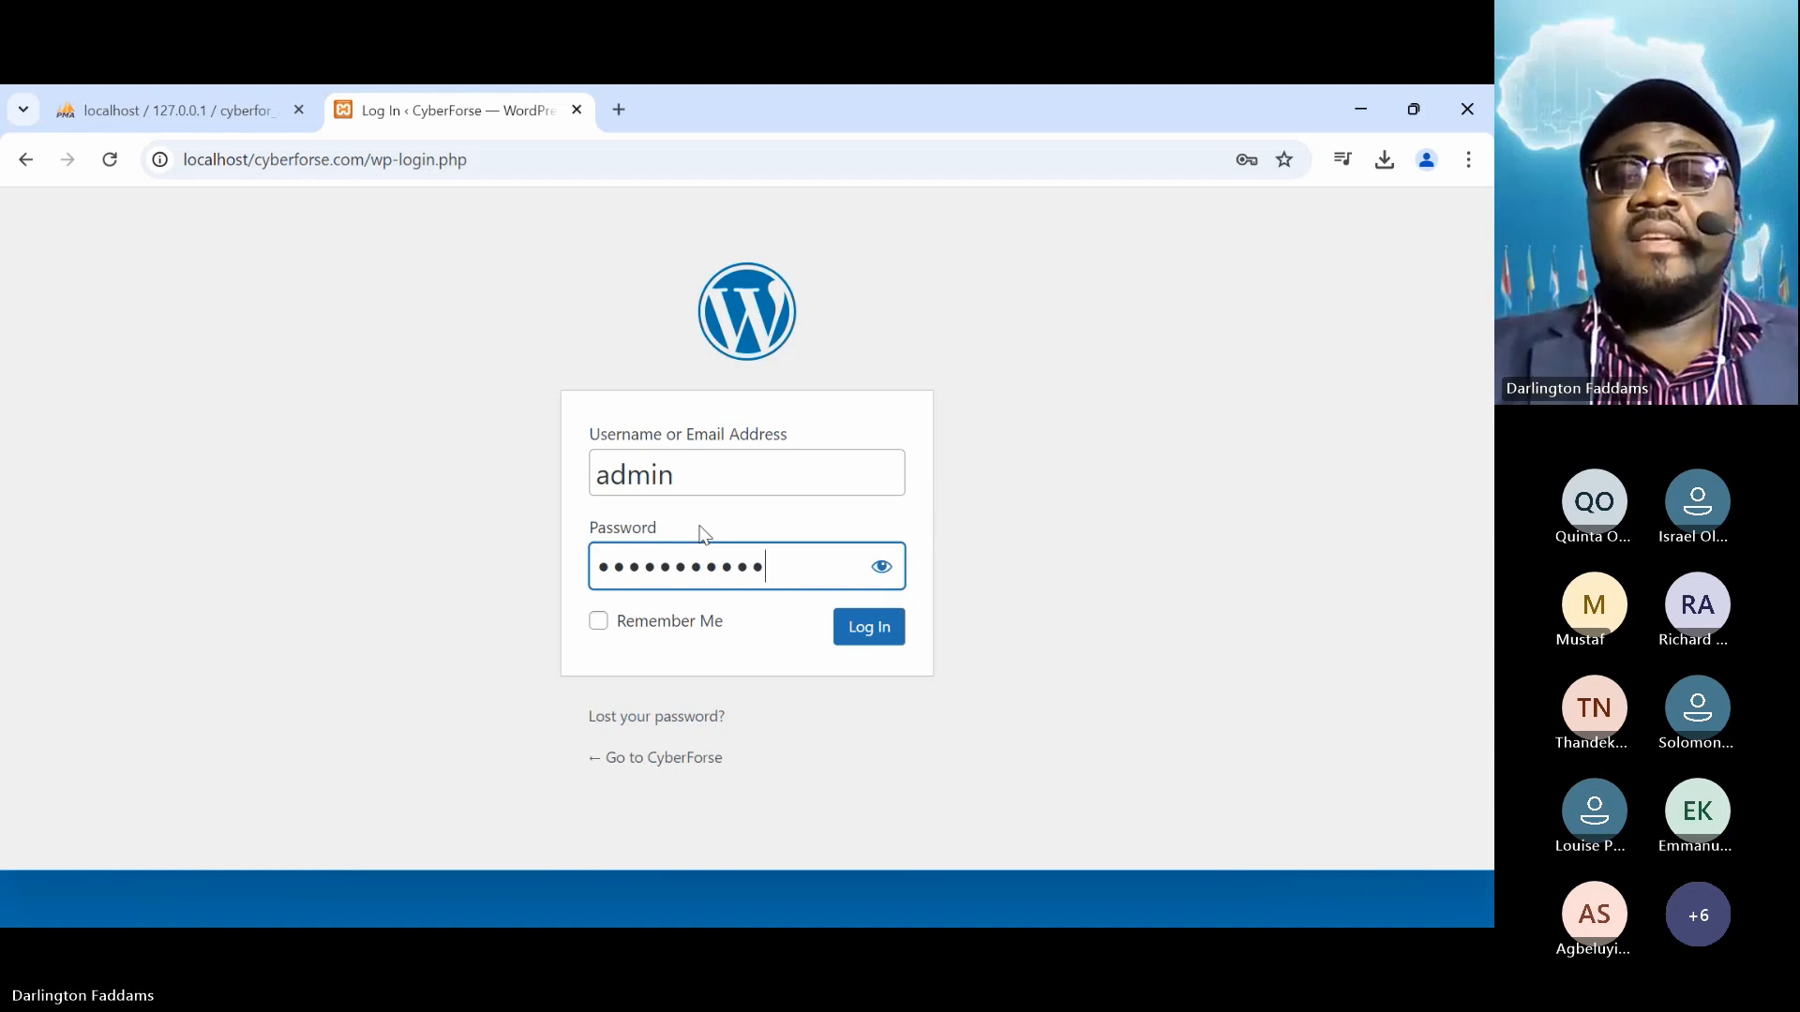
pyautogui.click(596, 625)
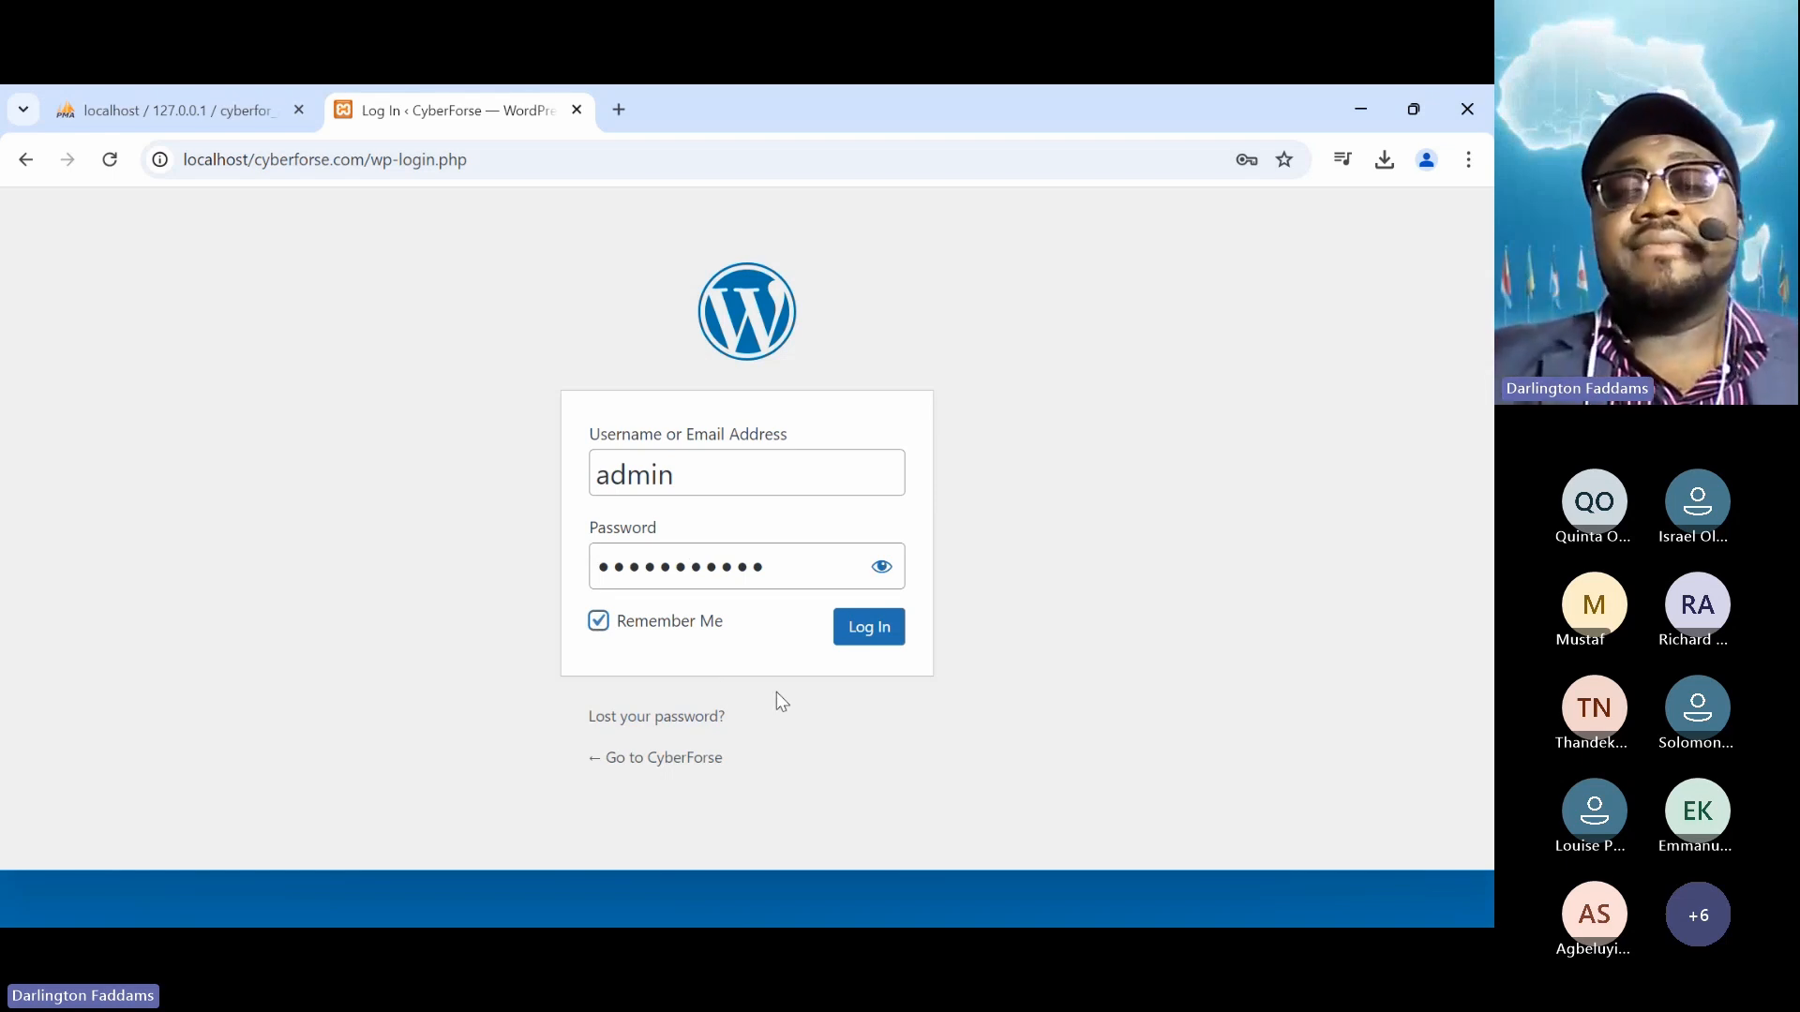
# Log in, retyping the rejected password until the CyberForse Dashboard opens
pyautogui.click(881, 637)
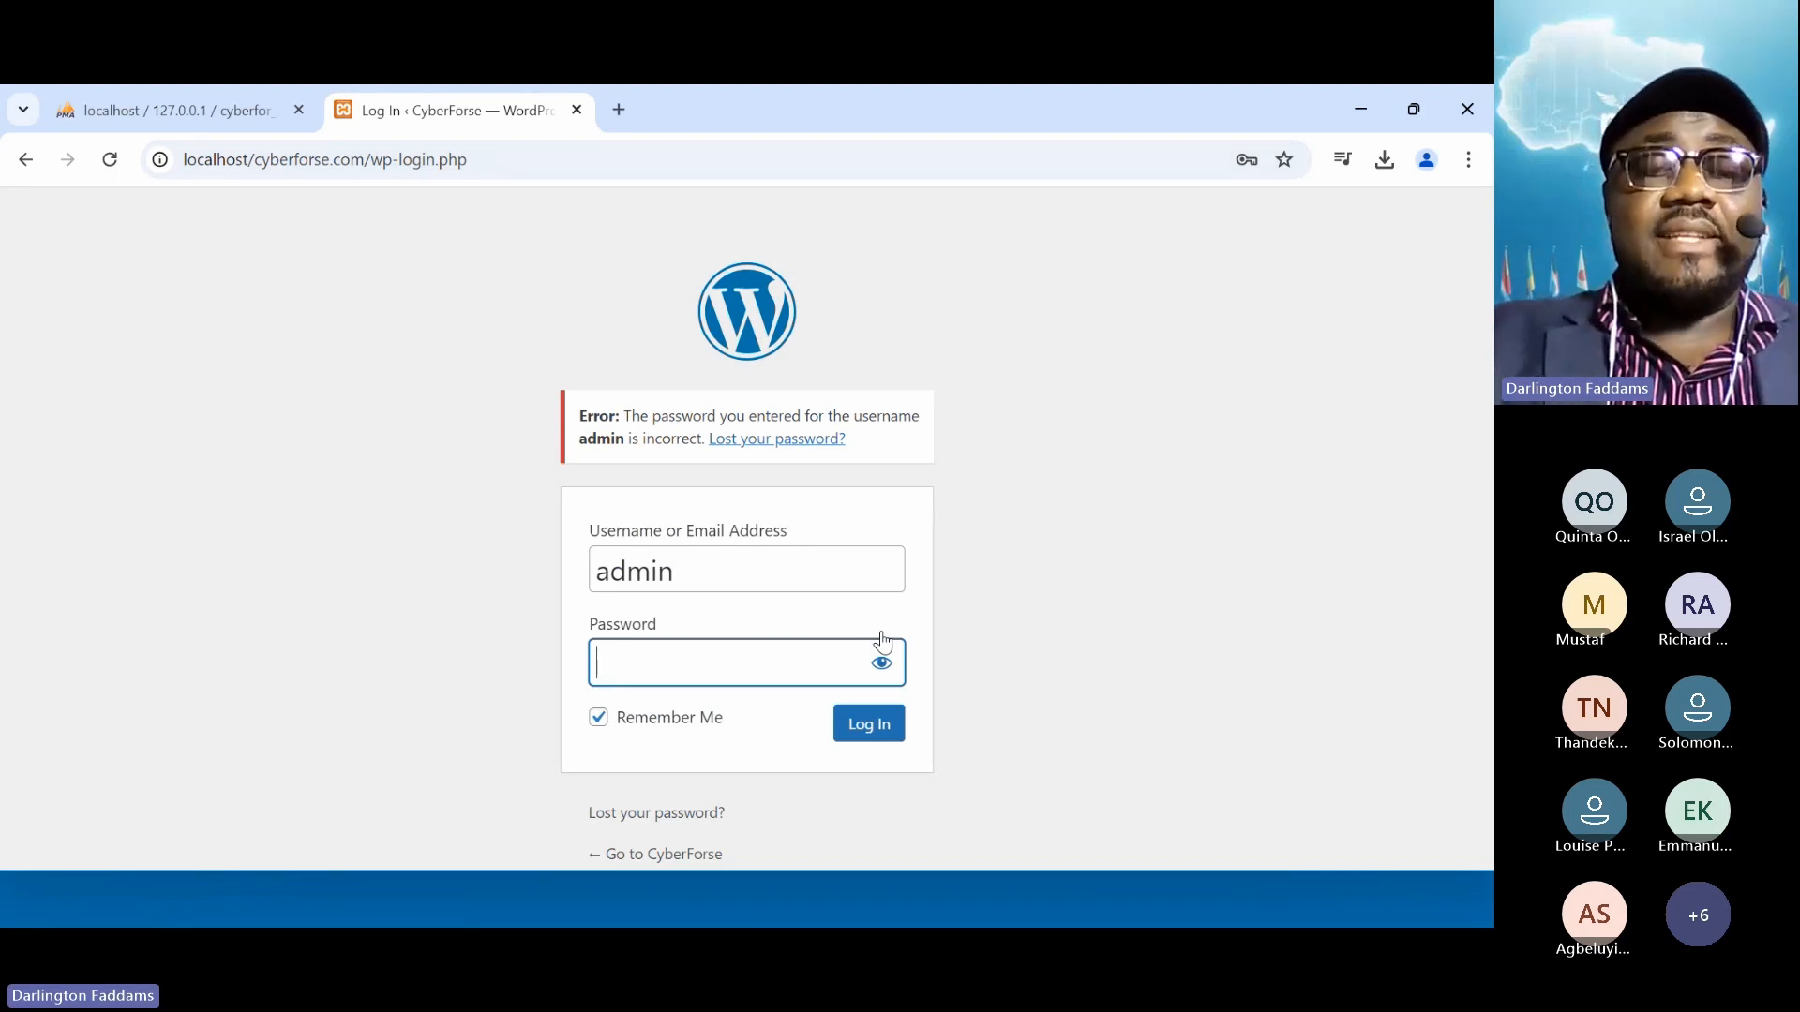
pyautogui.write('••••')
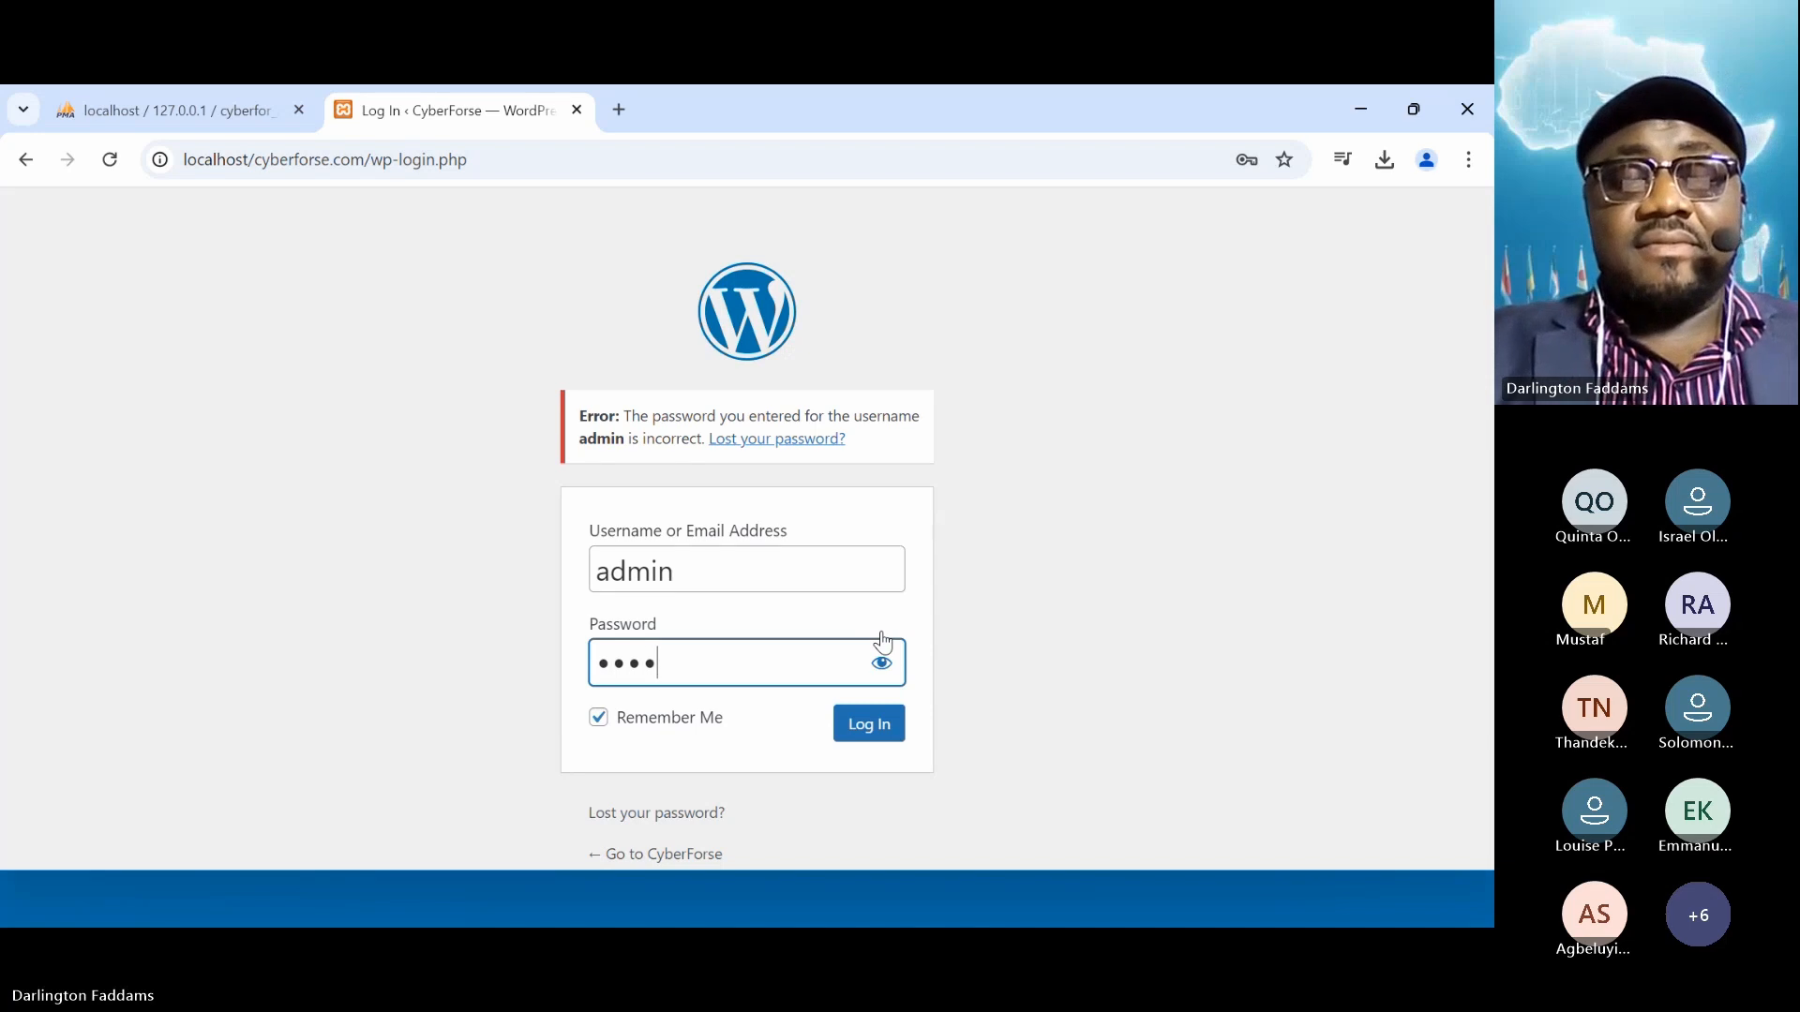
pyautogui.write('••••')
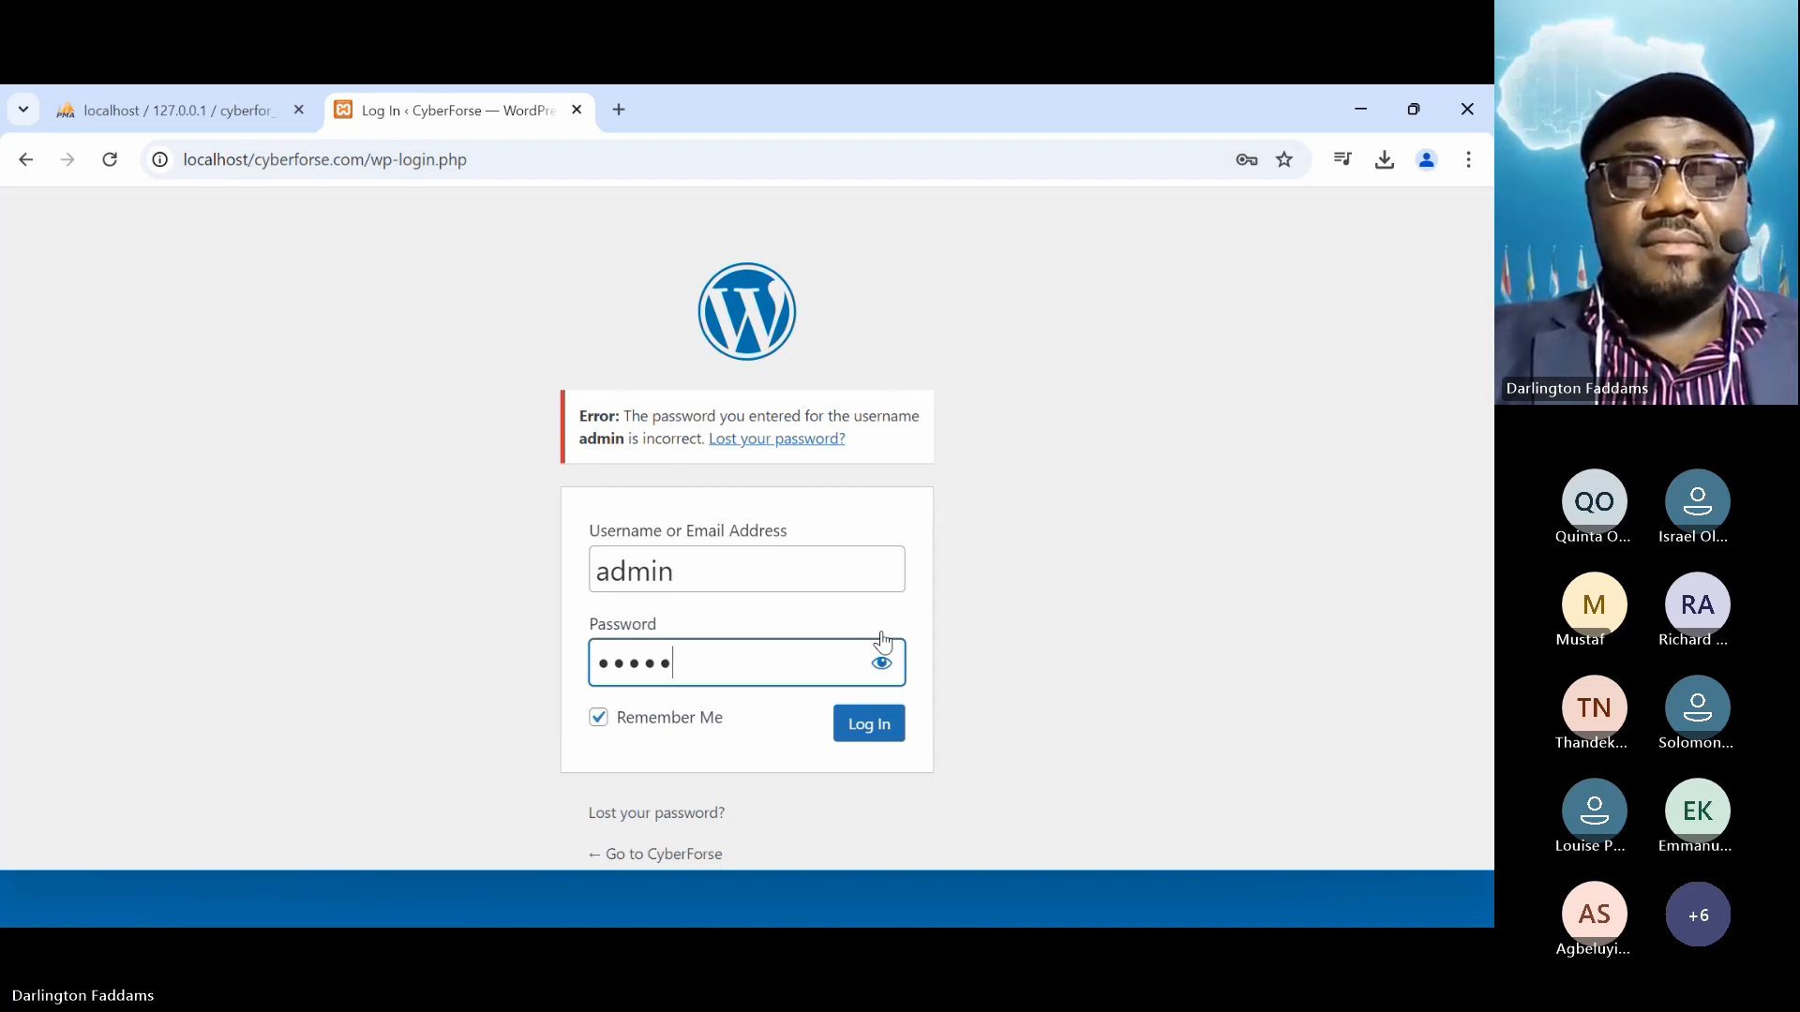
pyautogui.write('•••')
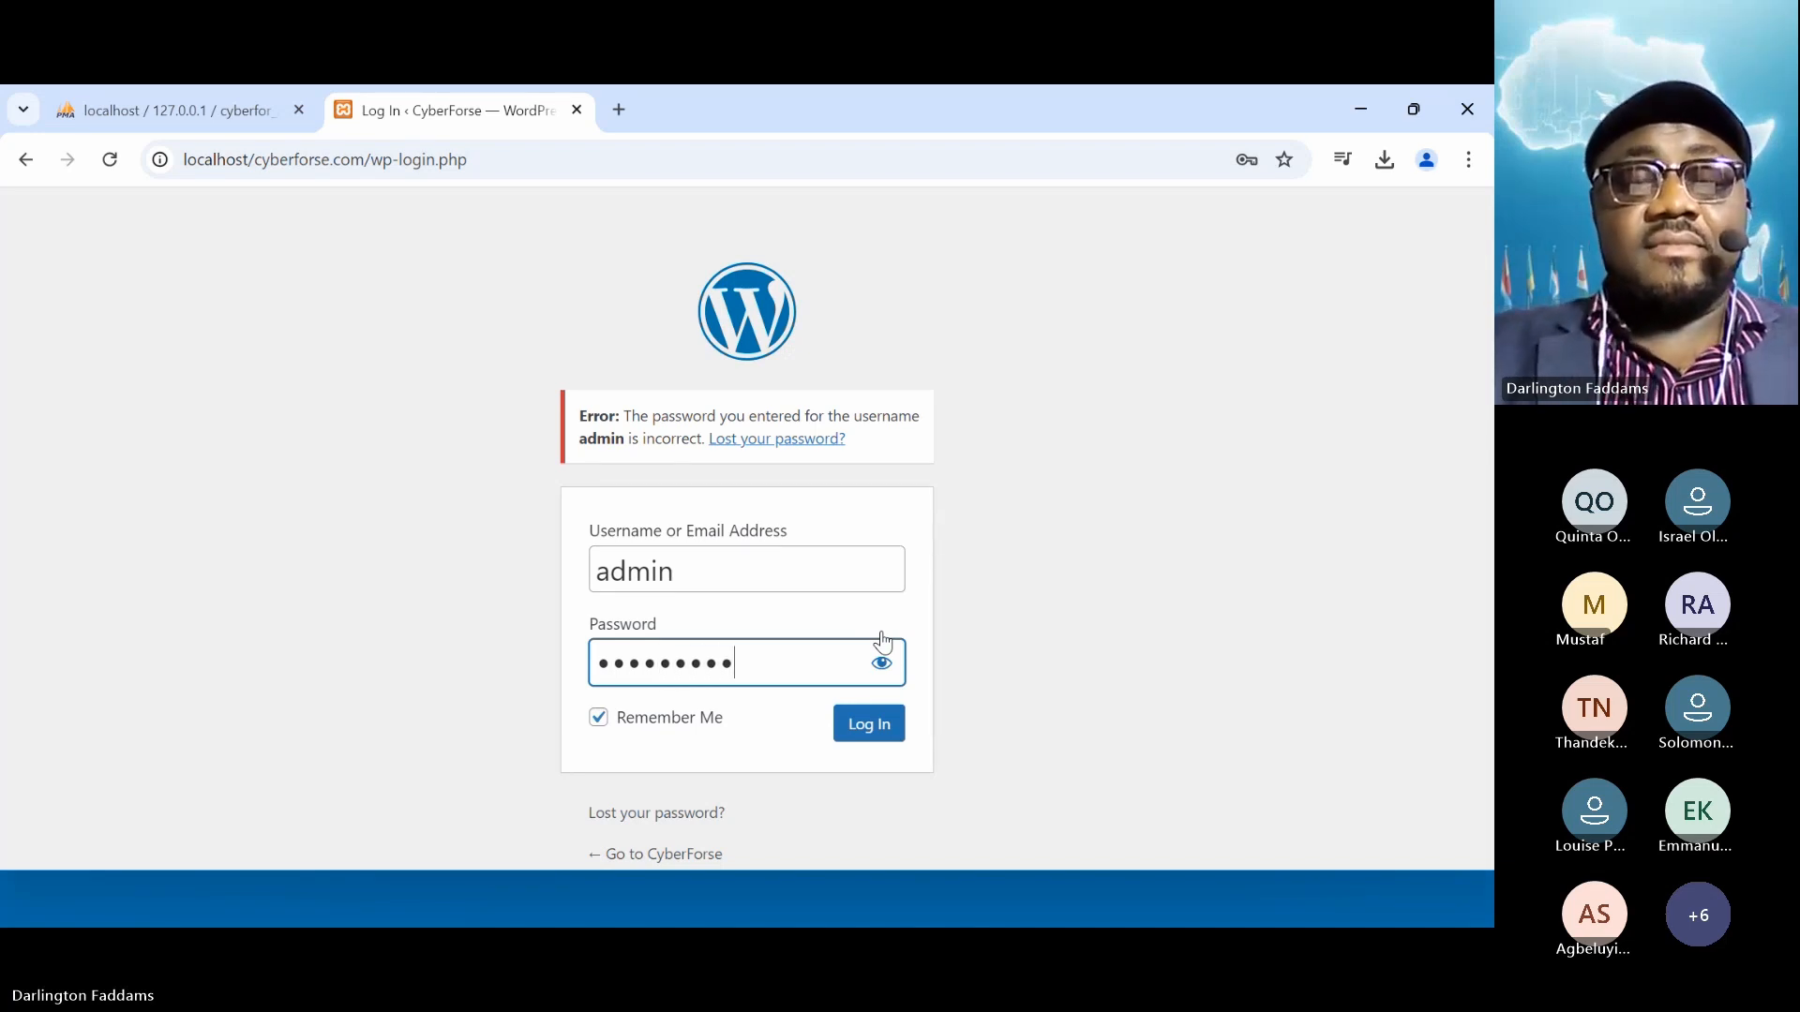
pyautogui.click(875, 739)
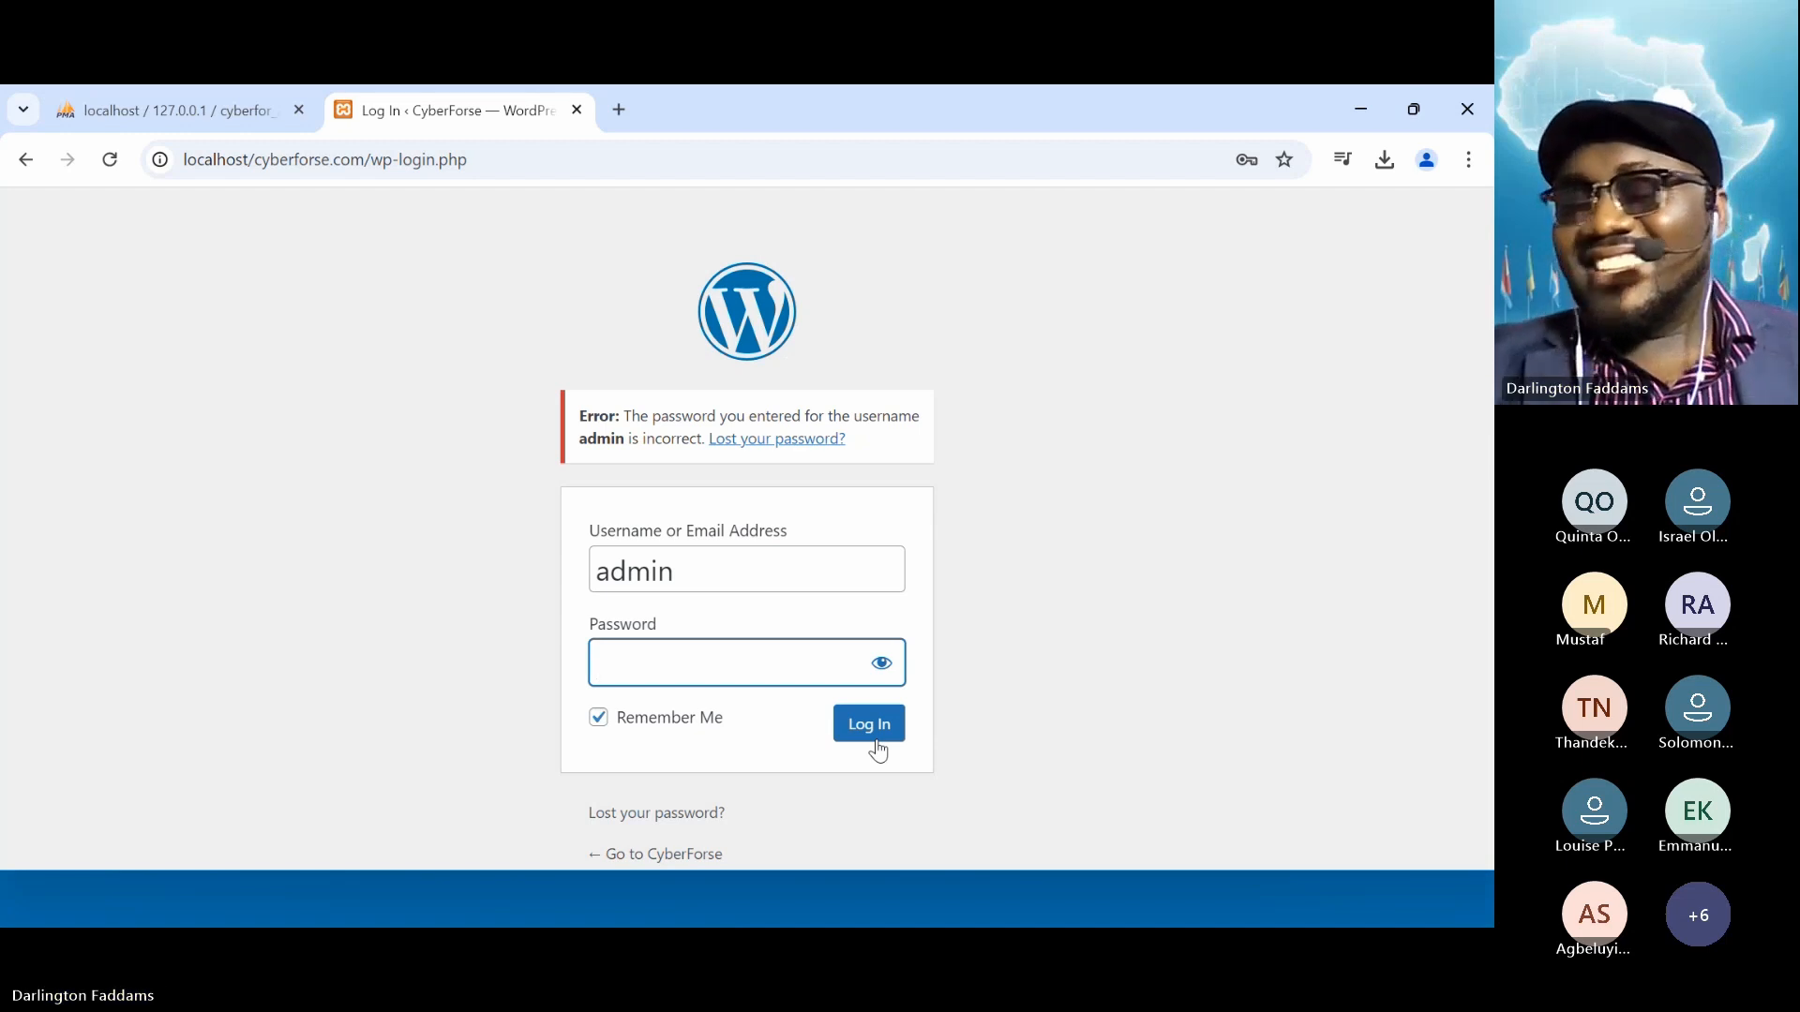
pyautogui.write('ad')
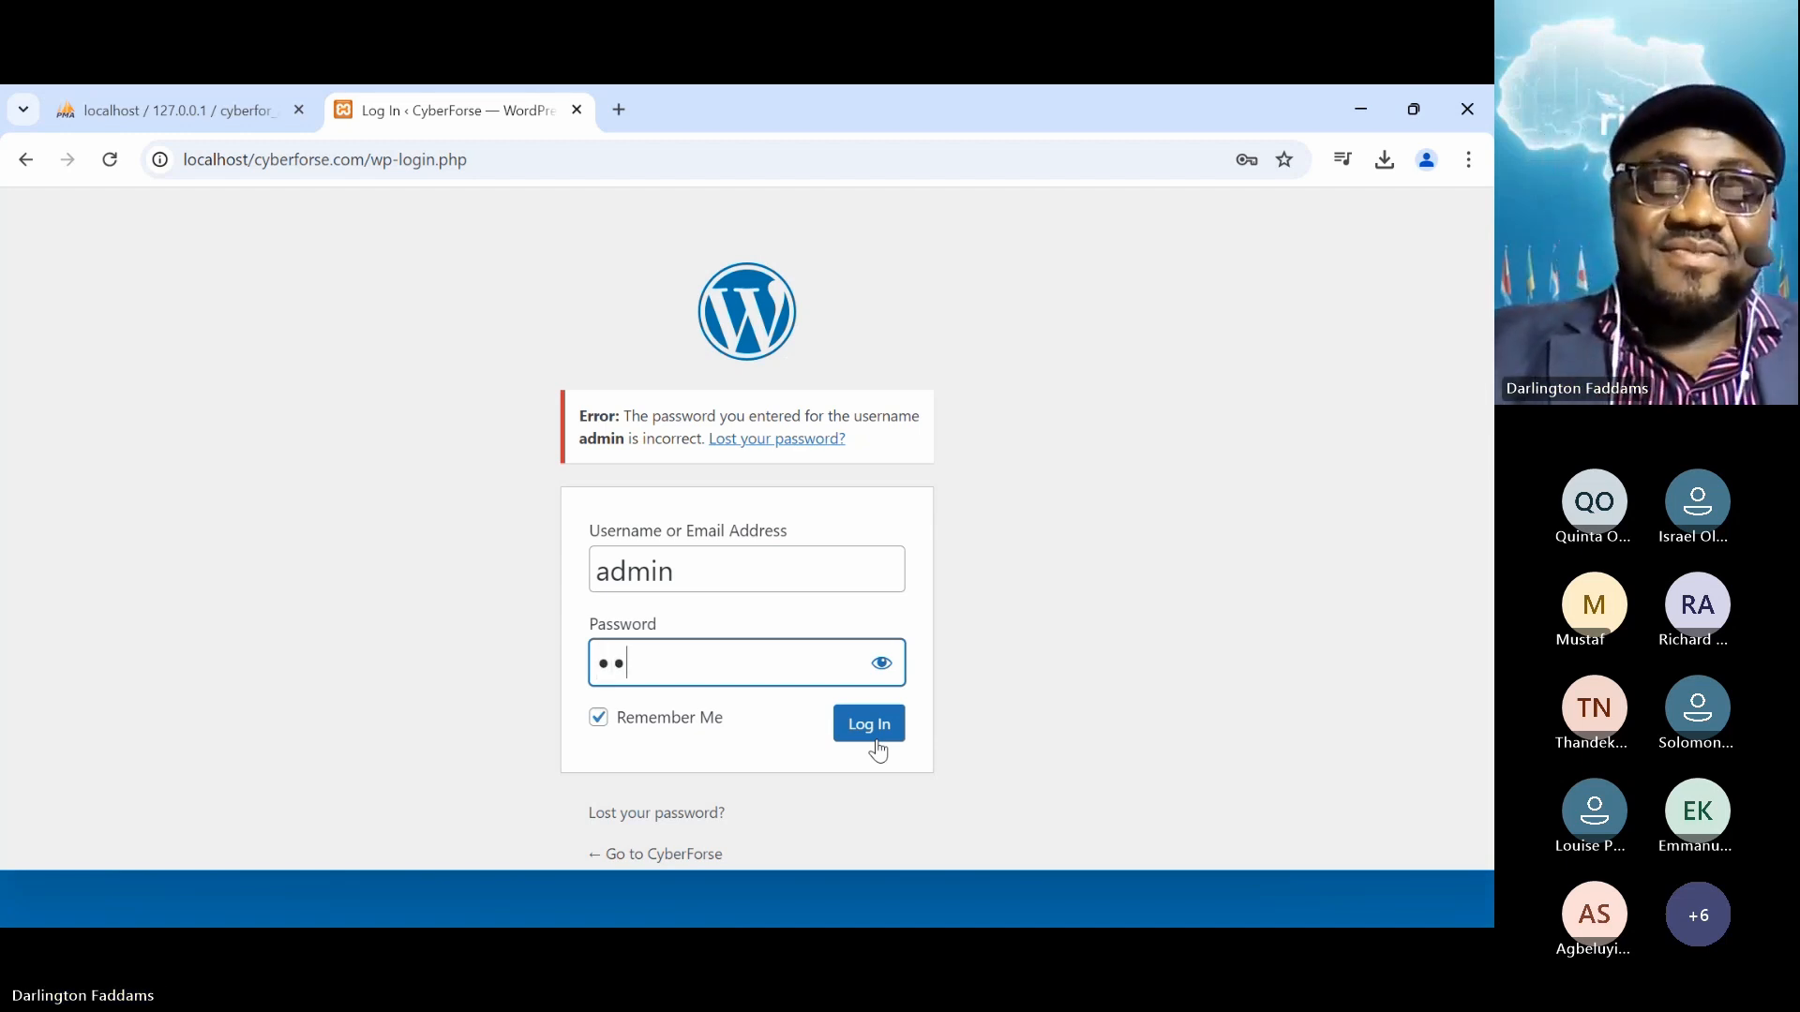
pyautogui.press('BackSpace')
pyautogui.write('dmi')
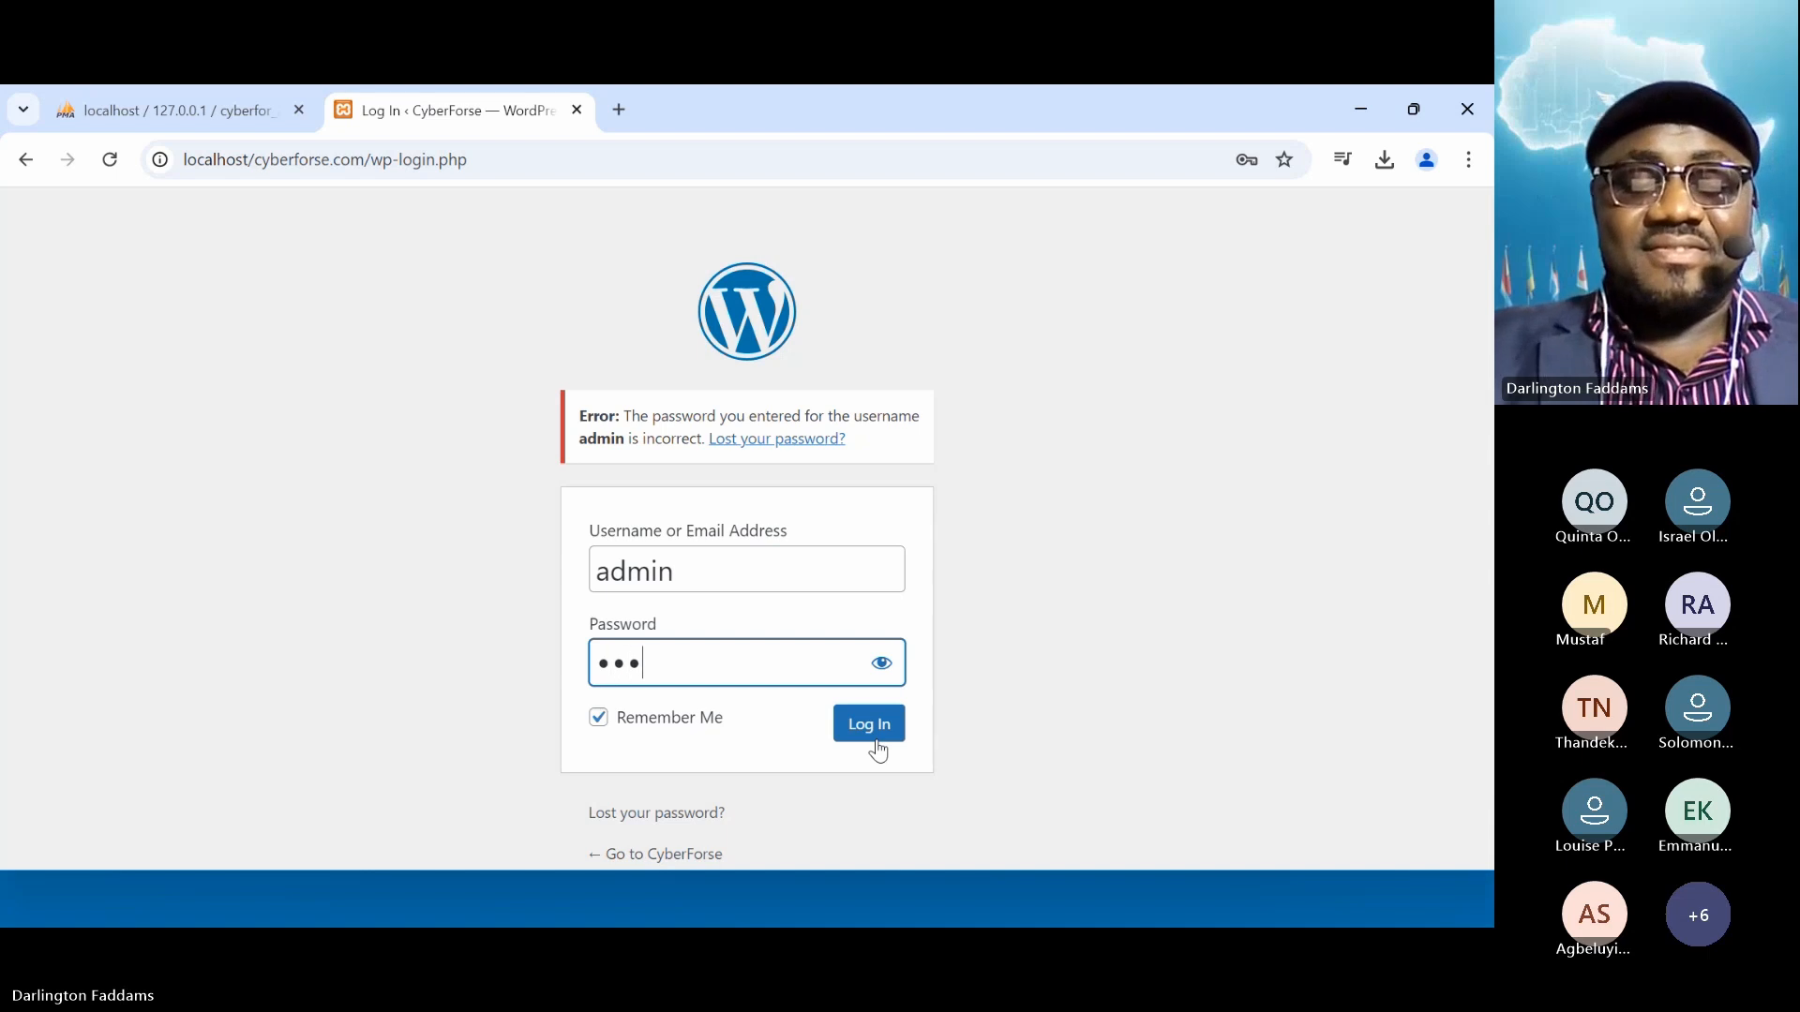
pyautogui.write('••••')
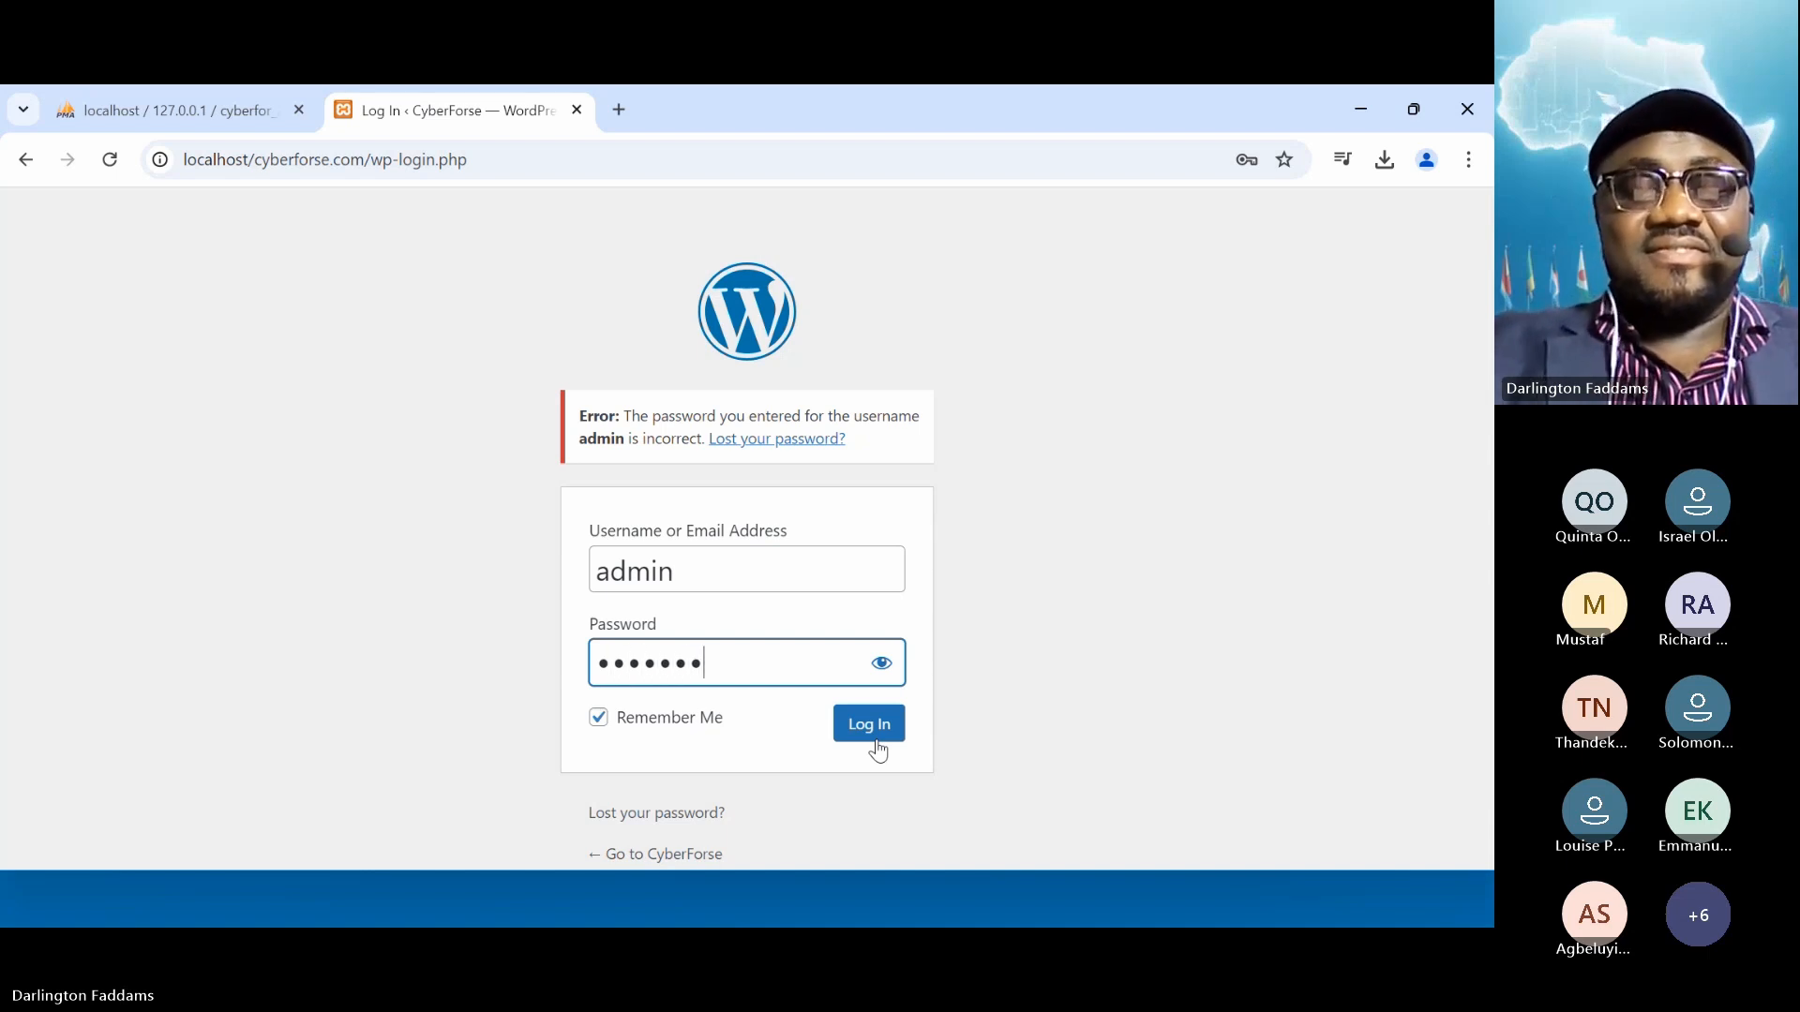
pyautogui.write('•••')
pyautogui.click(875, 740)
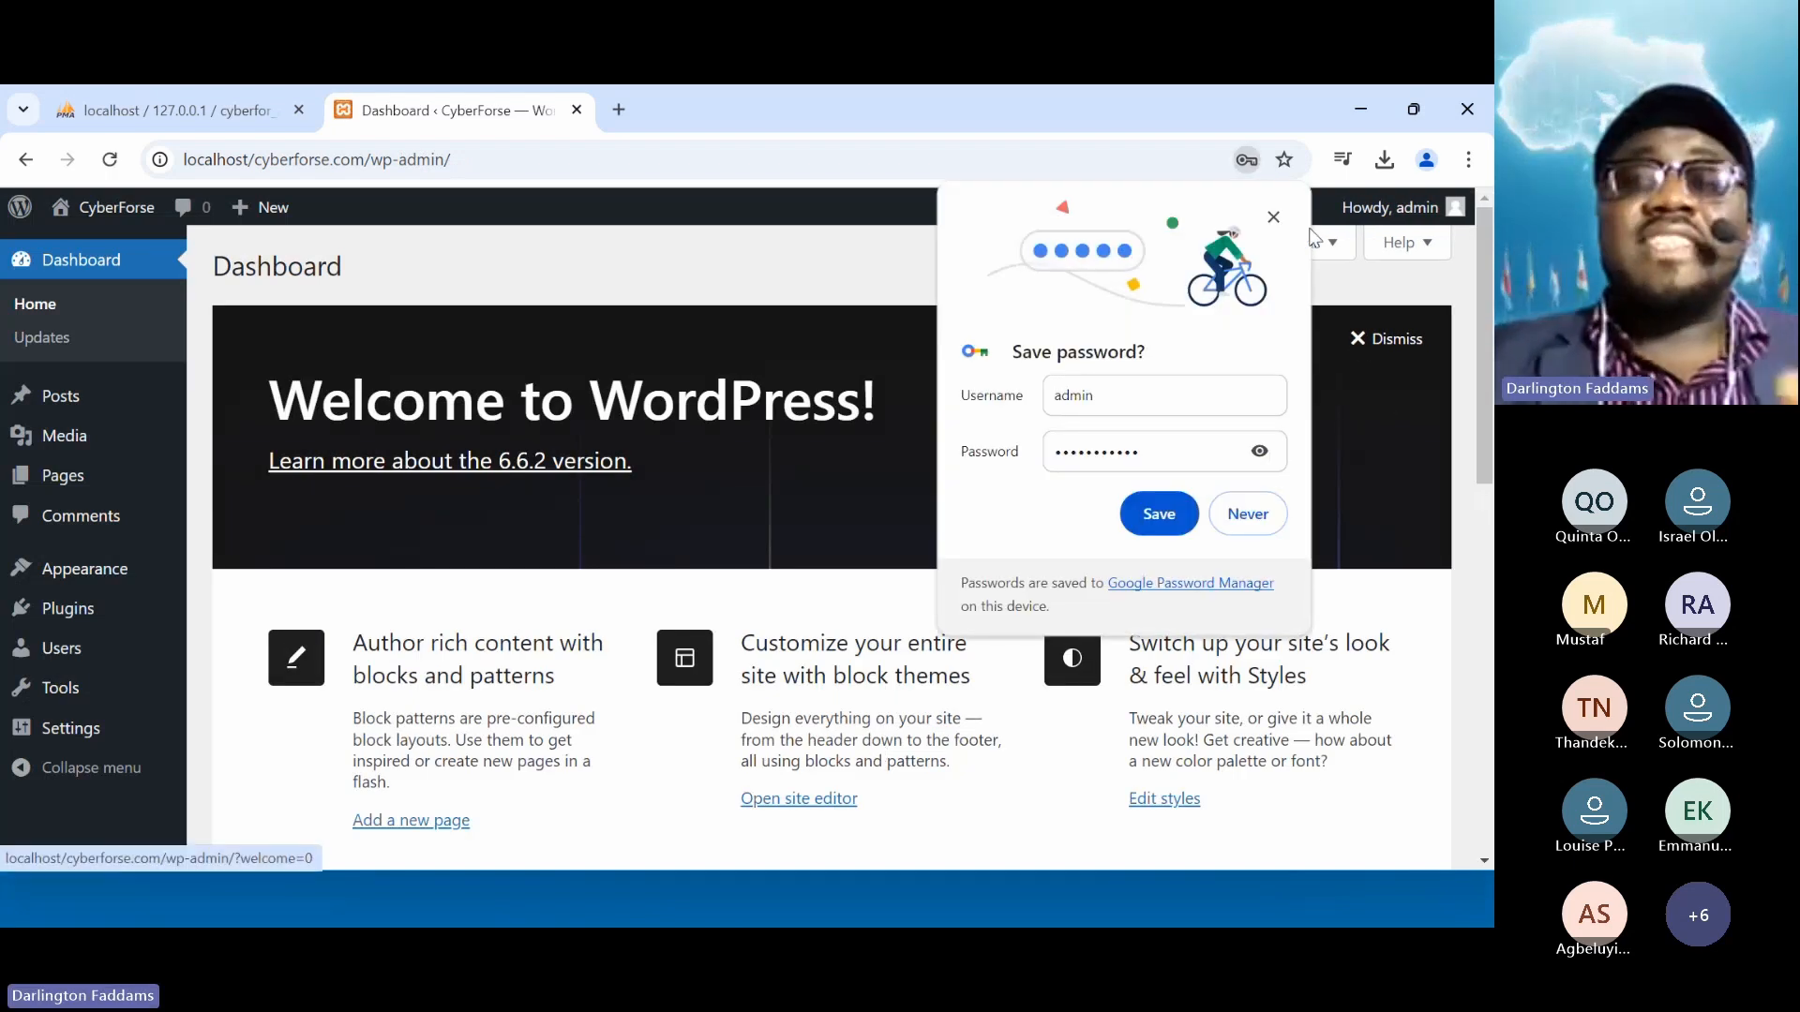
# Dismiss Chrome's Save password bubble on the CyberForse Dashboard
pyautogui.click(1278, 219)
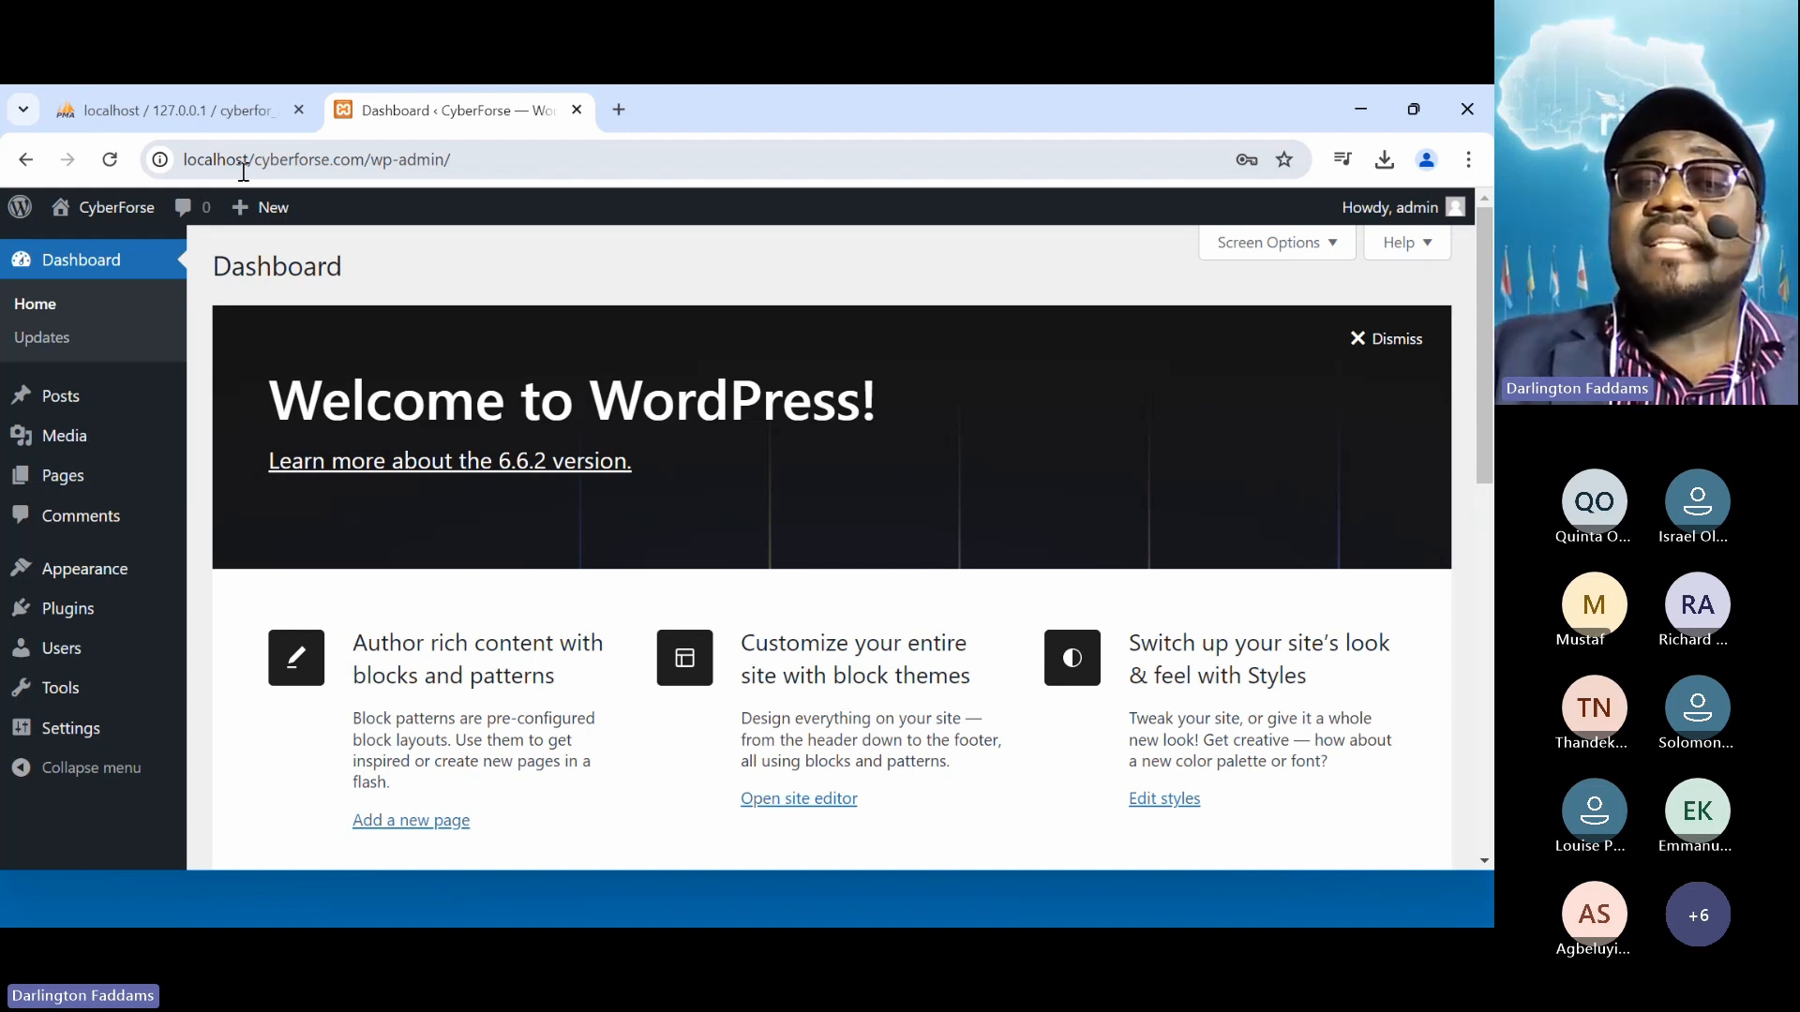
# Load localhost/cyberforse.com in a new tab and scroll through the homepage
pyautogui.click(620, 119)
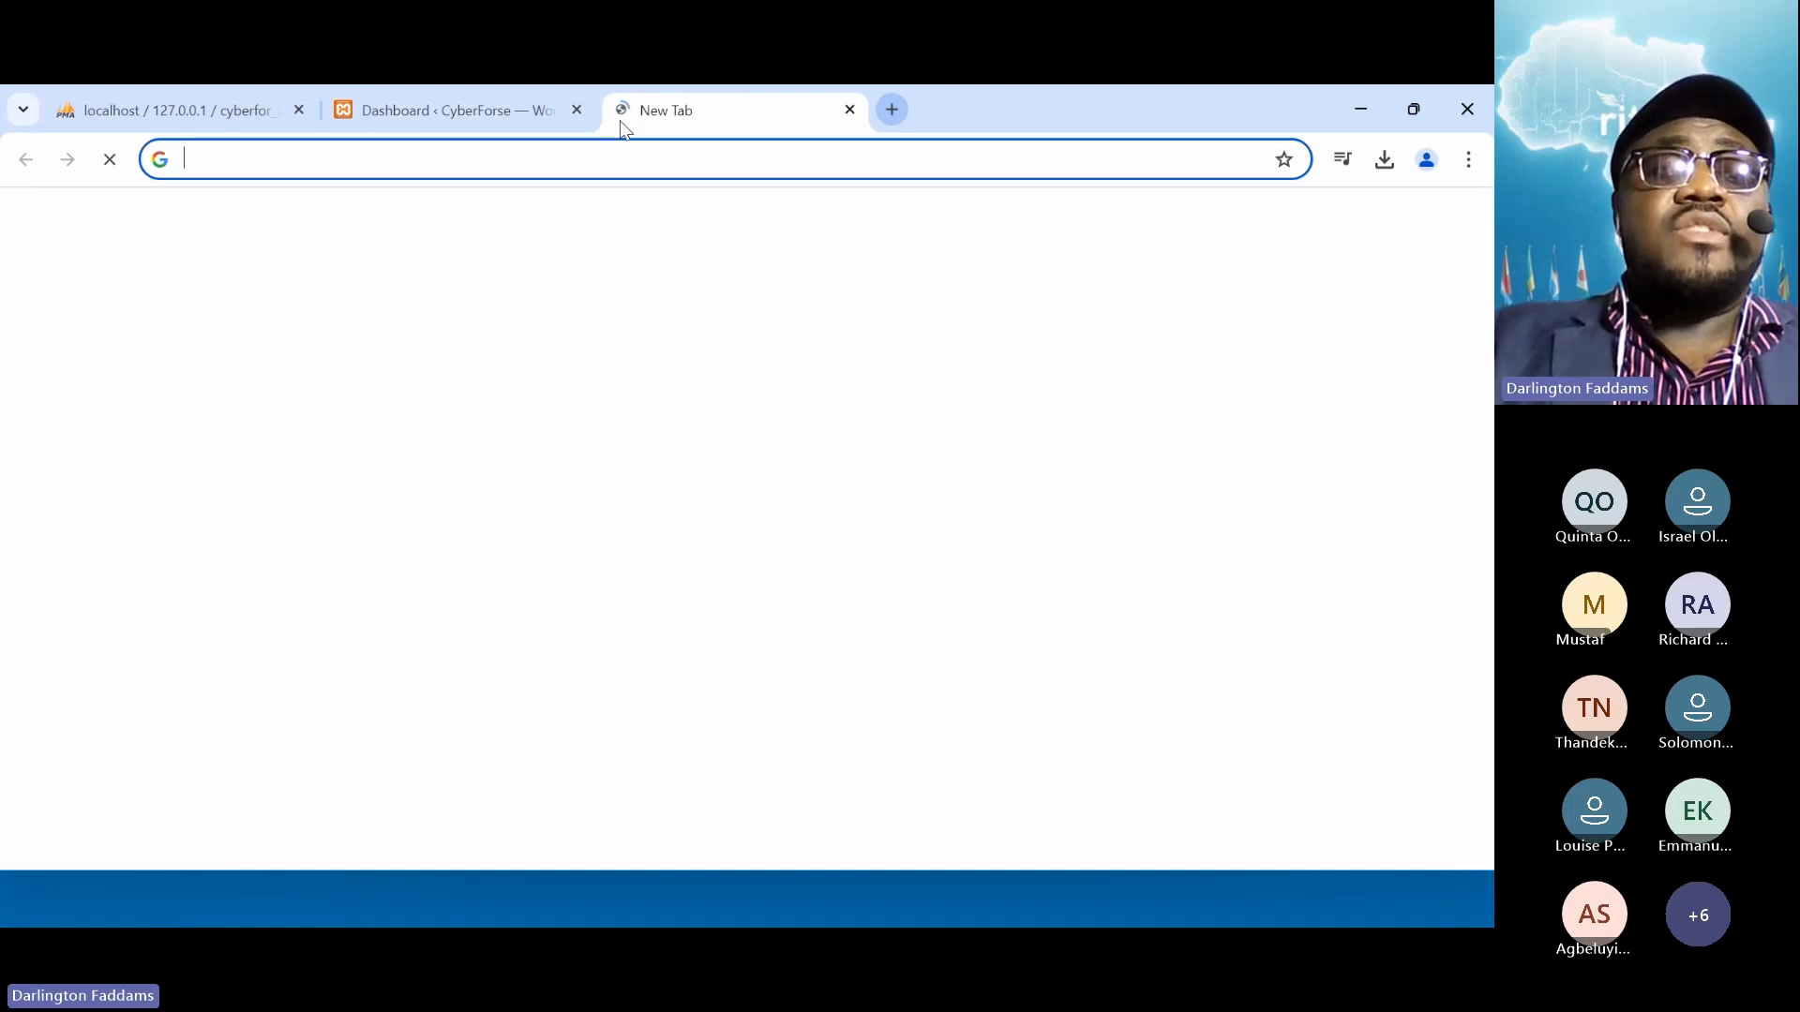
pyautogui.write('loca')
pyautogui.press('End')
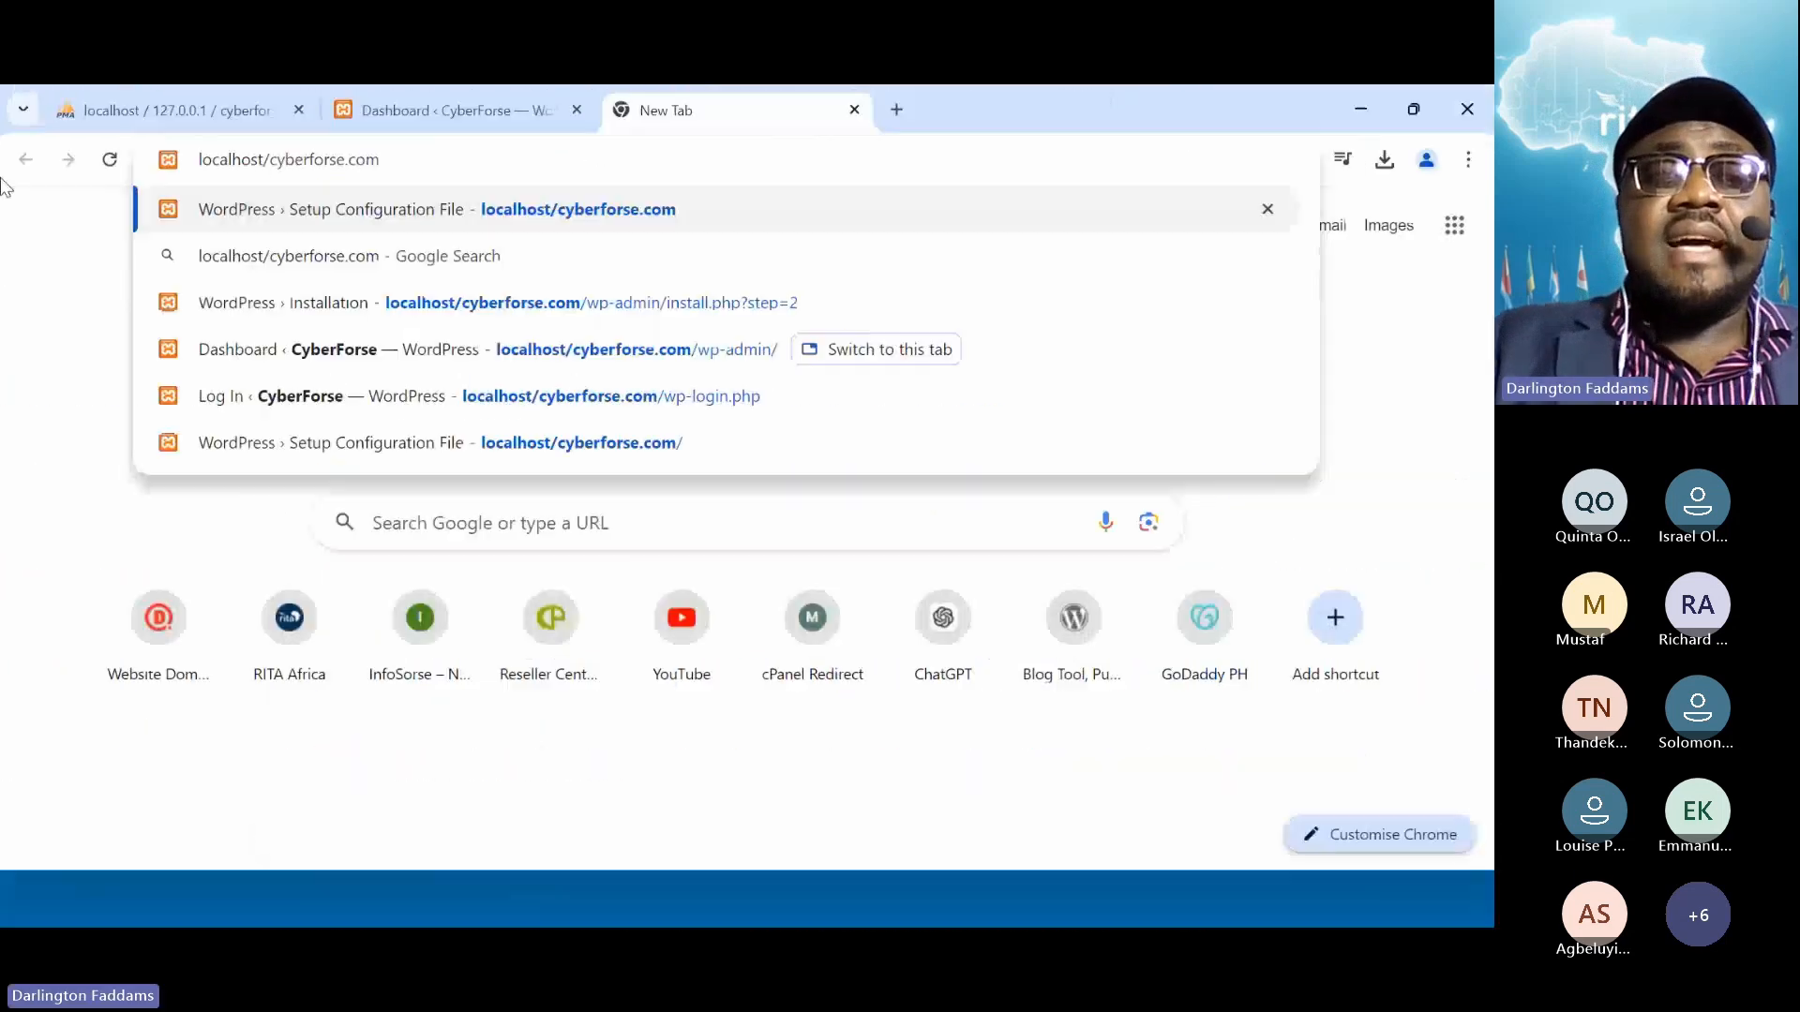
pyautogui.press('Return')
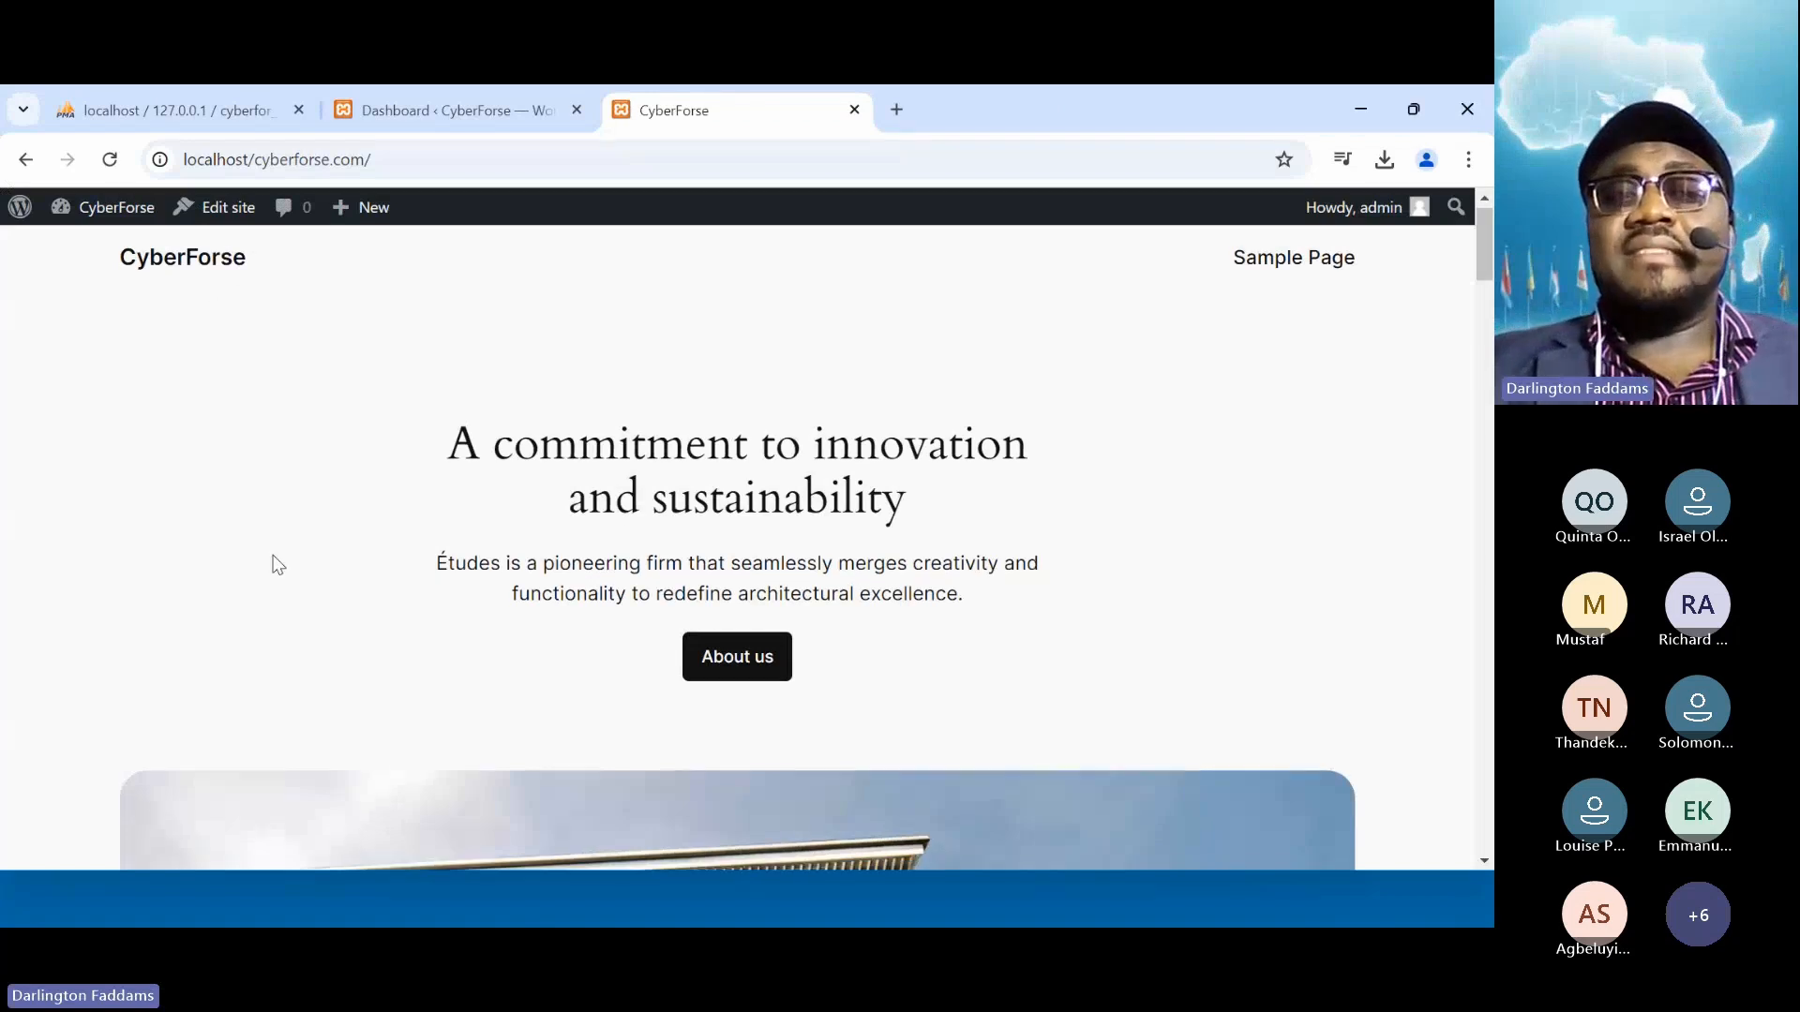
pyautogui.scroll(-15, 274, 587)
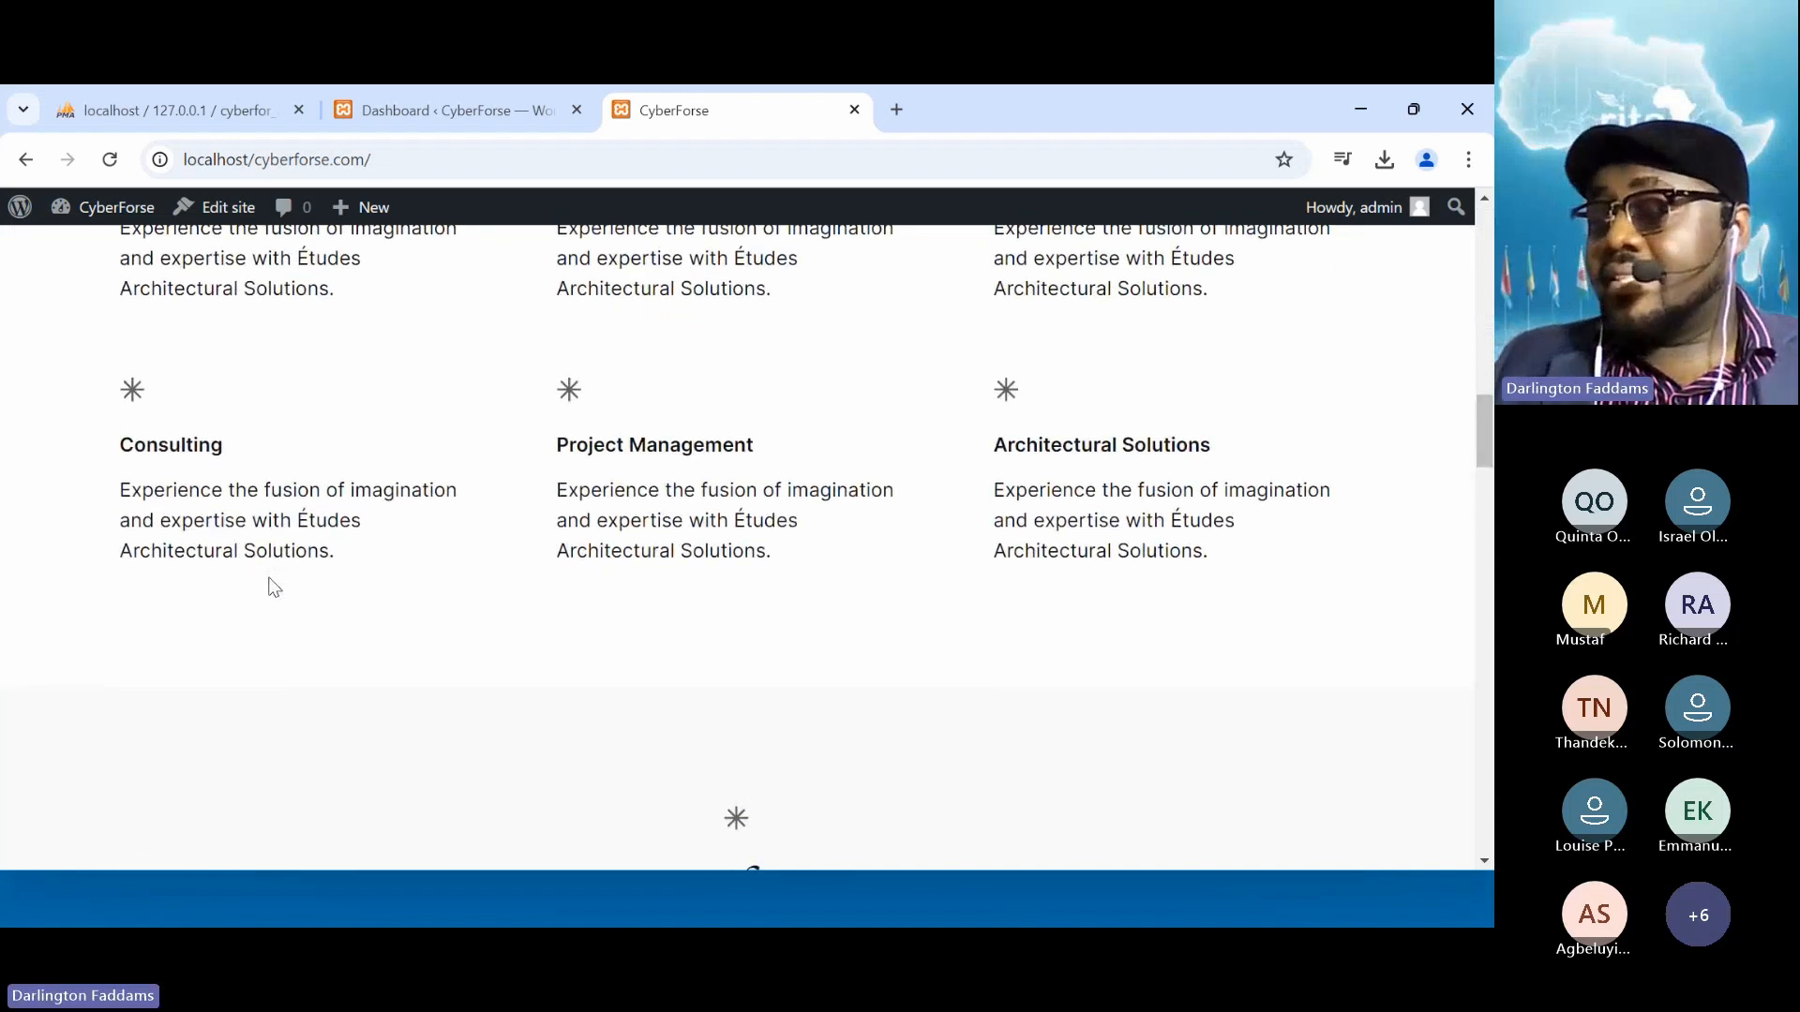
pyautogui.scroll(15, 274, 587)
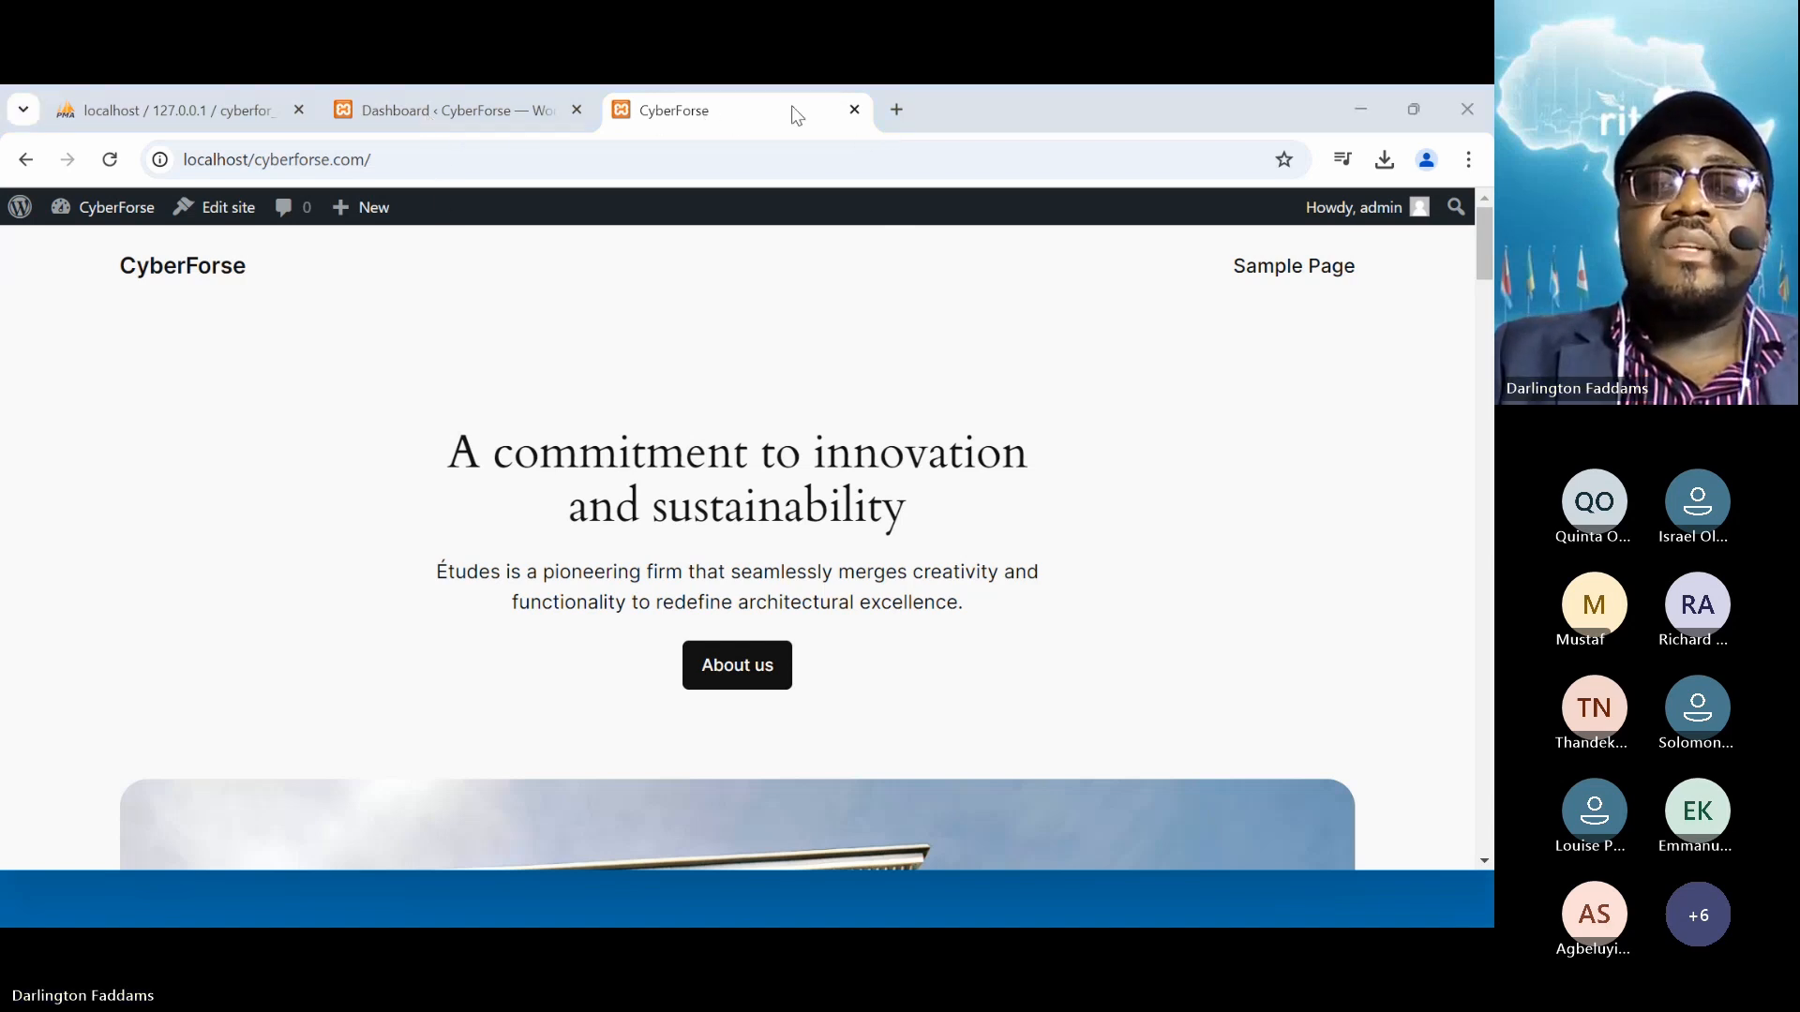
pyautogui.click(897, 111)
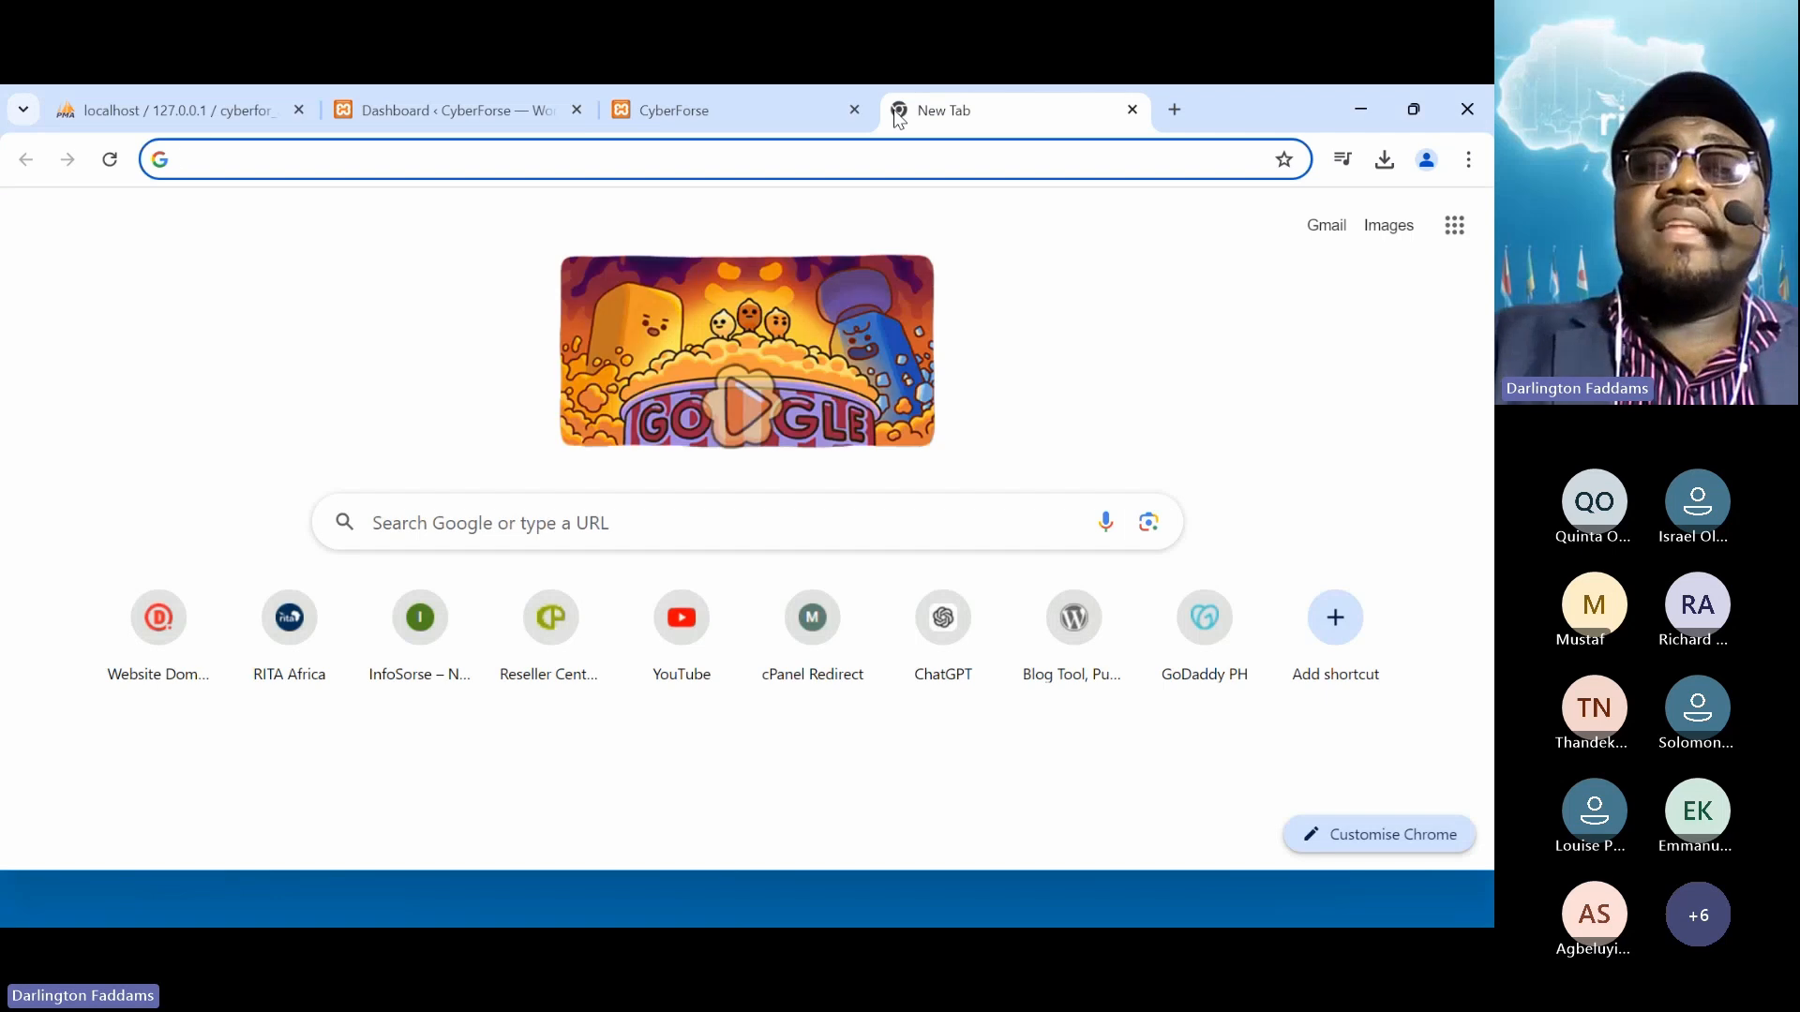
pyautogui.write('info')
pyautogui.press('Return')
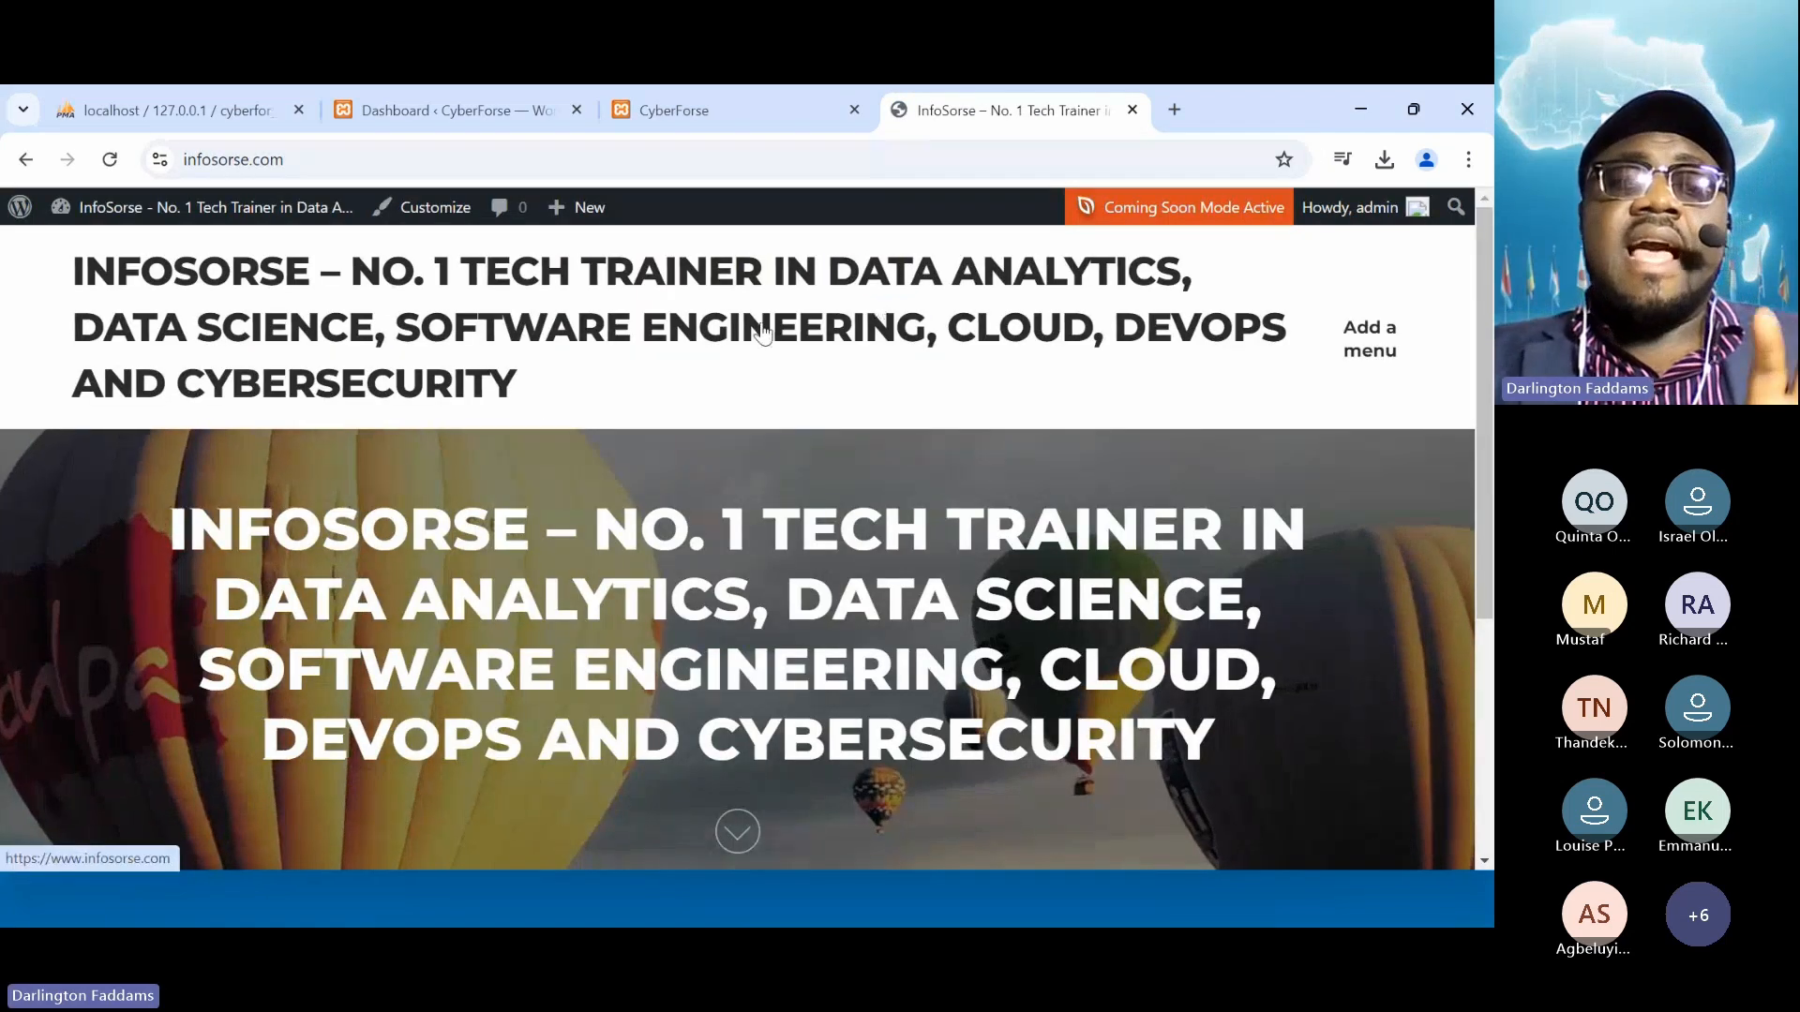
pyautogui.click(1135, 112)
pyautogui.click(1468, 160)
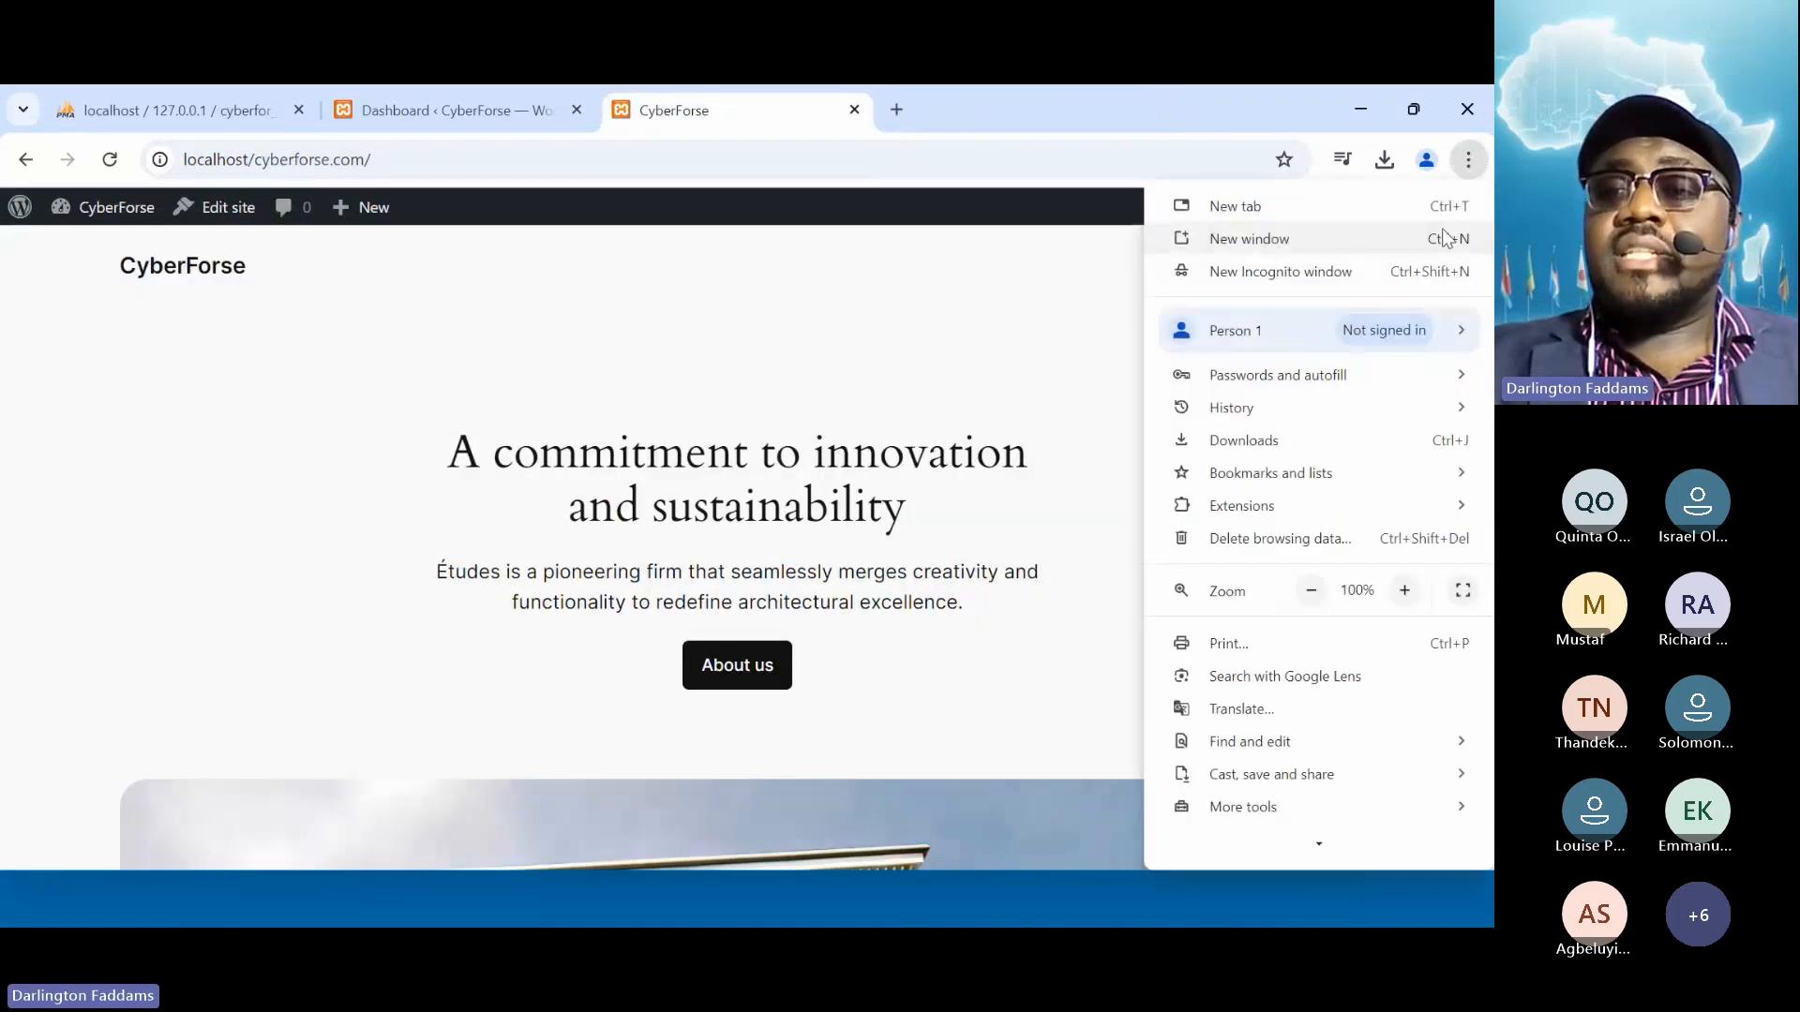
pyautogui.click(1348, 270)
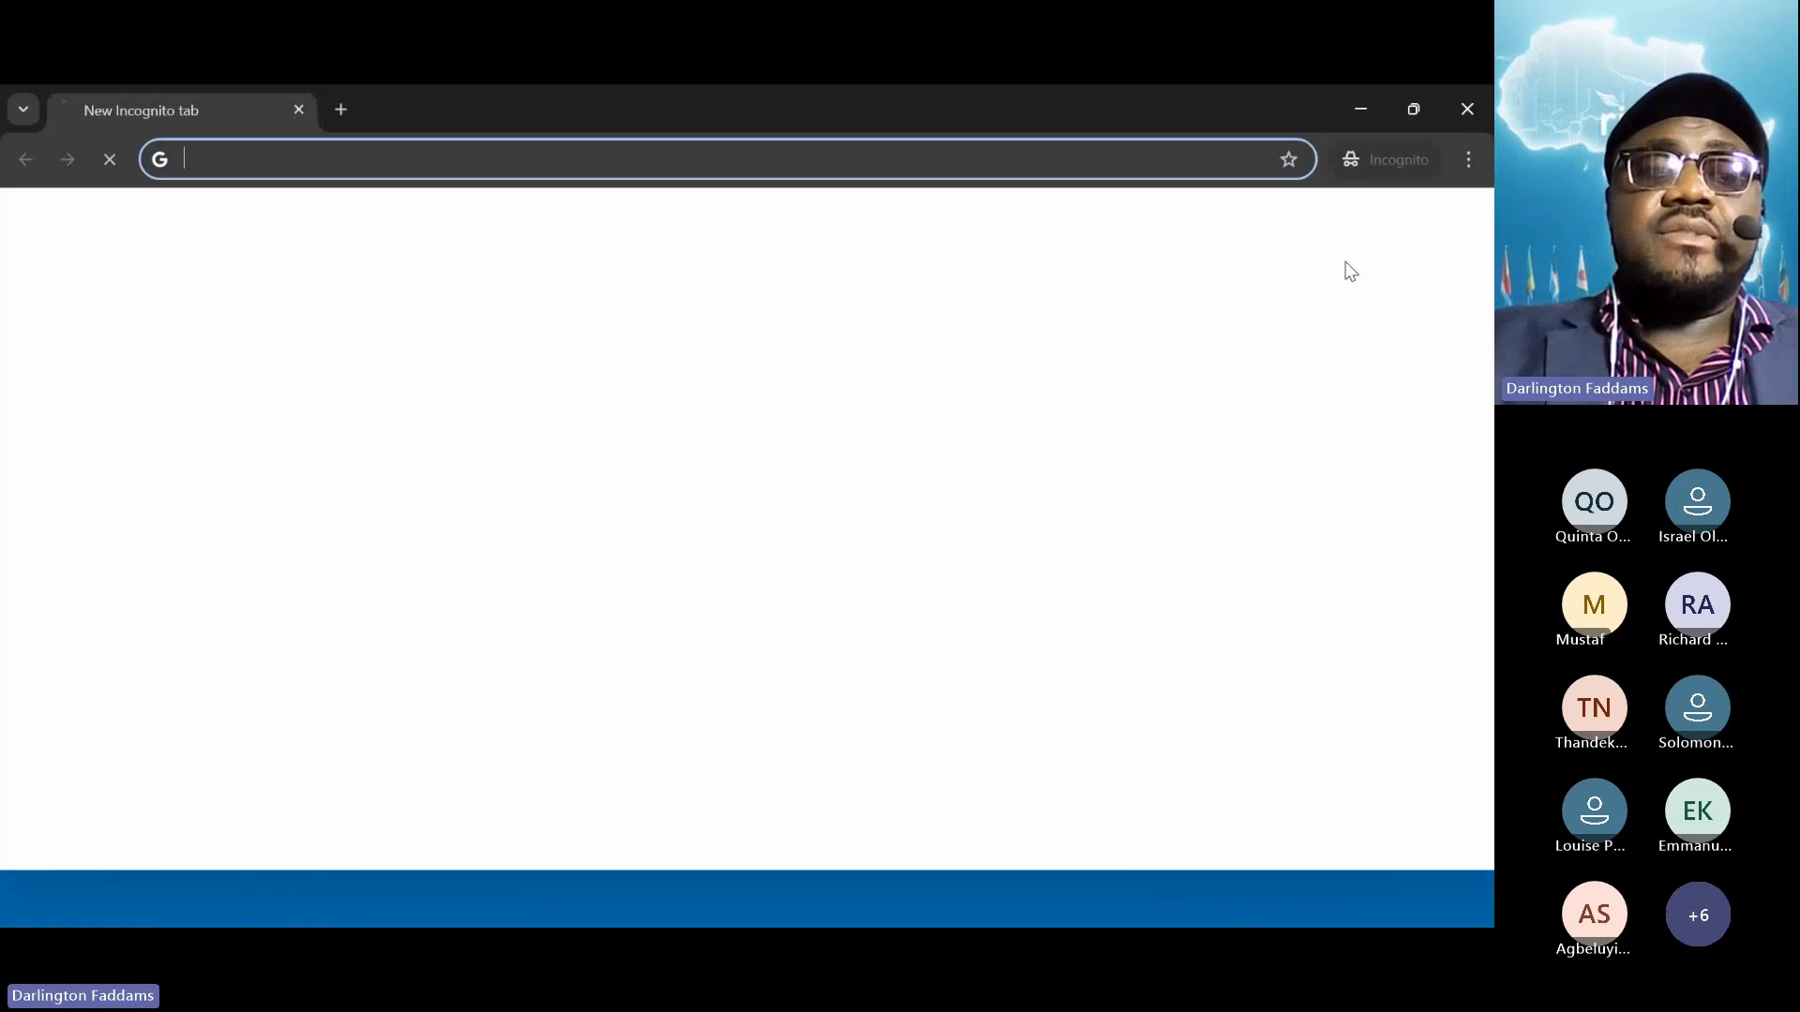
pyautogui.write('inf')
pyautogui.press('Return')
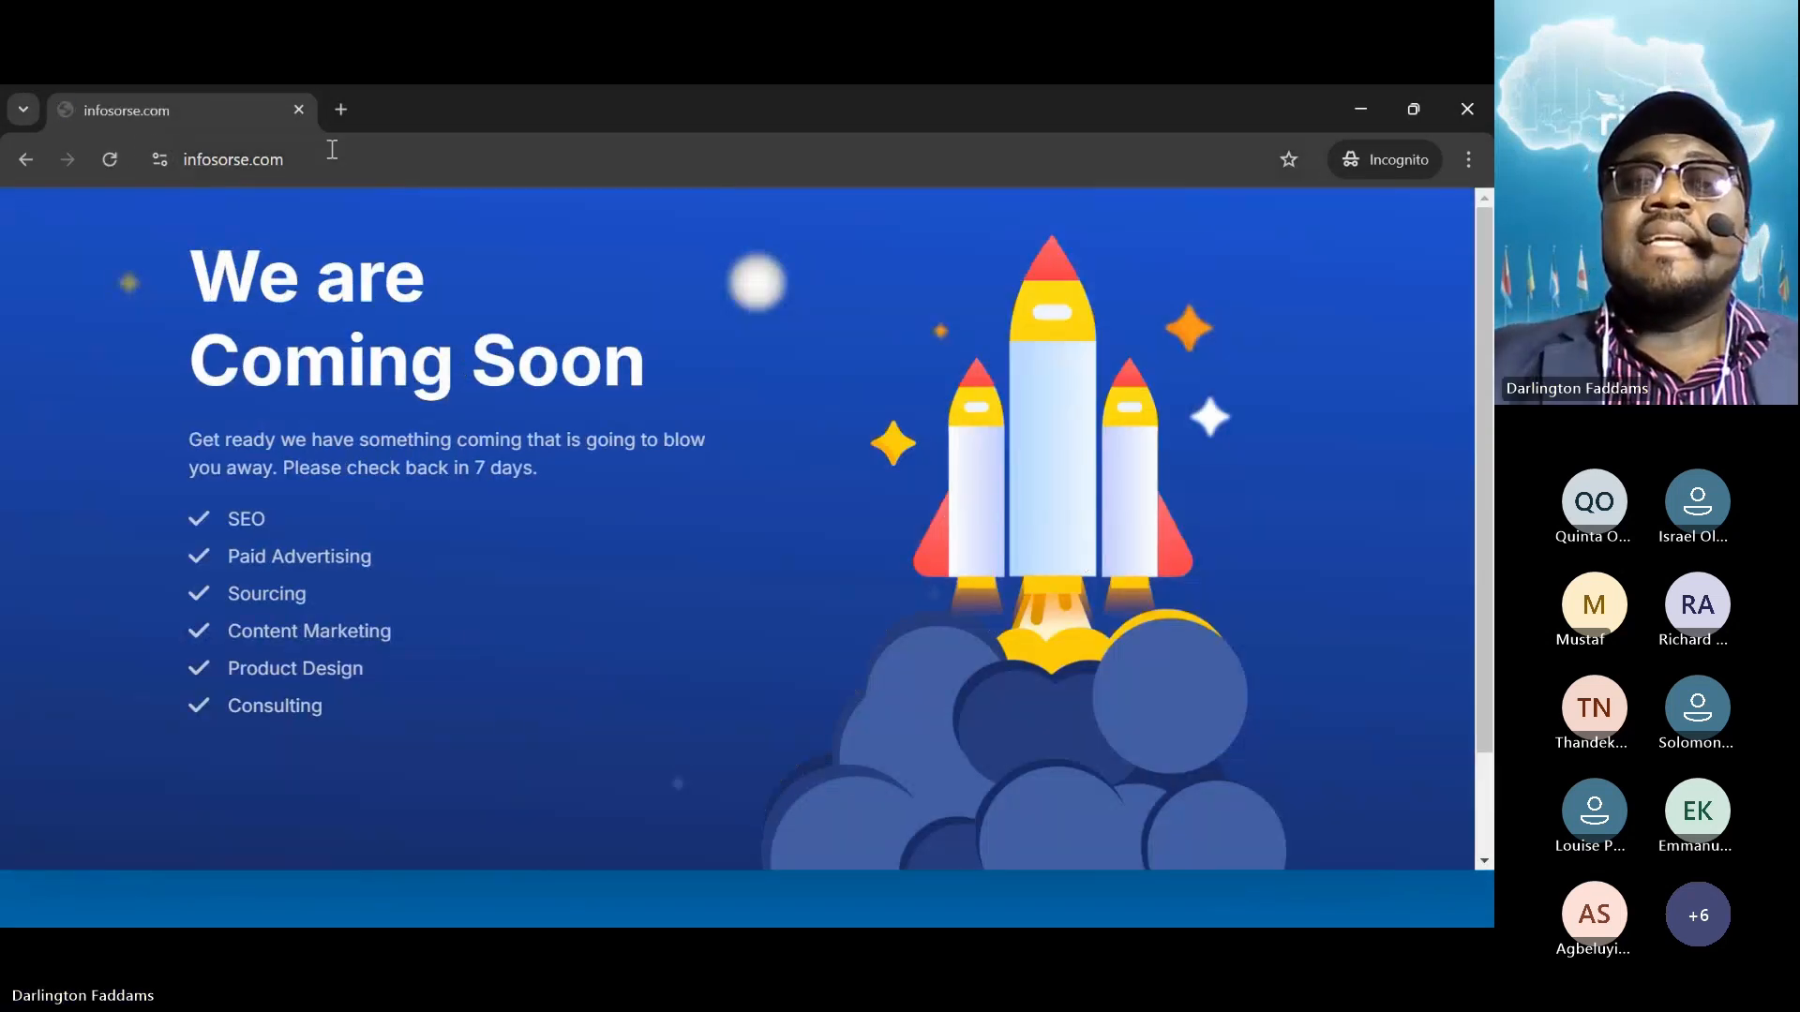
pyautogui.click(298, 110)
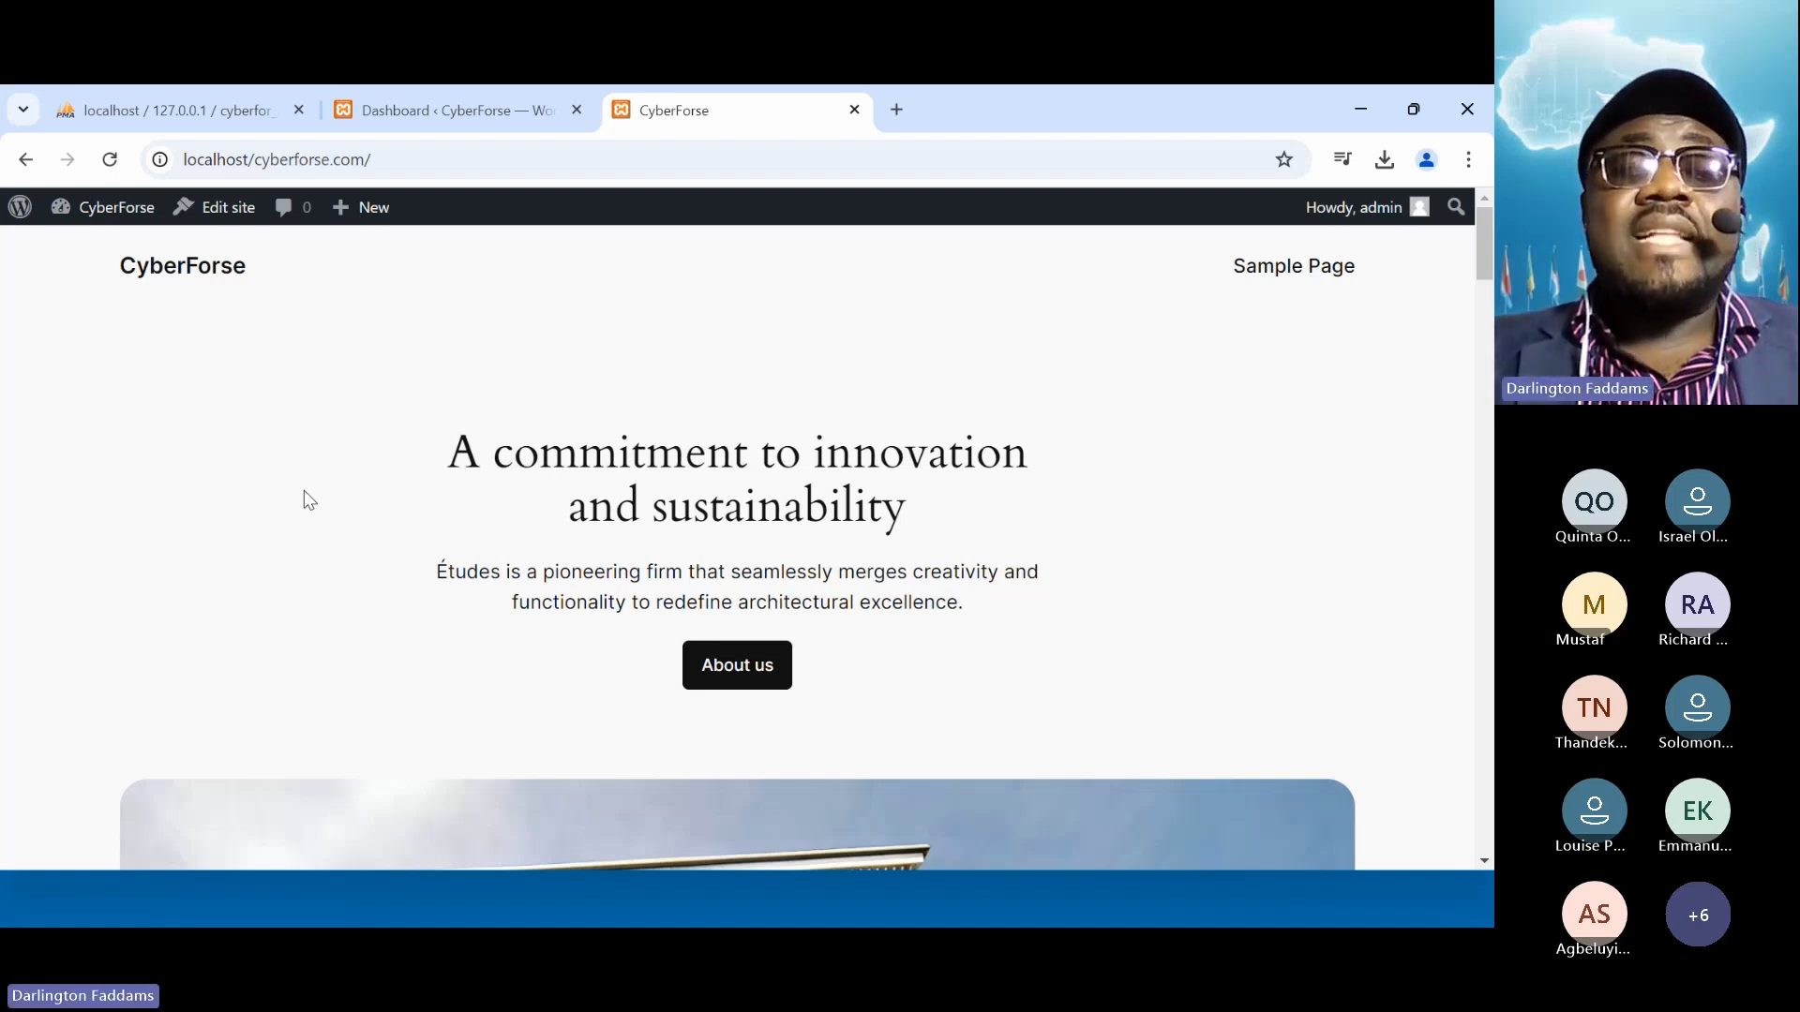
# Navigate File Explorer up to the xampp htdocs folder
pyautogui.hotkey('alt', 'Tab')
pyautogui.hotkey('alt', 'Tab')
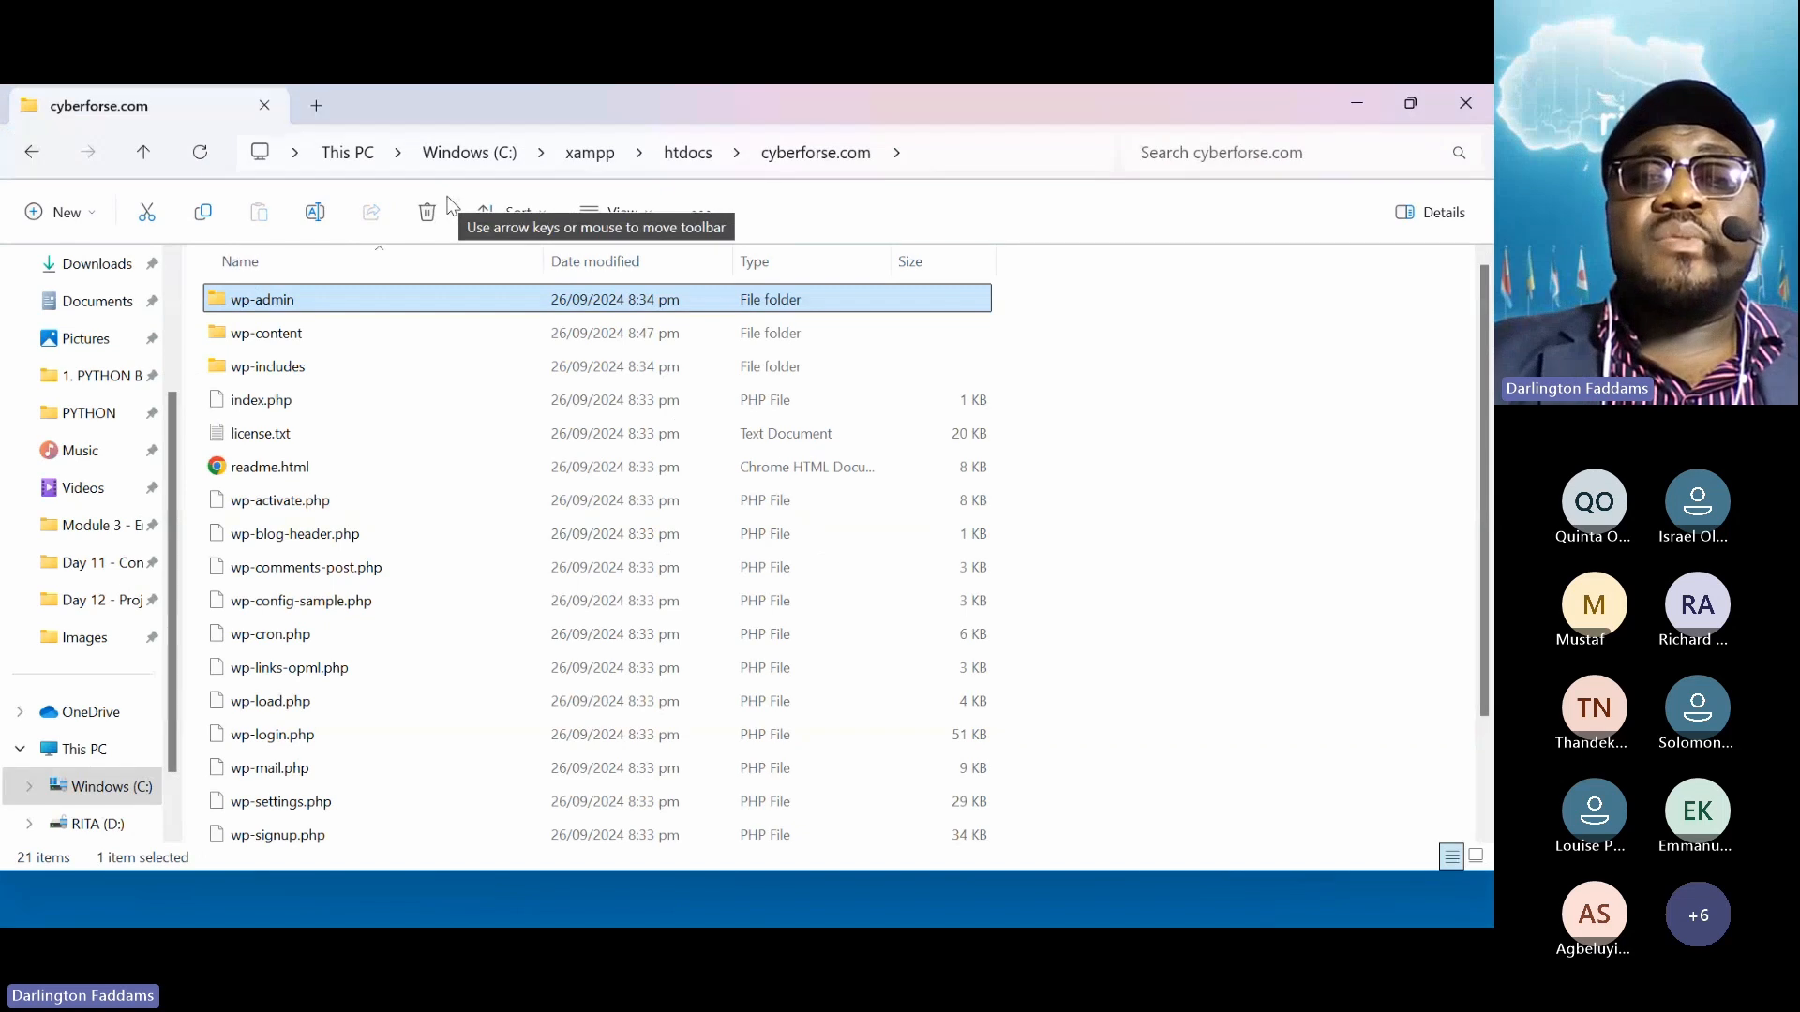
pyautogui.click(682, 154)
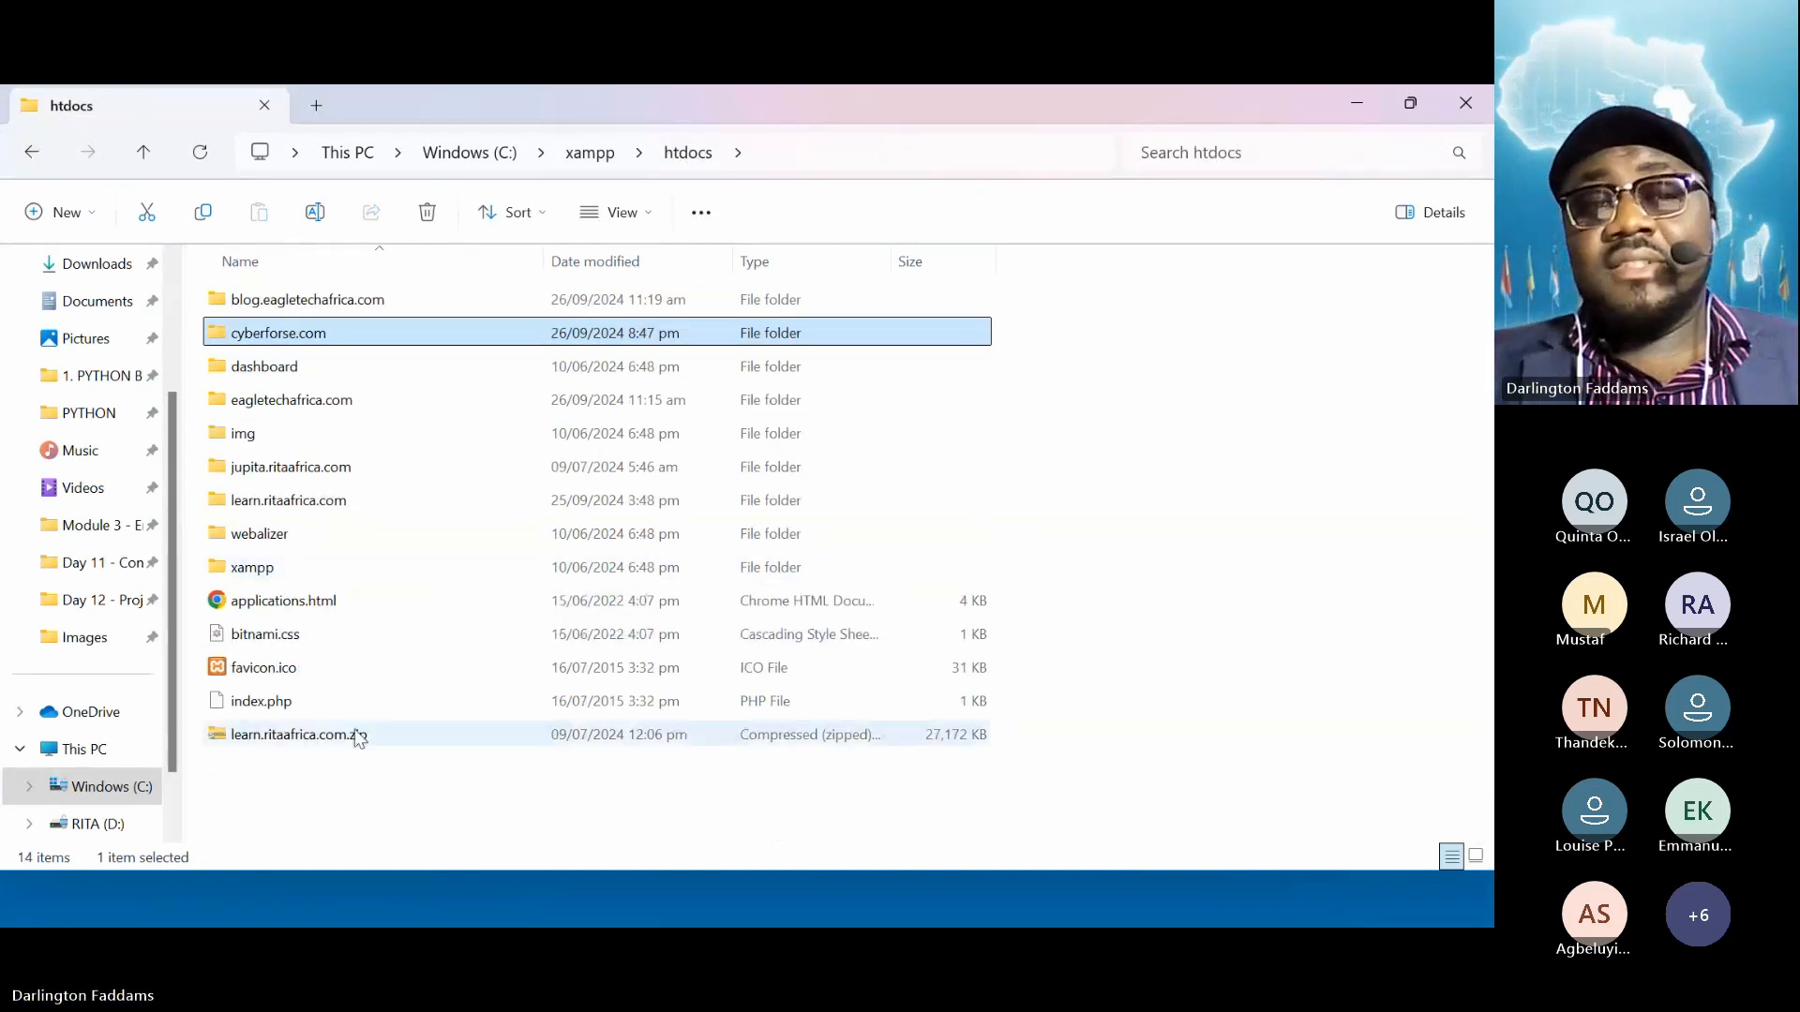
pyautogui.click(354, 802)
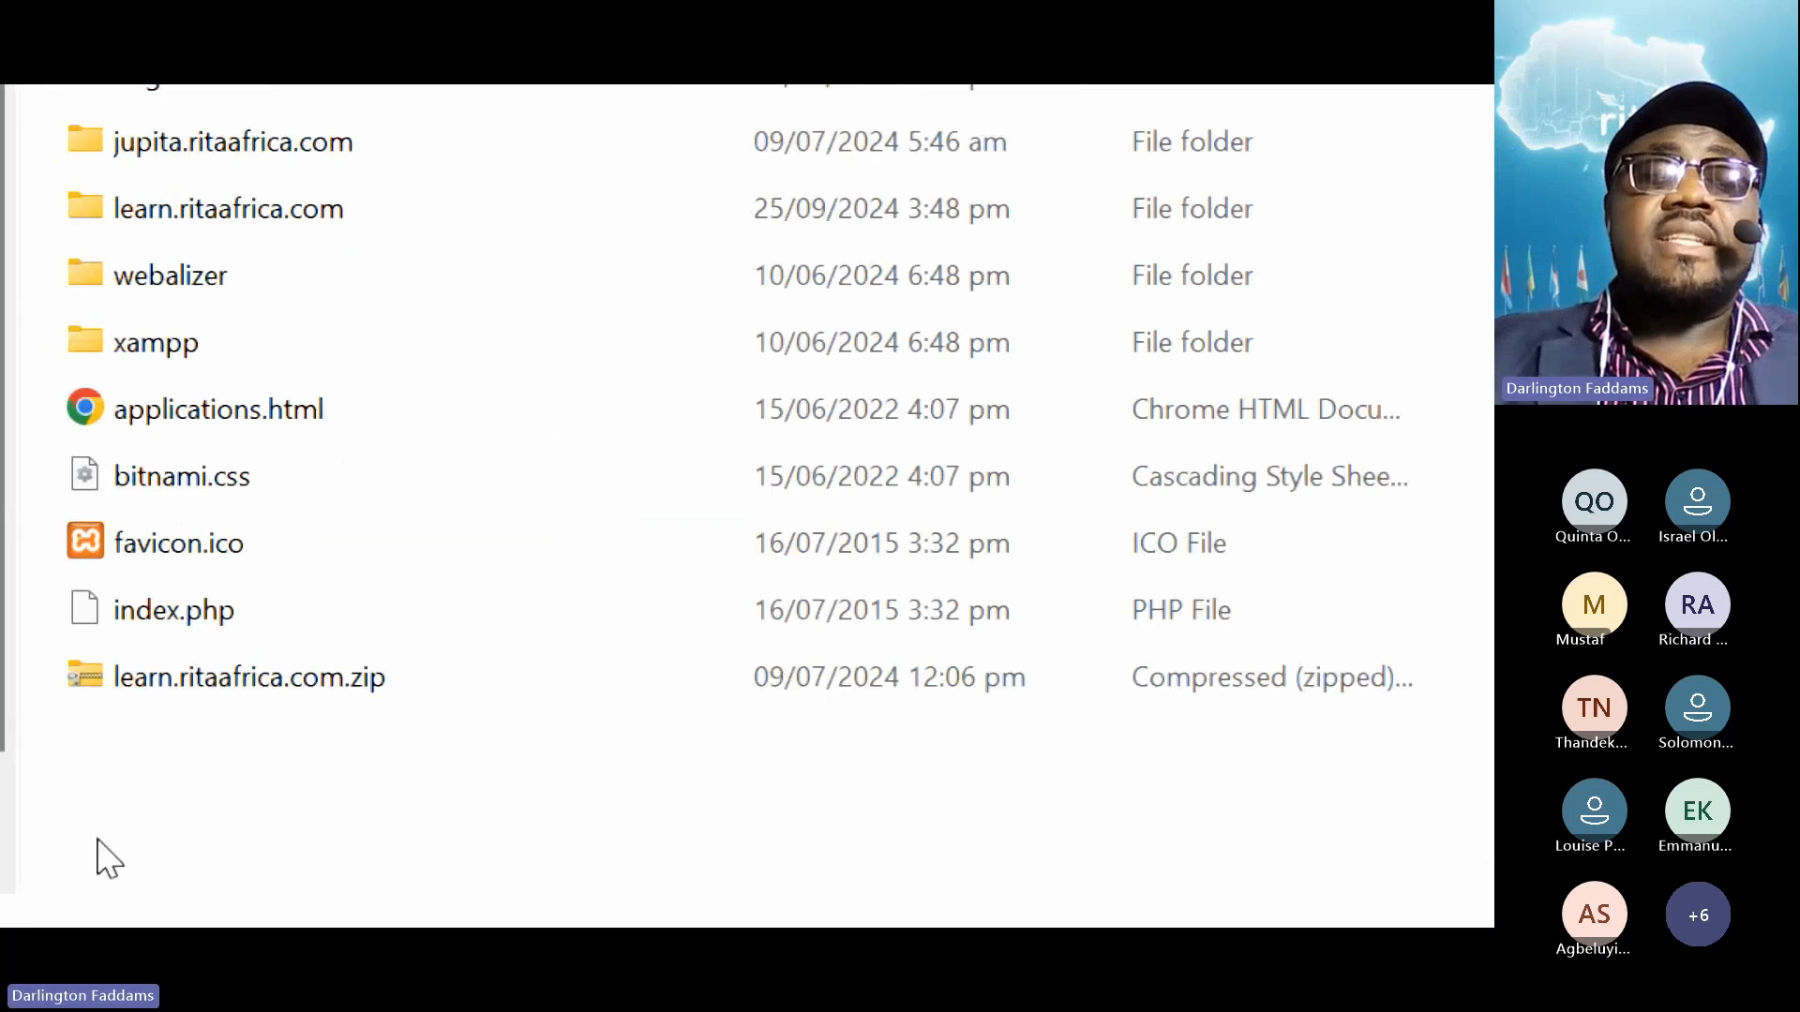
# Create a folder named blog.cyberforse.com in htdocs and open it
pyautogui.rightClick(466, 697)
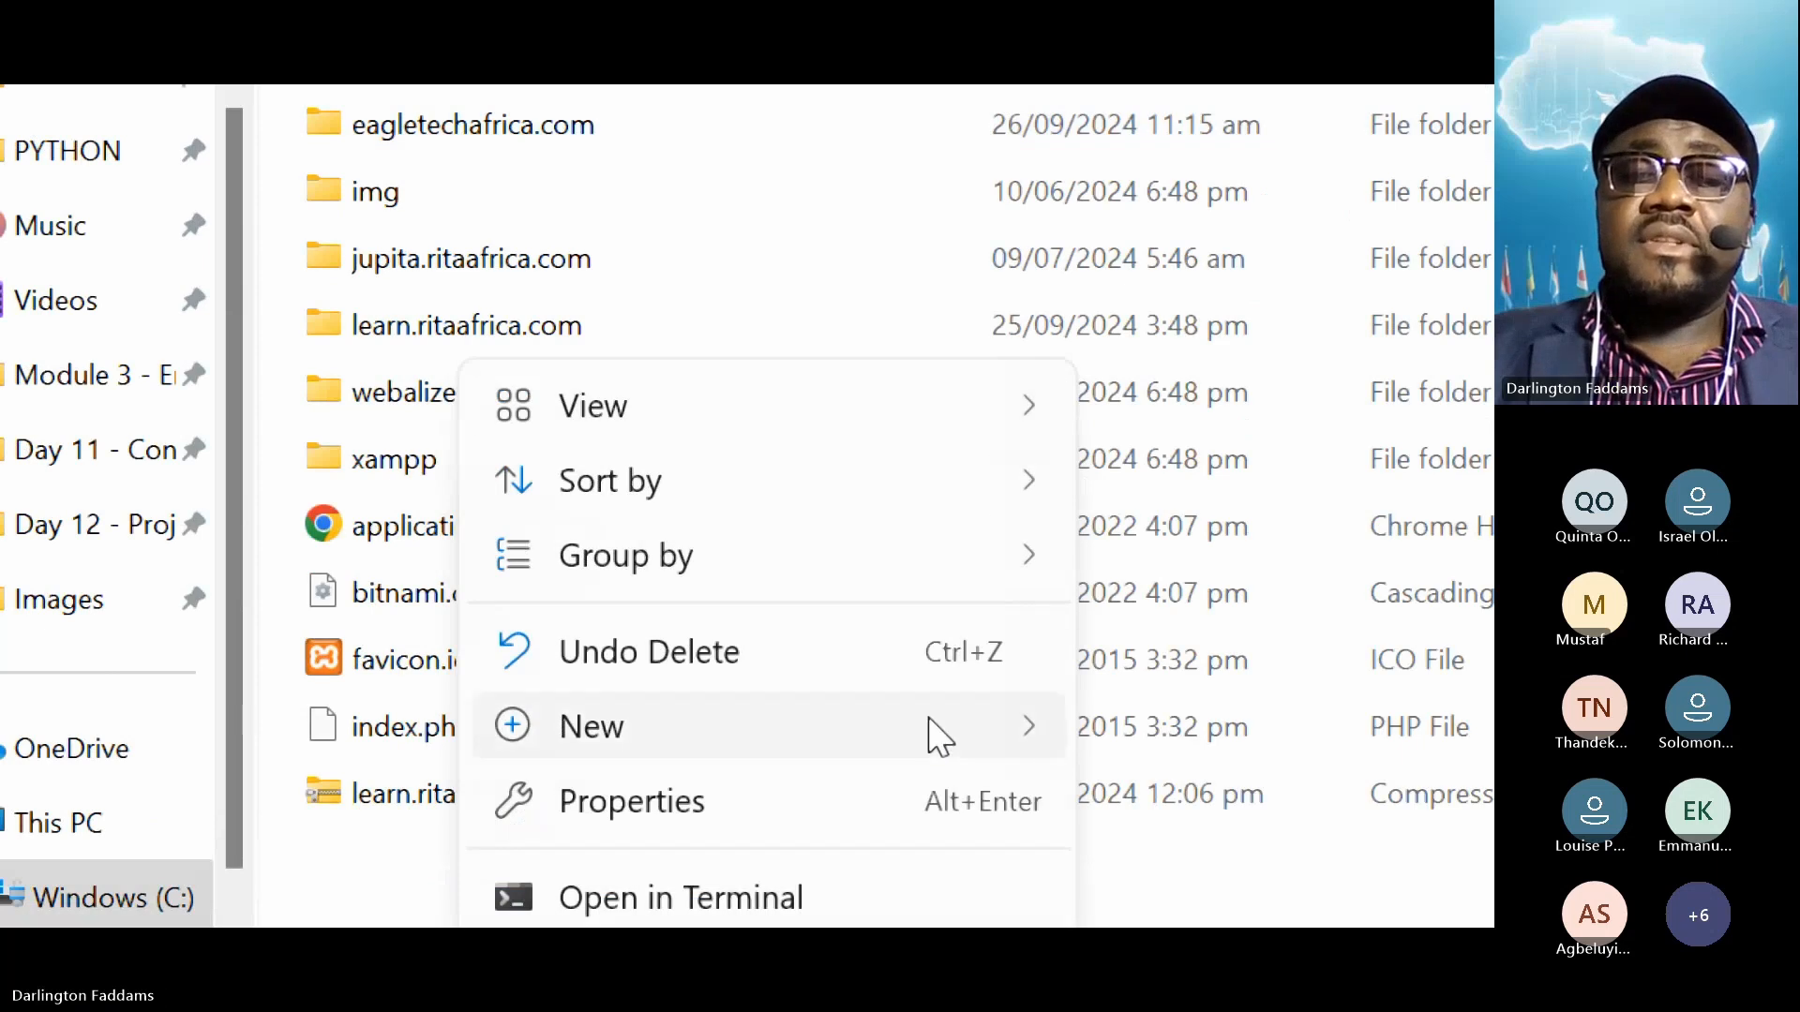
pyautogui.moveTo(937, 735)
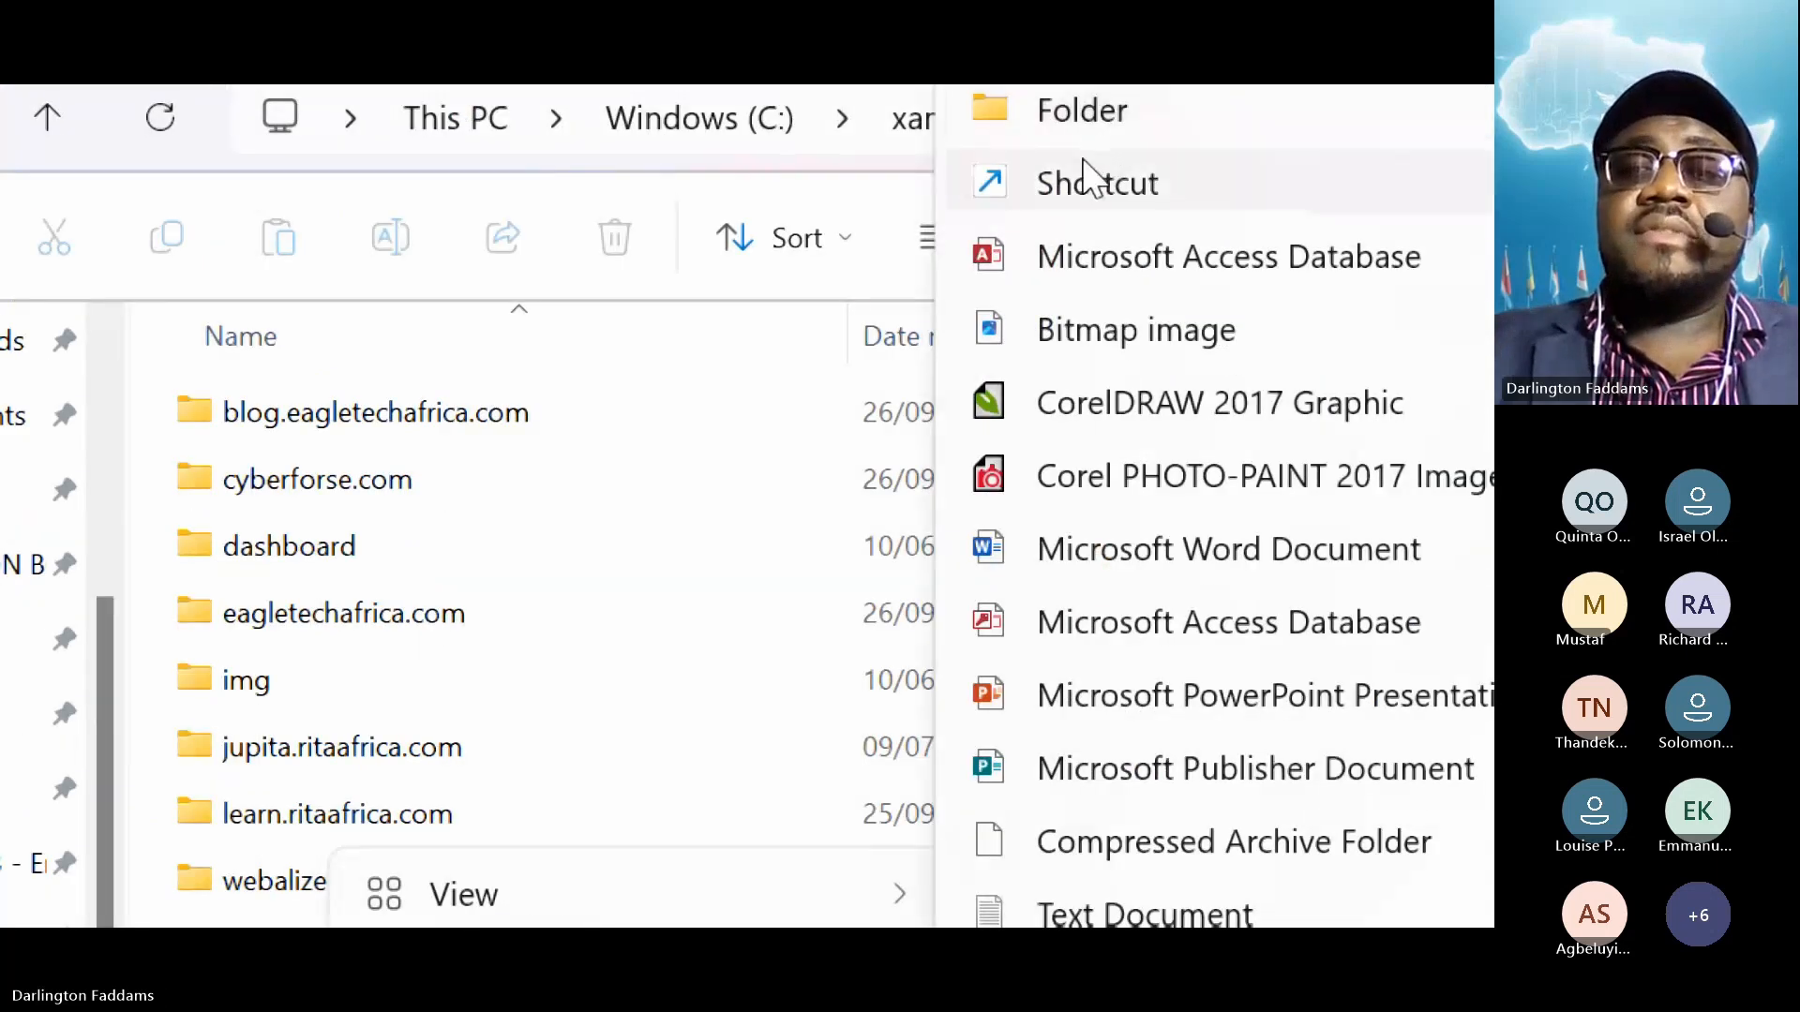
pyautogui.click(1085, 141)
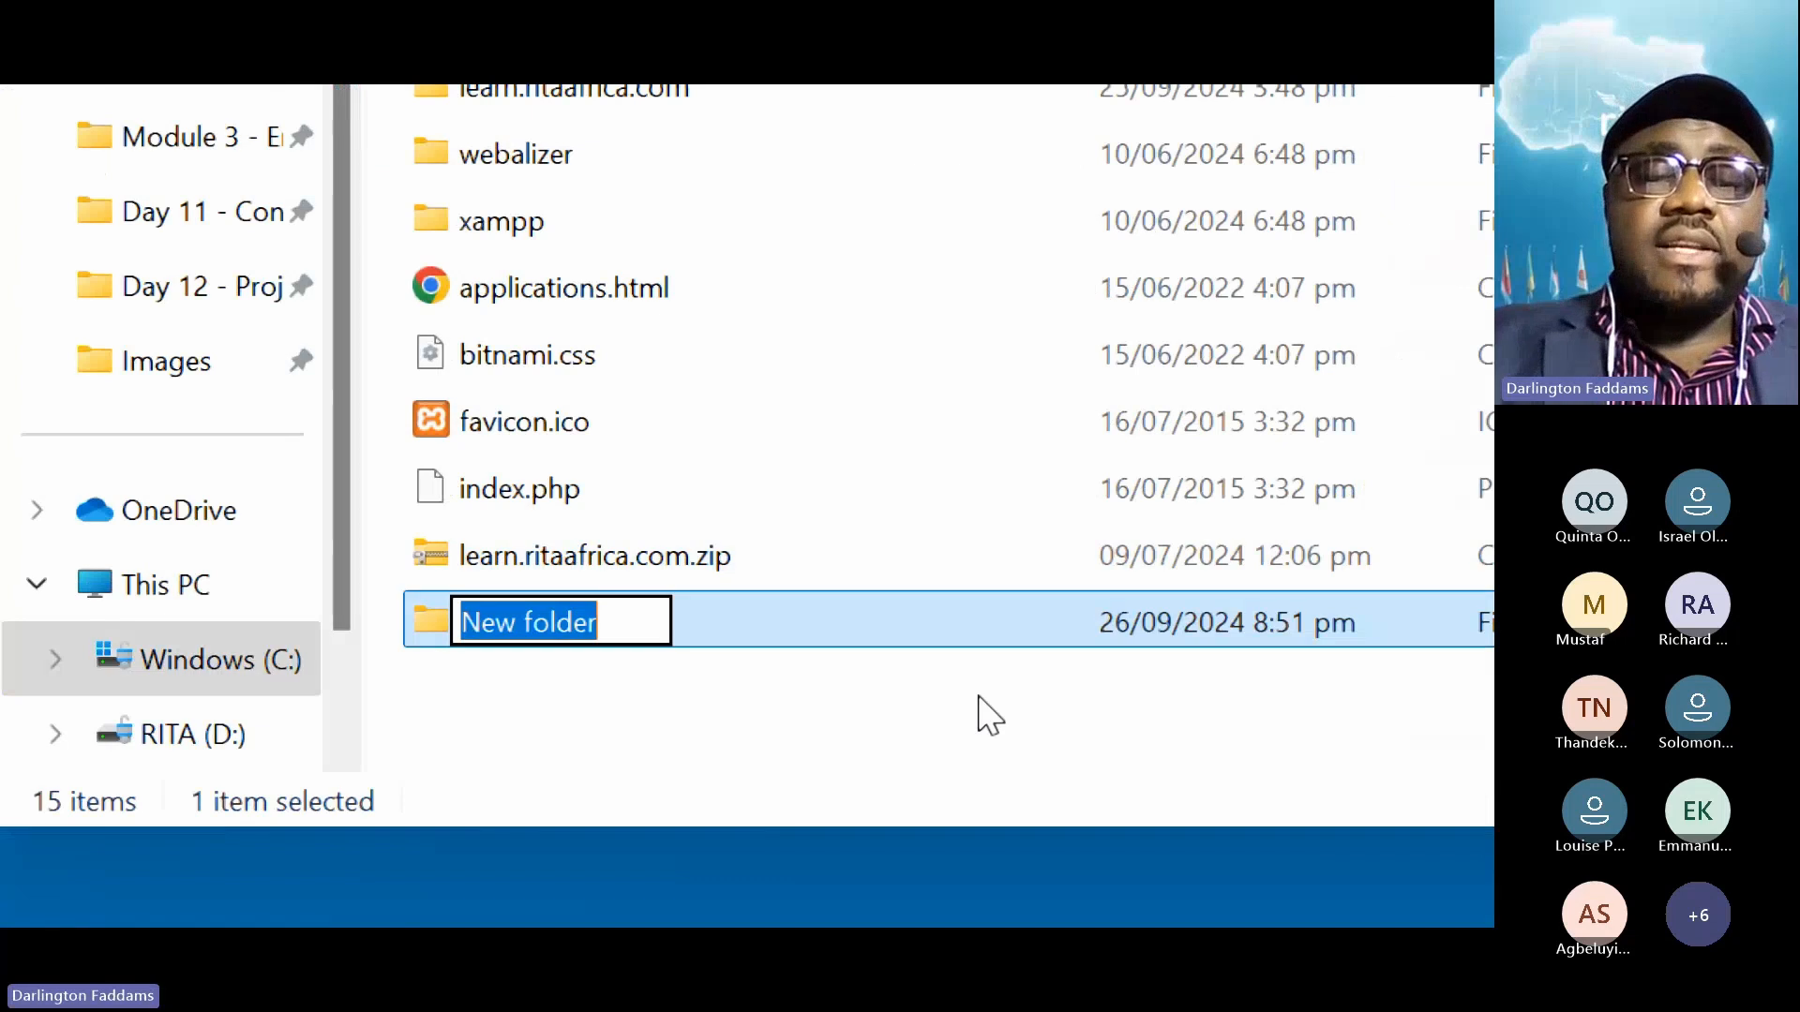
pyautogui.write('blog.')
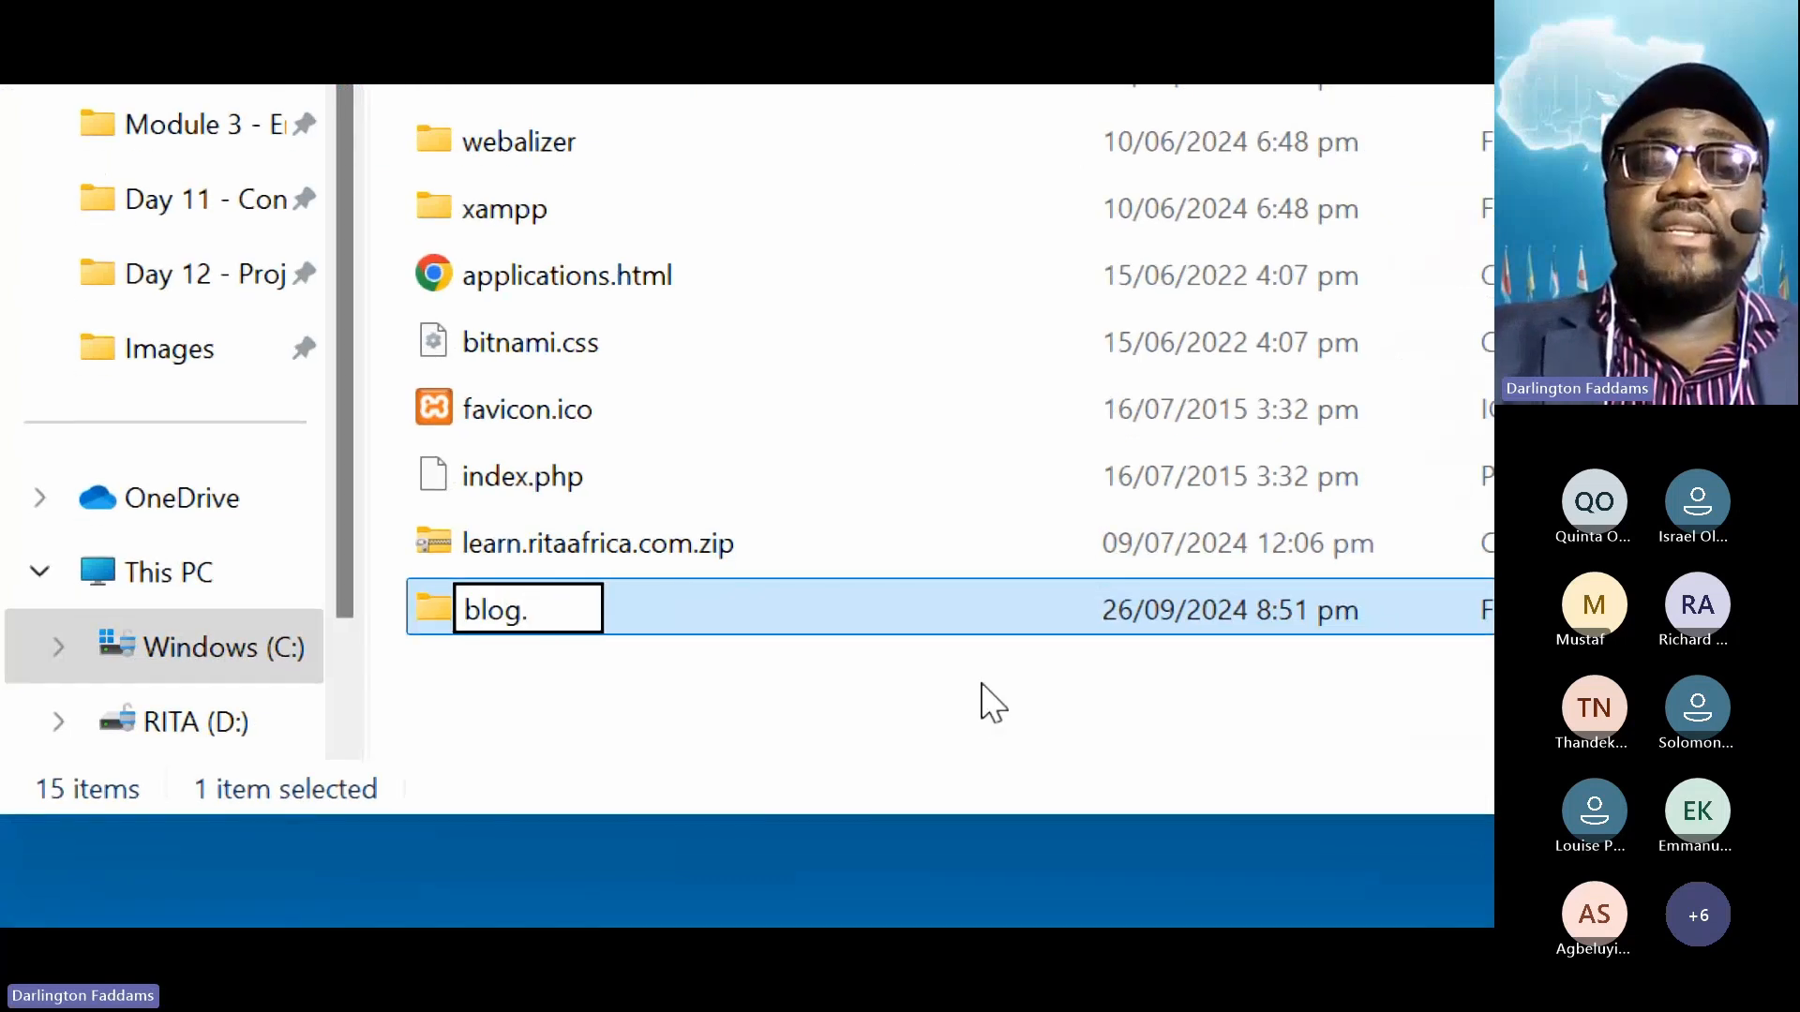
pyautogui.write('cyberforse.com')
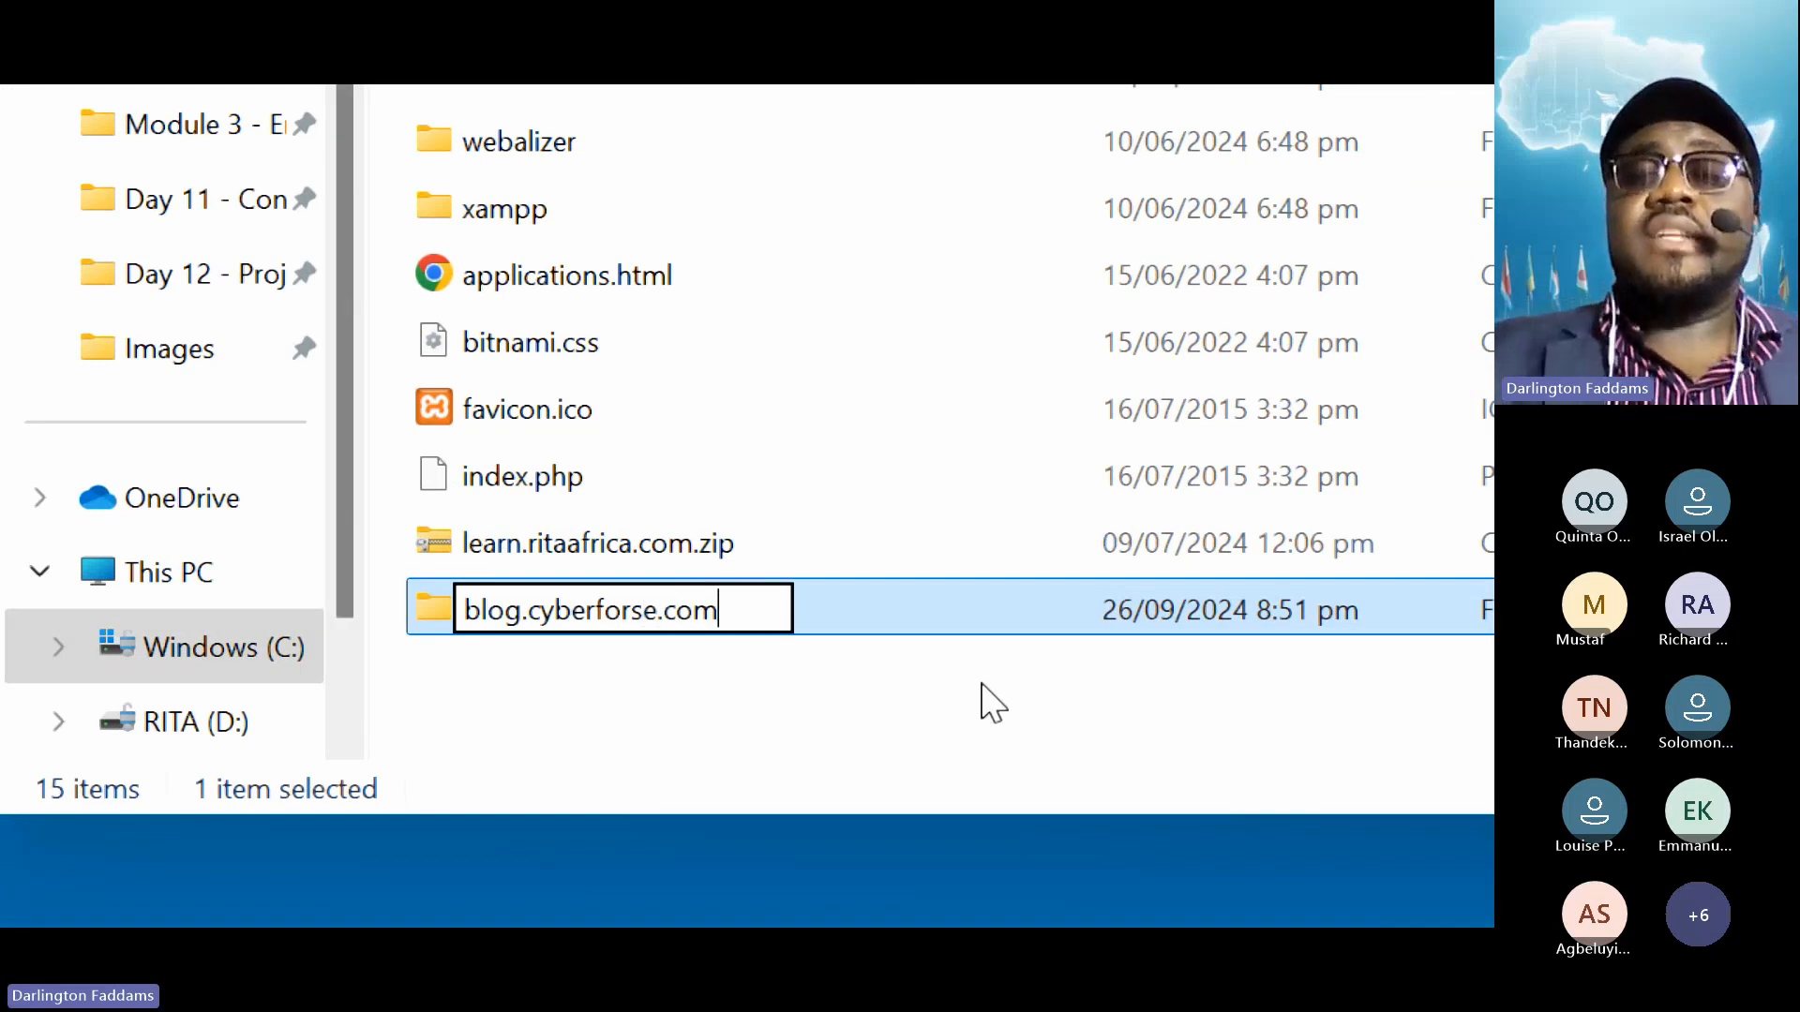
pyautogui.press('Return')
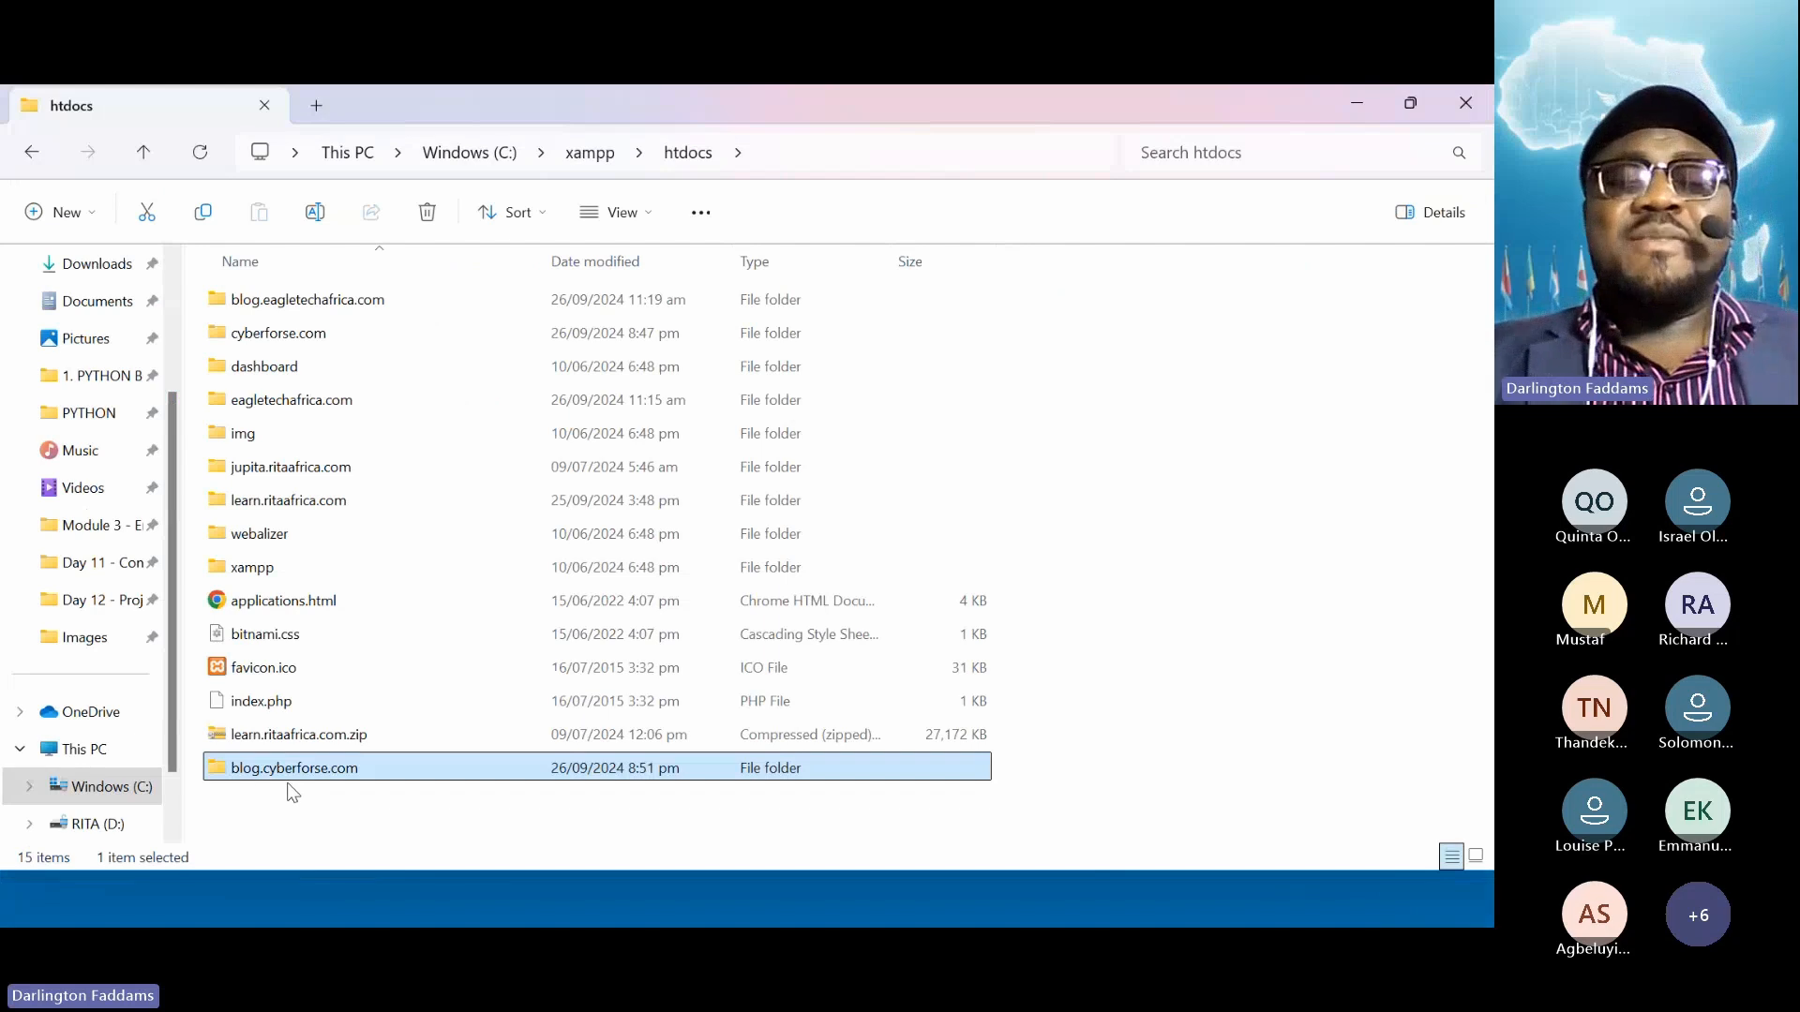
pyautogui.doubleClick(293, 776)
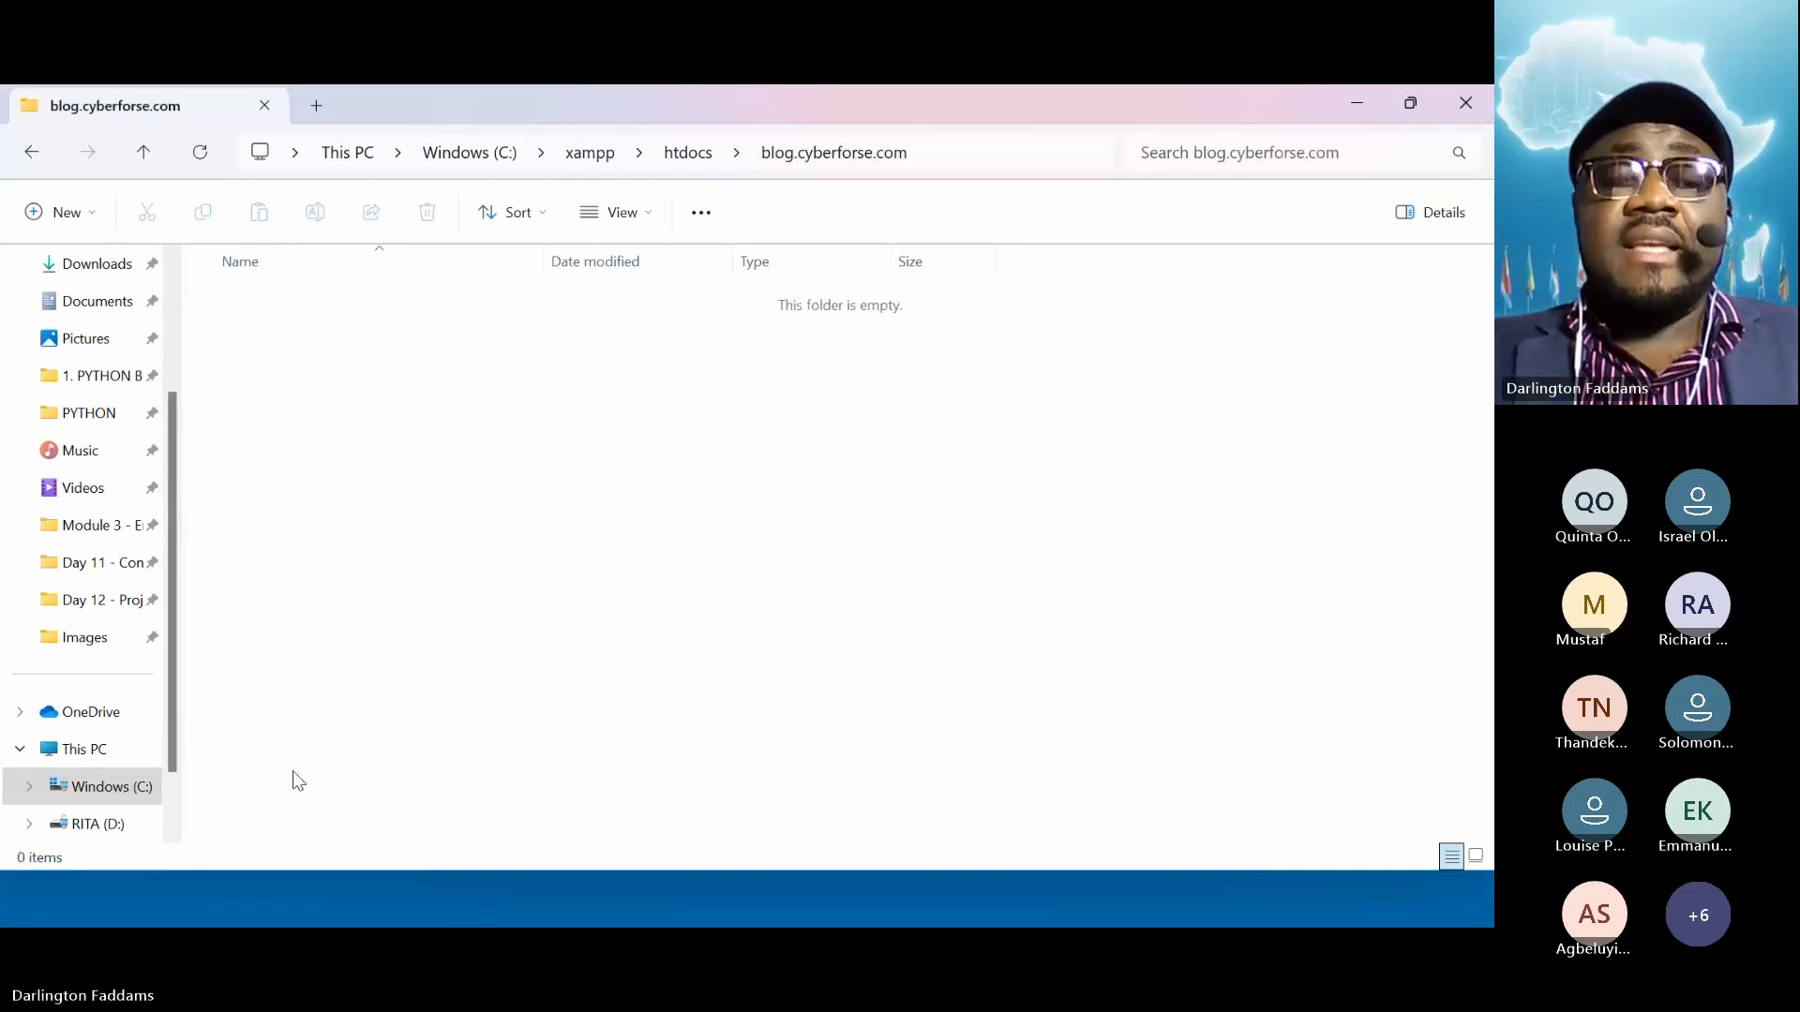
pyautogui.hotkey('alt', 'Tab')
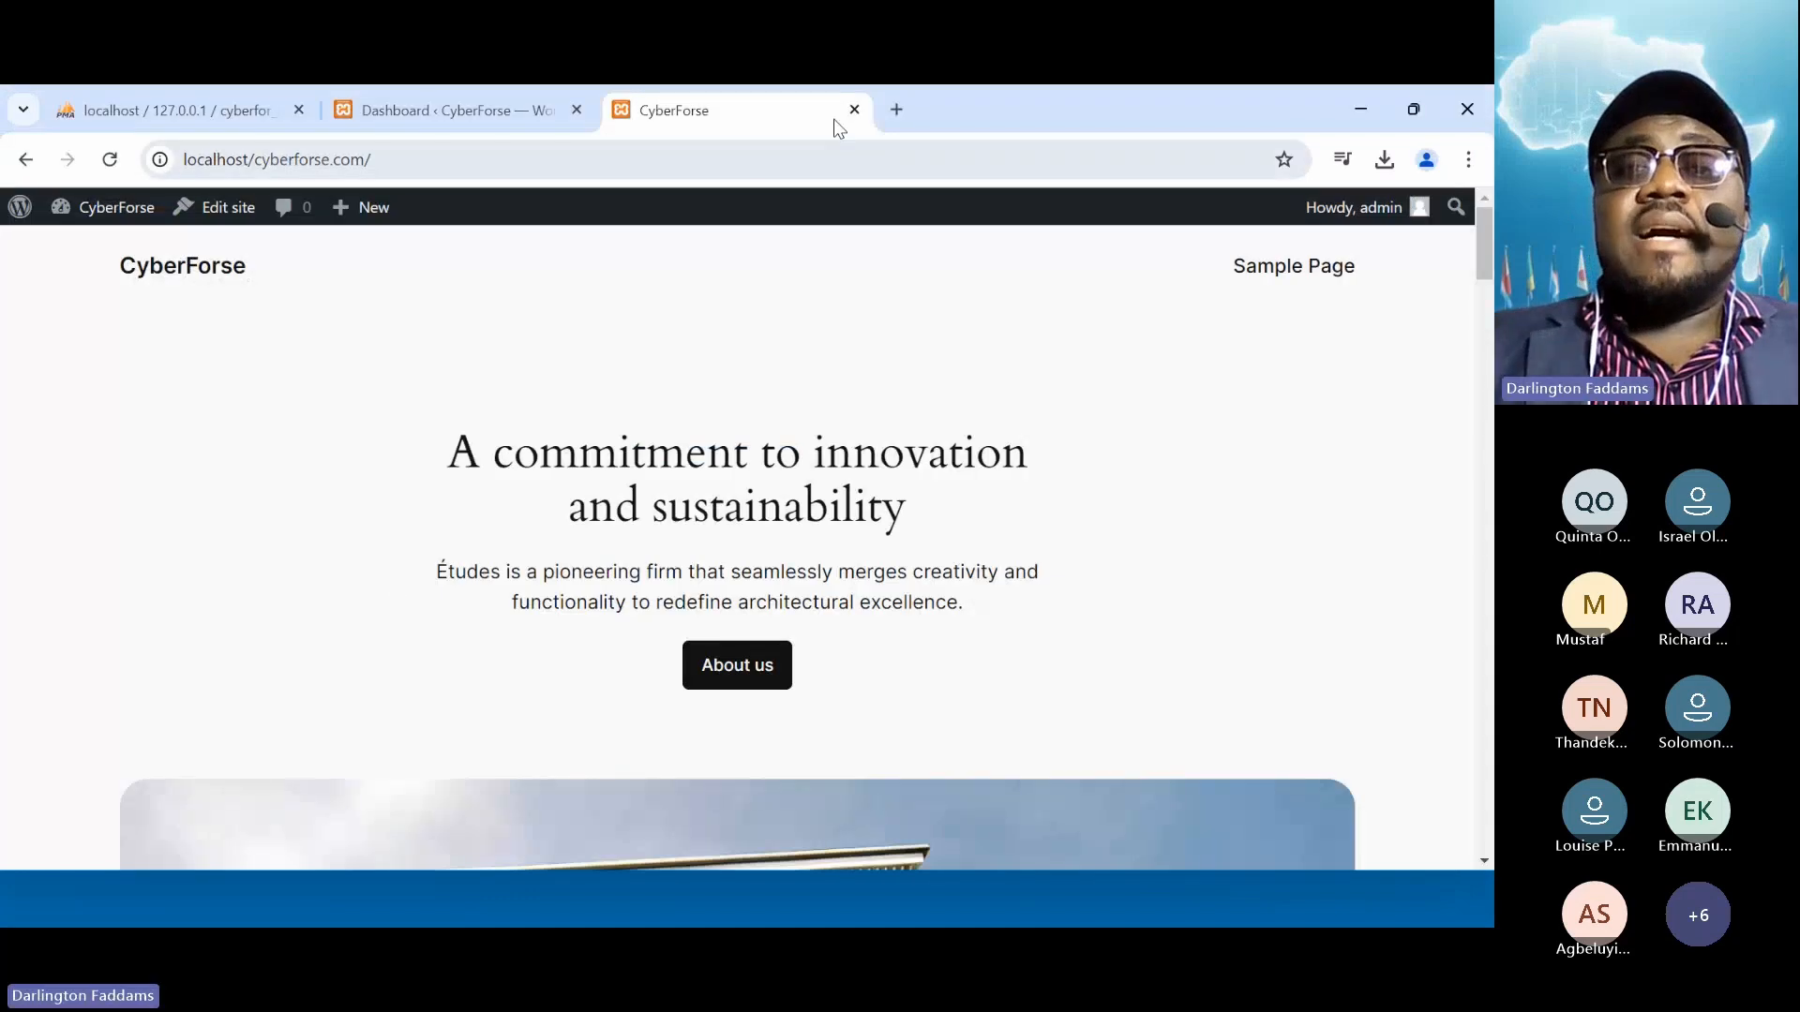
# Load localhost/blog.cyberforse.com in a new Chrome tab
pyautogui.click(898, 109)
pyautogui.write('localh')
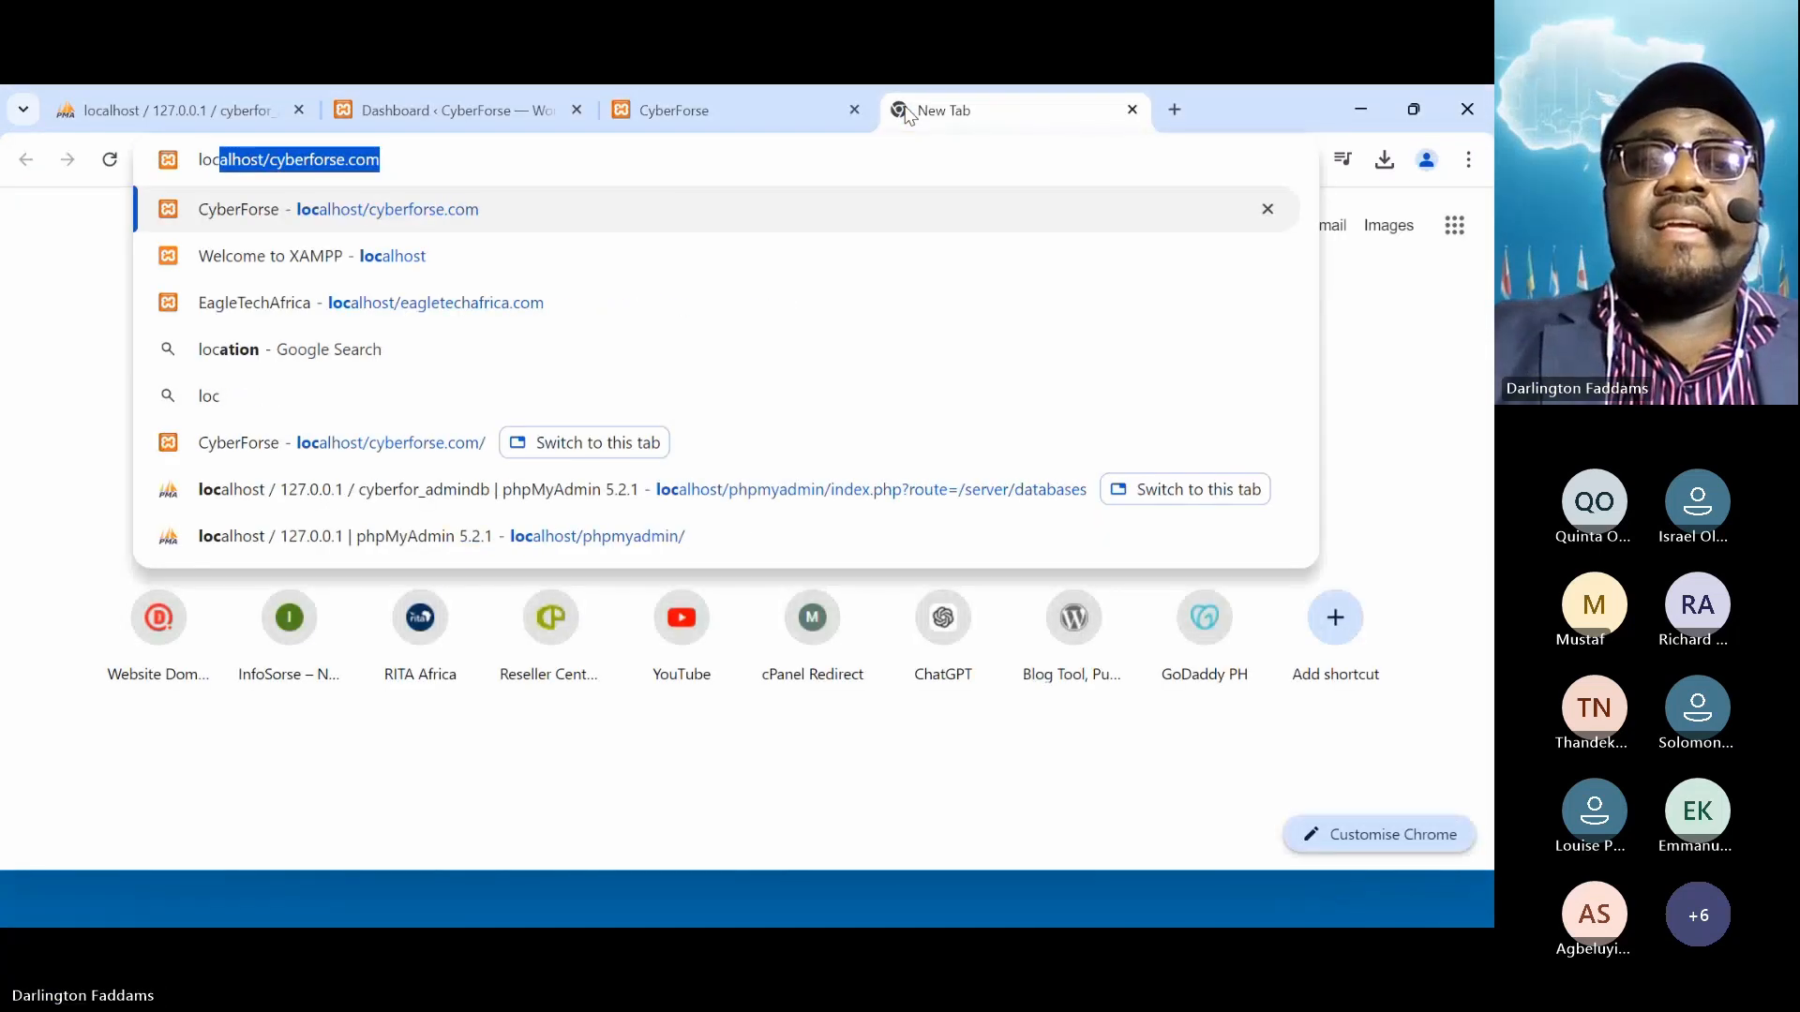
pyautogui.press('BackSpace')
pyautogui.write('alhost/')
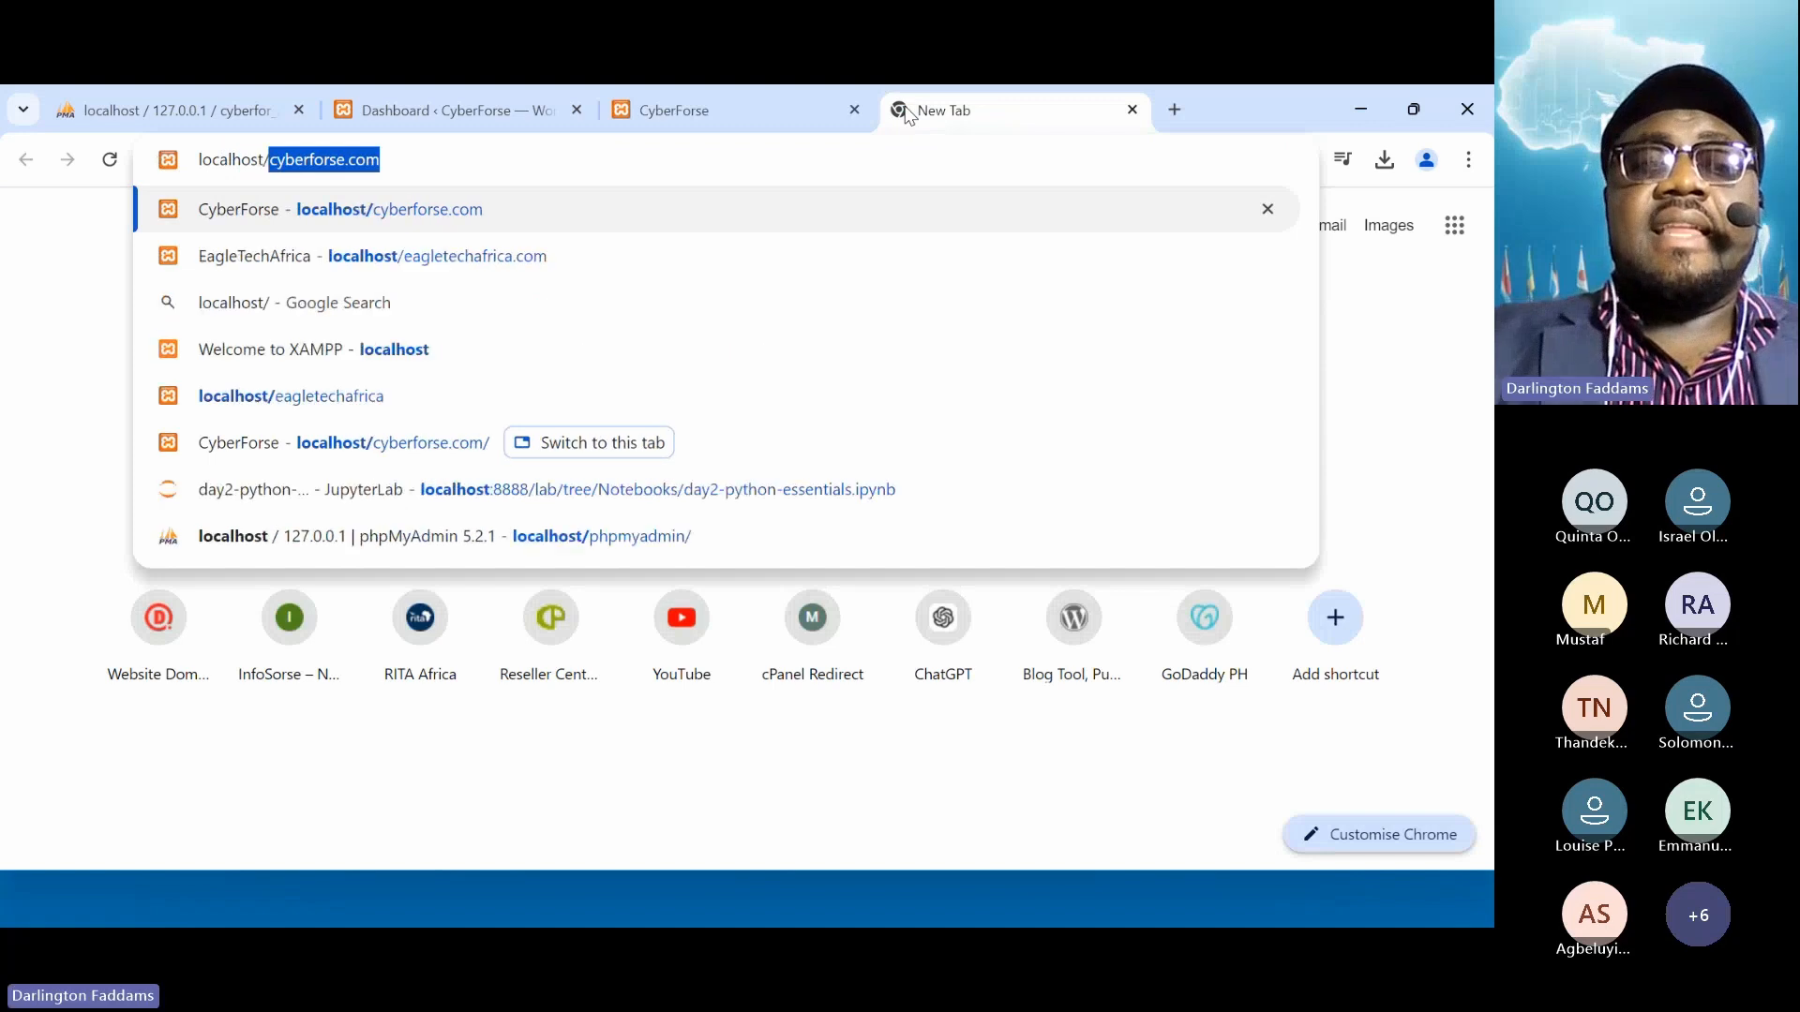
pyautogui.write('blog.')
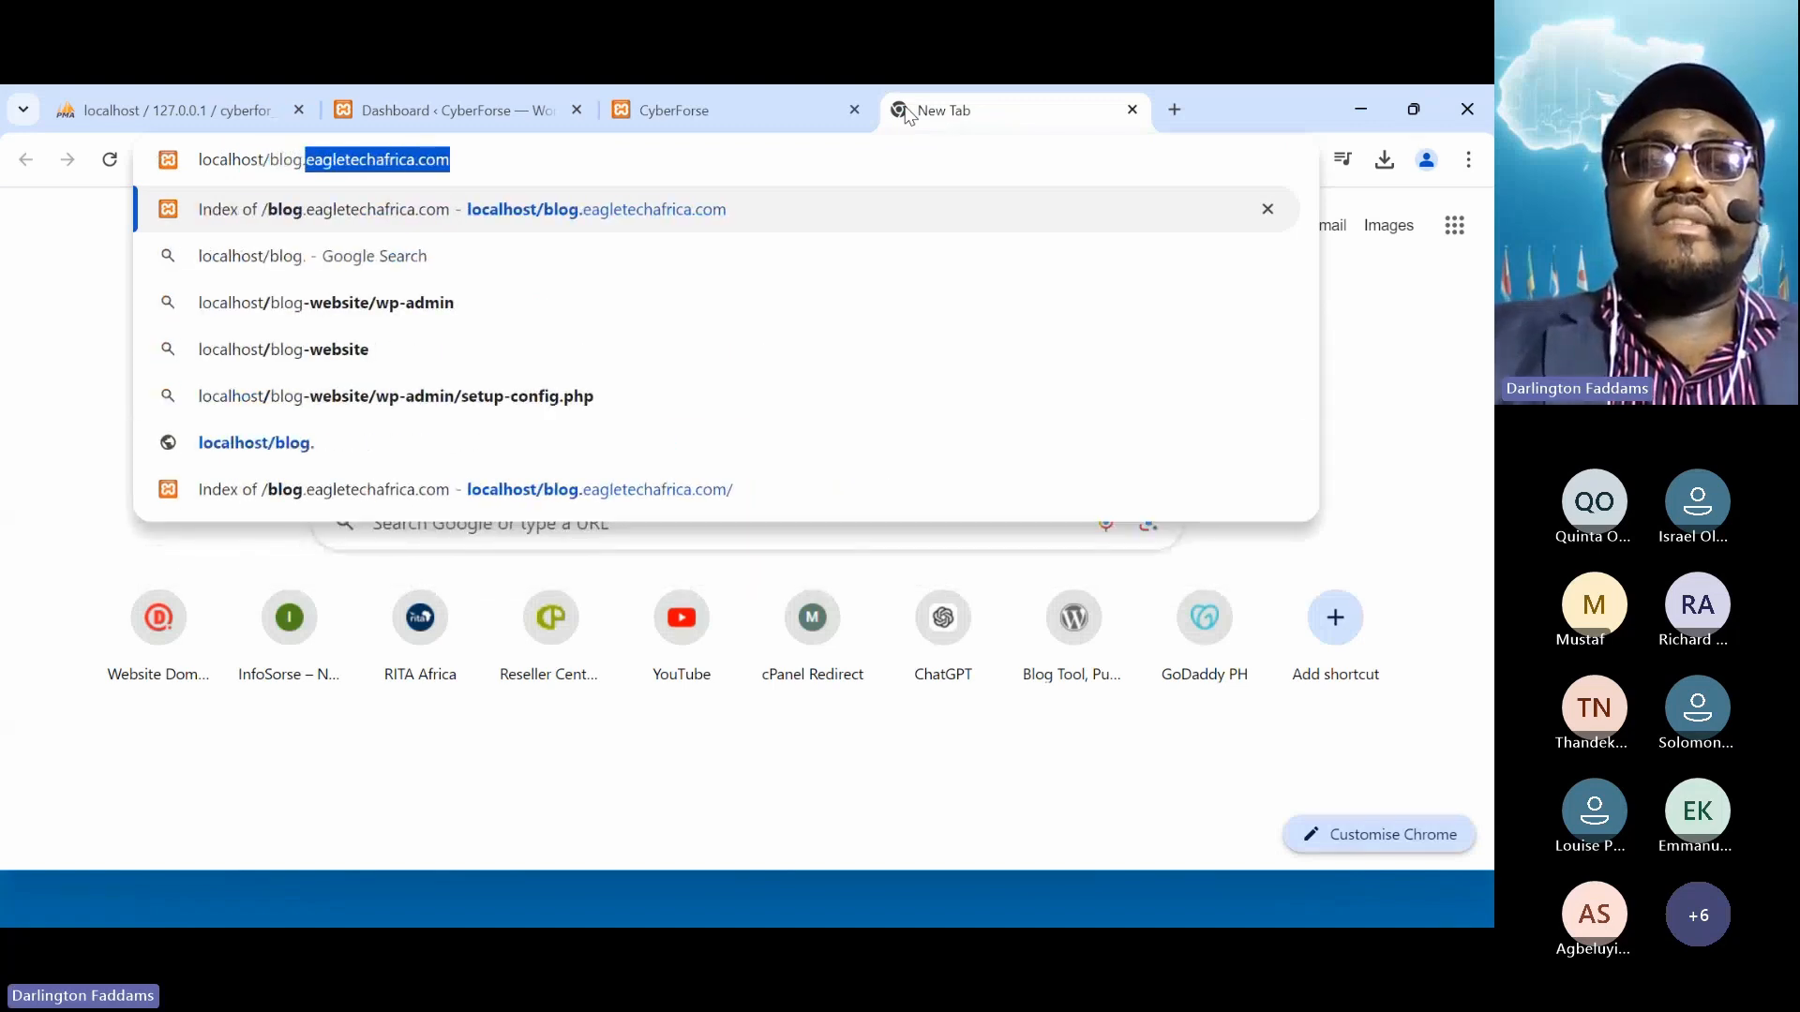
pyautogui.write('cyberforse.com')
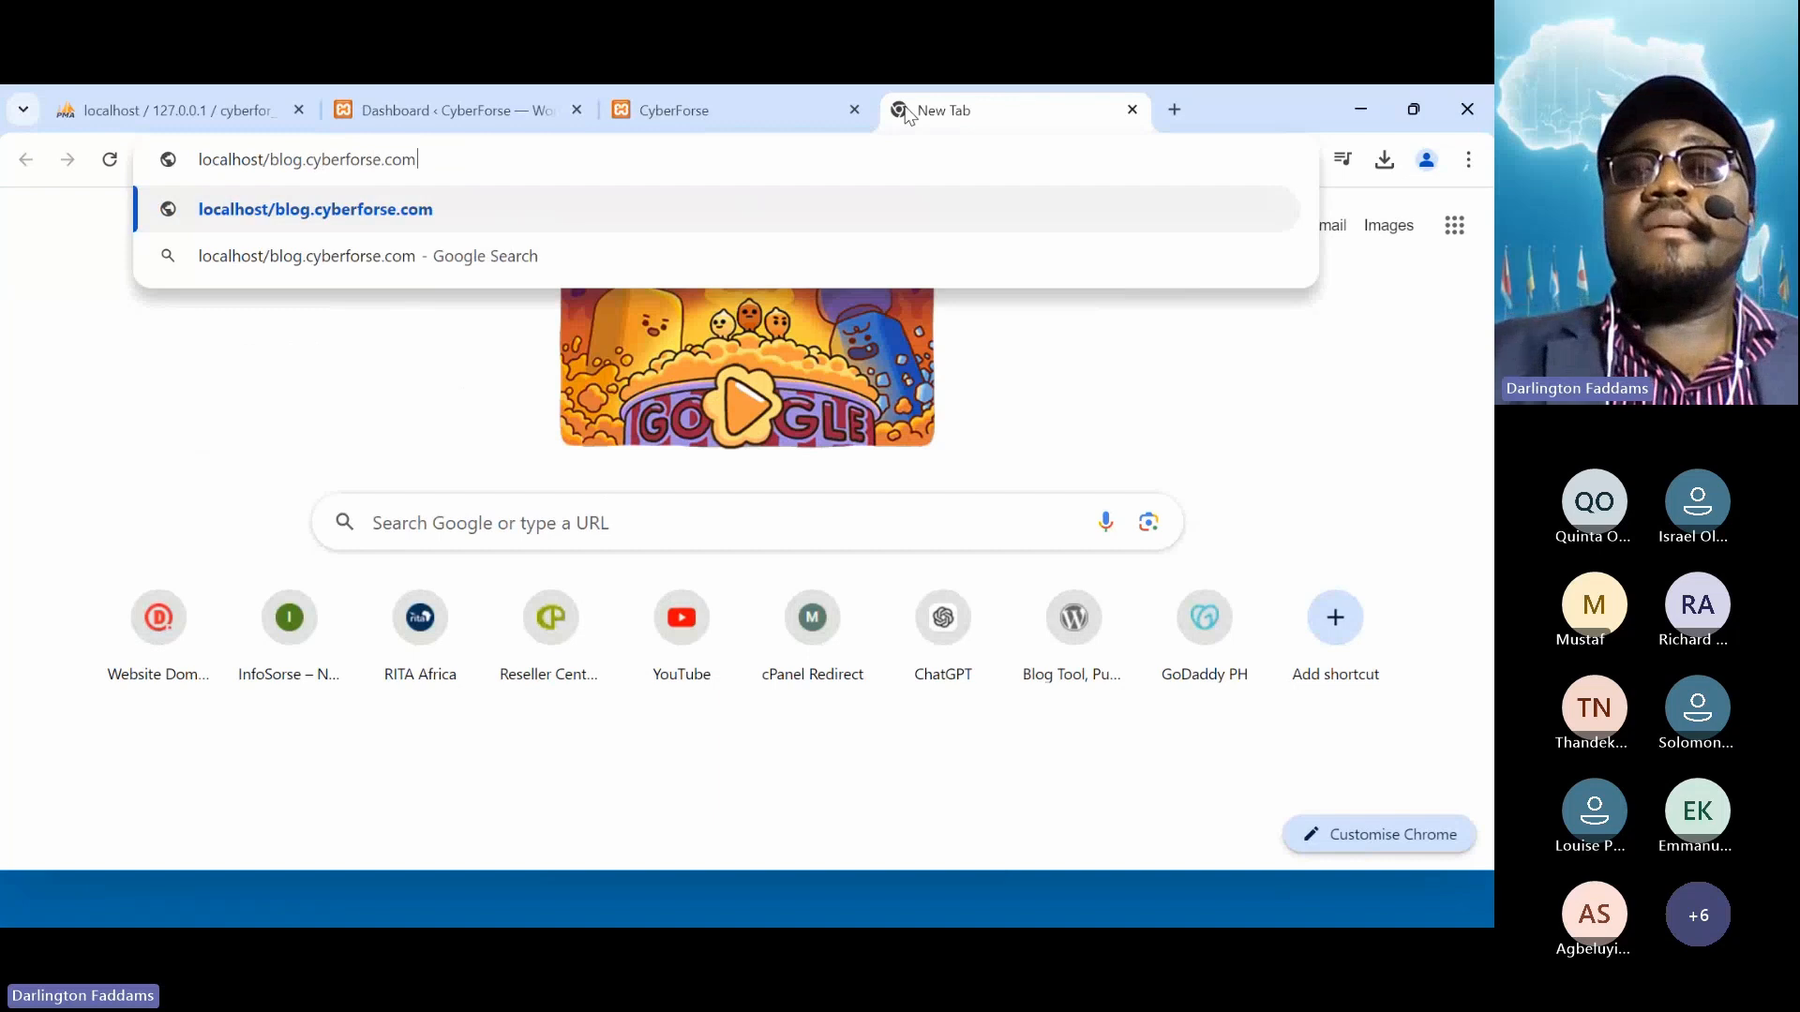
pyautogui.press('Return')
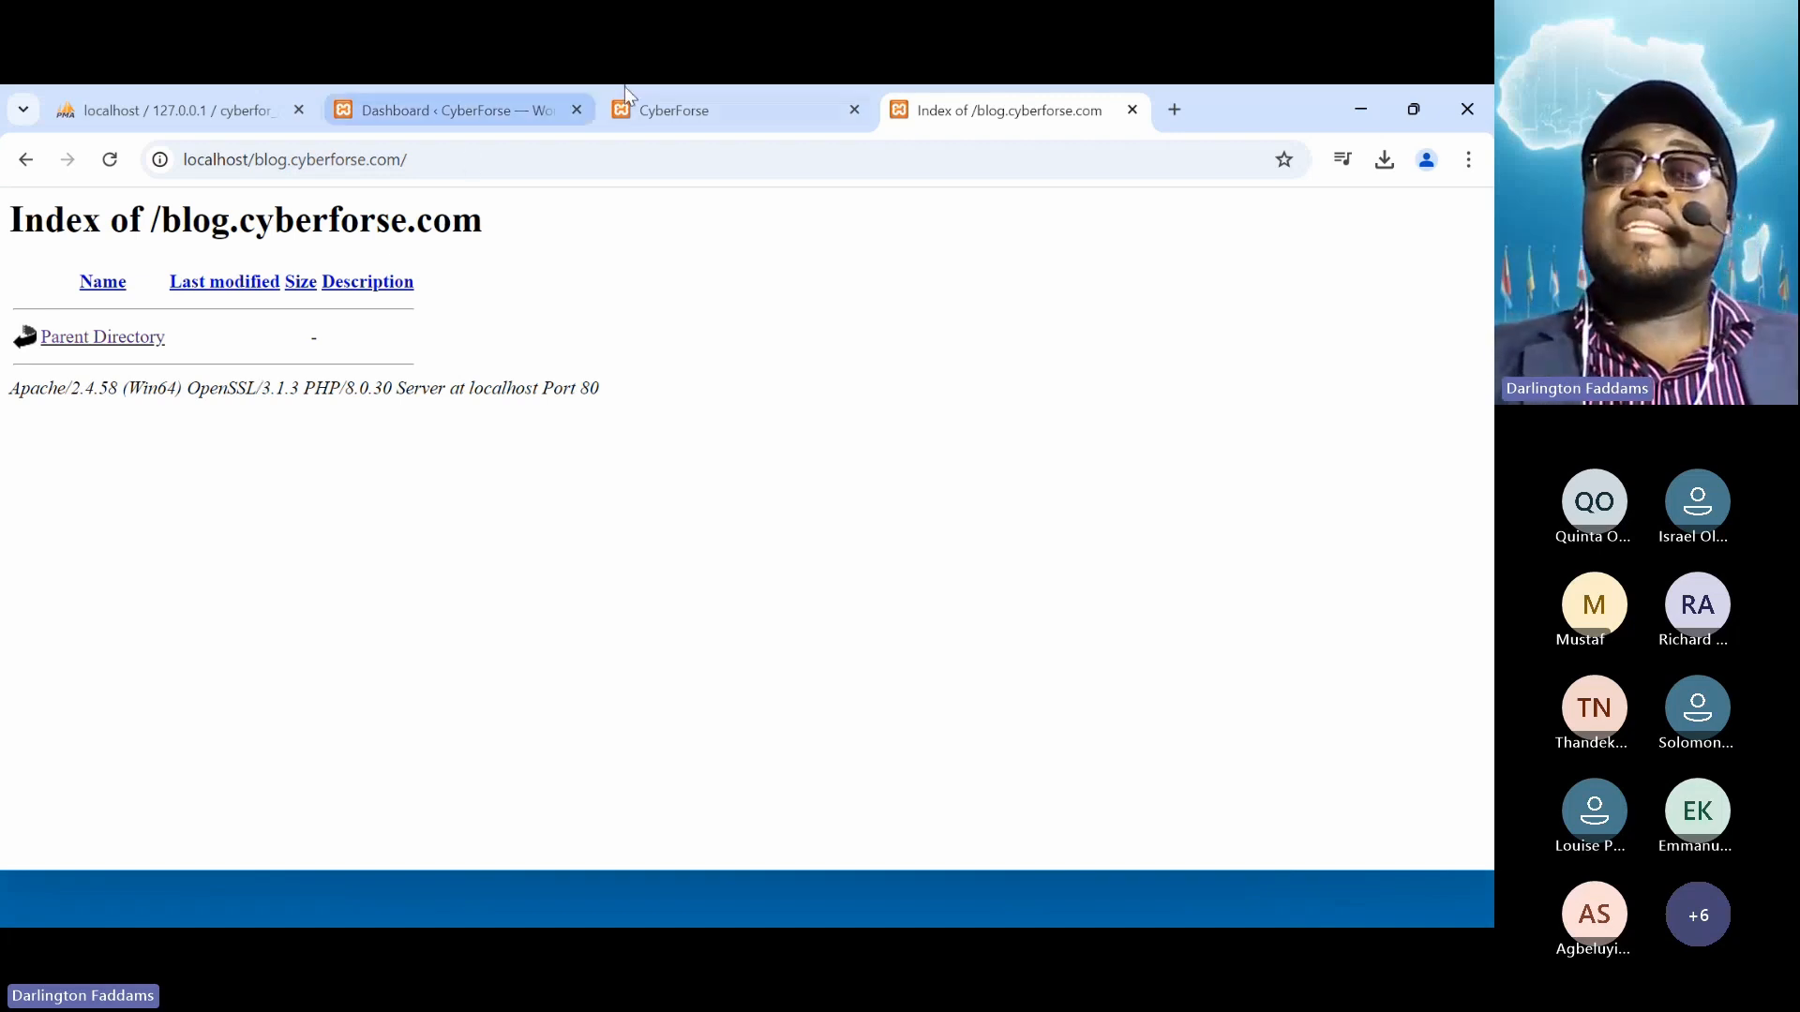
# Check the empty Index of /blog.cyberforse.com listing, then return to the WordPress Dashboard
pyautogui.click(663, 105)
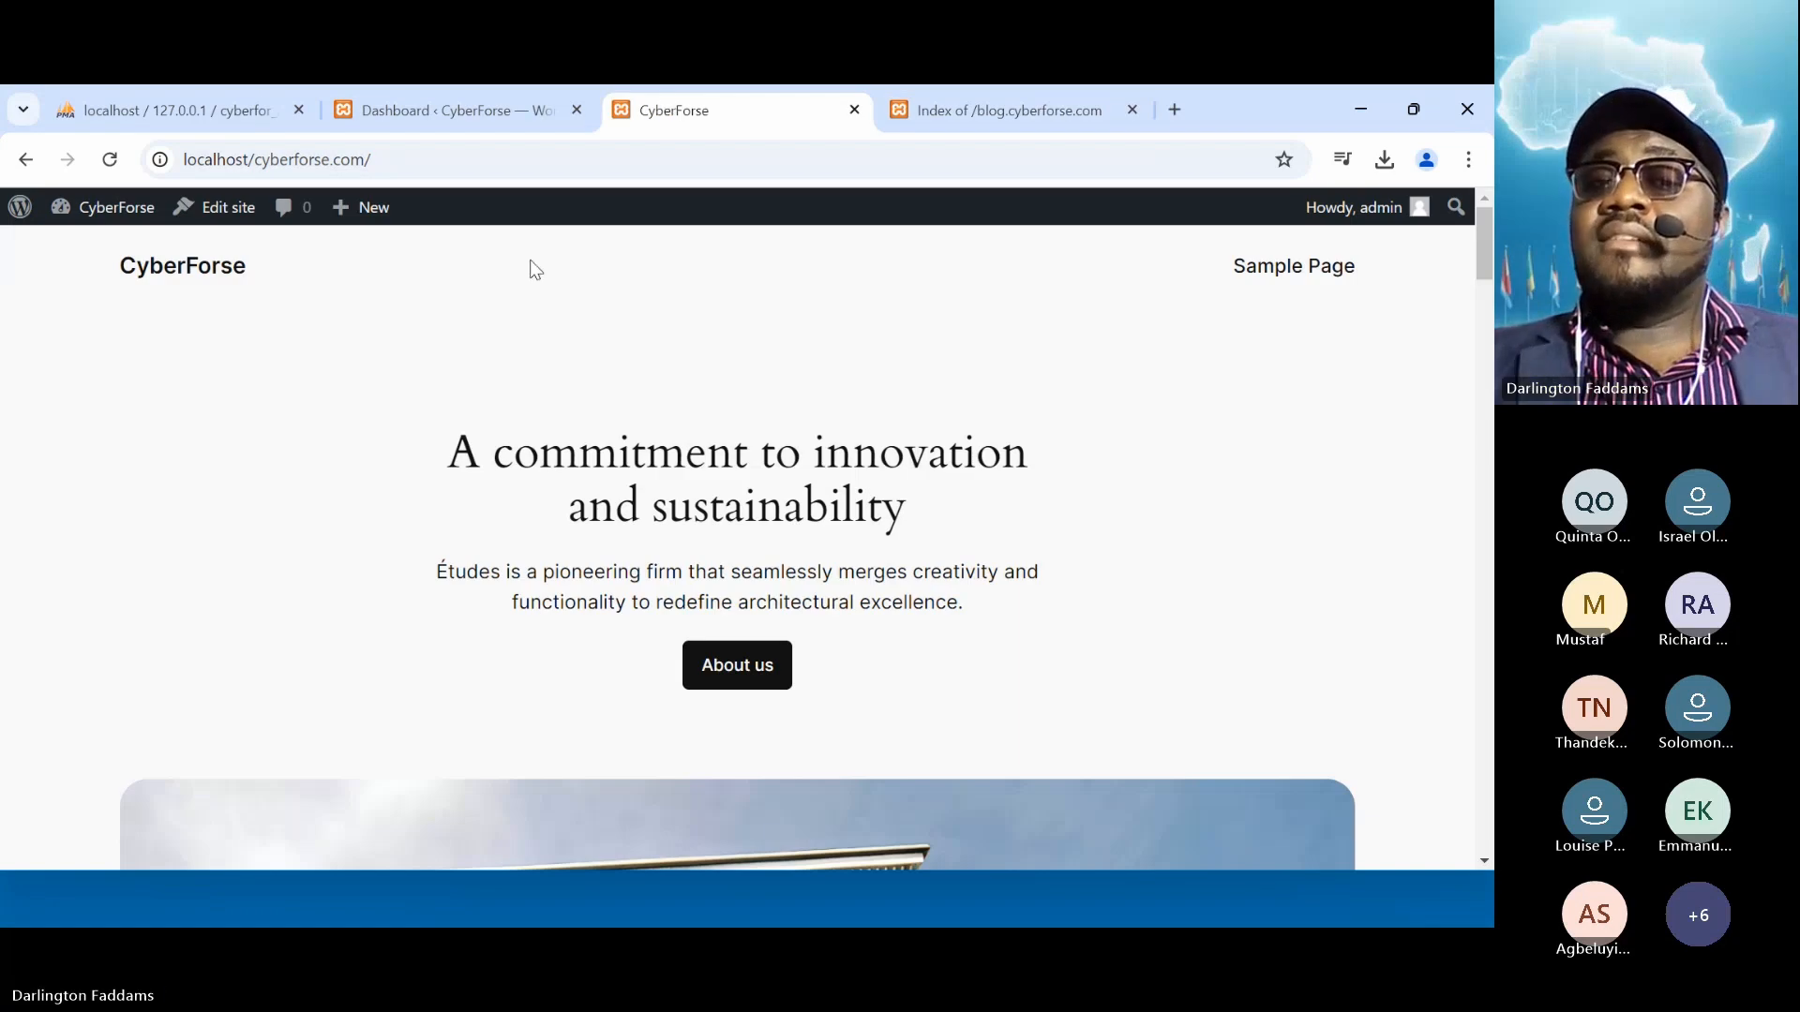
pyautogui.click(980, 113)
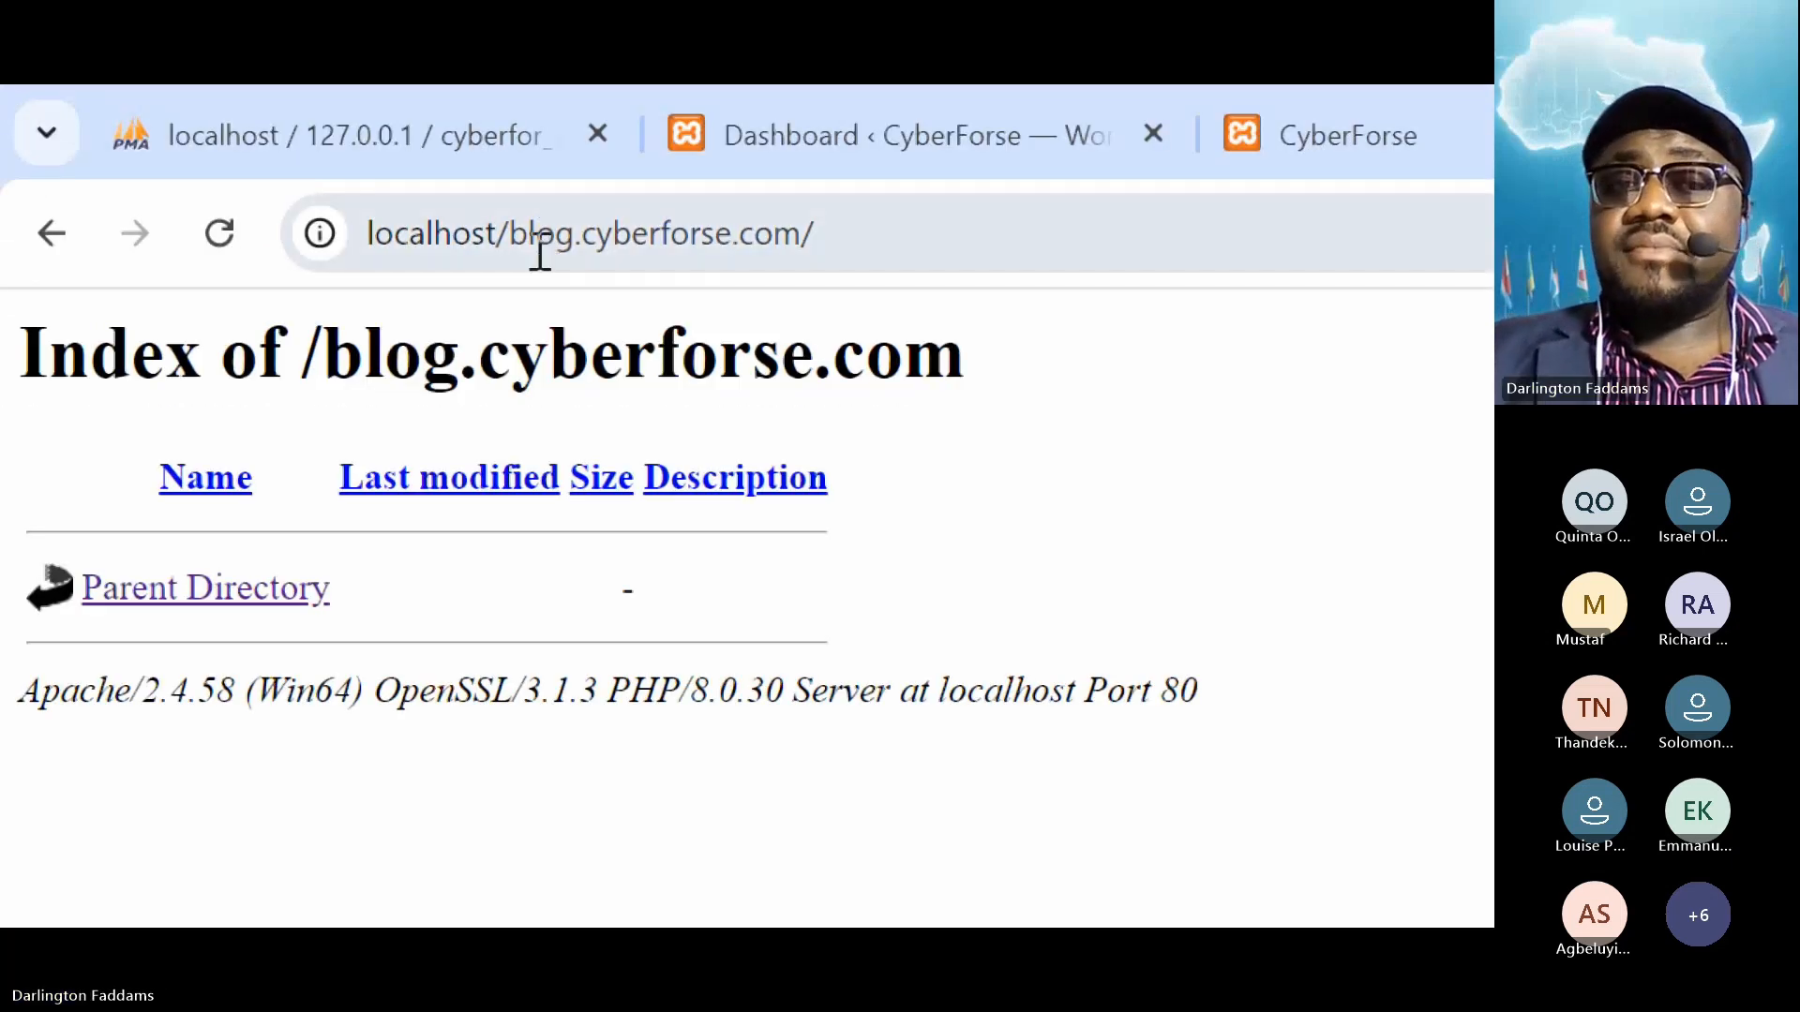
pyautogui.doubleClick(373, 353)
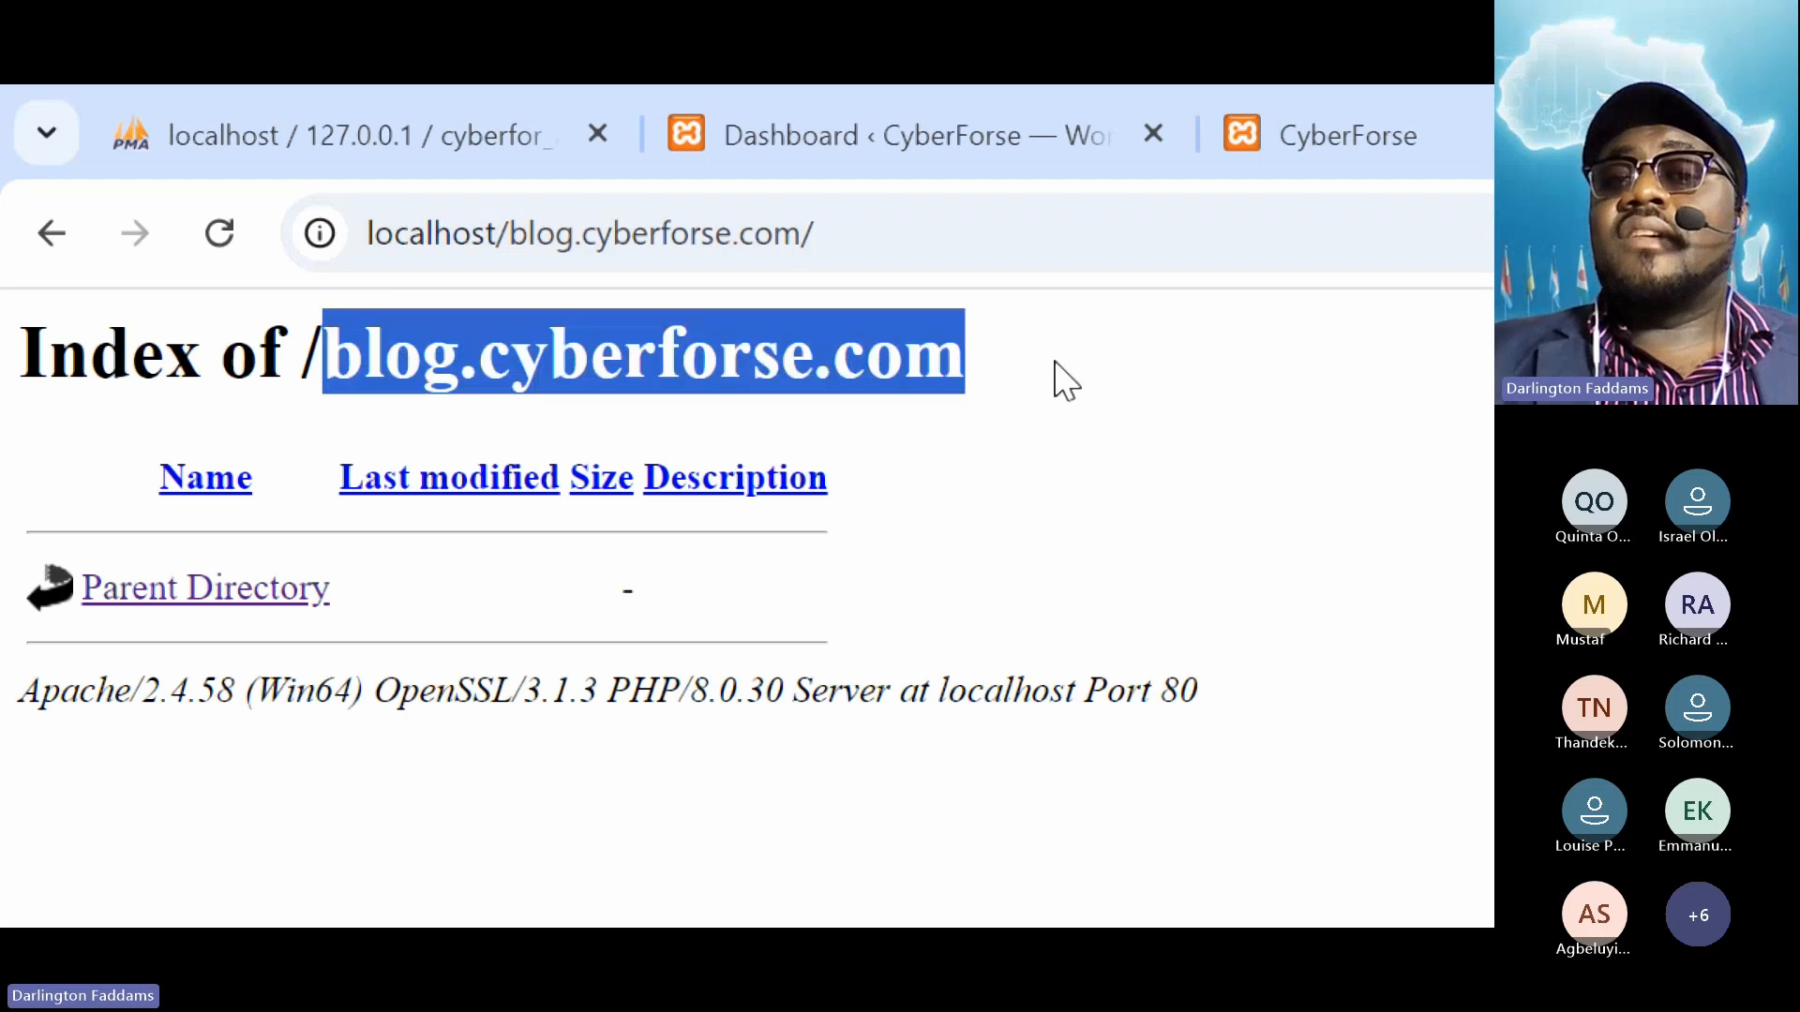
pyautogui.click(1064, 380)
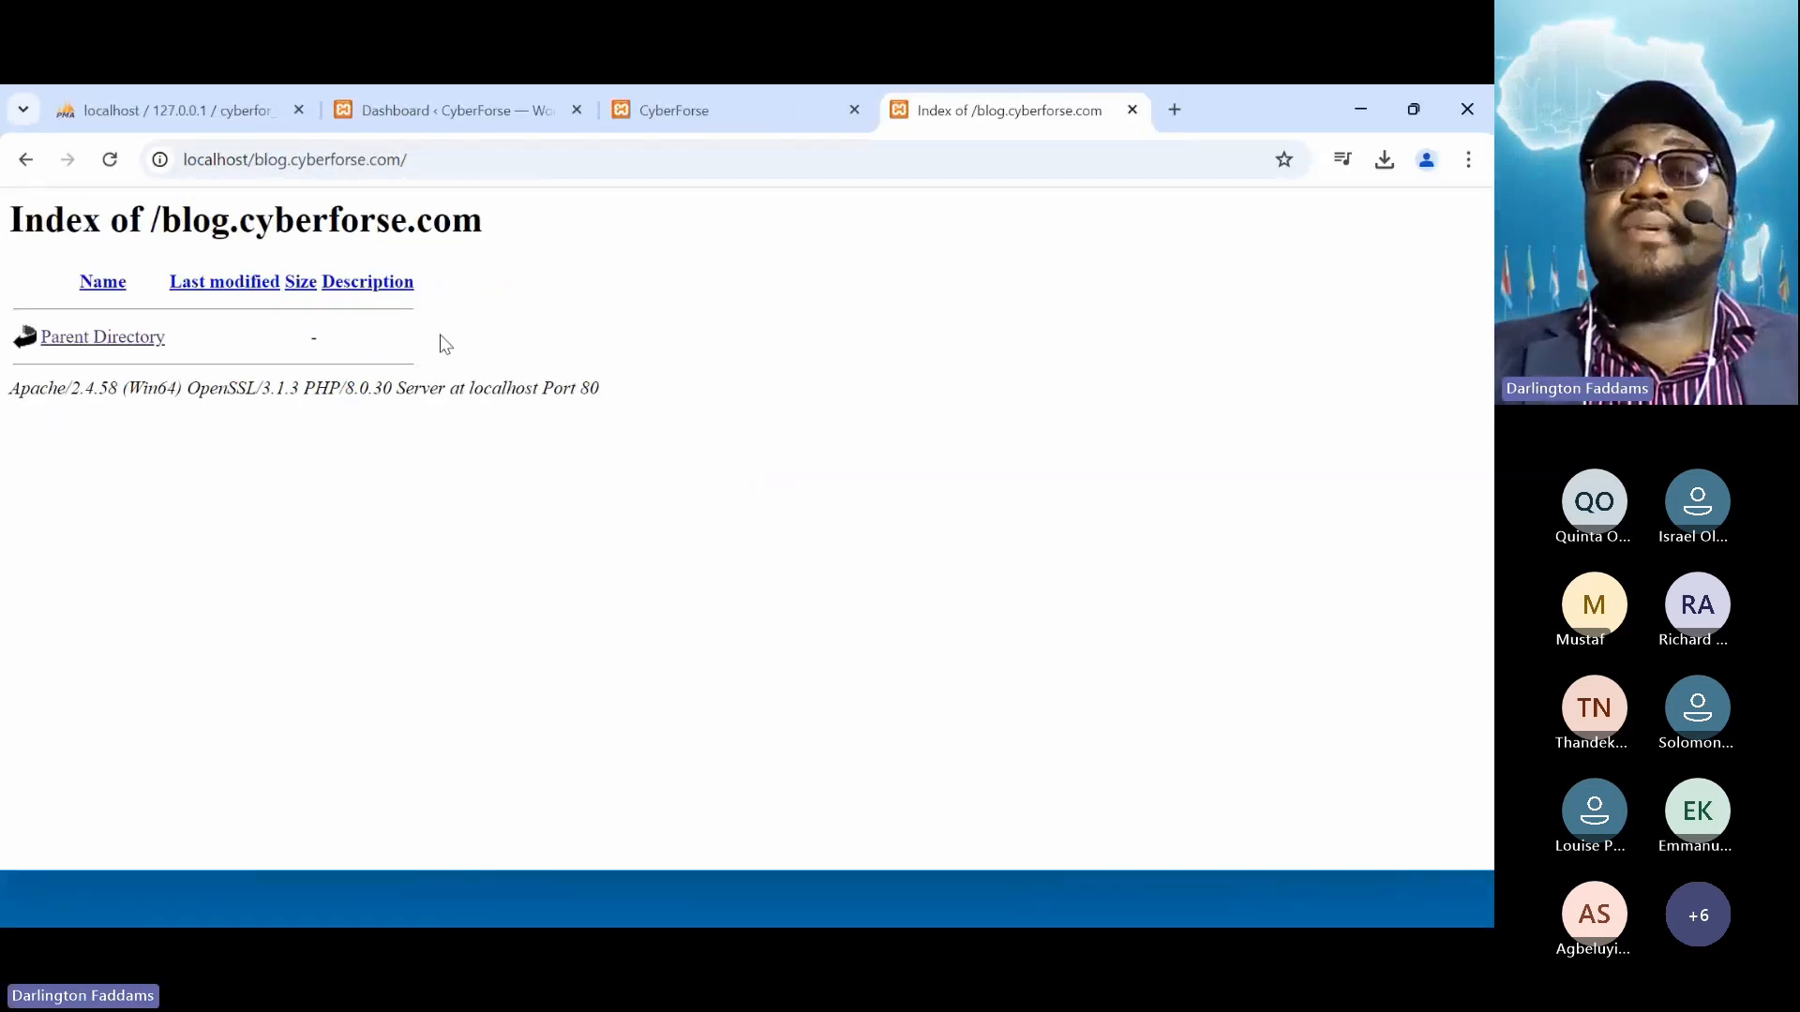
pyautogui.click(664, 111)
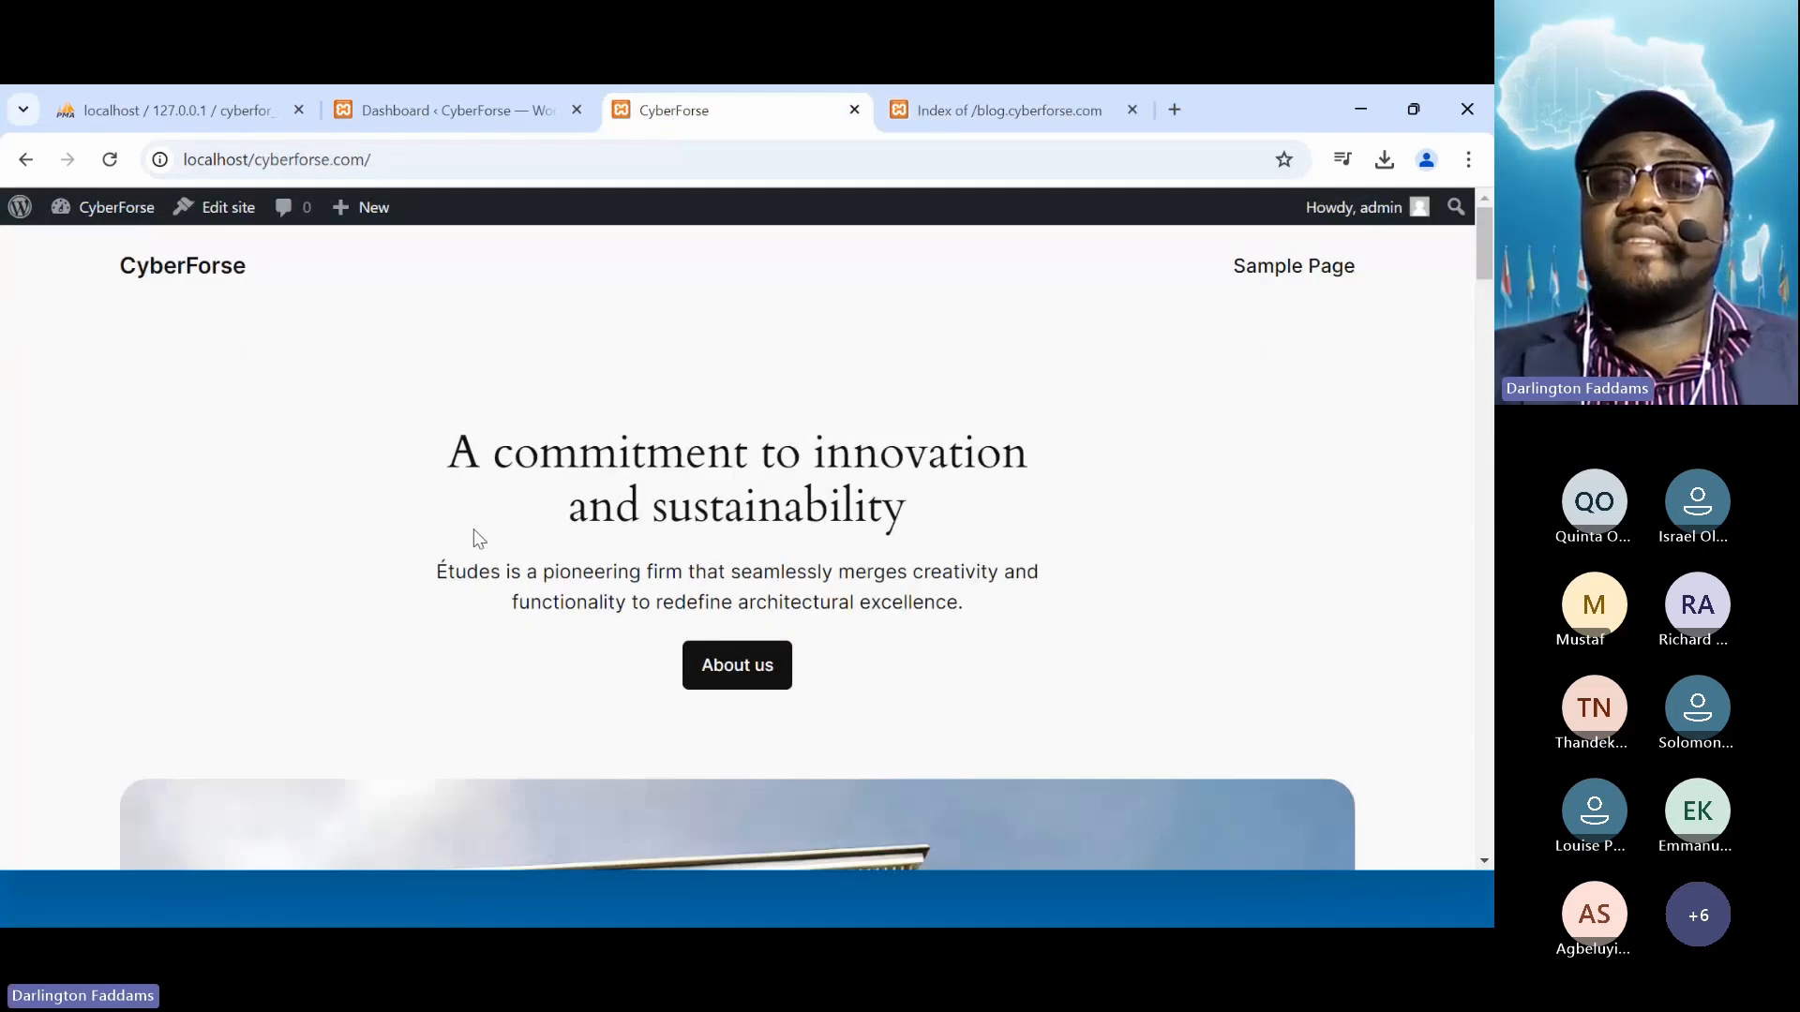
pyautogui.click(492, 91)
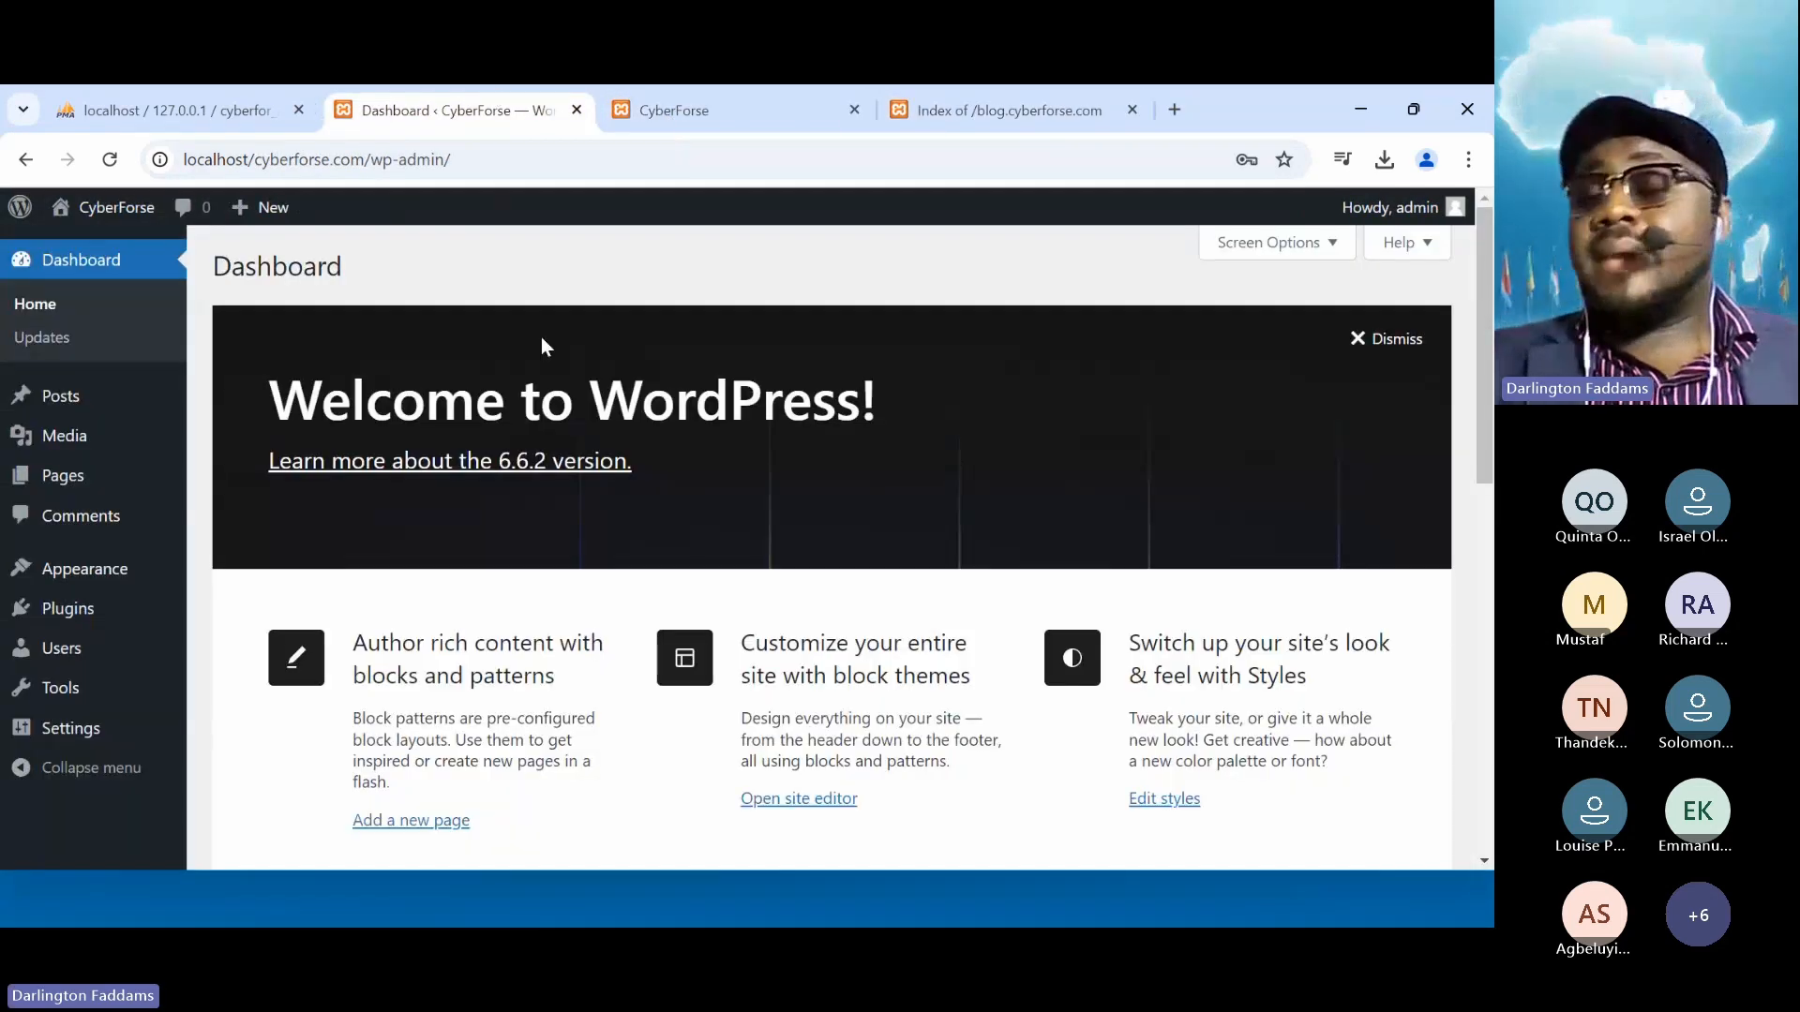